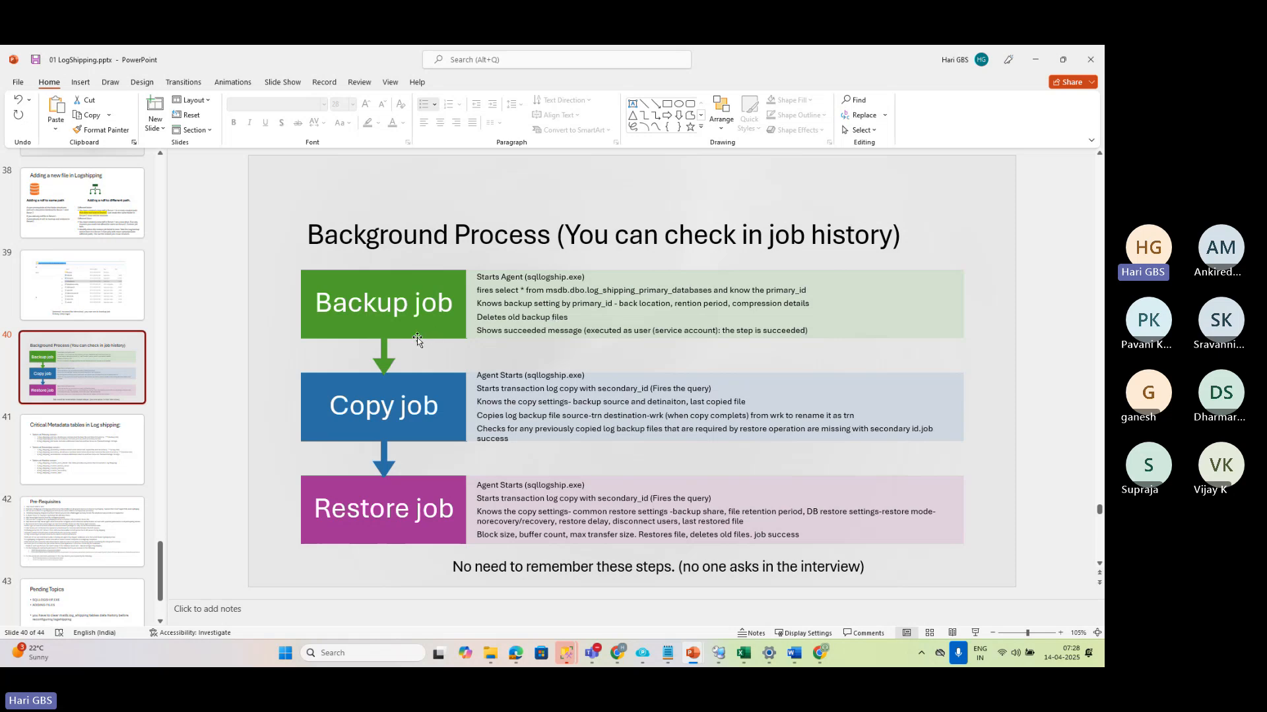
Show slide 39 with the SqlLogShip.exe folder path and switch to the RDCMan window in File Explorer
{"action": "left_click", "coordinate": [139, 304]}
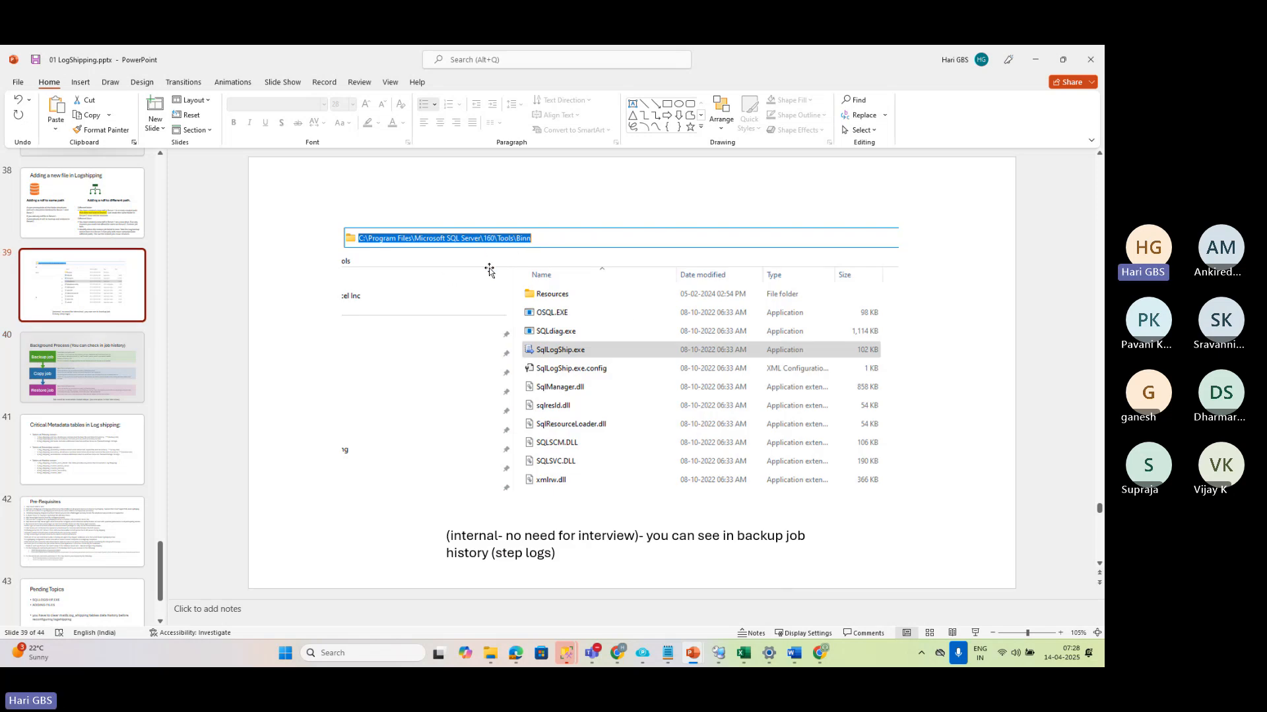
{"action": "mouse_move", "coordinate": [485, 663]}
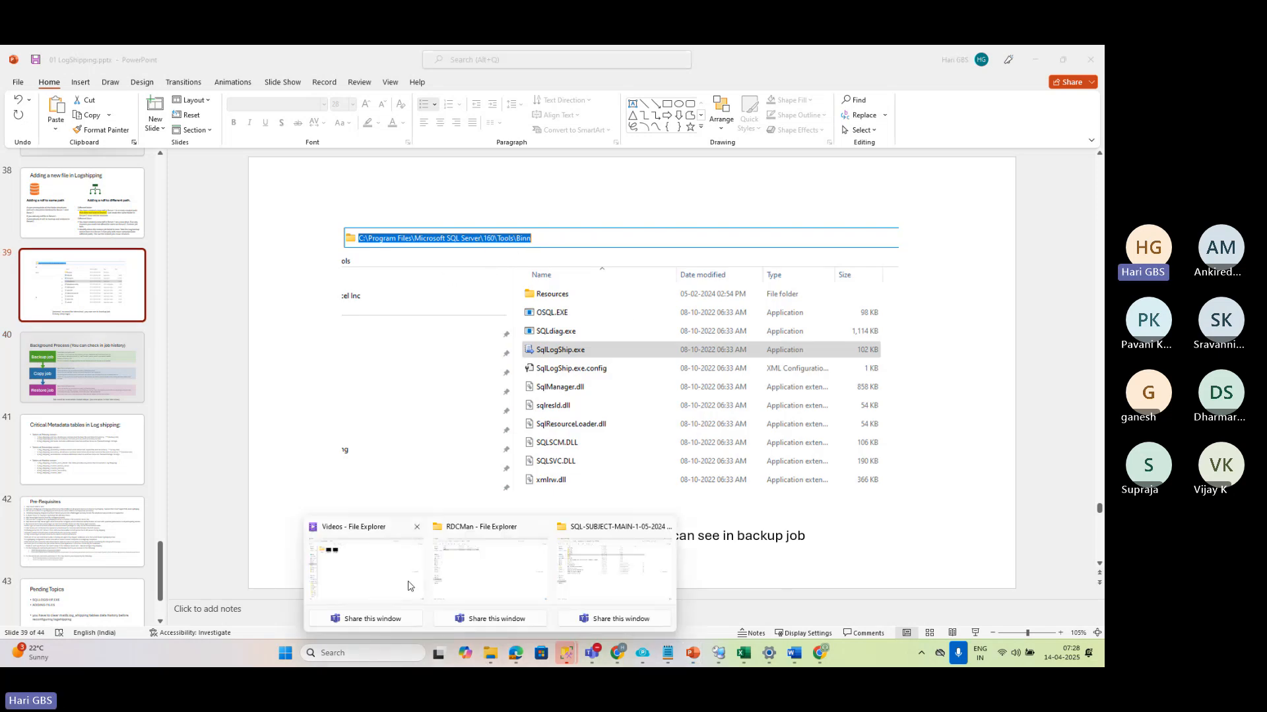
{"action": "mouse_move", "coordinate": [498, 581]}
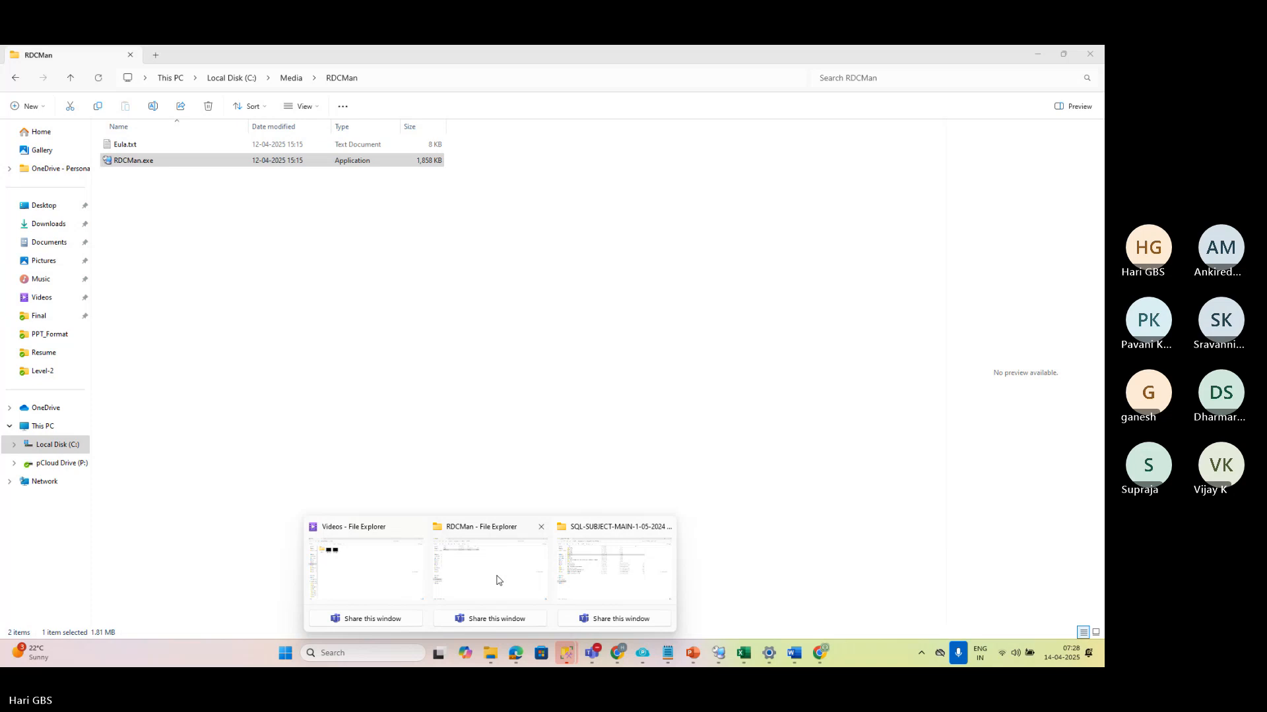
{"action": "left_click", "coordinate": [497, 580]}
Browse to the C:\Program Files\Microsoft SQL Server\160 folder
{"action": "left_click", "coordinate": [43, 426]}
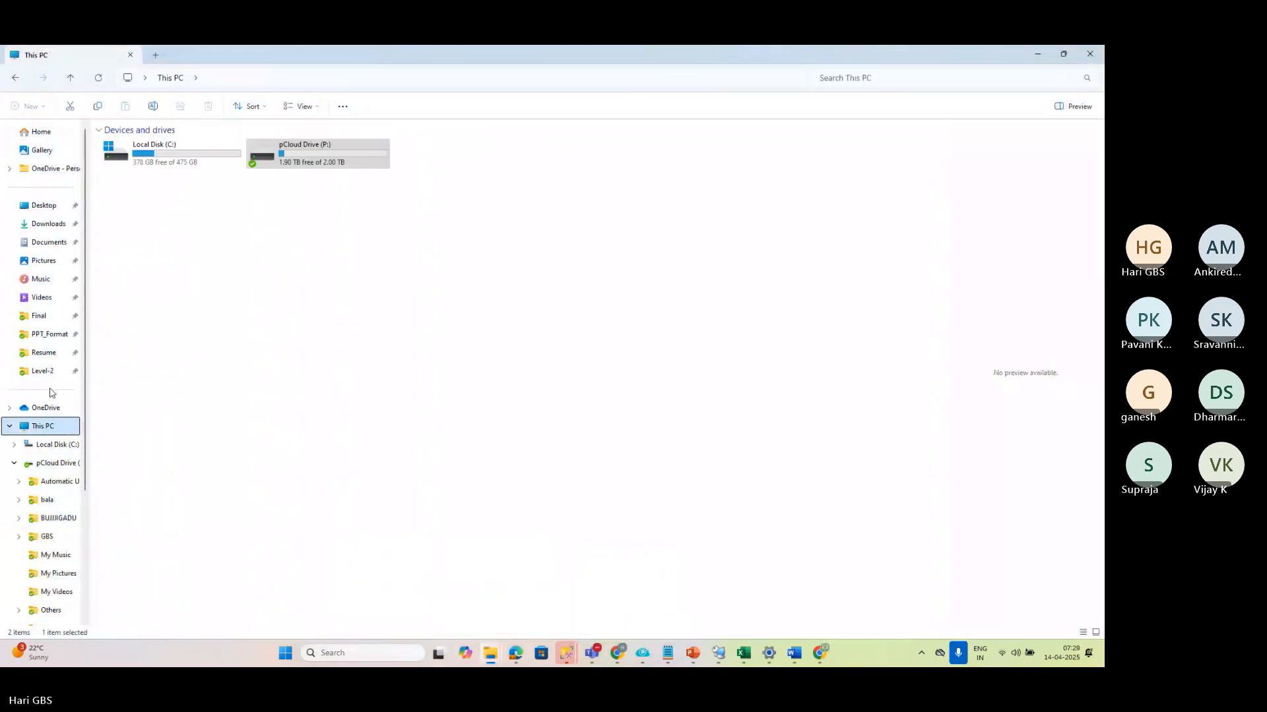
{"action": "double_click", "coordinate": [157, 165]}
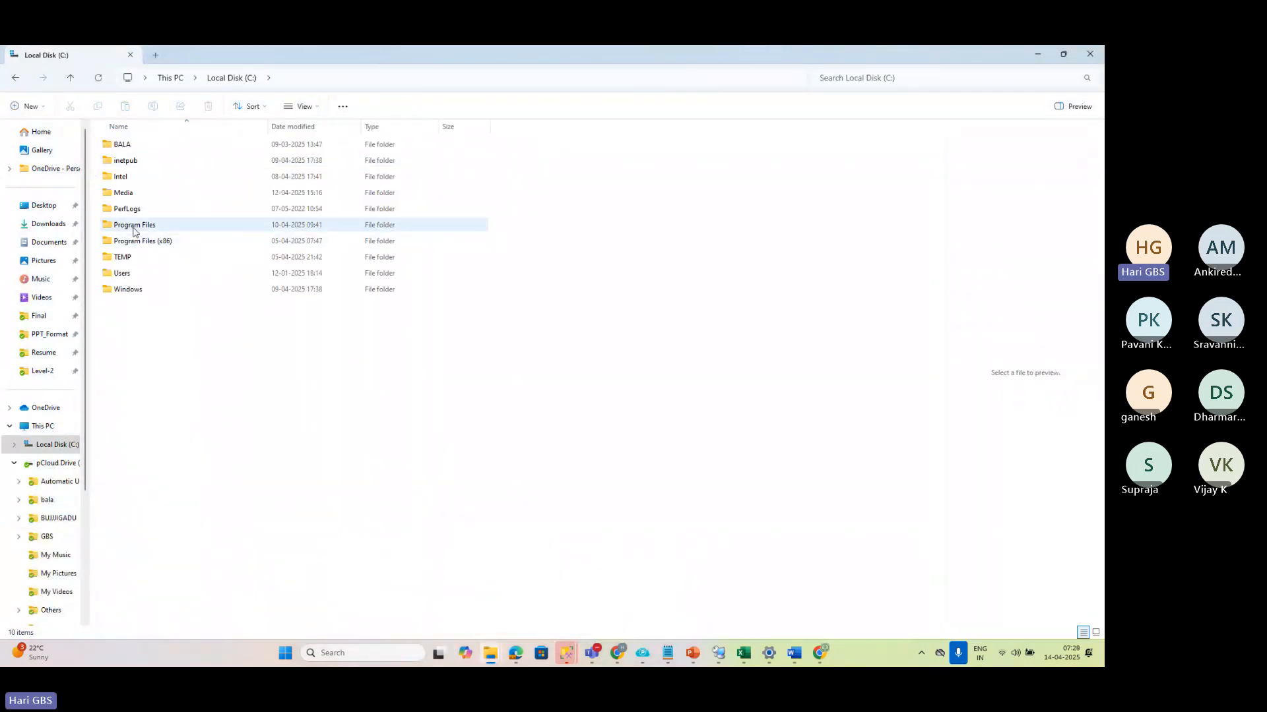
{"action": "double_click", "coordinate": [134, 227]}
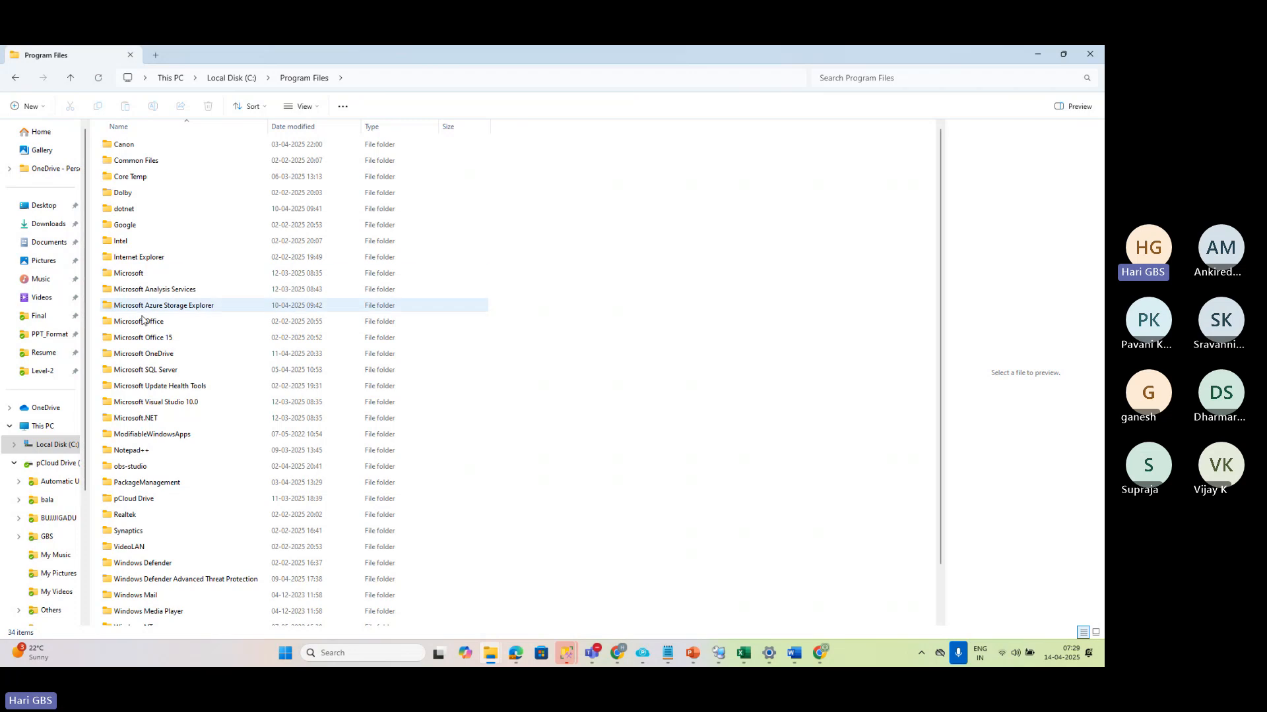
{"action": "double_click", "coordinate": [147, 370]}
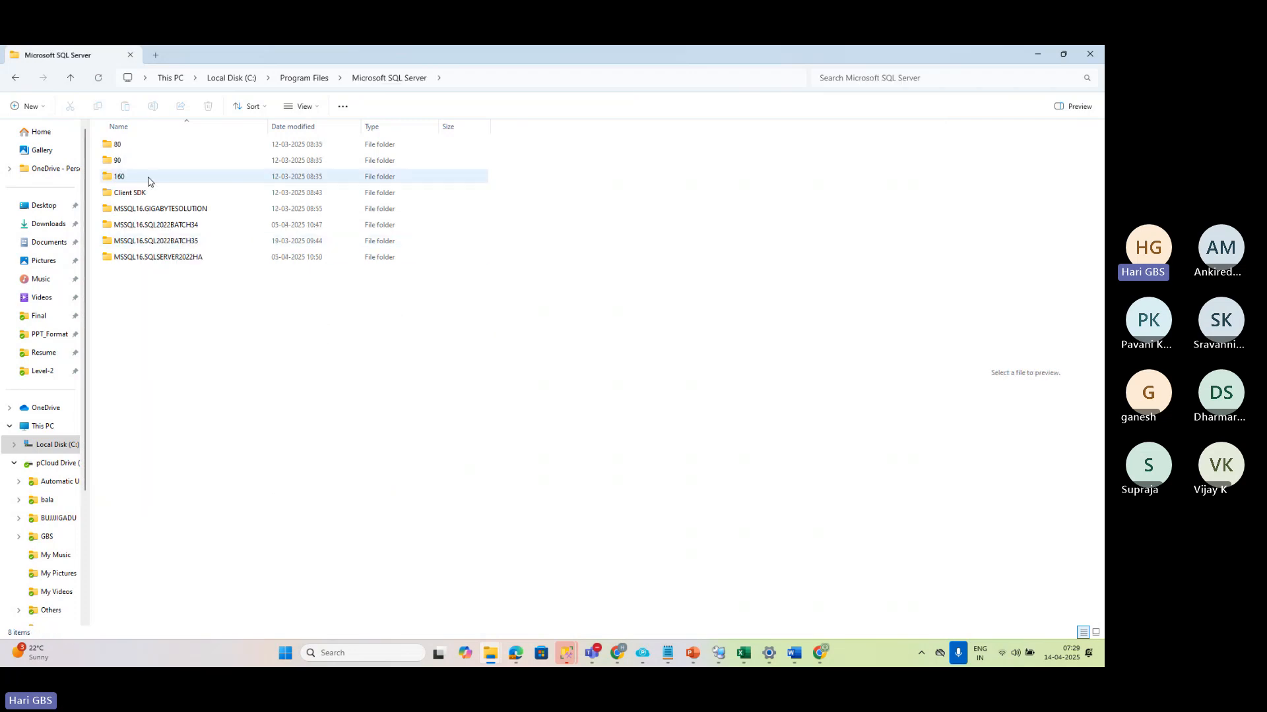
{"action": "left_click", "coordinate": [138, 182]}
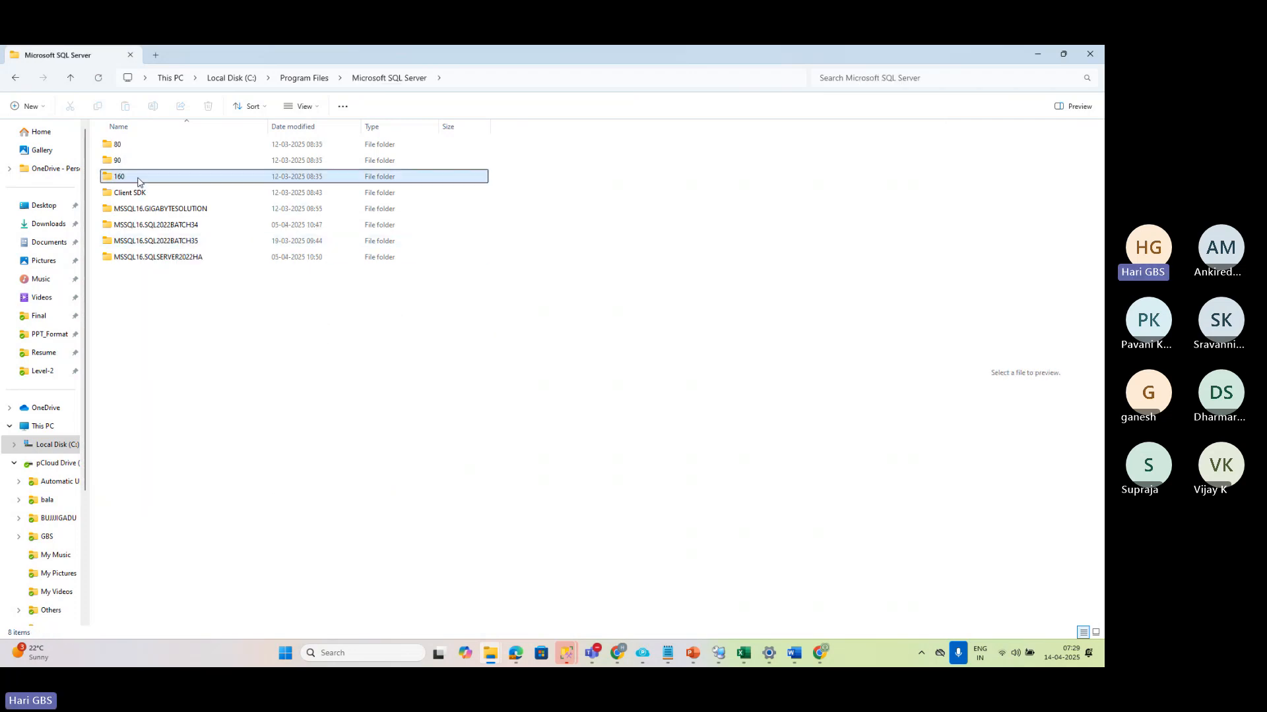
{"action": "double_click", "coordinate": [138, 179]}
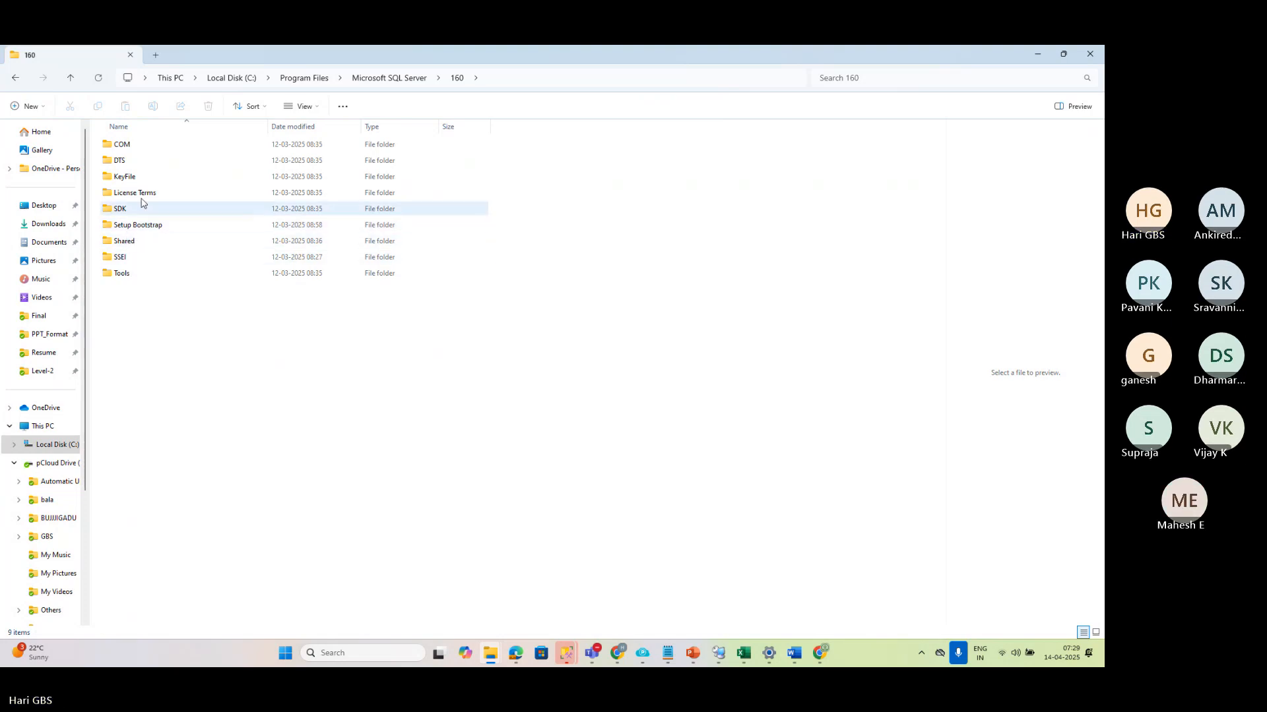
Check the path on the PowerPoint slide, and locate and select SqlLogShip.exe in the Tools\Binn subfolder in File Explorer
{"action": "key", "text": "alt+Tab"}
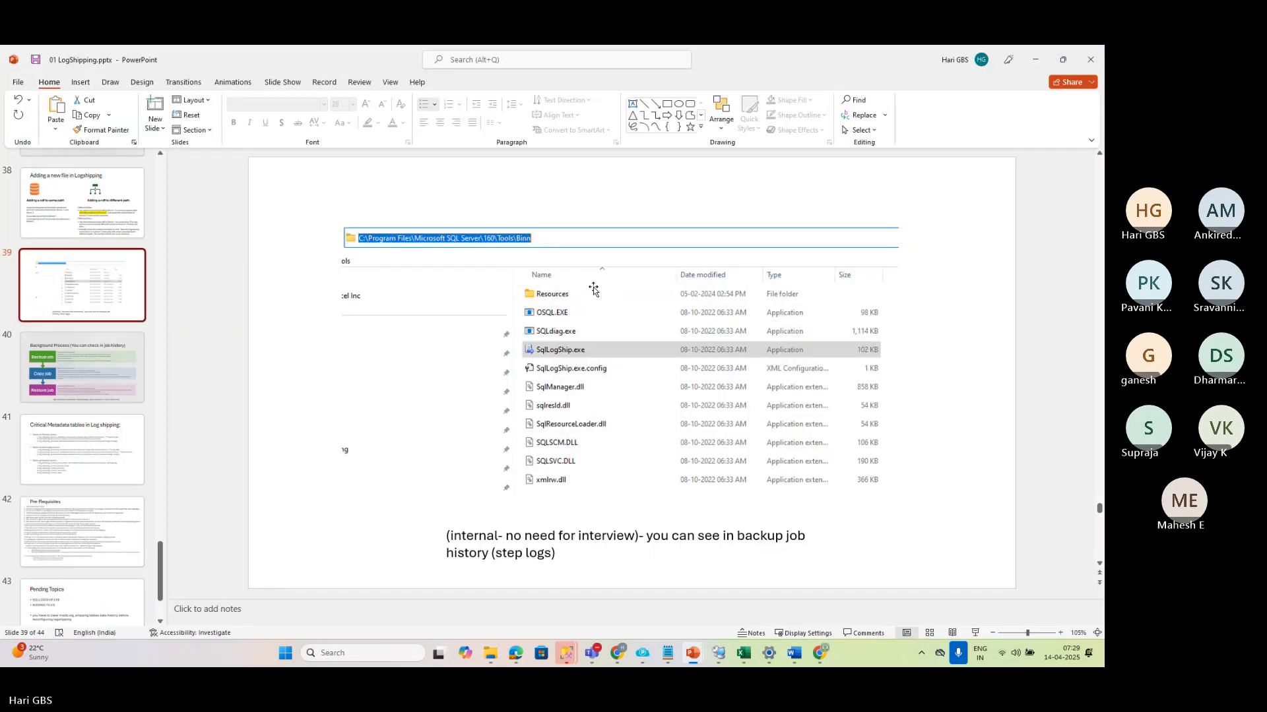
{"action": "key", "text": "alt+Tab"}
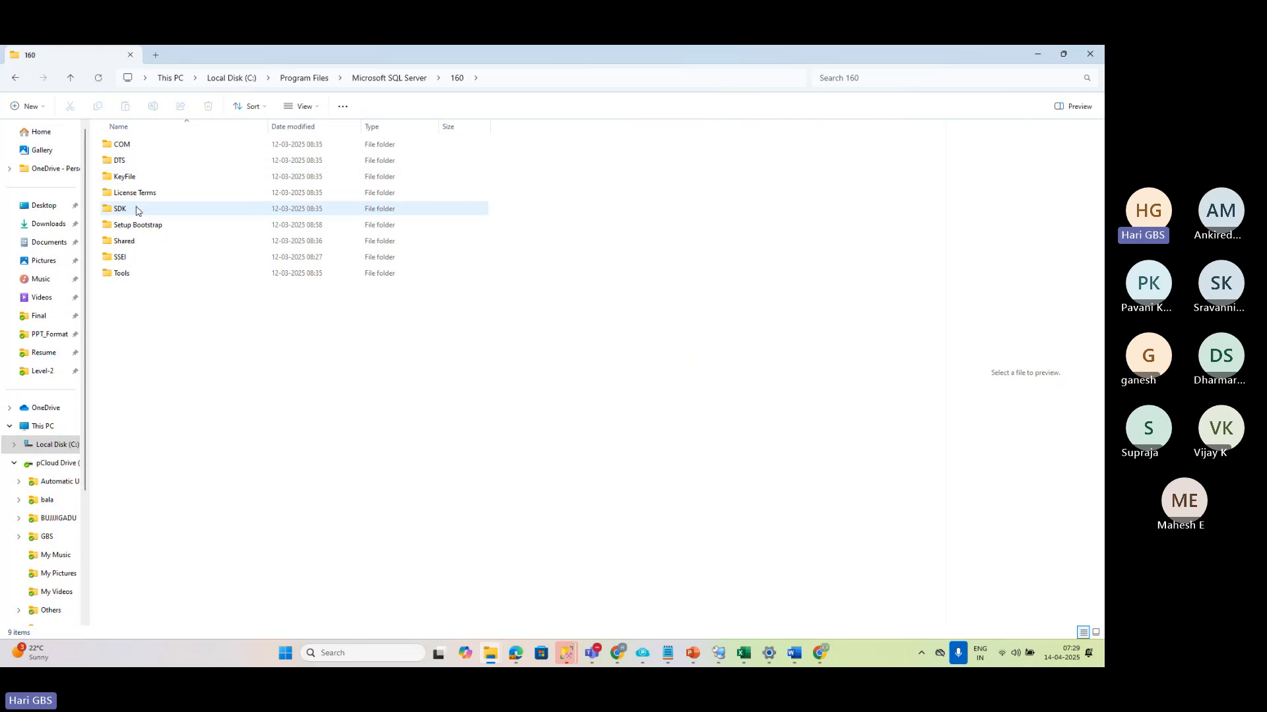
{"action": "double_click", "coordinate": [125, 274]}
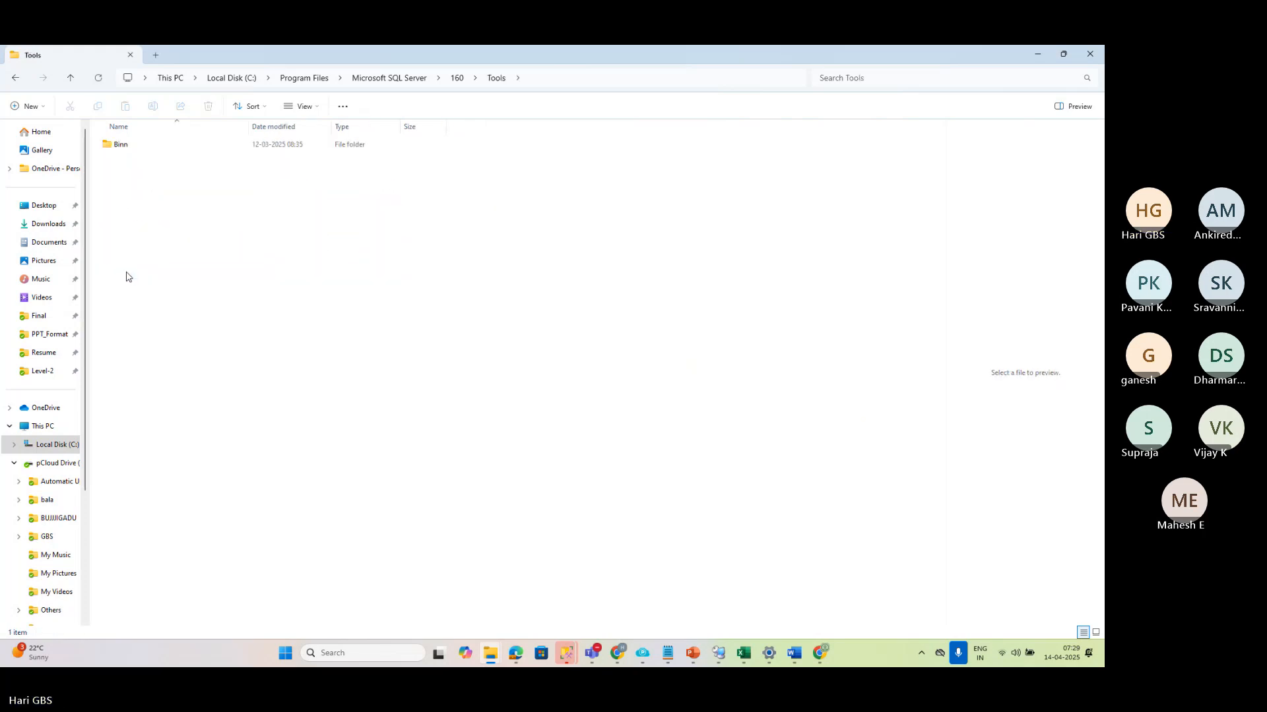
{"action": "double_click", "coordinate": [124, 148]}
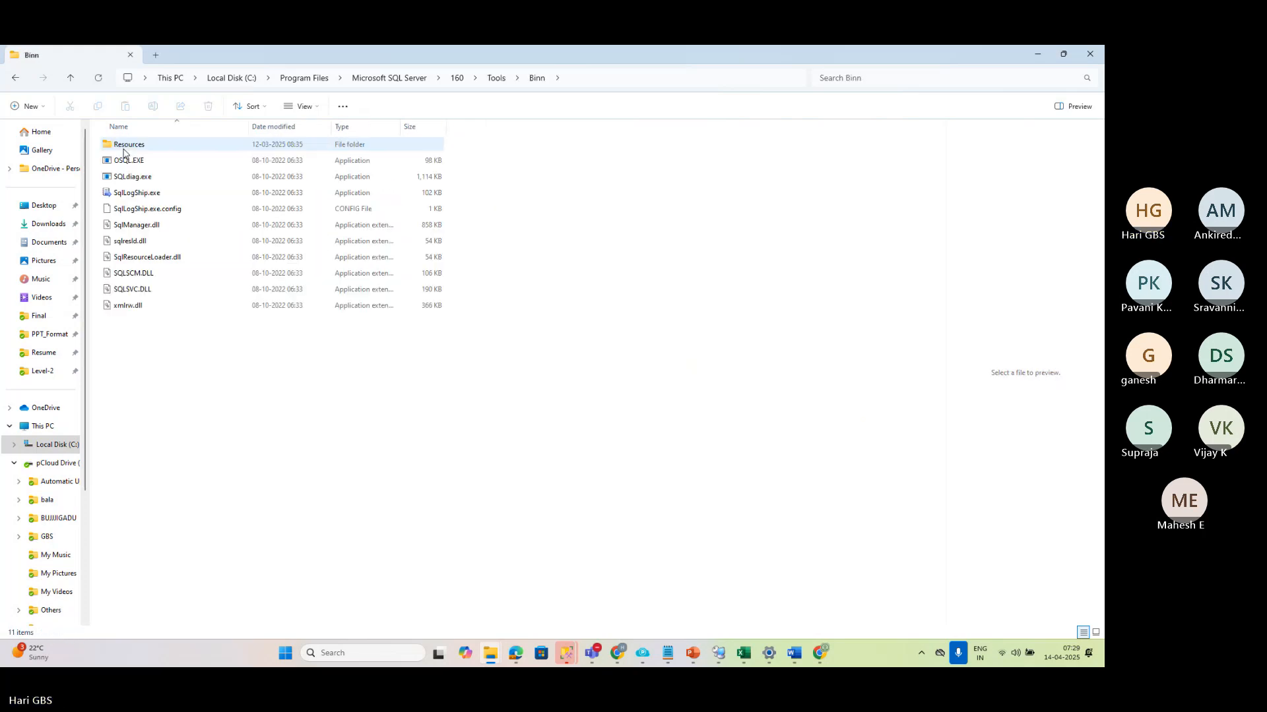
{"action": "left_click", "coordinate": [147, 194]}
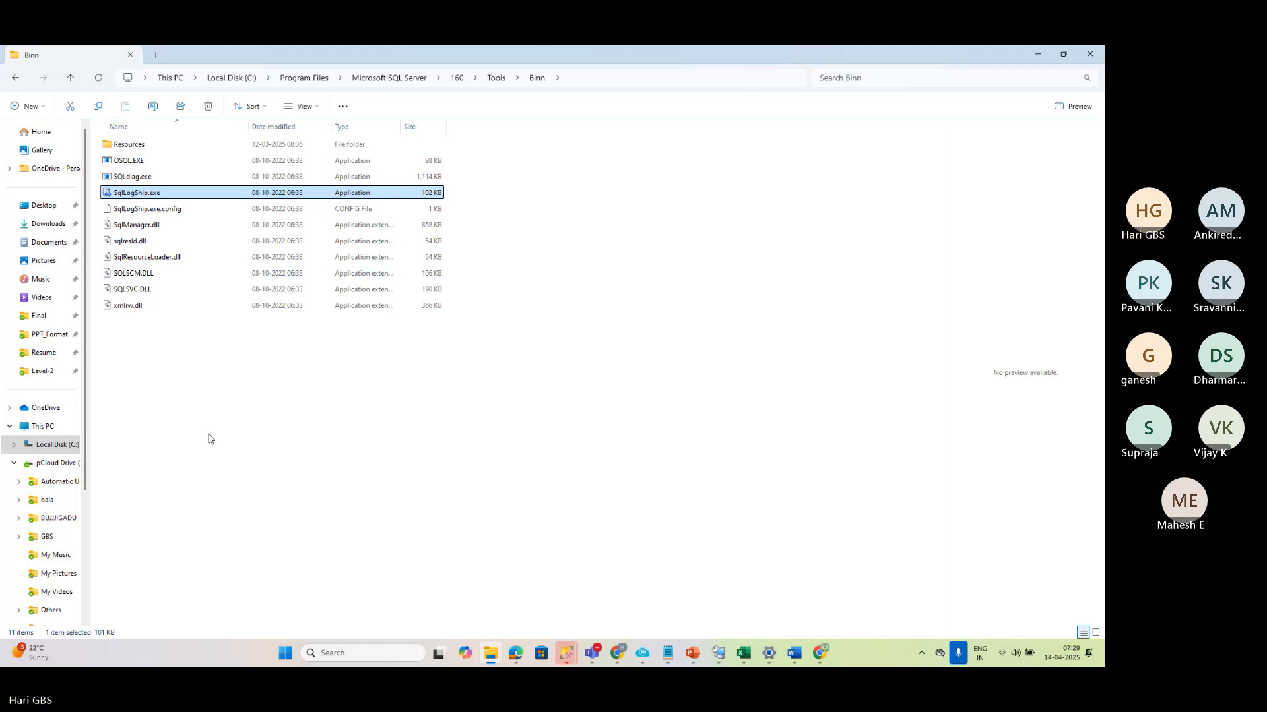
Set the display projection mode to Duplicate and dismiss the projection options
{"action": "key", "text": "super+p"}
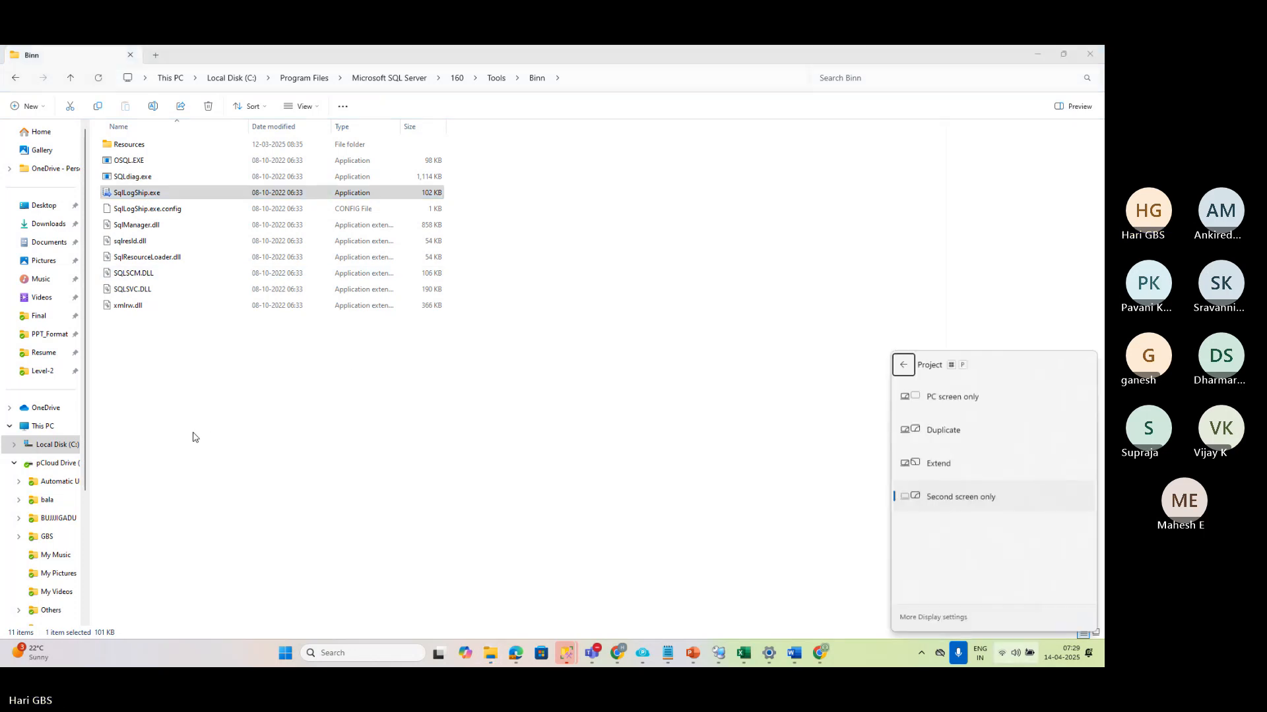
{"action": "left_click", "coordinate": [961, 432]}
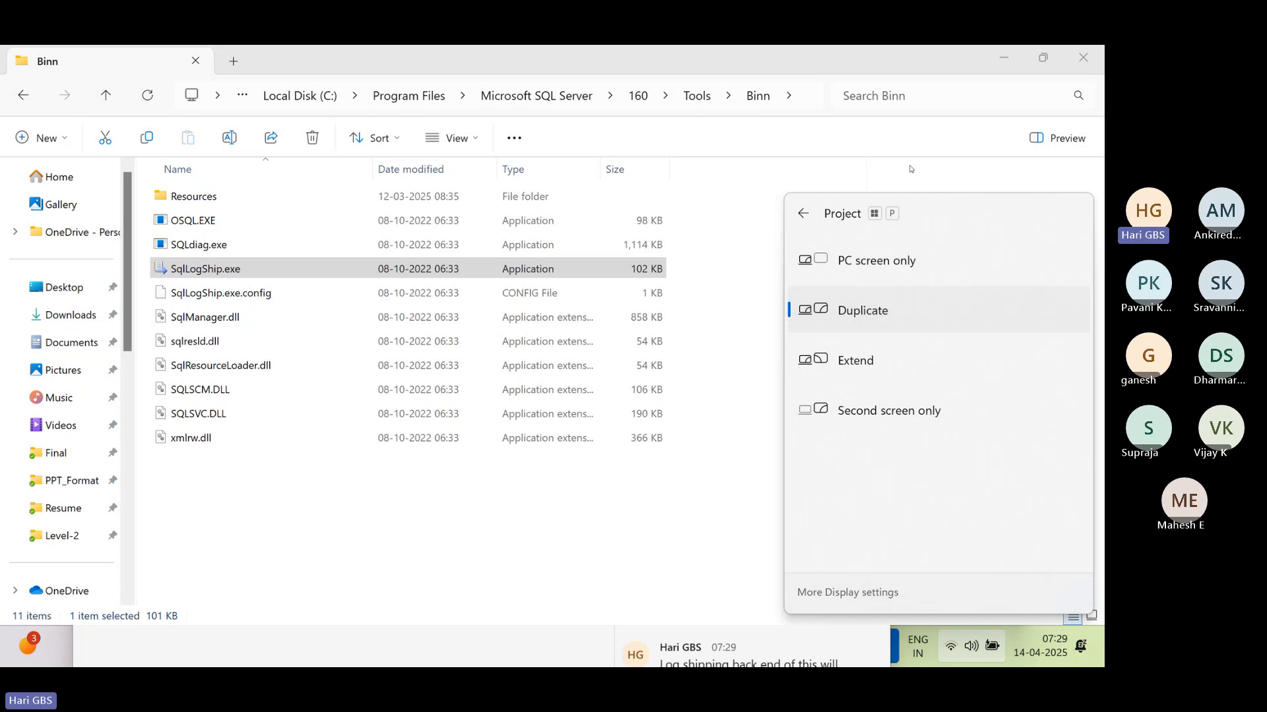
{"action": "left_click", "coordinate": [911, 169]}
Switch to Remote Desktop Connection Manager and reconnect the whole Azure_RG server group, accepting the certificate warnings for VM1SQL and VM2SQL
{"action": "key", "text": "alt+Tab"}
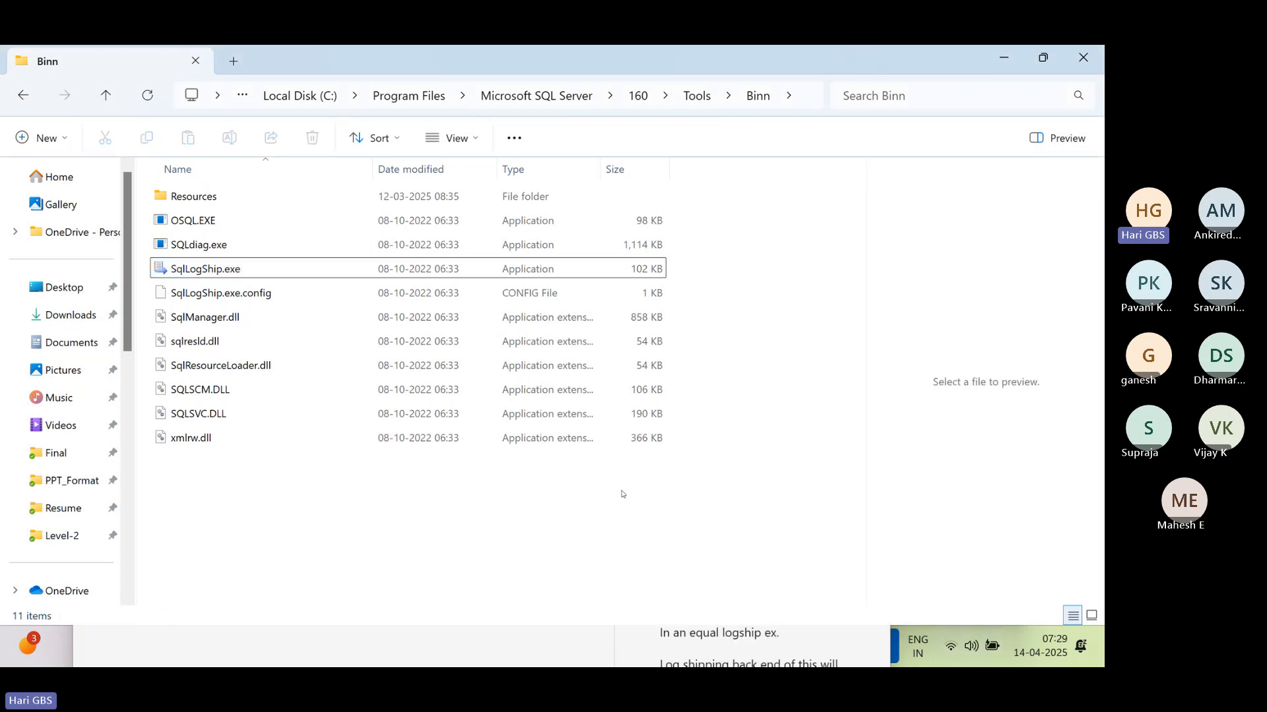
{"action": "key", "text": "alt+Tab"}
{"action": "key", "text": "alt+Tab"}
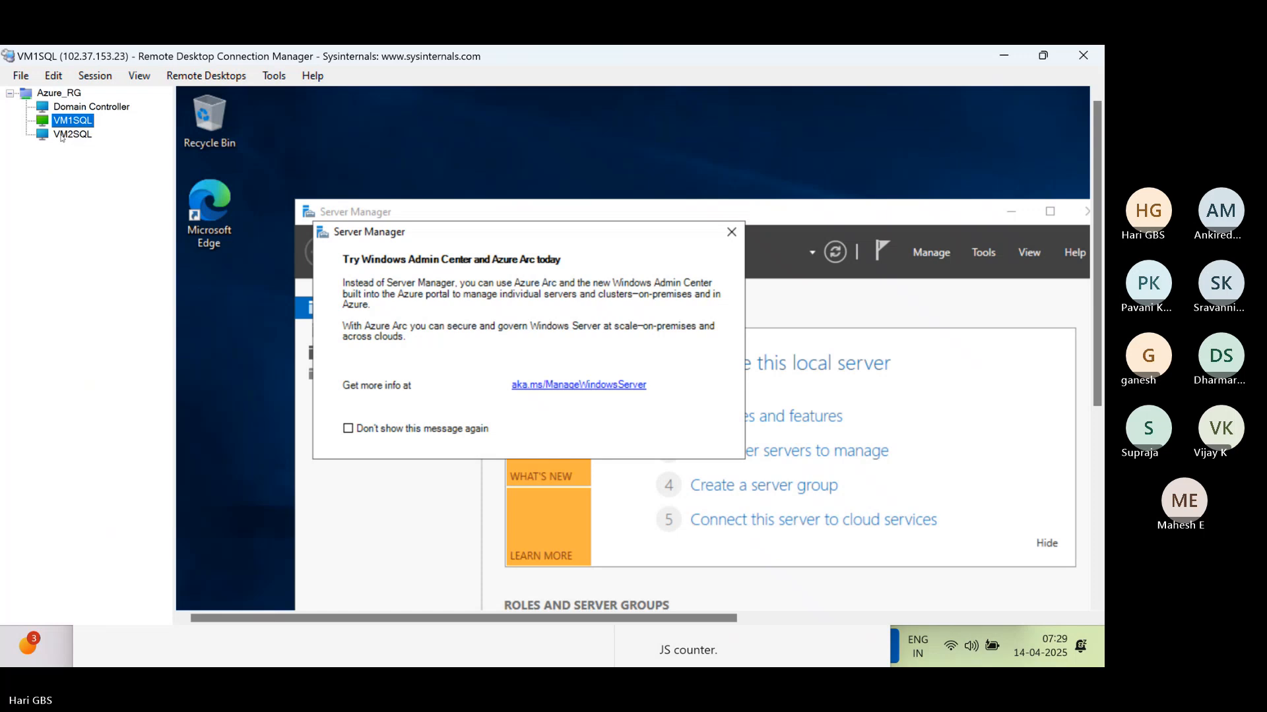
{"action": "right_click", "coordinate": [62, 123]}
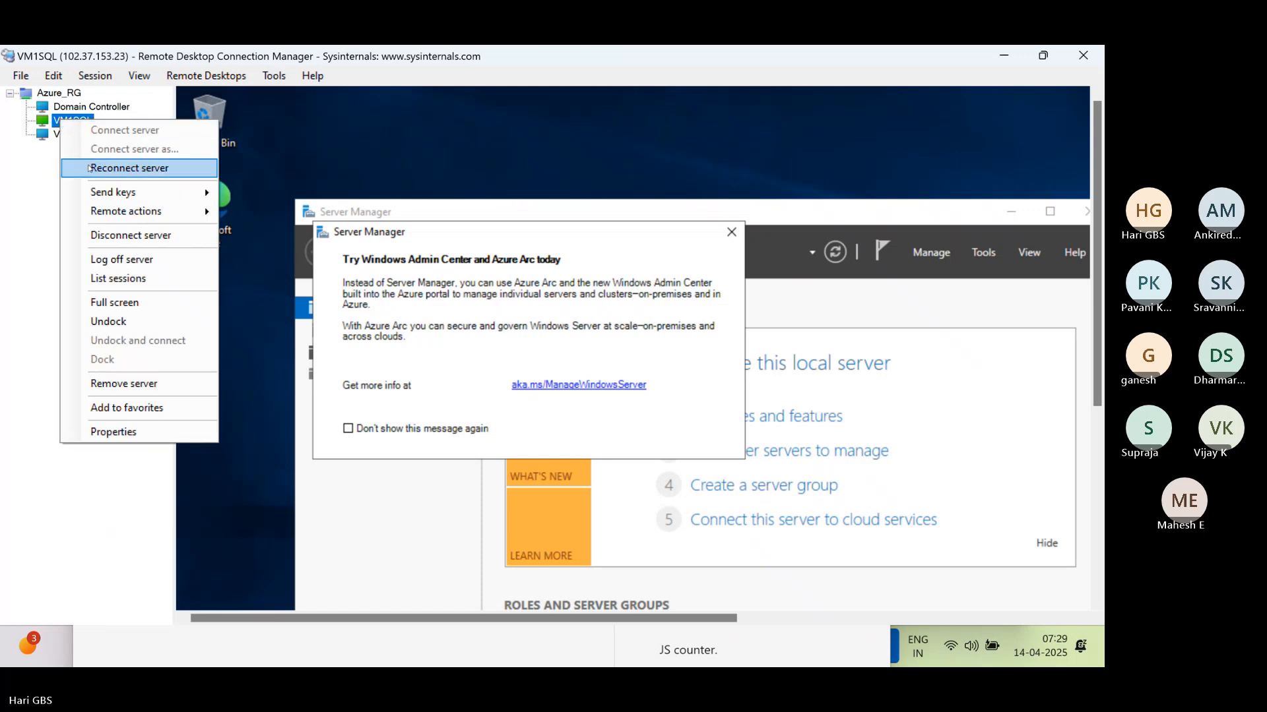
{"action": "left_click", "coordinate": [63, 95]}
{"action": "right_click", "coordinate": [62, 94]}
{"action": "left_click", "coordinate": [99, 140]}
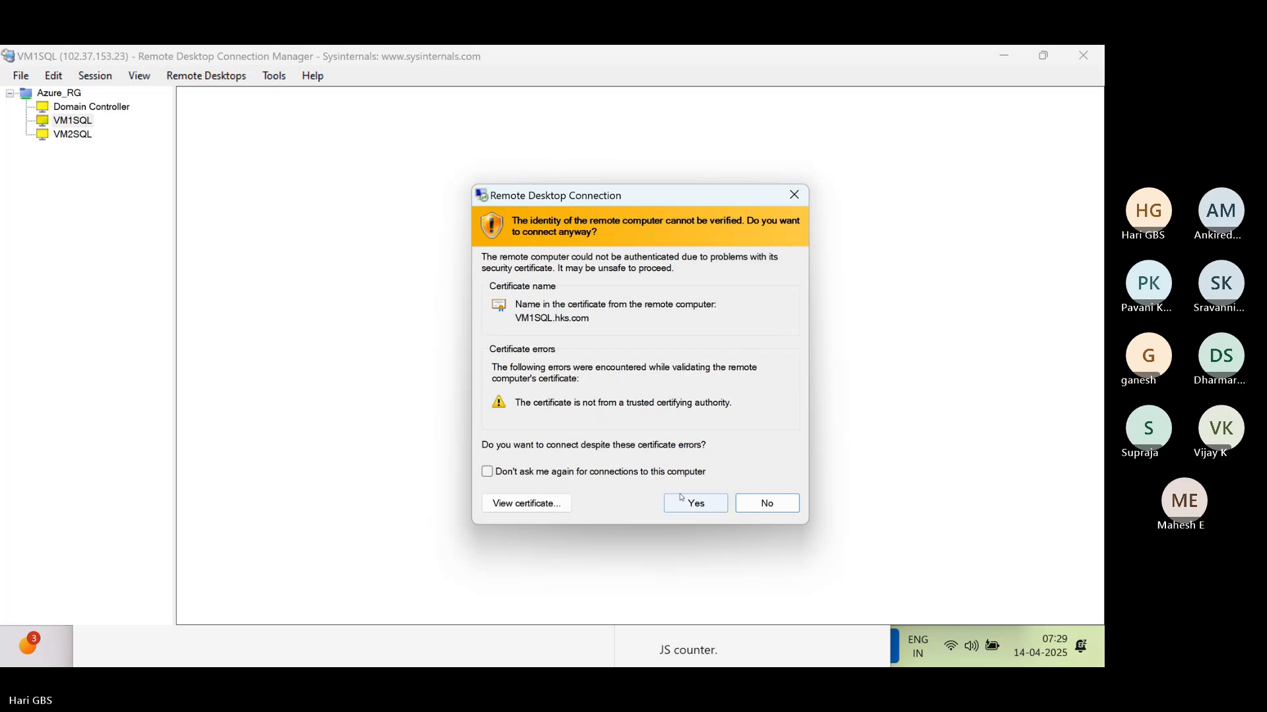
{"action": "left_click", "coordinate": [968, 607]}
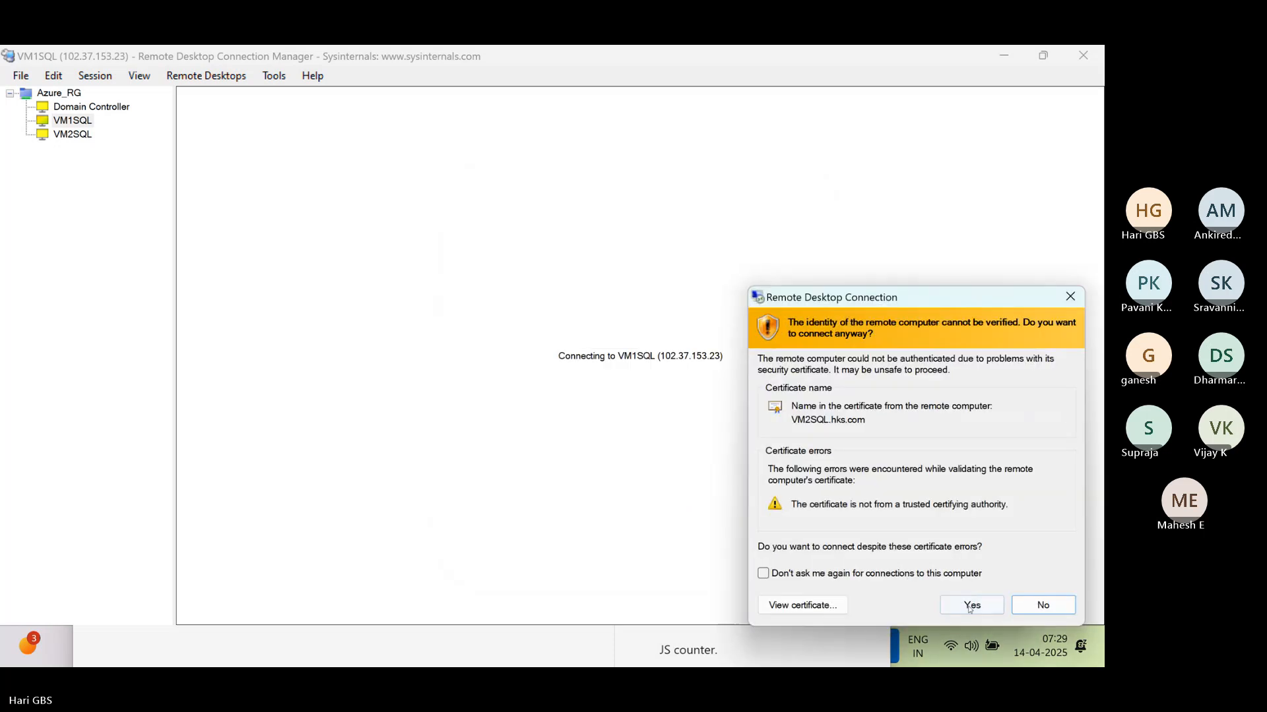
{"action": "left_click", "coordinate": [949, 607]}
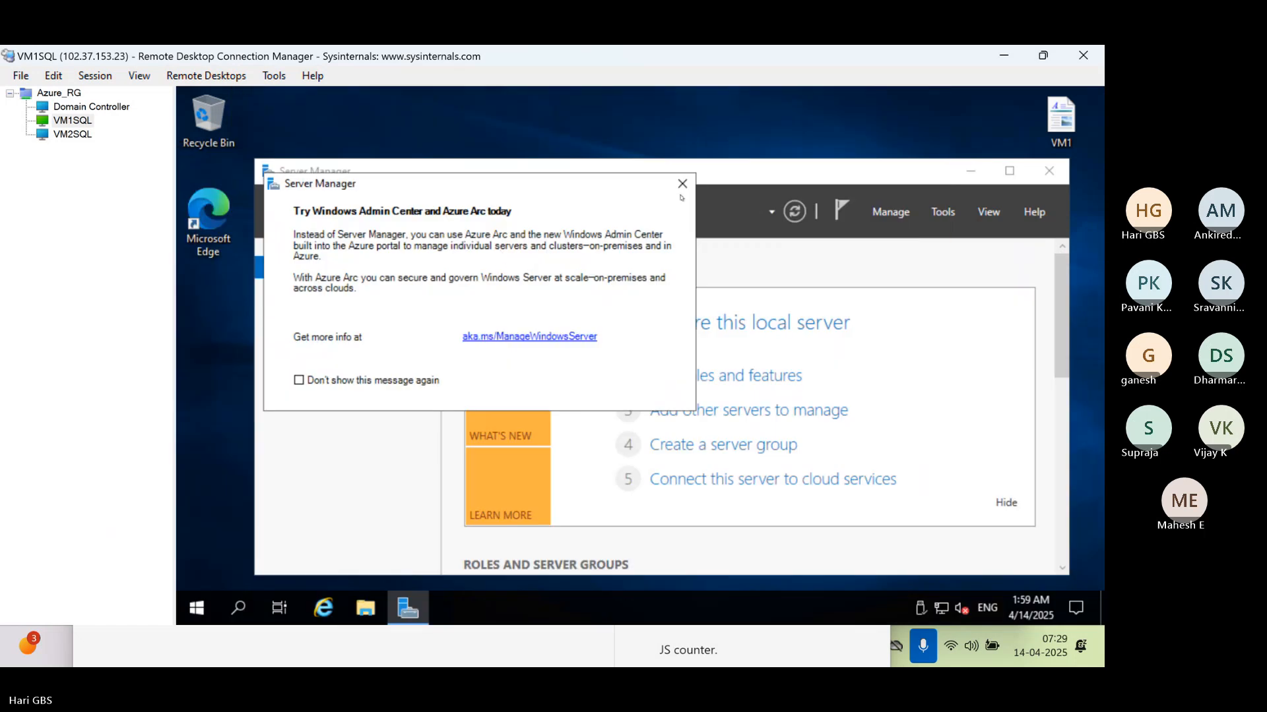
Clear Server Manager off the VM1SQL desktop and run SQL Server Management Studio there as administrator
{"action": "left_click", "coordinate": [683, 185]}
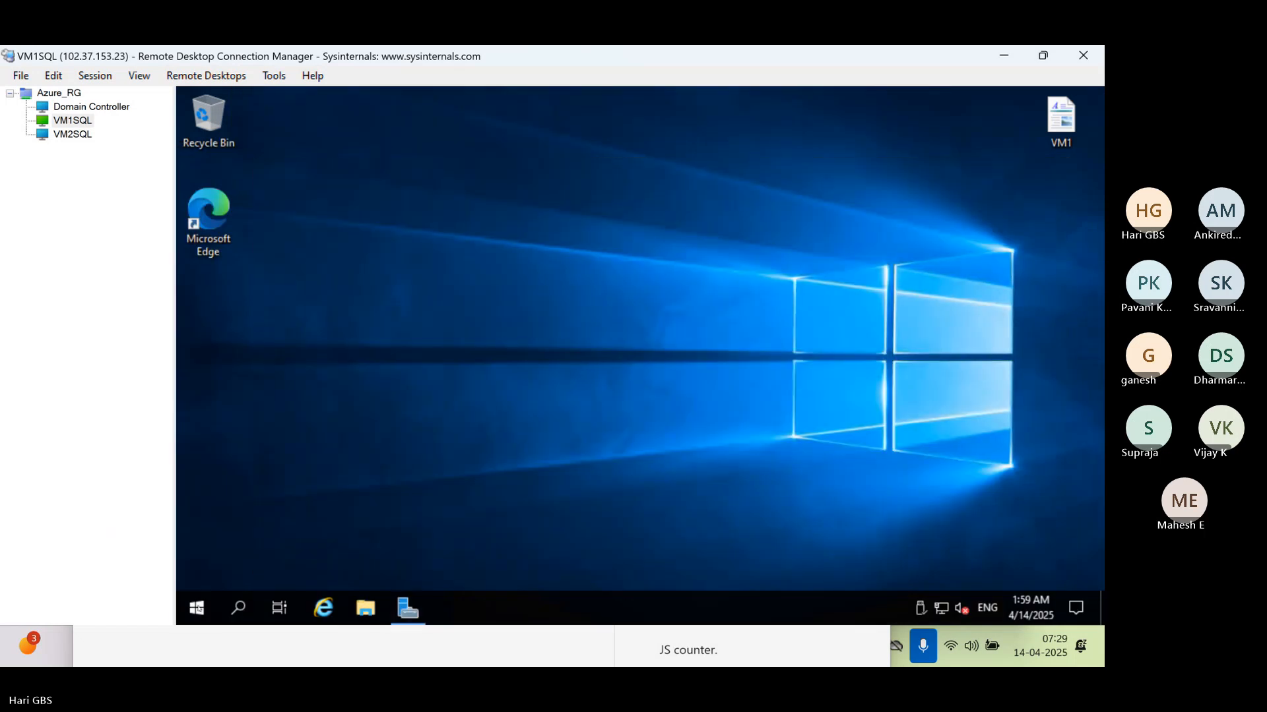
{"action": "left_click", "coordinate": [199, 607]}
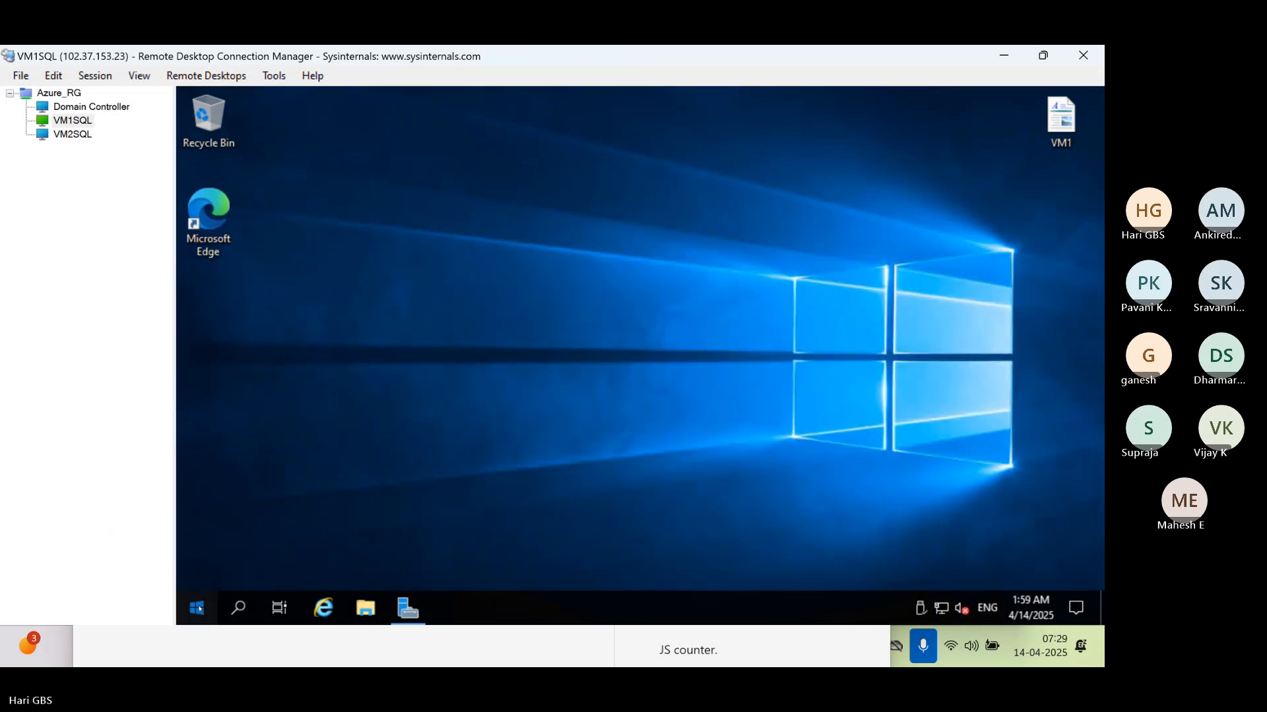
{"action": "left_click", "coordinate": [201, 573]}
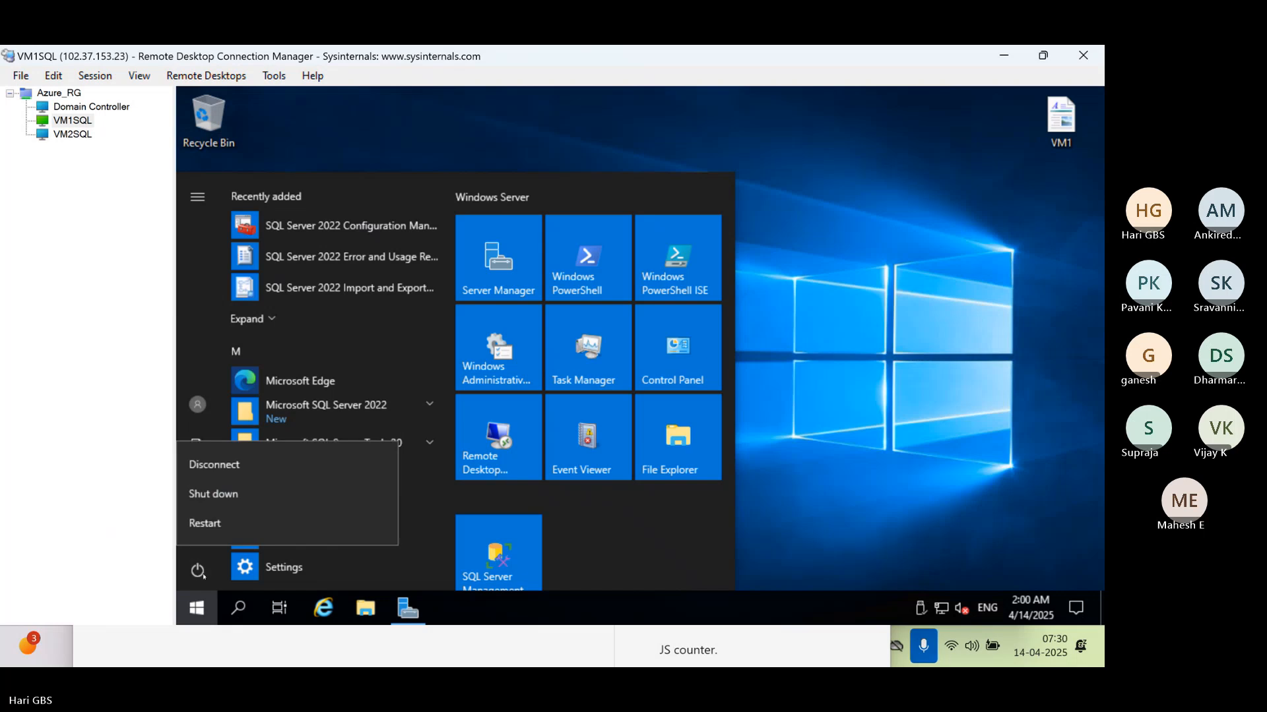
{"action": "left_click", "coordinate": [209, 579]}
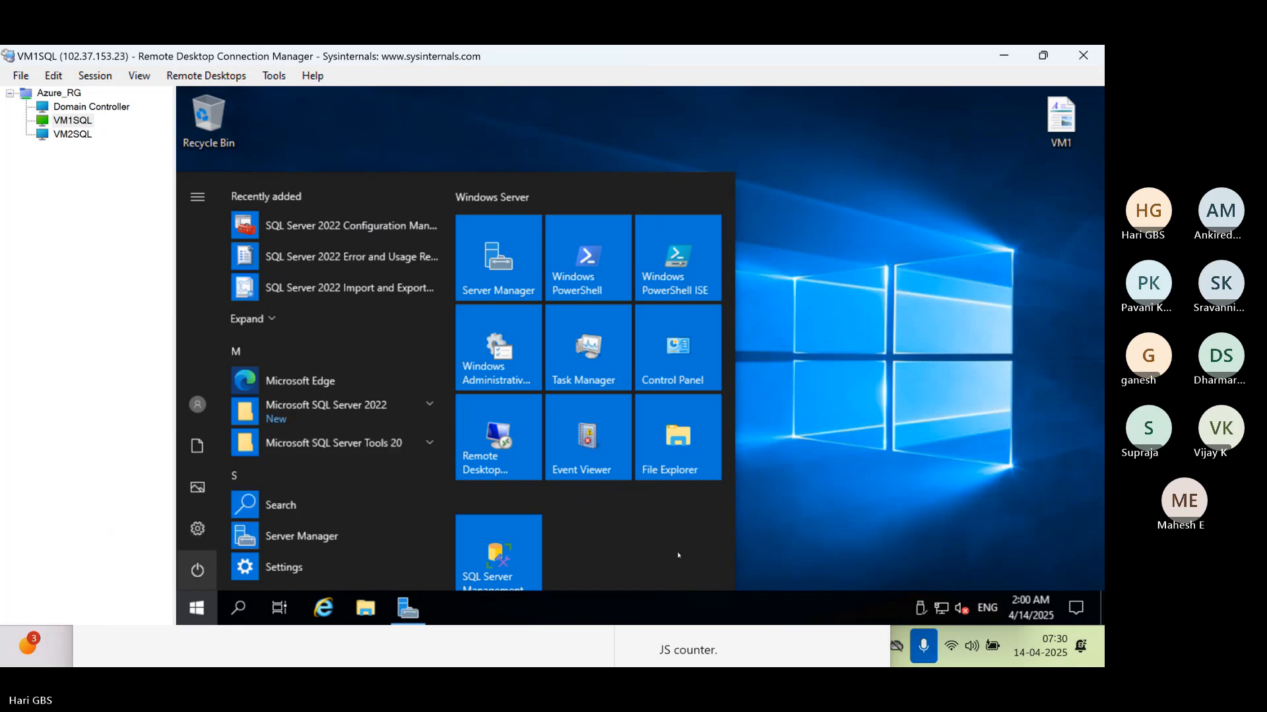
{"action": "right_click", "coordinate": [479, 552]}
{"action": "left_click", "coordinate": [528, 429]}
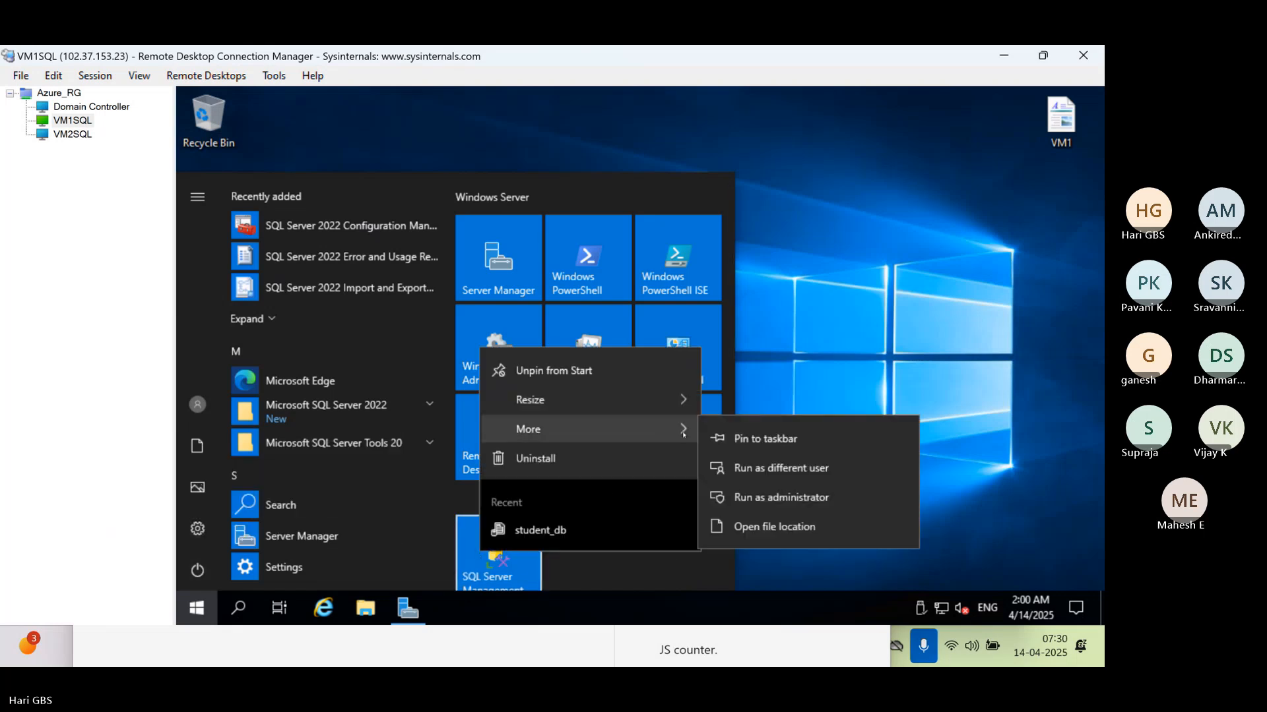
{"action": "left_click", "coordinate": [777, 497]}
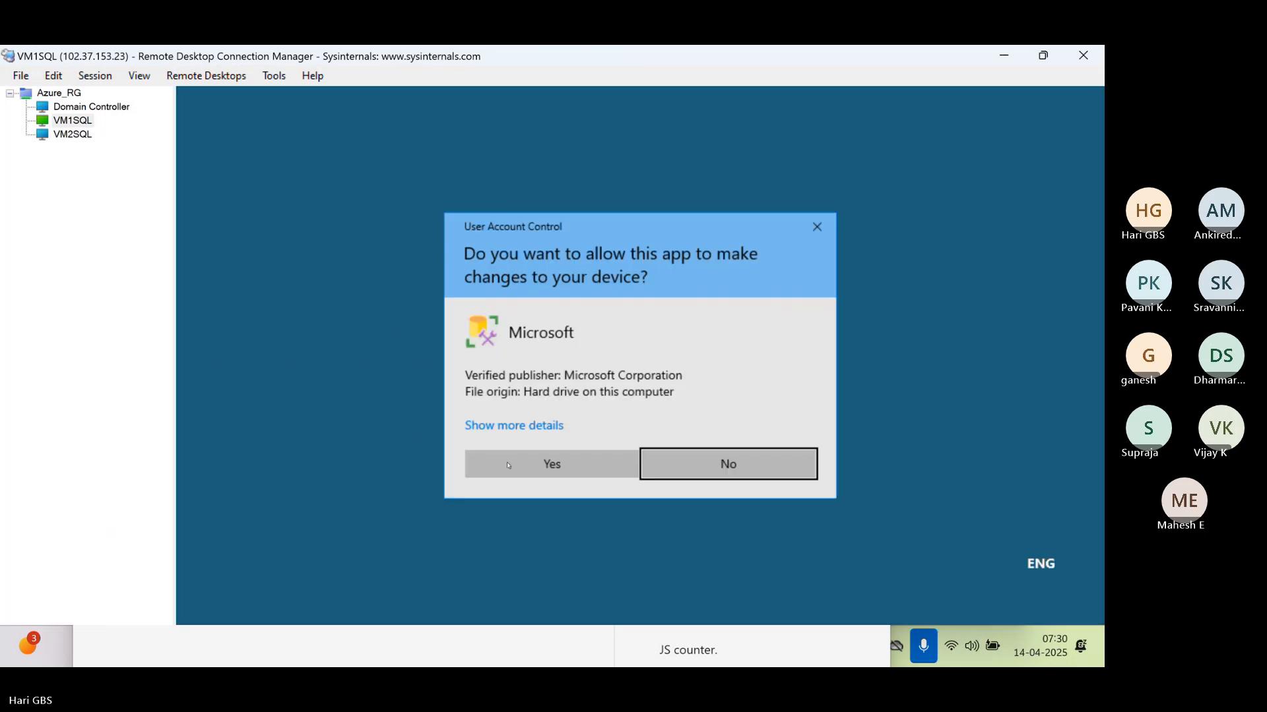
{"action": "left_click", "coordinate": [508, 465]}
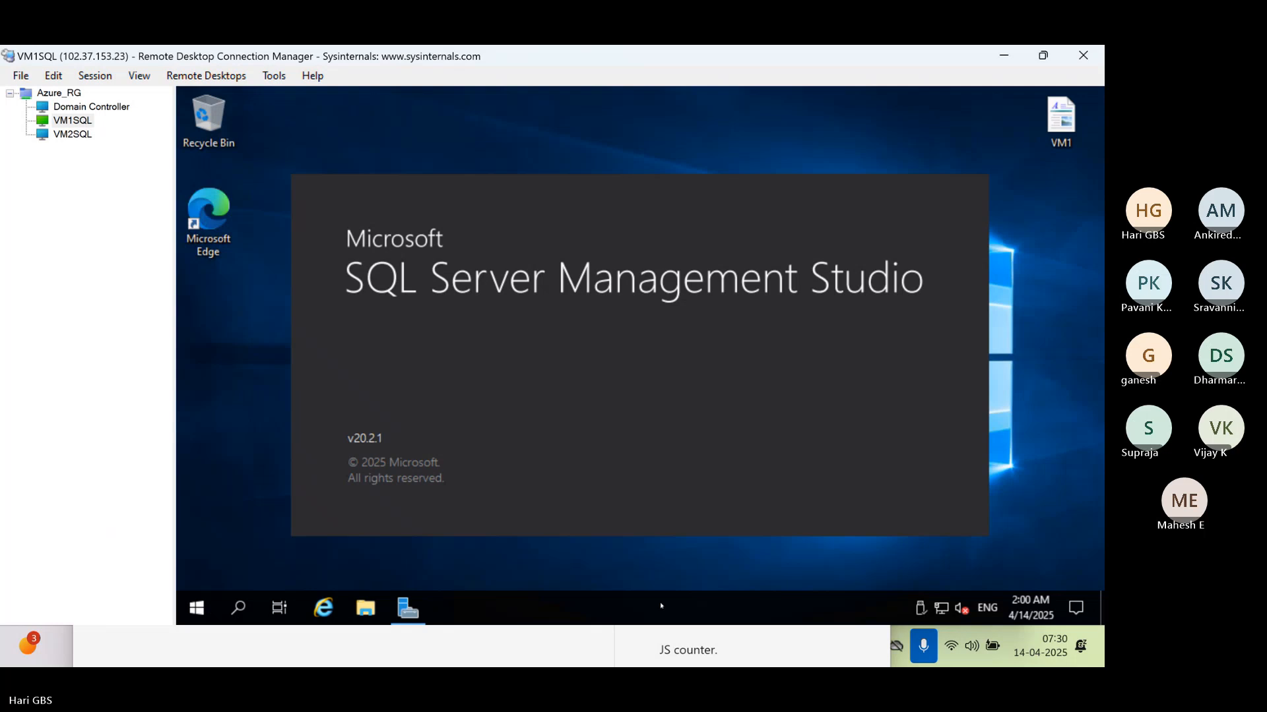
Open the VM2SQL session and run SQL Server Management Studio there as administrator
{"action": "left_click", "coordinate": [74, 135]}
{"action": "right_click", "coordinate": [74, 134]}
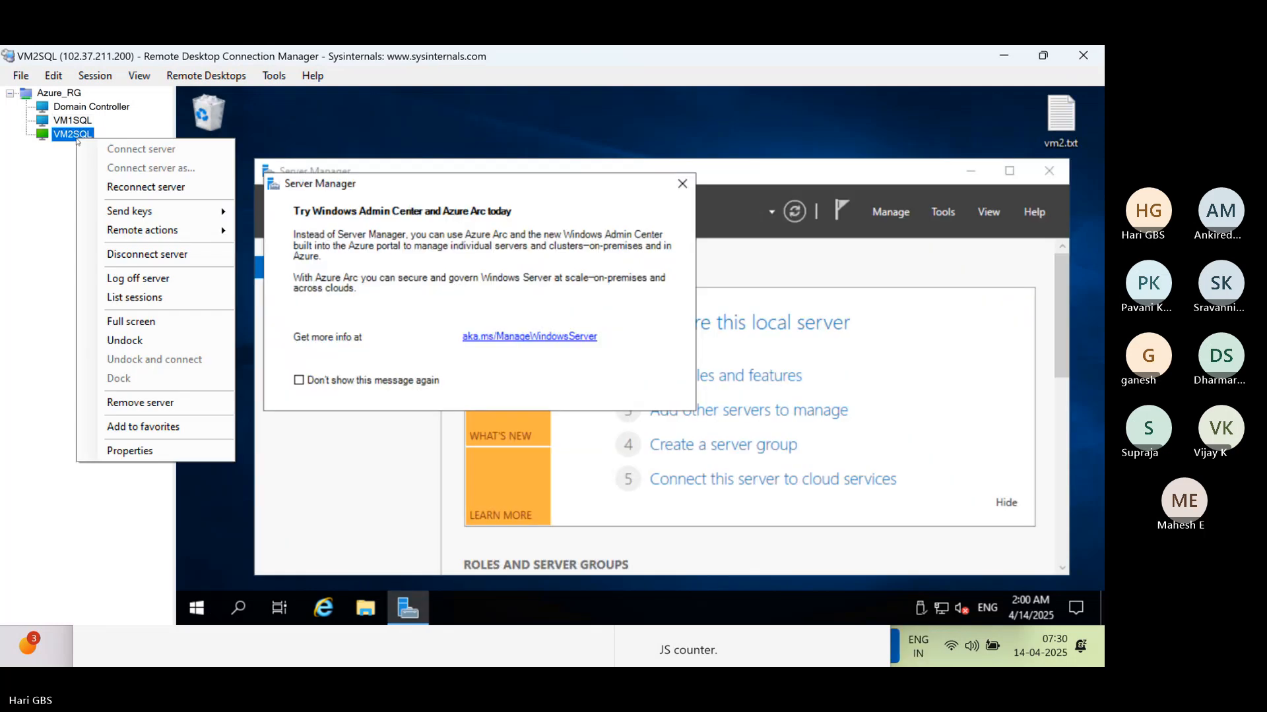
{"action": "left_click", "coordinate": [197, 608]}
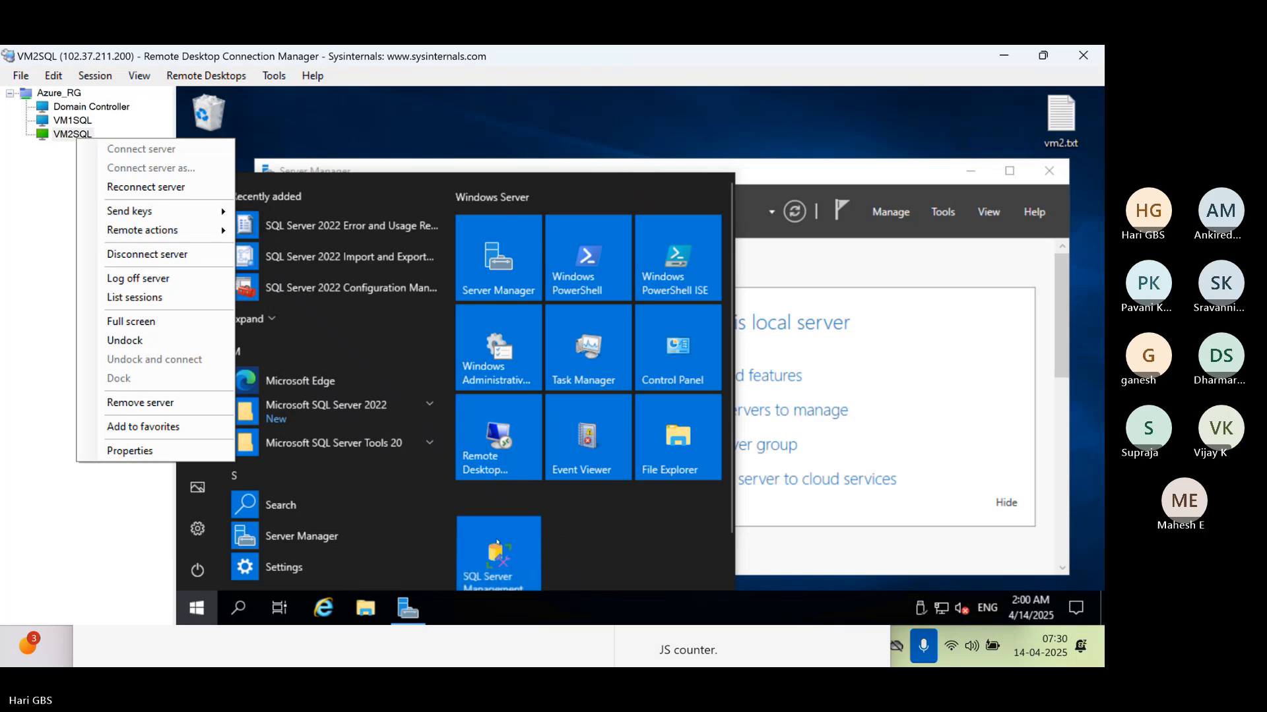
{"action": "right_click", "coordinate": [502, 538]}
{"action": "mouse_move", "coordinate": [545, 486]}
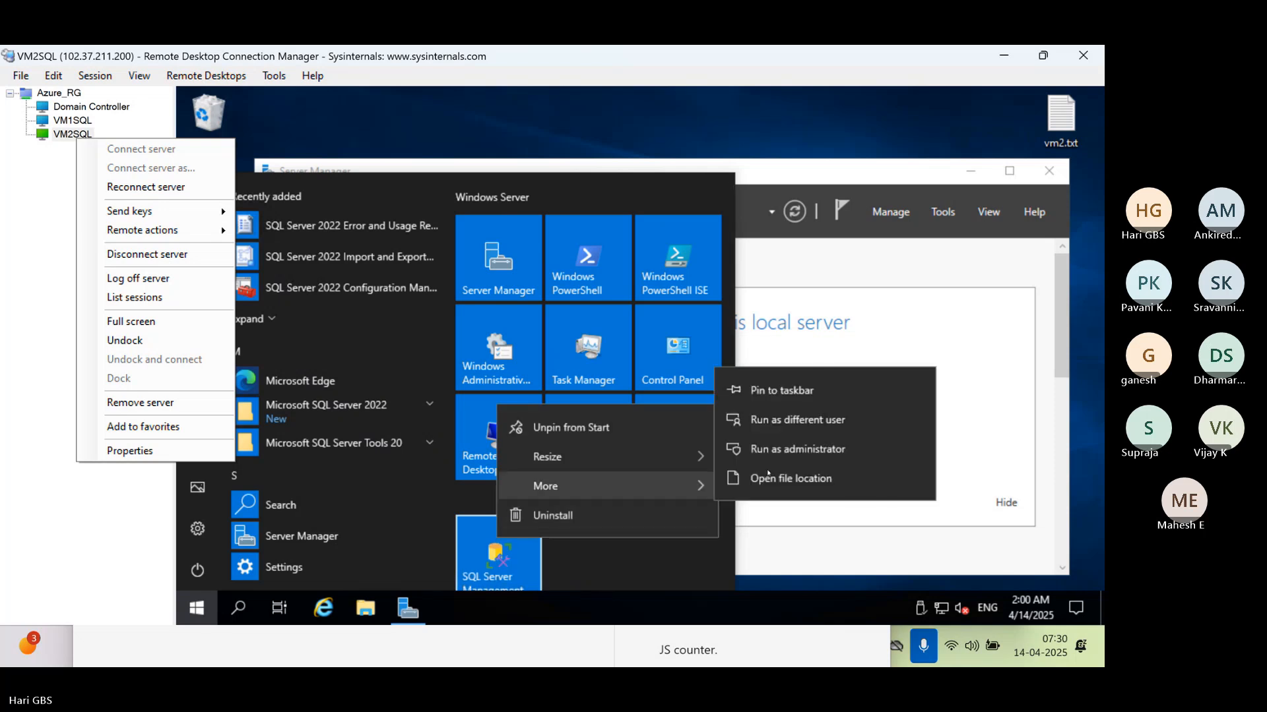
{"action": "left_click", "coordinate": [779, 450]}
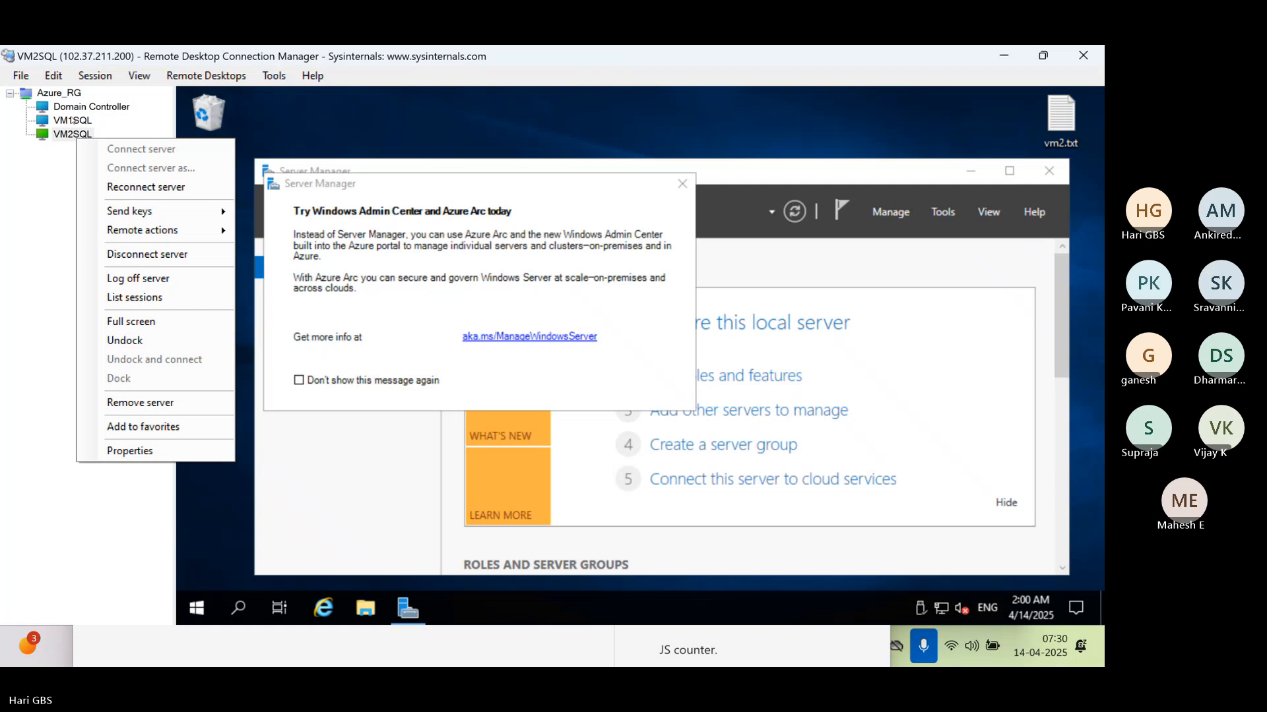
Return to the VM1SQL session and decline recovery of student_db.sql in SQL Server Management Studio
{"action": "left_click", "coordinate": [71, 120]}
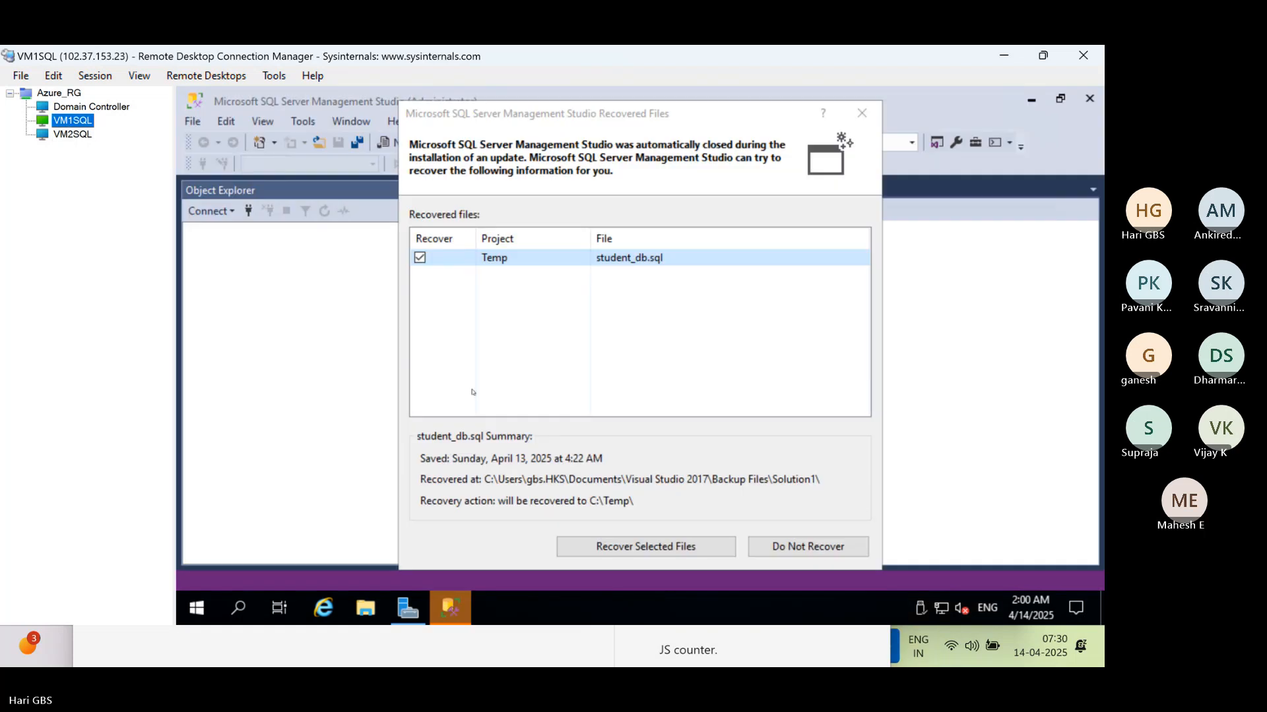
{"action": "left_click", "coordinate": [771, 546]}
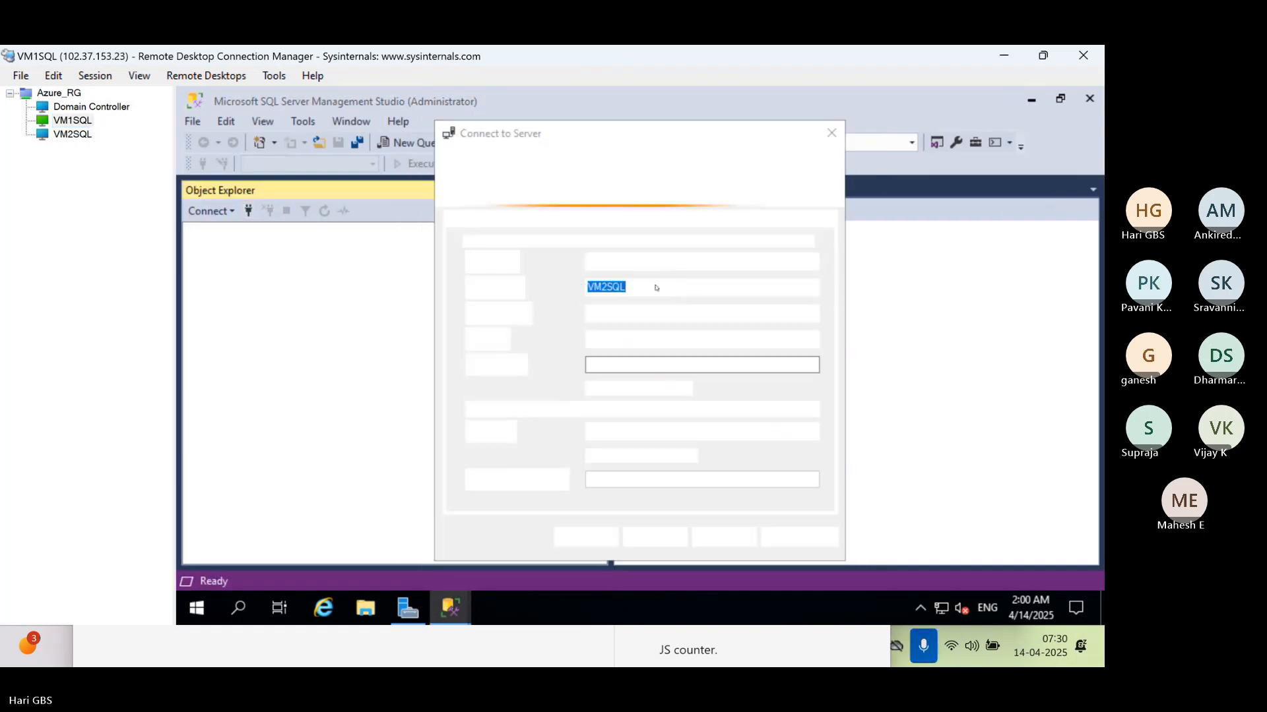
Connect Object Explorer to the VM1SQL database engine using Windows Authentication
{"action": "left_click", "coordinate": [729, 287]}
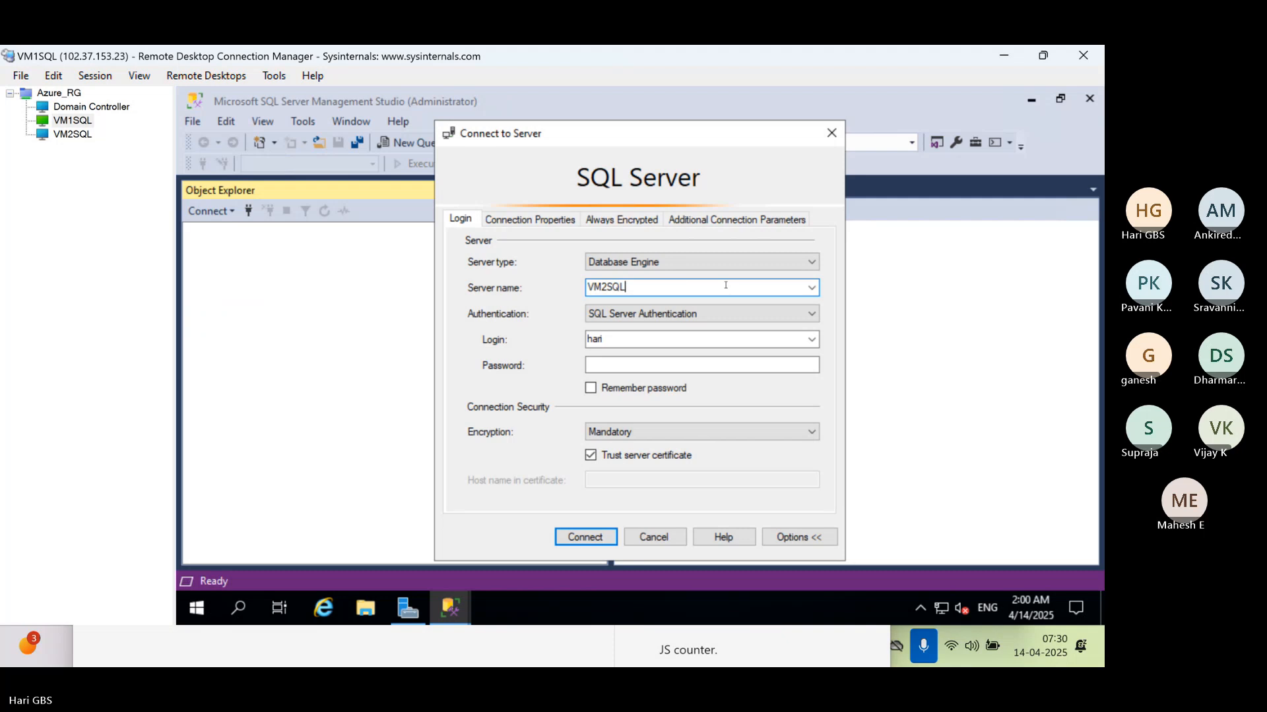
{"action": "double_click", "coordinate": [725, 285]}
{"action": "key", "text": "Down"}
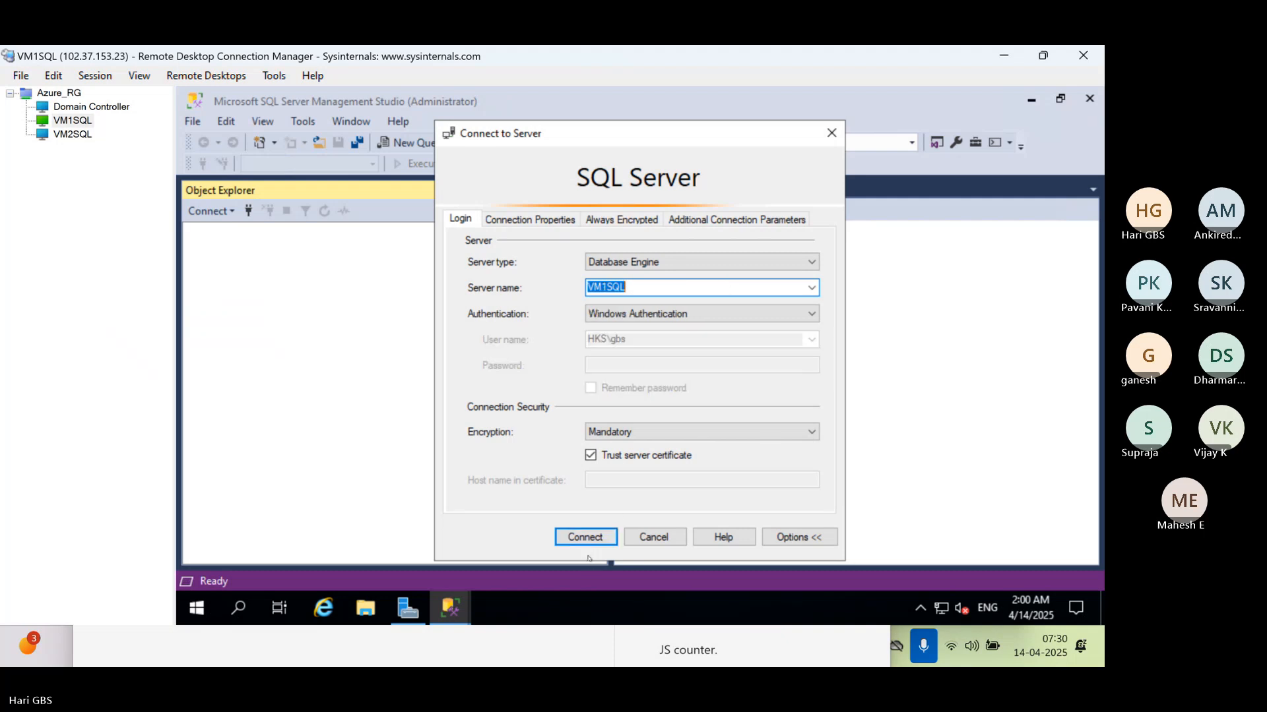
{"action": "left_click", "coordinate": [564, 531]}
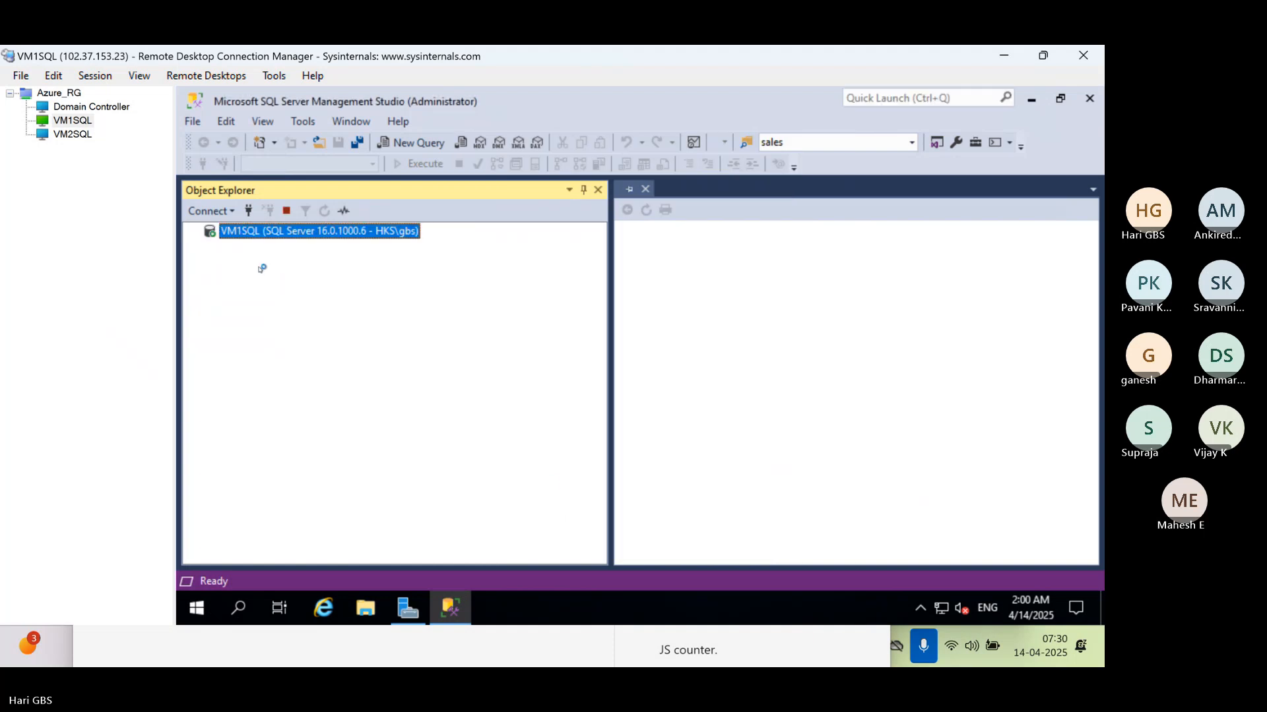
Add a database engine connection to VM2SQL, switching its authentication to Windows Authentication
{"action": "left_click", "coordinate": [248, 211]}
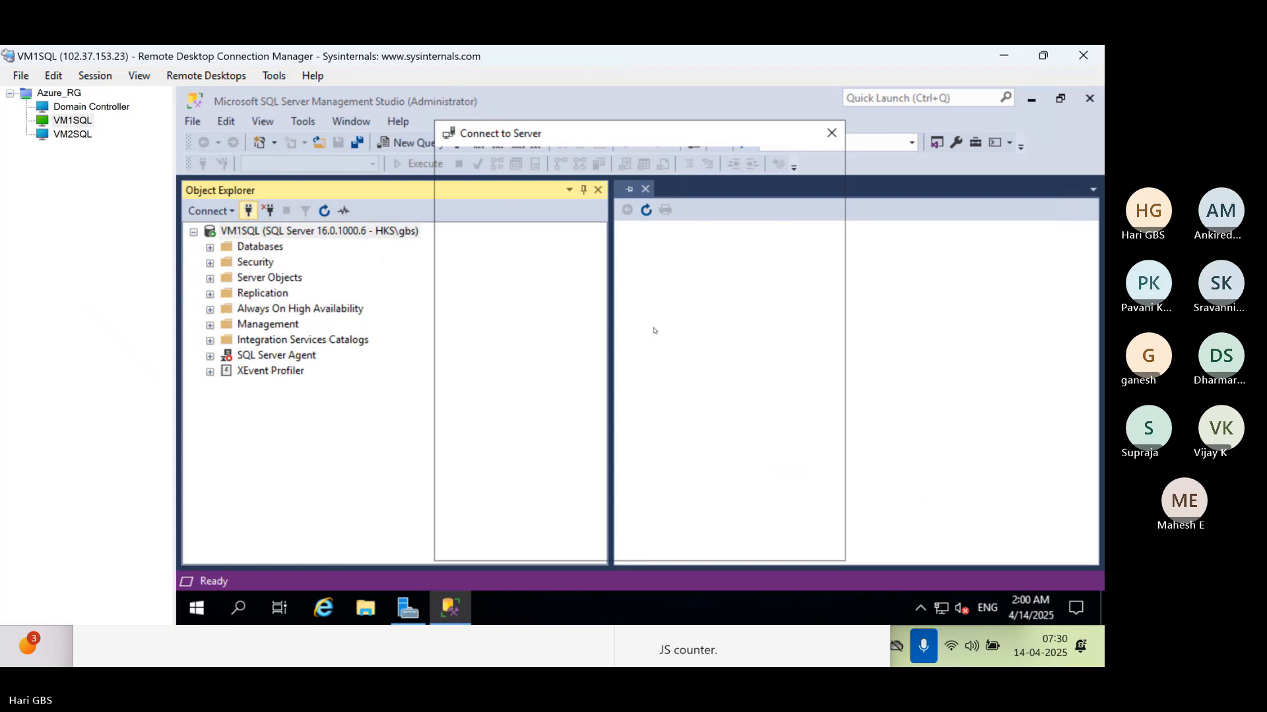
{"action": "left_click", "coordinate": [666, 286]}
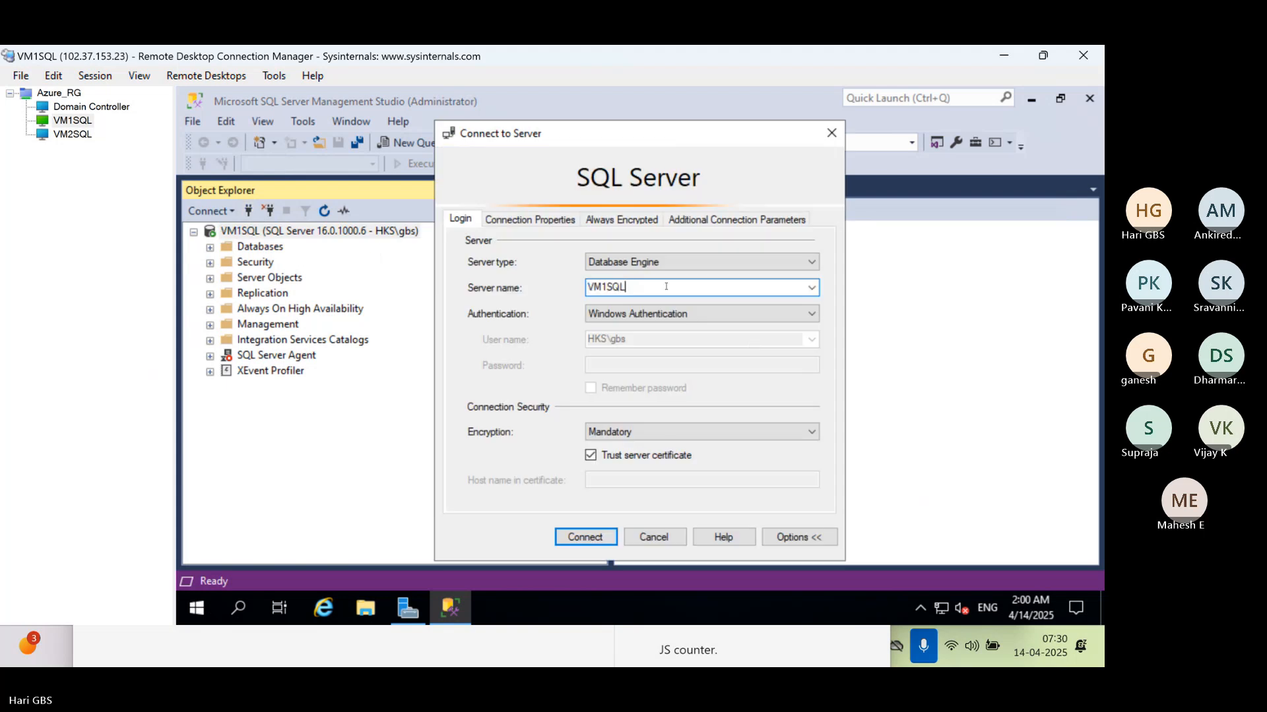
{"action": "key", "text": "Down"}
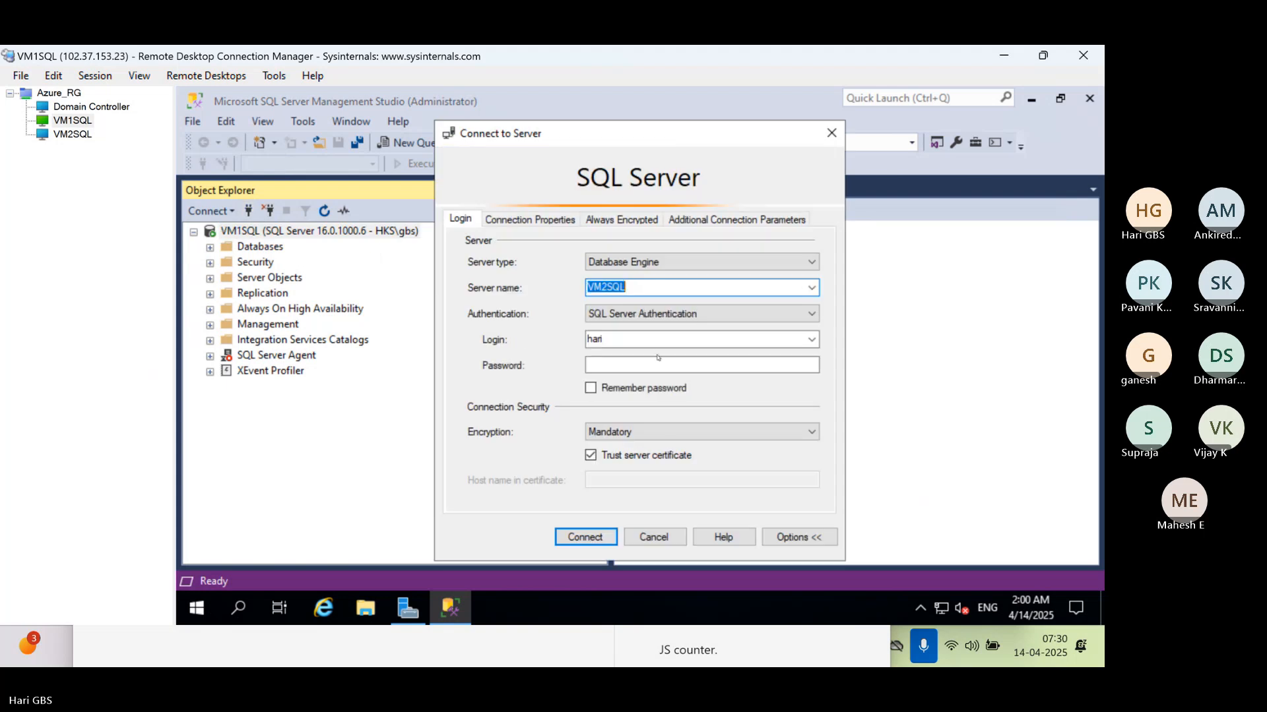
{"action": "left_click", "coordinate": [811, 339]}
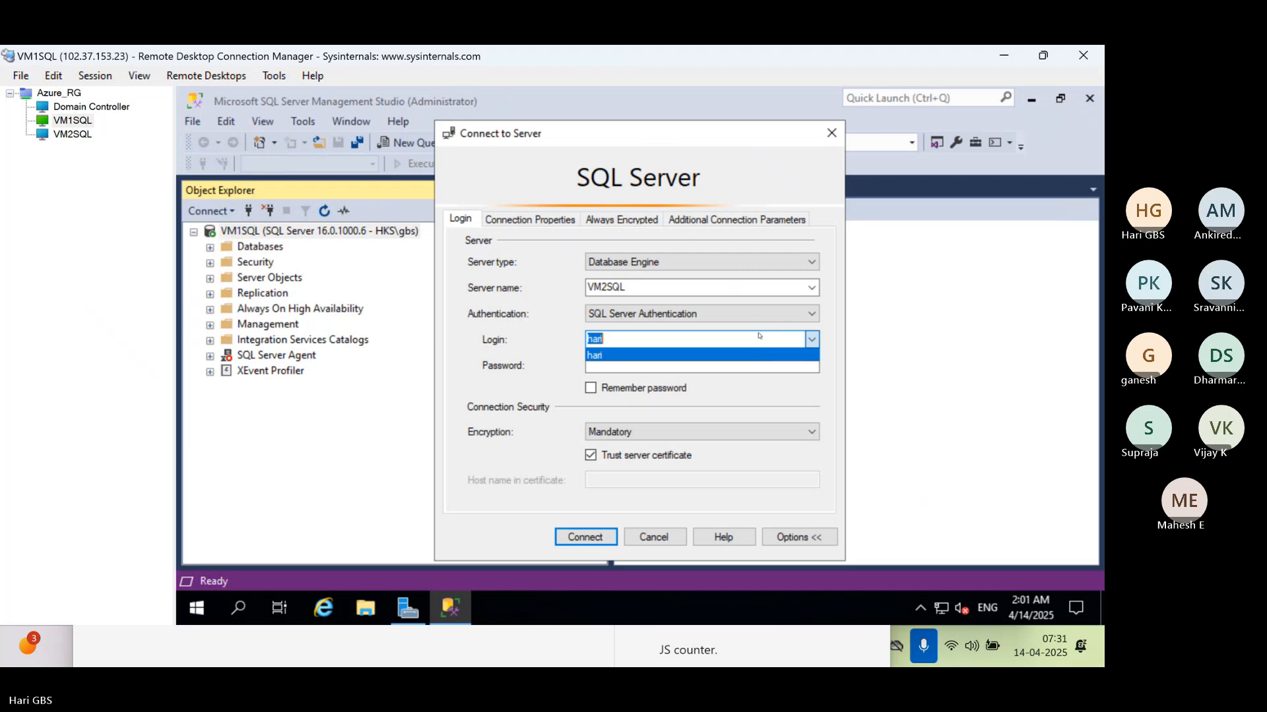
{"action": "left_click", "coordinate": [759, 323]}
{"action": "left_click", "coordinate": [754, 323]}
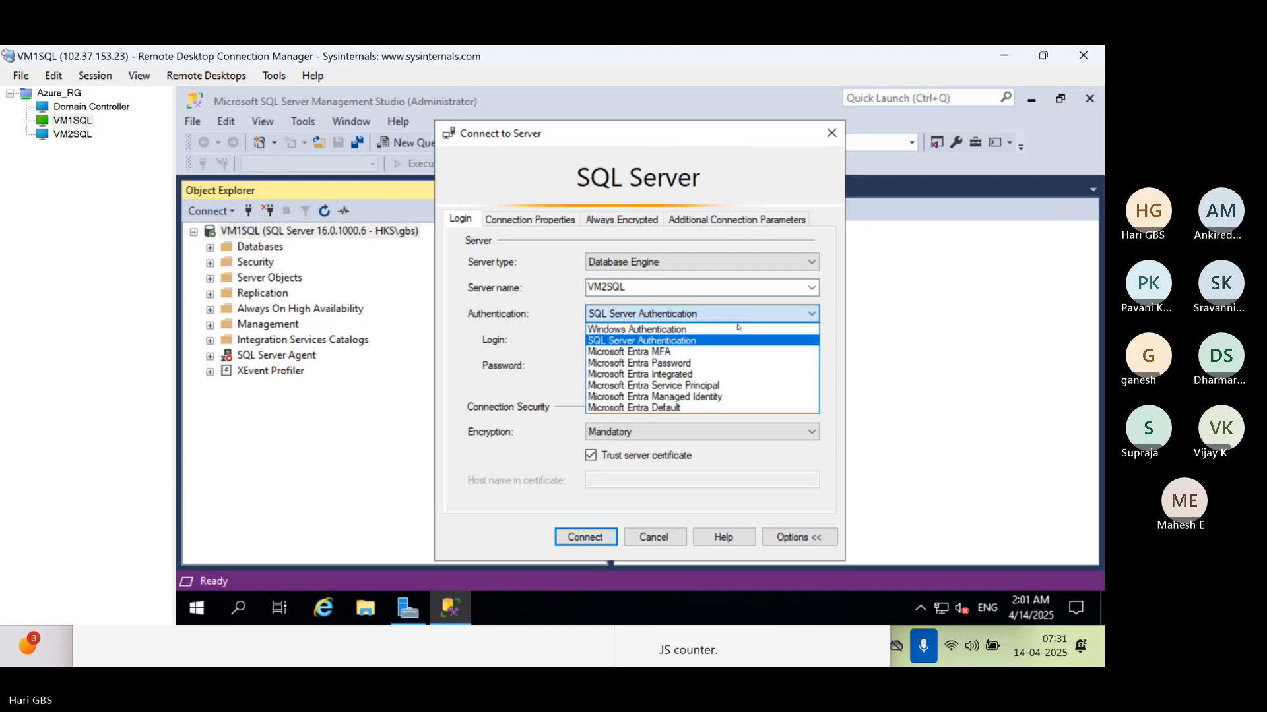
{"action": "left_click", "coordinate": [650, 334]}
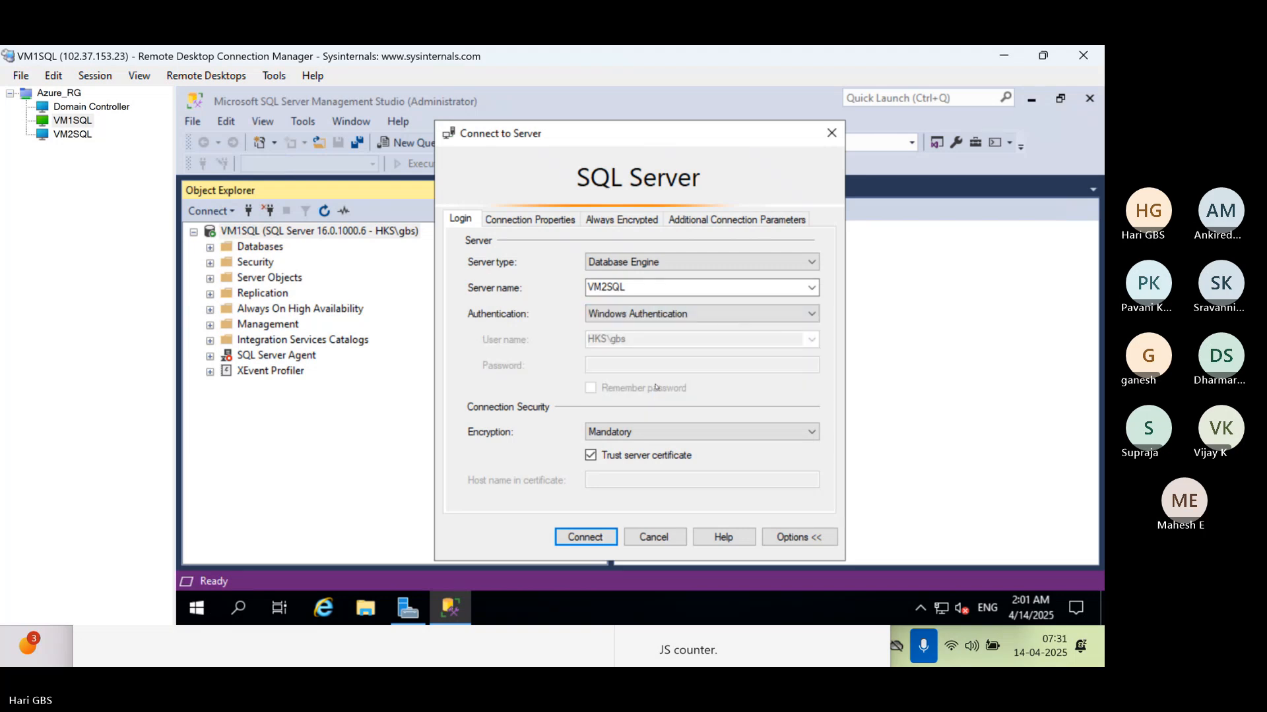
{"action": "left_click", "coordinate": [574, 538]}
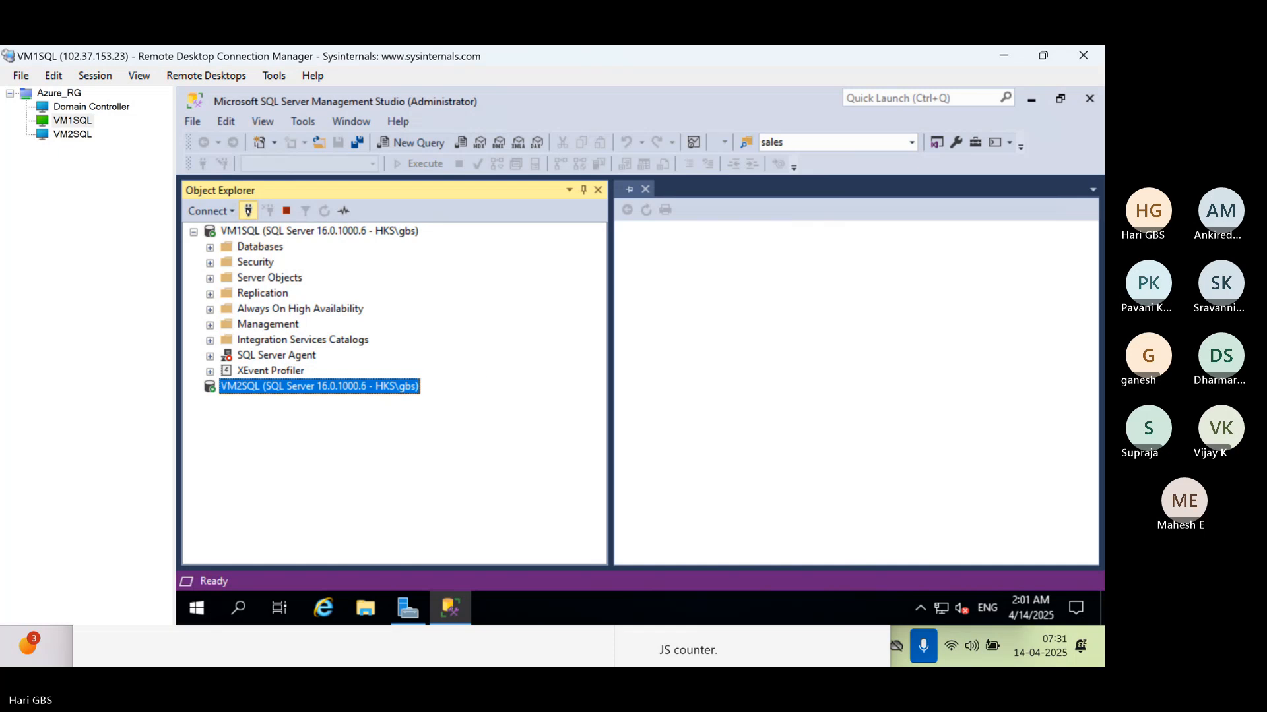
Add a connection to the named instance VM1SQL.hks.com\SQLI3,51546 from the recent servers
{"action": "left_click", "coordinate": [248, 210]}
{"action": "left_click", "coordinate": [812, 288]}
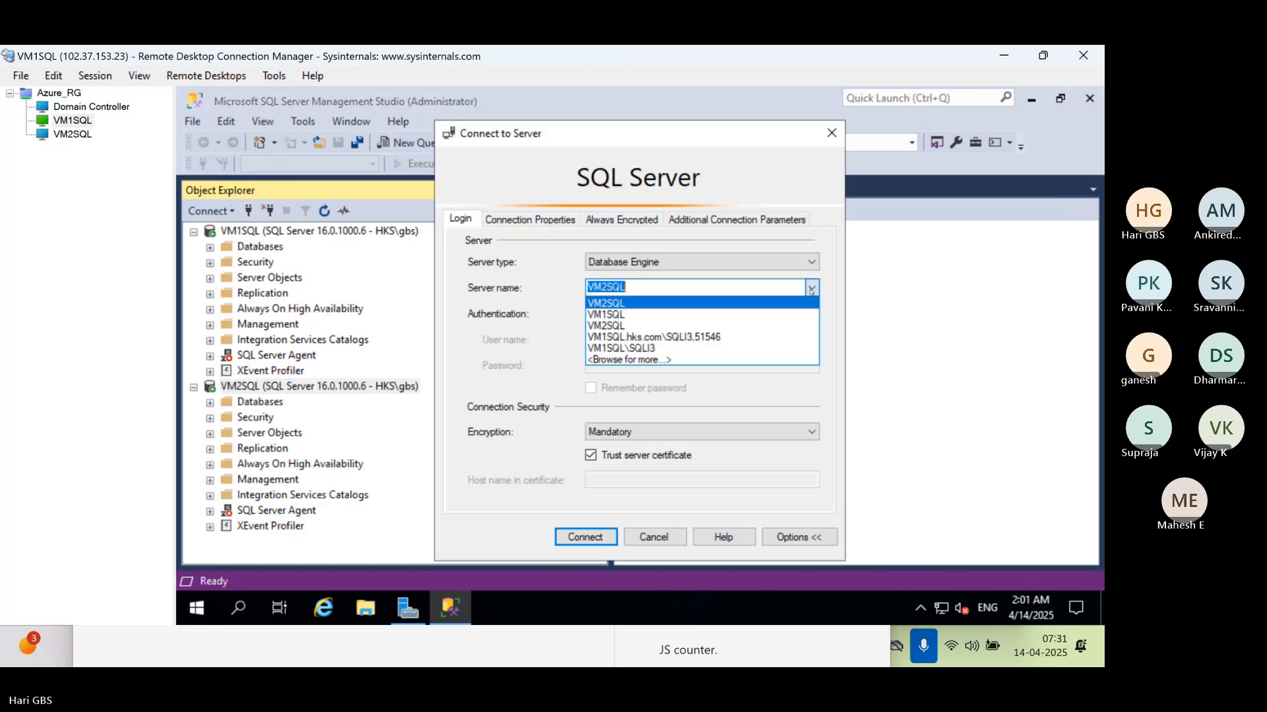
{"action": "left_click", "coordinate": [726, 338]}
{"action": "left_click", "coordinate": [587, 537]}
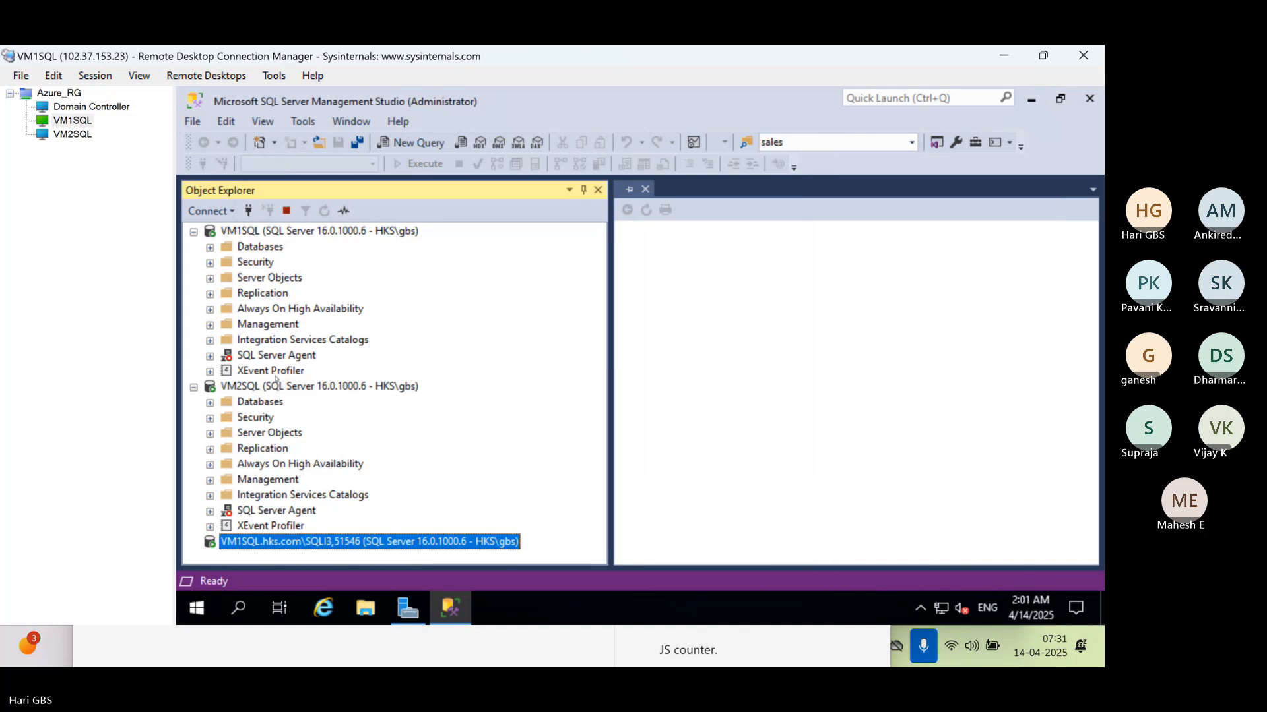
Start the SQL Server Agent service on VM2SQL, accepting the confirmation
{"action": "right_click", "coordinate": [264, 372]}
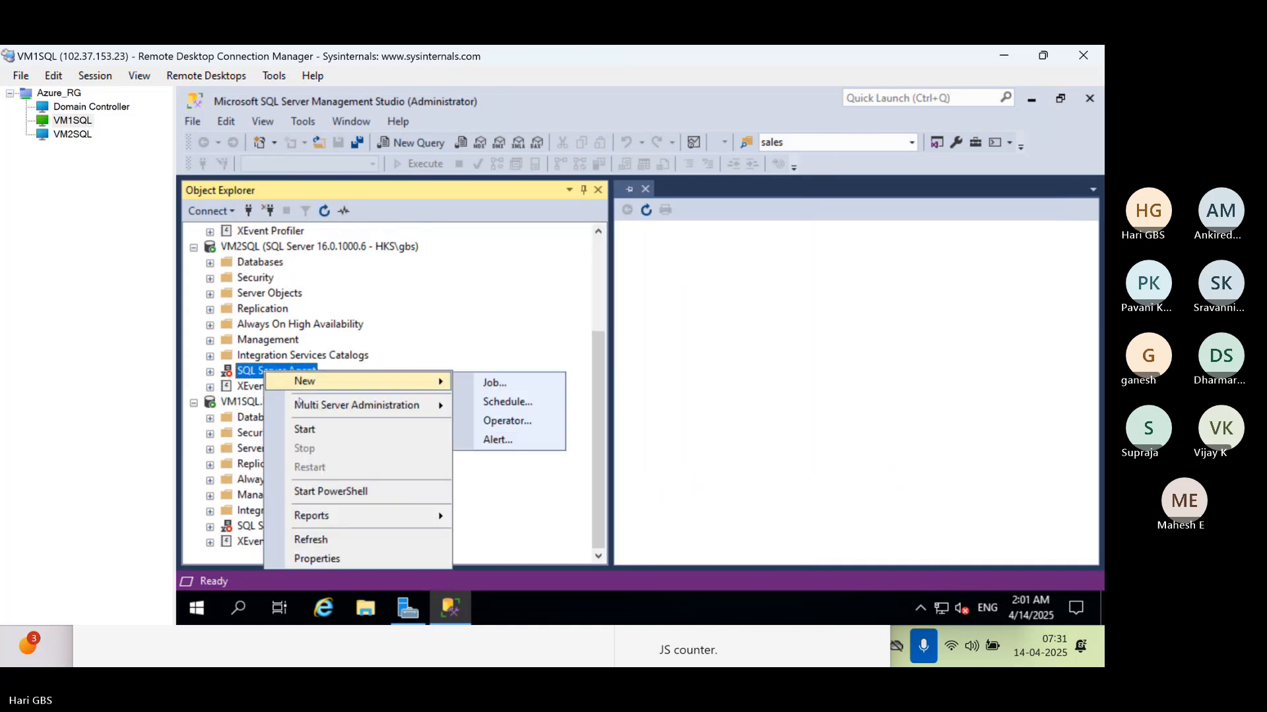
{"action": "left_click", "coordinate": [357, 429]}
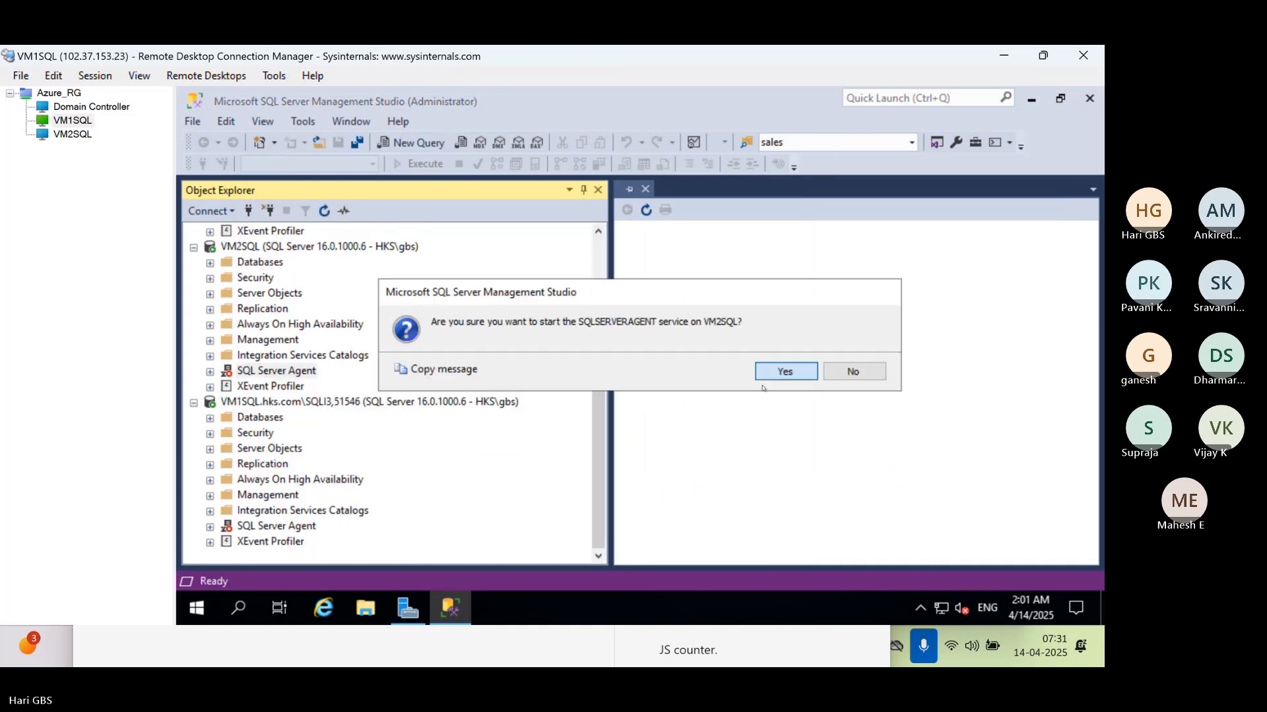
{"action": "left_click", "coordinate": [784, 371]}
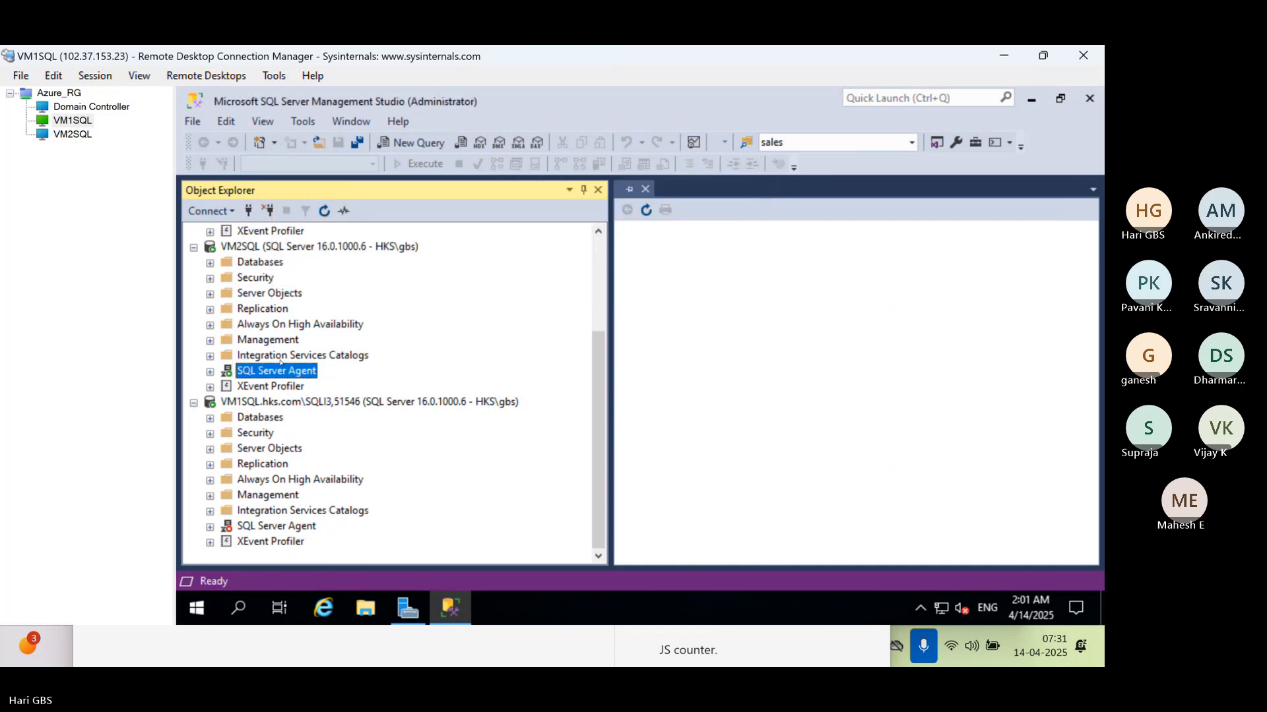
Start the SQL Server Agent service on the default VM1SQL instance, accepting the confirmation
{"action": "scroll", "coordinate": [281, 361], "scroll_direction": "up", "scroll_amount": 3}
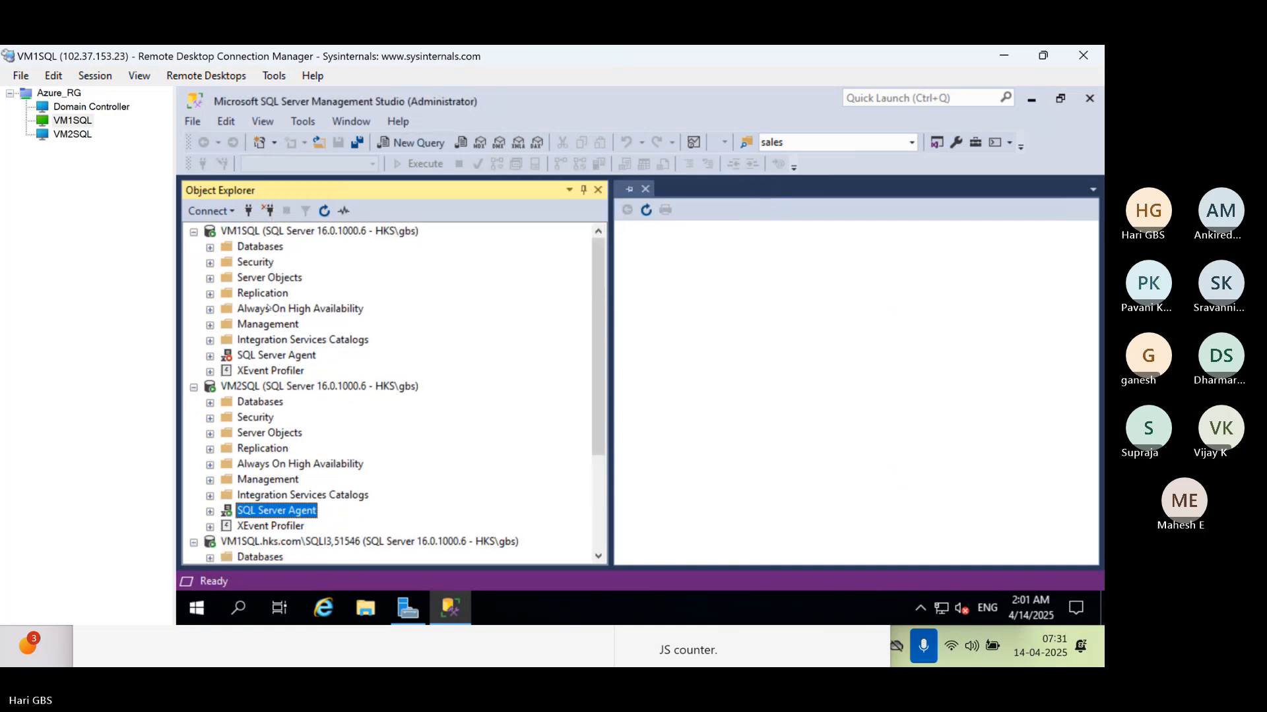
{"action": "right_click", "coordinate": [264, 362]}
{"action": "left_click", "coordinate": [367, 421]}
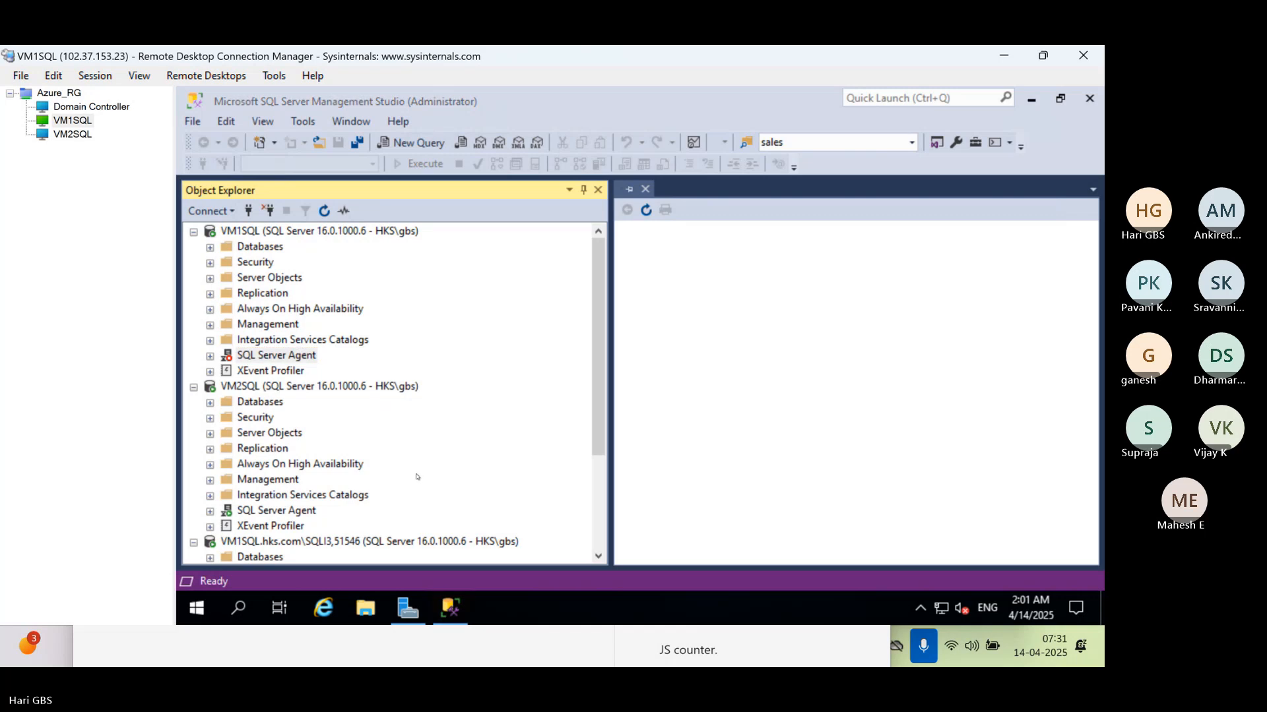
{"action": "scroll", "coordinate": [417, 477], "scroll_direction": "down", "scroll_amount": 3}
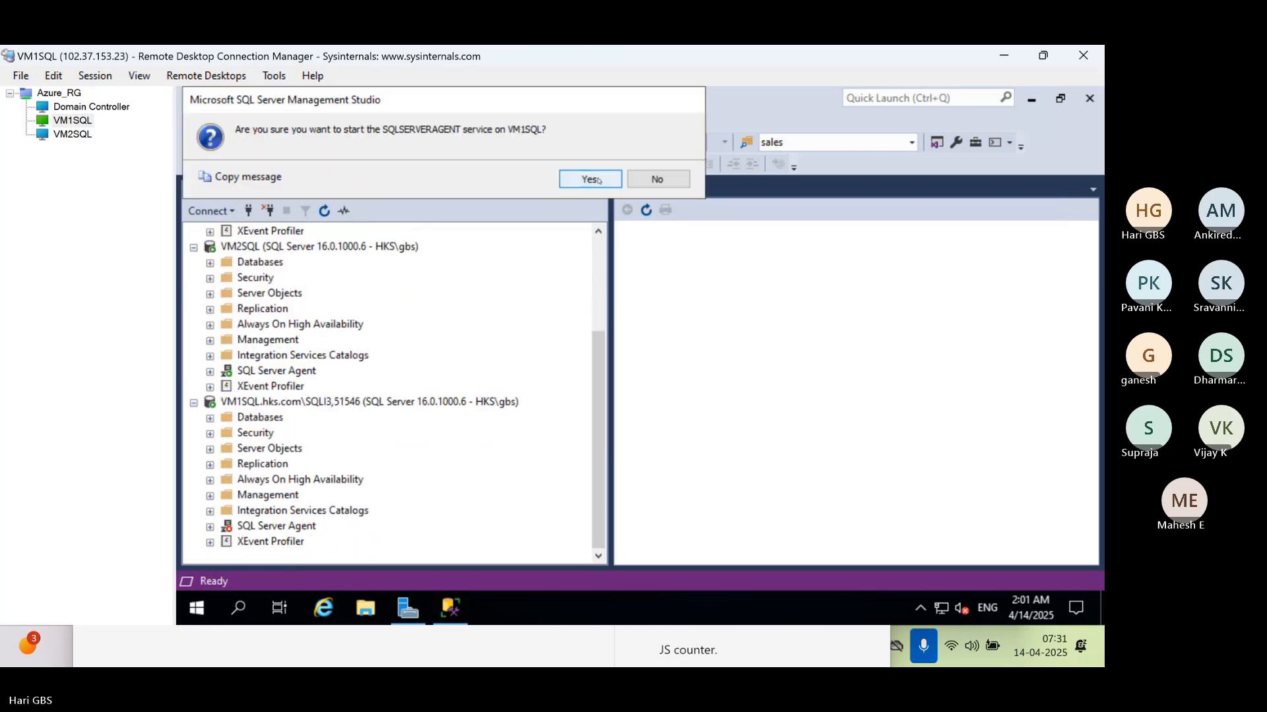
{"action": "key", "text": "Return"}
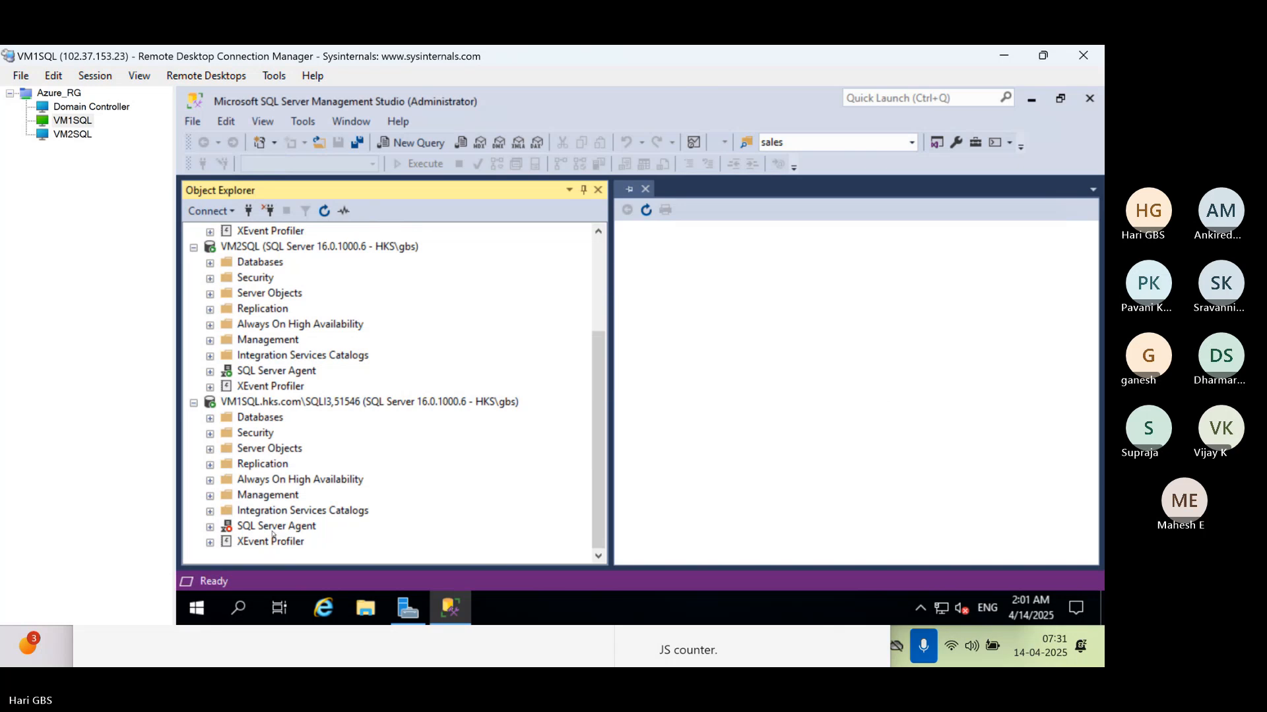
Start the SQL Server Agent of the SQLI3 instance on VM1SQL, accepting the confirmation
{"action": "right_click", "coordinate": [272, 530]}
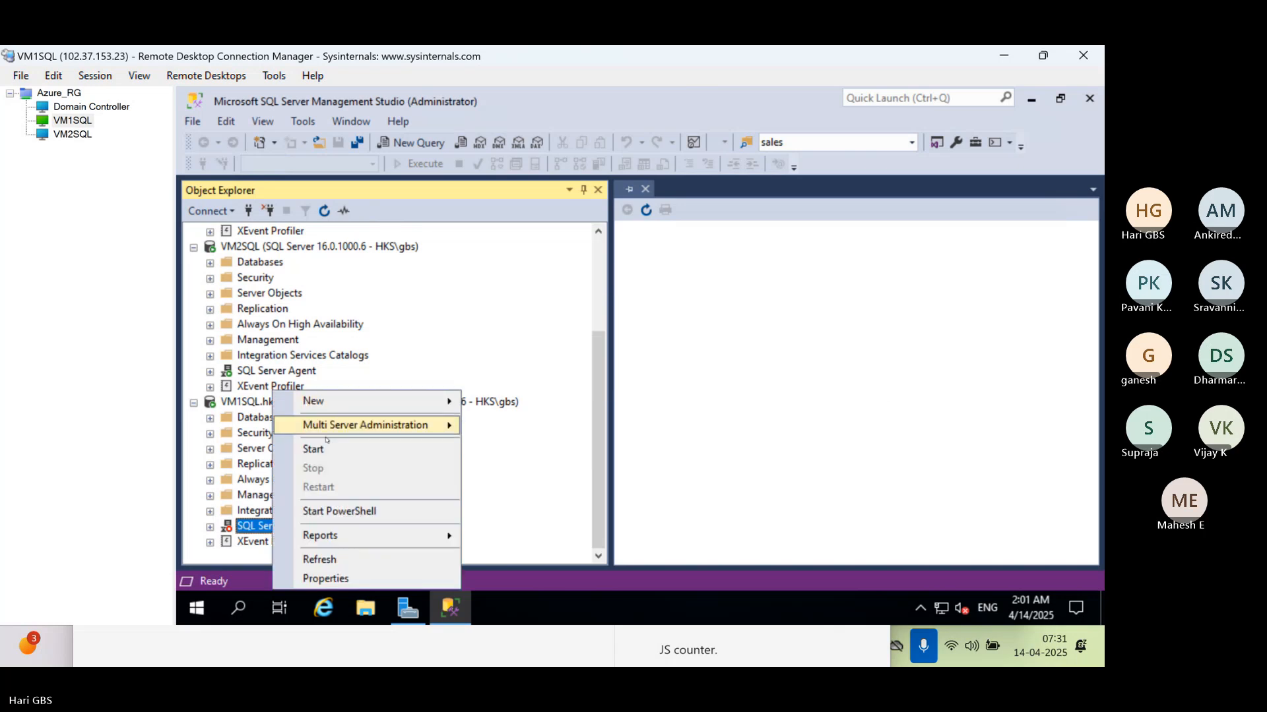
{"action": "left_click", "coordinate": [314, 449]}
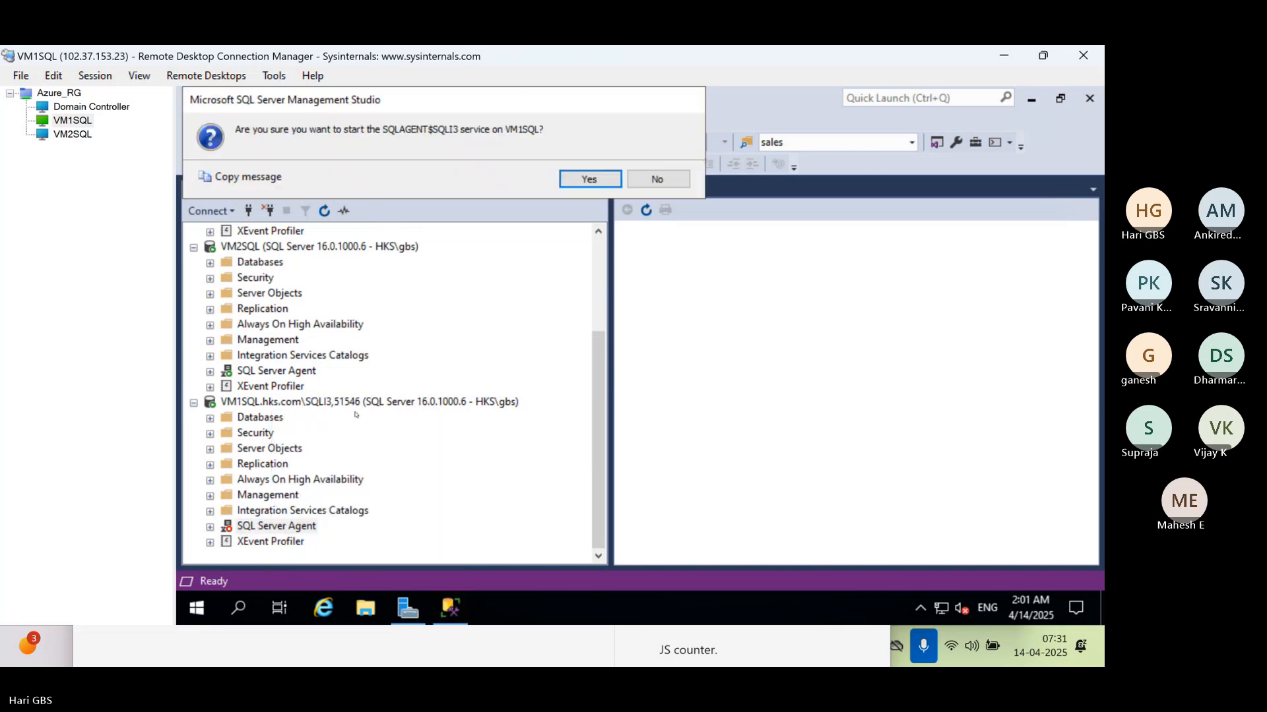
{"action": "left_click", "coordinate": [589, 178]}
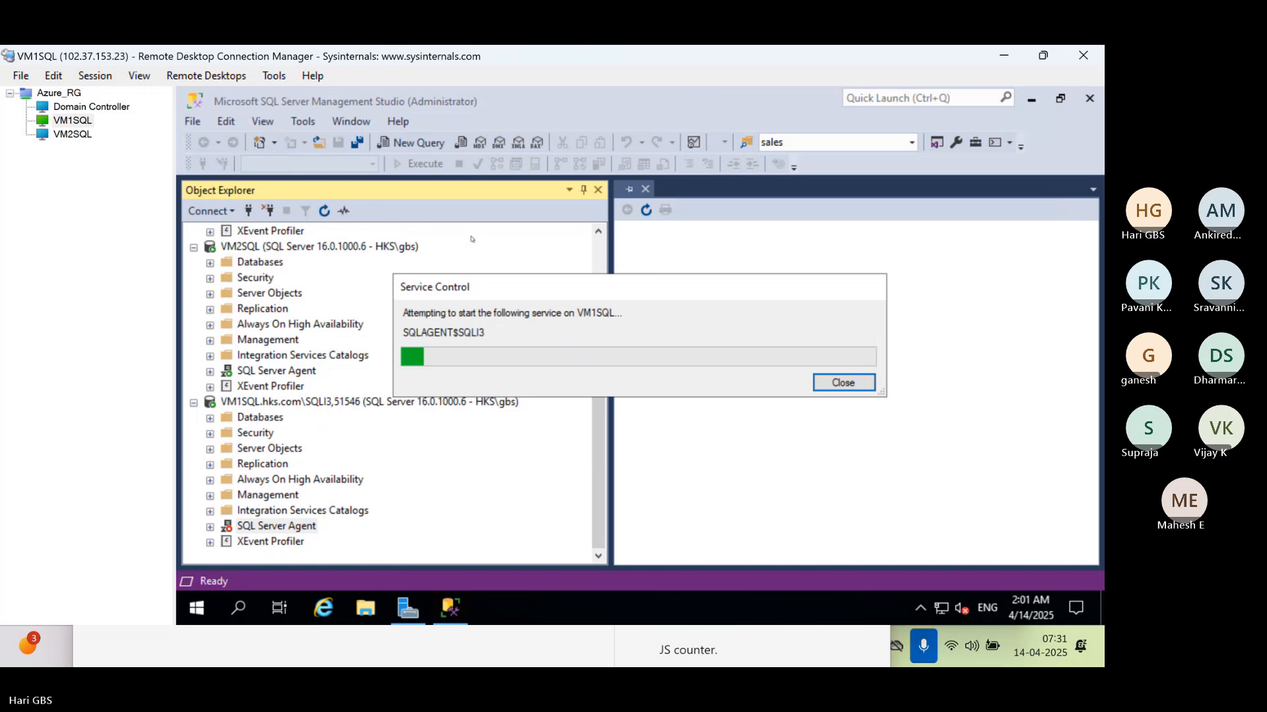
Expand the SQL Server Agent jobs of the default VM1SQL instance and narrow Object Explorer to widen the editor area
{"action": "scroll", "coordinate": [252, 325], "scroll_direction": "up", "scroll_amount": 3}
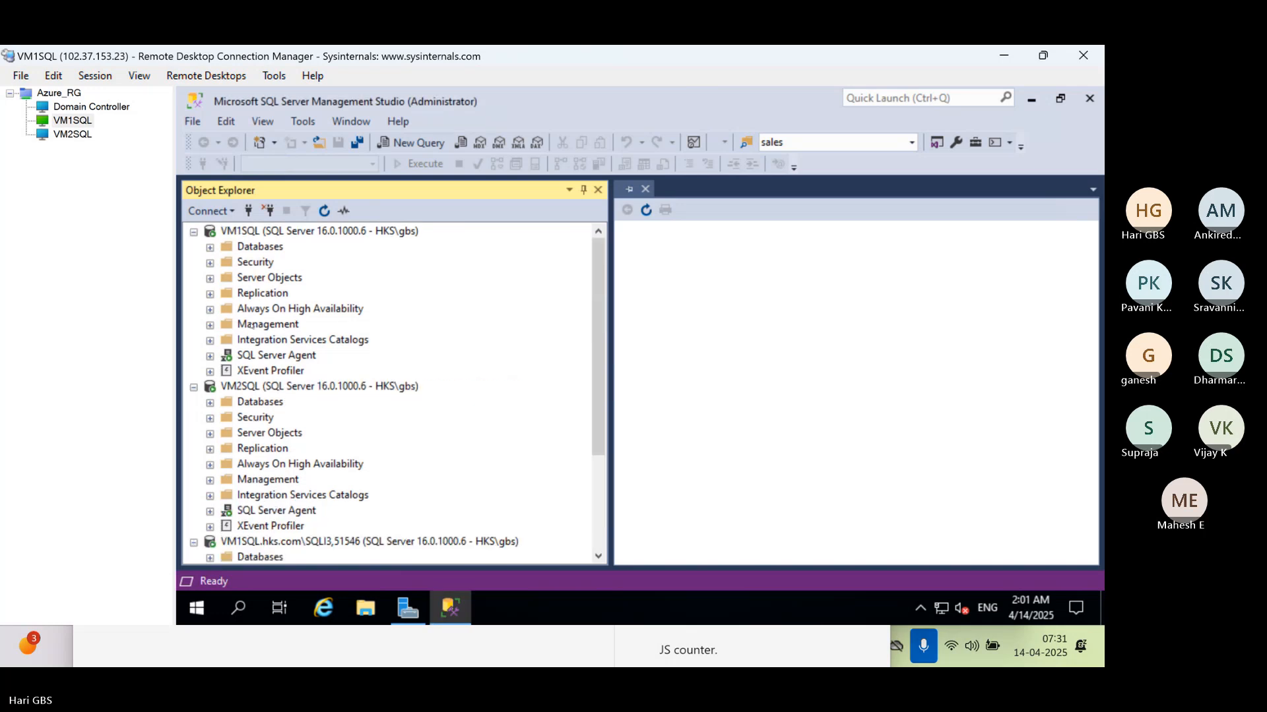
{"action": "left_click", "coordinate": [210, 358]}
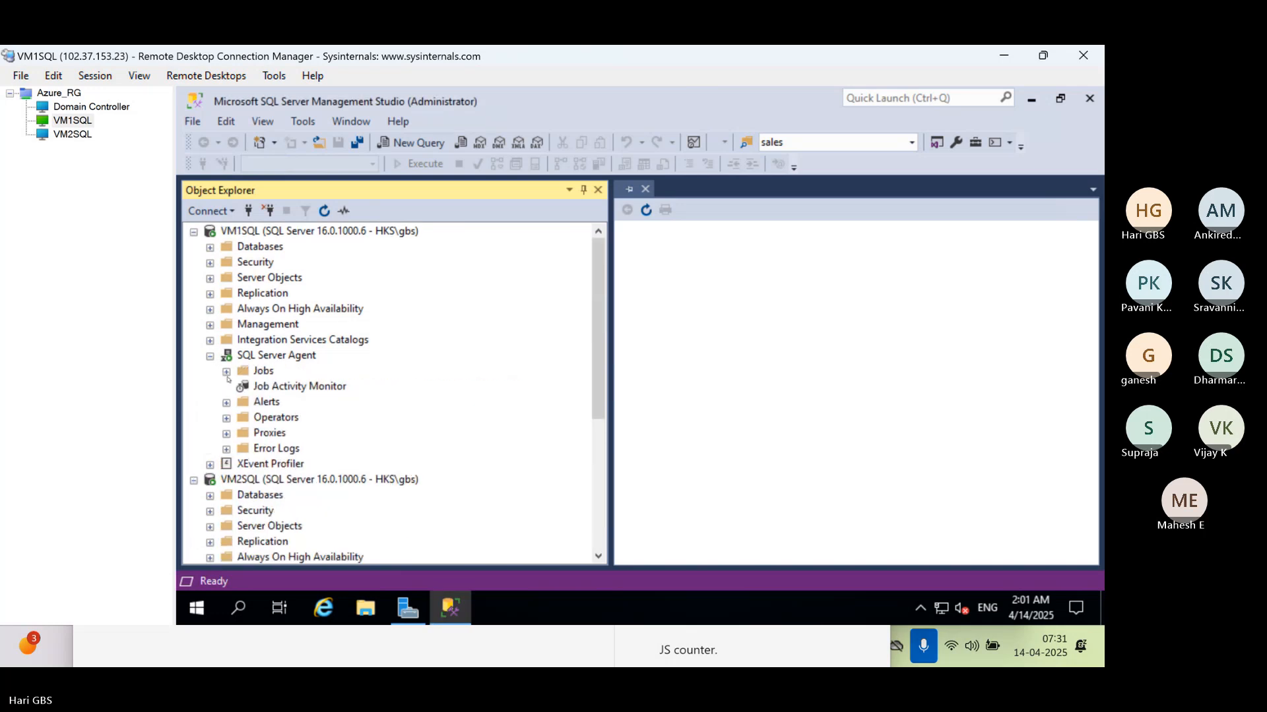
{"action": "left_click", "coordinate": [227, 372]}
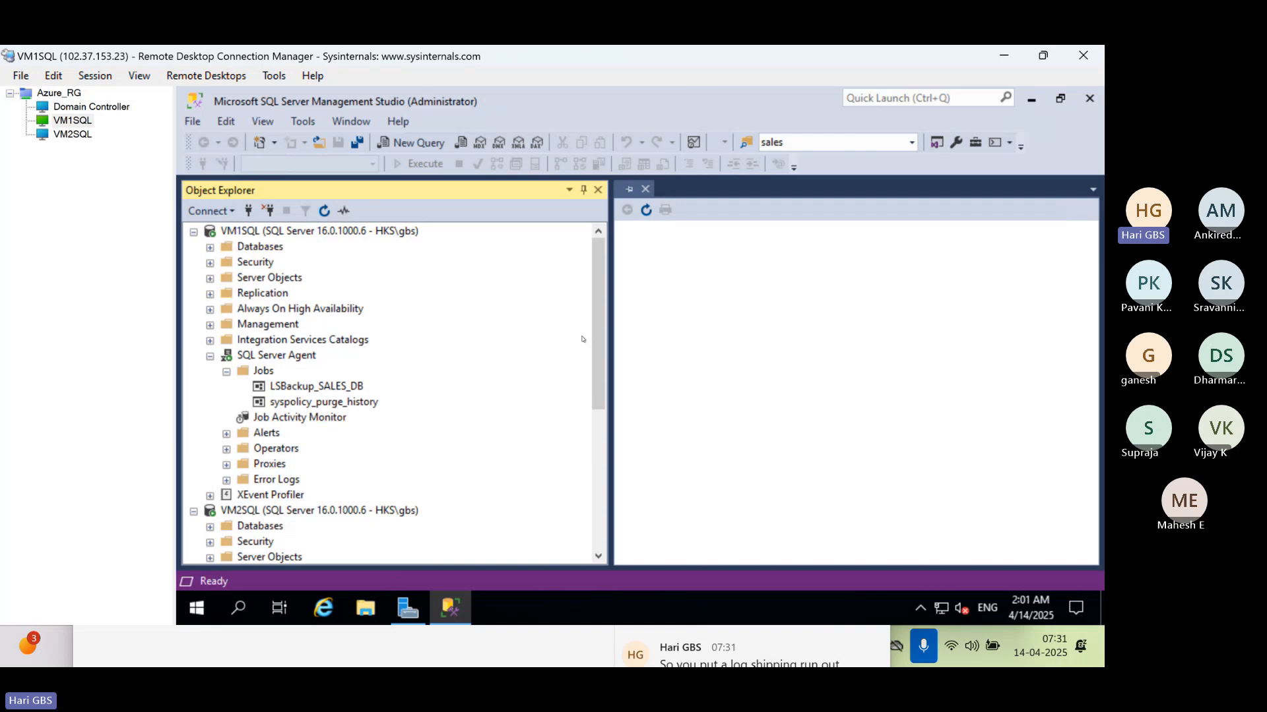
{"action": "left_click_drag", "start_coordinate": [497, 309], "coordinate": [448, 310]}
{"action": "left_click", "coordinate": [597, 321]}
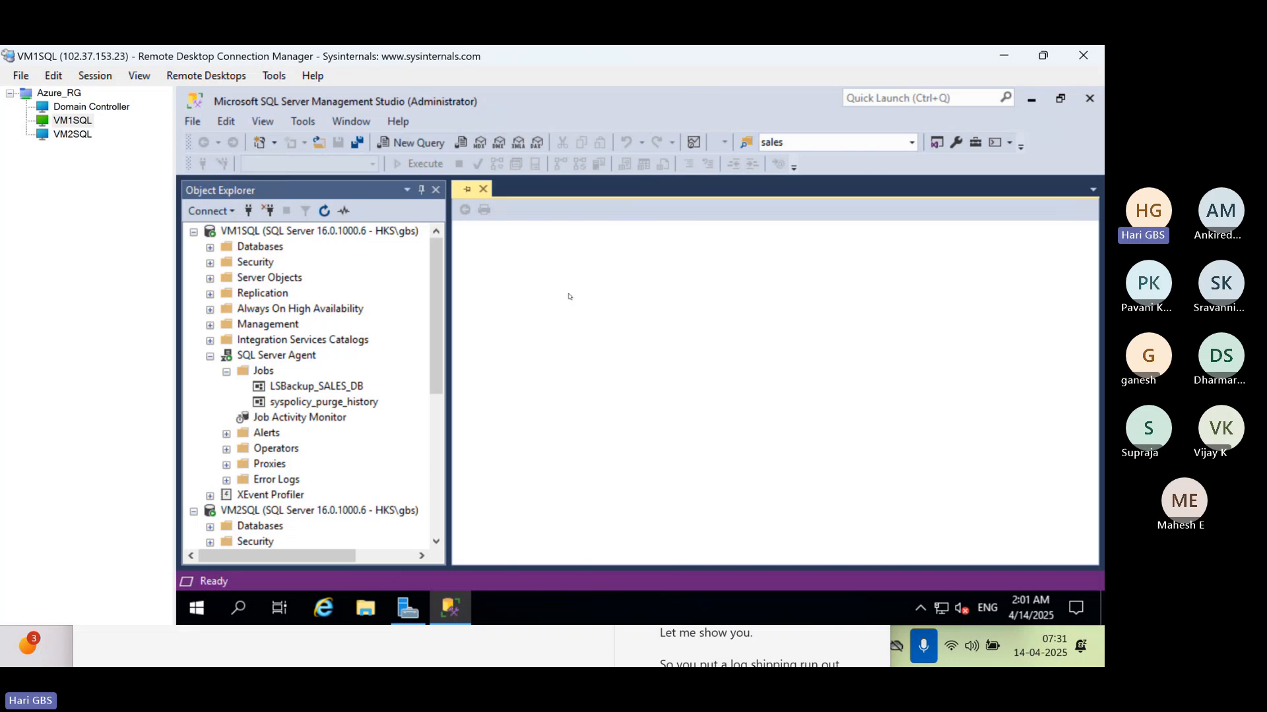
Open a new query on VM1SQL and execute USE MSDB
{"action": "left_click", "coordinate": [270, 236]}
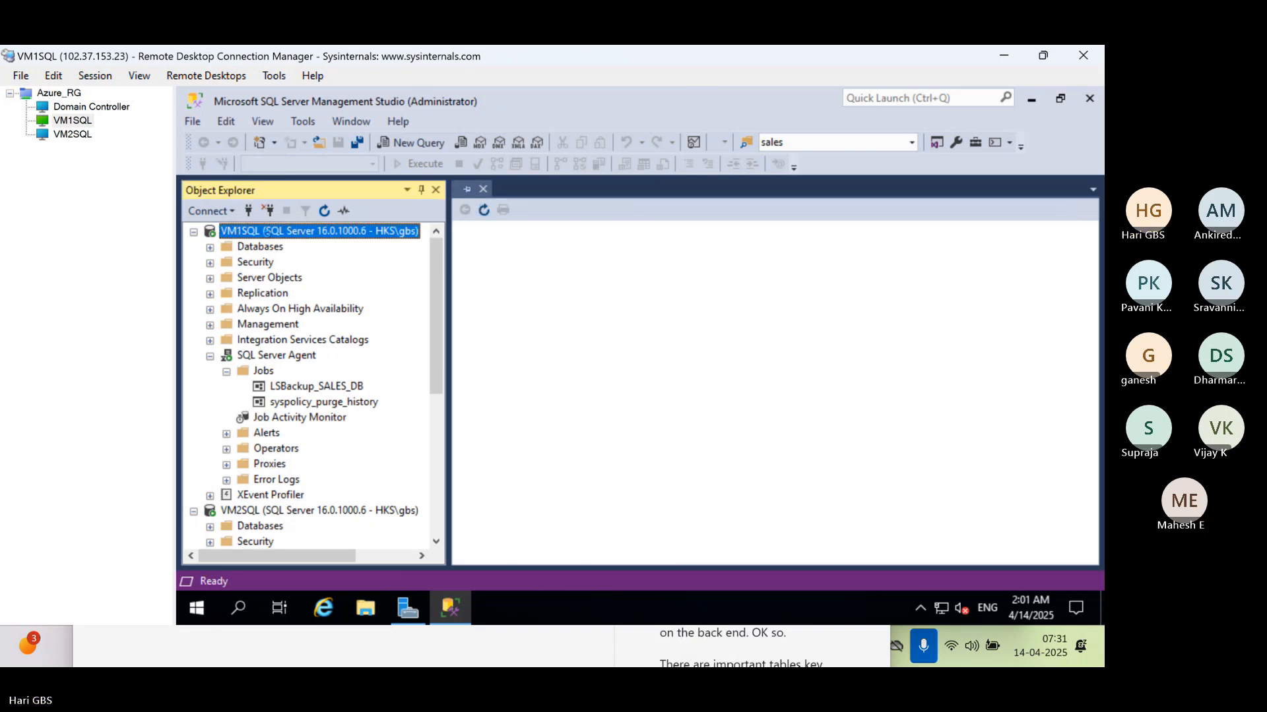
{"action": "key", "text": "ctrl+n"}
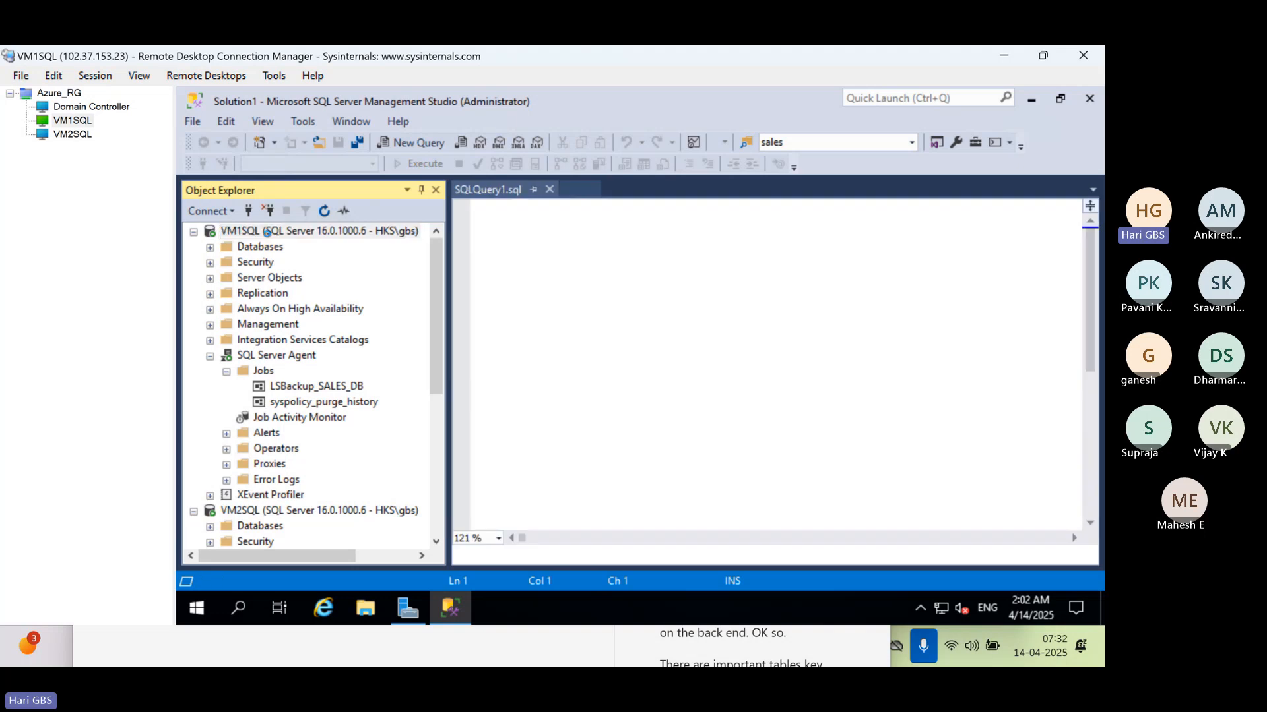
{"action": "type", "text": "USE MSDB"}
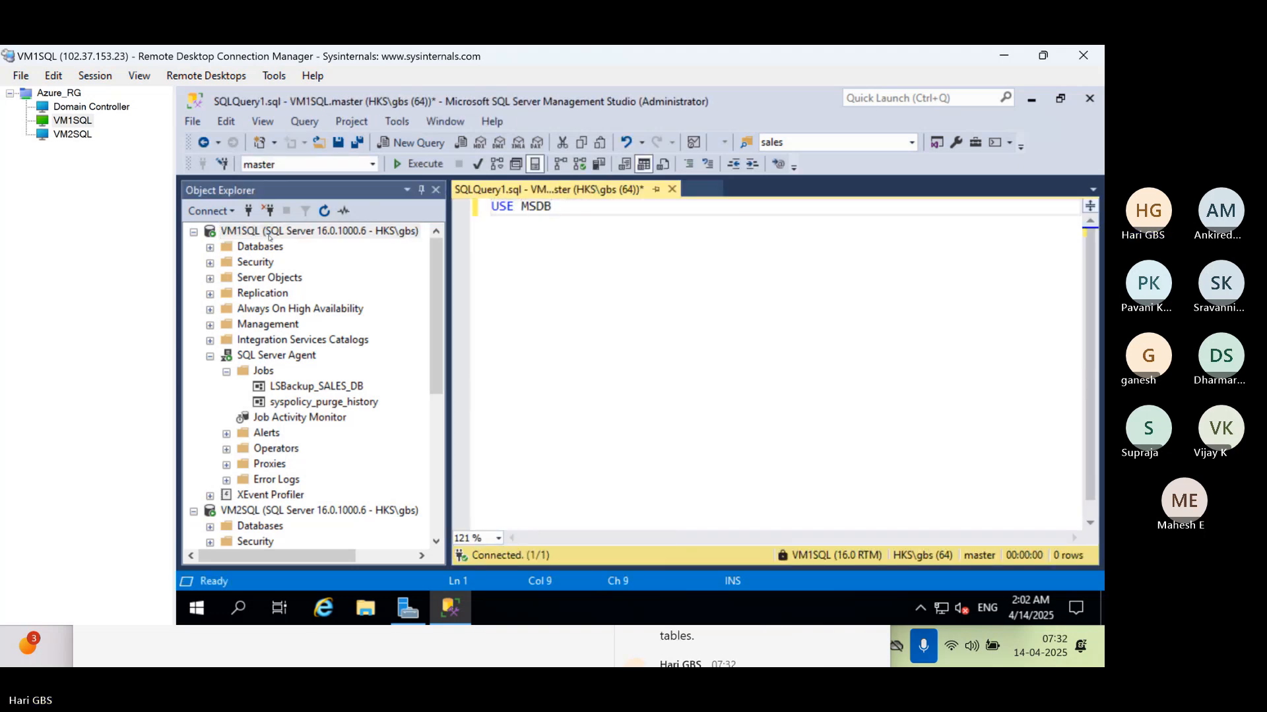
{"action": "key", "text": "F5"}
Replace the query text with SELECT * FROM log_shipping_primary_databases and execute it against msdb on VM1SQL
{"action": "key", "text": "ctrl+a"}
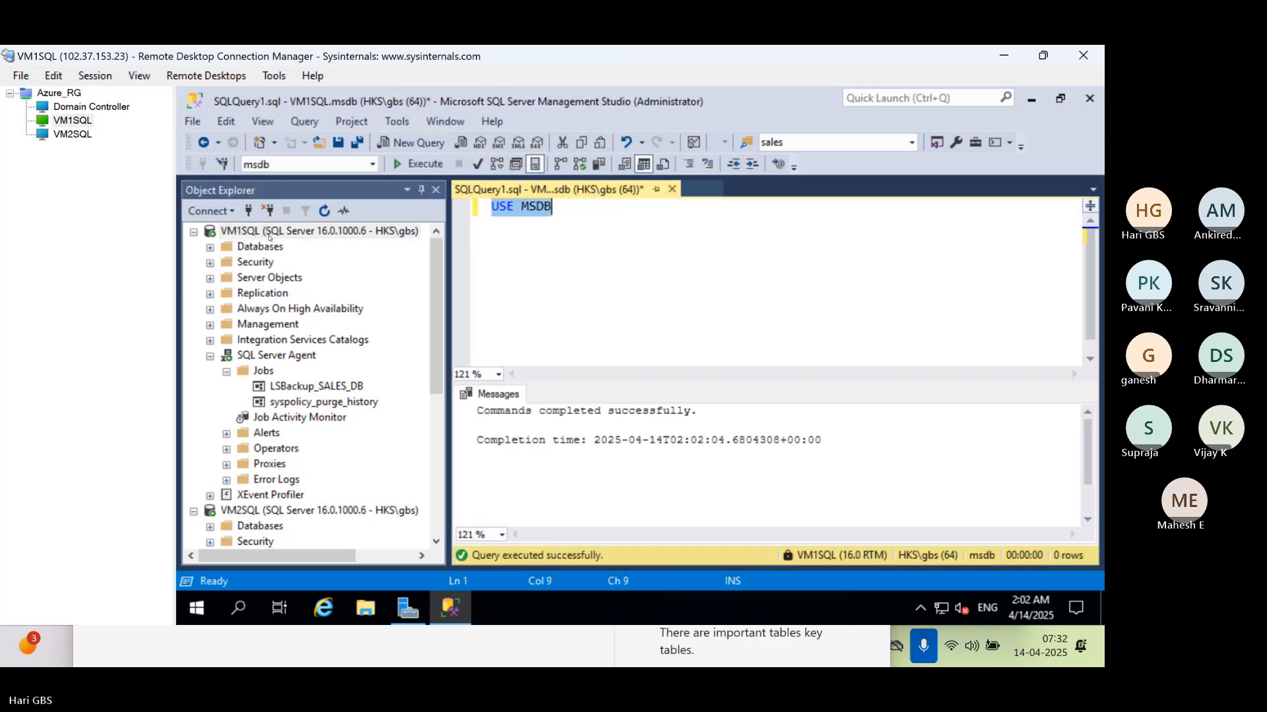
{"action": "type", "text": "SELECT * F"}
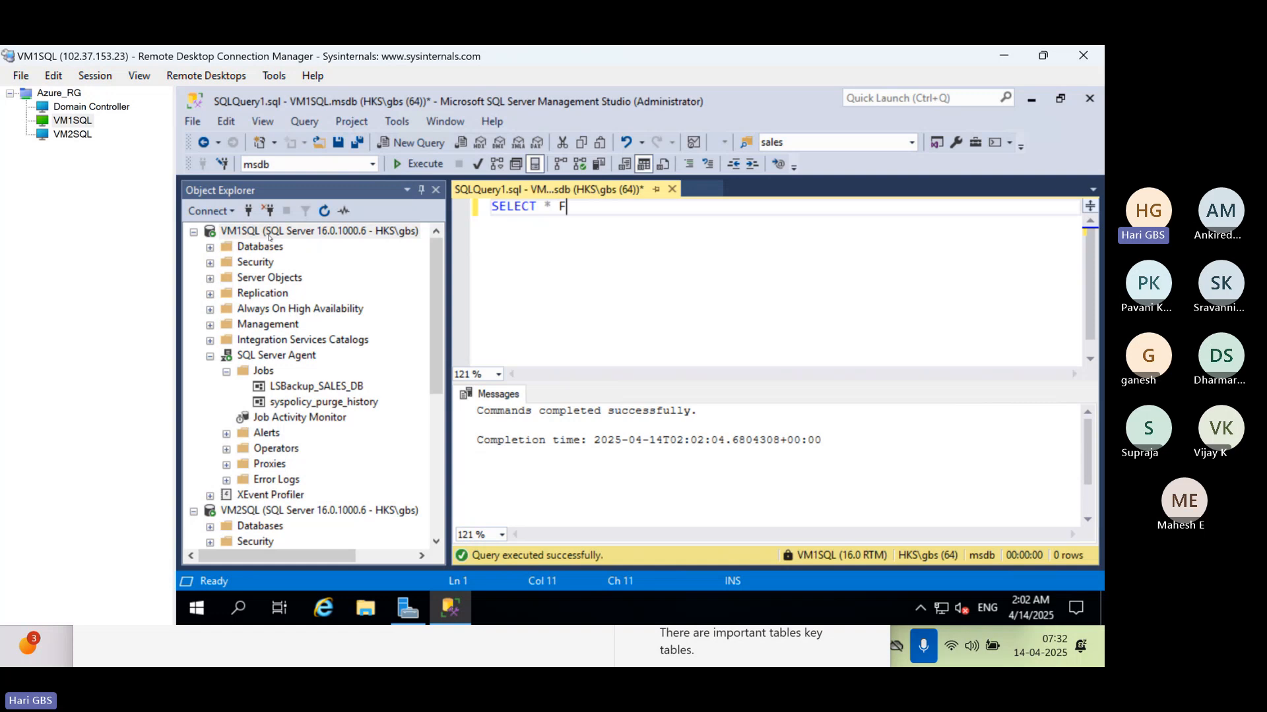
{"action": "type", "text": "ROM "}
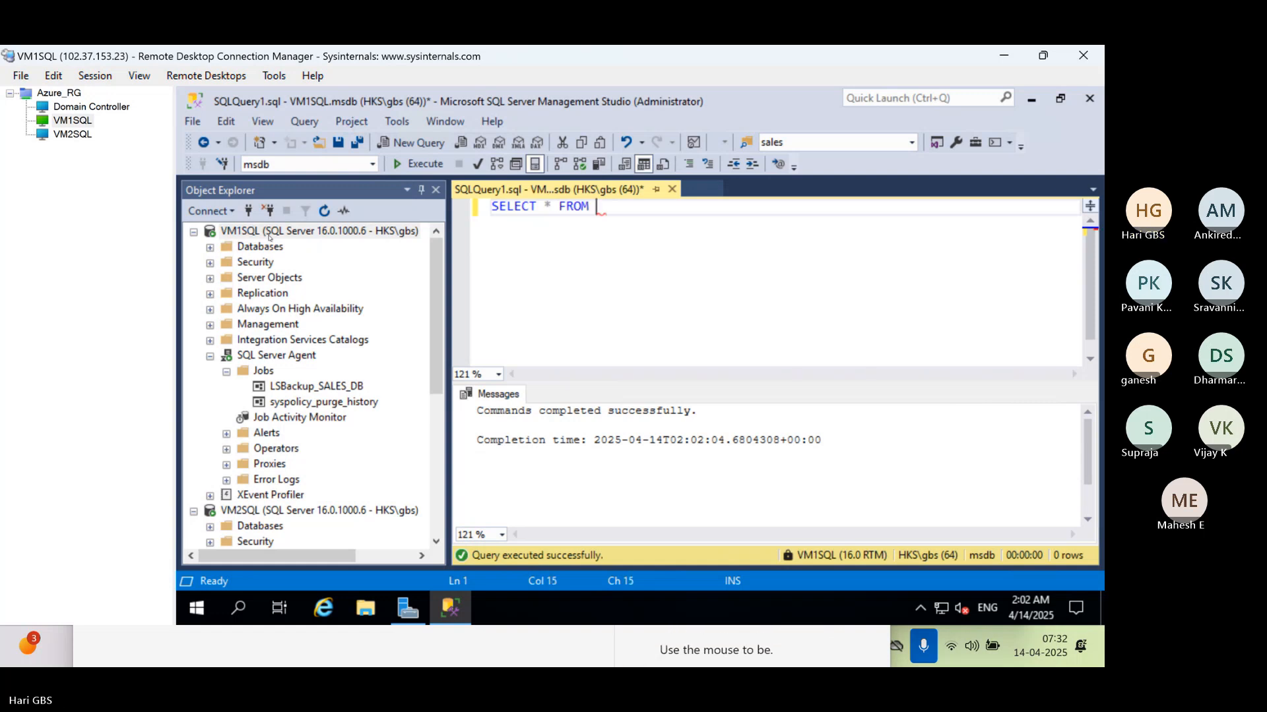
{"action": "type", "text": "LOG_SHIPPI"}
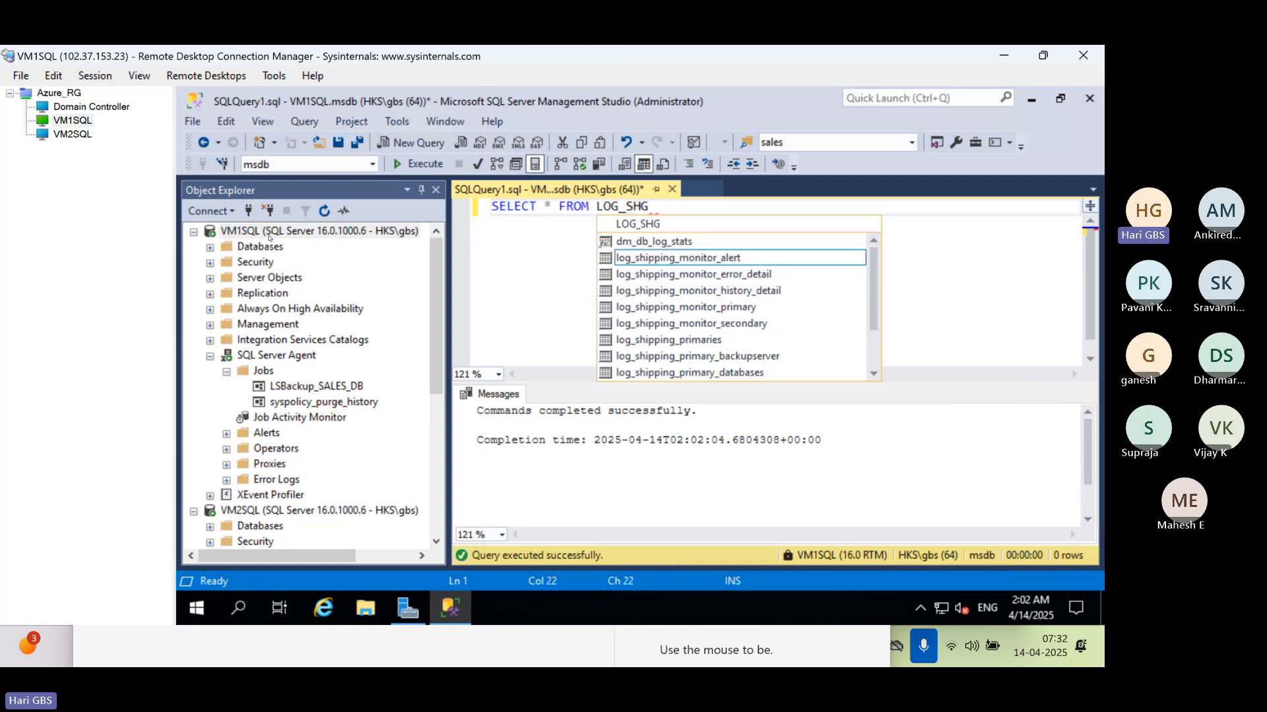
{"action": "key", "text": "BackSpace"}
{"action": "key", "text": "BackSpace"}
{"action": "key", "text": "BackSpace"}
{"action": "key", "text": "BackSpace"}
{"action": "type", "text": "I"}
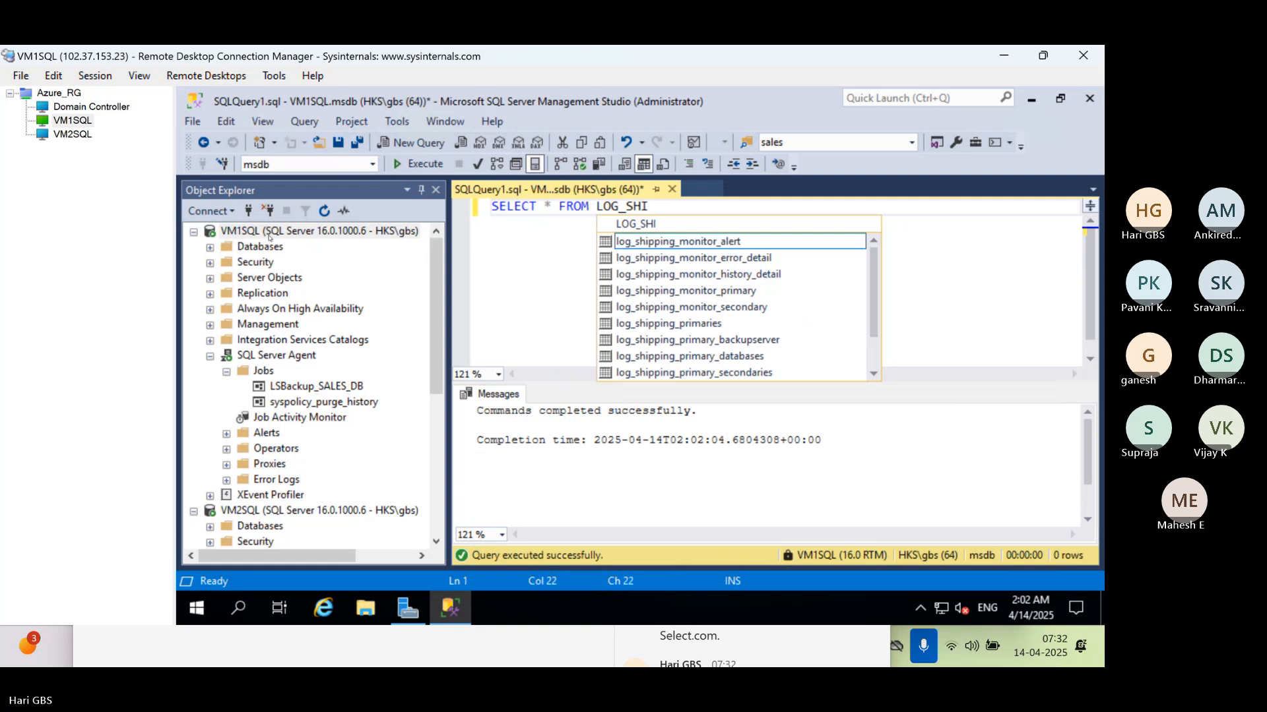
{"action": "type", "text": "PPING_PRI"}
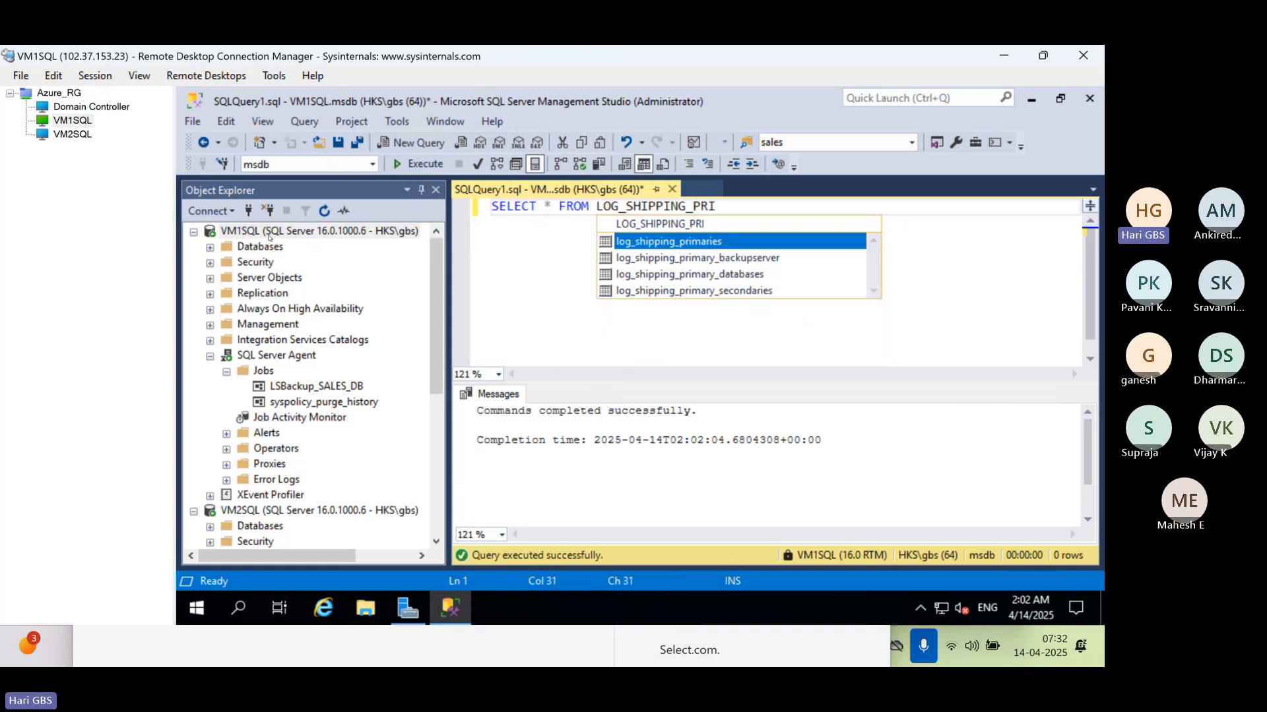
{"action": "key", "text": "Down"}
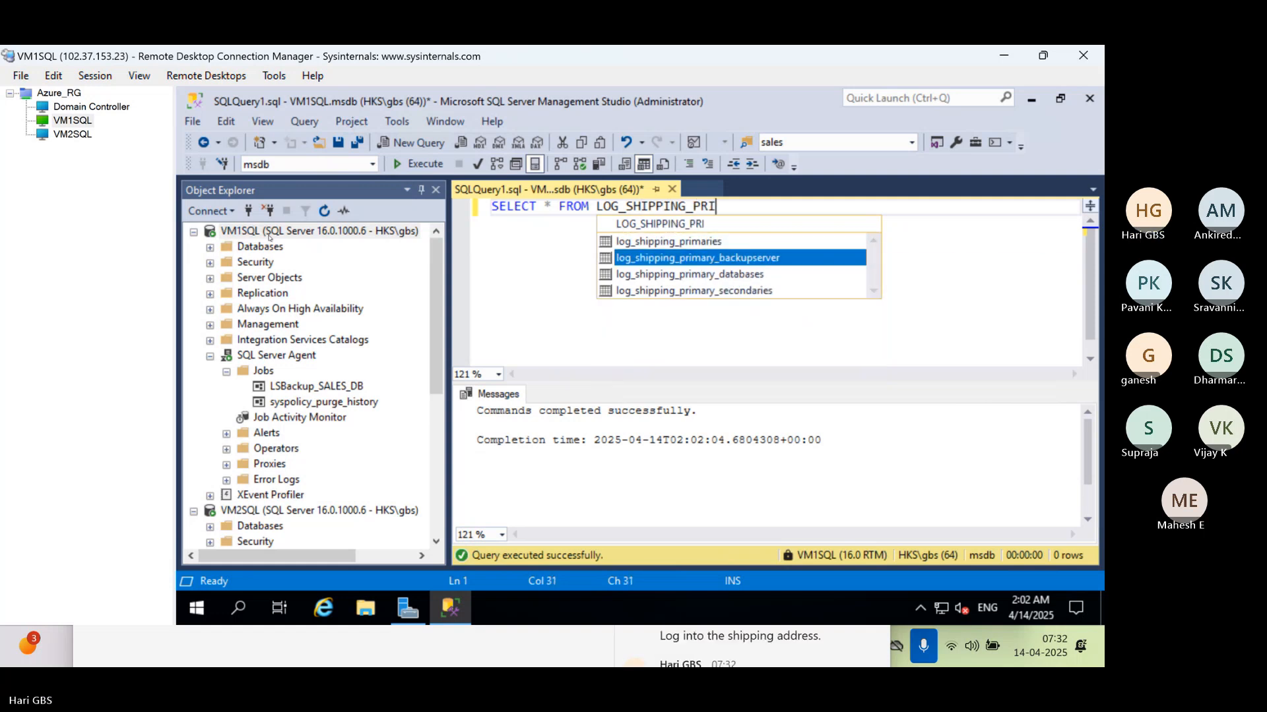
{"action": "key", "text": "Down"}
{"action": "key", "text": "Tab"}
{"action": "key", "text": "F5"}
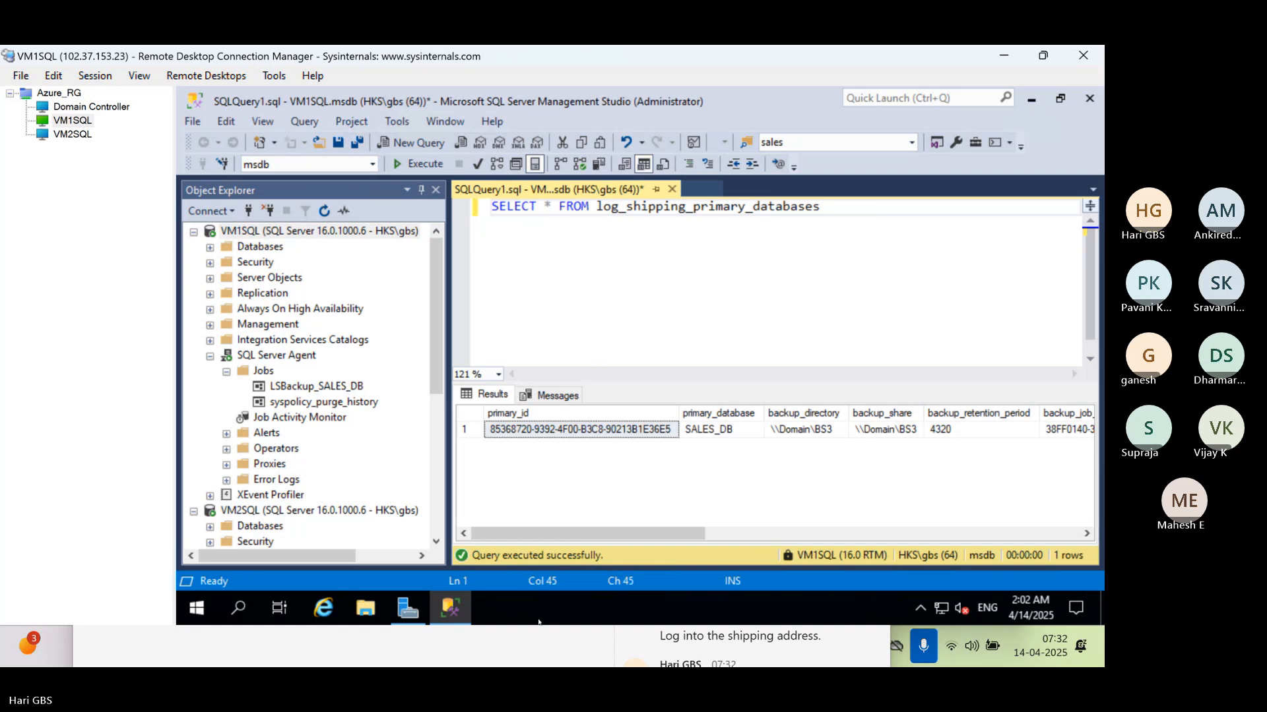
Examine the monitor server, last backup file and last backup date columns in the query results
{"action": "left_click", "coordinate": [839, 532]}
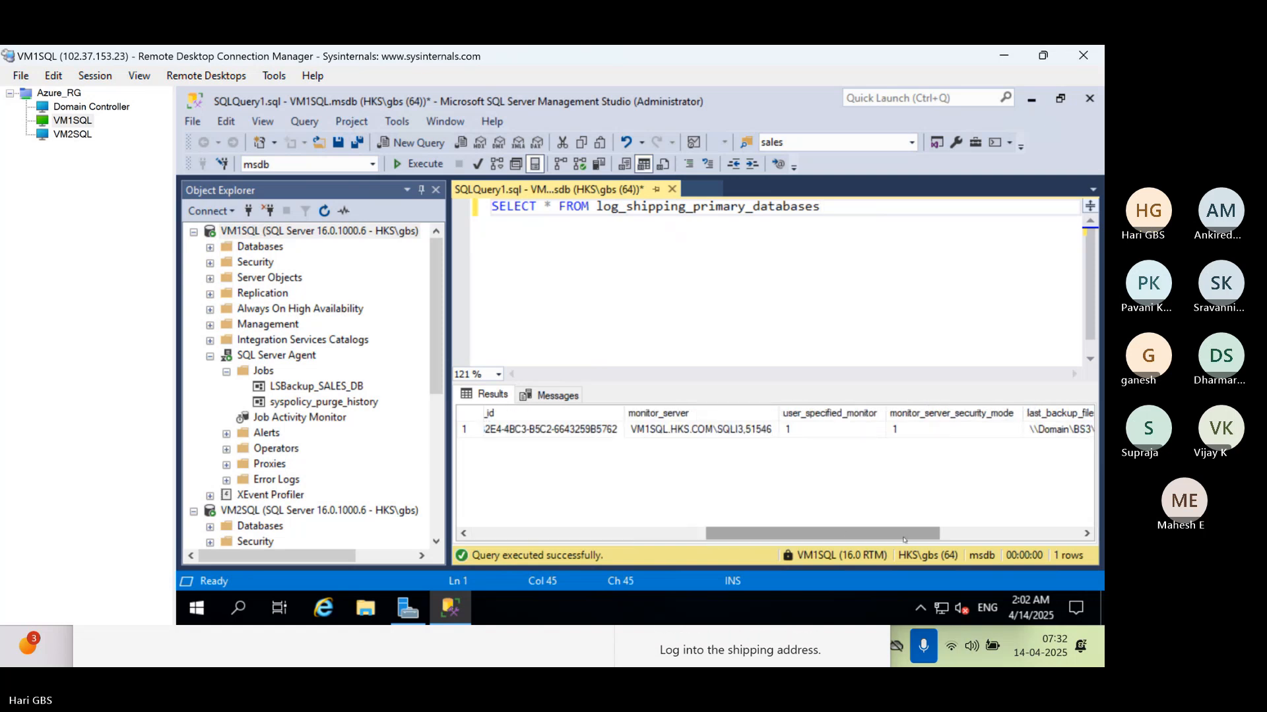
{"action": "left_click_drag", "start_coordinate": [839, 532], "coordinate": [982, 532]}
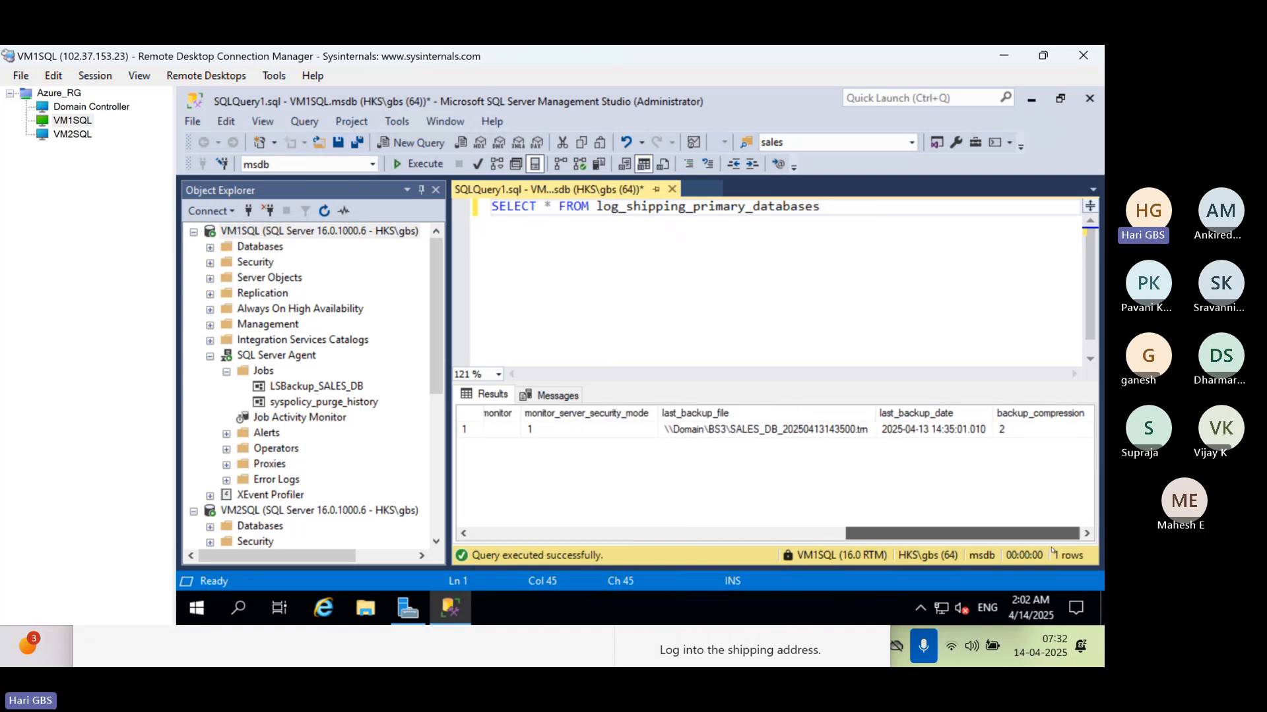
{"action": "left_click", "coordinate": [932, 429]}
{"action": "left_click", "coordinate": [770, 435]}
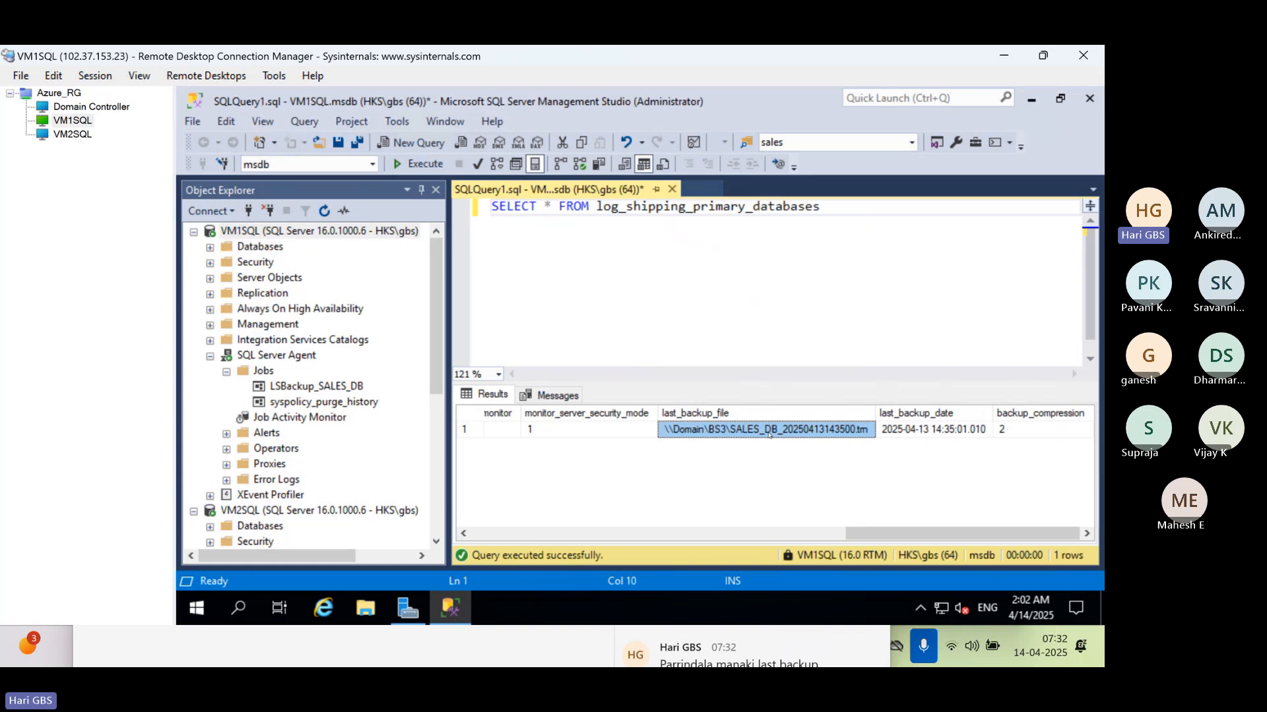
{"action": "left_click_drag", "start_coordinate": [820, 207], "coordinate": [490, 207]}
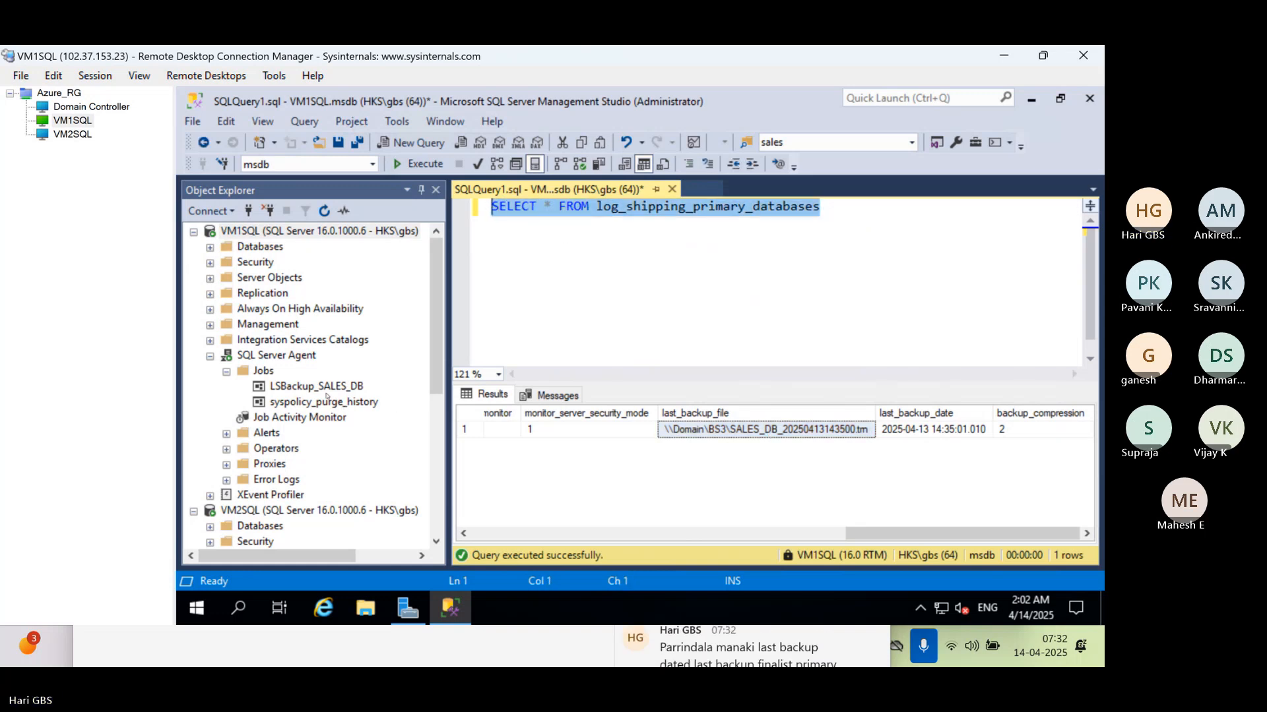
View the history of the LSBackup_SALES_DB job on VM1SQL in a maximized Log File Viewer
{"action": "left_click", "coordinate": [322, 389]}
{"action": "right_click", "coordinate": [323, 390]}
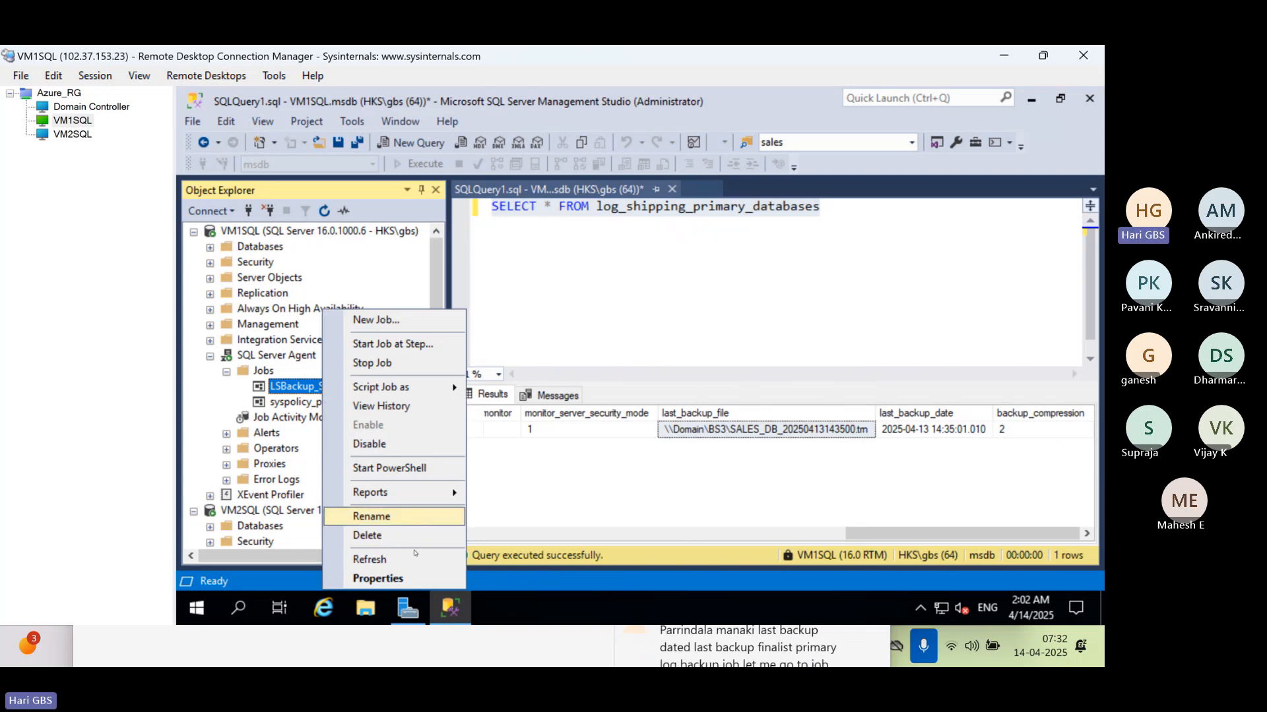
{"action": "left_click", "coordinate": [396, 405]}
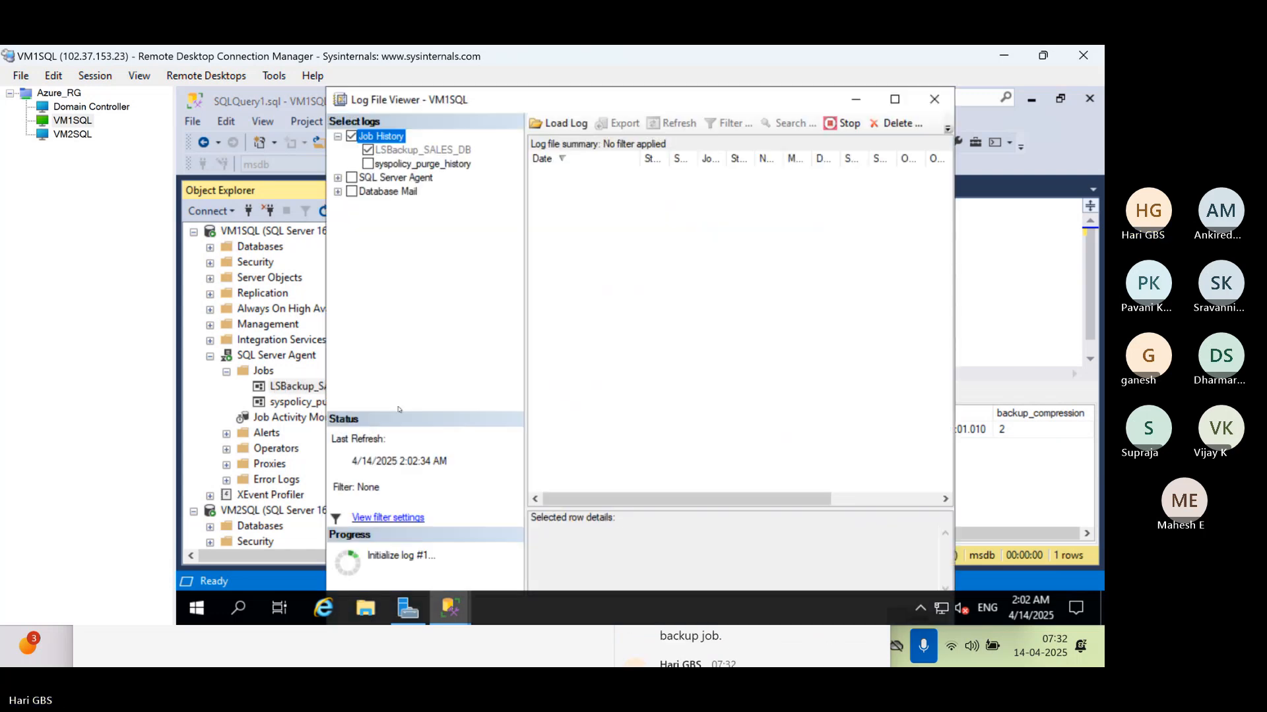
{"action": "left_click", "coordinate": [894, 100]}
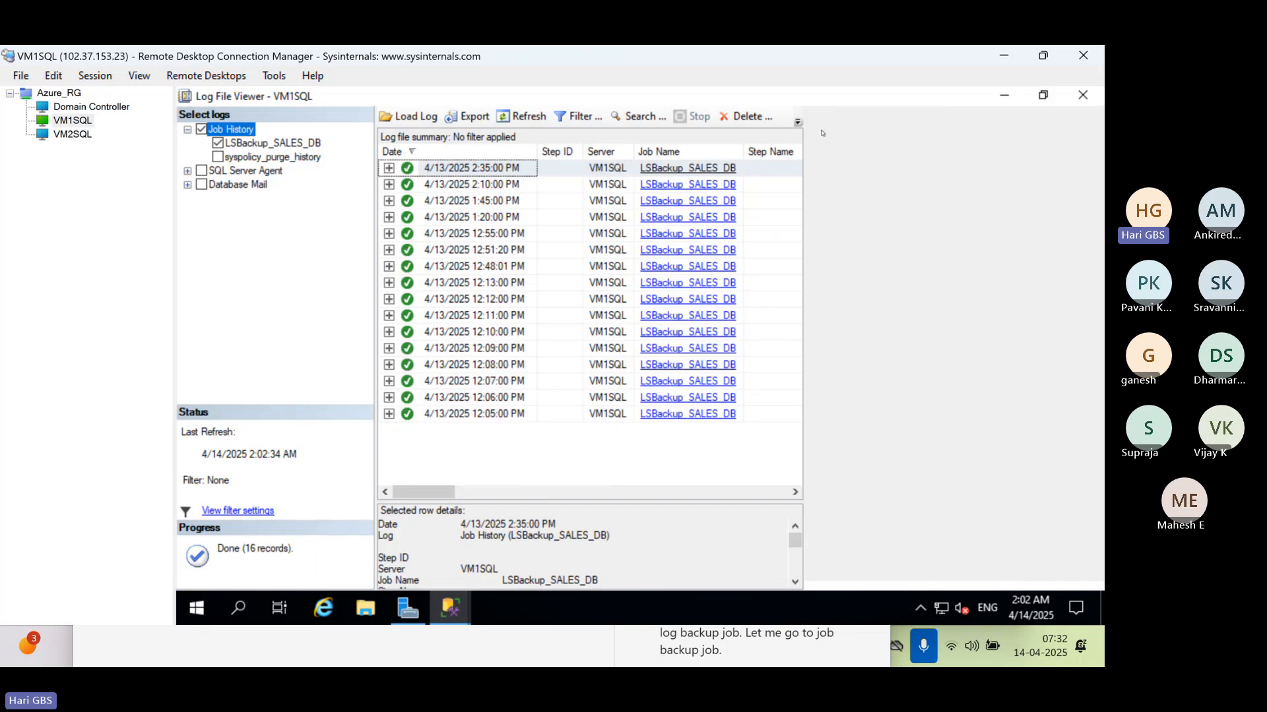
Expand the 4/13/2025 2:35:00 PM run and examine its earliest entry's start-of-backup message, enlarging the row details area
{"action": "left_click", "coordinate": [389, 167]}
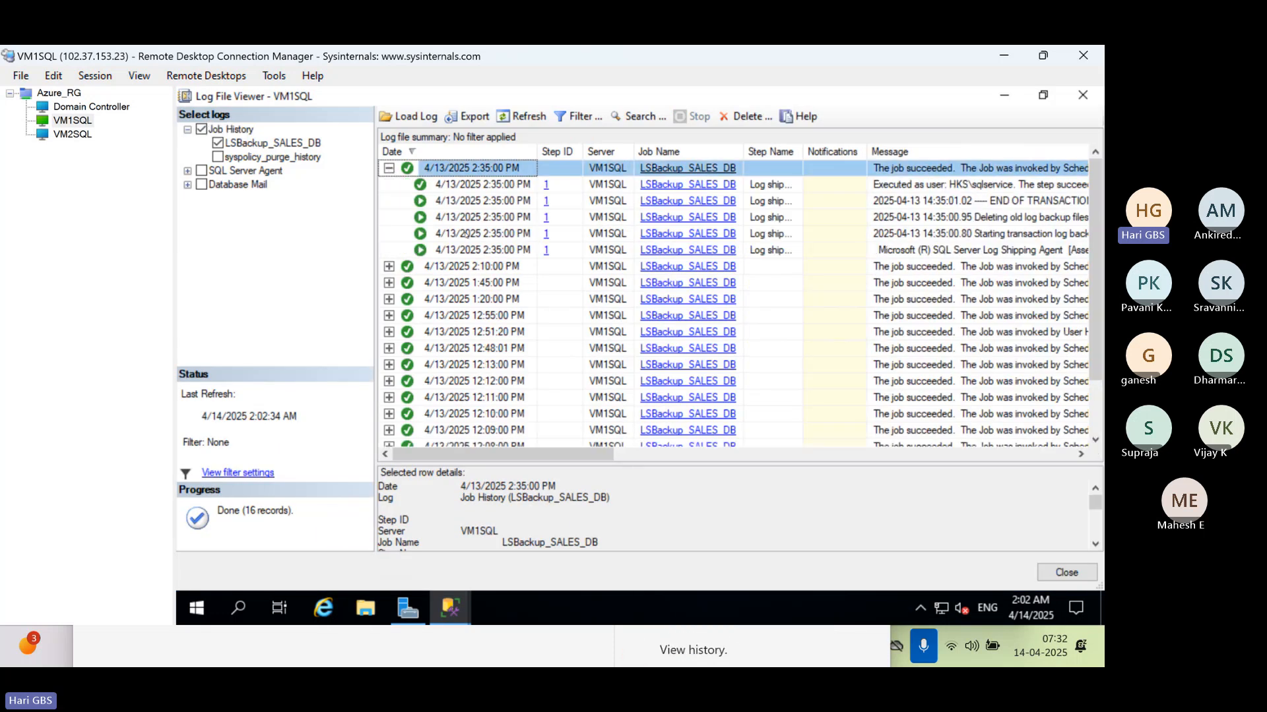
{"action": "left_click", "coordinate": [461, 250]}
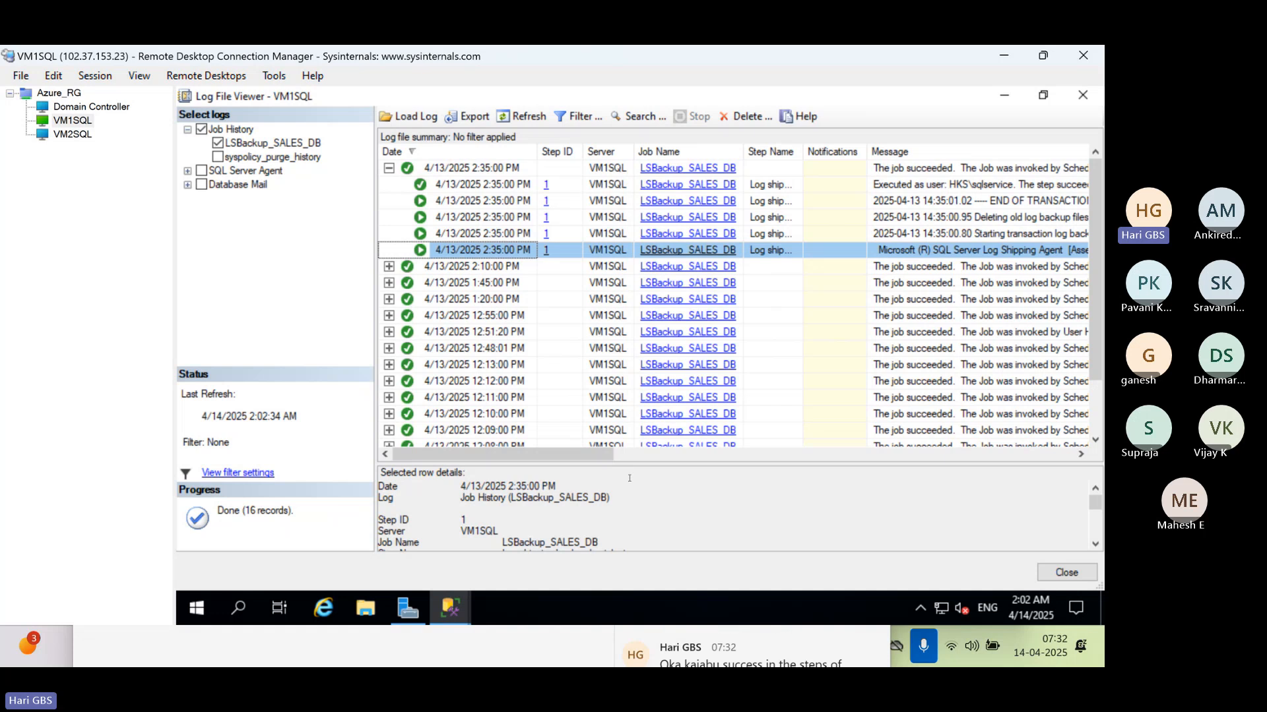
{"action": "left_click_drag", "start_coordinate": [621, 463], "coordinate": [621, 285]}
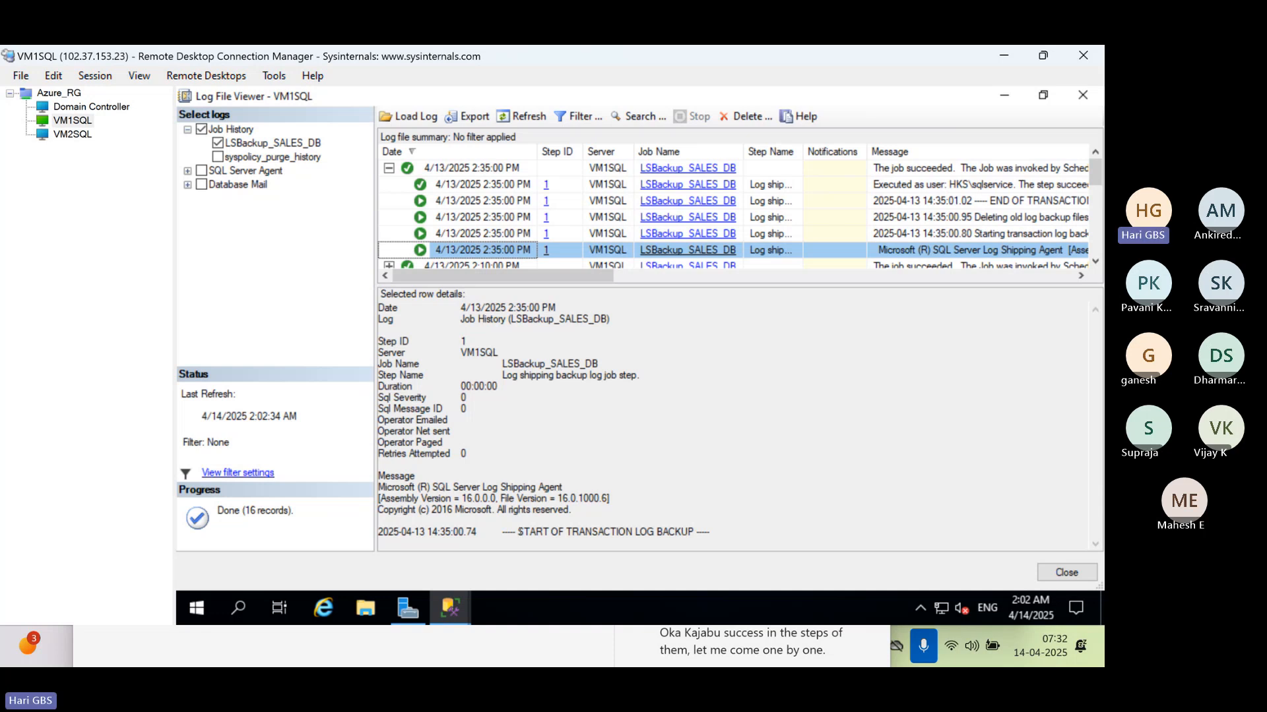
{"action": "left_click_drag", "start_coordinate": [518, 533], "coordinate": [718, 543]}
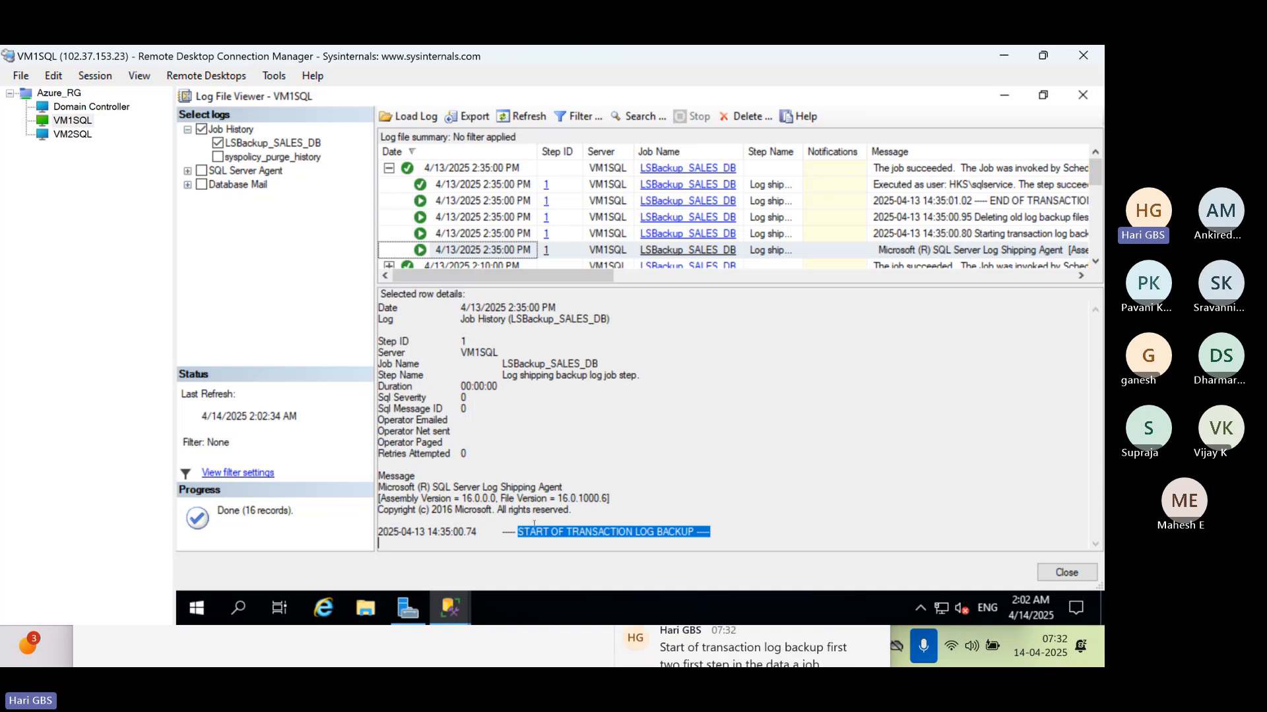
Examine the "Starting transaction log backup" entry, highlighting the retrieved backup settings, backup directory, primary database and log backup file
{"action": "left_click", "coordinate": [488, 235]}
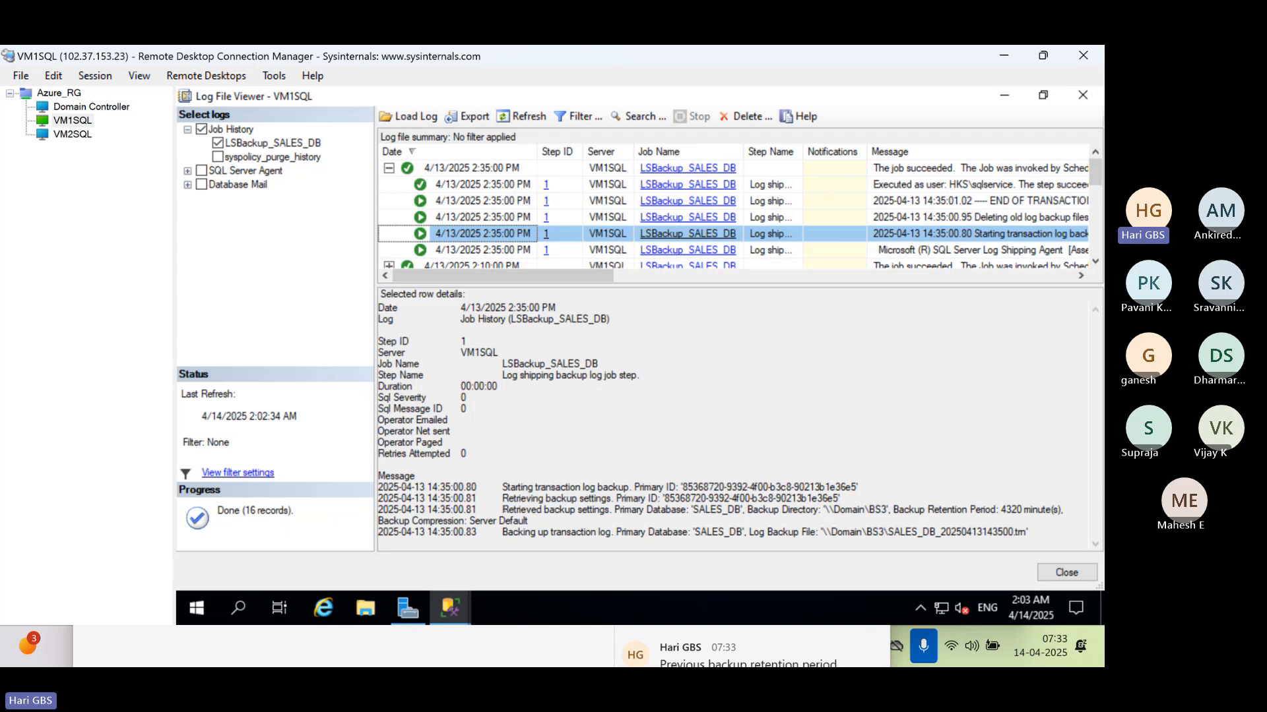
{"action": "left_click_drag", "start_coordinate": [503, 509], "coordinate": [614, 510]}
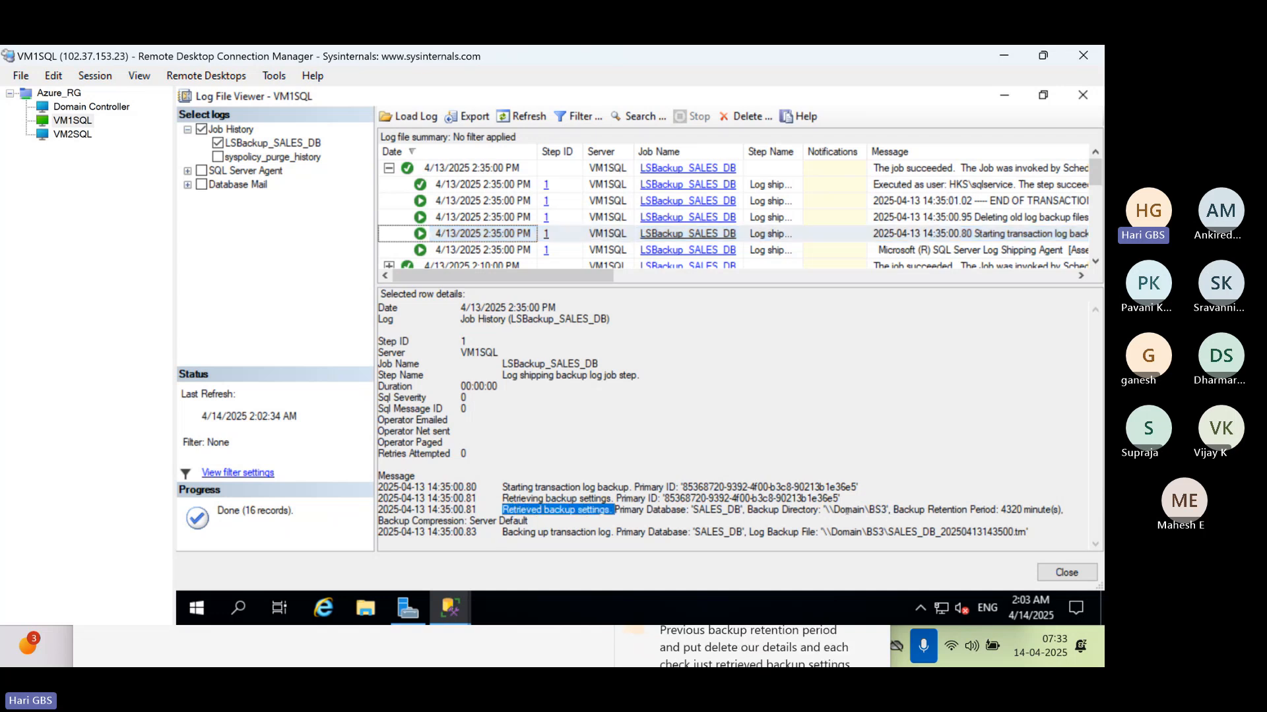
{"action": "left_click_drag", "start_coordinate": [748, 509], "coordinate": [890, 510]}
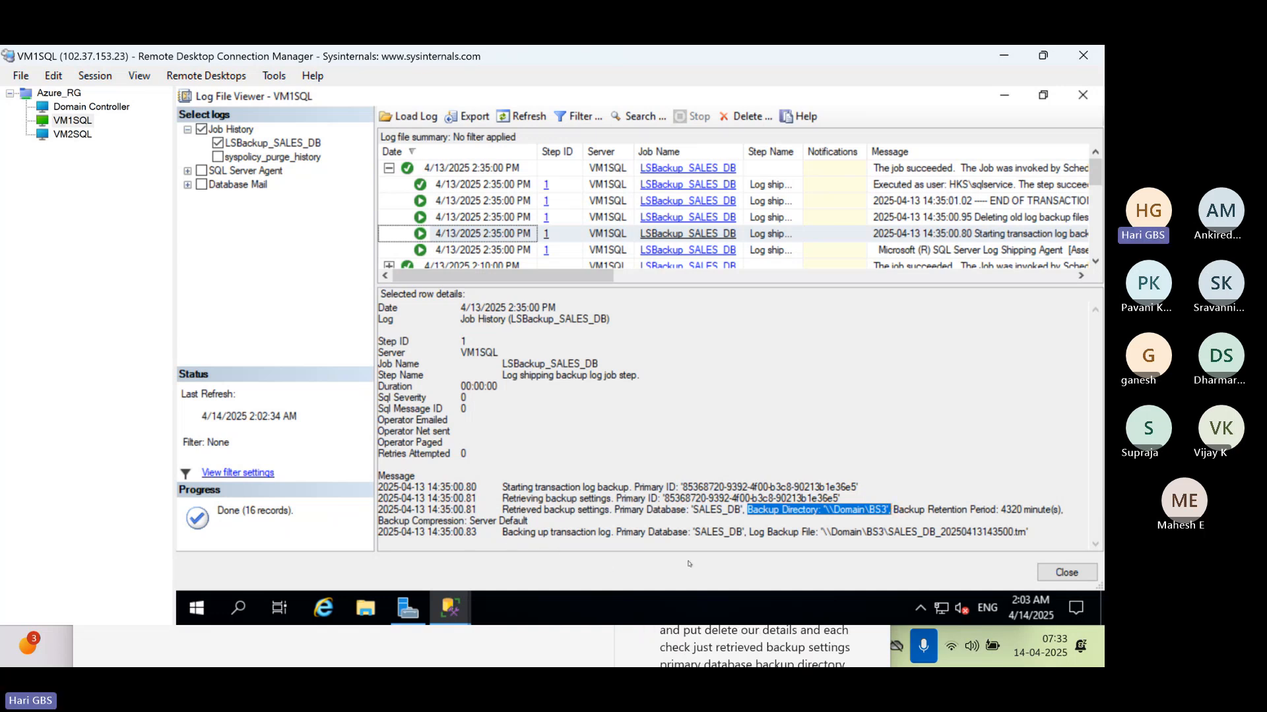
{"action": "left_click", "coordinate": [696, 532]}
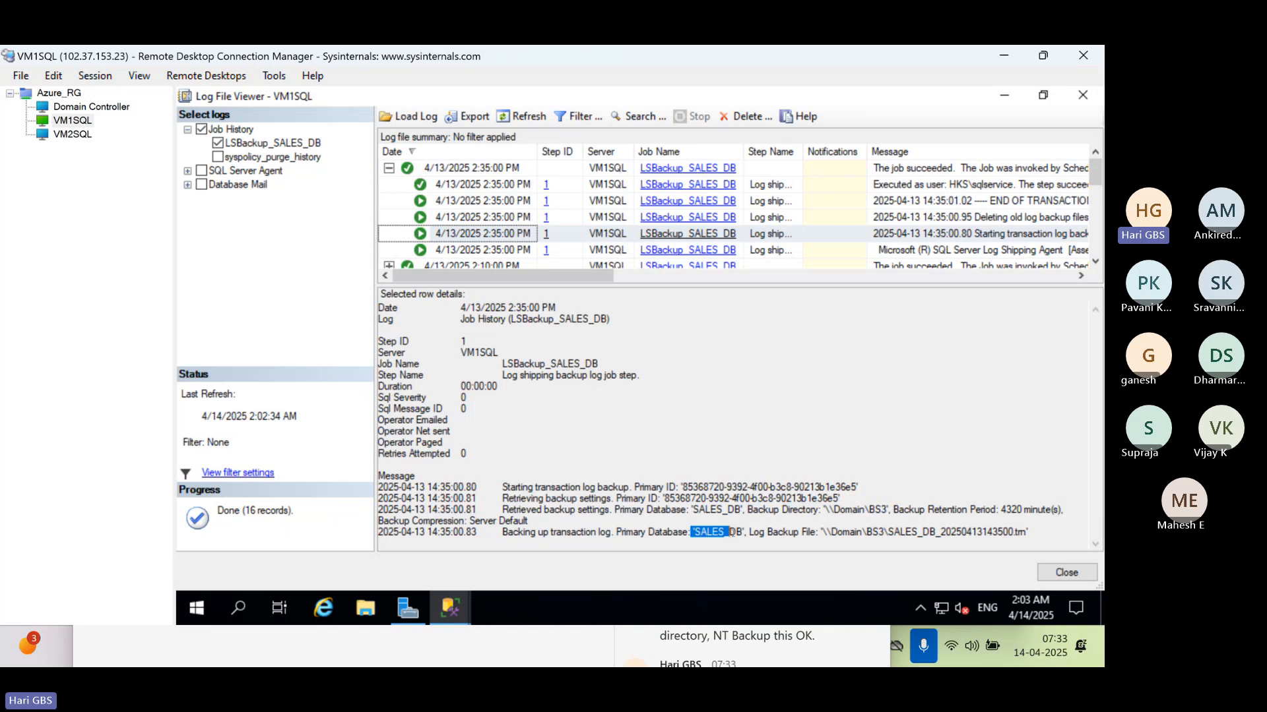
{"action": "left_click_drag", "start_coordinate": [749, 532], "coordinate": [1018, 532]}
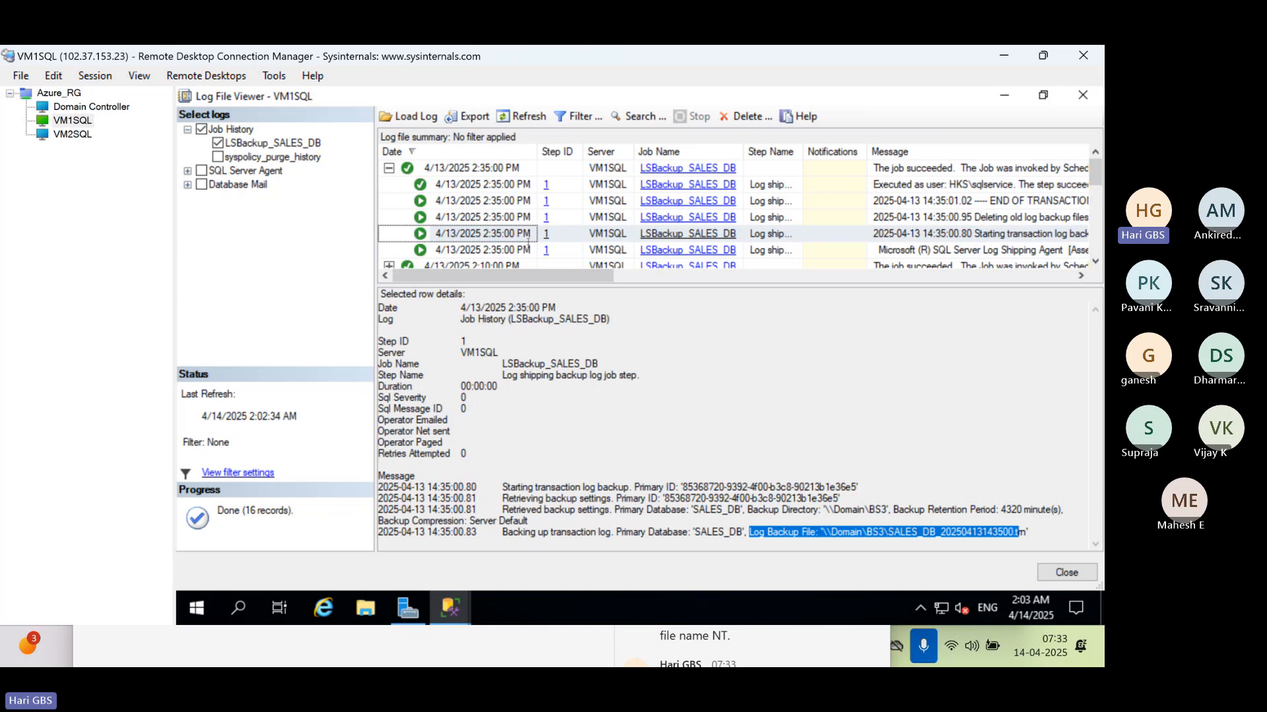
Examine the "Deleting old log backup files" entry, highlighting its message, and close the Log File Viewer
{"action": "left_click", "coordinate": [508, 218]}
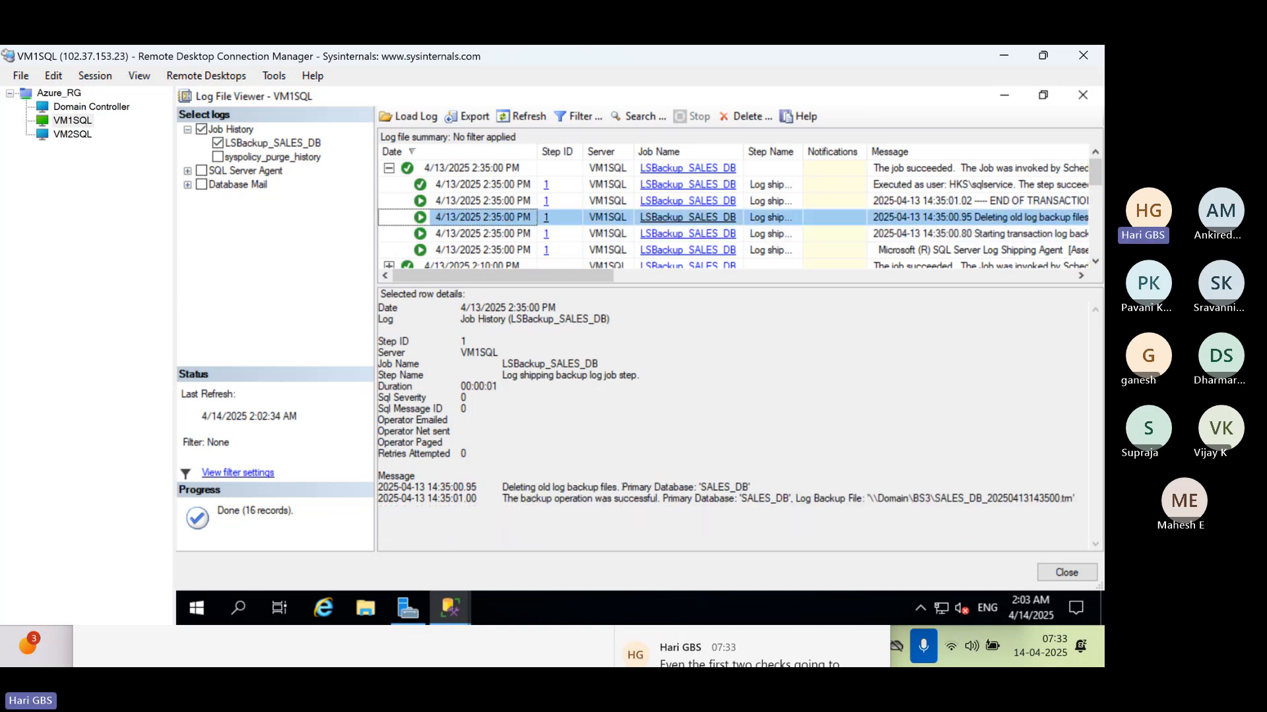
{"action": "left_click_drag", "start_coordinate": [623, 487], "coordinate": [500, 487]}
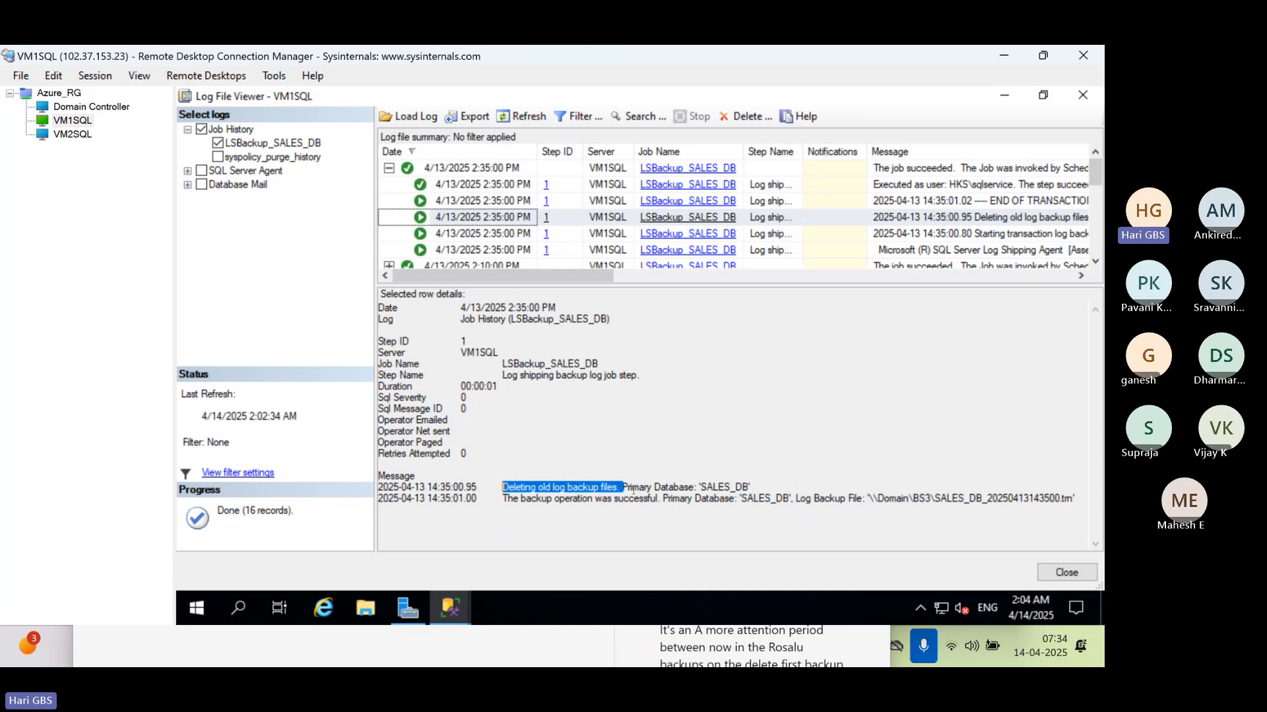
{"action": "key", "text": "Escape"}
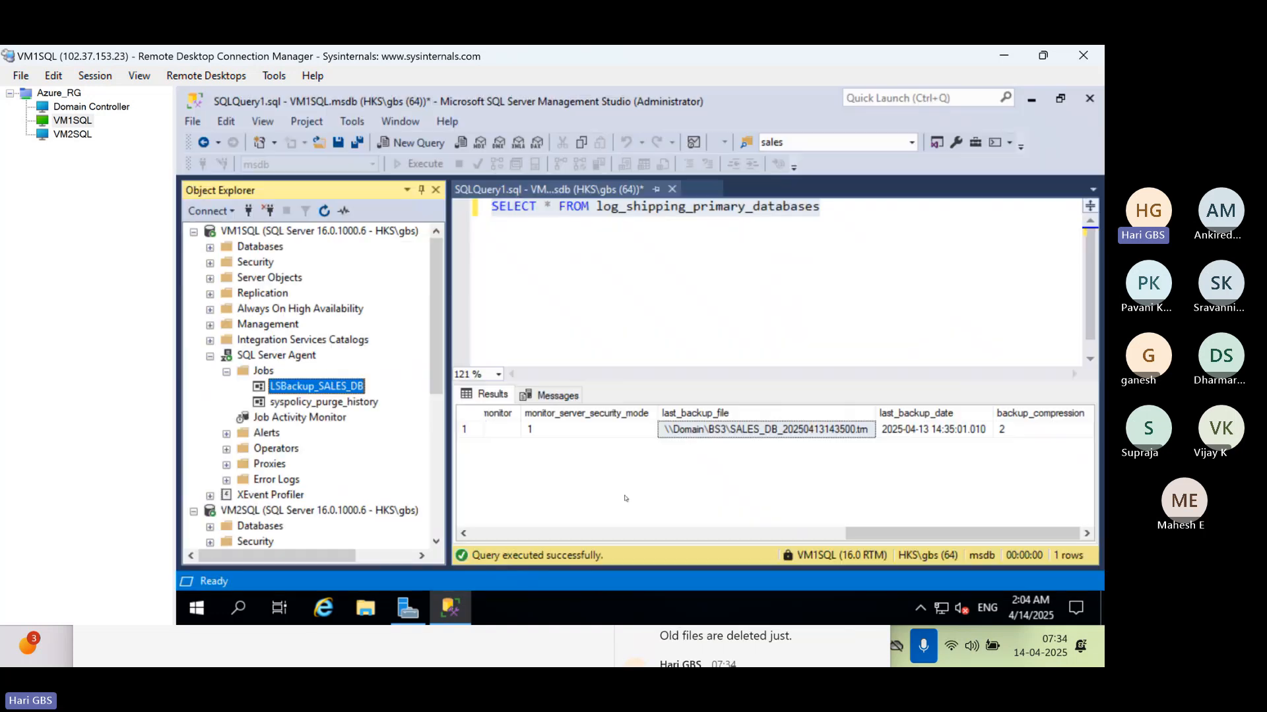
Switch to Book1 in Excel and put an outside border around cells C78:H88 on Sheet2
{"action": "key", "text": "alt+Tab"}
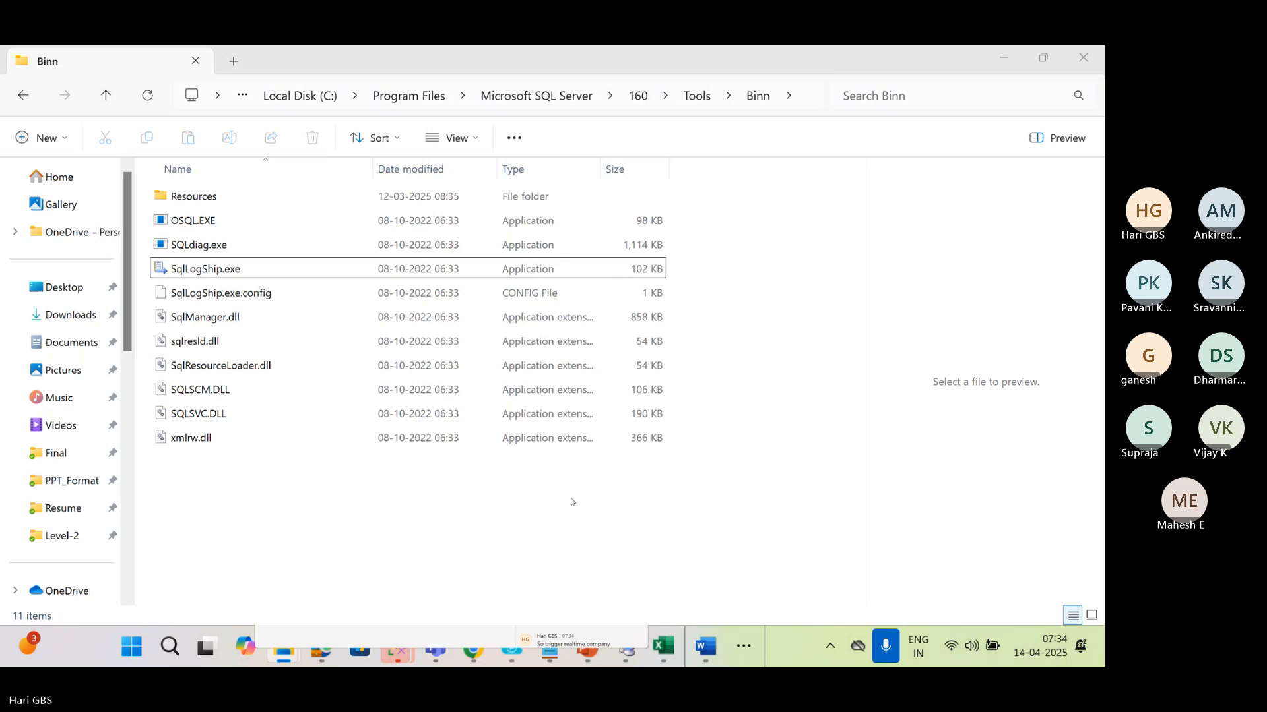
{"action": "key", "text": "super+d"}
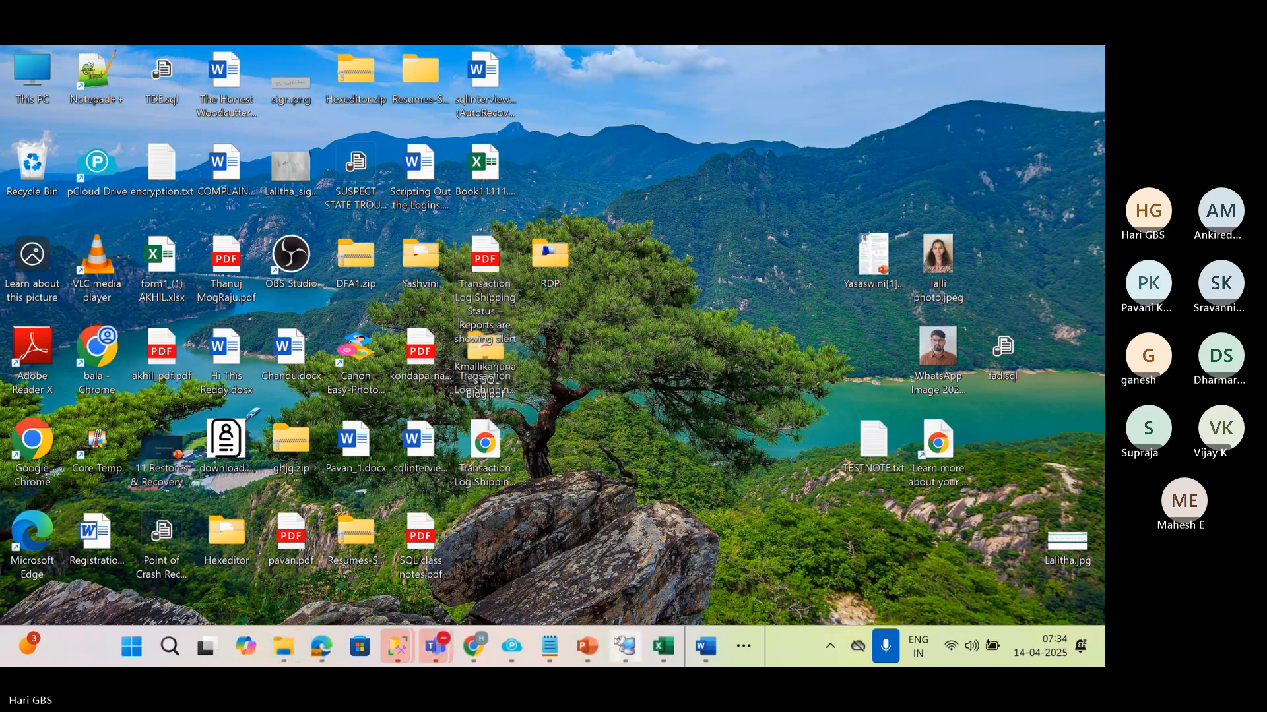
{"action": "left_click", "coordinate": [662, 646]}
{"action": "left_click", "coordinate": [84, 328]}
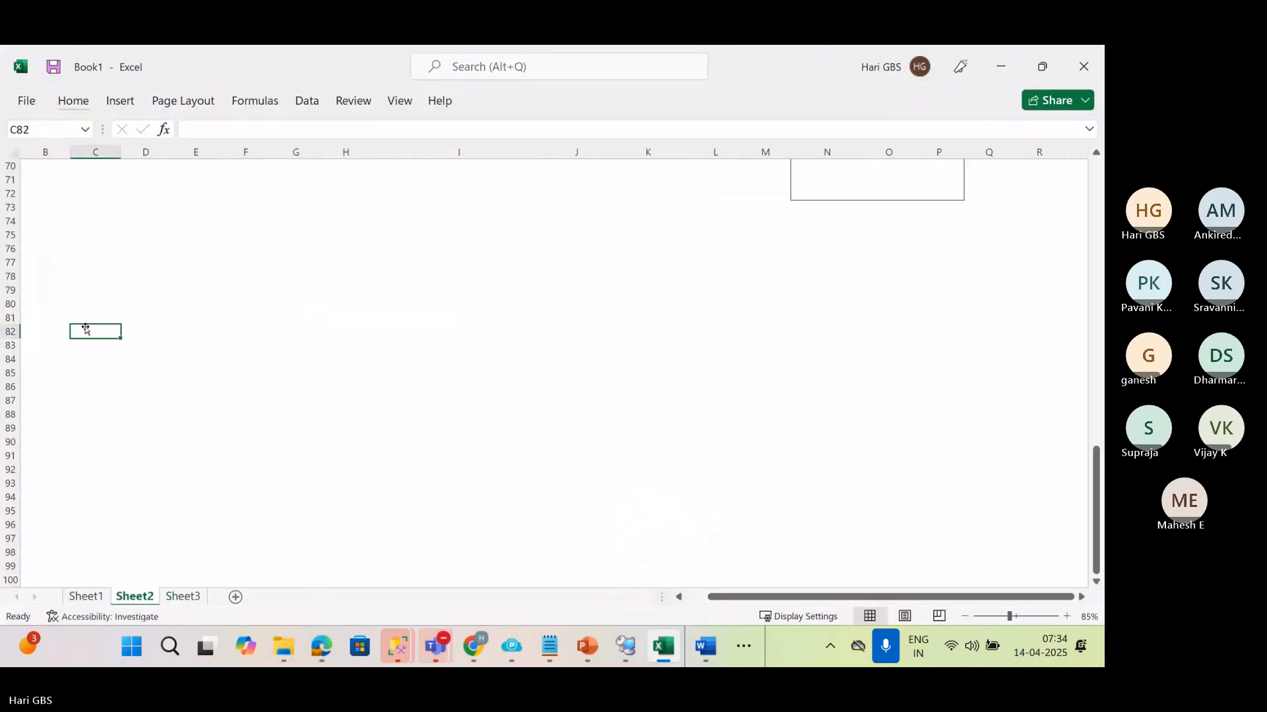
{"action": "left_click_drag", "start_coordinate": [95, 276], "coordinate": [320, 418]}
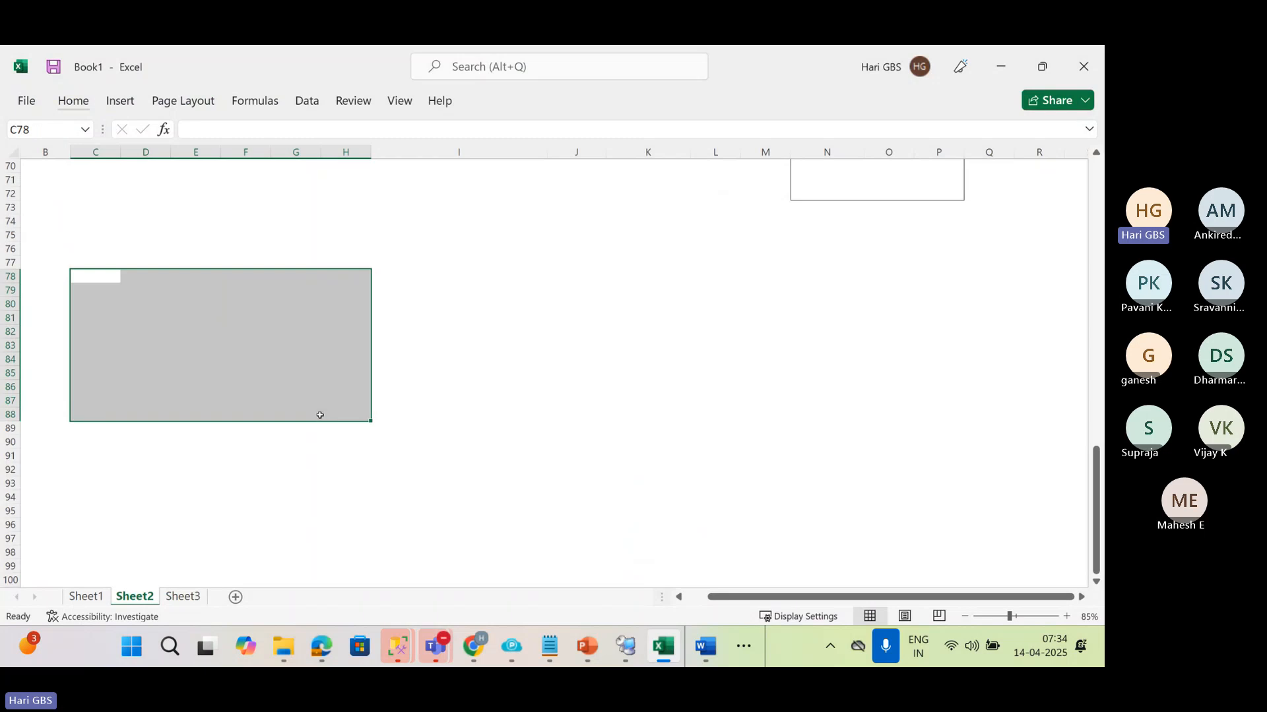
{"action": "key", "text": "ctrl+F1"}
{"action": "key", "text": "b"}
{"action": "key", "text": "s"}
{"action": "left_click", "coordinate": [331, 213]}
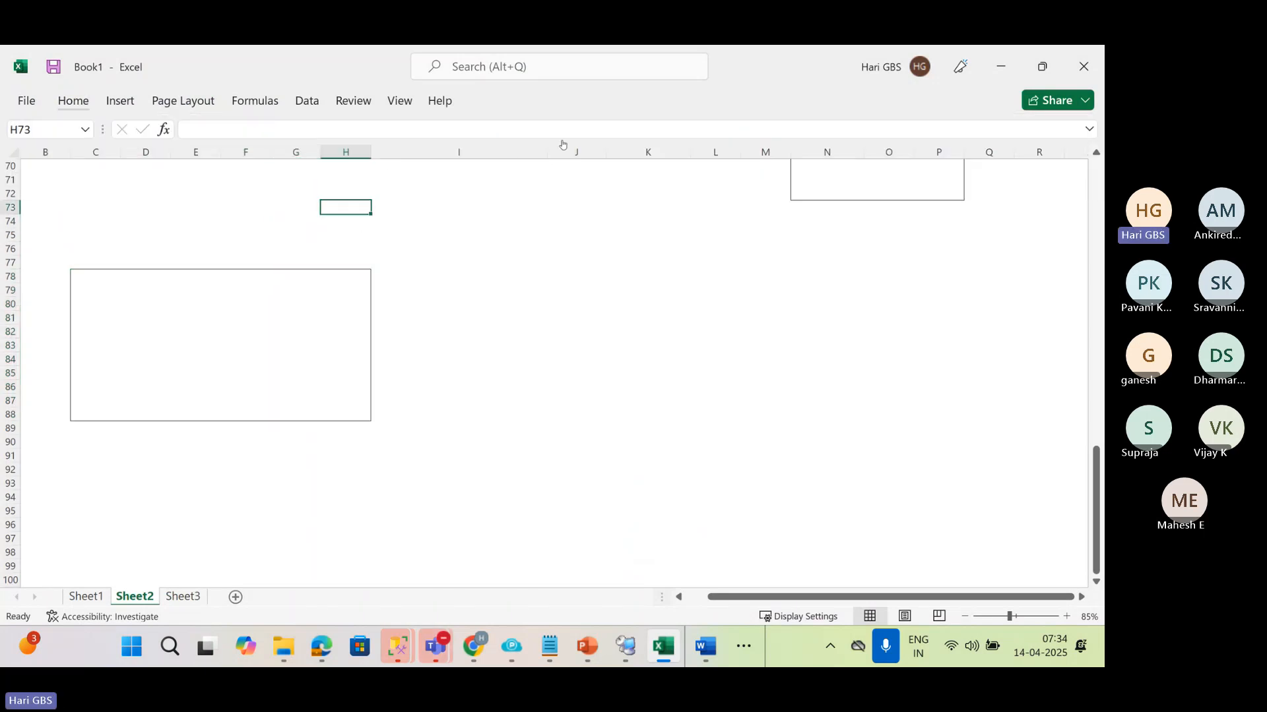
Fill cells C78:G88 inside the bordered box with standard yellow, leaving column H of the box unfilled
{"action": "left_click", "coordinate": [564, 136]}
{"action": "left_click", "coordinate": [319, 279]}
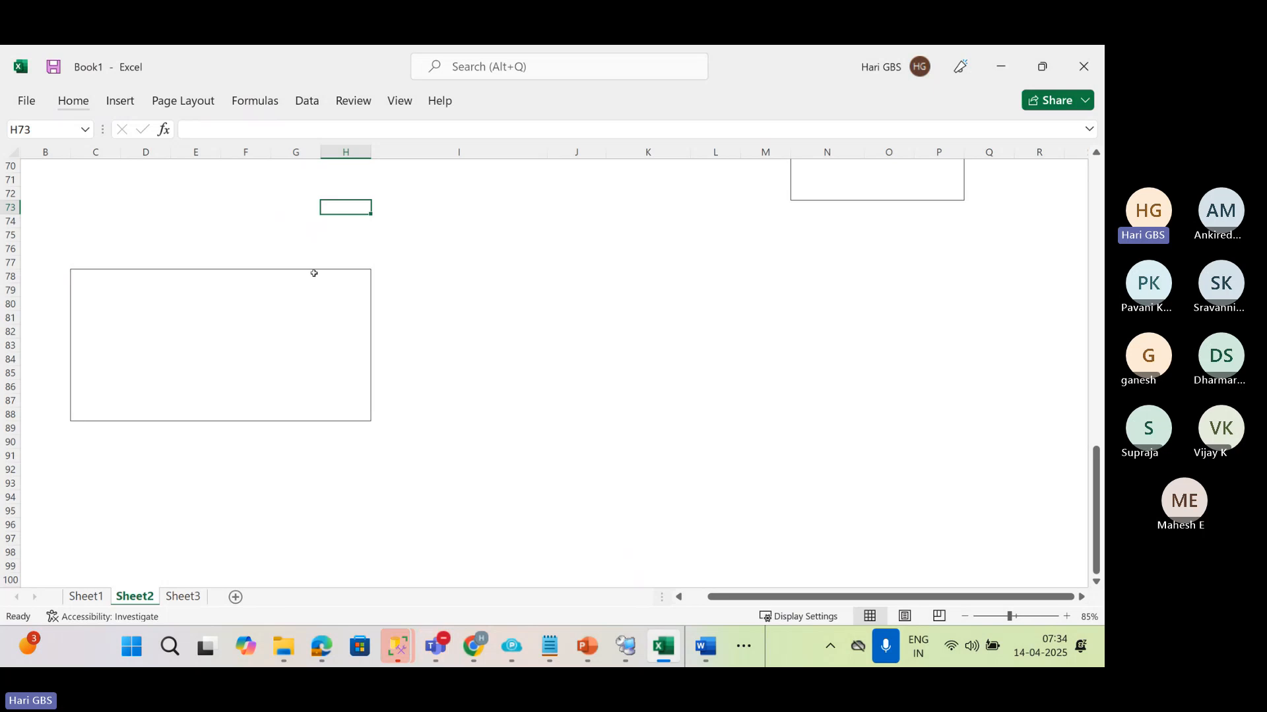
{"action": "left_click", "coordinate": [315, 252]}
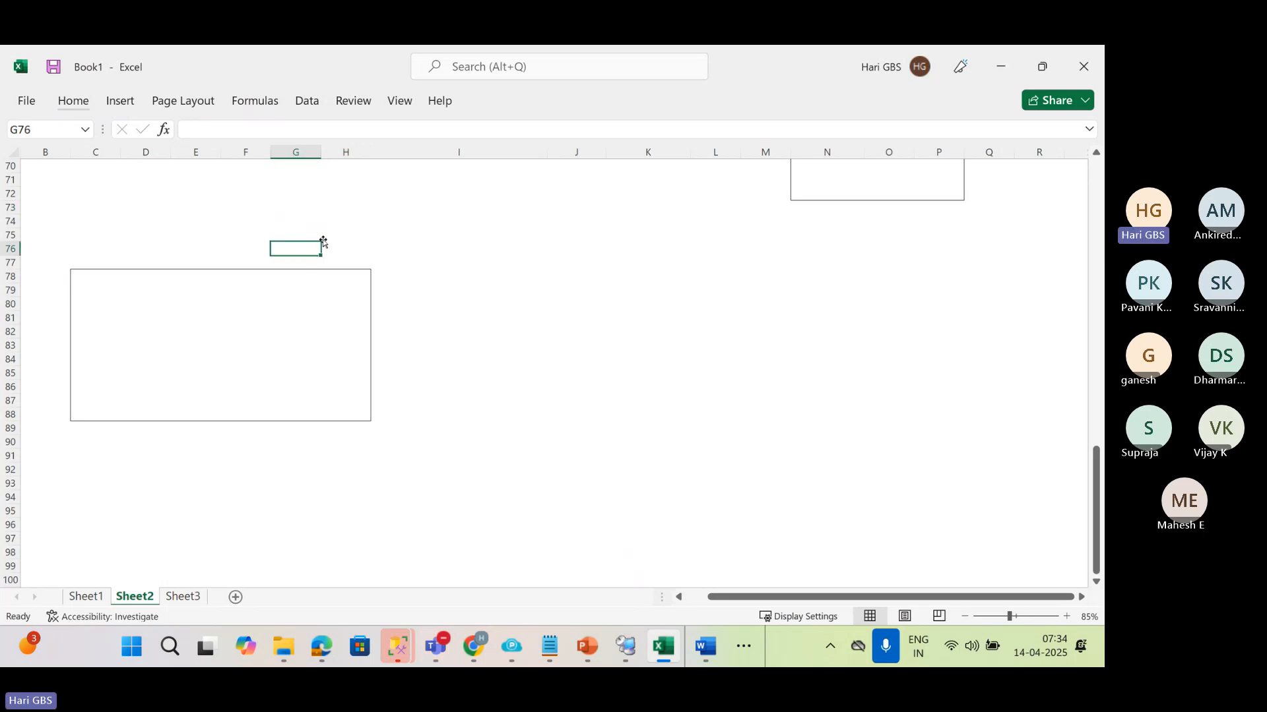
{"action": "left_click", "coordinate": [88, 278]}
{"action": "left_click_drag", "start_coordinate": [89, 278], "coordinate": [298, 409]}
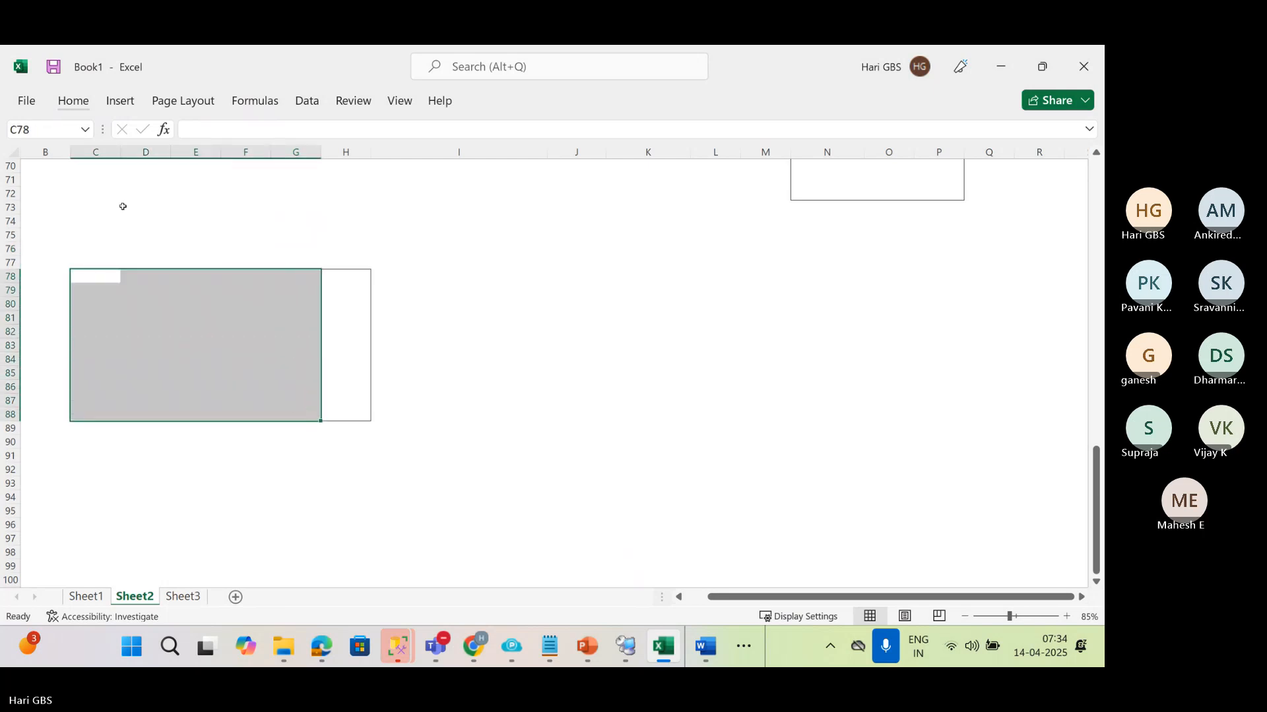
{"action": "left_click", "coordinate": [73, 101]}
{"action": "left_click", "coordinate": [296, 161]}
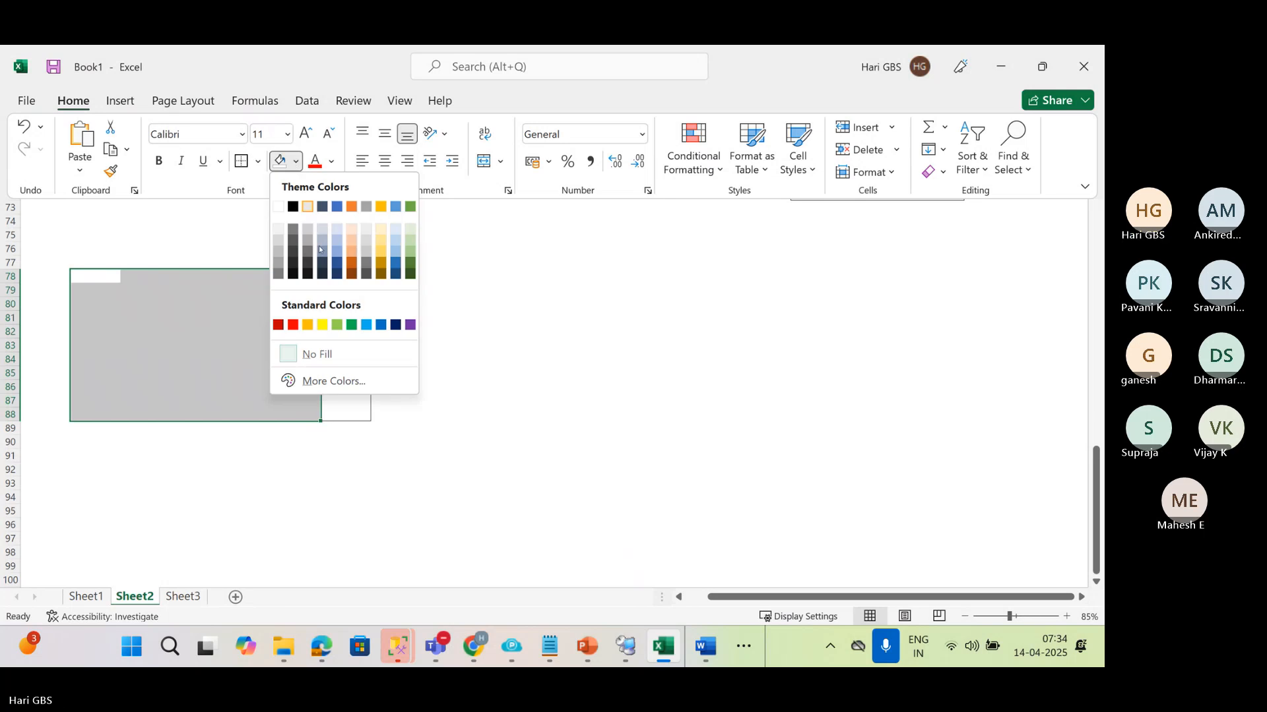
{"action": "left_click", "coordinate": [322, 325]}
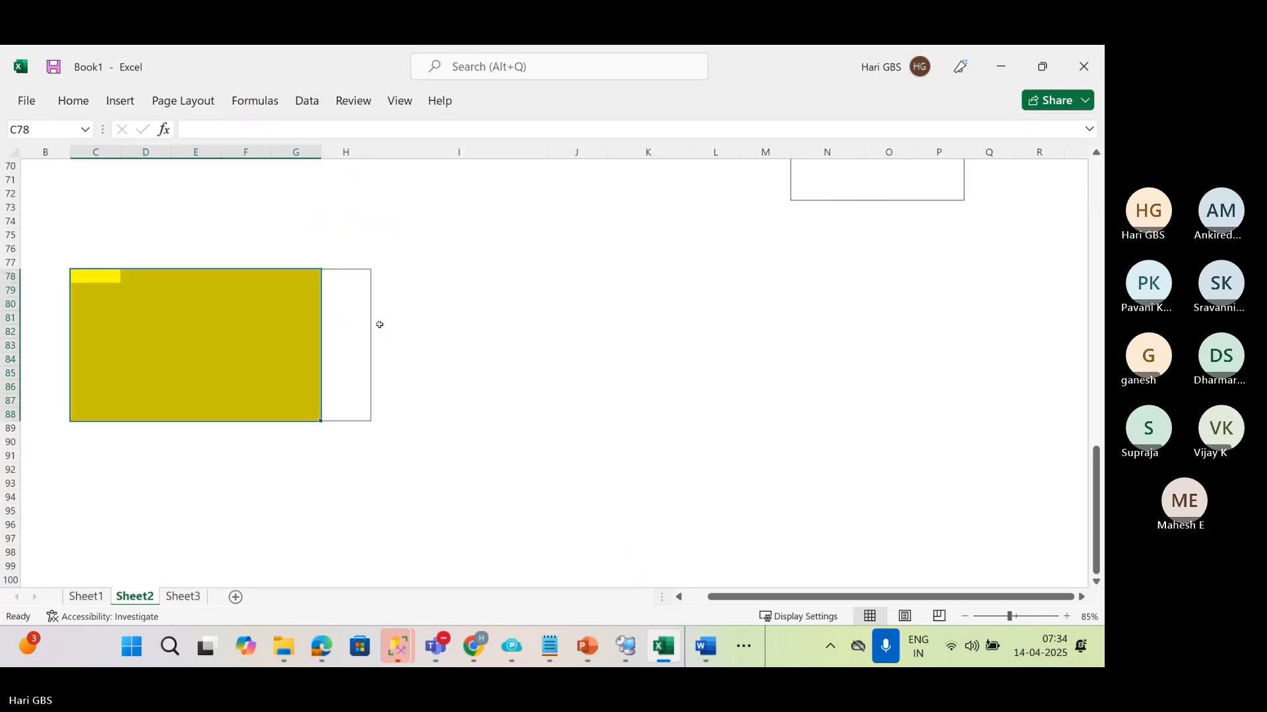
{"action": "left_click", "coordinate": [372, 318]}
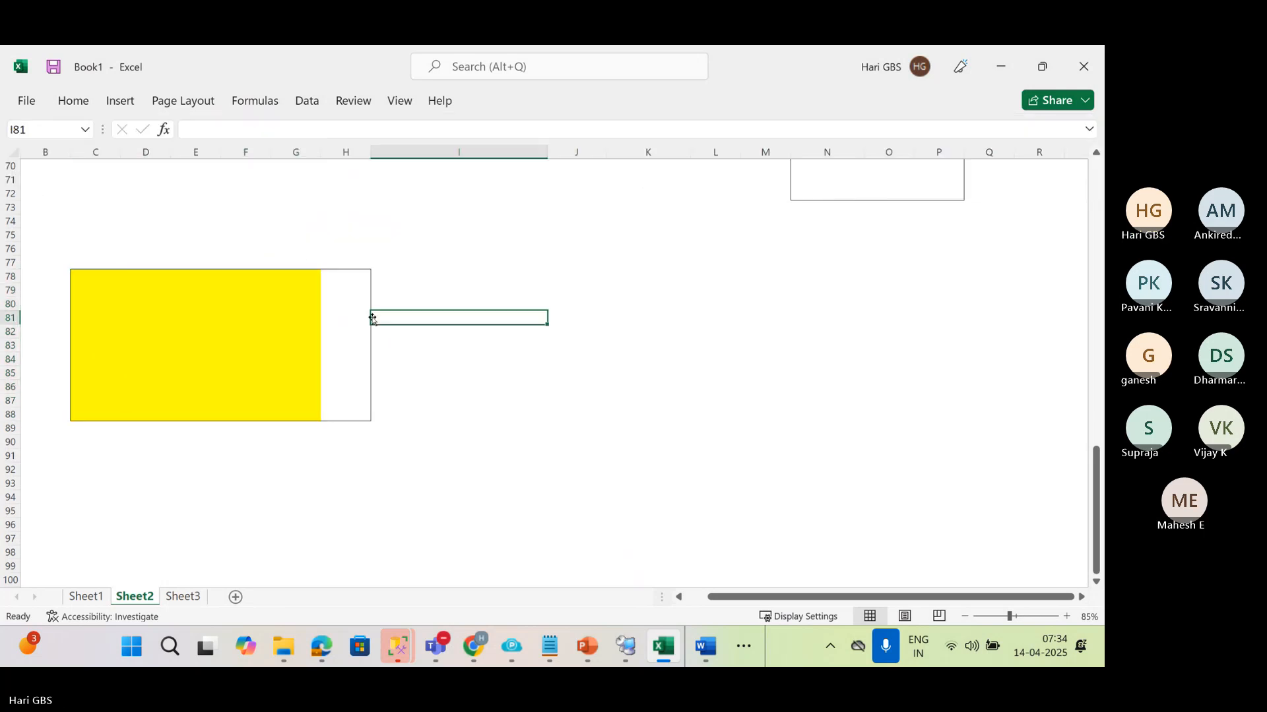
Enter 1000 GB in cell C73 above the box
{"action": "left_click", "coordinate": [76, 208]}
{"action": "type", "text": "100"}
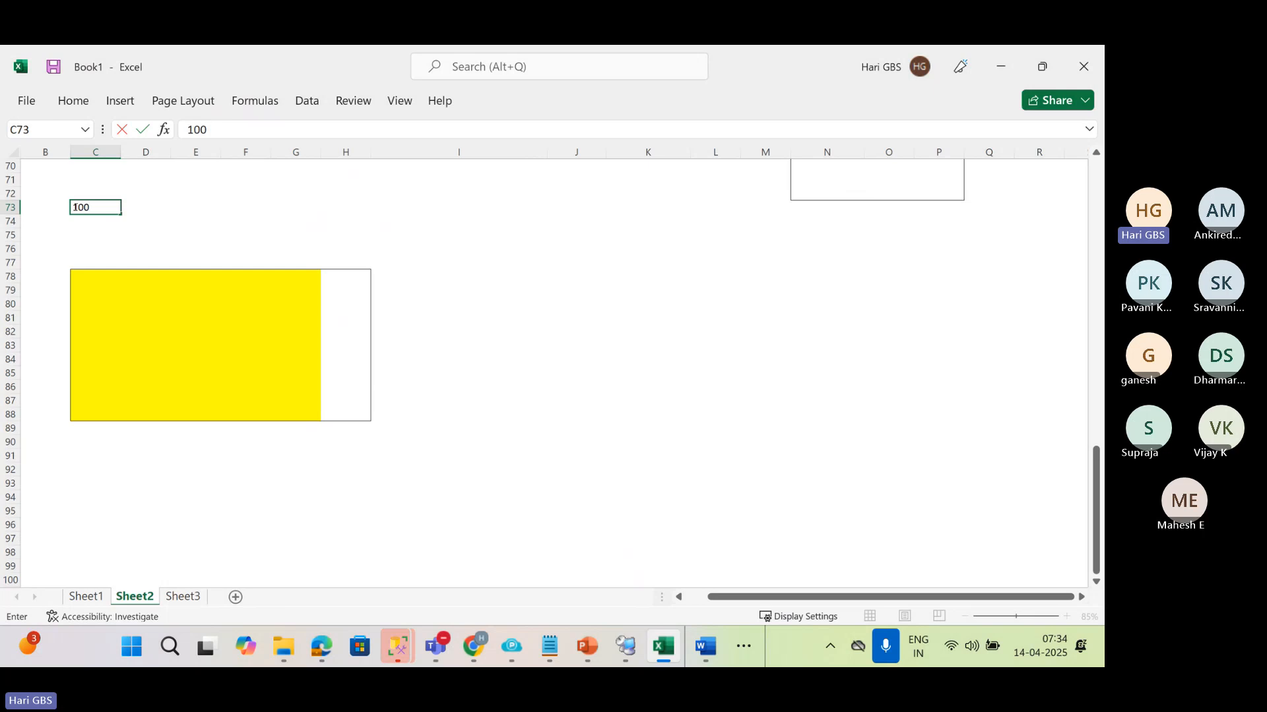
{"action": "type", "text": "0 gb"}
{"action": "key", "text": "BackSpace"}
{"action": "key", "text": "BackSpace"}
{"action": "type", "text": "GB"}
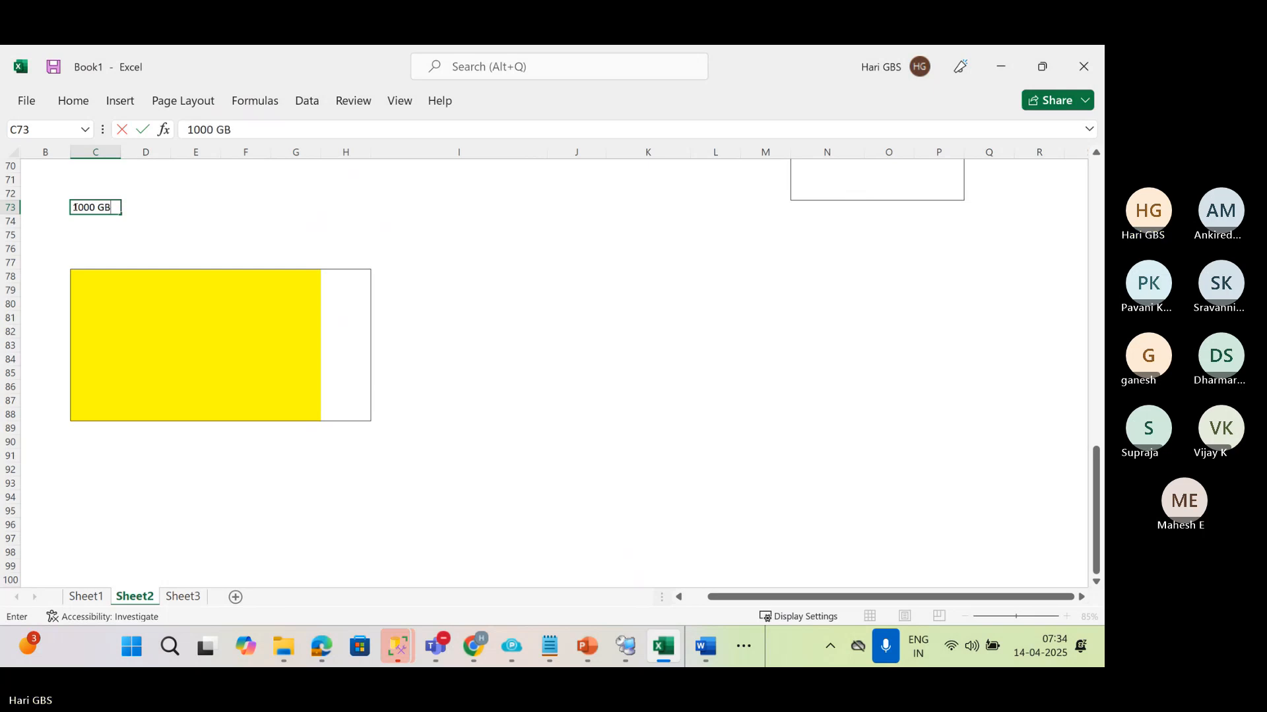
{"action": "key", "text": "Return"}
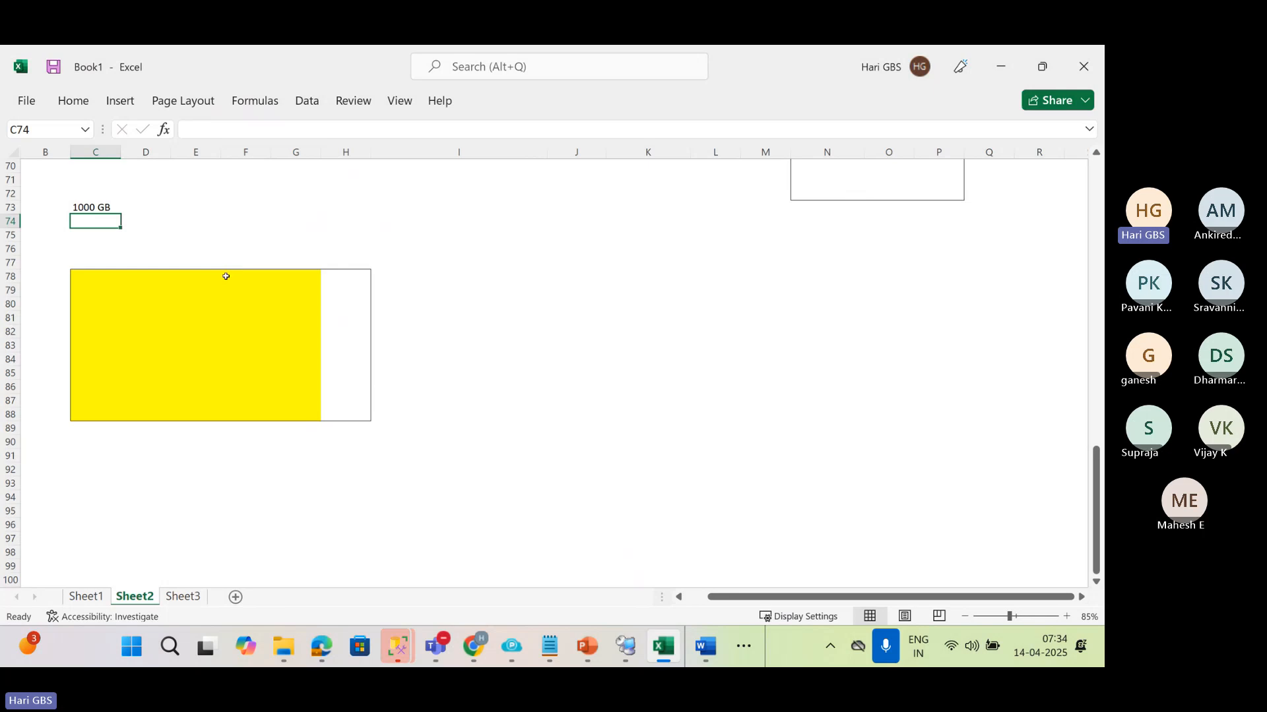
Put an outside border around cells F78:G88 to mark off a section of the yellow area
{"action": "left_click_drag", "start_coordinate": [223, 272], "coordinate": [286, 420]}
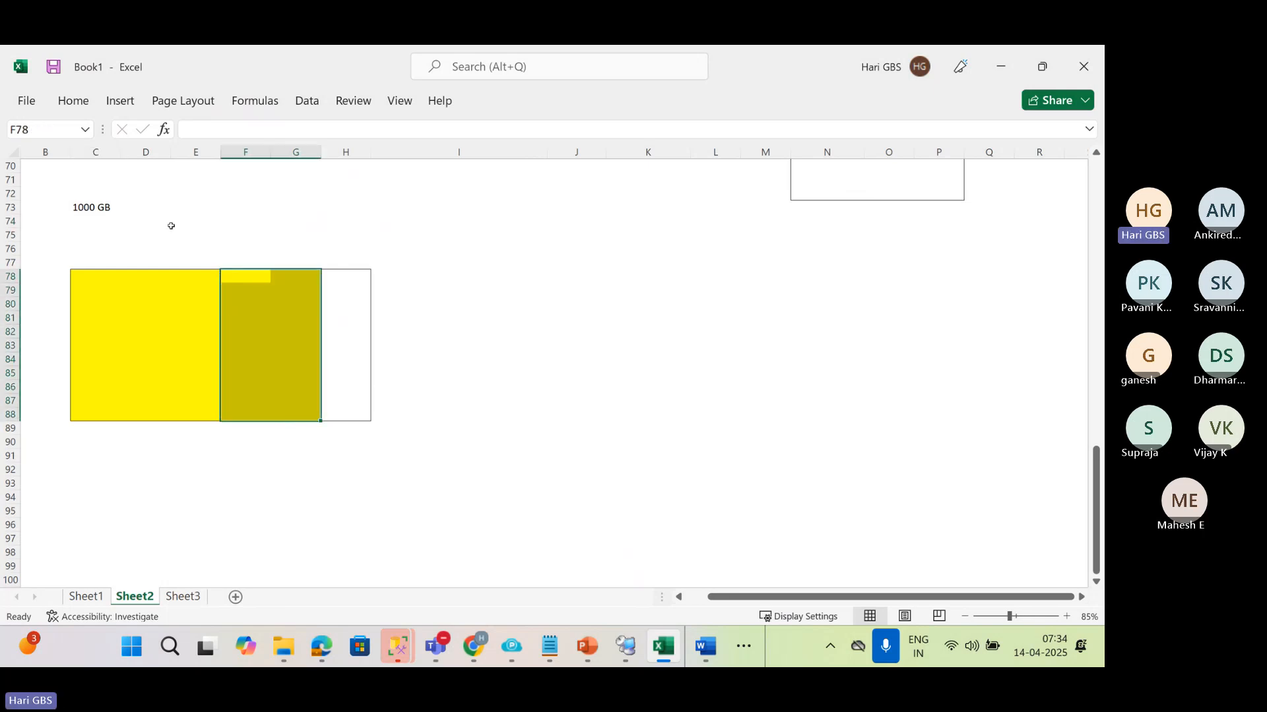
{"action": "left_click", "coordinate": [88, 102]}
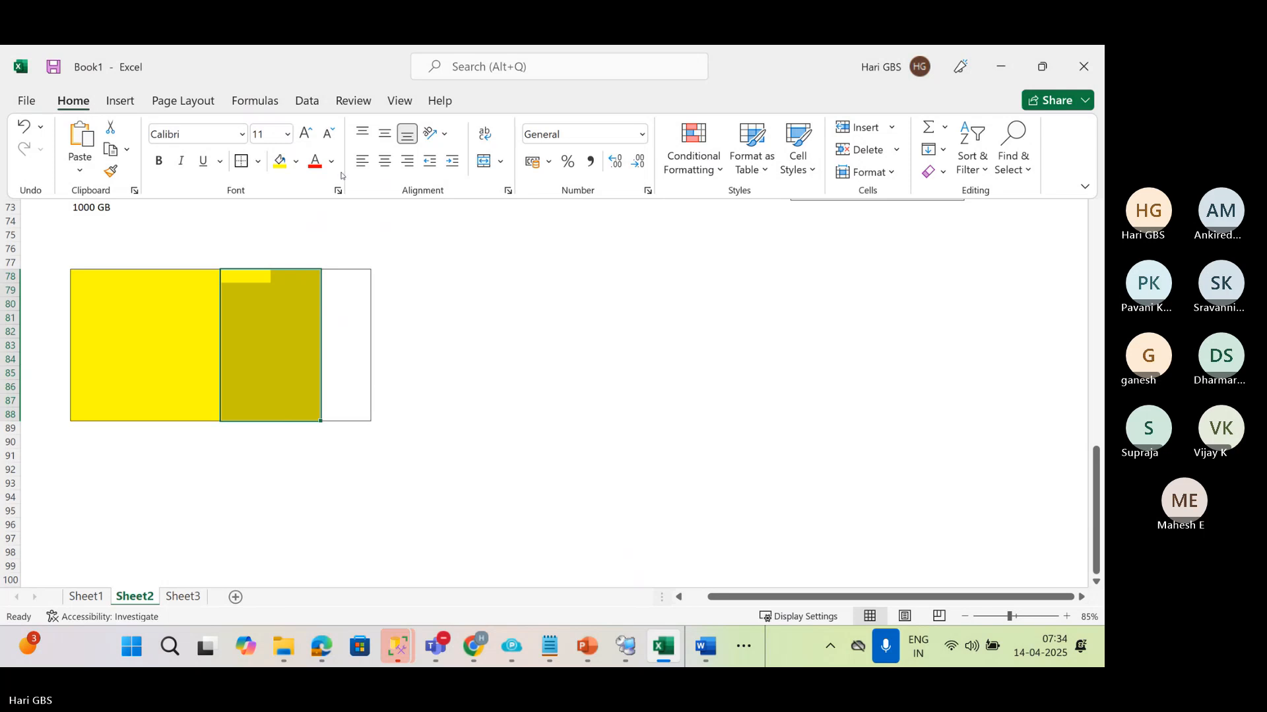
{"action": "key", "text": "Escape"}
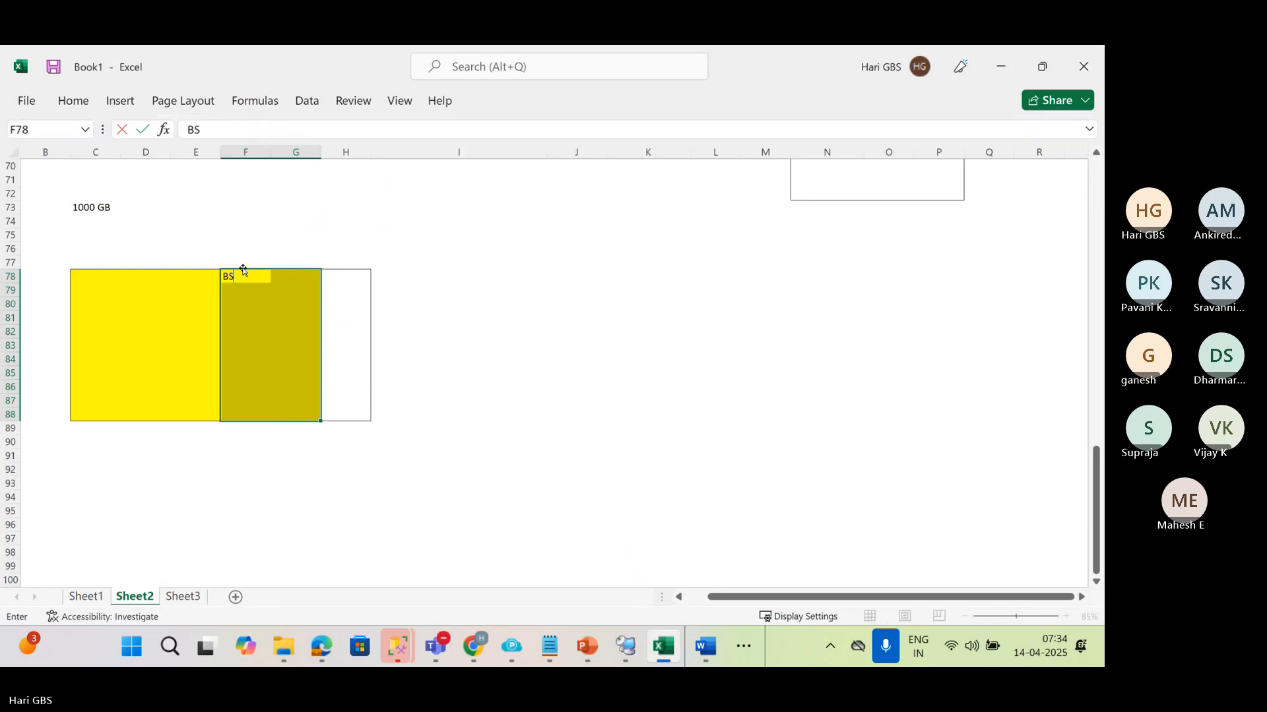
{"action": "key", "text": "h"}
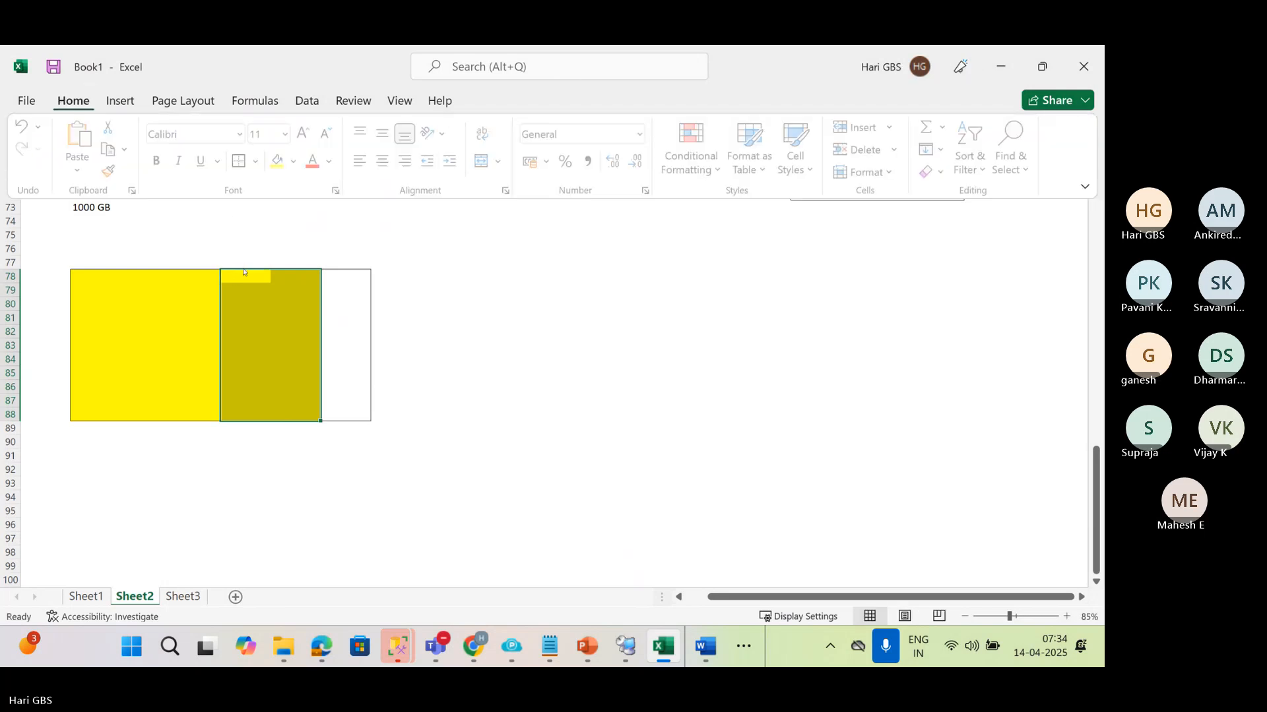
{"action": "left_click", "coordinate": [243, 270]}
Enter 300 GB in cell C75 and 100 GB in cell C76
{"action": "left_click", "coordinate": [92, 235]}
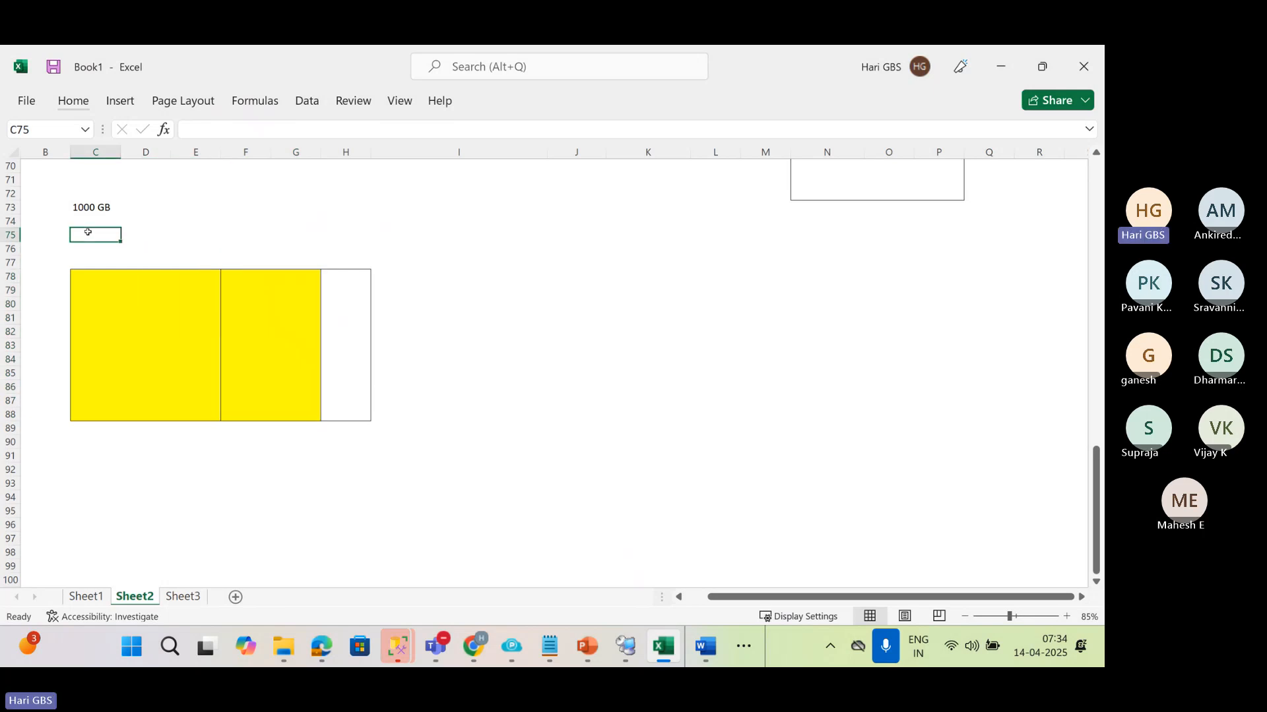
{"action": "type", "text": "30"}
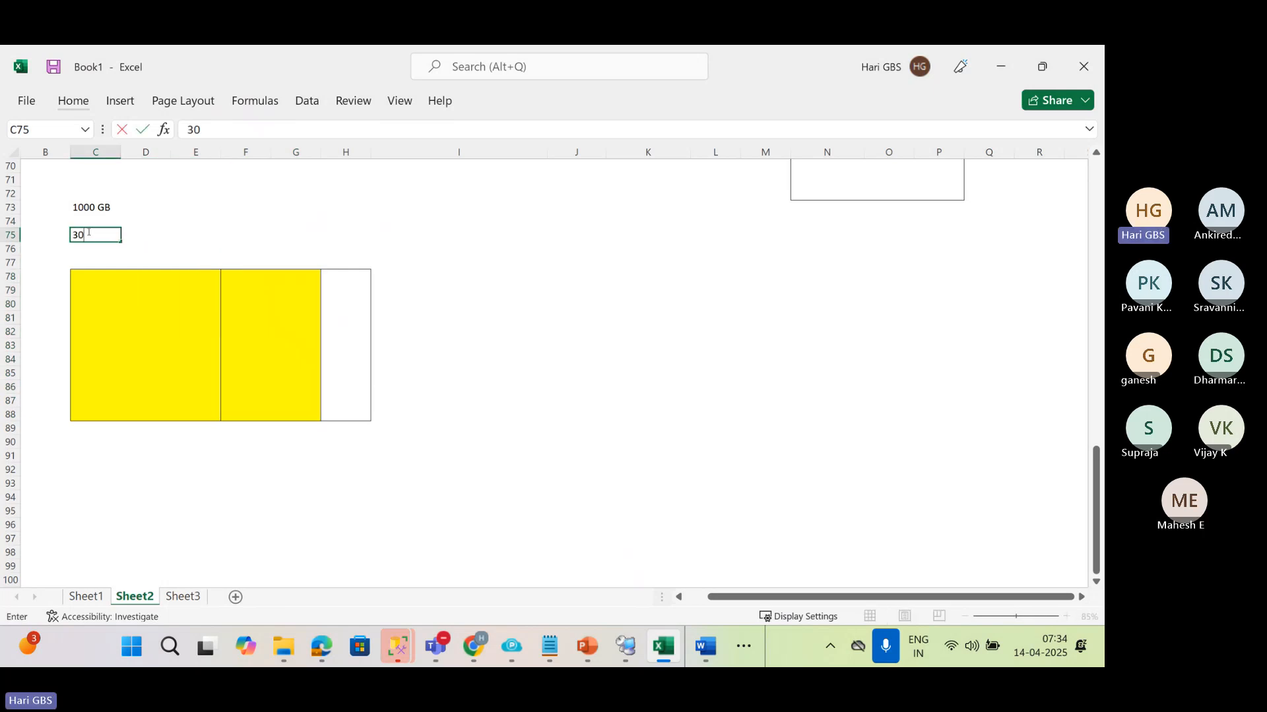
{"action": "type", "text": "0 GB"}
{"action": "key", "text": "Return"}
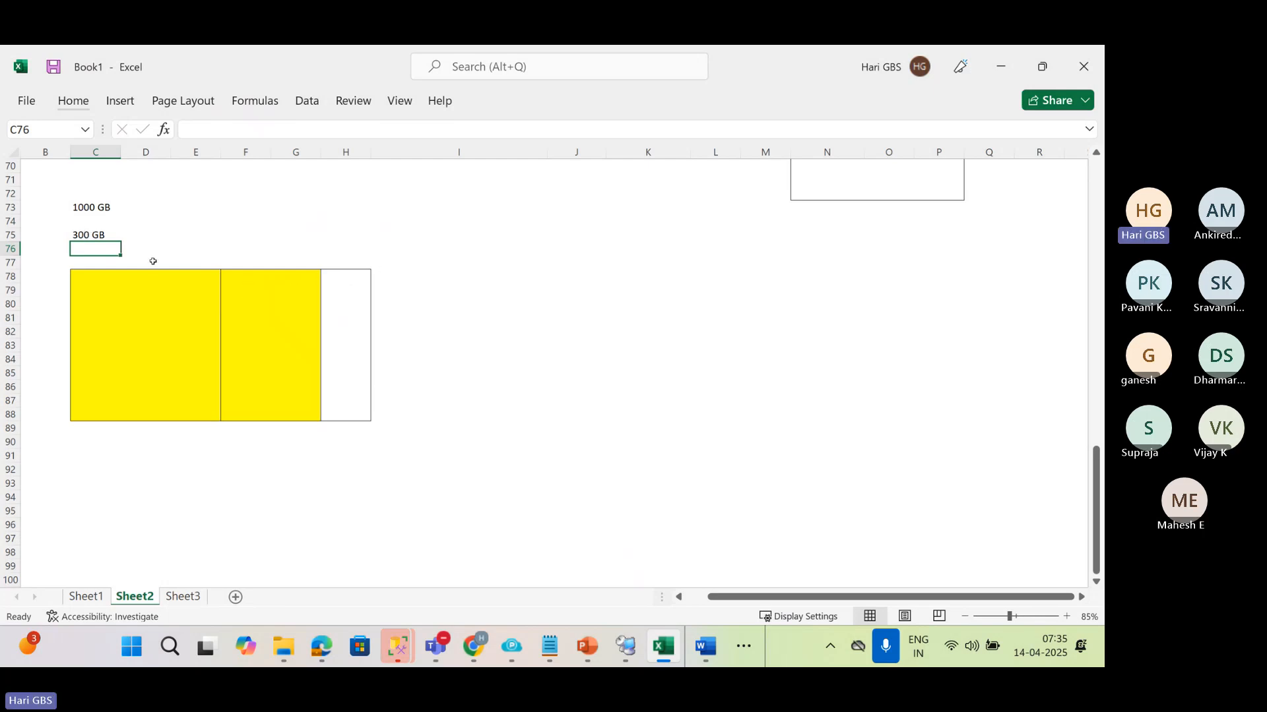
{"action": "type", "text": "100 GB"}
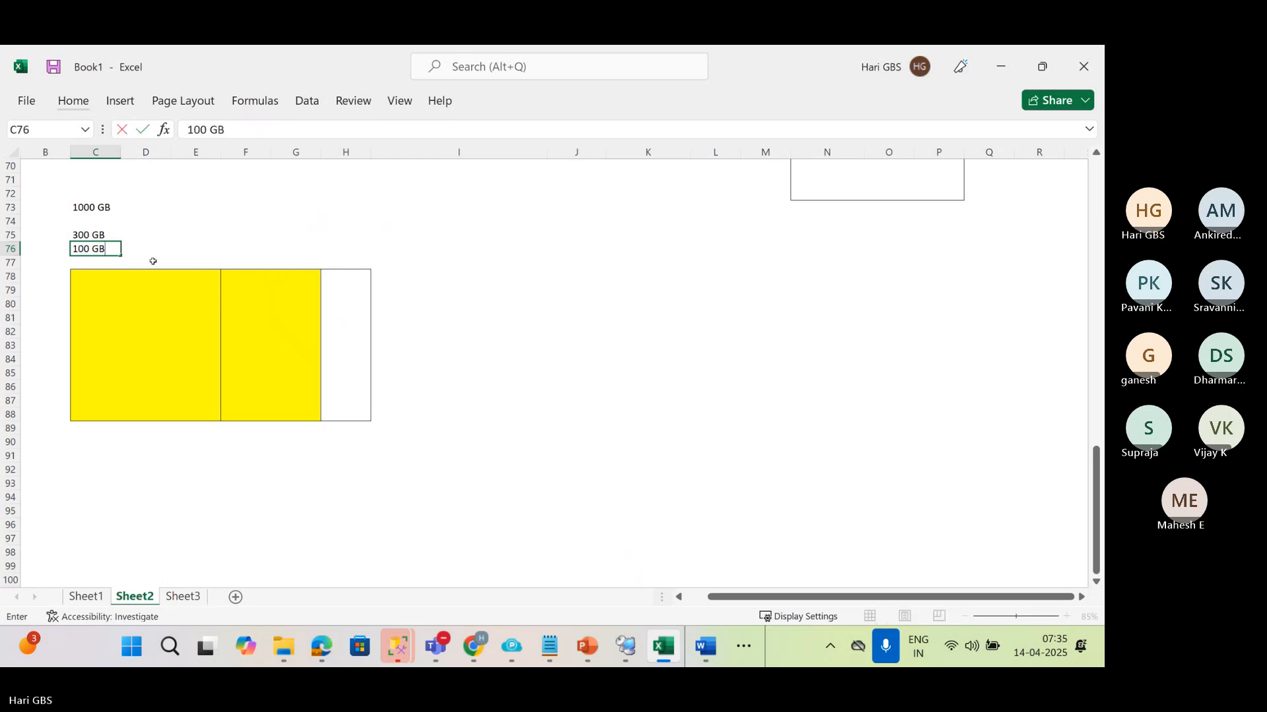
{"action": "key", "text": "Return"}
Enter the label BACKUP in cell J79, beside the box
{"action": "left_click", "coordinate": [511, 252]}
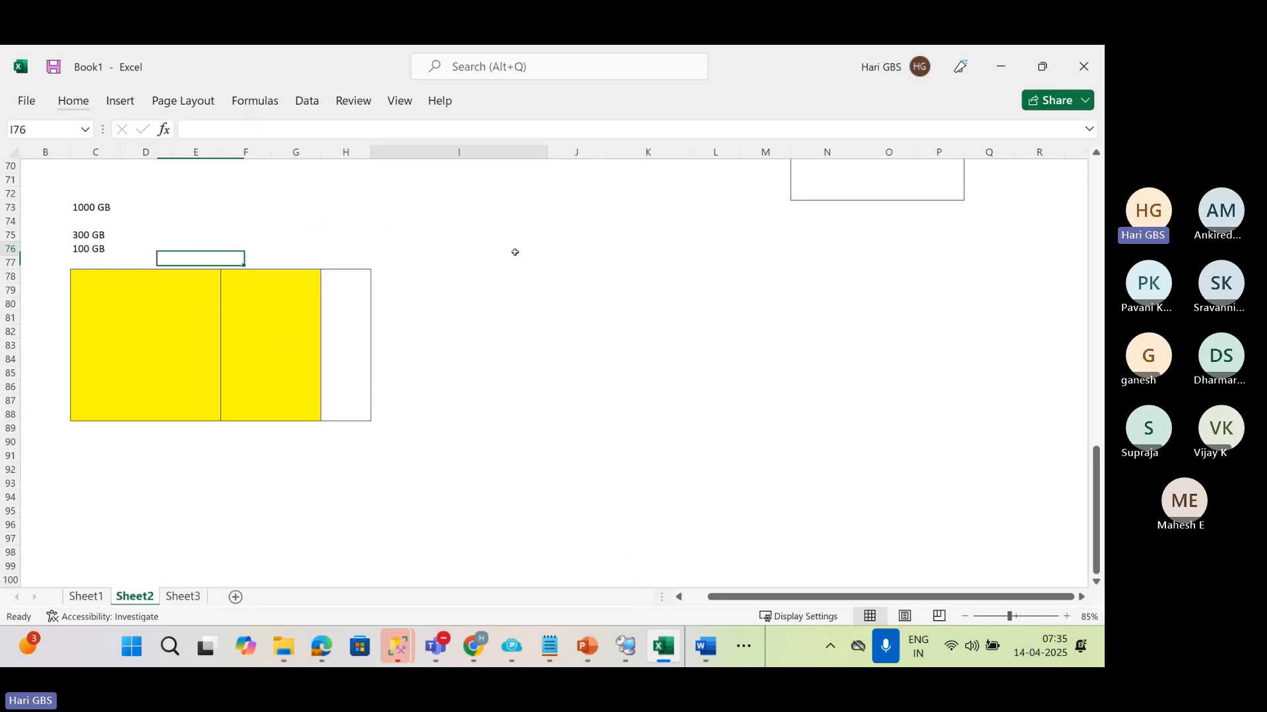
{"action": "left_click", "coordinate": [565, 284]}
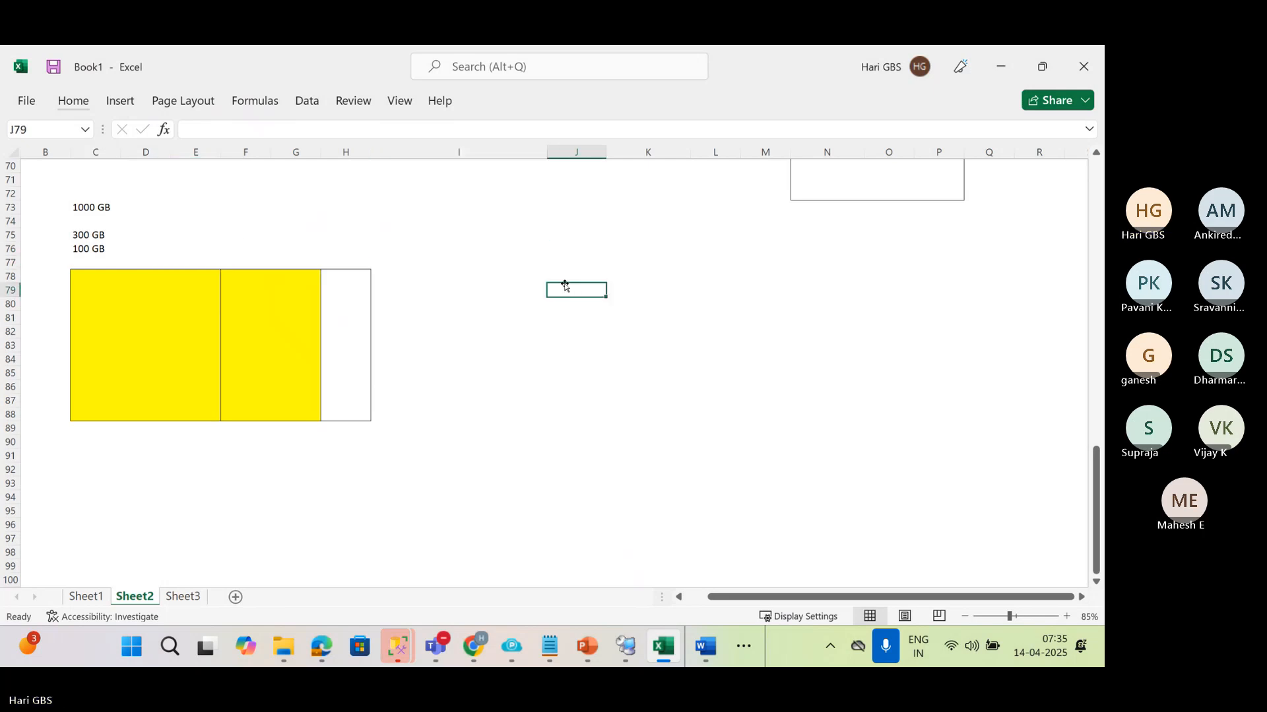
{"action": "type", "text": "VBA"}
{"action": "type", "text": "BACKUP"}
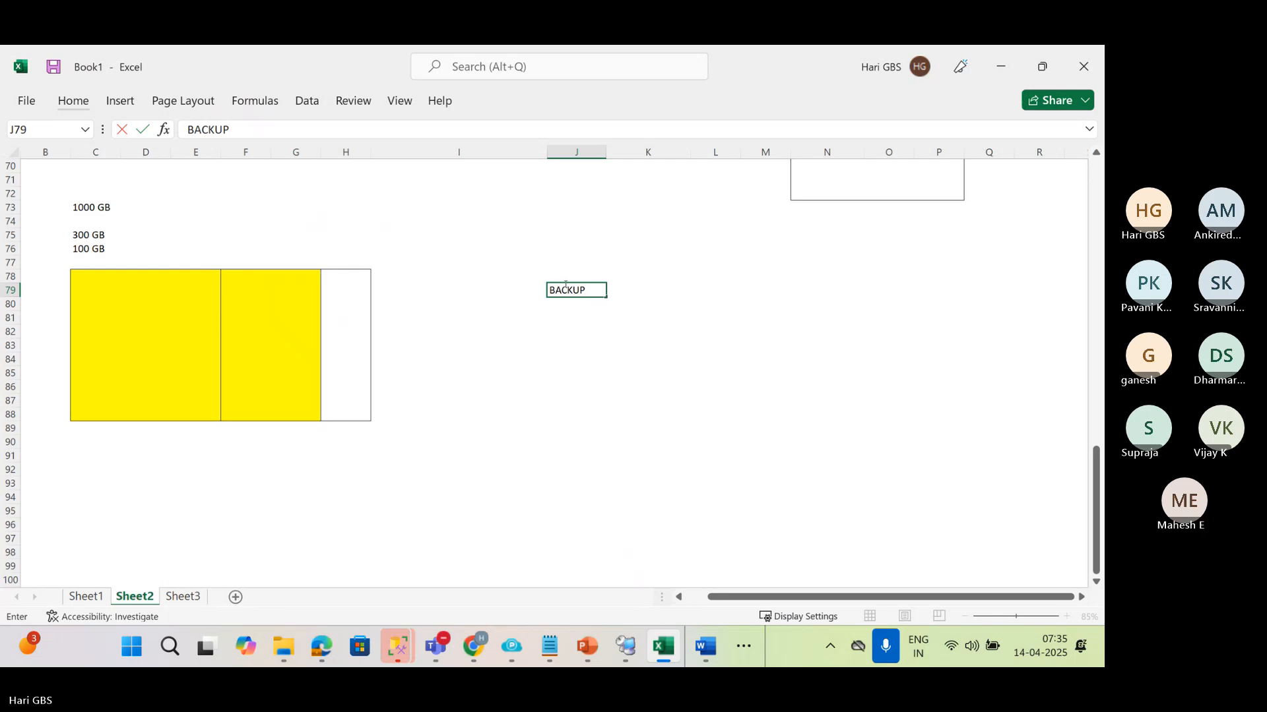
{"action": "key", "text": "Return"}
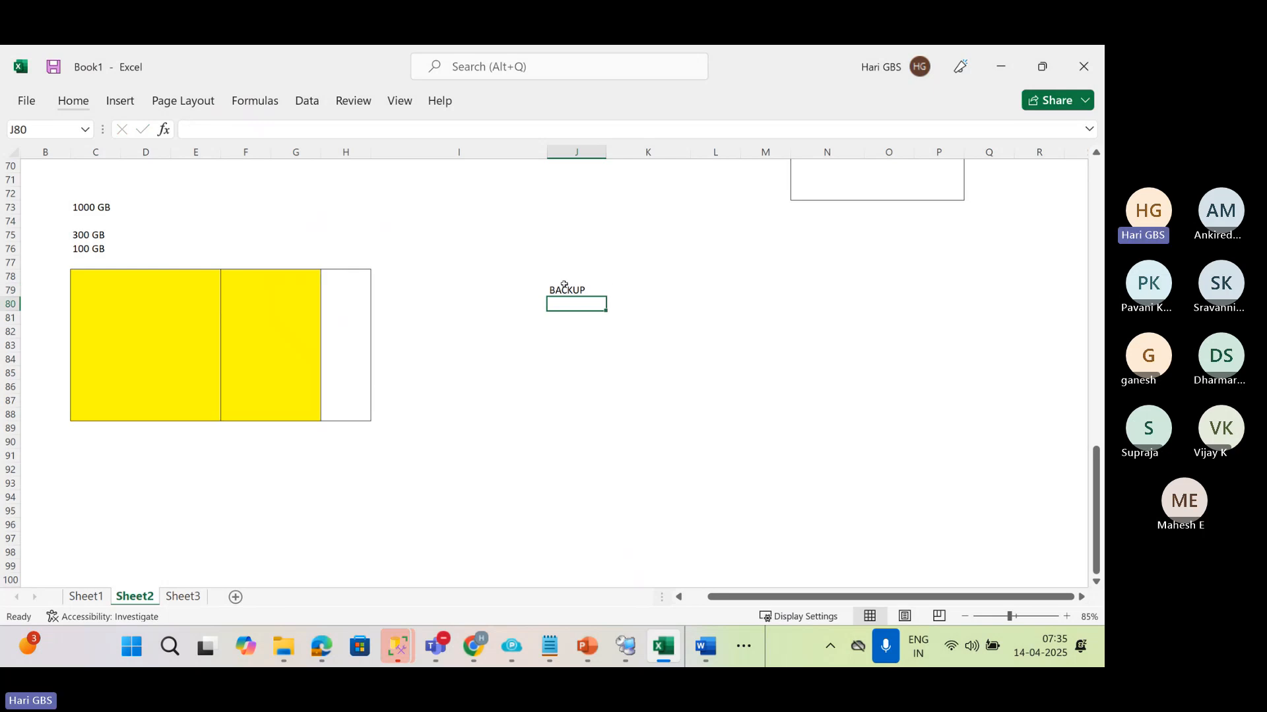
Highlight the 300 GB entry in C75 and the unfilled part of the box, cells H78:H88
{"action": "left_click", "coordinate": [96, 232]}
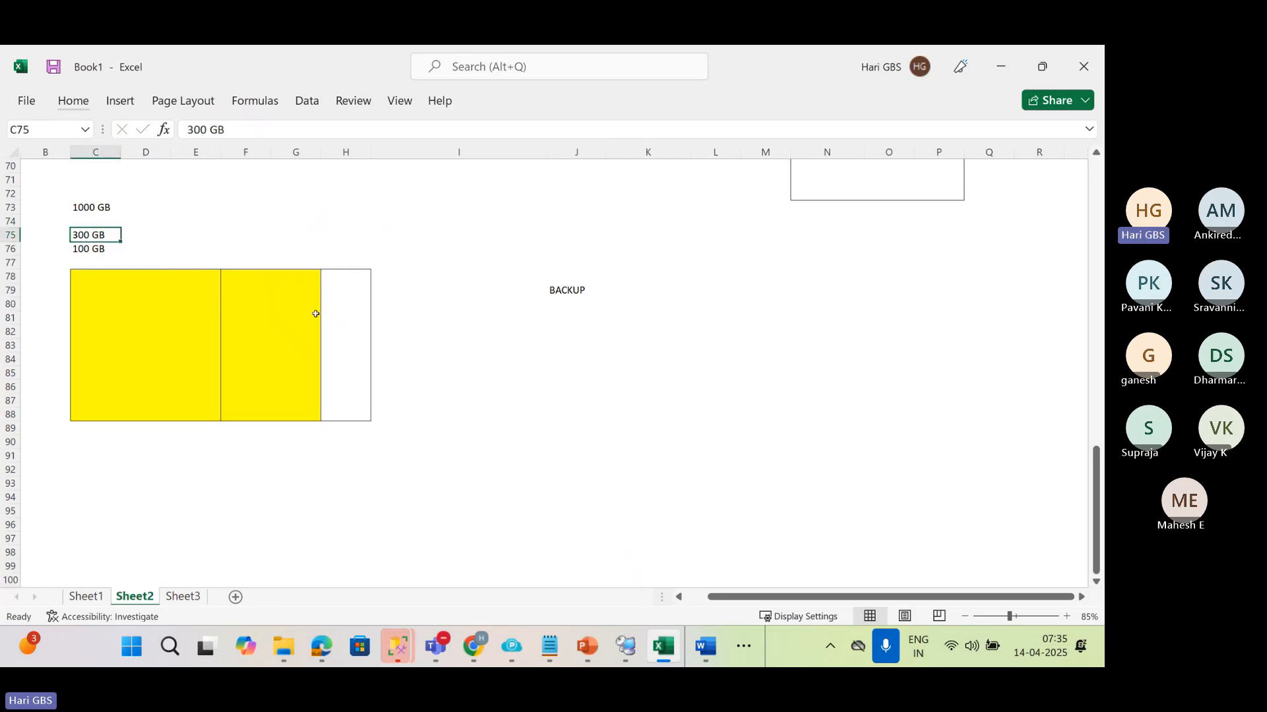
{"action": "left_click", "coordinate": [357, 273]}
{"action": "left_click_drag", "start_coordinate": [357, 272], "coordinate": [356, 419]}
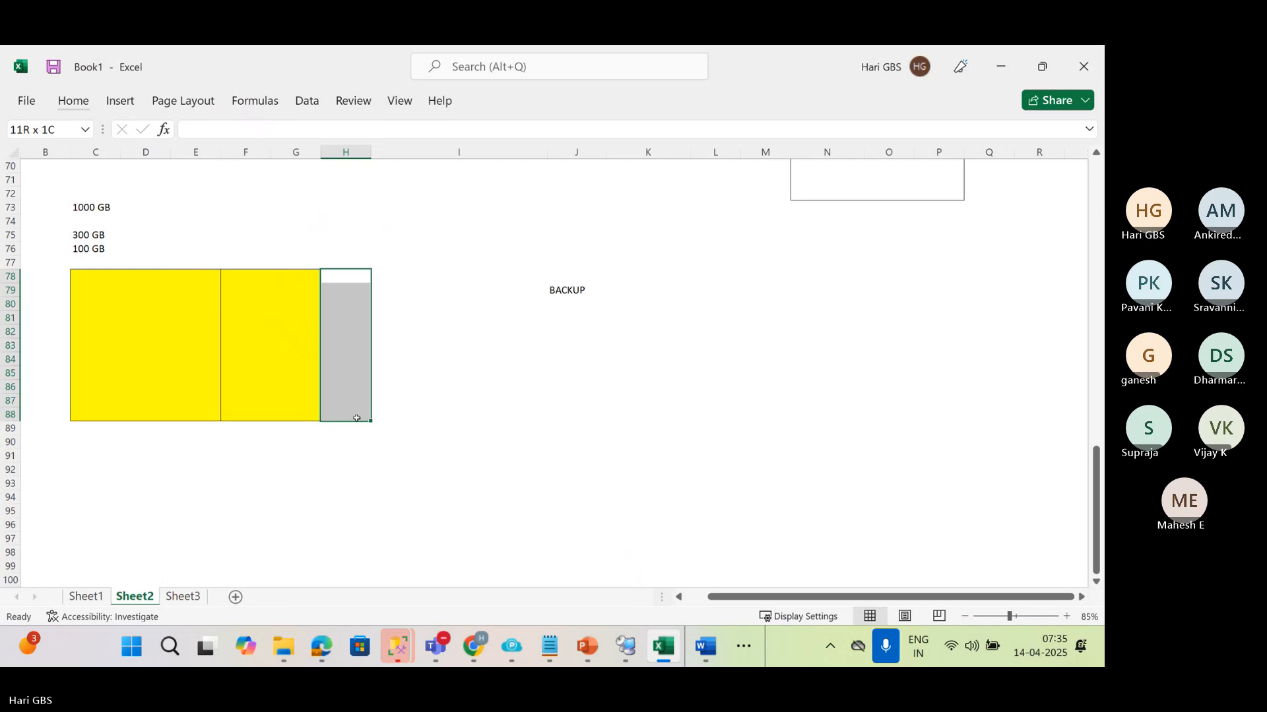
Enter 3 DAYS in cell J82 below the BACKUP label
{"action": "left_click", "coordinate": [566, 331]}
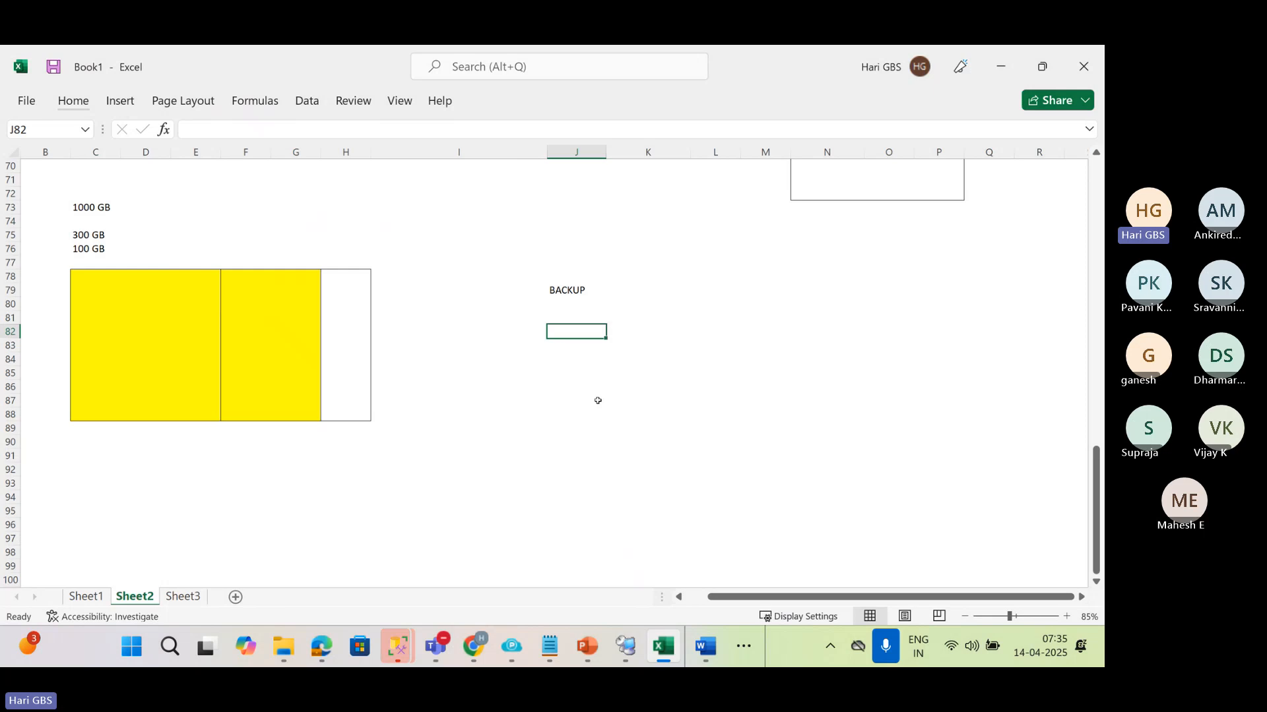
{"action": "type", "text": "3 DAYS"}
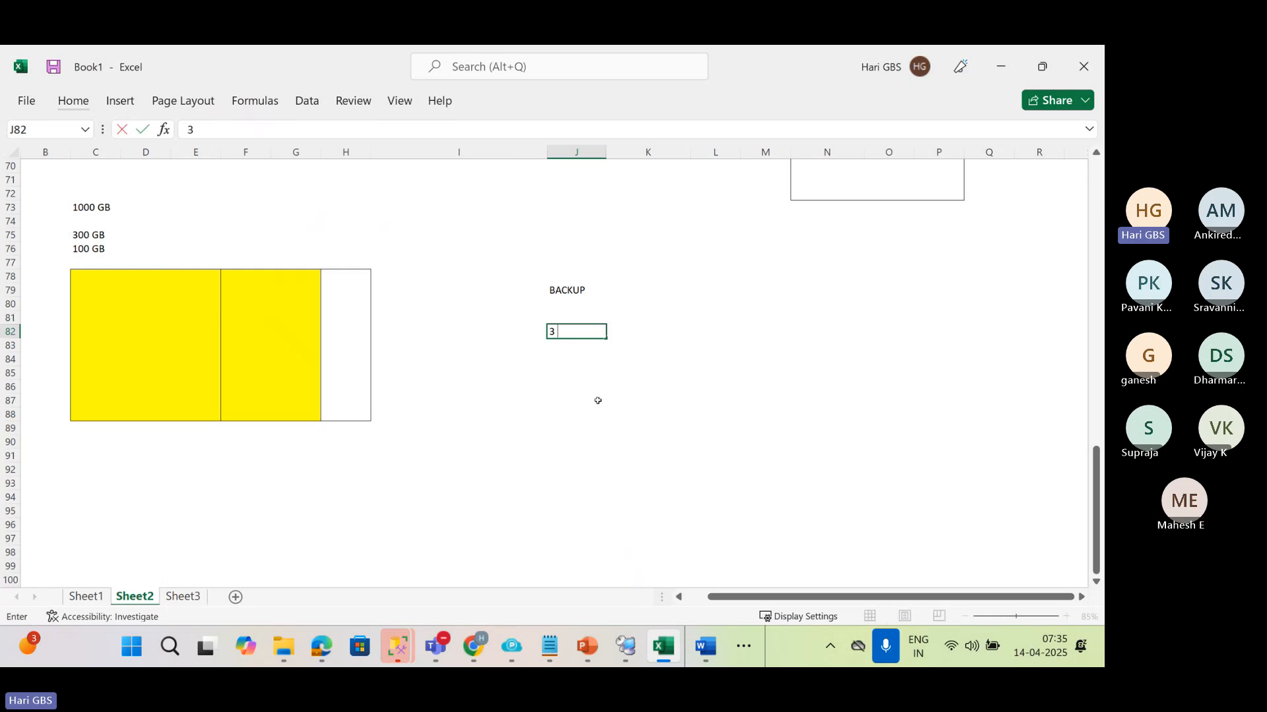
{"action": "key", "text": "Return"}
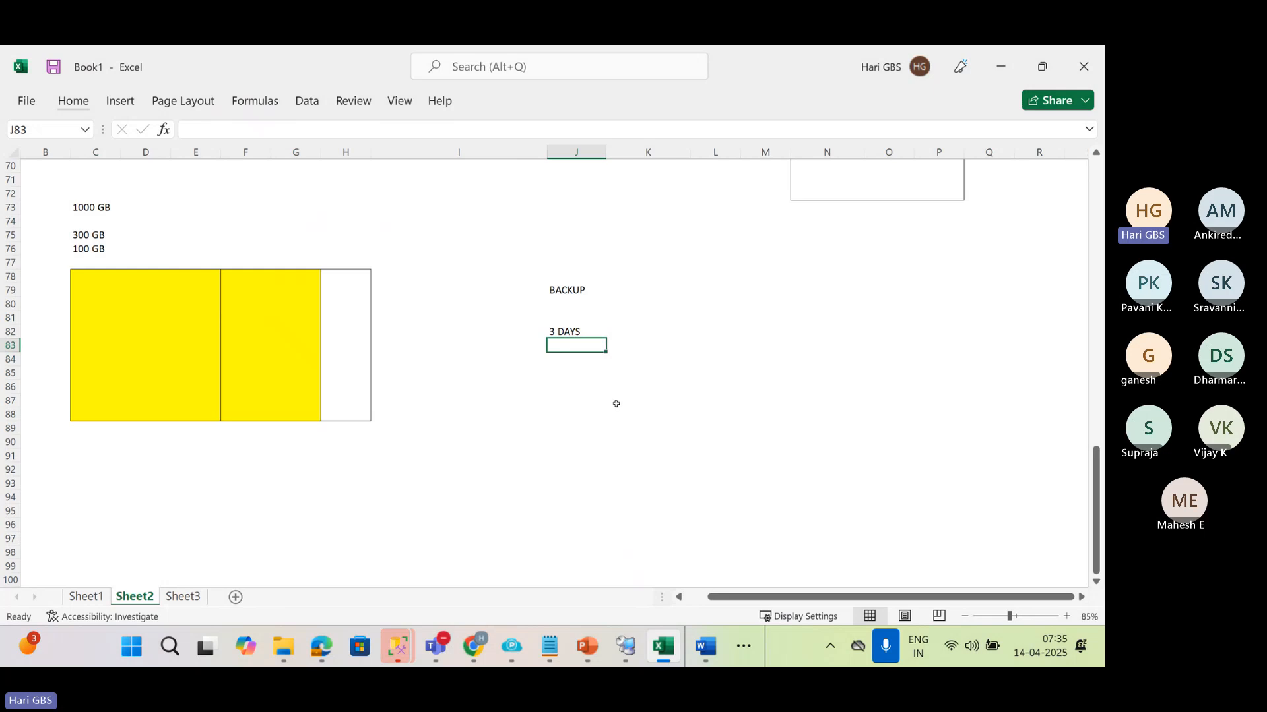
Remove the yellow fill from cells F78:G88, keeping their border
{"action": "left_click", "coordinate": [575, 333]}
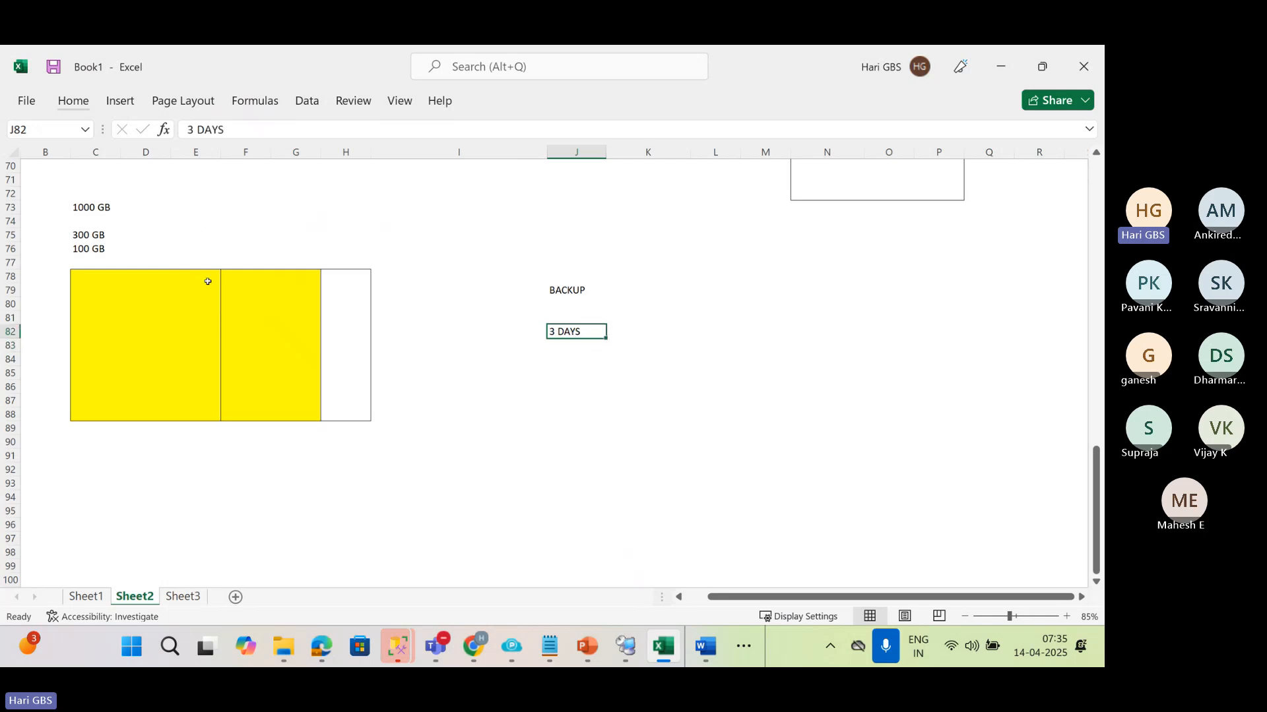
{"action": "left_click_drag", "start_coordinate": [224, 274], "coordinate": [301, 414]}
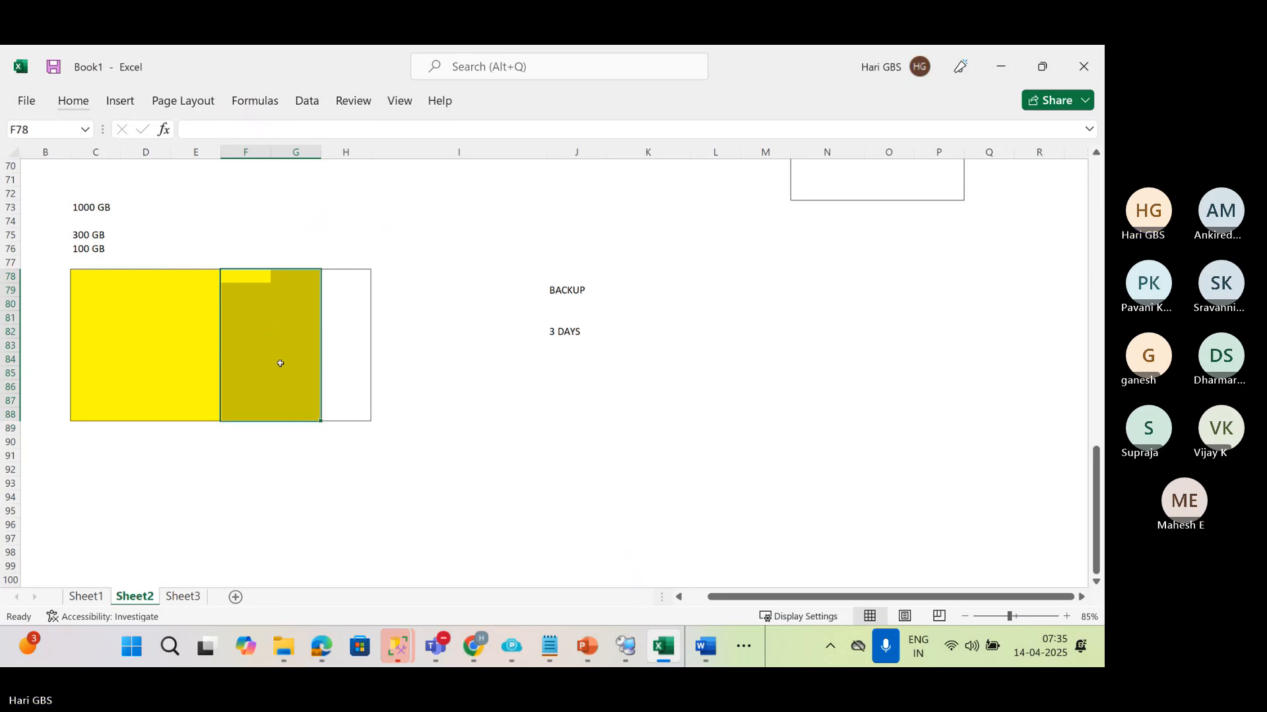
{"action": "key", "text": "alt"}
{"action": "key", "text": "h"}
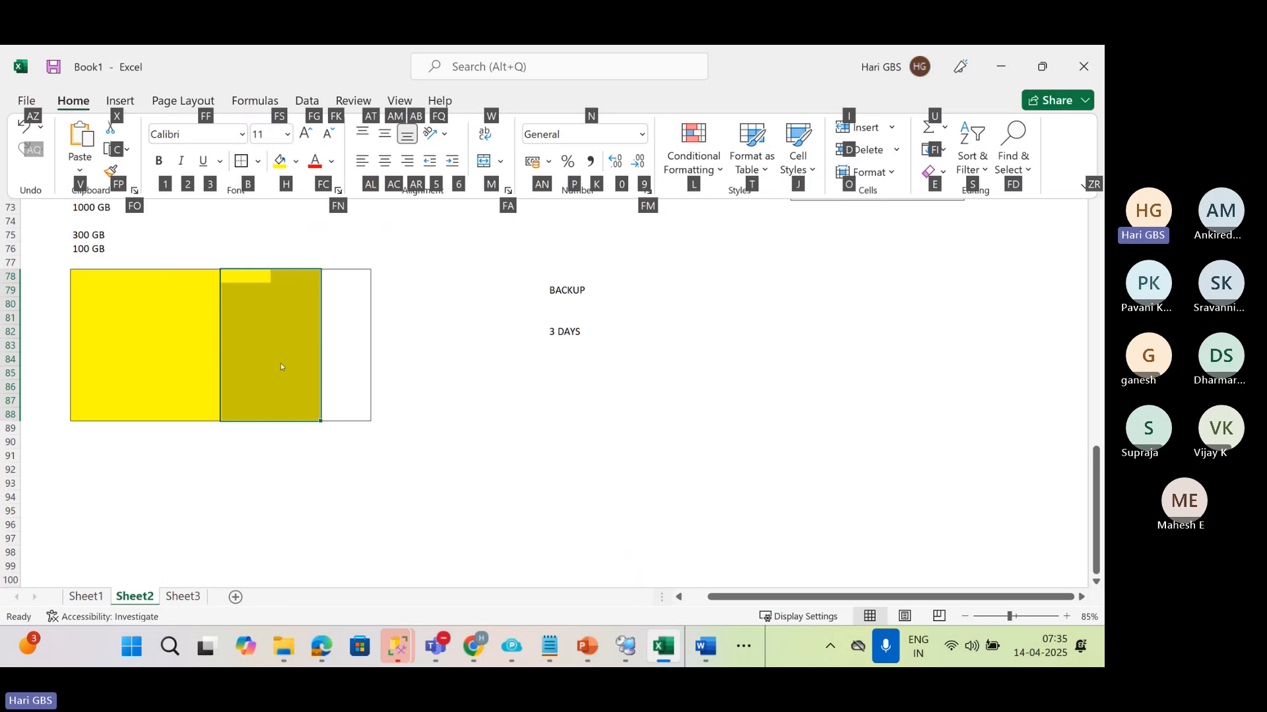
{"action": "key", "text": "h"}
{"action": "key", "text": "n"}
{"action": "left_click", "coordinate": [281, 364]}
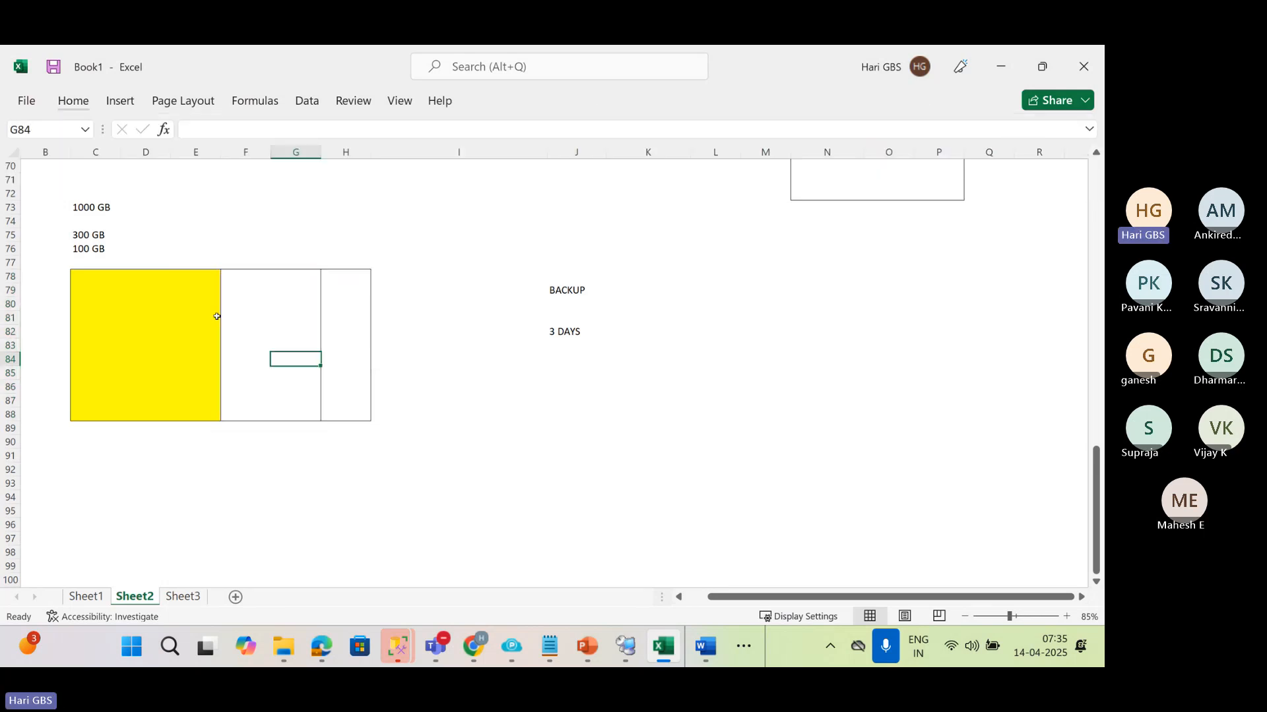
Highlight the 300 GB entry, the cleared section F78:G88 and the free column H section of the box
{"action": "left_click_drag", "start_coordinate": [101, 235], "coordinate": [125, 236]}
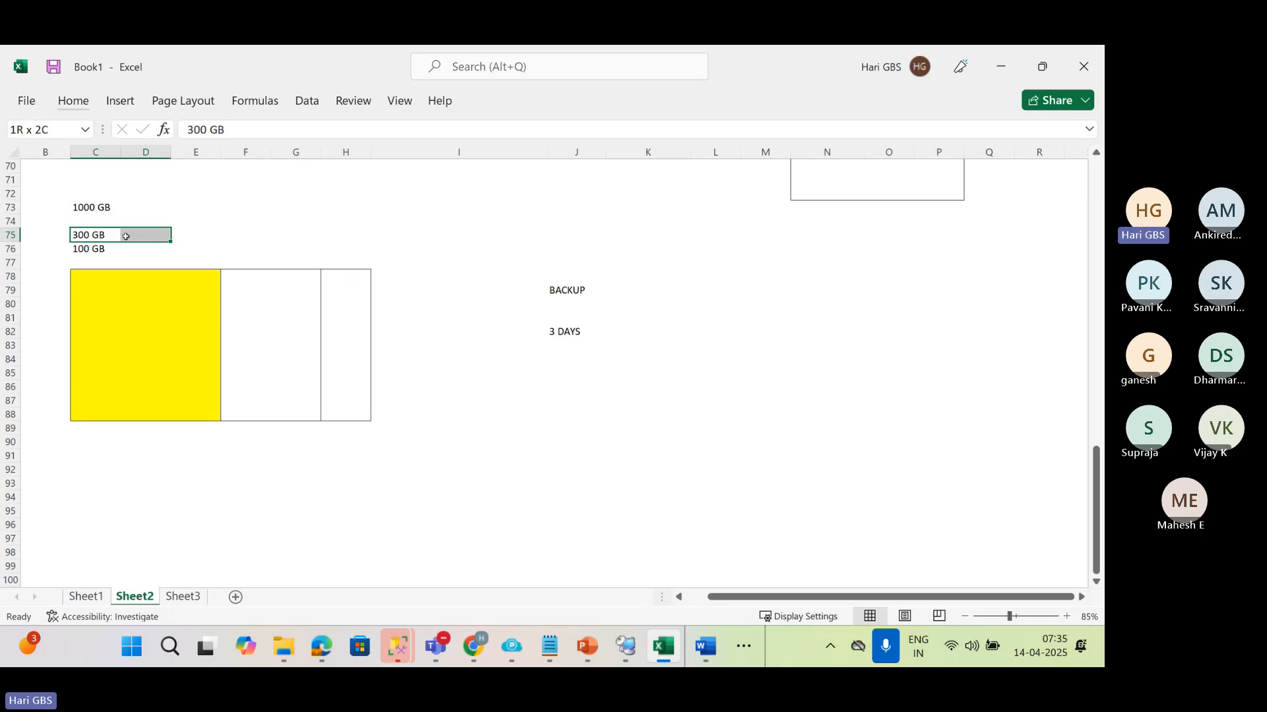
{"action": "left_click_drag", "start_coordinate": [125, 236], "coordinate": [126, 237]}
{"action": "left_click_drag", "start_coordinate": [252, 275], "coordinate": [309, 417]}
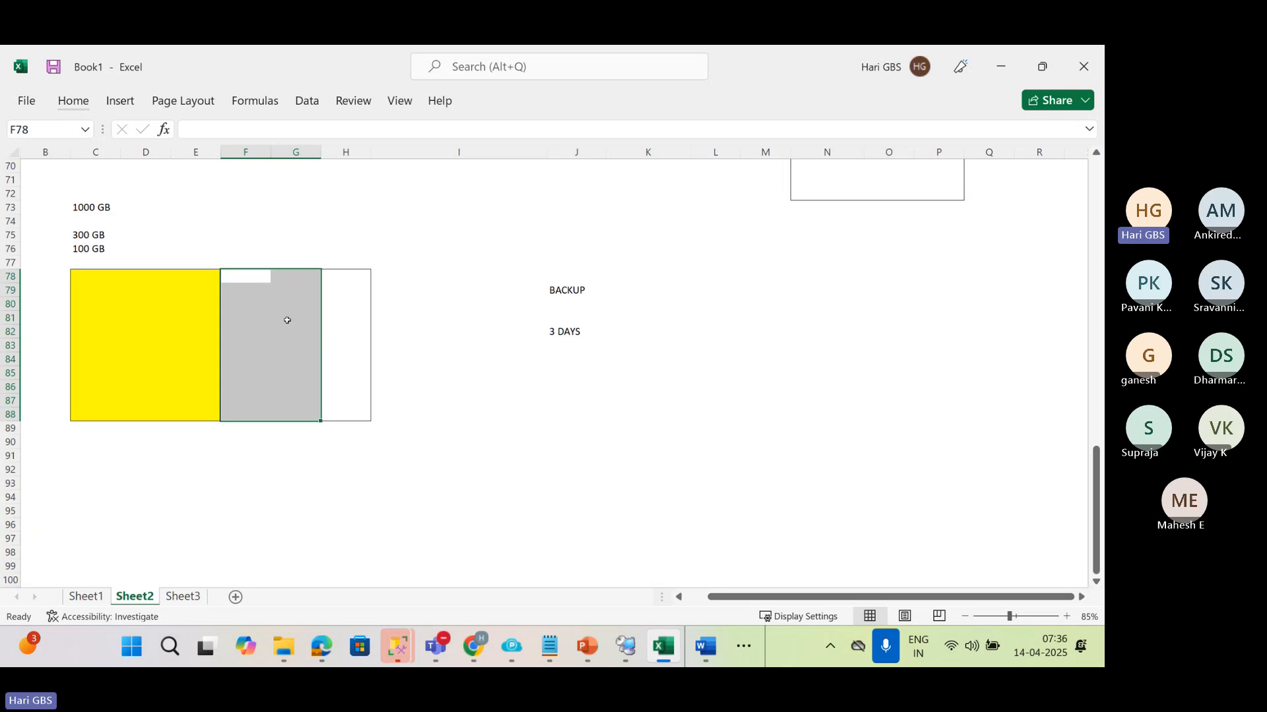
{"action": "left_click_drag", "start_coordinate": [343, 273], "coordinate": [344, 318]}
Enter 300 GB in cell G72 and 100 GB in cell G74 above the disk space box
{"action": "left_click", "coordinate": [298, 193]}
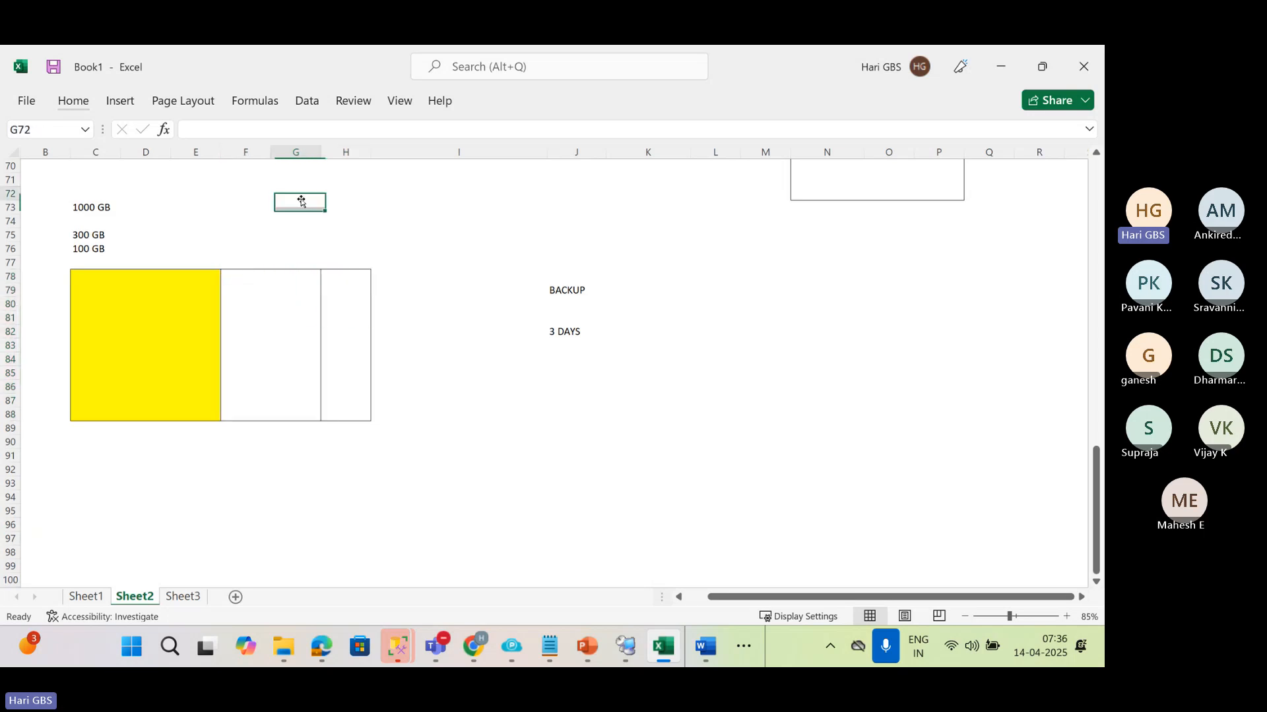
{"action": "type", "text": "300 GB"}
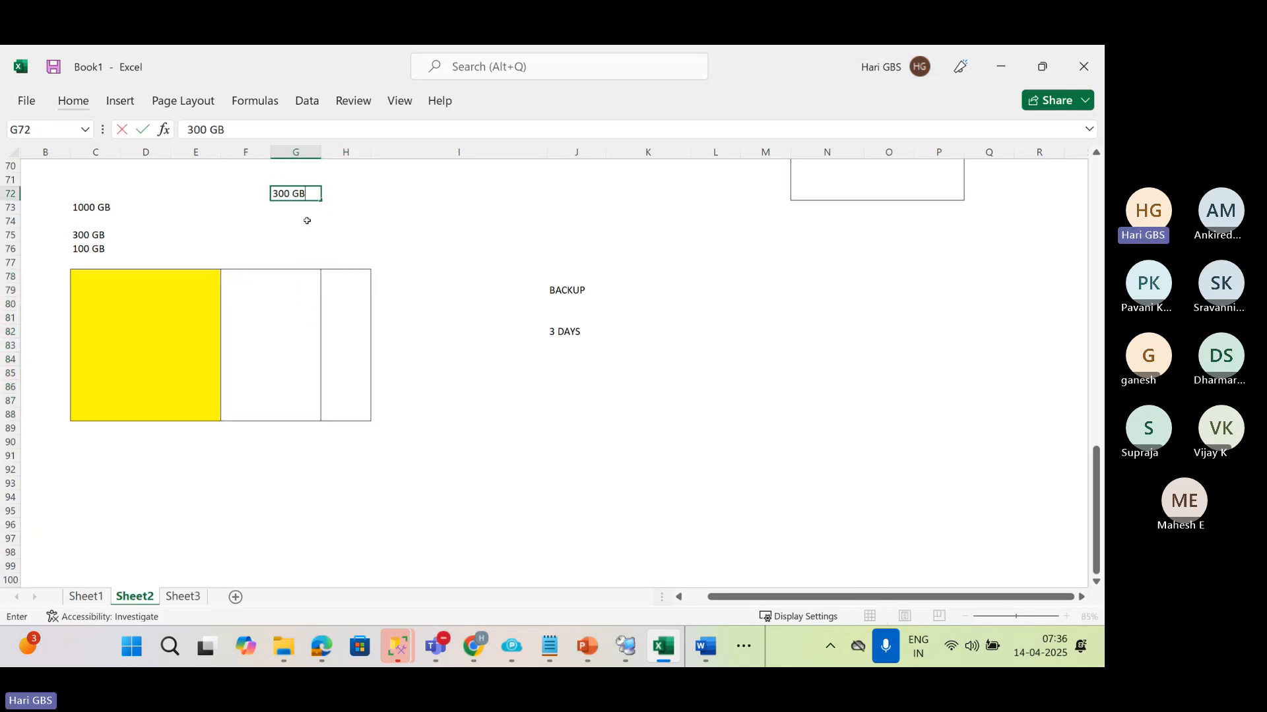
{"action": "key", "text": "Return"}
{"action": "left_click", "coordinate": [307, 220]}
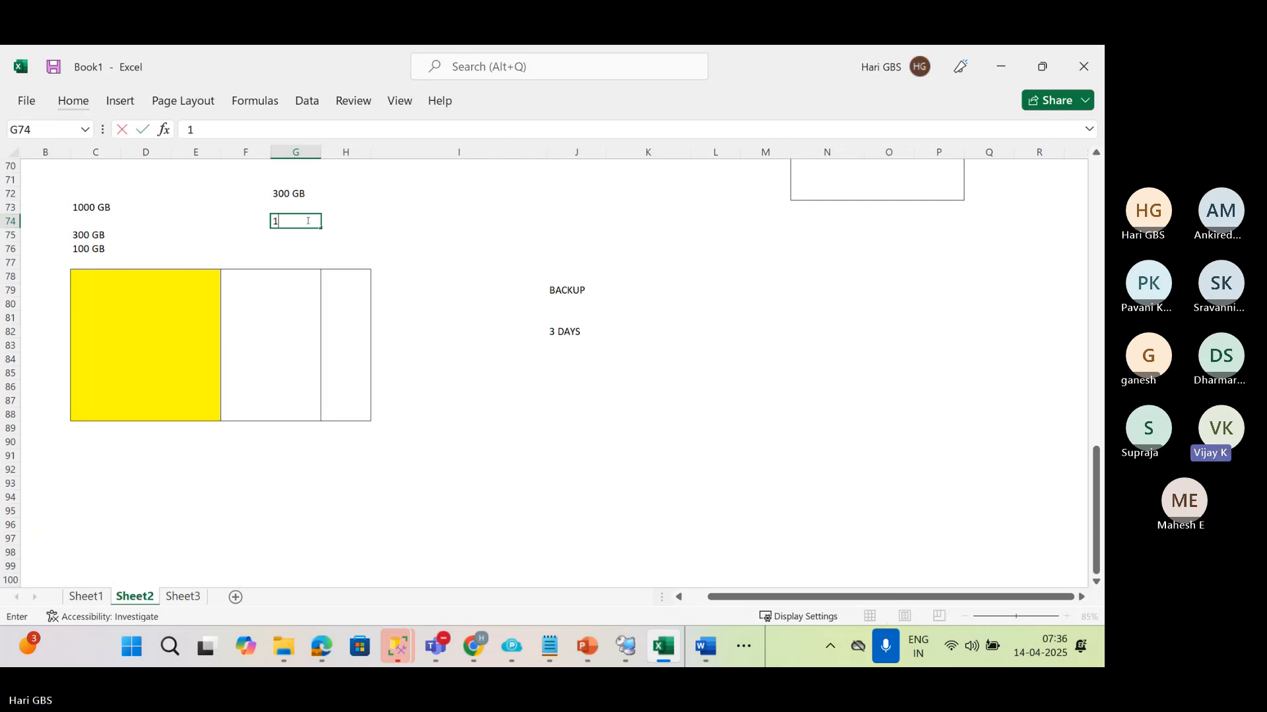
{"action": "type", "text": "100 GB"}
{"action": "key", "text": "Return"}
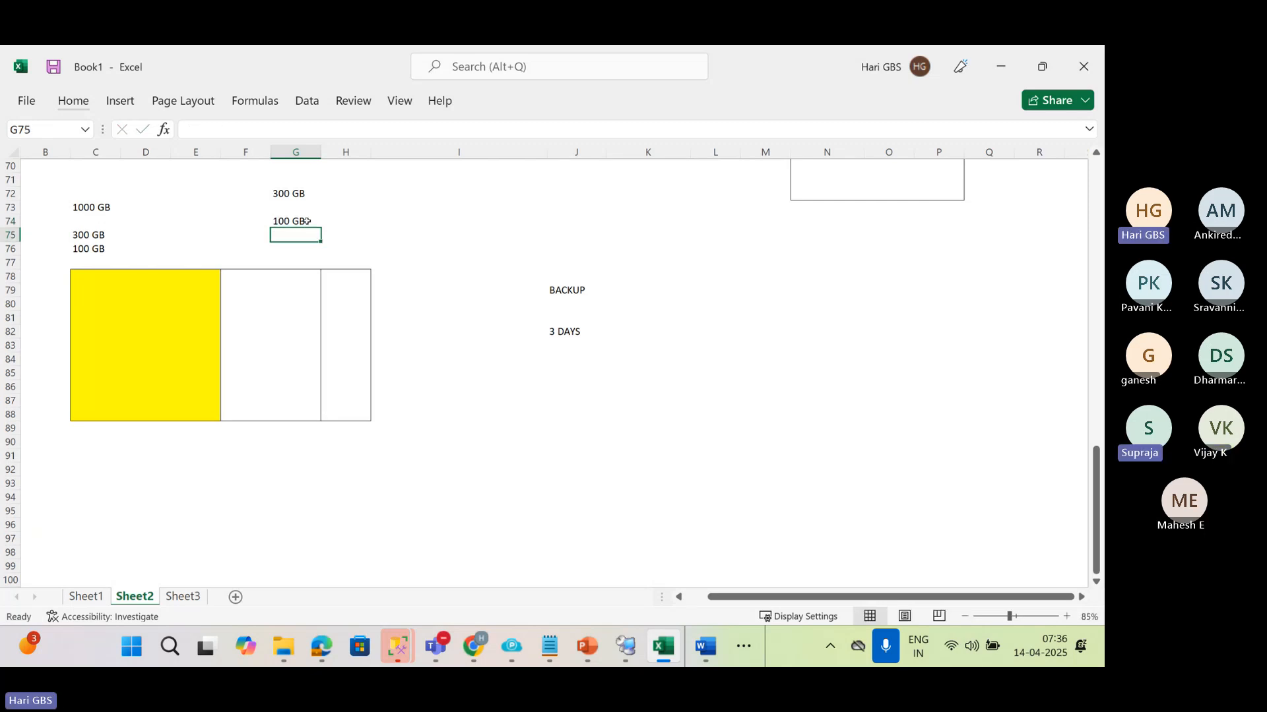
Highlight the free section H78:H88 and the cleared section F78:G88 of the disk space box, then deselect them
{"action": "left_click_drag", "start_coordinate": [337, 274], "coordinate": [336, 410]}
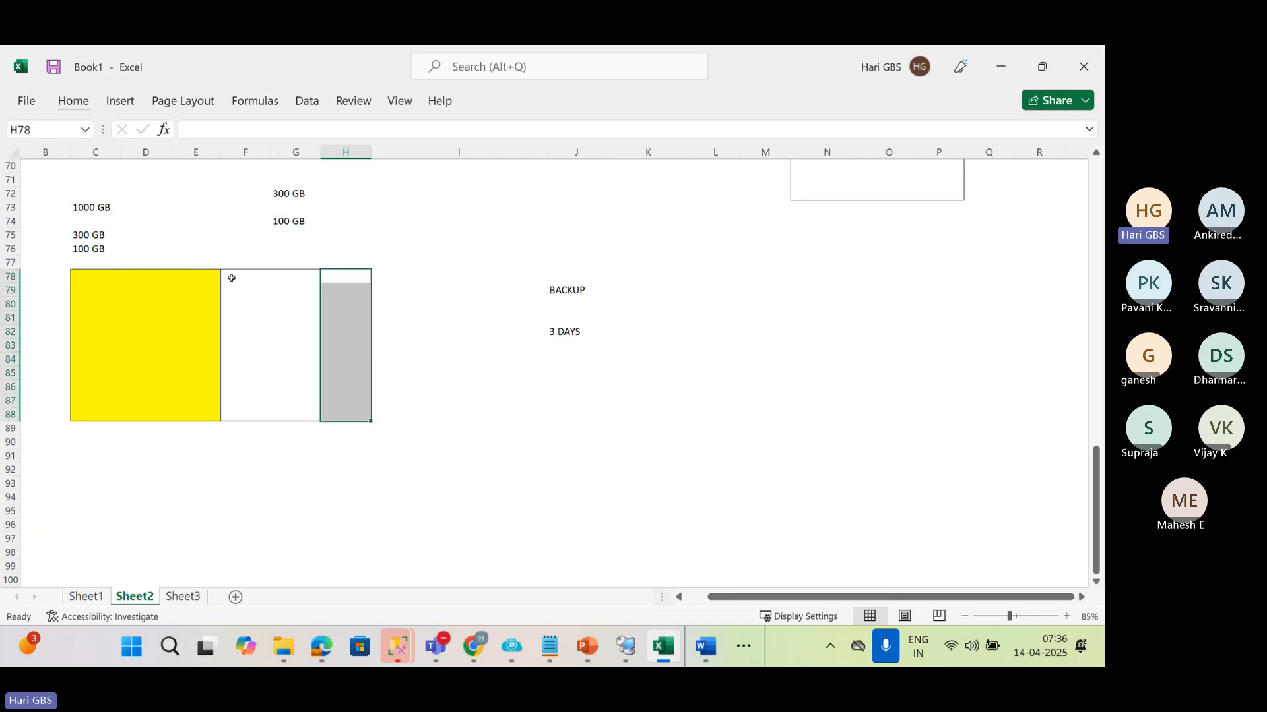
{"action": "left_click_drag", "start_coordinate": [231, 278], "coordinate": [302, 416]}
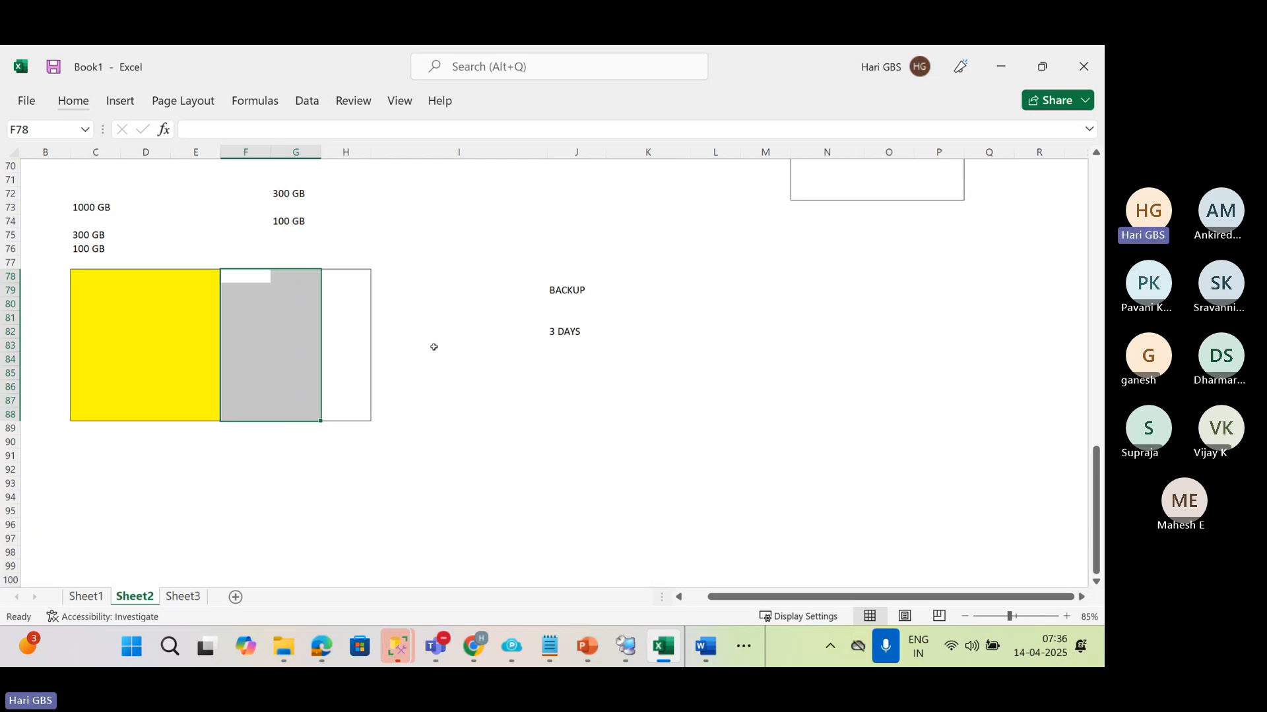
{"action": "left_click", "coordinate": [369, 305]}
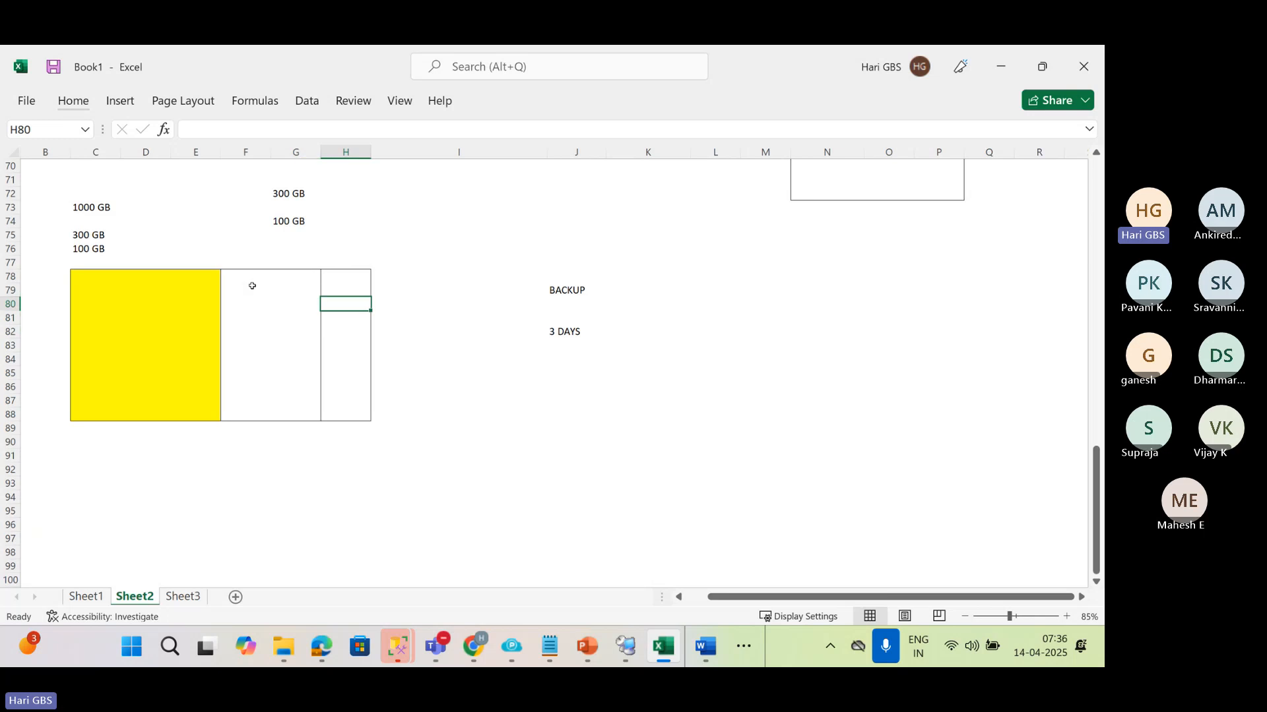
{"action": "left_click_drag", "start_coordinate": [237, 276], "coordinate": [310, 417]}
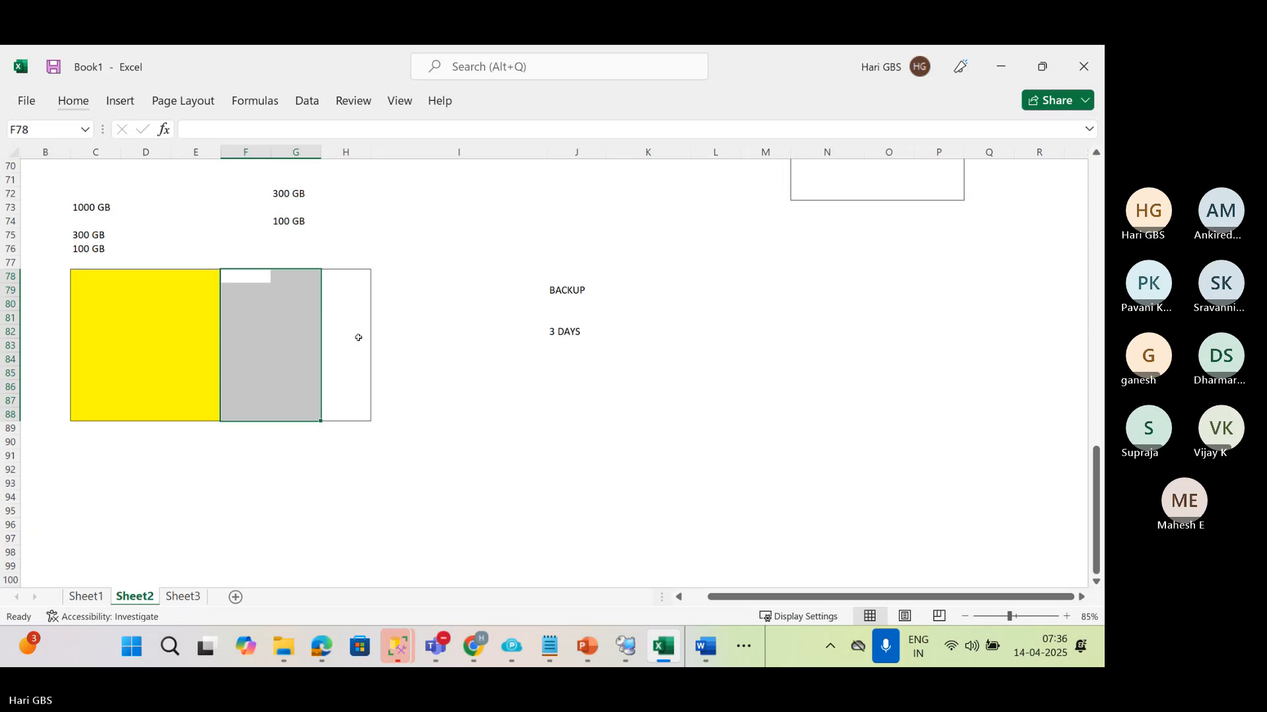
{"action": "left_click", "coordinate": [431, 389]}
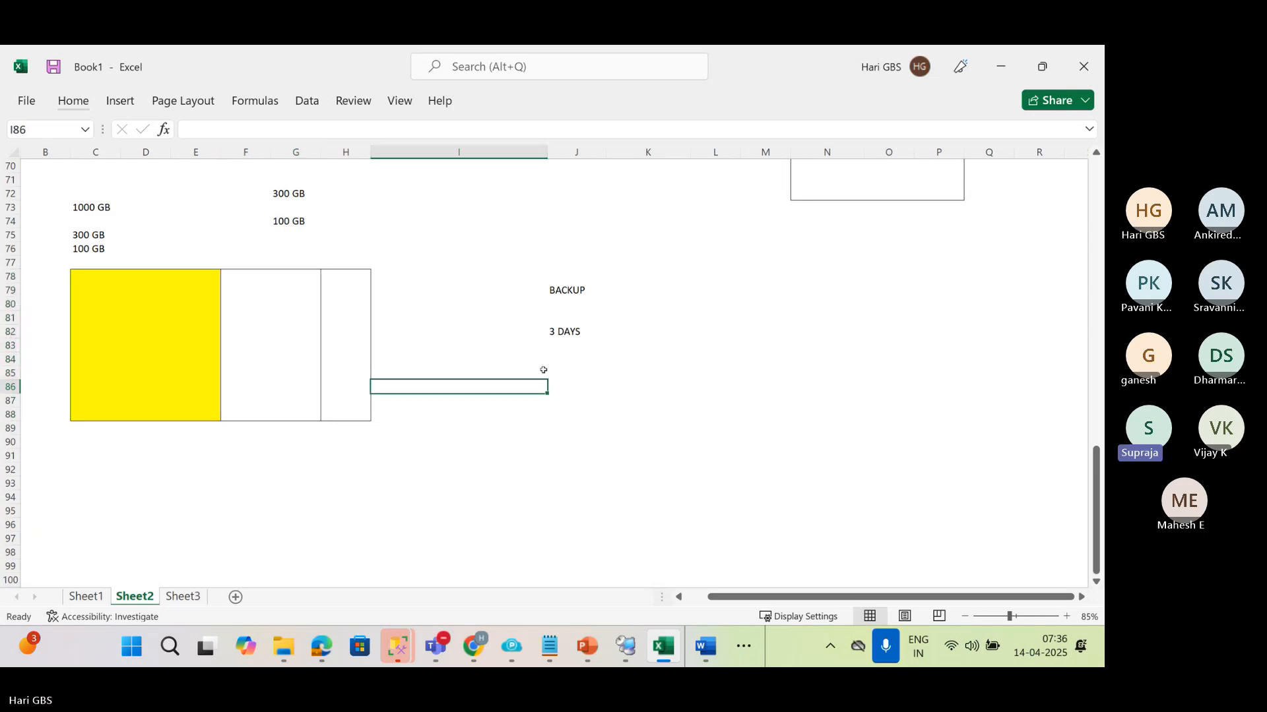
Switch to SQL Server Management Studio on VM1SQL, view the LSBackup_SALES_DB job history and expand the 4/14/2025 2:05:00 AM run
{"action": "left_click", "coordinate": [625, 645]}
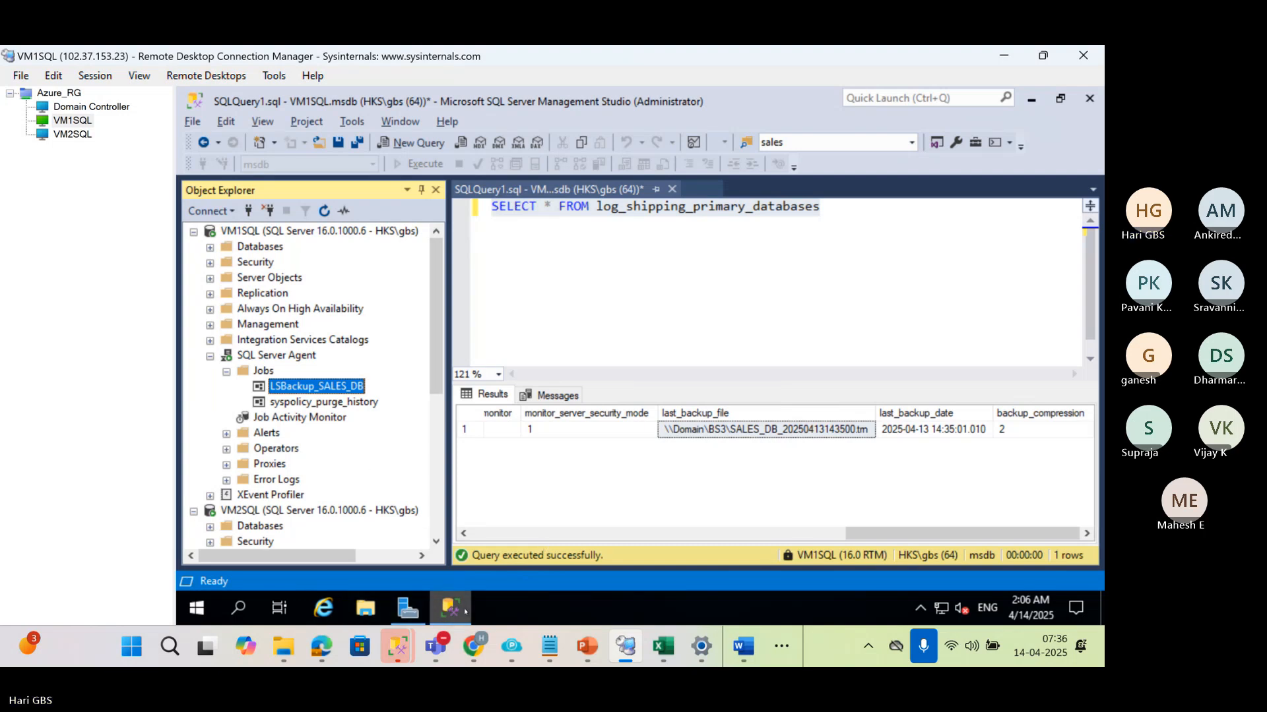
{"action": "mouse_move", "coordinate": [450, 608]}
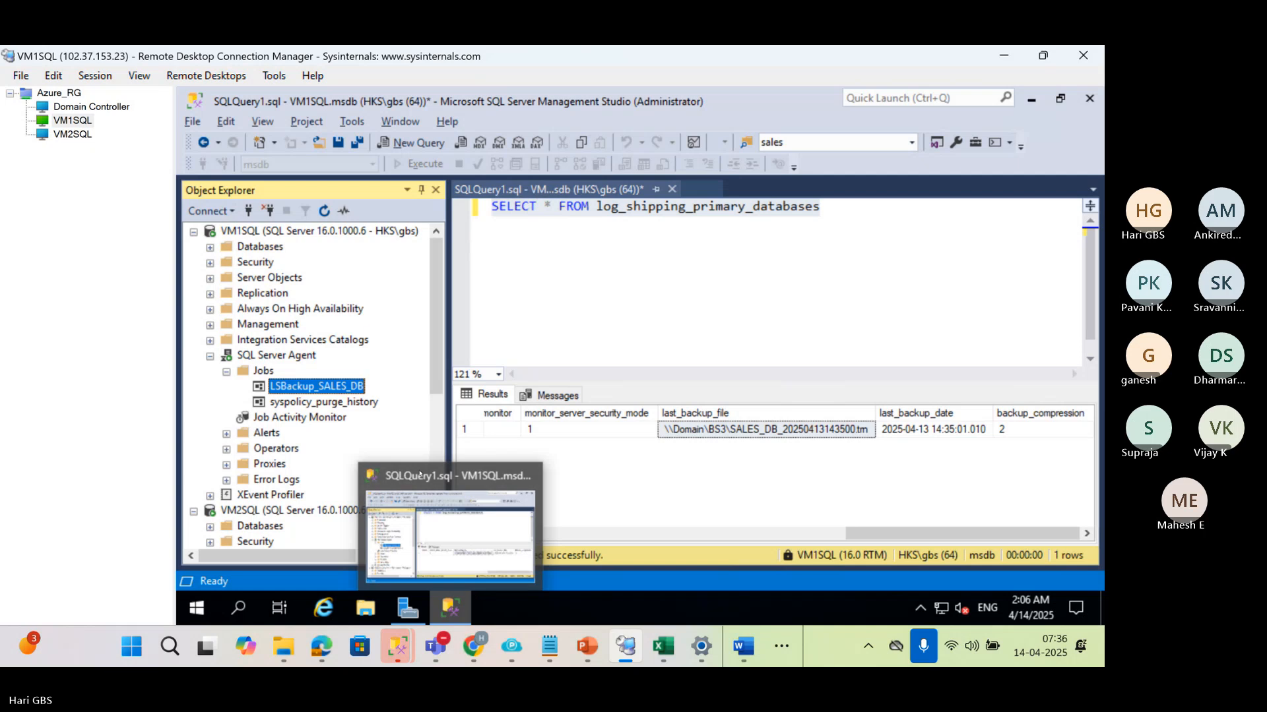
{"action": "right_click", "coordinate": [340, 387]}
{"action": "left_click", "coordinate": [388, 407]}
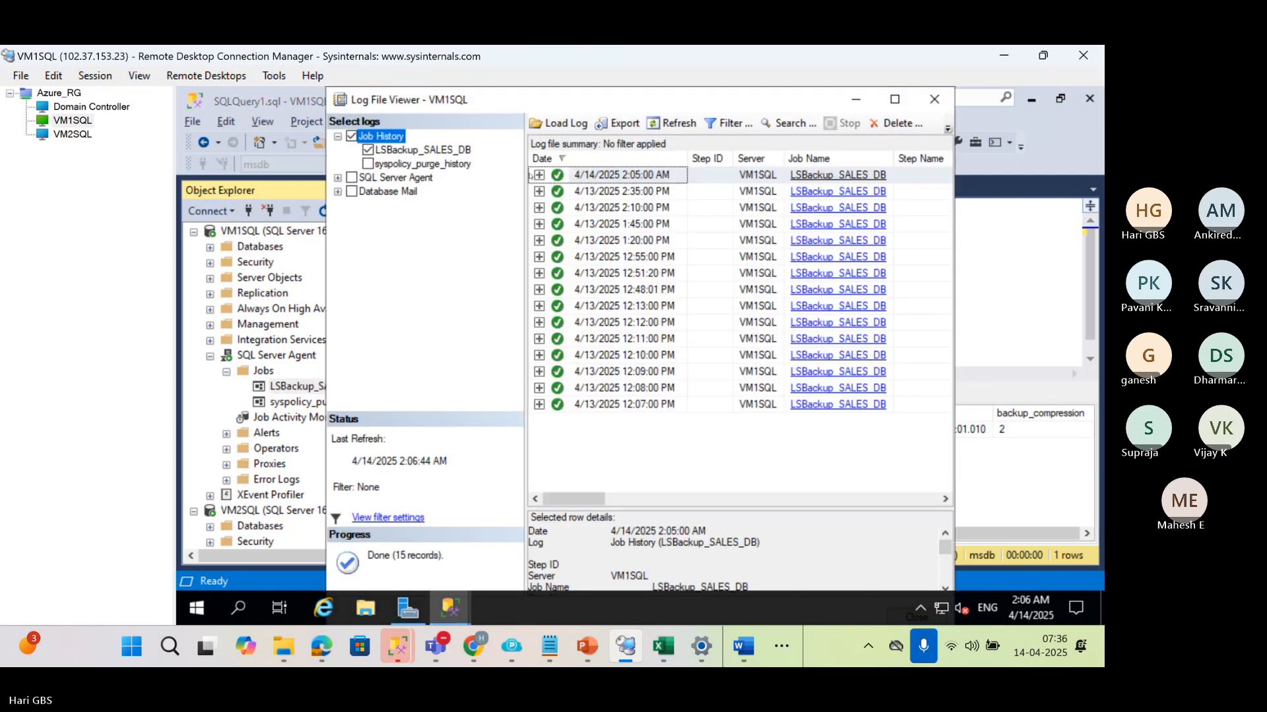
{"action": "left_click", "coordinate": [539, 175]}
{"action": "left_click", "coordinate": [630, 273]}
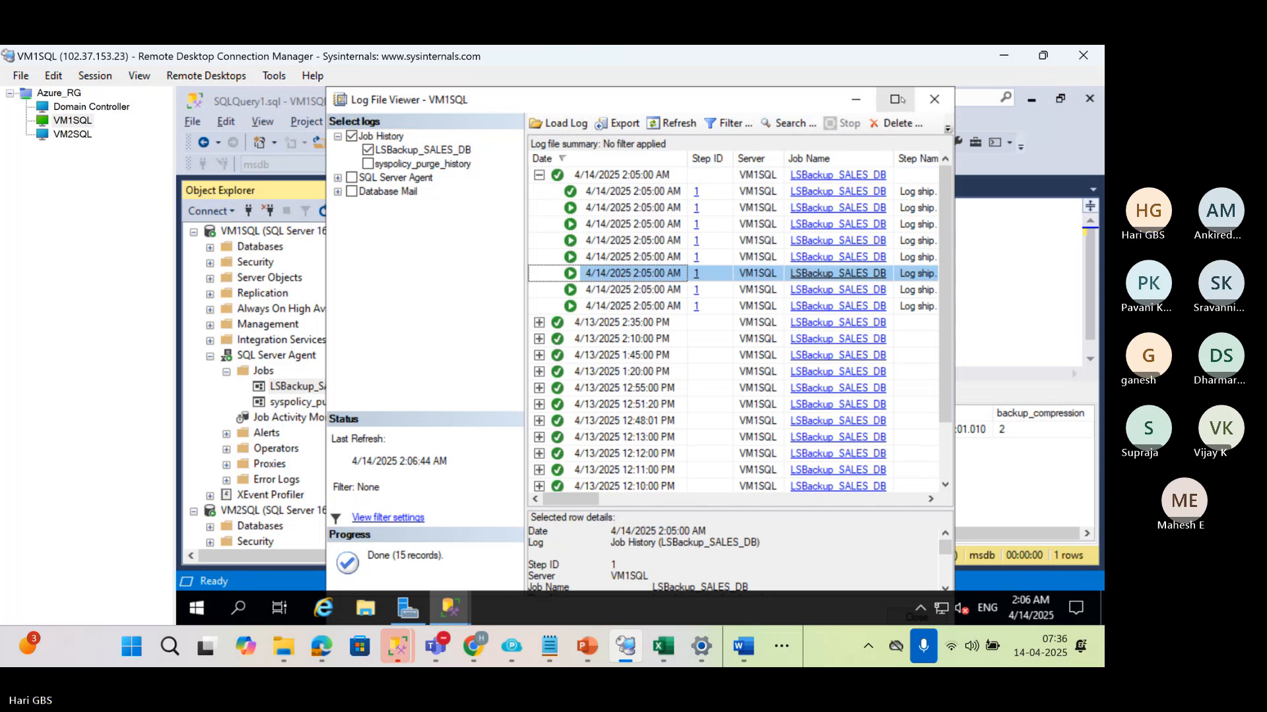
Maximize the job history window and enlarge its selected row details area to show the full message
{"action": "left_click", "coordinate": [897, 99]}
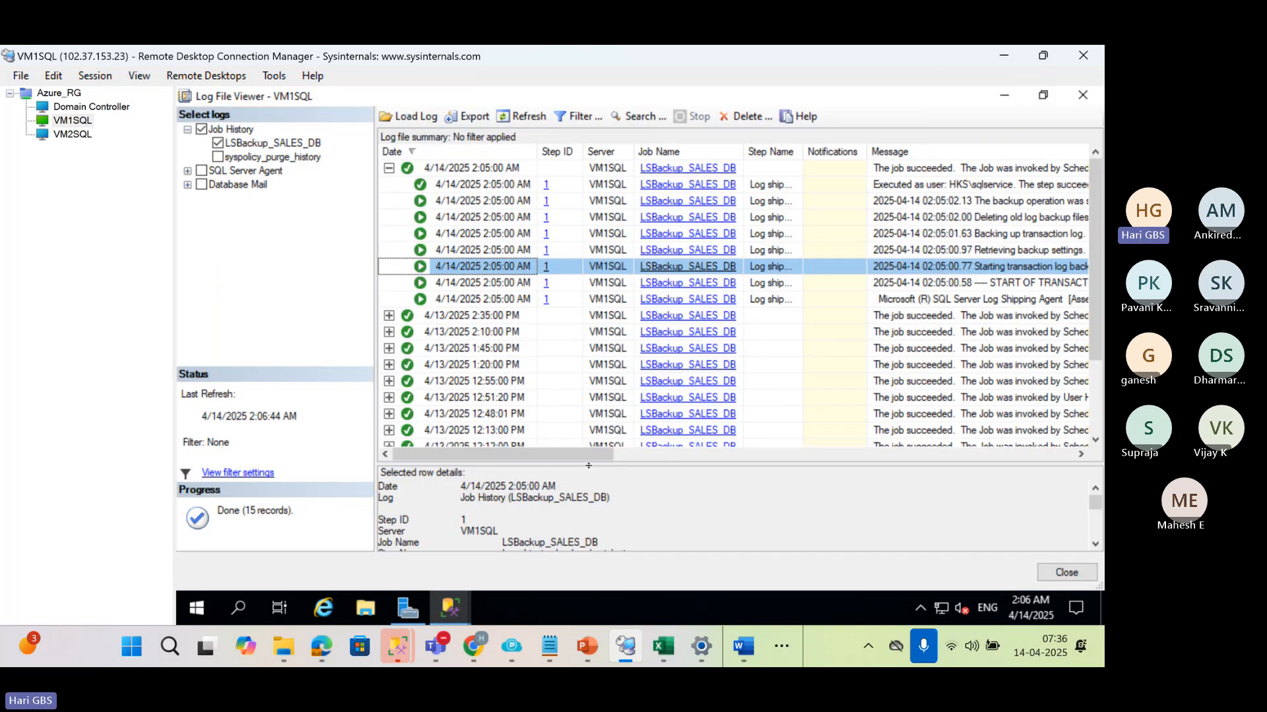
{"action": "left_click_drag", "start_coordinate": [588, 465], "coordinate": [570, 343]}
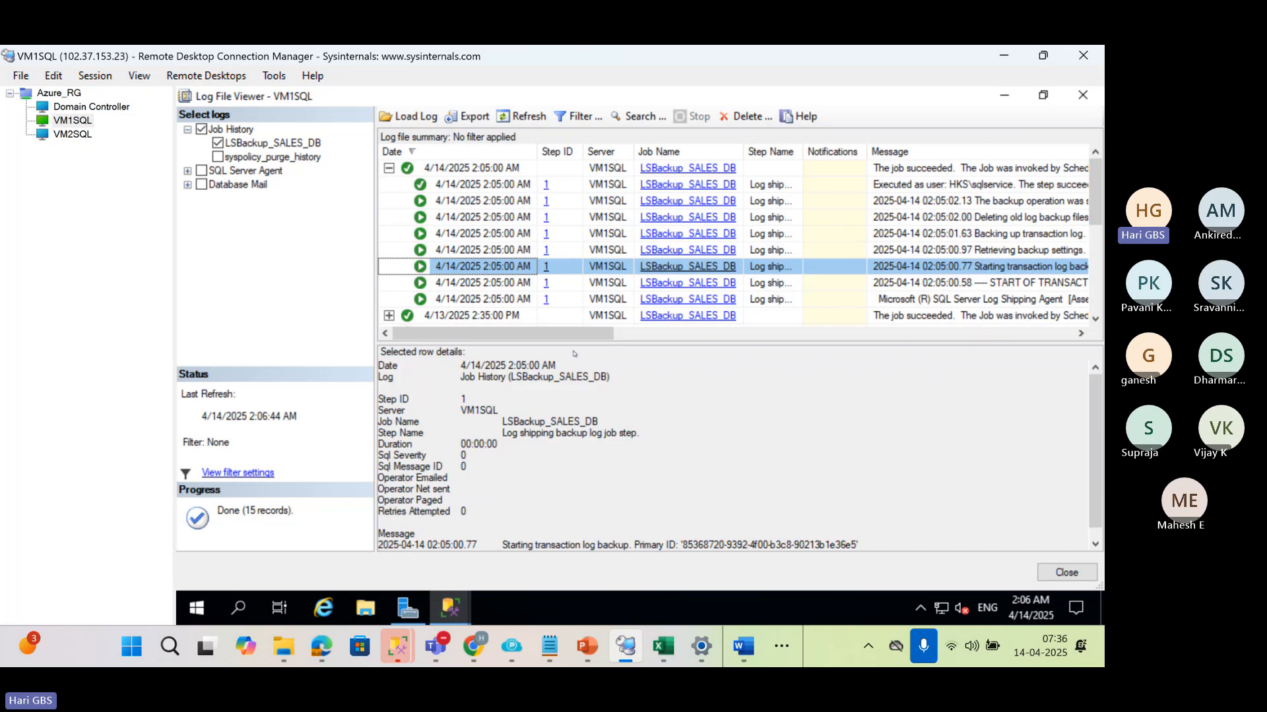
{"action": "scroll", "coordinate": [606, 448], "scroll_direction": "down", "scroll_amount": 1}
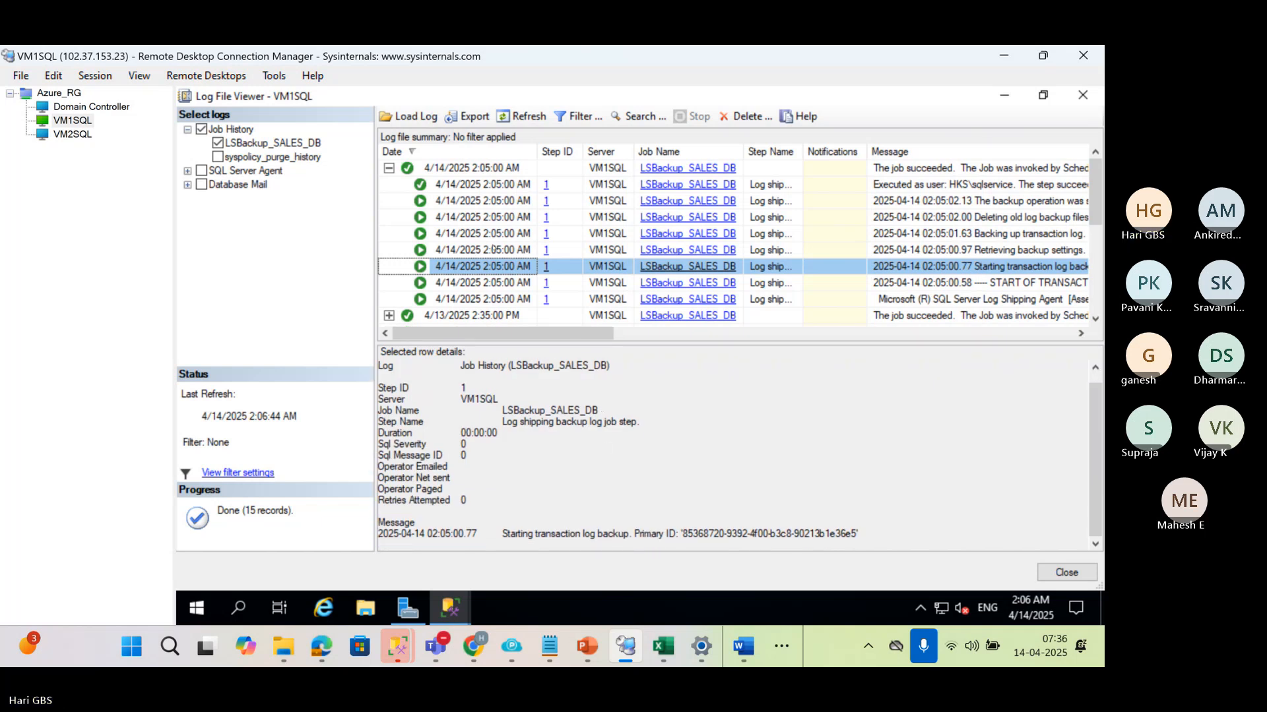
Read the messages of the run's Retrieving backup settings and Backing up transaction log entries
{"action": "left_click", "coordinate": [493, 250]}
{"action": "scroll", "coordinate": [569, 444], "scroll_direction": "down", "scroll_amount": 1}
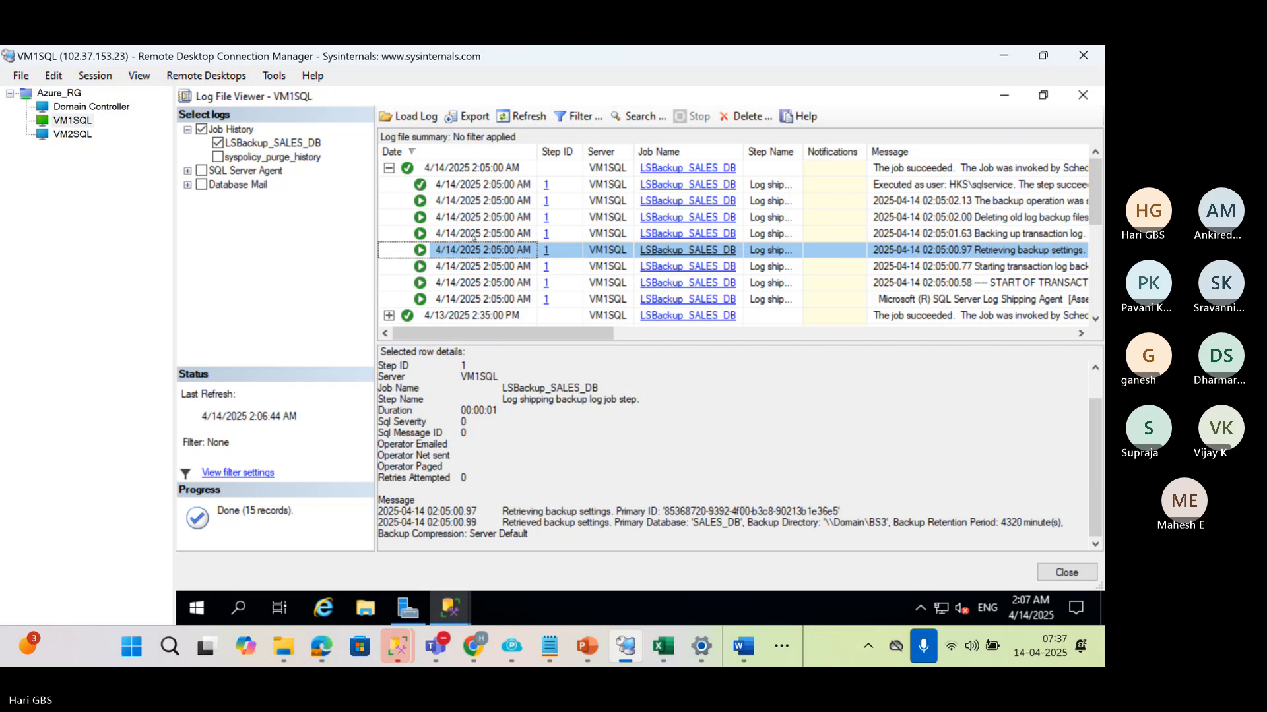
{"action": "left_click", "coordinate": [474, 235]}
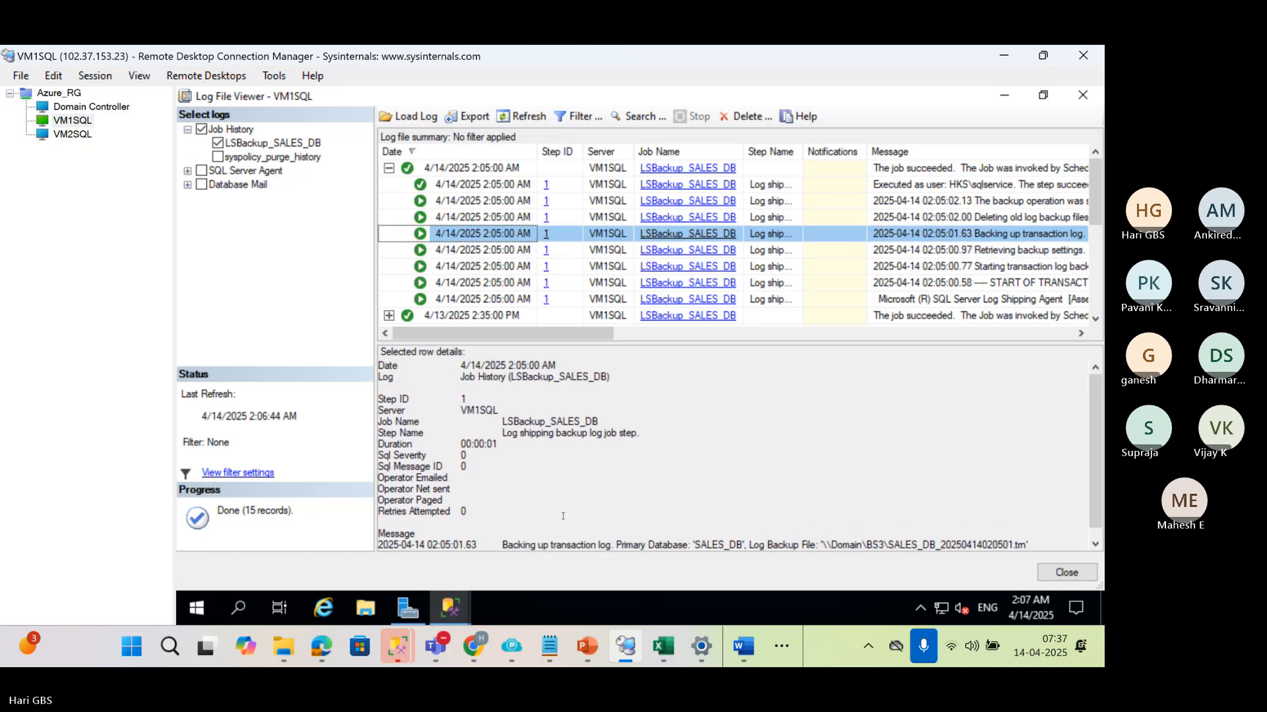
{"action": "scroll", "coordinate": [562, 516], "scroll_direction": "down", "scroll_amount": 1}
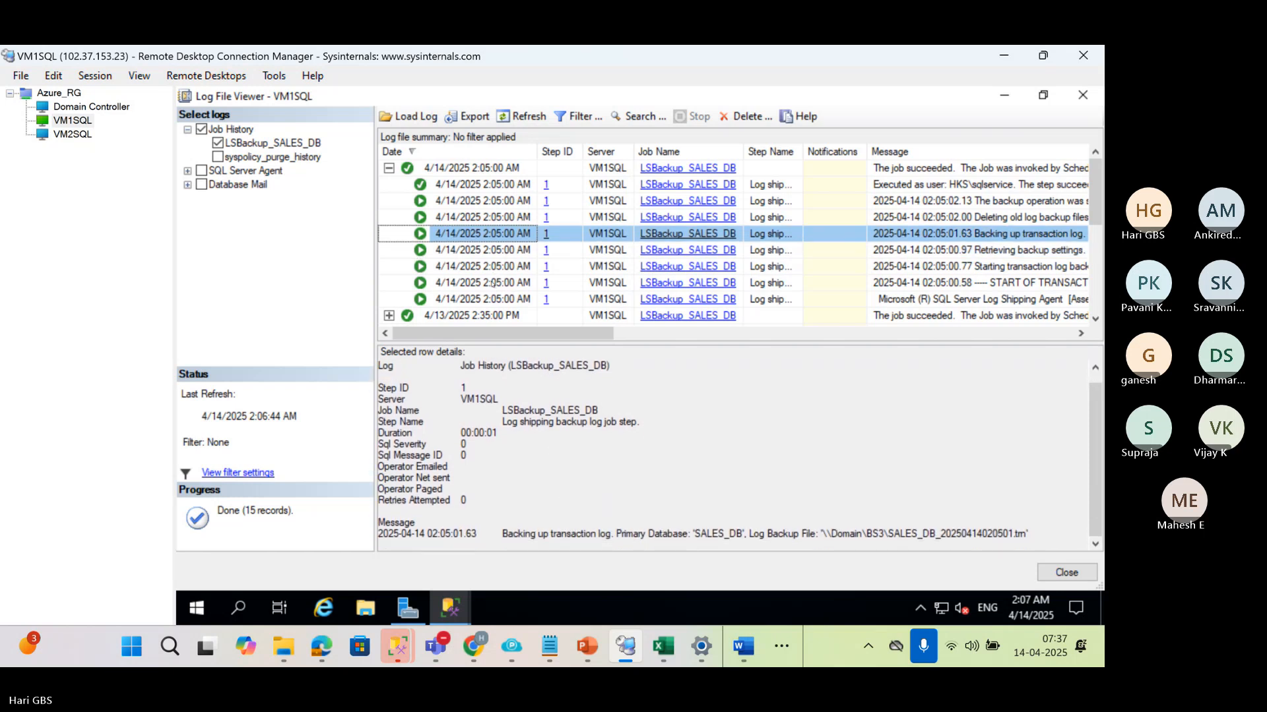
Review the run's entries in order from the start of the transaction log backup to Retrieving backup settings
{"action": "left_click", "coordinate": [492, 283]}
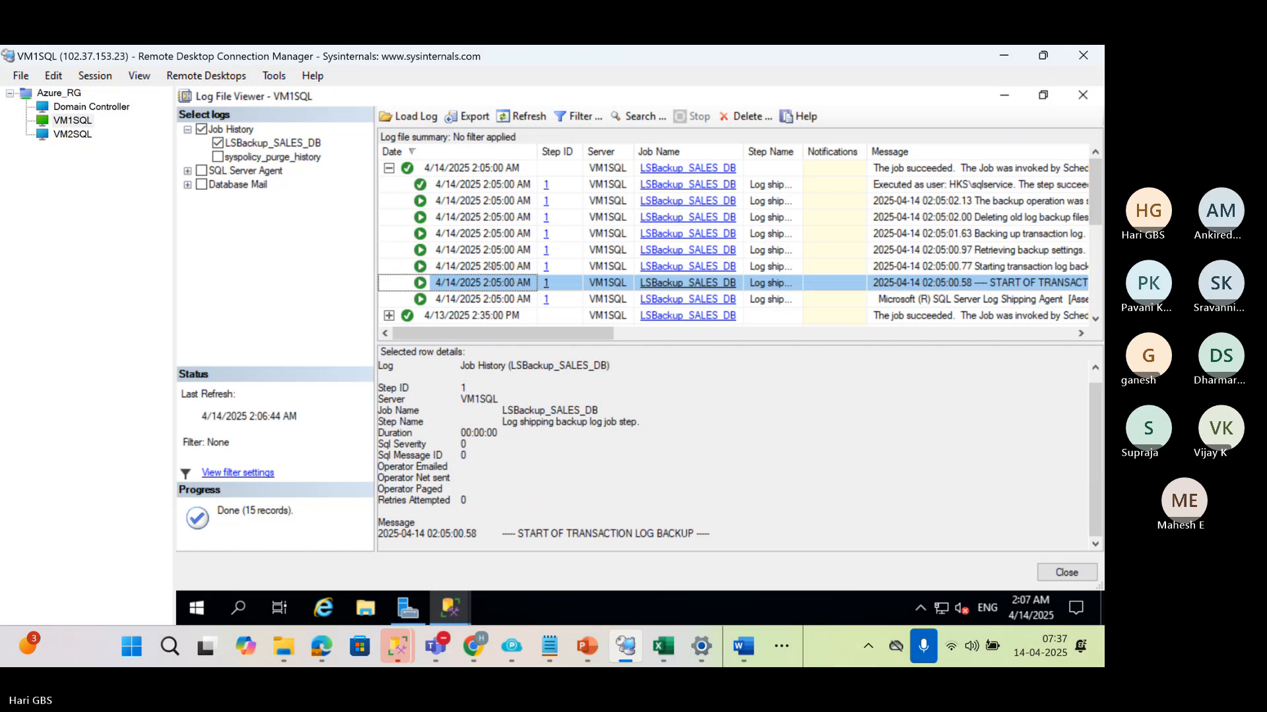
{"action": "left_click", "coordinate": [489, 266]}
{"action": "scroll", "coordinate": [560, 440], "scroll_direction": "down", "scroll_amount": 1}
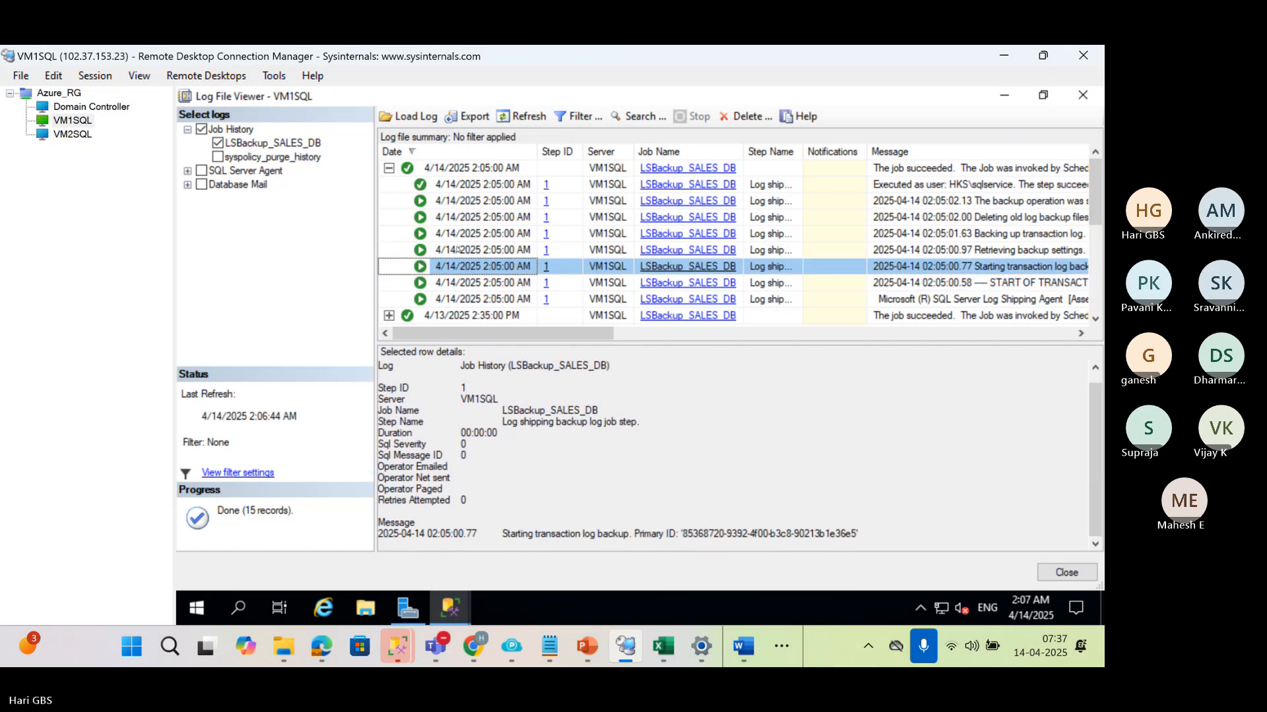
{"action": "left_click", "coordinate": [457, 249]}
{"action": "scroll", "coordinate": [609, 451], "scroll_direction": "down", "scroll_amount": 2}
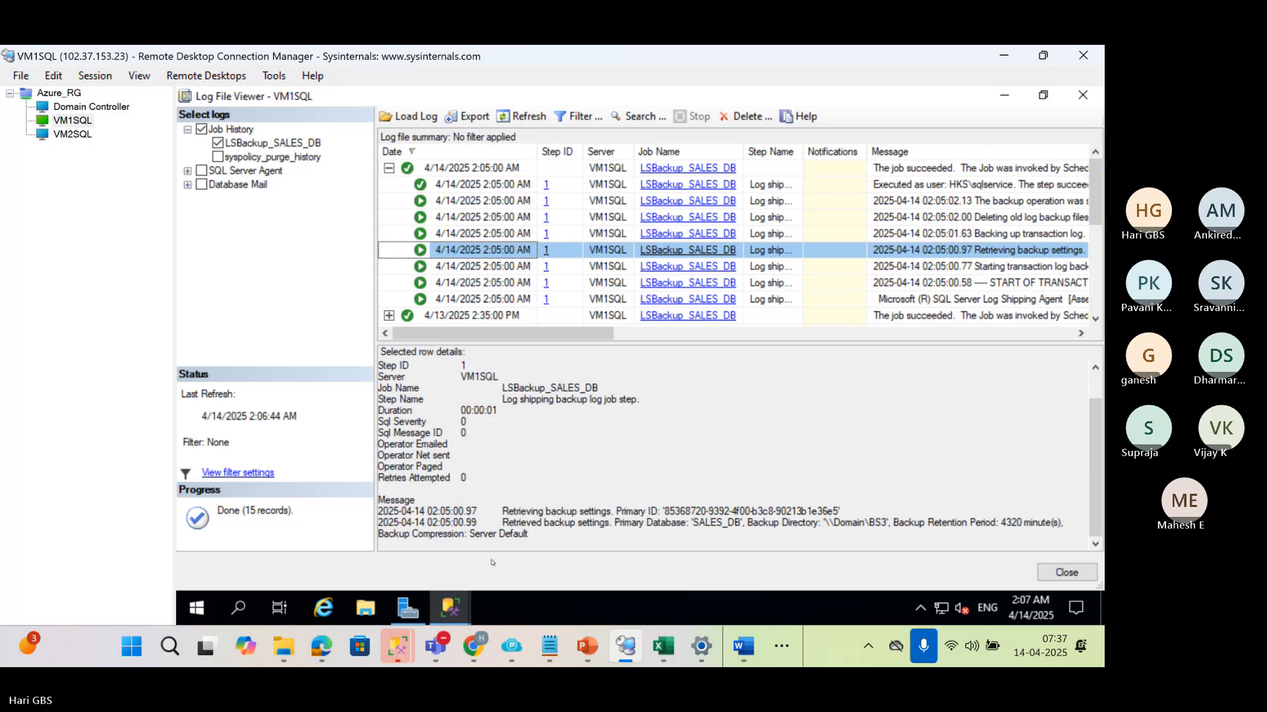
{"action": "left_click_drag", "start_coordinate": [468, 534], "coordinate": [370, 529]}
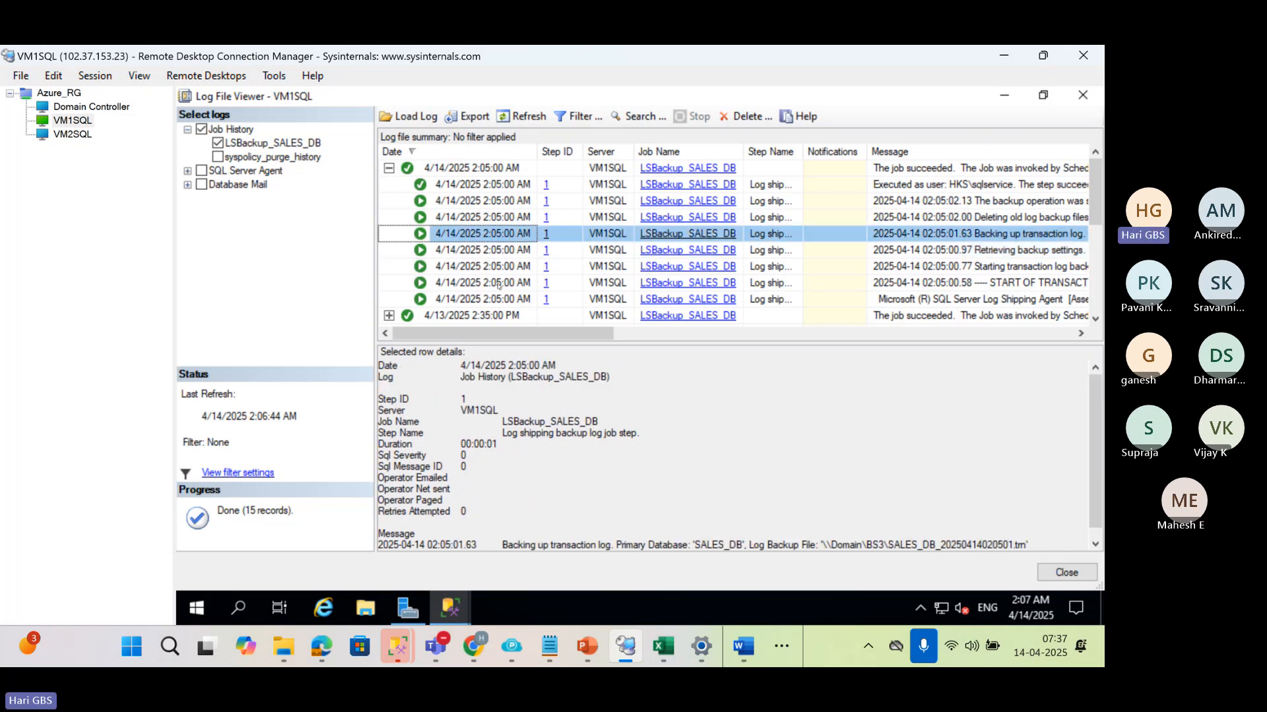
Compare the transaction log backup entry with the backup settings entry and highlight the latter's retrieved settings and retention period text
{"action": "left_click", "coordinate": [462, 233]}
{"action": "scroll", "coordinate": [739, 455], "scroll_direction": "down", "scroll_amount": 1}
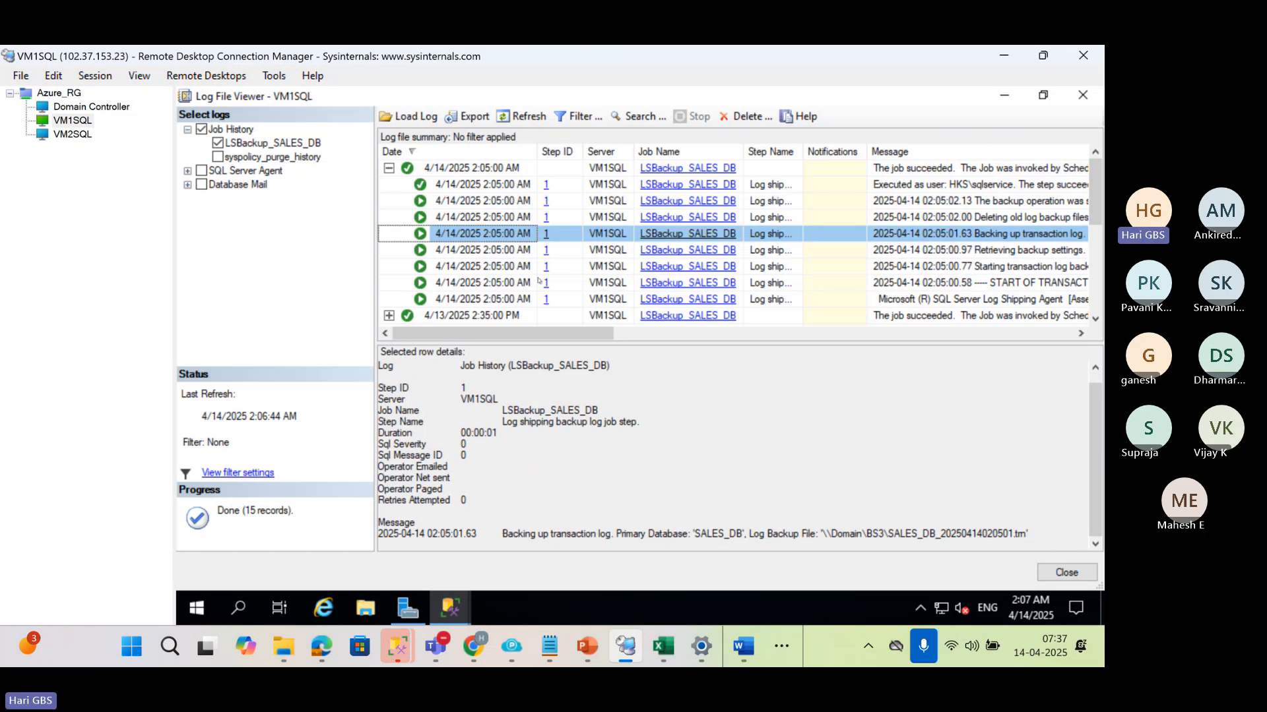
{"action": "left_click", "coordinate": [493, 251]}
{"action": "scroll", "coordinate": [734, 510], "scroll_direction": "down", "scroll_amount": 1}
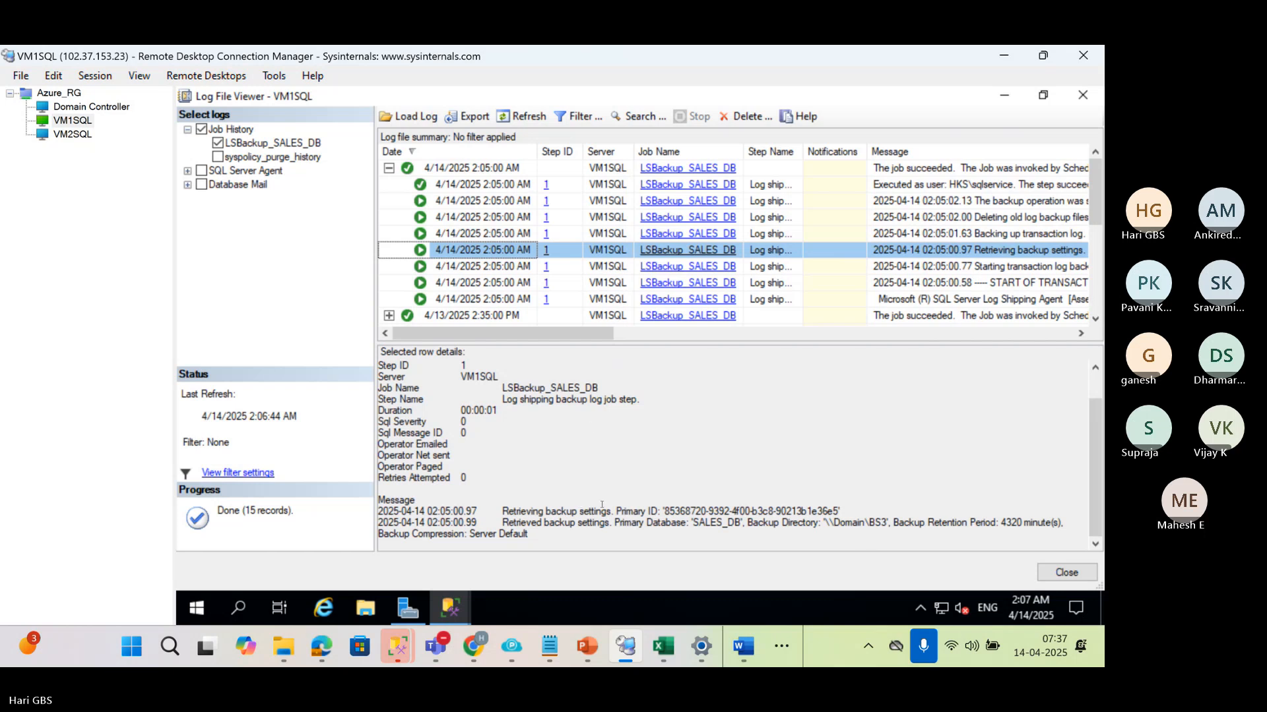
{"action": "left_click_drag", "start_coordinate": [502, 522], "coordinate": [614, 523]}
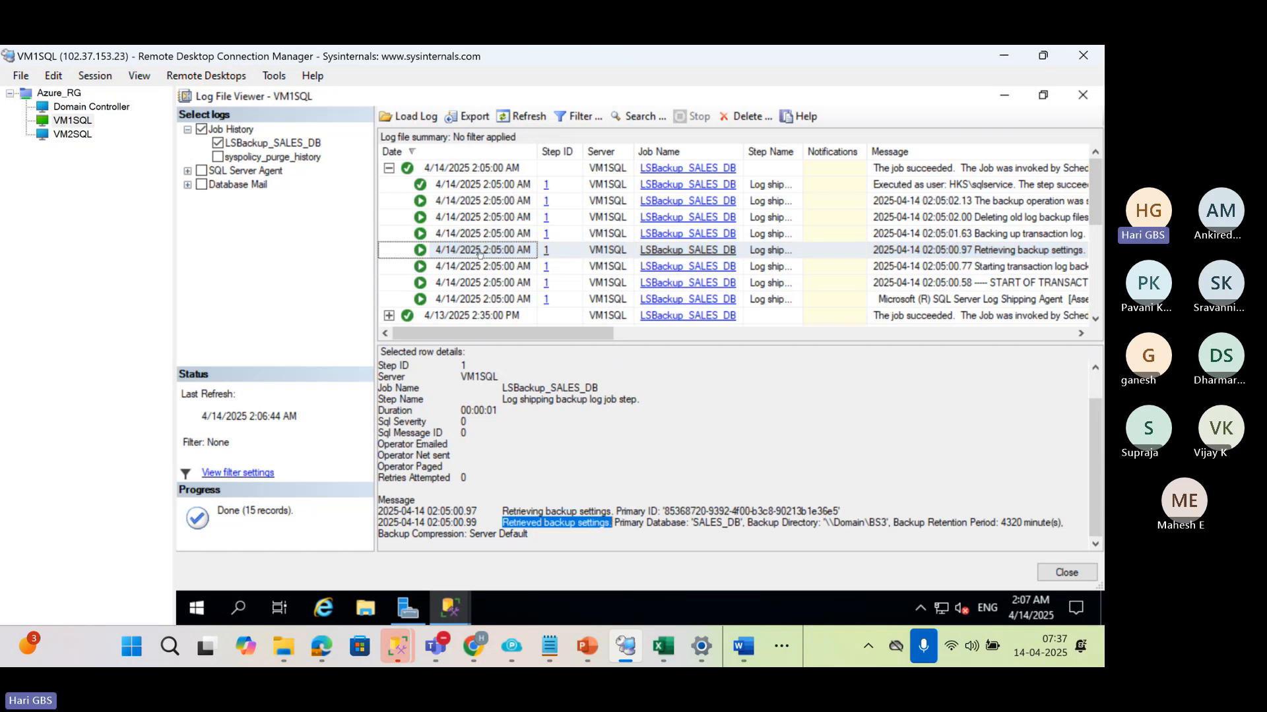
{"action": "left_click_drag", "start_coordinate": [904, 523], "coordinate": [529, 534]}
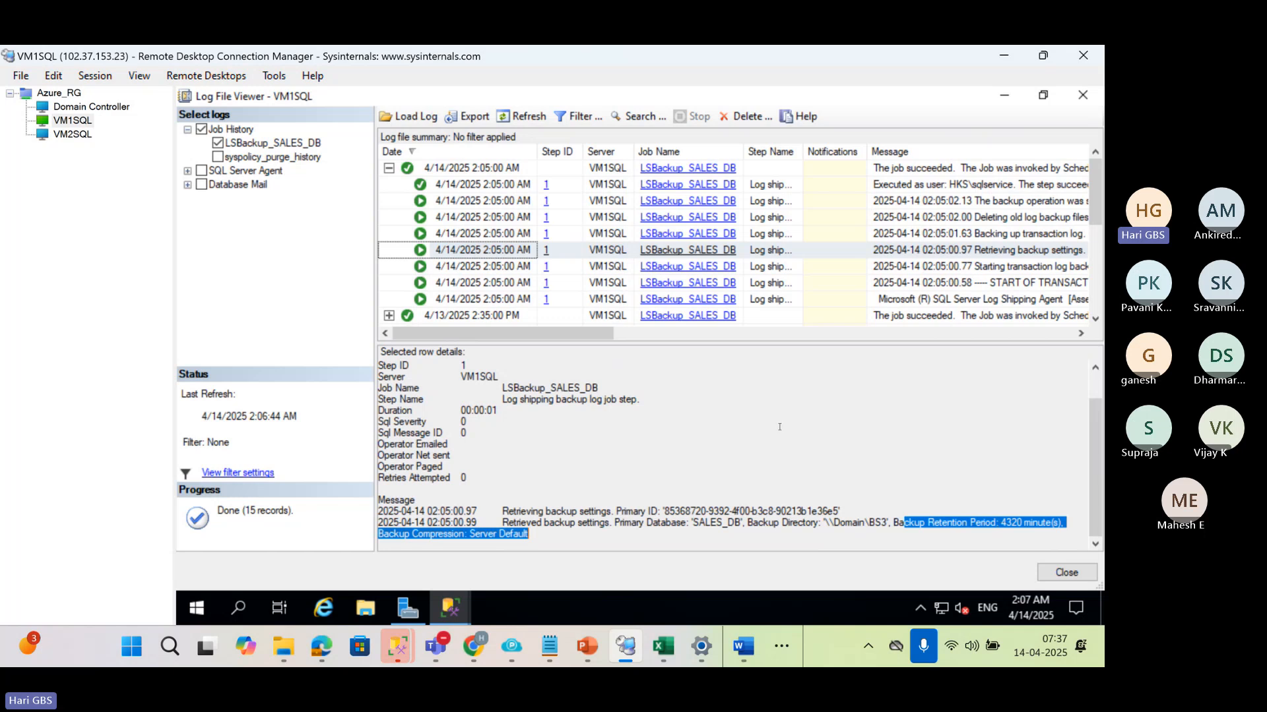
Highlight the "Backing up transaction log" and "Deleting old log backup files" messages in their respective entries
{"action": "left_click", "coordinate": [484, 236]}
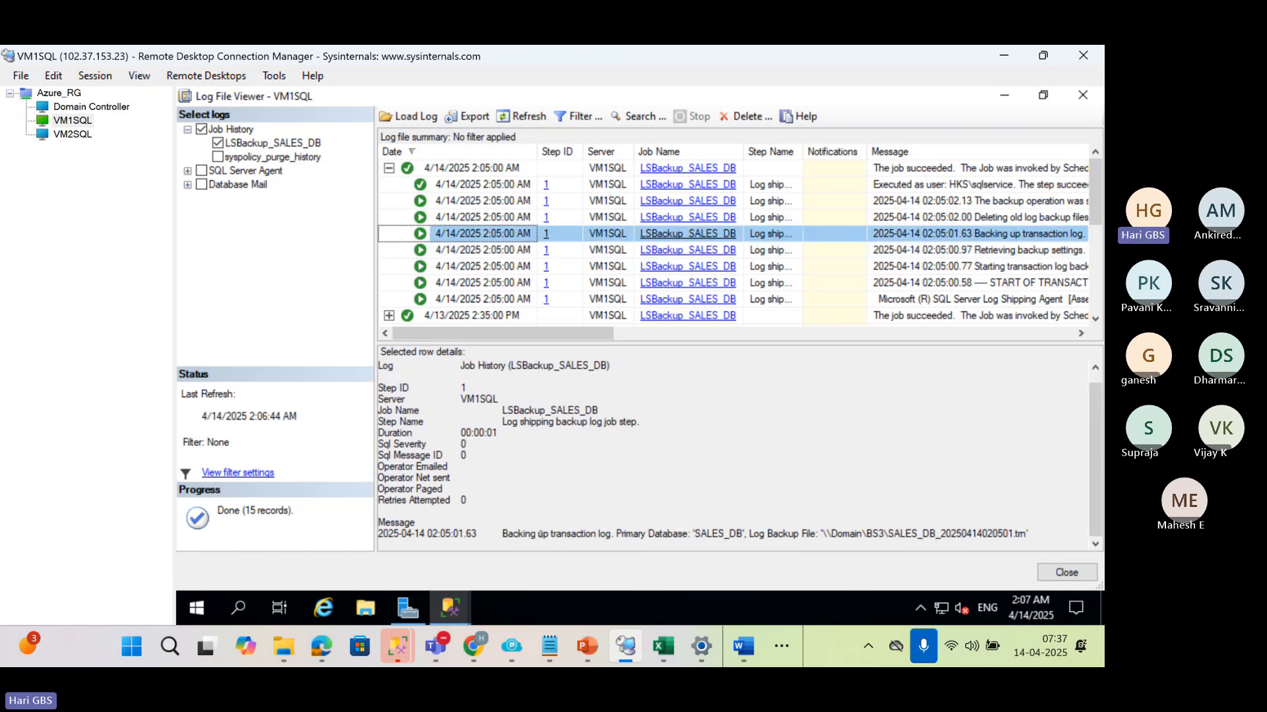
{"action": "left_click_drag", "start_coordinate": [503, 534], "coordinate": [612, 535]}
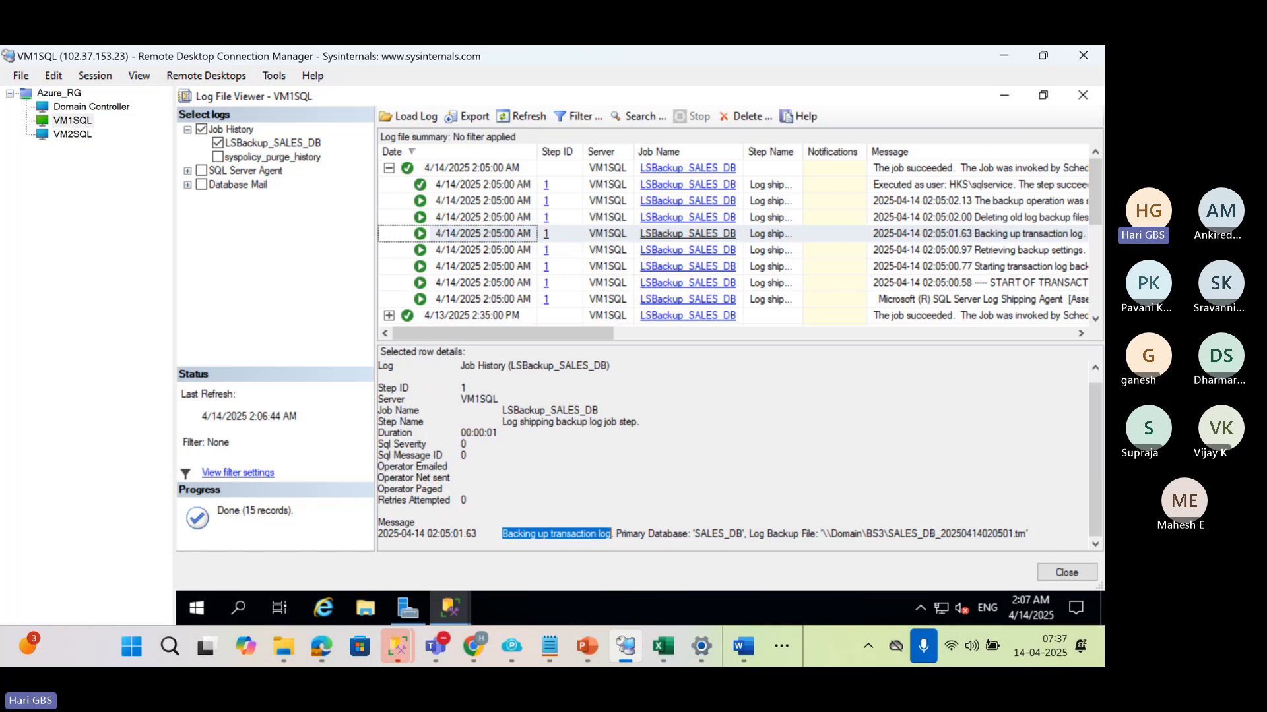
{"action": "left_click", "coordinate": [465, 217]}
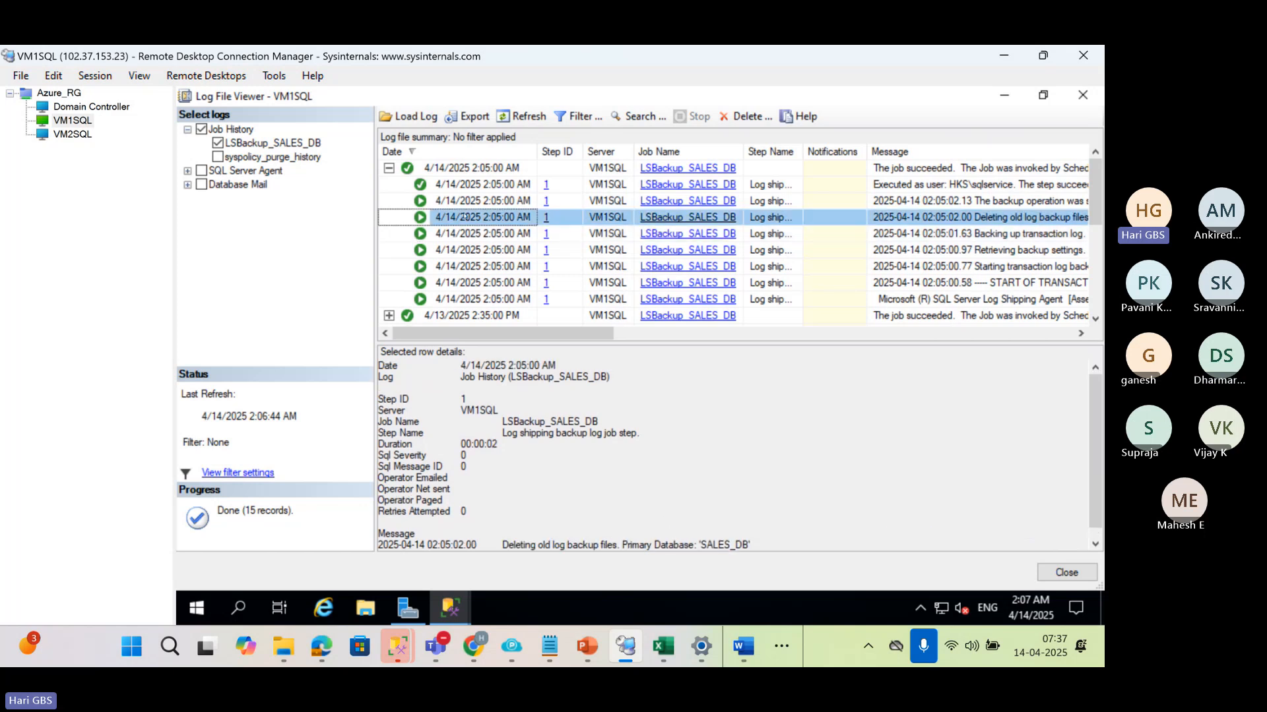
{"action": "scroll", "coordinate": [531, 540], "scroll_direction": "down", "scroll_amount": 1}
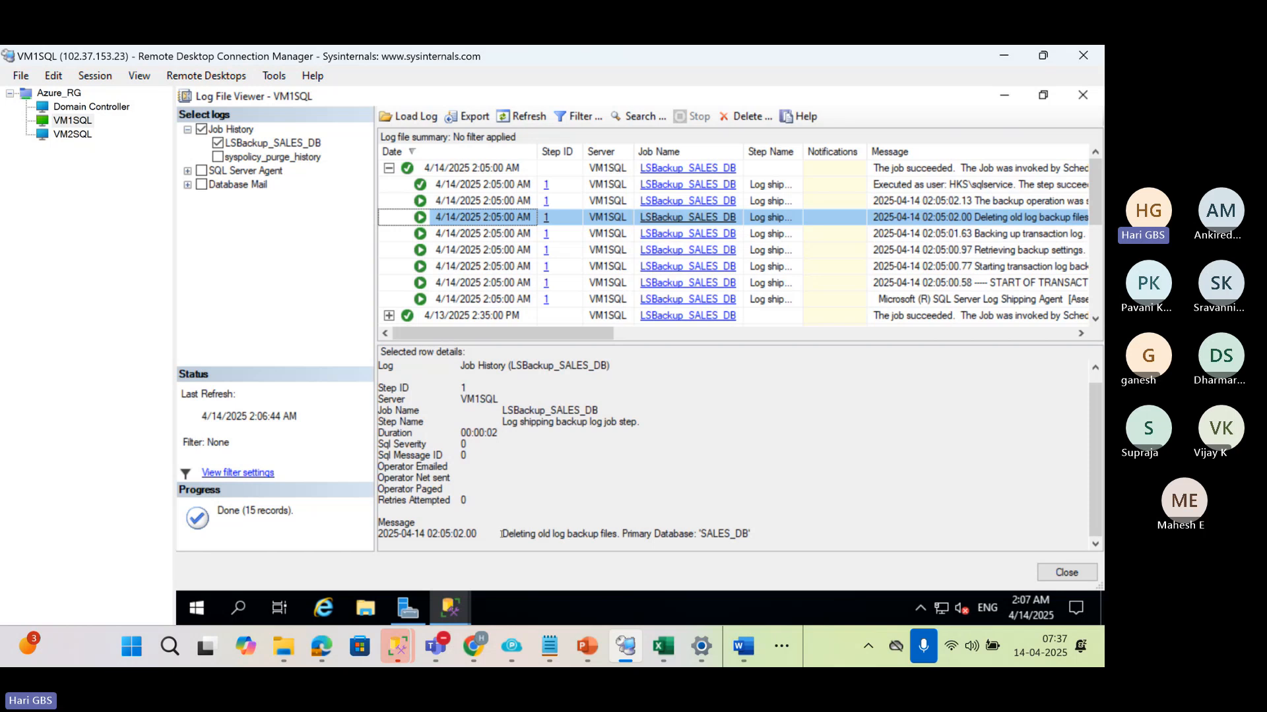
{"action": "left_click_drag", "start_coordinate": [501, 534], "coordinate": [618, 534]}
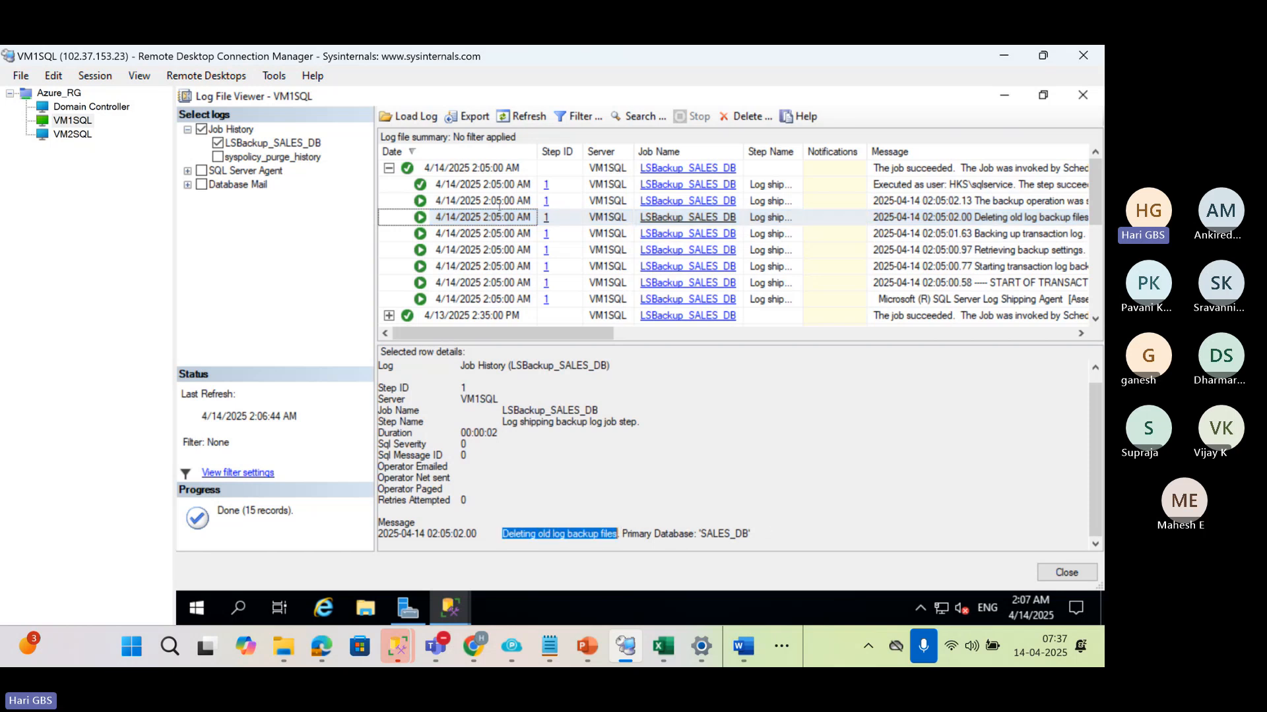
Highlight the backup operation result message in the 02:05:02.13 entry and view the final "Executed as user" entry
{"action": "left_click", "coordinate": [470, 201]}
{"action": "scroll", "coordinate": [600, 386], "scroll_direction": "down", "scroll_amount": 1}
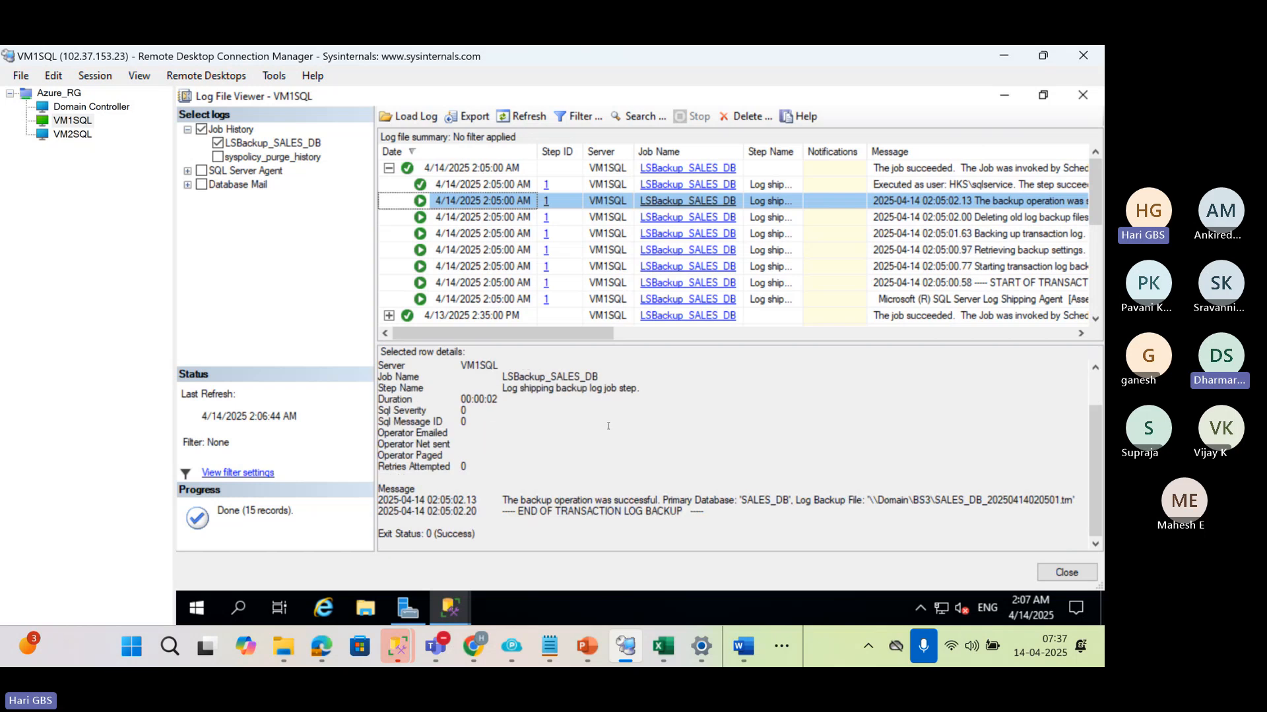
{"action": "left_click_drag", "start_coordinate": [503, 501], "coordinate": [655, 498]}
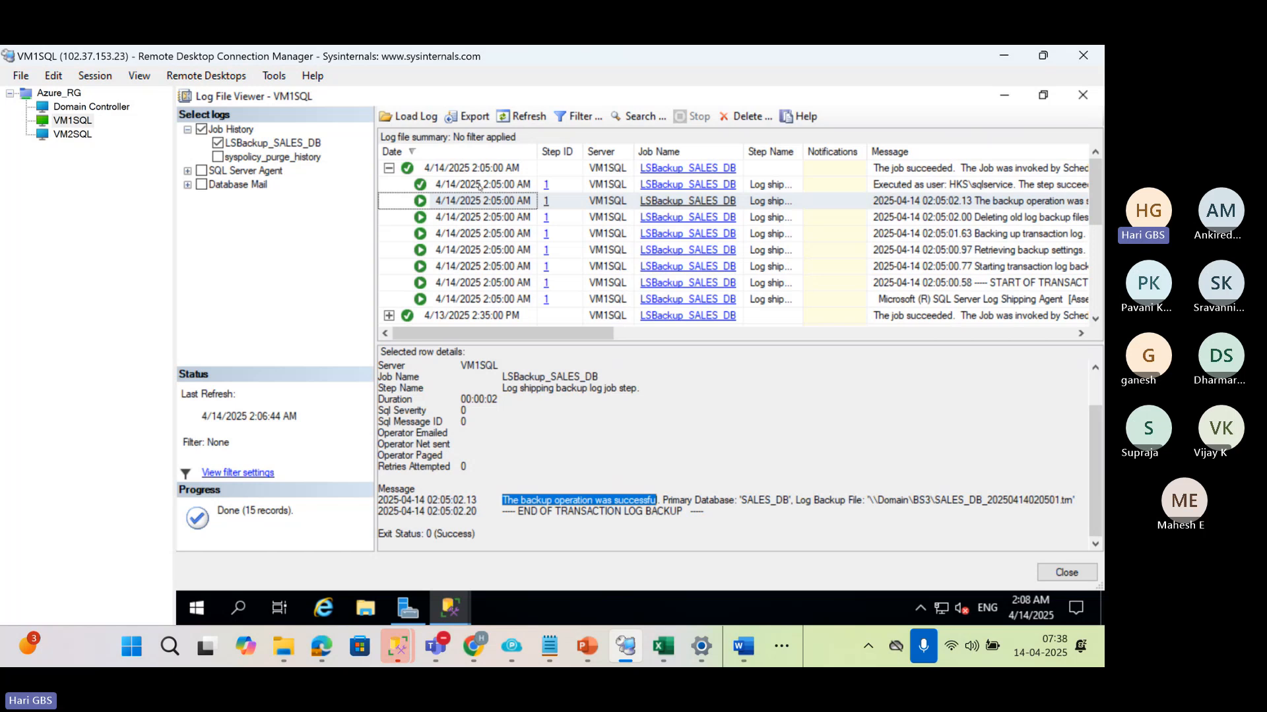
{"action": "left_click", "coordinate": [479, 185]}
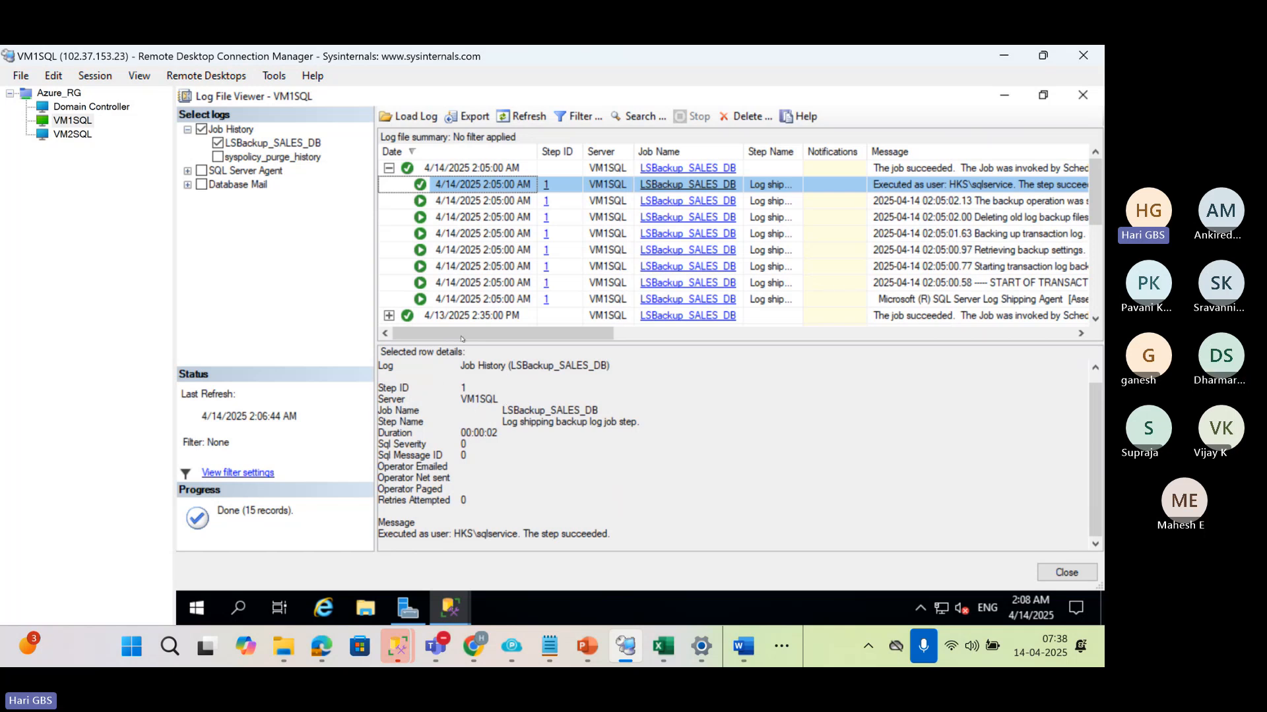
Review the 2:05:00 AM backup run's entries again, from the Log Shipping Agent entry up to Retrieving backup settings
{"action": "left_click", "coordinate": [461, 300]}
{"action": "scroll", "coordinate": [549, 446], "scroll_direction": "down", "scroll_amount": 1}
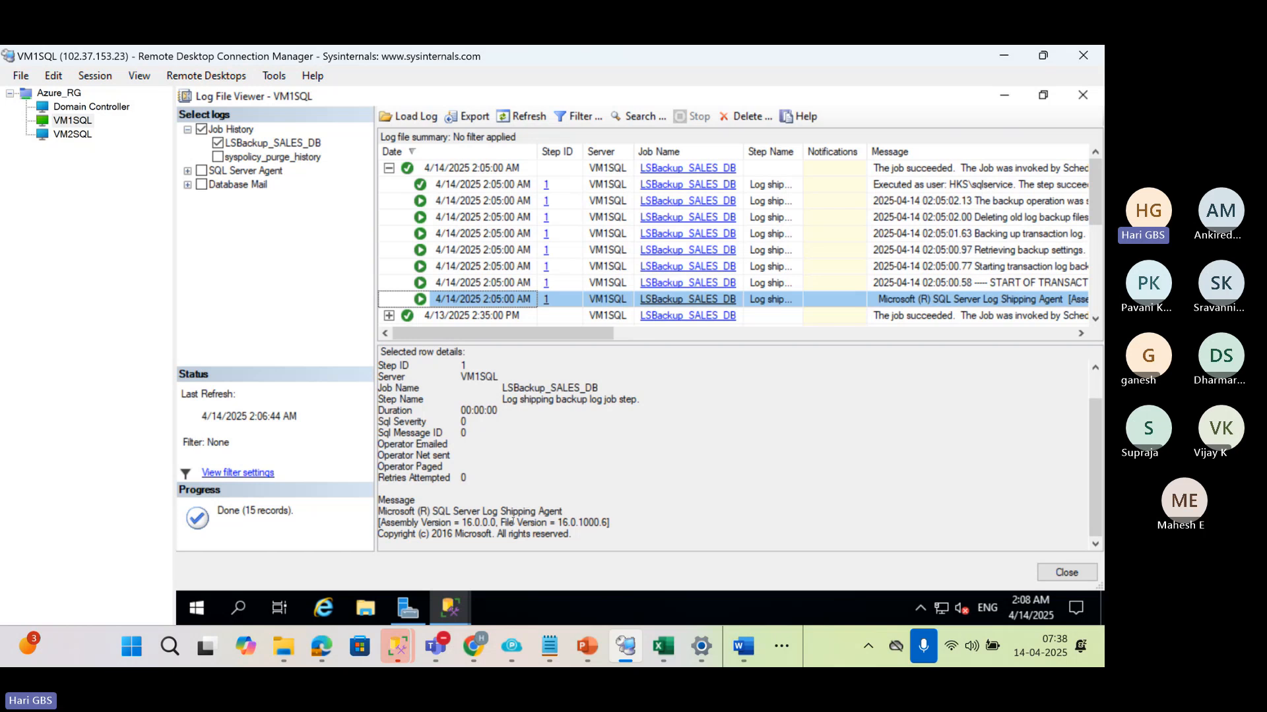
{"action": "scroll", "coordinate": [513, 521], "scroll_direction": "up", "scroll_amount": 1}
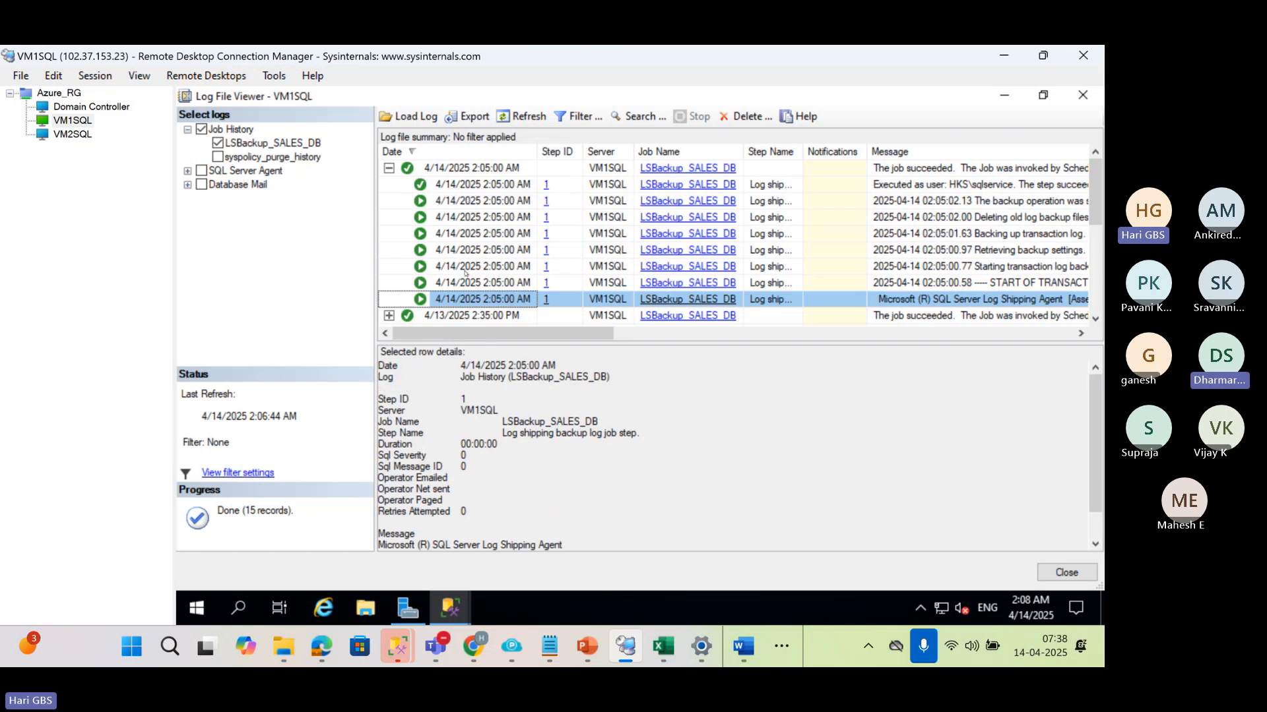
{"action": "left_click", "coordinate": [464, 283]}
{"action": "scroll", "coordinate": [574, 481], "scroll_direction": "down", "scroll_amount": 1}
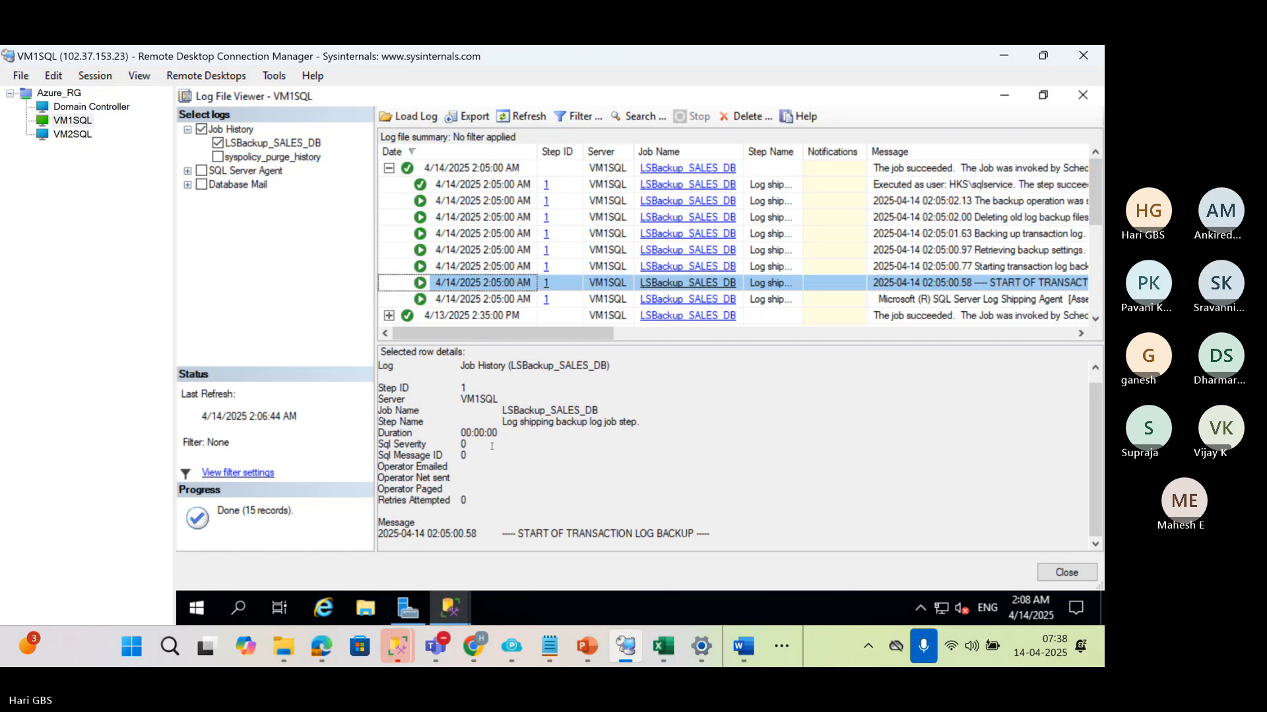
{"action": "scroll", "coordinate": [493, 446], "scroll_direction": "up", "scroll_amount": 1}
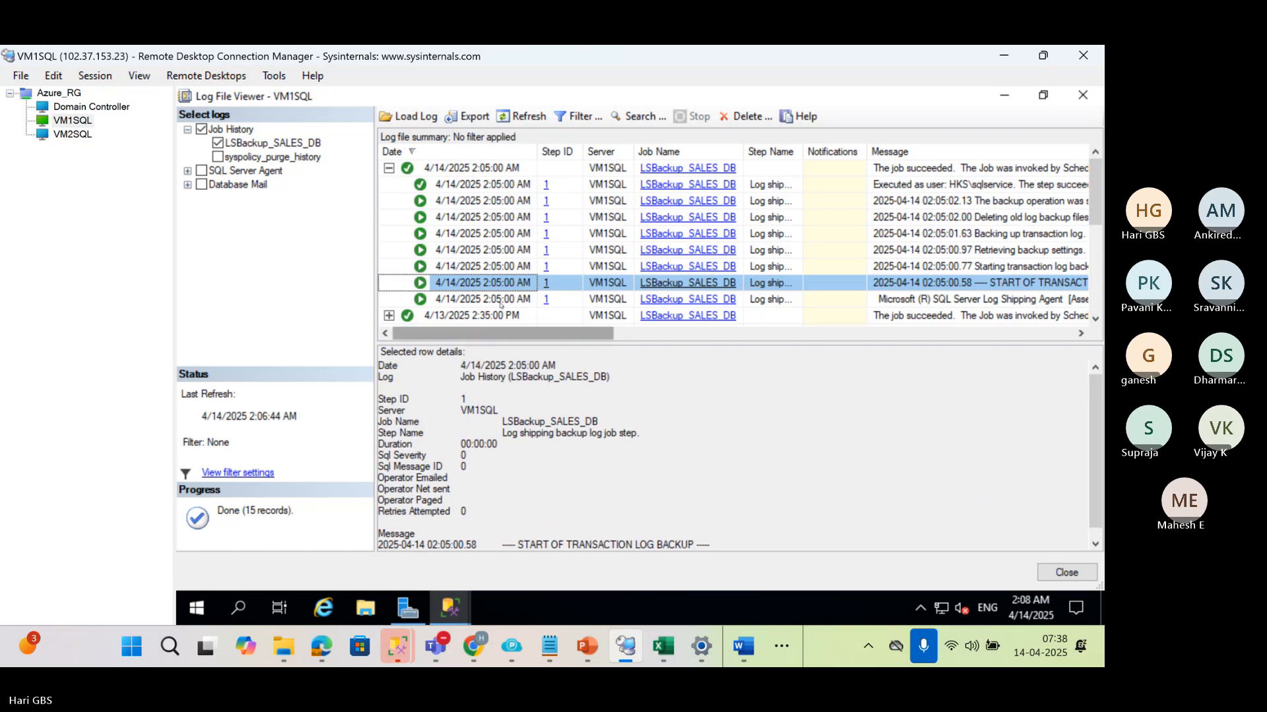
{"action": "left_click", "coordinate": [474, 267]}
{"action": "scroll", "coordinate": [588, 522], "scroll_direction": "down", "scroll_amount": 1}
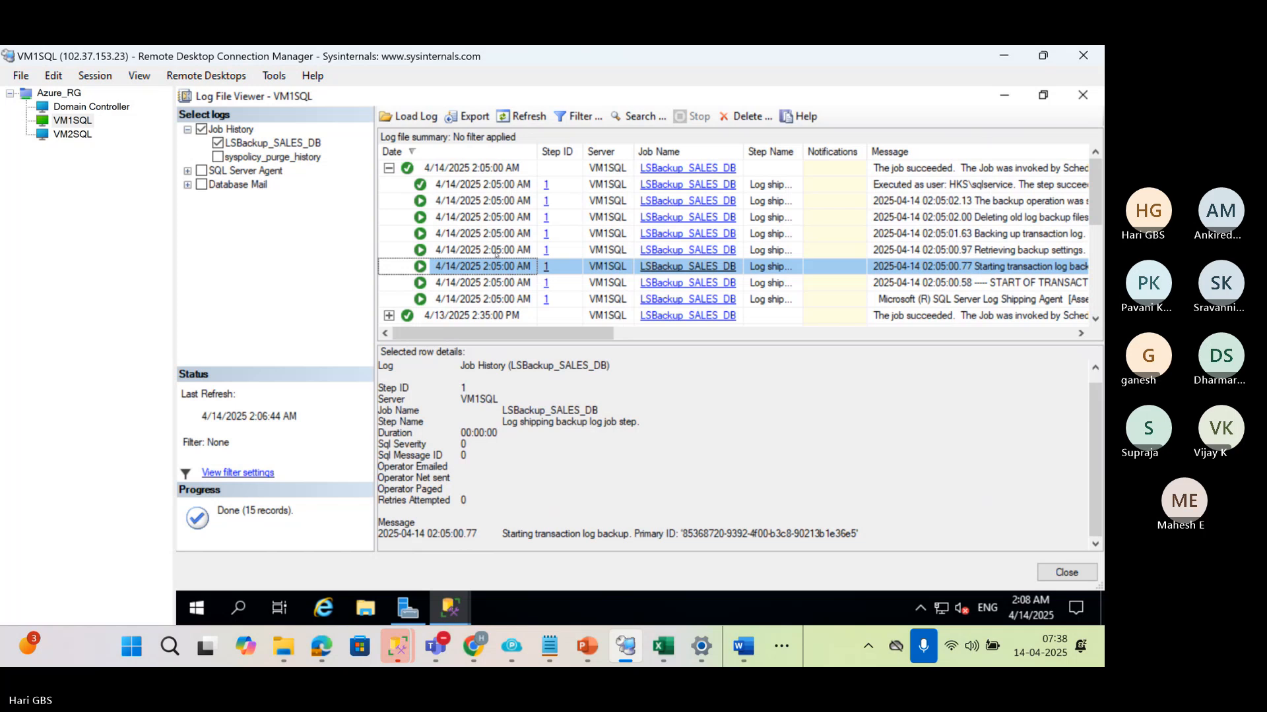
{"action": "left_click", "coordinate": [497, 251]}
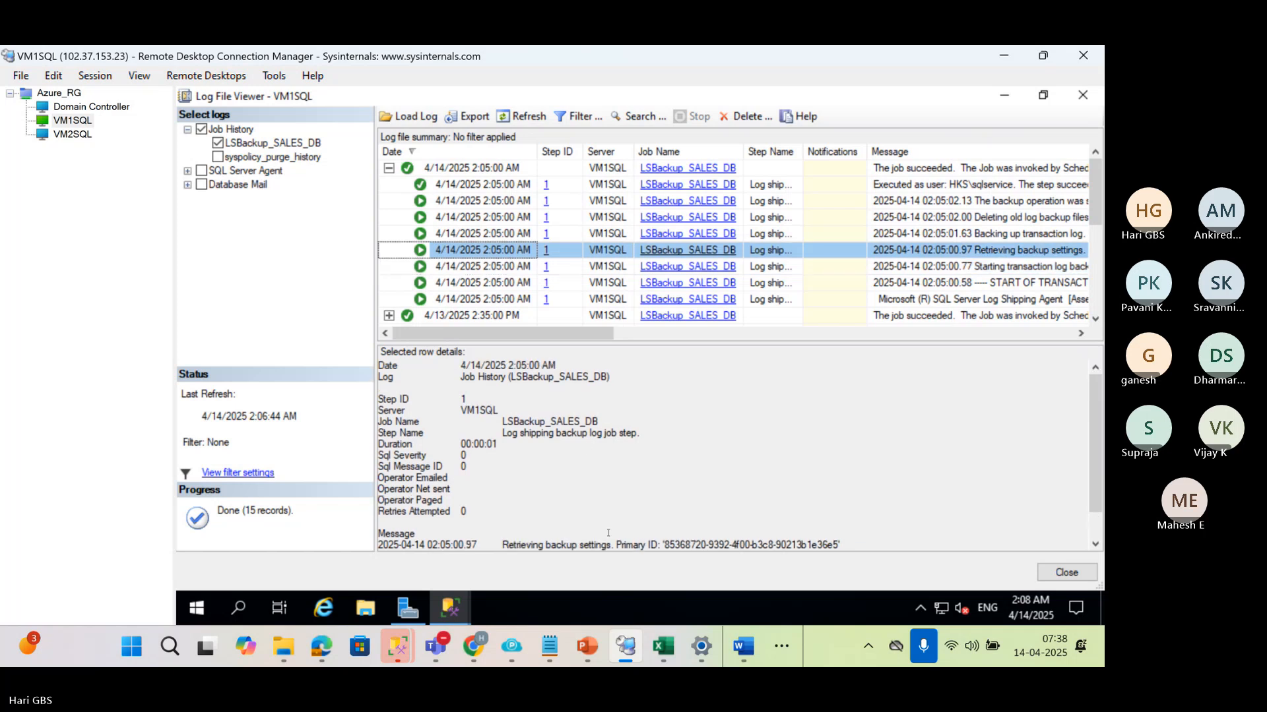
{"action": "scroll", "coordinate": [601, 531], "scroll_direction": "down", "scroll_amount": 1}
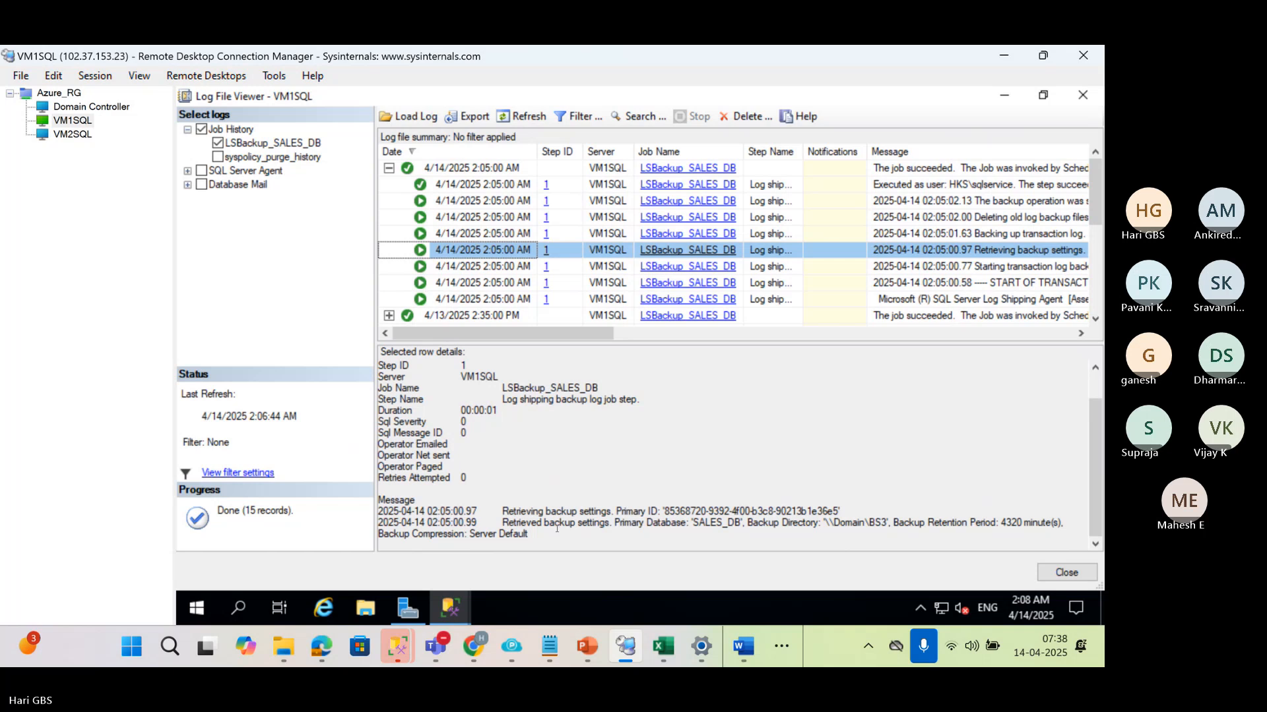
{"action": "scroll", "coordinate": [503, 426], "scroll_direction": "up", "scroll_amount": 1}
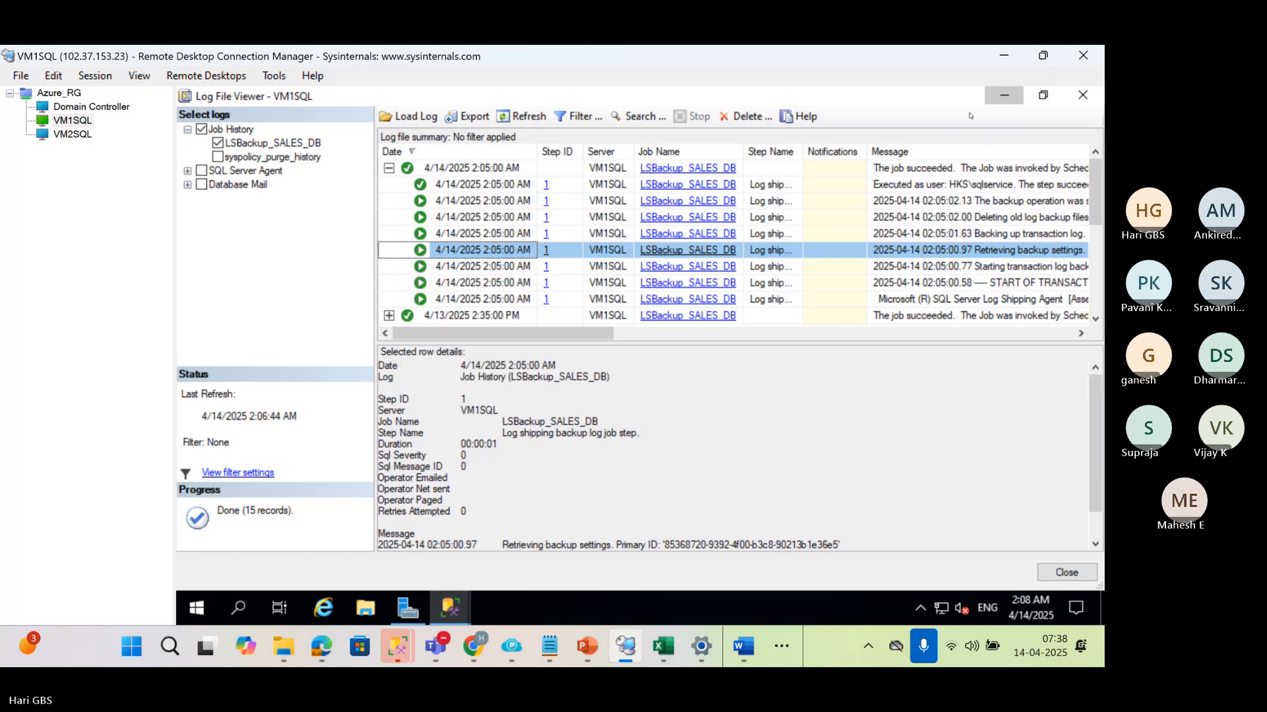
Switch to the VM2SQL remote session and connect to the VM2SQL Database Engine with Windows Authentication
{"action": "left_click", "coordinate": [1004, 95]}
{"action": "left_click", "coordinate": [54, 136]}
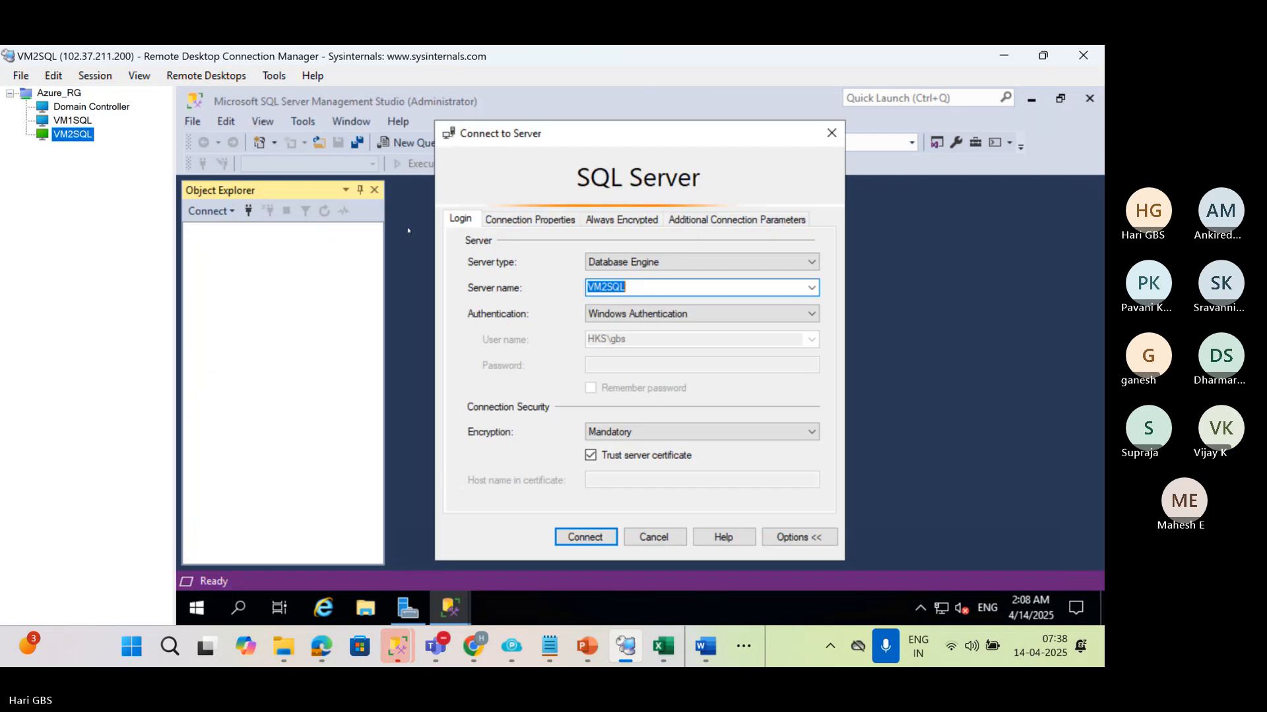
{"action": "left_click", "coordinate": [592, 537]}
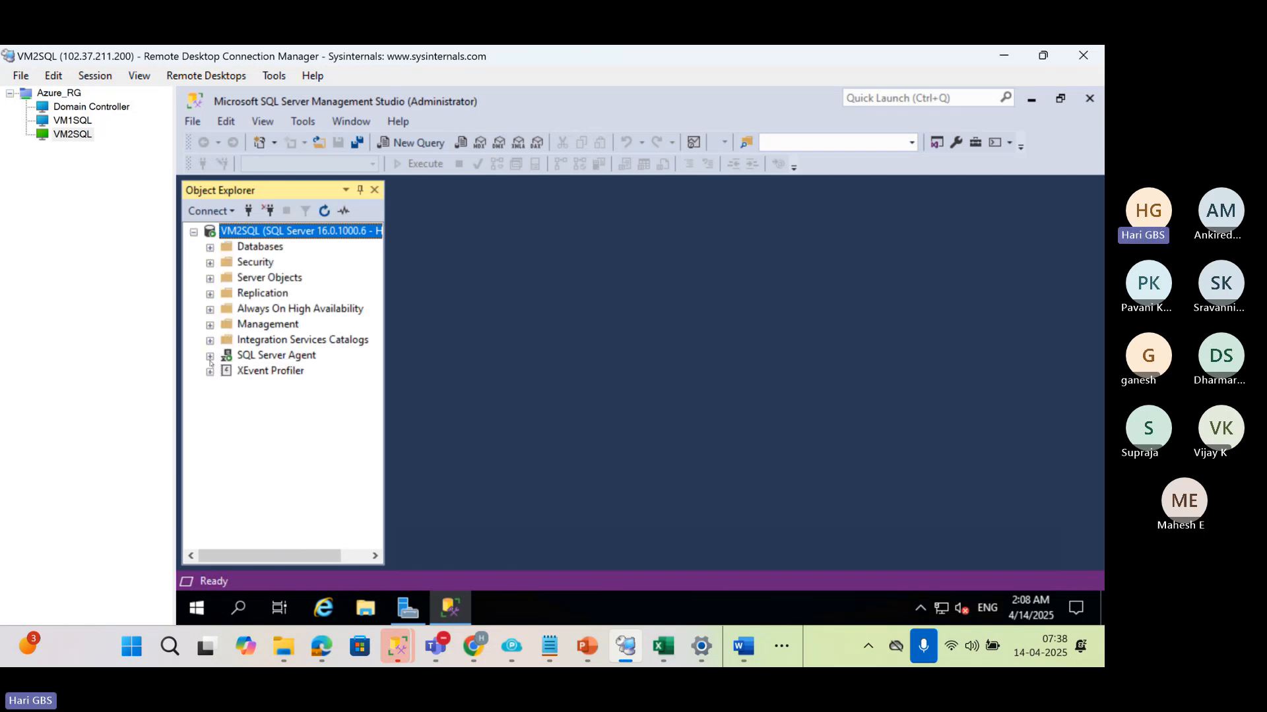
Open the LSCopy_VM1SQL_SALES_DB job's history in a maximized log viewer and expand the 4/13/2025 2:30:00 PM run
{"action": "left_click", "coordinate": [211, 357]}
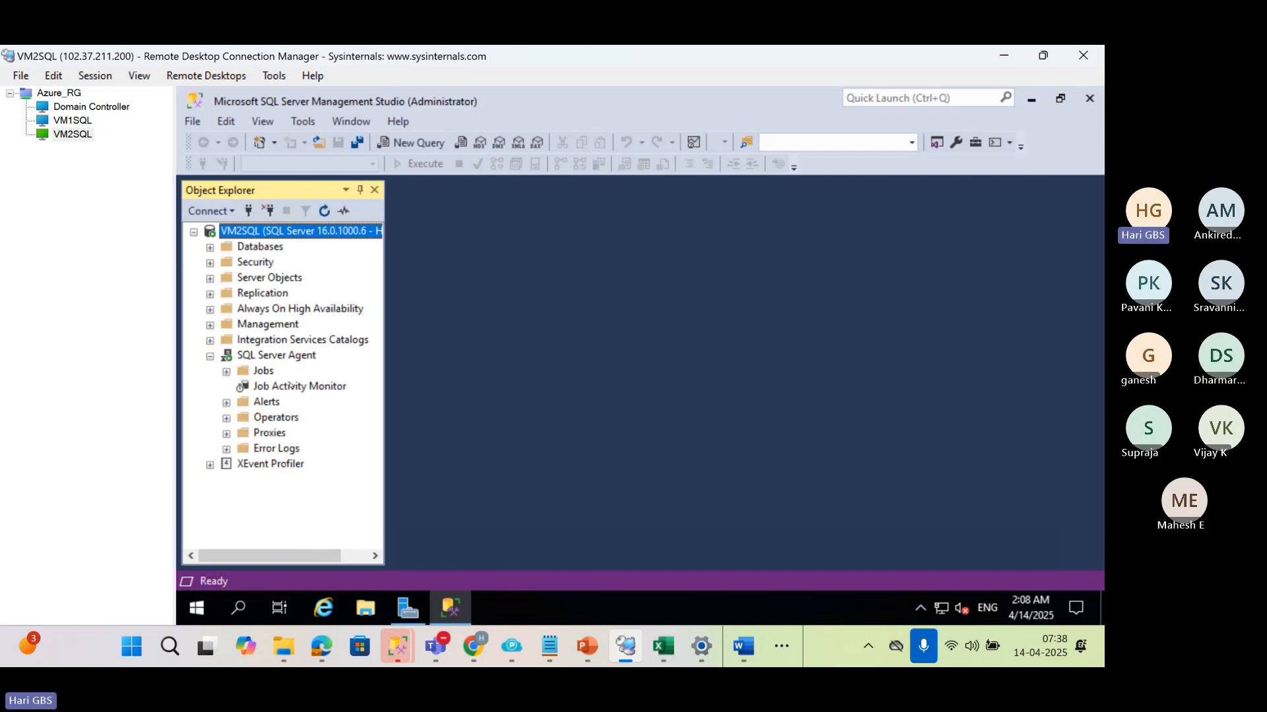
{"action": "left_click", "coordinate": [226, 373]}
{"action": "left_click", "coordinate": [280, 388]}
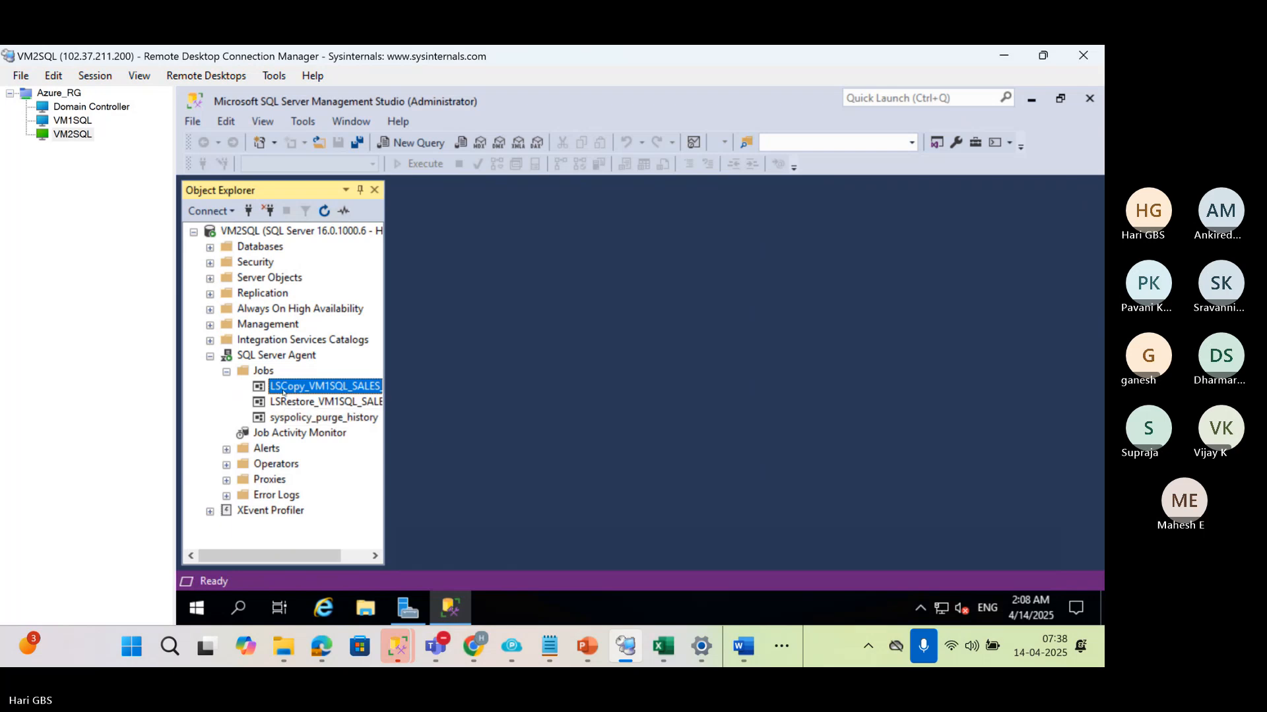
{"action": "right_click", "coordinate": [281, 388]}
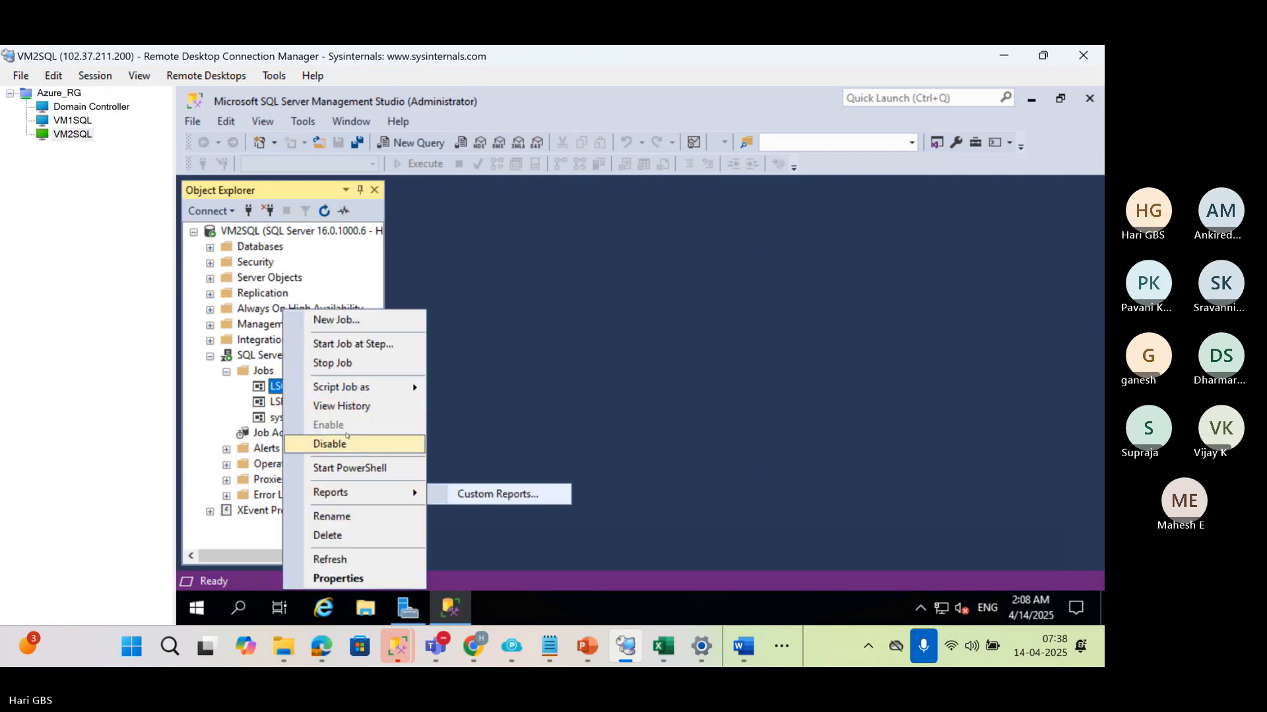
{"action": "left_click", "coordinate": [341, 406]}
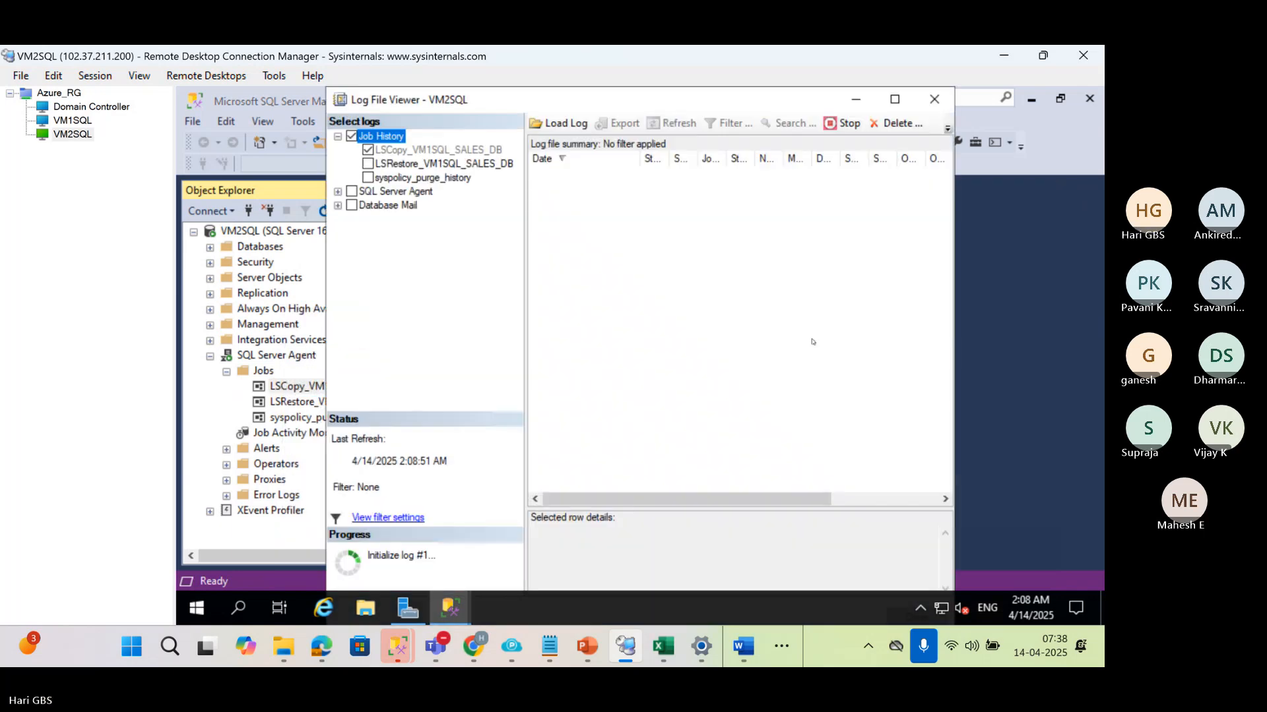
{"action": "left_click", "coordinate": [913, 100]}
{"action": "left_click", "coordinate": [389, 168]}
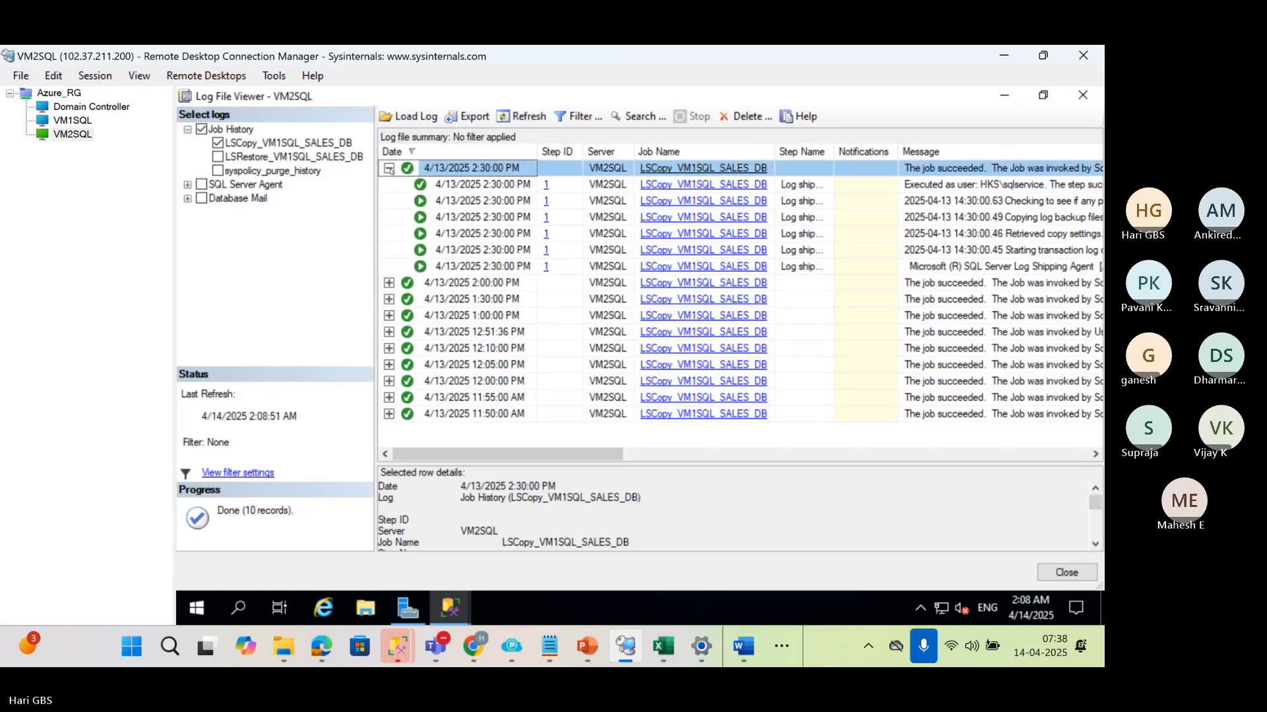
Enlarge the row details area and read the run's Log Shipping Agent and Starting transaction log copy entries
{"action": "left_click", "coordinate": [451, 268]}
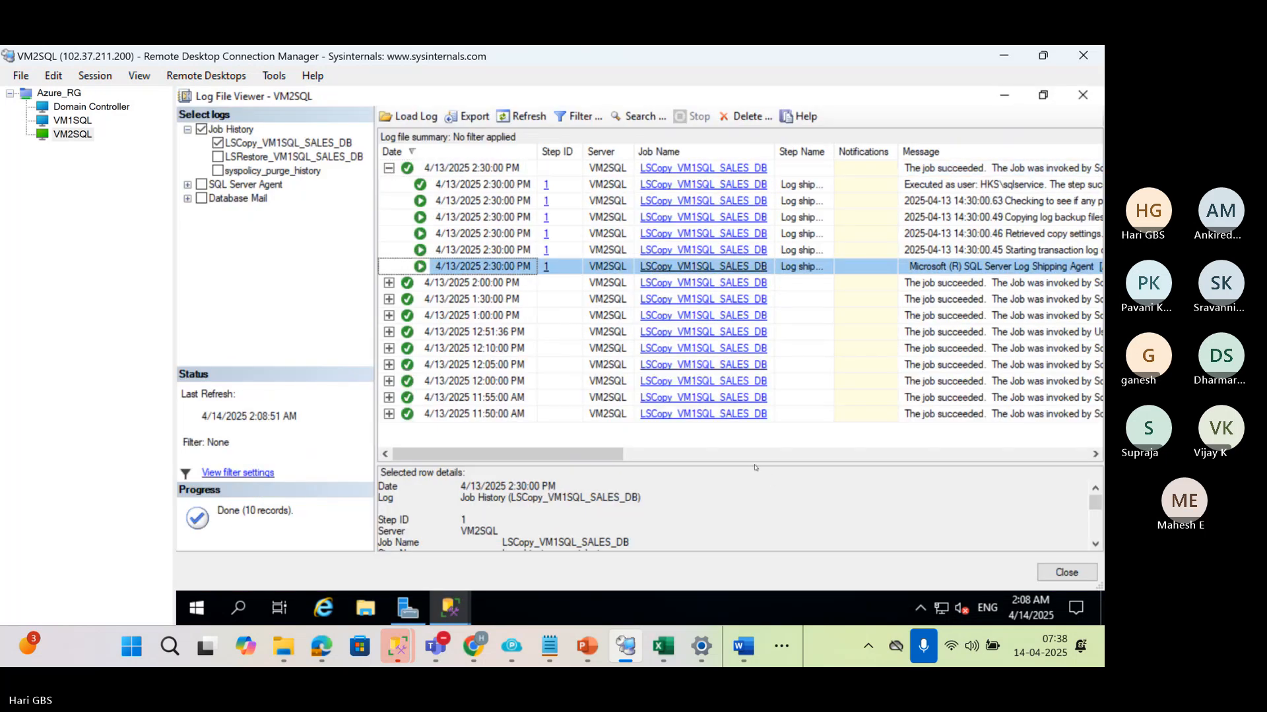
{"action": "left_click_drag", "start_coordinate": [726, 462], "coordinate": [721, 347]}
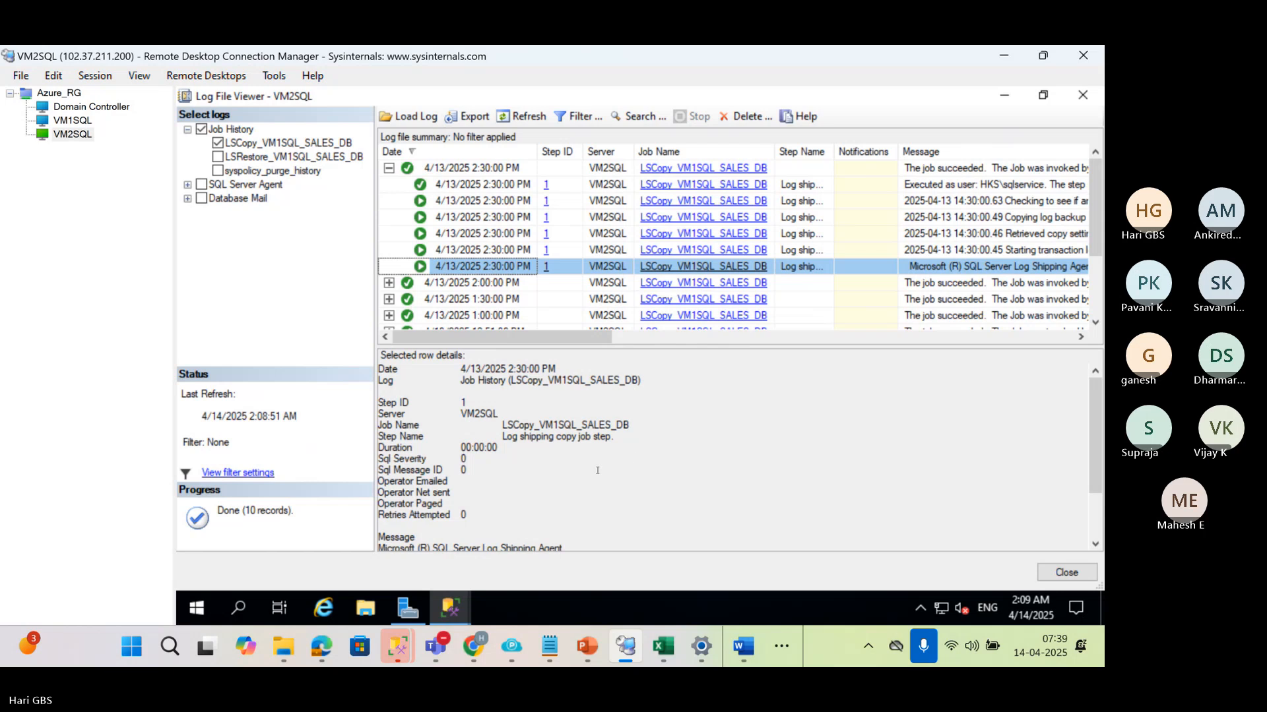
{"action": "scroll", "coordinate": [597, 470], "scroll_direction": "down", "scroll_amount": 2}
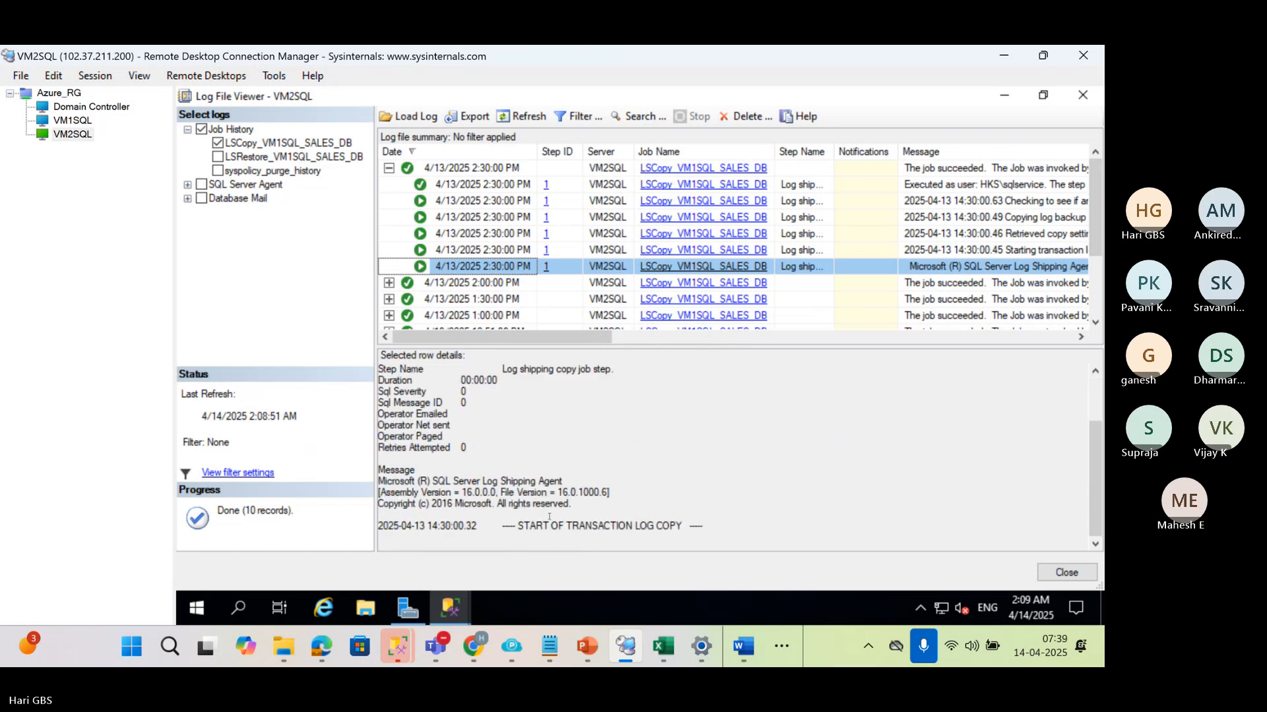
{"action": "left_click", "coordinate": [453, 250]}
{"action": "scroll", "coordinate": [593, 506], "scroll_direction": "down", "scroll_amount": 1}
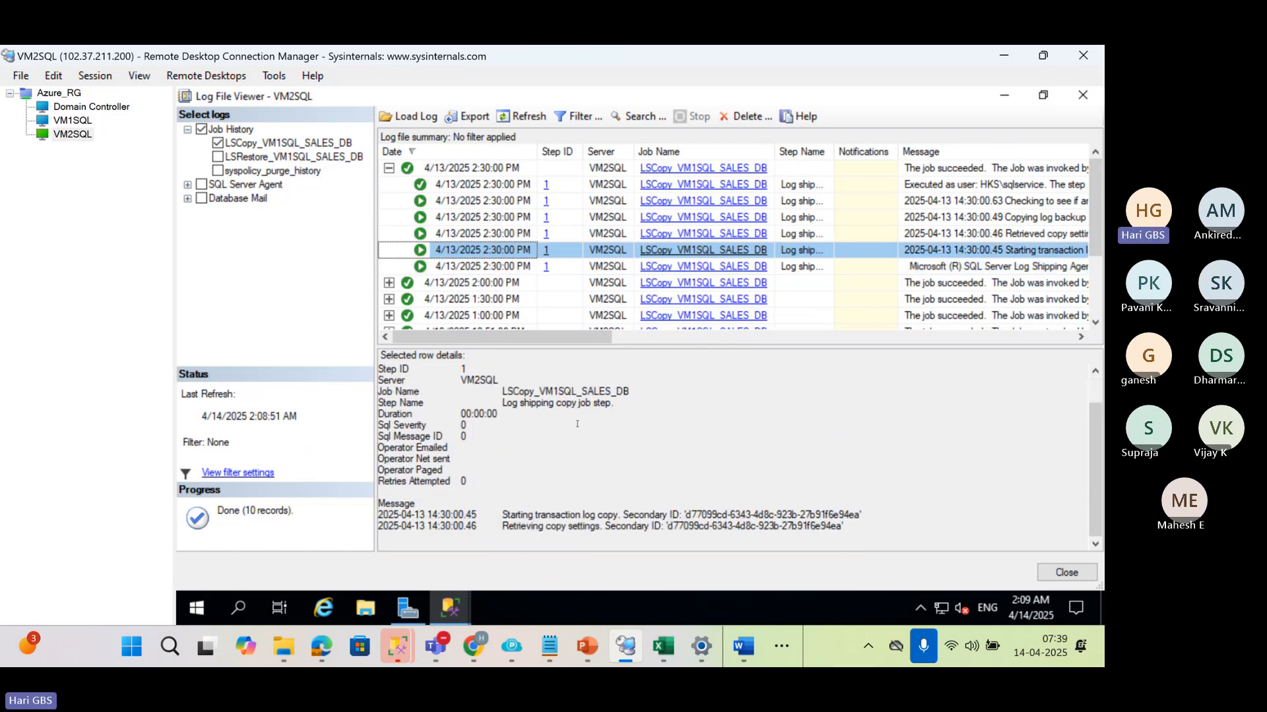
{"action": "scroll", "coordinate": [593, 506], "scroll_direction": "up", "scroll_amount": 1}
{"action": "scroll", "coordinate": [566, 513], "scroll_direction": "down", "scroll_amount": 1}
{"action": "scroll", "coordinate": [553, 531], "scroll_direction": "up", "scroll_amount": 1}
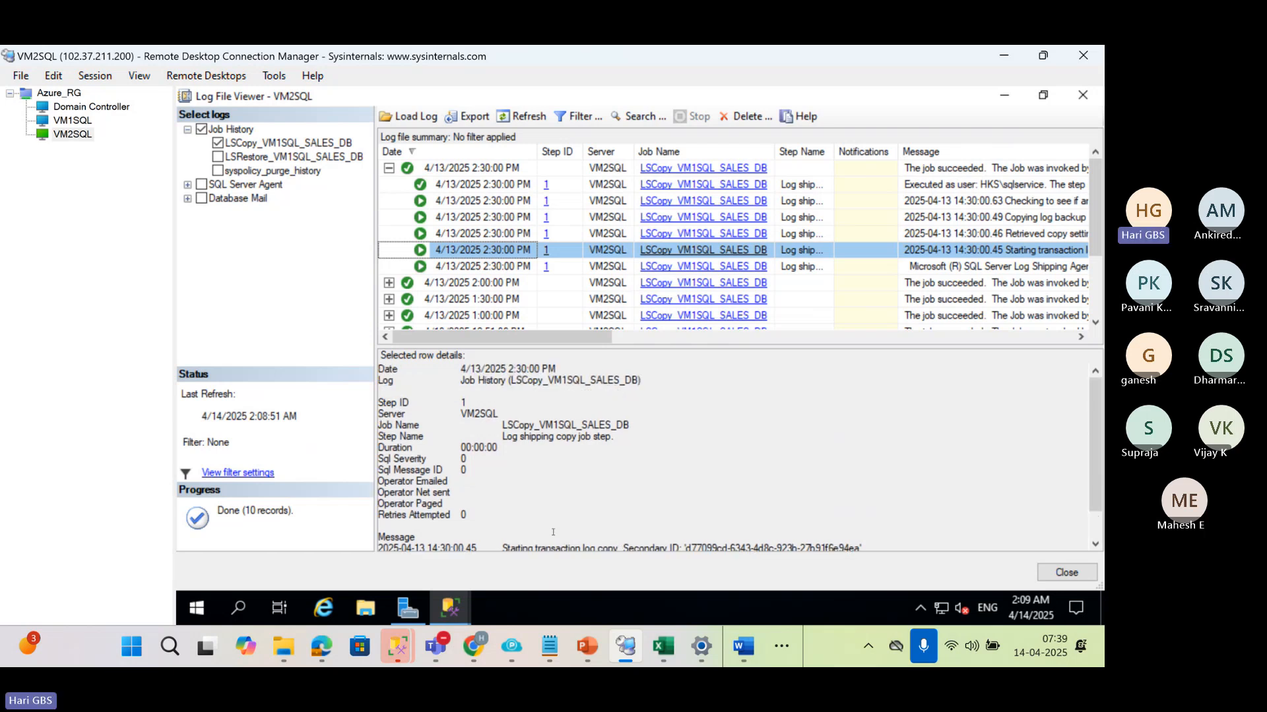
Highlight the backup source directory and destination directory text in the Retrieved copy settings entry
{"action": "left_click", "coordinate": [473, 236]}
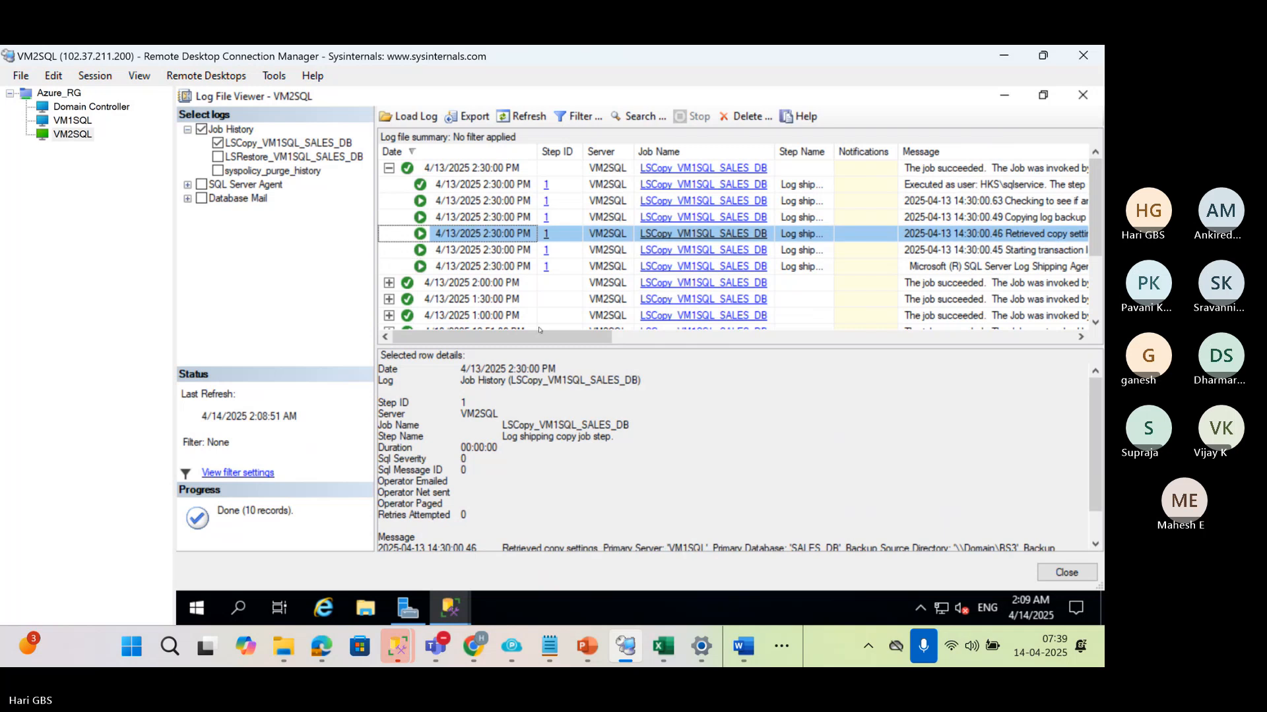
{"action": "scroll", "coordinate": [626, 486], "scroll_direction": "down", "scroll_amount": 1}
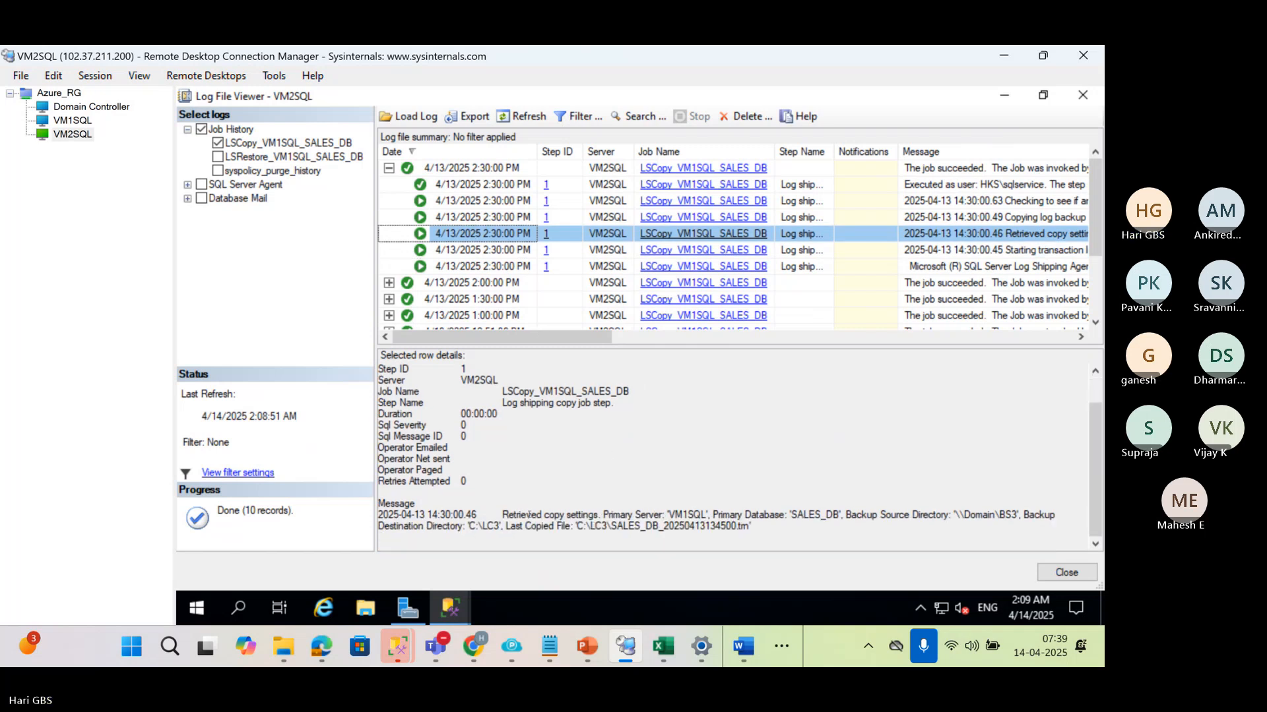
{"action": "left_click_drag", "start_coordinate": [501, 515], "coordinate": [977, 516]}
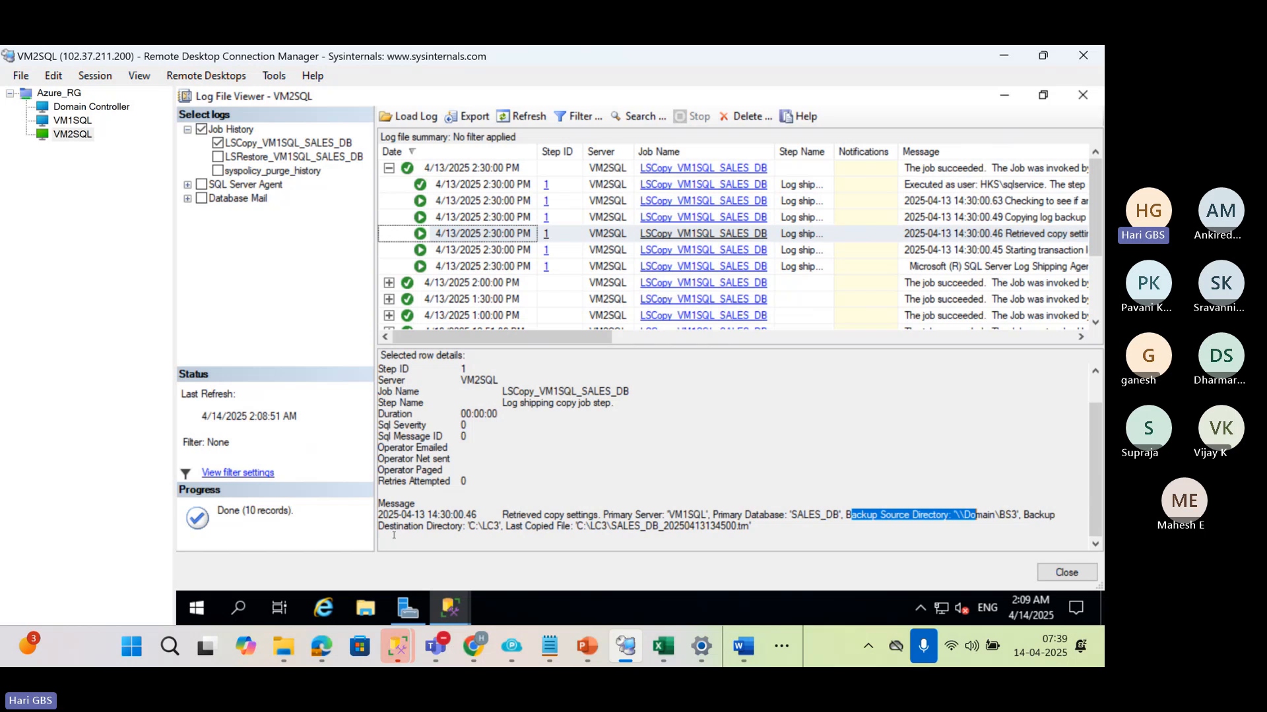
{"action": "left_click_drag", "start_coordinate": [501, 526], "coordinate": [379, 526]}
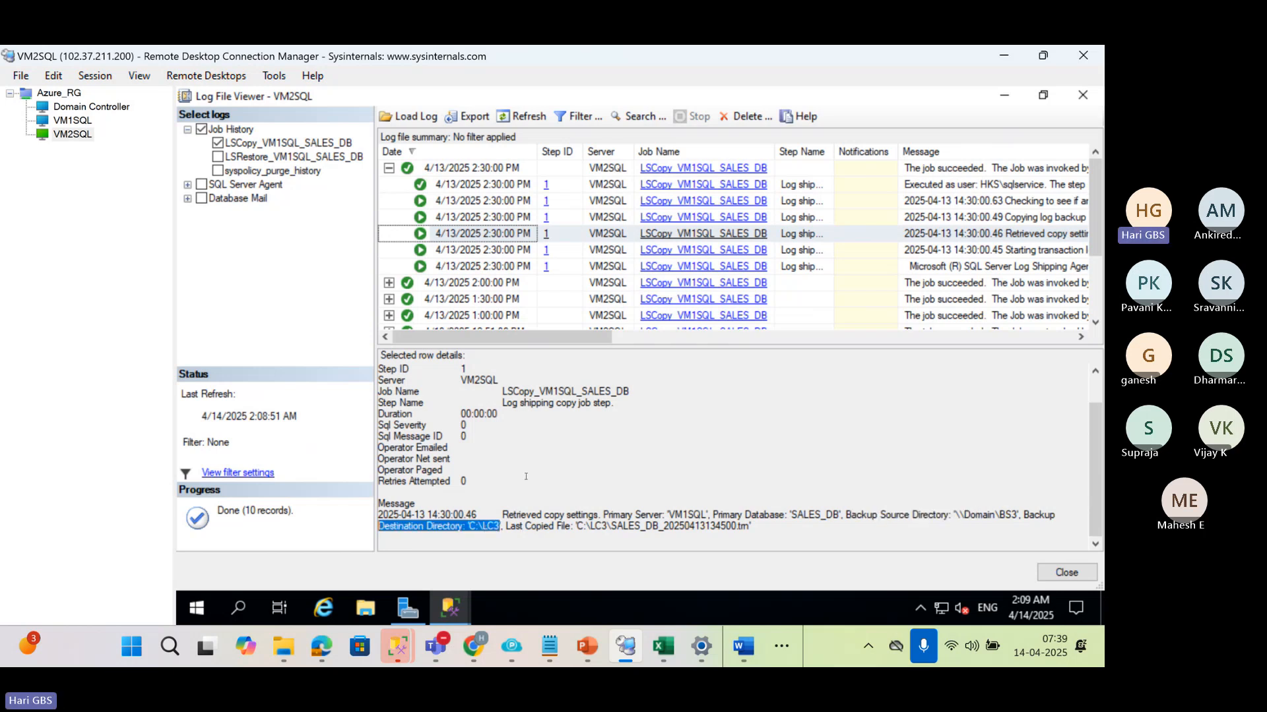
{"action": "scroll", "coordinate": [526, 476], "scroll_direction": "up", "scroll_amount": 1}
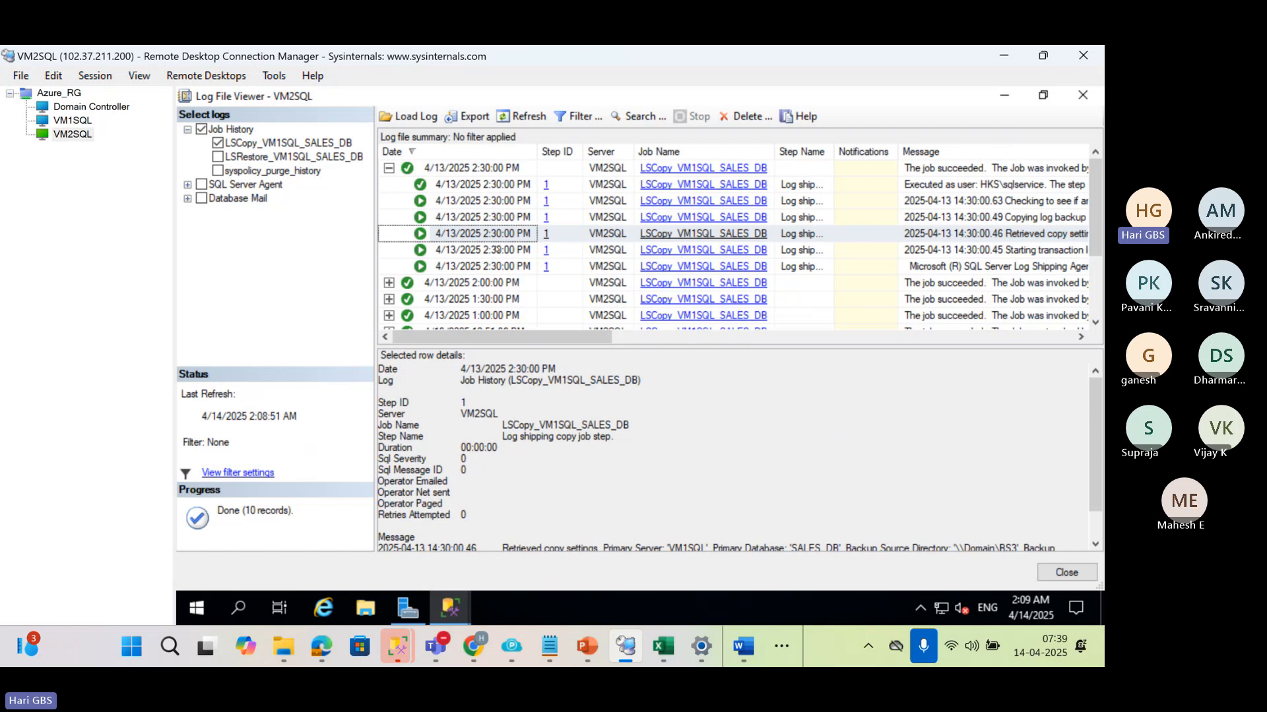
Return to the copy run's first entry and highlight "Log Shipping Agent" in its message
{"action": "left_click", "coordinate": [489, 251]}
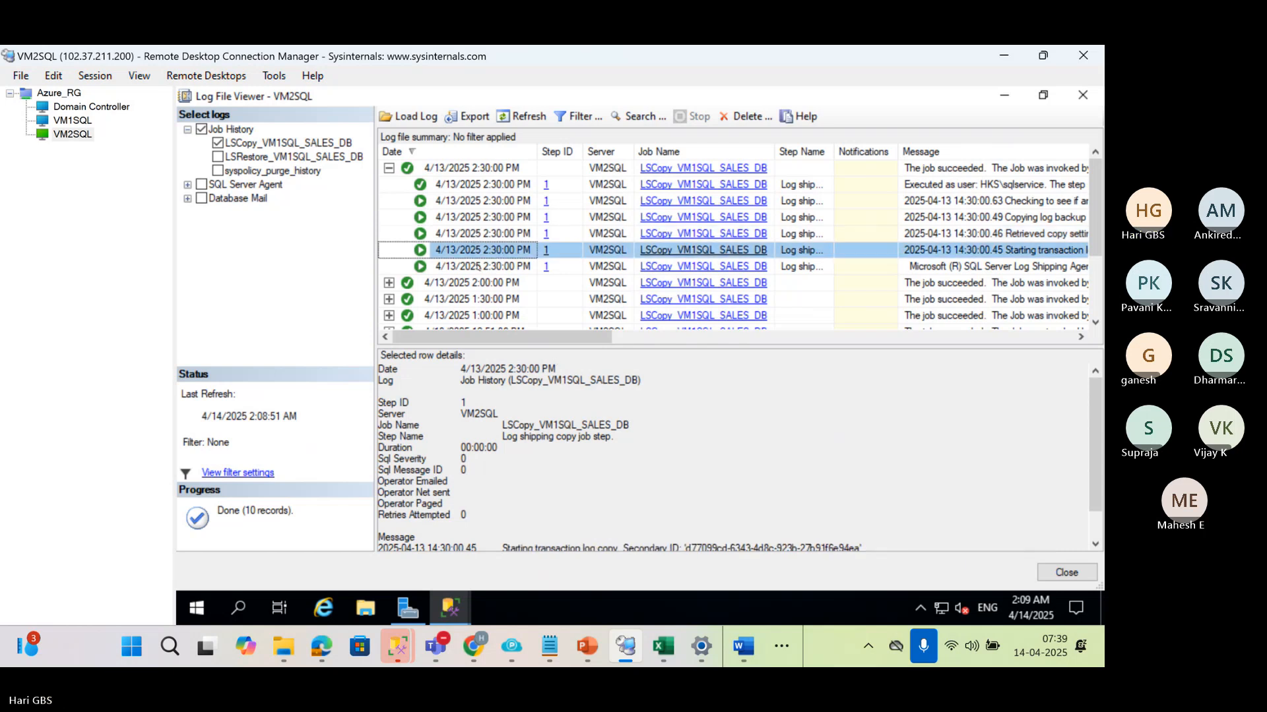
{"action": "left_click", "coordinate": [478, 267]}
{"action": "scroll", "coordinate": [560, 469], "scroll_direction": "down", "scroll_amount": 2}
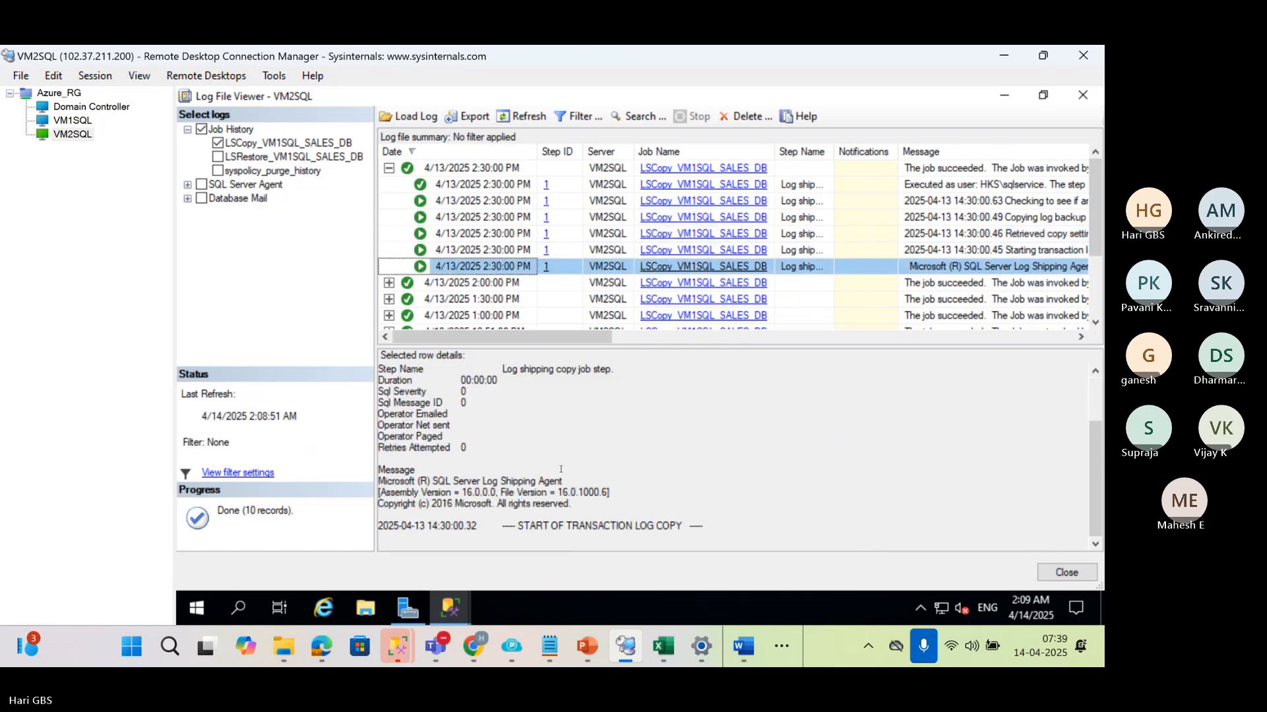
{"action": "left_click_drag", "start_coordinate": [569, 480], "coordinate": [478, 481]}
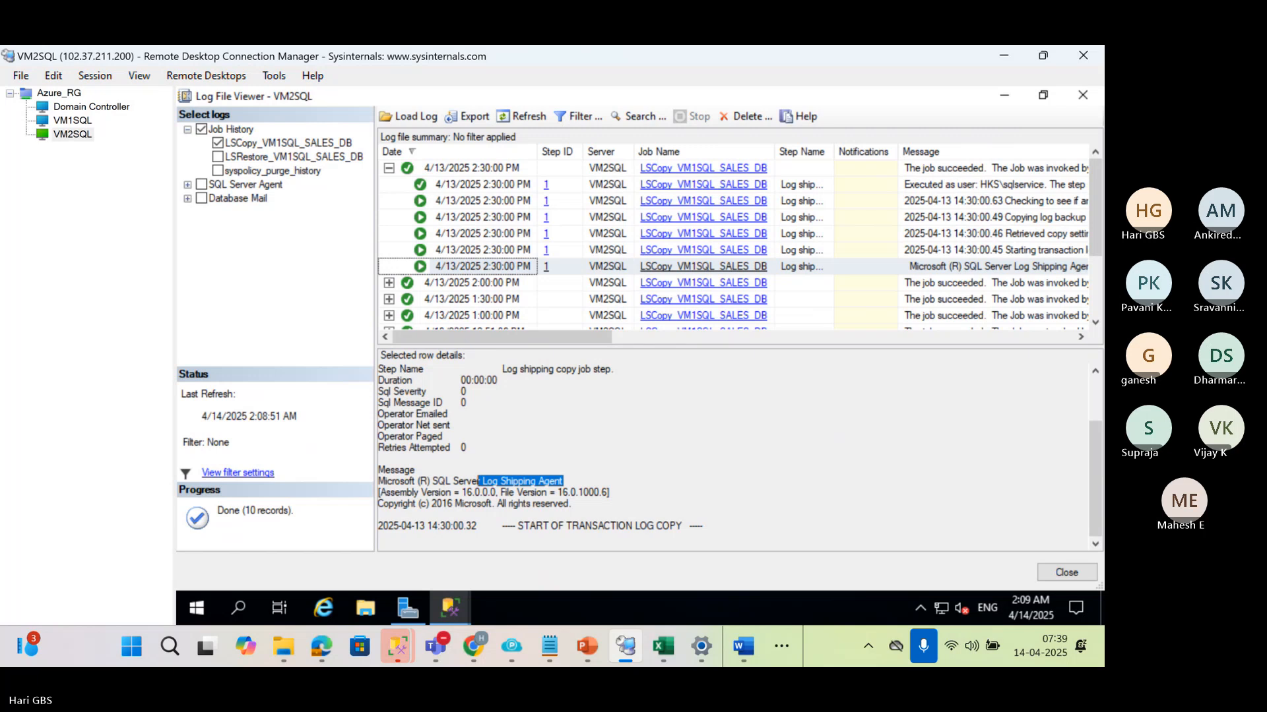
In the Copying log backup files entry, highlight the copying, temporary work file and renaming messages, including the source .trn and destination .wrk paths
{"action": "left_click", "coordinate": [464, 218]}
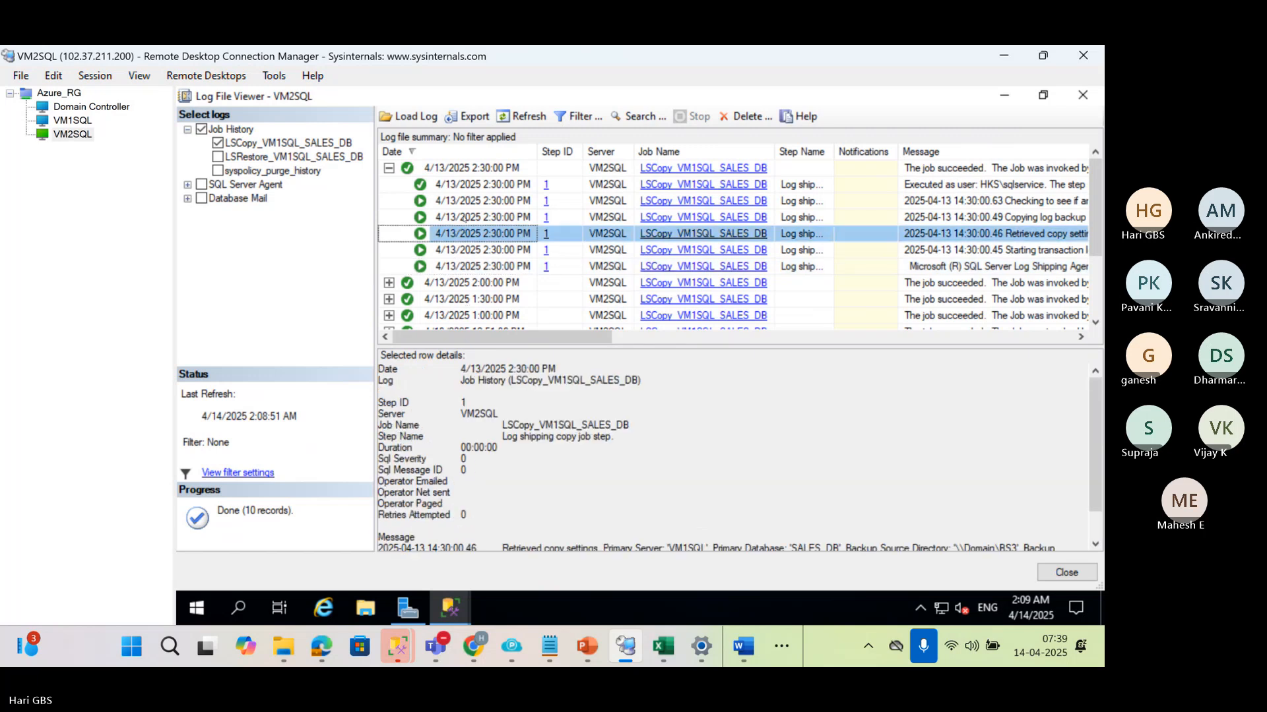
{"action": "scroll", "coordinate": [624, 526], "scroll_direction": "down", "scroll_amount": 2}
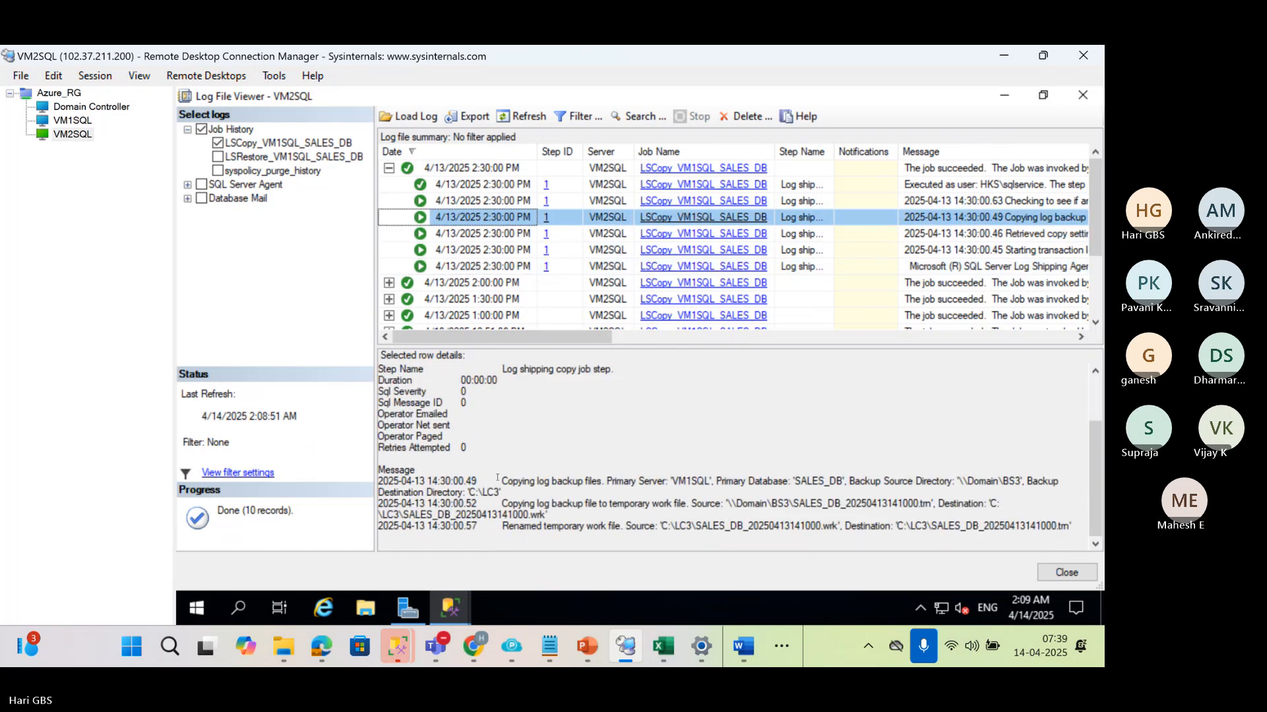
{"action": "left_click_drag", "start_coordinate": [500, 480], "coordinate": [593, 482]}
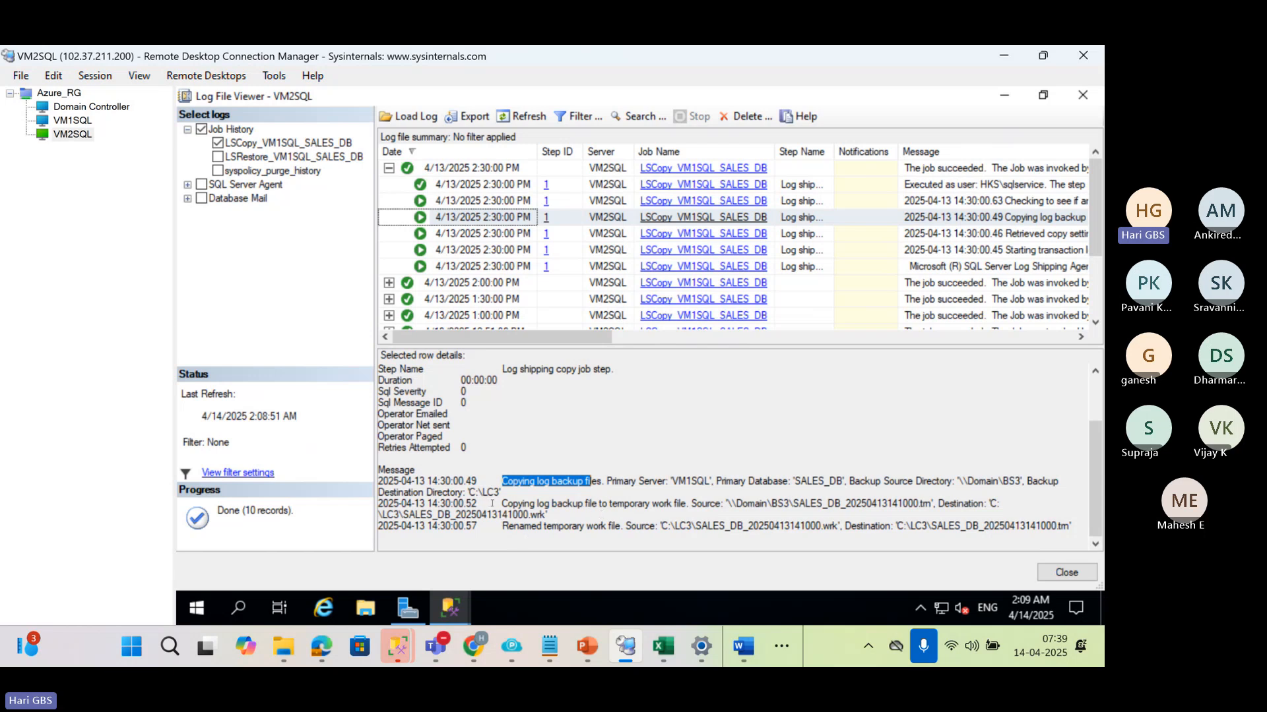
{"action": "left_click_drag", "start_coordinate": [500, 503], "coordinate": [685, 502]}
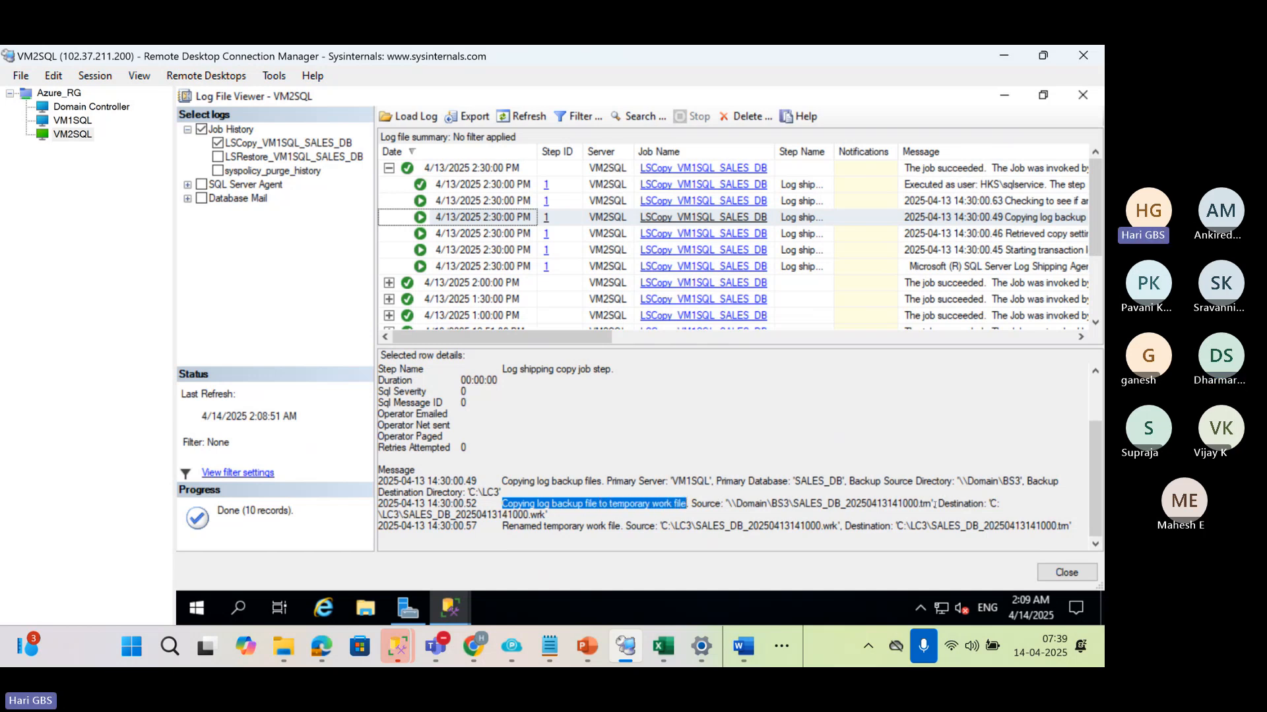
{"action": "left_click_drag", "start_coordinate": [934, 504], "coordinate": [727, 504]}
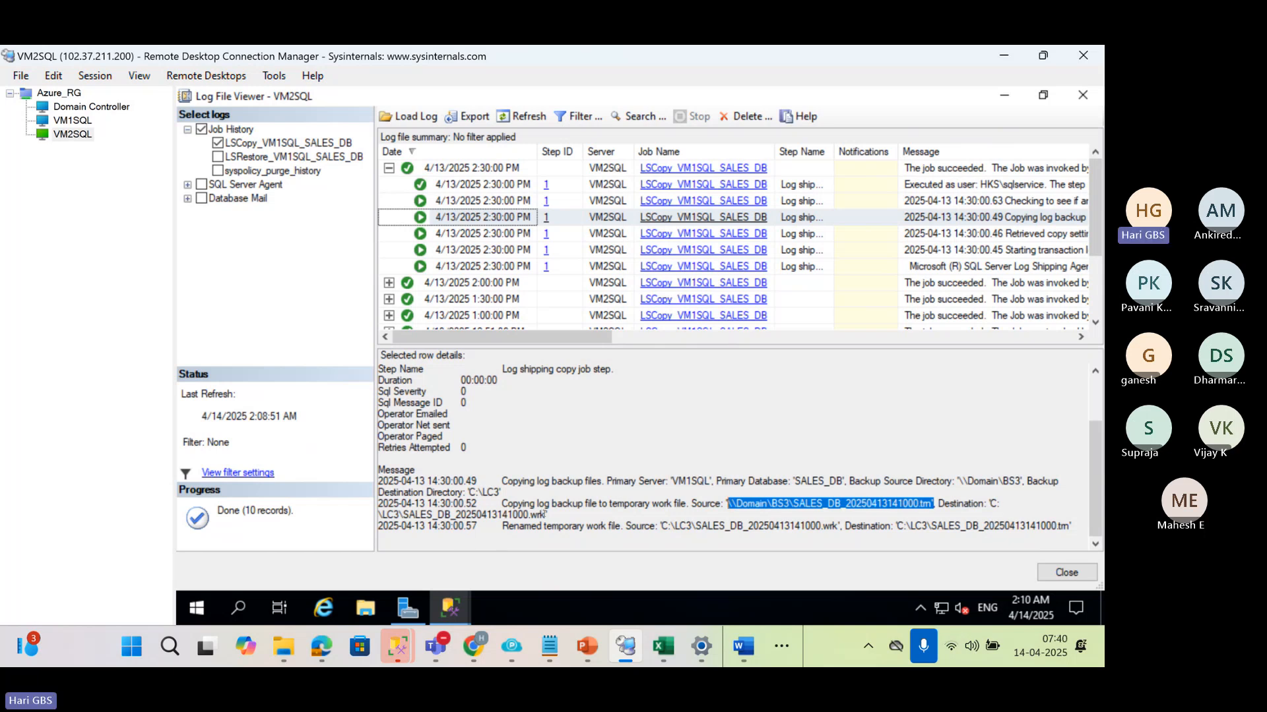
{"action": "left_click_drag", "start_coordinate": [546, 515], "coordinate": [372, 519]}
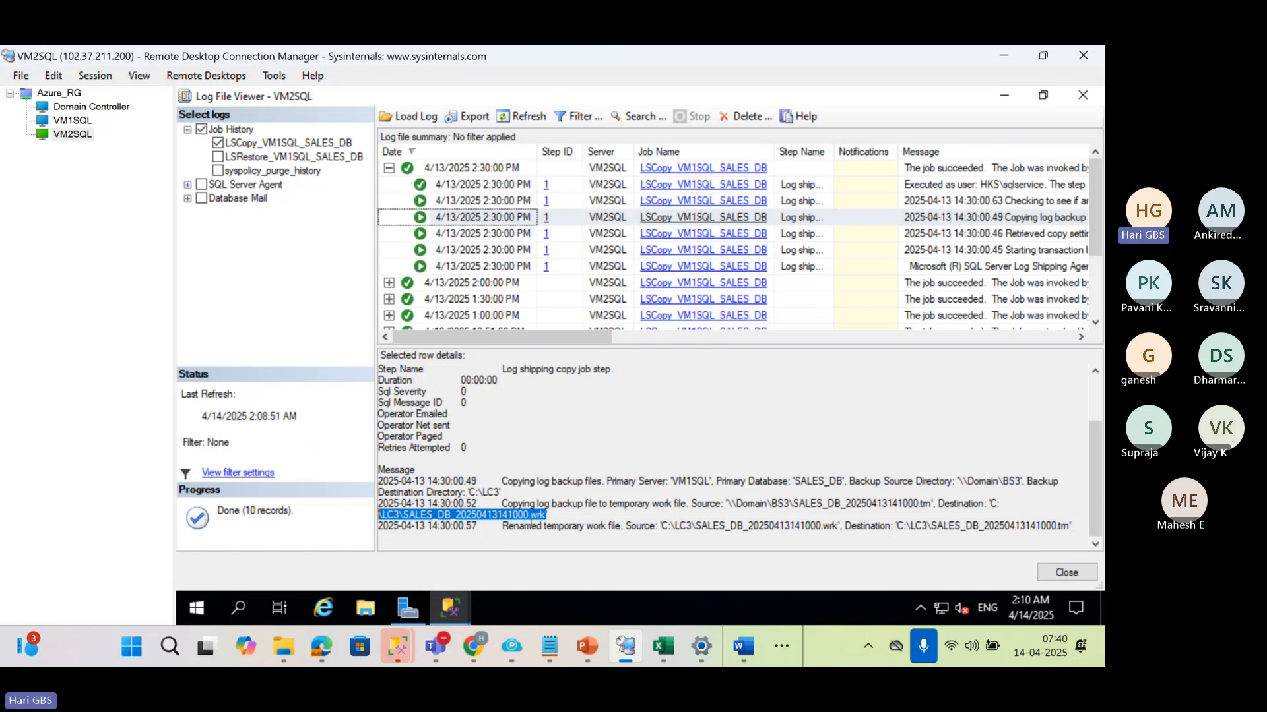
{"action": "left_click_drag", "start_coordinate": [502, 526], "coordinate": [618, 526]}
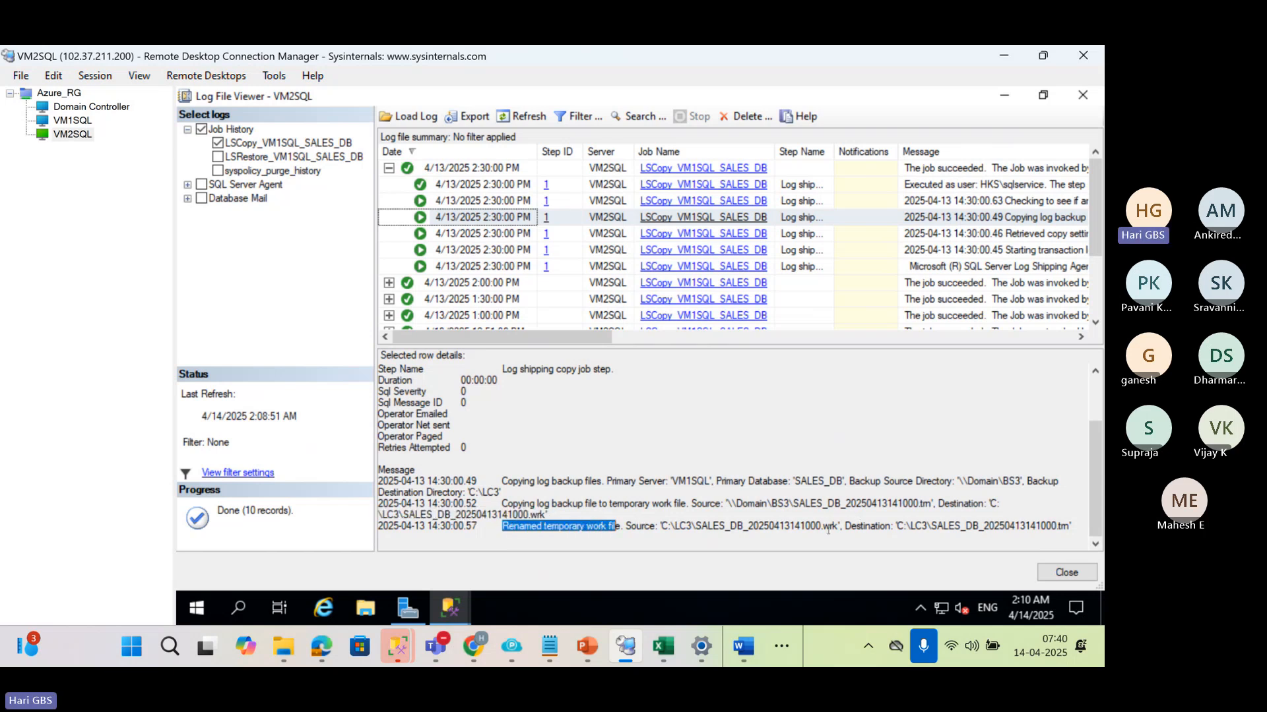
Highlight the renamed work file's source .wrk and destination .trn paths, and read the copy run's remaining entries
{"action": "left_click_drag", "start_coordinate": [837, 526], "coordinate": [660, 526]}
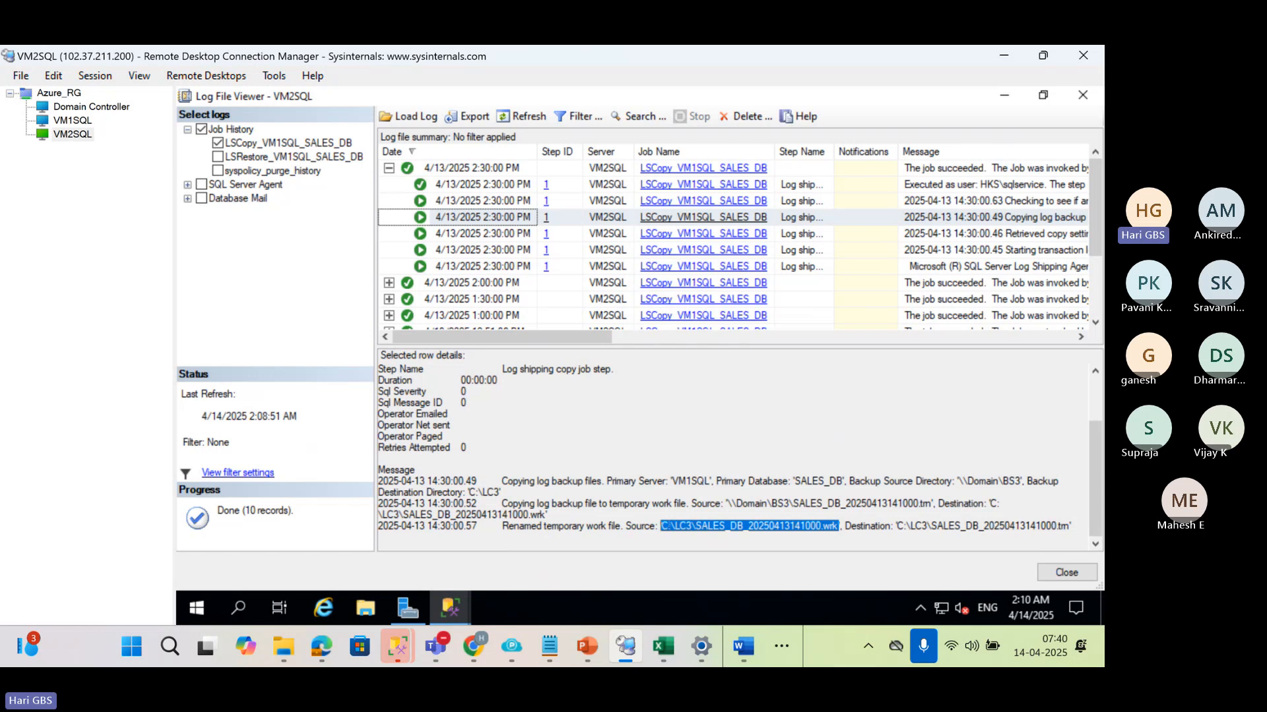
{"action": "left_click_drag", "start_coordinate": [1069, 530], "coordinate": [845, 526]}
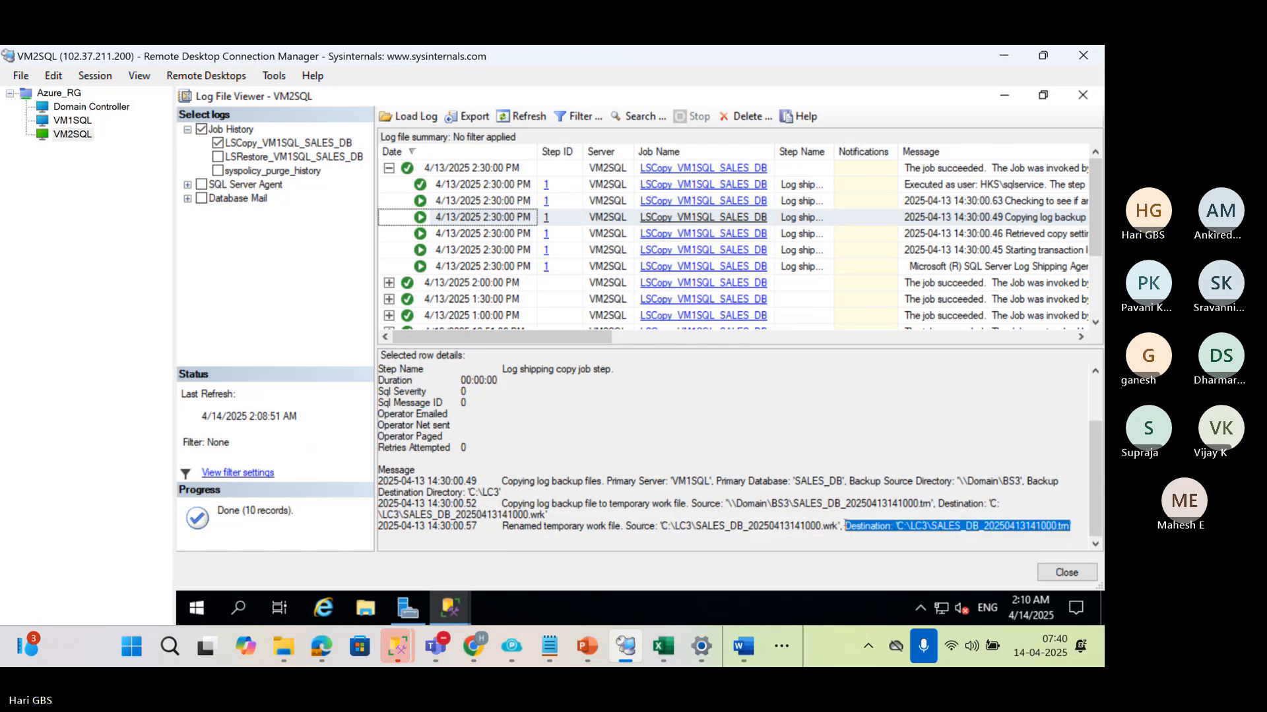
{"action": "left_click", "coordinate": [529, 202]}
{"action": "scroll", "coordinate": [720, 463], "scroll_direction": "down", "scroll_amount": 3}
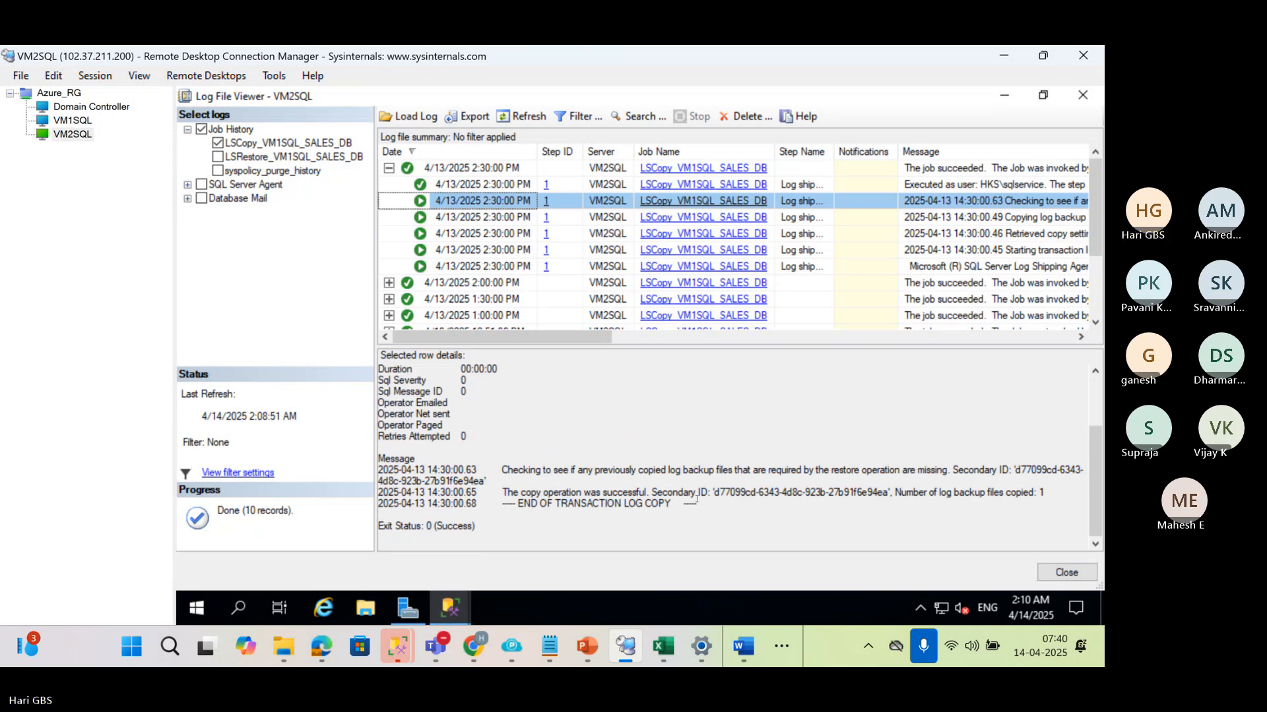
{"action": "left_click", "coordinate": [470, 185]}
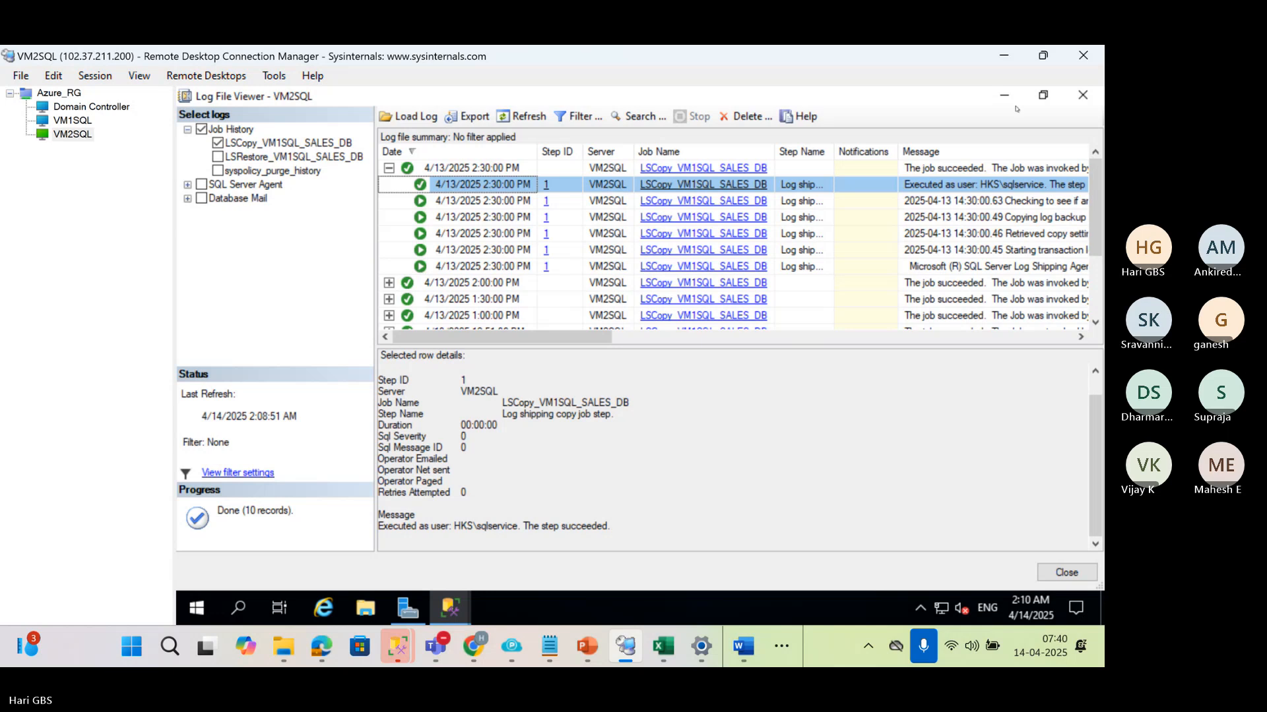
Close the copy job history and open the LSRestore_VM1SQL_SALES_DB job history, expanding its 4/13/2025 2:35:00 PM run
{"action": "left_click", "coordinate": [1082, 94]}
{"action": "right_click", "coordinate": [328, 399]}
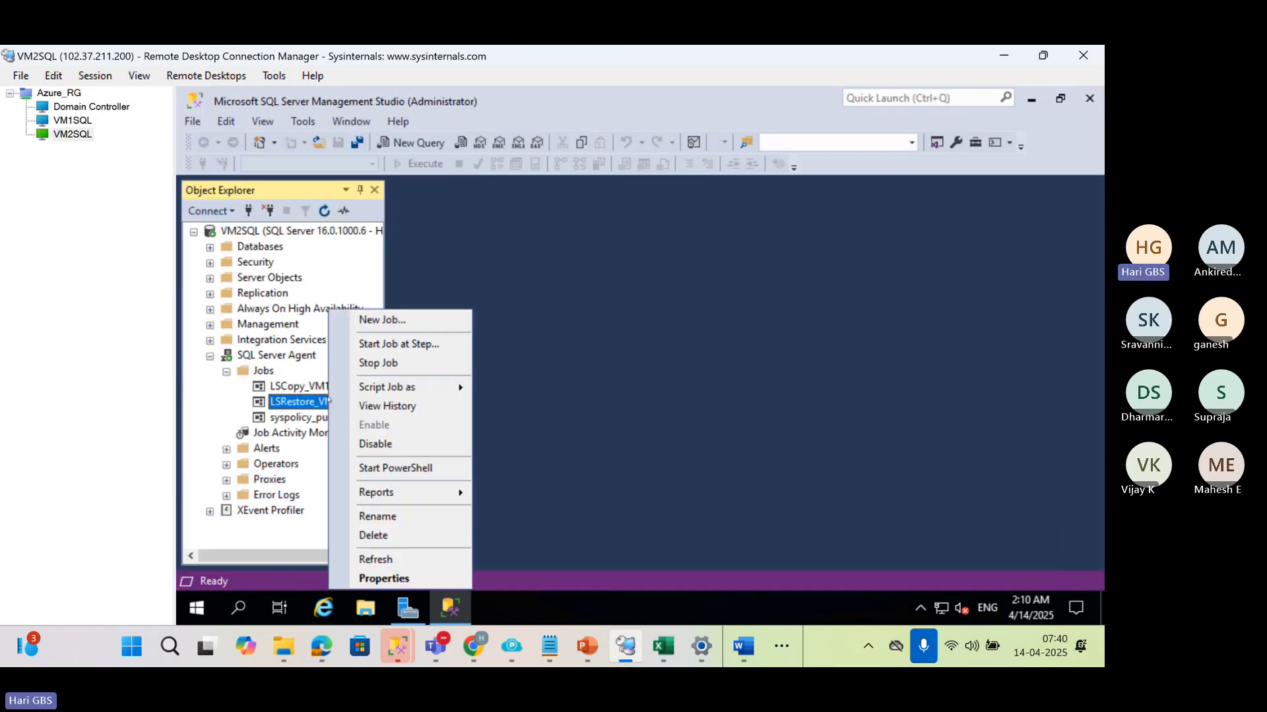
{"action": "left_click", "coordinate": [392, 405]}
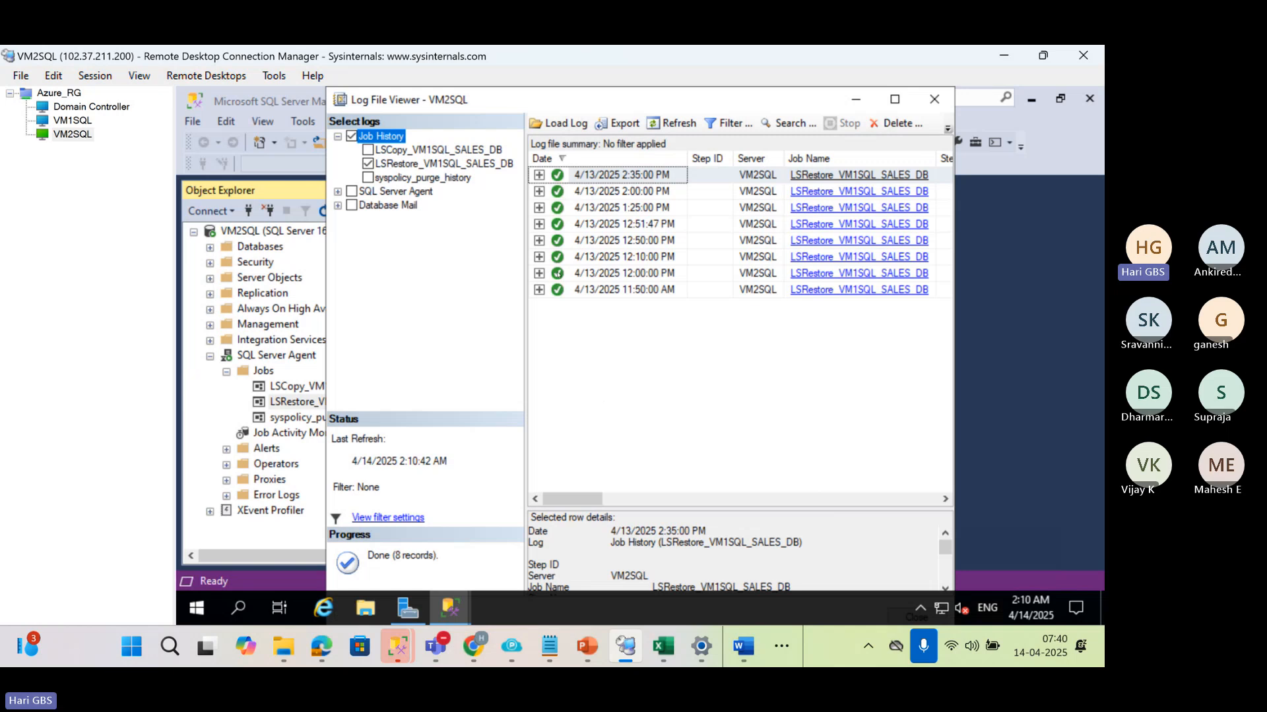
{"action": "left_click", "coordinate": [539, 175]}
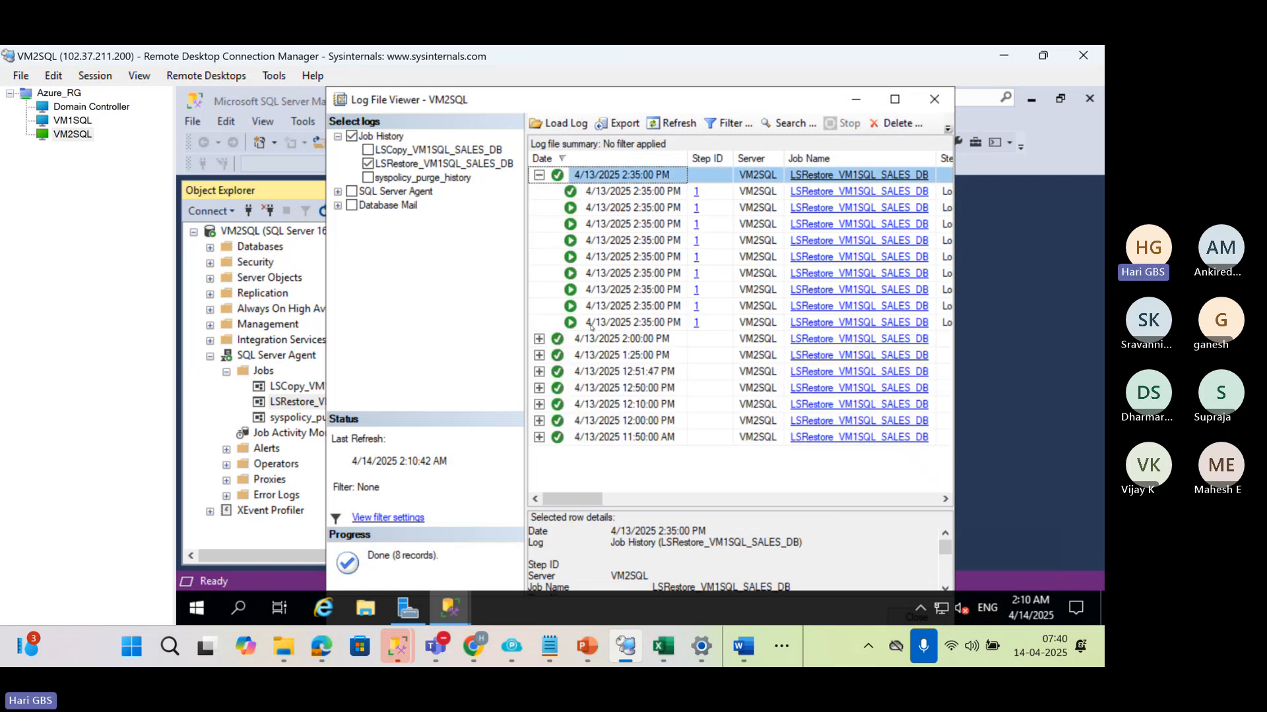
Maximize the Log File Viewer, enlarge the row details area and read the restore run's first Log Shipping Agent entry
{"action": "left_click", "coordinate": [591, 324]}
{"action": "left_click_drag", "start_coordinate": [726, 508], "coordinate": [726, 413]}
{"action": "left_click", "coordinate": [895, 99]}
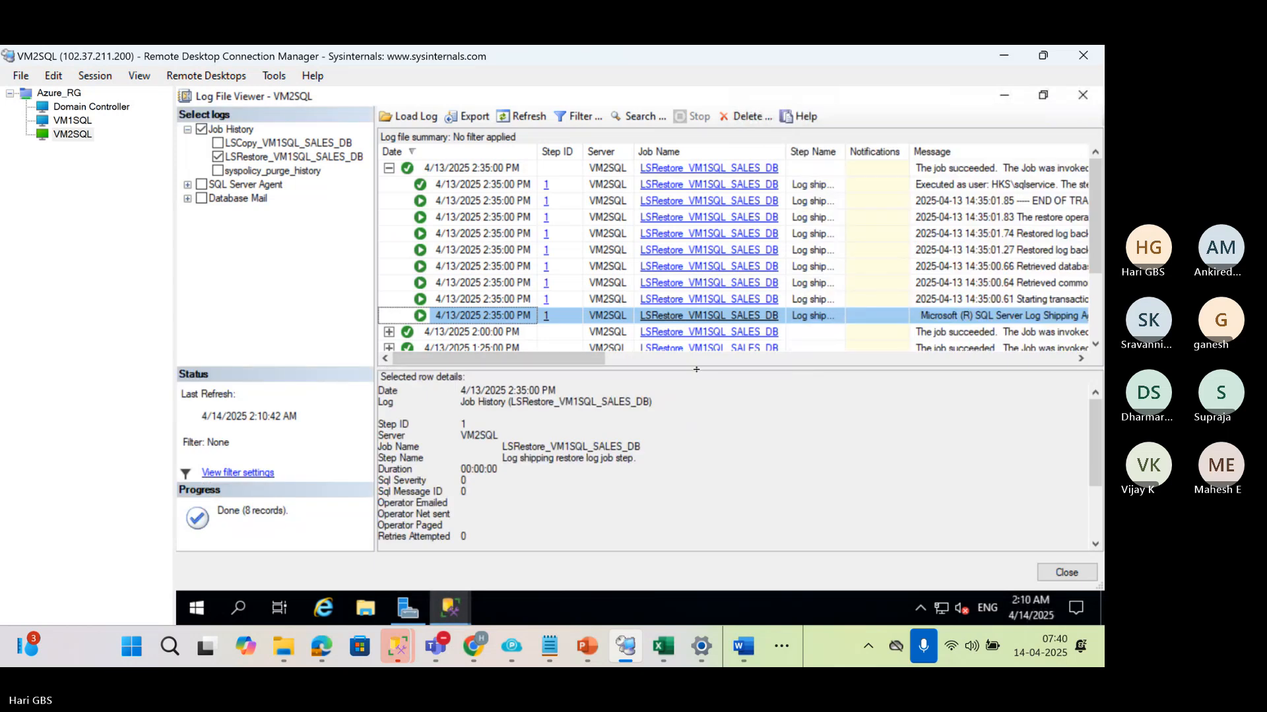
{"action": "left_click_drag", "start_coordinate": [689, 332], "coordinate": [689, 326]}
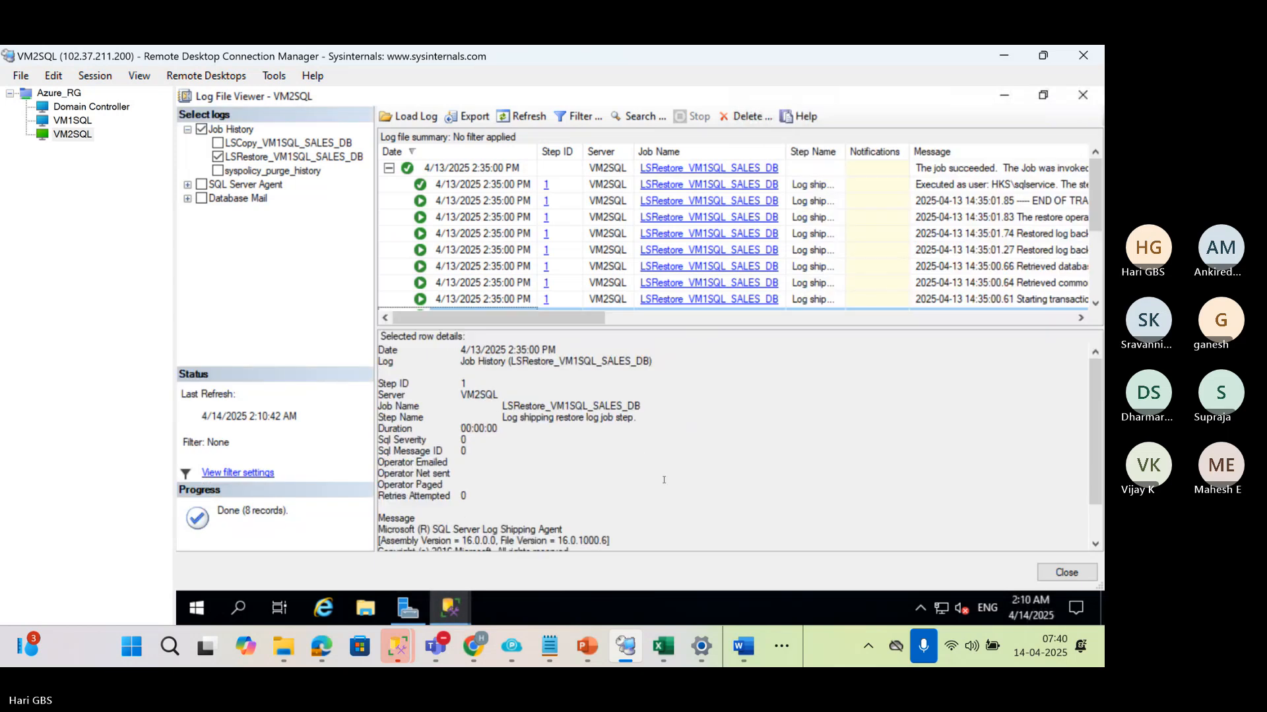
{"action": "scroll", "coordinate": [663, 480], "scroll_direction": "down", "scroll_amount": 1}
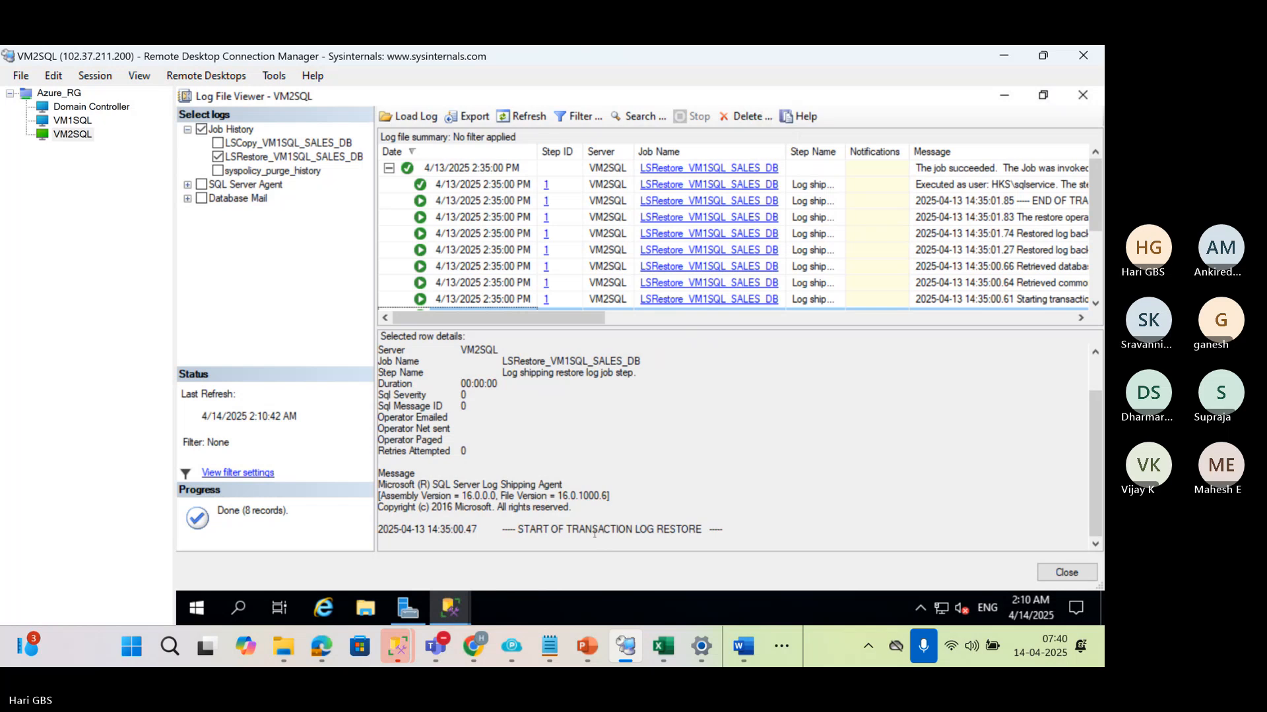
Read the restore run's Starting transaction log restore and Retrieved common restore settings entries
{"action": "left_click", "coordinate": [500, 297]}
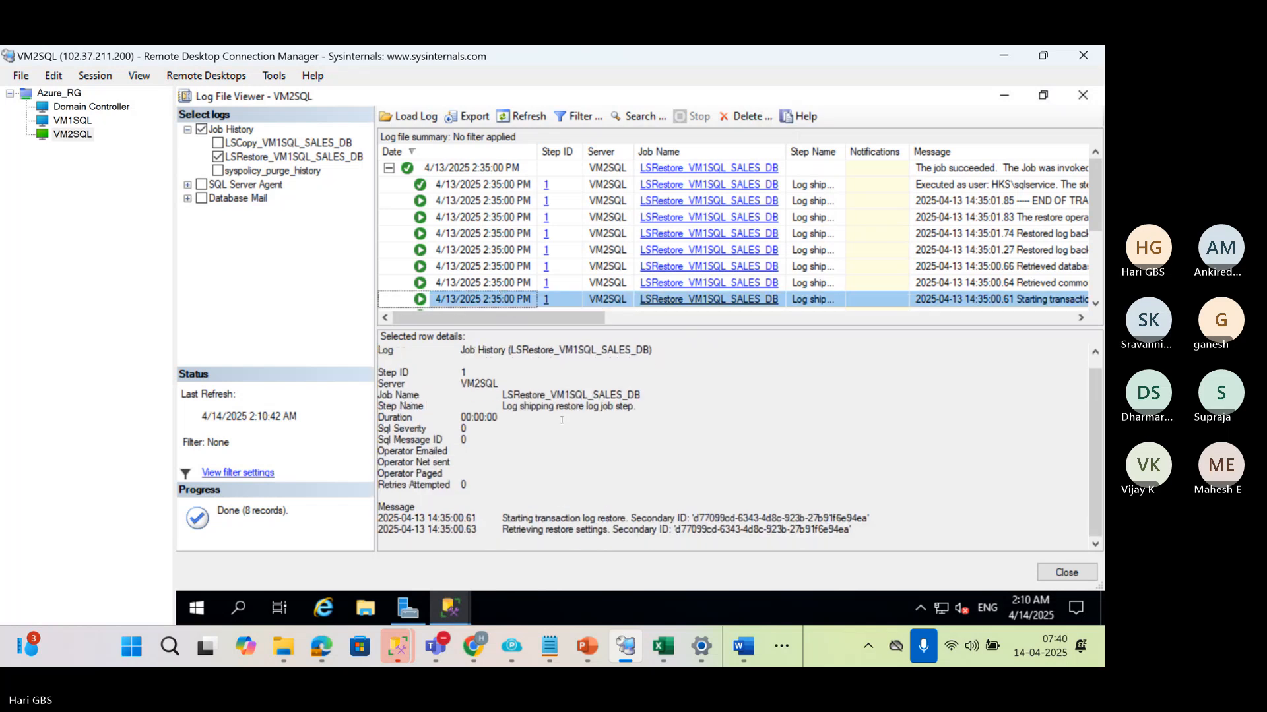
{"action": "left_click", "coordinate": [502, 288]}
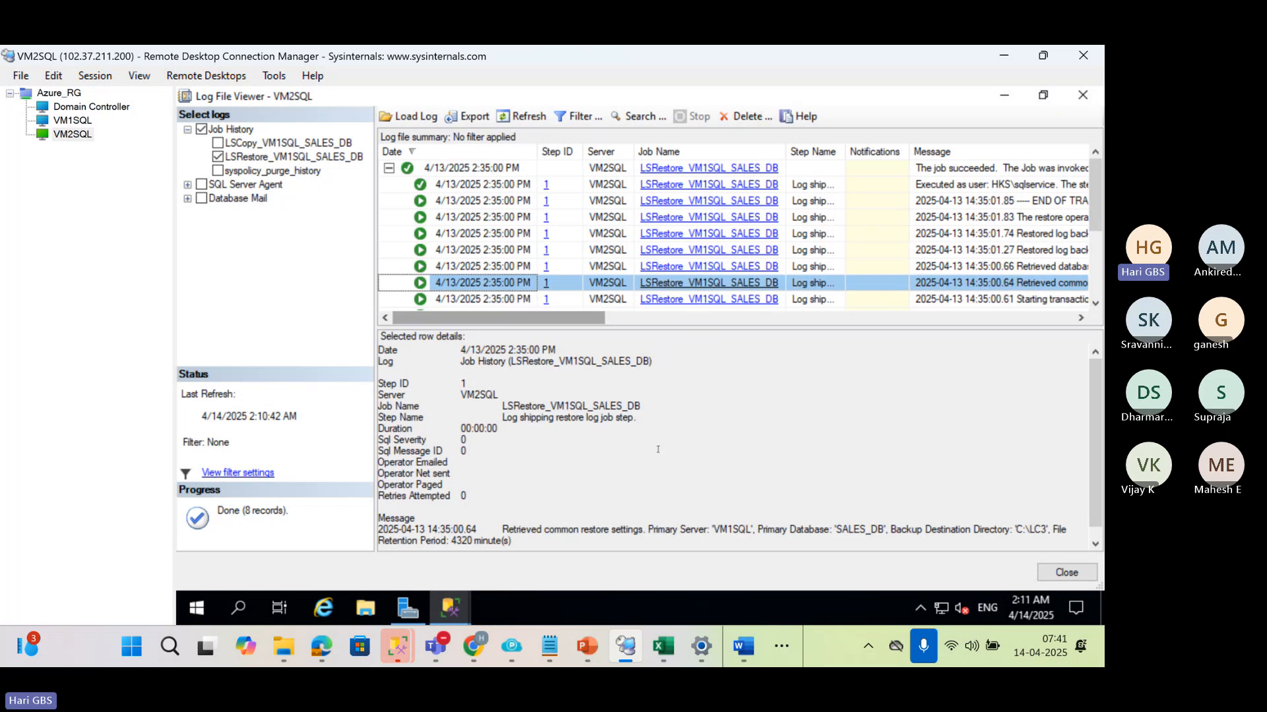
{"action": "scroll", "coordinate": [658, 450], "scroll_direction": "down", "scroll_amount": 1}
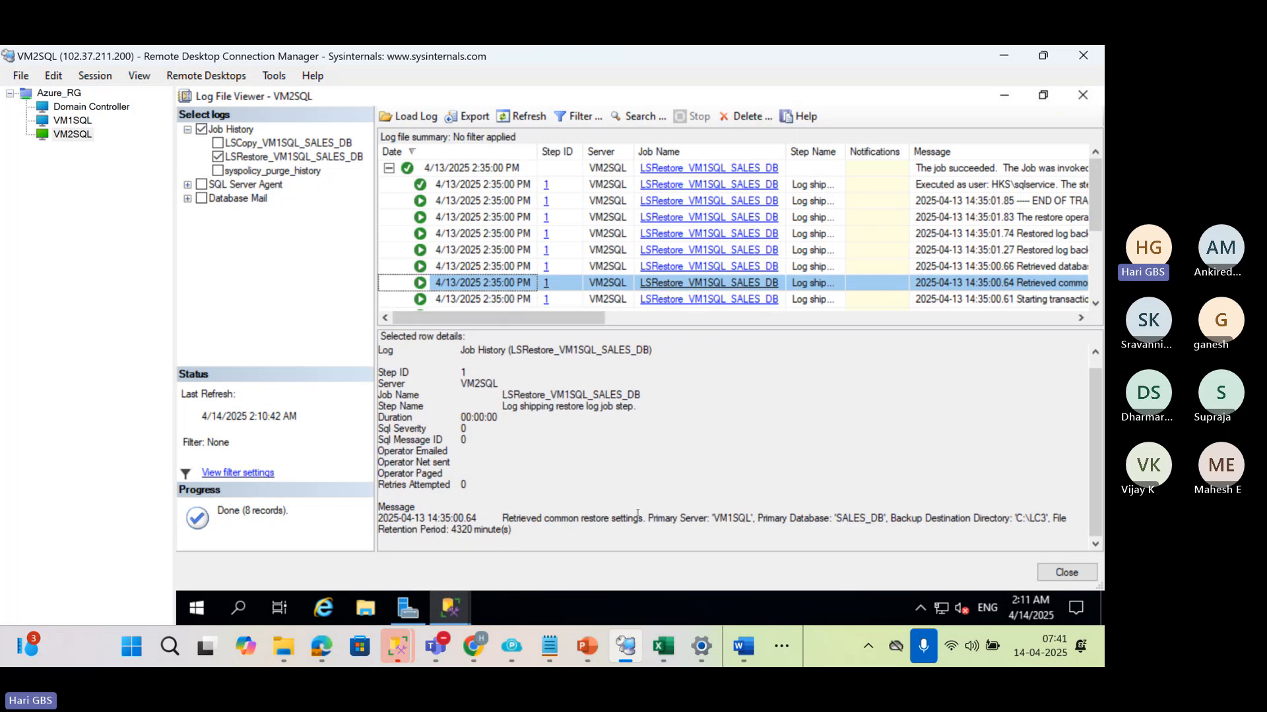
In the Retrieved database restore settings entry, highlight the Disconnect Users, Last Restored File and Max Transfer Size text
{"action": "left_click", "coordinate": [500, 266]}
{"action": "scroll", "coordinate": [587, 475], "scroll_direction": "down", "scroll_amount": 3}
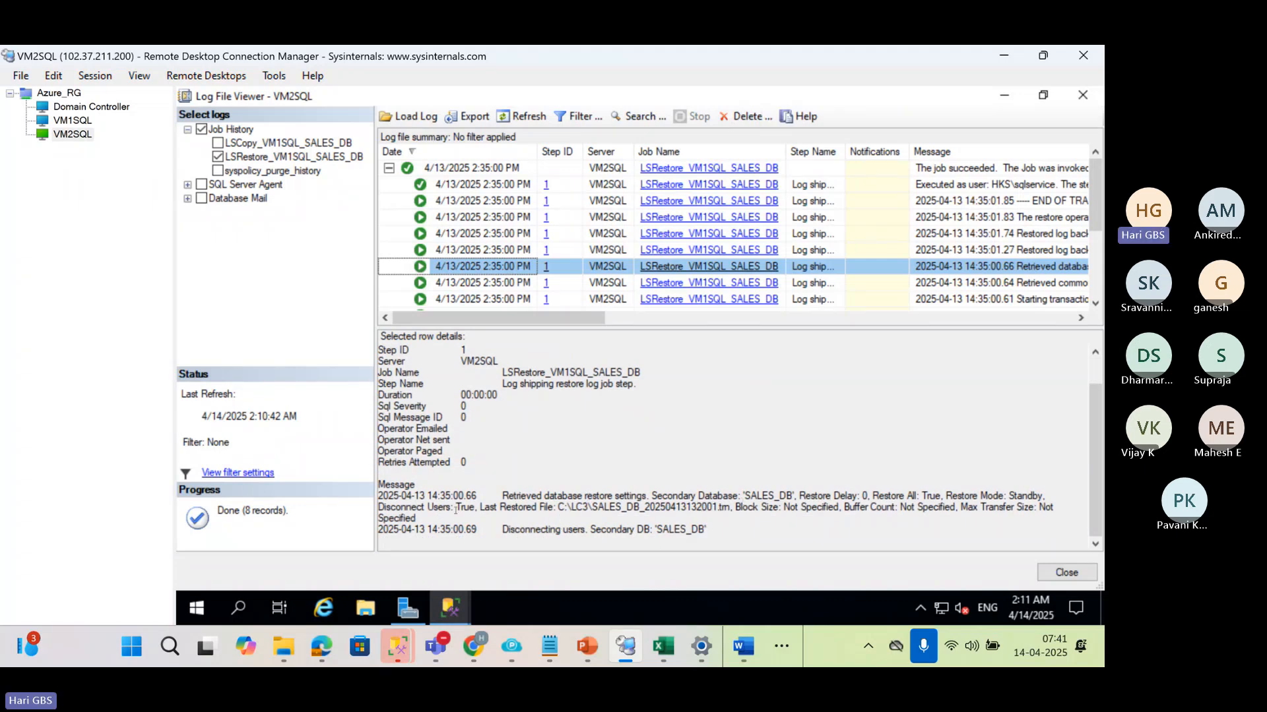
{"action": "left_click_drag", "start_coordinate": [456, 509], "coordinate": [367, 506]}
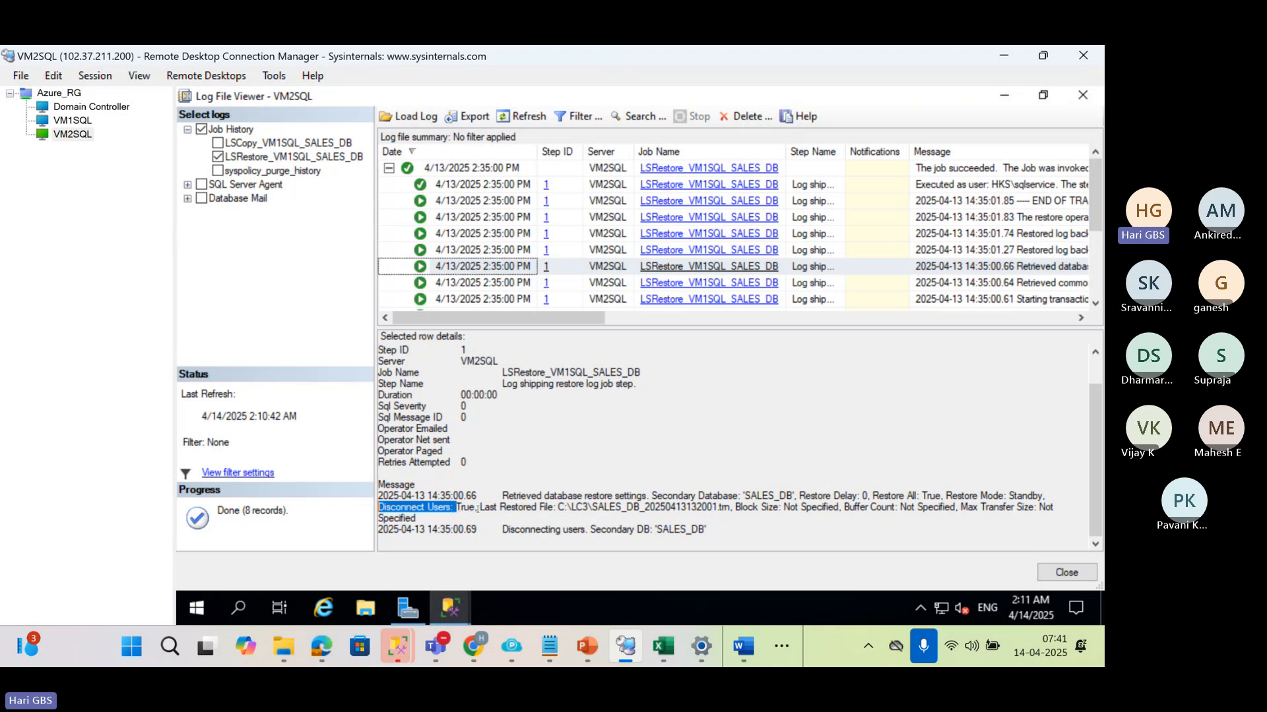
{"action": "left_click_drag", "start_coordinate": [475, 509], "coordinate": [731, 506]}
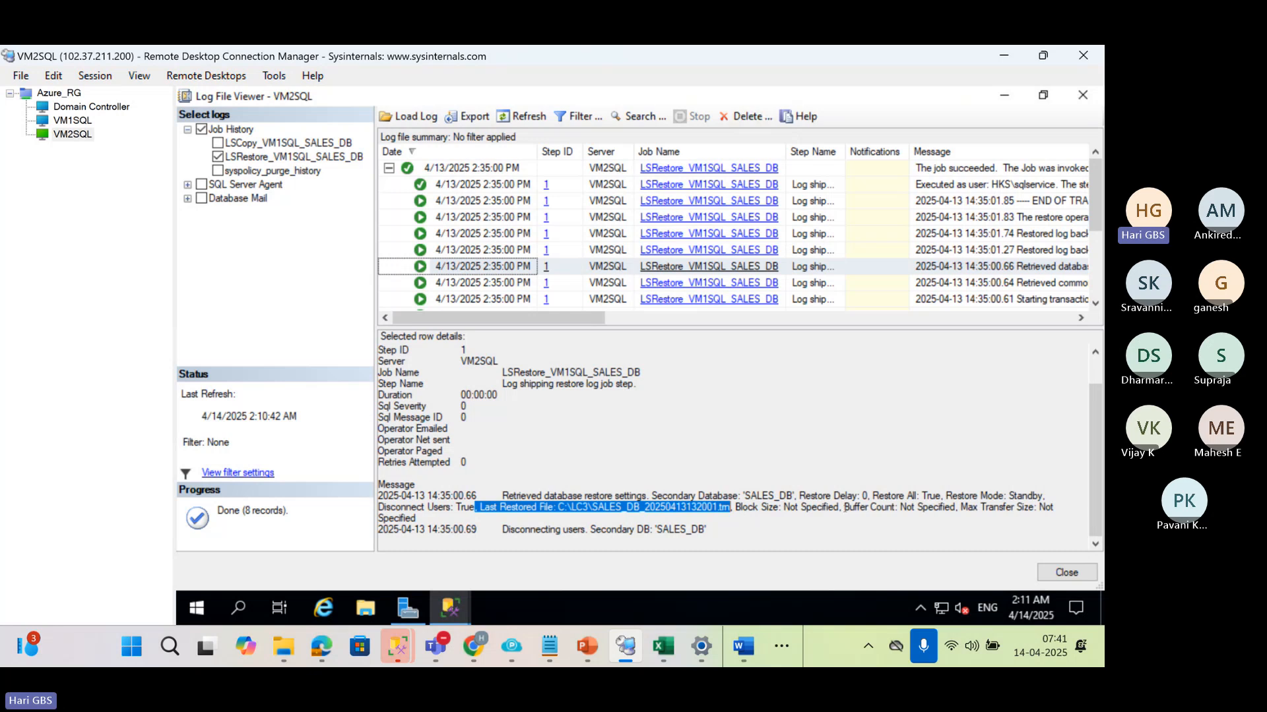
{"action": "left_click_drag", "start_coordinate": [841, 508], "coordinate": [1036, 508]}
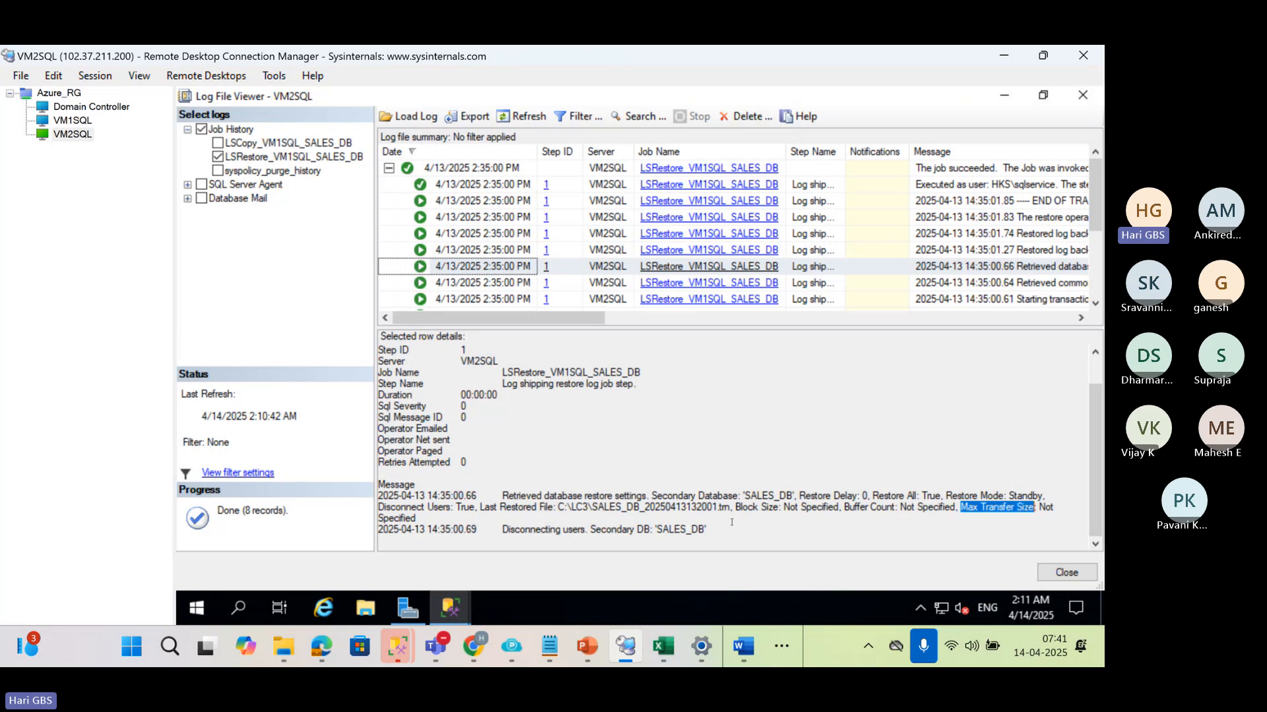
Read both Restored log backup file entries and highlight the Deleting old log backup files message for SALES_DB
{"action": "left_click", "coordinate": [463, 256]}
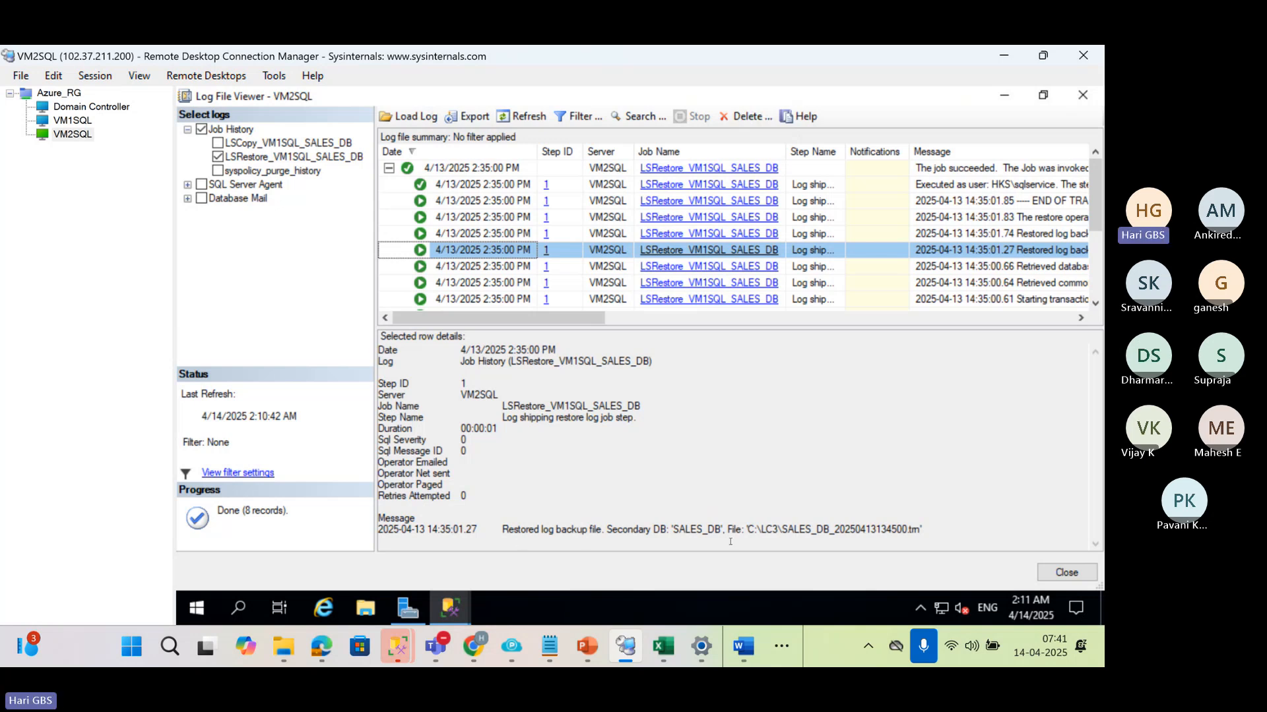
{"action": "key", "text": "Up"}
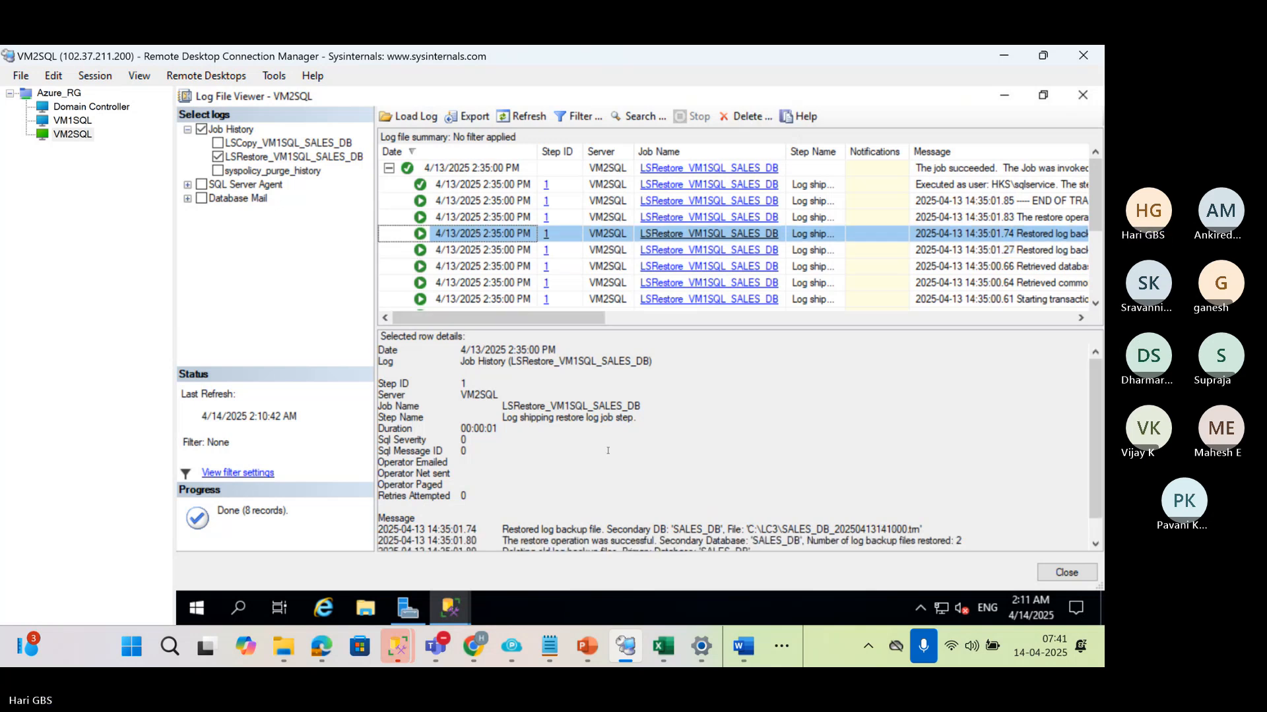
{"action": "scroll", "coordinate": [607, 450], "scroll_direction": "down", "scroll_amount": 1}
{"action": "left_click_drag", "start_coordinate": [752, 530], "coordinate": [490, 525]}
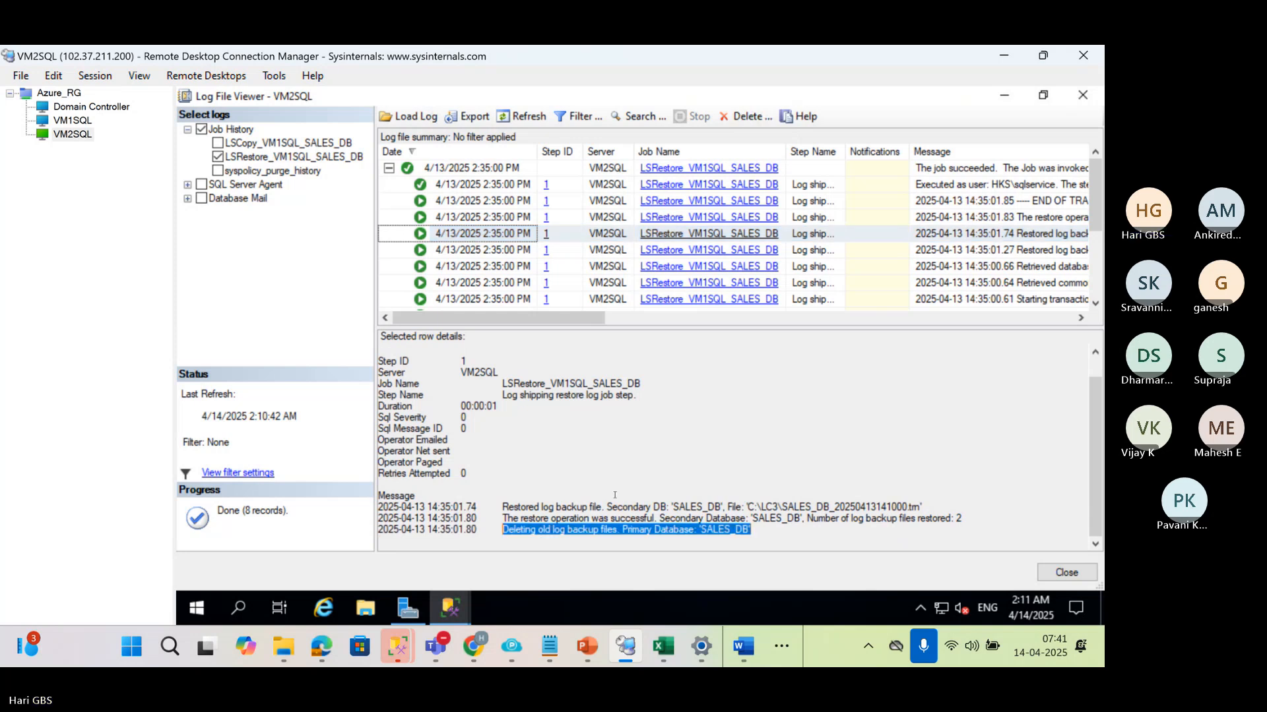
Read the restore run's closing entries, from the restore operation message through END OF TRANSACTION LOG RESTORE to the job step outcome
{"action": "left_click", "coordinate": [475, 220]}
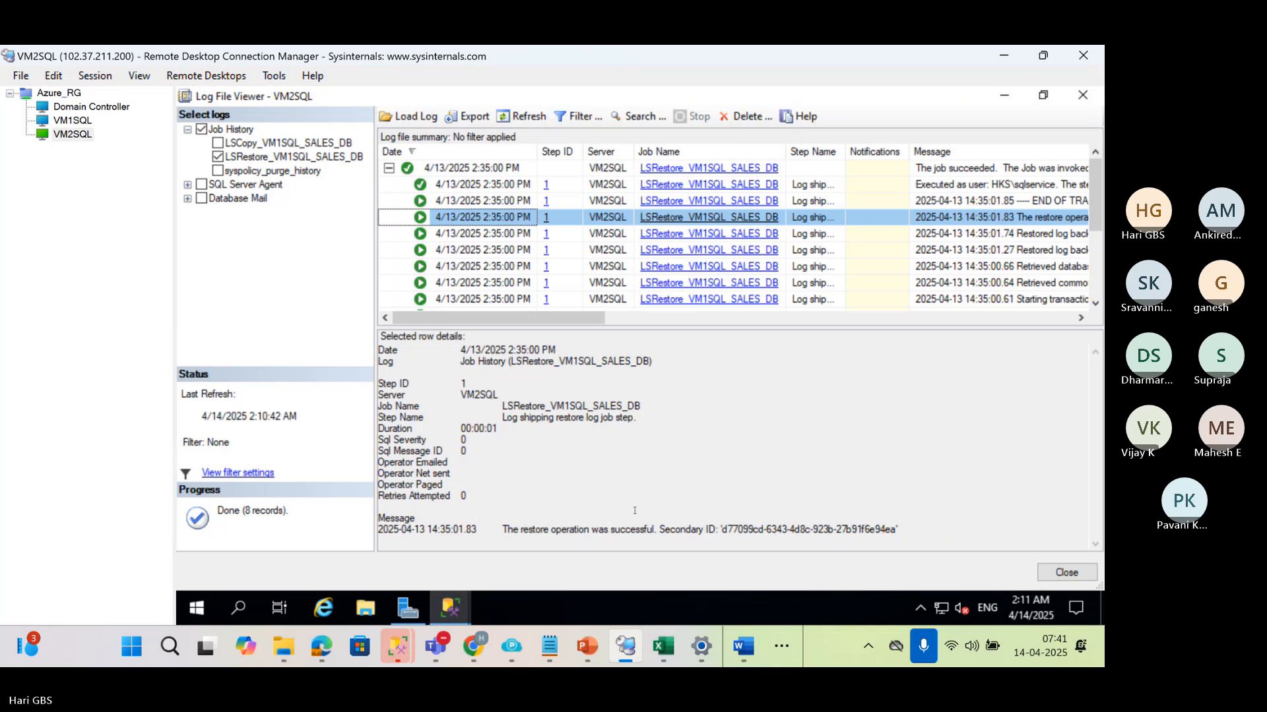
{"action": "left_click", "coordinate": [477, 201]}
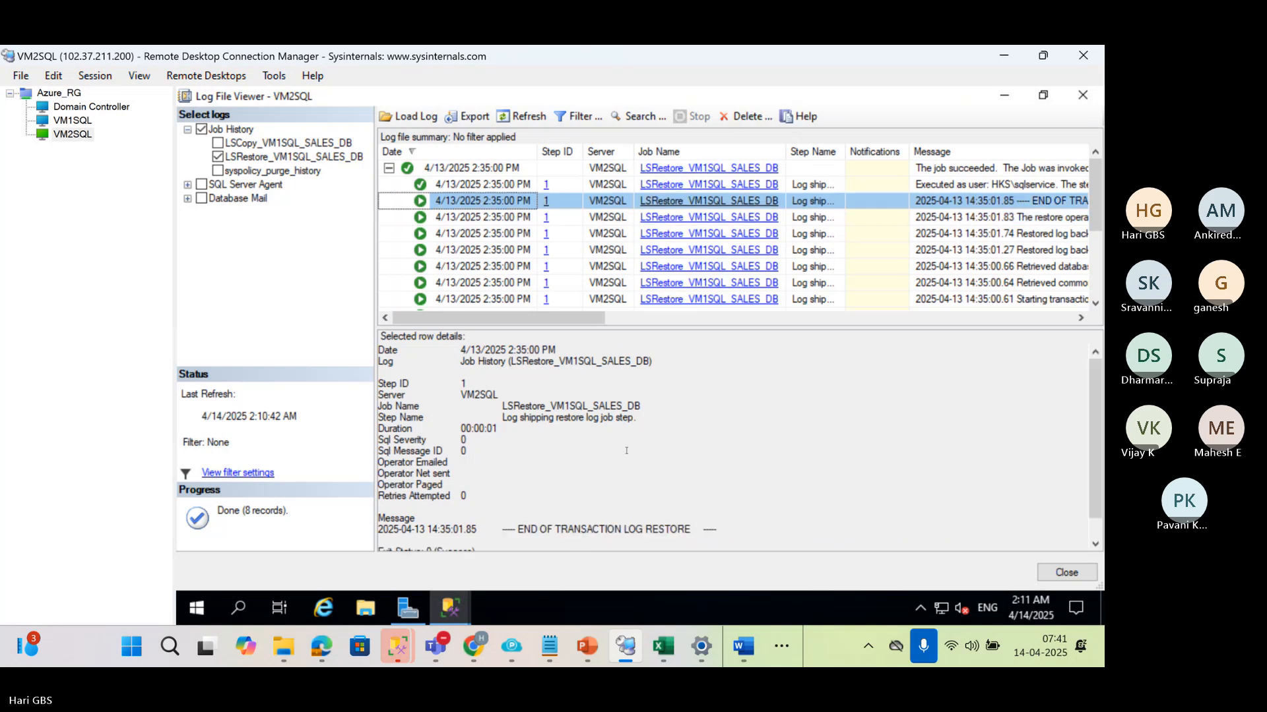
{"action": "scroll", "coordinate": [626, 450], "scroll_direction": "down", "scroll_amount": 1}
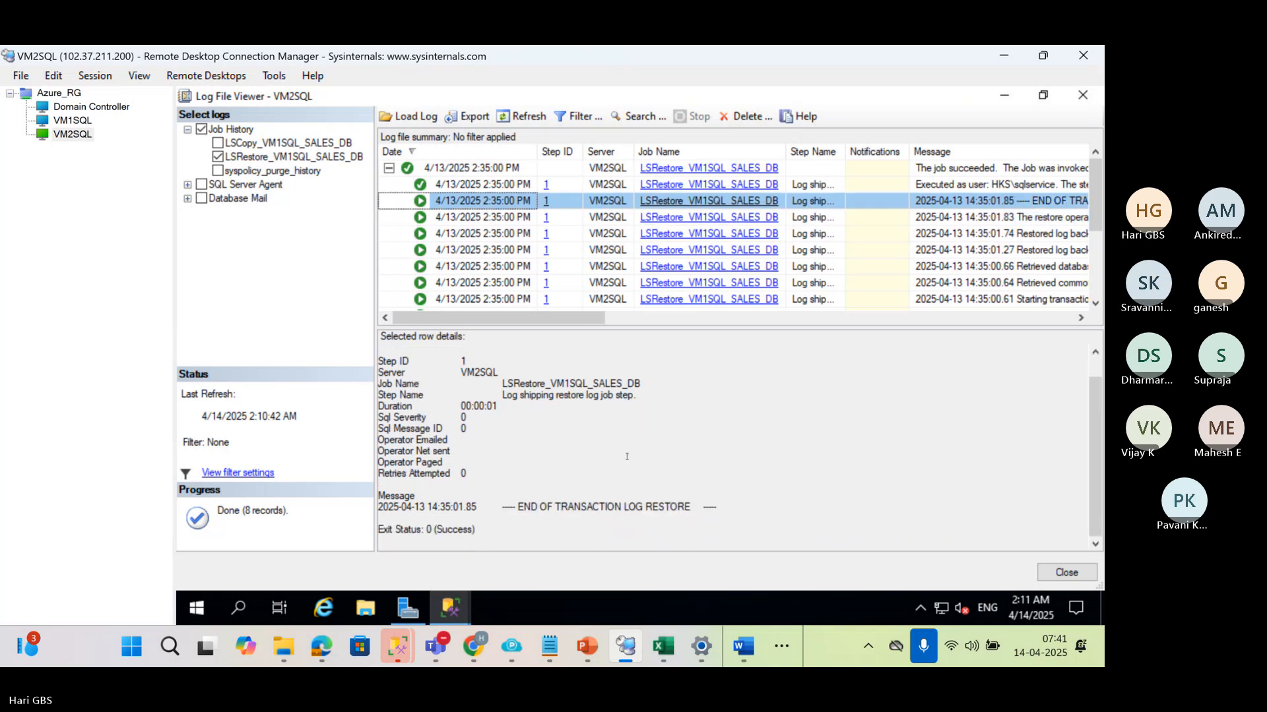
{"action": "left_click", "coordinate": [469, 185]}
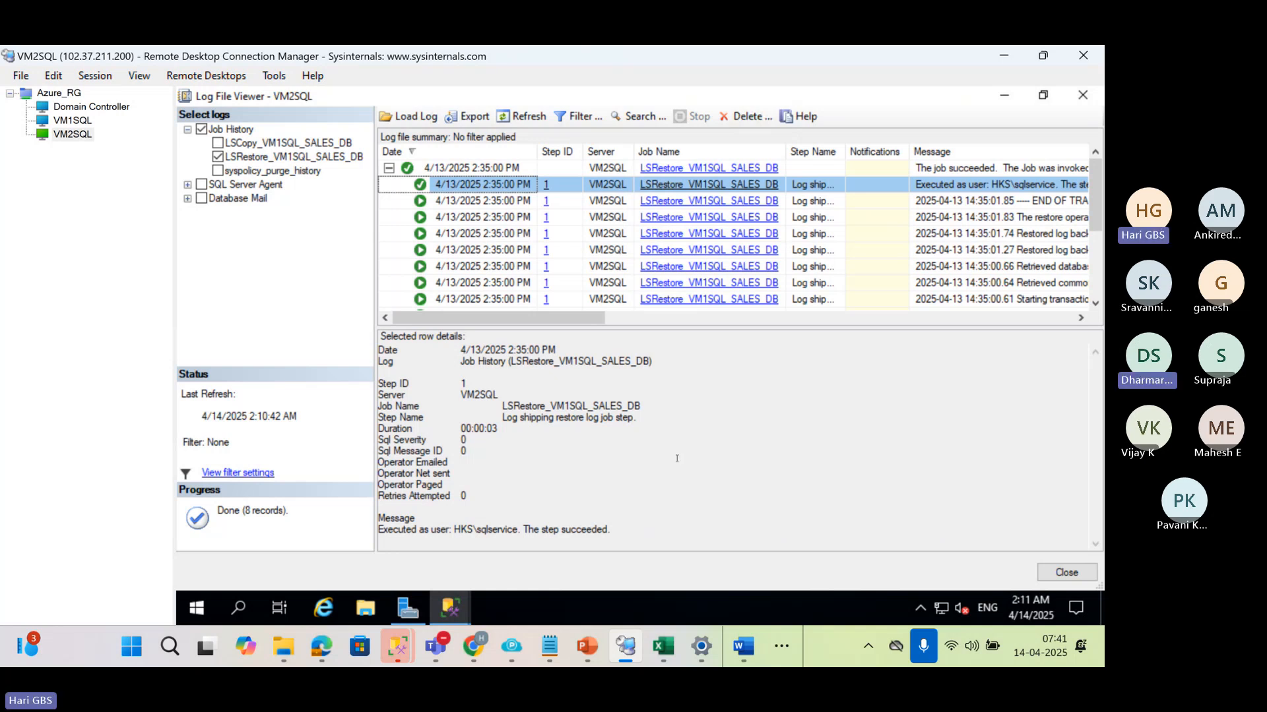
Switch to 01 LogShipping.pptx in PowerPoint and show slide 40, Background Process, after viewing the Critical Metadata tables slide
{"action": "left_click", "coordinate": [586, 646]}
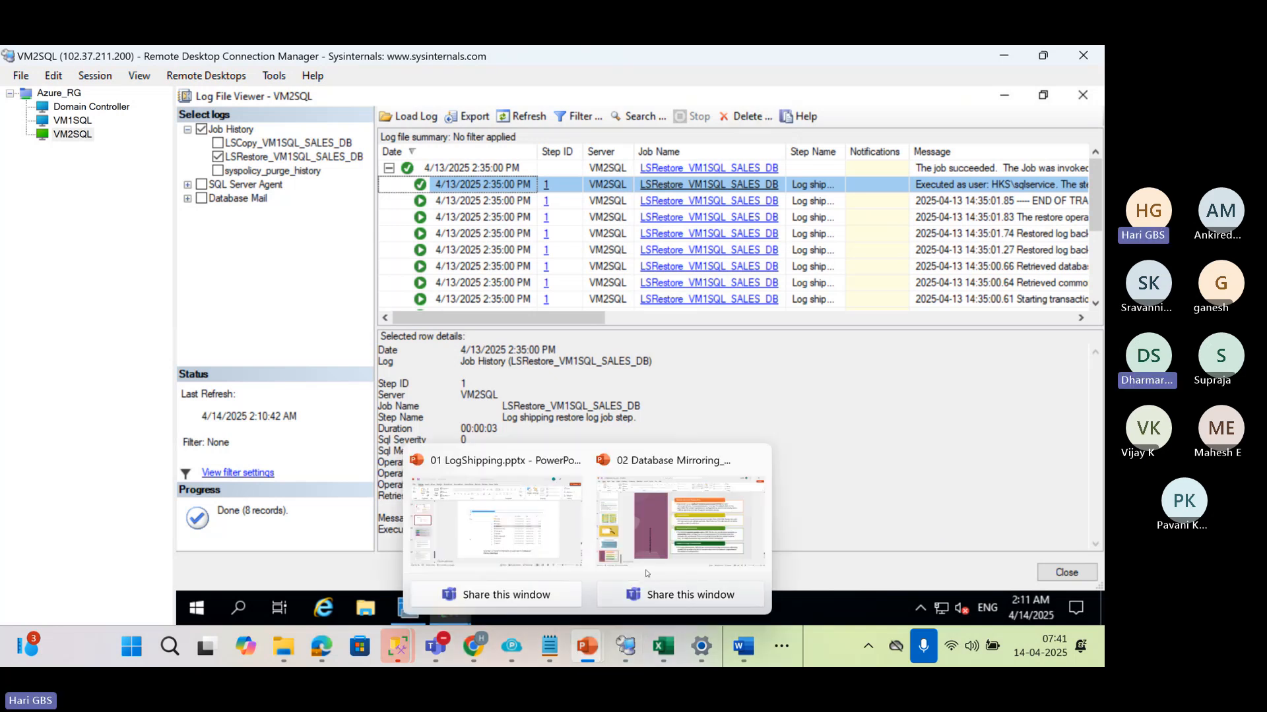
{"action": "left_click", "coordinate": [494, 485]}
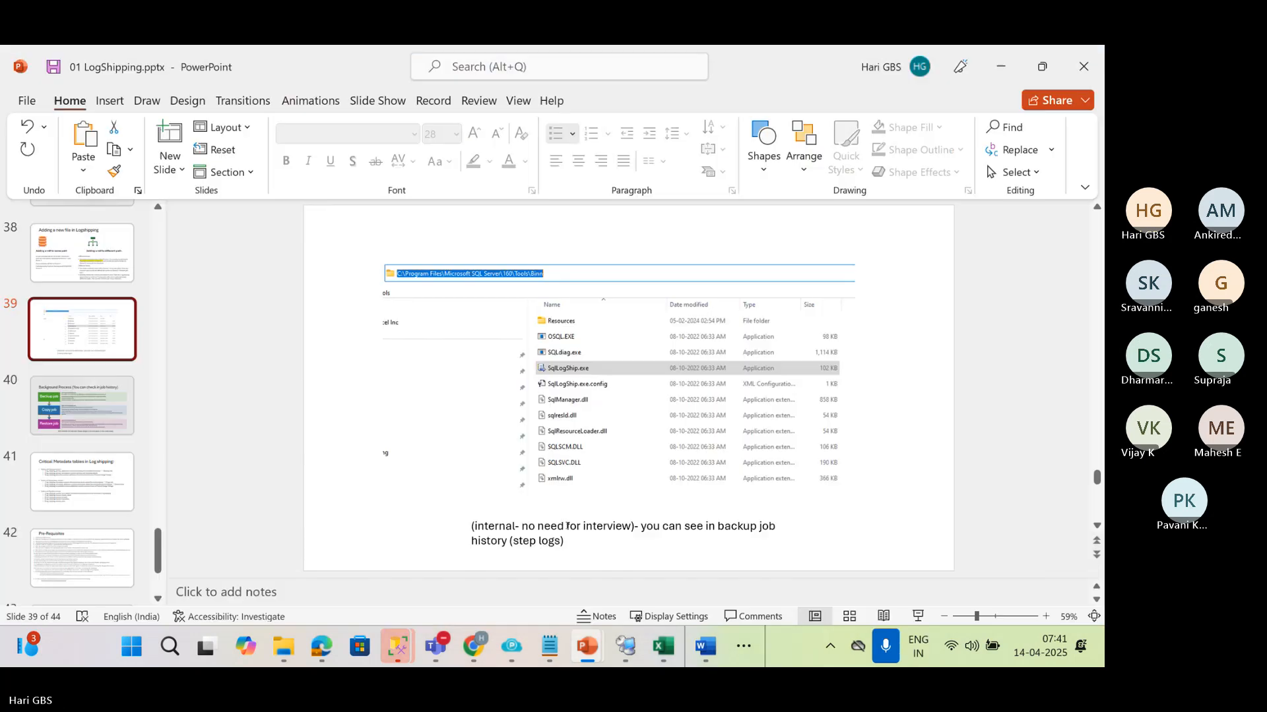
{"action": "left_click", "coordinate": [82, 482]}
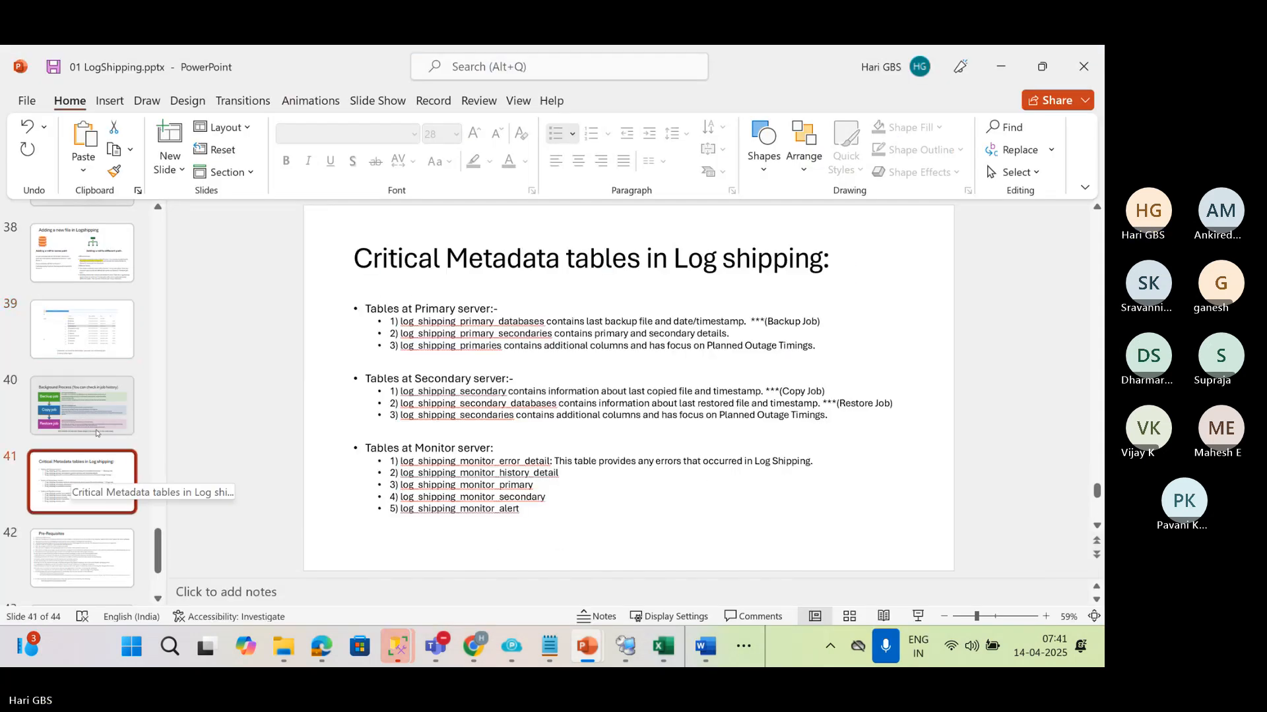
{"action": "left_click", "coordinate": [82, 405]}
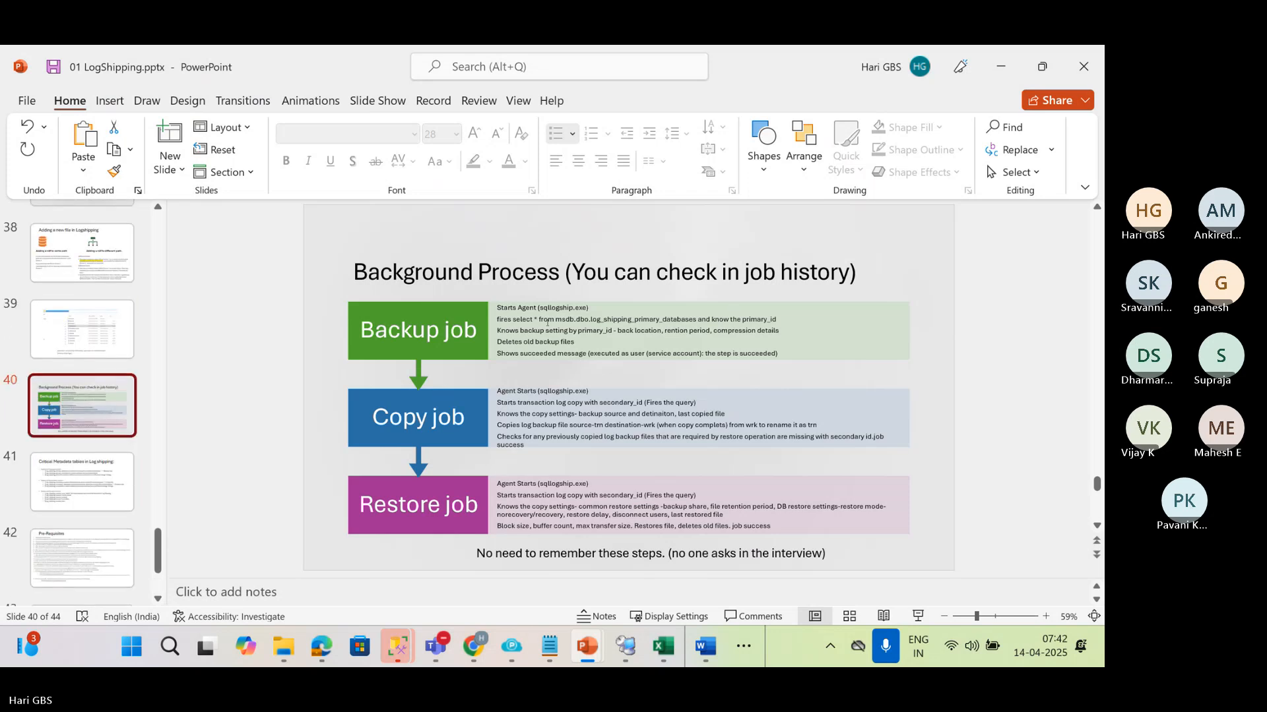
Alternate between slide 39 with the SqlLogShip.exe folder screenshot and slide 40 to review the background job process
{"action": "left_click", "coordinate": [547, 322]}
{"action": "left_click", "coordinate": [118, 347]}
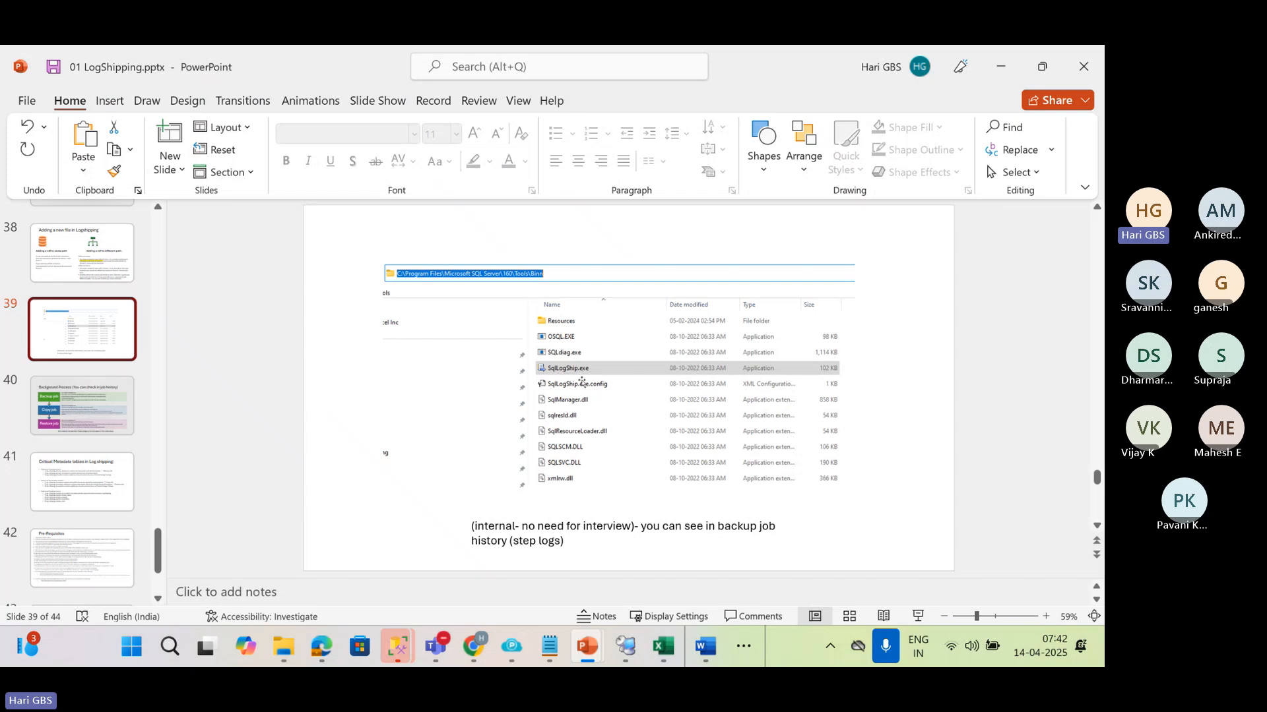
{"action": "left_click", "coordinate": [91, 422]}
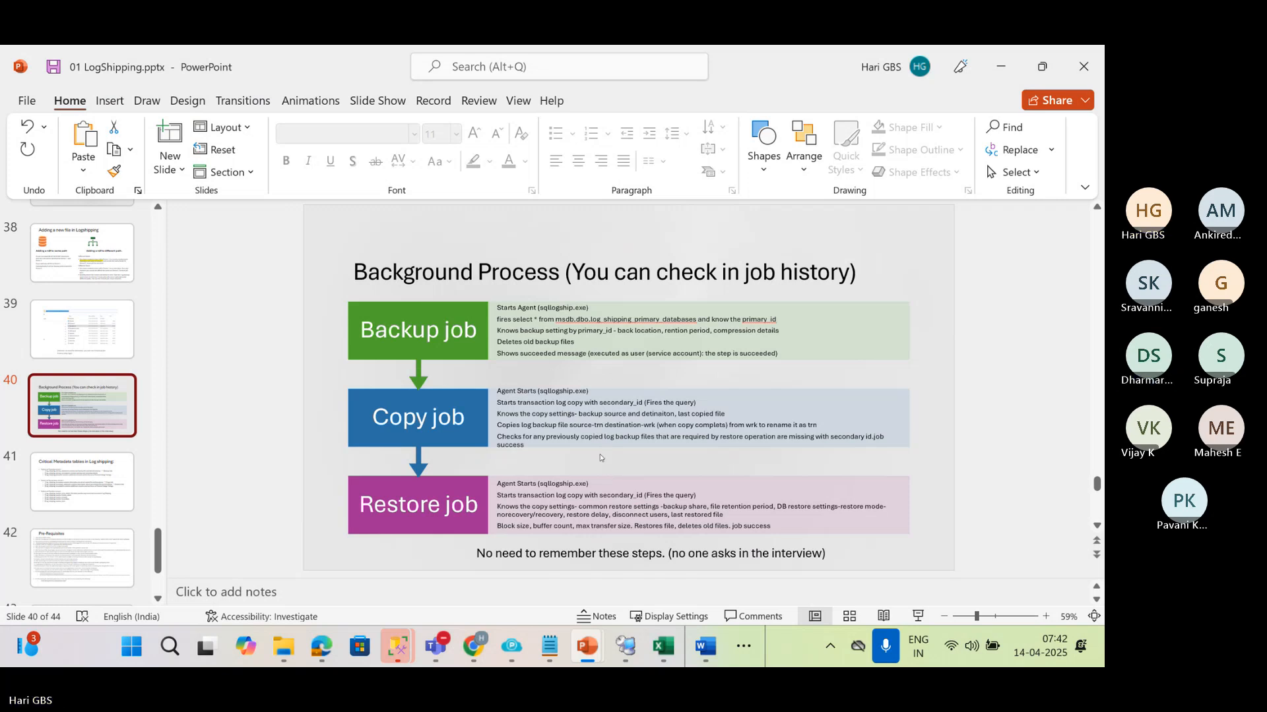
{"action": "left_click", "coordinate": [103, 356]}
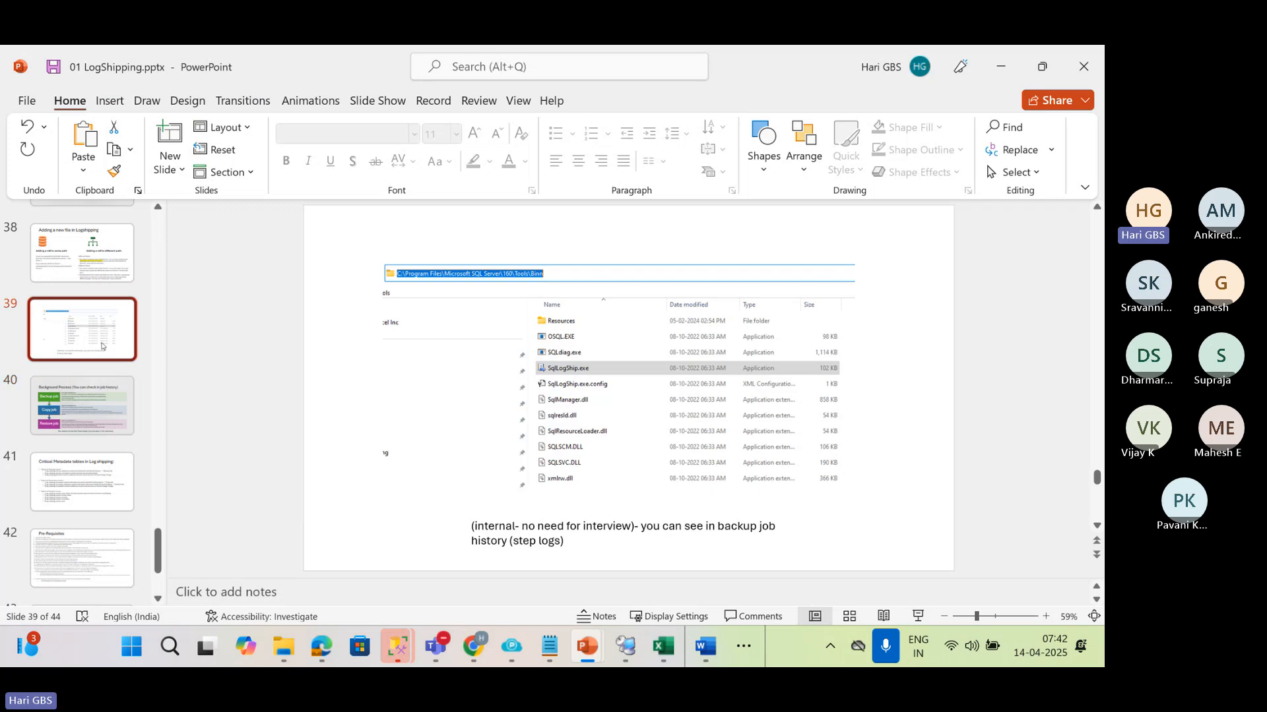
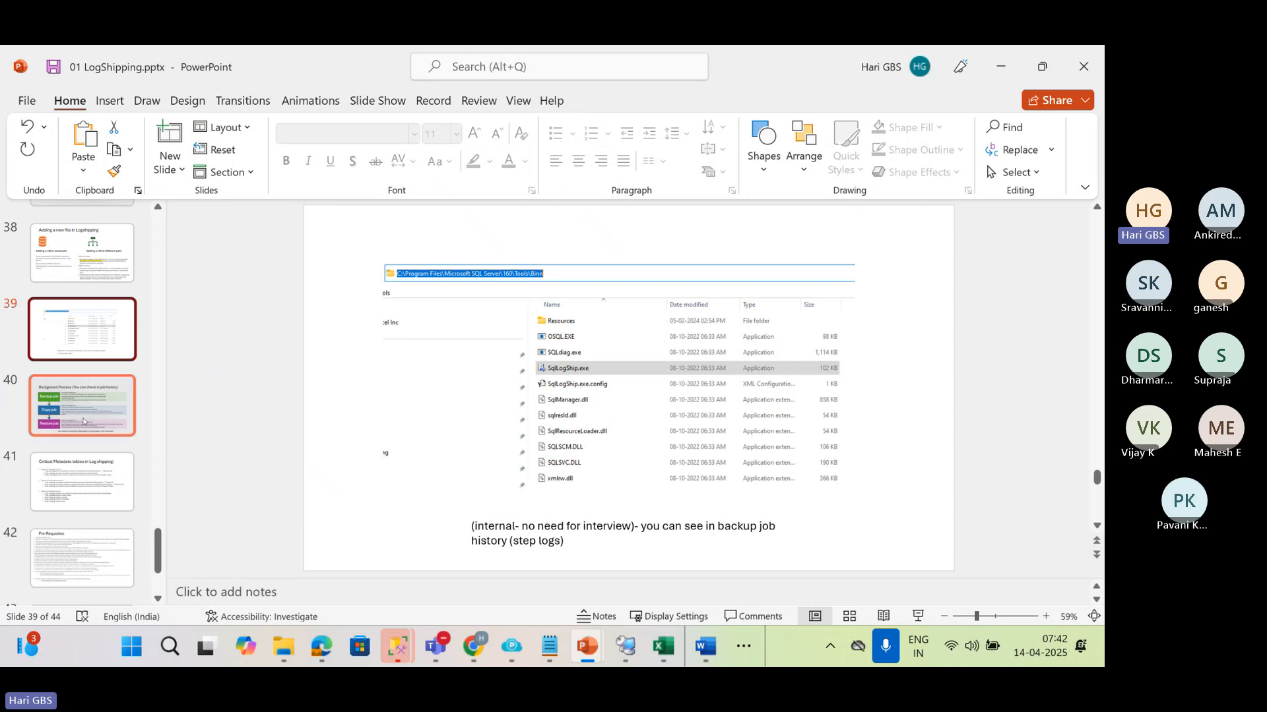
Switch to File Explorer and open the SQLServer2022-x64-ENU-Dev folder under C:\Media\2022
{"action": "mouse_move", "coordinate": [284, 646]}
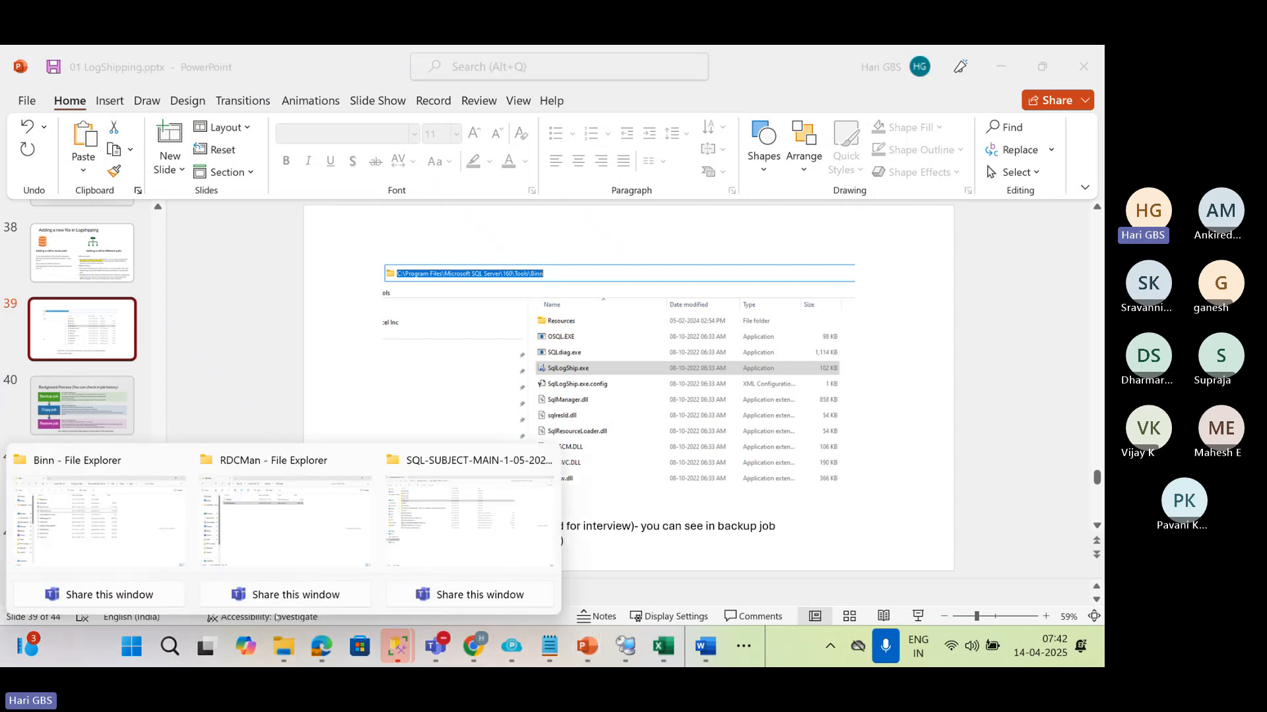
{"action": "left_click", "coordinate": [115, 513]}
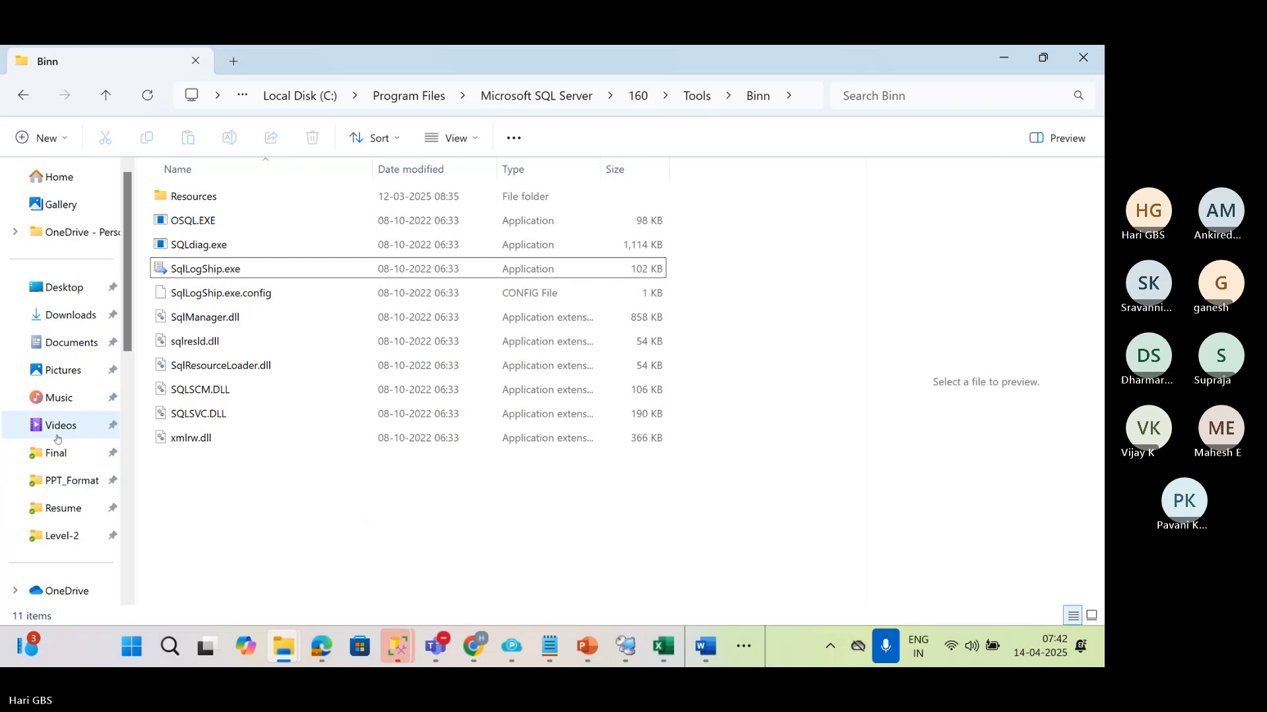
{"action": "scroll", "coordinate": [59, 442], "scroll_direction": "down", "scroll_amount": 5}
{"action": "scroll", "coordinate": [62, 449], "scroll_direction": "up", "scroll_amount": 5}
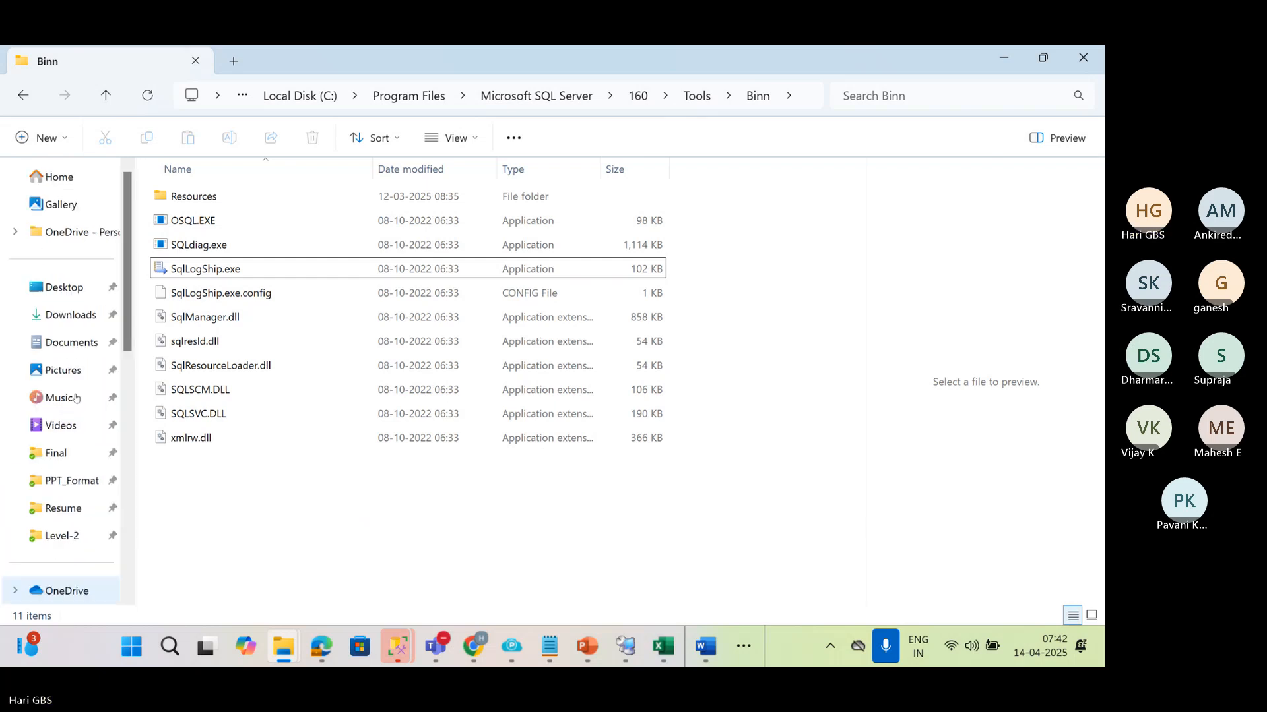
{"action": "scroll", "coordinate": [76, 526], "scroll_direction": "down", "scroll_amount": 2}
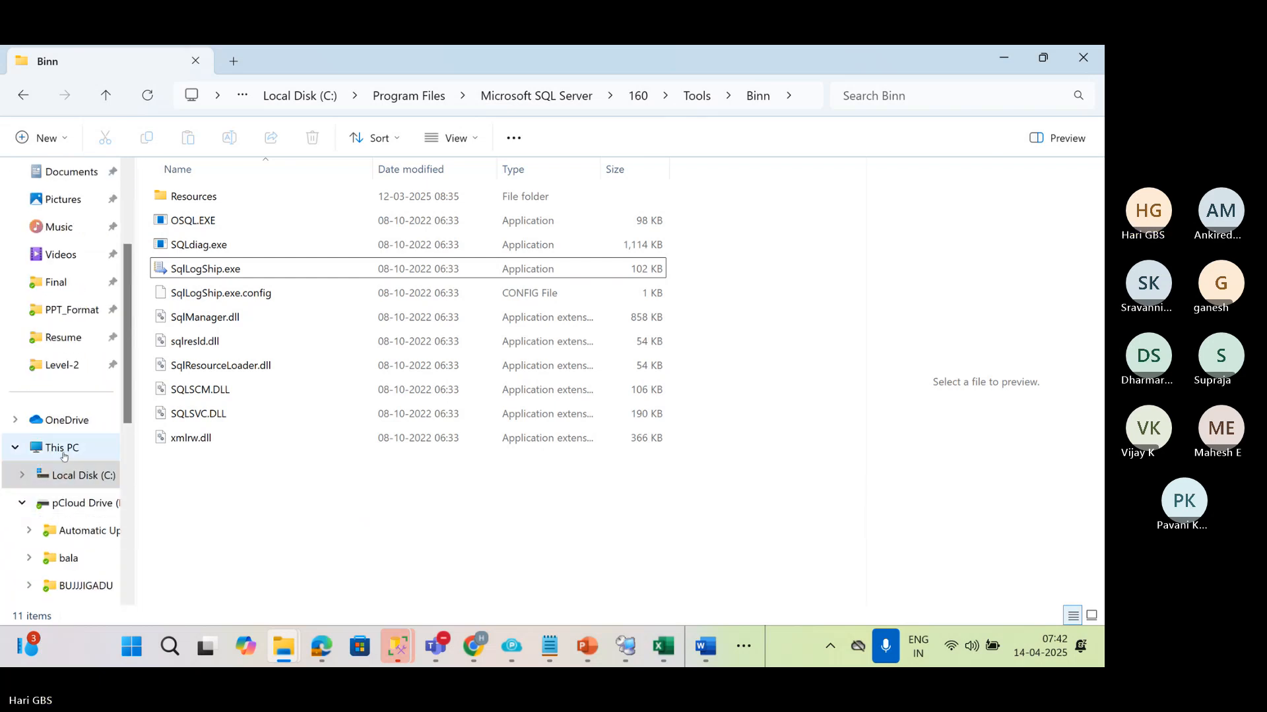
{"action": "left_click", "coordinate": [65, 474]}
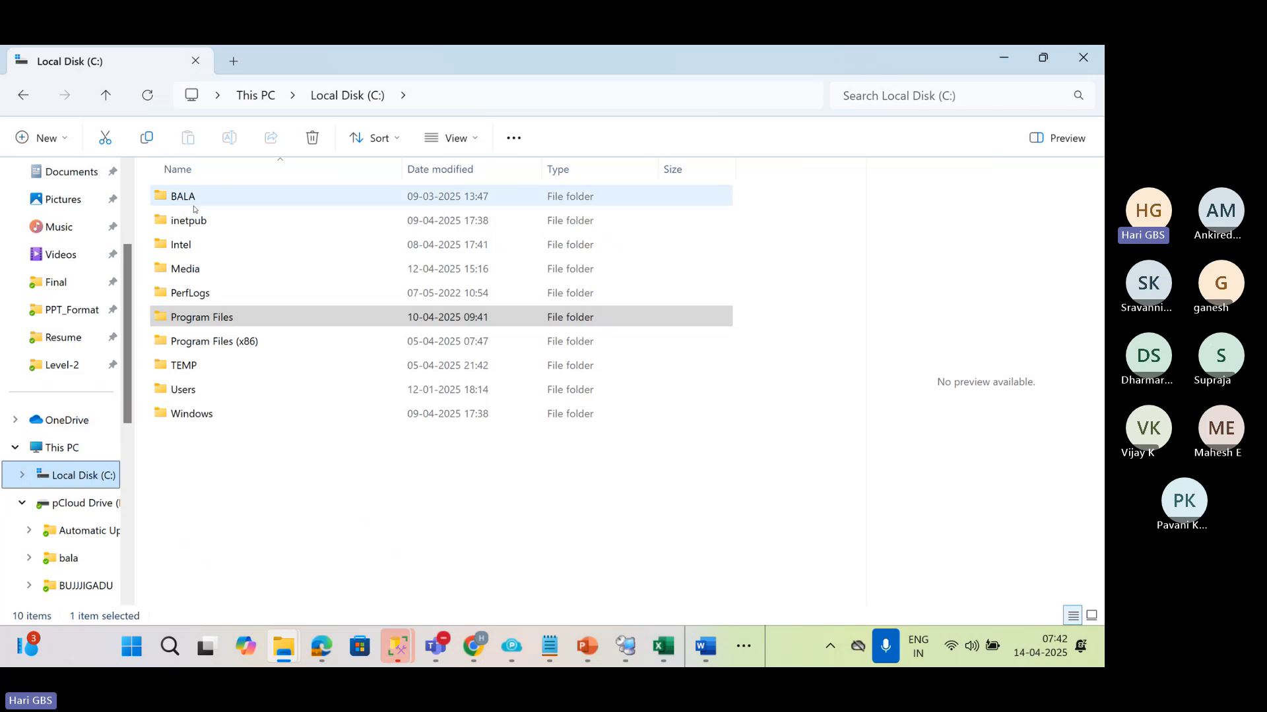
{"action": "double_click", "coordinate": [196, 269]}
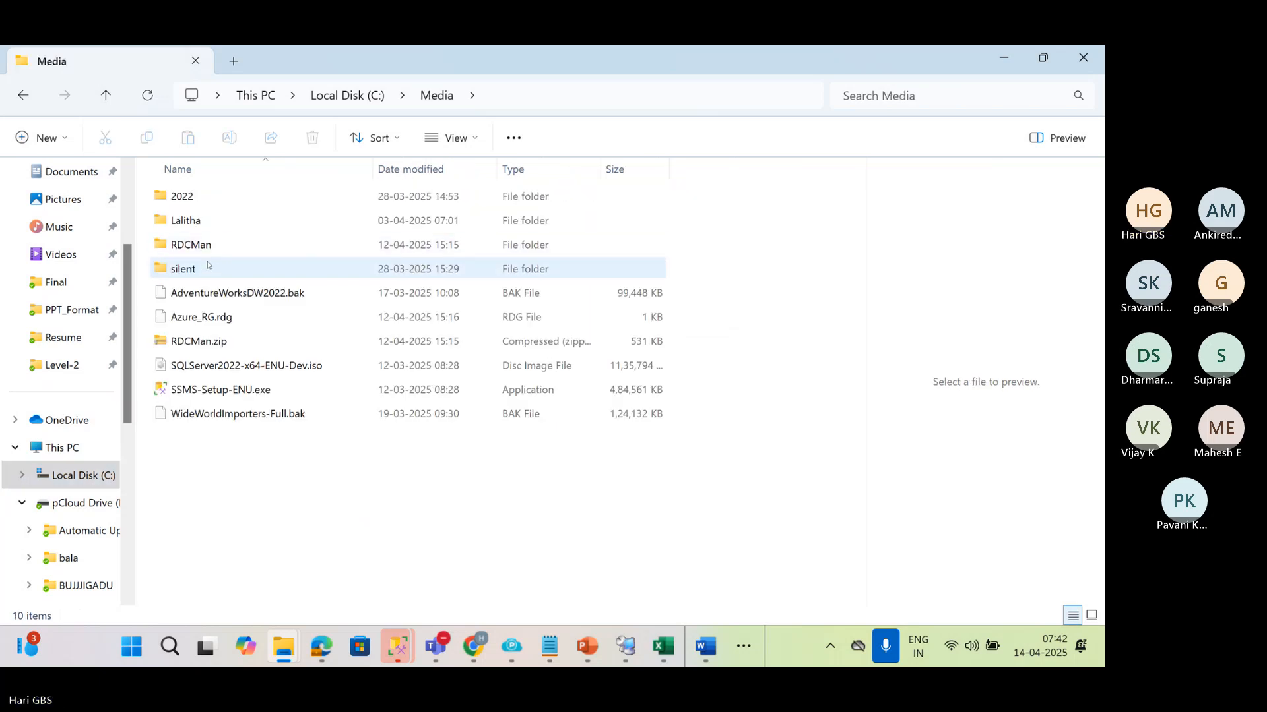
{"action": "double_click", "coordinate": [189, 205]}
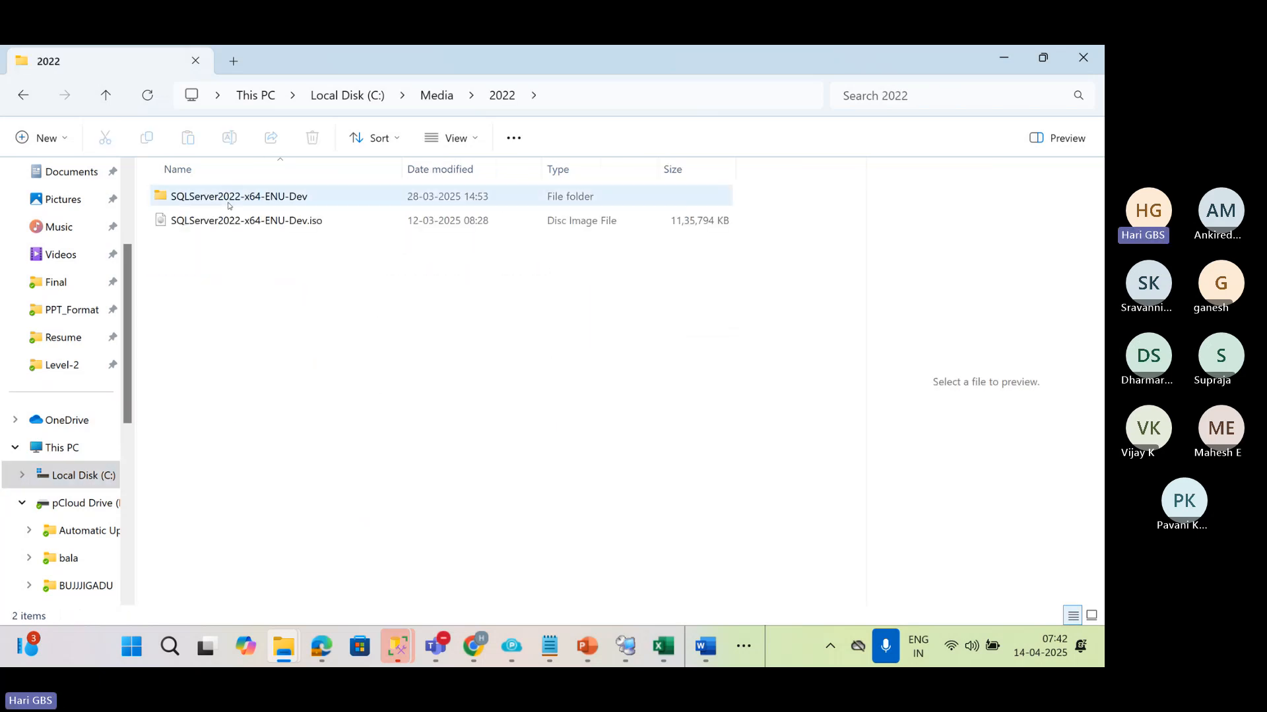
{"action": "double_click", "coordinate": [239, 198]}
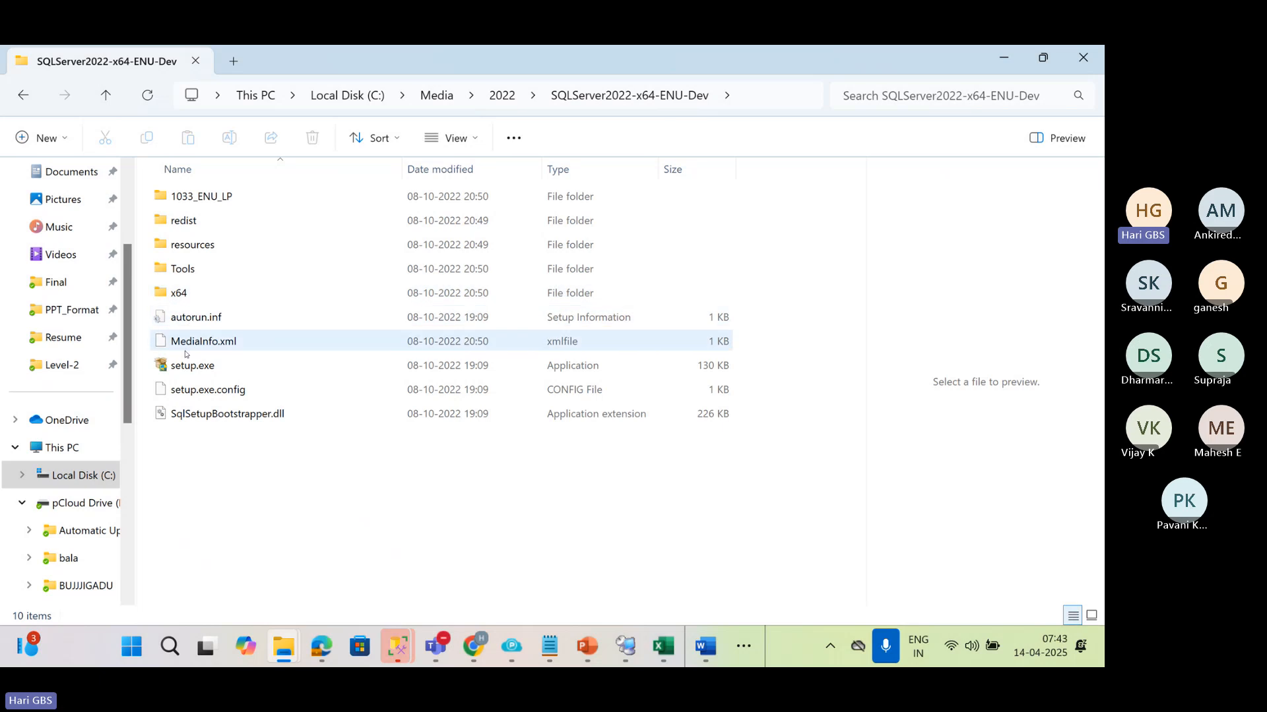
Run setup.exe and review the Installation and Maintenance options in SQL Server Installation Center, then return to the folder
{"action": "left_click", "coordinate": [178, 366]}
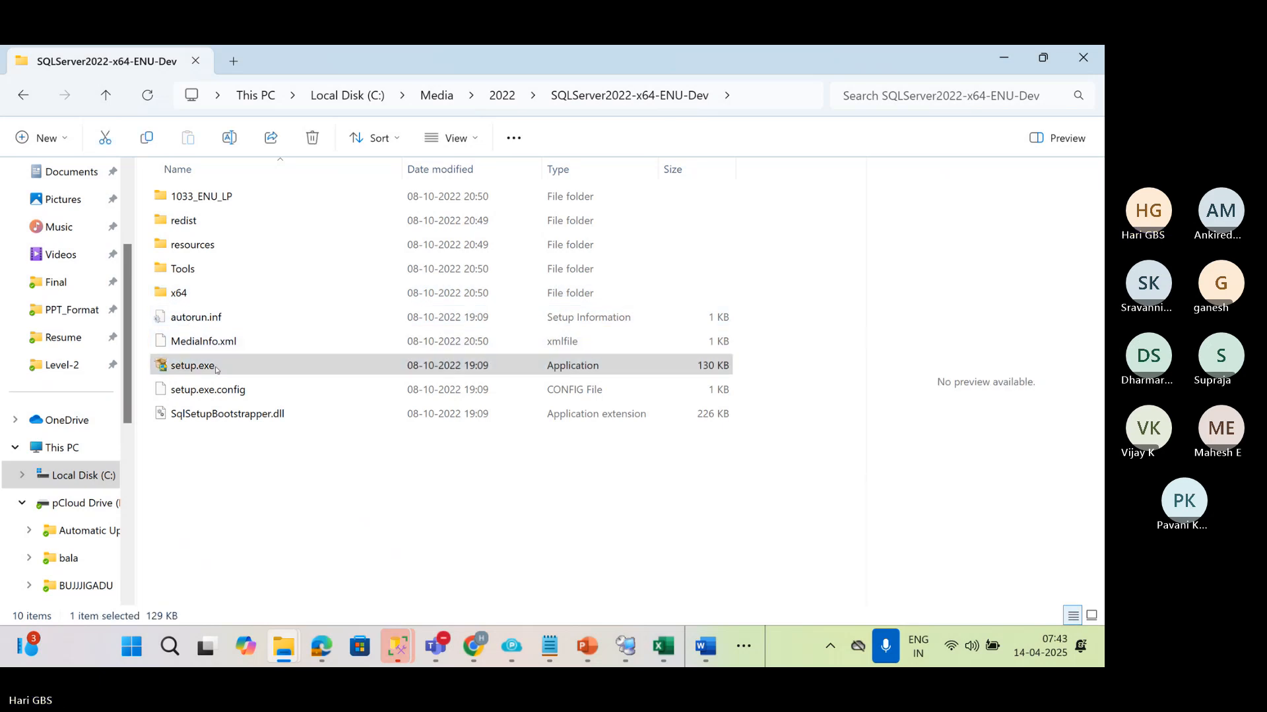
{"action": "right_click", "coordinate": [175, 365]}
{"action": "left_click", "coordinate": [315, 310]}
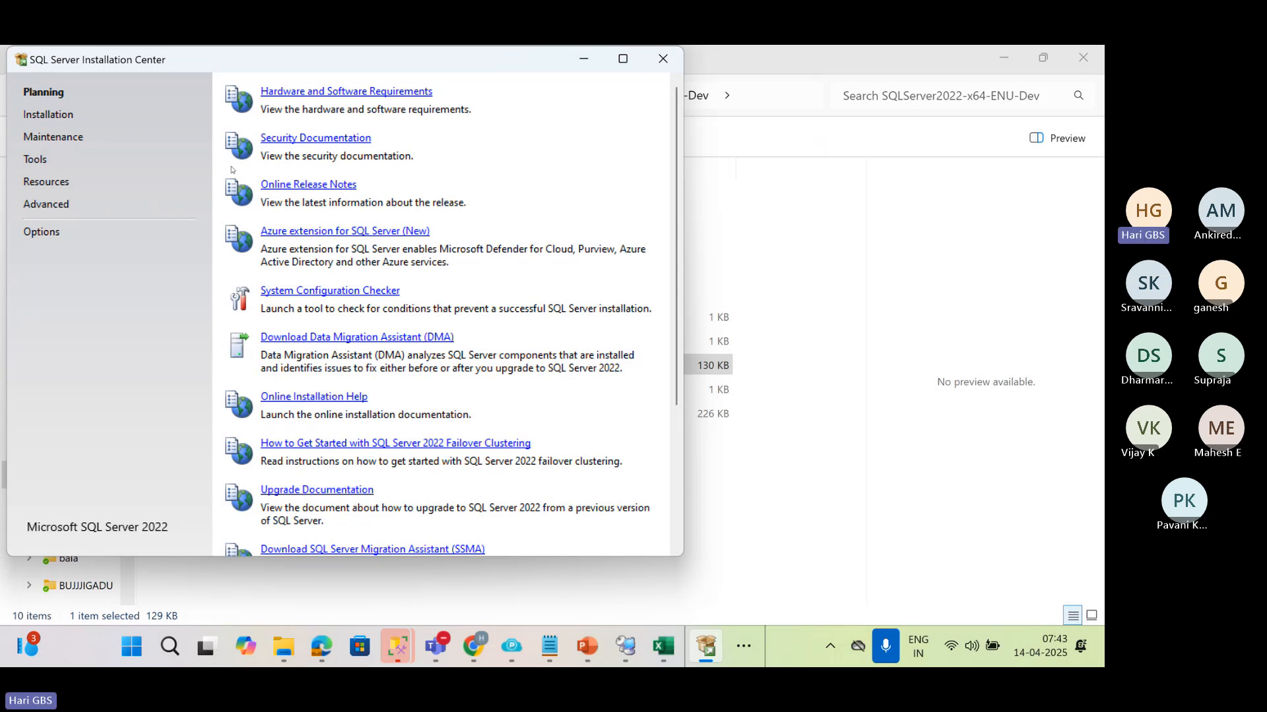
{"action": "left_click", "coordinate": [57, 114]}
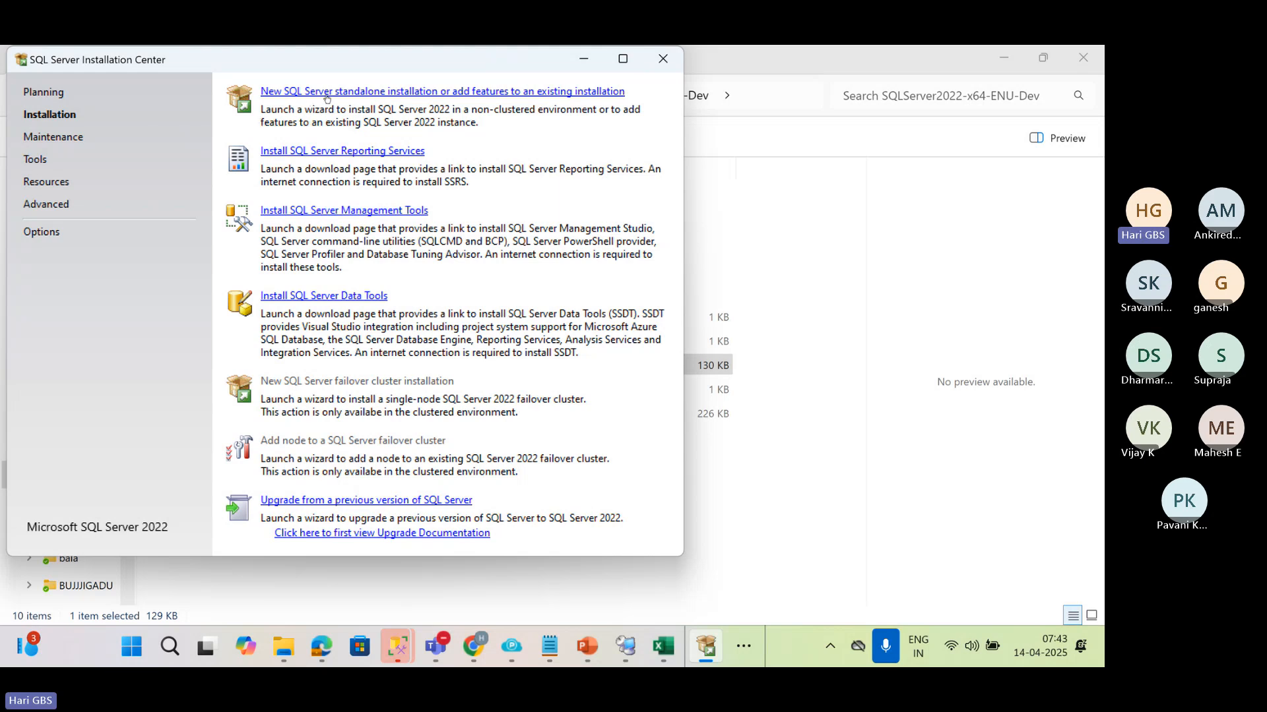
{"action": "left_click", "coordinate": [34, 141]}
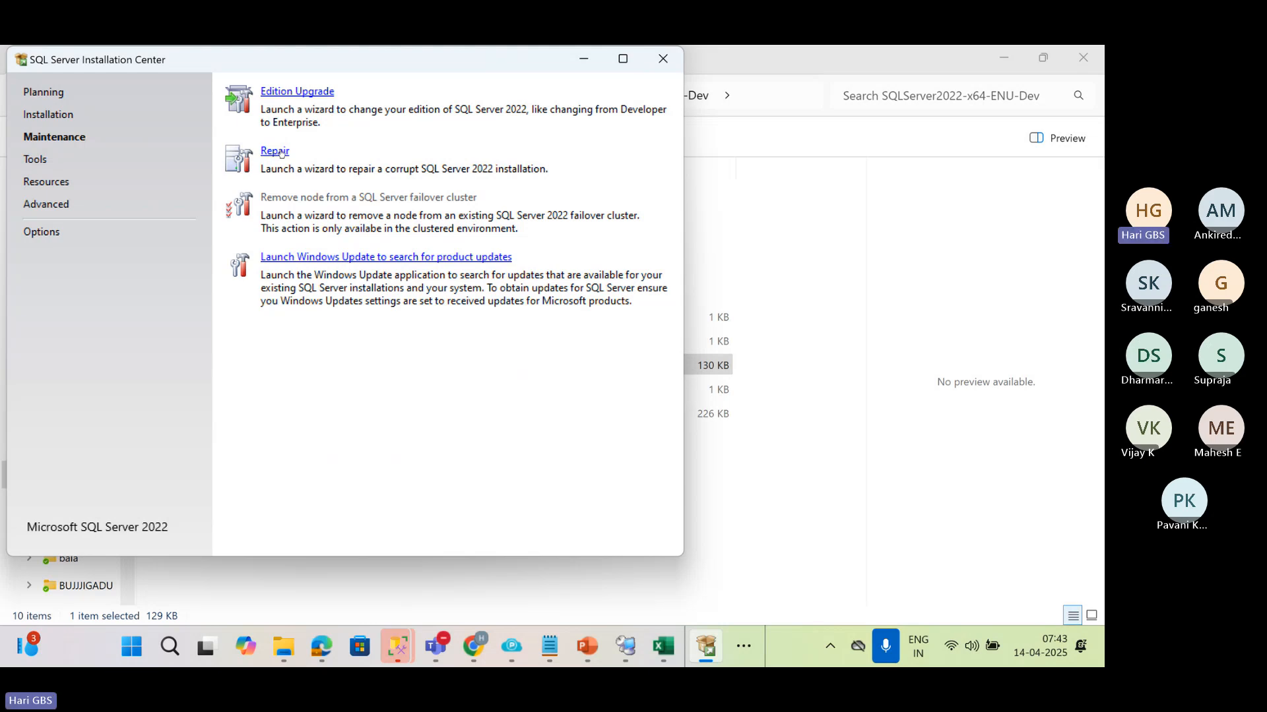
{"action": "left_click", "coordinate": [930, 154]}
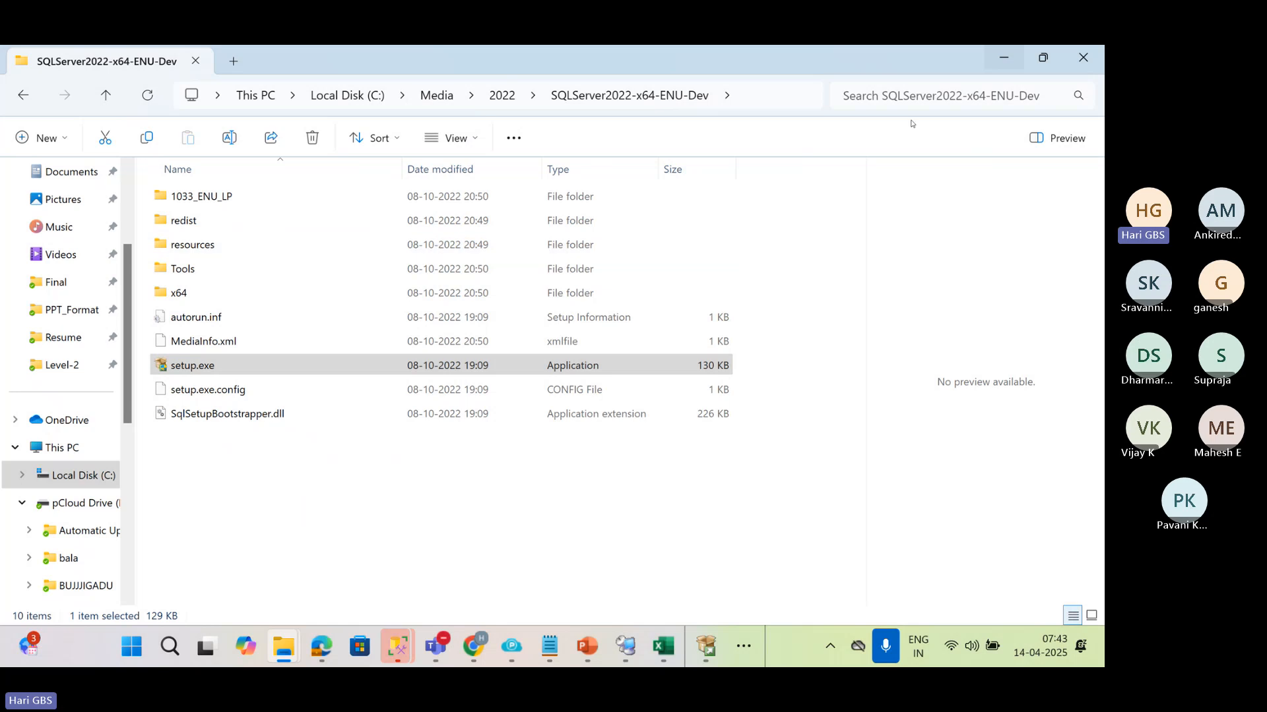
Switch to Remote Desktop Connection Manager, show the VM1SQL session and select the Student database among its databases
{"action": "left_click", "coordinate": [626, 646]}
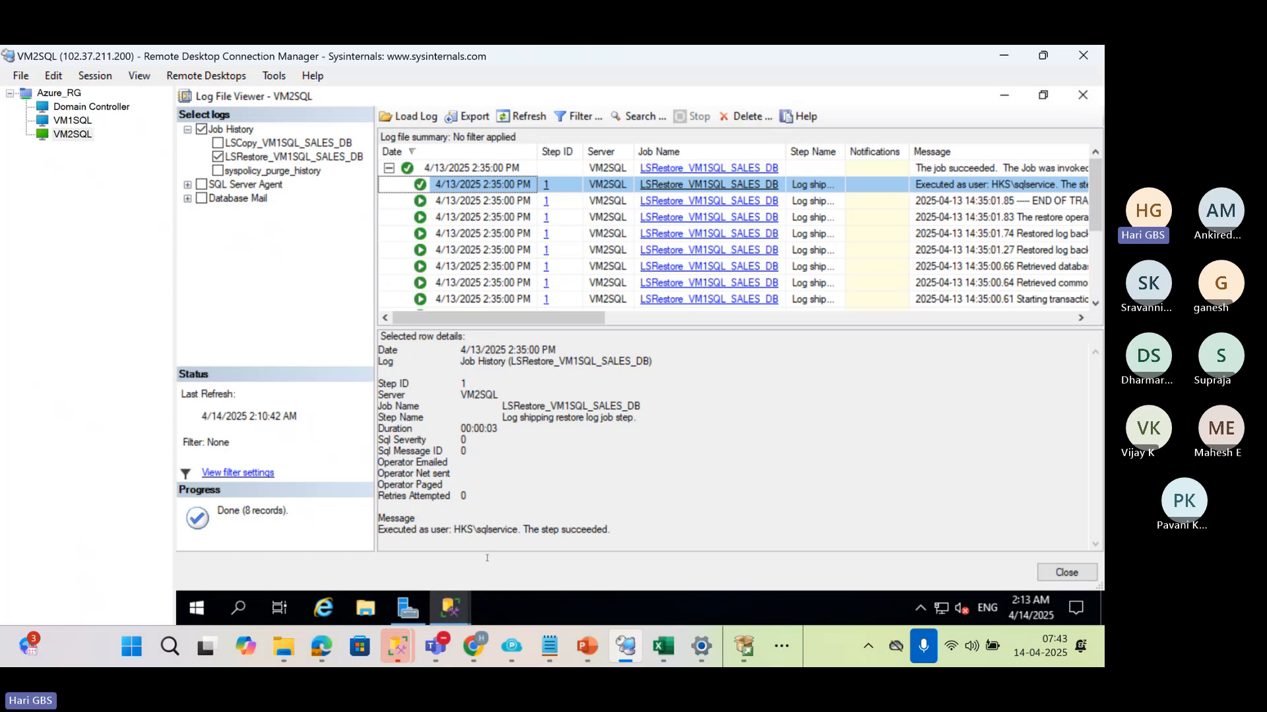
{"action": "left_click", "coordinate": [62, 122]}
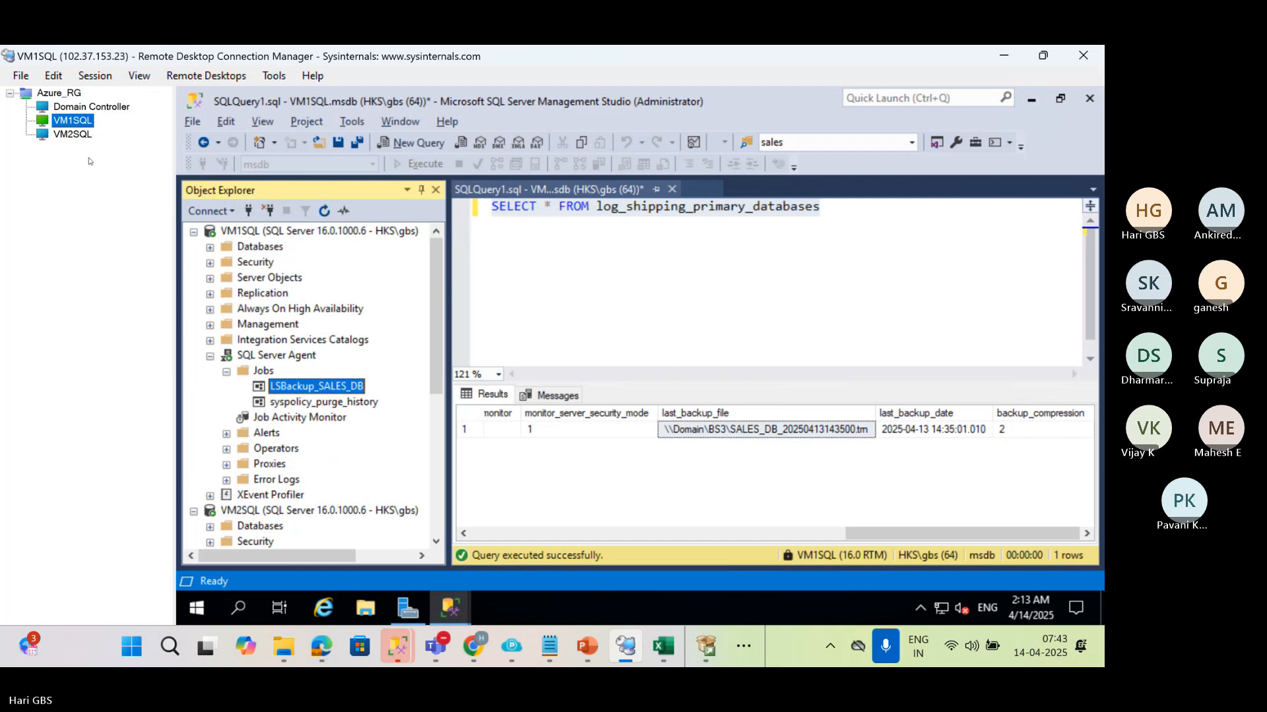
{"action": "left_click", "coordinate": [686, 206]}
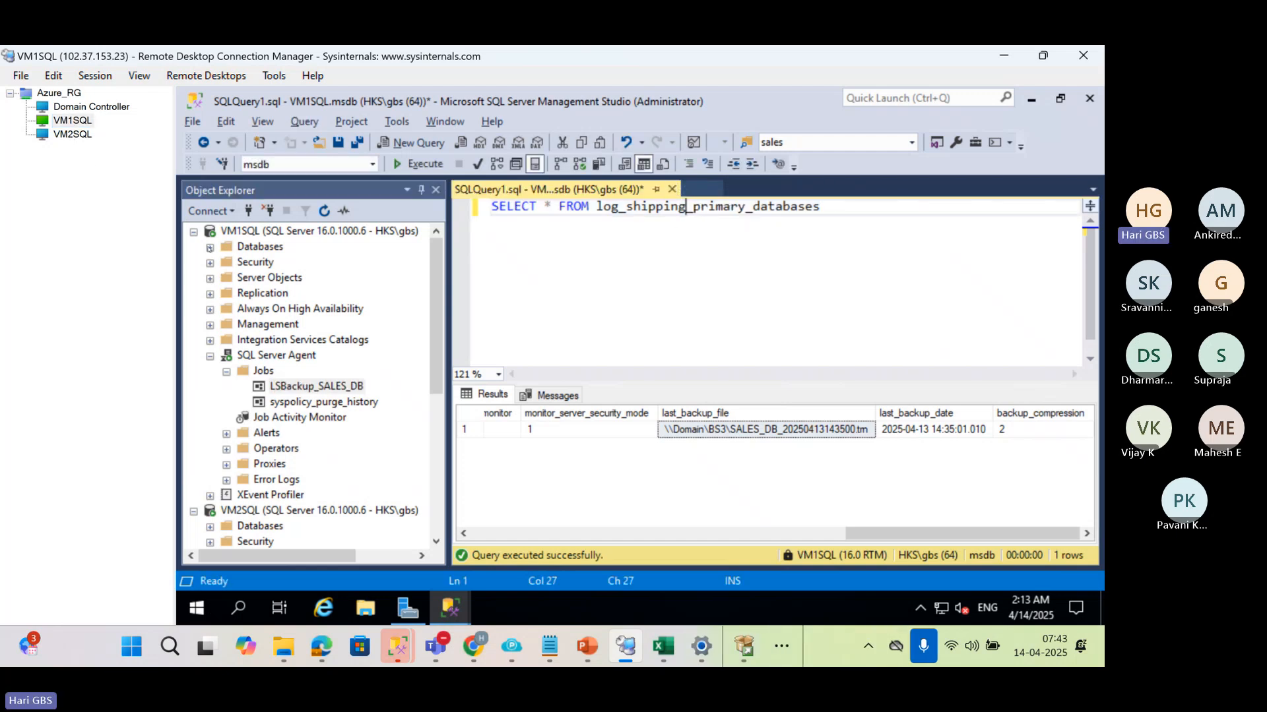
{"action": "left_click", "coordinate": [210, 247]}
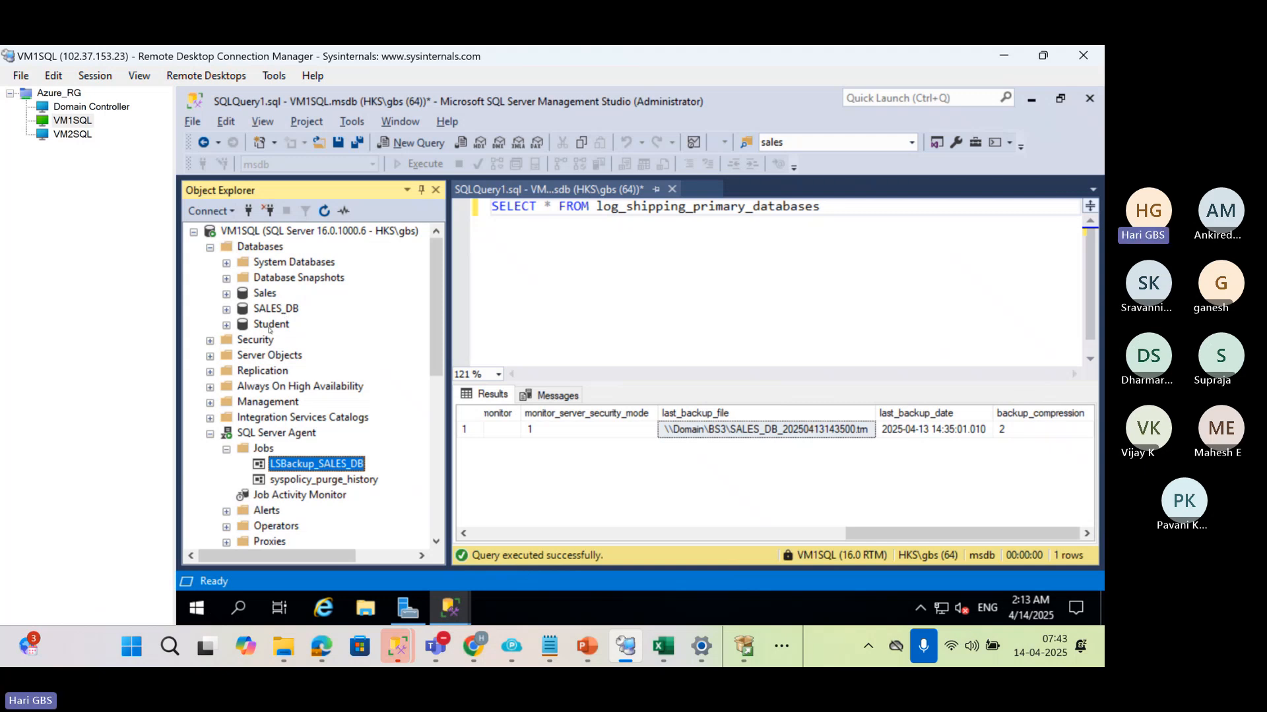
{"action": "left_click", "coordinate": [269, 325]}
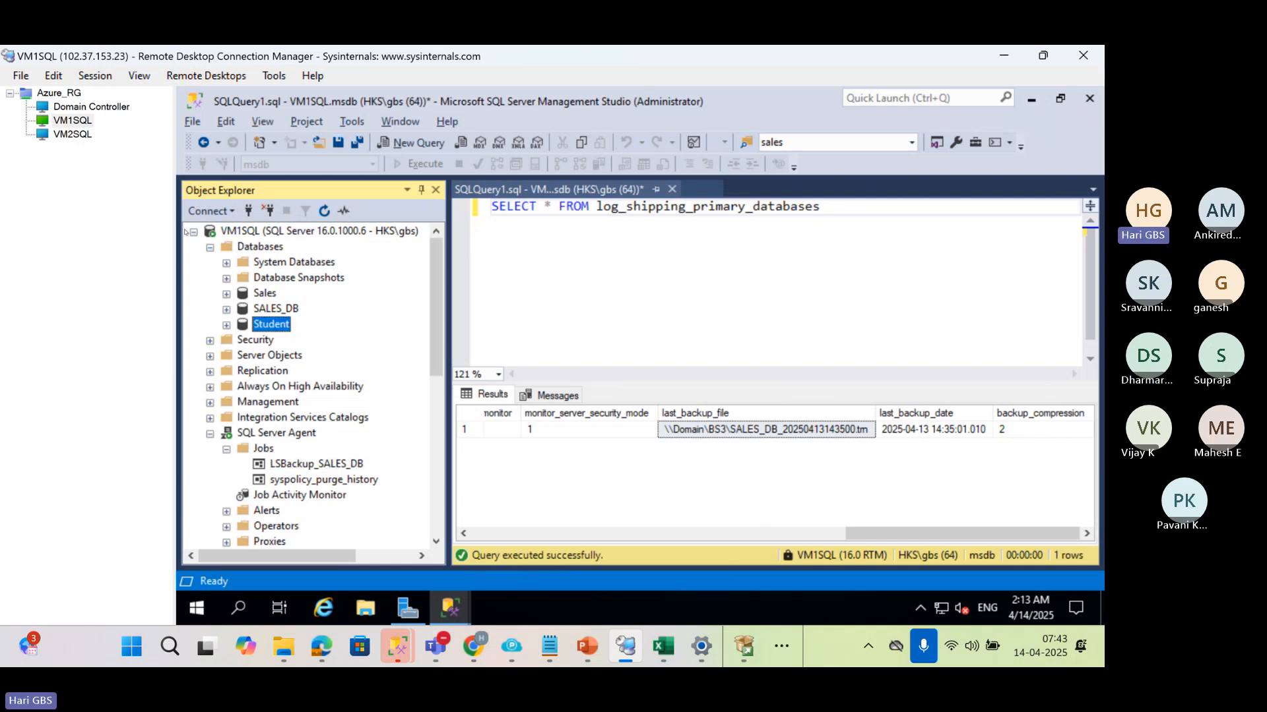
On VM2SQL, close the Log File Viewer and expand the databases to check the entry below SALES_DB
{"action": "left_click", "coordinate": [71, 135]}
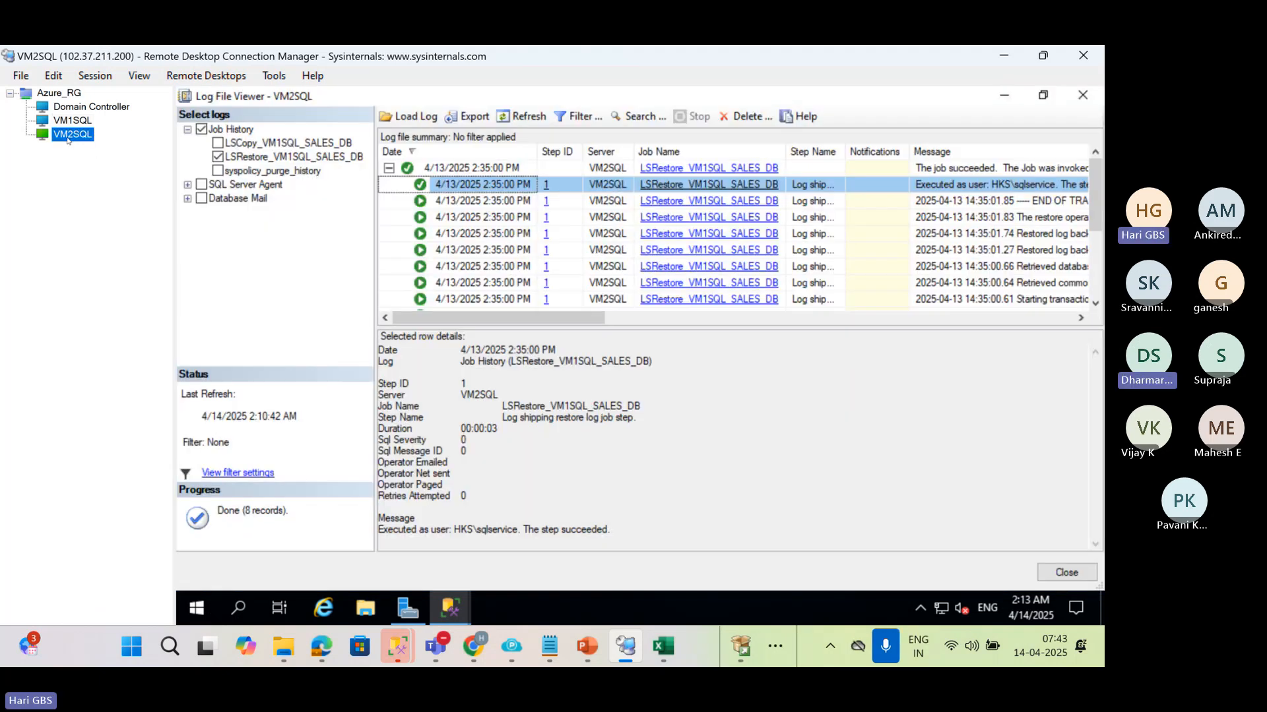
{"action": "left_click", "coordinate": [1076, 97]}
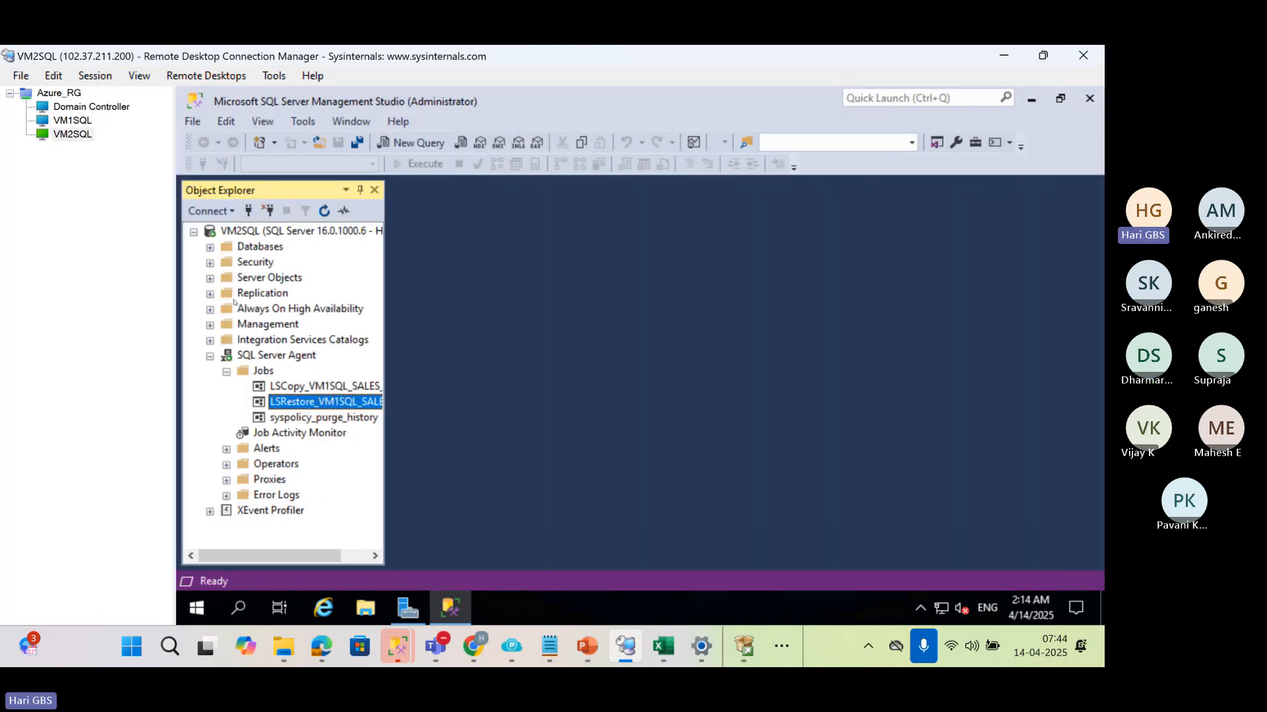
{"action": "left_click", "coordinate": [209, 246]}
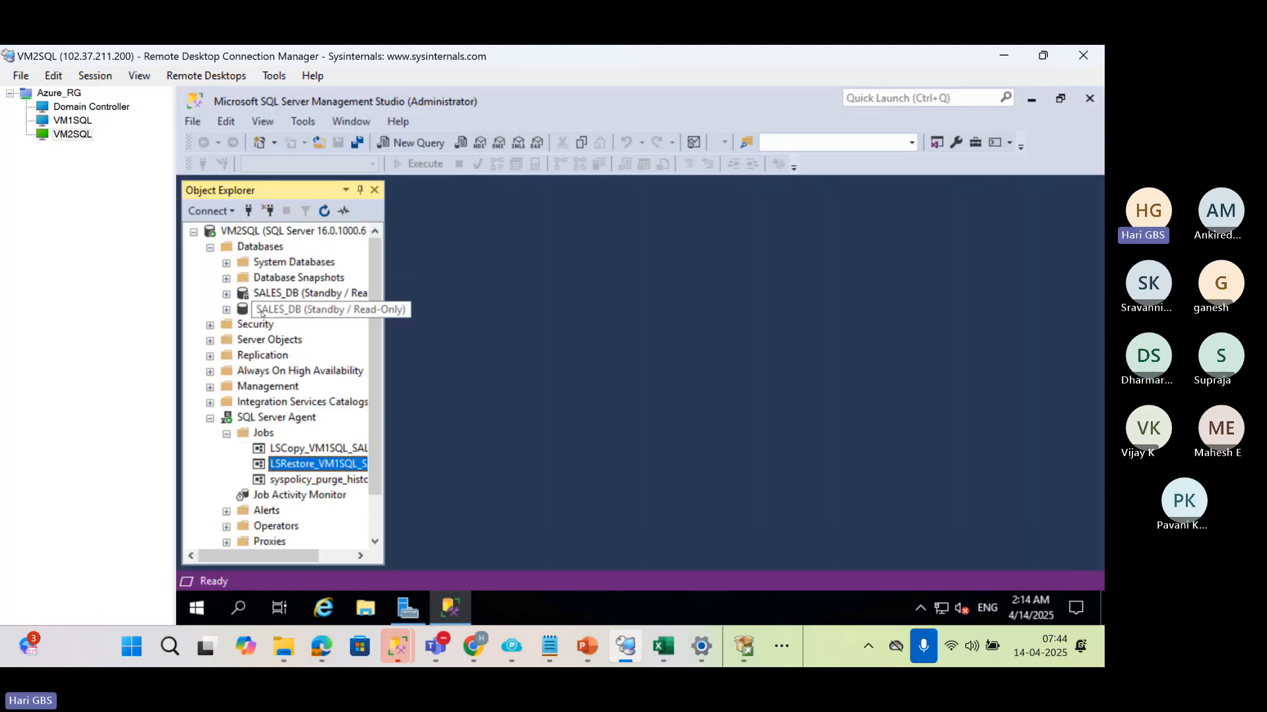
{"action": "left_click", "coordinate": [264, 310]}
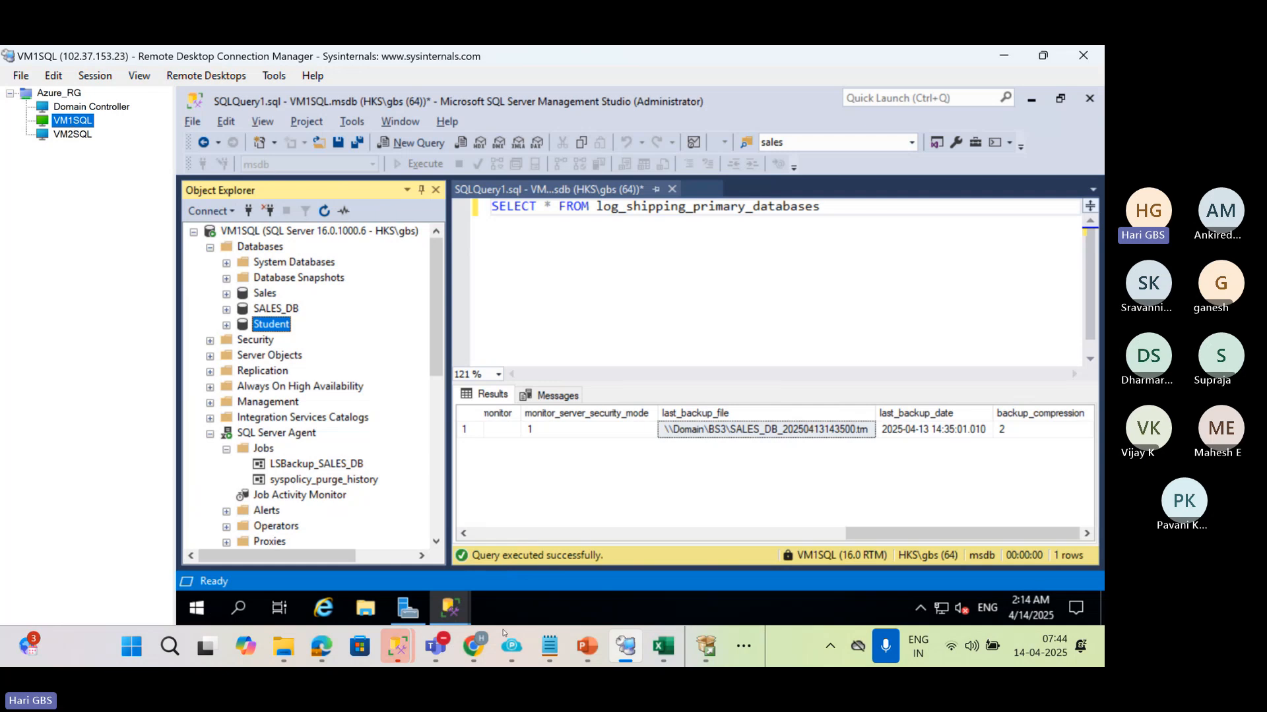
Switch to ChatGPT in Chrome and submit a prompt to create a sample database and provide 3 tables in it
{"action": "left_click", "coordinate": [472, 646]}
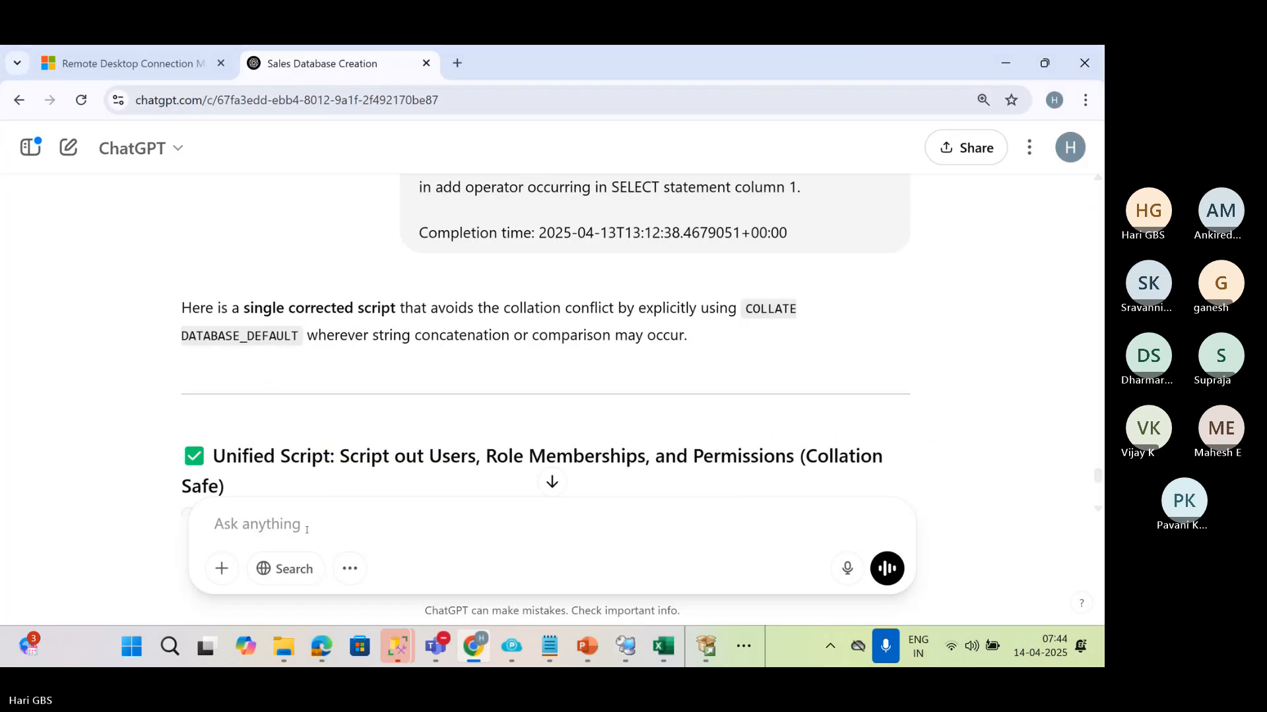
{"action": "type", "text": "CREATE"}
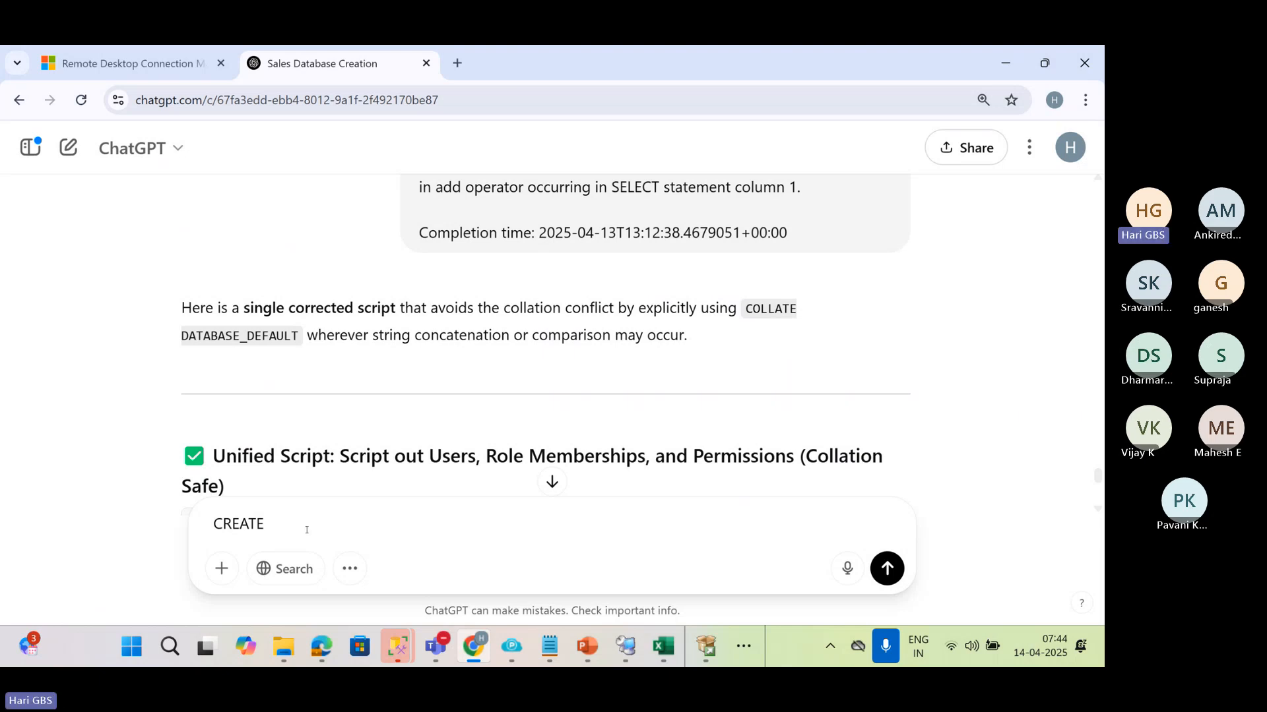
{"action": "type", "text": "a sample databs"}
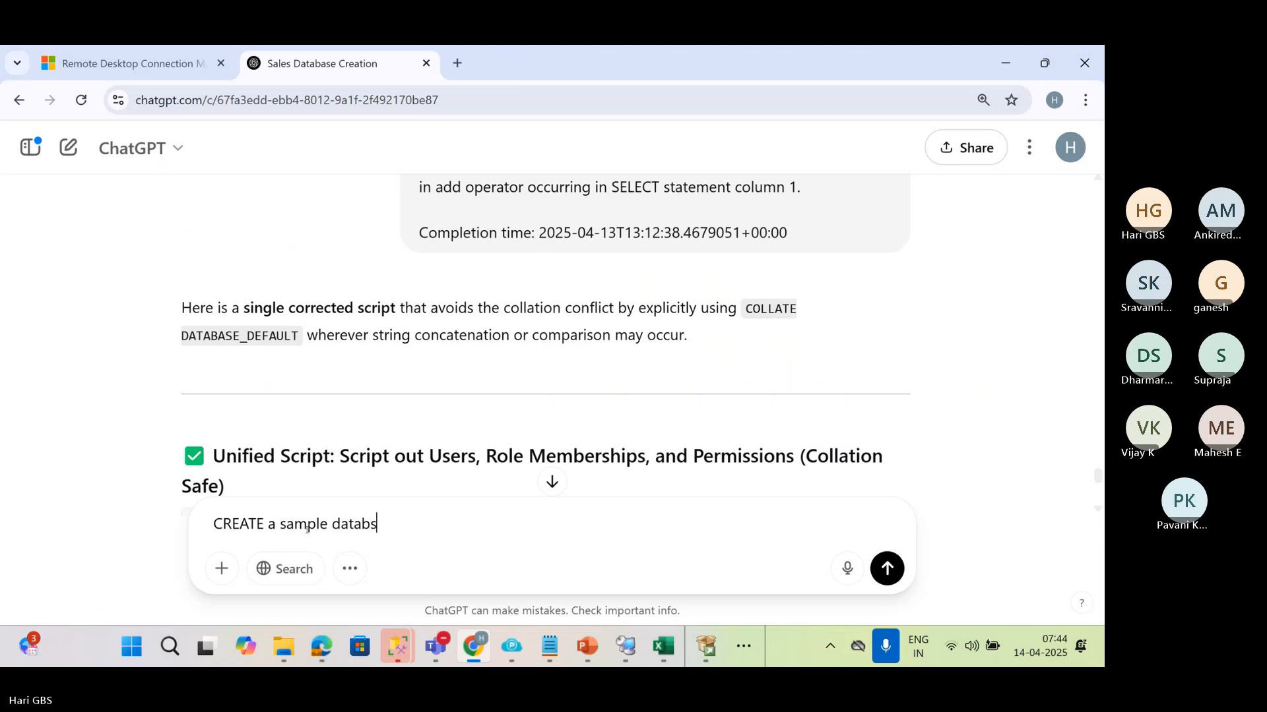
{"action": "type", "text": "e"}
{"action": "key", "text": "shift+Return"}
{"action": "key", "text": "shift+Return"}
{"action": "type", "text": "provide "}
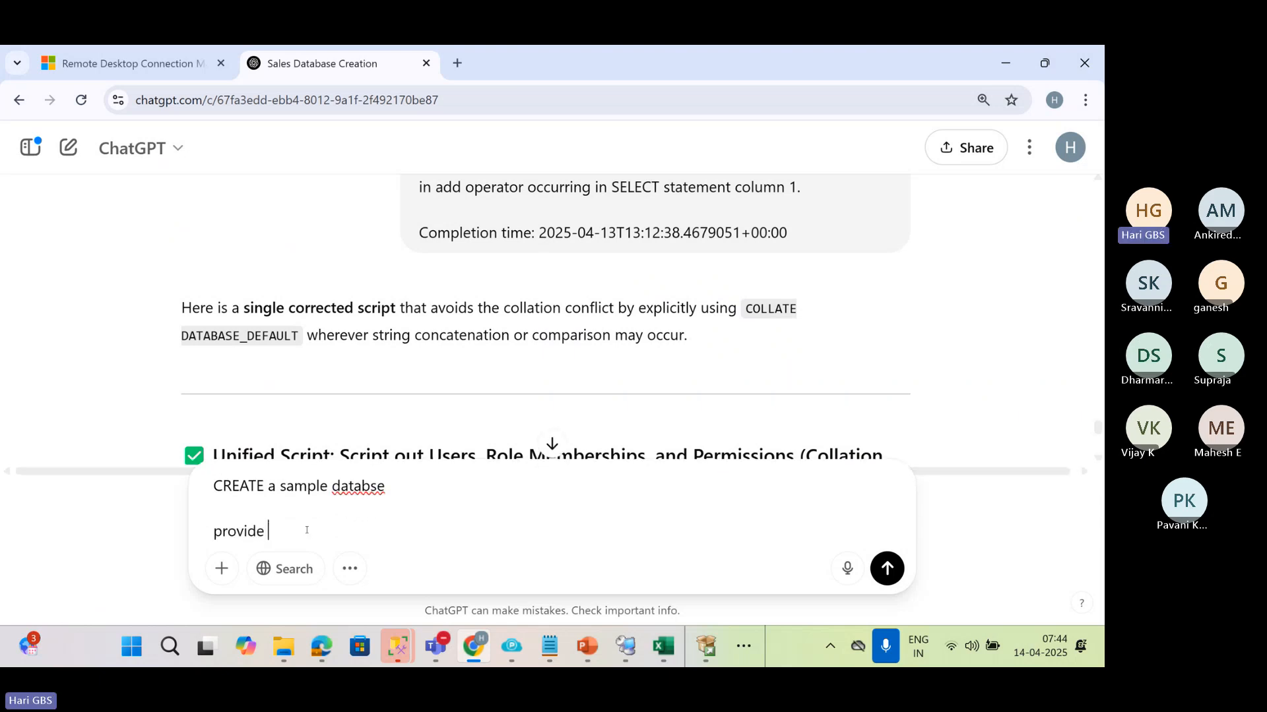
{"action": "type", "text": "3 tables in"}
{"action": "key", "text": "Return"}
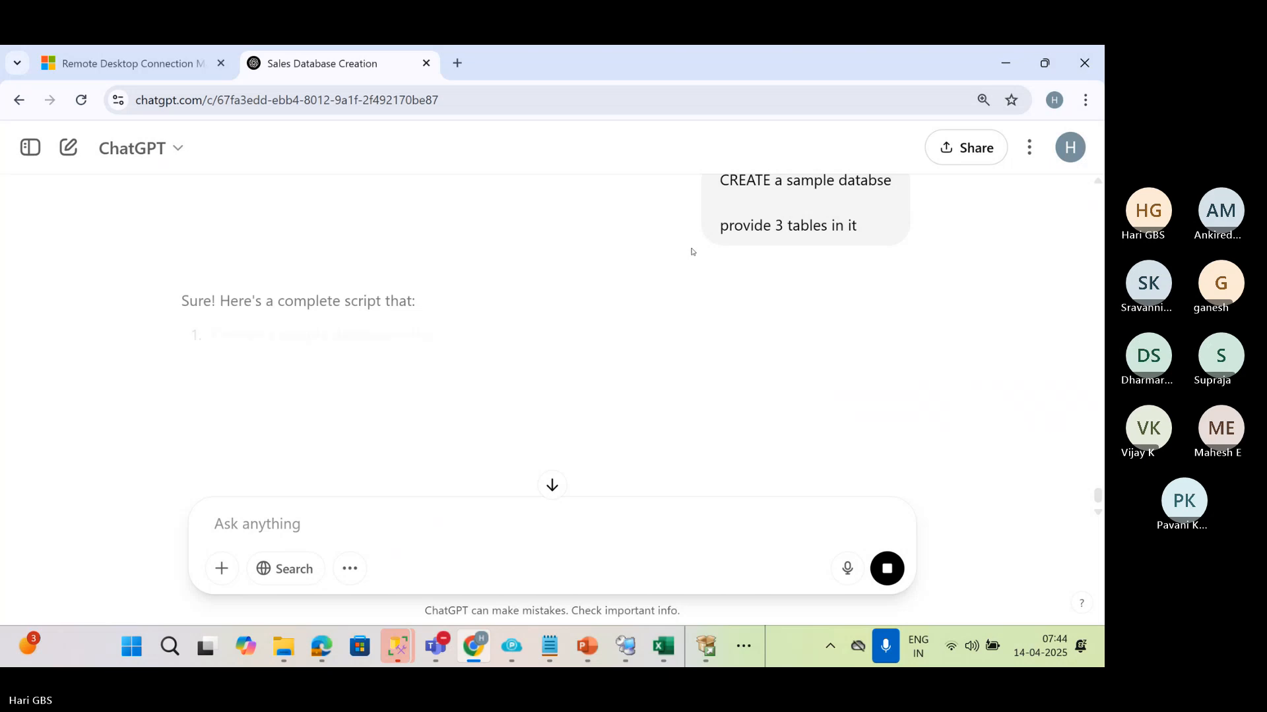
Read the generated SQL script from the database creation through the Customers, Products and Orders tables and their sample data
{"action": "scroll", "coordinate": [775, 336], "scroll_direction": "down", "scroll_amount": 2}
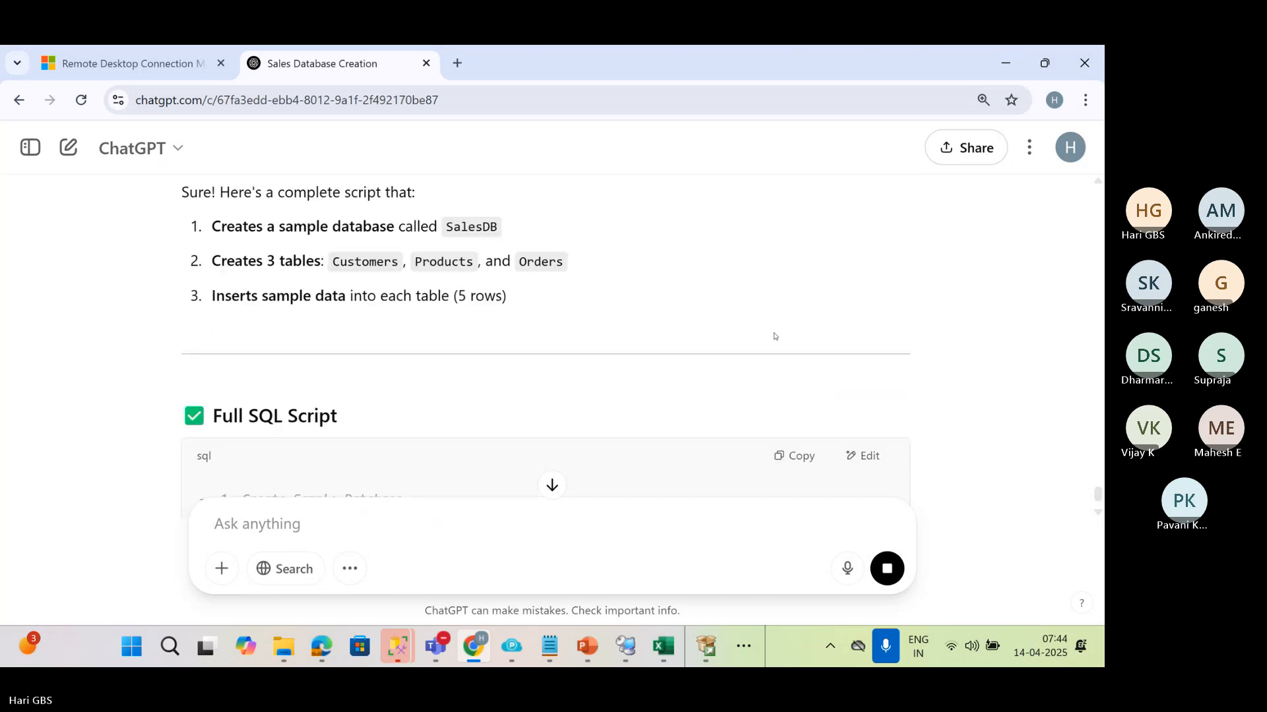
{"action": "scroll", "coordinate": [774, 335], "scroll_direction": "down", "scroll_amount": 4}
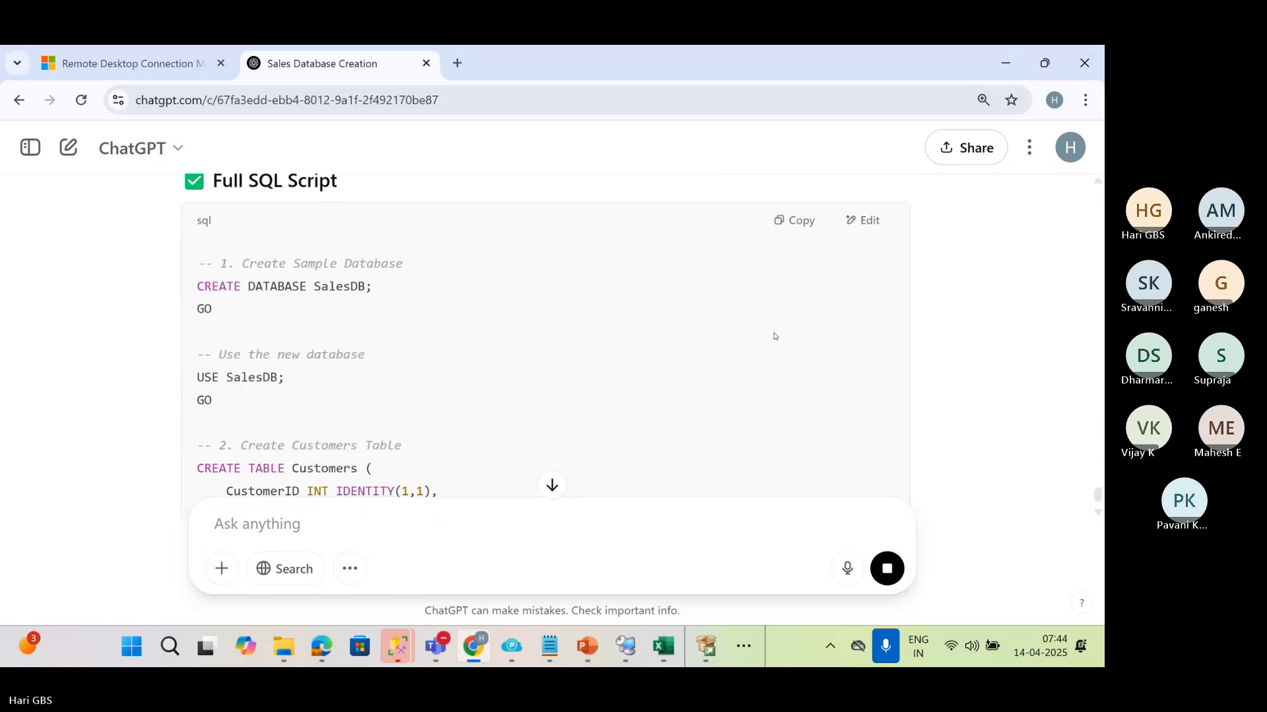
{"action": "scroll", "coordinate": [774, 336], "scroll_direction": "down", "scroll_amount": 3}
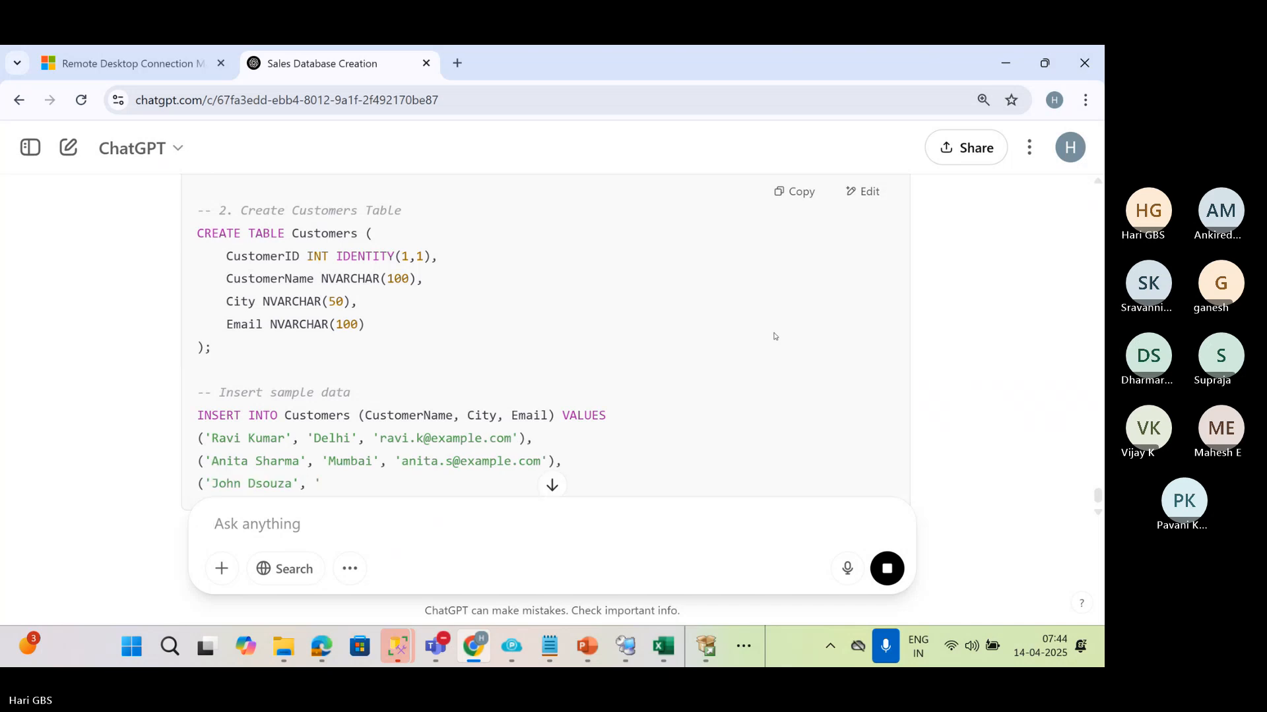
{"action": "scroll", "coordinate": [774, 336], "scroll_direction": "up", "scroll_amount": 5}
{"action": "scroll", "coordinate": [775, 336], "scroll_direction": "down", "scroll_amount": 3}
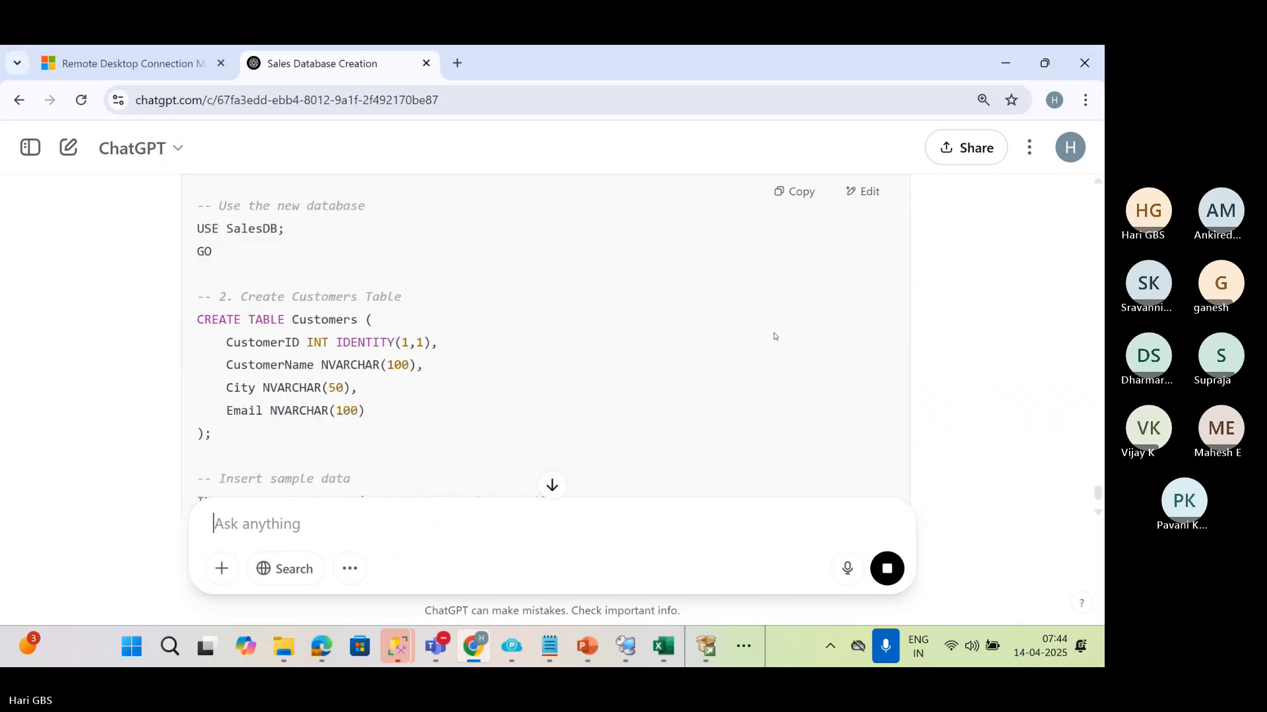
{"action": "scroll", "coordinate": [774, 336], "scroll_direction": "up", "scroll_amount": 5}
{"action": "scroll", "coordinate": [774, 336], "scroll_direction": "down", "scroll_amount": 3}
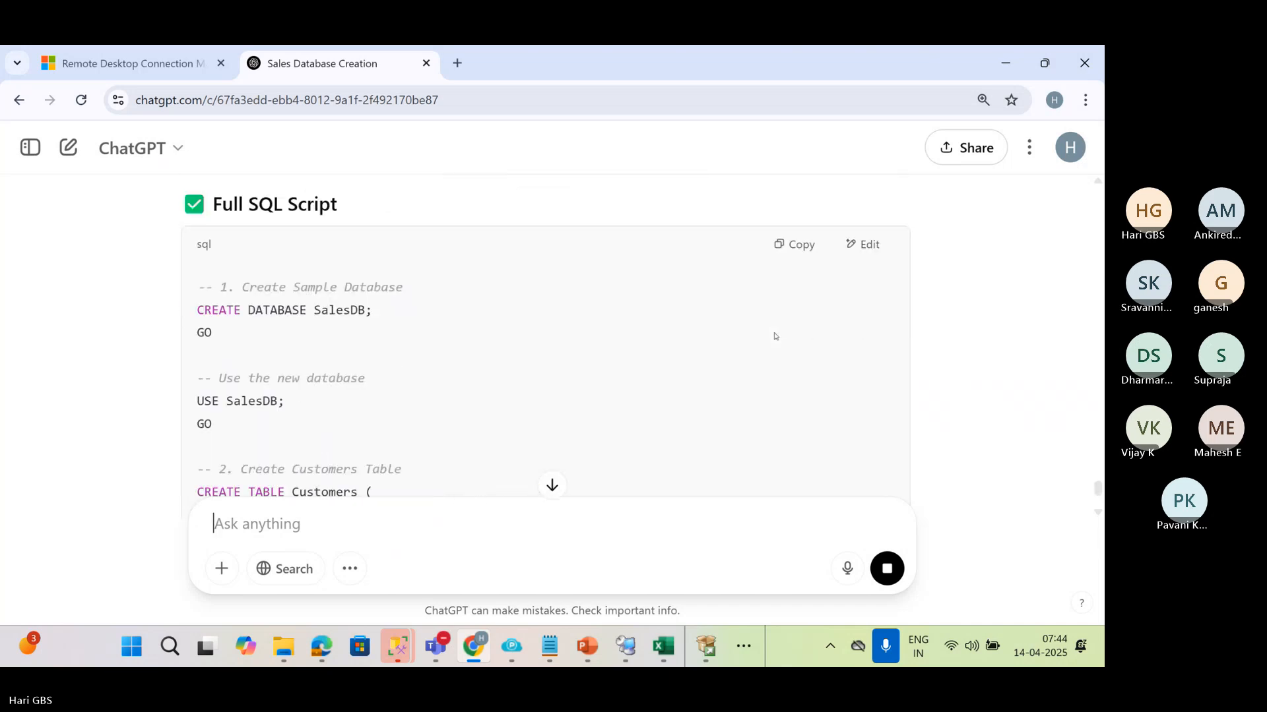
{"action": "scroll", "coordinate": [775, 335], "scroll_direction": "down", "scroll_amount": 4}
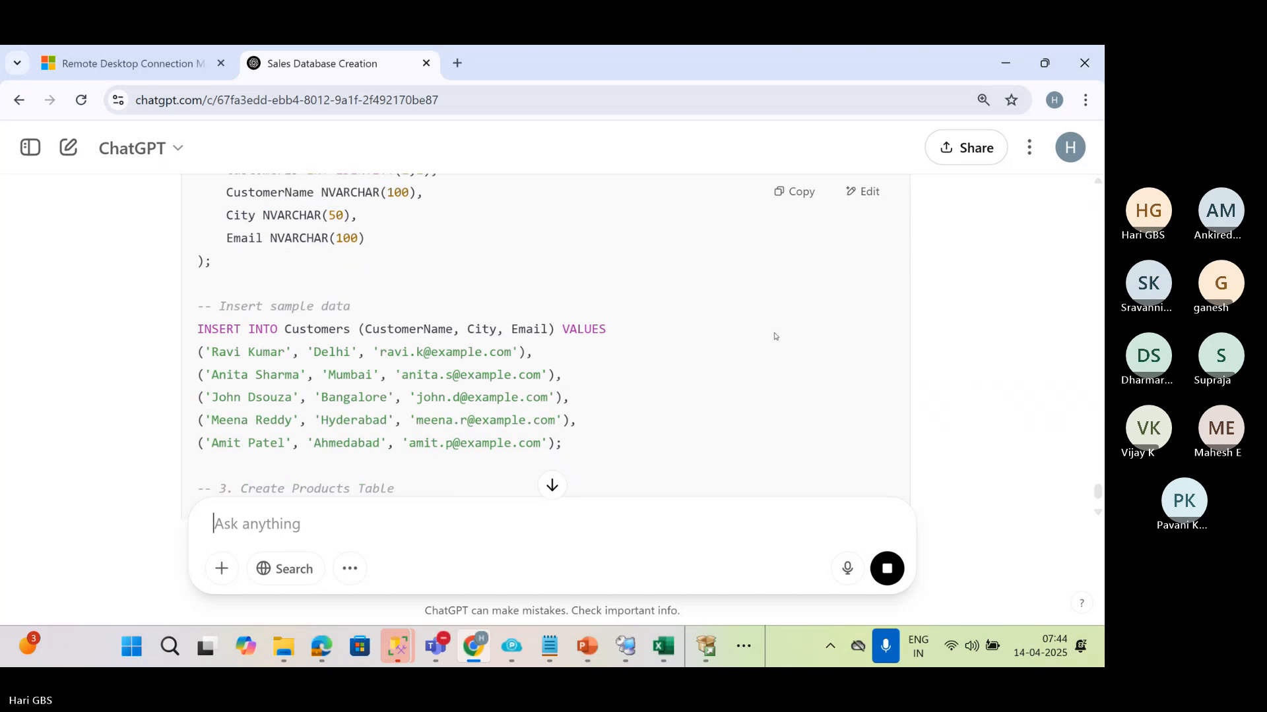
{"action": "scroll", "coordinate": [774, 336], "scroll_direction": "up", "scroll_amount": 3}
{"action": "scroll", "coordinate": [774, 336], "scroll_direction": "down", "scroll_amount": 9}
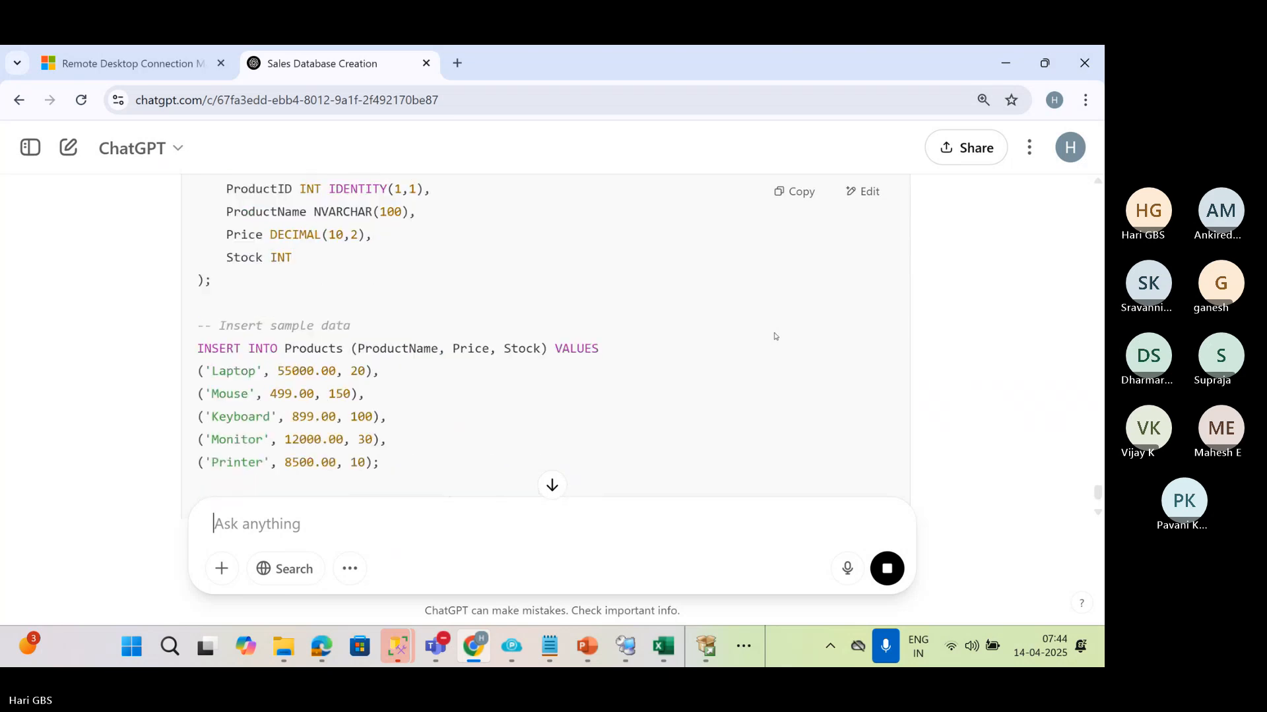
{"action": "scroll", "coordinate": [775, 335], "scroll_direction": "down", "scroll_amount": 3}
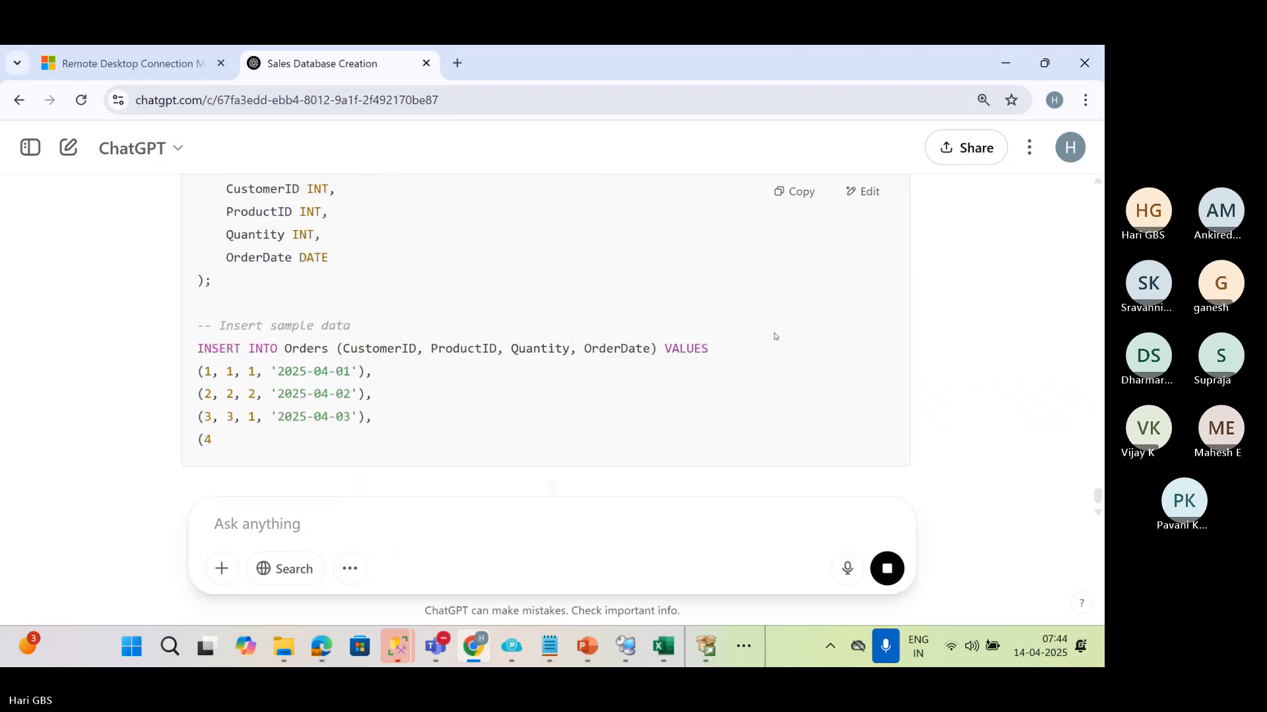
Review the rest of the generated SQL script and copy the whole code block
{"action": "scroll", "coordinate": [775, 336], "scroll_direction": "down", "scroll_amount": 3}
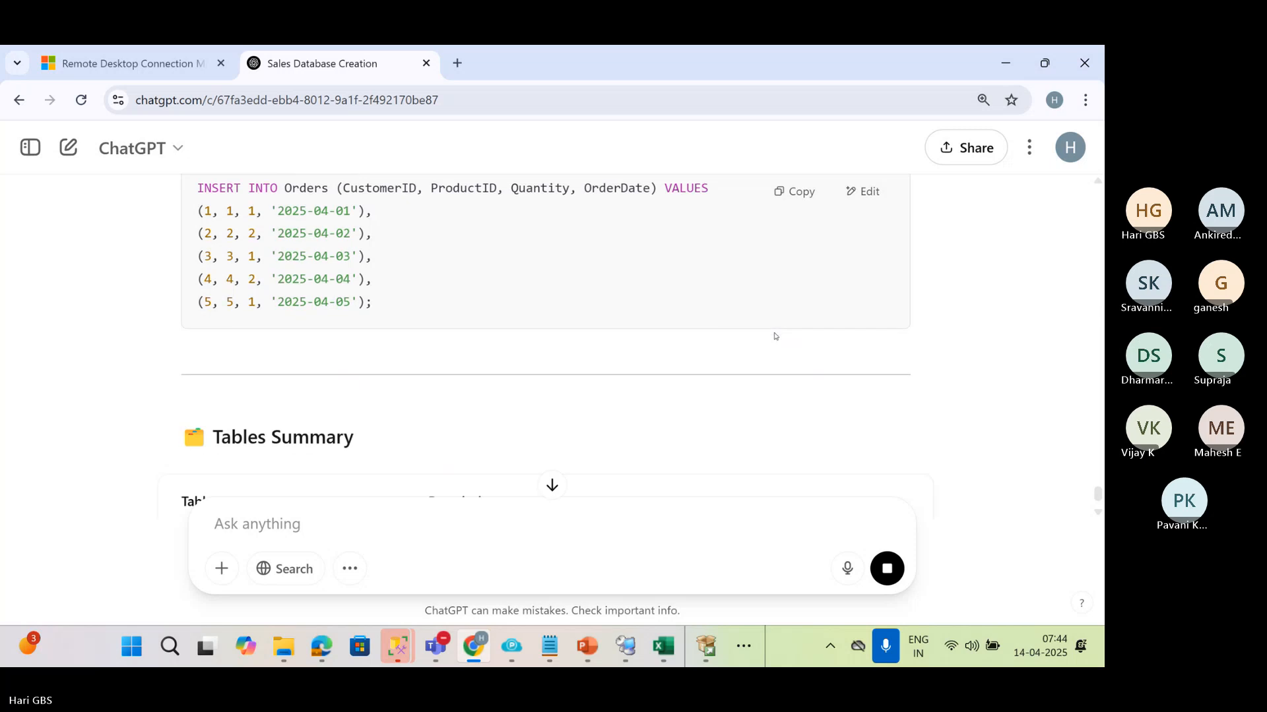
{"action": "scroll", "coordinate": [774, 336], "scroll_direction": "up", "scroll_amount": 4}
{"action": "scroll", "coordinate": [774, 336], "scroll_direction": "up", "scroll_amount": 8}
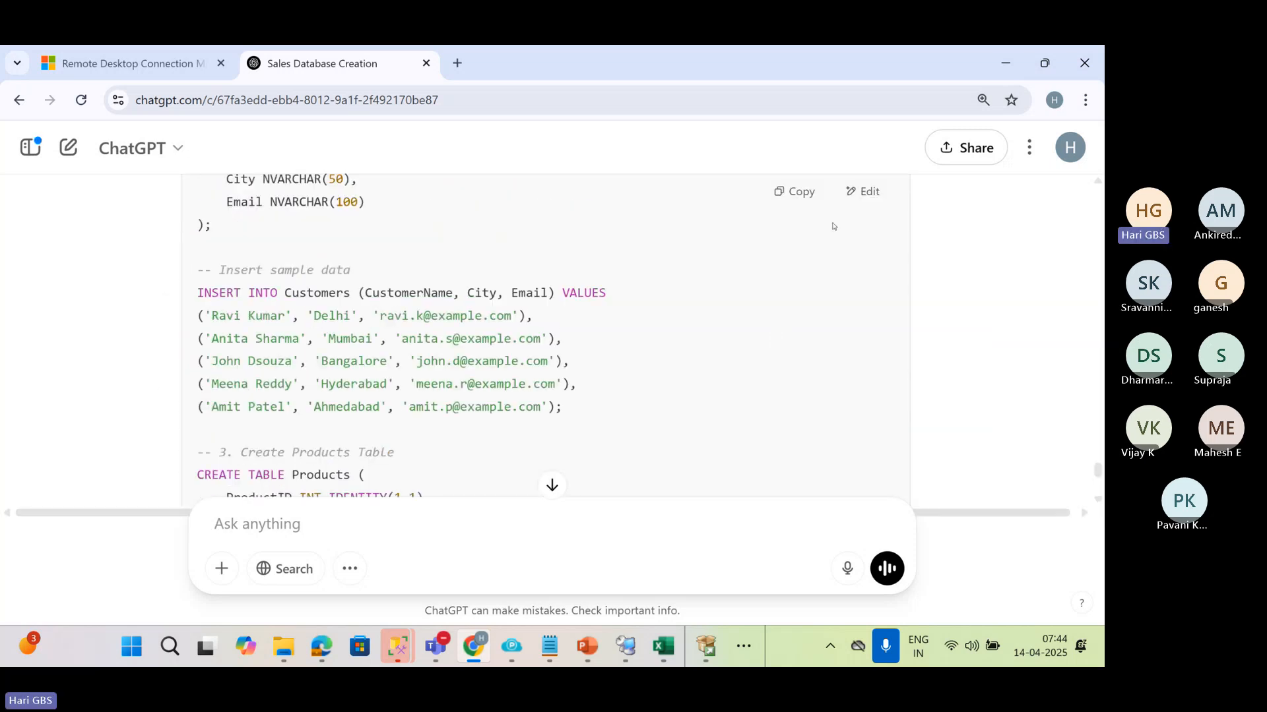
{"action": "left_click", "coordinate": [794, 192]}
Switch to Remote Desktop Connection Manager and paste the copied script into a new query on the VM1SQL server
{"action": "key", "text": "alt+Tab"}
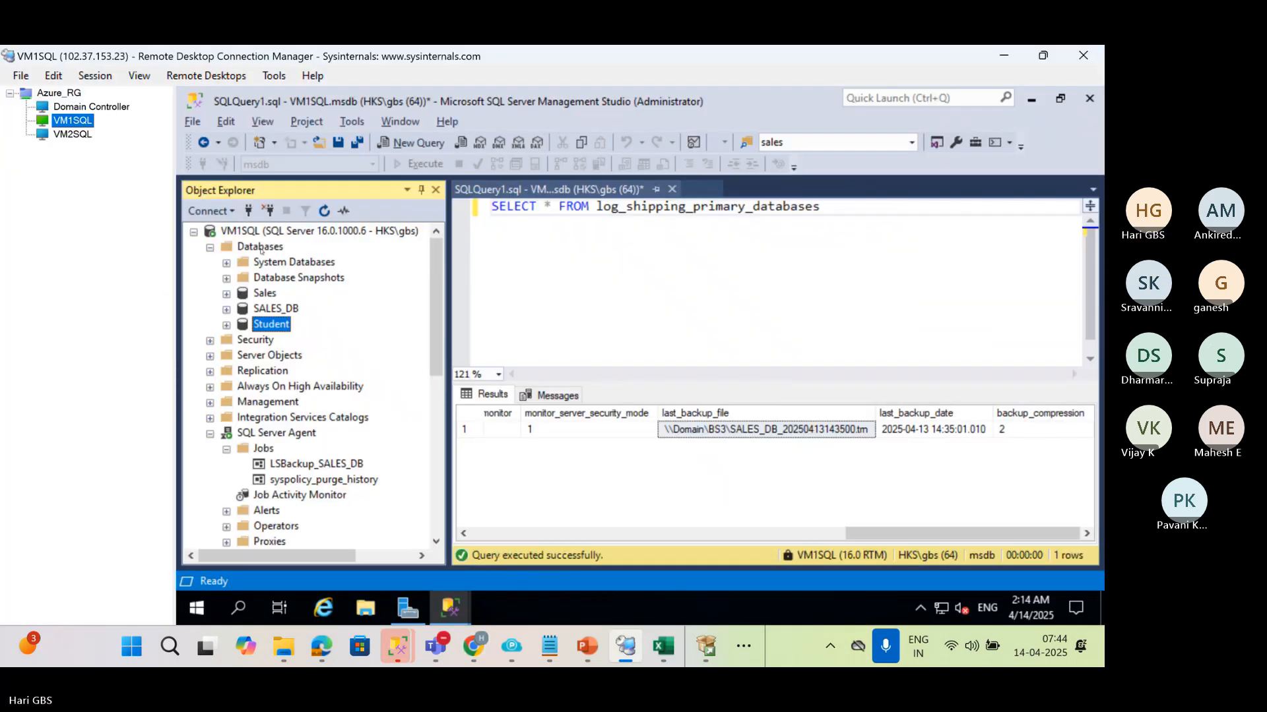
{"action": "left_click", "coordinate": [247, 233]}
{"action": "key", "text": "ctrl+n"}
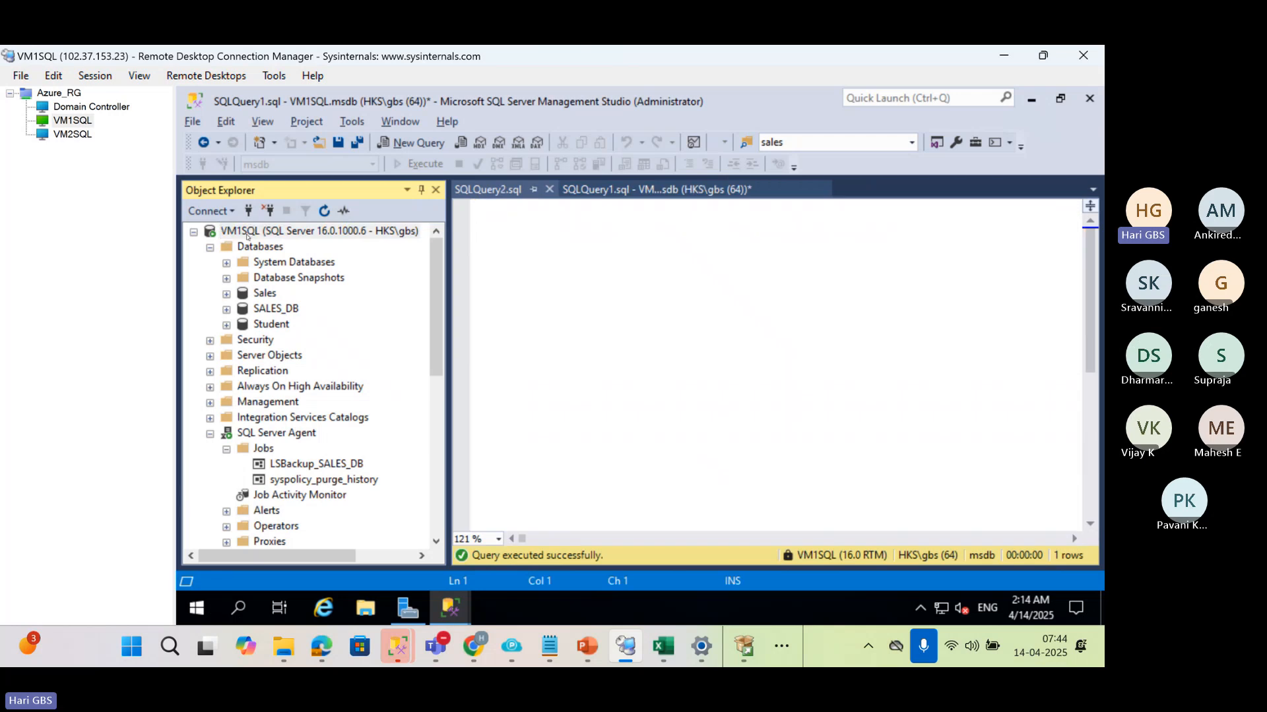
{"action": "key", "text": "ctrl+v"}
{"action": "scroll", "coordinate": [797, 417], "scroll_direction": "up", "scroll_amount": 13}
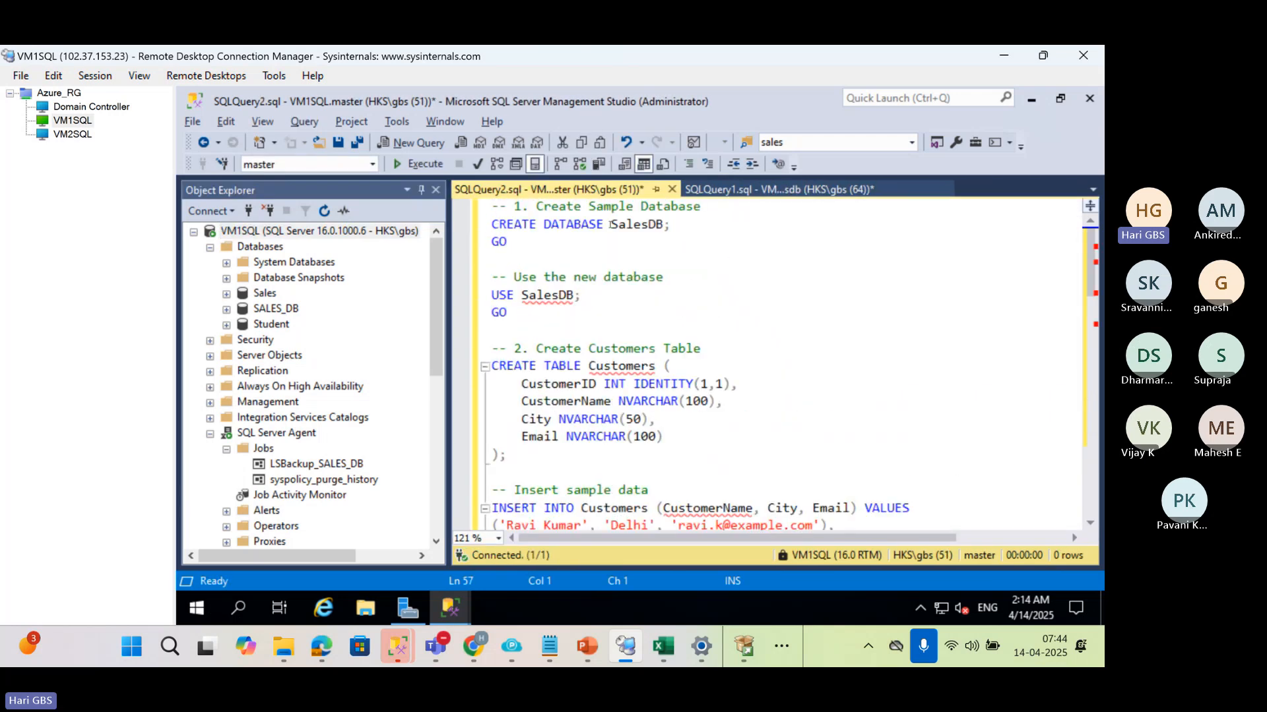
Replace every occurrence of SalesDB with hariDB in the current query document
{"action": "double_click", "coordinate": [610, 225]}
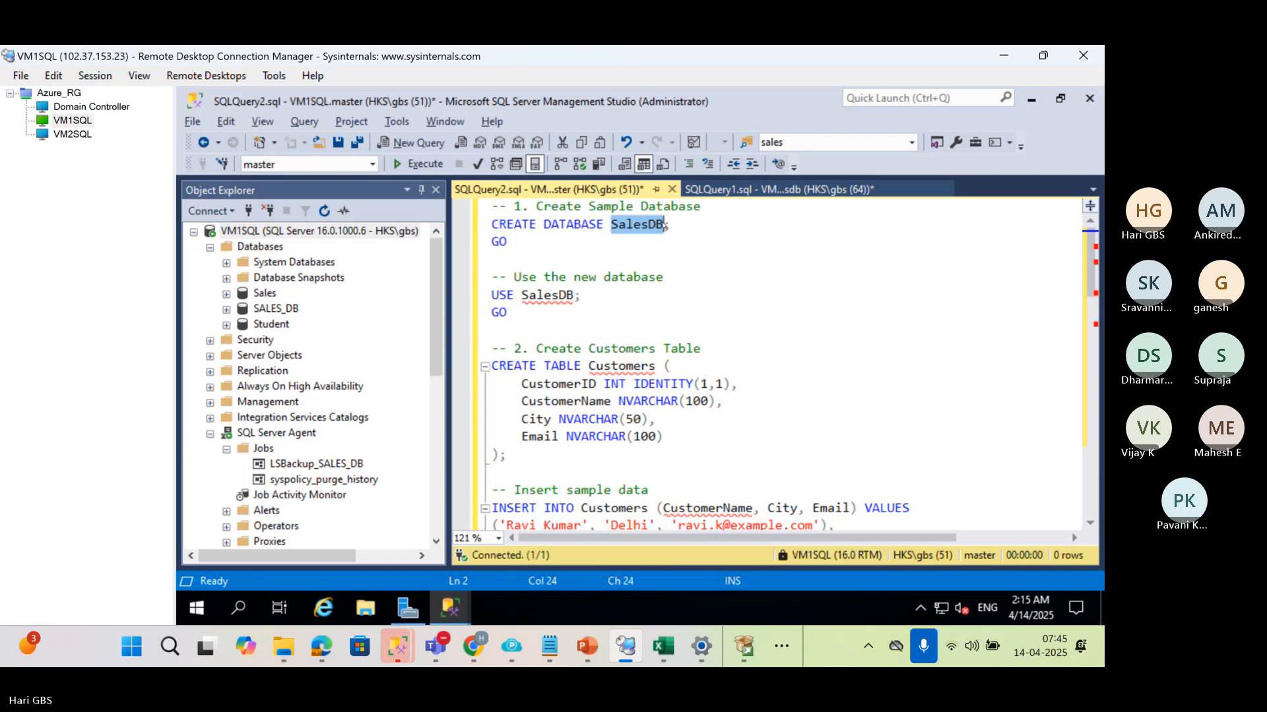
{"action": "key", "text": "ctrl+h"}
{"action": "key", "text": "Tab"}
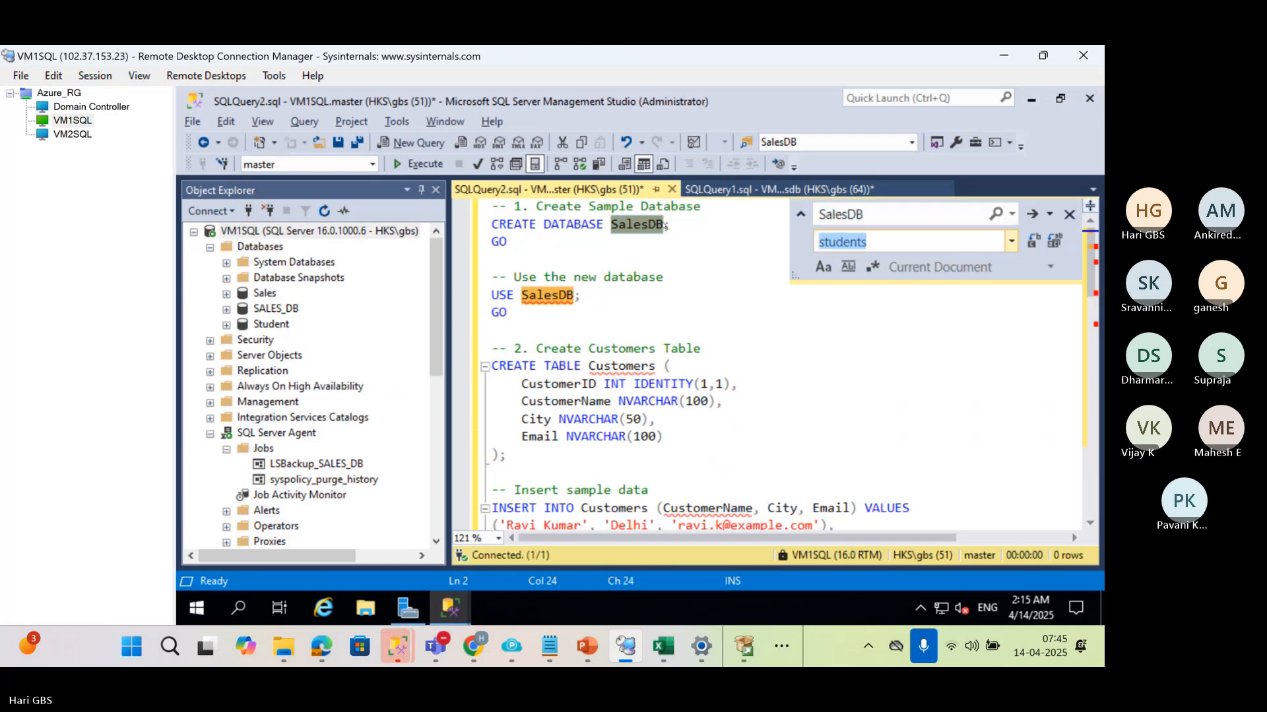
{"action": "type", "text": "hariDB"}
{"action": "left_click", "coordinate": [1054, 241]}
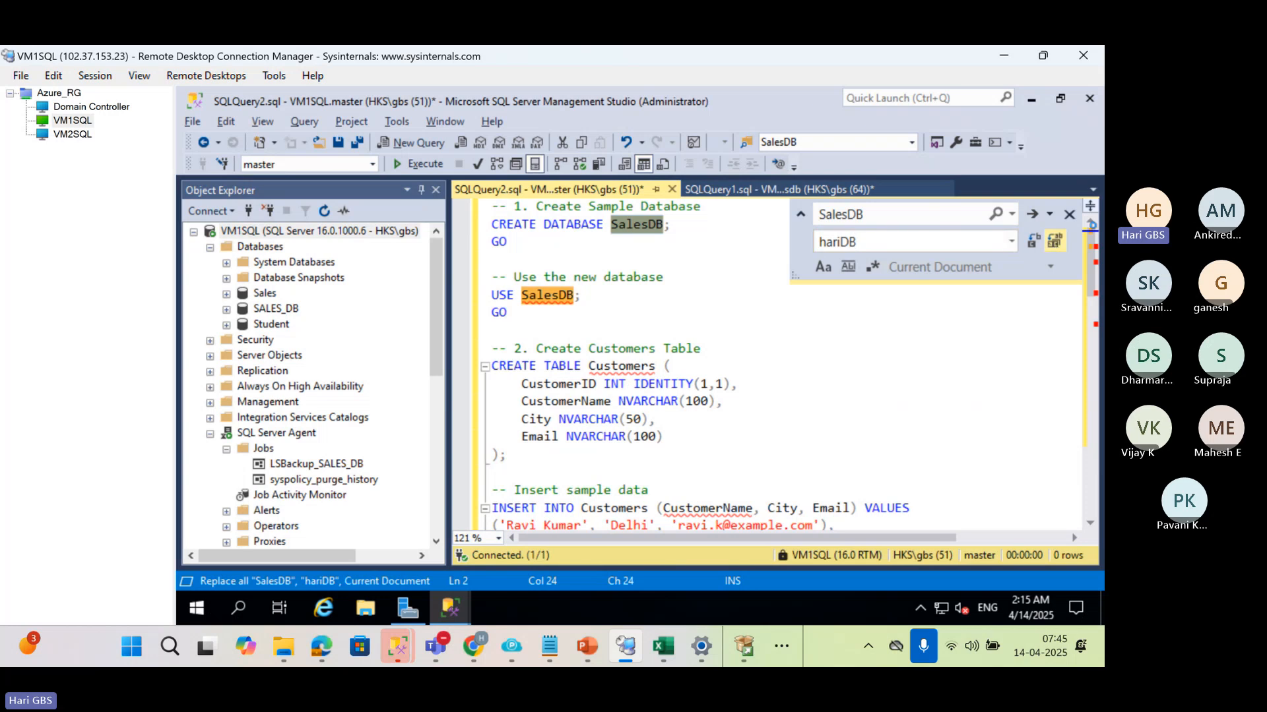
{"action": "left_click", "coordinate": [639, 376]}
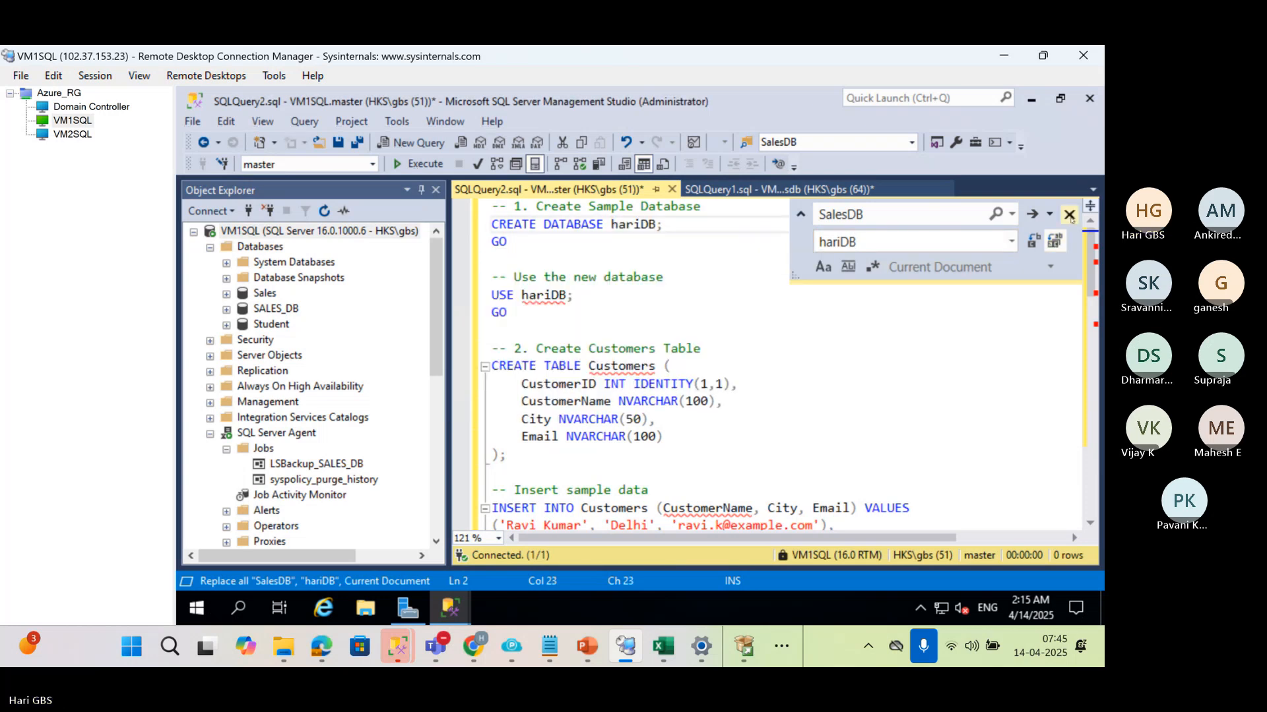
{"action": "left_click", "coordinate": [1070, 214]}
{"action": "left_click", "coordinate": [811, 240]}
Execute only the script's opening statements that create the hariDB database and set it as the active database
{"action": "left_click_drag", "start_coordinate": [563, 248], "coordinate": [492, 205]}
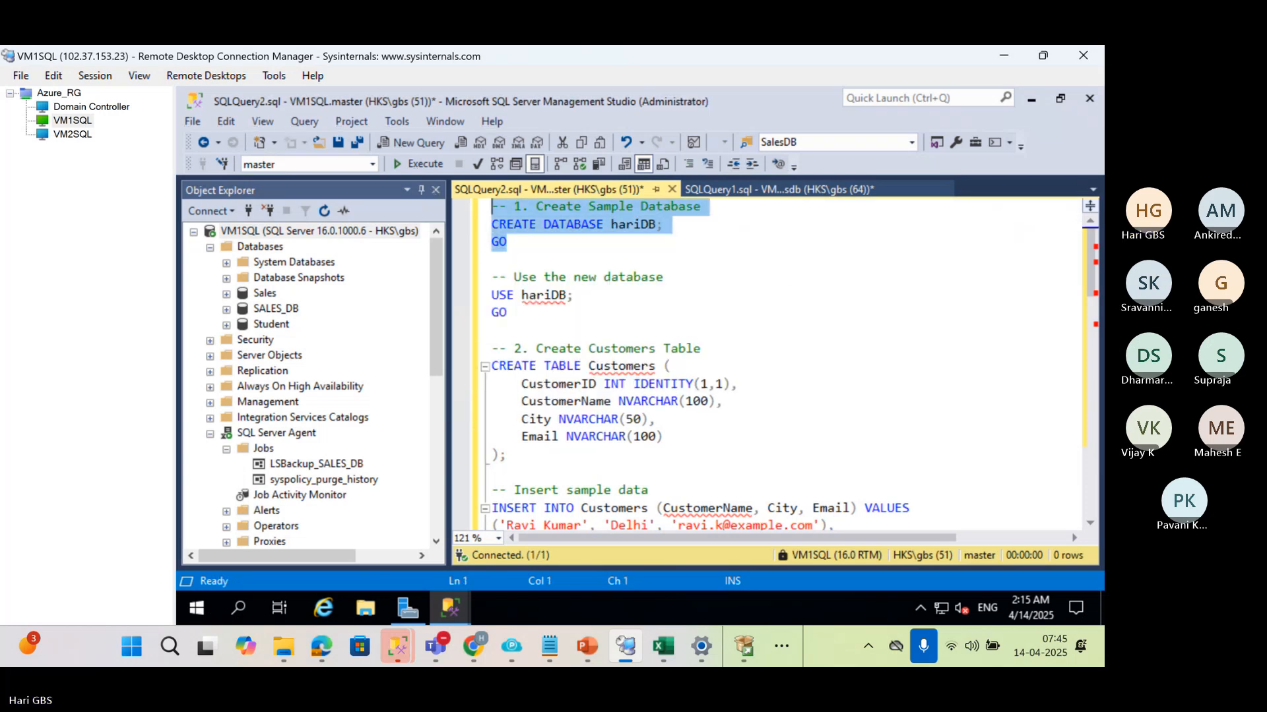
{"action": "key", "text": "F5"}
{"action": "left_click_drag", "start_coordinate": [518, 314], "coordinate": [491, 205]}
{"action": "key", "text": "F5"}
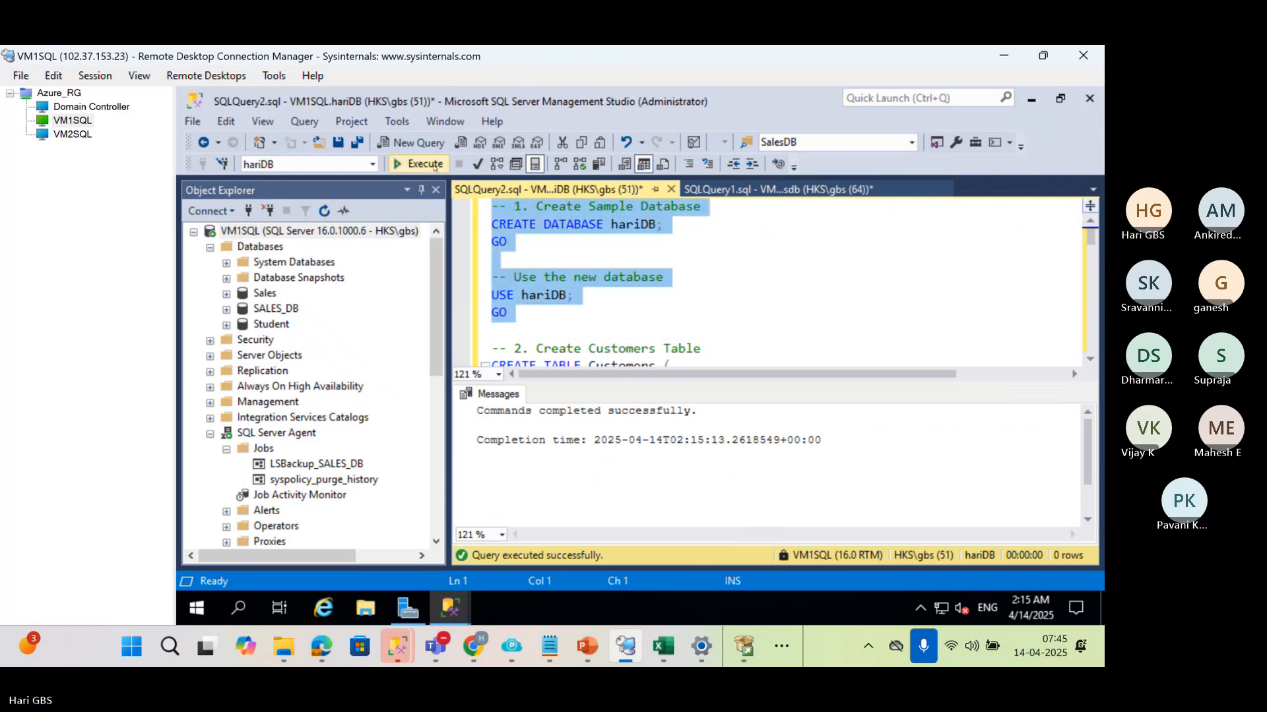
Remove the executed database statements, run the remaining table and sample data script, and refresh the Databases list
{"action": "key", "text": "Delete"}
{"action": "left_click", "coordinate": [435, 165]}
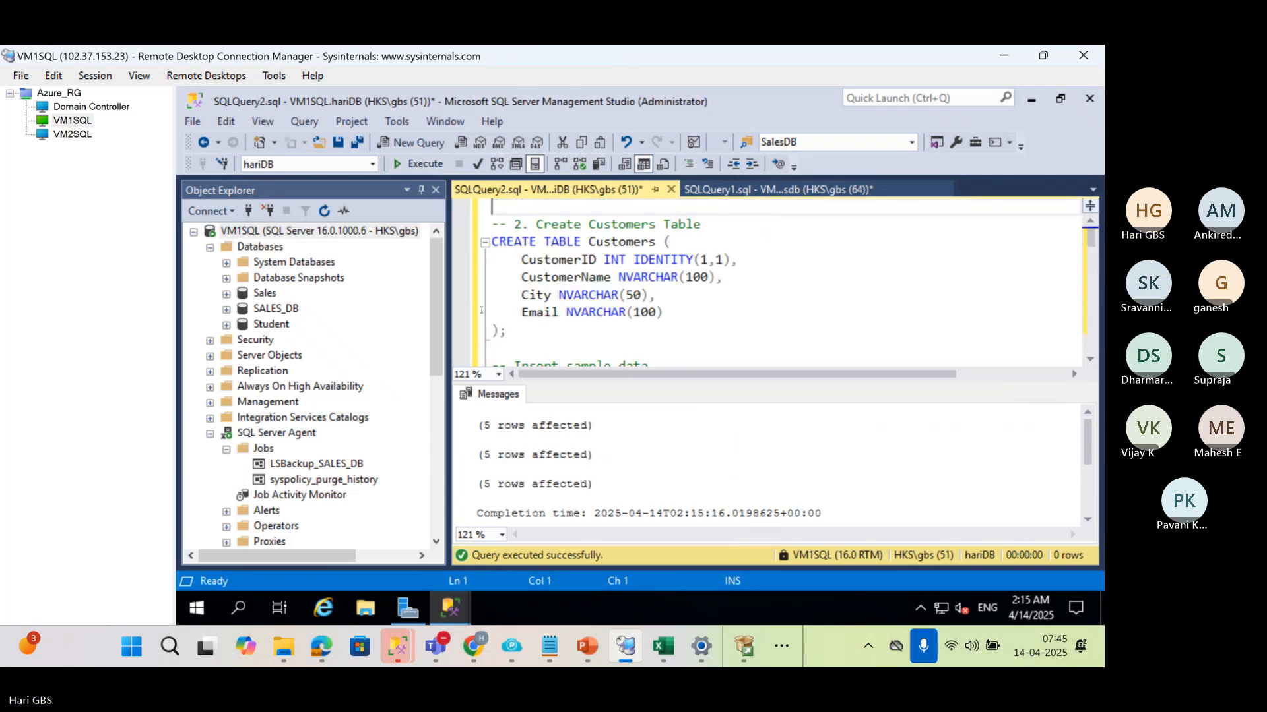
{"action": "left_click", "coordinate": [260, 246]}
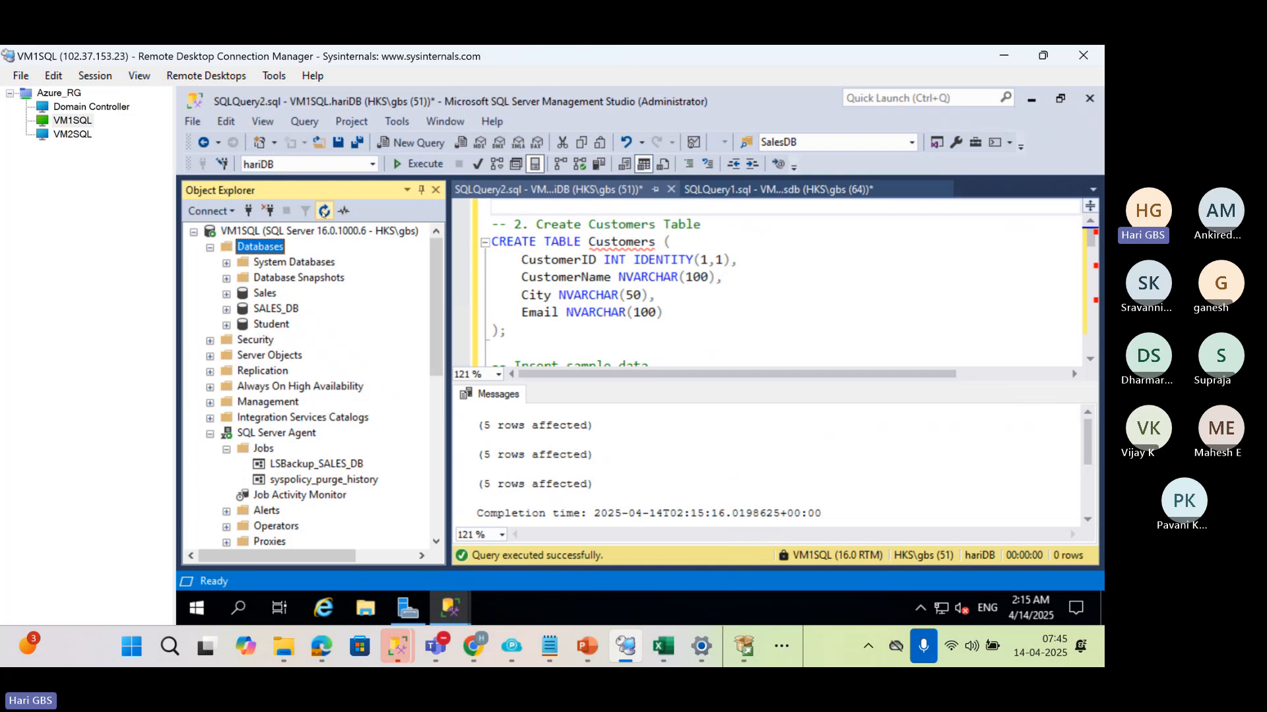
{"action": "left_click", "coordinate": [324, 211]}
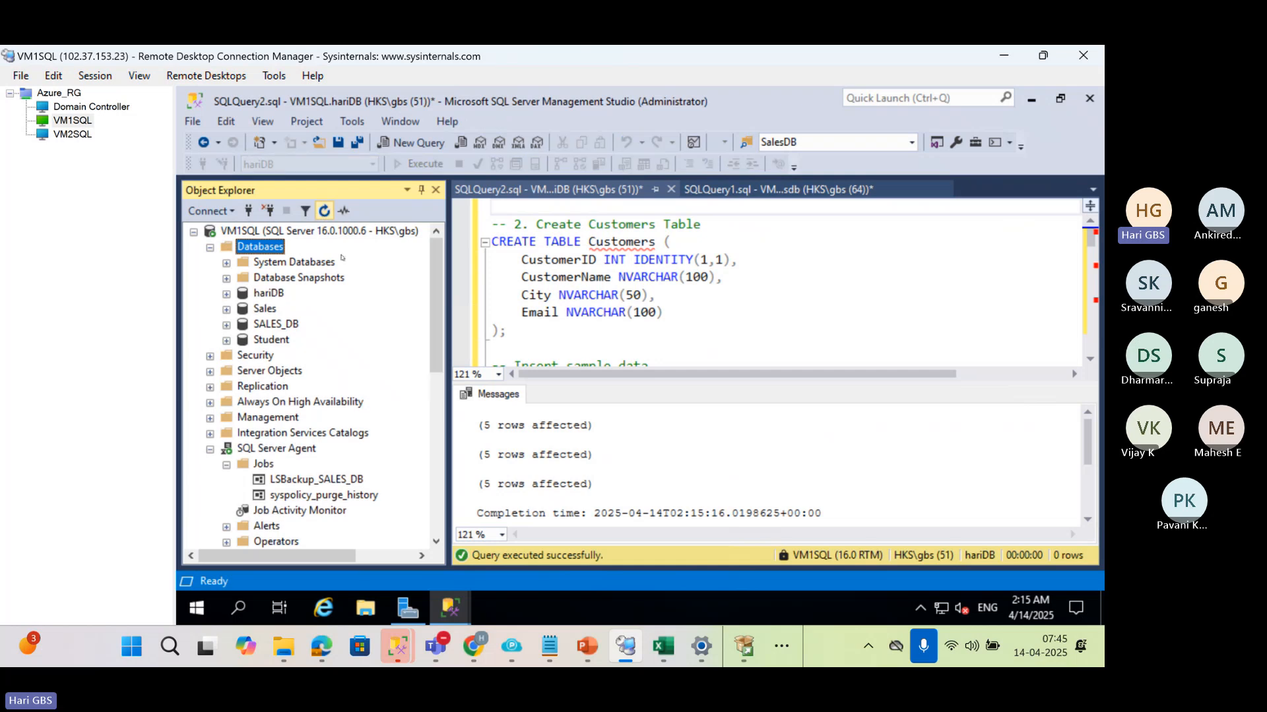
Open the properties of the hariDB database and show its Transaction Log Shipping page
{"action": "right_click", "coordinate": [254, 297]}
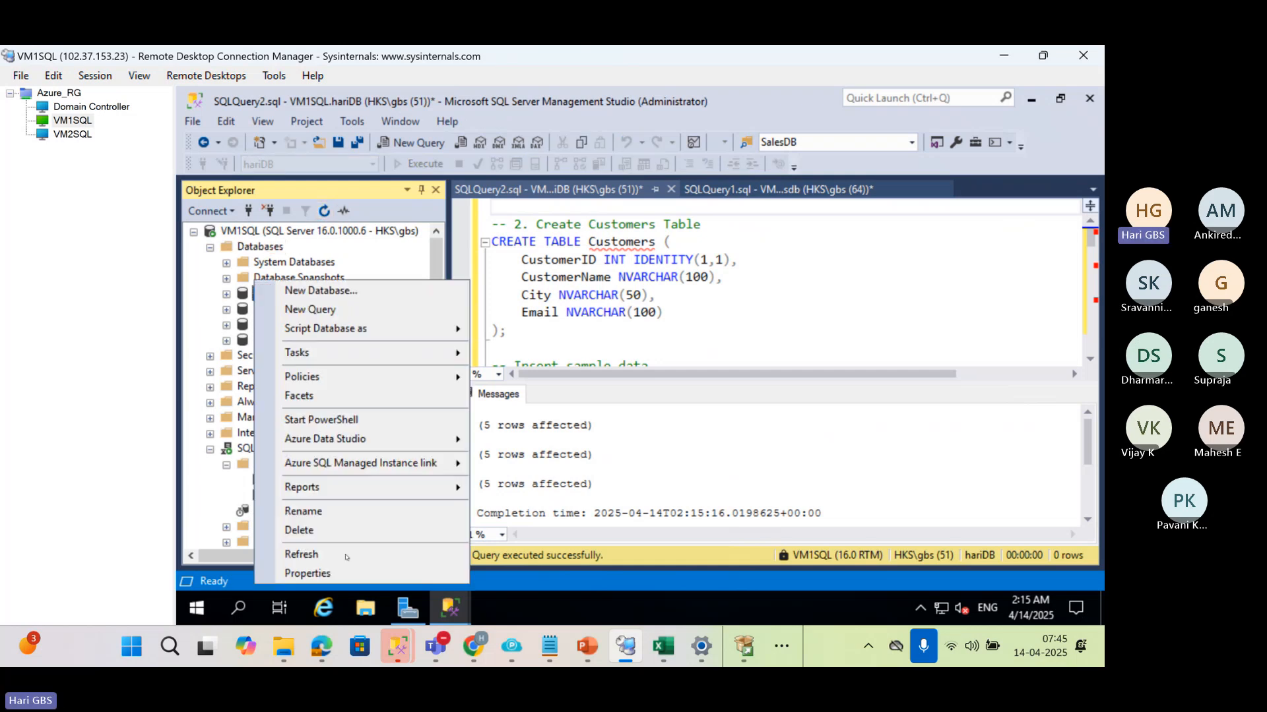
{"action": "left_click", "coordinate": [309, 573]}
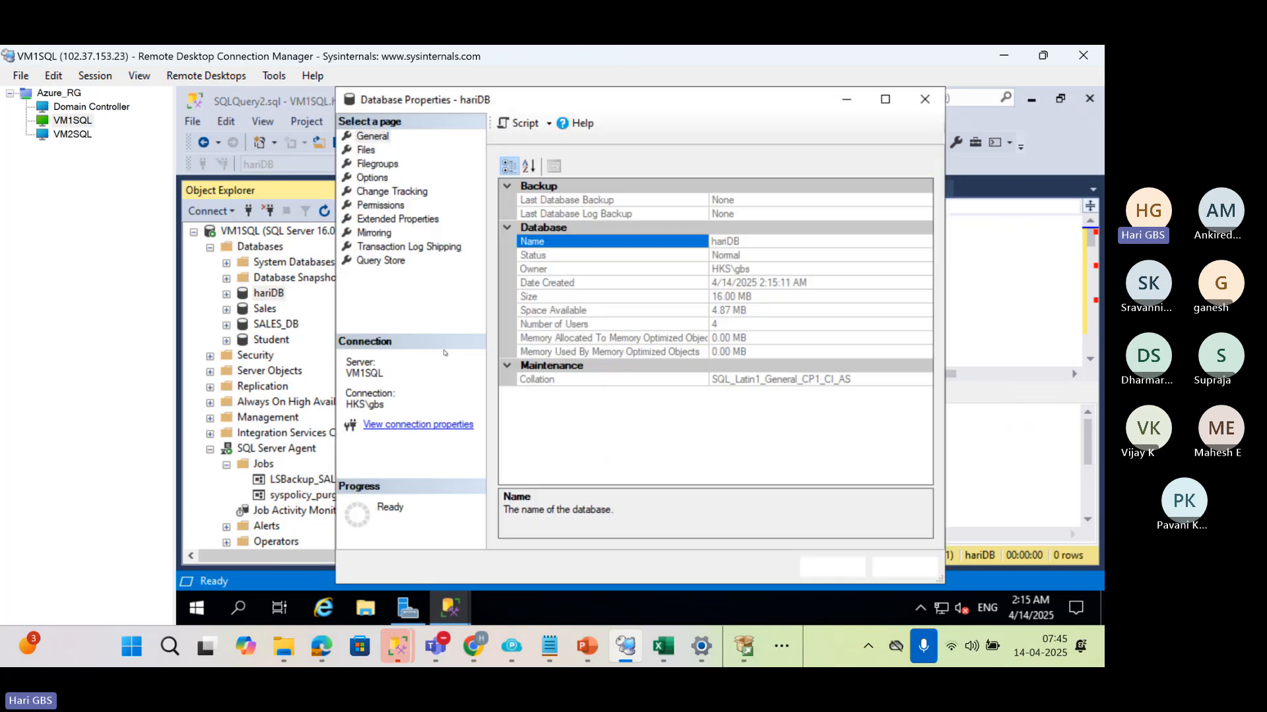
{"action": "left_click", "coordinate": [388, 247]}
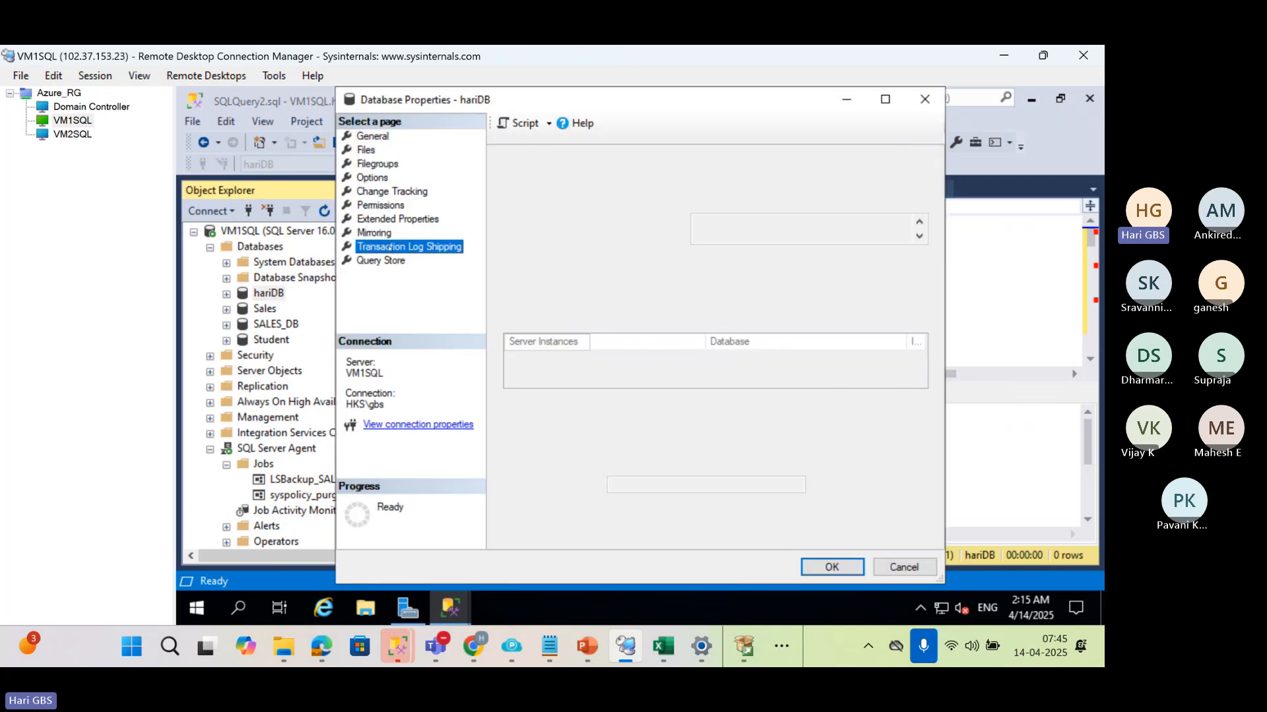
Switch to the Domain Controller session, clear Server Manager out of the way and open the Windows (C:) drive in File Explorer
{"action": "left_click", "coordinate": [91, 107]}
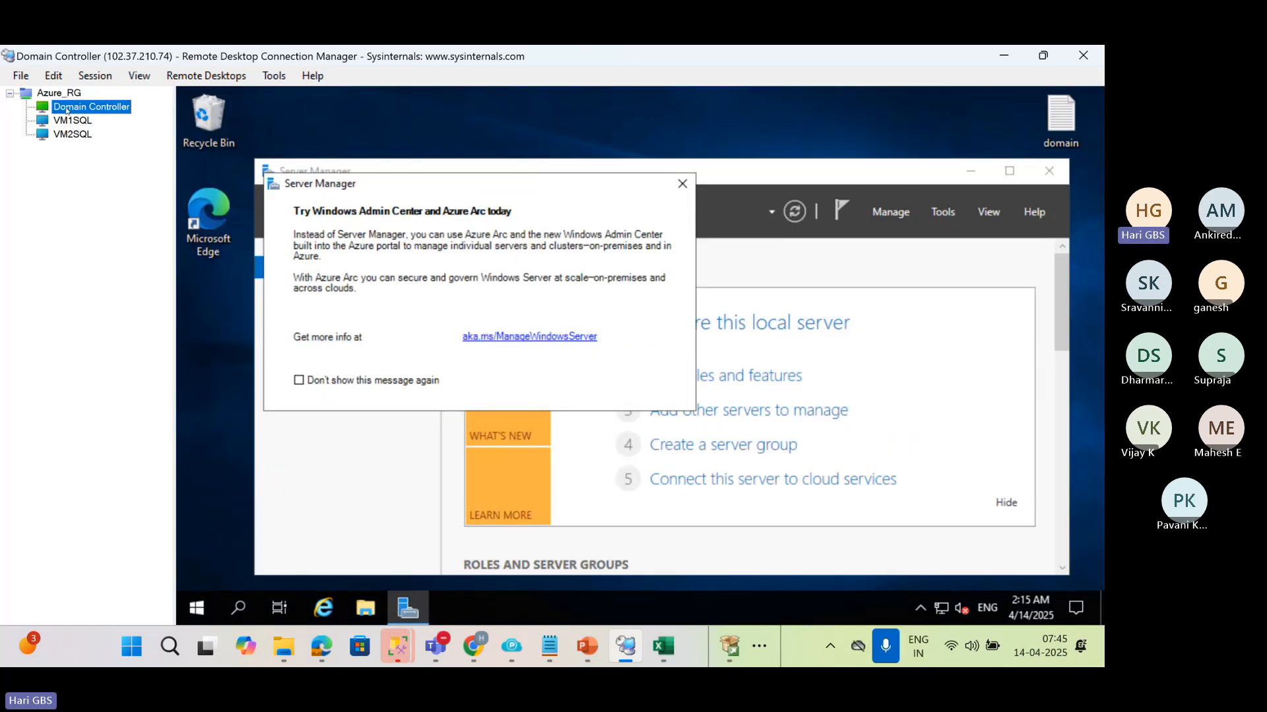
{"action": "left_click", "coordinate": [683, 183]}
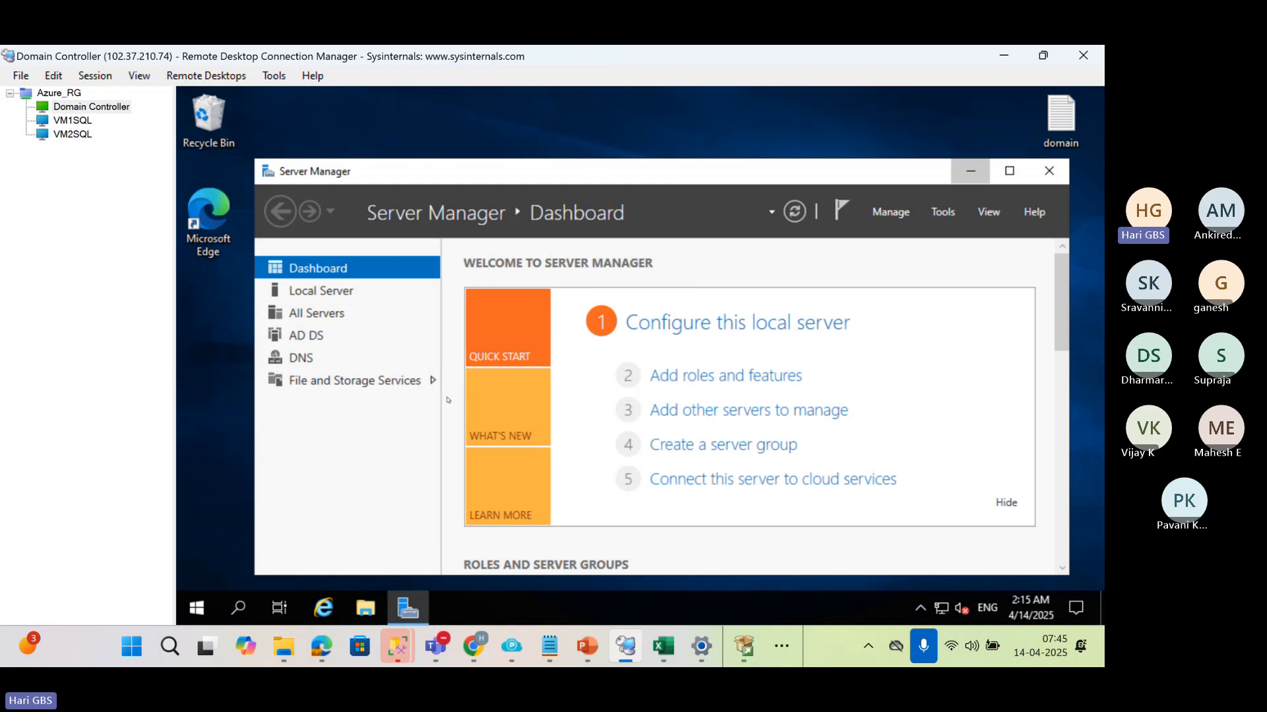
{"action": "left_click", "coordinate": [408, 608]}
{"action": "left_click", "coordinate": [367, 610]}
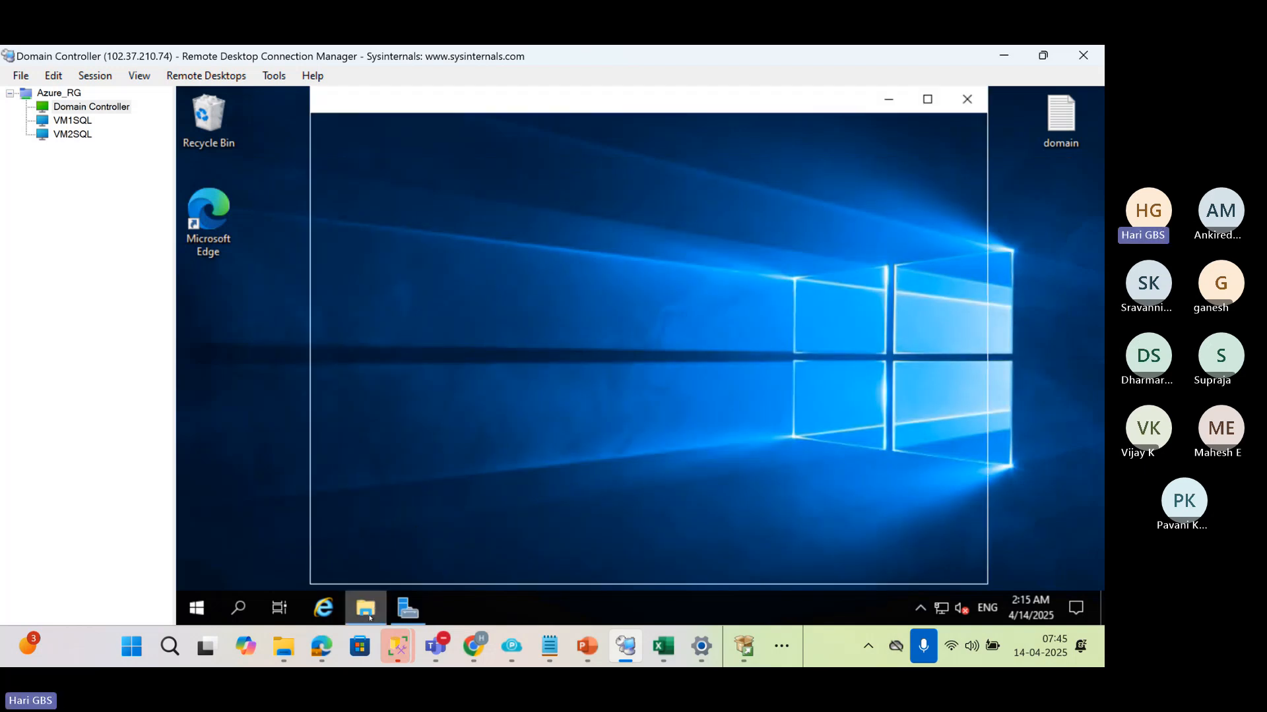
{"action": "left_click", "coordinate": [362, 340]}
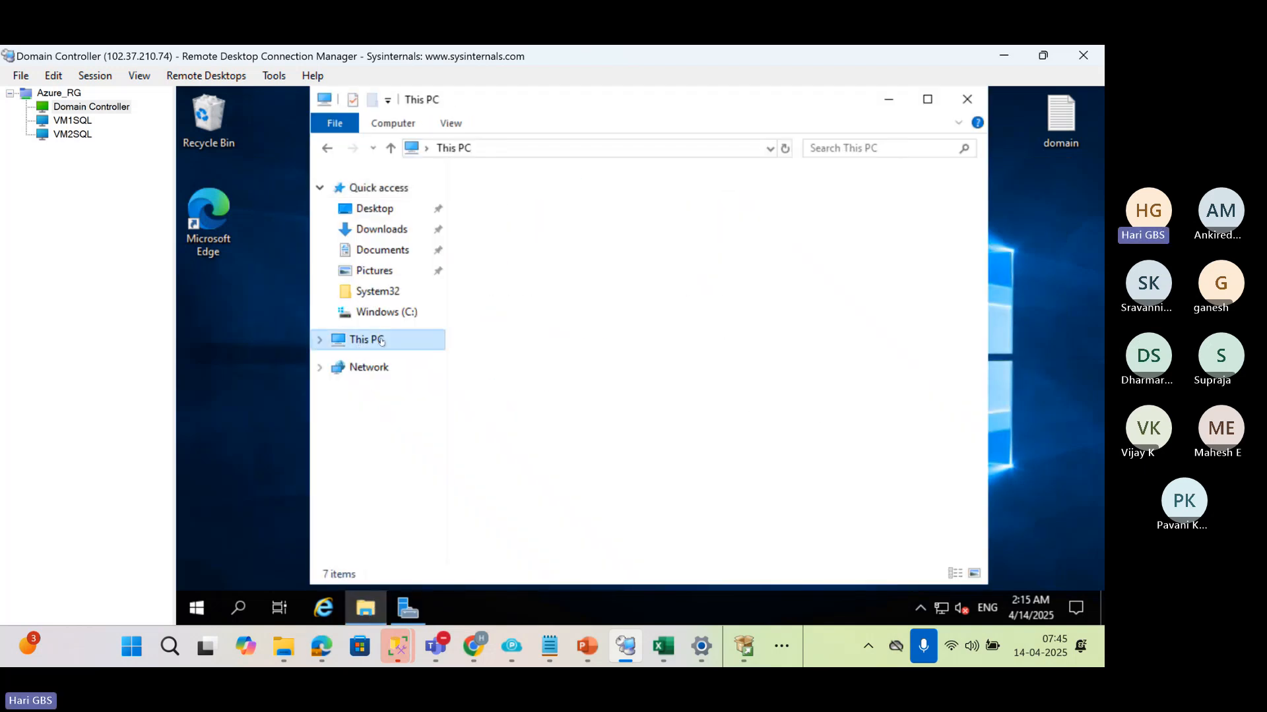
{"action": "double_click", "coordinate": [515, 438]}
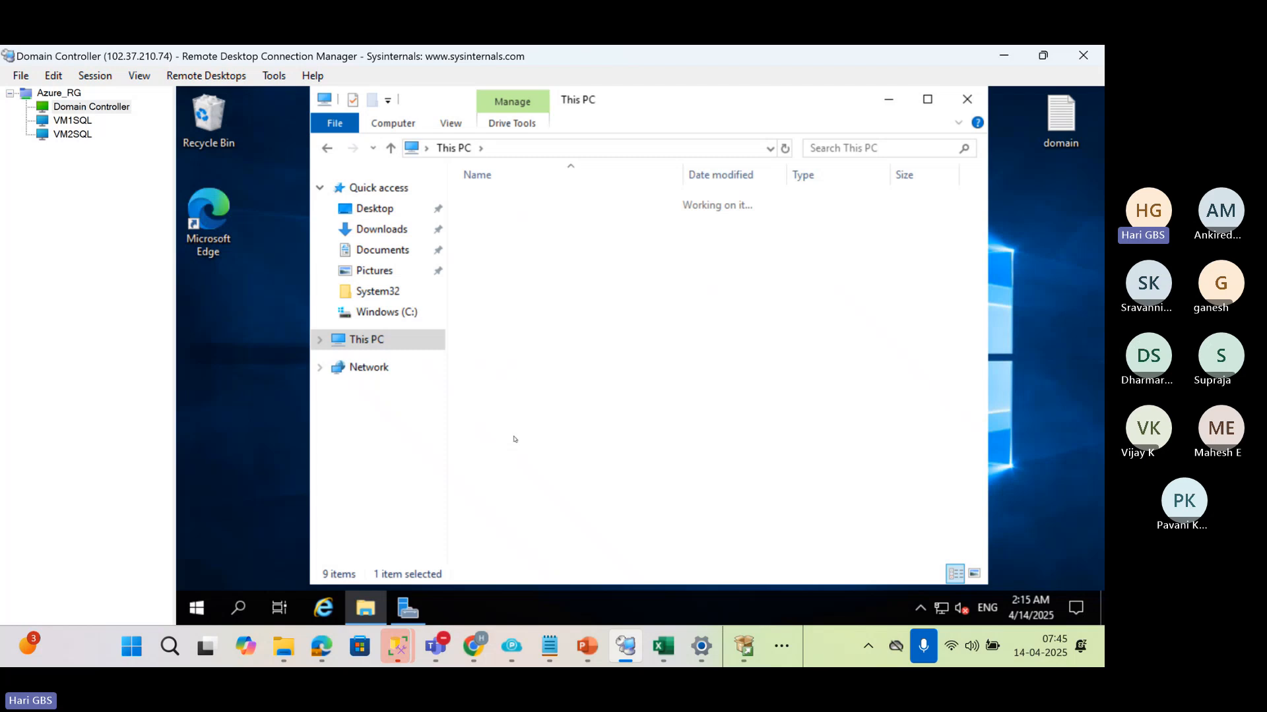
Create a new folder named B4 in the root of the C: drive
{"action": "right_click", "coordinate": [485, 396]}
{"action": "mouse_move", "coordinate": [581, 356]}
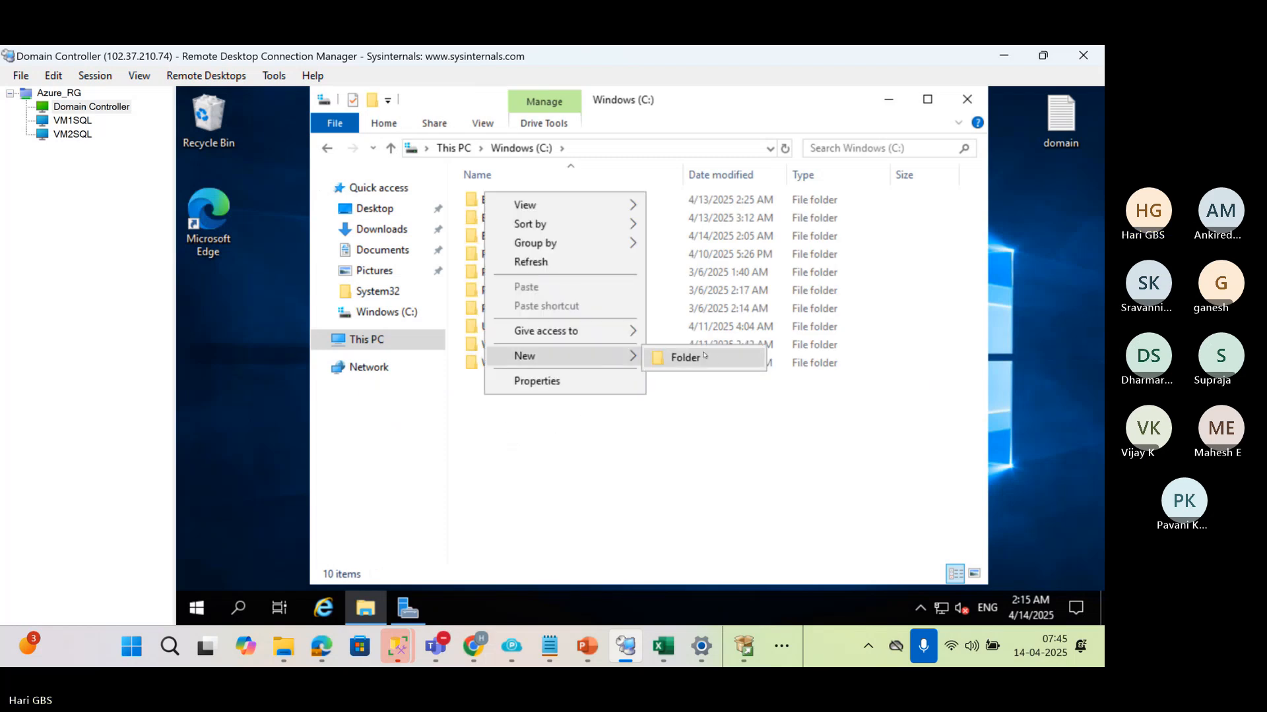
{"action": "left_click", "coordinate": [690, 354]}
{"action": "type", "text": "bs"}
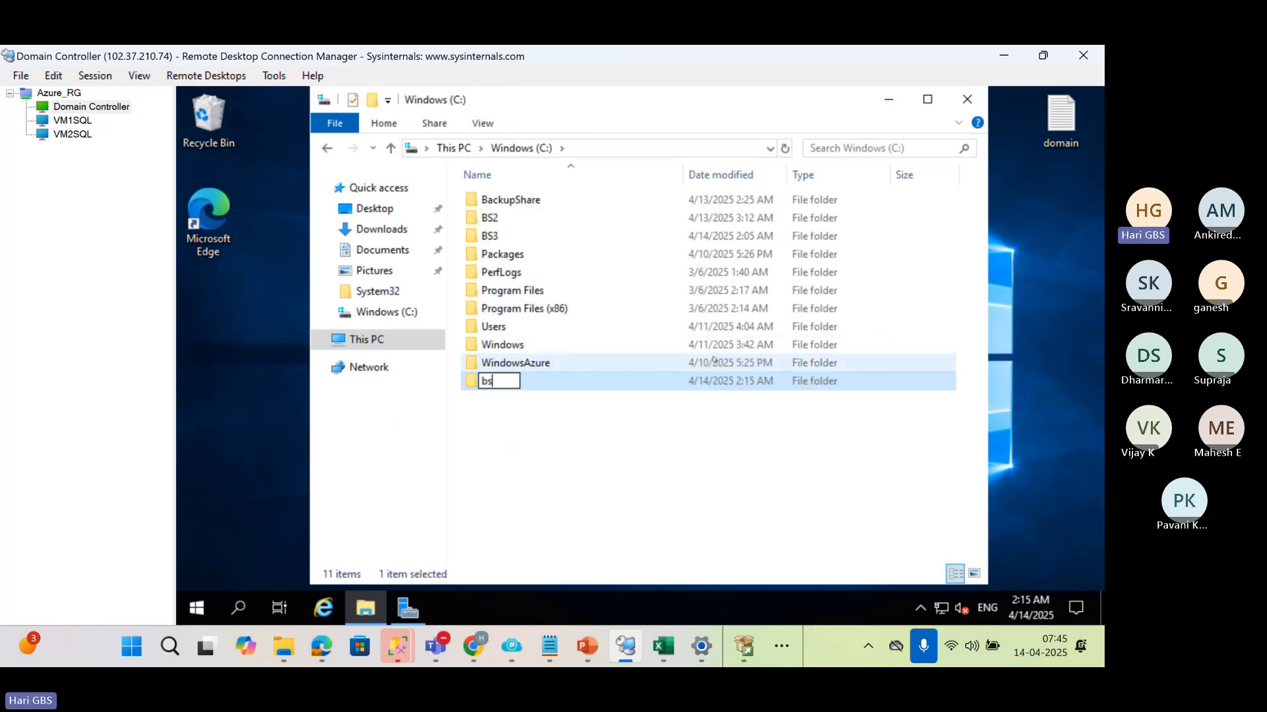
{"action": "key", "text": "BackSpace"}
{"action": "key", "text": "BackSpace"}
{"action": "type", "text": "B"}
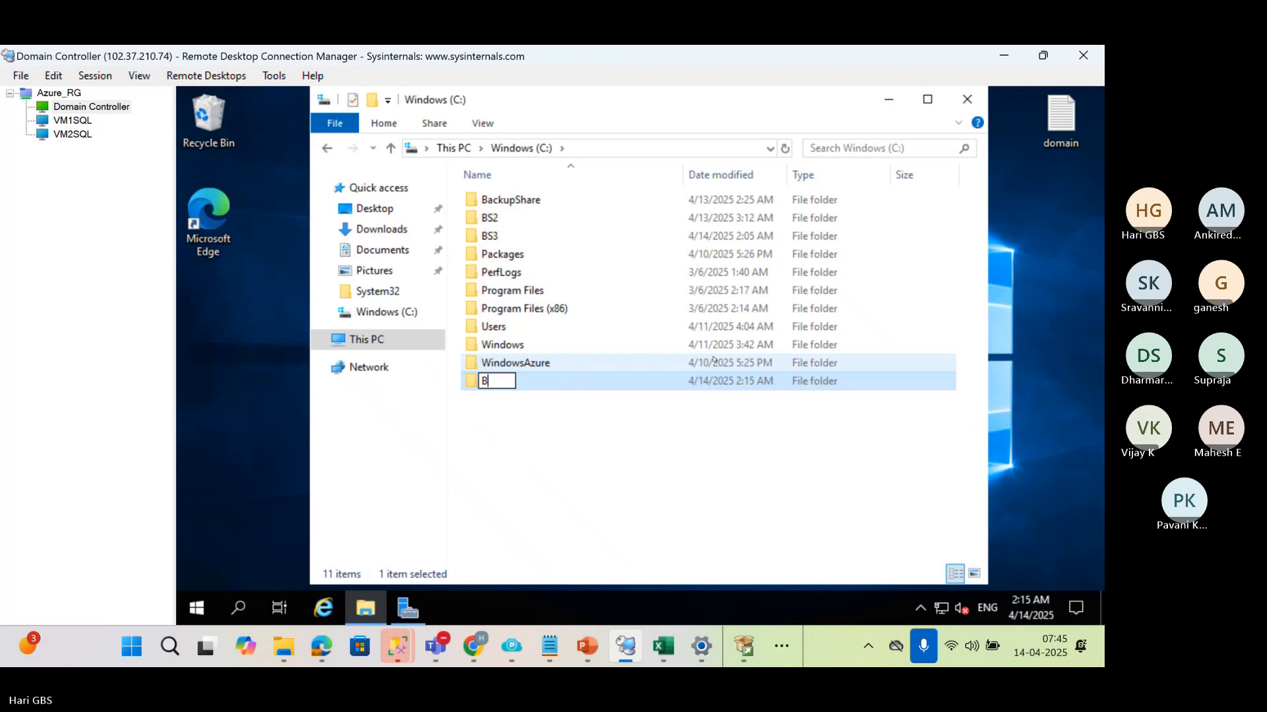
{"action": "type", "text": "4"}
{"action": "key", "text": "Return"}
Rename the B4 folder to BS4
{"action": "key", "text": "alt+Return"}
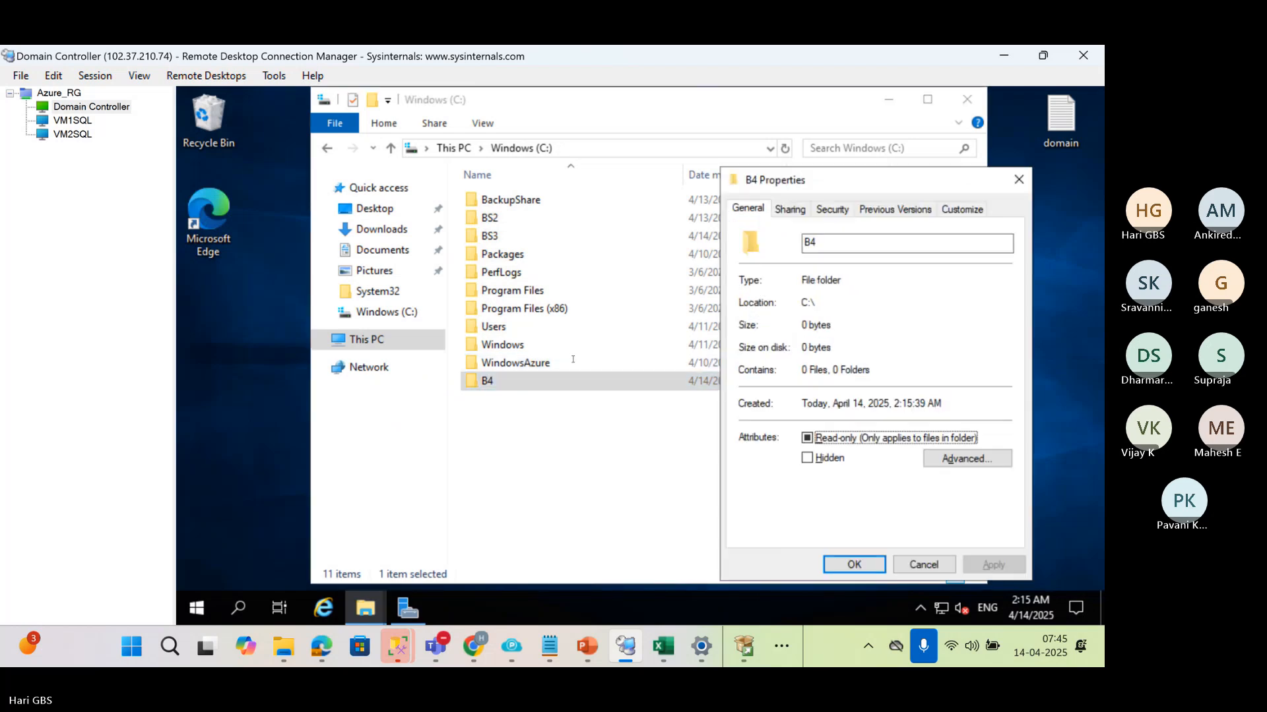
{"action": "key", "text": "Escape"}
{"action": "key", "text": "F2"}
{"action": "left_click", "coordinate": [491, 381]}
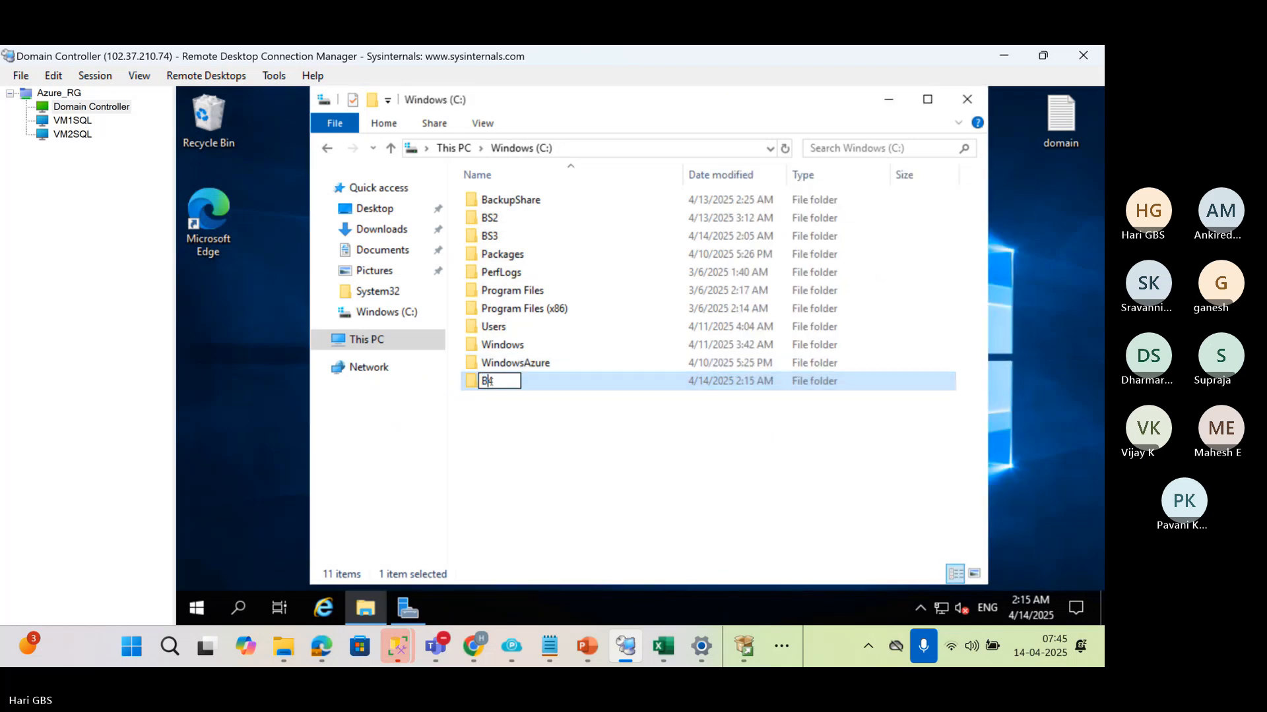
{"action": "type", "text": "S4"}
{"action": "key", "text": "Return"}
Open the network sharing settings of the BS4 folder and add Everyone to the people it is shared with
{"action": "left_click", "coordinate": [495, 388]}
{"action": "key", "text": "alt+Return"}
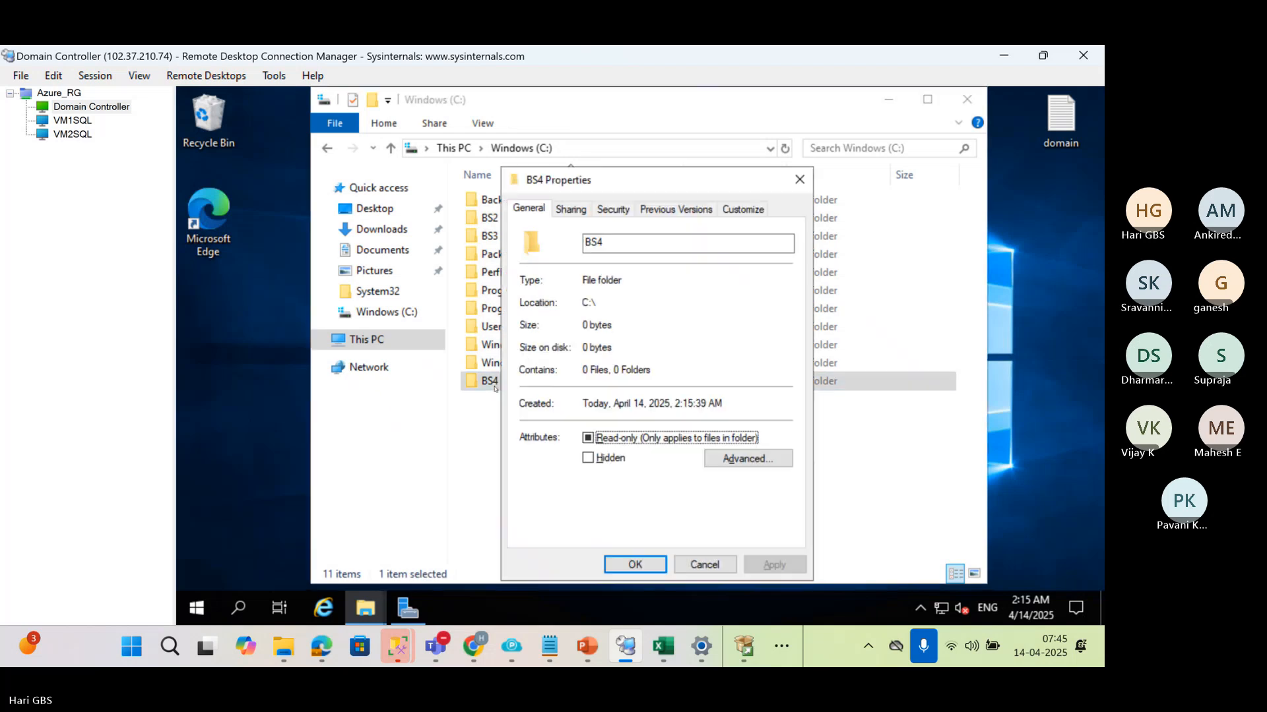
{"action": "left_click", "coordinate": [571, 209]}
{"action": "left_click", "coordinate": [558, 329]}
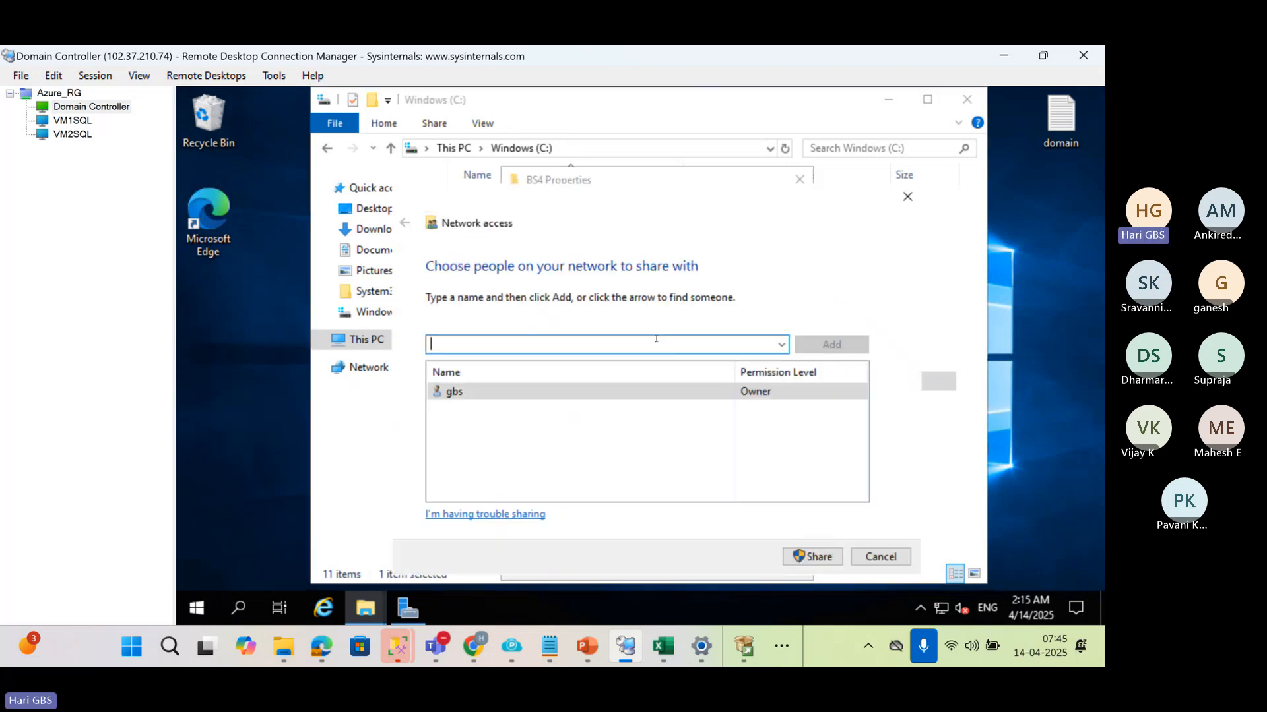
{"action": "type", "text": "EVERY"}
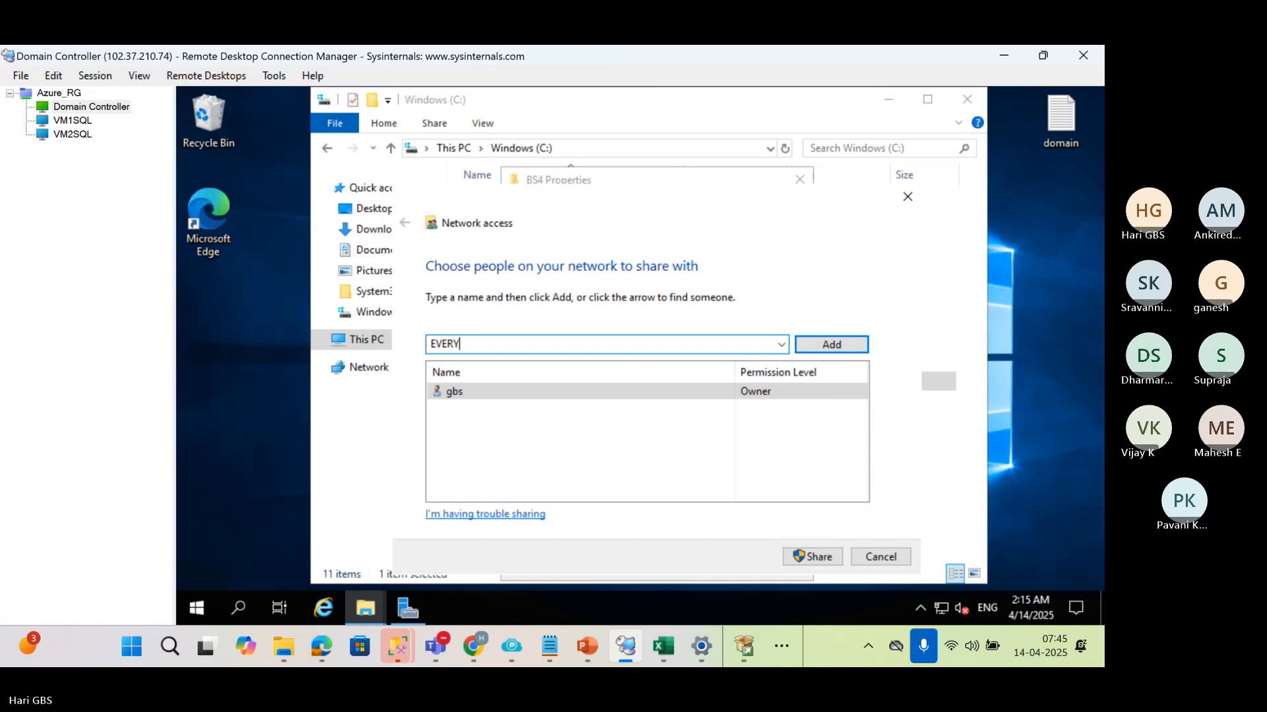
{"action": "key", "text": "Return"}
{"action": "left_click", "coordinate": [732, 354]}
{"action": "left_click", "coordinate": [713, 347]}
{"action": "type", "text": "ONE"}
{"action": "left_click", "coordinate": [838, 344]}
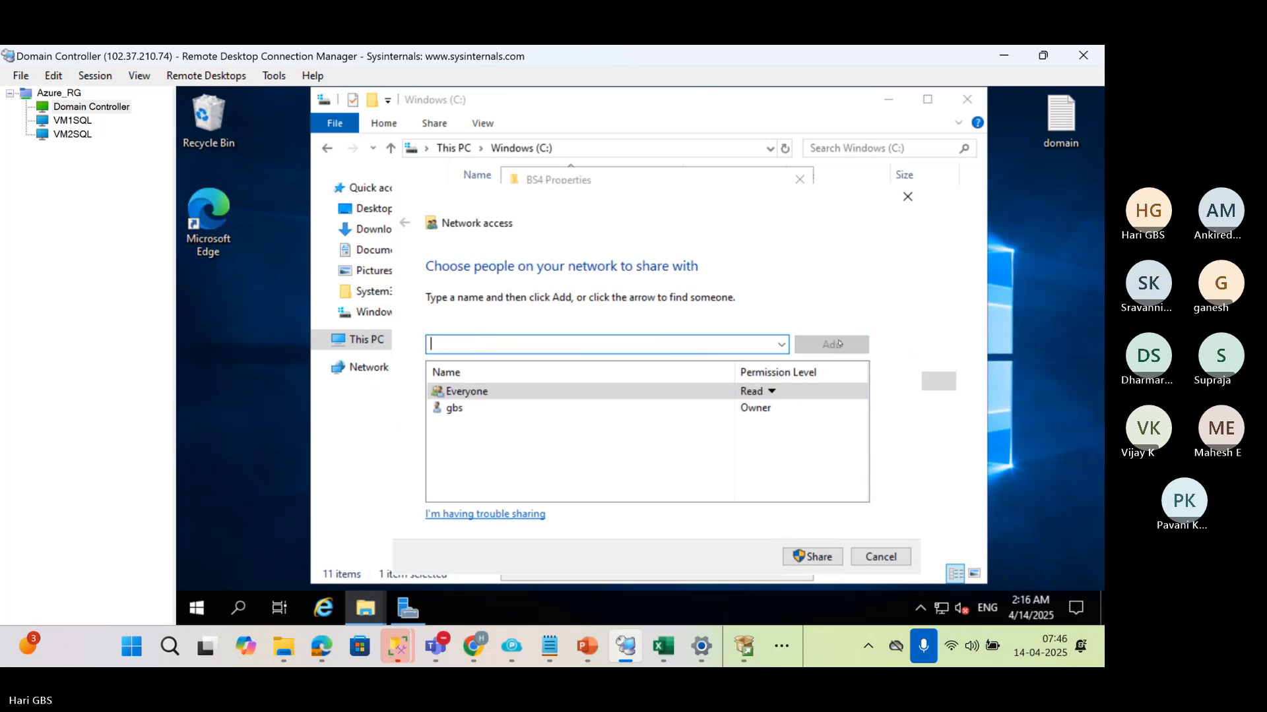
Give Everyone the Read/Write permission level and share the BS4 folder
{"action": "left_click", "coordinate": [771, 391]}
{"action": "left_click", "coordinate": [832, 413]}
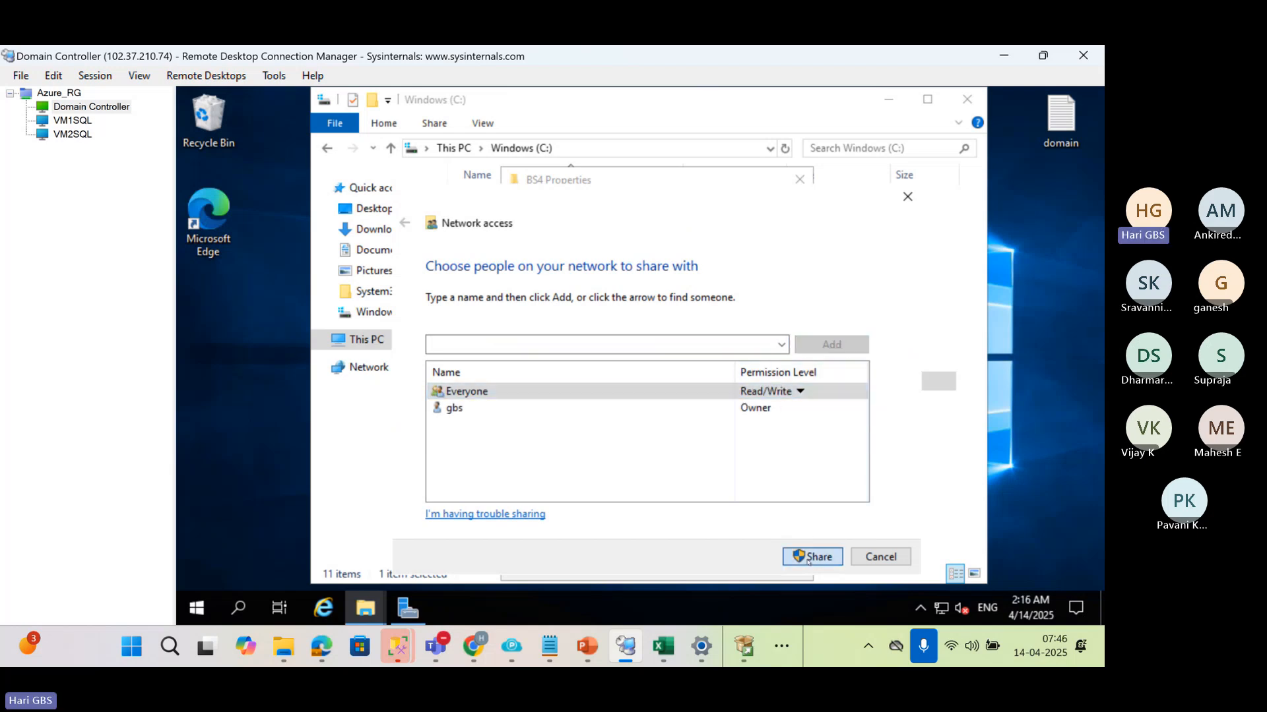
{"action": "left_click", "coordinate": [812, 556]}
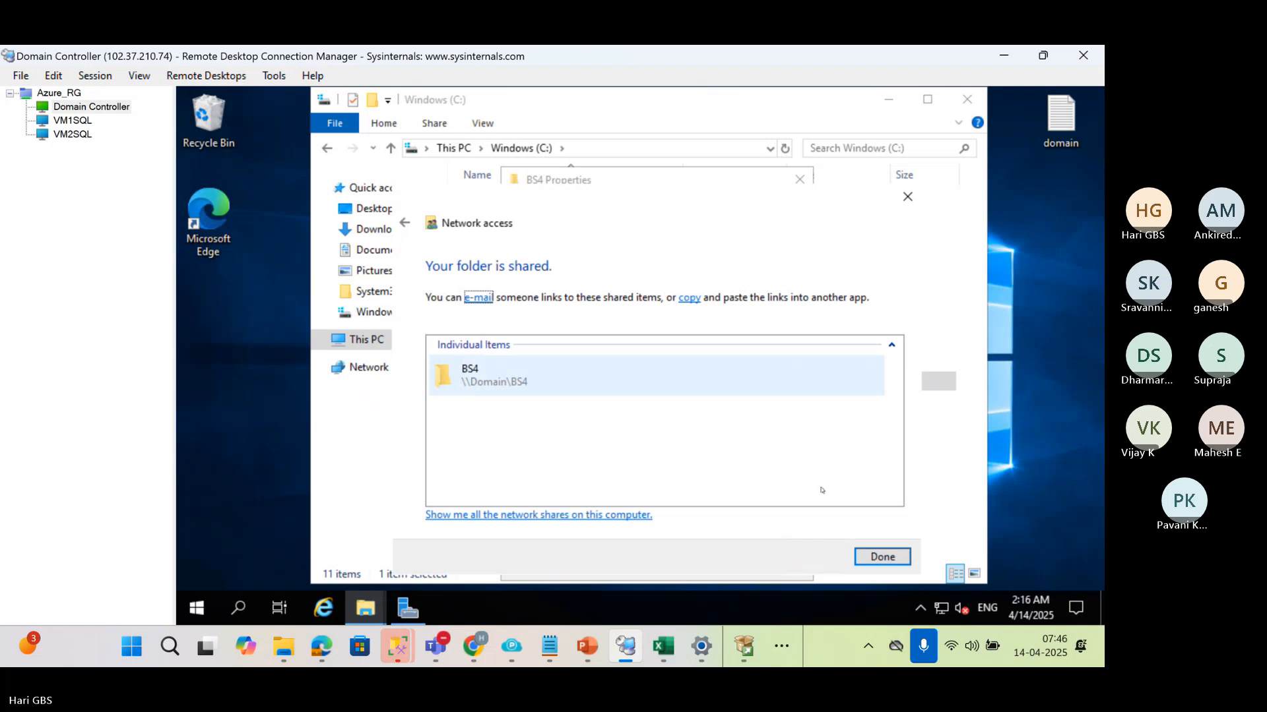
{"action": "left_click", "coordinate": [881, 557]}
Add the HKS\SQLSERVICE account to the security permissions of the BS4 folder
{"action": "left_click", "coordinate": [605, 207]}
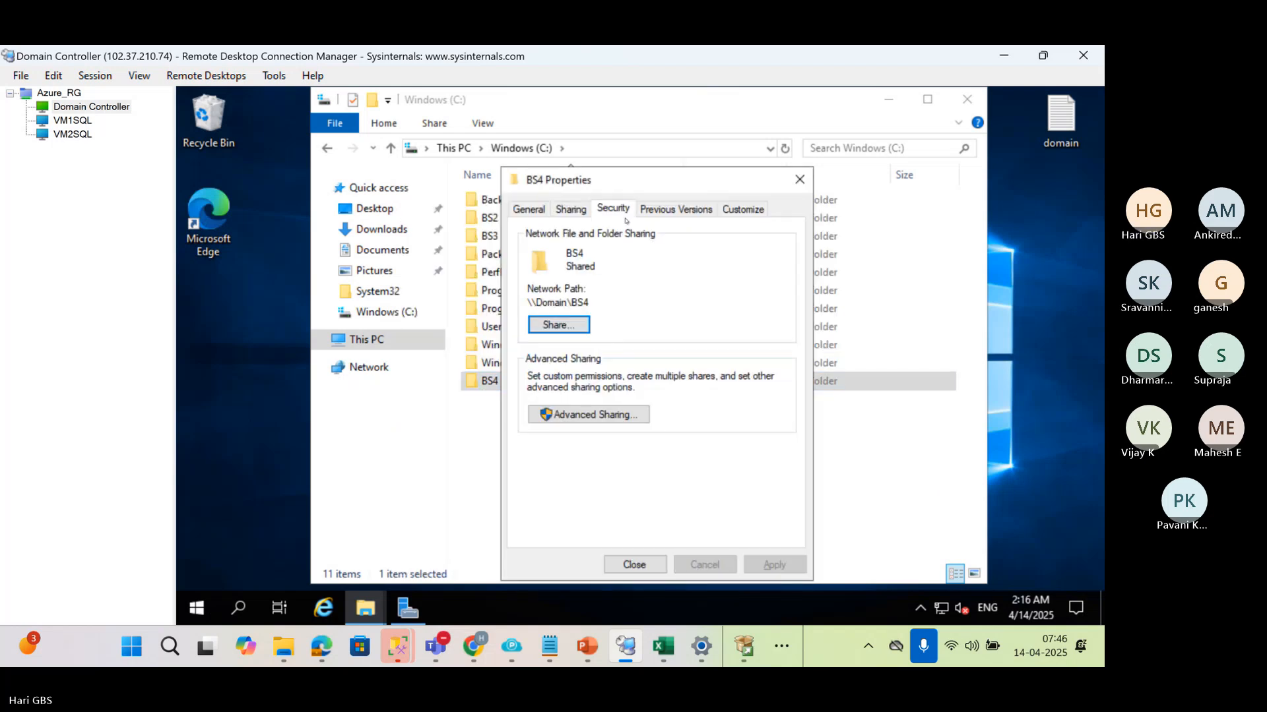
{"action": "left_click", "coordinate": [740, 357]}
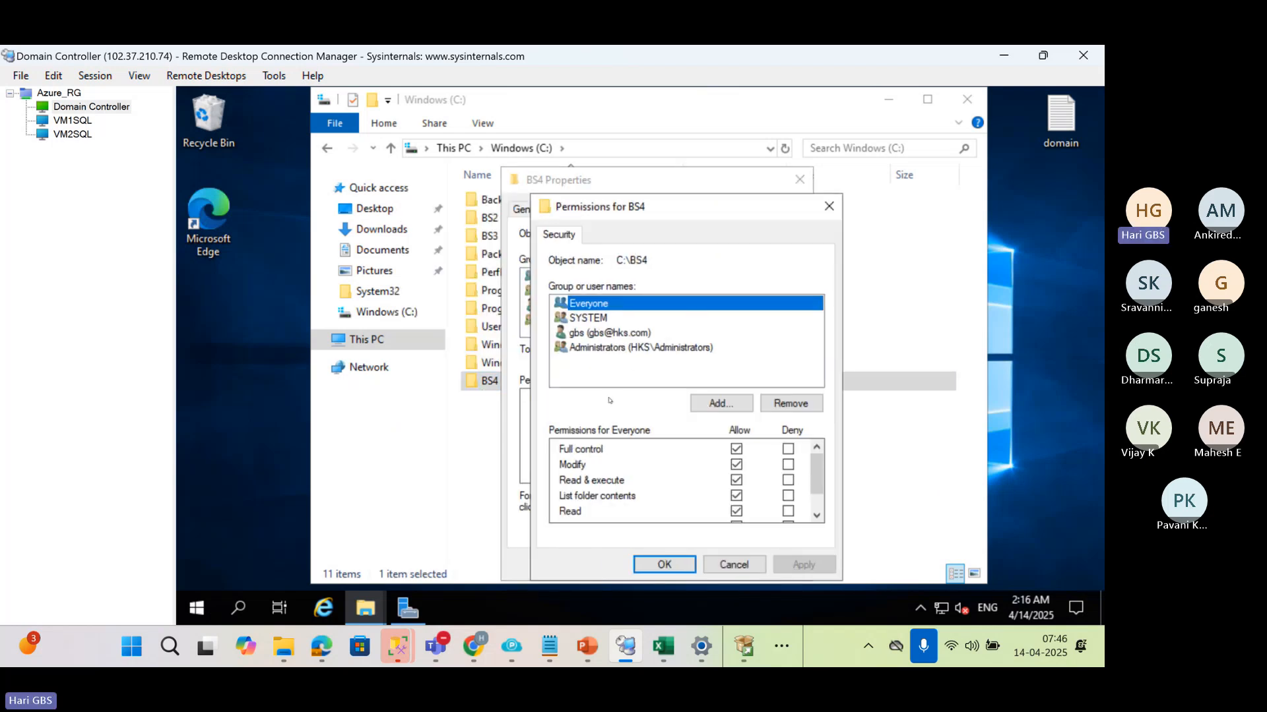
{"action": "left_click", "coordinate": [713, 401]}
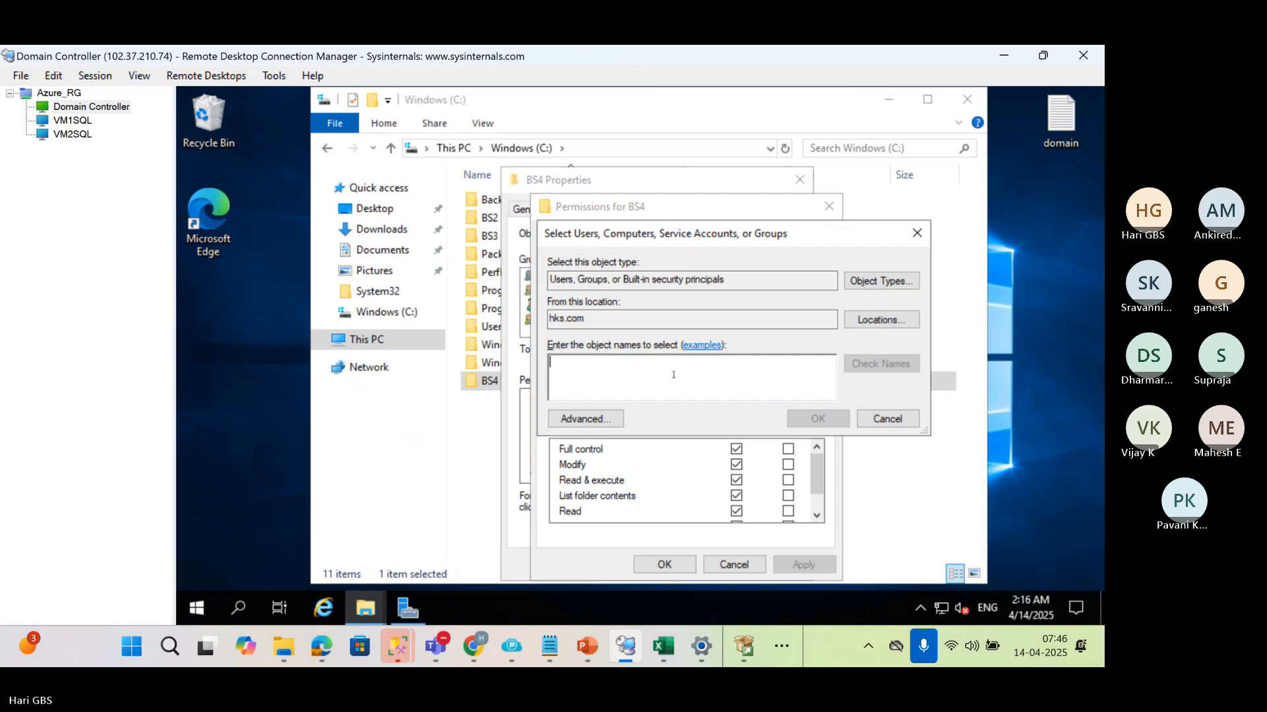
{"action": "type", "text": "HKS\\SQ"}
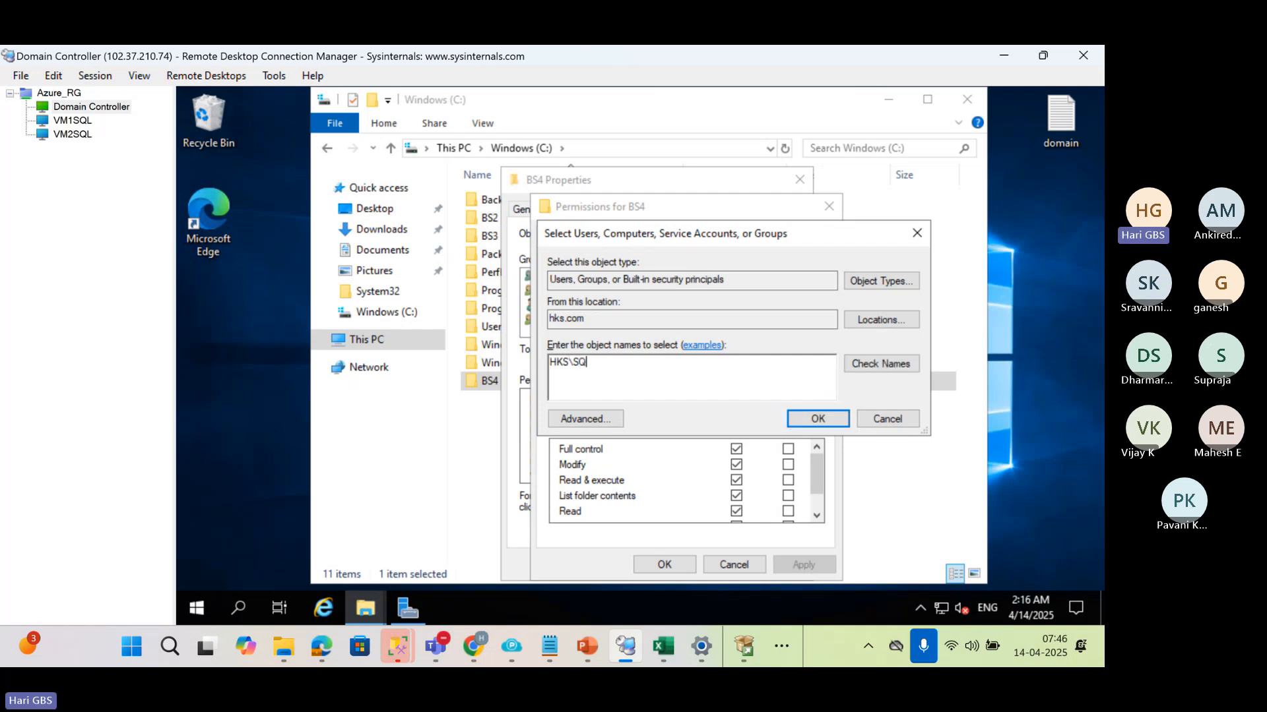
{"action": "type", "text": "LSERVICE"}
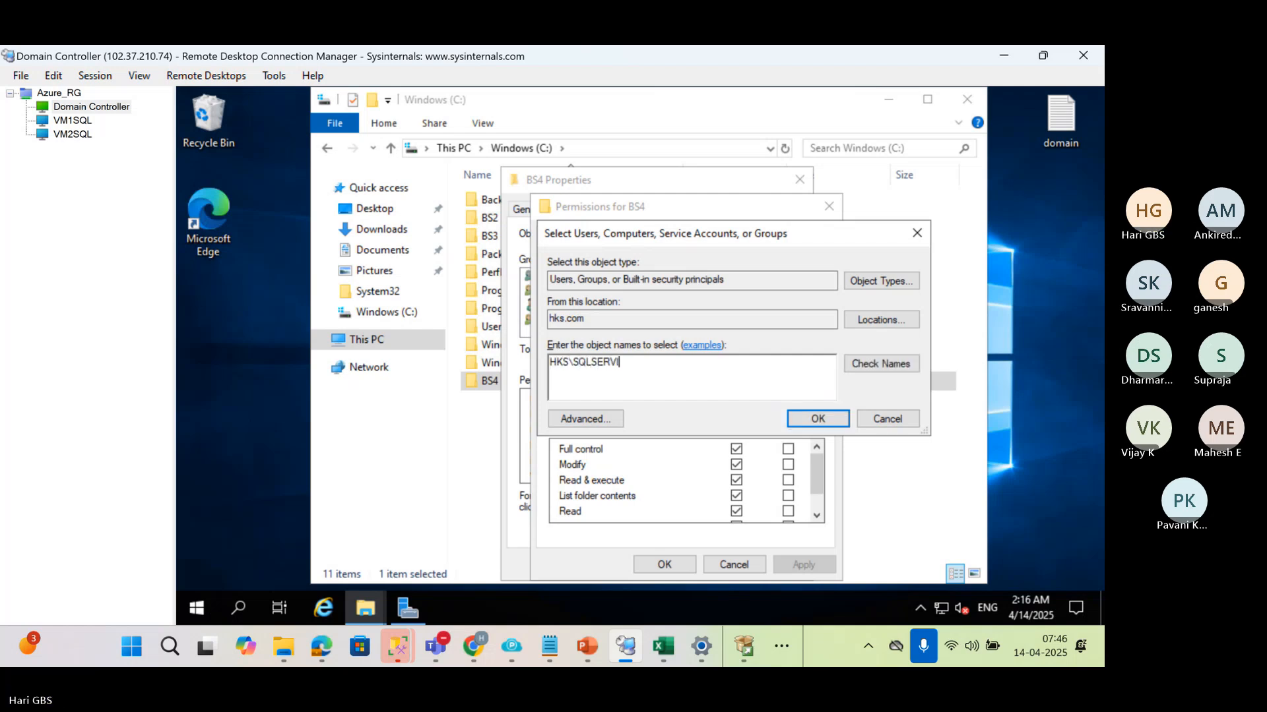
{"action": "left_click", "coordinate": [864, 364]}
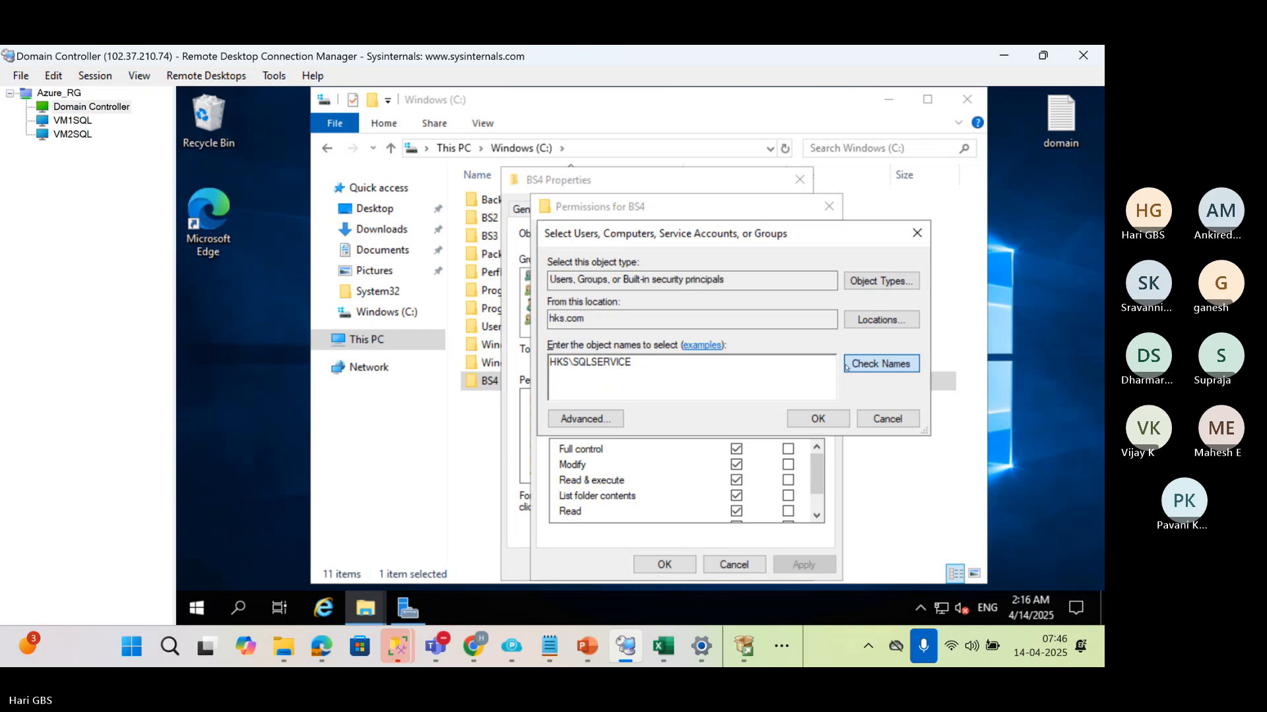
{"action": "left_click", "coordinate": [818, 419]}
Allow the sqlservice account Full control of the BS4 folder, apply the permissions and close the folder's properties
{"action": "left_click", "coordinate": [735, 449]}
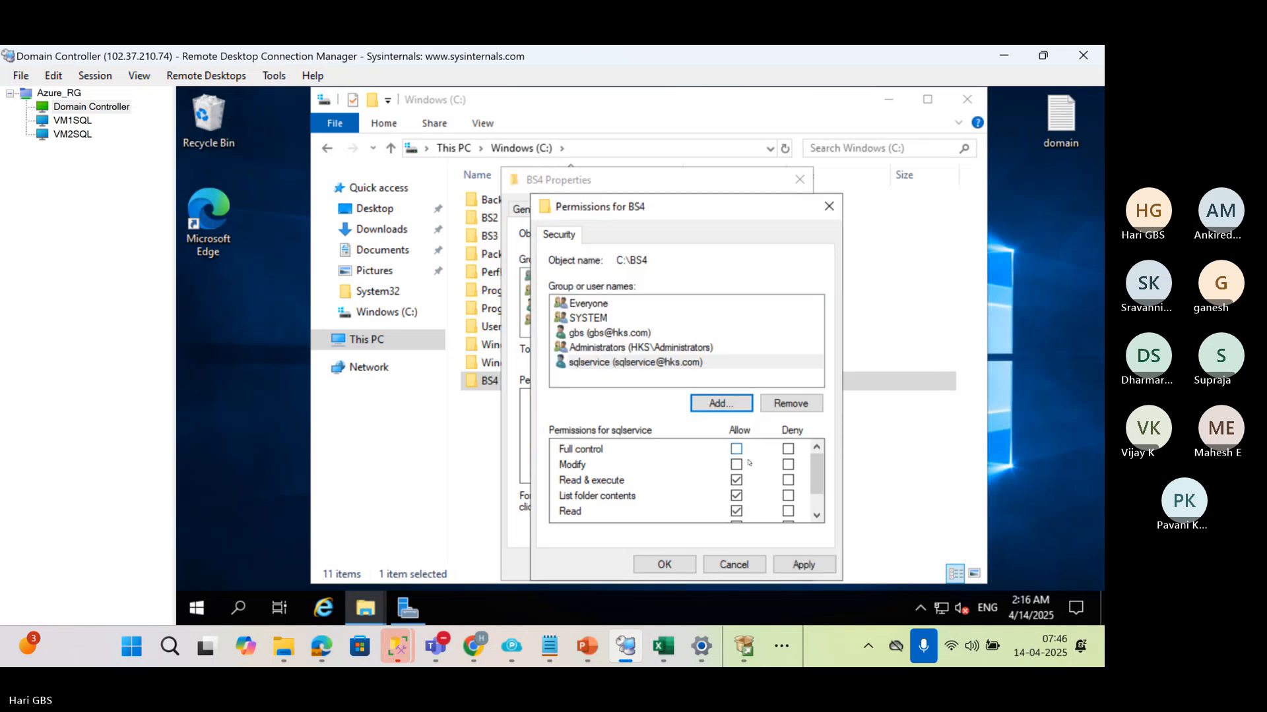
{"action": "left_click", "coordinate": [783, 572]}
{"action": "left_click", "coordinate": [640, 564]}
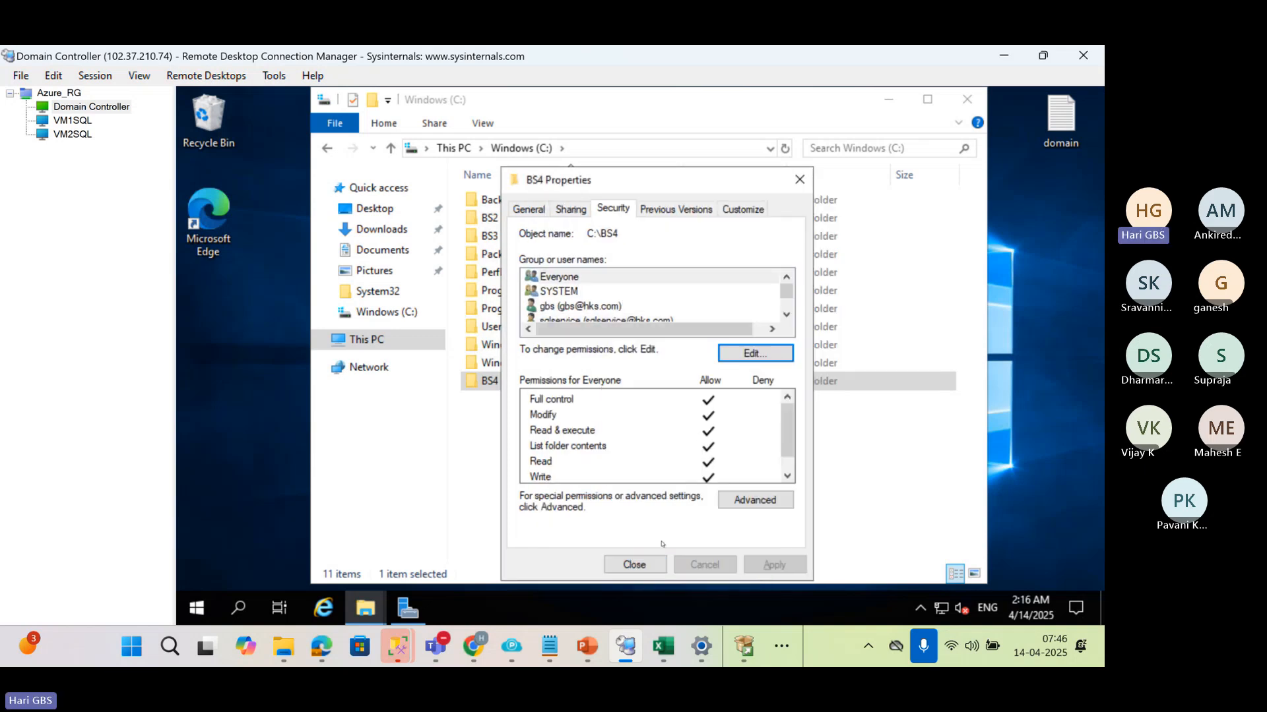
{"action": "left_click", "coordinate": [634, 564]}
Copy the network path \\Domain\BS4 from the sharing properties of the BS4 folder
{"action": "key", "text": "alt+Return"}
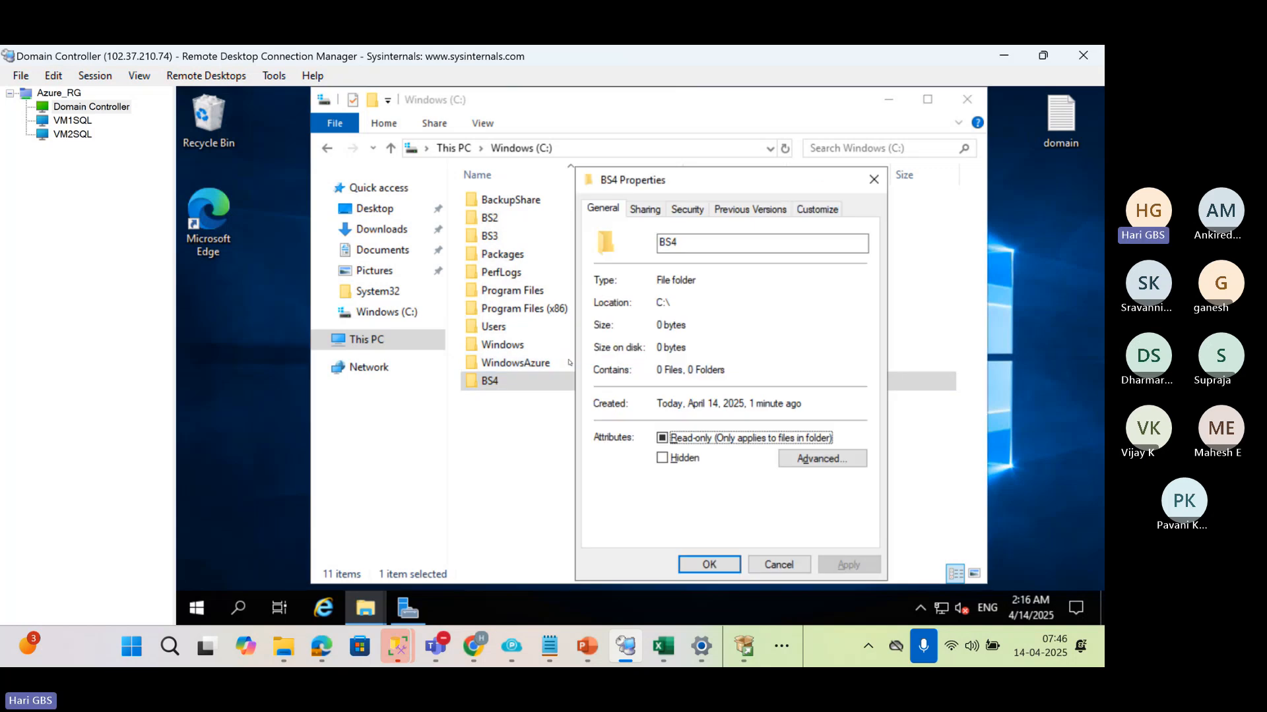
{"action": "left_click", "coordinate": [641, 209]}
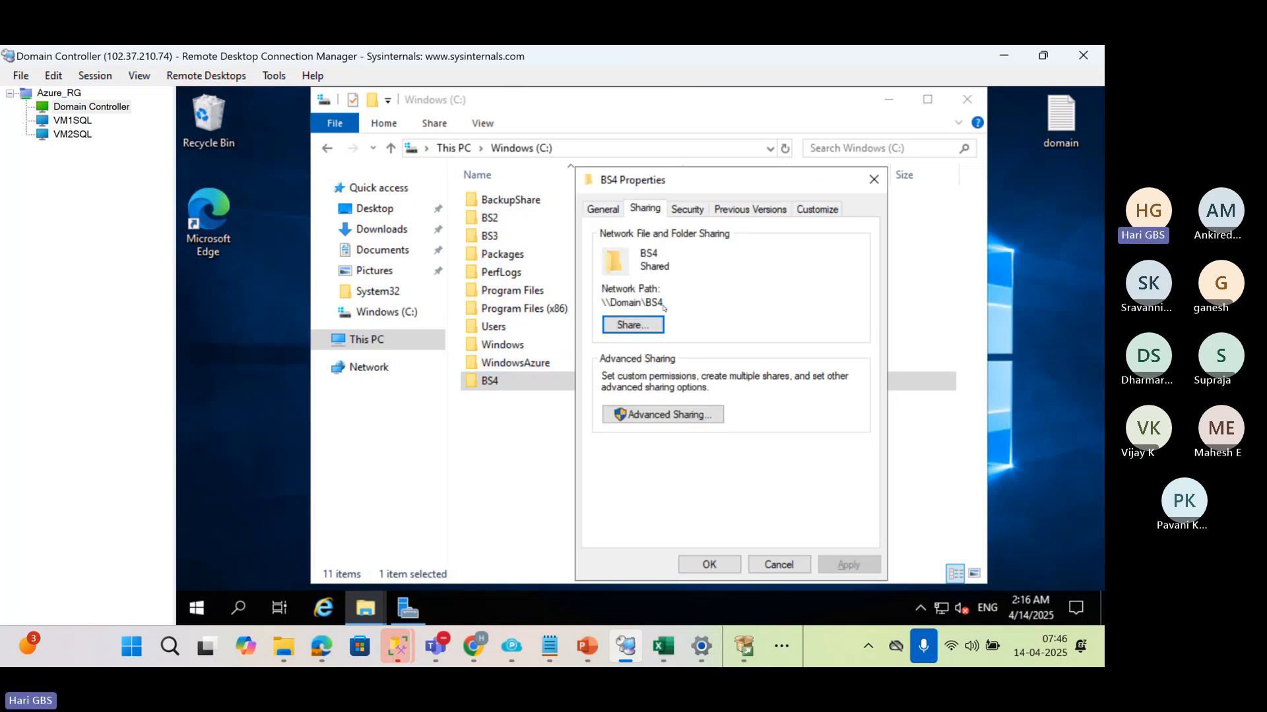
{"action": "left_click_drag", "start_coordinate": [589, 303], "coordinate": [665, 303]}
{"action": "left_click", "coordinate": [709, 565]}
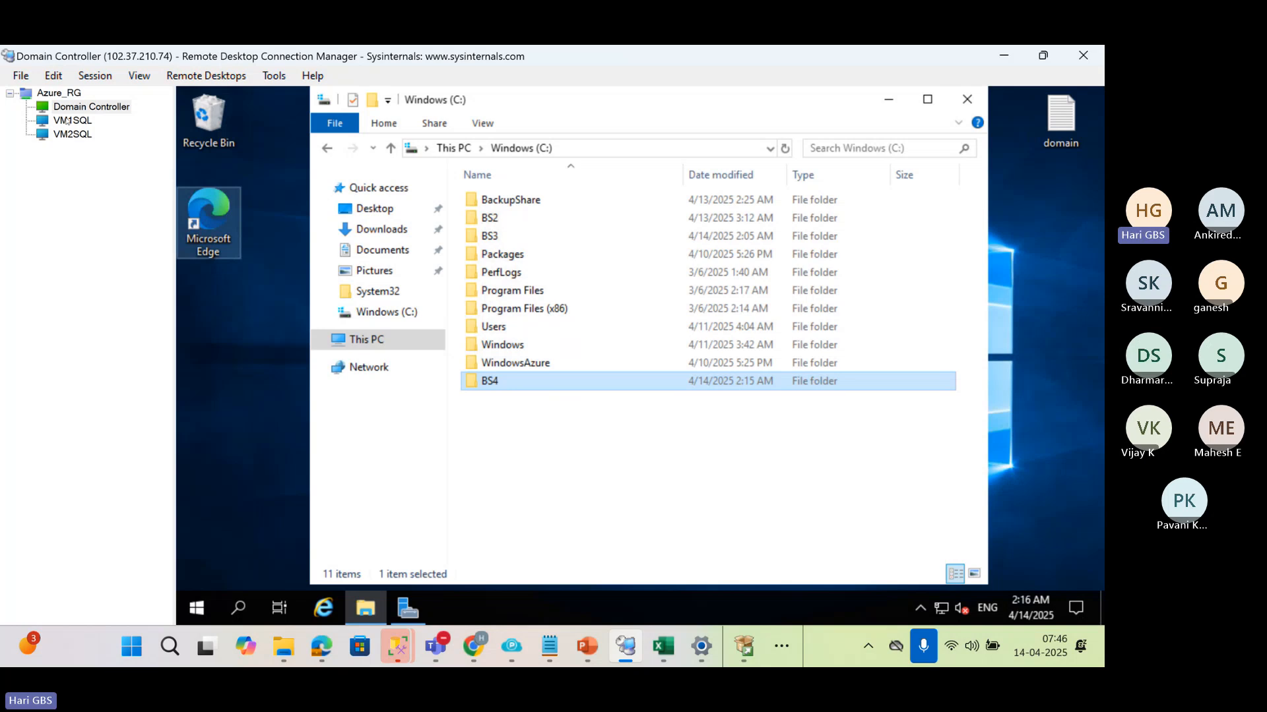
Switch to the VM2SQL machine and create a folder named LC4 in the root of its C: drive
{"action": "left_click", "coordinate": [73, 134]}
{"action": "left_click", "coordinate": [364, 610]}
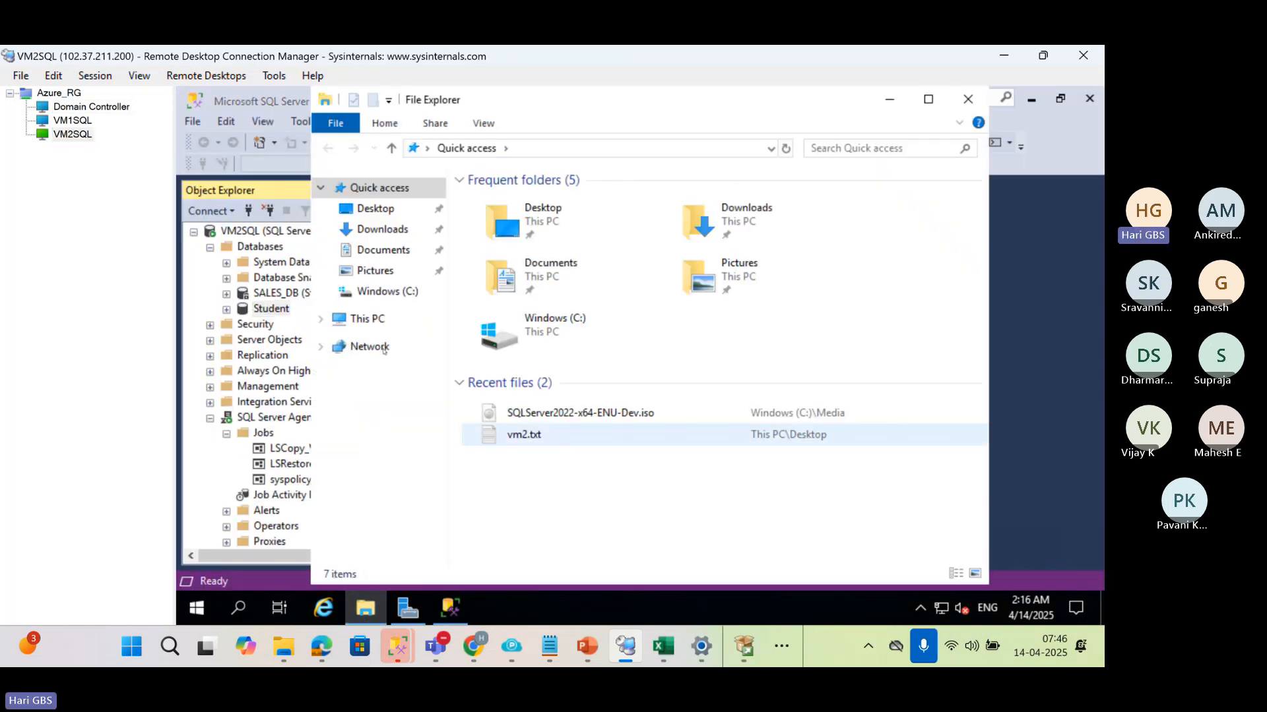
{"action": "left_click", "coordinate": [367, 319]}
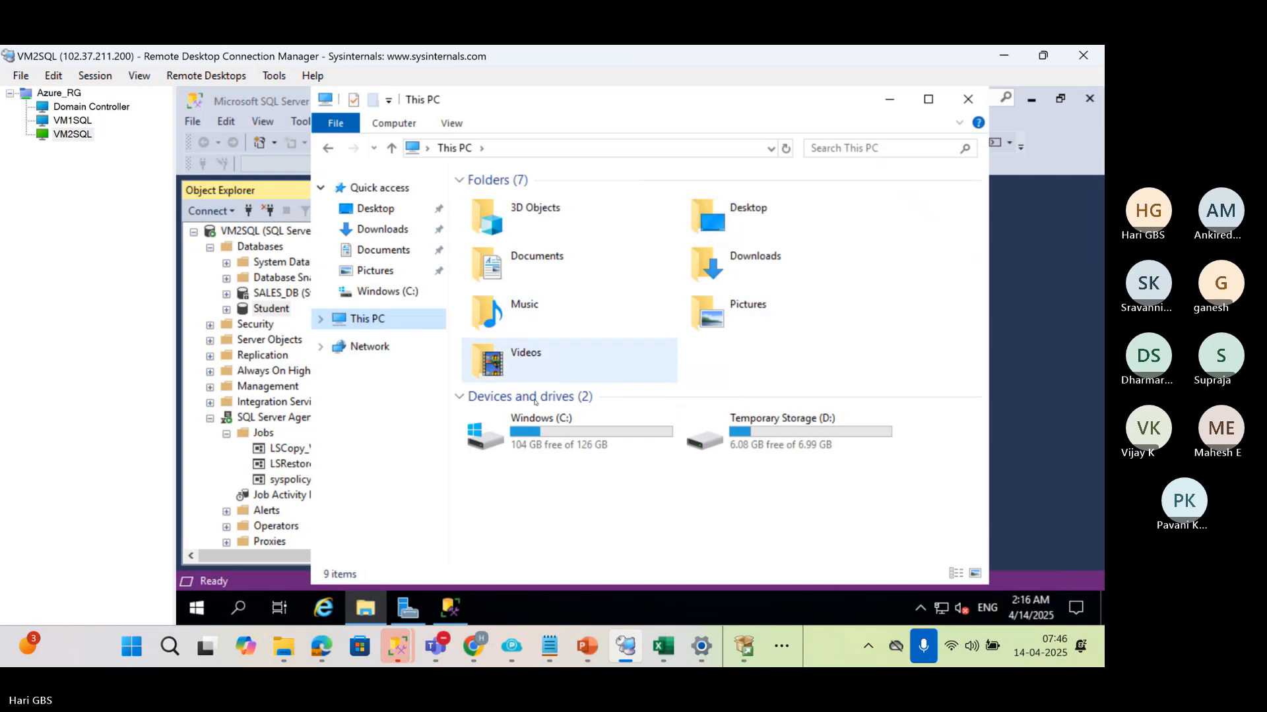
{"action": "double_click", "coordinate": [537, 442]}
{"action": "right_click", "coordinate": [538, 442]}
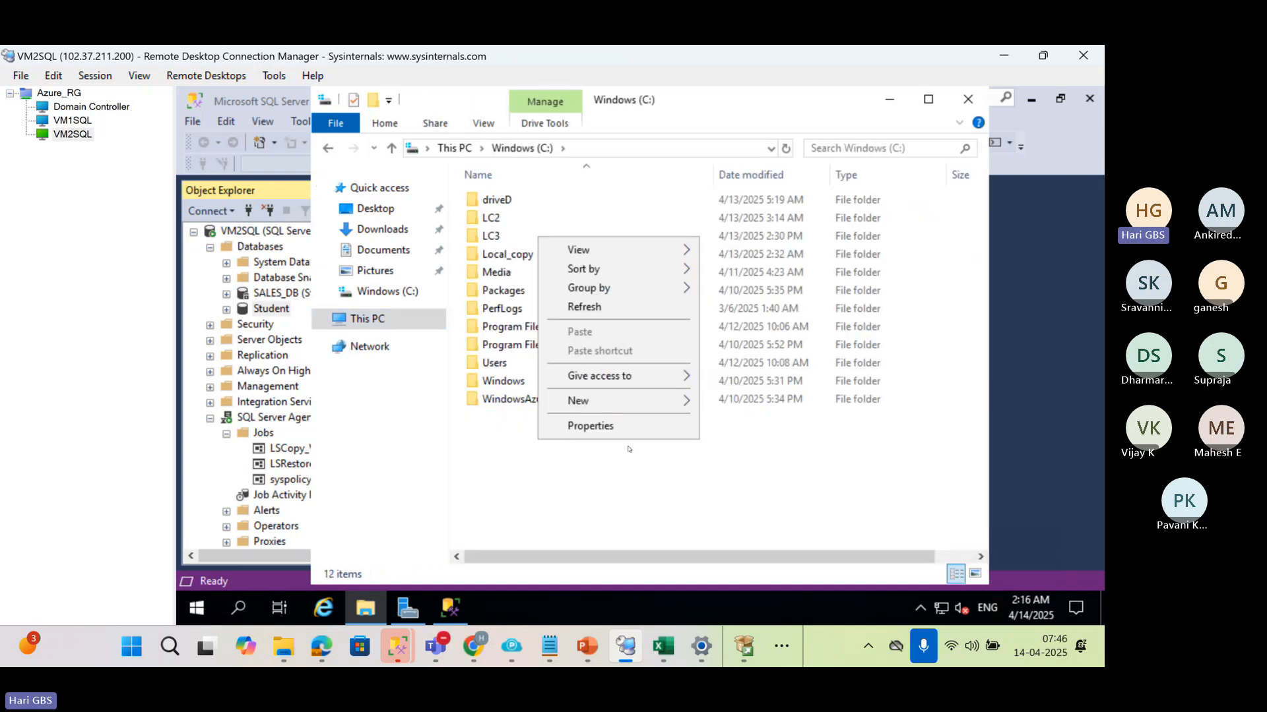
{"action": "mouse_move", "coordinate": [667, 400]}
{"action": "left_click", "coordinate": [717, 402]}
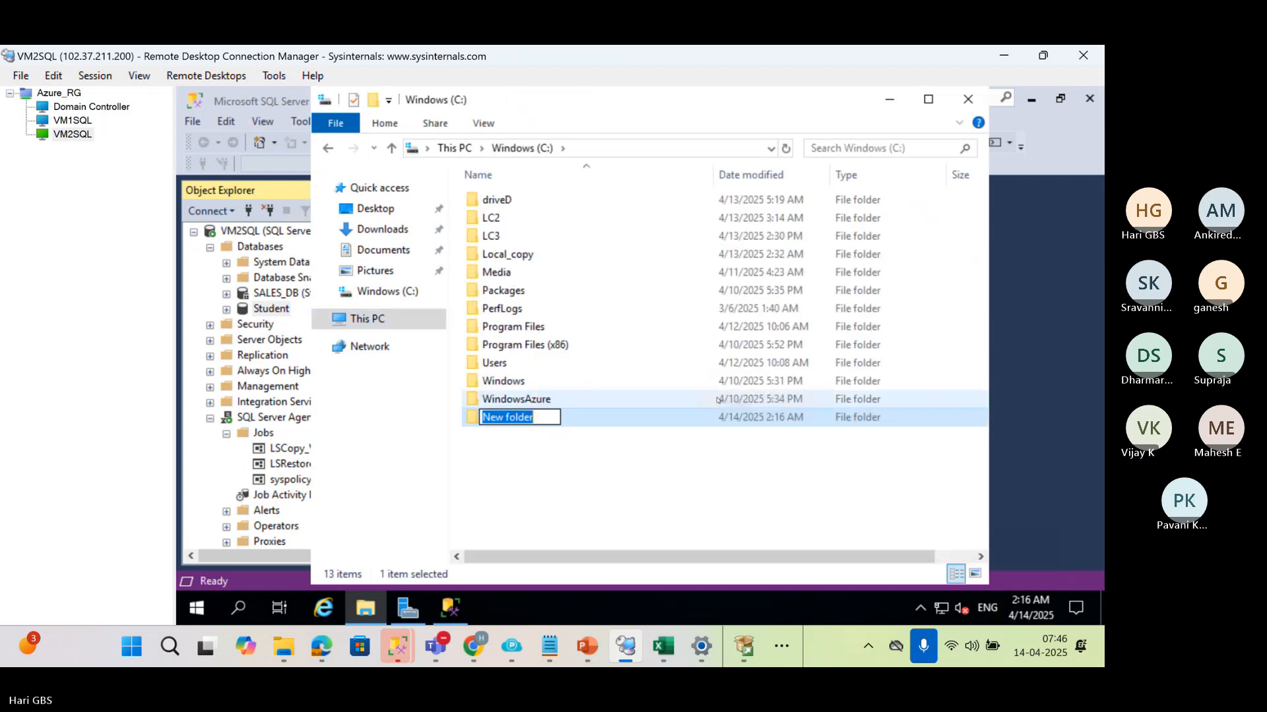
{"action": "type", "text": "LC4"}
{"action": "key", "text": "Return"}
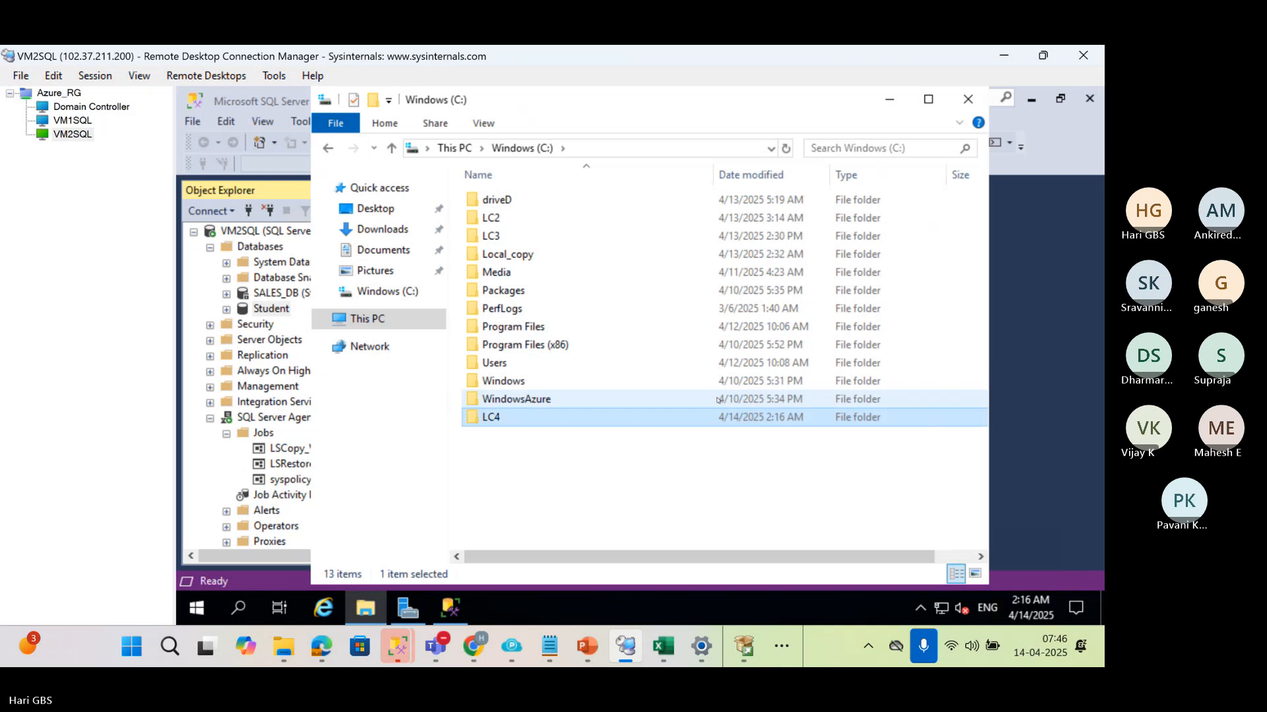
Add the HKS\SQLSERVICE account to the security permissions of the LC4 folder
{"action": "key", "text": "alt+Return"}
{"action": "left_click", "coordinate": [834, 210]}
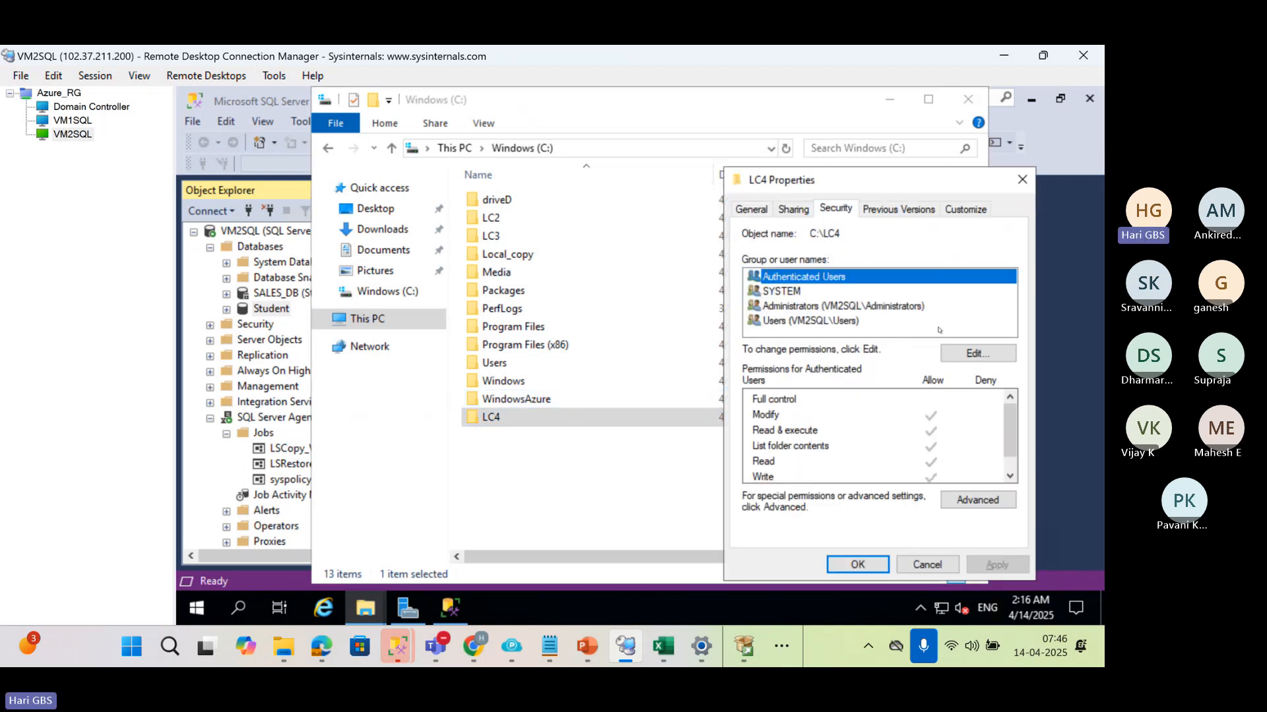
{"action": "left_click", "coordinate": [953, 353]}
{"action": "left_click", "coordinate": [940, 403]}
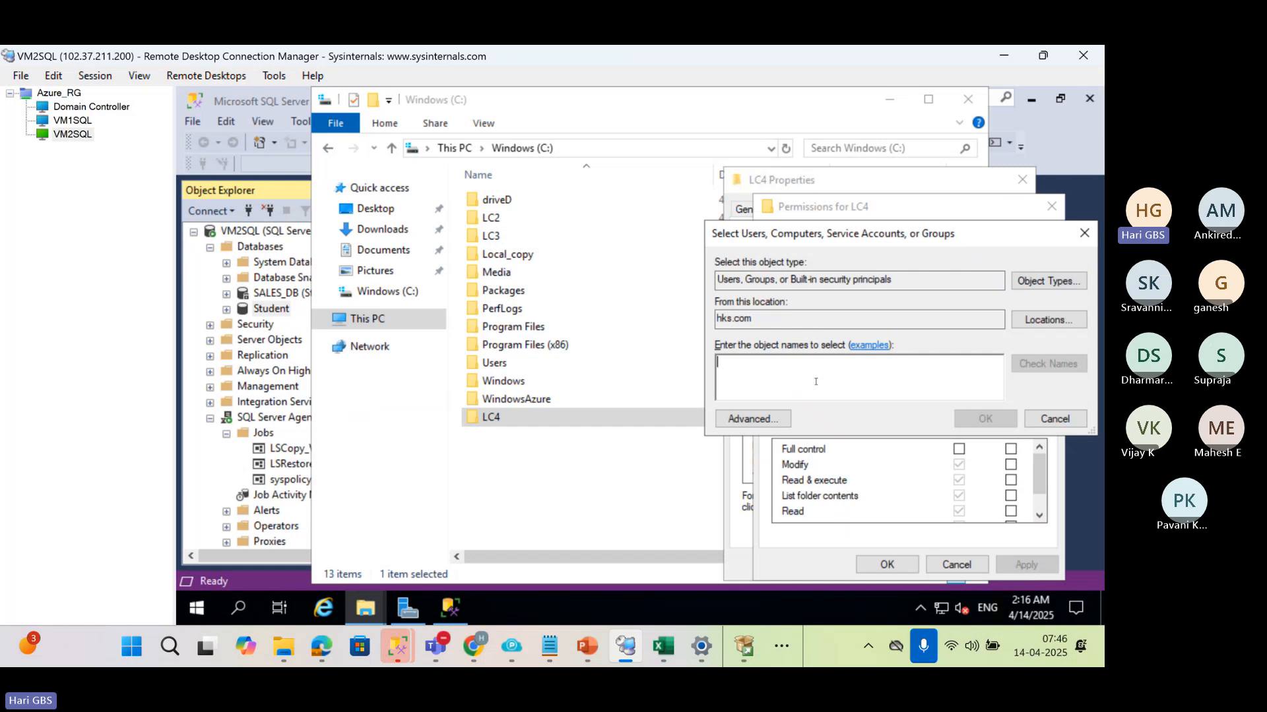
{"action": "type", "text": "HKS\\SQ"}
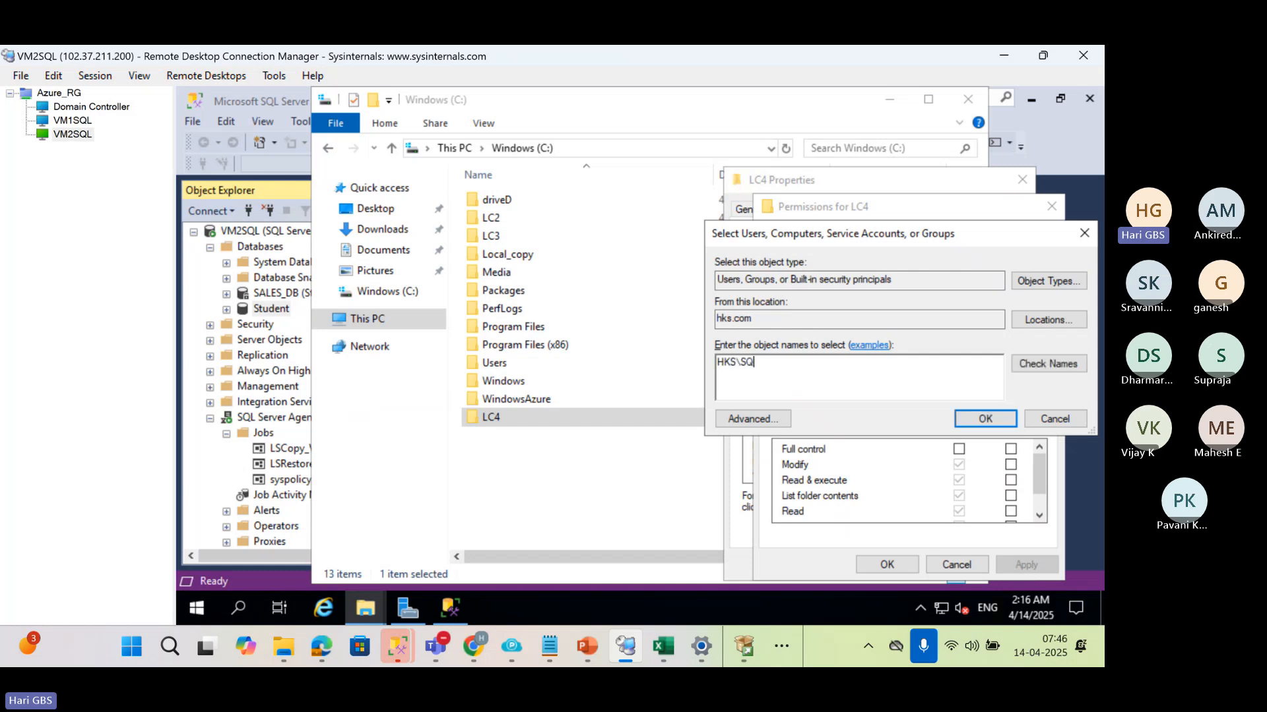
{"action": "type", "text": "LSERVICE"}
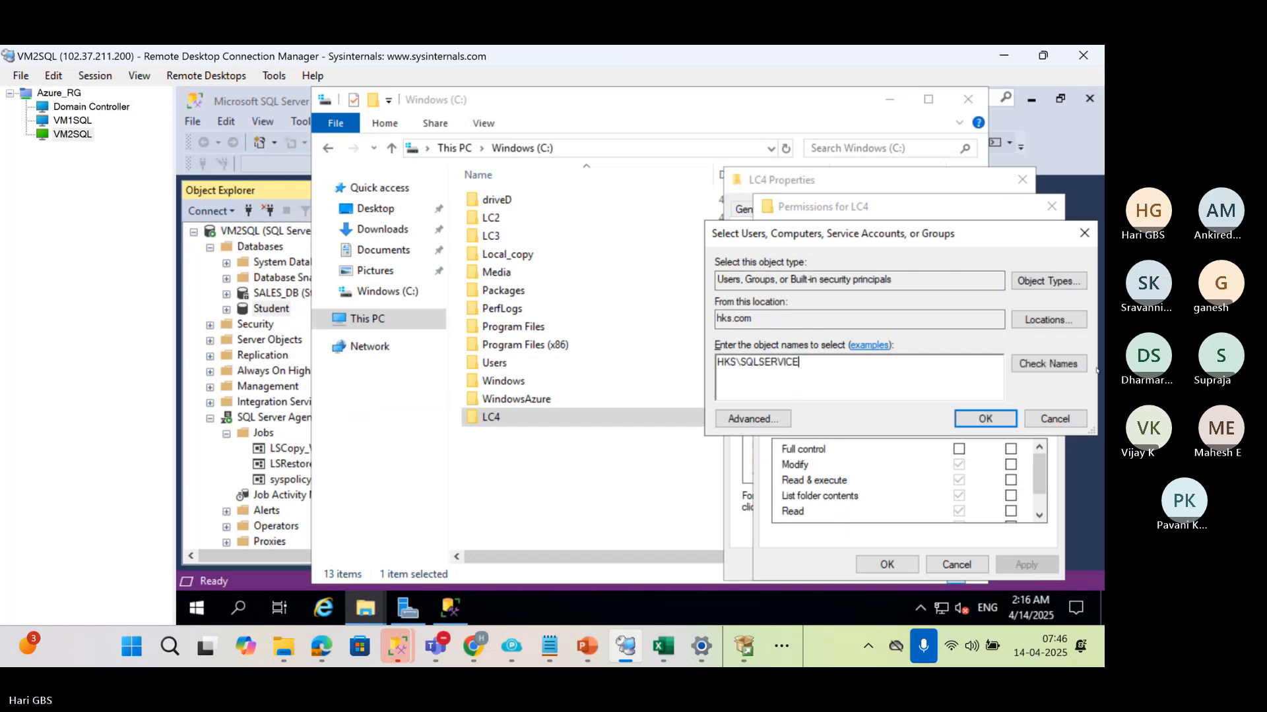
{"action": "left_click", "coordinate": [1048, 364]}
{"action": "left_click", "coordinate": [985, 419]}
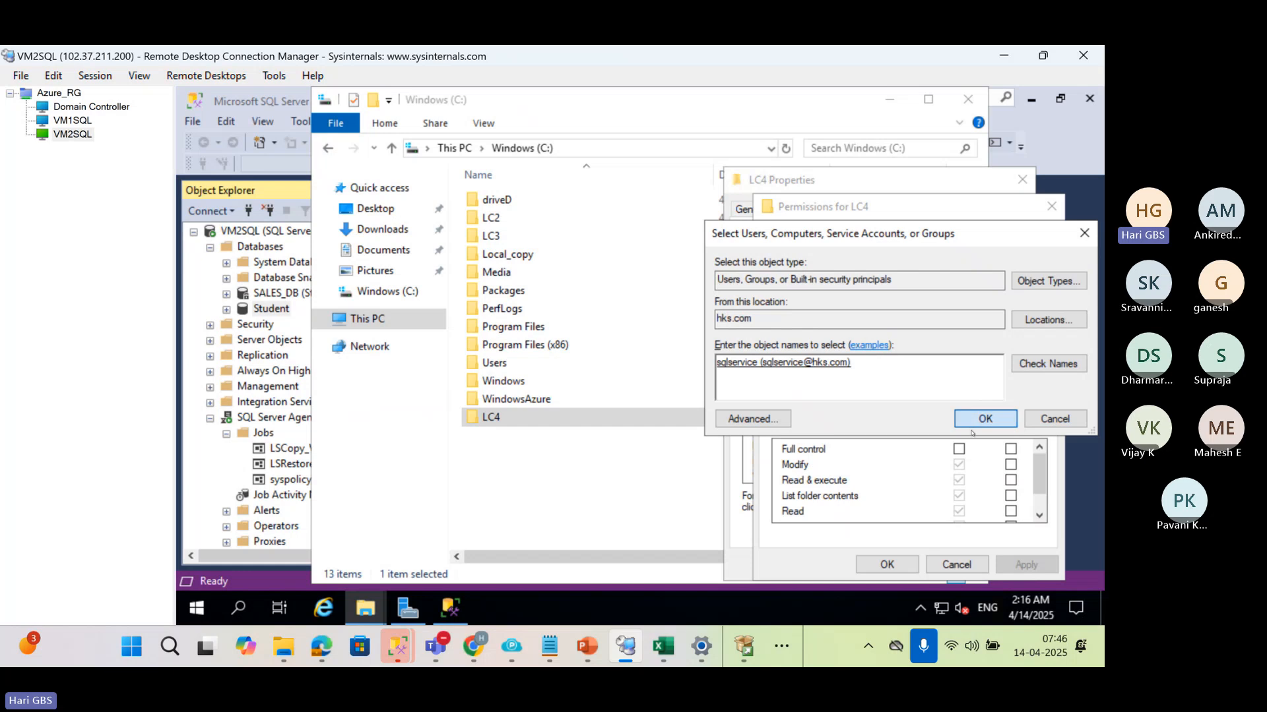
Allow the sqlservice account Full control of the LC4 folder, apply the permissions and close the folder's properties
{"action": "left_click", "coordinate": [958, 449]}
{"action": "left_click", "coordinate": [1026, 565]}
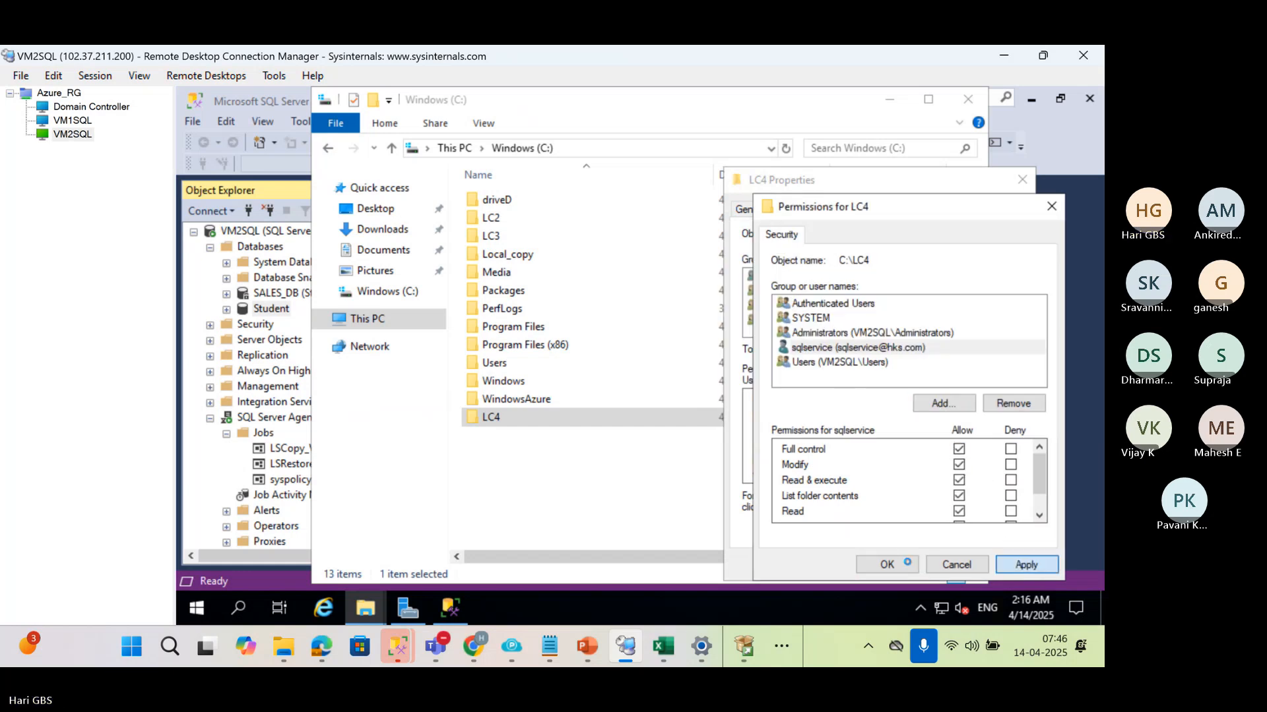
{"action": "left_click", "coordinate": [886, 564]}
{"action": "left_click", "coordinate": [866, 571]}
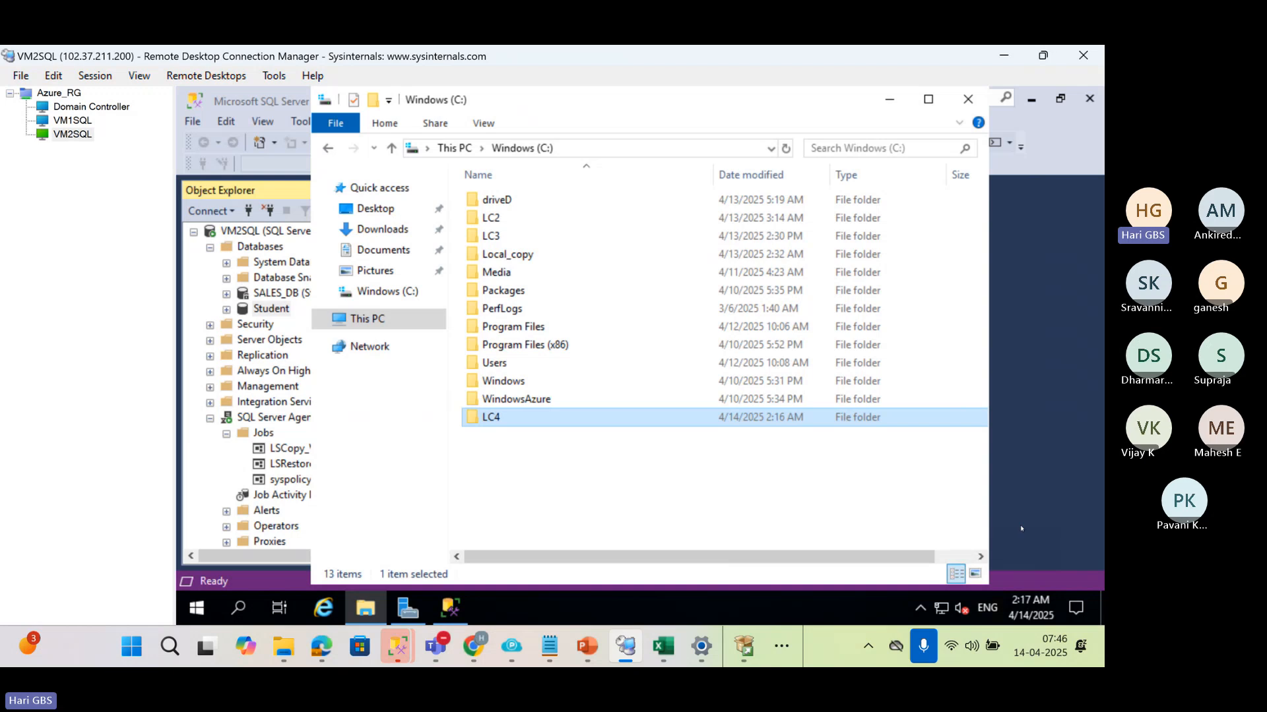
Switch to the VM1SQL machine and enable hariDB as a primary database in a log shipping configuration
{"action": "left_click", "coordinate": [91, 106]}
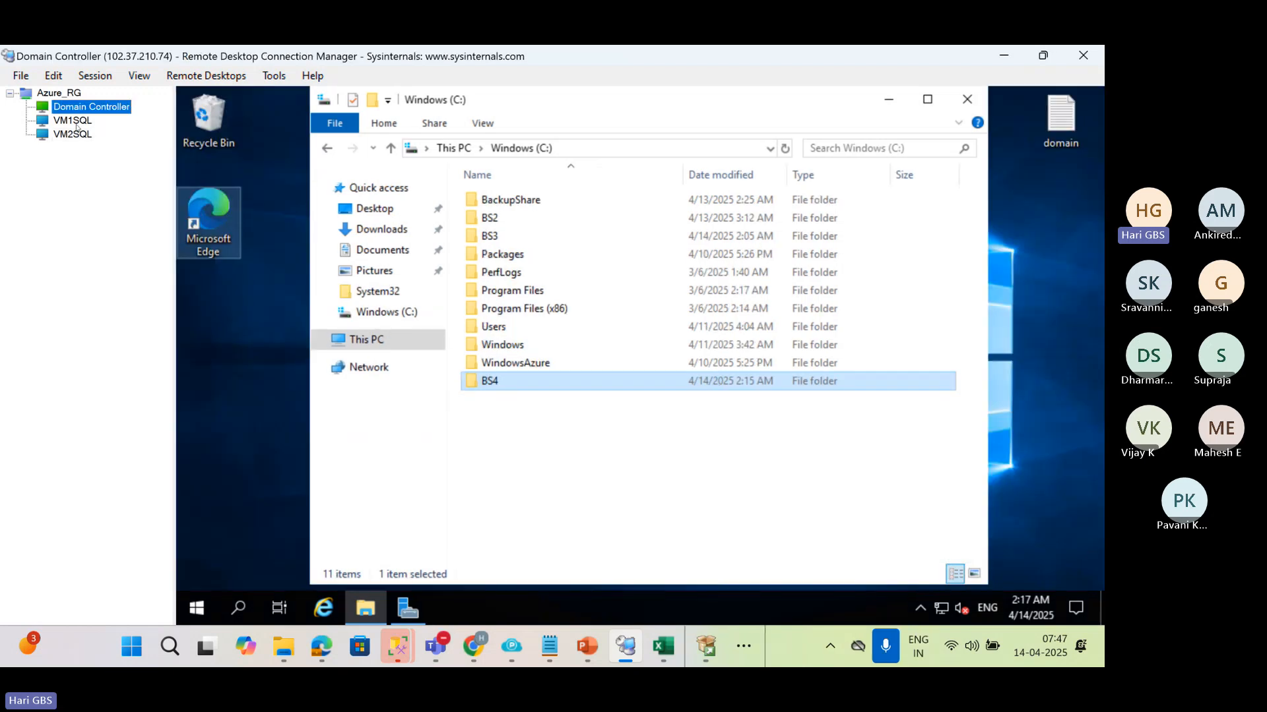
{"action": "left_click", "coordinate": [73, 120]}
{"action": "left_click", "coordinate": [515, 169]}
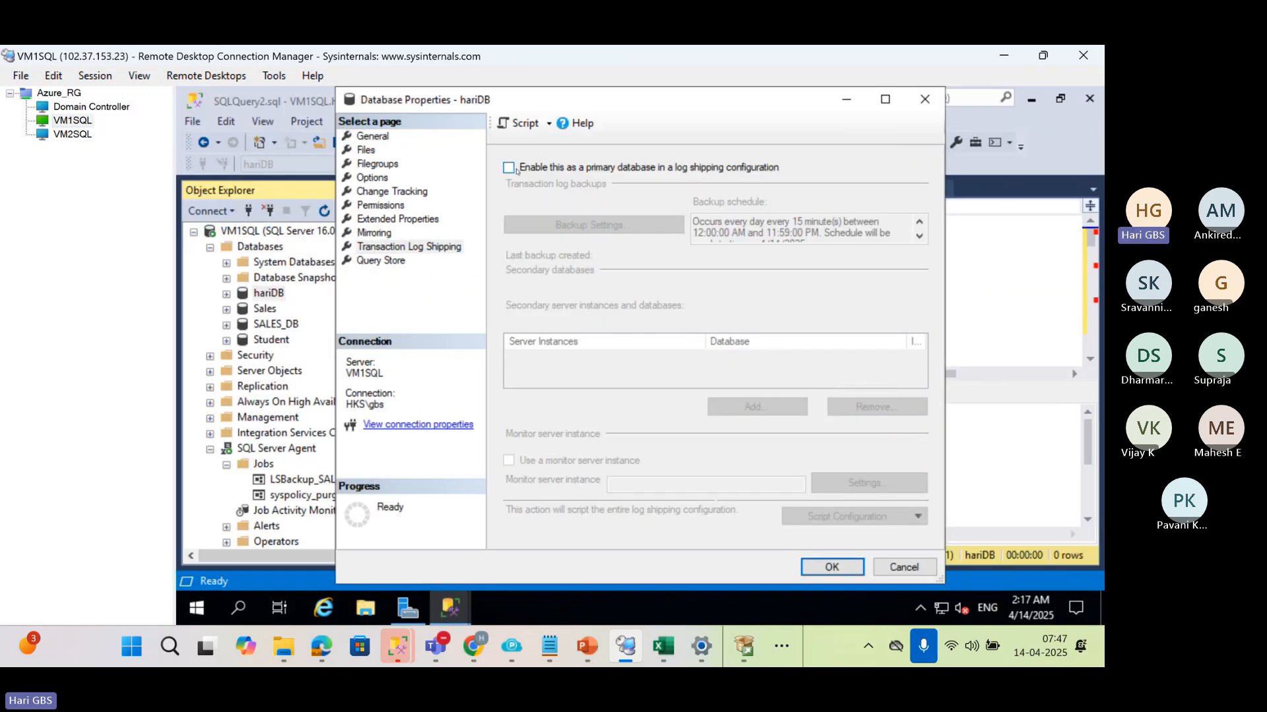
{"action": "left_click", "coordinate": [513, 170]}
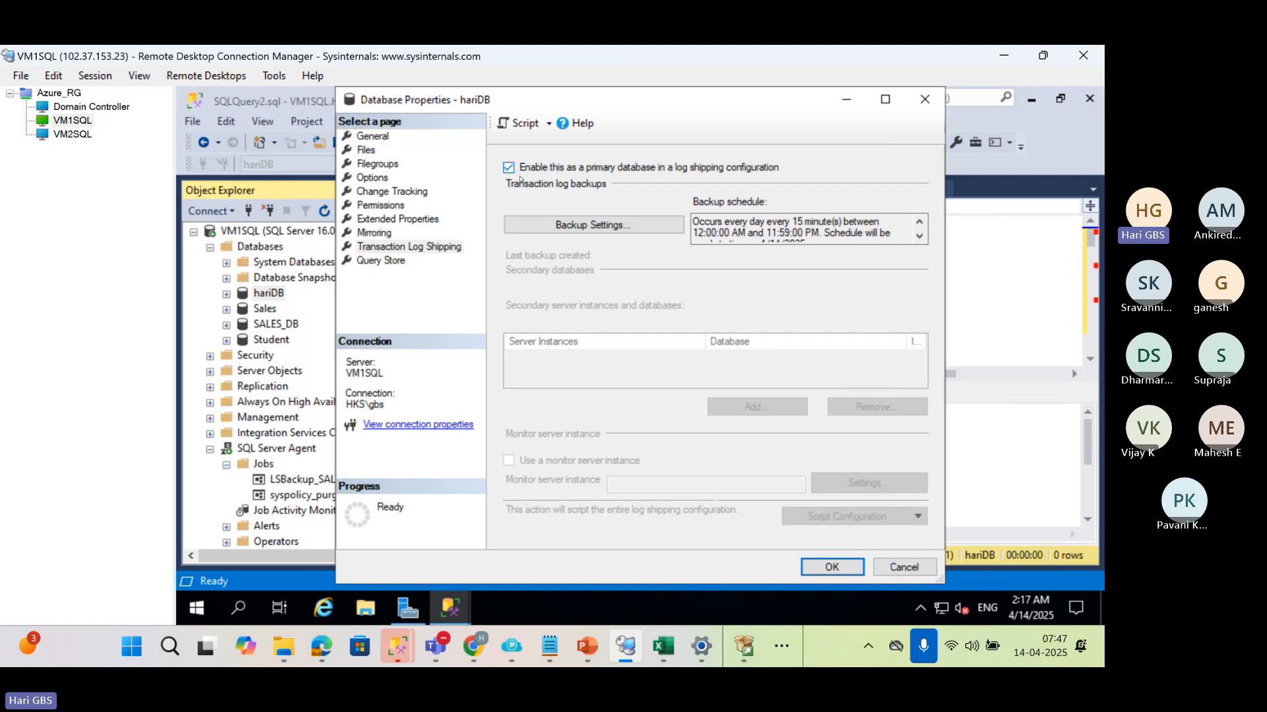
Set the transaction log backup network path to \\Domain\BS4 and accept the backup settings with the default 15-minute schedule
{"action": "left_click", "coordinate": [547, 225]}
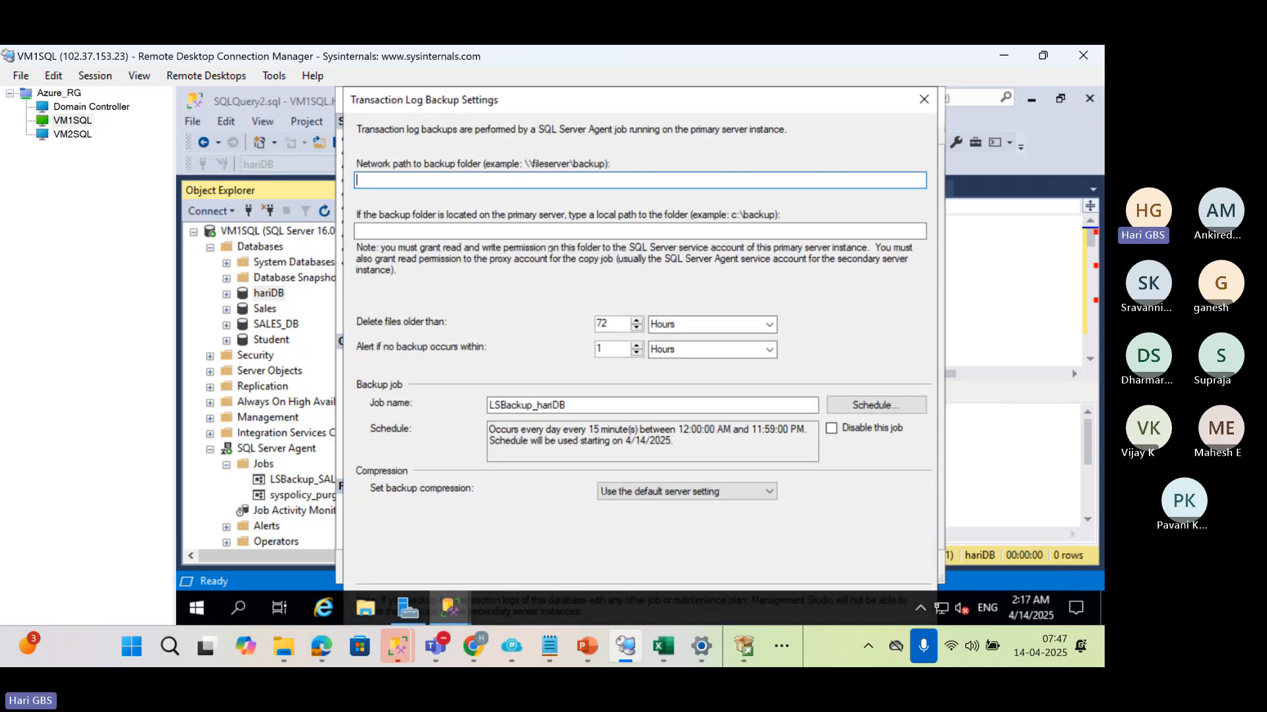
{"action": "type", "text": "\\\\Domain\\BS4"}
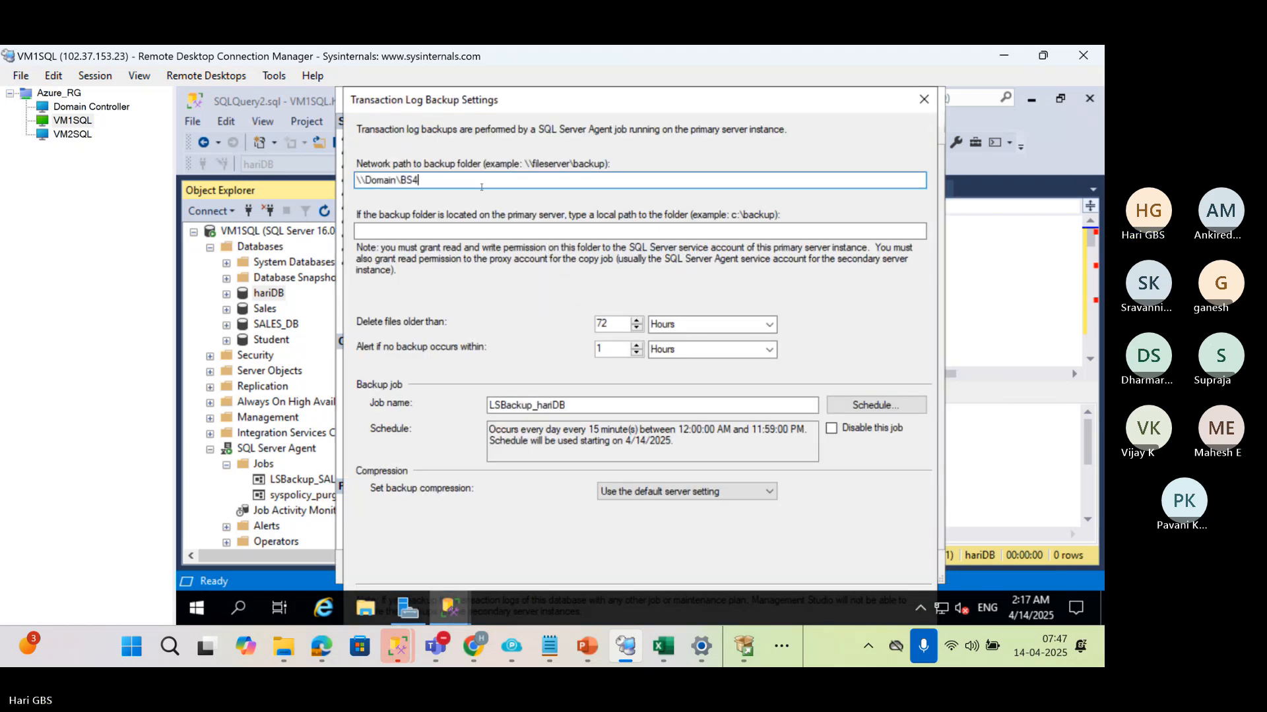
{"action": "left_click", "coordinate": [858, 405]}
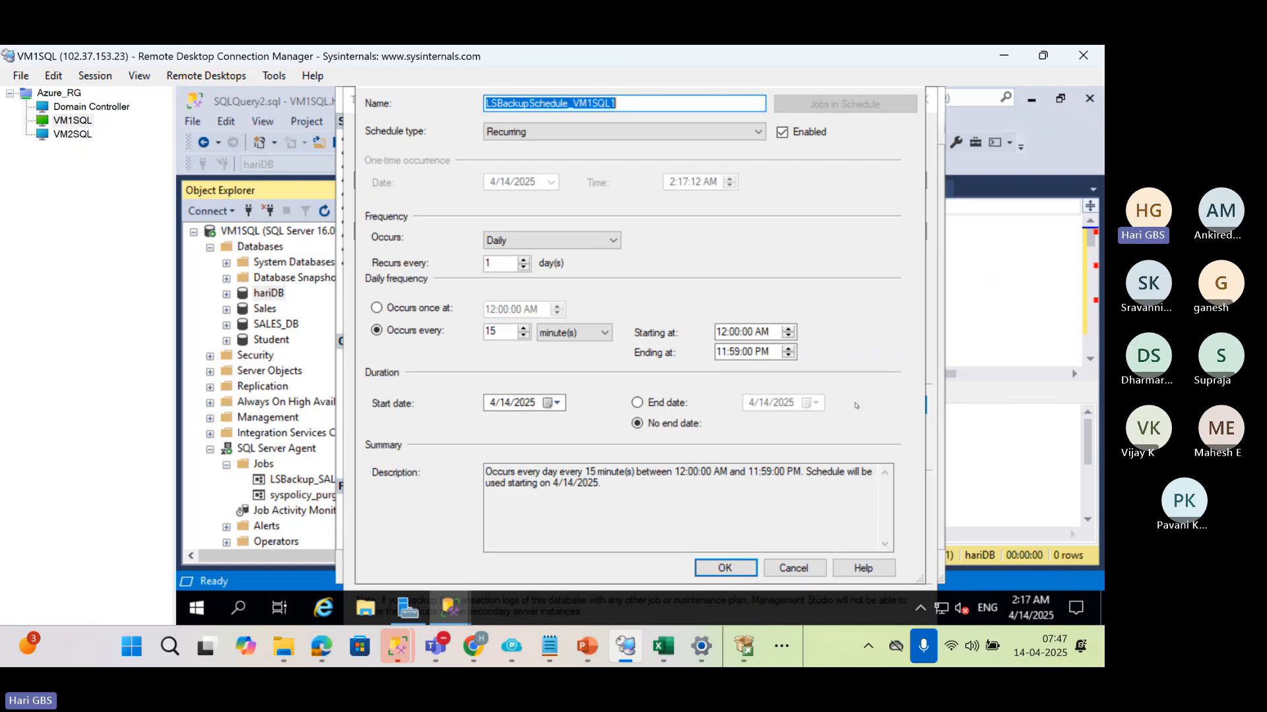
{"action": "key", "text": "Return"}
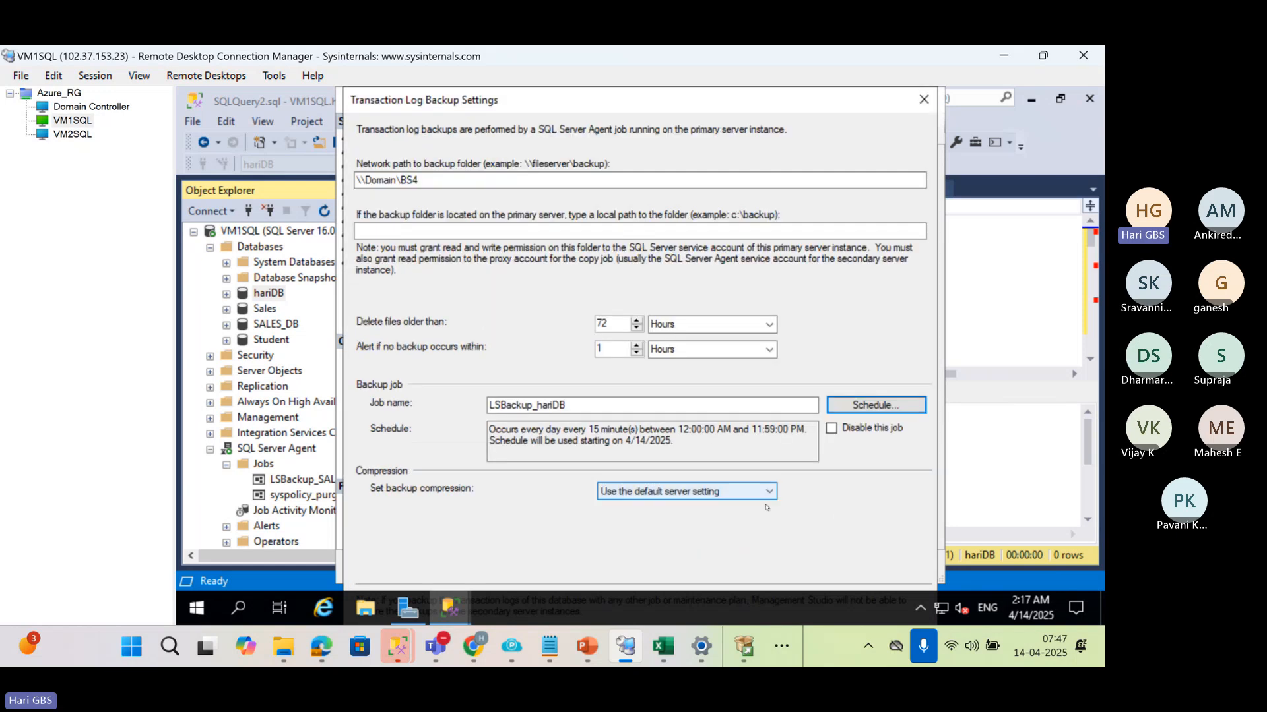
{"action": "left_click", "coordinate": [693, 232]}
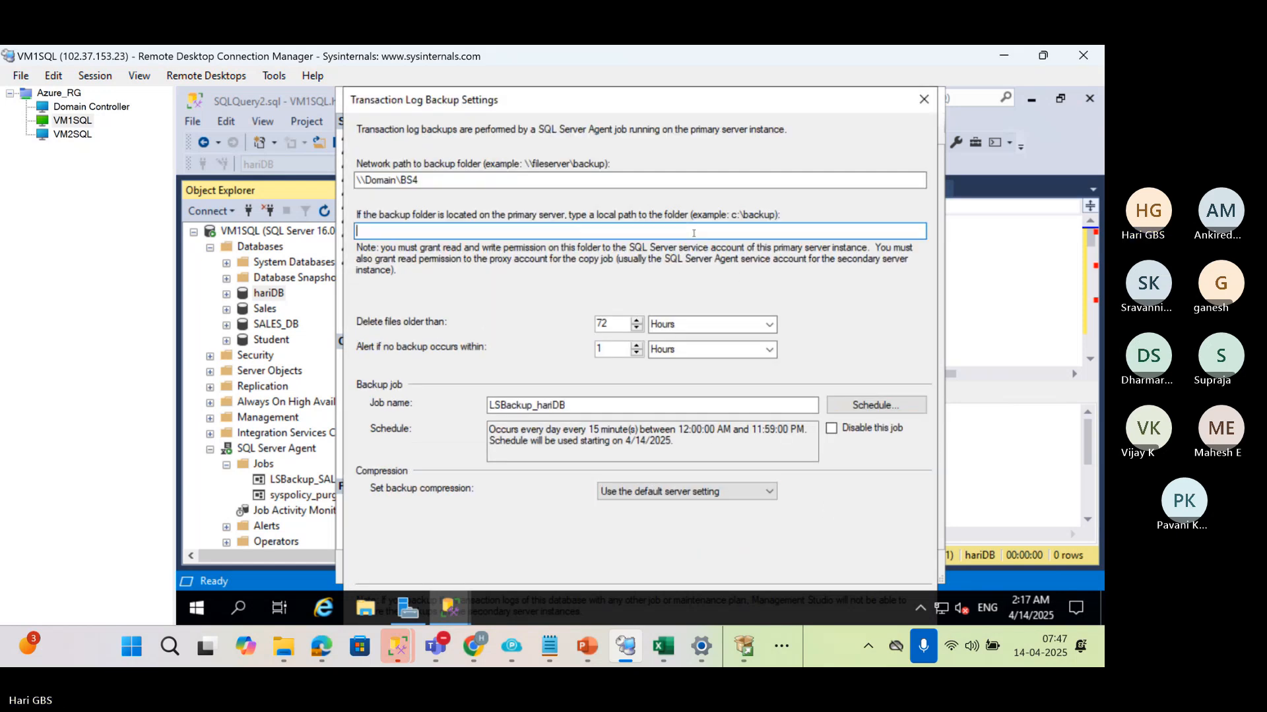
{"action": "key", "text": "Return"}
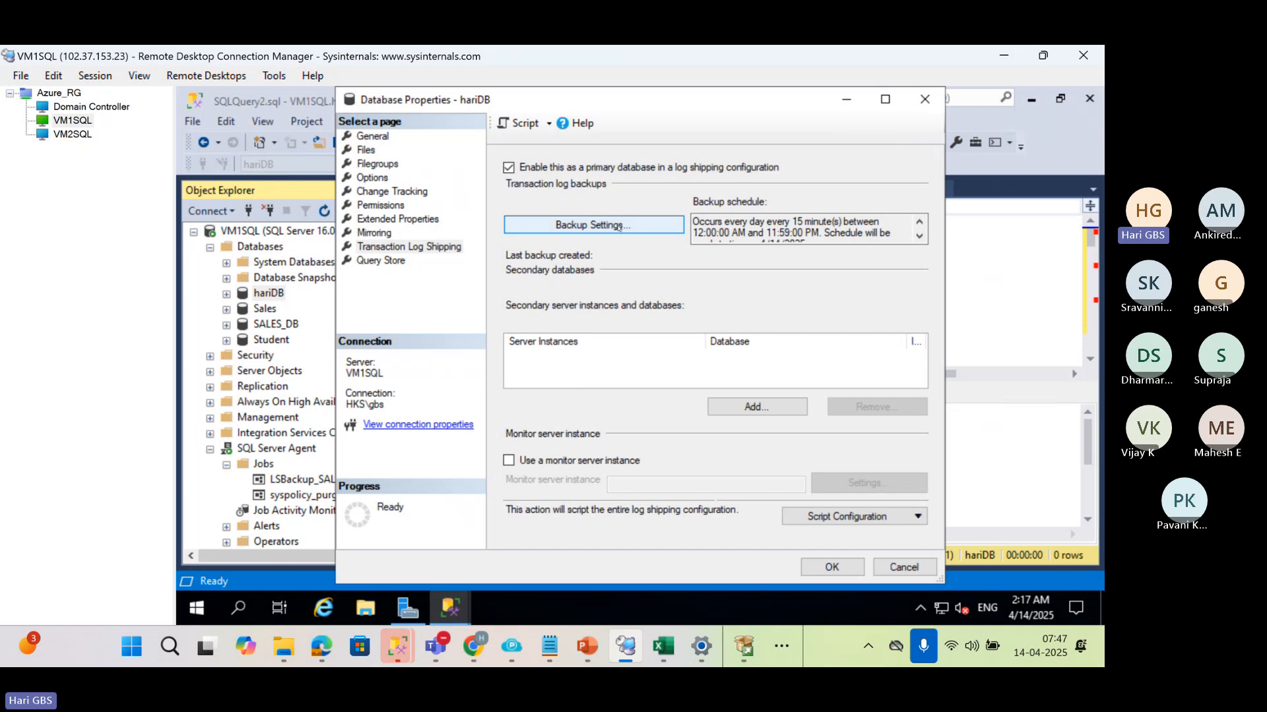
Start adding a secondary database for hariDB and connect to VM2SQL as the secondary server instance with Windows Authentication
{"action": "left_click", "coordinate": [746, 405]}
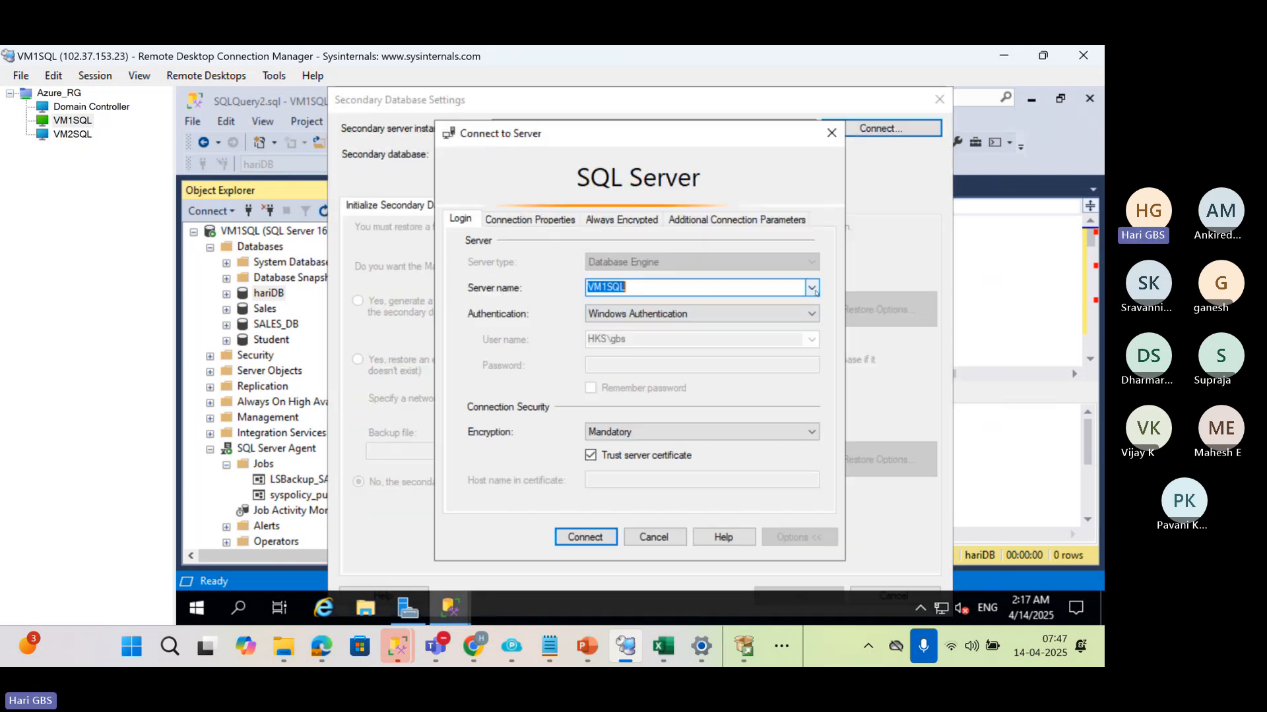
{"action": "left_click", "coordinate": [812, 288]}
{"action": "left_click", "coordinate": [636, 326]}
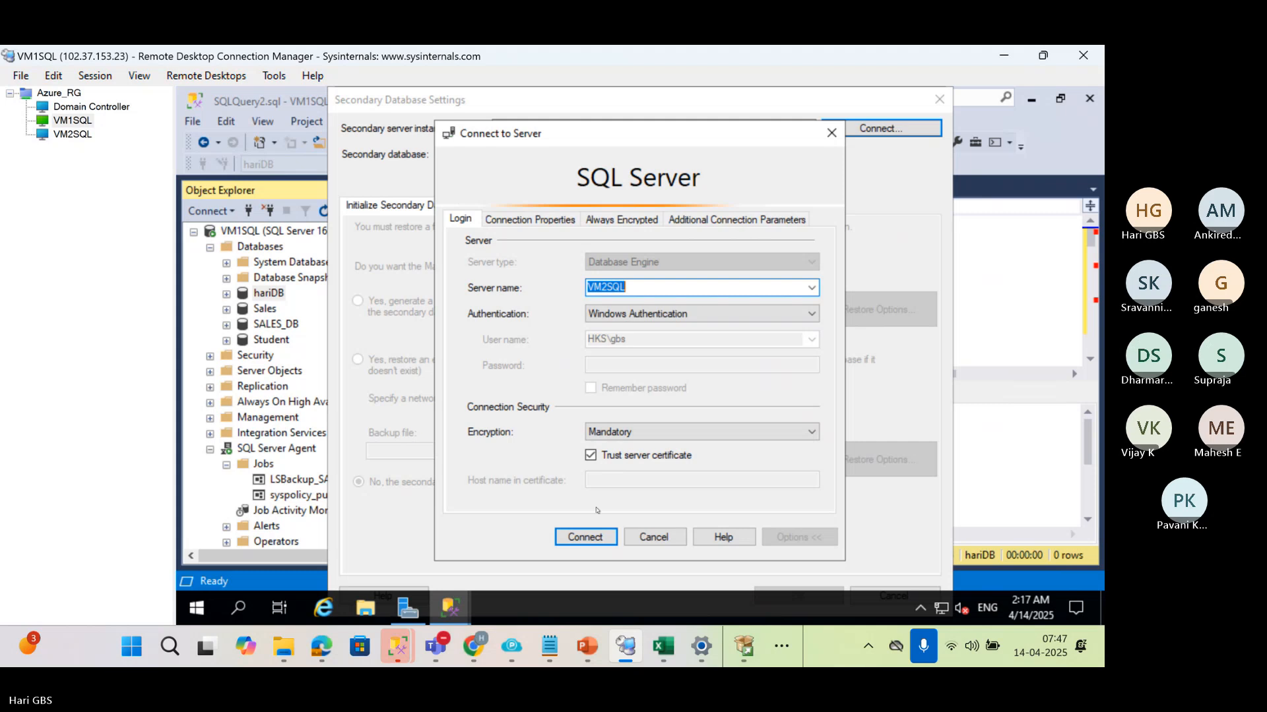
{"action": "left_click", "coordinate": [585, 537]}
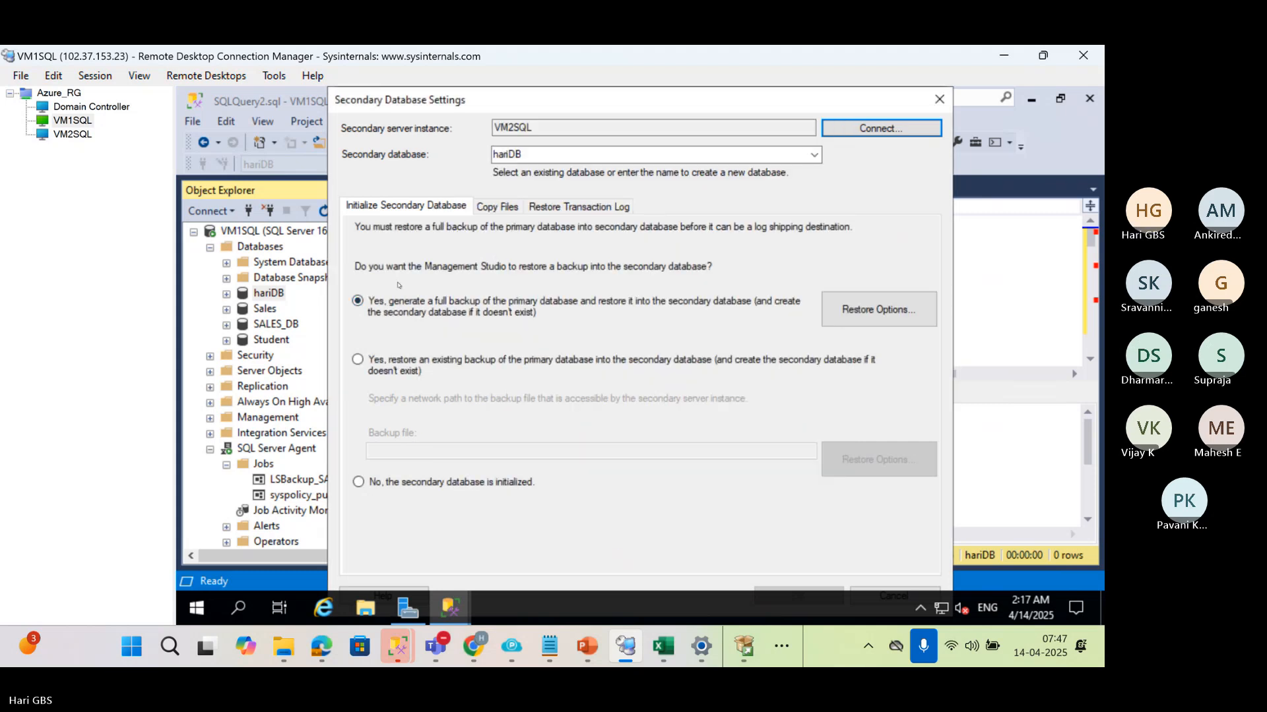
Set the destination folder for copied files to C:\LC4 and accept the secondary database settings with No recovery mode for restores
{"action": "left_click", "coordinate": [497, 207]}
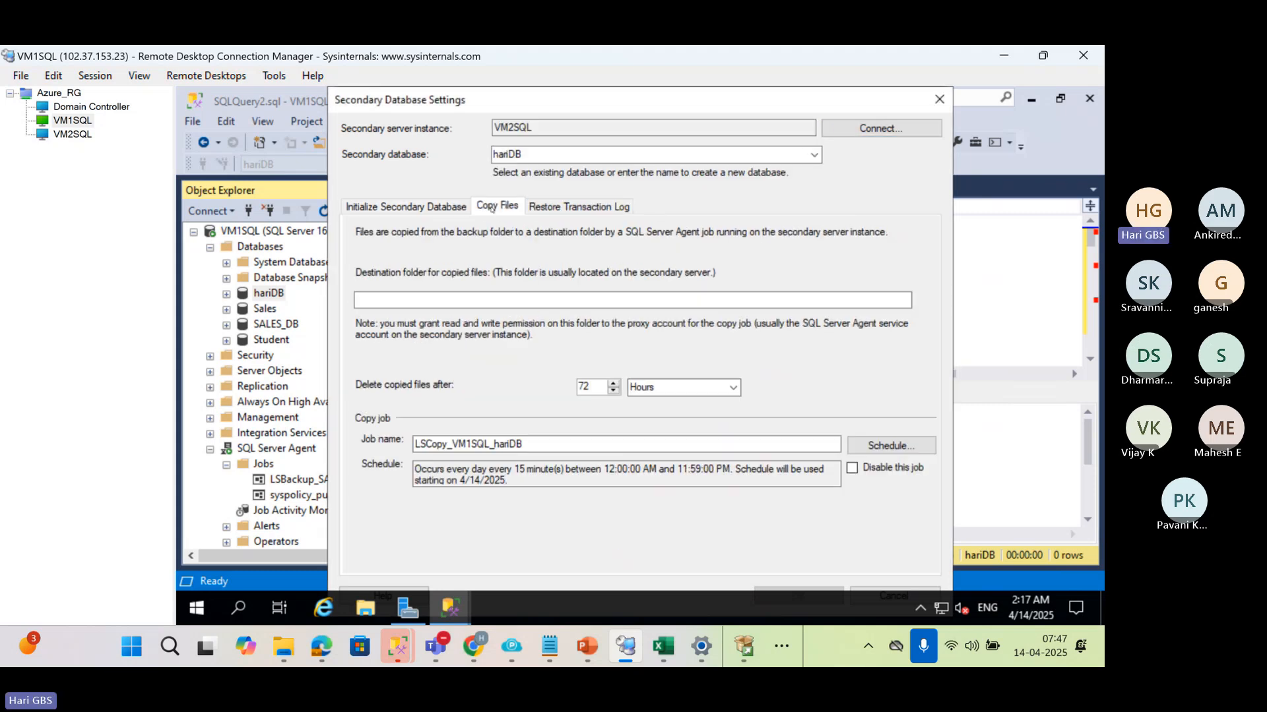
{"action": "left_click", "coordinate": [599, 302]}
{"action": "type", "text": "c"}
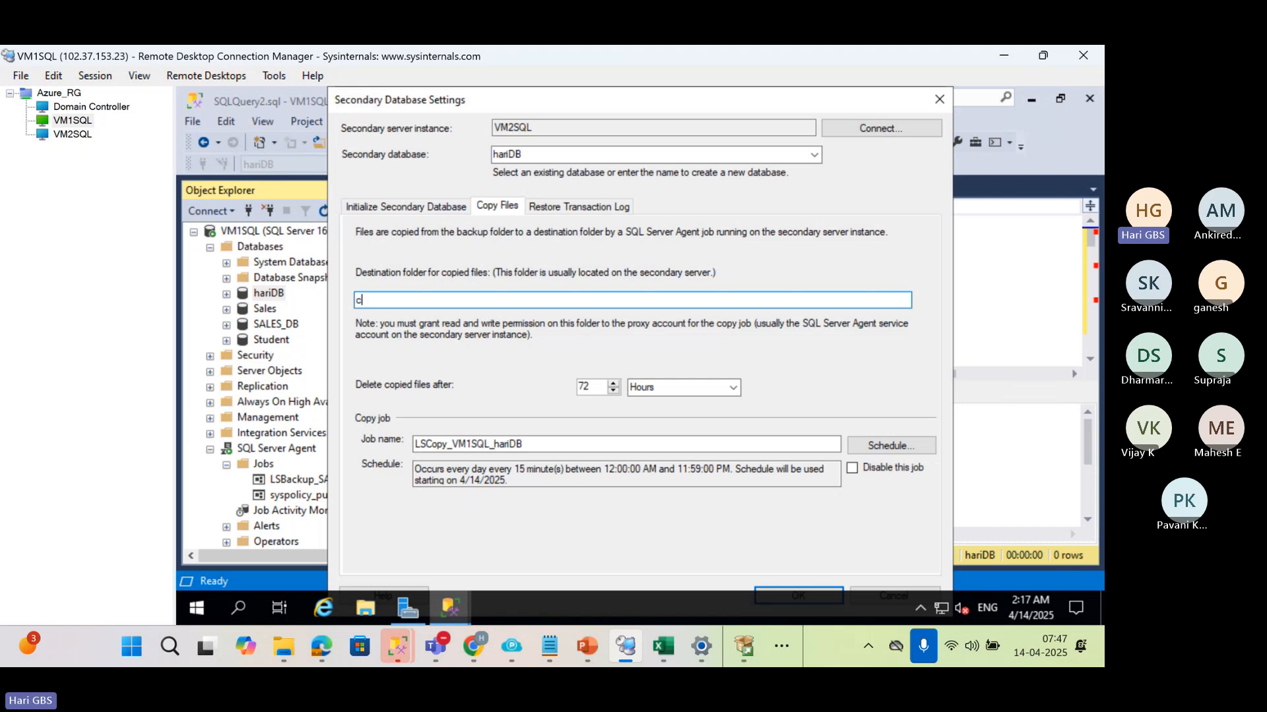
{"action": "type", "text": ":\\\\c"}
{"action": "key", "text": "BackSpace"}
{"action": "key", "text": "BackSpace"}
{"action": "key", "text": "BackSpace"}
{"action": "key", "text": "BackSpace"}
{"action": "type", "text": "C"}
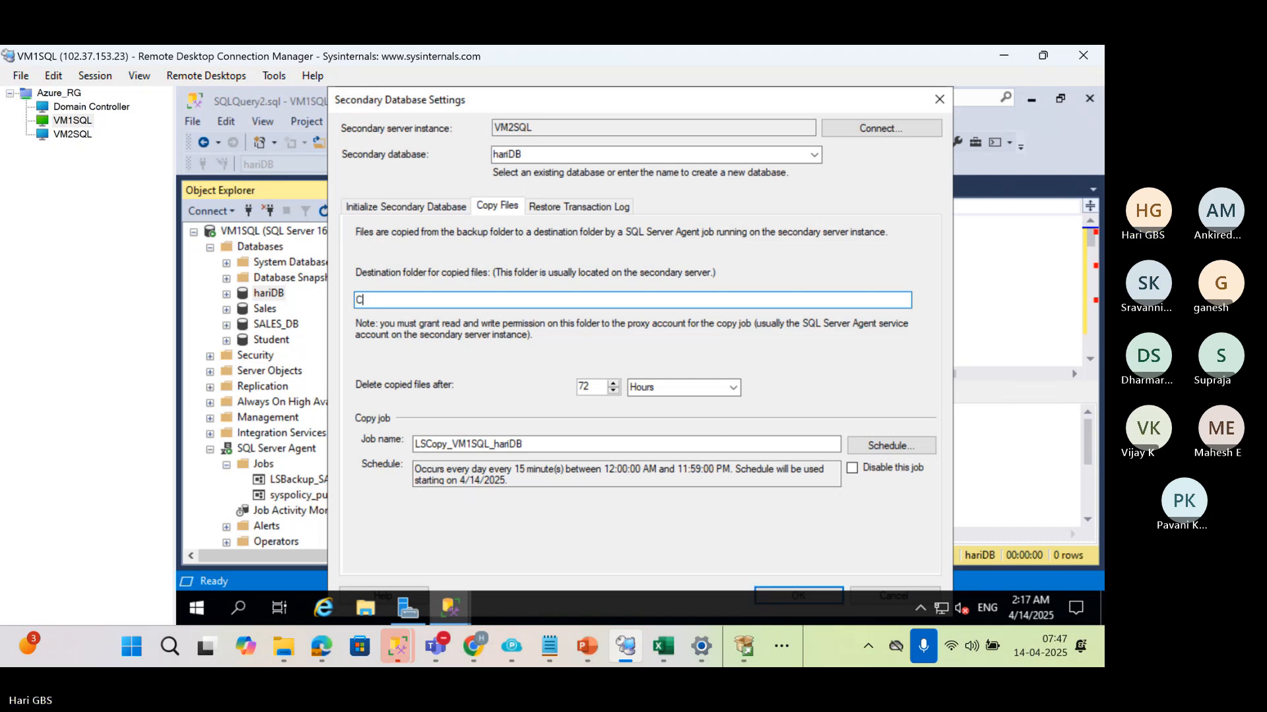
{"action": "type", "text": ":\\LC4"}
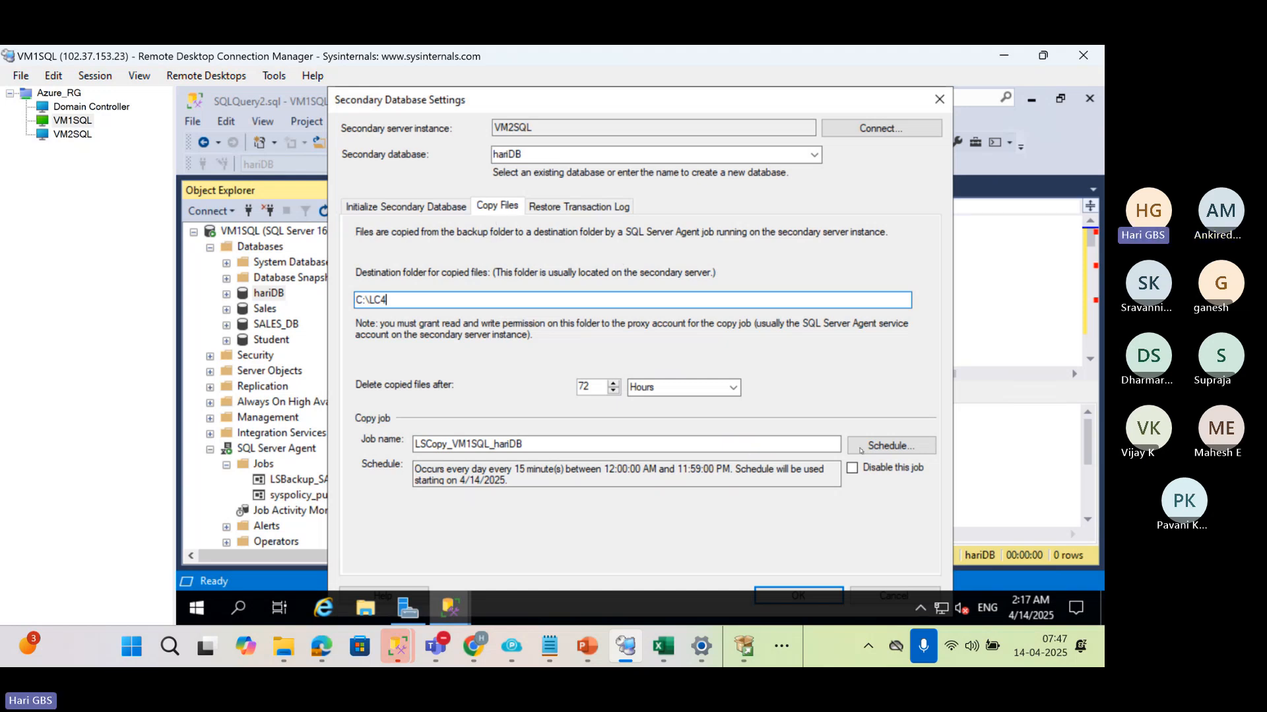
{"action": "left_click", "coordinate": [576, 206]}
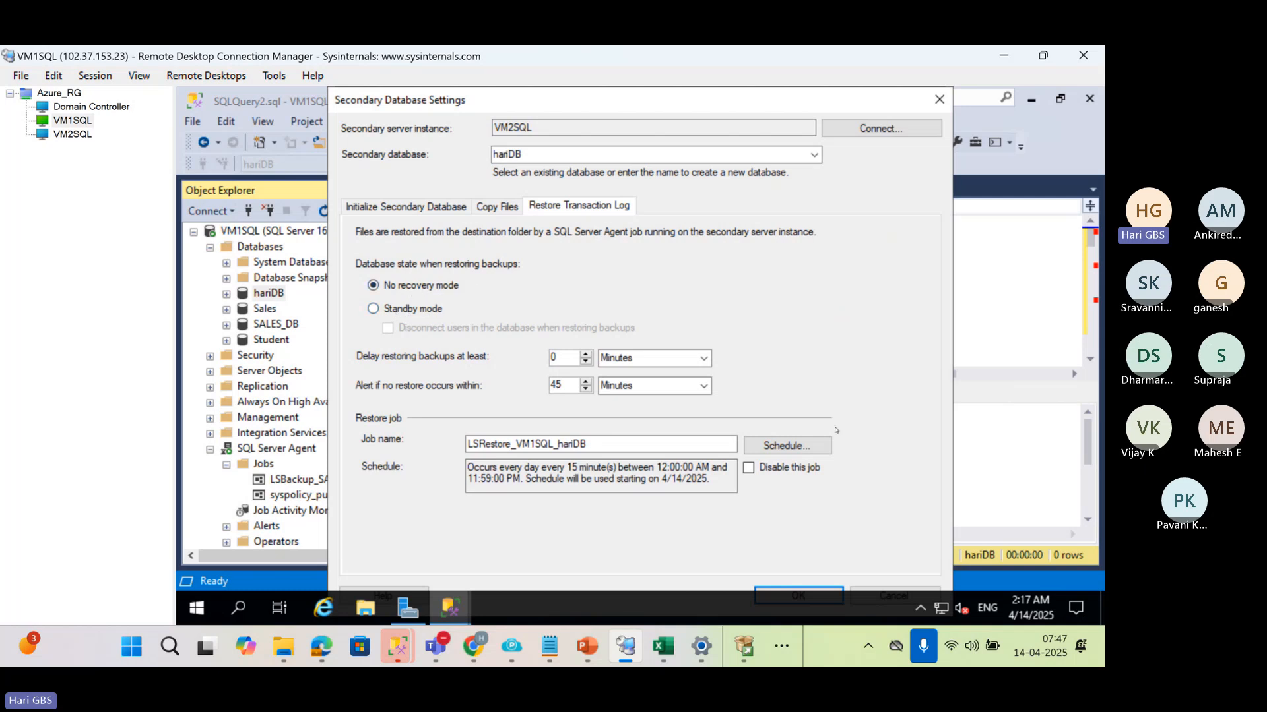
{"action": "left_click", "coordinate": [809, 589]}
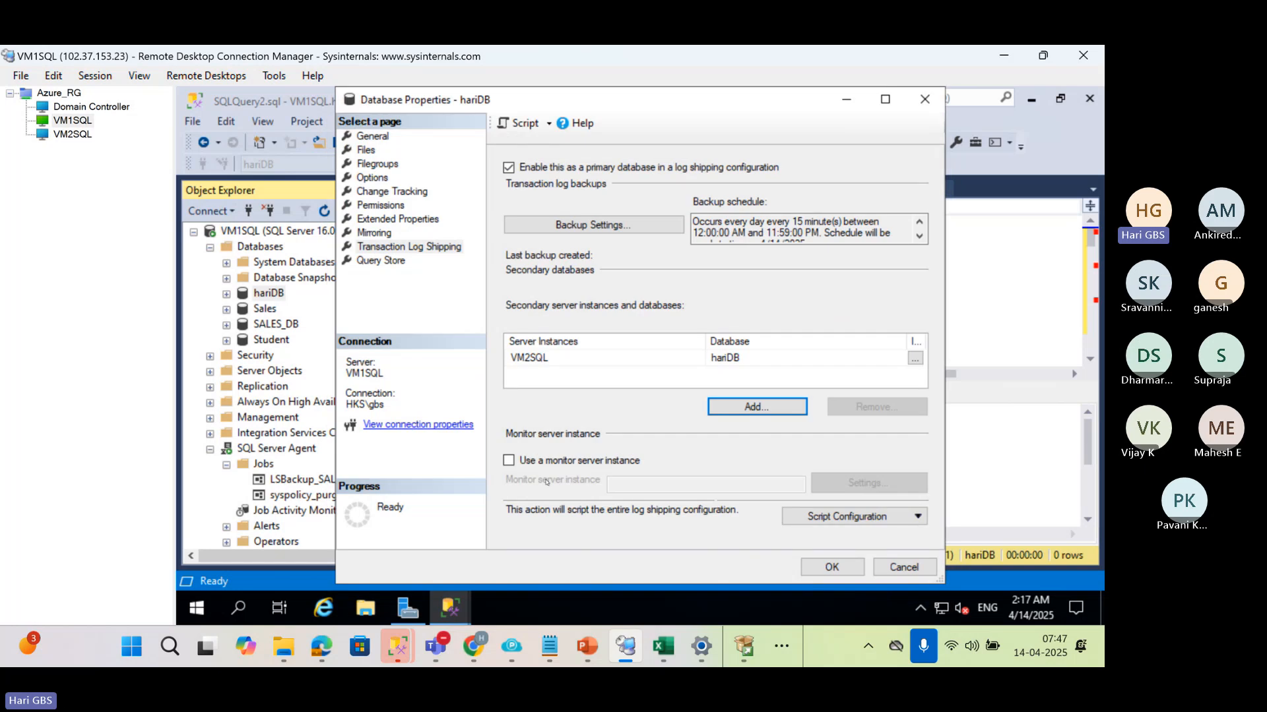
Enable a monitor server instance, connect to VM1SQL.hks.com\SQLI3,51546, and accept the monitor settings with proxy account impersonation
{"action": "left_click", "coordinate": [509, 460]}
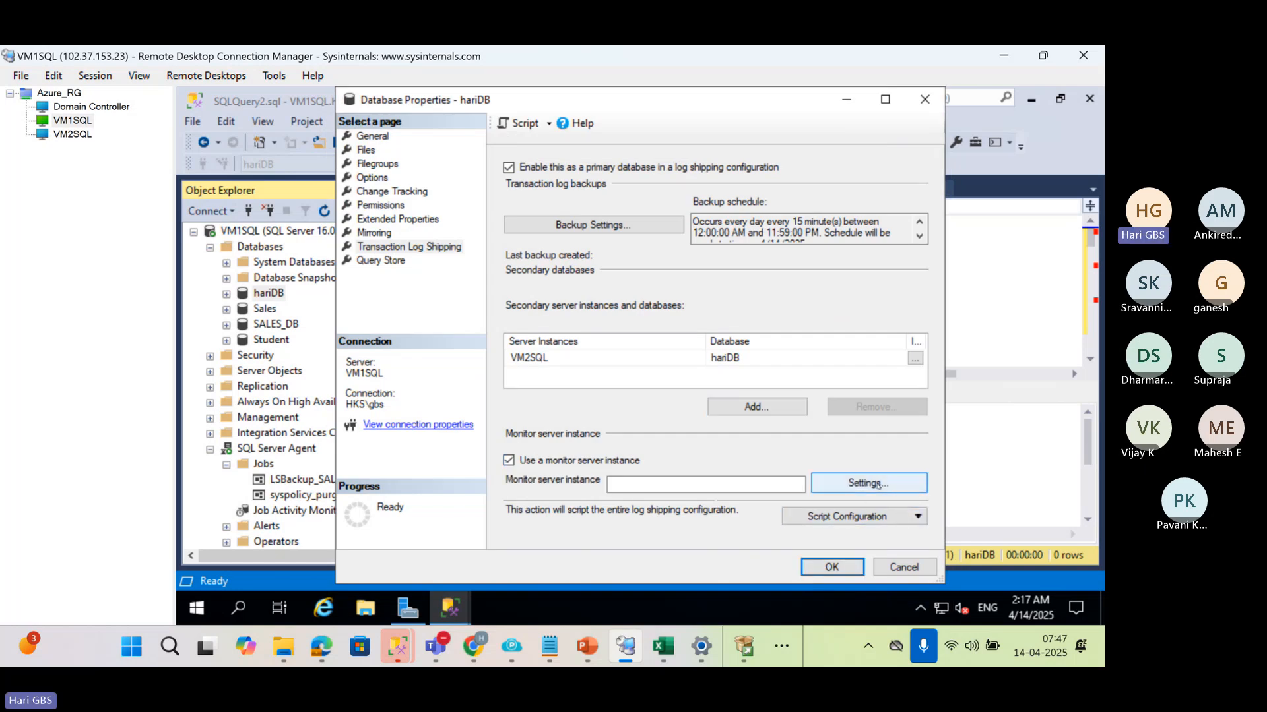
{"action": "left_click", "coordinate": [868, 484]}
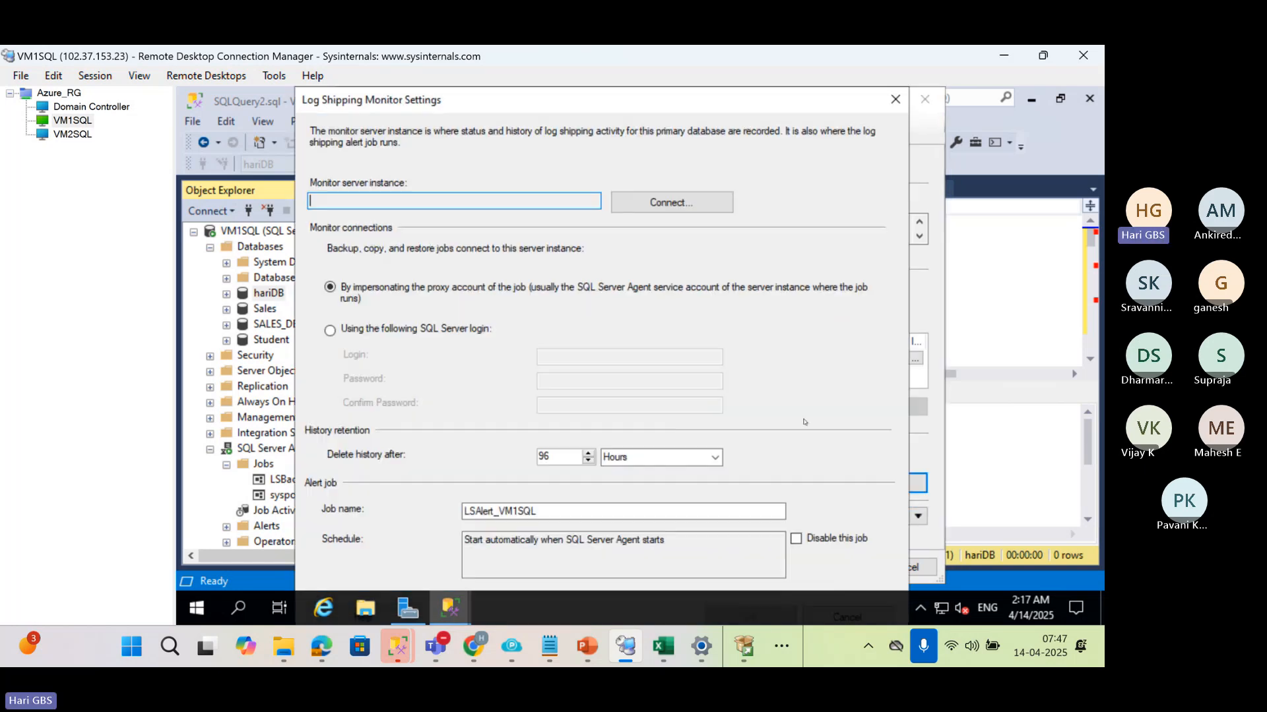
{"action": "left_click", "coordinate": [671, 203]}
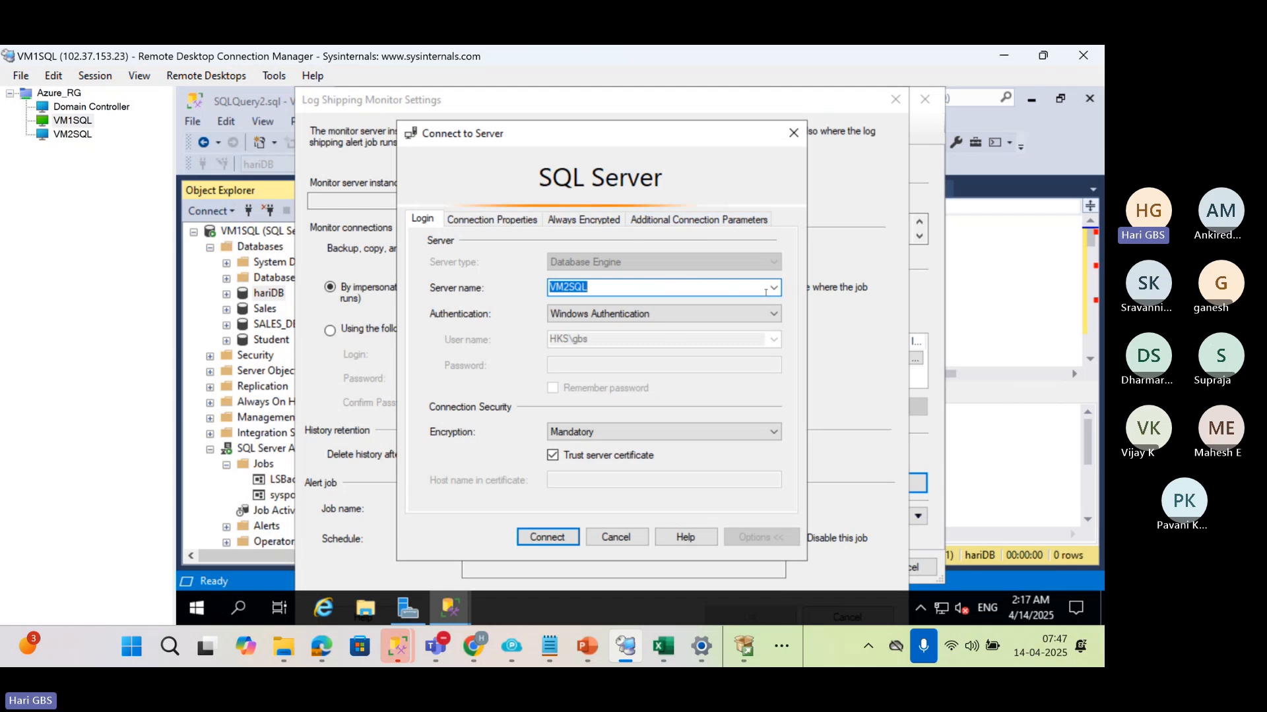
{"action": "left_click", "coordinate": [773, 289]}
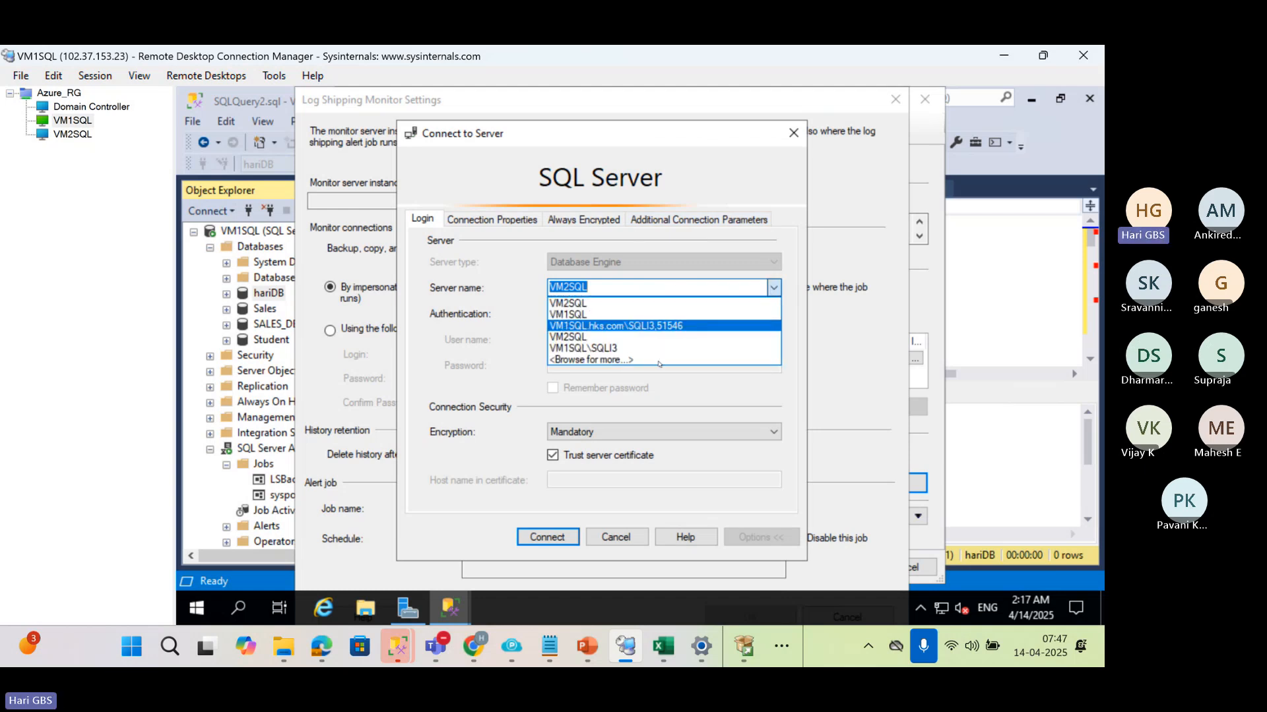
{"action": "left_click", "coordinate": [660, 326]}
{"action": "left_click", "coordinate": [547, 537]}
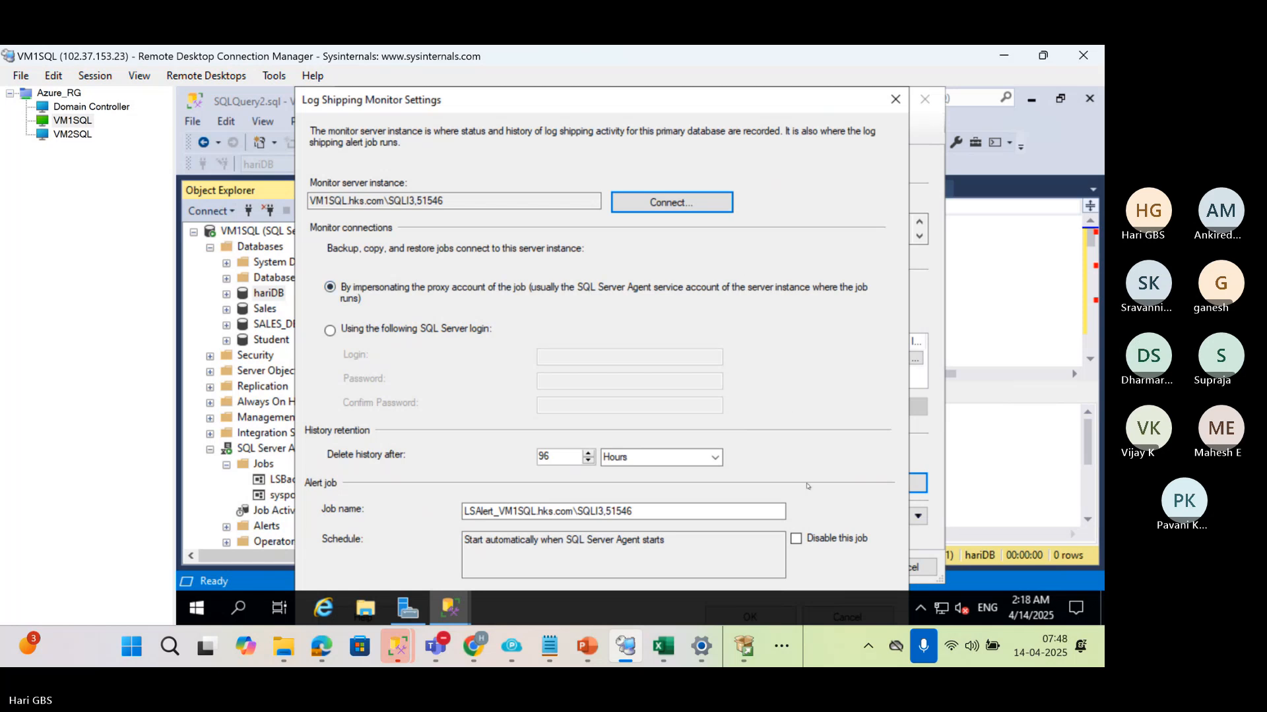
{"action": "left_click_drag", "start_coordinate": [783, 106], "coordinate": [752, 105]}
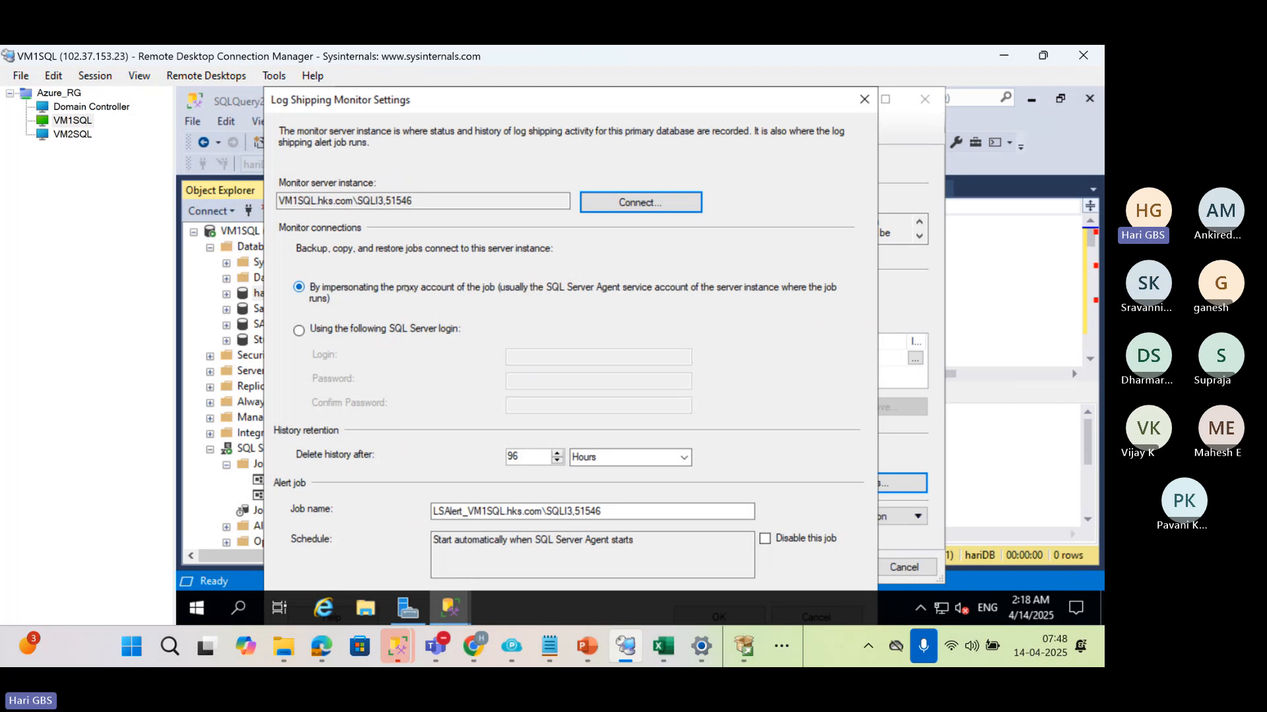
{"action": "left_click", "coordinate": [299, 287]}
{"action": "key", "text": "Return"}
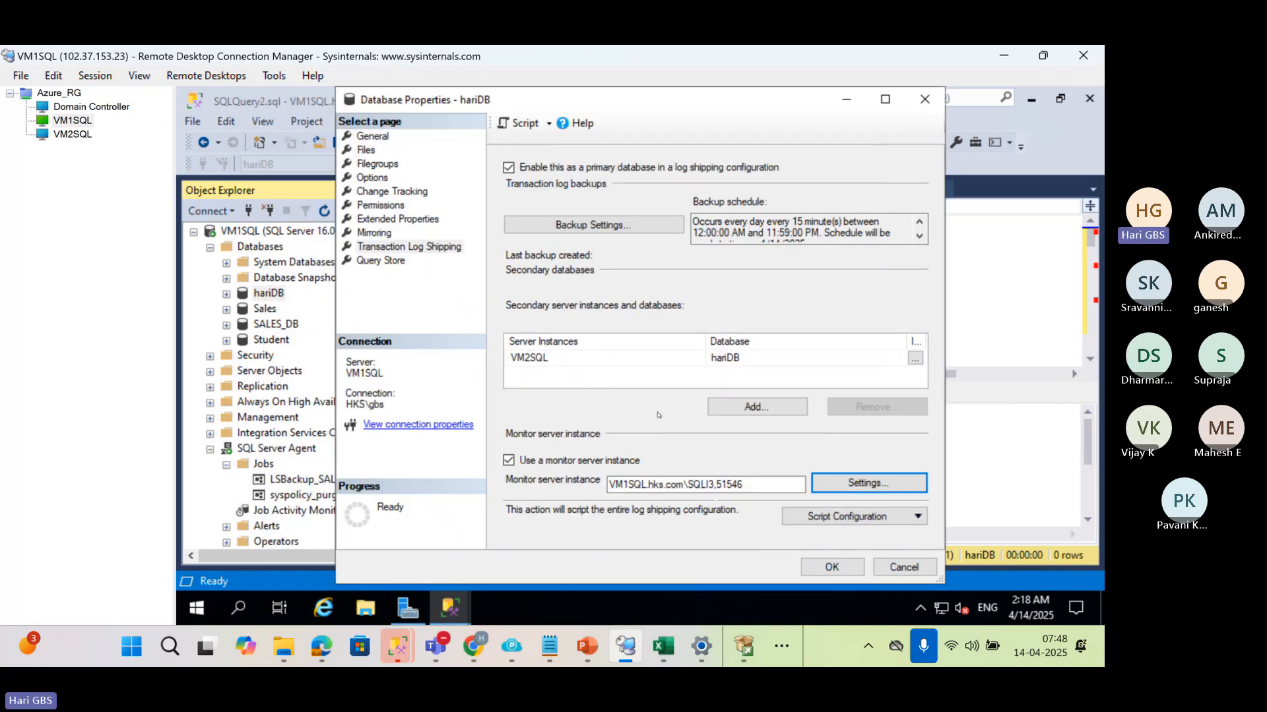
Try to save hariDB's log shipping configuration, read the error details for the primary backup setup, and close the results
{"action": "left_click", "coordinate": [830, 568]}
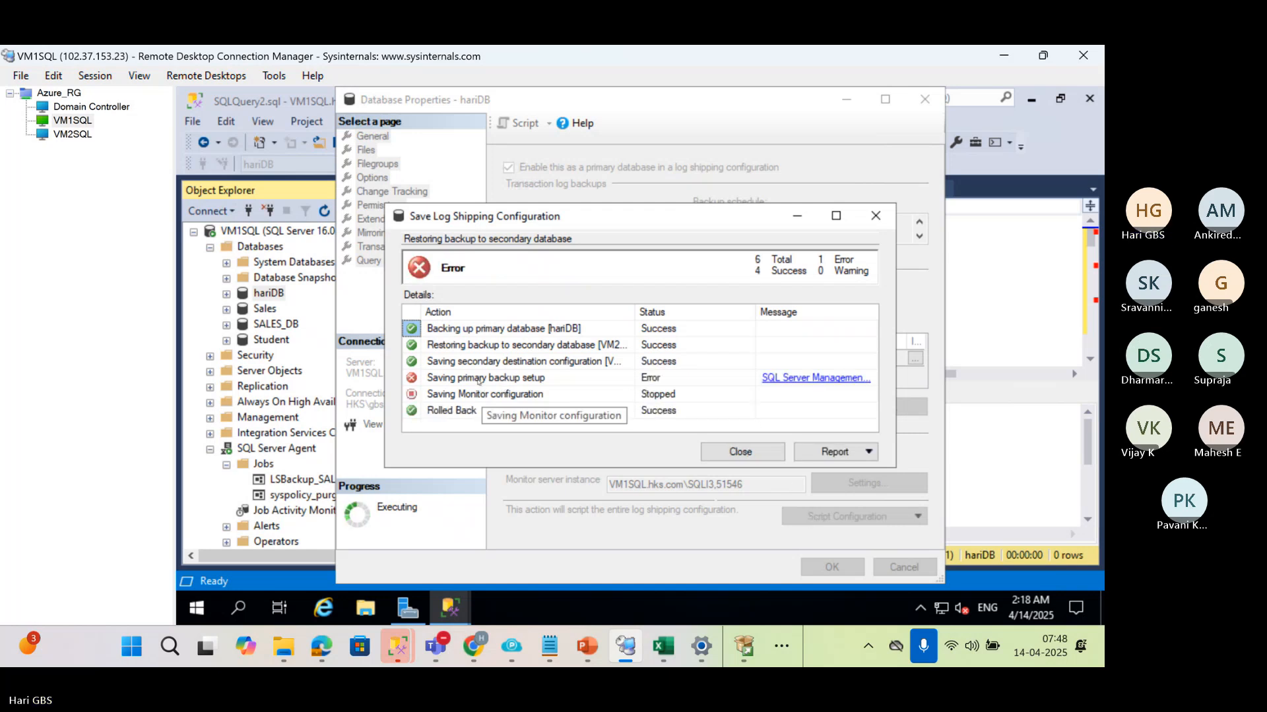
{"action": "left_click", "coordinate": [786, 382]}
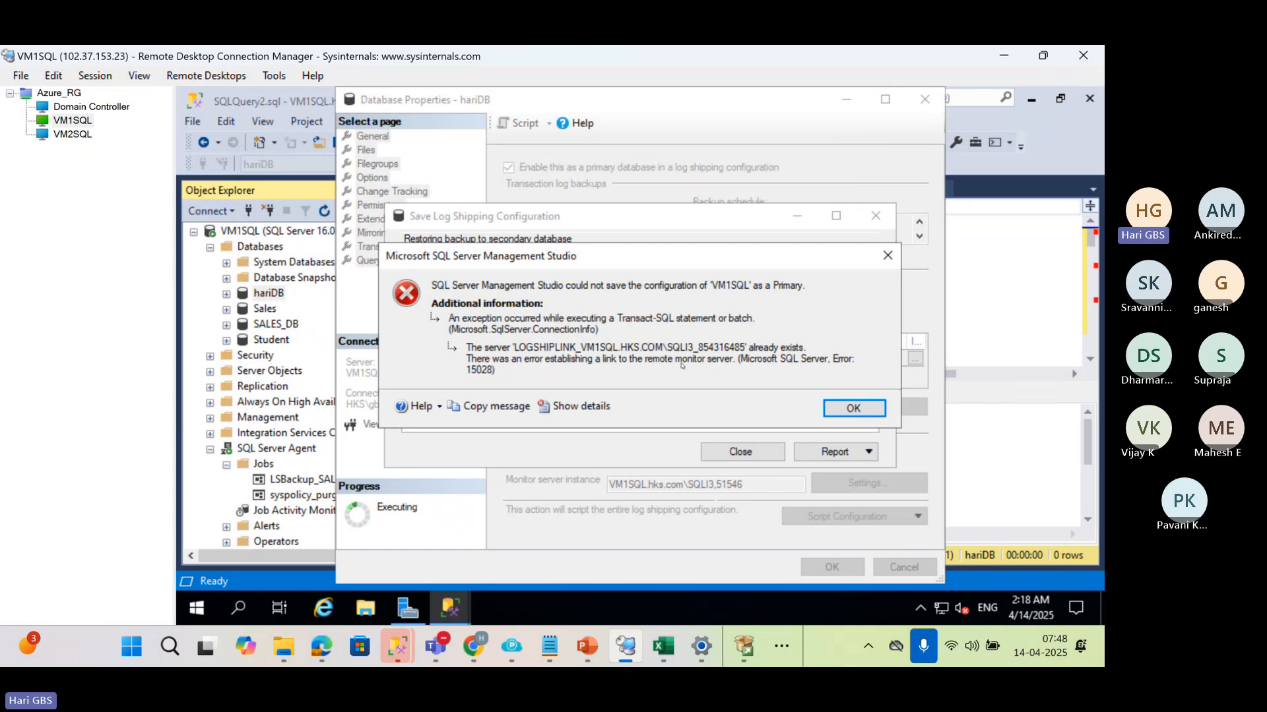
{"action": "left_click", "coordinate": [865, 409]}
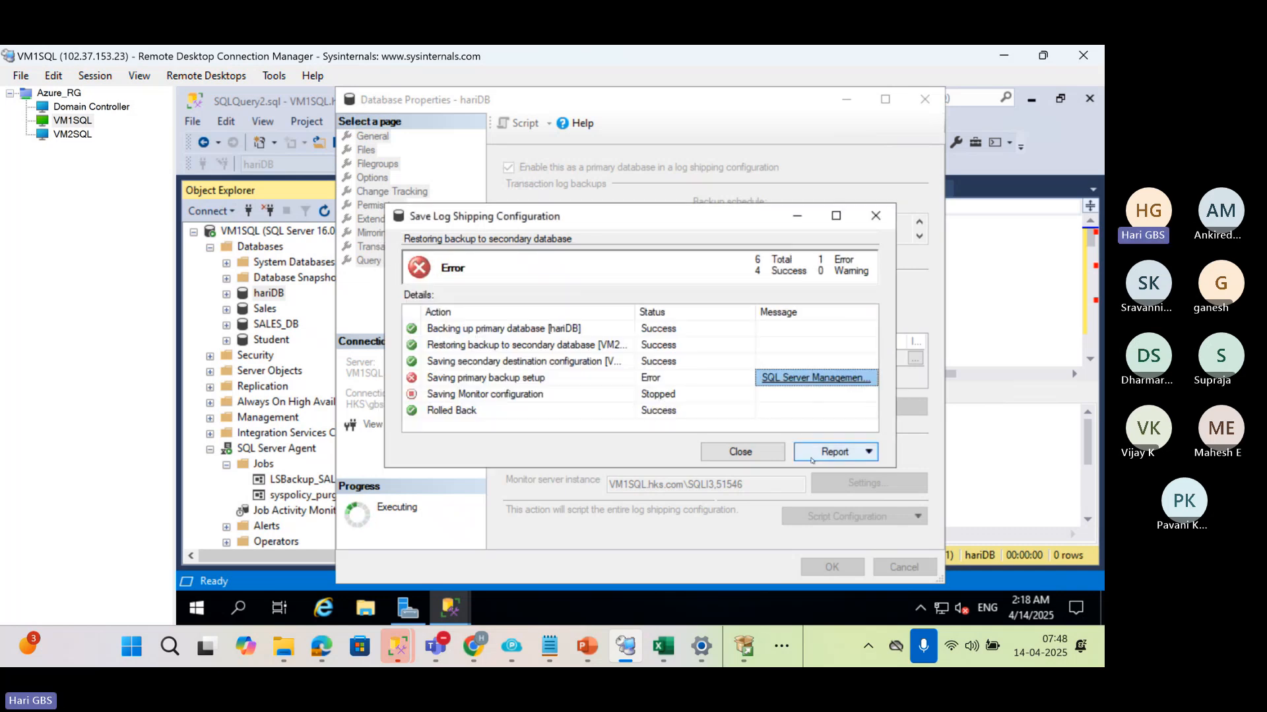
{"action": "left_click", "coordinate": [766, 452]}
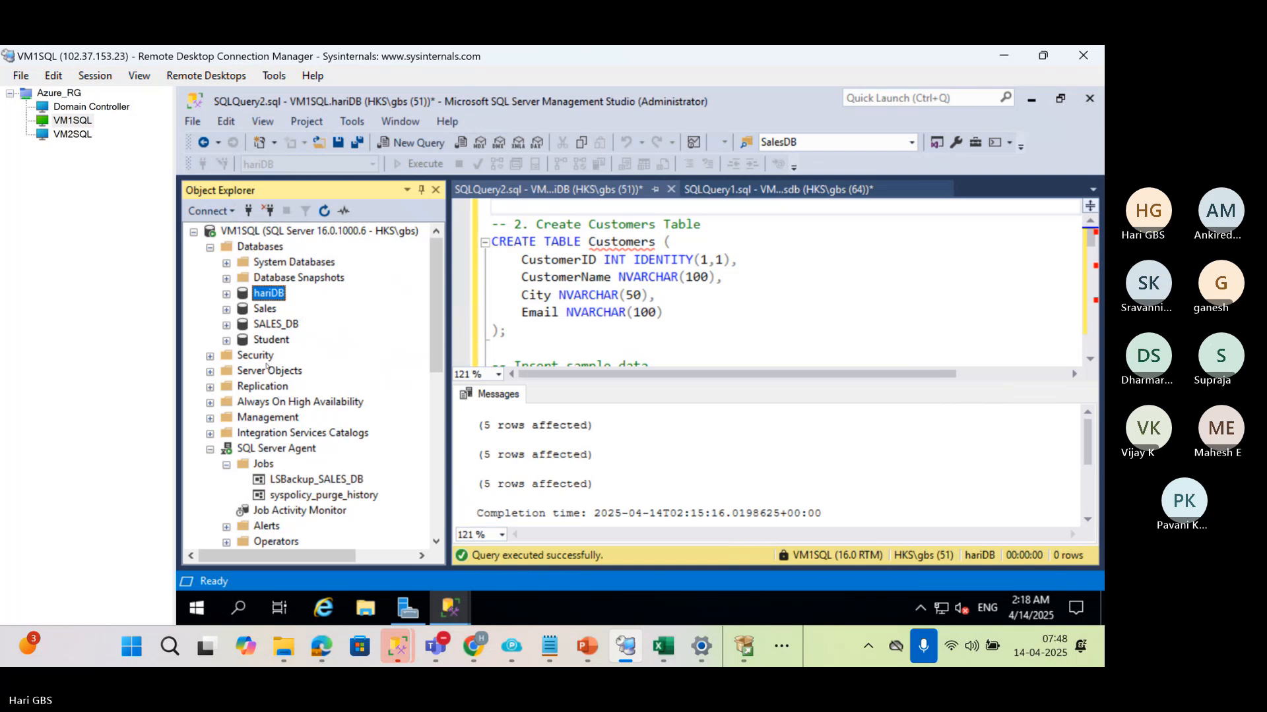
Check the transaction log shipping settings in hariDB's properties and close them without changes
{"action": "right_click", "coordinate": [266, 295]}
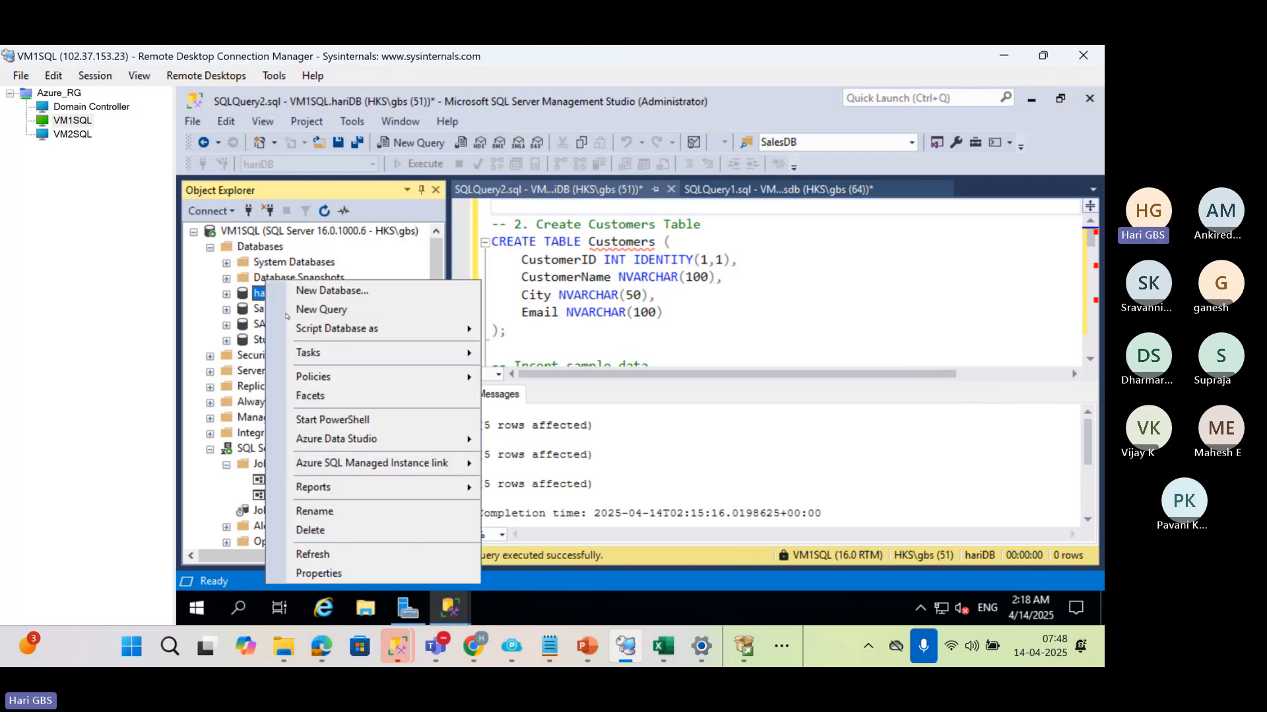
{"action": "left_click", "coordinate": [319, 574]}
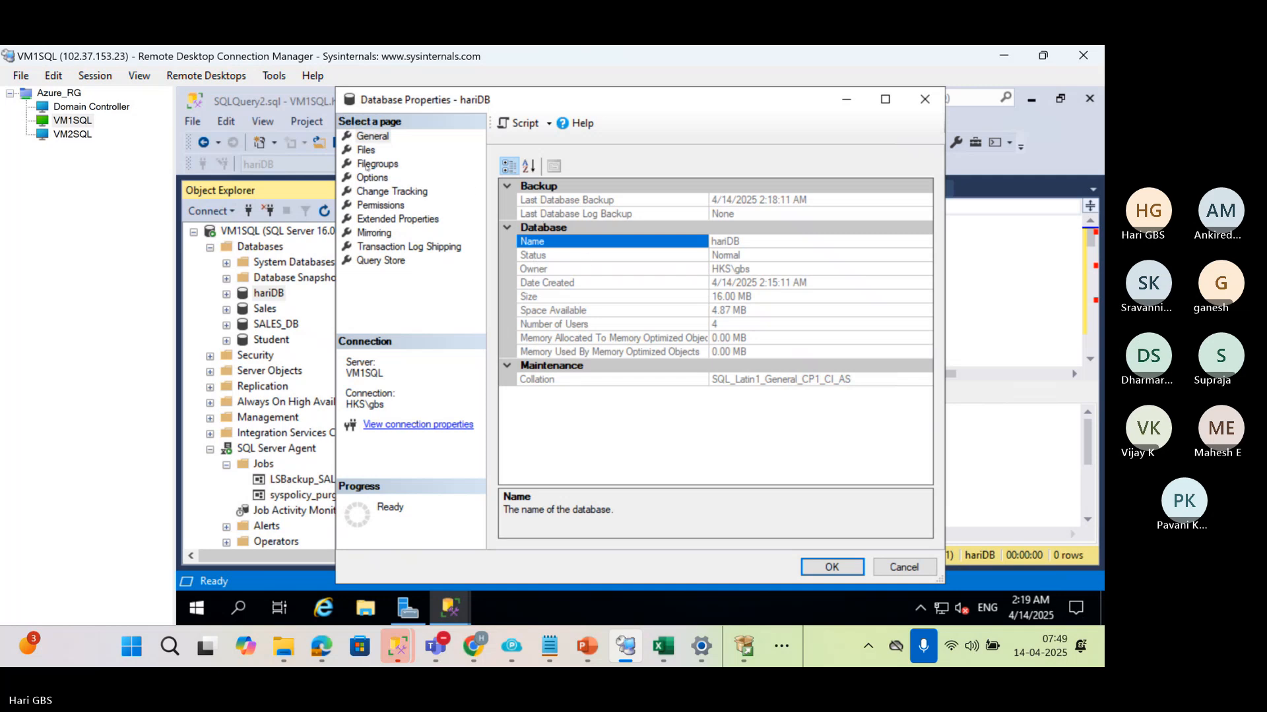
{"action": "left_click", "coordinate": [395, 247]}
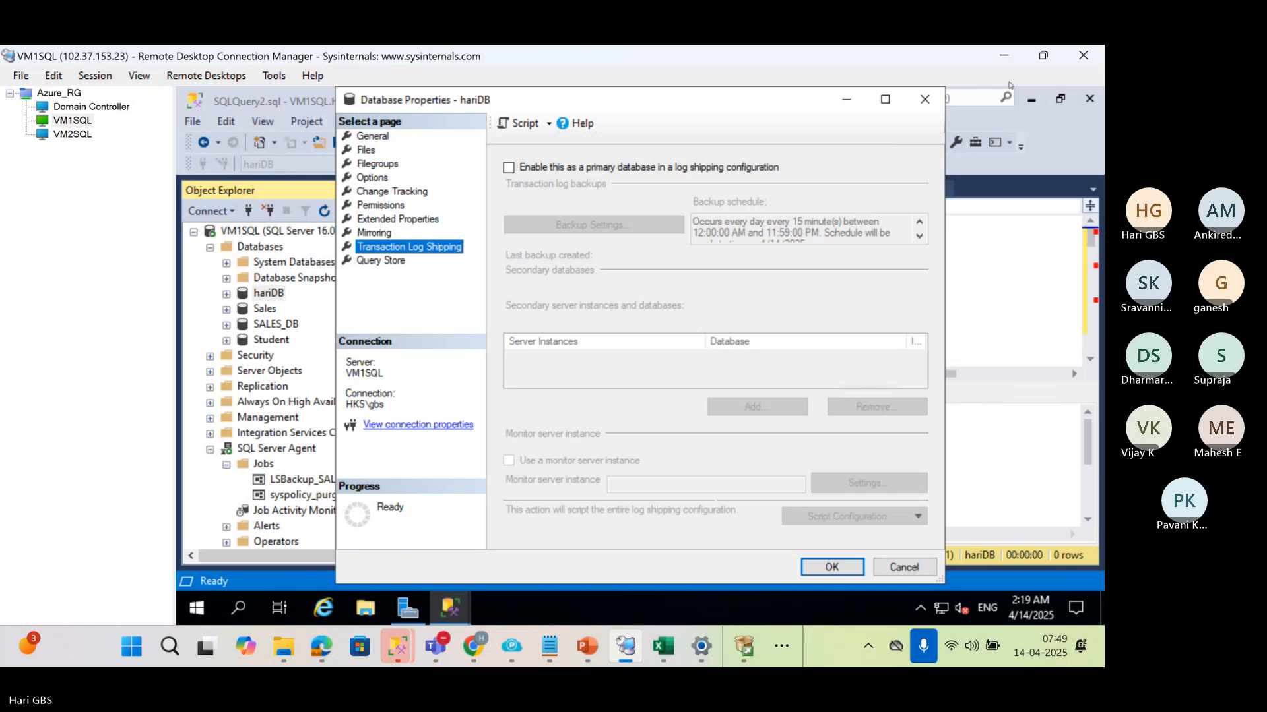
{"action": "left_click", "coordinate": [924, 99]}
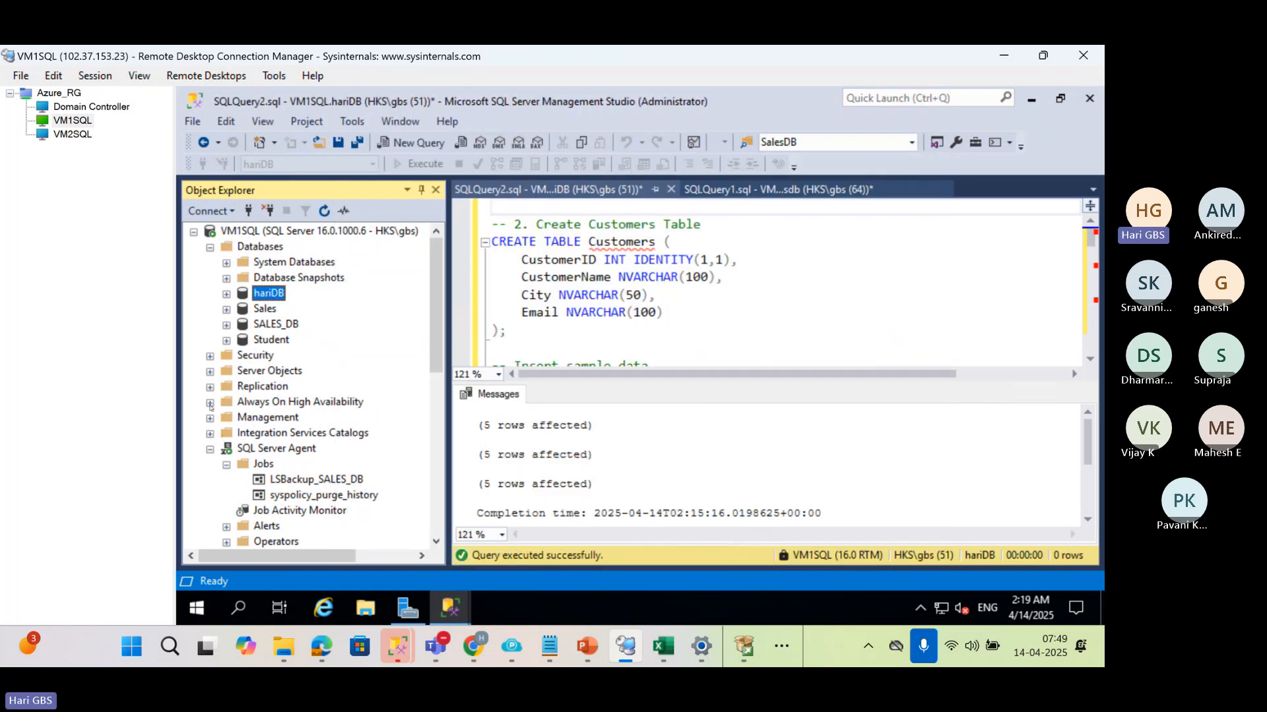
Locate the LOGSHIPLINK linked server under VM1SQL's server objects and widen the object tree to read its full name
{"action": "left_click", "coordinate": [211, 372]}
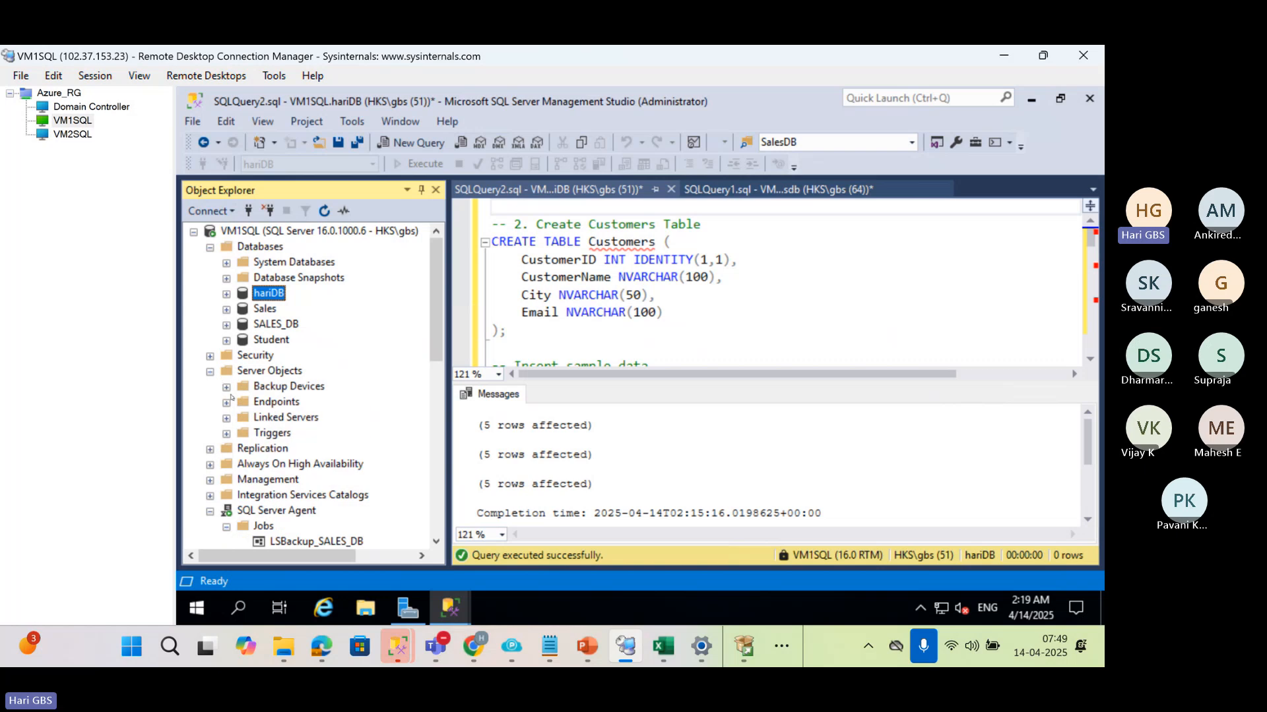
{"action": "left_click", "coordinate": [226, 418]}
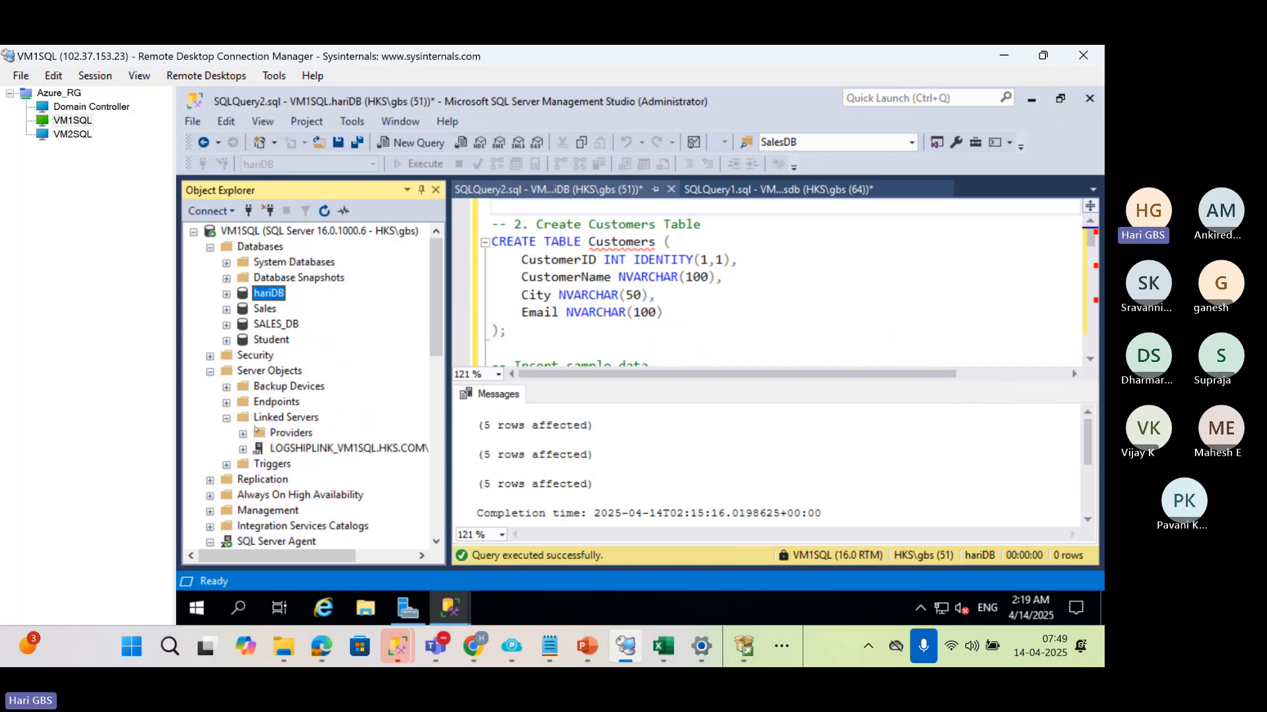
{"action": "left_click", "coordinate": [306, 450]}
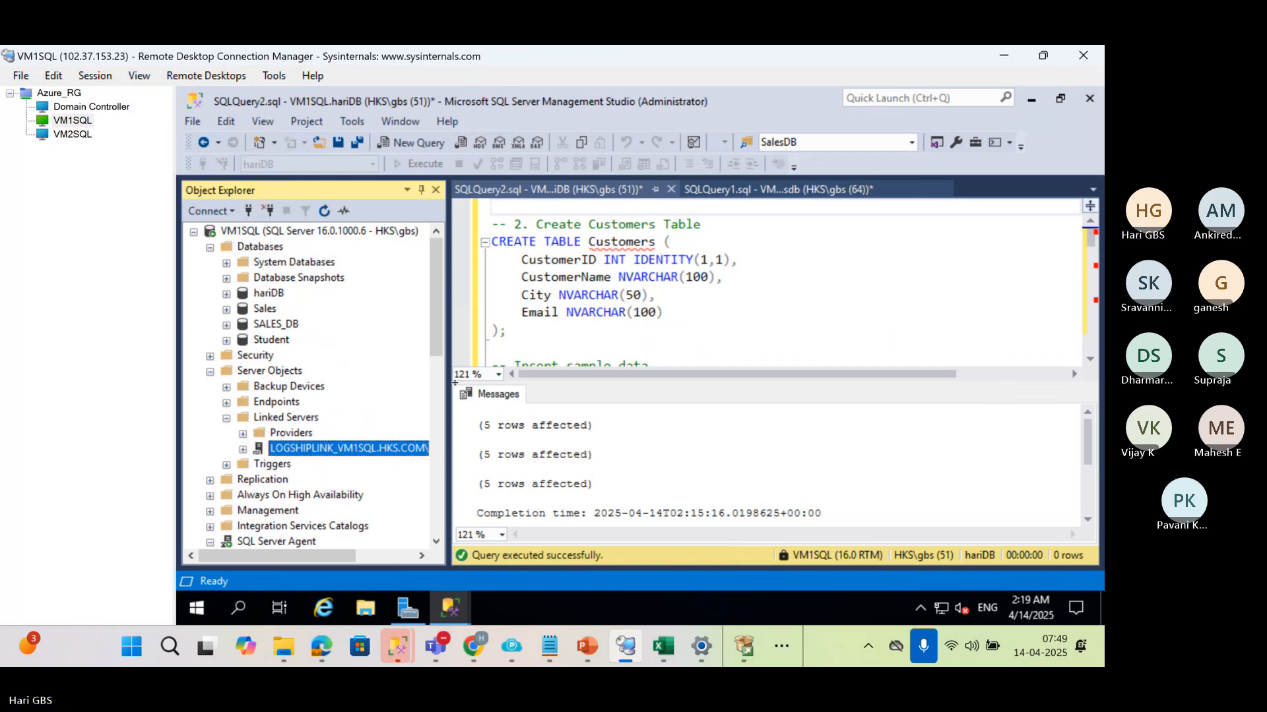
{"action": "left_click_drag", "start_coordinate": [448, 377], "coordinate": [607, 396]}
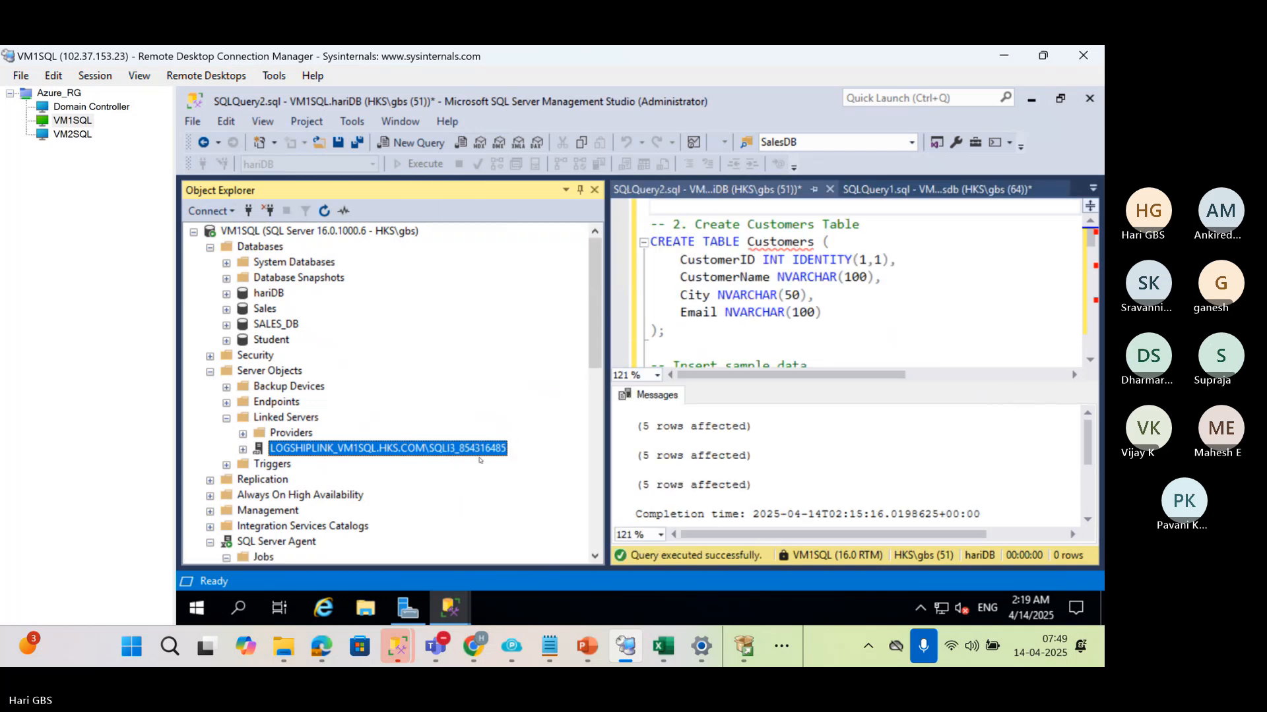
Reopen hariDB's properties and enable it as a primary database in a log shipping configuration
{"action": "right_click", "coordinate": [270, 294]}
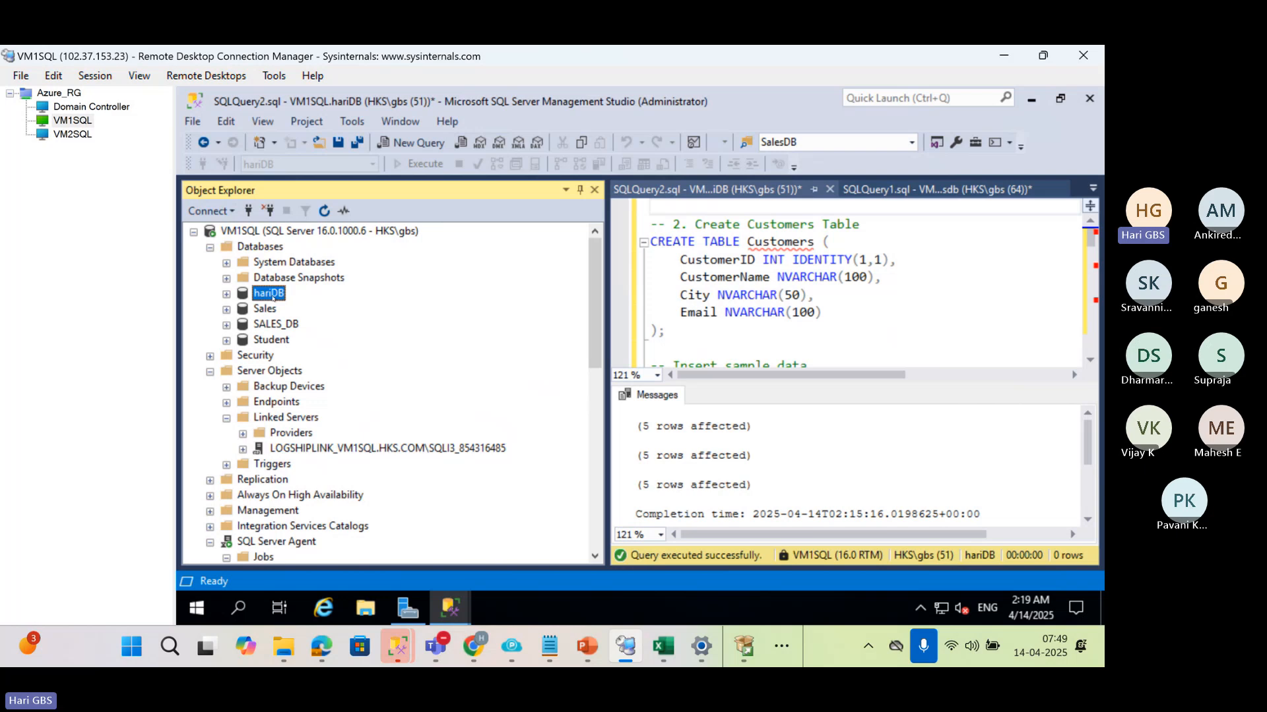
{"action": "left_click", "coordinate": [326, 573]}
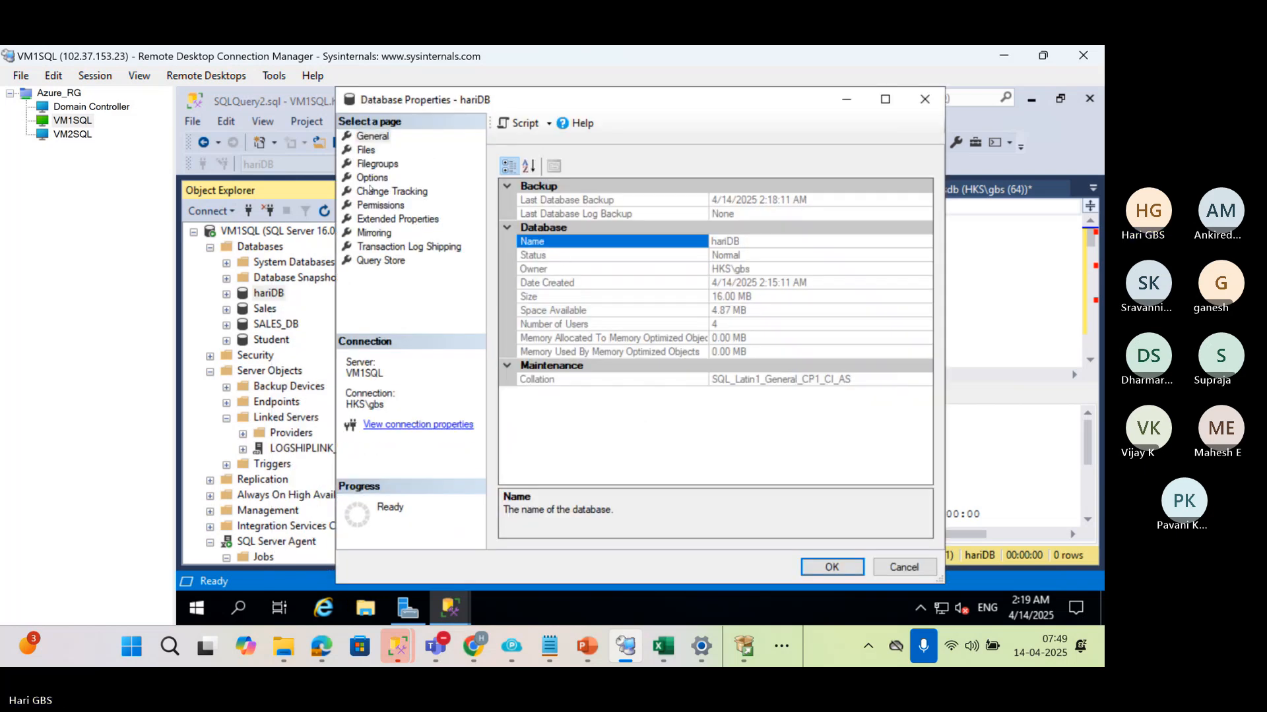
{"action": "left_click", "coordinate": [400, 247]}
{"action": "left_click", "coordinate": [508, 167]}
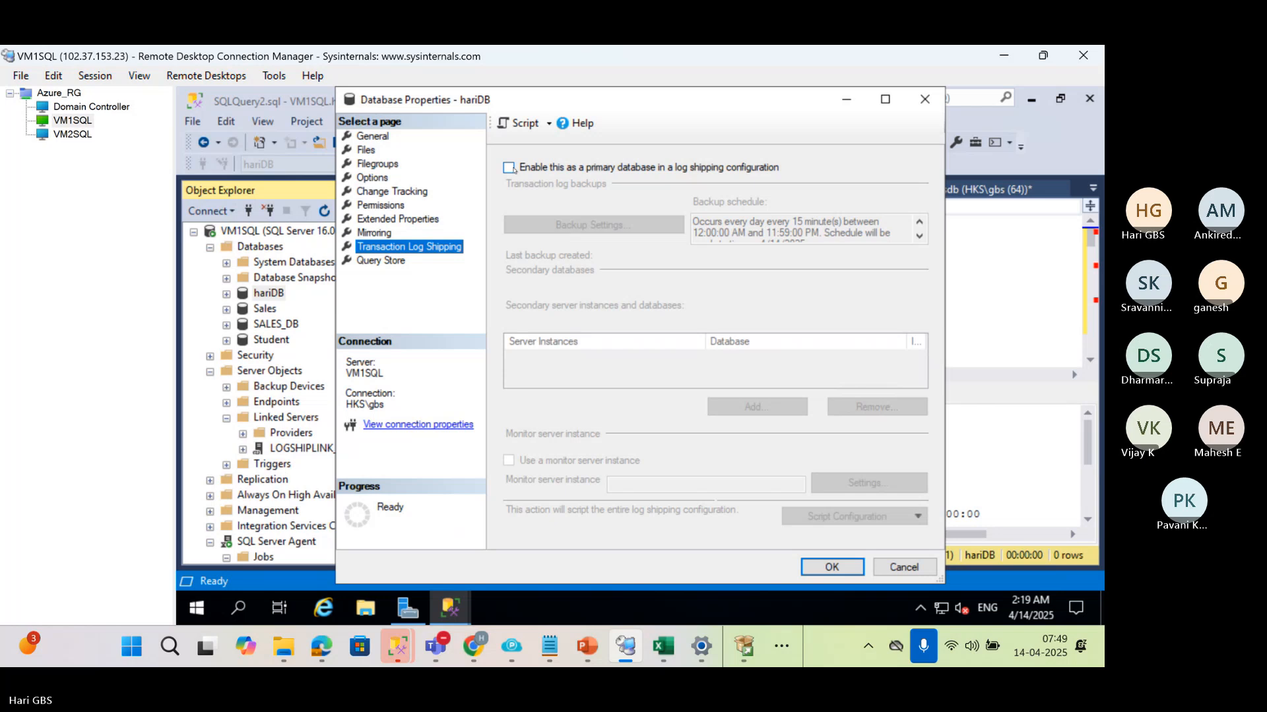
Set the transaction log backup network path to \\Domain\BS4, leave the local path empty, and accept the default backup settings
{"action": "left_click", "coordinate": [580, 225]}
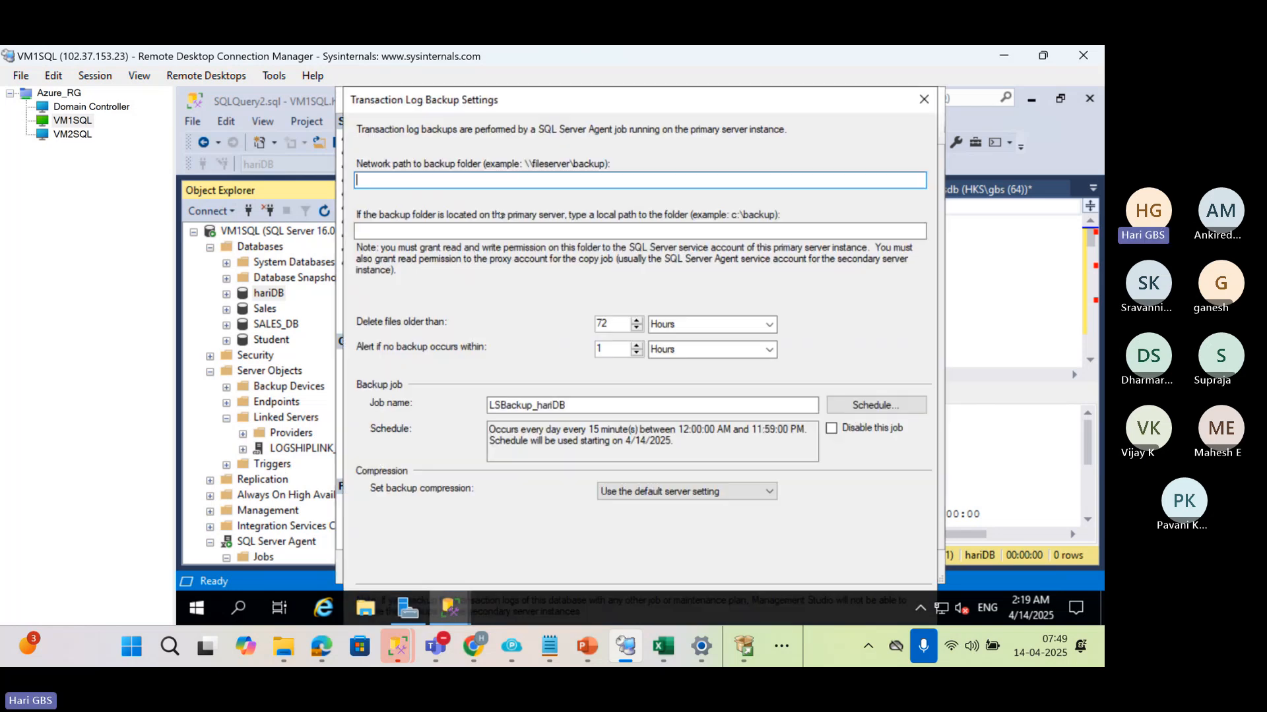
{"action": "type", "text": "\\\\Domain\\BS4"}
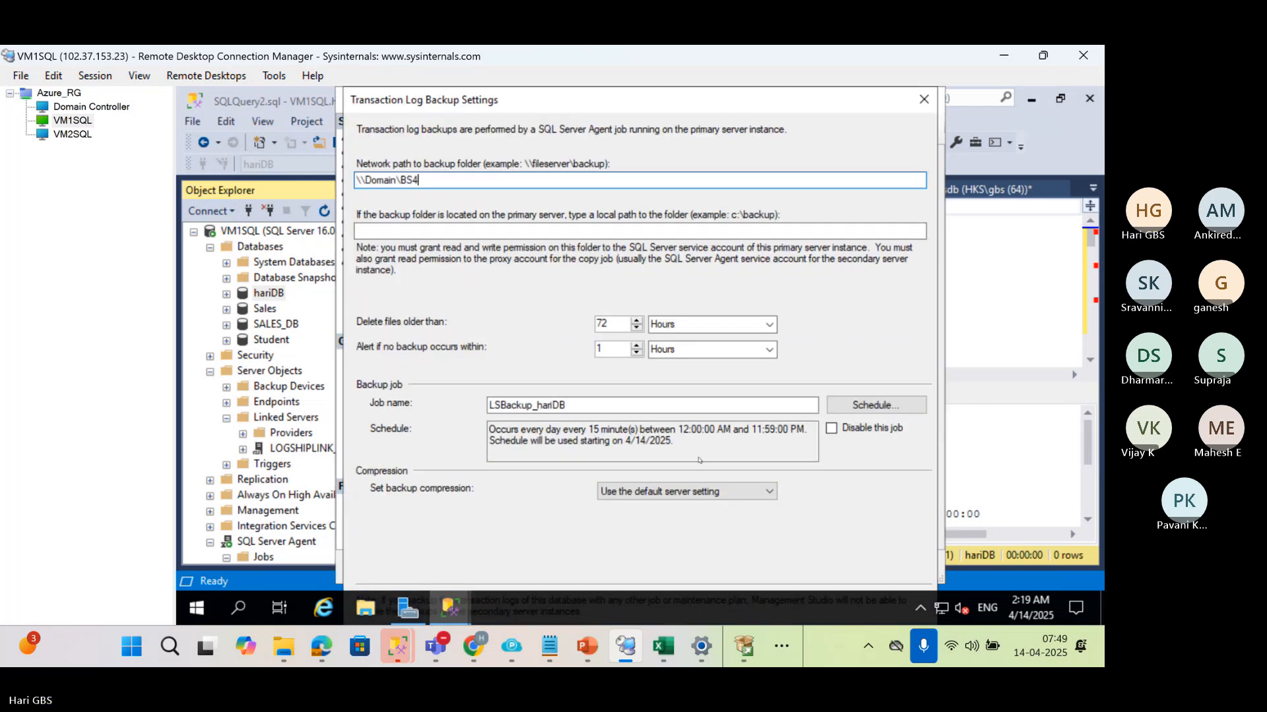
{"action": "left_click", "coordinate": [699, 230]}
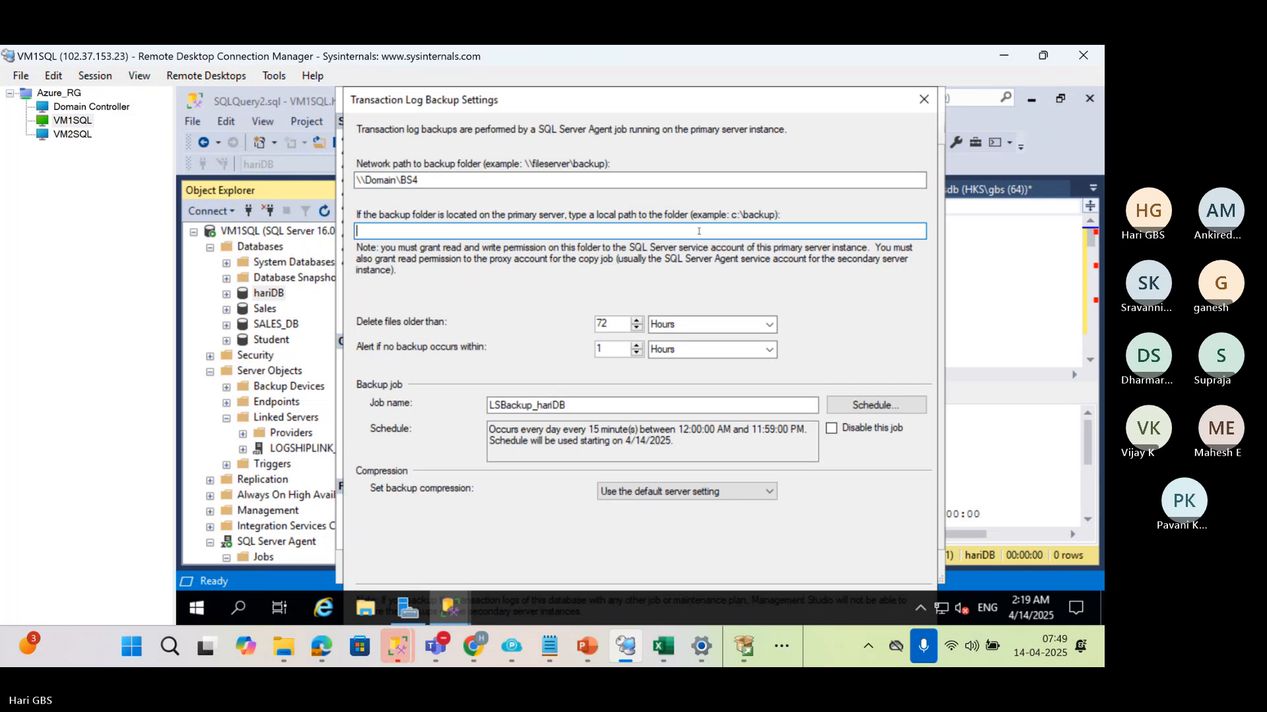
{"action": "key", "text": "Return"}
Start adding a secondary database and connect to VM2SQL as its server instance with Windows Authentication
{"action": "left_click", "coordinate": [751, 413]}
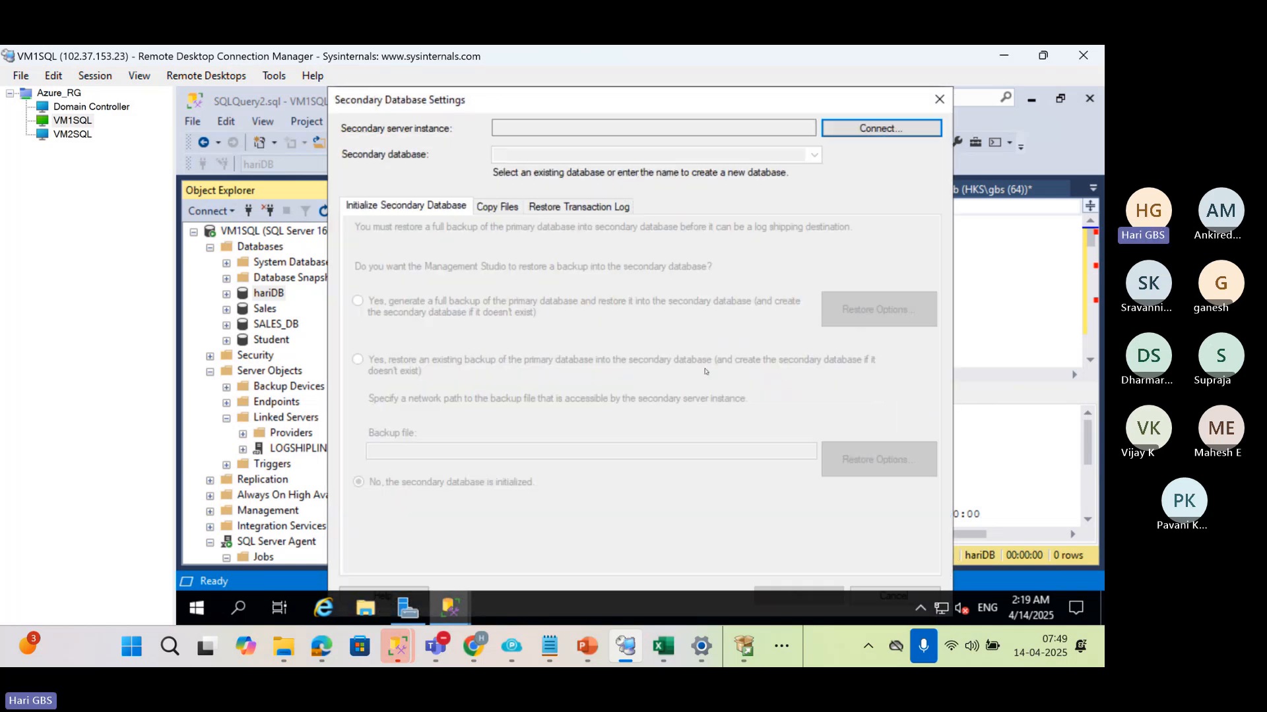
{"action": "left_click", "coordinate": [842, 127]}
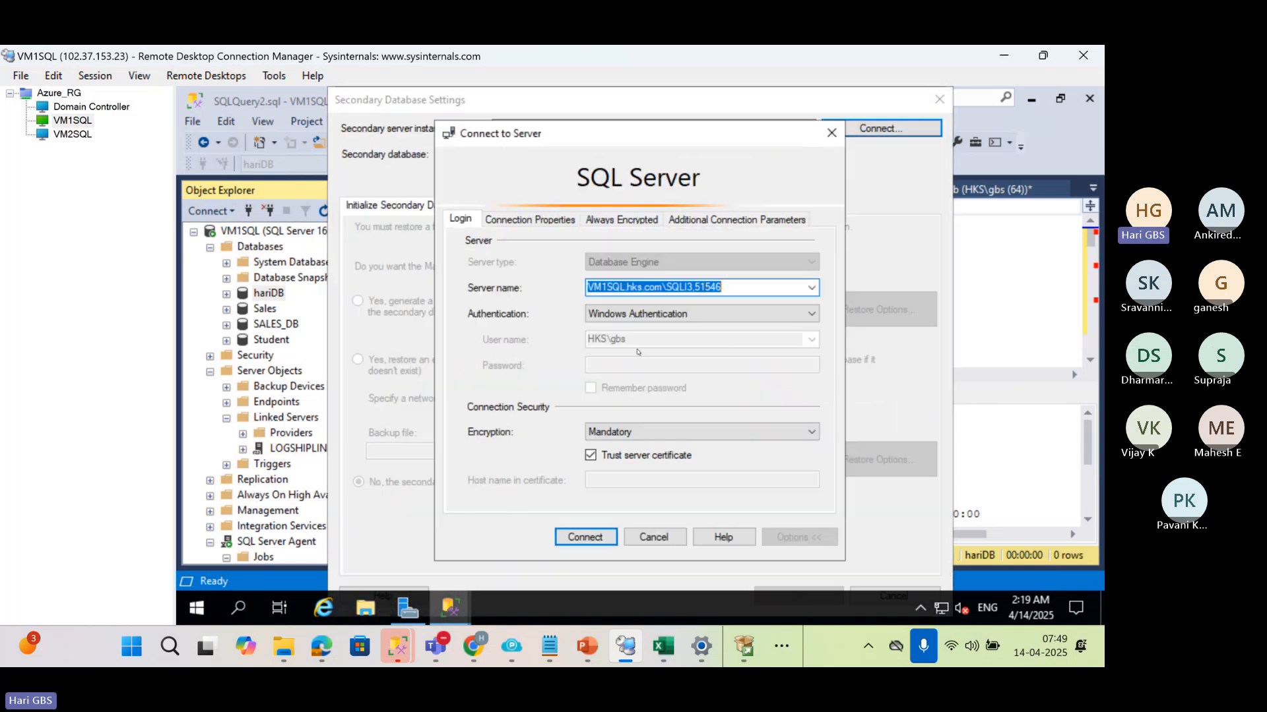
{"action": "left_click", "coordinate": [811, 287]}
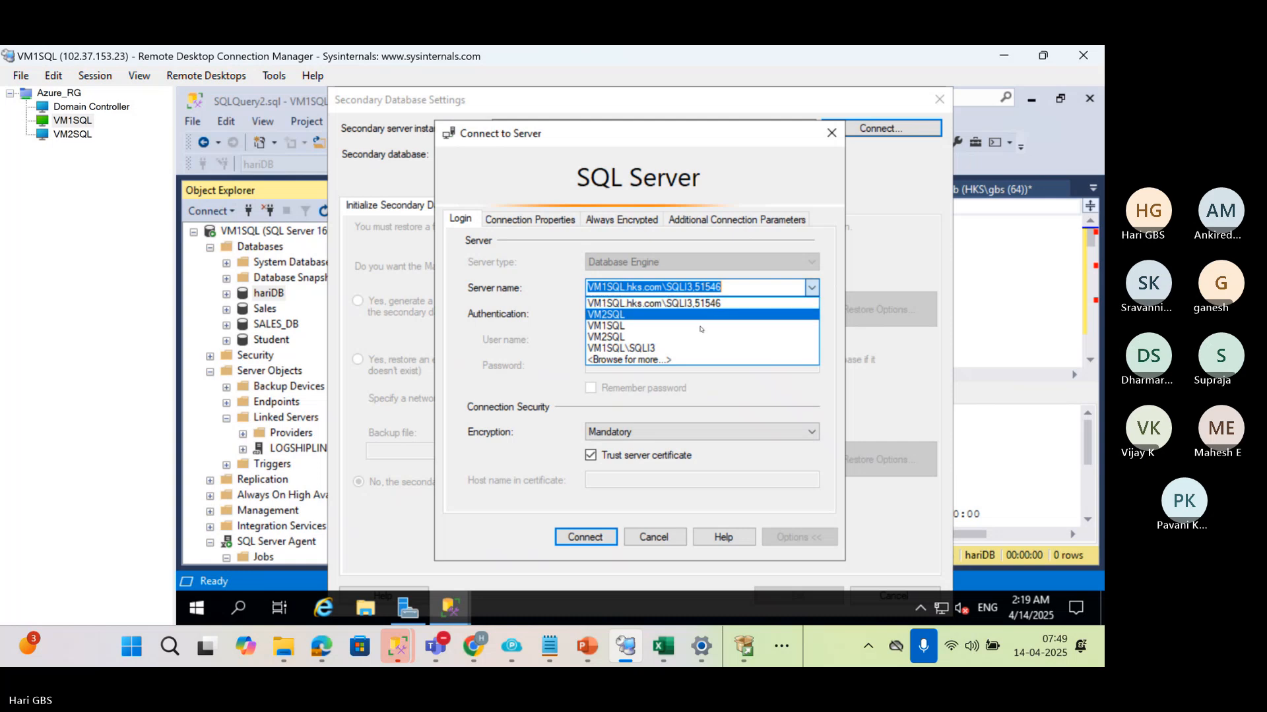
{"action": "left_click", "coordinate": [676, 316]}
{"action": "left_click", "coordinate": [585, 537]}
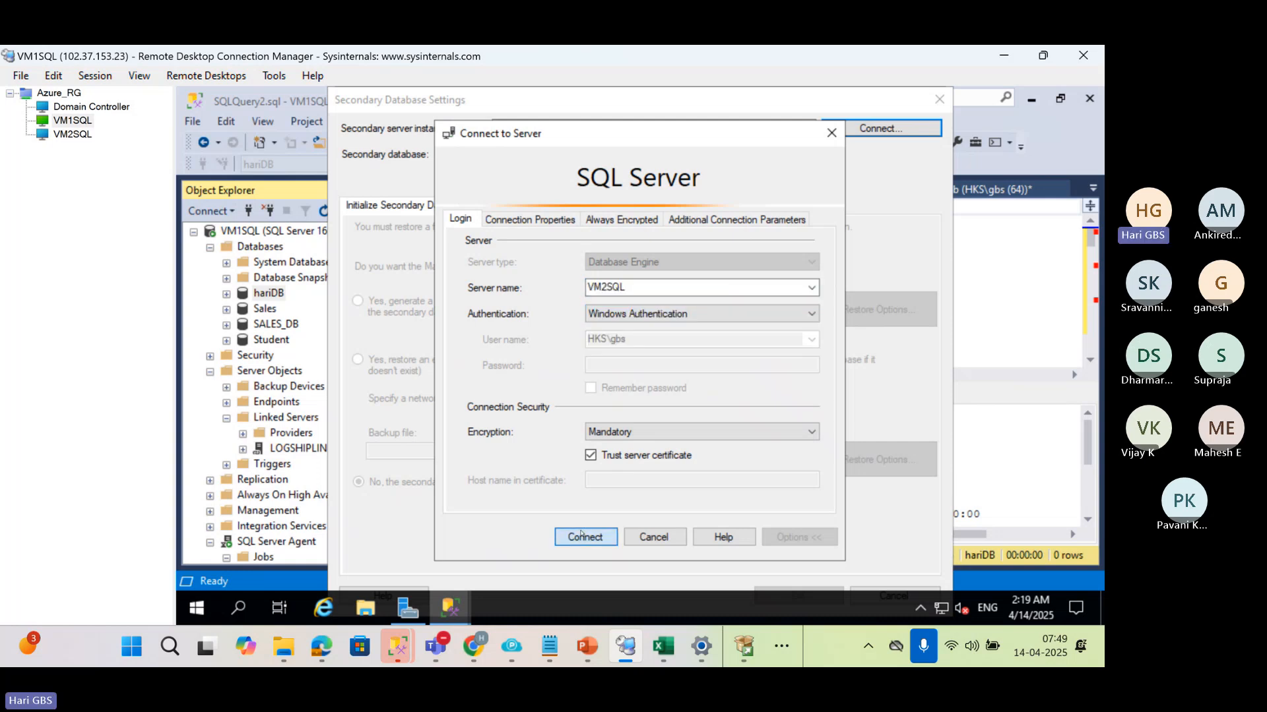
Have a full backup of the primary generated and restored into the secondary hariDB, with C:\LC4 as the destination folder for copied files
{"action": "left_click", "coordinate": [358, 300]}
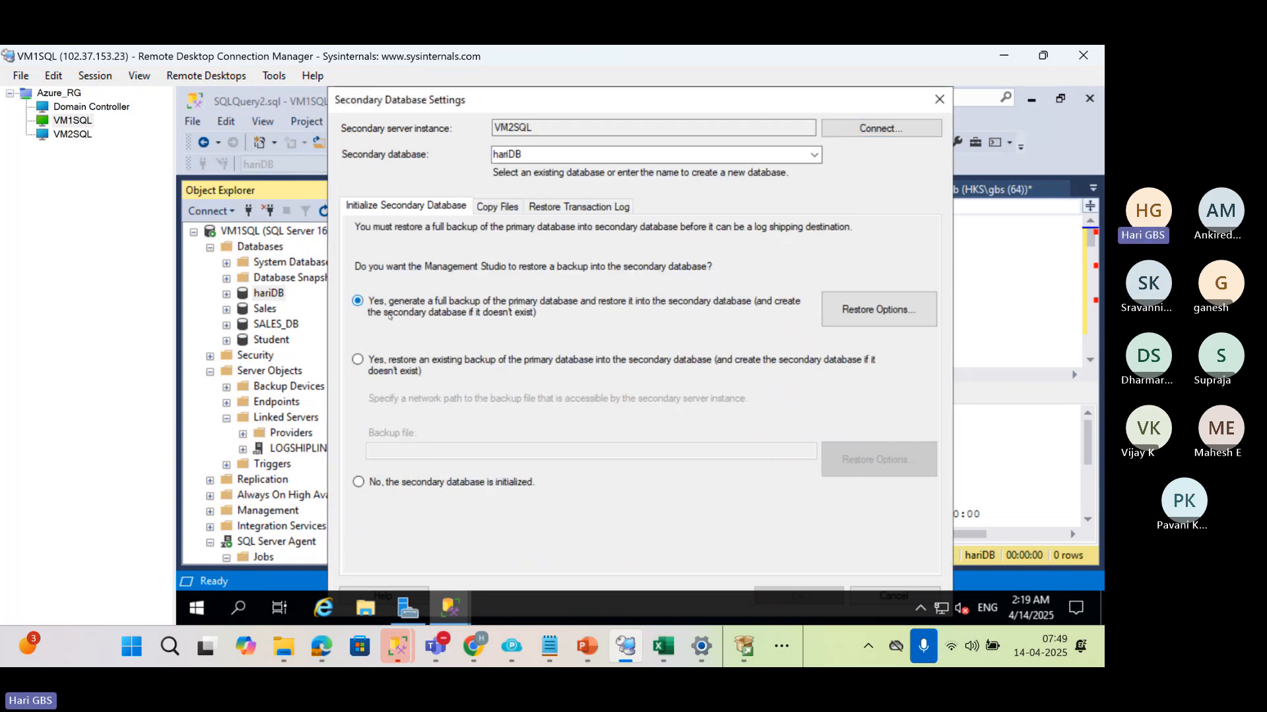
{"action": "left_click", "coordinate": [494, 207]}
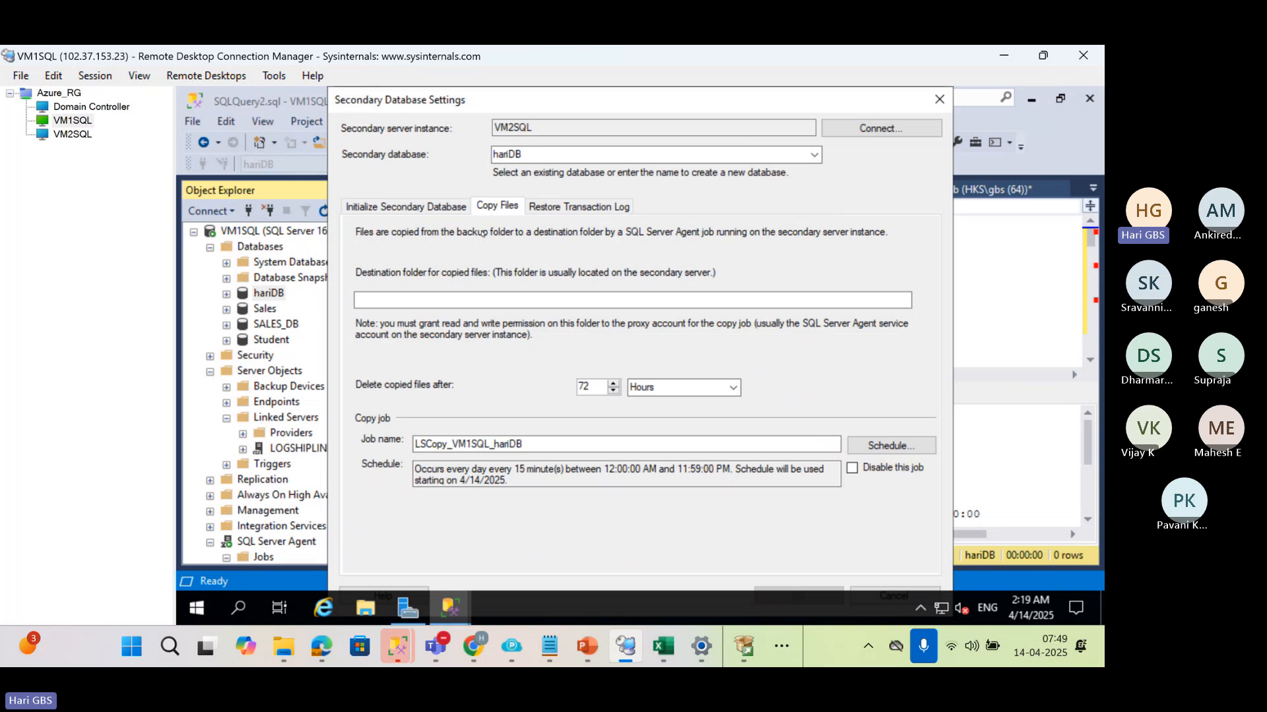
{"action": "left_click", "coordinate": [439, 302]}
{"action": "type", "text": "C:\\LC4"}
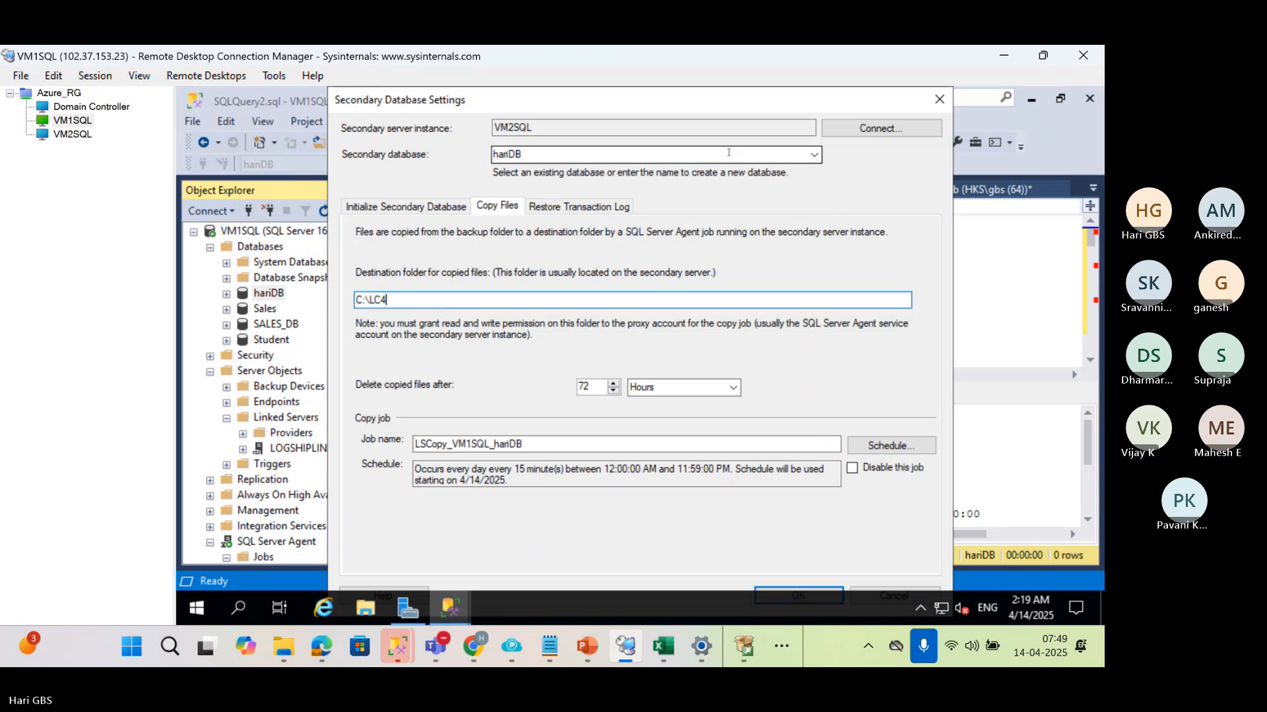
Keep No recovery mode for restores, accept the secondary database settings, and save hariDB's log shipping configuration without a monitor server
{"action": "key", "text": "ctrl+Tab"}
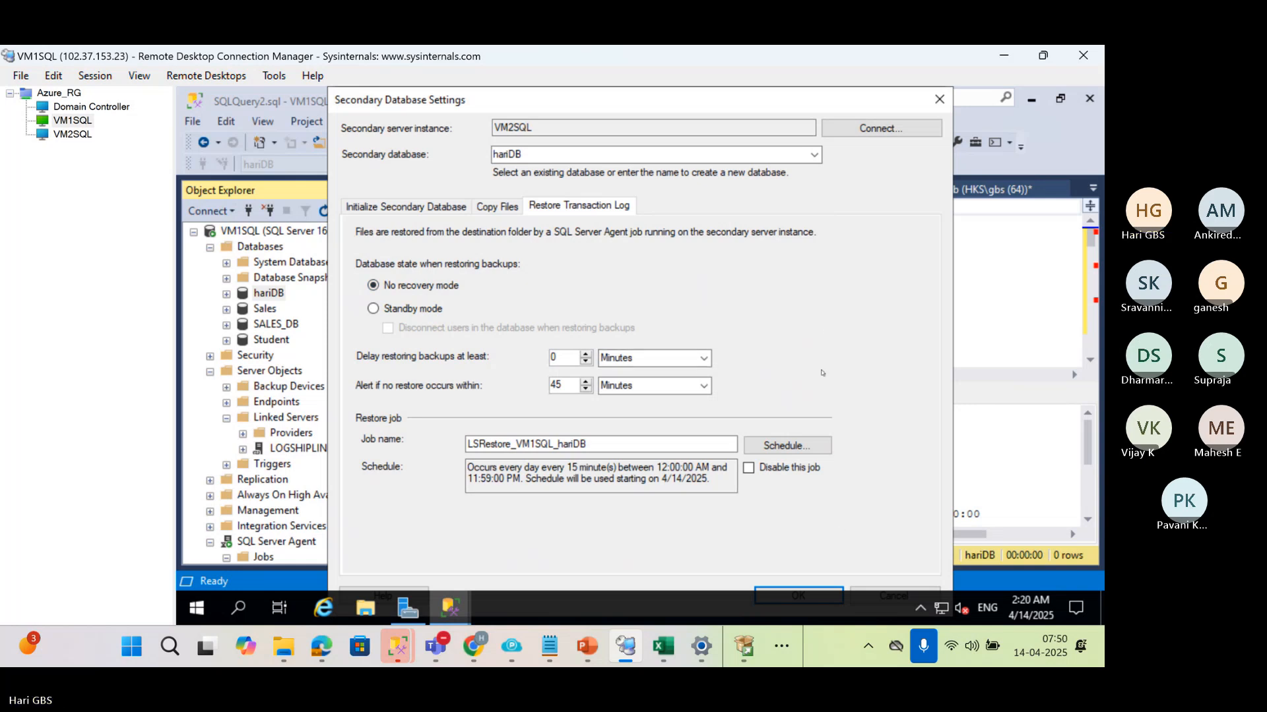
{"action": "key", "text": "Return"}
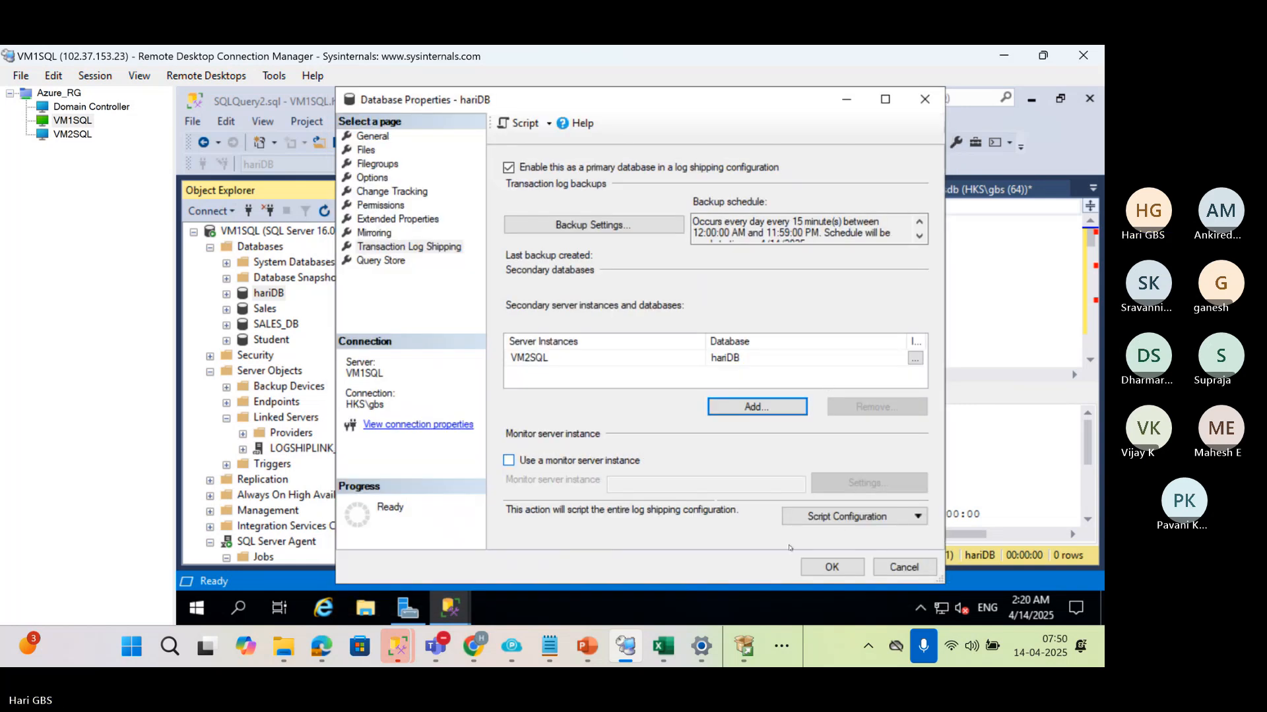
{"action": "left_click", "coordinate": [816, 568]}
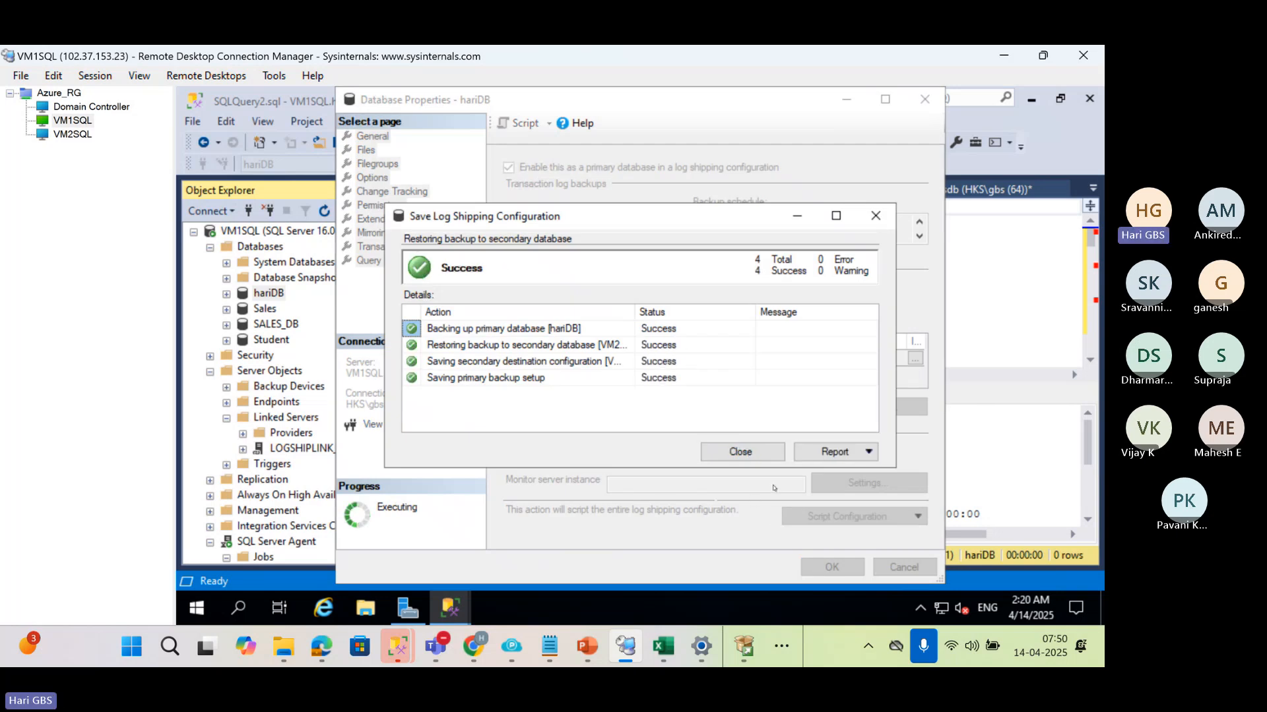
{"action": "left_click", "coordinate": [740, 452]}
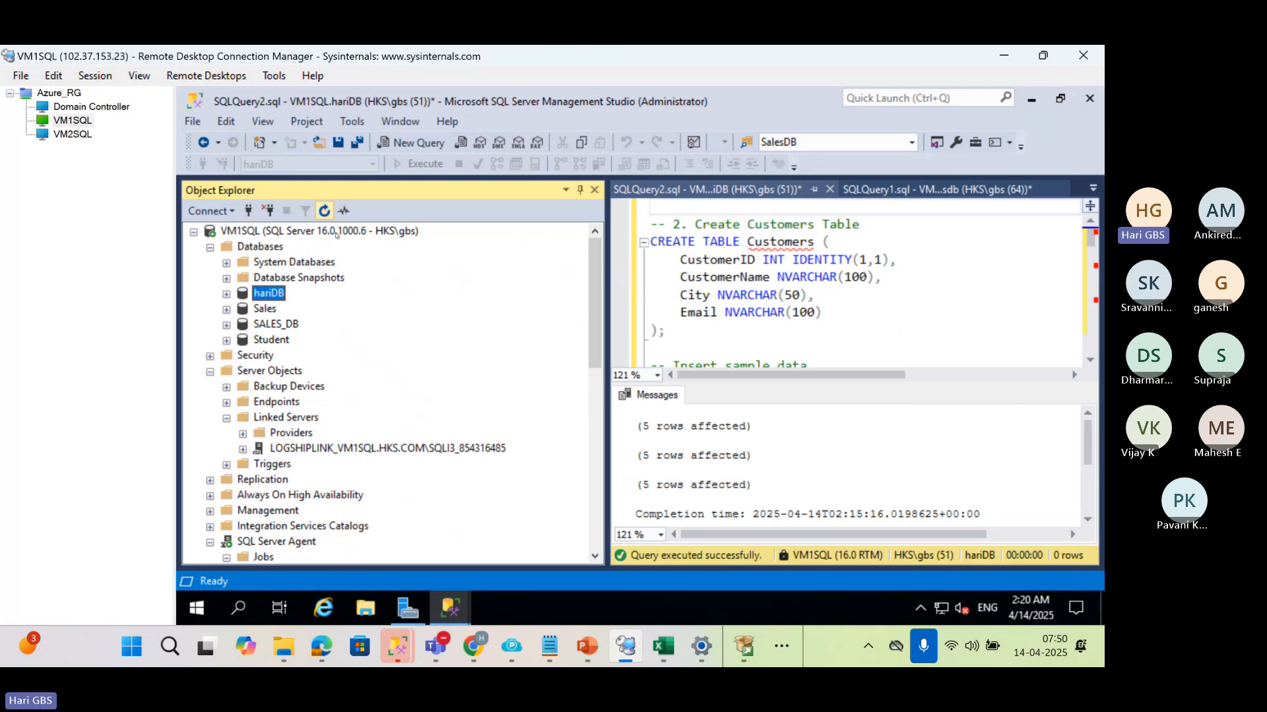
In a new query on VM1SQL, run select * from msdb.dbo.log_shipping_primary_databases to list the primary databases
{"action": "left_click", "coordinate": [274, 231]}
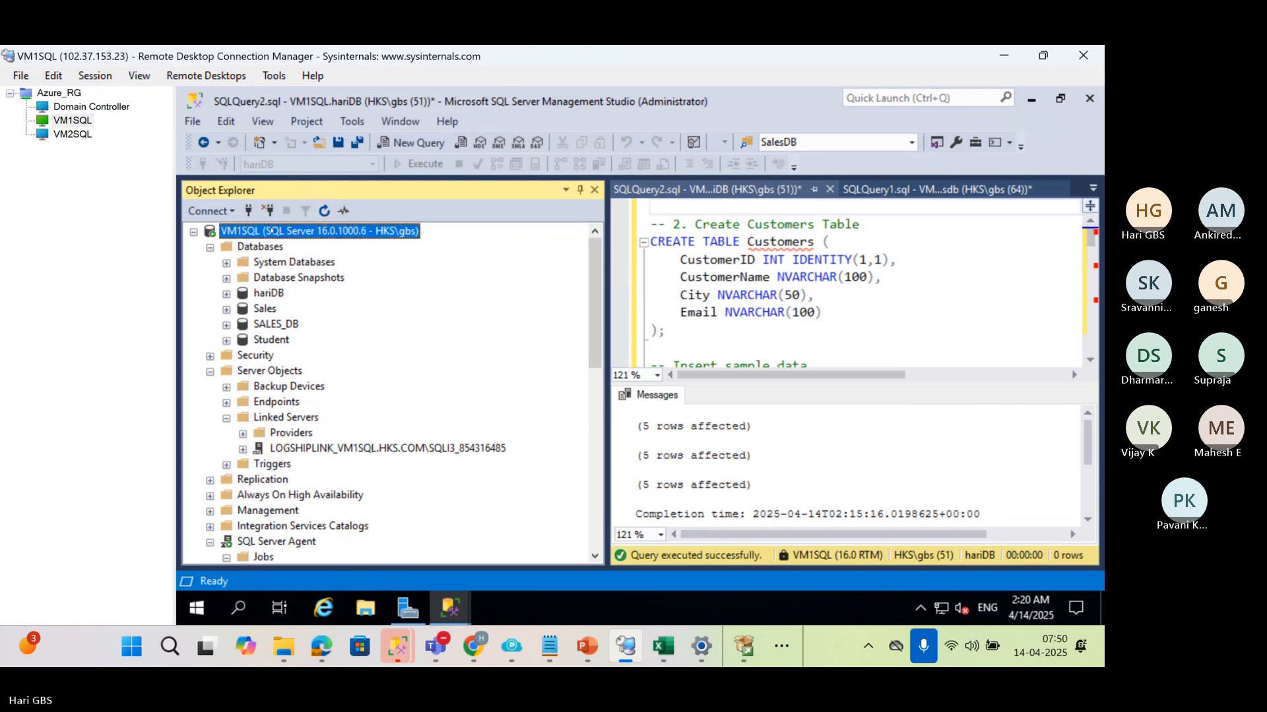
{"action": "key", "text": "ctrl+n"}
{"action": "type", "text": "selec"}
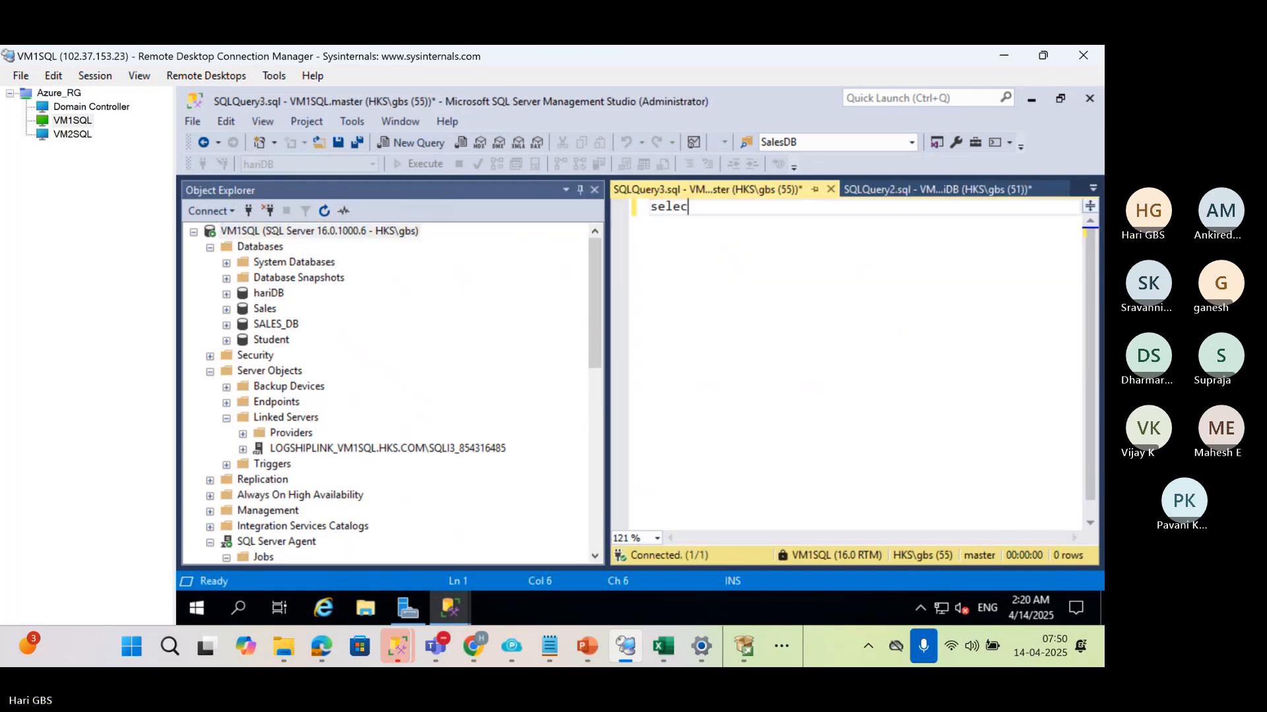
{"action": "type", "text": "t * from "}
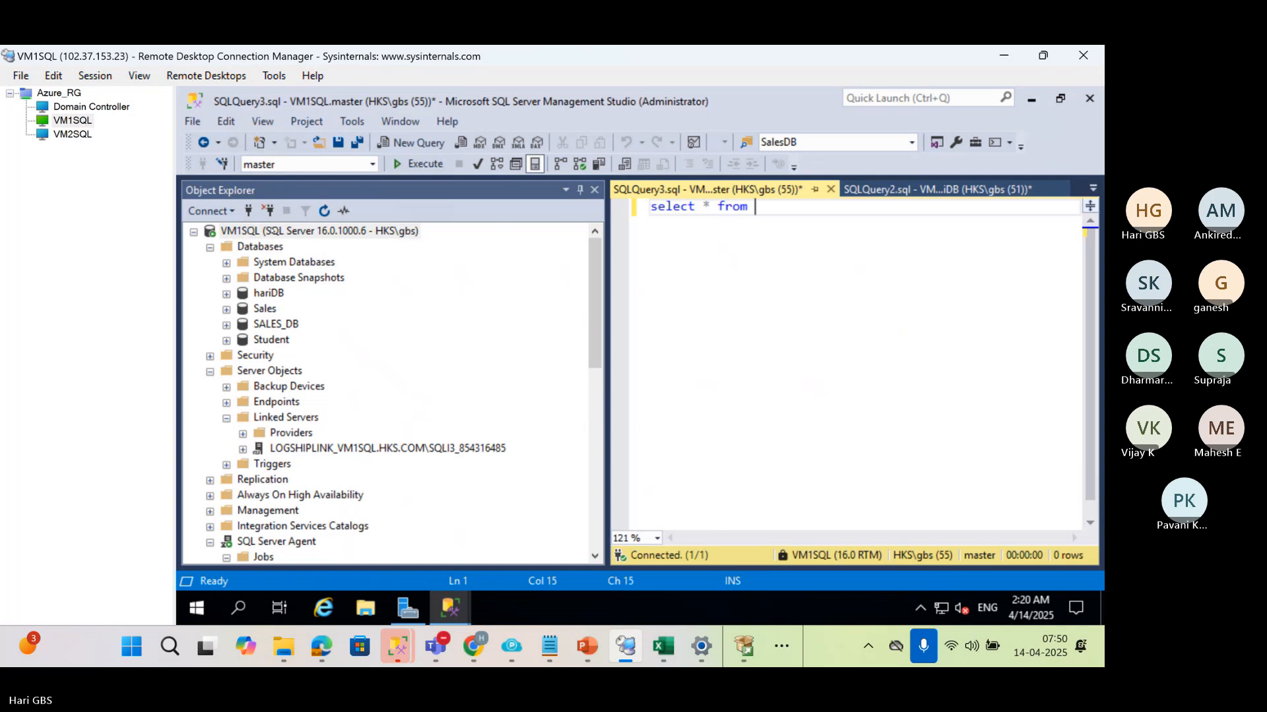
{"action": "type", "text": "msdb.dbo."}
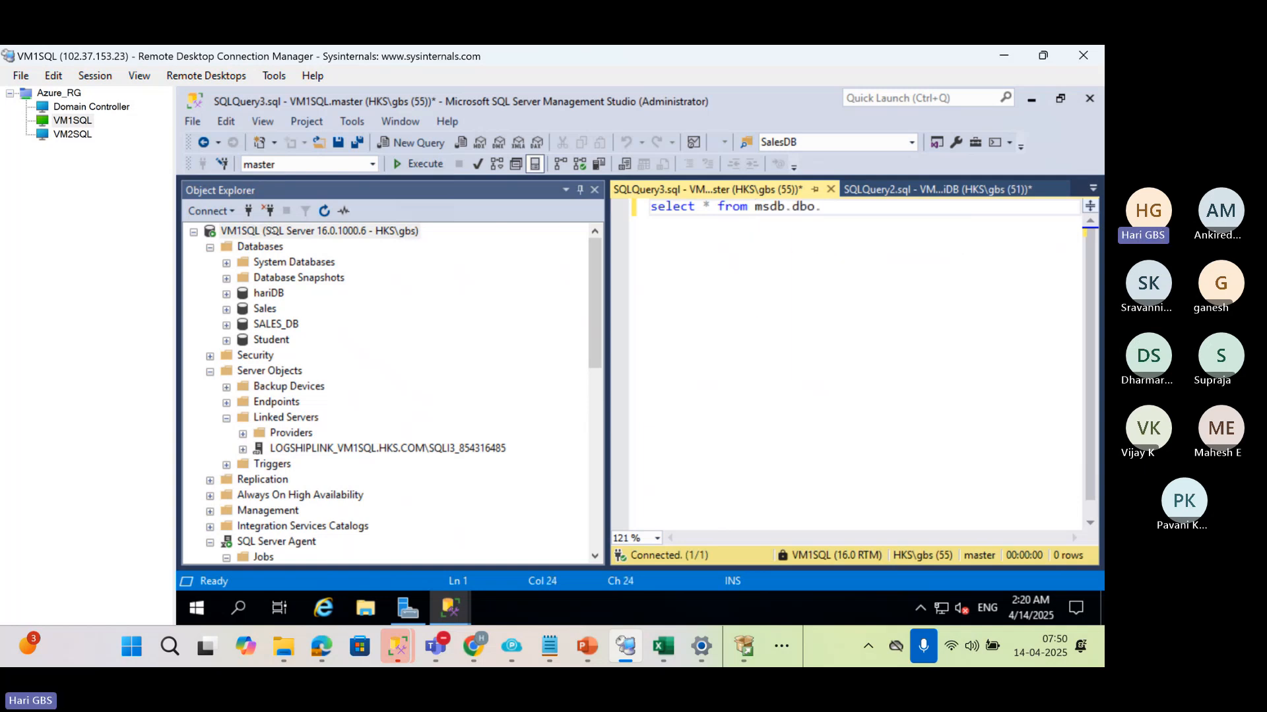
{"action": "type", "text": "log_shipping_"}
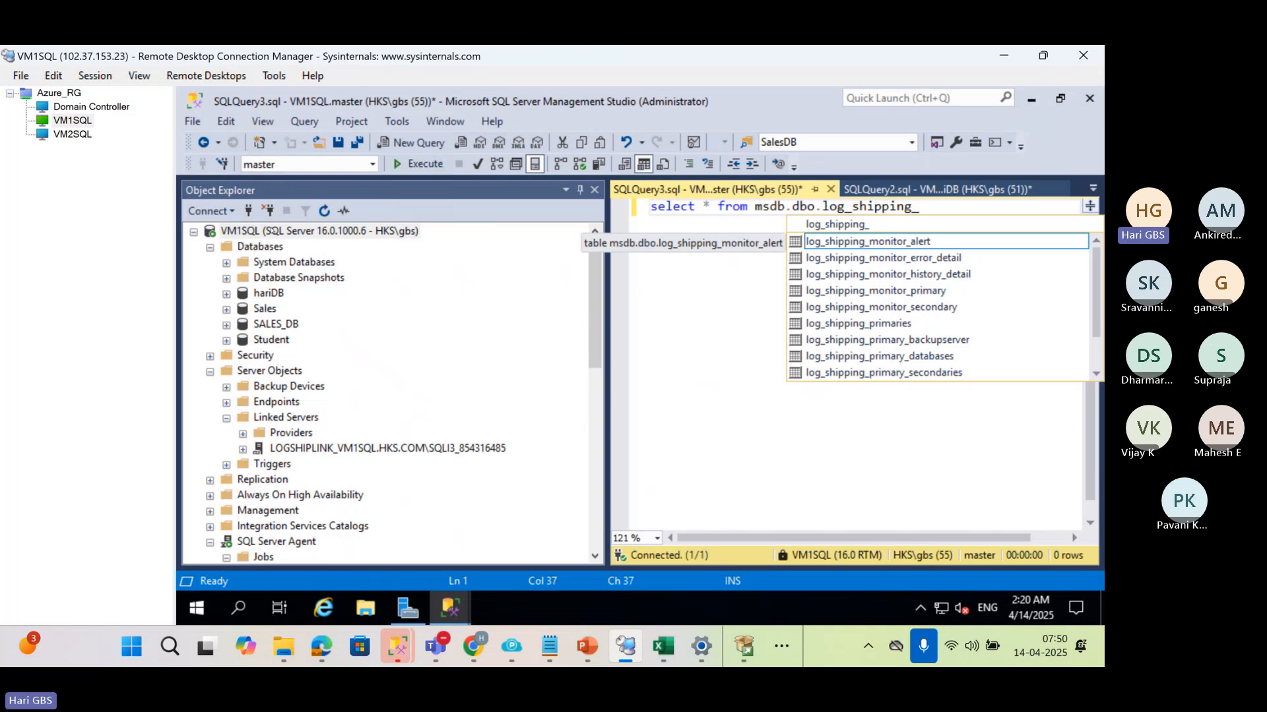
{"action": "type", "text": "primary_databases"}
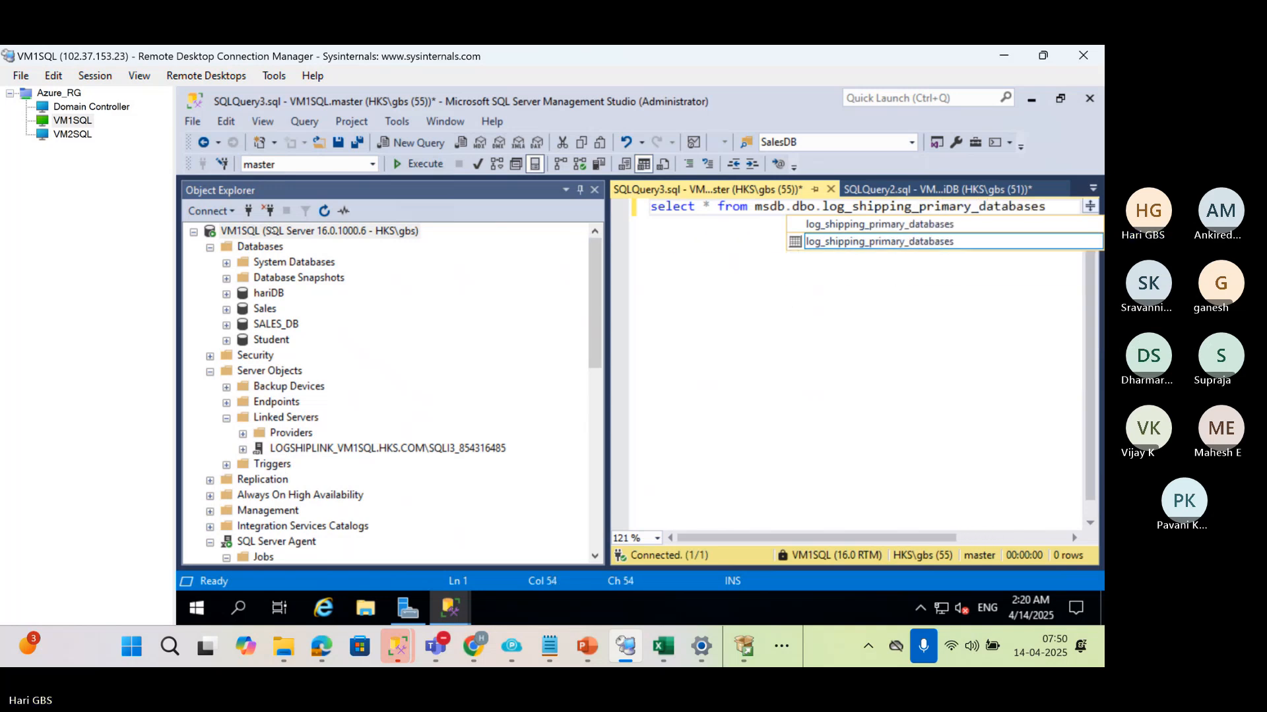
{"action": "key", "text": "F5"}
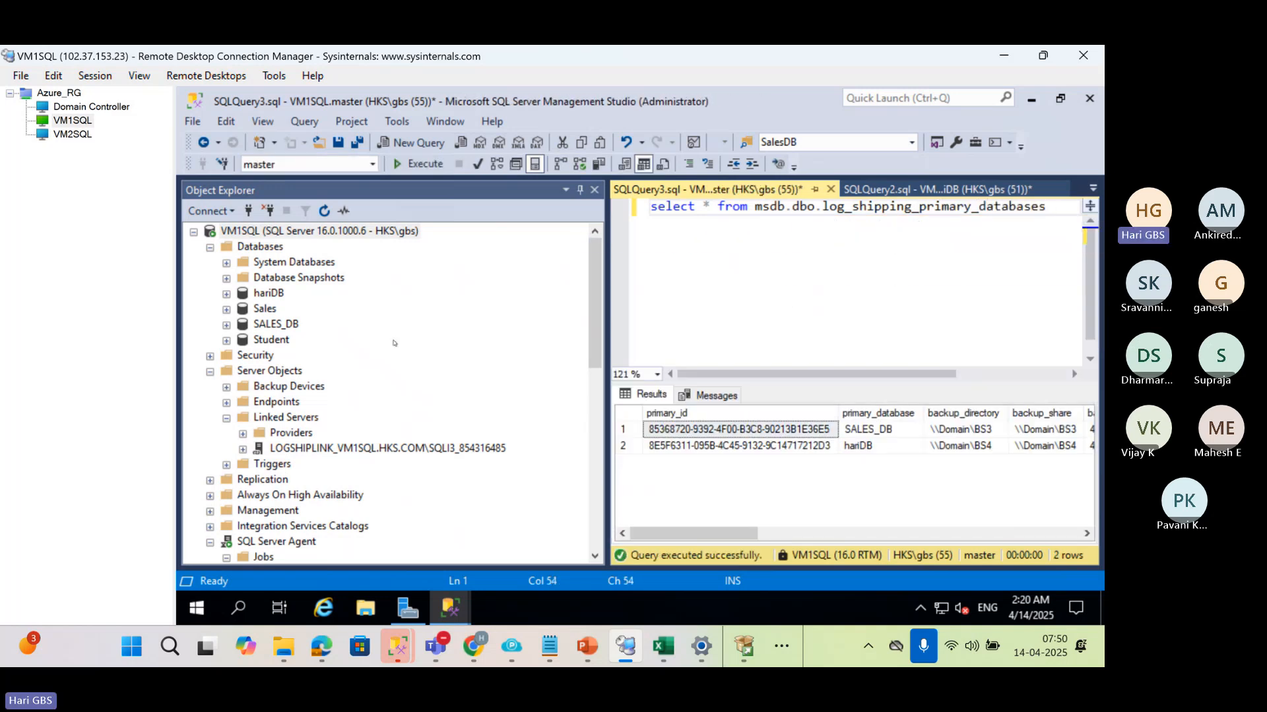
{"action": "left_click", "coordinate": [886, 436]}
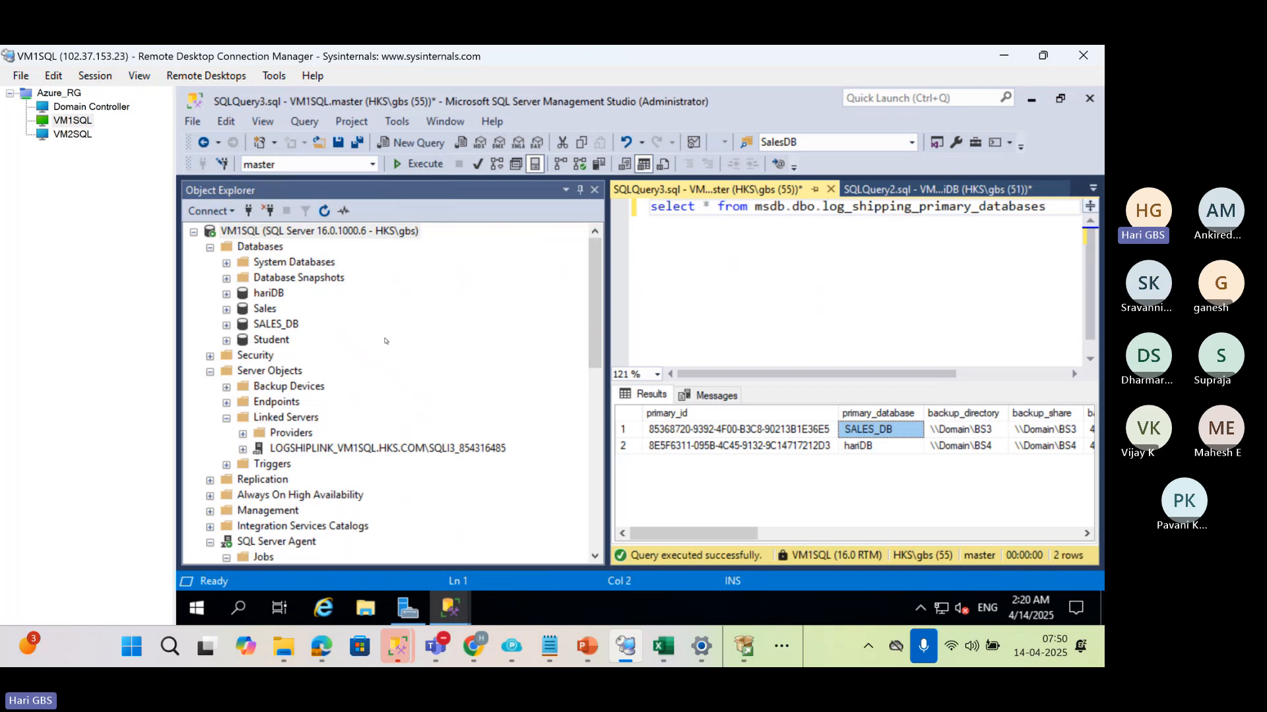
Show VM2SQL's databases with the other servers collapsed, try to expand hariDB there, and narrow the object tree
{"action": "left_click", "coordinate": [193, 232]}
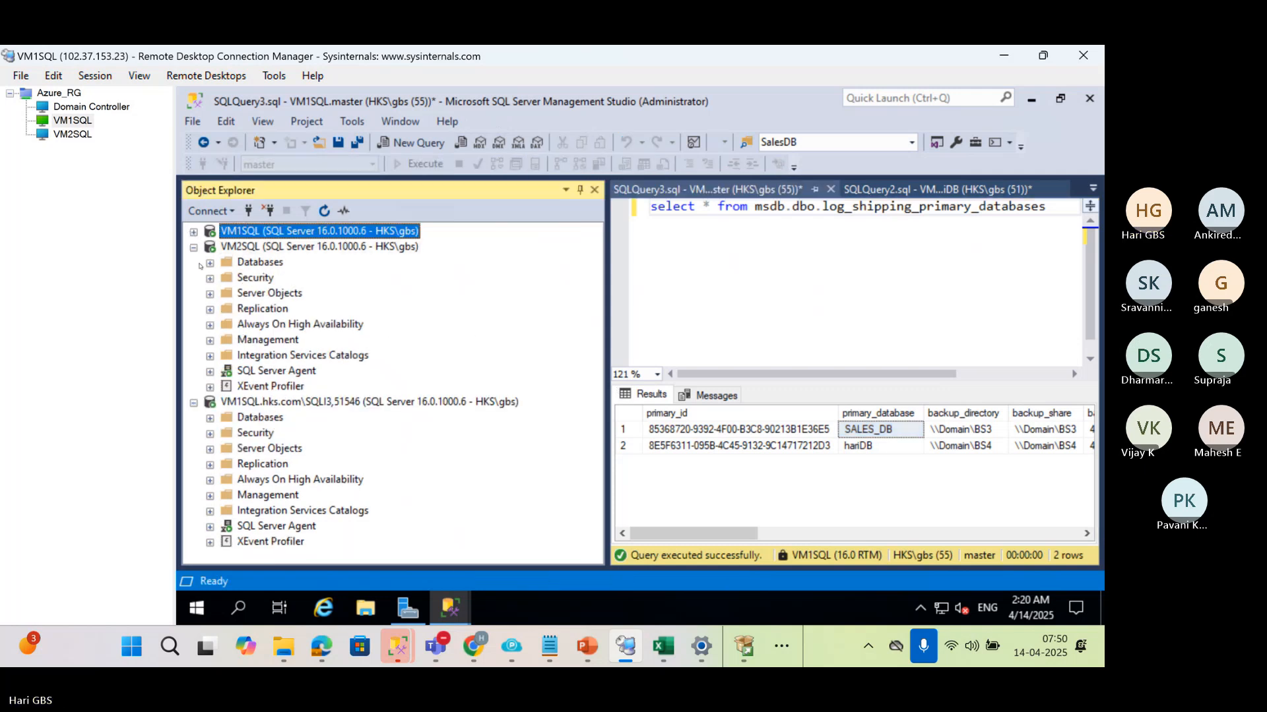
{"action": "left_click", "coordinate": [193, 402]}
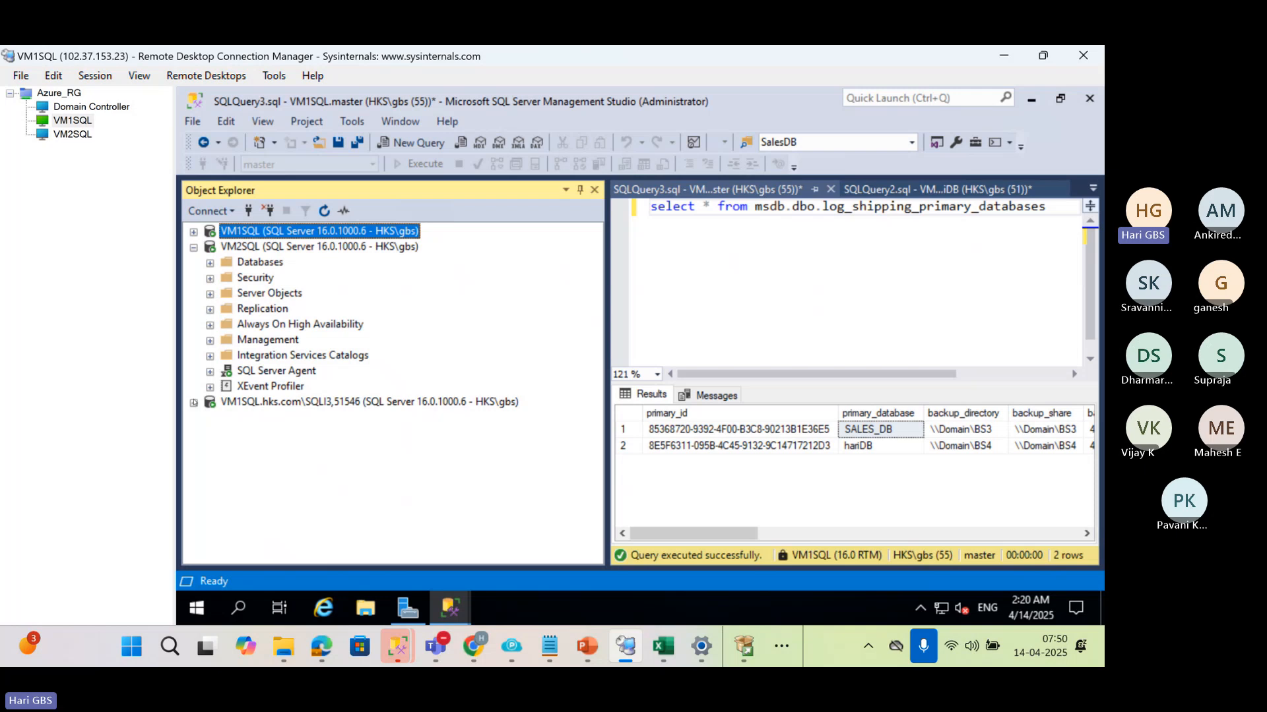
{"action": "left_click", "coordinate": [261, 249]}
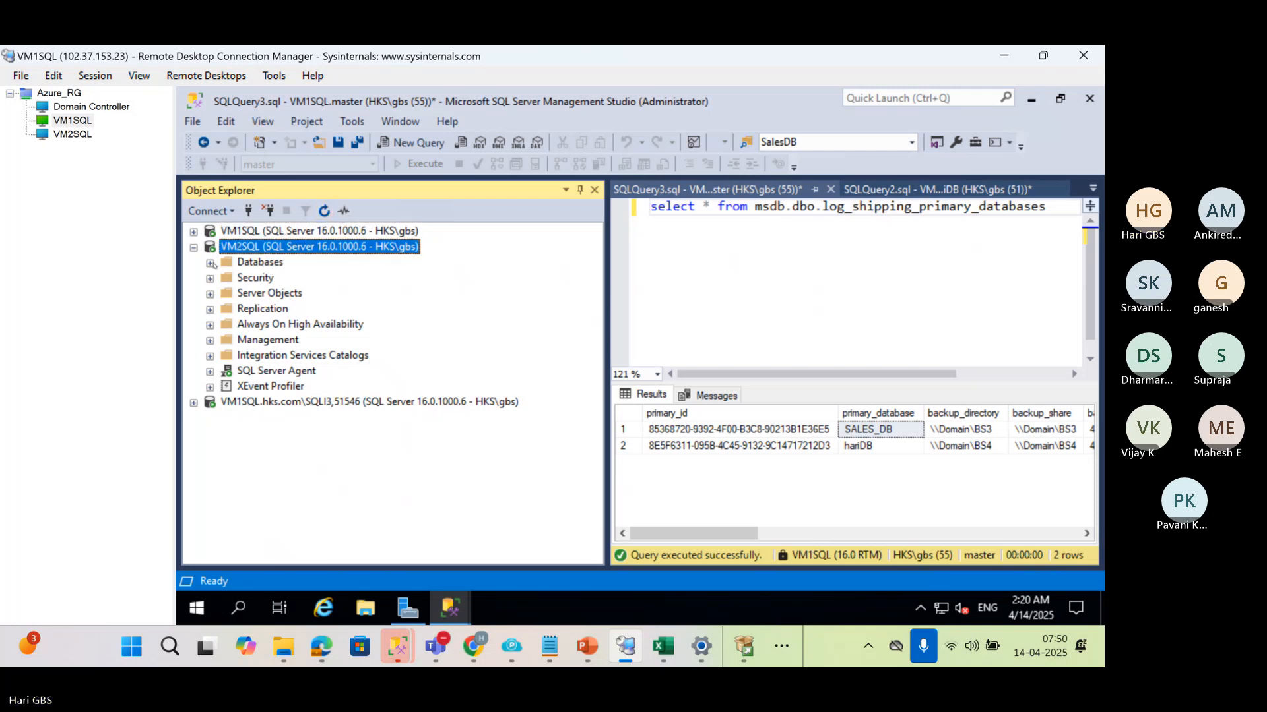
{"action": "left_click", "coordinate": [210, 264]}
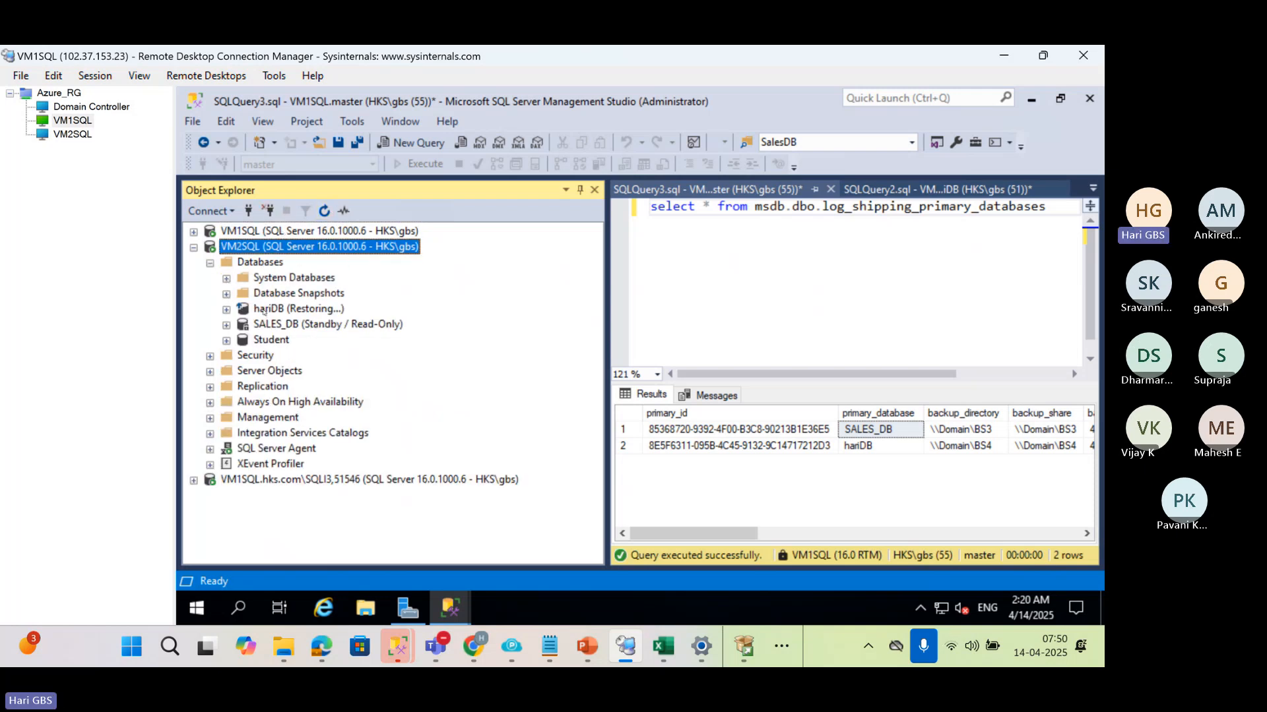
{"action": "left_click", "coordinate": [263, 310]}
{"action": "left_click", "coordinate": [226, 309]}
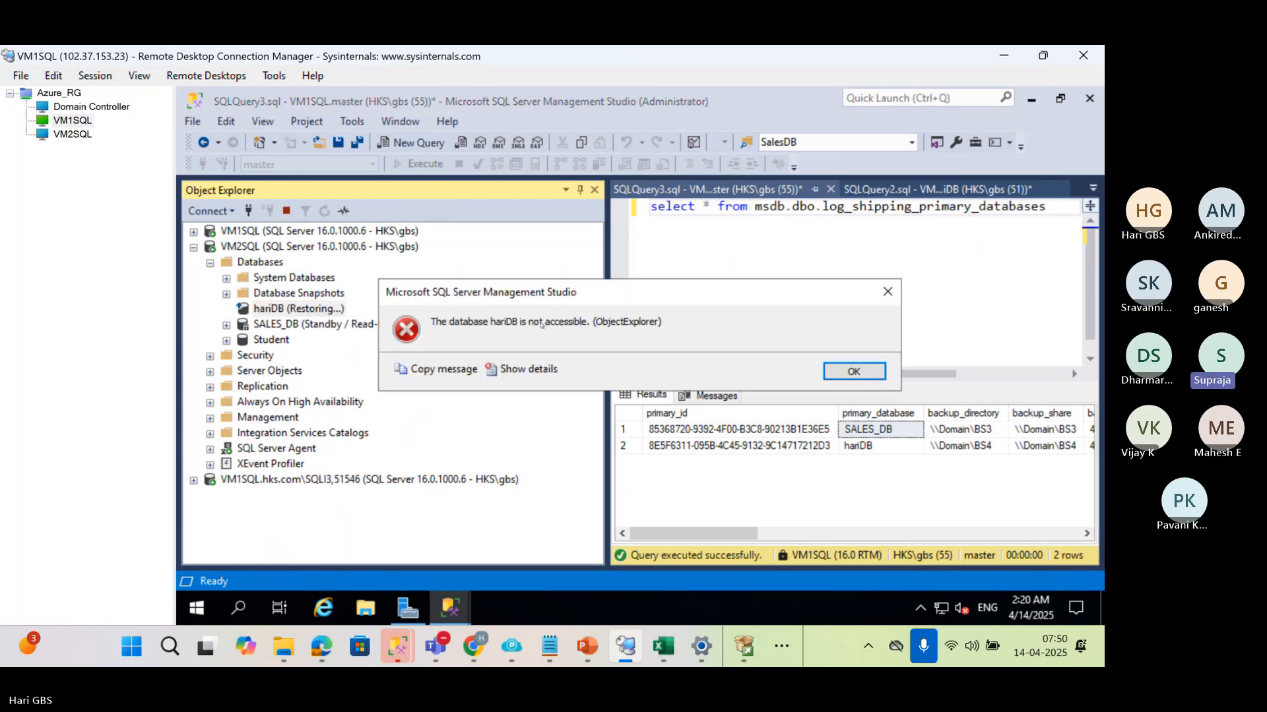
{"action": "left_click", "coordinate": [854, 371]}
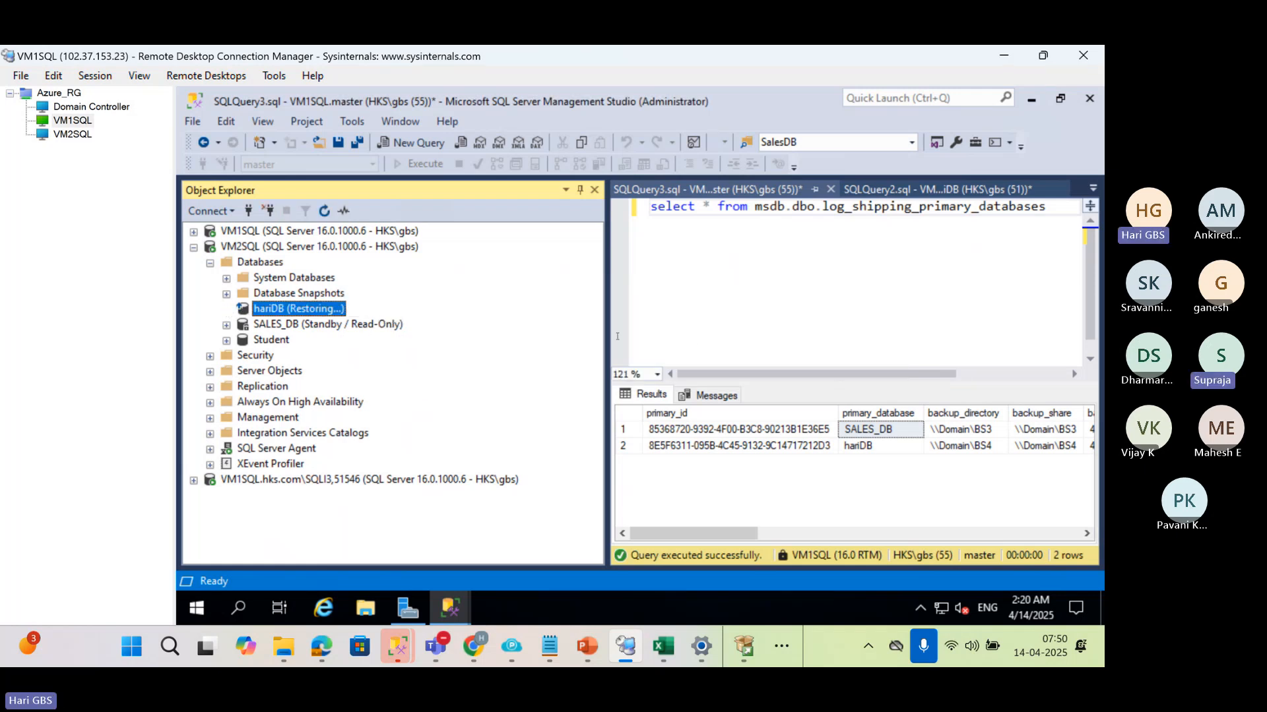
{"action": "left_click_drag", "start_coordinate": [605, 335], "coordinate": [543, 343]}
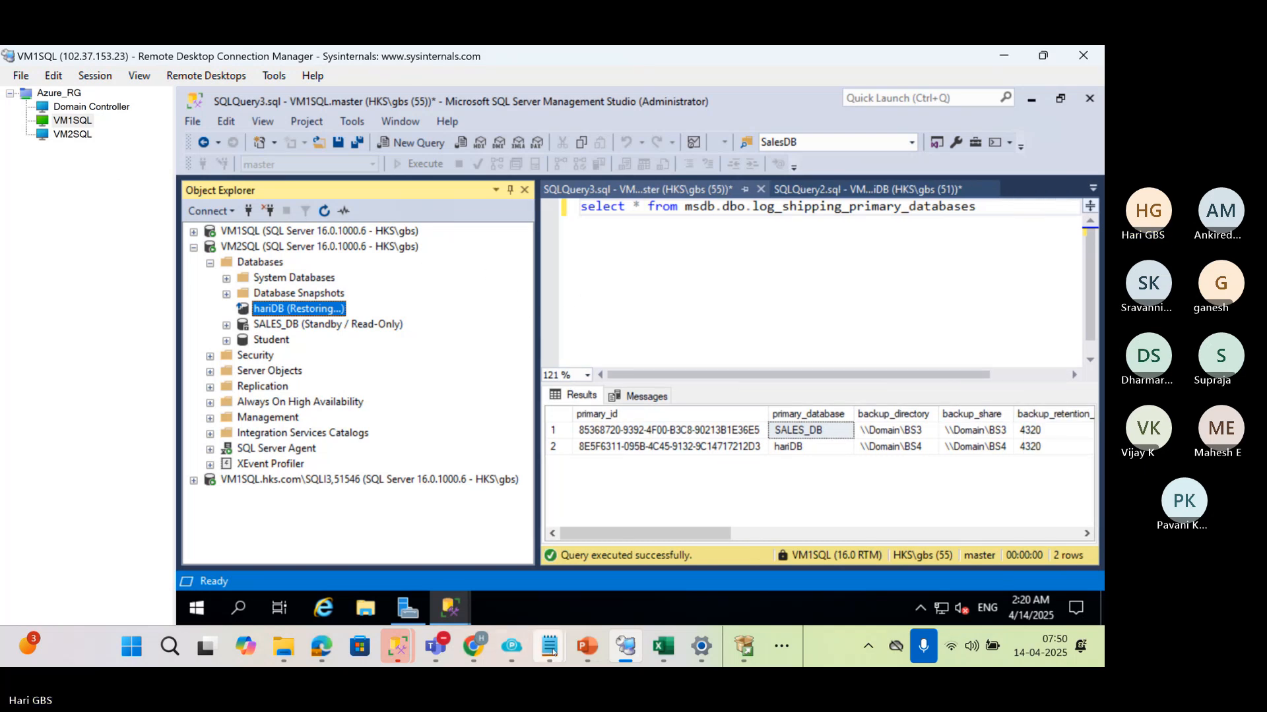
{"action": "mouse_move", "coordinate": [435, 647]}
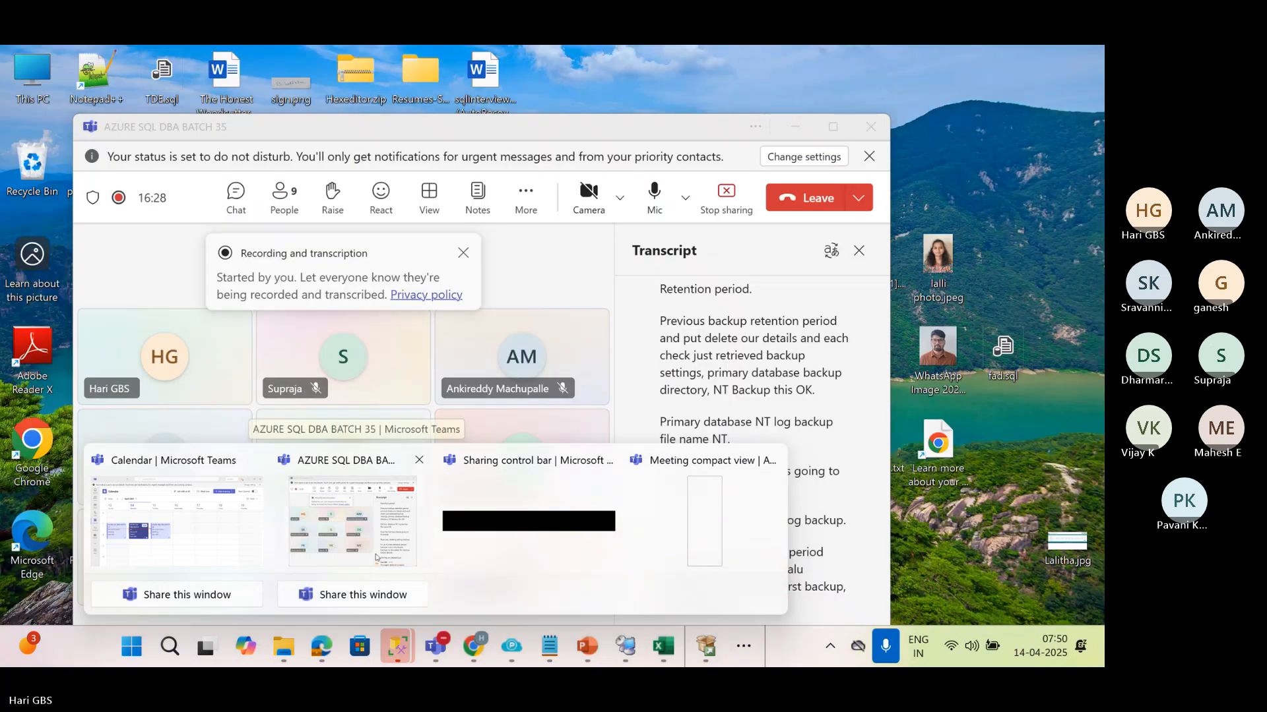
{"action": "left_click", "coordinate": [381, 573]}
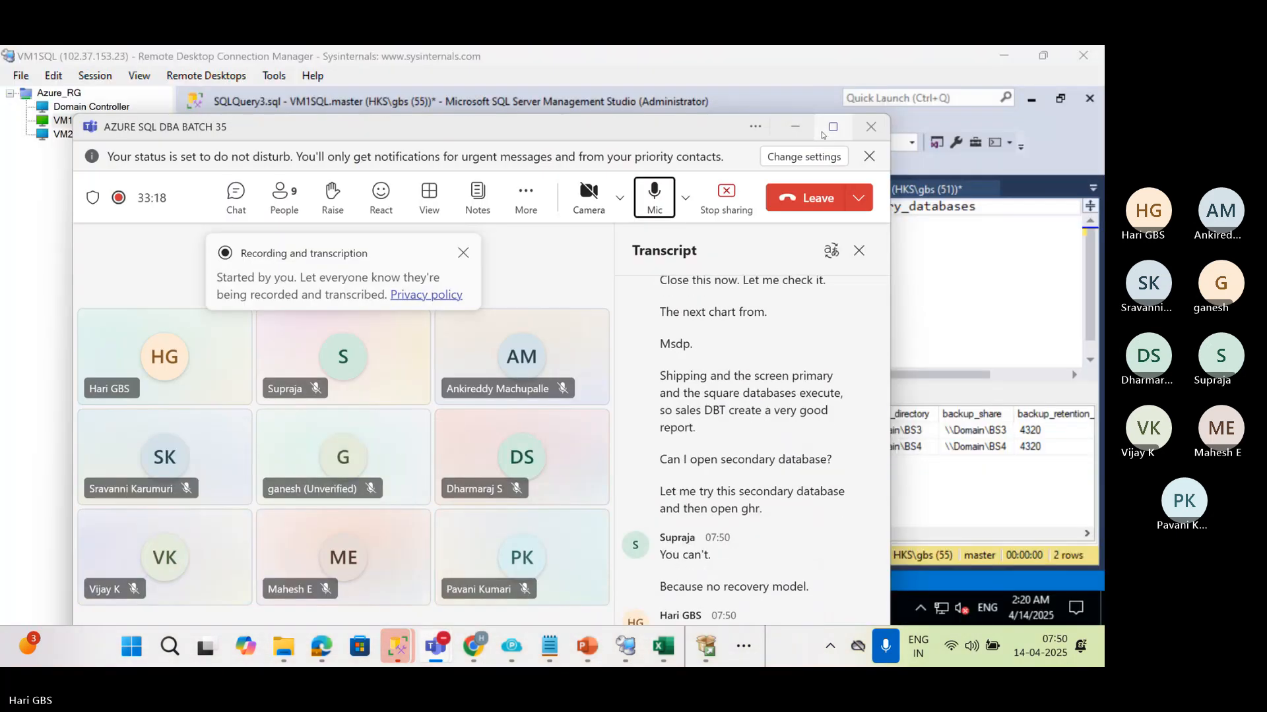
{"action": "left_click", "coordinate": [824, 132]}
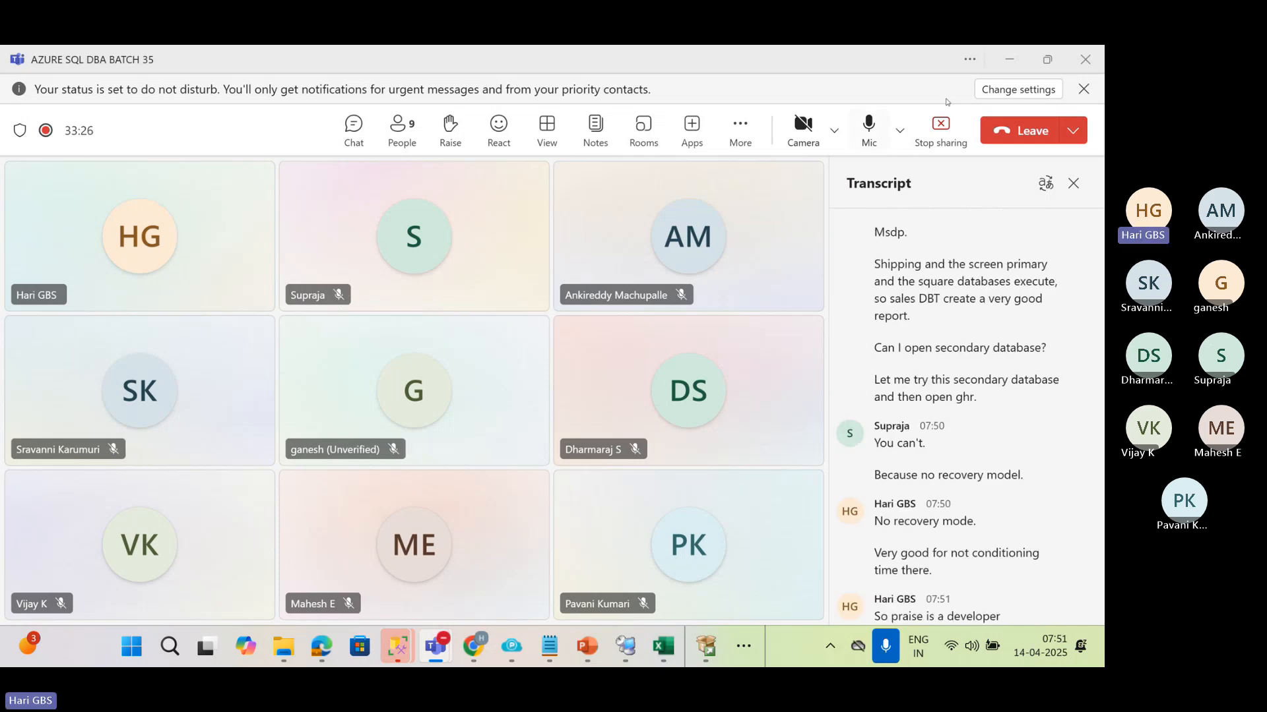
{"action": "key", "text": "alt+Tab"}
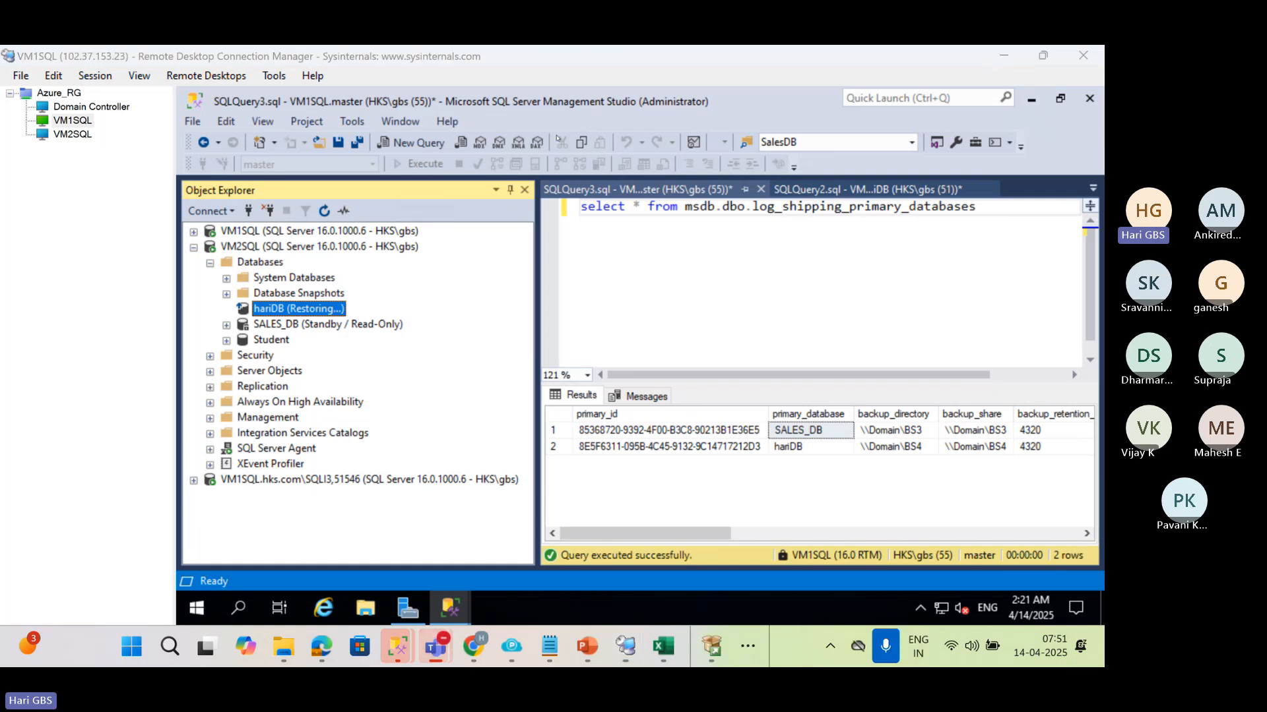
{"action": "left_click", "coordinate": [606, 253]}
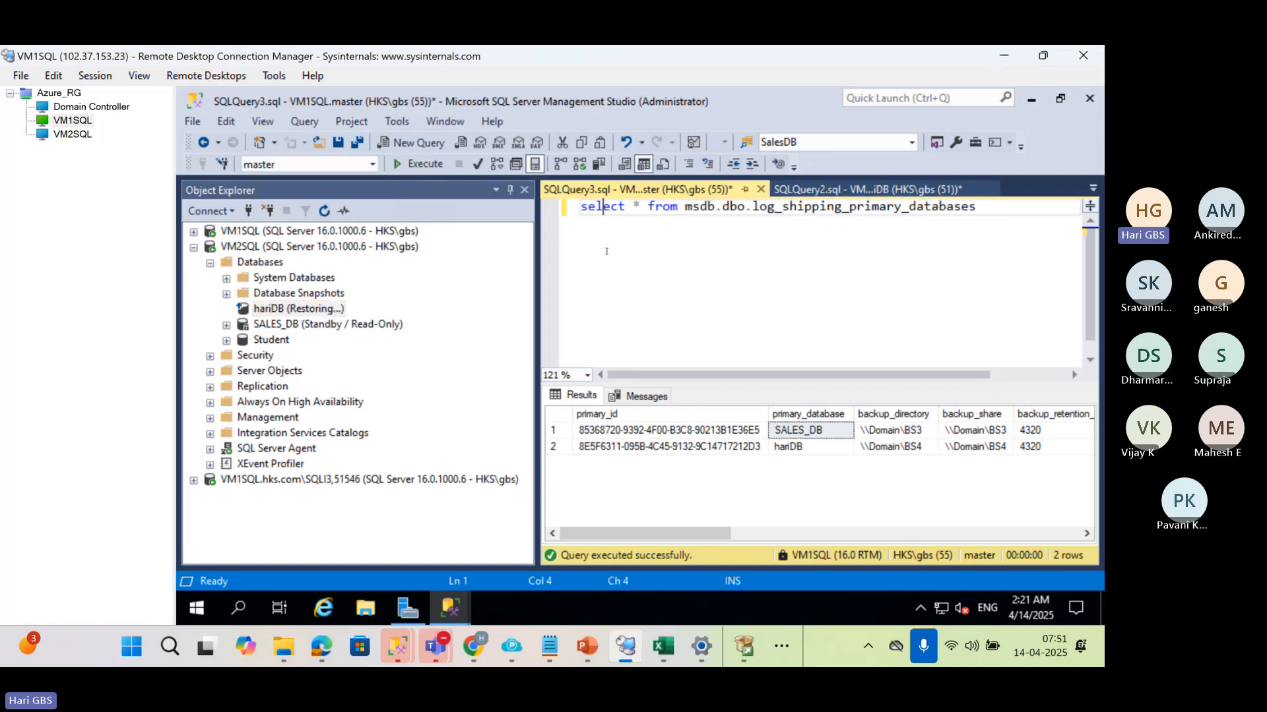
Expand VM1SQL in the object tree and view hariDB on both the primary and secondary servers
{"action": "left_click", "coordinate": [194, 232]}
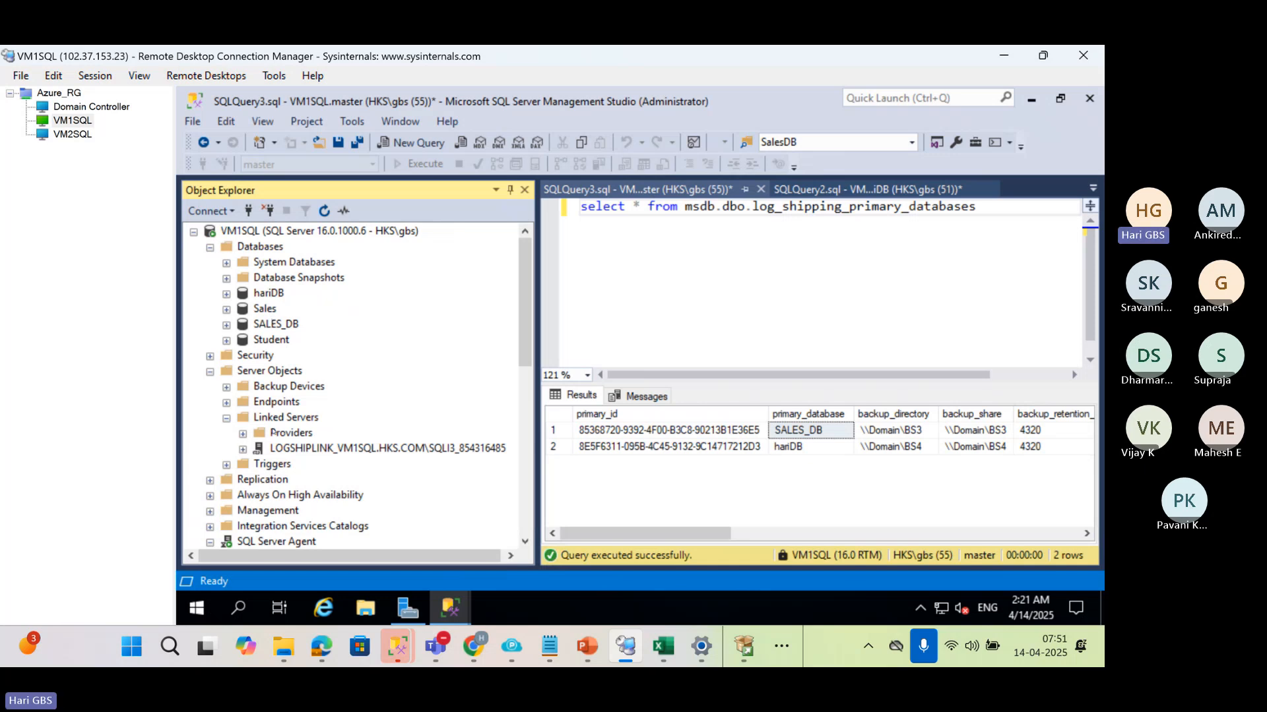
{"action": "scroll", "coordinate": [279, 466], "scroll_direction": "down", "scroll_amount": 4}
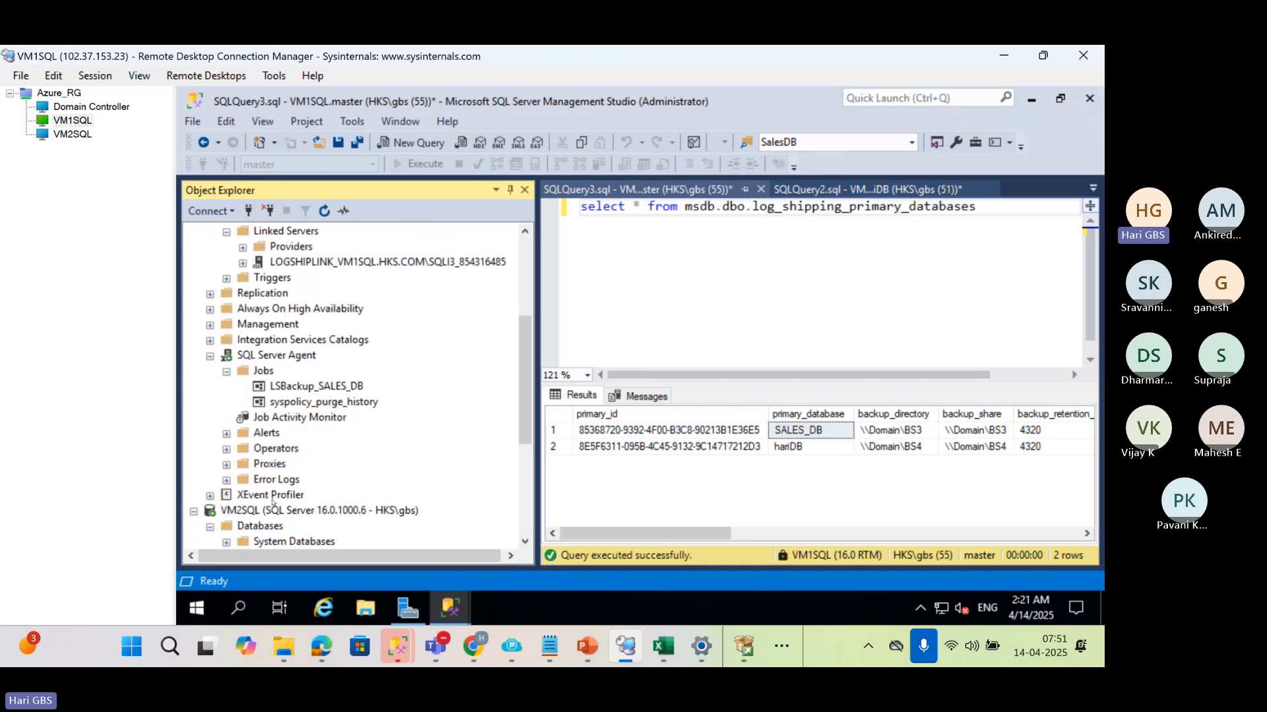
{"action": "scroll", "coordinate": [274, 502], "scroll_direction": "down", "scroll_amount": 4}
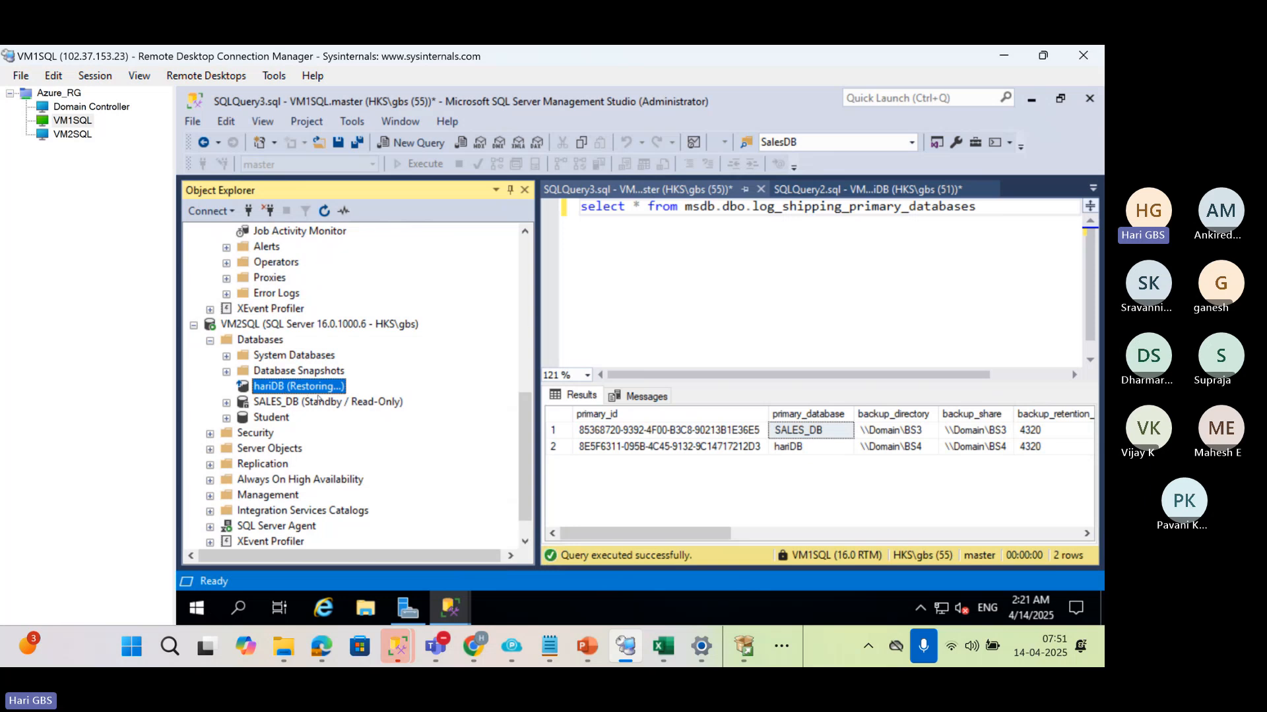
{"action": "left_click", "coordinate": [248, 211]}
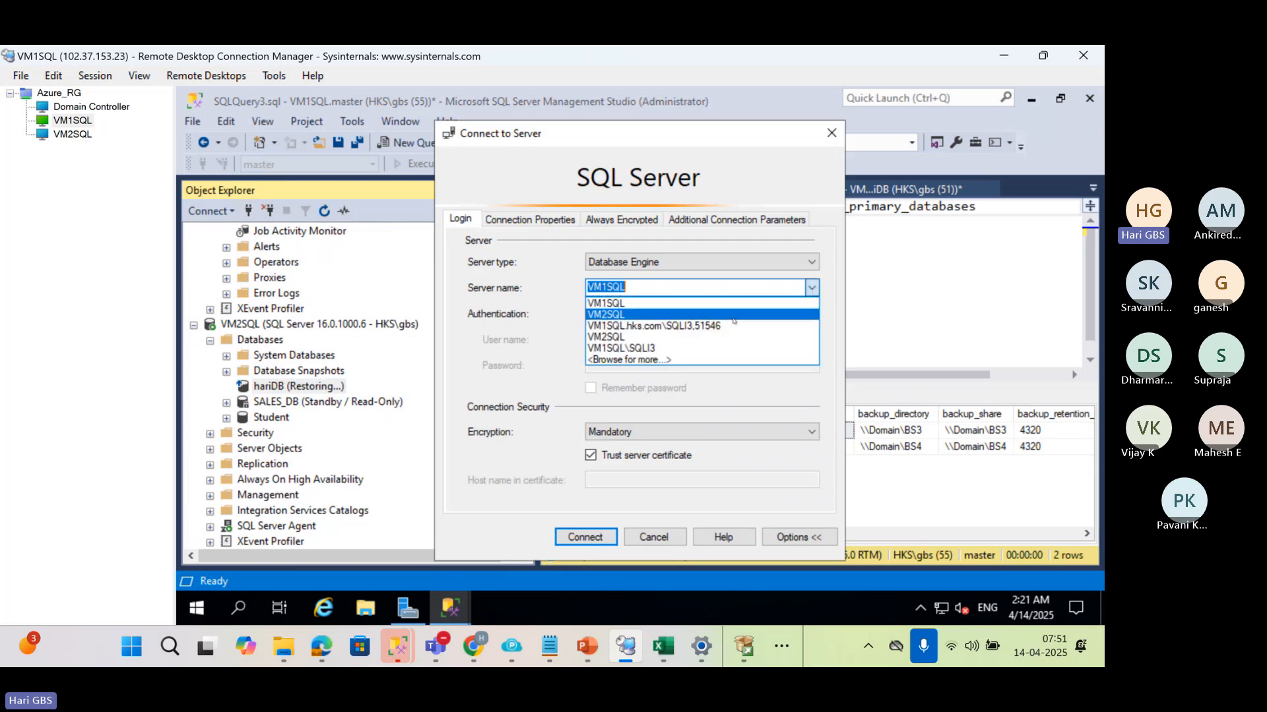
{"action": "left_click", "coordinate": [733, 315]}
{"action": "left_click", "coordinate": [720, 314]}
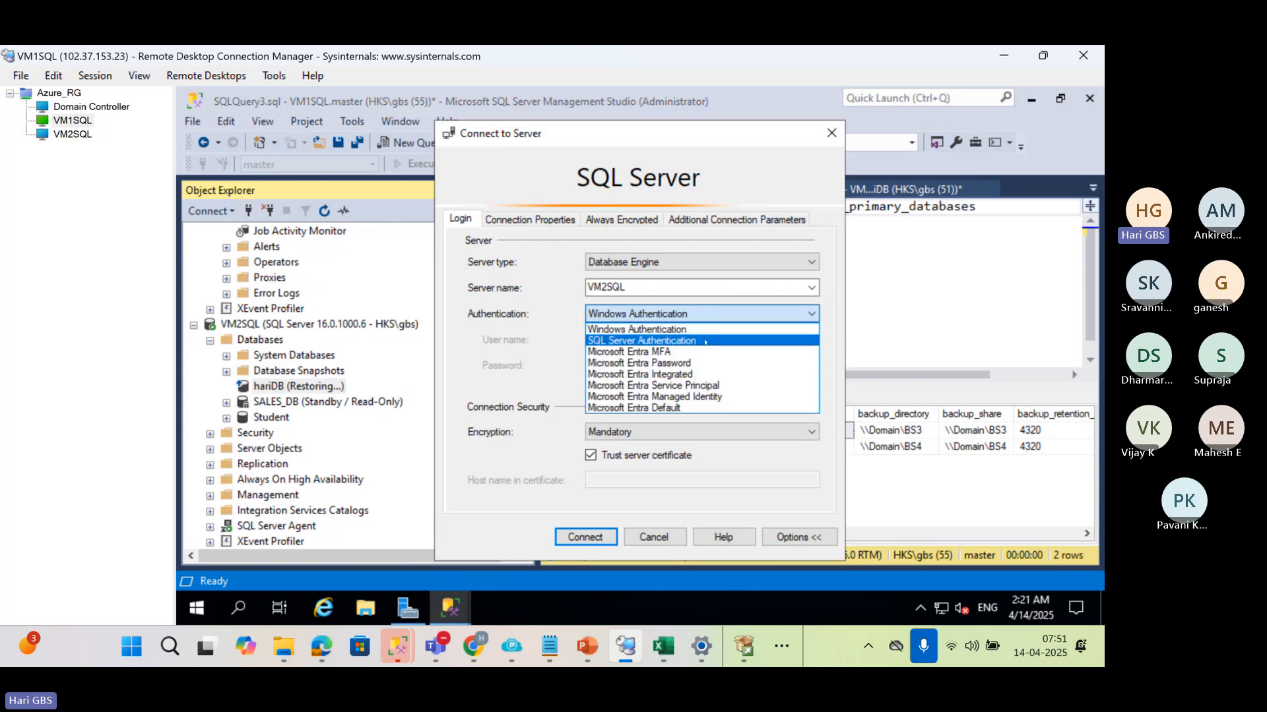
{"action": "left_click", "coordinate": [701, 336]}
{"action": "left_click", "coordinate": [701, 342]}
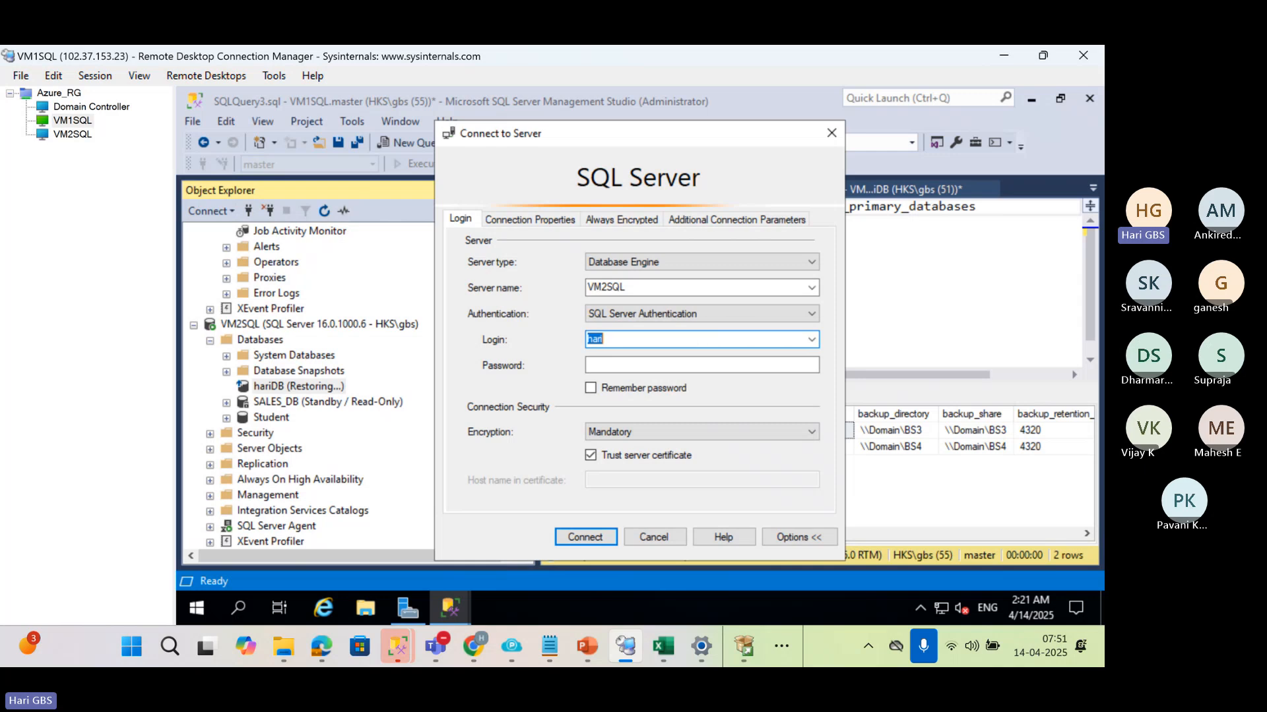
{"action": "type", "text": "supraja"}
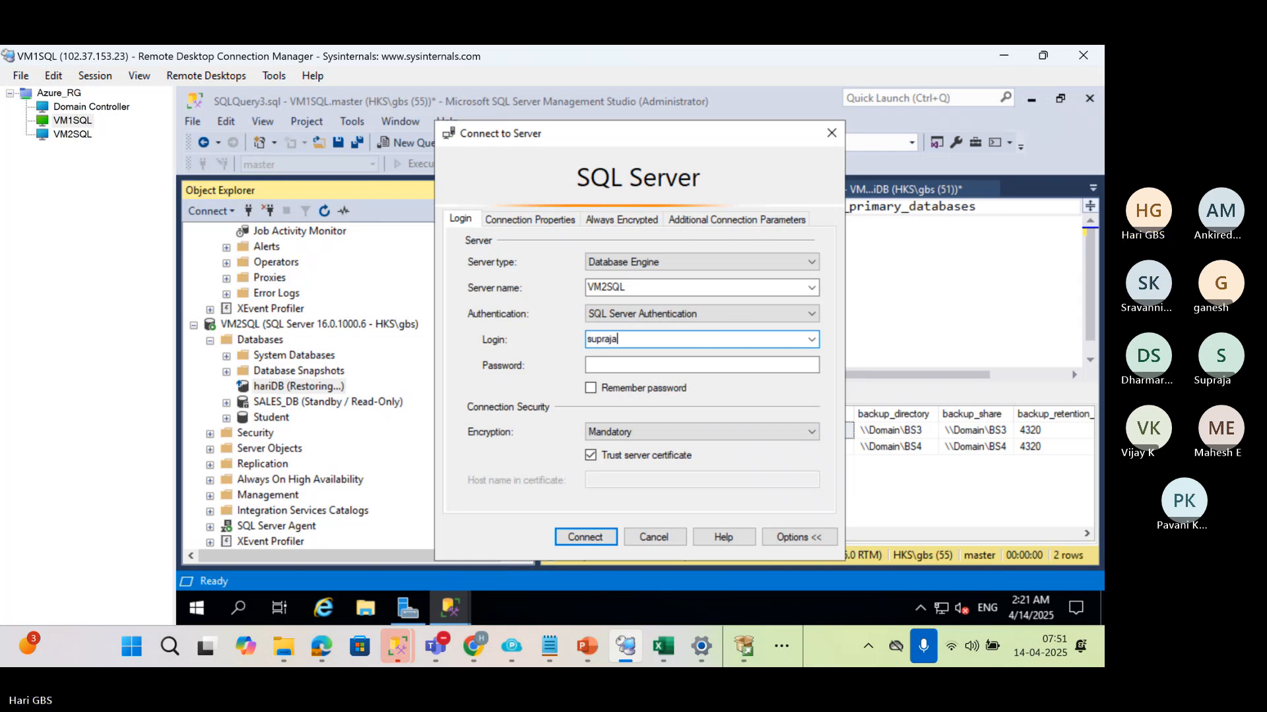
{"action": "key", "text": "Tab"}
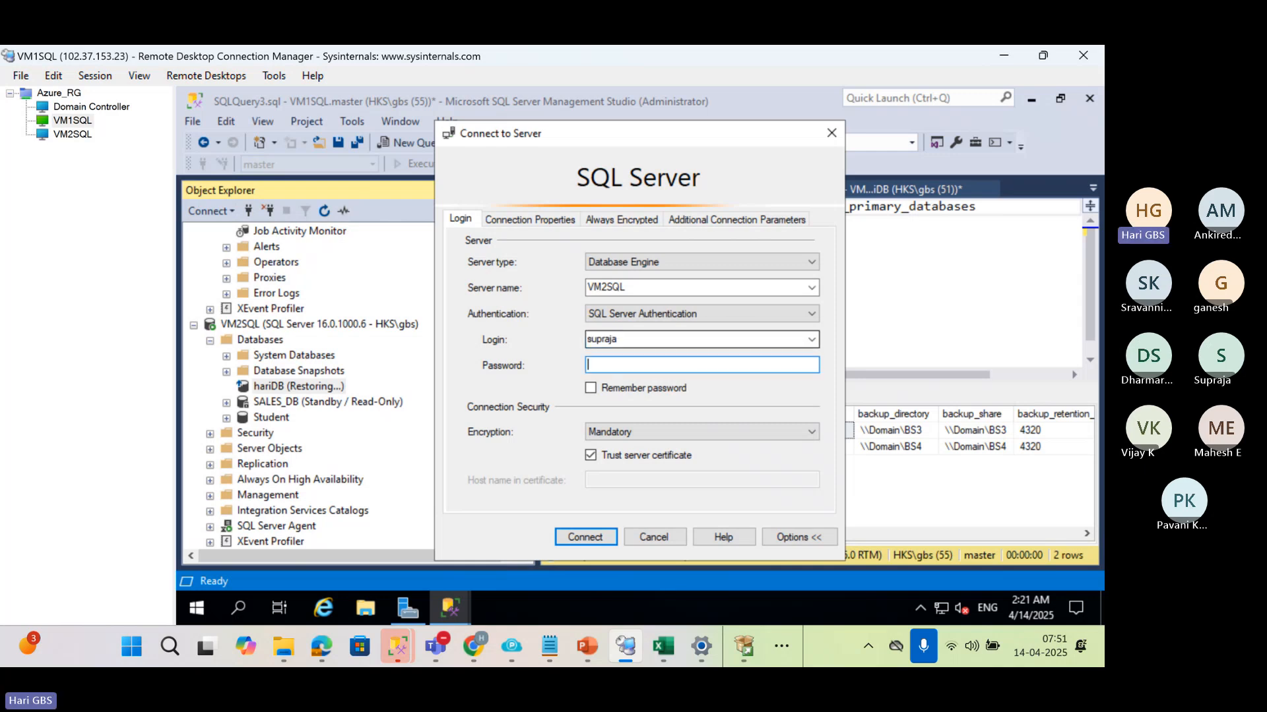
{"action": "key", "text": "Escape"}
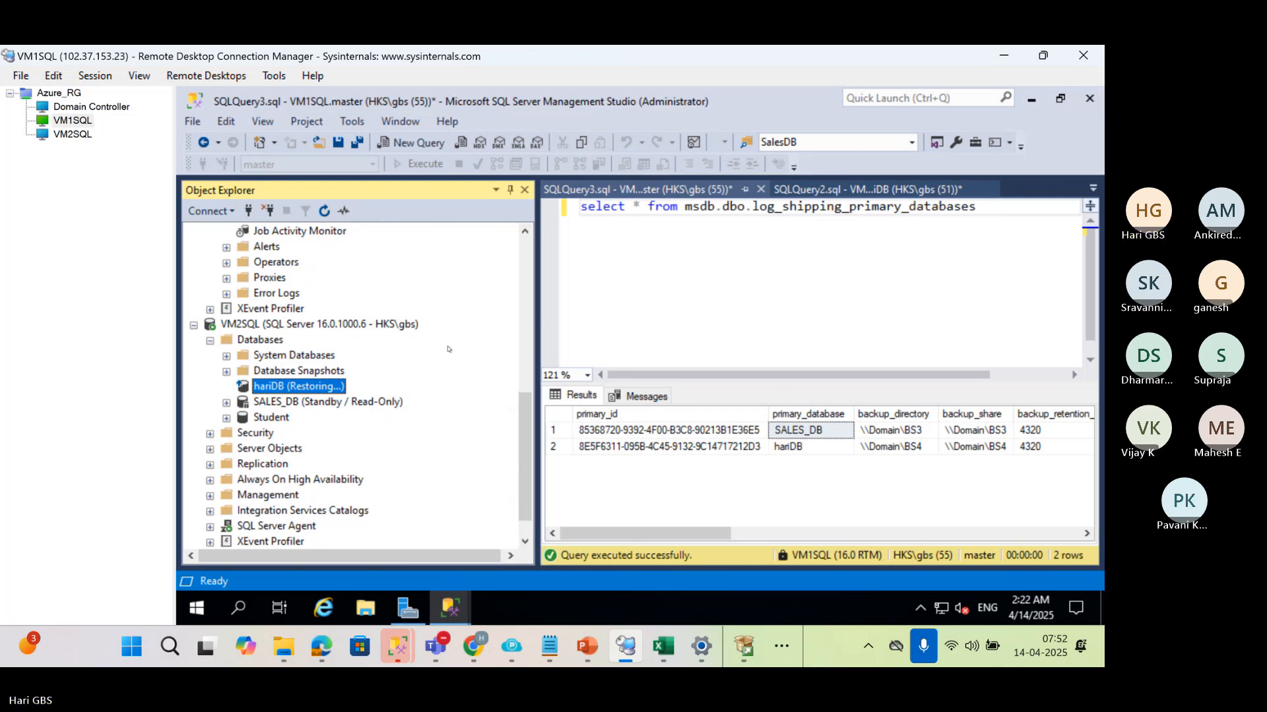
Clear the existing statement from the VM1SQL query, locate hariDB under VM1SQL, and narrow the object tree
{"action": "scroll", "coordinate": [408, 372], "scroll_direction": "up", "scroll_amount": 8}
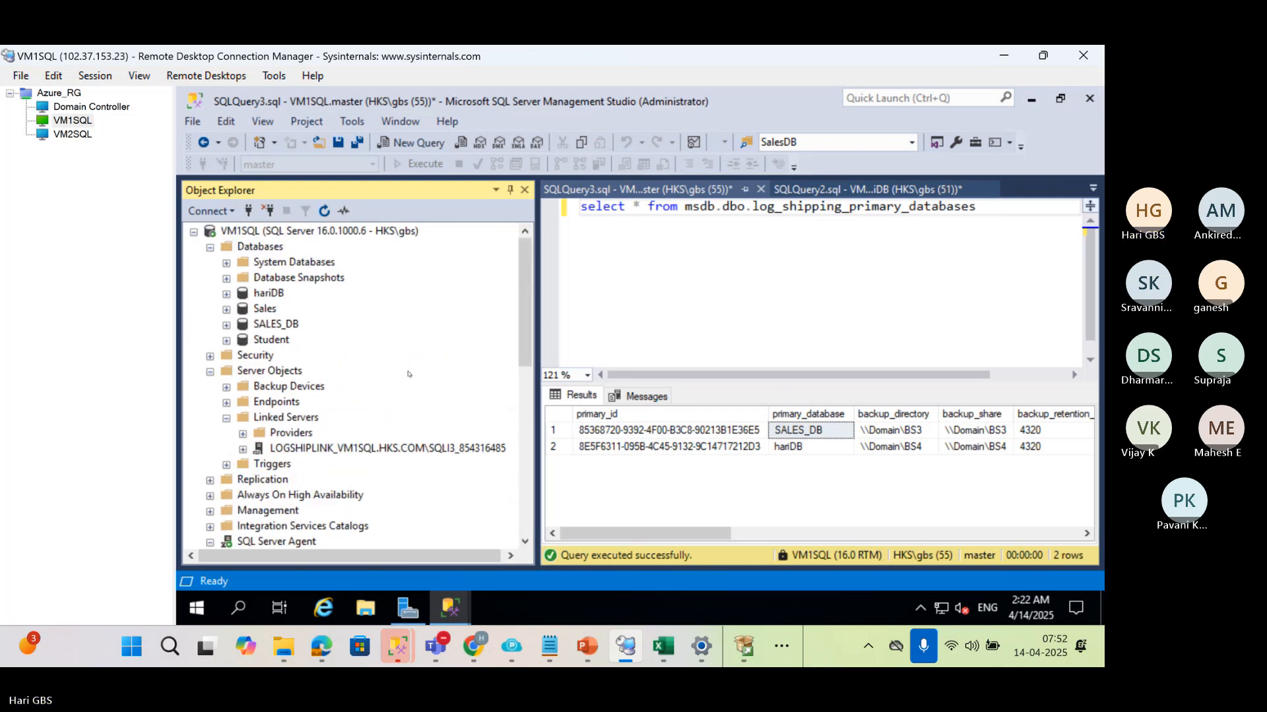
{"action": "left_click", "coordinate": [594, 288]}
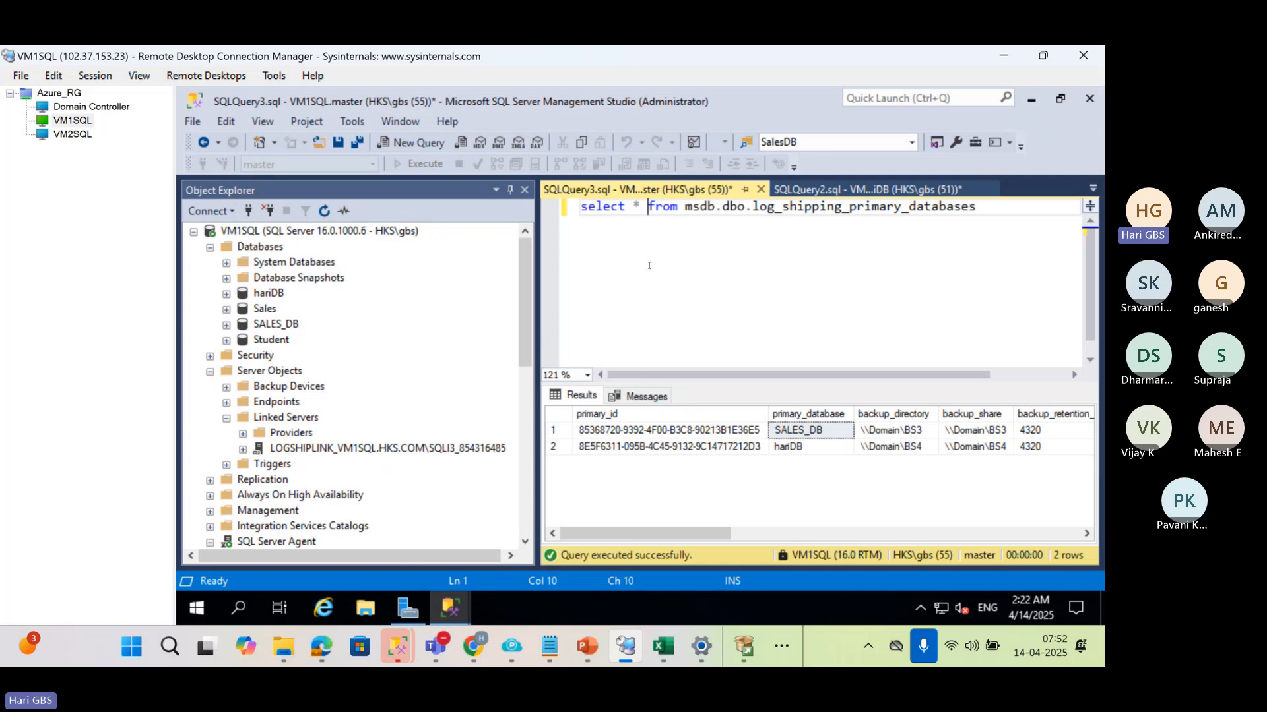
{"action": "key", "text": "ctrl+a"}
{"action": "key", "text": "Delete"}
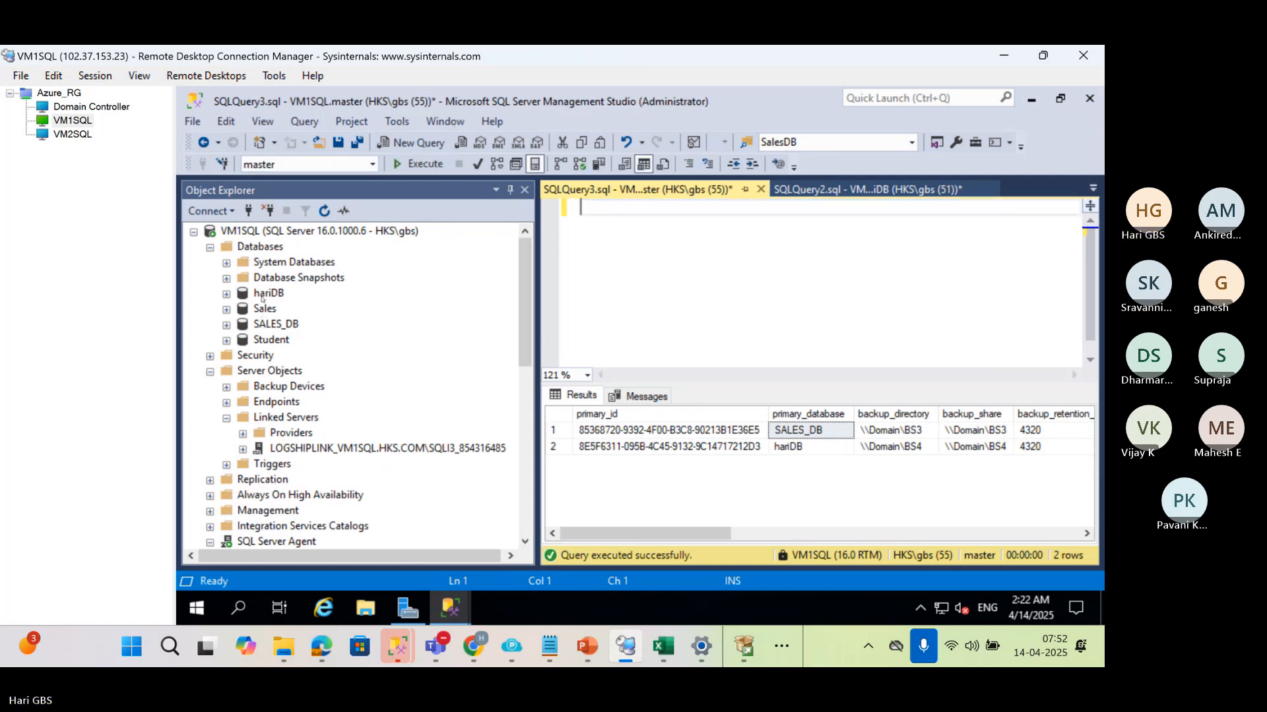
{"action": "left_click", "coordinate": [264, 294]}
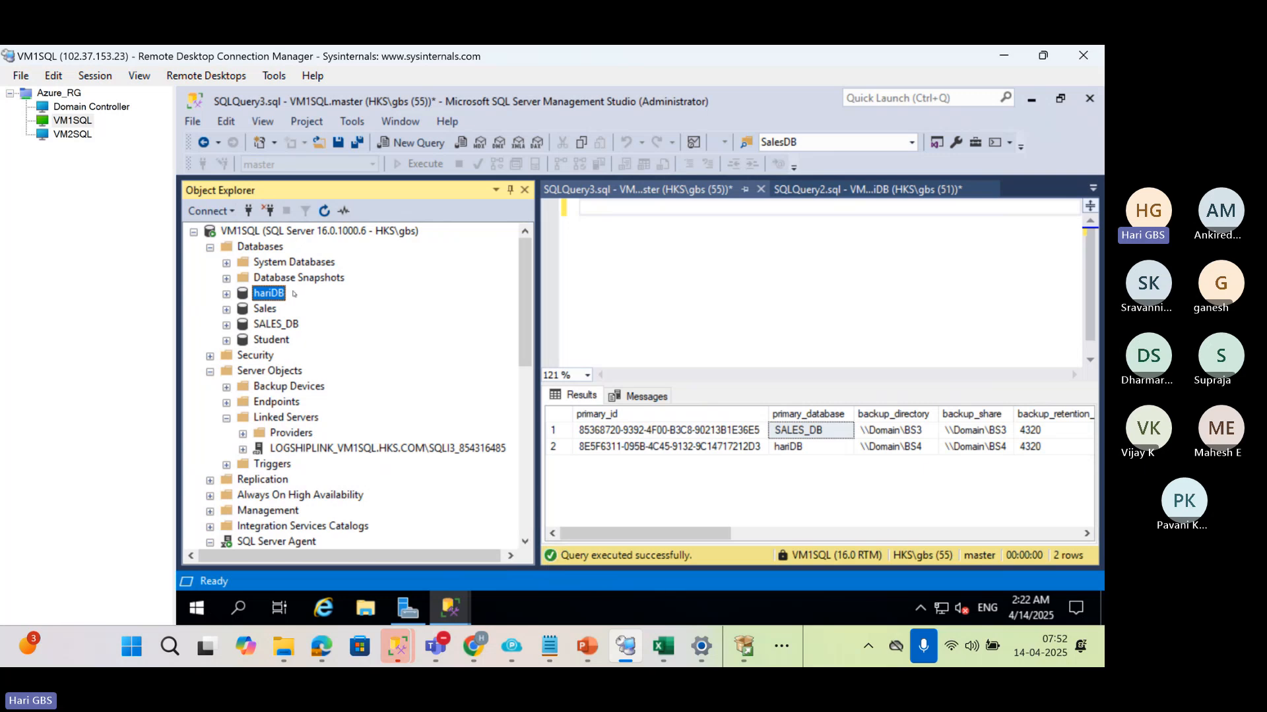
{"action": "left_click", "coordinate": [295, 231]}
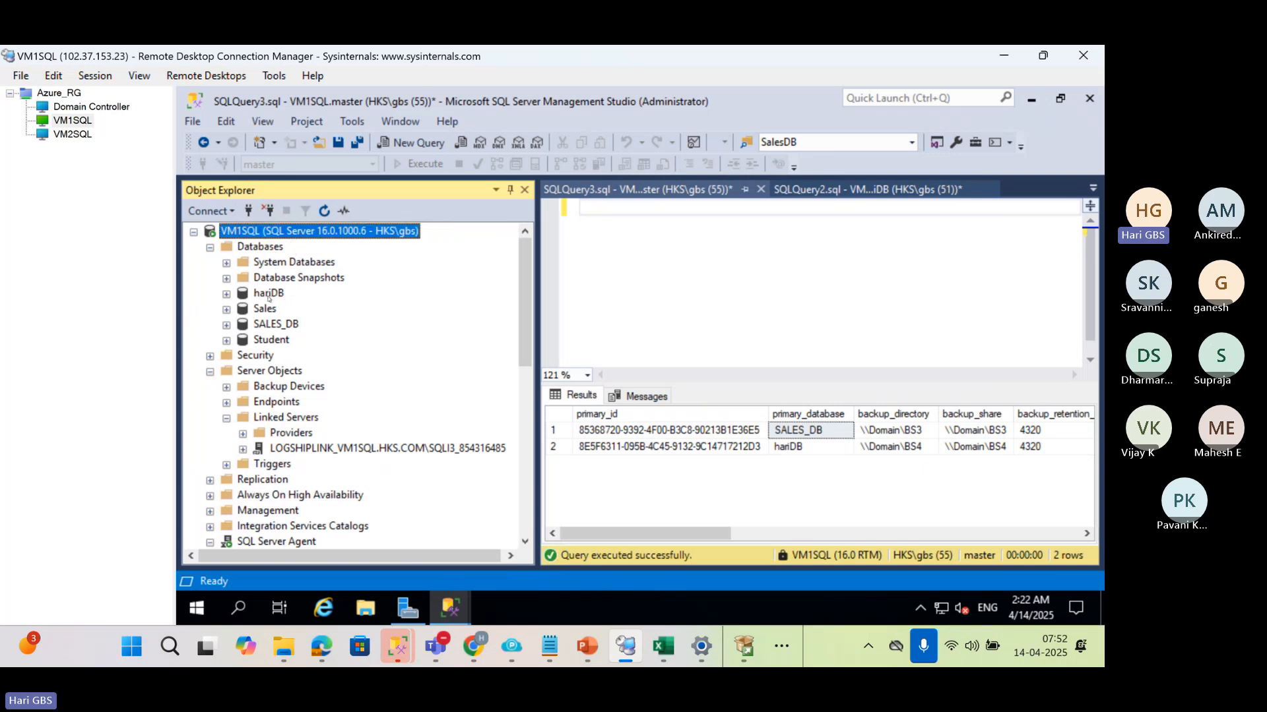
{"action": "left_click", "coordinate": [268, 295]}
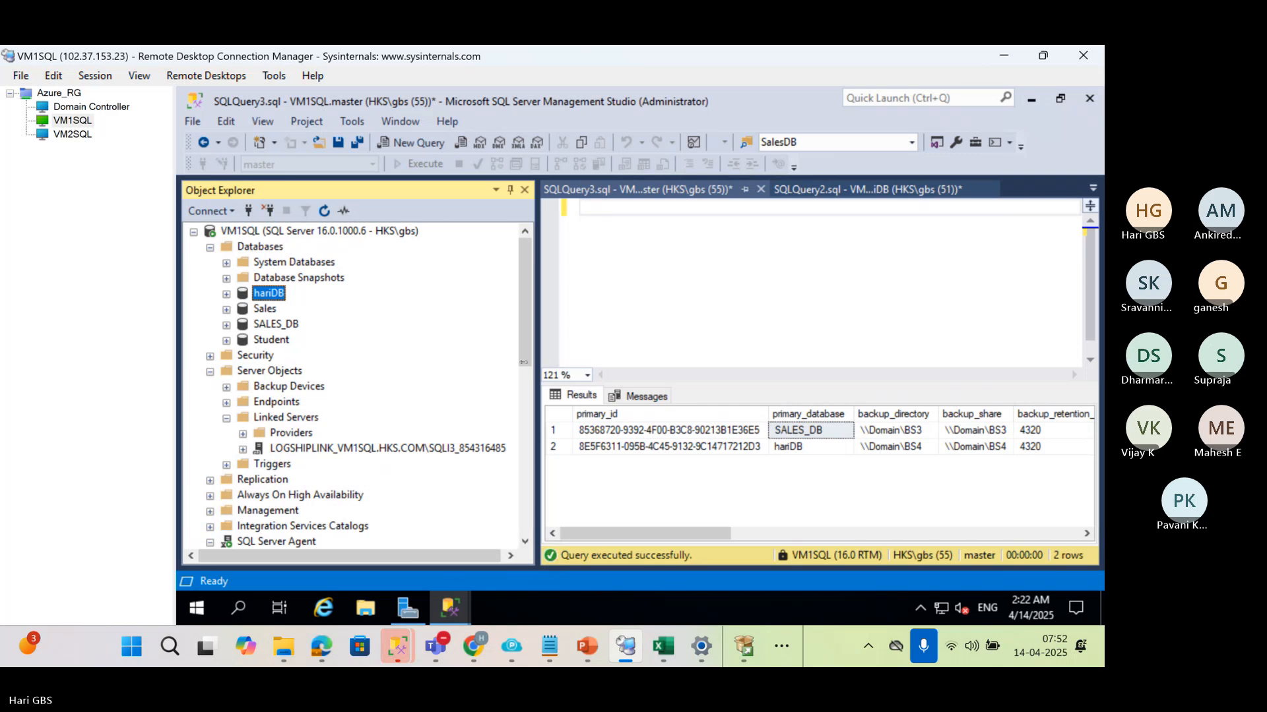
{"action": "left_click_drag", "start_coordinate": [536, 361], "coordinate": [455, 362]}
{"action": "left_click", "coordinate": [262, 231]}
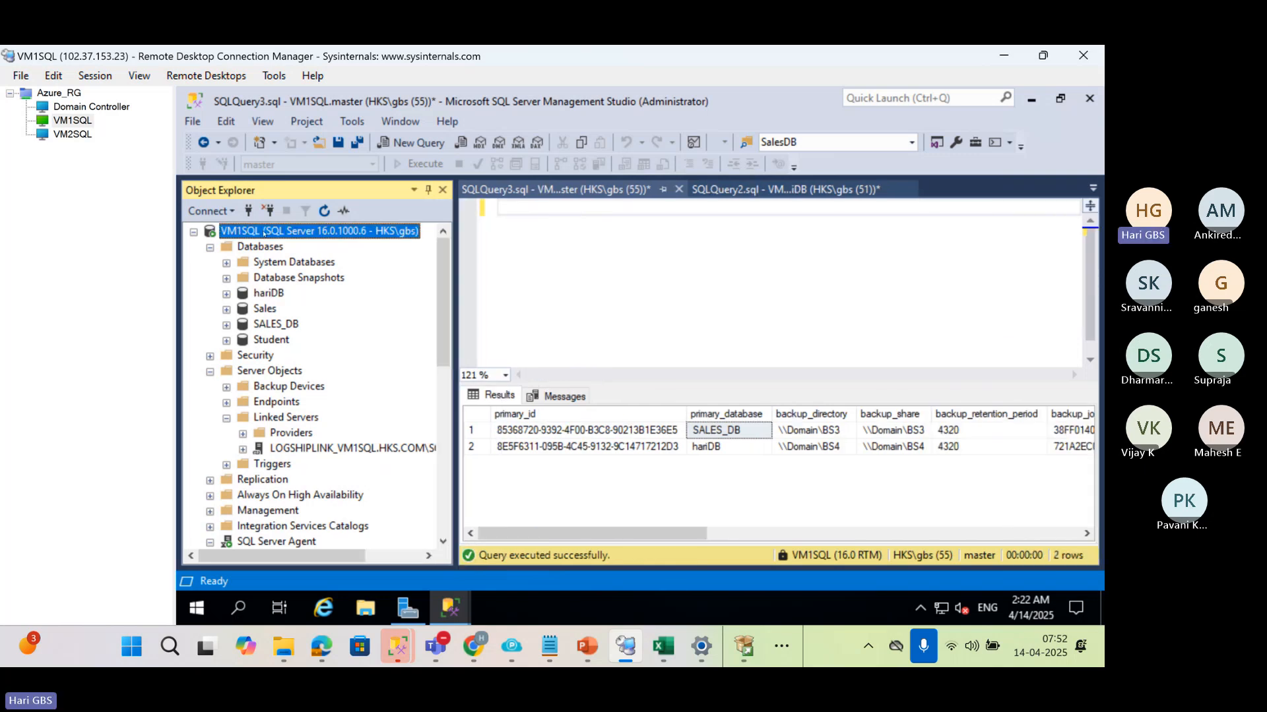
In the emptied VM1SQL query, write a CREATE LOGIN statement for the new SQL login, including its account password
{"action": "left_click", "coordinate": [750, 248]}
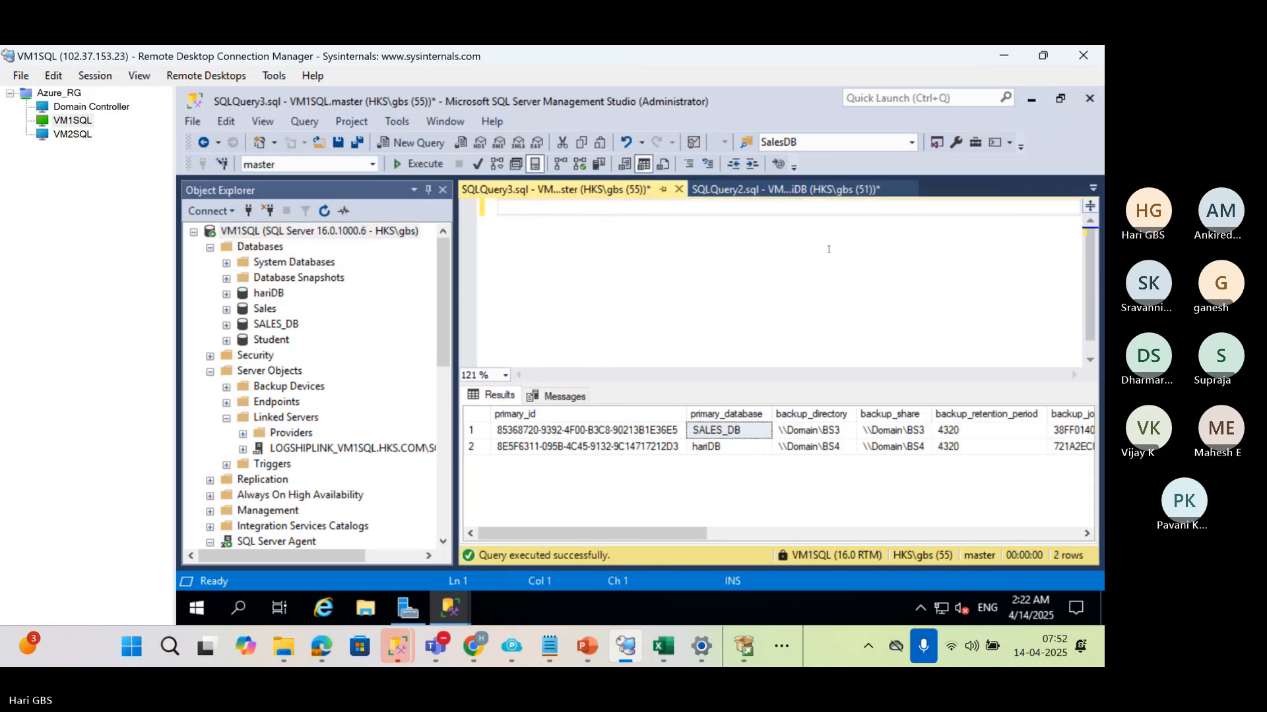
{"action": "type", "text": "CREATE LOGIN SUPRAJA "}
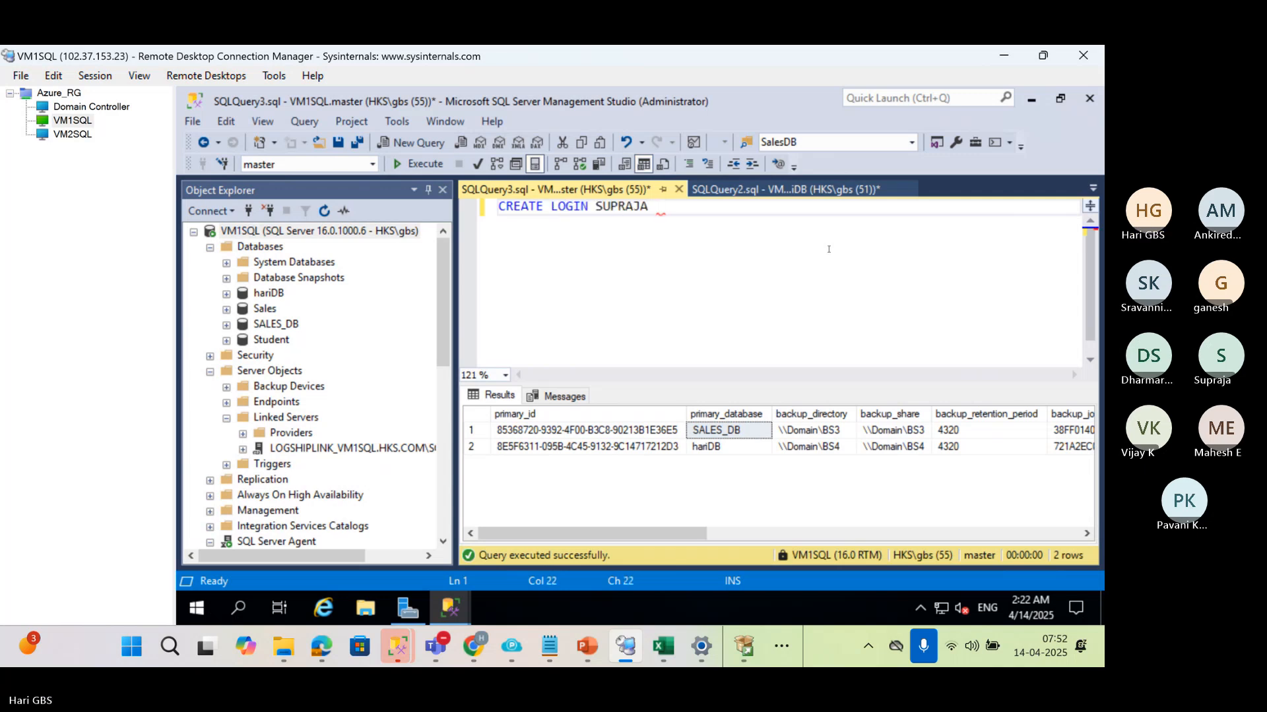
{"action": "type", "text": "W"}
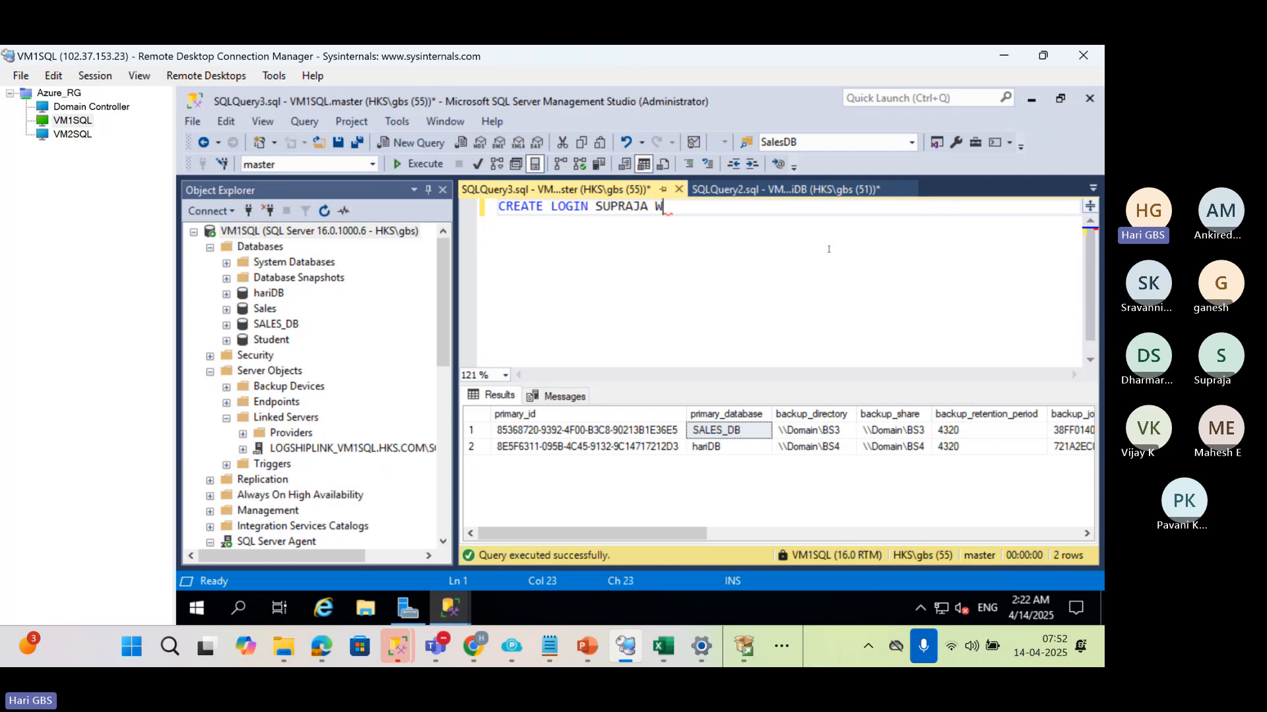
{"action": "type", "text": "ITH PASSWORD=''"}
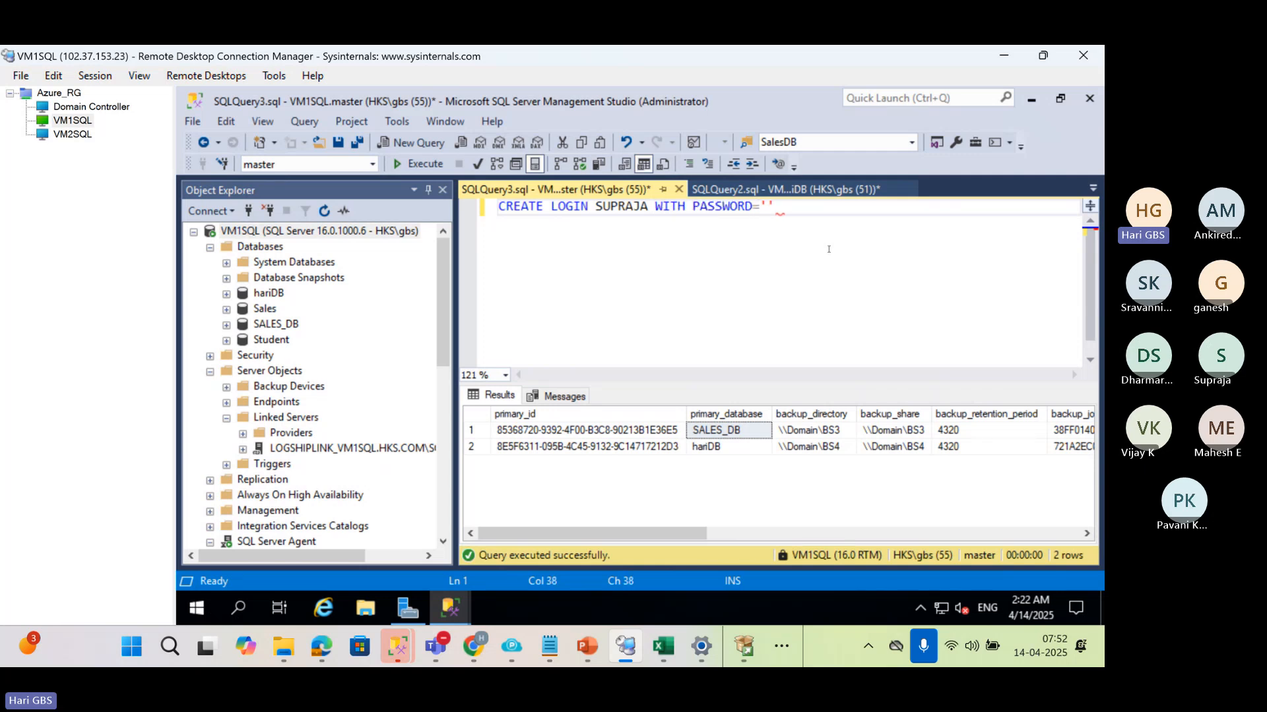
{"action": "key", "text": "Left"}
{"action": "type", "text": "Admin@123123"}
{"action": "key", "text": "Right"}
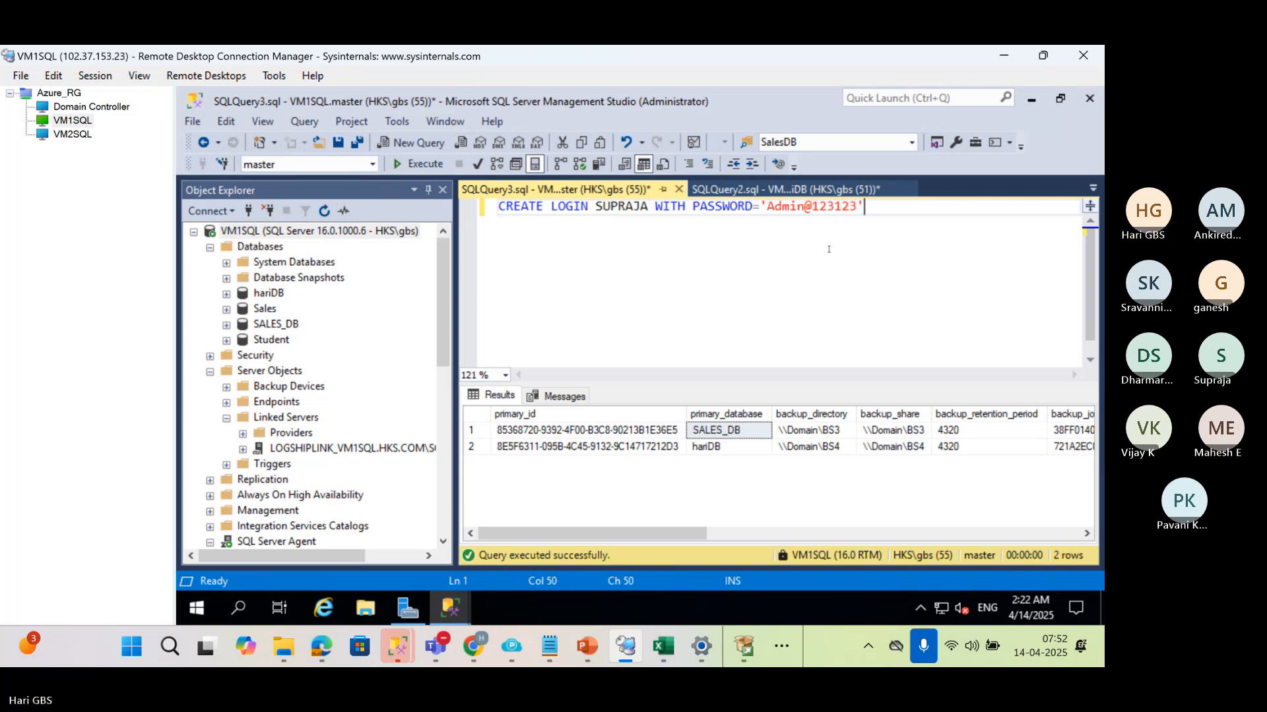
{"action": "type", "text": ";"}
{"action": "key", "text": "Return"}
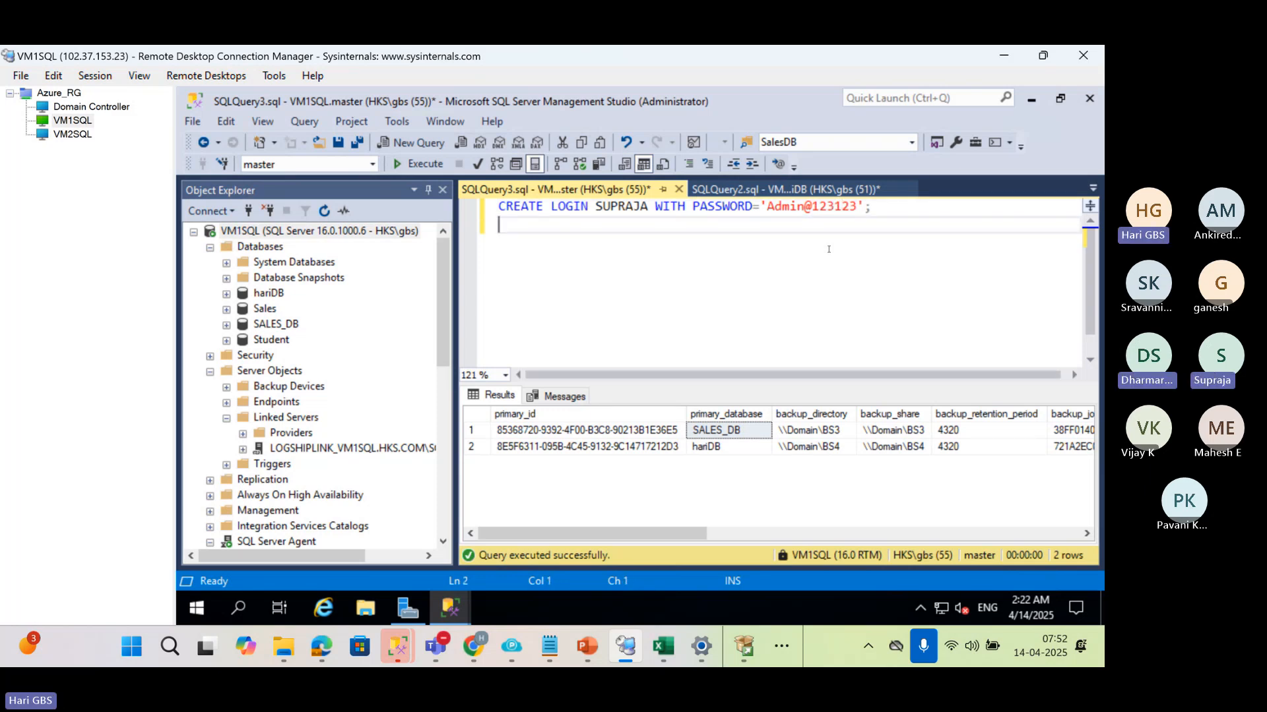
Add USE haridb and a CREATE USER statement that maps a same-named database user to the new login
{"action": "key", "text": "Return"}
{"action": "type", "text": "US"}
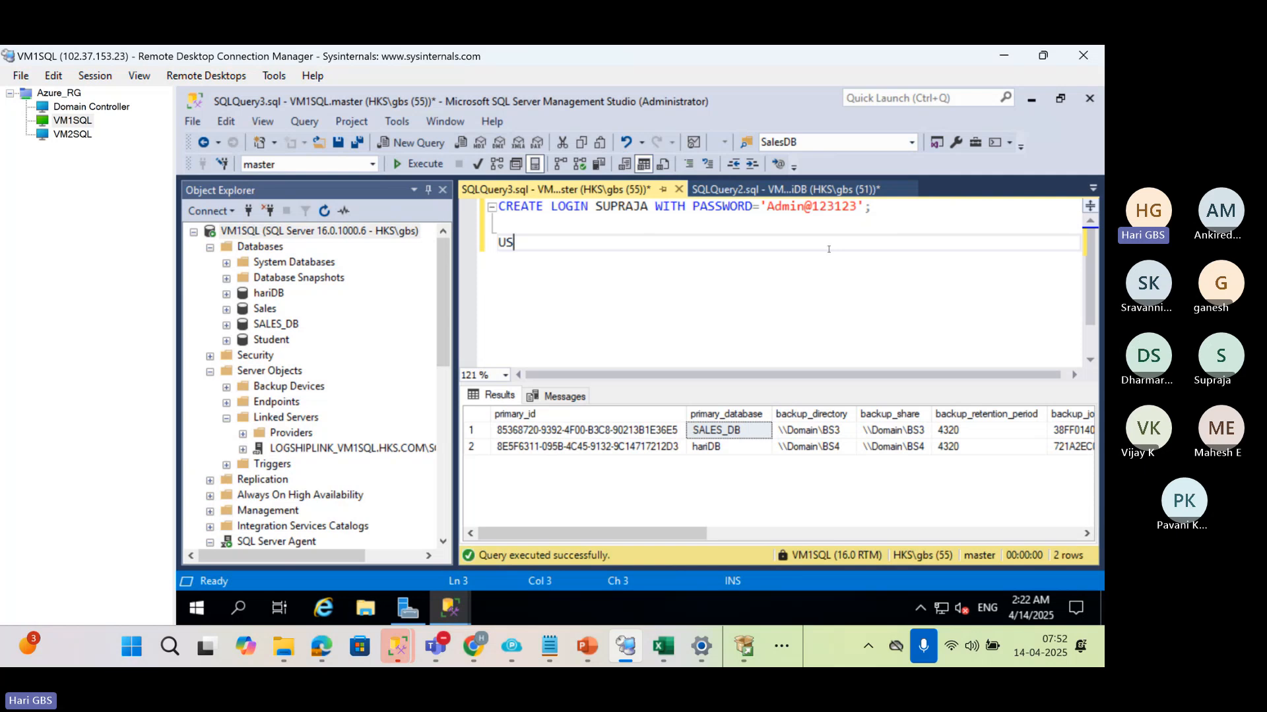
{"action": "type", "text": "E MAST"}
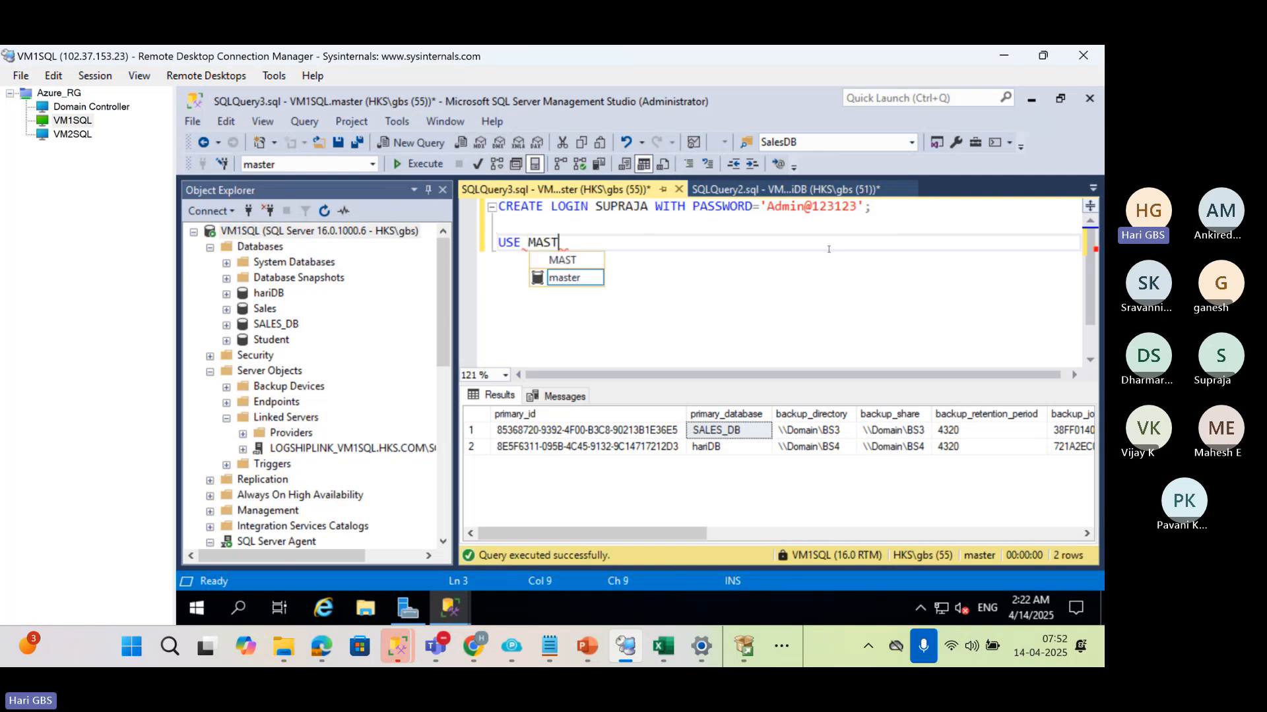
{"action": "key", "text": "BackSpace"}
{"action": "key", "text": "BackSpace"}
{"action": "key", "text": "BackSpace"}
{"action": "key", "text": "BackSpace"}
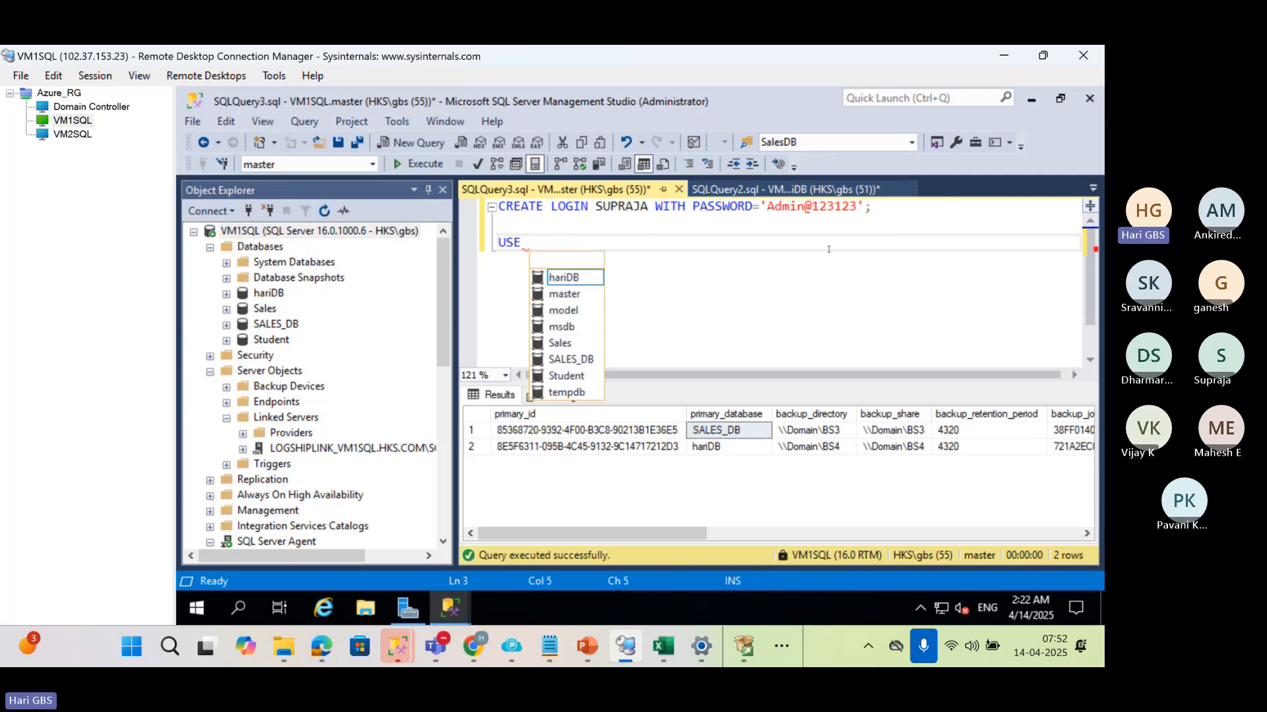
{"action": "type", "text": "haridb;"}
{"action": "key", "text": "Return"}
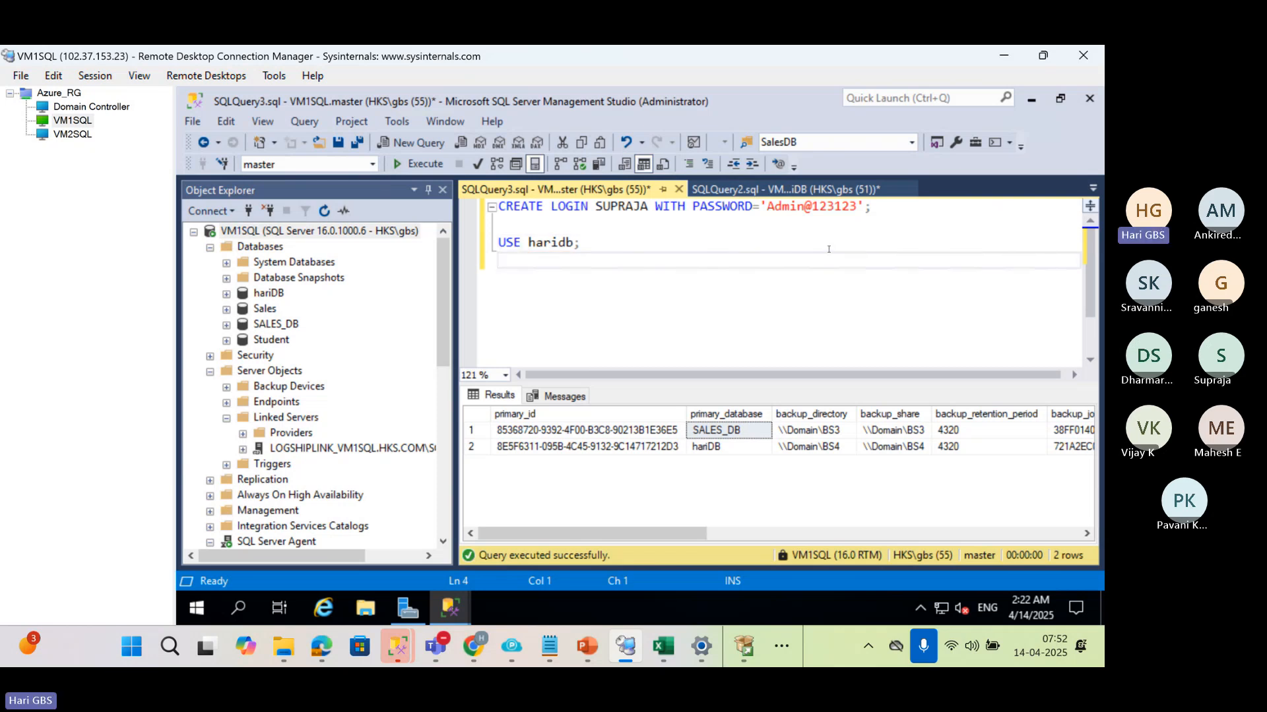
{"action": "type", "text": "CREATE USER "}
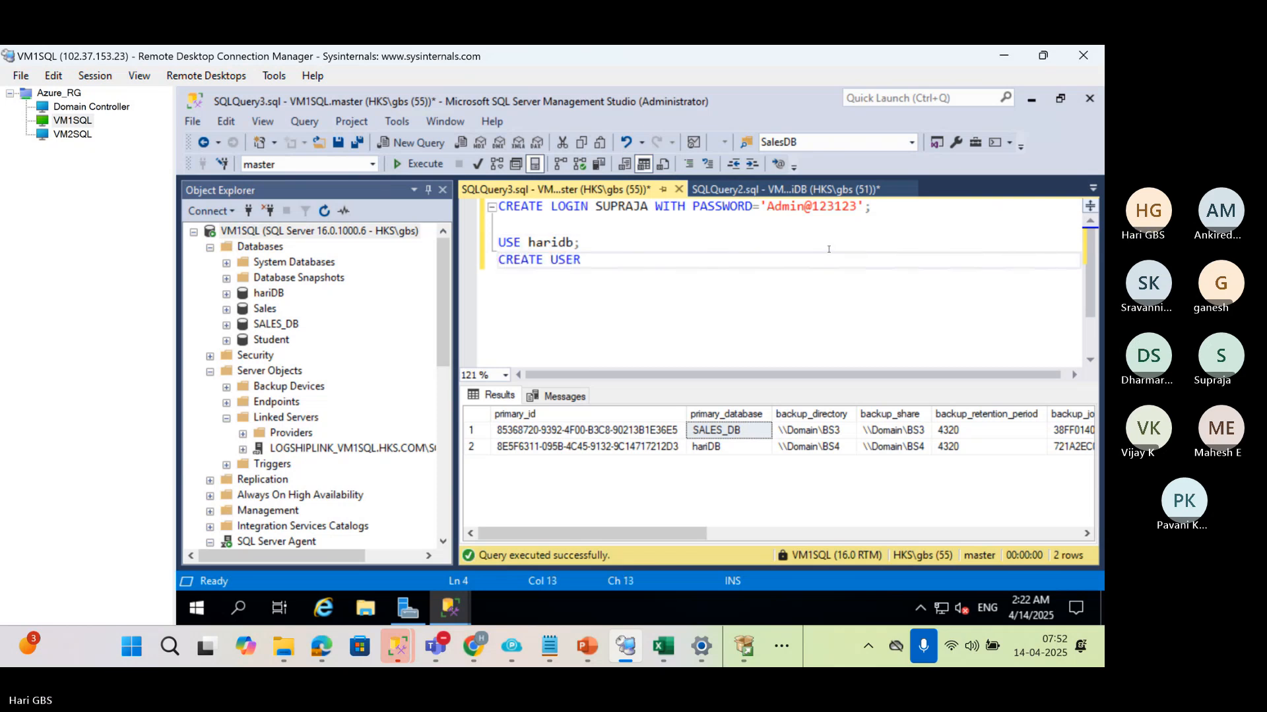
{"action": "type", "text": "SUPRAJA FOR "}
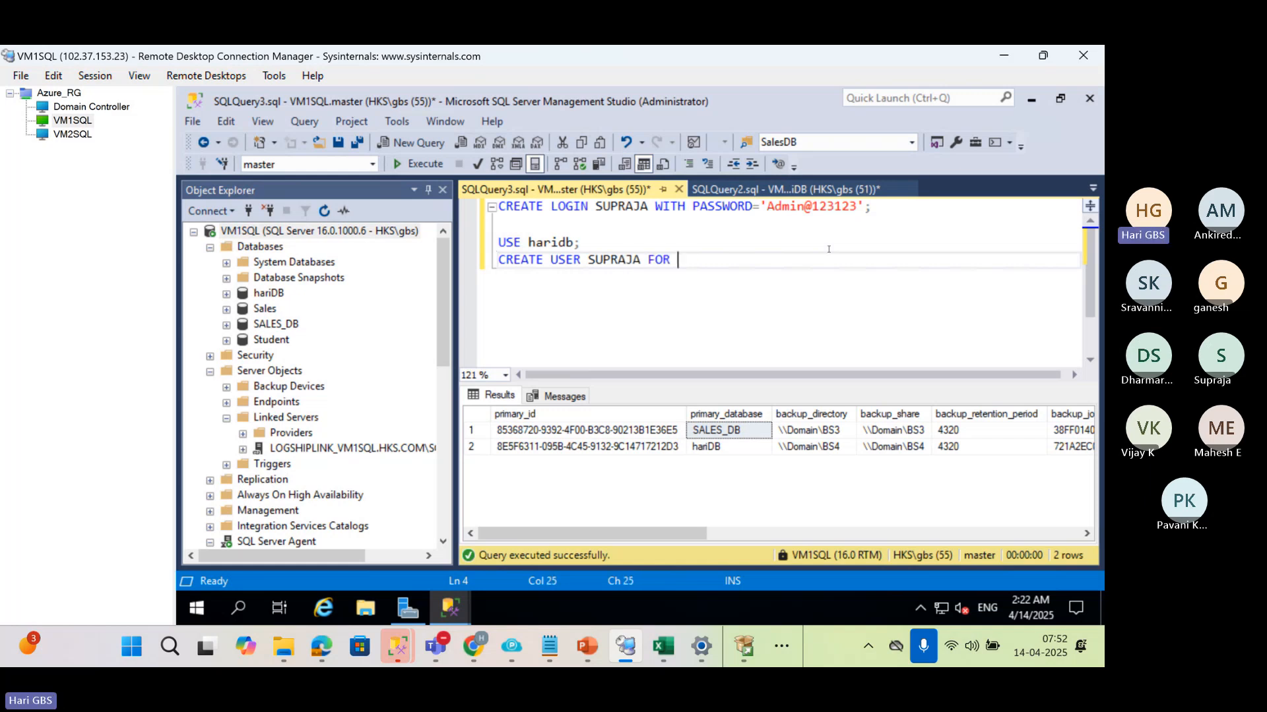
{"action": "type", "text": "LOGIN SUPRA"}
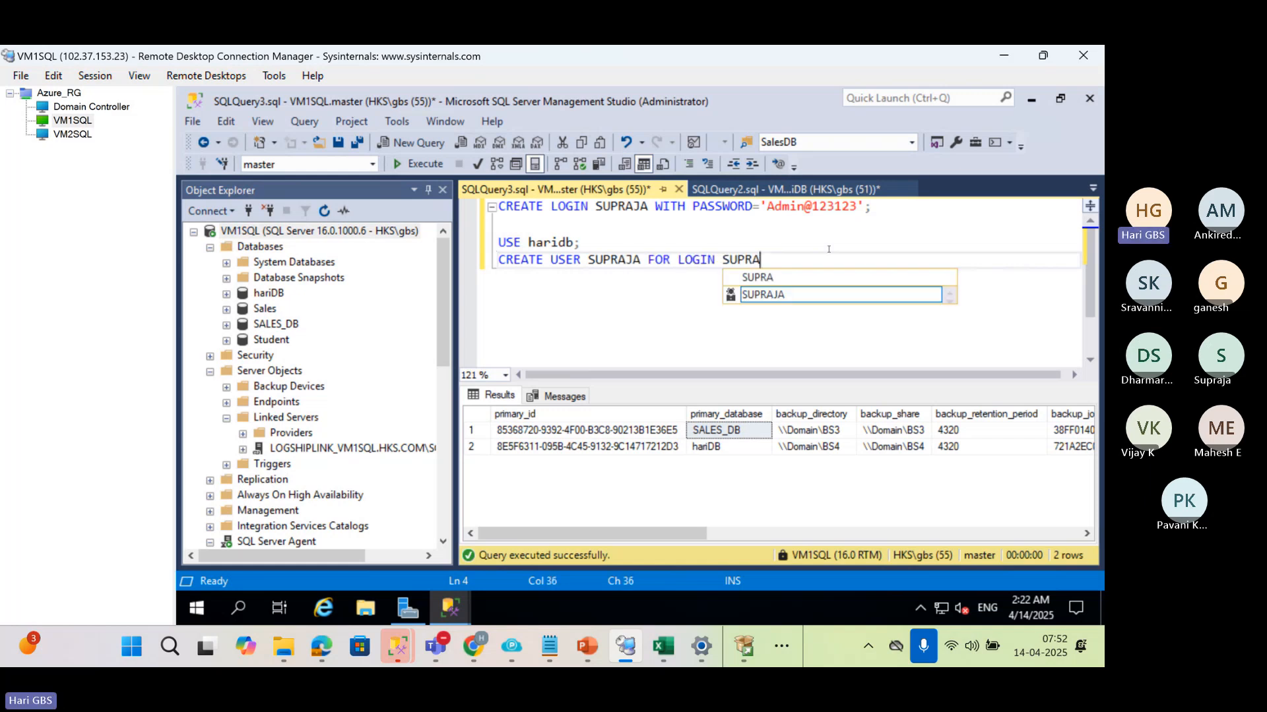
{"action": "type", "text": "JA;"}
{"action": "key", "text": "Return"}
{"action": "key", "text": "Return"}
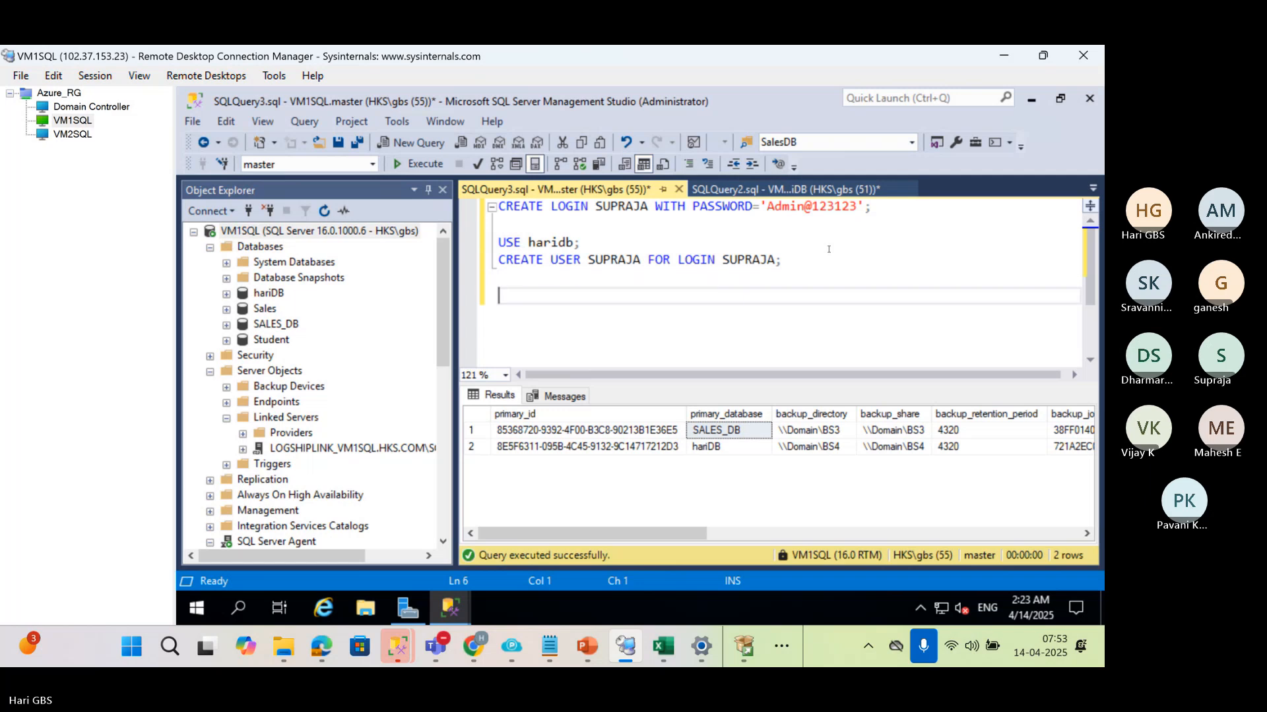
Add an ALTER ROLE DB_OWNER ADD MEMBER statement for the new user, and execute the whole script
{"action": "type", "text": "A"}
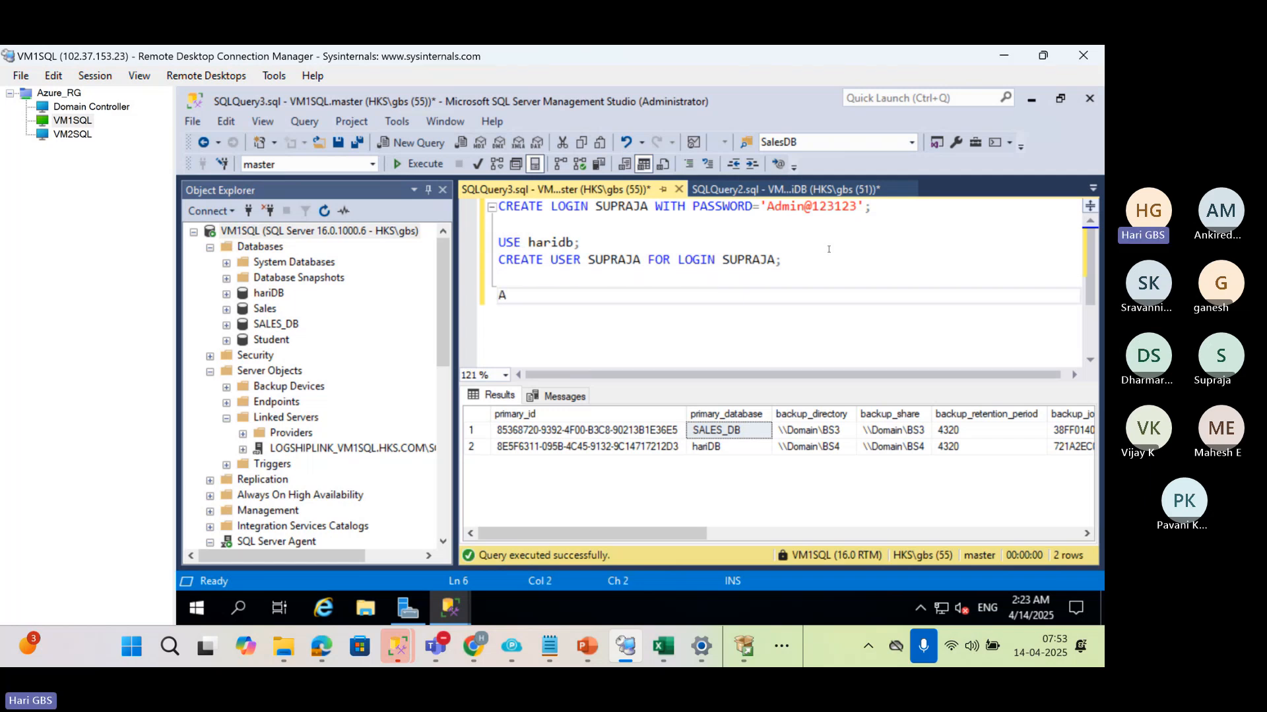
{"action": "type", "text": "LTER ROL.E"}
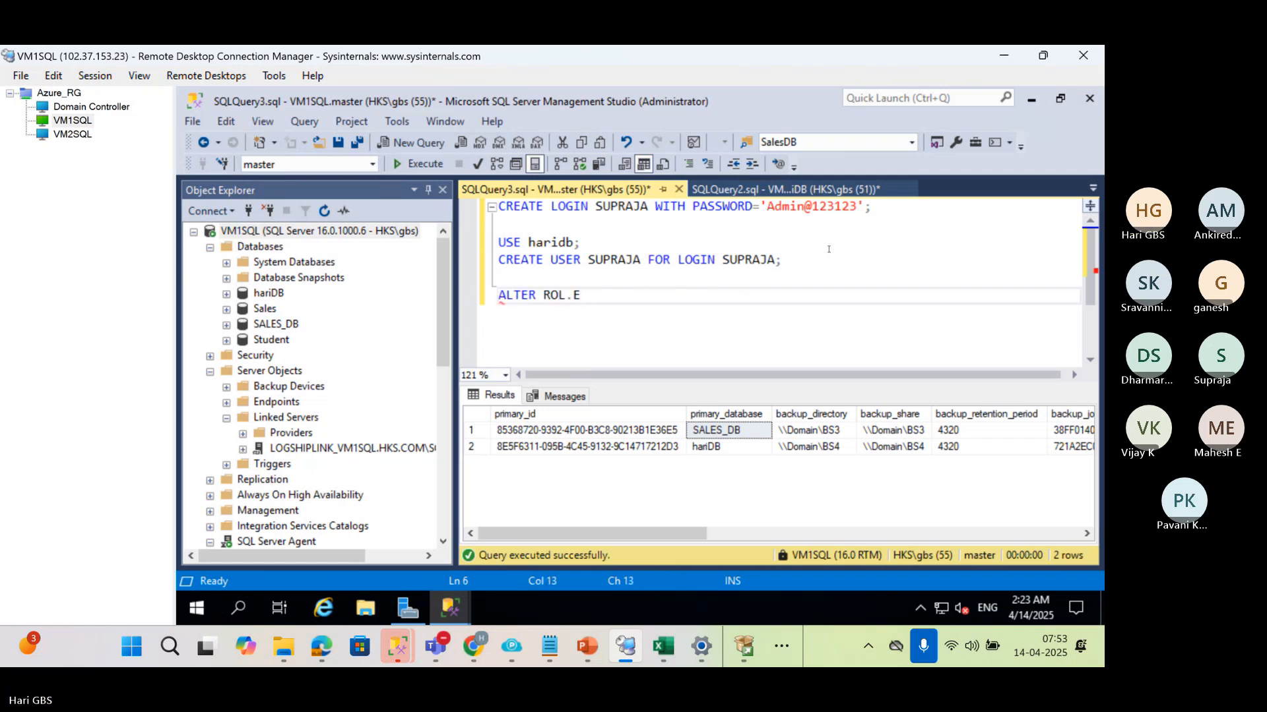
{"action": "key", "text": "BackSpace"}
{"action": "key", "text": "BackSpace"}
{"action": "key", "text": "BackSpace"}
{"action": "type", "text": "E DB_"}
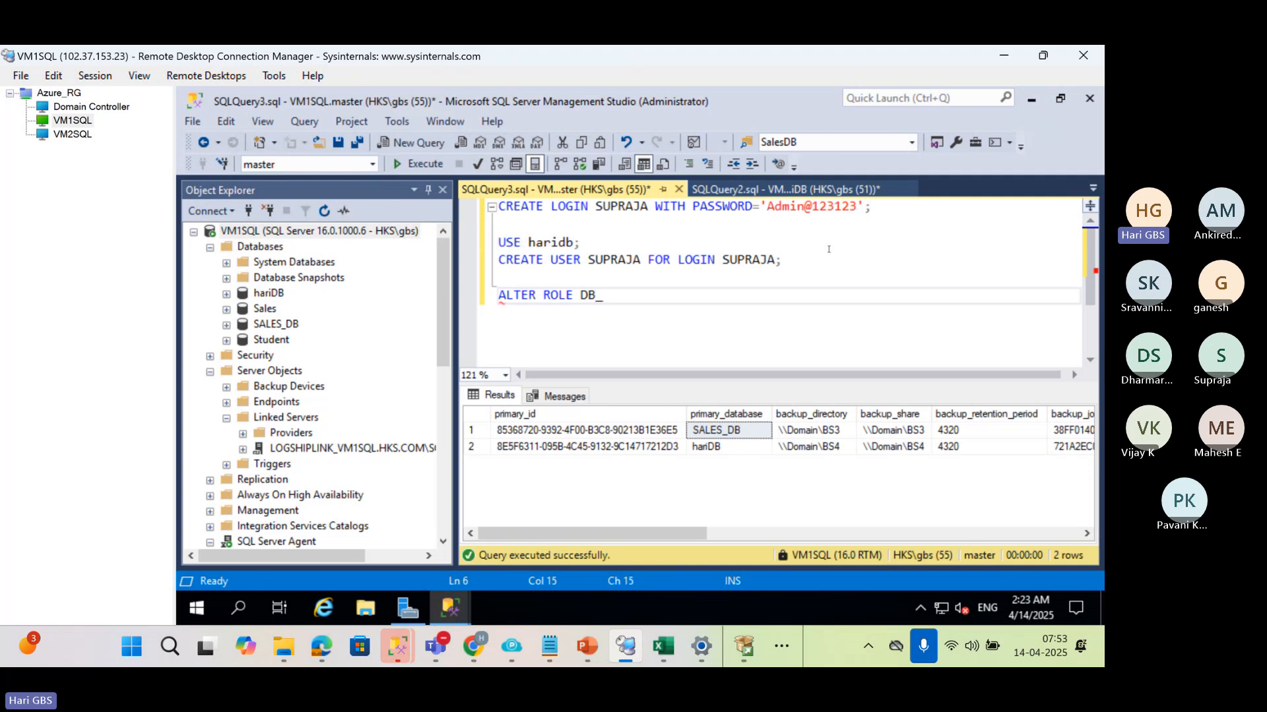
{"action": "type", "text": "OWNER ADD MEMB"}
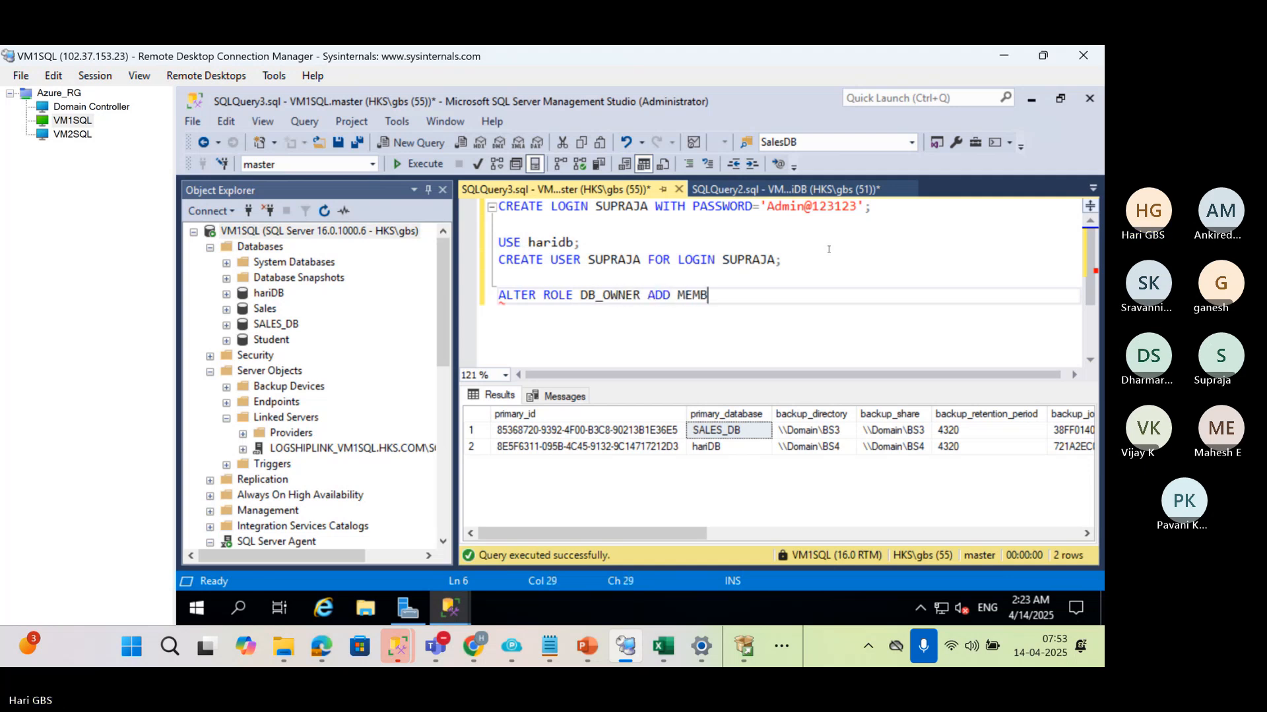
{"action": "type", "text": "ER SUPRAJA;"}
{"action": "left_click_drag", "start_coordinate": [790, 295], "coordinate": [483, 210]}
{"action": "key", "text": "F5"}
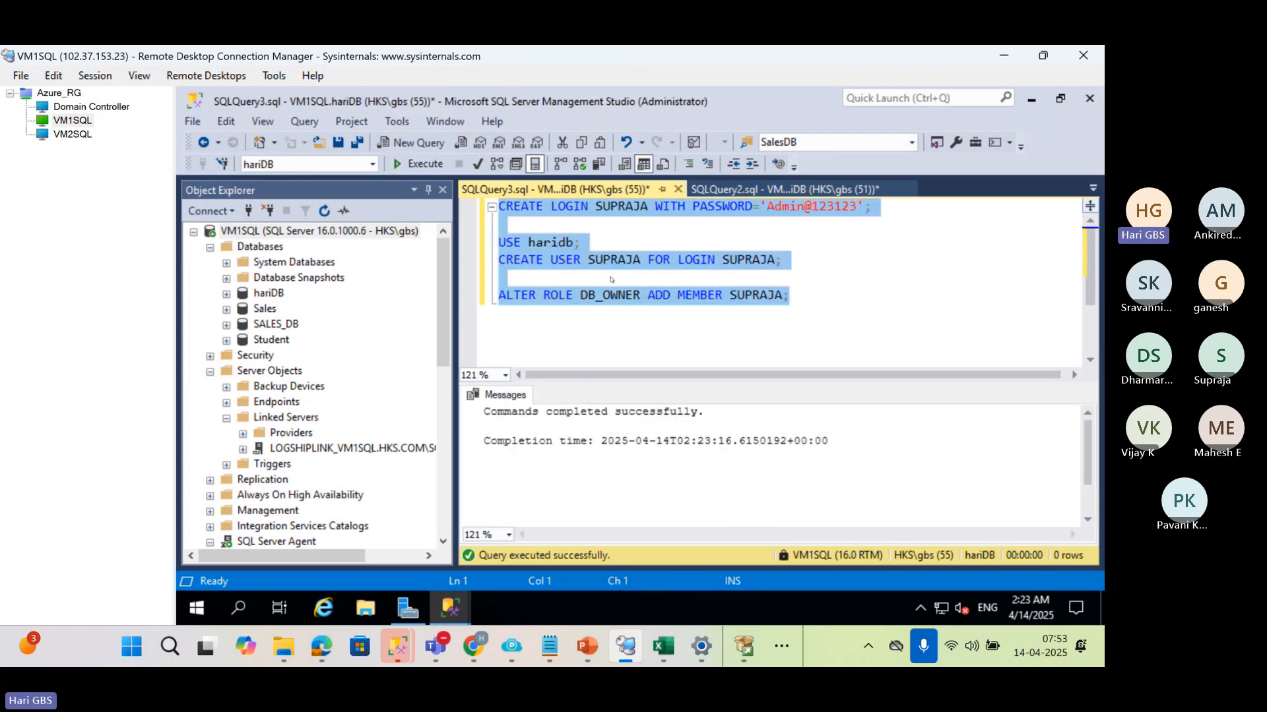
Connect to VM1SQL with SQL Server Authentication, using the newly created login and its account password
{"action": "left_click", "coordinate": [679, 260]}
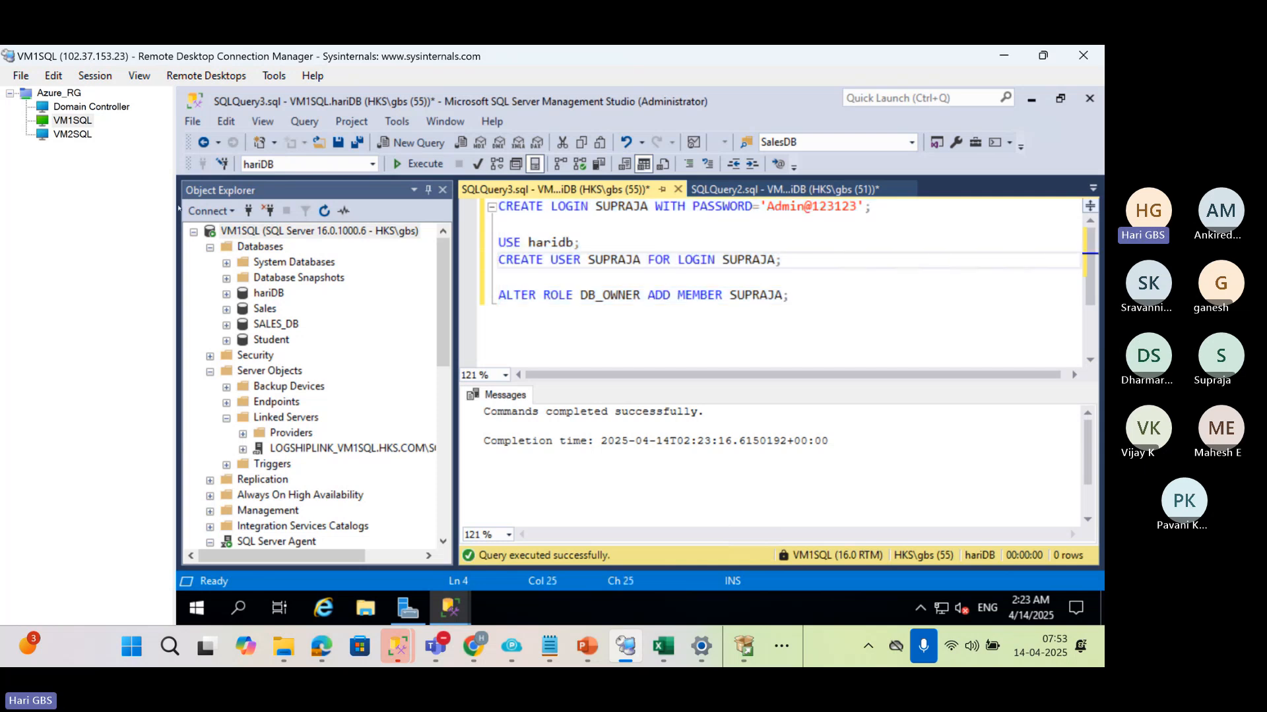
{"action": "left_click", "coordinate": [251, 215]}
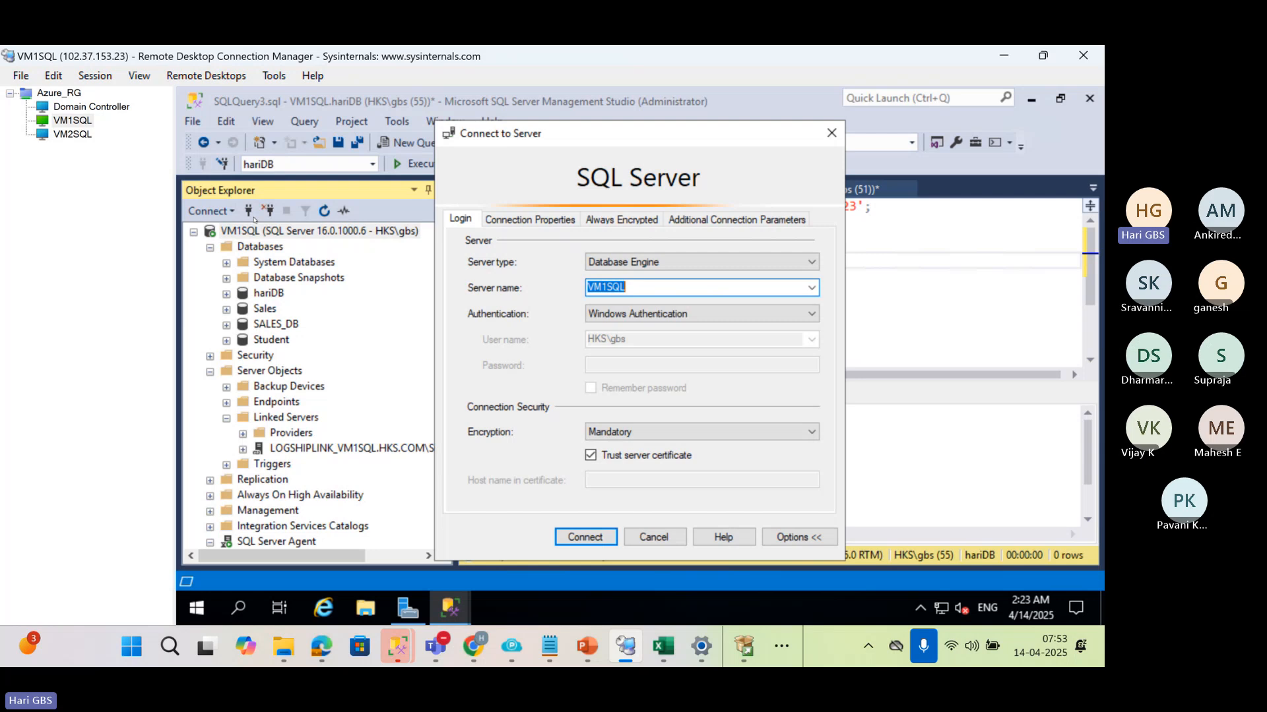
{"action": "left_click", "coordinate": [749, 307]}
{"action": "left_click", "coordinate": [688, 341]}
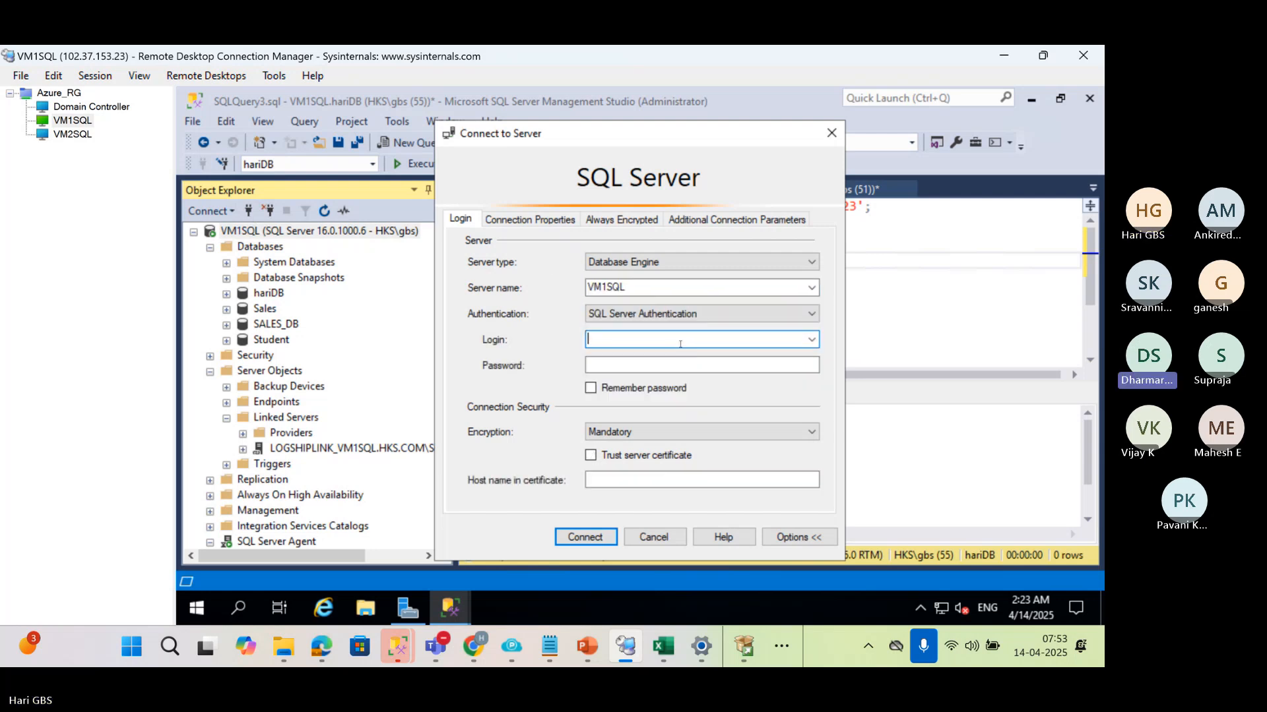
{"action": "type", "text": "SUPRAJA"}
{"action": "key", "text": "Tab"}
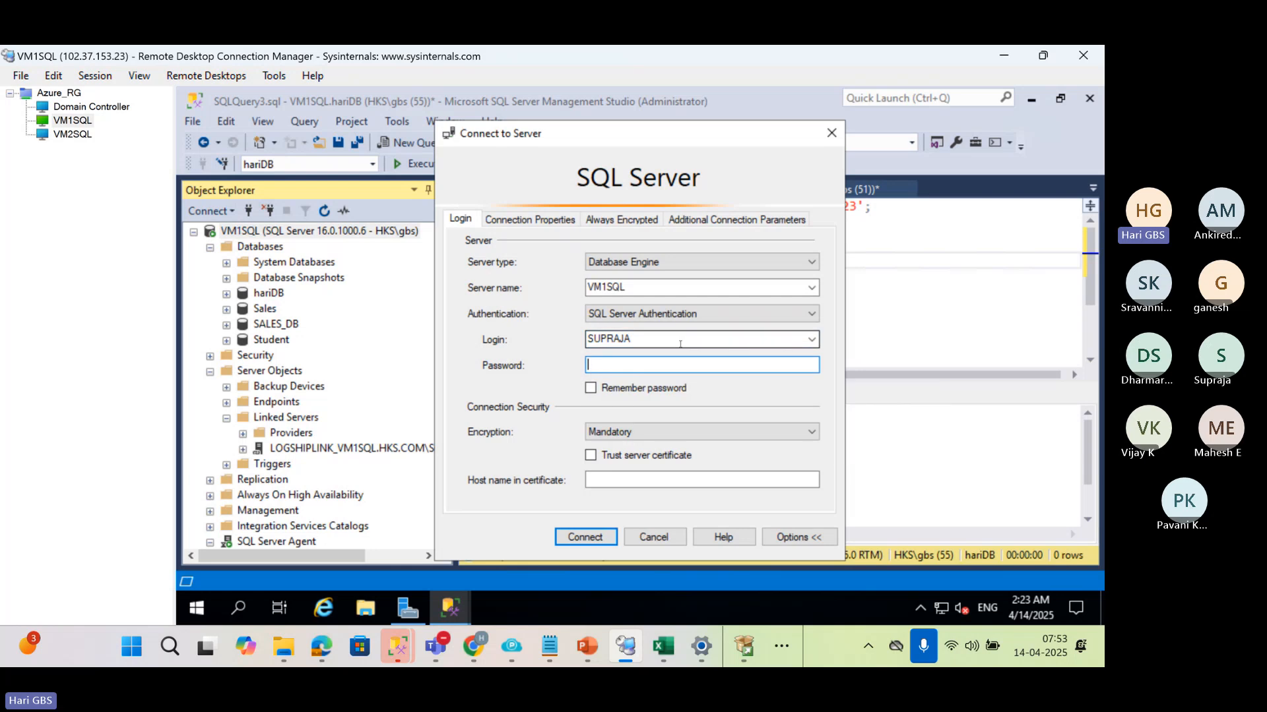
{"action": "type", "text": "*******"}
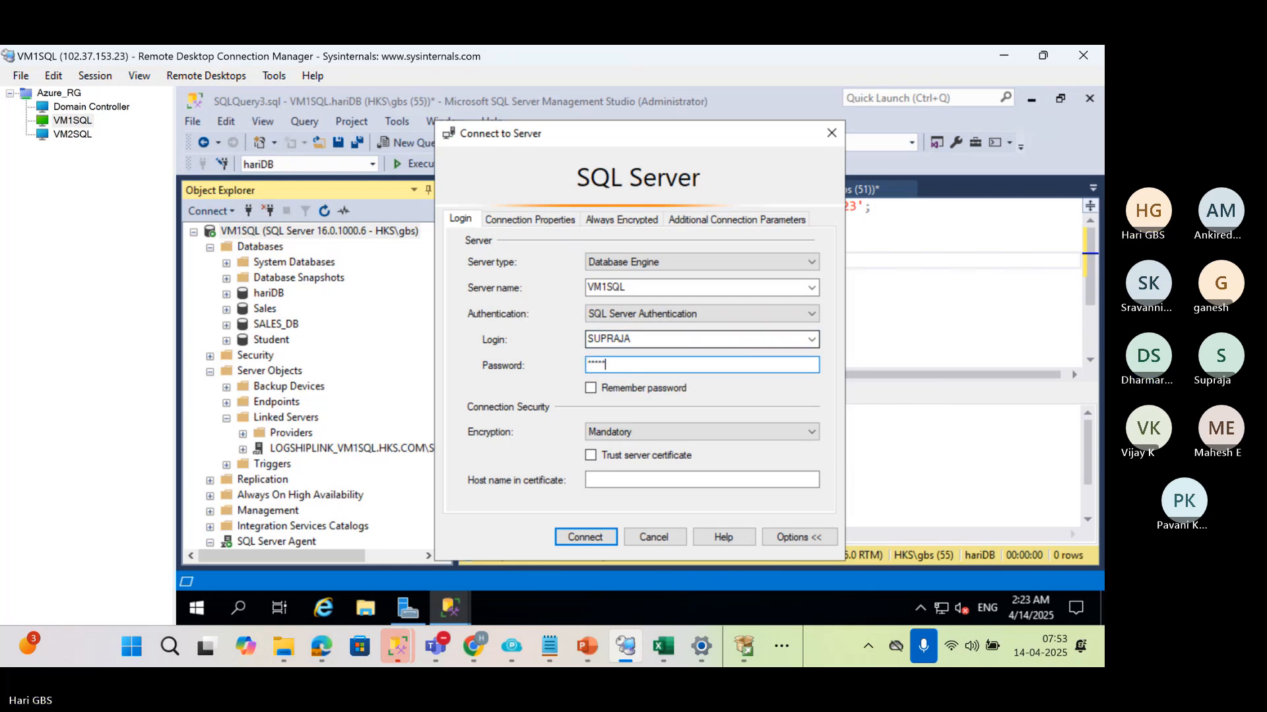
{"action": "type", "text": "*****"}
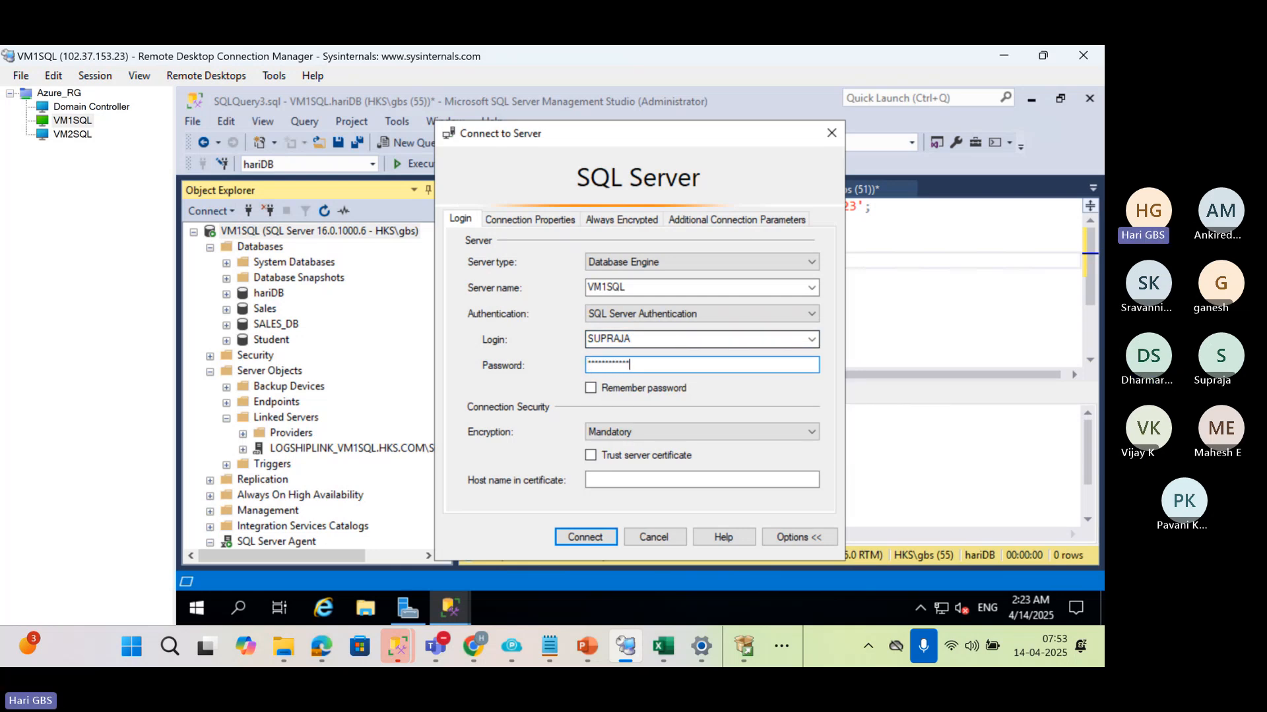
{"action": "key", "text": "Return"}
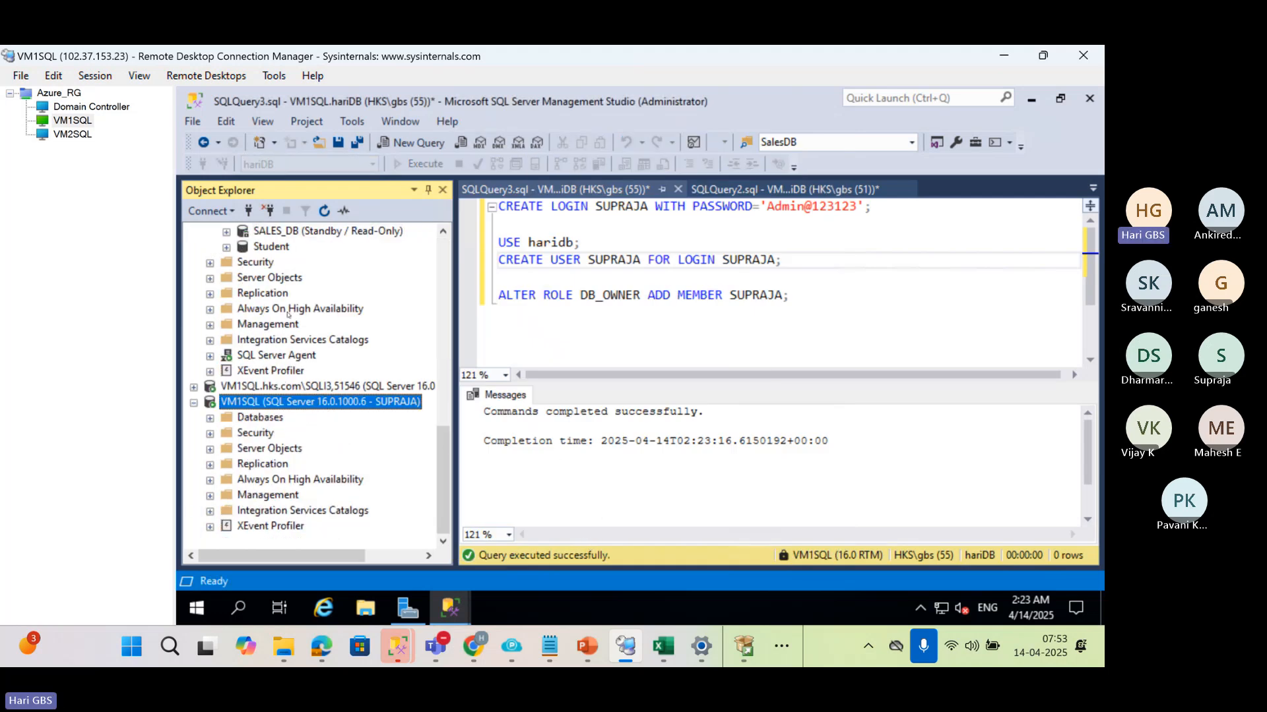
Collapse the VM1SQL and VM2SQL Windows-authenticated server trees above the new login's connection
{"action": "scroll", "coordinate": [289, 315], "scroll_direction": "up", "scroll_amount": 12}
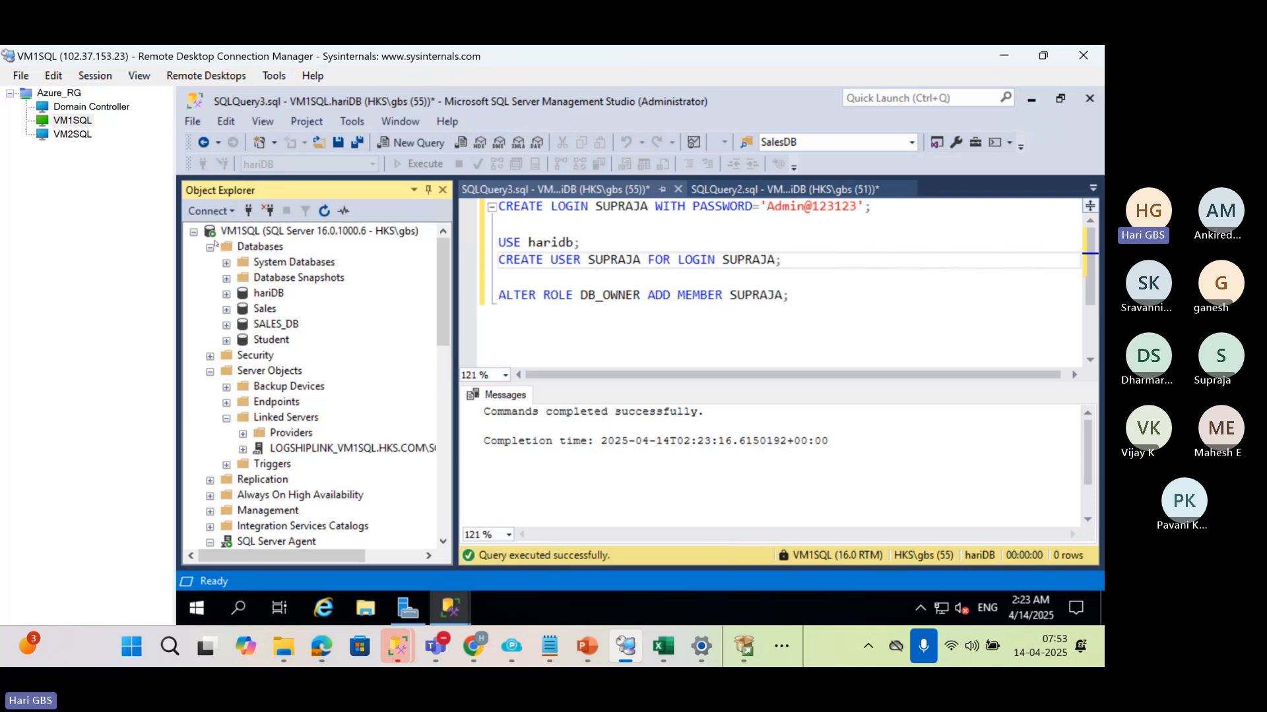
{"action": "left_click", "coordinate": [193, 232]}
{"action": "left_click", "coordinate": [193, 248]}
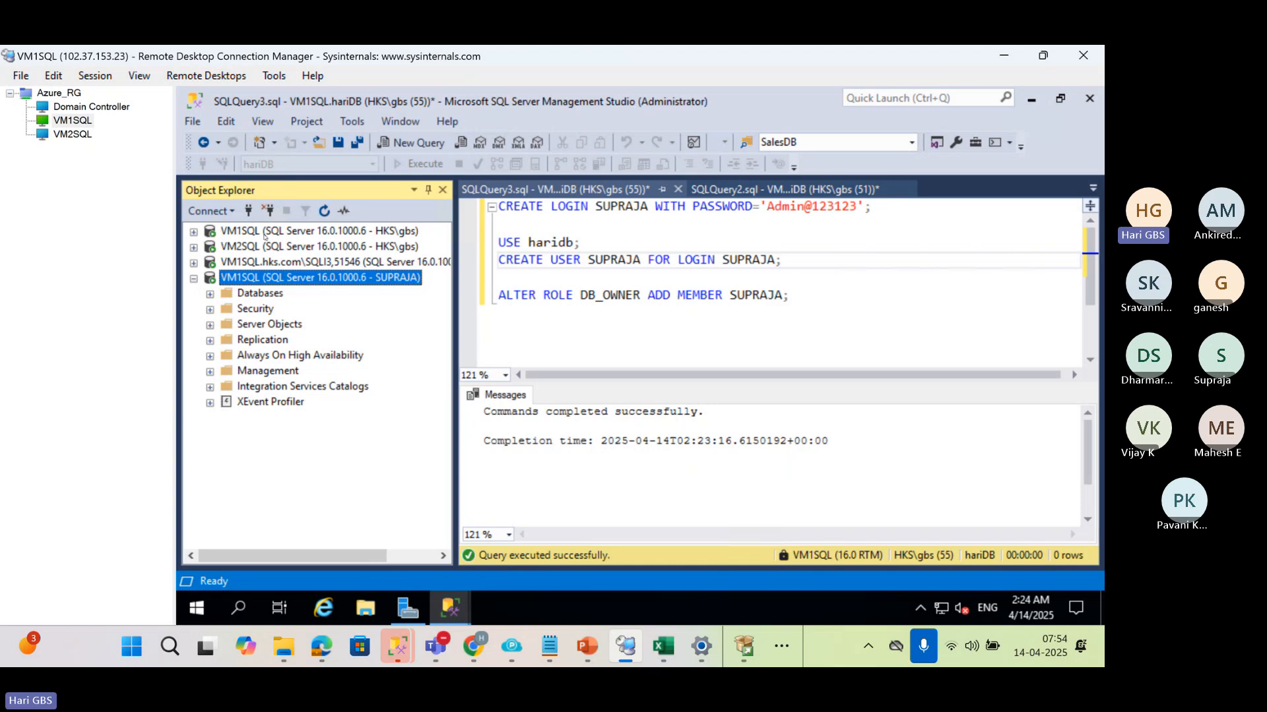
In the VM2SQL remote session, close the Windows (C:) folder window and reconnect to the VM2SQL database engine with Windows Authentication
{"action": "left_click", "coordinate": [72, 134]}
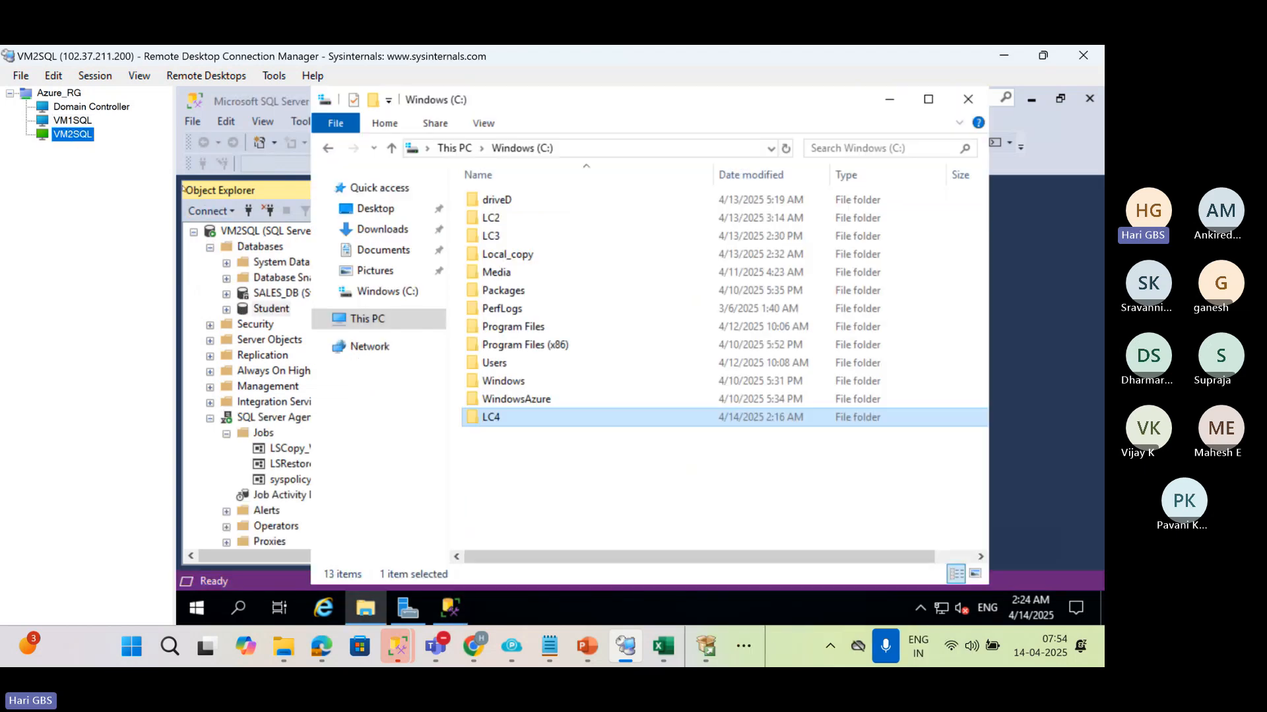
{"action": "left_click", "coordinate": [967, 99]}
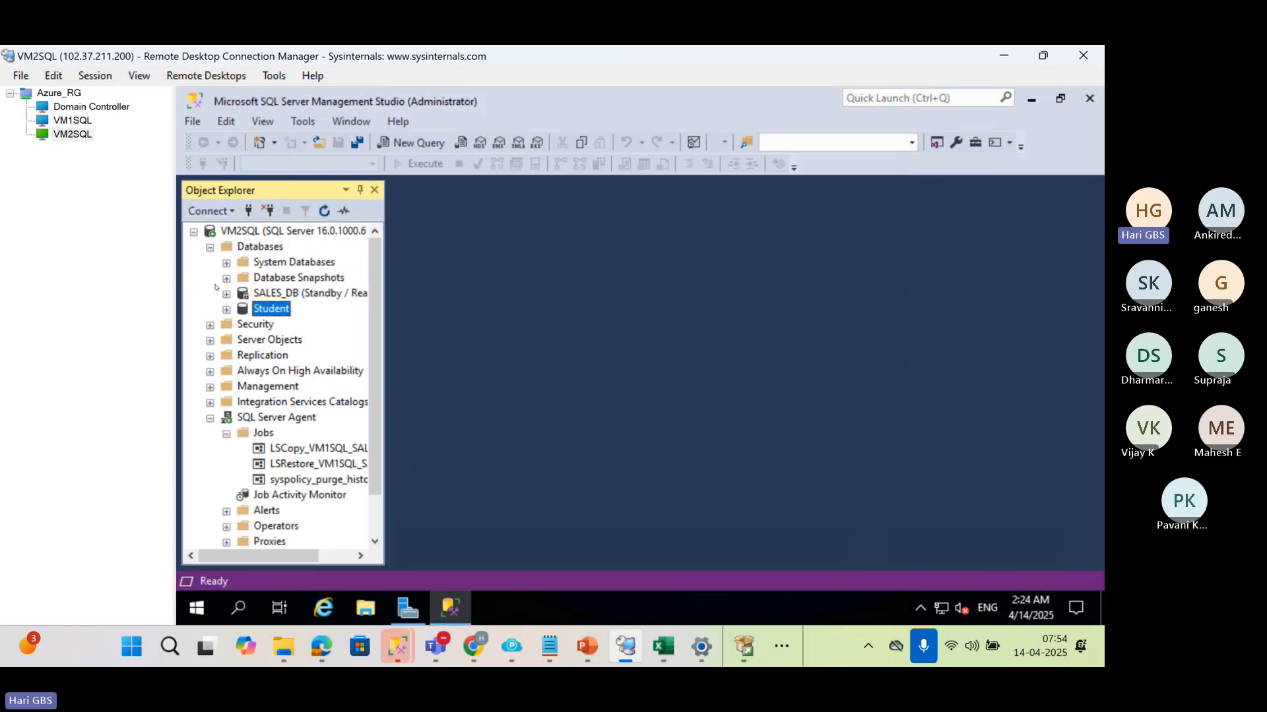
{"action": "left_click", "coordinate": [194, 232]}
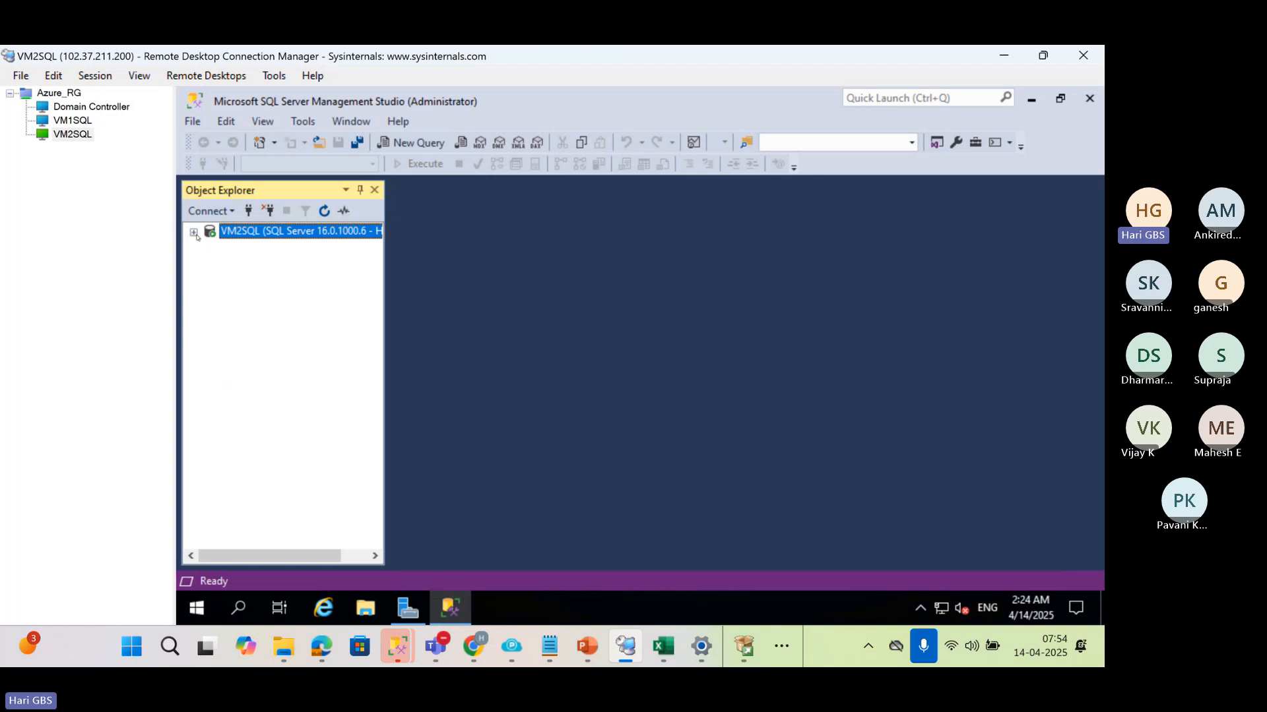
{"action": "left_click", "coordinate": [244, 220]}
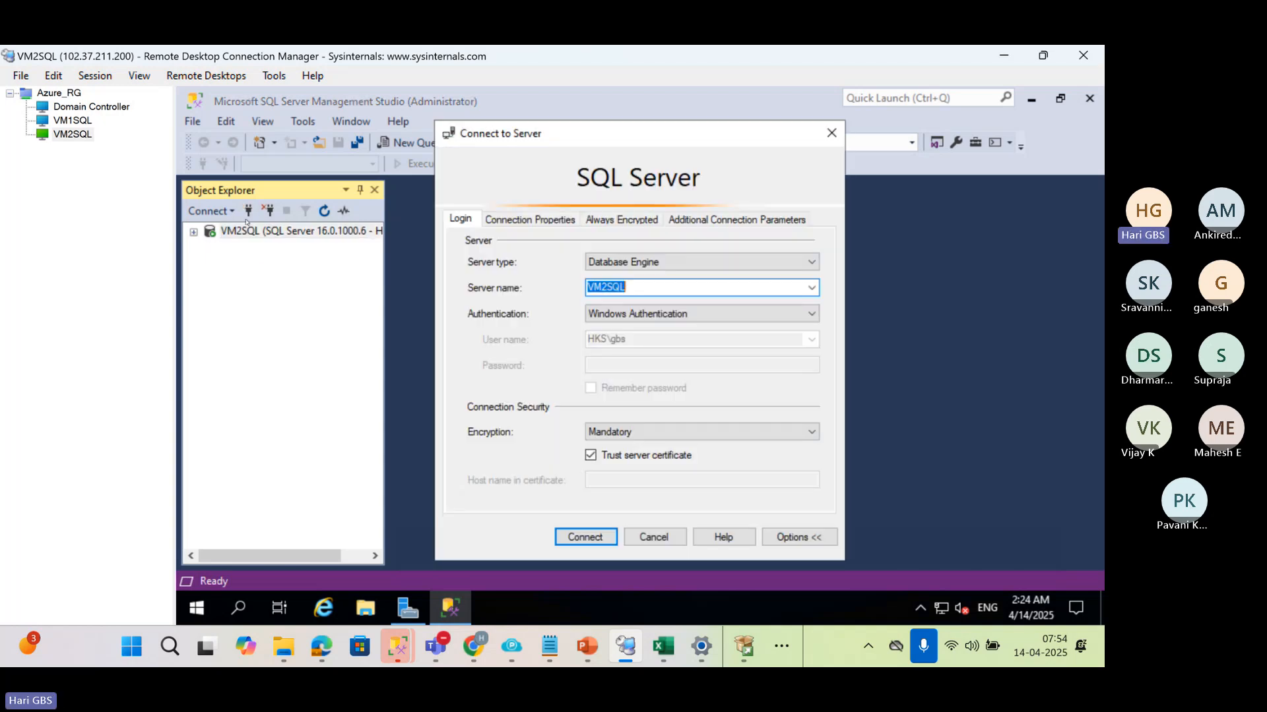
{"action": "key", "text": "Return"}
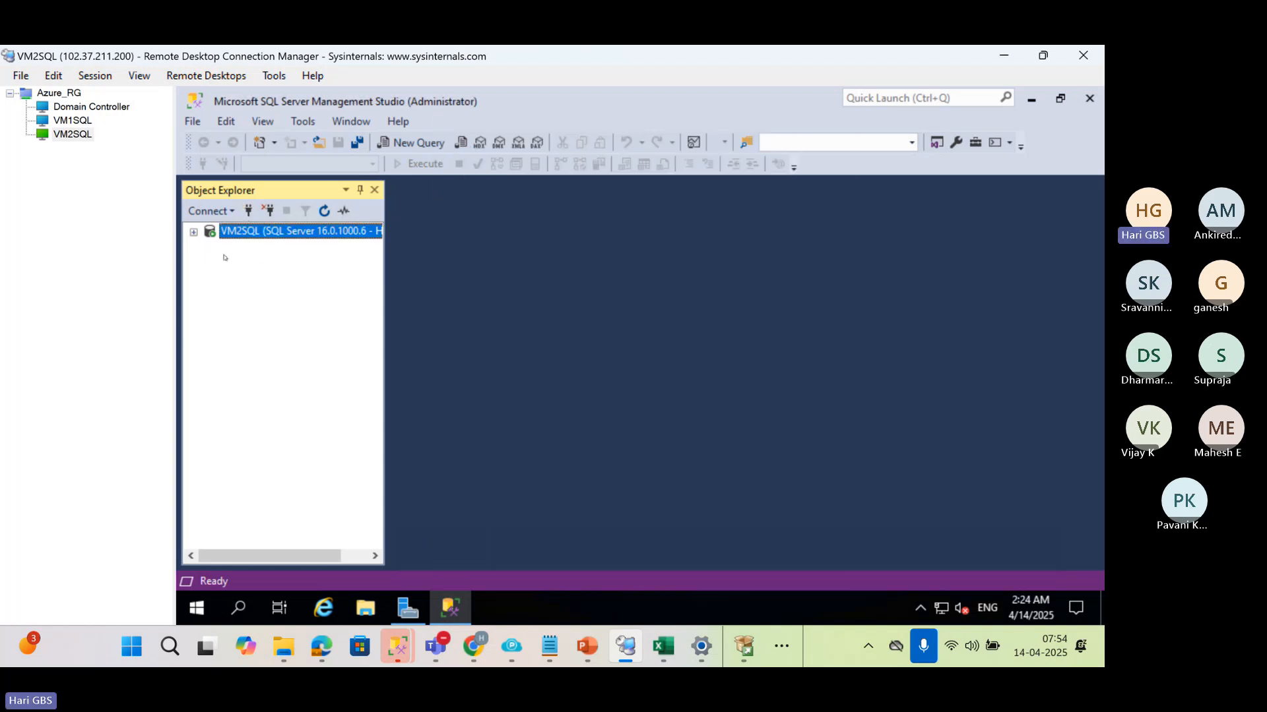
{"action": "left_click", "coordinate": [194, 231]}
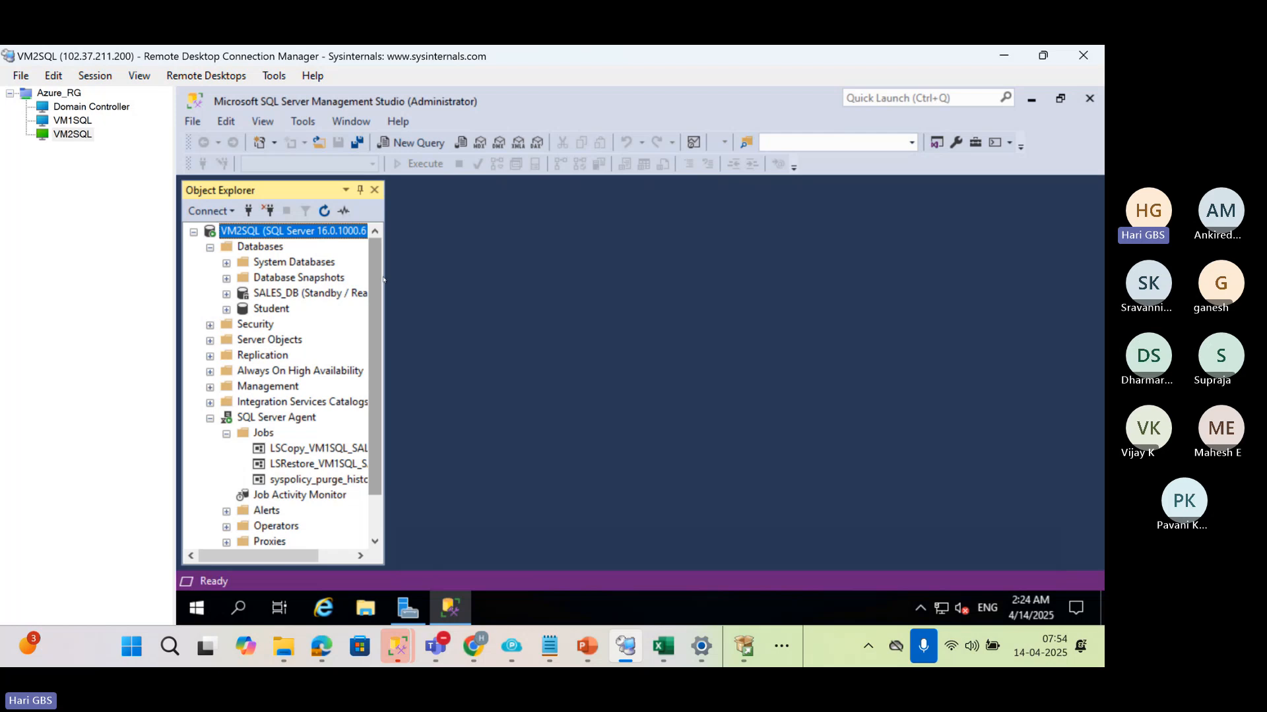
Widen the object tree, refresh the Databases list on VM2SQL, and select hariDB
{"action": "left_click_drag", "start_coordinate": [384, 282], "coordinate": [555, 284]}
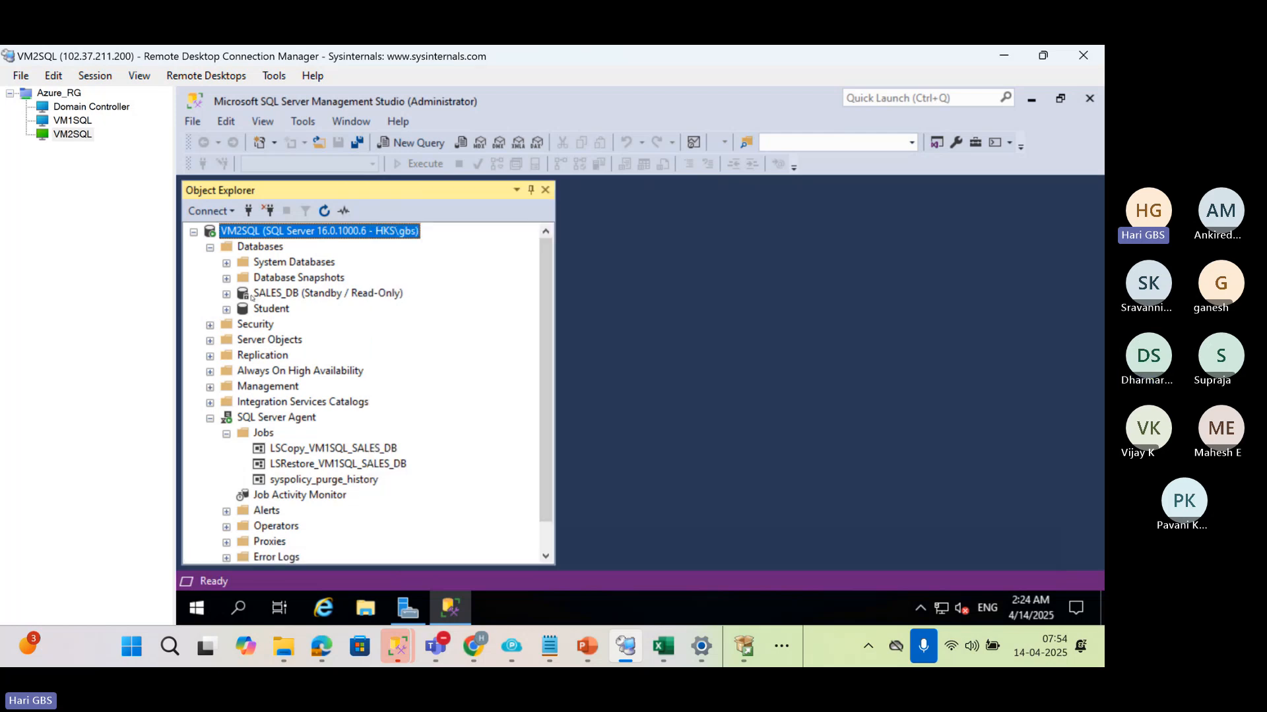
{"action": "left_click", "coordinate": [260, 246]}
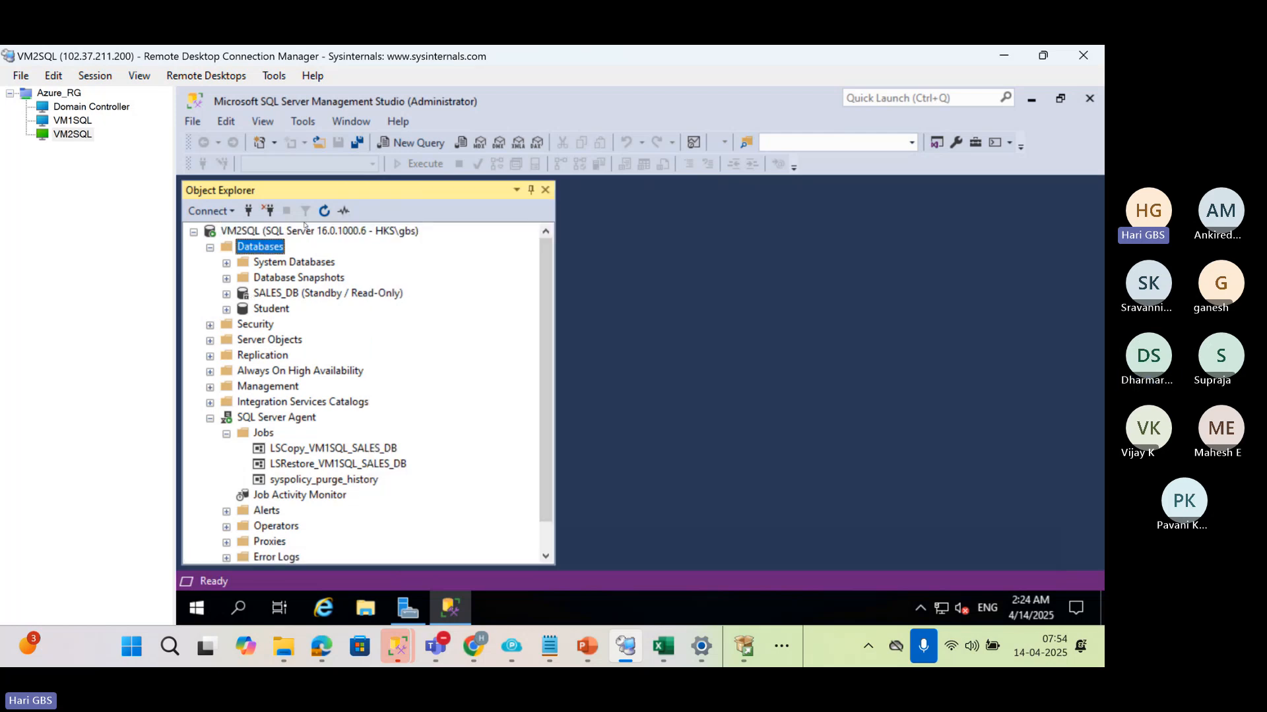
{"action": "left_click", "coordinate": [323, 210]}
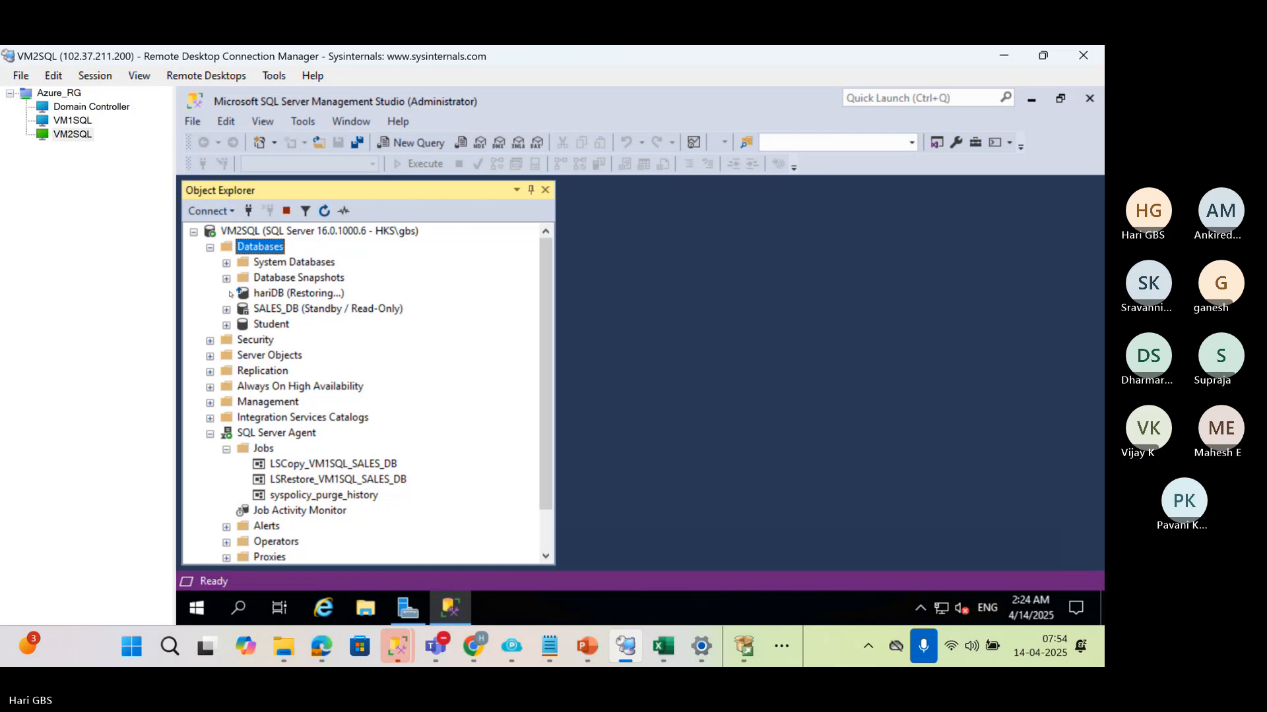
{"action": "left_click", "coordinate": [226, 293]}
{"action": "left_click", "coordinate": [853, 372]}
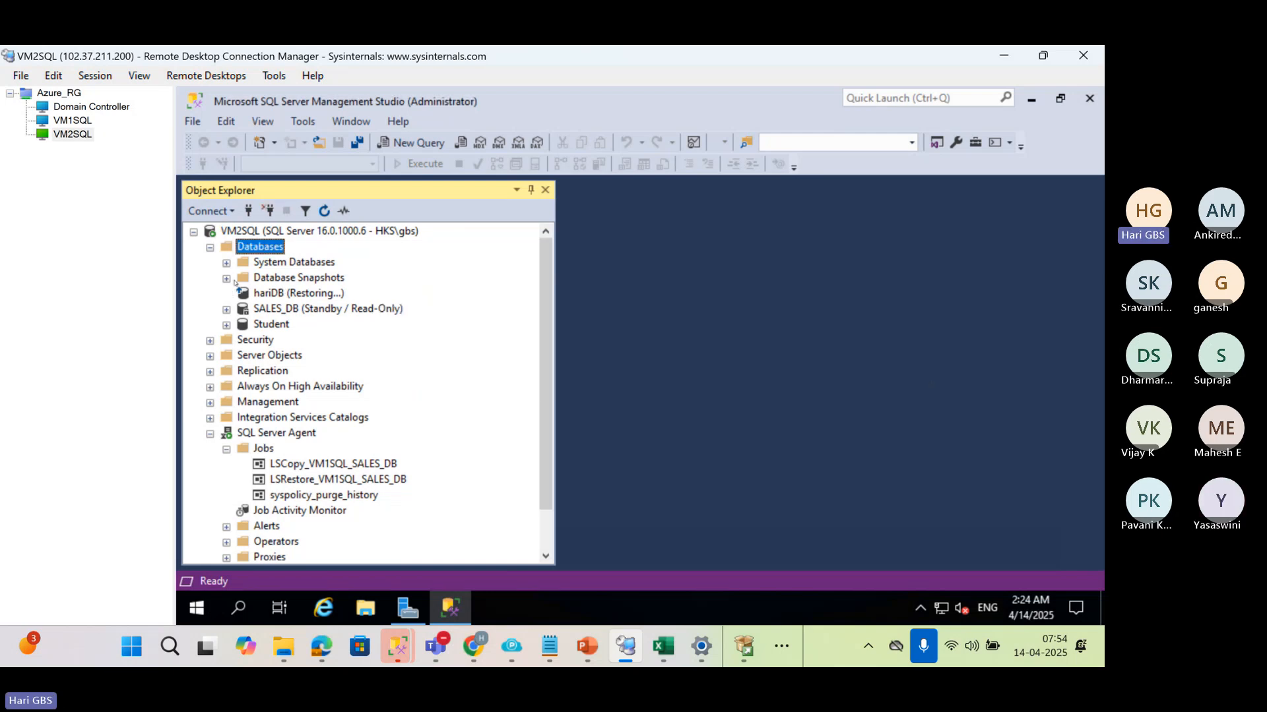
{"action": "left_click", "coordinate": [271, 295]}
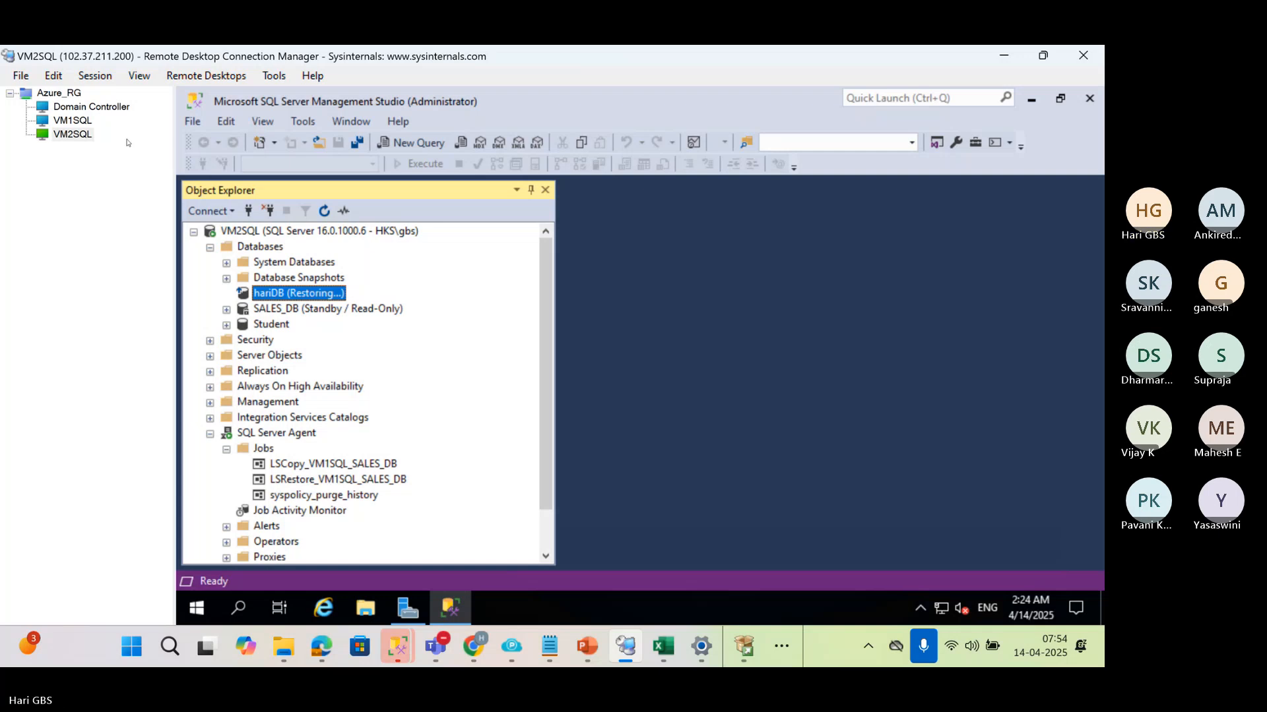
Review the USE haridb, CREATE USER and ALTER ROLE statements in the VM1SQL query, and return to the VM2SQL session
{"action": "left_click", "coordinate": [72, 121]}
{"action": "left_click", "coordinate": [828, 319]}
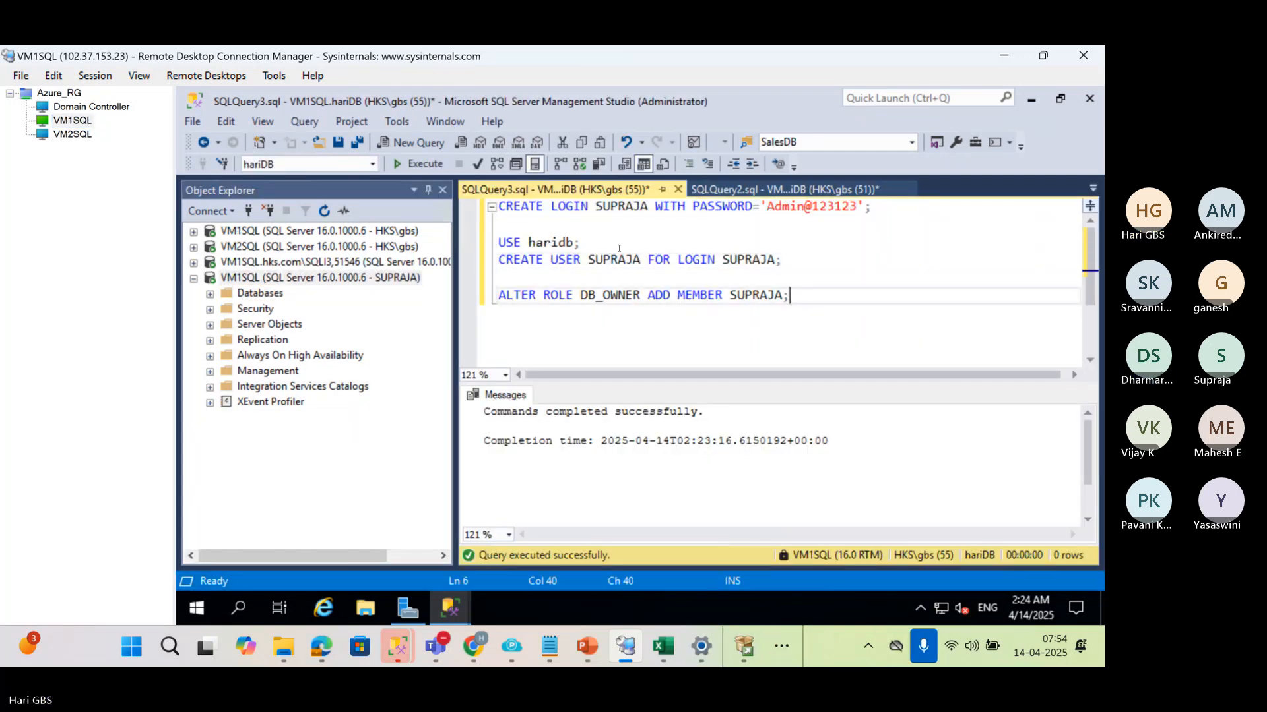
{"action": "left_click", "coordinate": [497, 241], "text": "shift"}
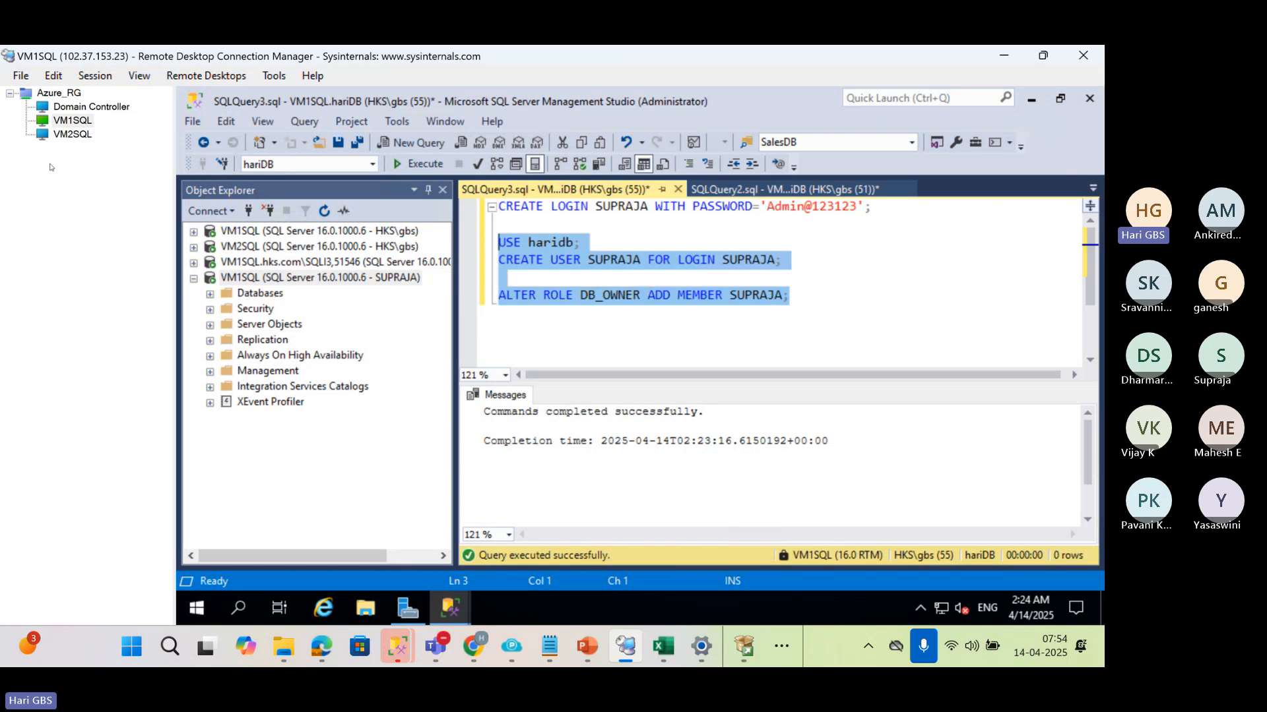
{"action": "left_click", "coordinate": [74, 136]}
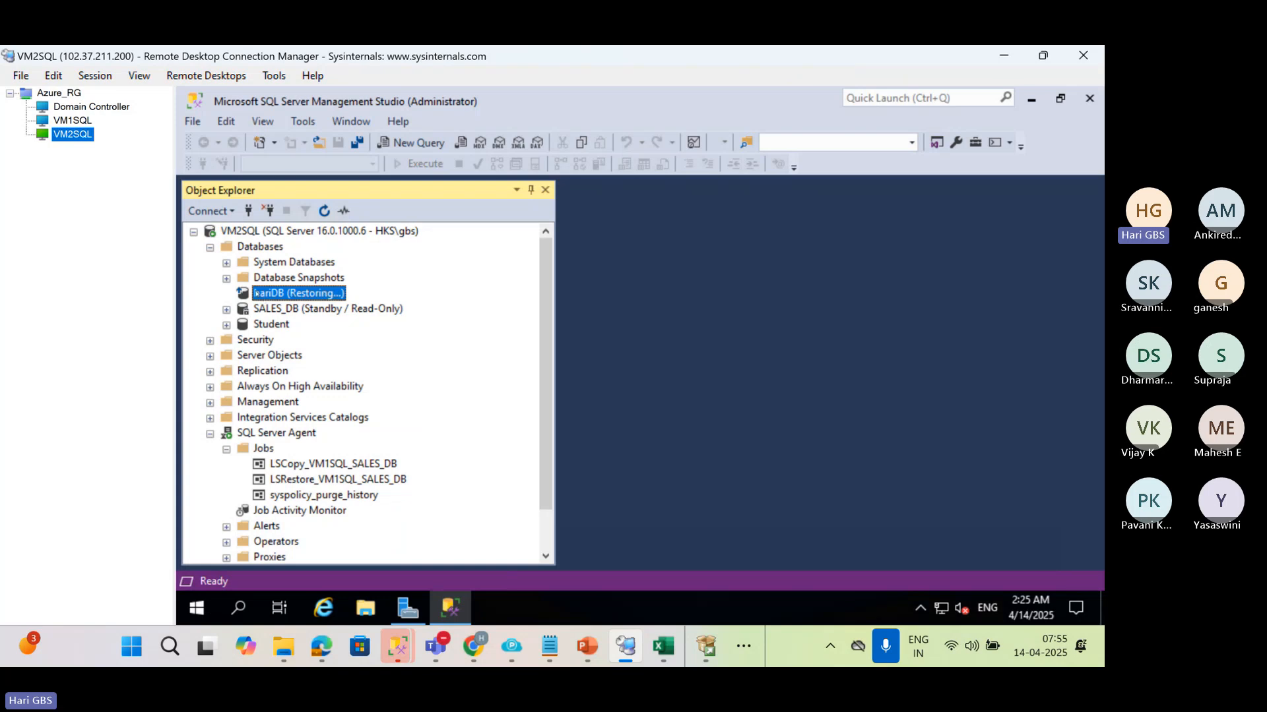
Compare the hariDB and other database entries between the VM1SQL and VM2SQL remote sessions, expanding the VM1SQL server tree
{"action": "left_click", "coordinate": [74, 121]}
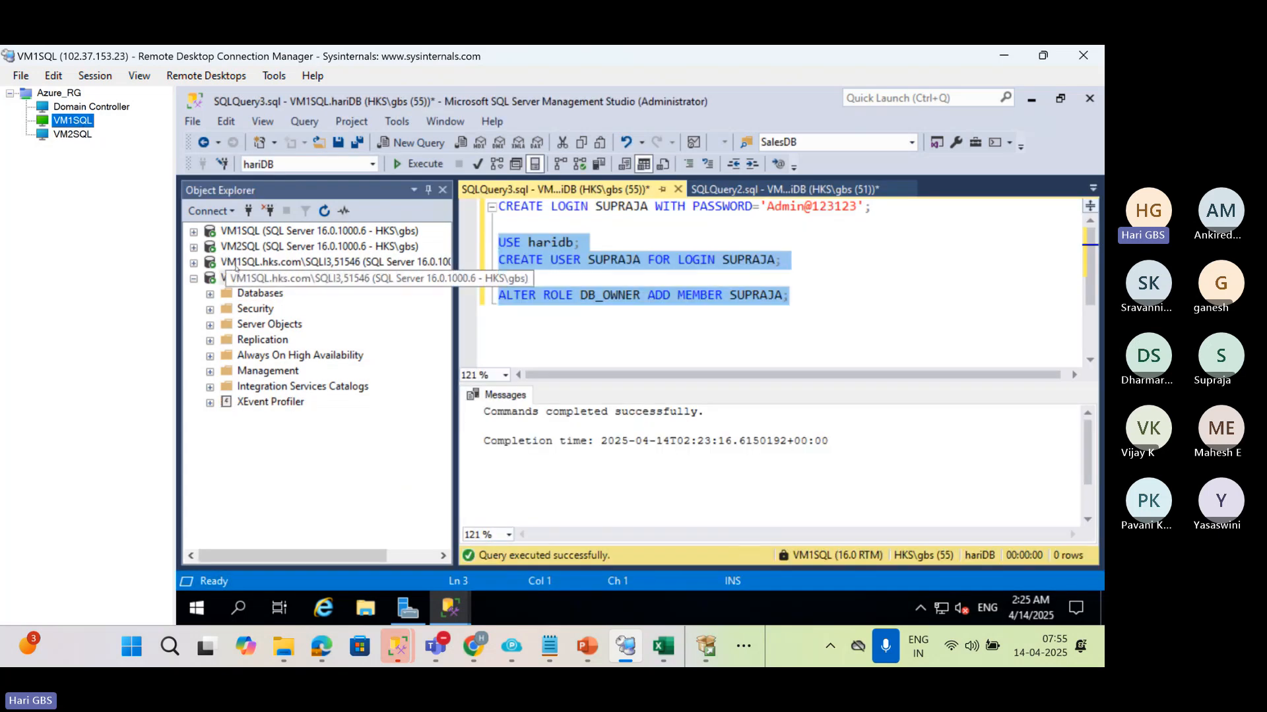
{"action": "left_click", "coordinate": [72, 134]}
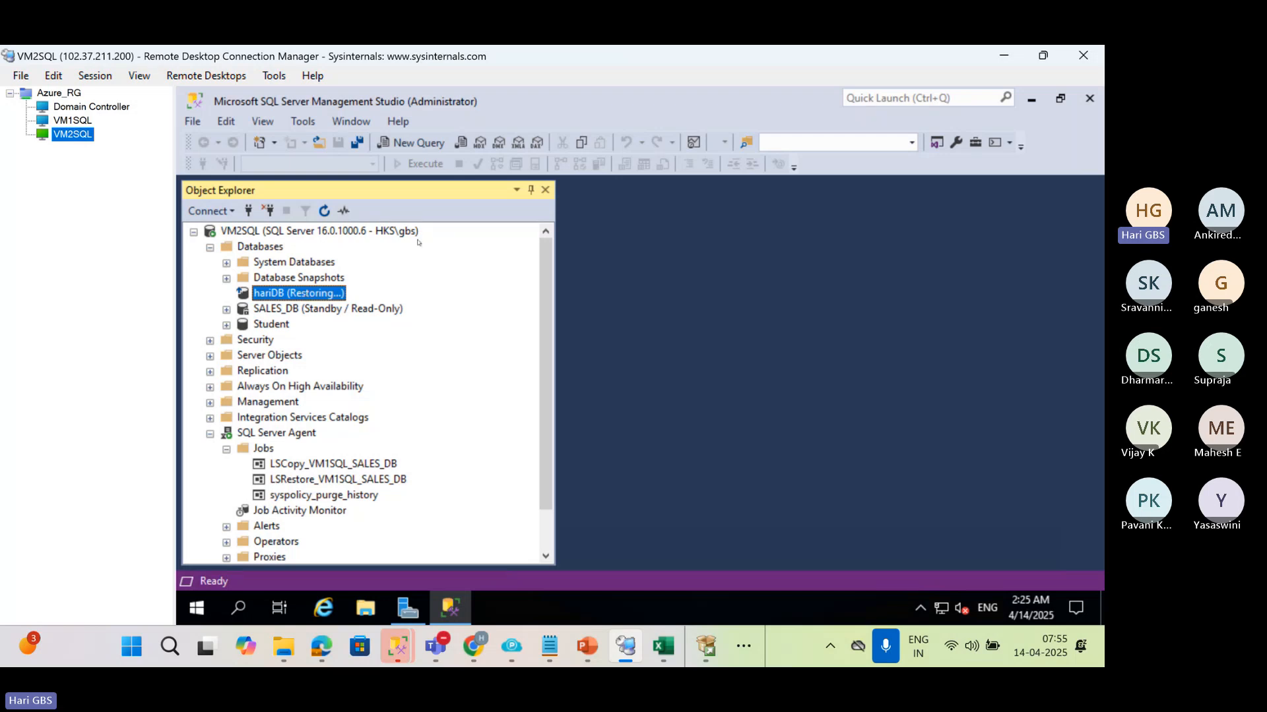
{"action": "left_click", "coordinate": [72, 120]}
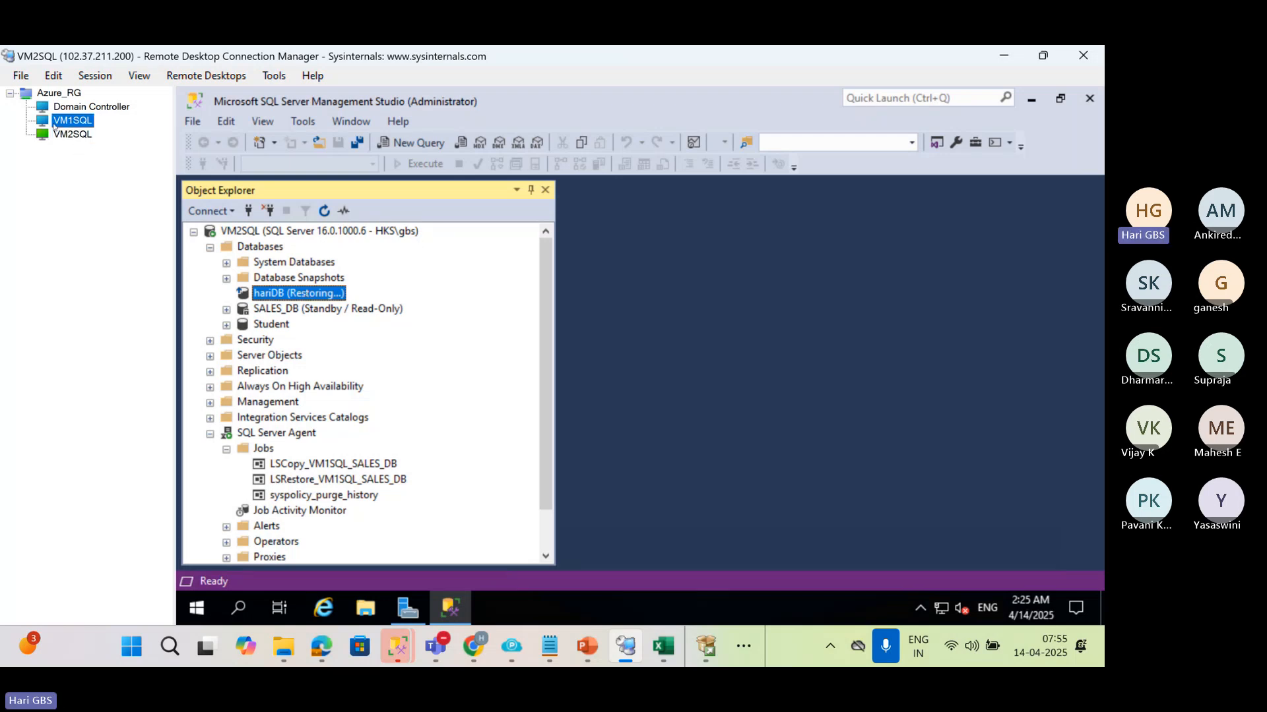
{"action": "left_click", "coordinate": [194, 231]}
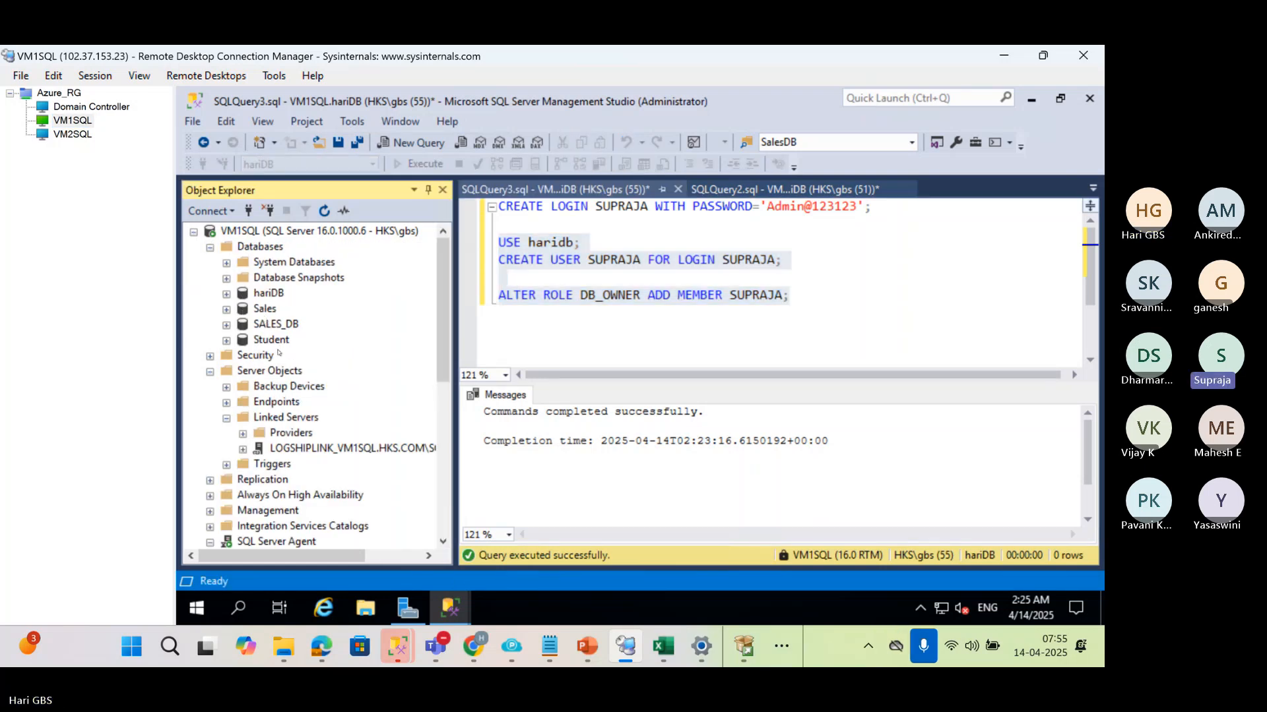
{"action": "left_click", "coordinate": [66, 132]}
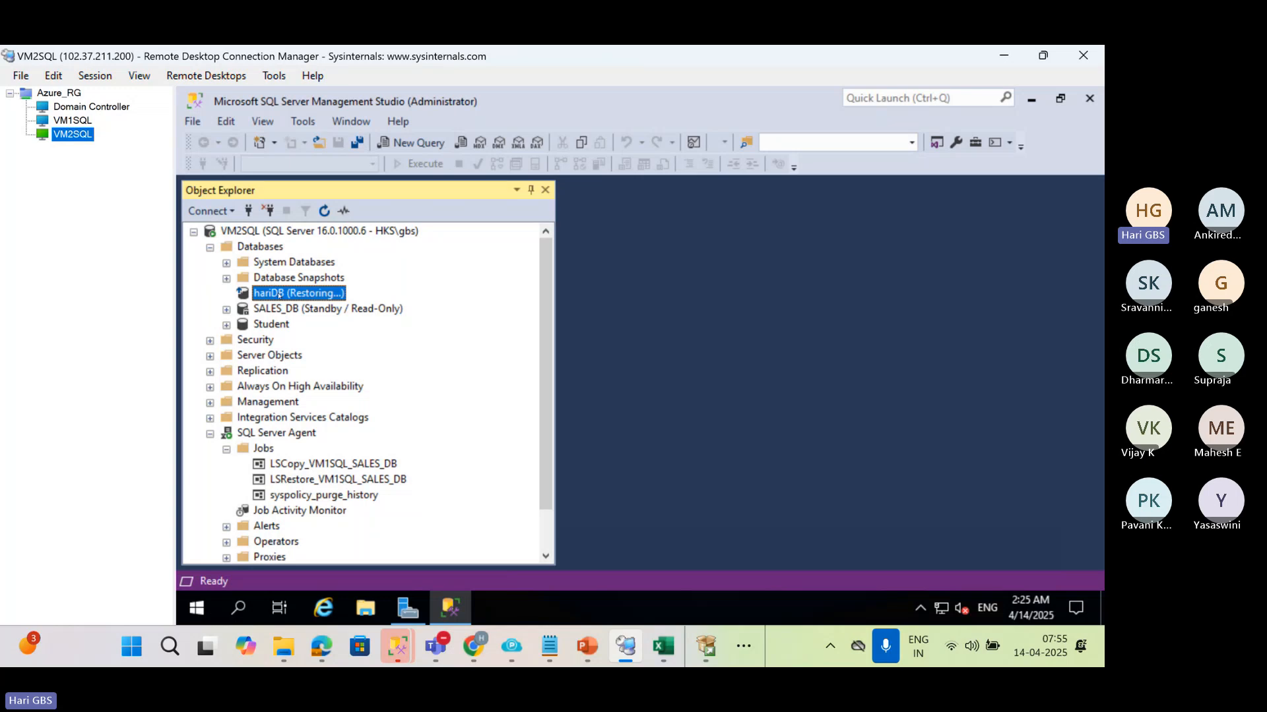
{"action": "left_click", "coordinate": [77, 123]}
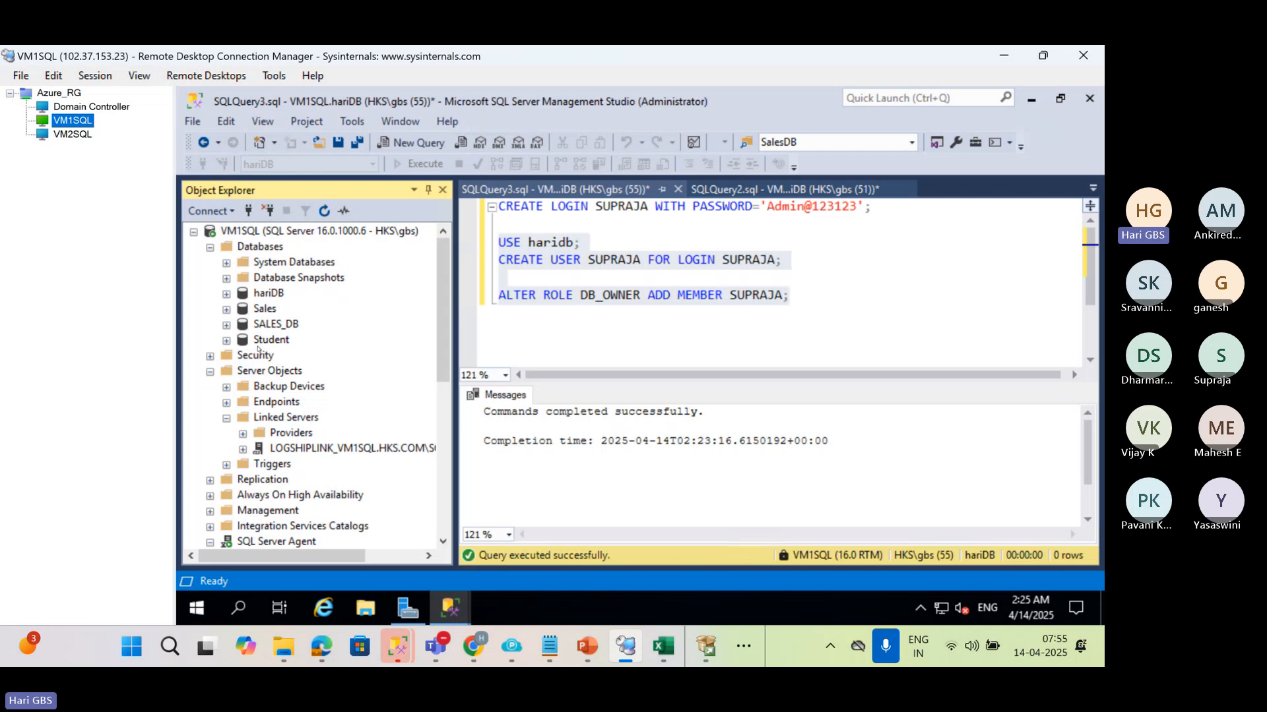
On VM1SQL, collapse Server Objects, expand the server-level Security and Logins folders, and select the newly created login
{"action": "left_click", "coordinate": [209, 371]}
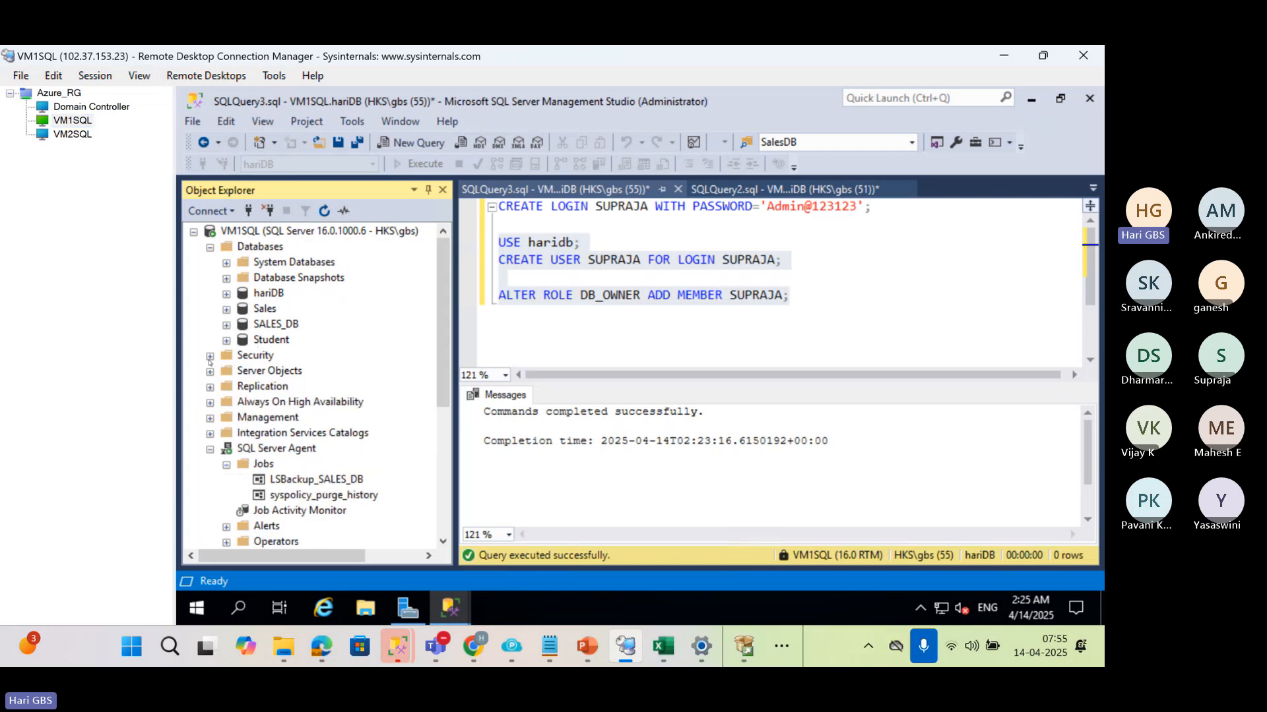
{"action": "left_click", "coordinate": [210, 357]}
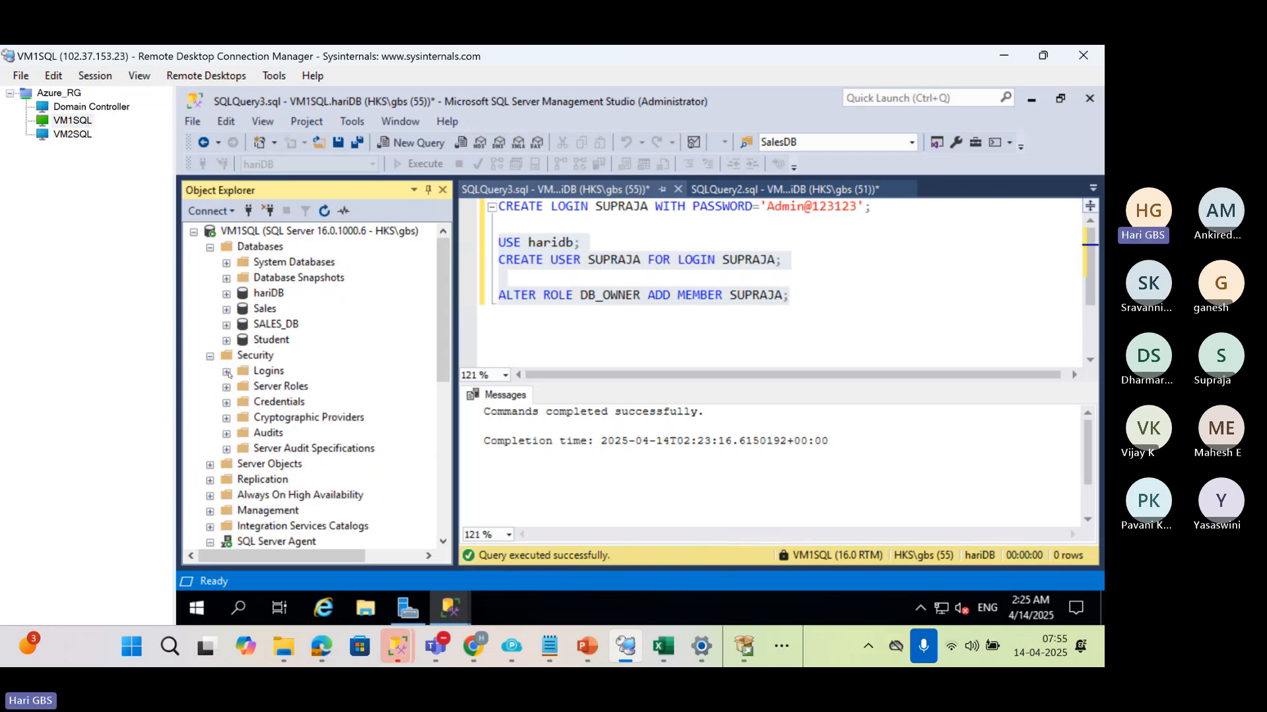
{"action": "left_click", "coordinate": [226, 371]}
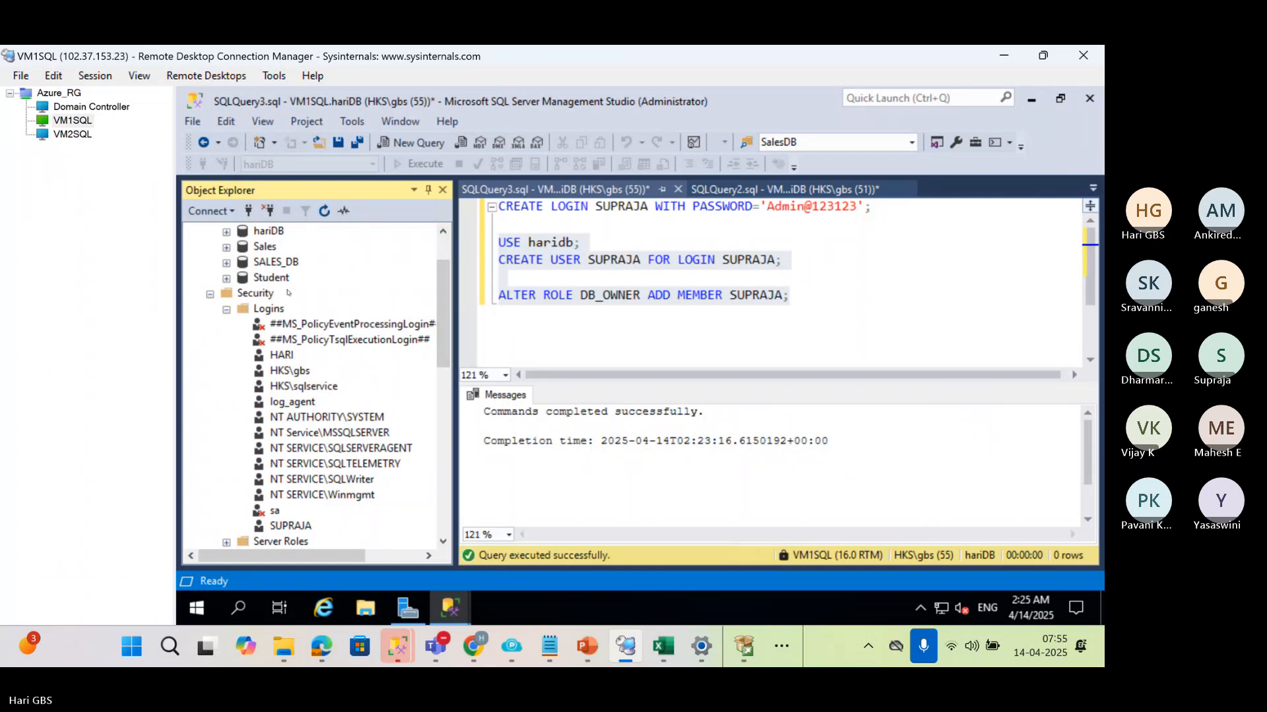
{"action": "left_click", "coordinate": [269, 309]}
{"action": "left_click", "coordinate": [307, 526]}
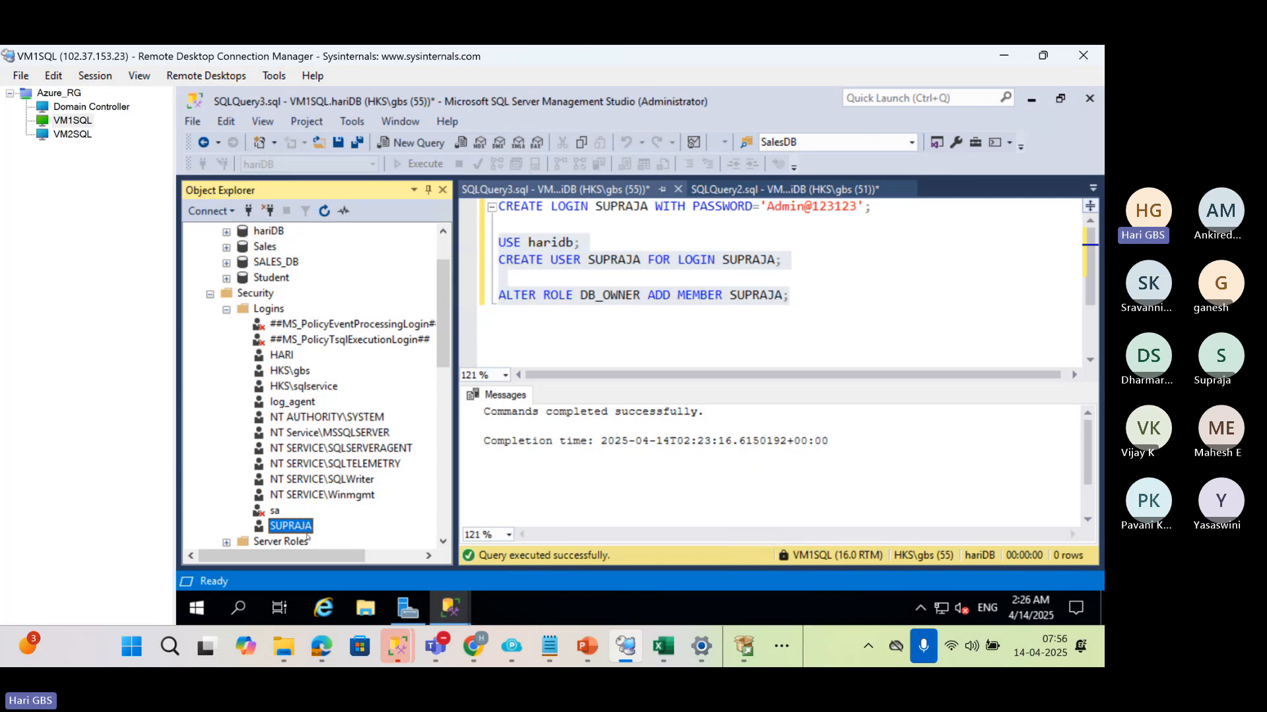
On VM2SQL, expand the server-level Security and Logins folders and refresh the Logins list
{"action": "left_click", "coordinate": [73, 134]}
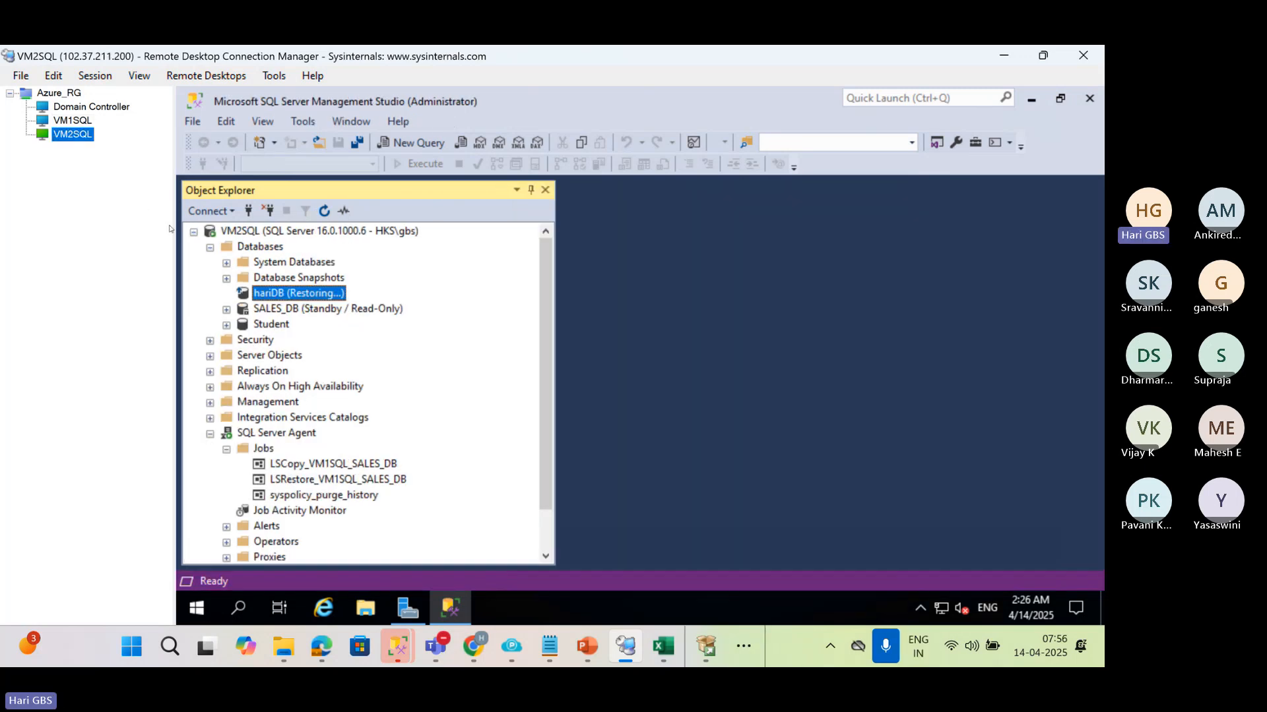
{"action": "left_click", "coordinate": [210, 341]}
{"action": "left_click", "coordinate": [325, 211]}
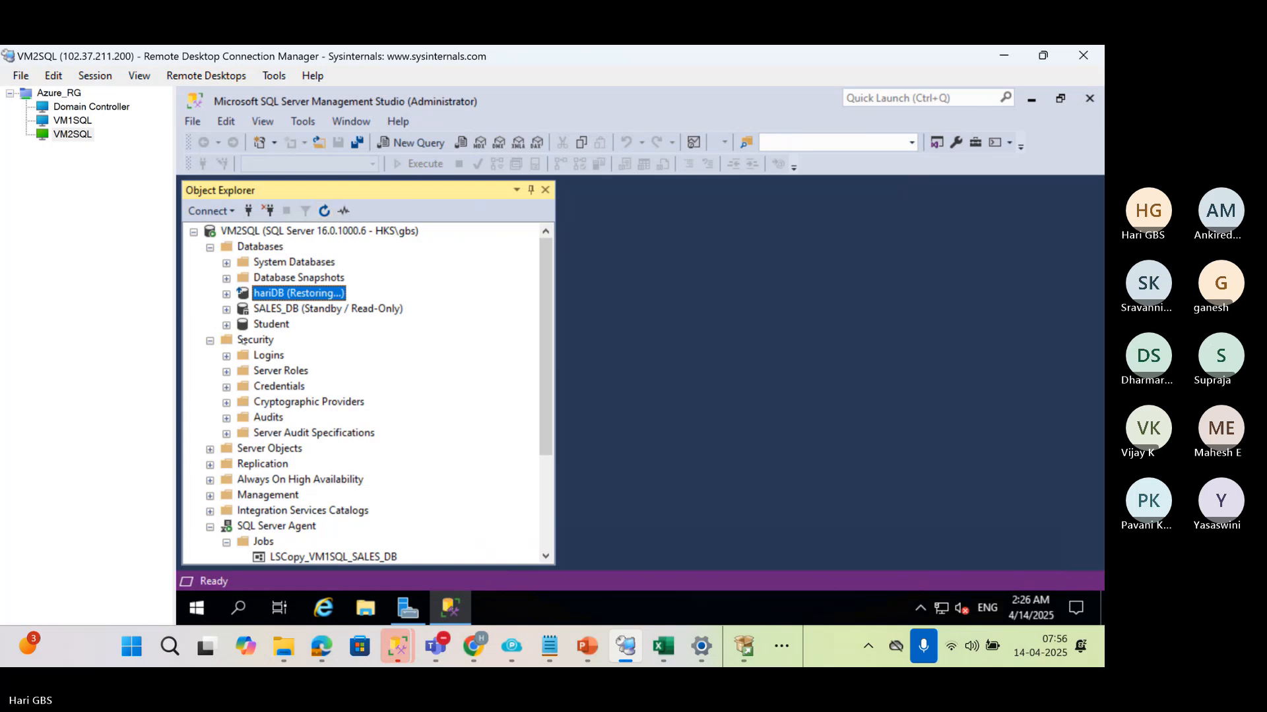
{"action": "left_click", "coordinate": [227, 357]}
{"action": "left_click", "coordinate": [254, 340]}
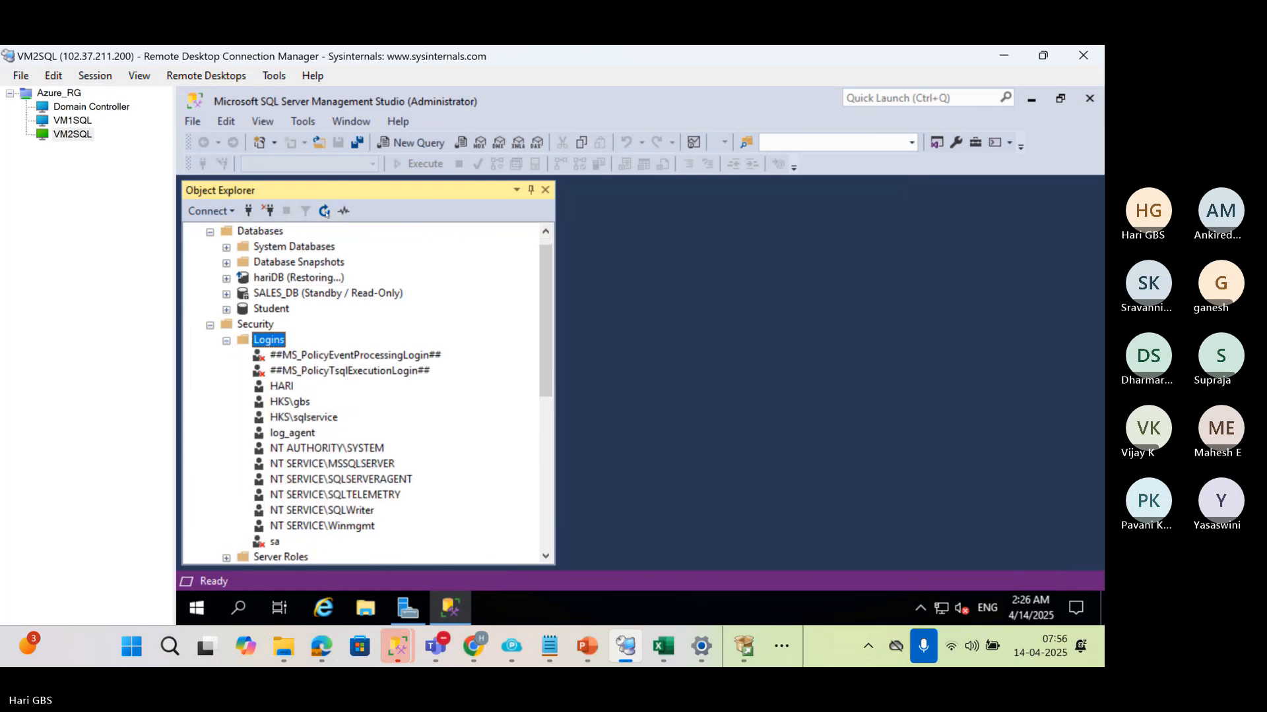
{"action": "key", "text": "F5"}
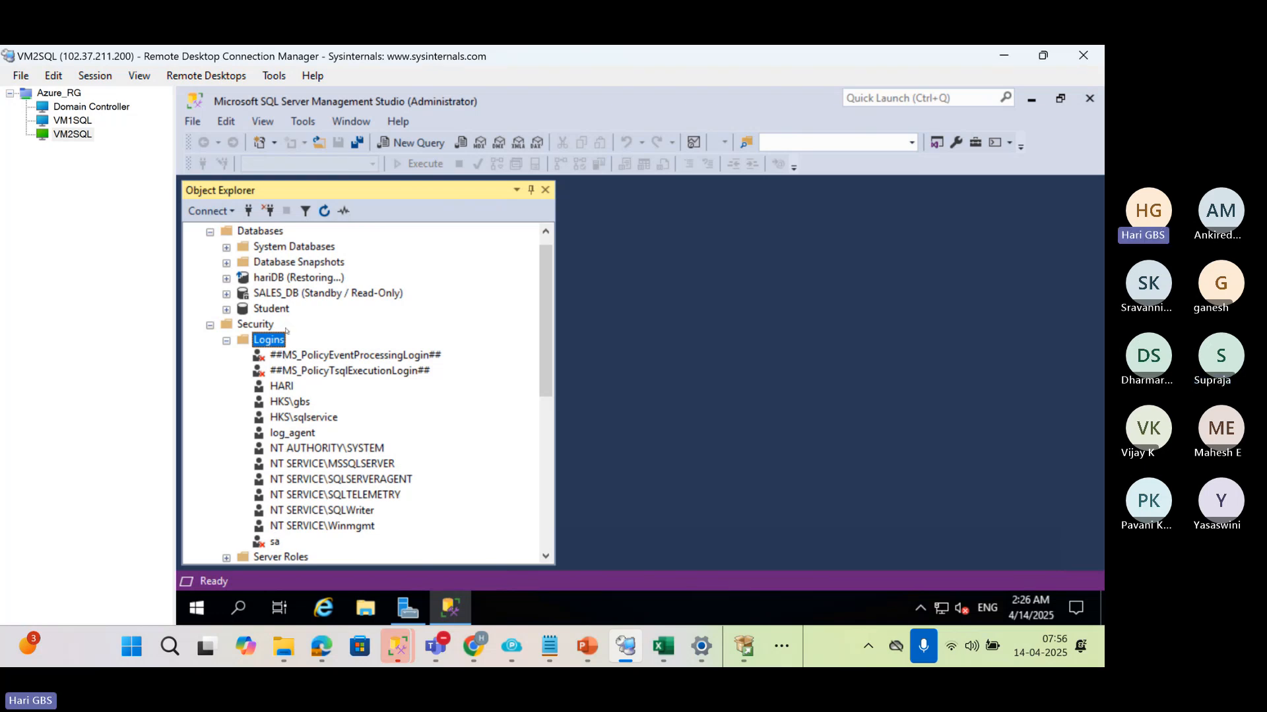
Select hariDB and SALES_DB on VM2SQL, and expand SALES_DB in the VM1SQL session
{"action": "left_click", "coordinate": [278, 279]}
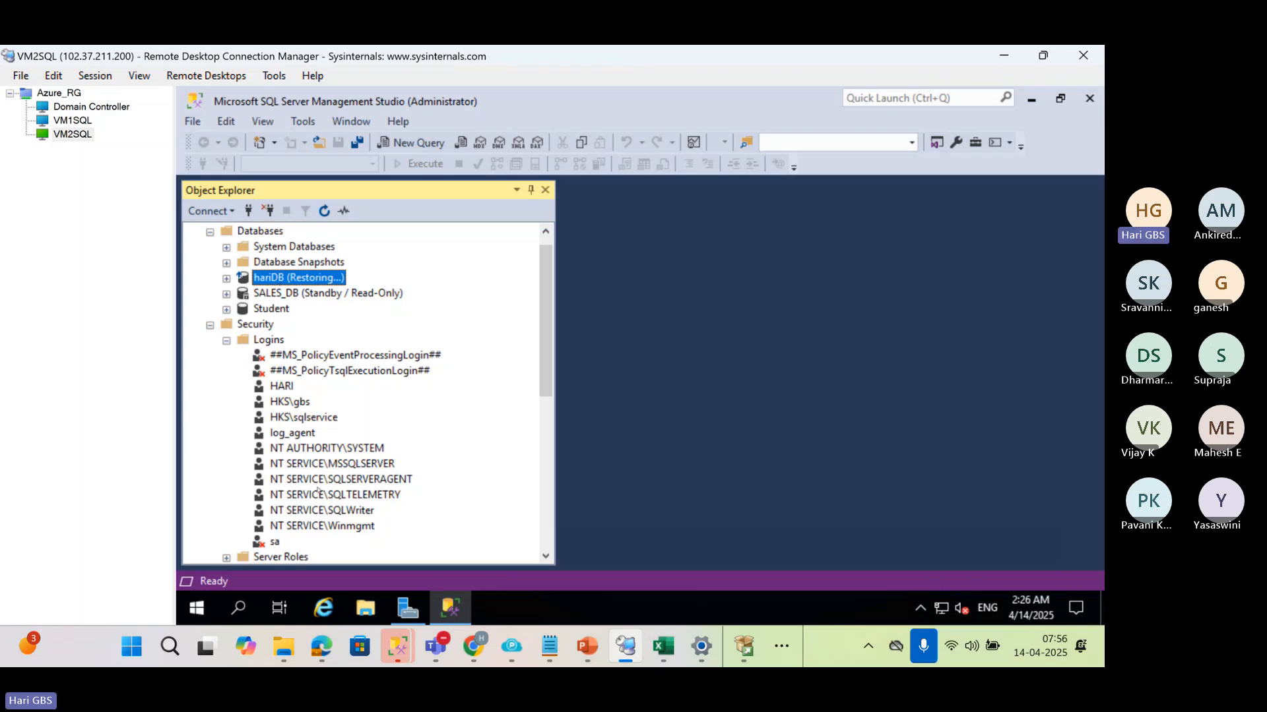
{"action": "left_click", "coordinate": [304, 296]}
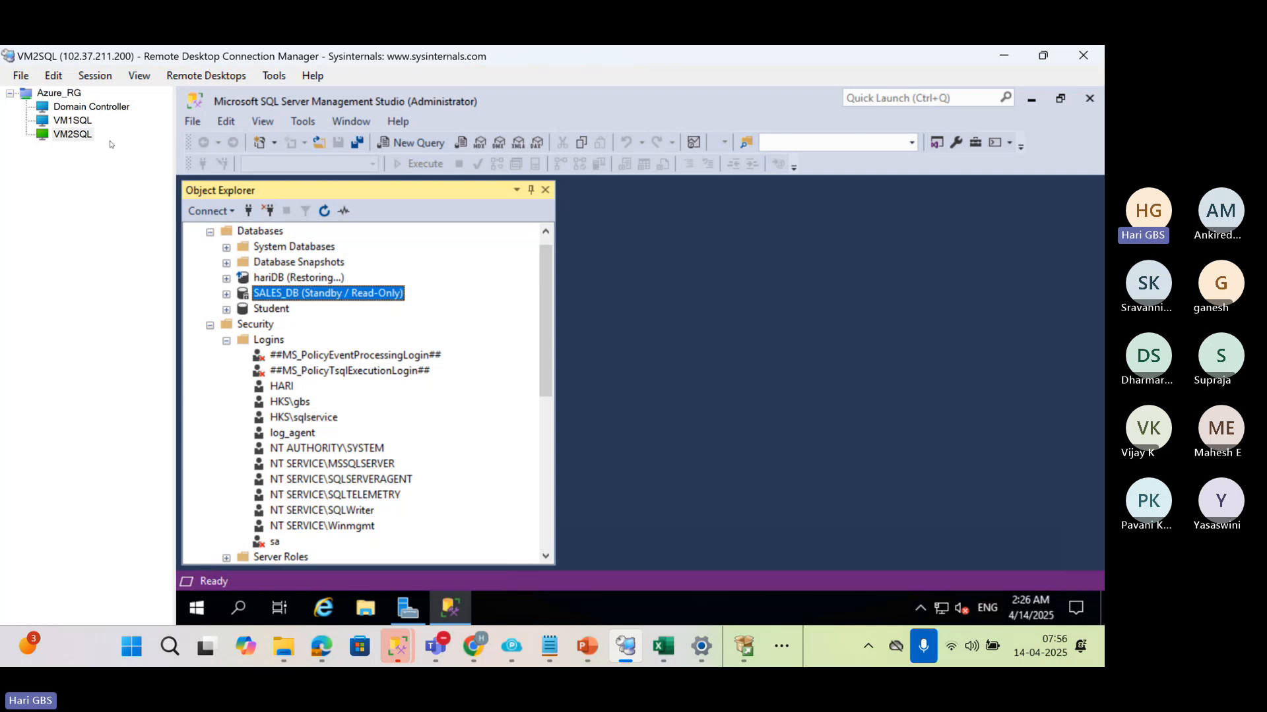
{"action": "left_click", "coordinate": [73, 120]}
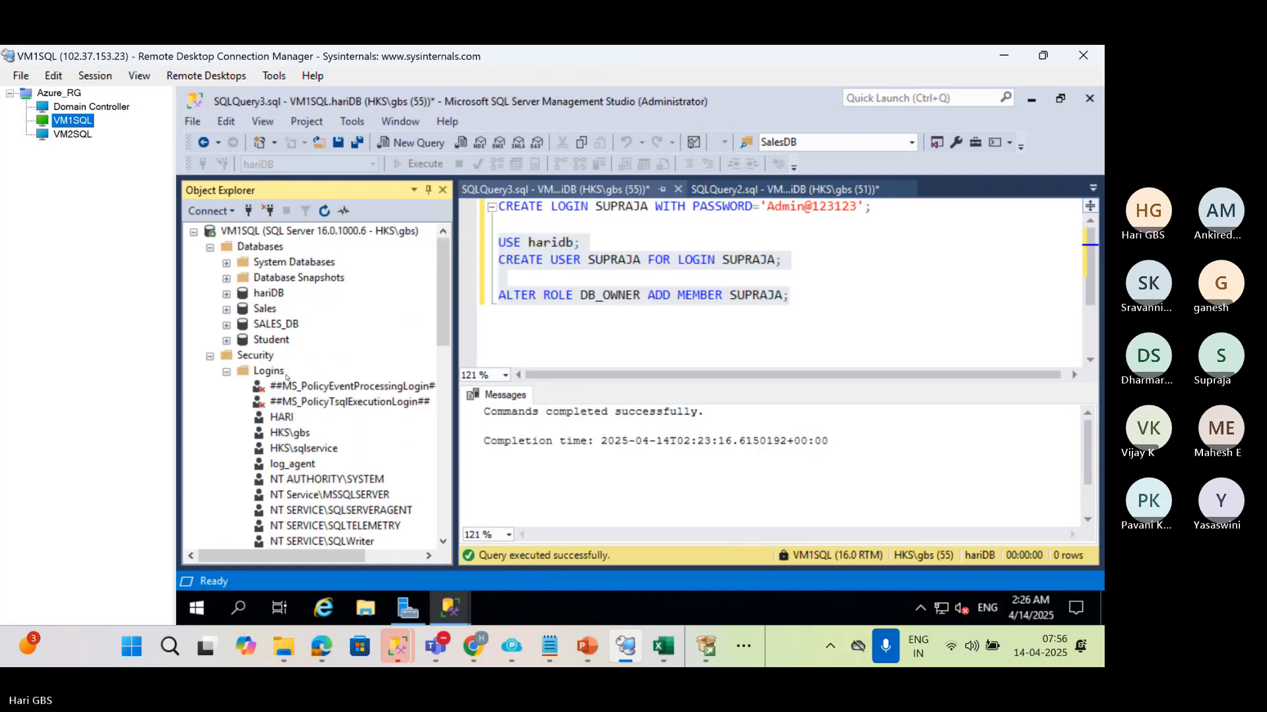
{"action": "double_click", "coordinate": [256, 324]}
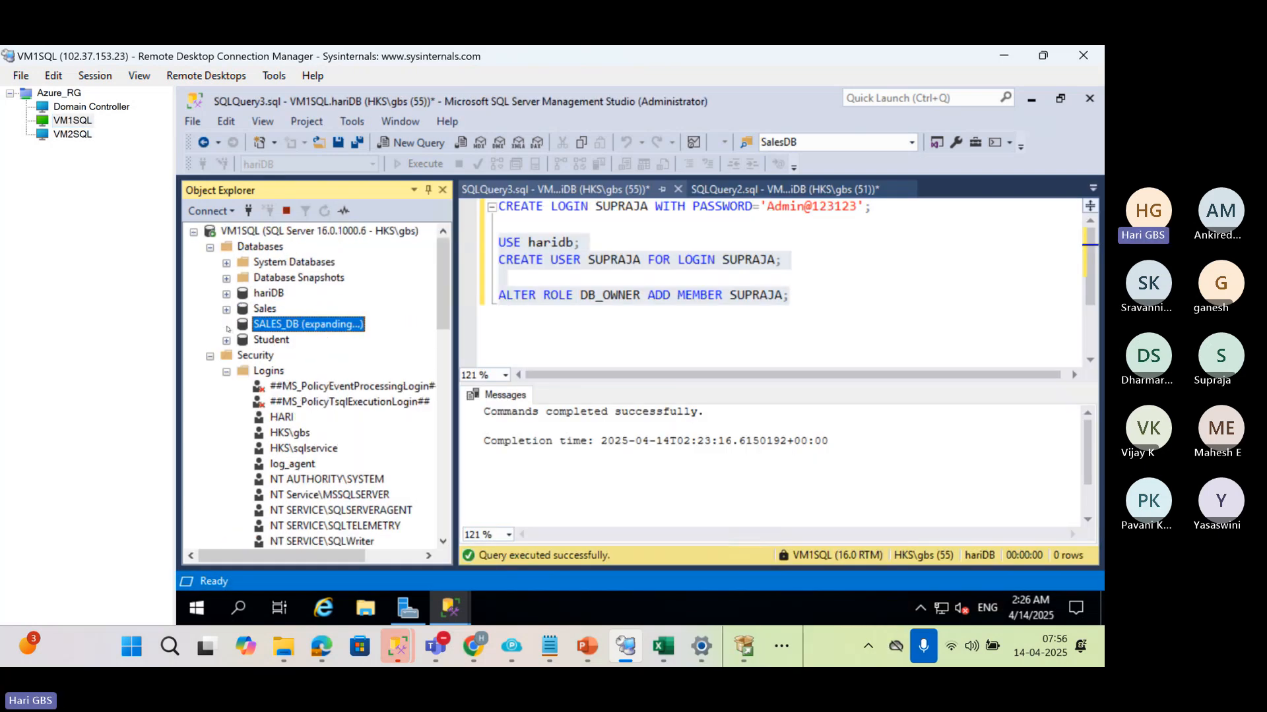
Replace the account name in the CREATE LOGIN, CREATE USER and ALTER ROLE statements with a second person's name
{"action": "left_click", "coordinate": [575, 243]}
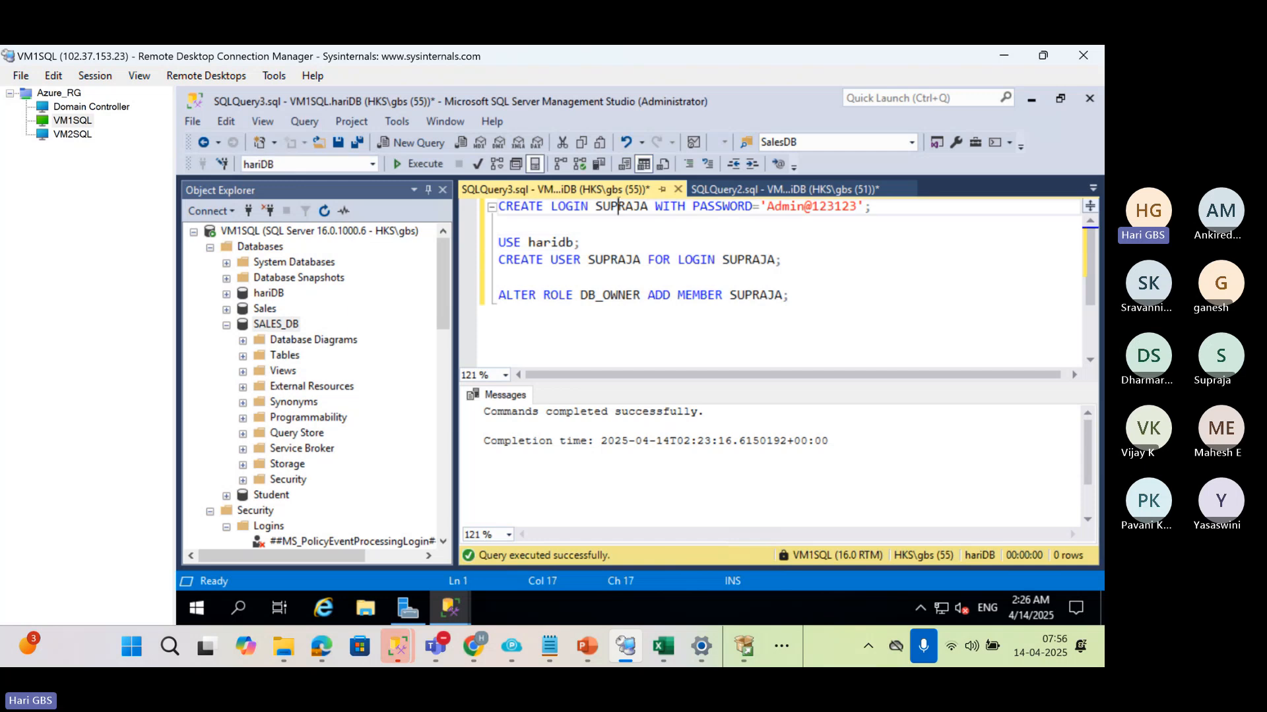
{"action": "double_click", "coordinate": [619, 207]}
{"action": "type", "text": "sravani"}
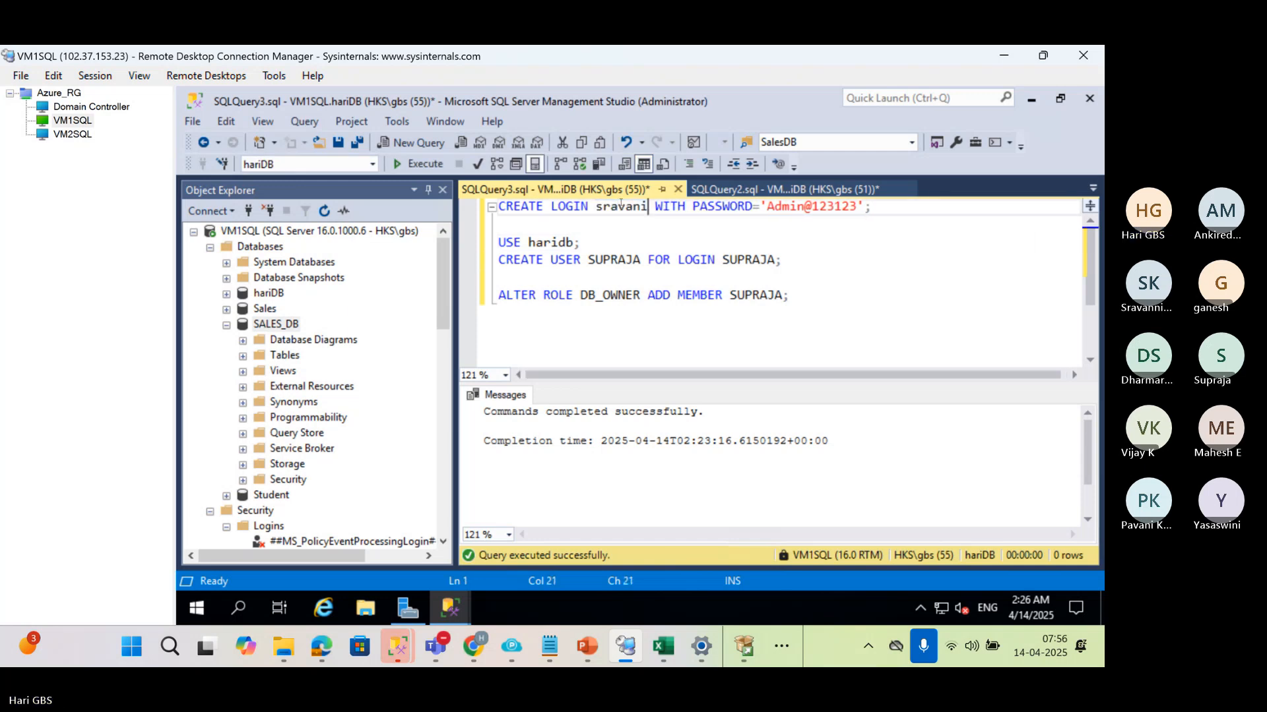
{"action": "double_click", "coordinate": [620, 261]}
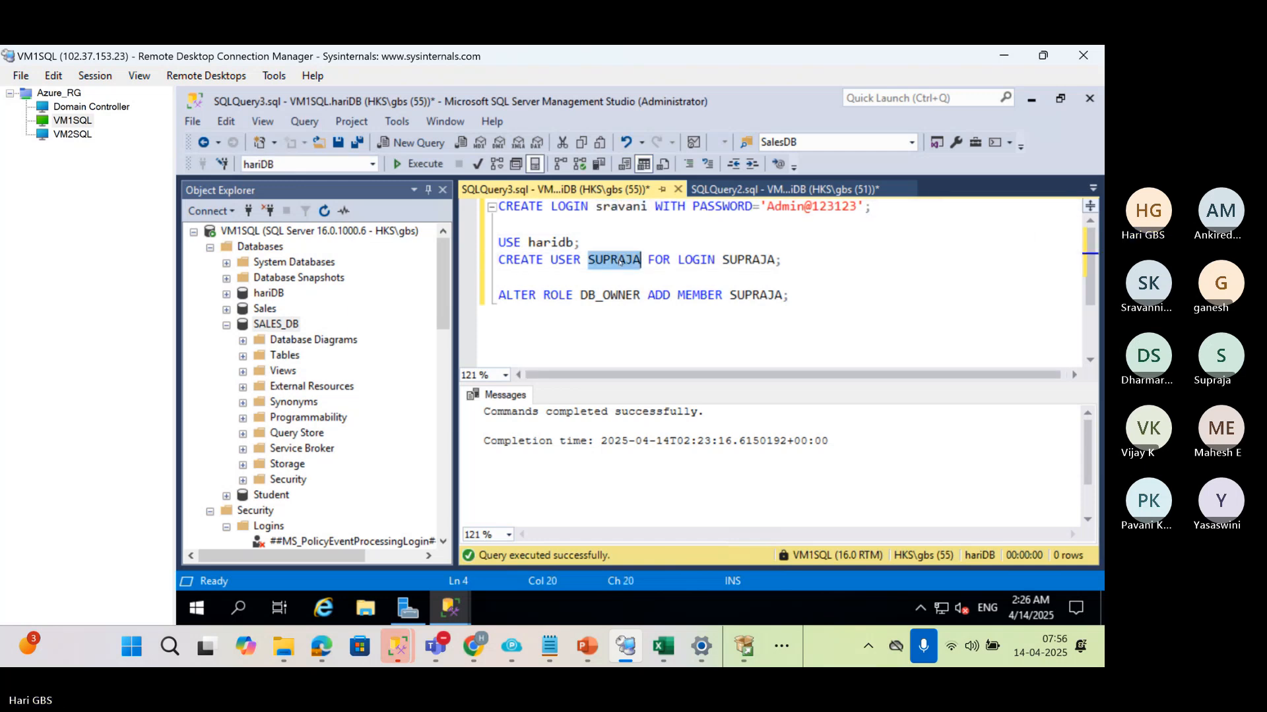
{"action": "type", "text": "Sravani"}
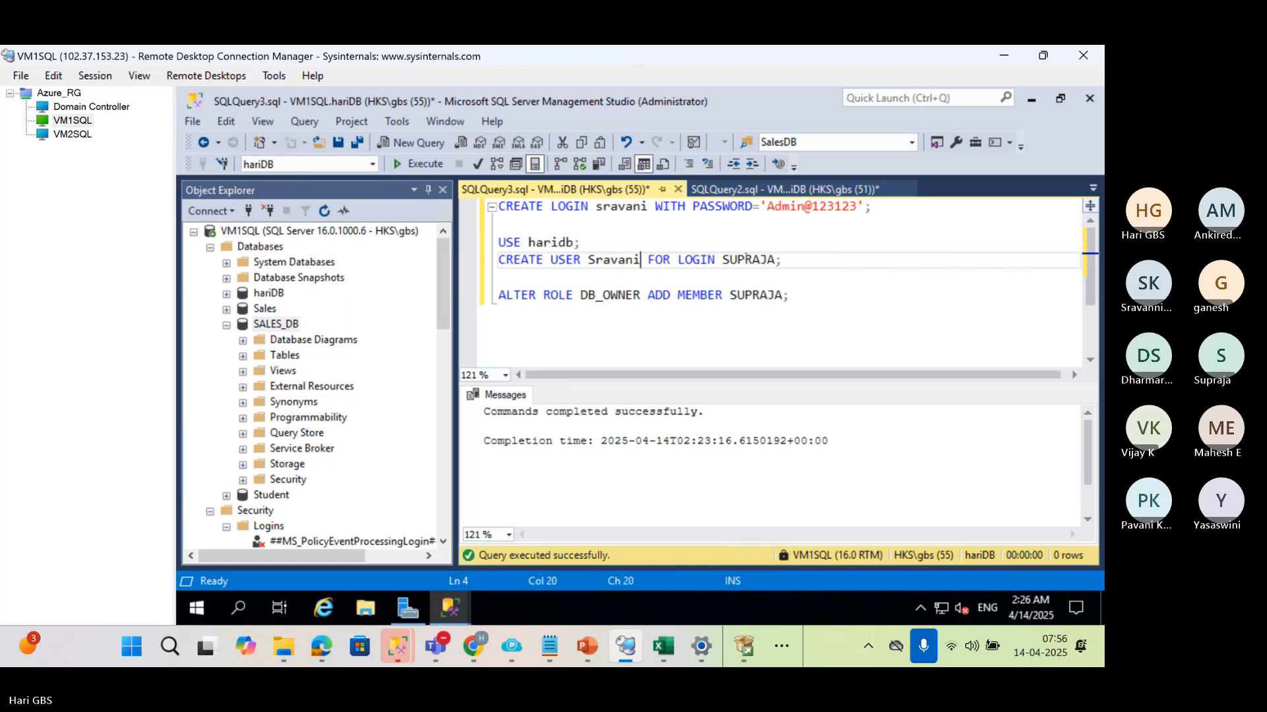
{"action": "double_click", "coordinate": [747, 259]}
{"action": "type", "text": "Sravani"}
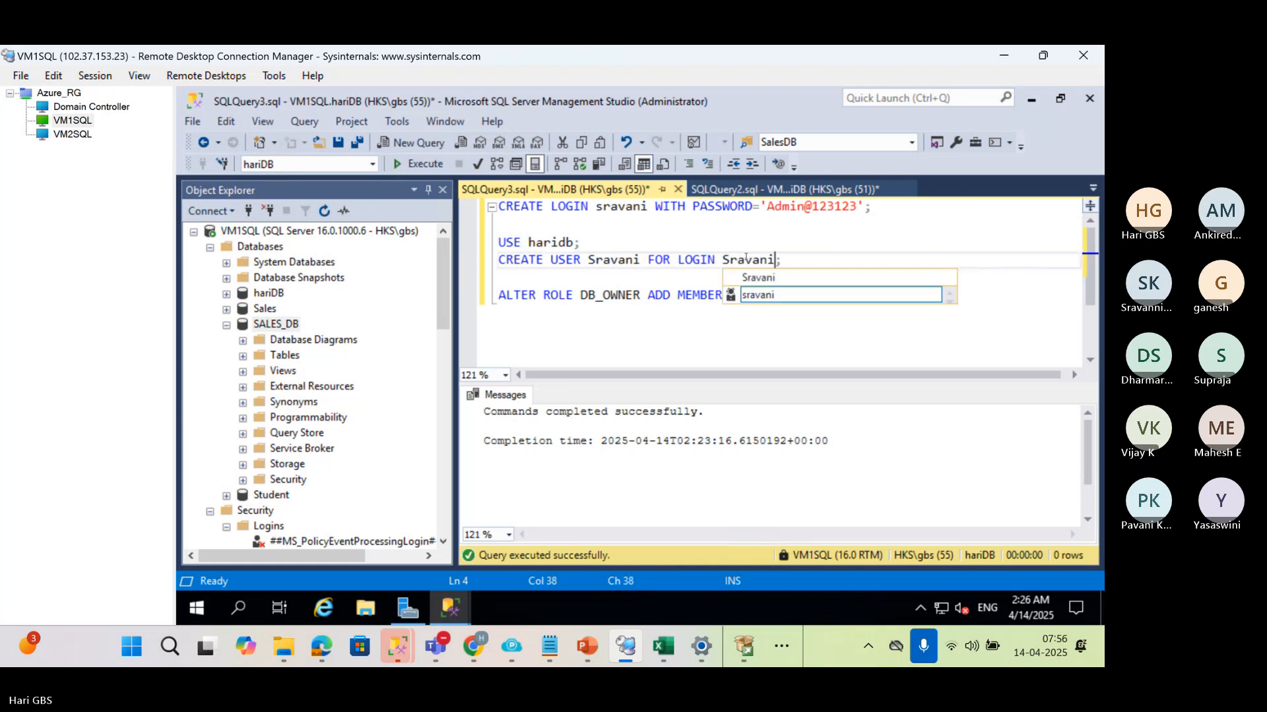
{"action": "key", "text": "Escape"}
{"action": "key", "text": "Up"}
{"action": "double_click", "coordinate": [746, 301]}
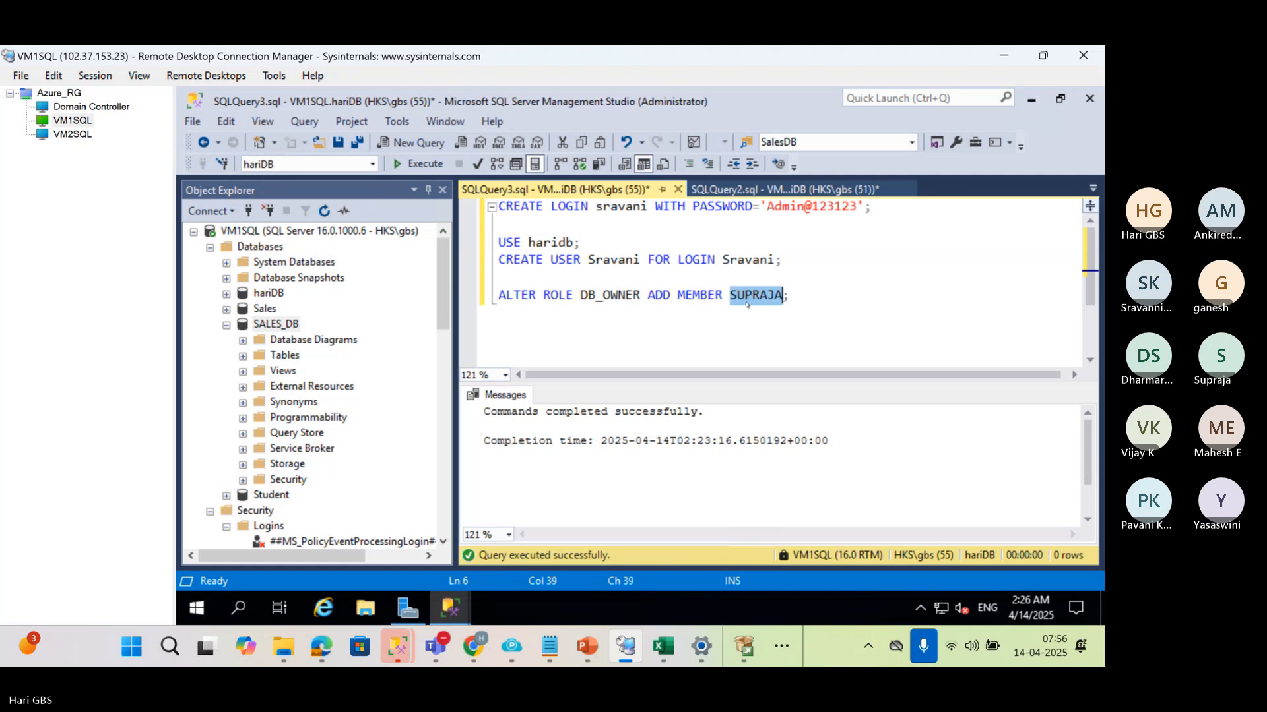
{"action": "type", "text": "Sravni"}
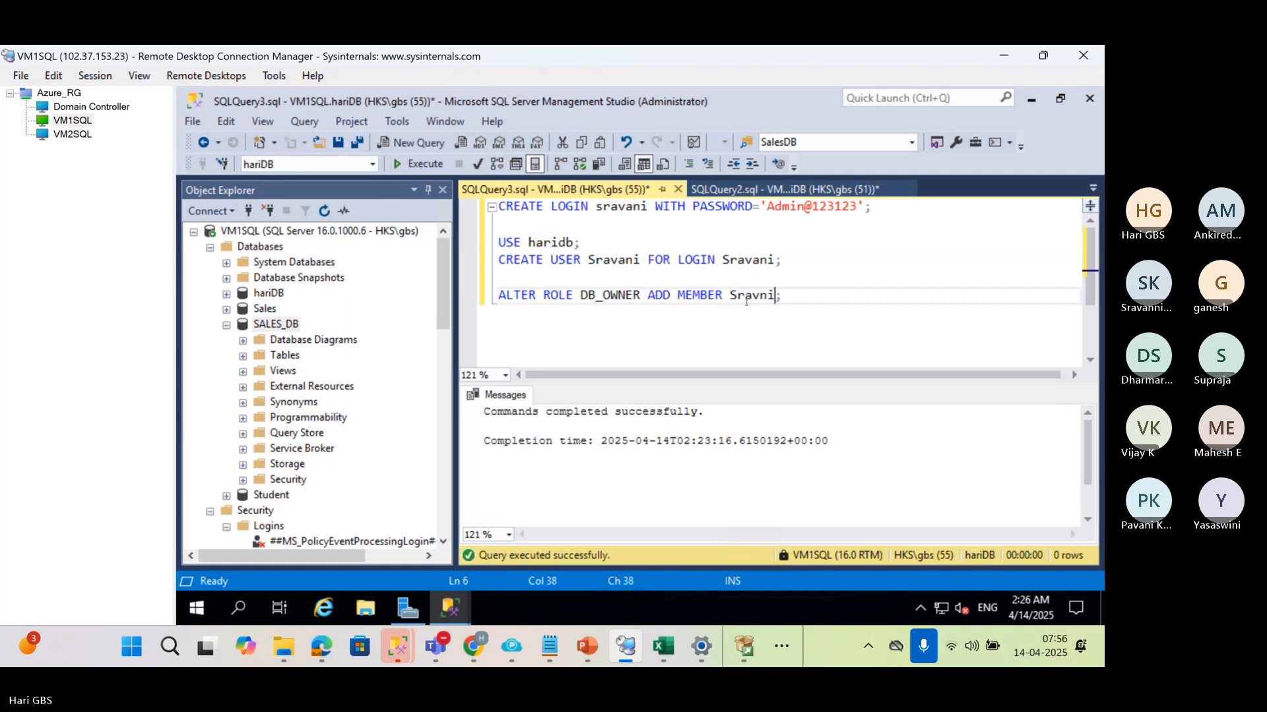
Execute the CREATE LOGIN statement for the second person, followed by the USE haridb, CREATE USER and ALTER ROLE block
{"action": "left_click_drag", "start_coordinate": [872, 206], "coordinate": [496, 206]}
{"action": "key", "text": "F5"}
{"action": "left_click_drag", "start_coordinate": [782, 296], "coordinate": [489, 237]}
{"action": "key", "text": "F5"}
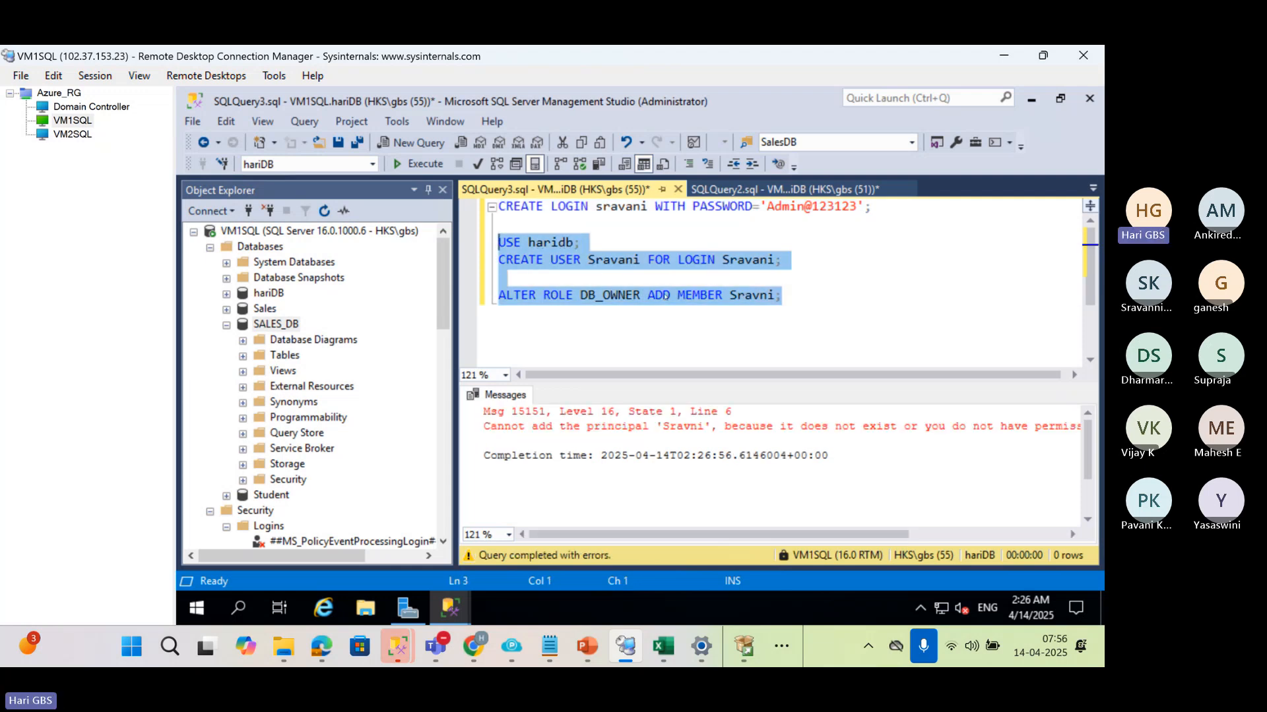
Try to rerun only the USE haridb and CREATE USER statements for the second person's login
{"action": "left_click", "coordinate": [721, 317]}
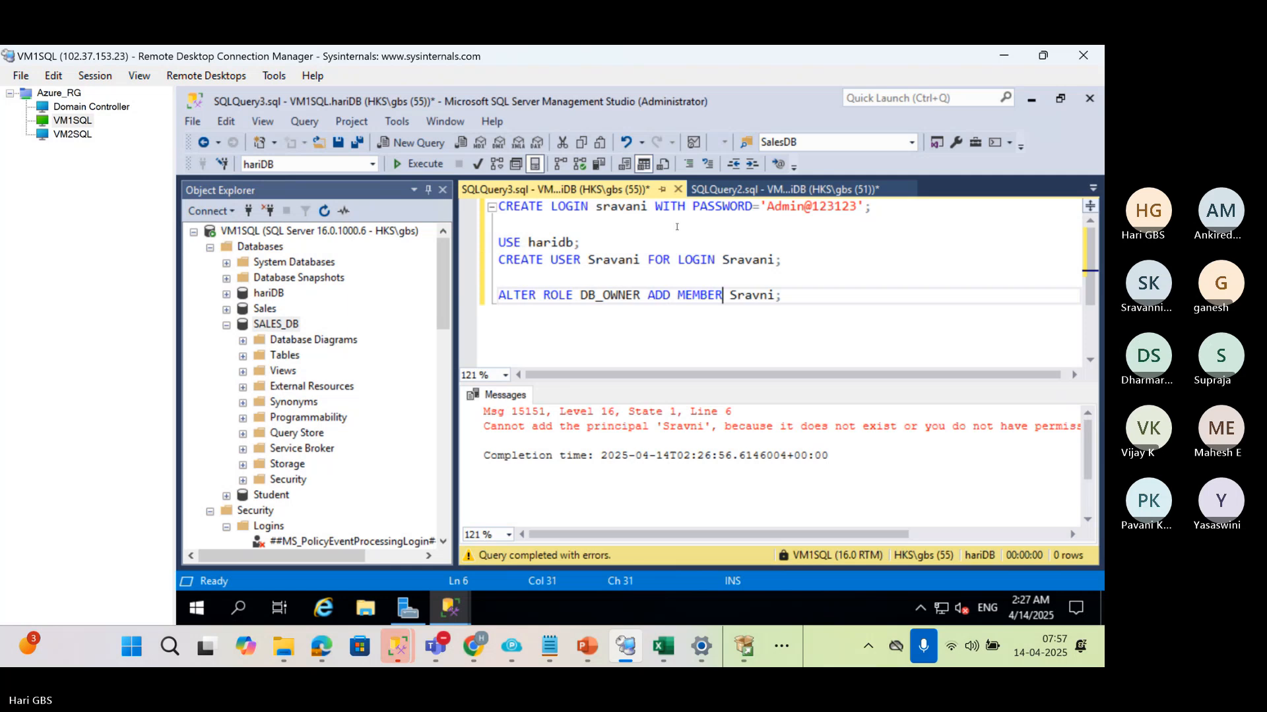
{"action": "left_click_drag", "start_coordinate": [782, 261], "coordinate": [523, 234]}
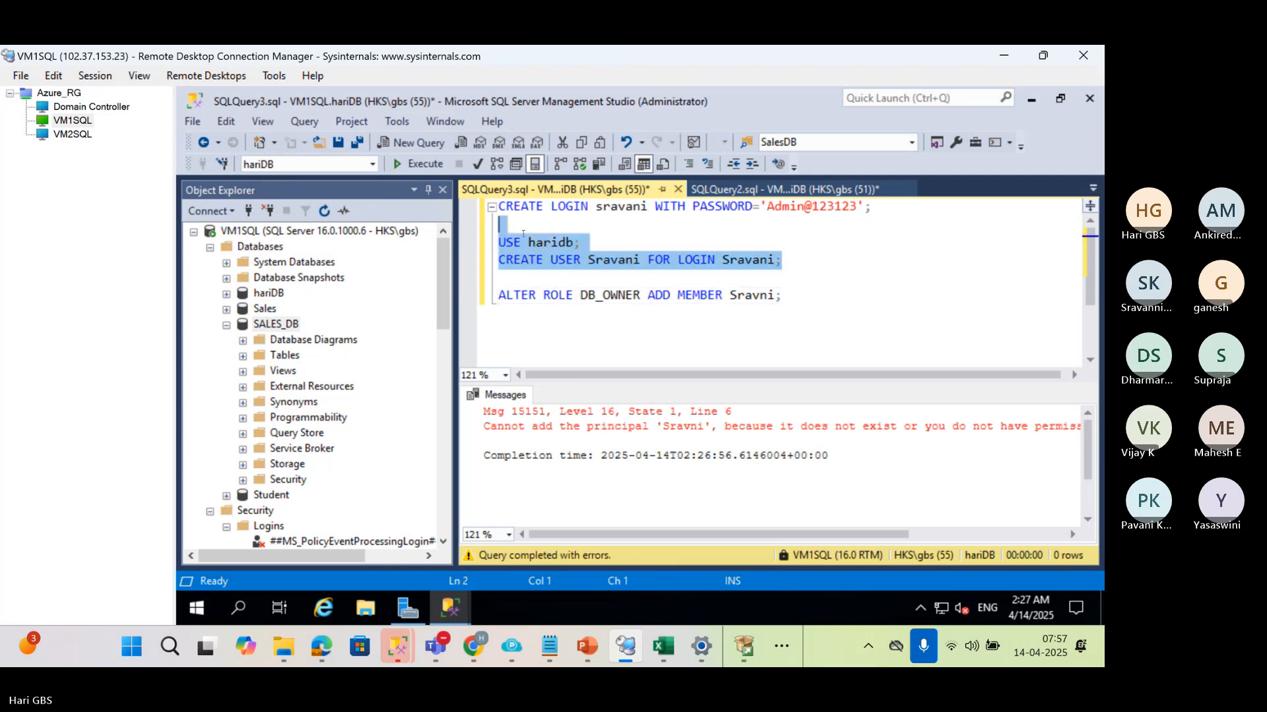
{"action": "key", "text": "F5"}
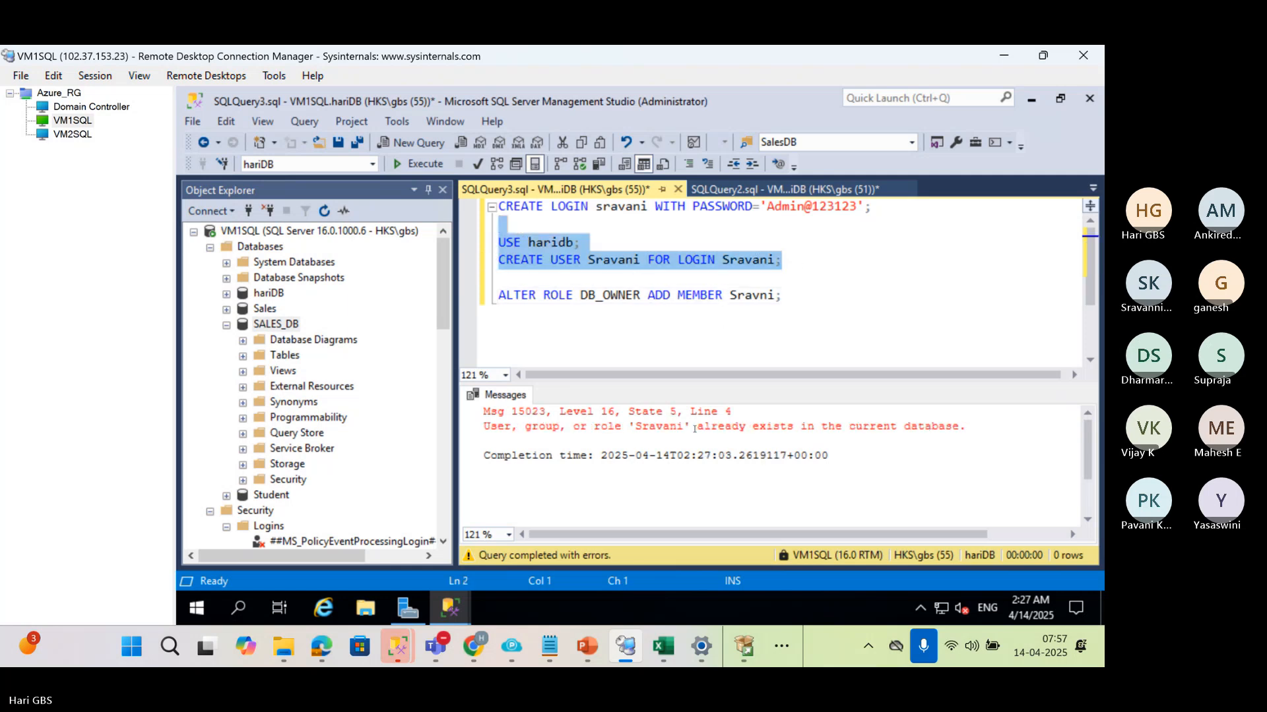
{"action": "left_click", "coordinate": [709, 260]}
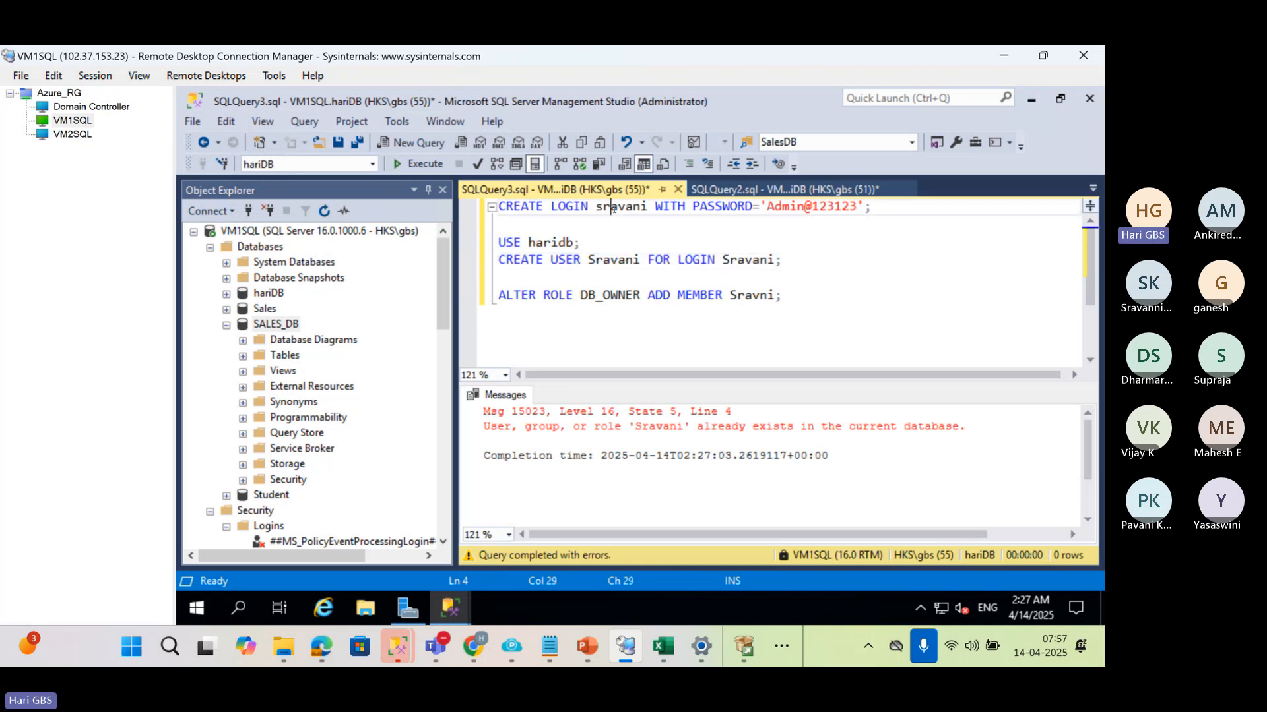
{"action": "double_click", "coordinate": [617, 208]}
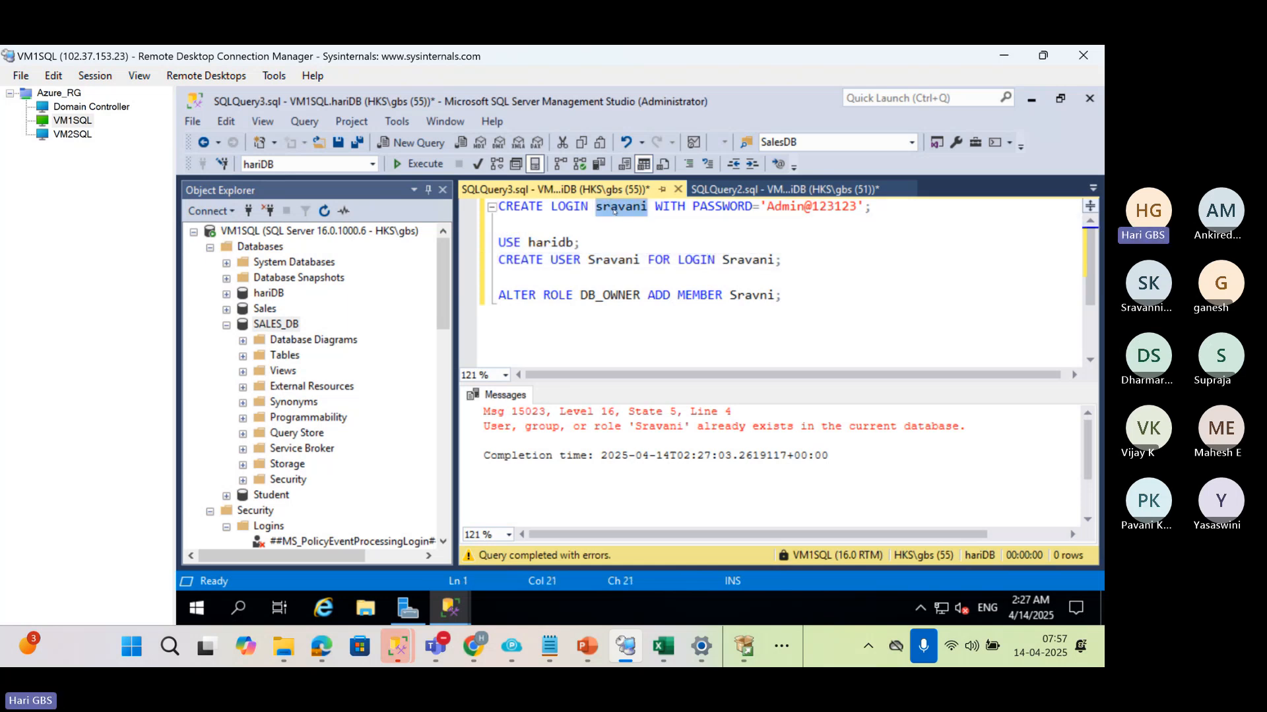
{"action": "type", "text": "dharam"}
{"action": "key", "text": "ctrl+z"}
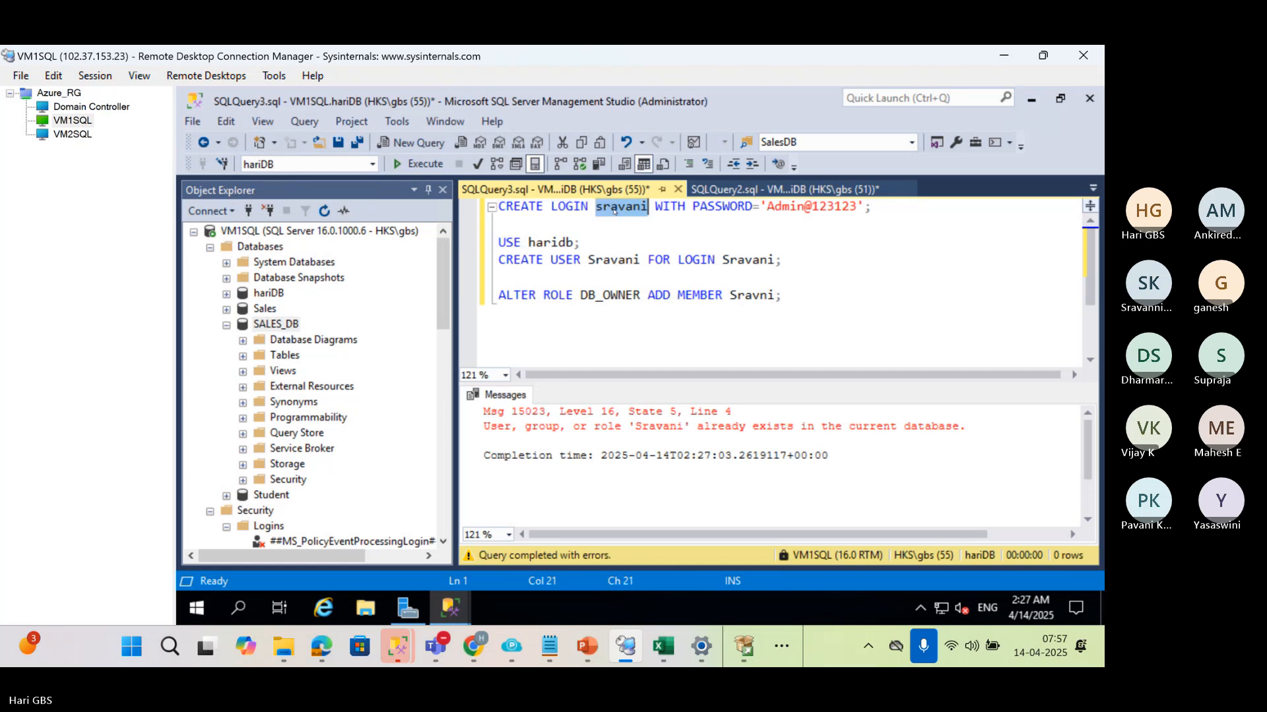
Replace all occurrences of the second person's name in the current query with a third person's name
{"action": "key", "text": "ctrl+f"}
{"action": "key", "text": "Tab"}
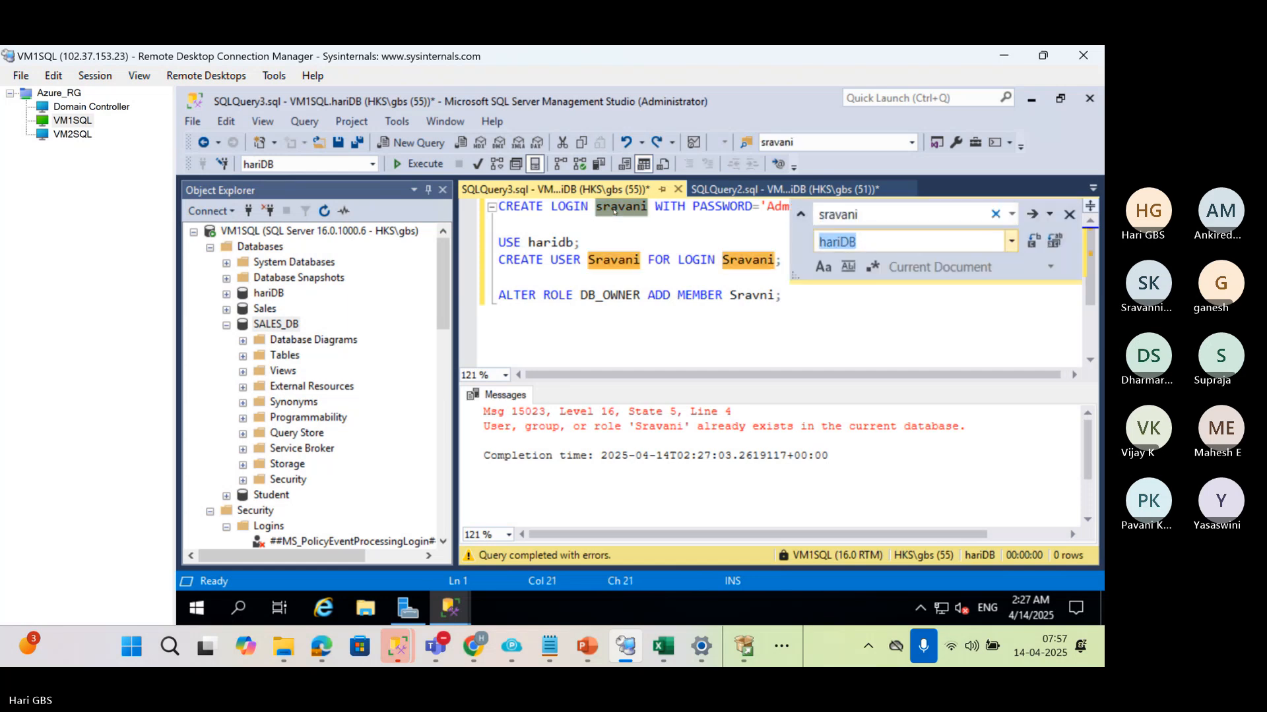
{"action": "type", "text": "Dharma"}
{"action": "left_click", "coordinate": [1054, 240]}
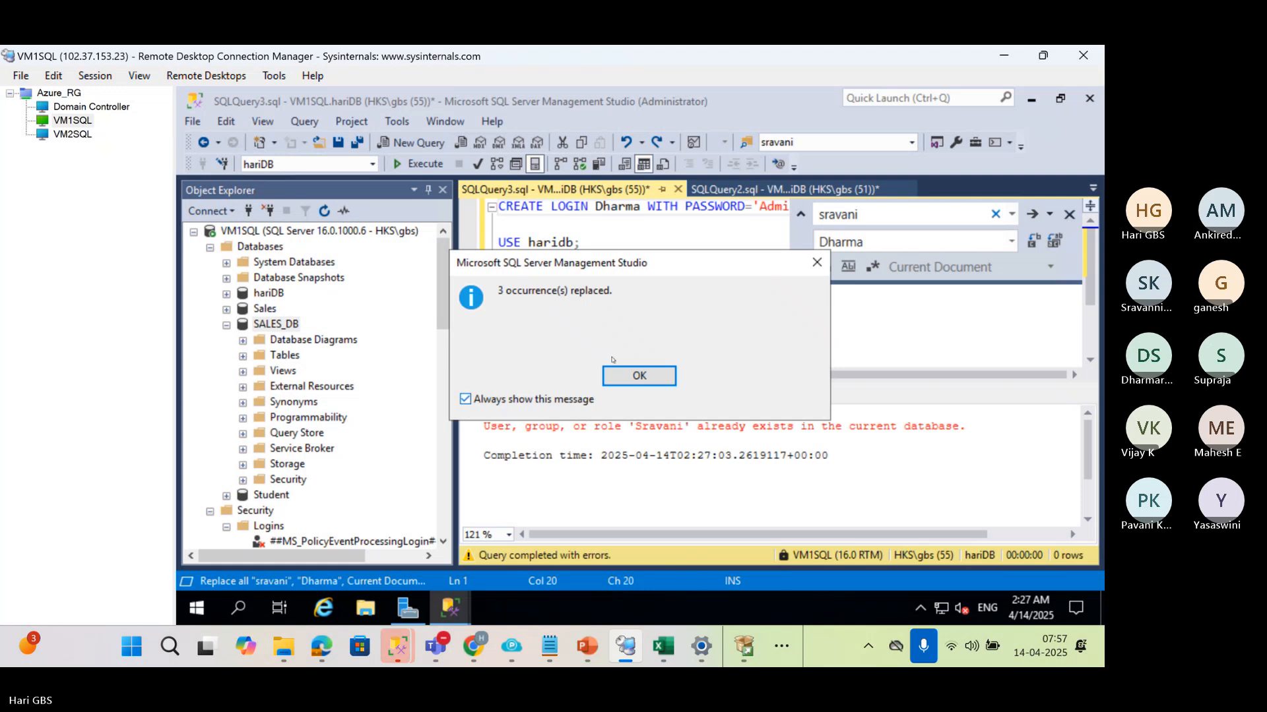
{"action": "key", "text": "Return"}
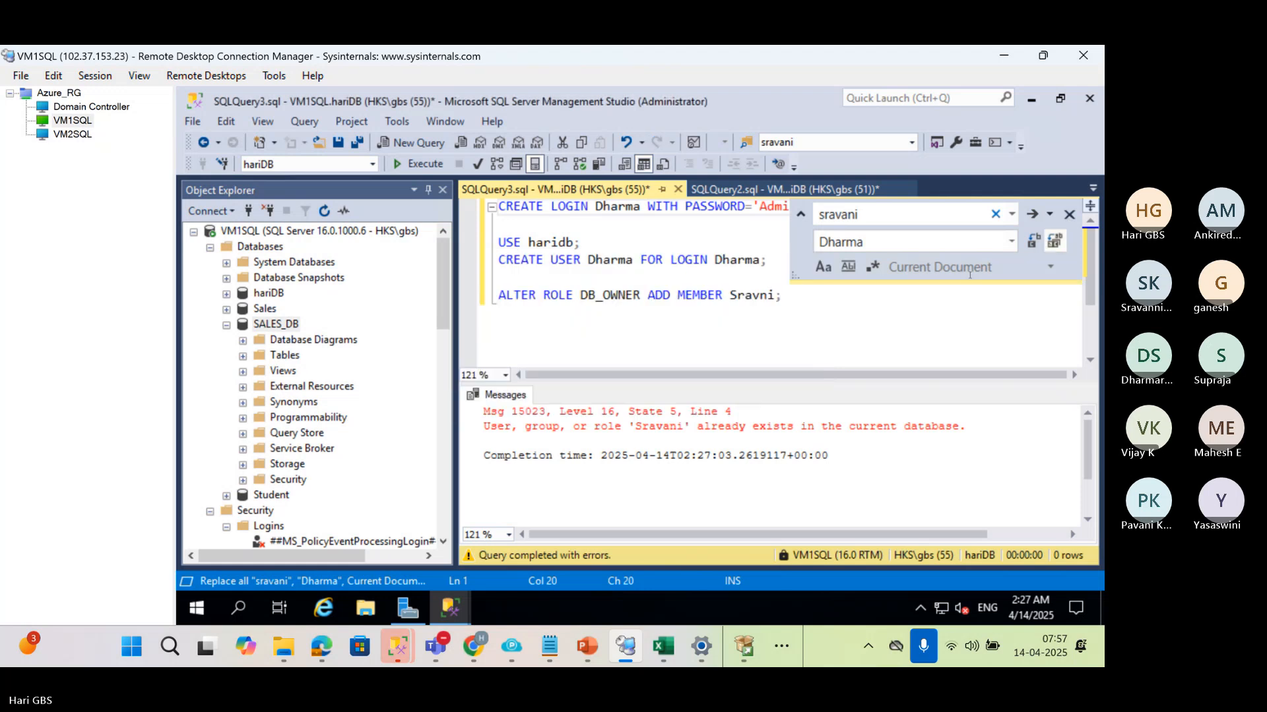
Add a use master; line above the CREATE LOGIN statement and execute the whole script for the third person's login
{"action": "left_click", "coordinate": [1068, 214]}
{"action": "left_click", "coordinate": [923, 241]}
{"action": "left_click", "coordinate": [551, 208]}
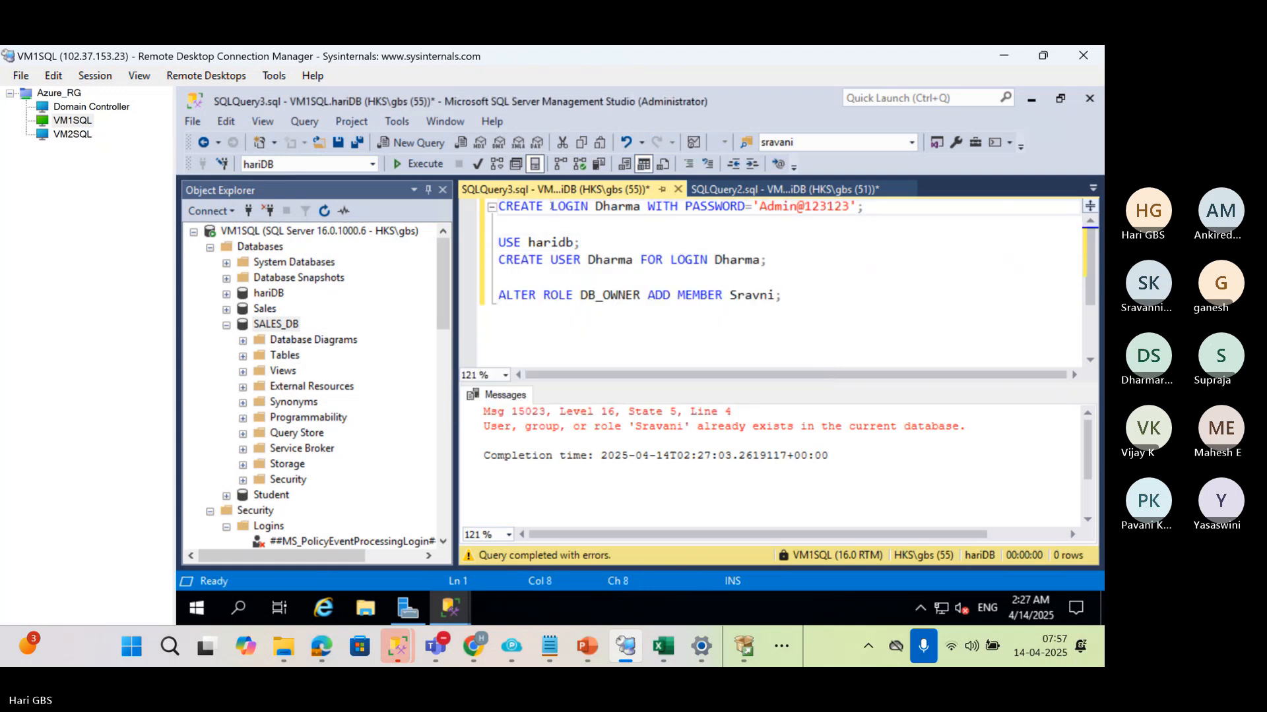
{"action": "key", "text": "Home"}
{"action": "key", "text": "Return"}
{"action": "key", "text": "Up"}
{"action": "type", "text": "use mas"}
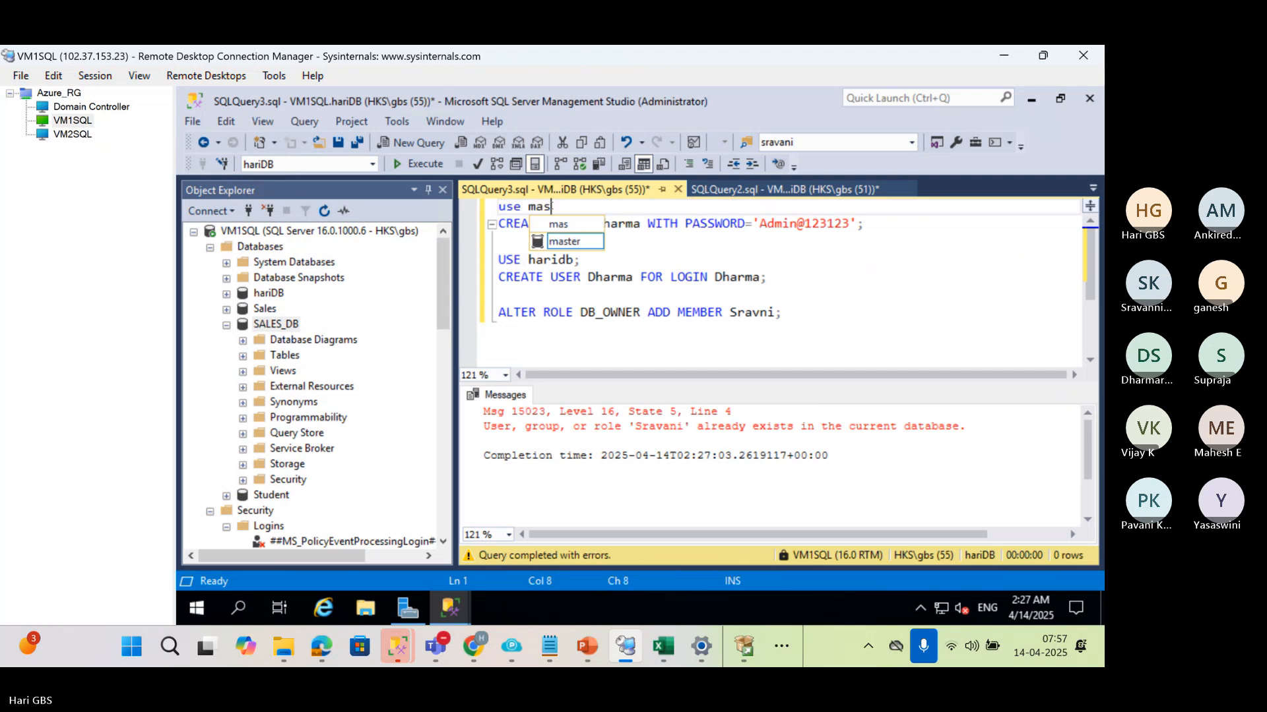
{"action": "type", "text": "ter;"}
{"action": "key", "text": "F5"}
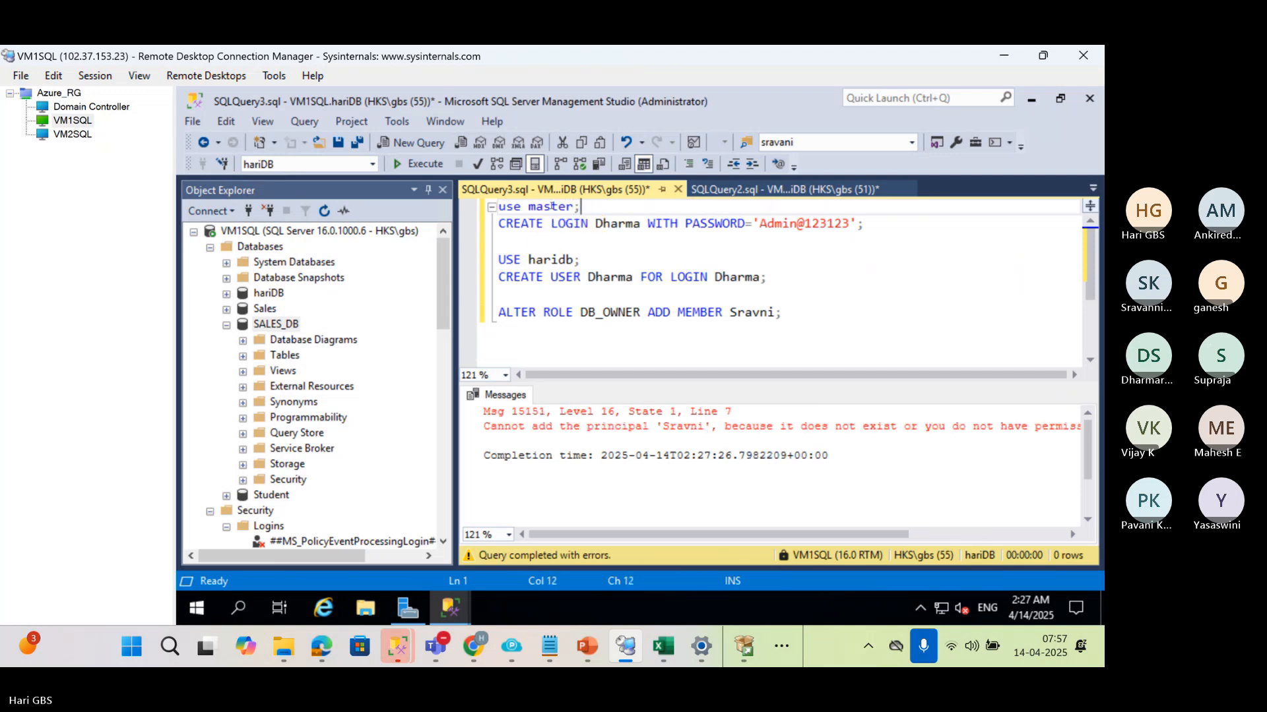
Replace the member in the ALTER ROLE statement with the third person's name and rerun the use master and CREATE LOGIN statements
{"action": "left_click", "coordinate": [802, 314]}
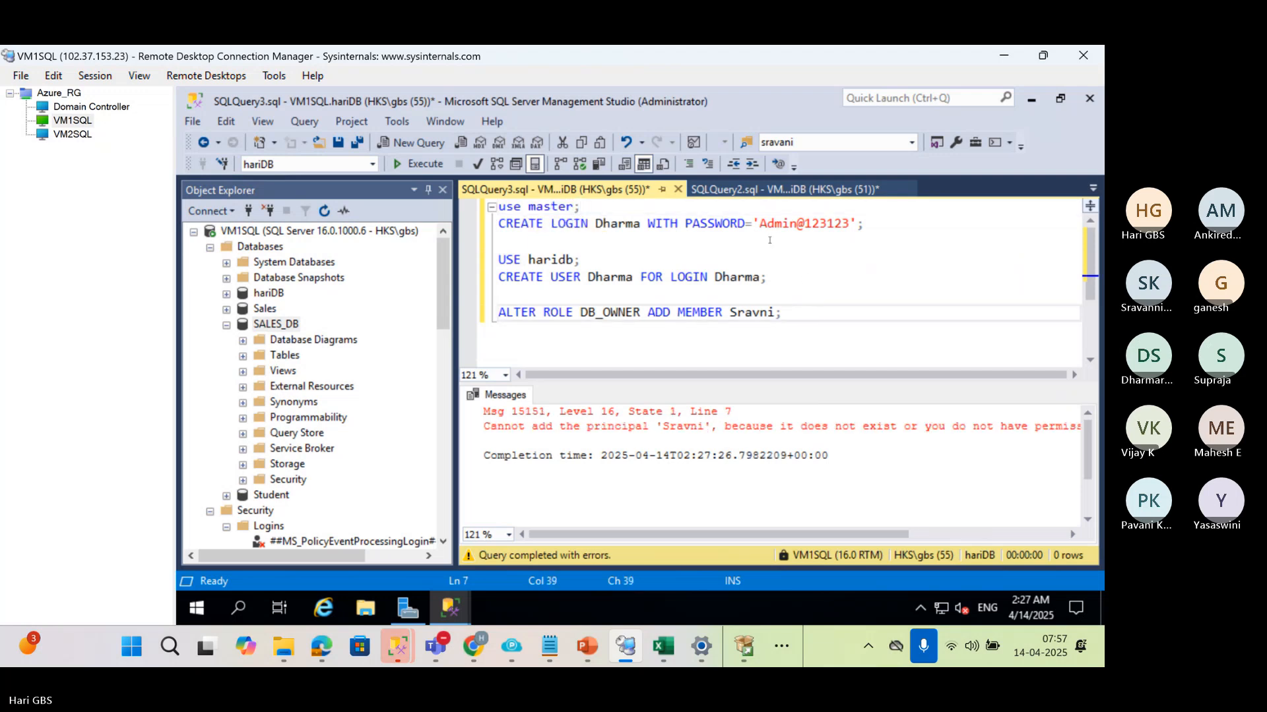
{"action": "double_click", "coordinate": [747, 312]}
{"action": "type", "text": "Dharama"}
{"action": "left_click_drag", "start_coordinate": [871, 224], "coordinate": [581, 206]}
{"action": "key", "text": "F5"}
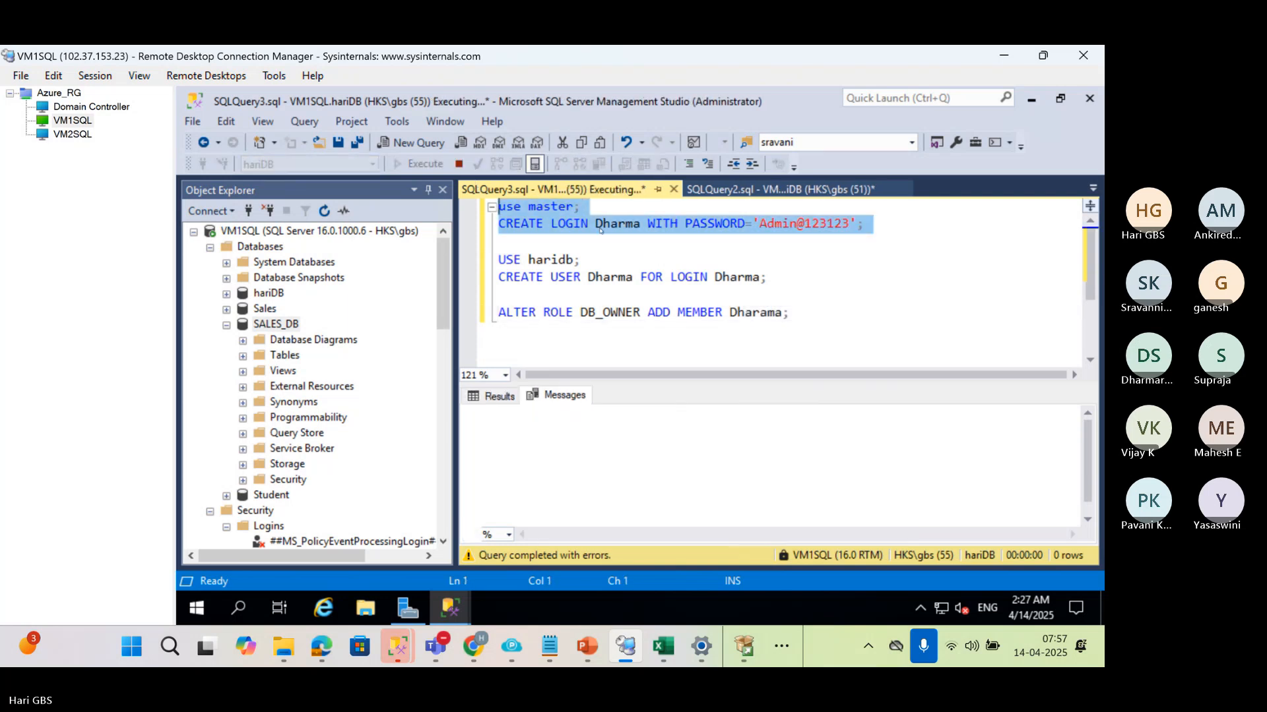
Try to rerun the USE haridb and CREATE USER statements and the ALTER ROLE statement for the third person
{"action": "left_click_drag", "start_coordinate": [764, 278], "coordinate": [498, 259]}
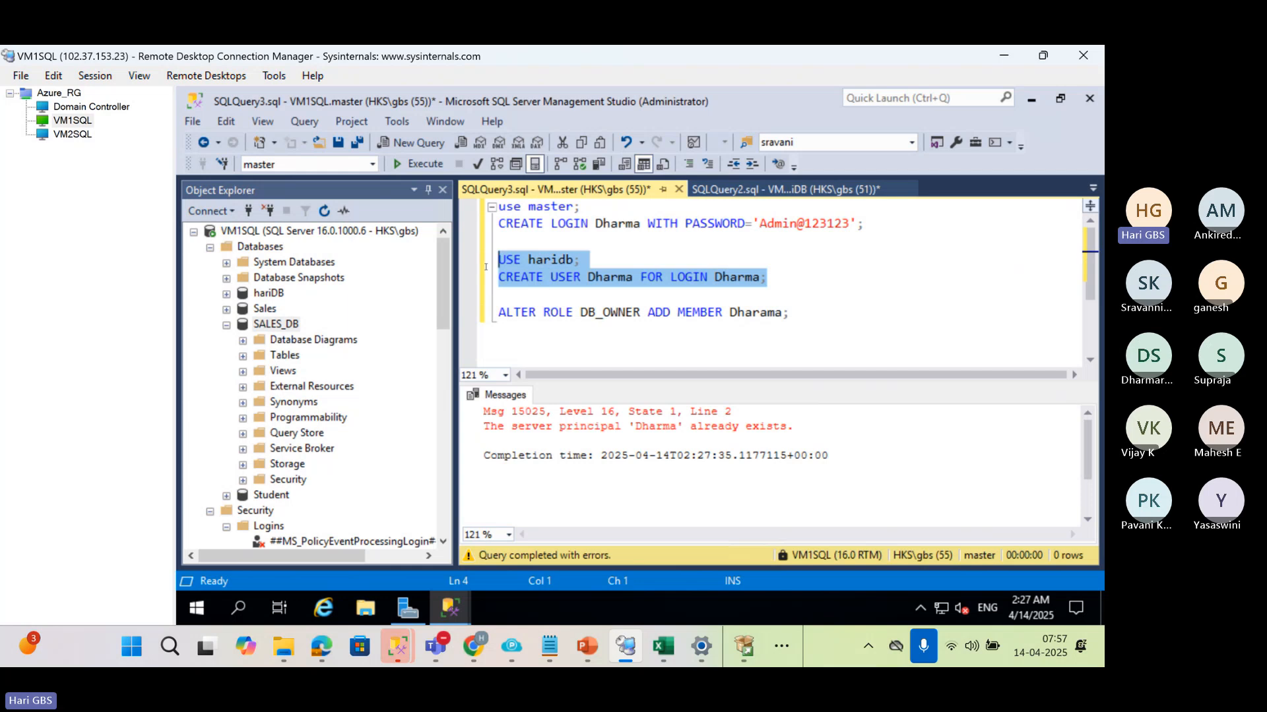
{"action": "key", "text": "F5"}
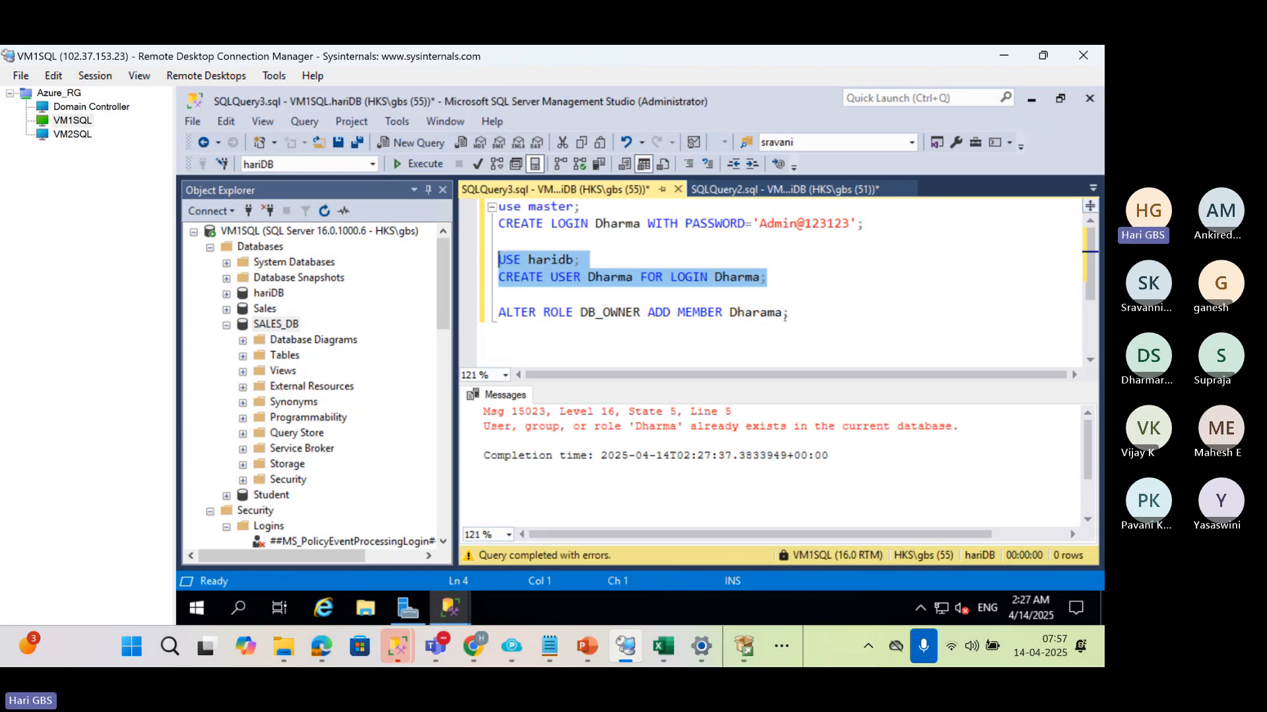
{"action": "left_click_drag", "start_coordinate": [782, 312], "coordinate": [498, 312]}
{"action": "key", "text": "F5"}
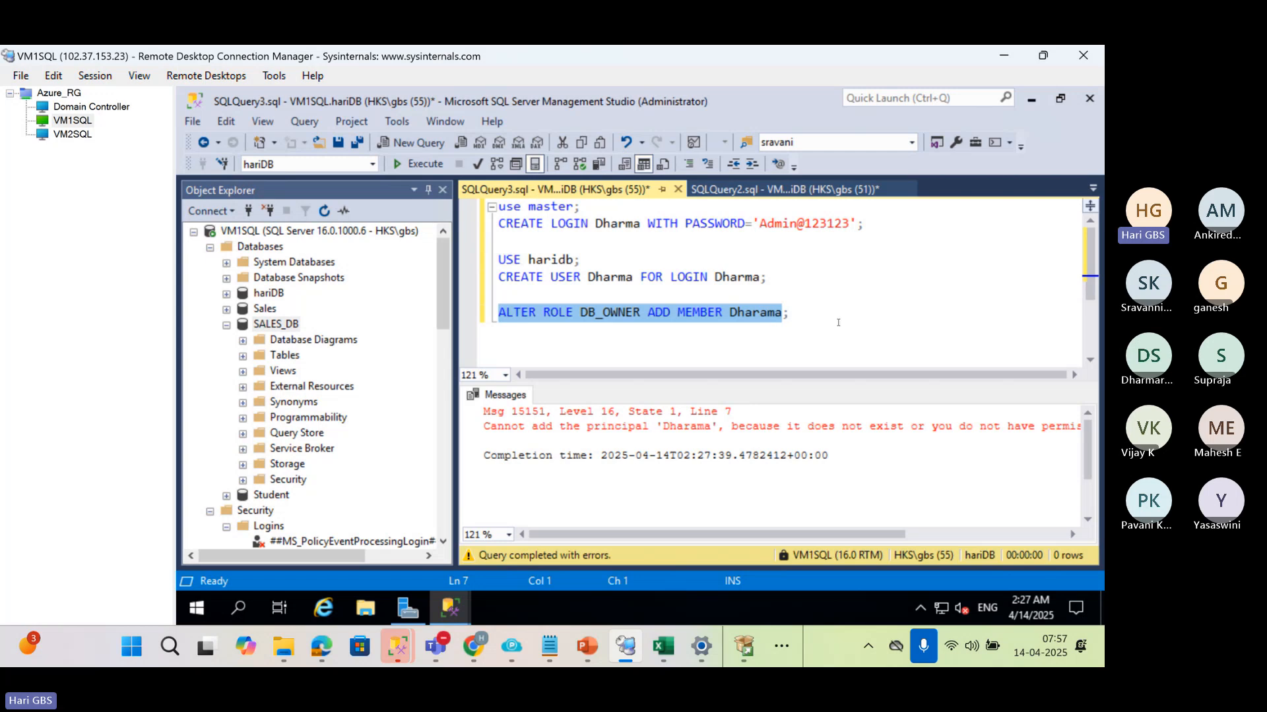
{"action": "left_click", "coordinate": [794, 275]}
{"action": "left_click_drag", "start_coordinate": [769, 276], "coordinate": [499, 240]}
{"action": "key", "text": "F5"}
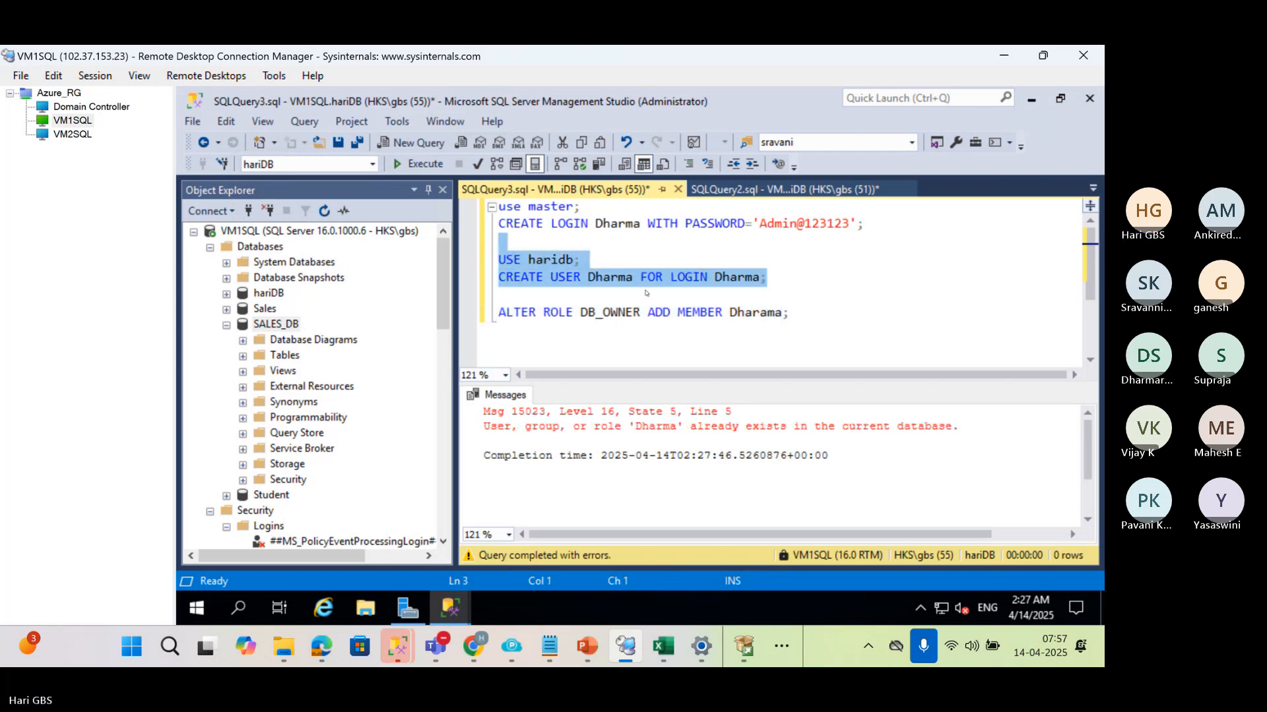
Correct the spelling of the member name in the ALTER ROLE DB_OWNER statement and execute that statement
{"action": "left_click_drag", "start_coordinate": [867, 318], "coordinate": [499, 296]}
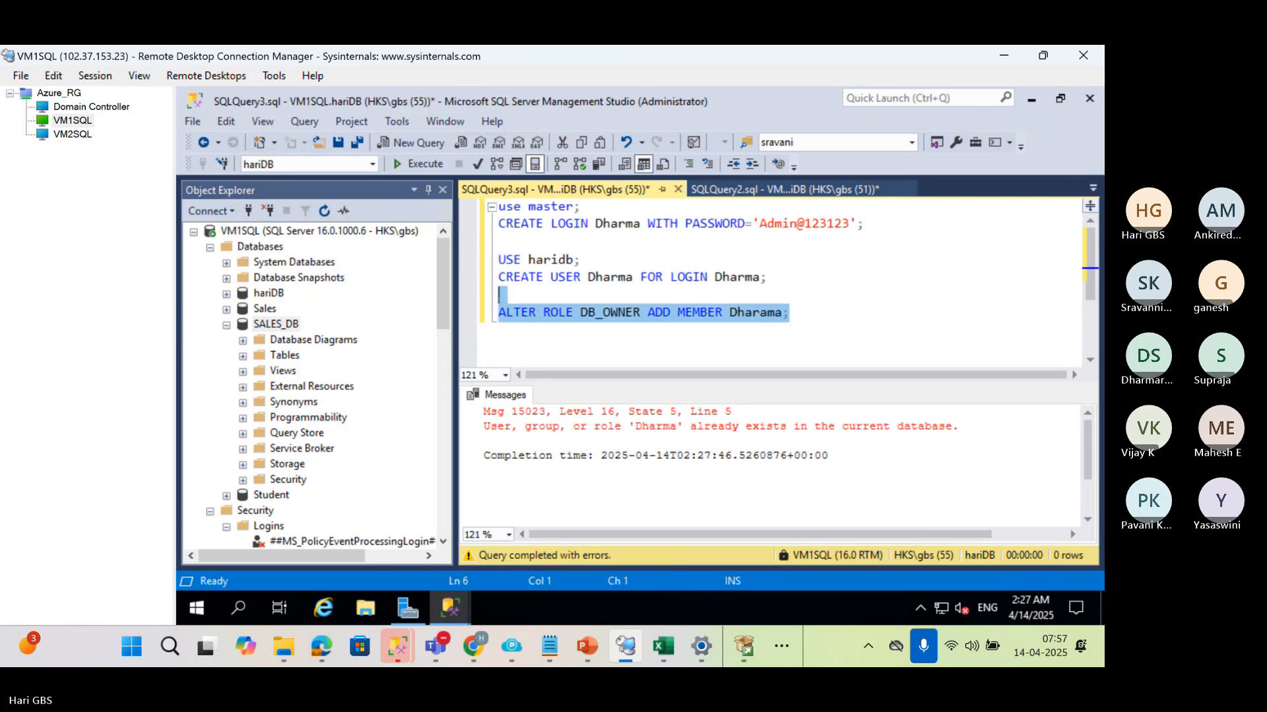
{"action": "left_click", "coordinate": [771, 314]}
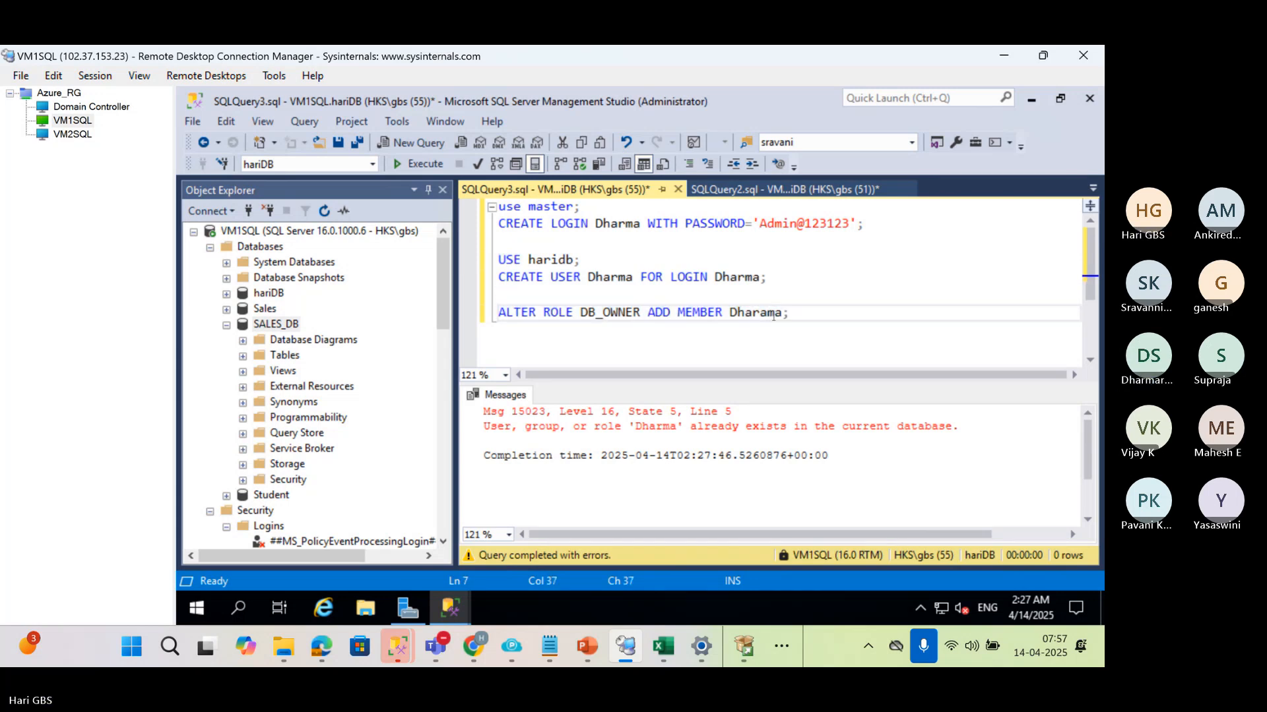
{"action": "key", "text": "BackSpace"}
{"action": "left_click_drag", "start_coordinate": [787, 314], "coordinate": [487, 304]}
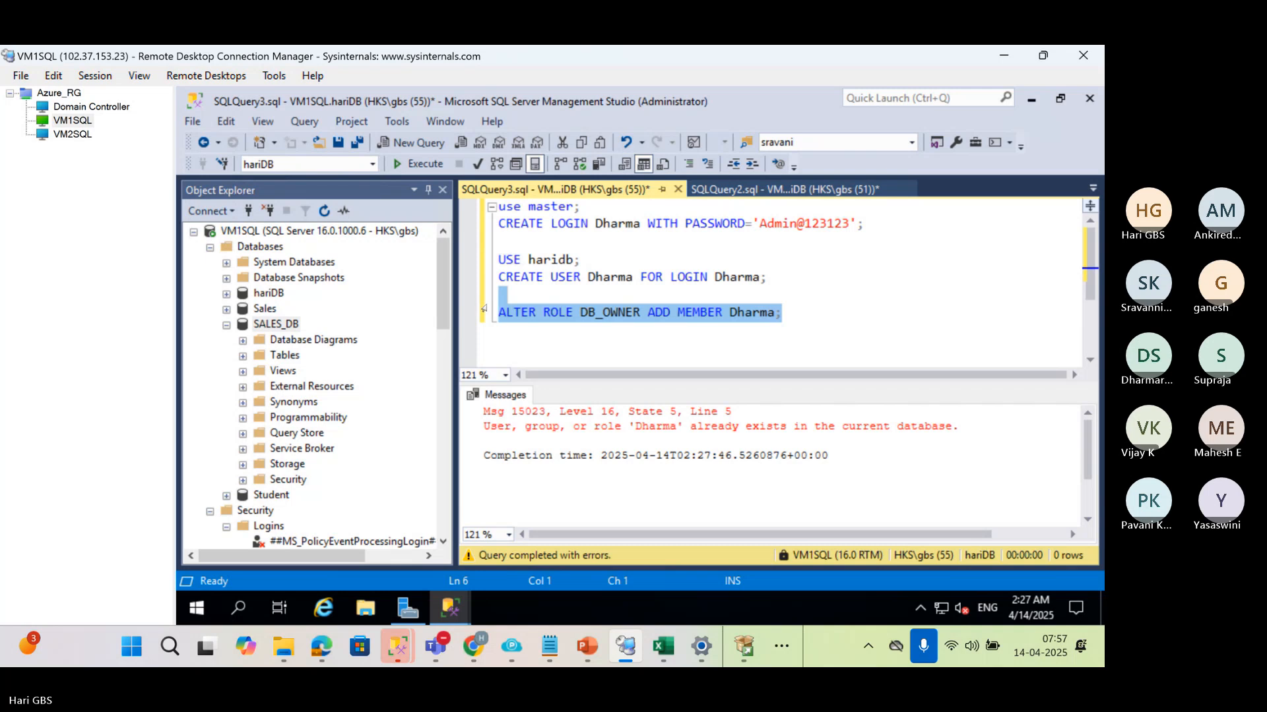
{"action": "key", "text": "F5"}
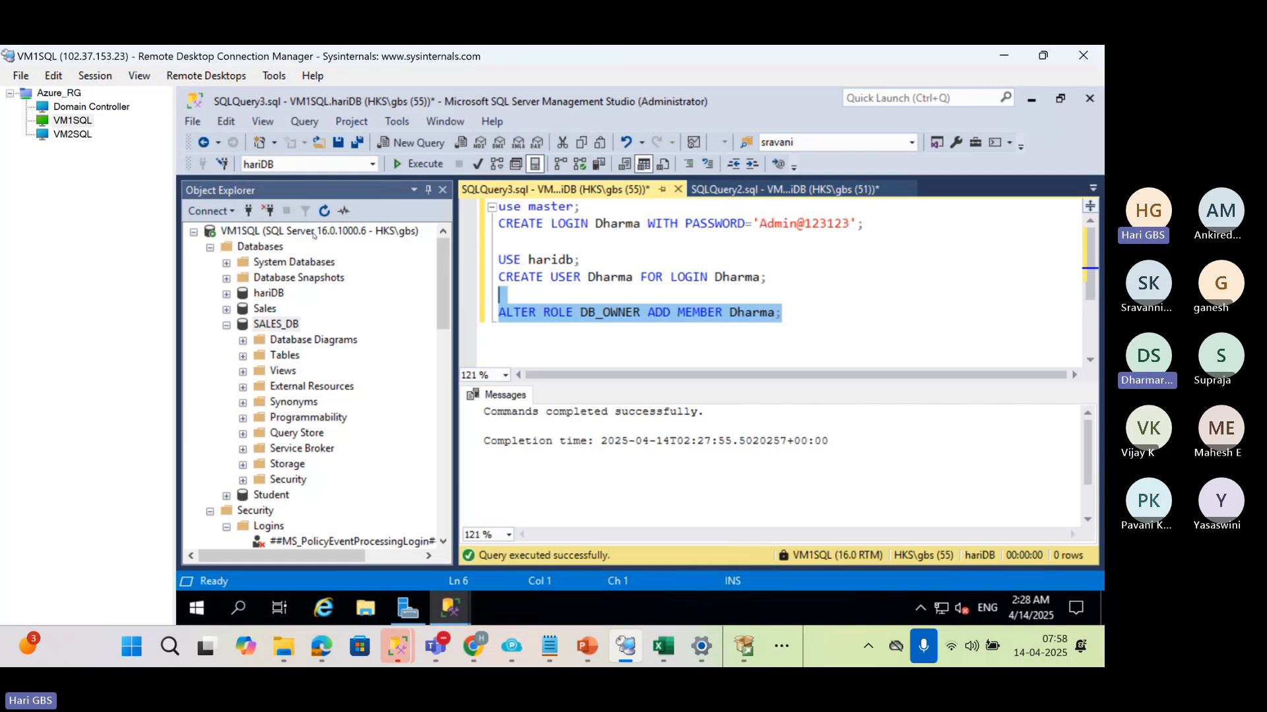
Refresh the Databases folder of VM1SQL in the object tree
{"action": "left_click", "coordinate": [285, 251]}
{"action": "key", "text": "F5"}
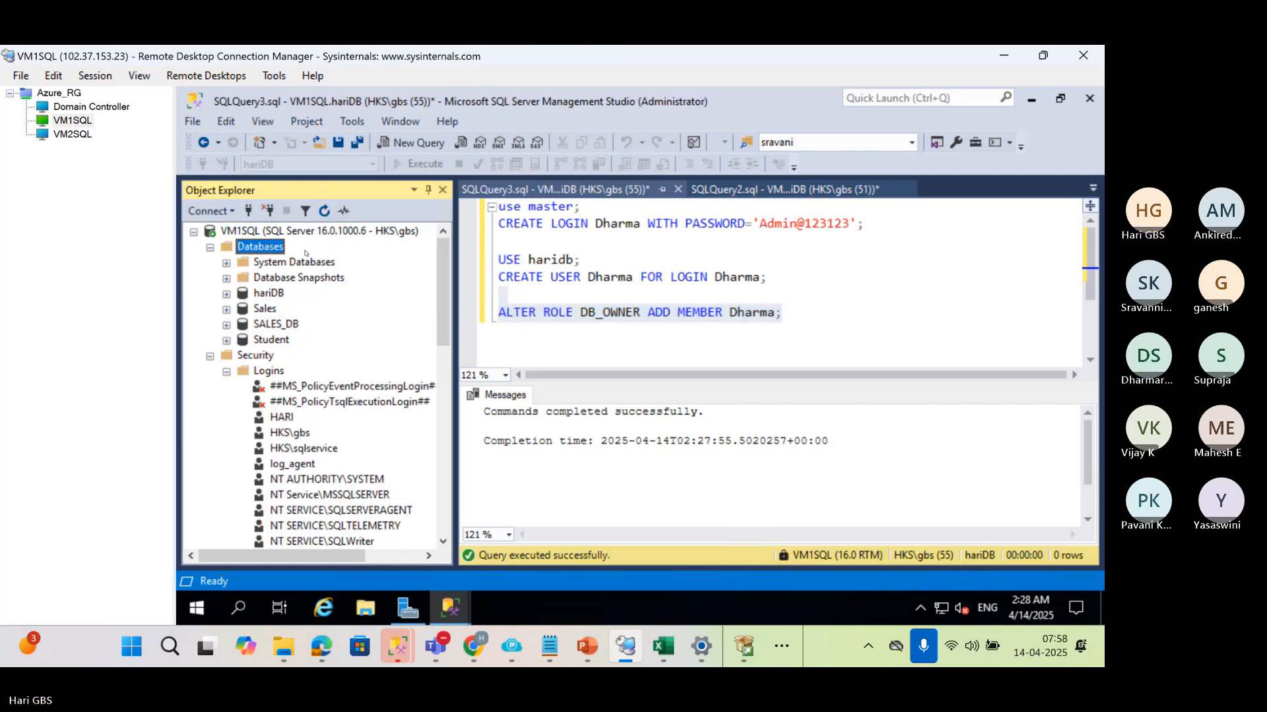
{"action": "left_click", "coordinate": [262, 231]}
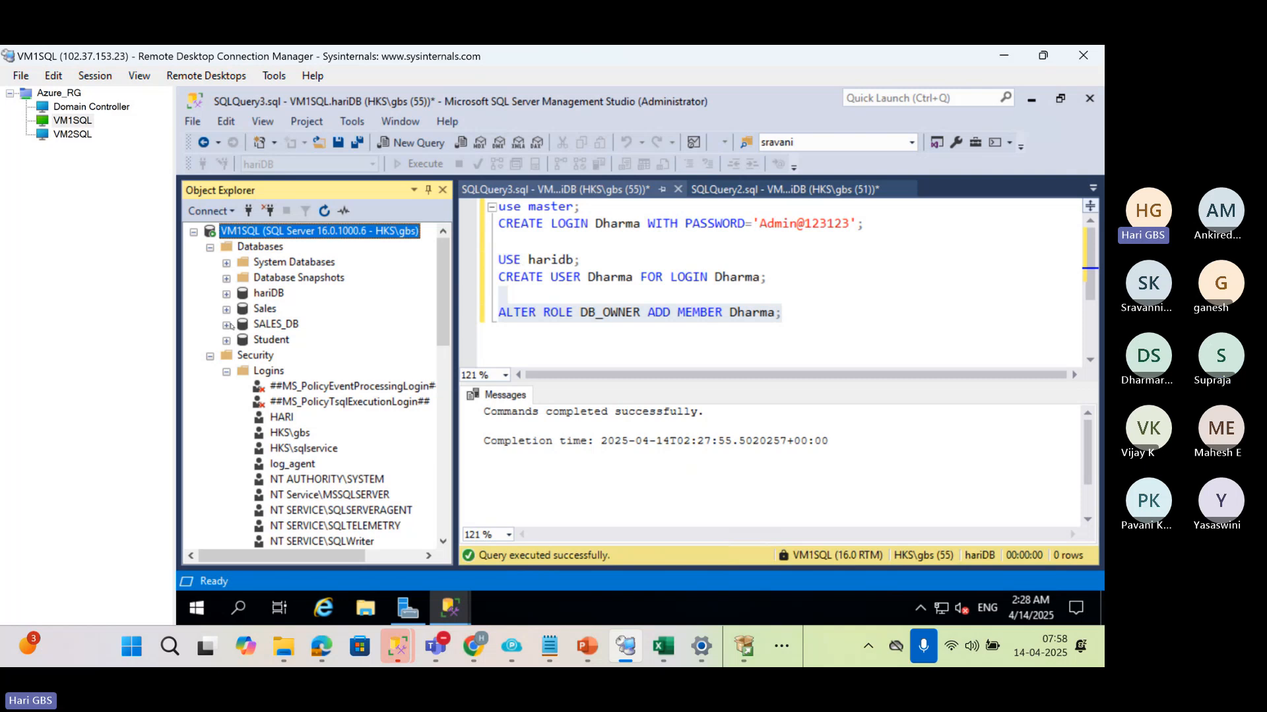
Change the USE statement's database to SALES_DB and execute it together with the CREATE USER and ALTER ROLE statements
{"action": "left_click", "coordinate": [581, 259]}
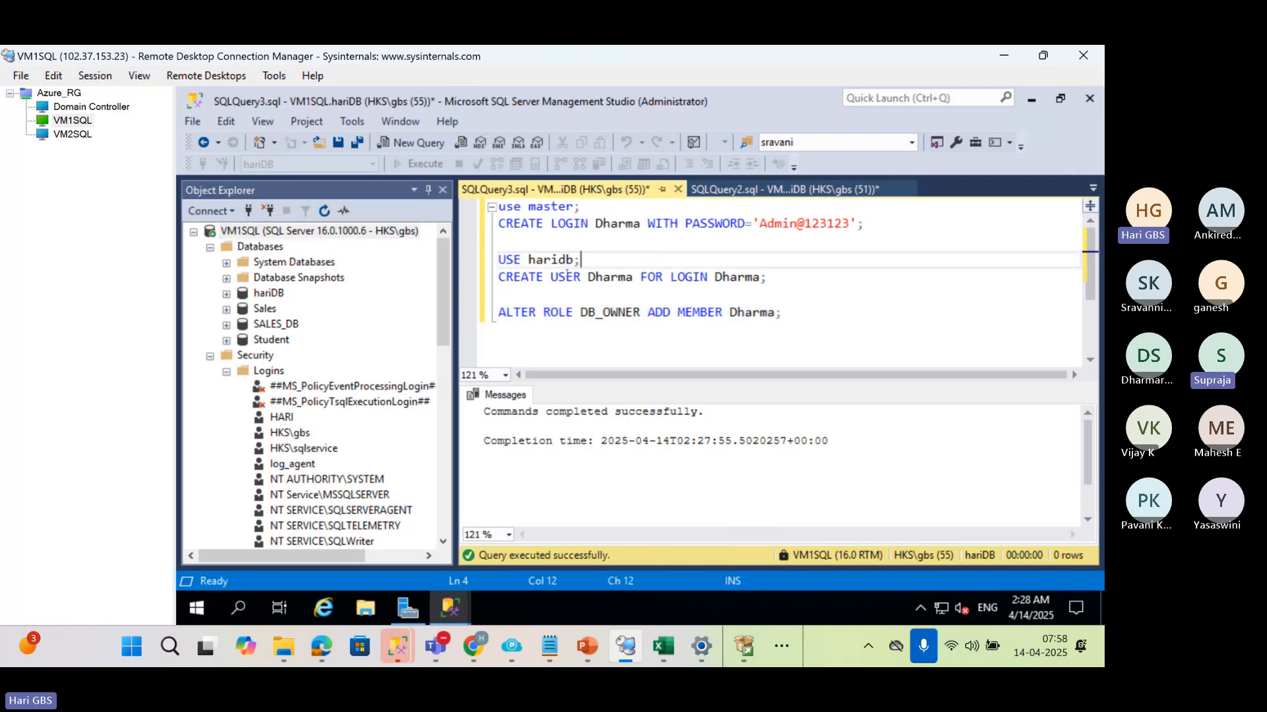
{"action": "left_click_drag", "start_coordinate": [528, 259], "coordinate": [572, 259]}
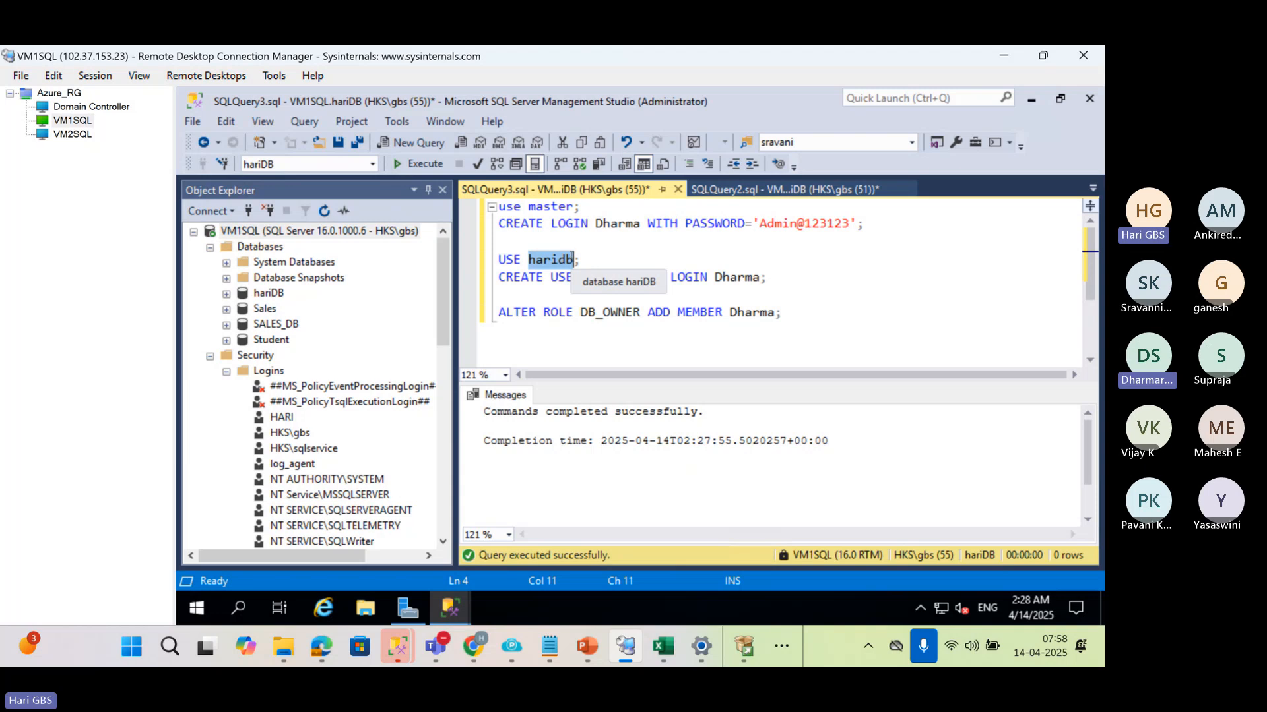
{"action": "type", "text": "Sales"}
{"action": "key", "text": "Down"}
{"action": "key", "text": "Tab"}
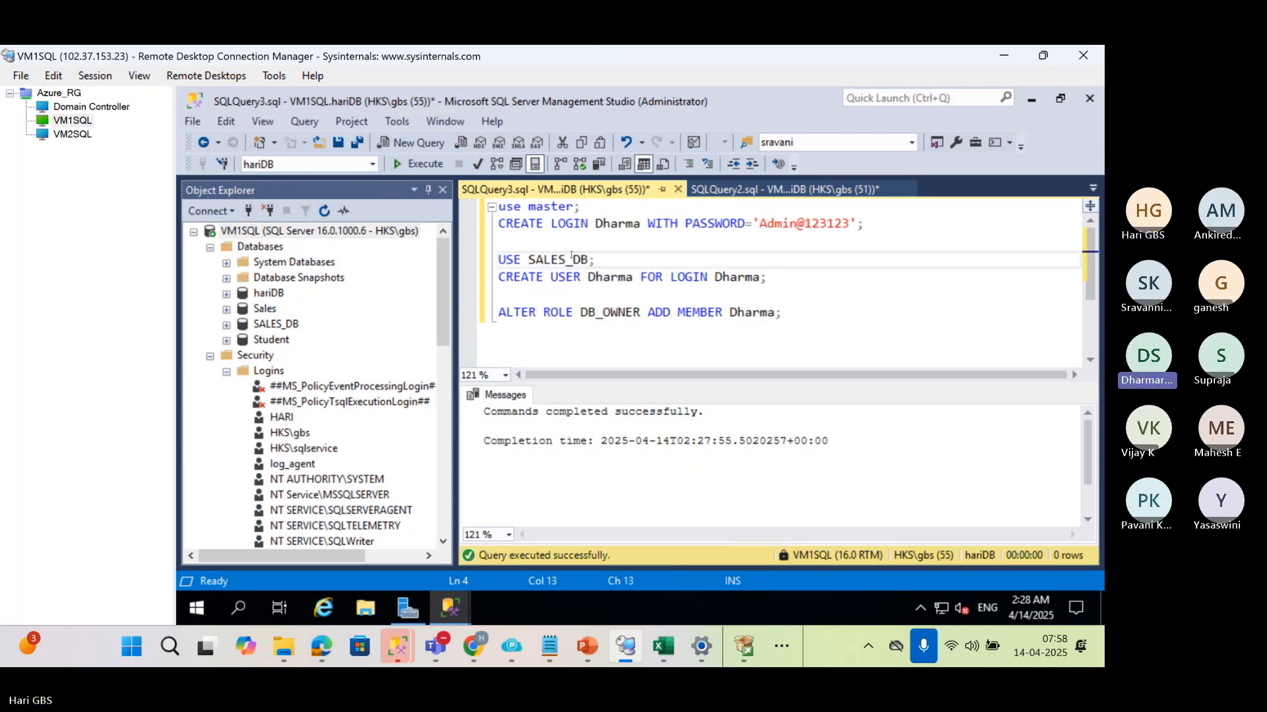
{"action": "left_click_drag", "start_coordinate": [781, 312], "coordinate": [495, 260]}
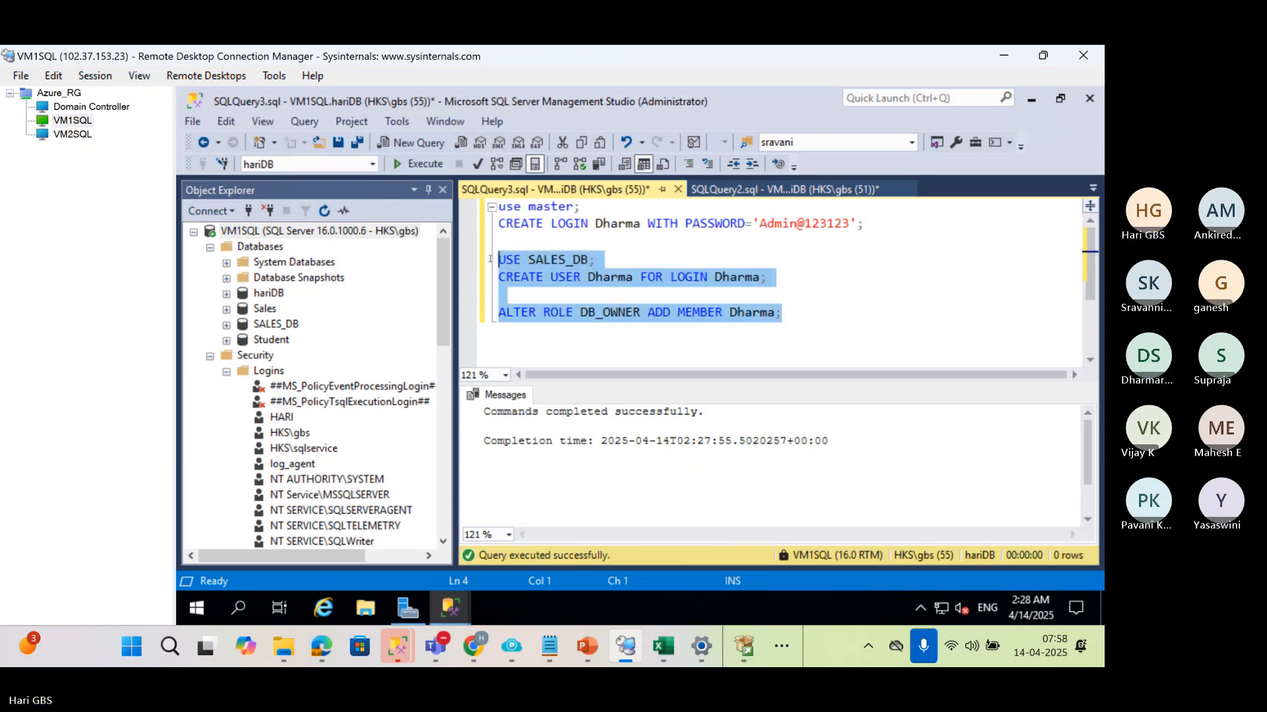
{"action": "key", "text": "F5"}
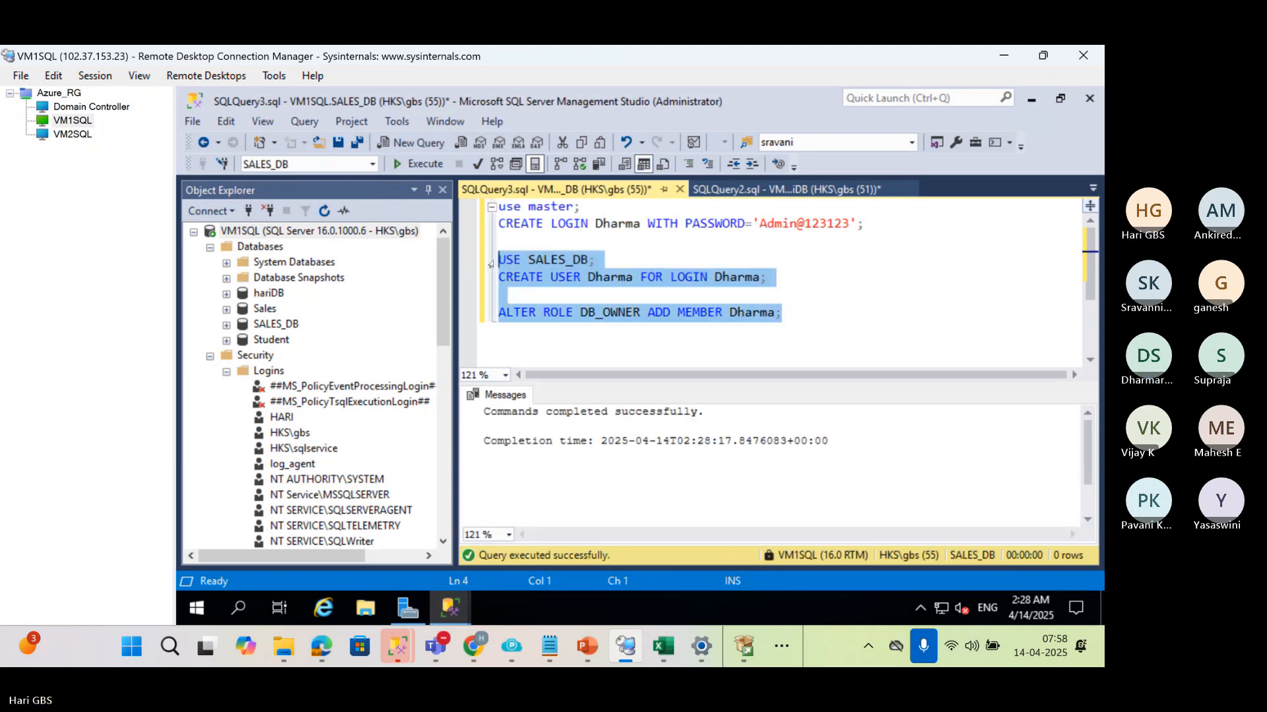
Expand SALES_DB on VM1SQL and start the SQL Server Agent job LSBackup_SALES_DB
{"action": "left_click", "coordinate": [276, 324]}
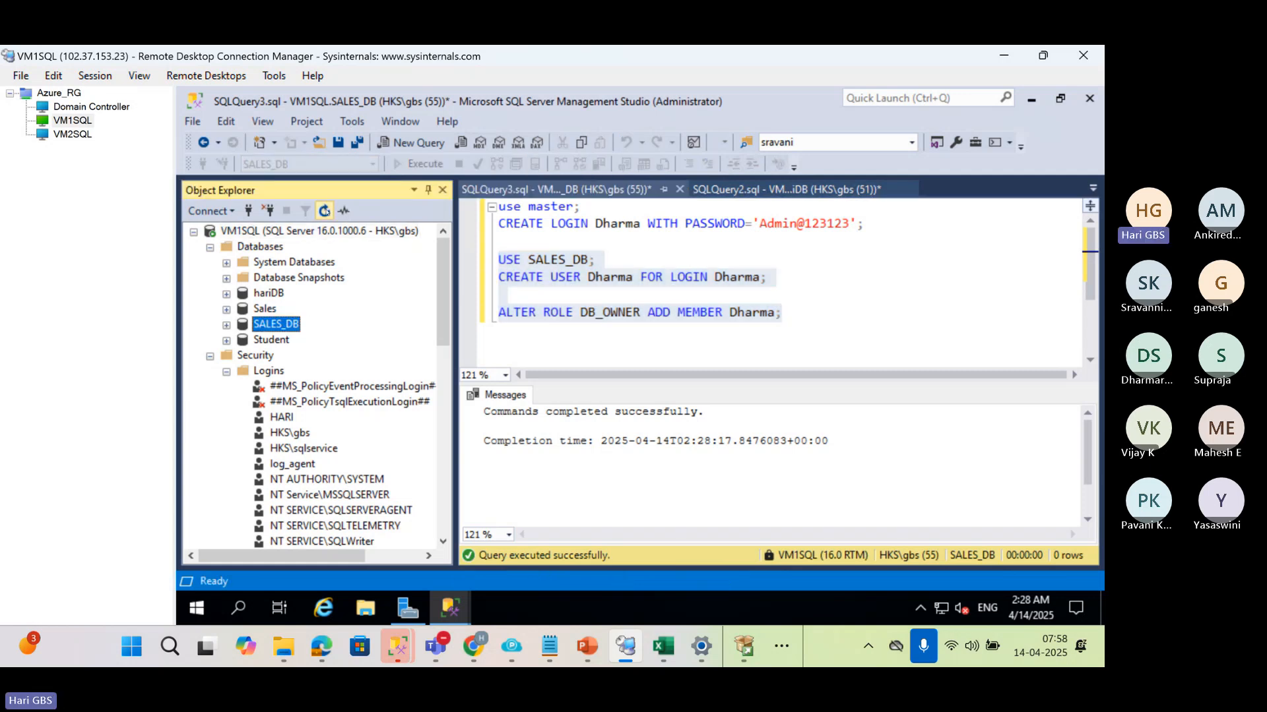
{"action": "left_click", "coordinate": [226, 325]}
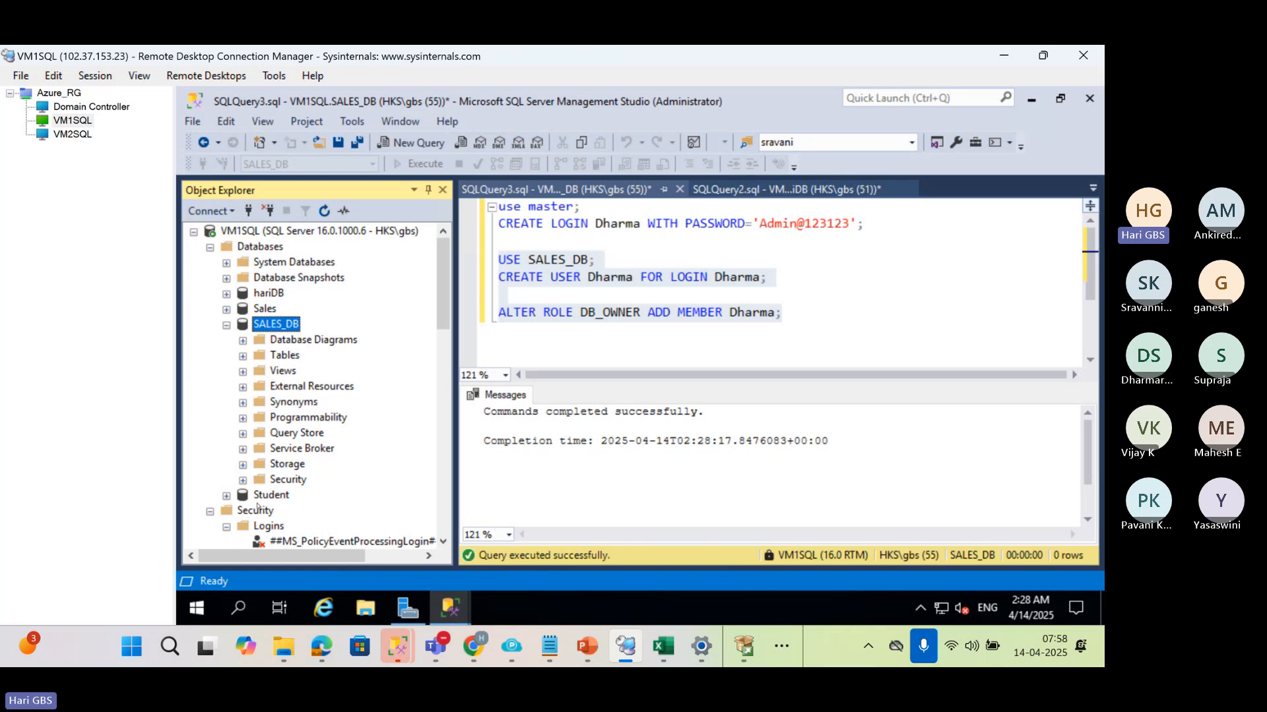
{"action": "scroll", "coordinate": [258, 506], "scroll_direction": "down", "scroll_amount": 4}
{"action": "scroll", "coordinate": [259, 371], "scroll_direction": "down", "scroll_amount": 3}
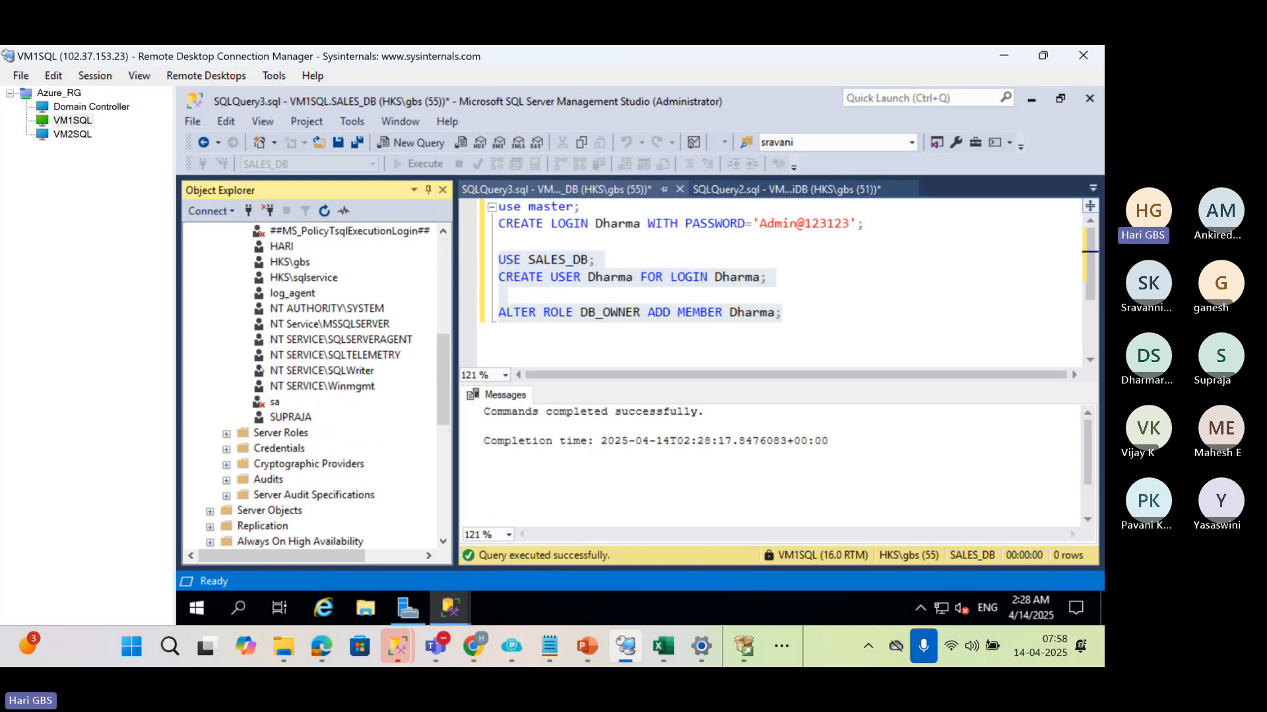
{"action": "scroll", "coordinate": [260, 370], "scroll_direction": "down", "scroll_amount": 4}
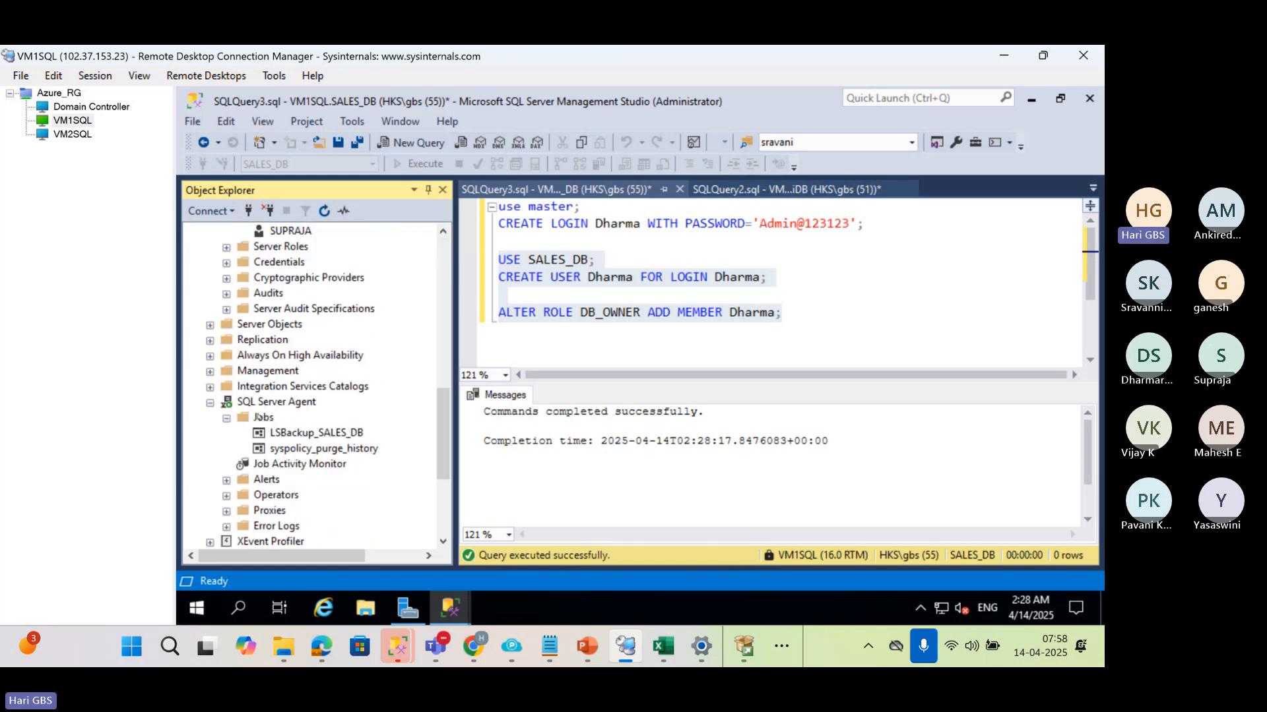
{"action": "left_click", "coordinate": [281, 437]}
{"action": "right_click", "coordinate": [281, 439]}
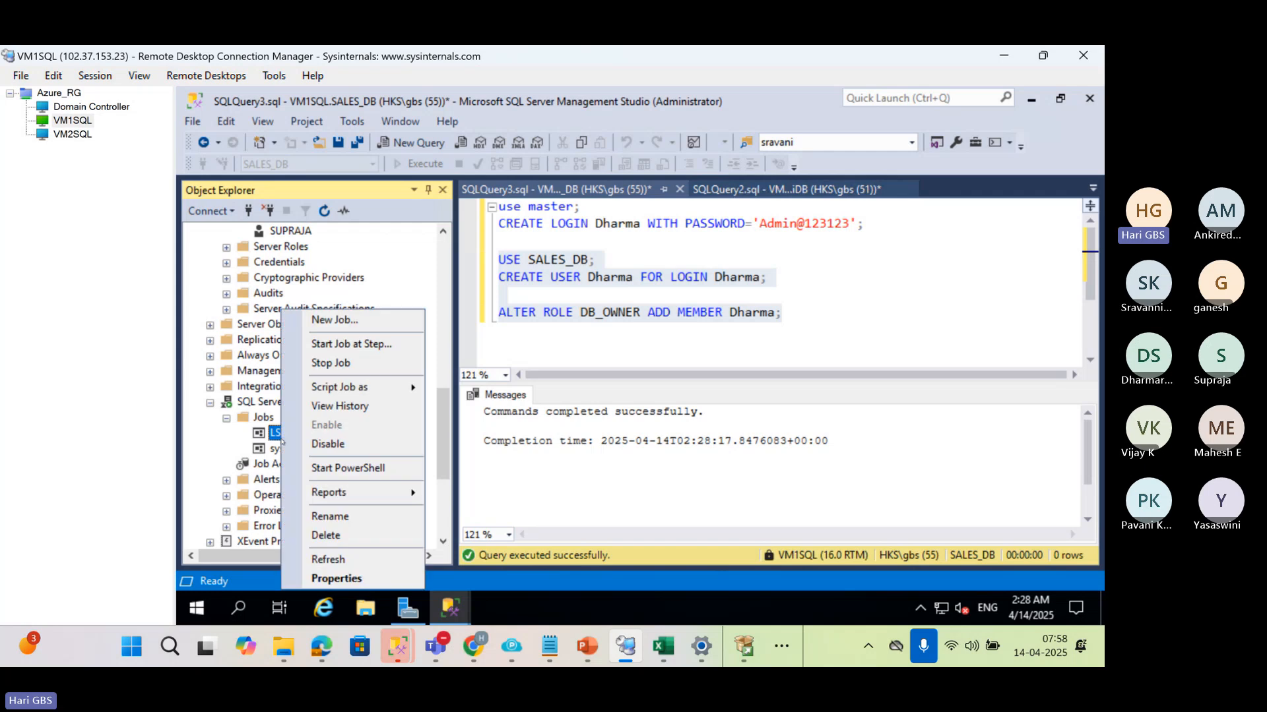
{"action": "left_click", "coordinate": [351, 344]}
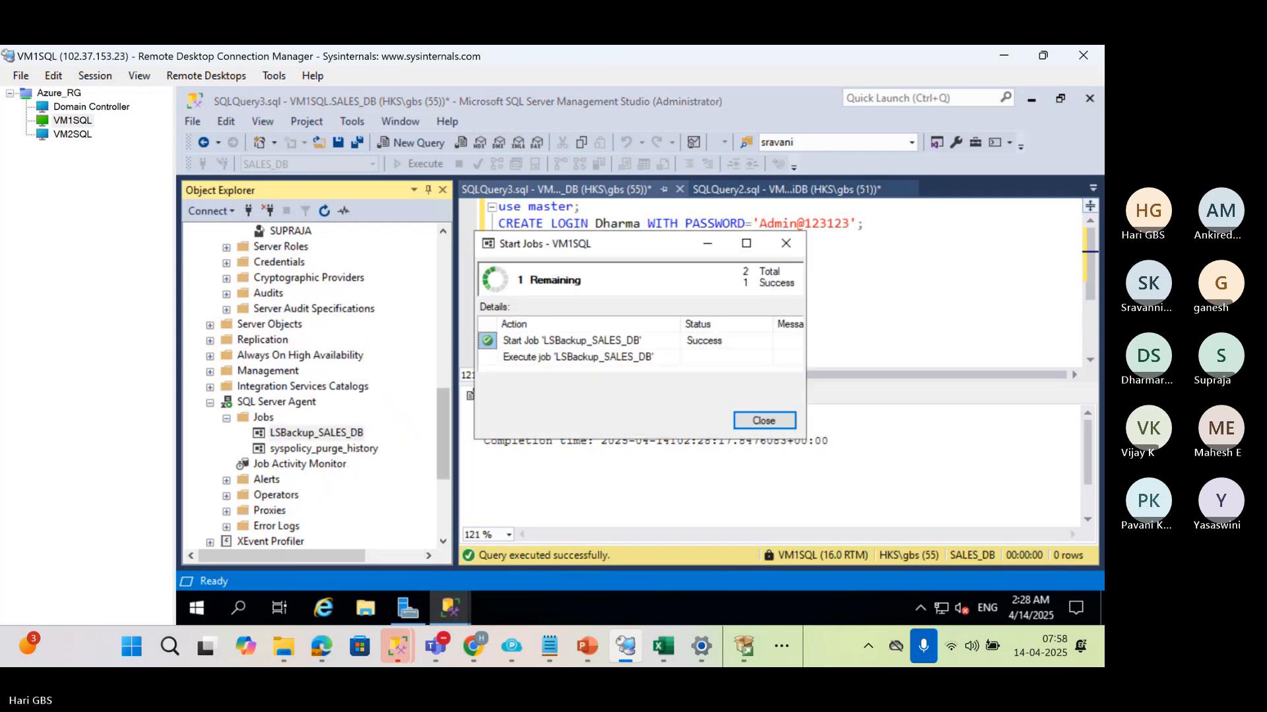
Check the backup job's completion on VM1SQL, then run the LSCopy_VM1SQL_SALES_DB job on VM2SQL
{"action": "left_click", "coordinate": [72, 134]}
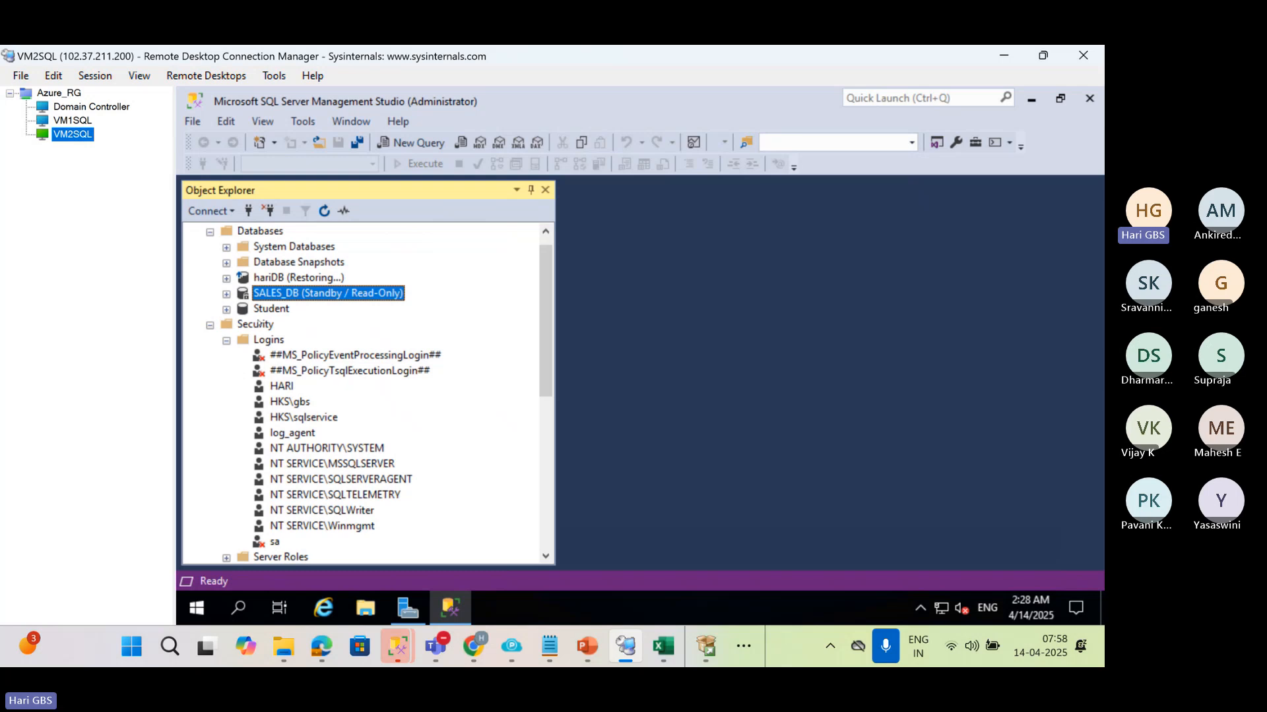
{"action": "scroll", "coordinate": [258, 323], "scroll_direction": "down", "scroll_amount": 5}
{"action": "left_click", "coordinate": [71, 122]}
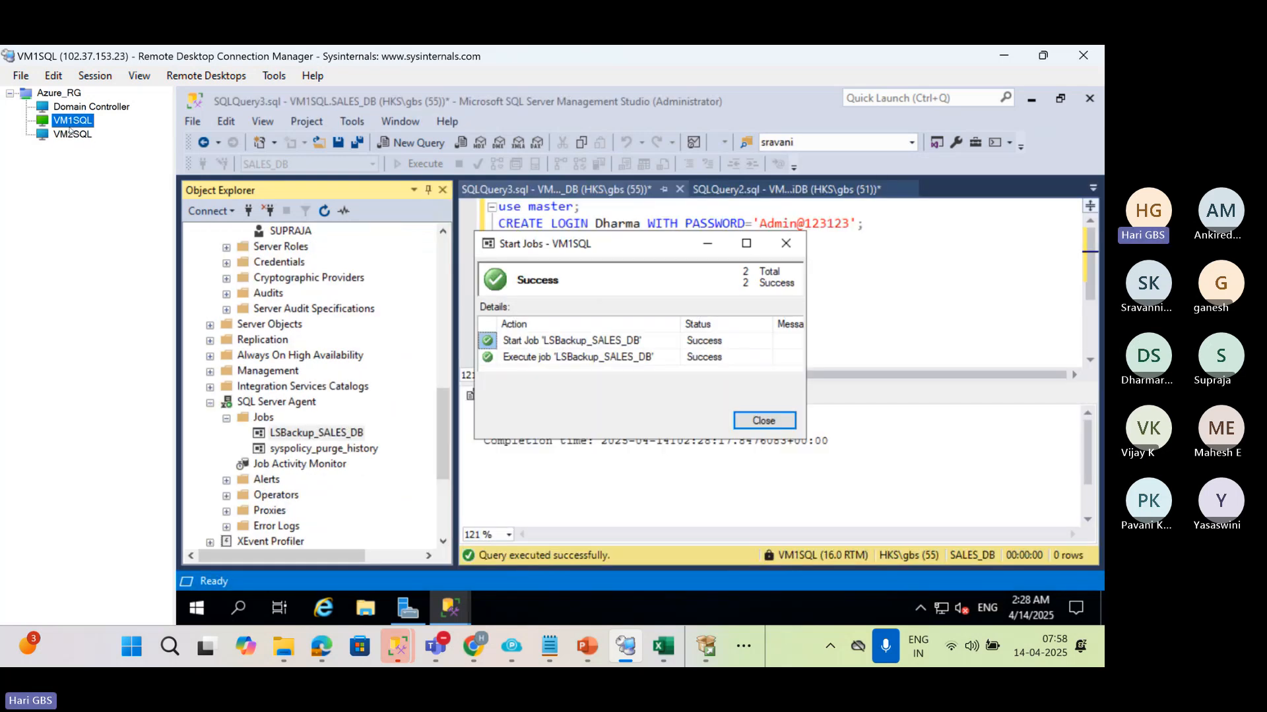
{"action": "left_click", "coordinate": [73, 134]}
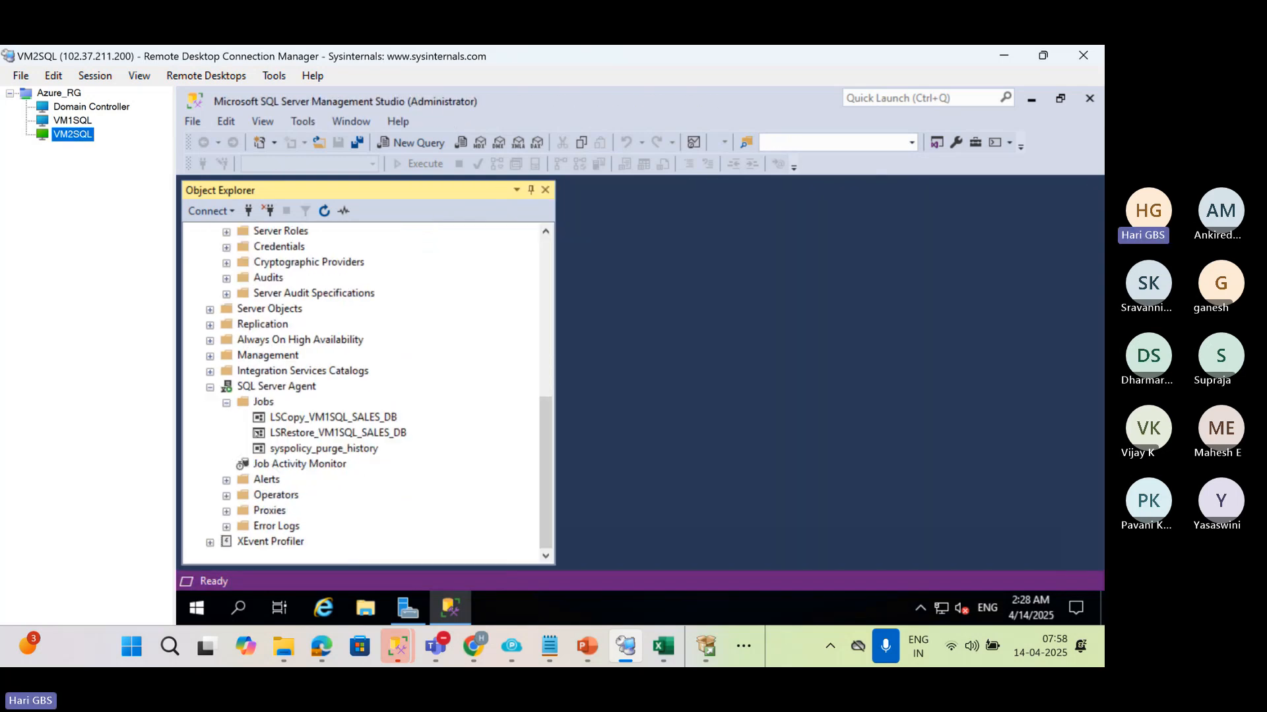
{"action": "right_click", "coordinate": [284, 417]}
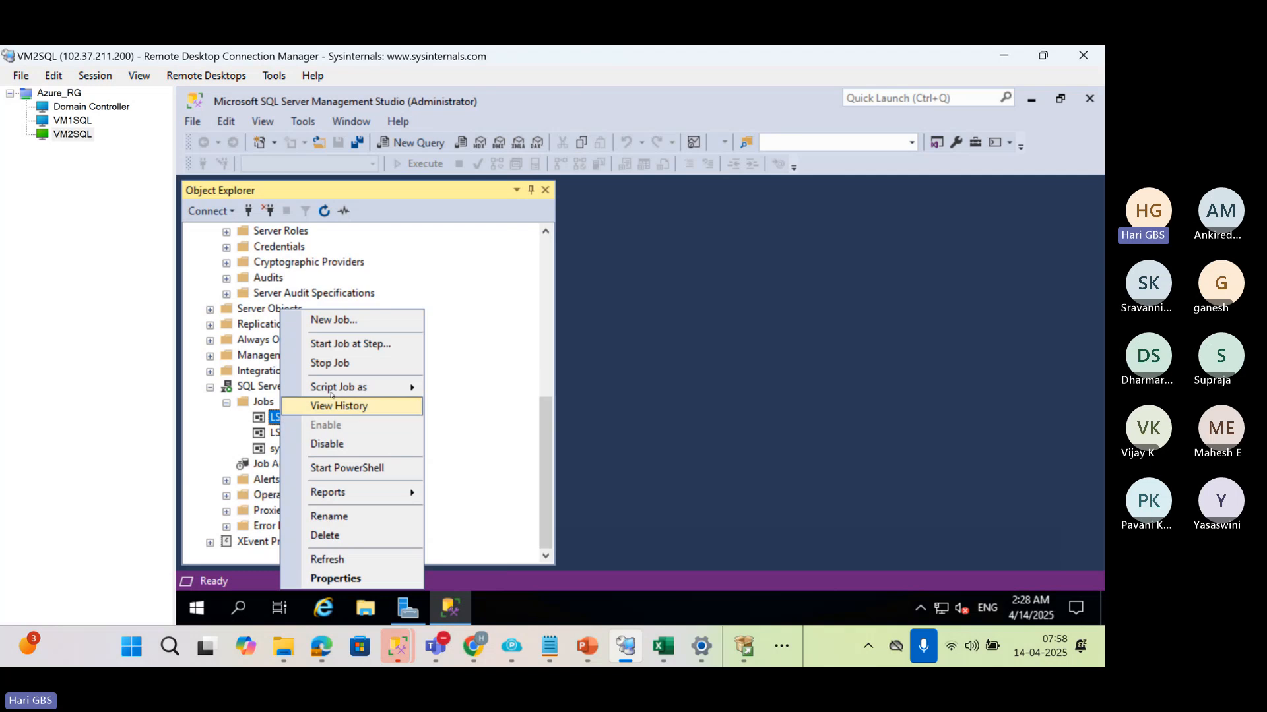
{"action": "left_click", "coordinate": [353, 343]}
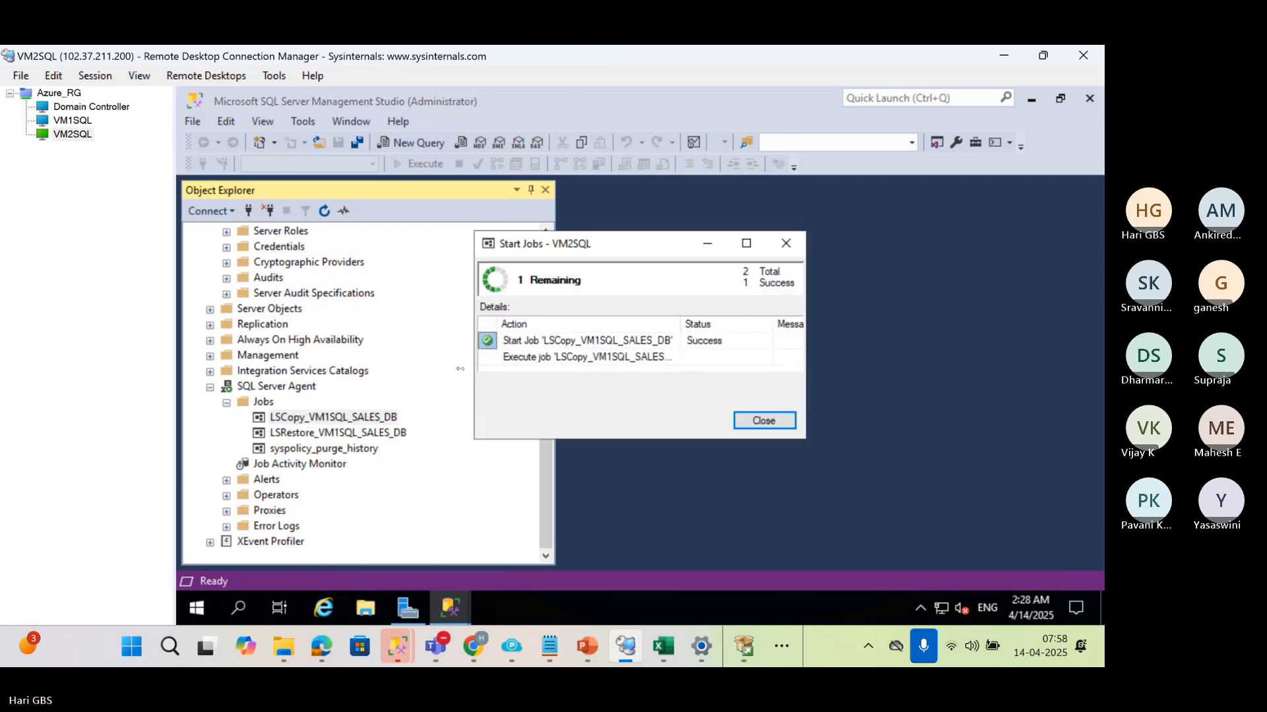
{"action": "key", "text": "Return"}
Run the LSRestore_VM1SQL_SALES_DB job on VM2SQL, dismiss its progress dialog and return to the Databases list
{"action": "left_click", "coordinate": [346, 433]}
{"action": "right_click", "coordinate": [346, 434]}
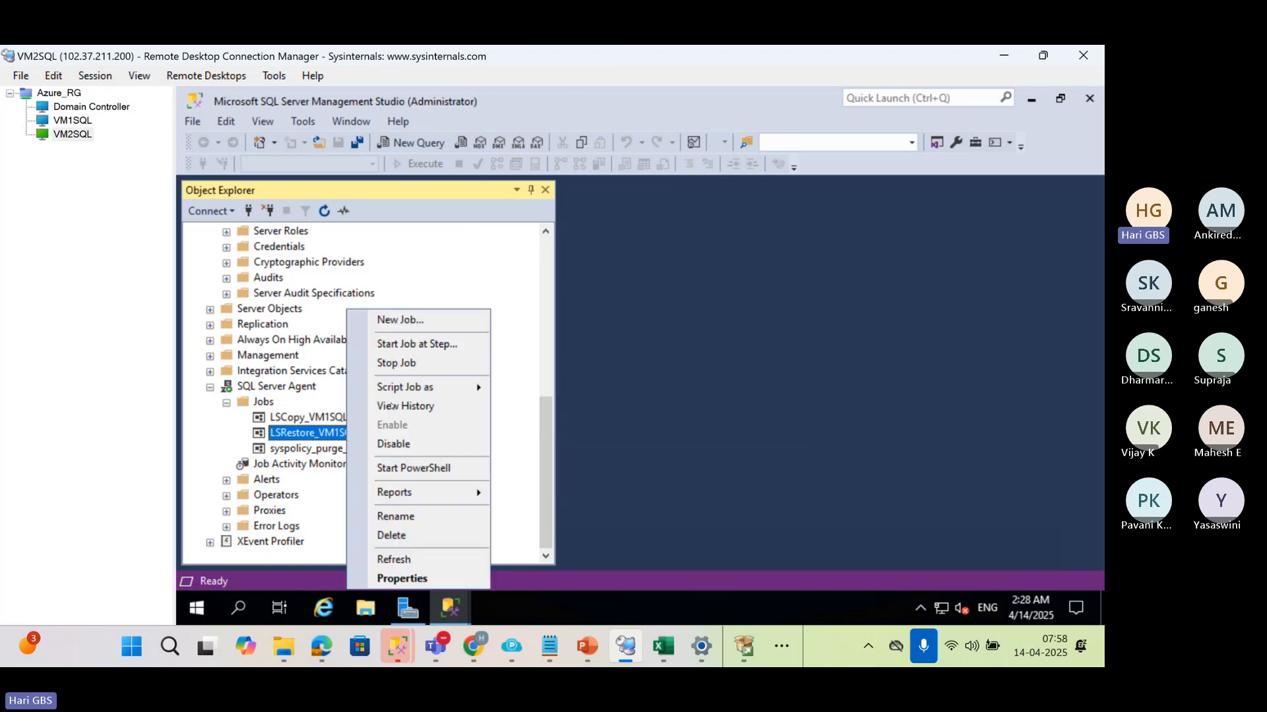
{"action": "left_click", "coordinate": [414, 343]}
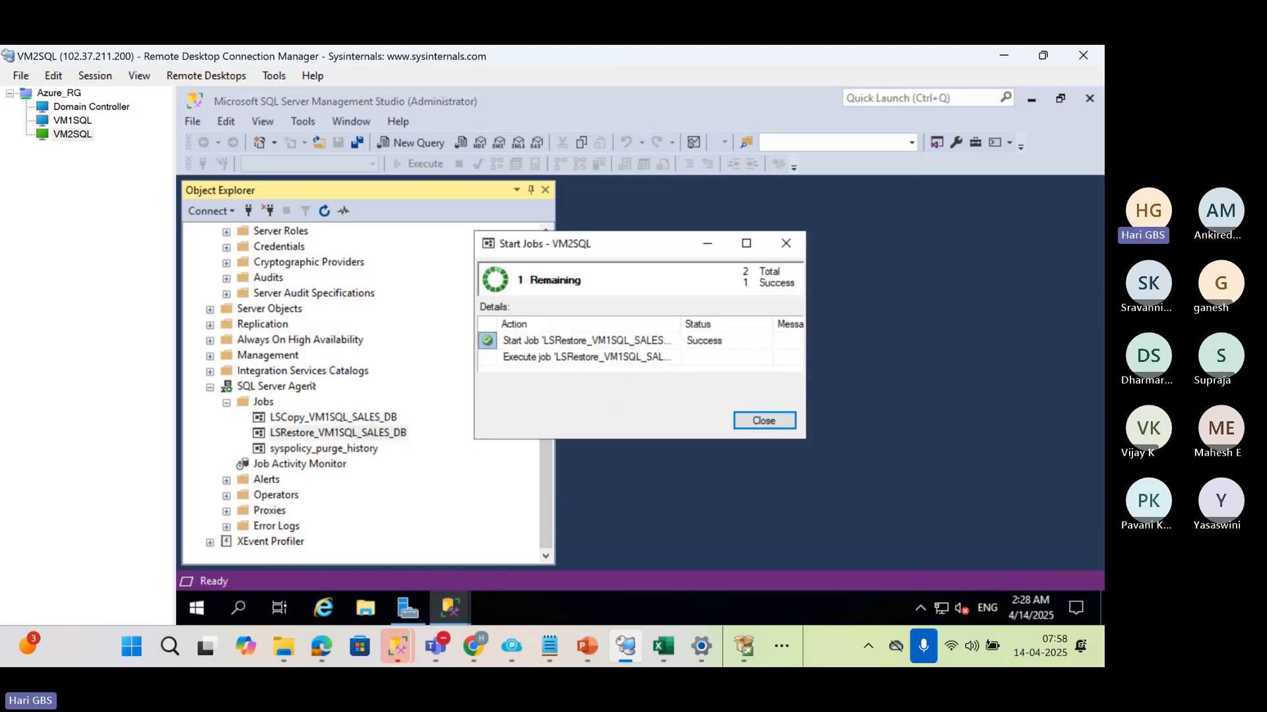
{"action": "left_click", "coordinate": [706, 250]}
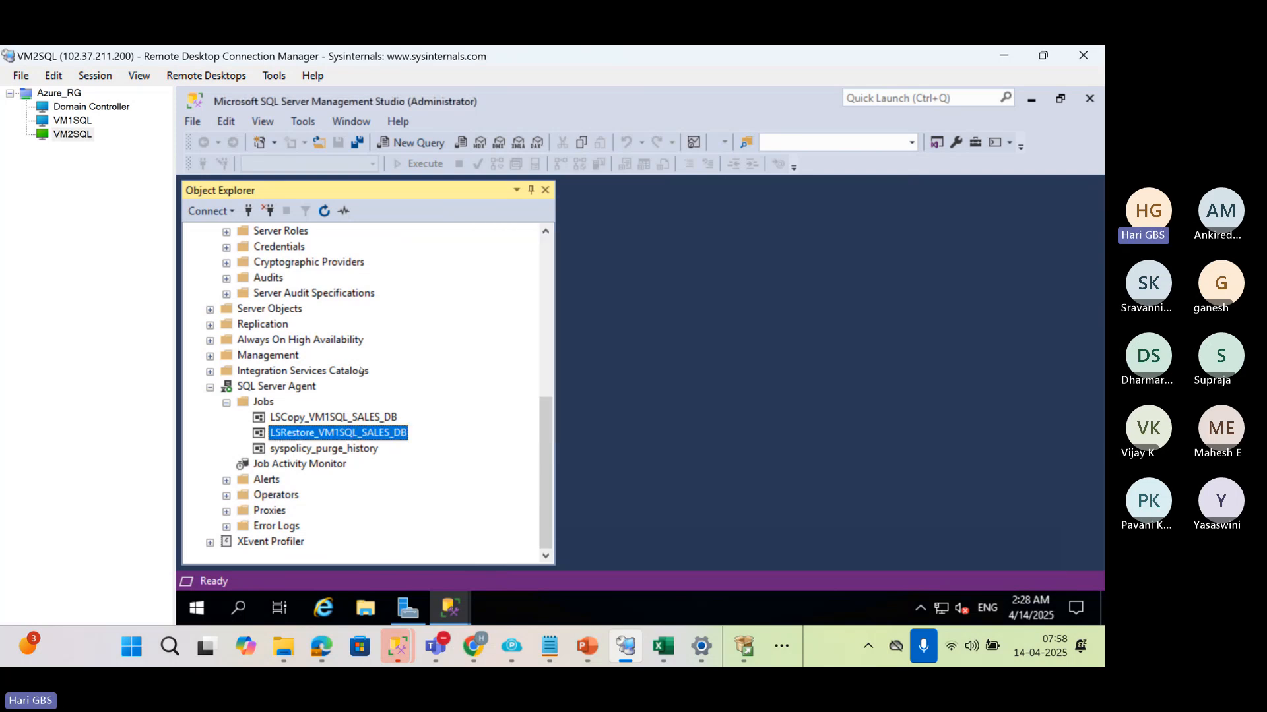
{"action": "scroll", "coordinate": [360, 371], "scroll_direction": "up", "scroll_amount": 8}
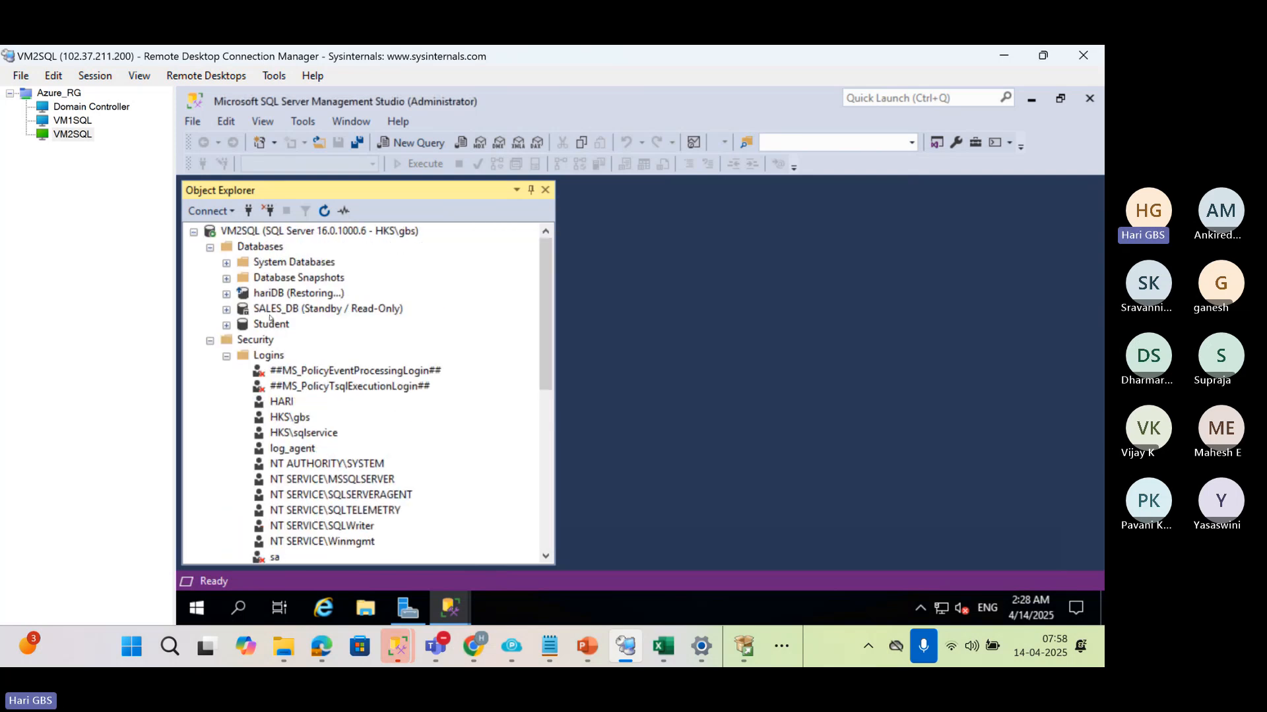
Expand SALES_DB's Security and Users folders on VM2SQL and check for the newly created database user
{"action": "left_click", "coordinate": [239, 312]}
{"action": "left_click", "coordinate": [226, 310]}
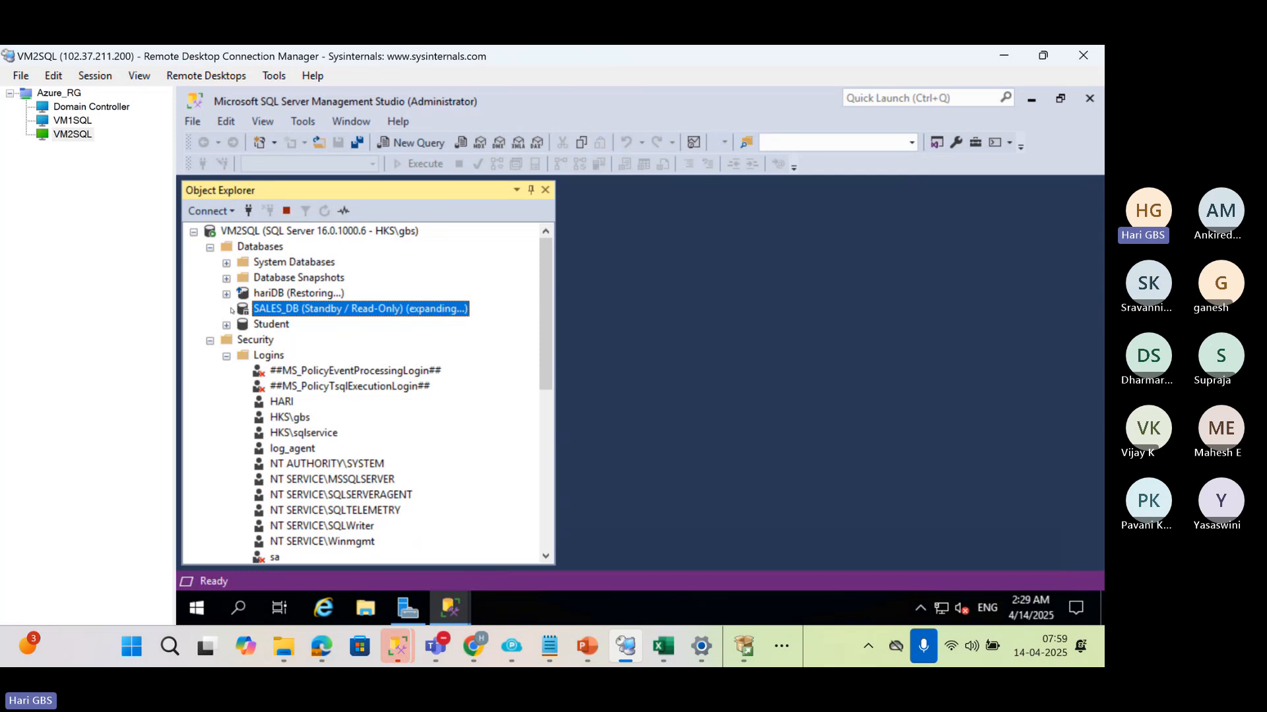
{"action": "left_click", "coordinate": [243, 465]}
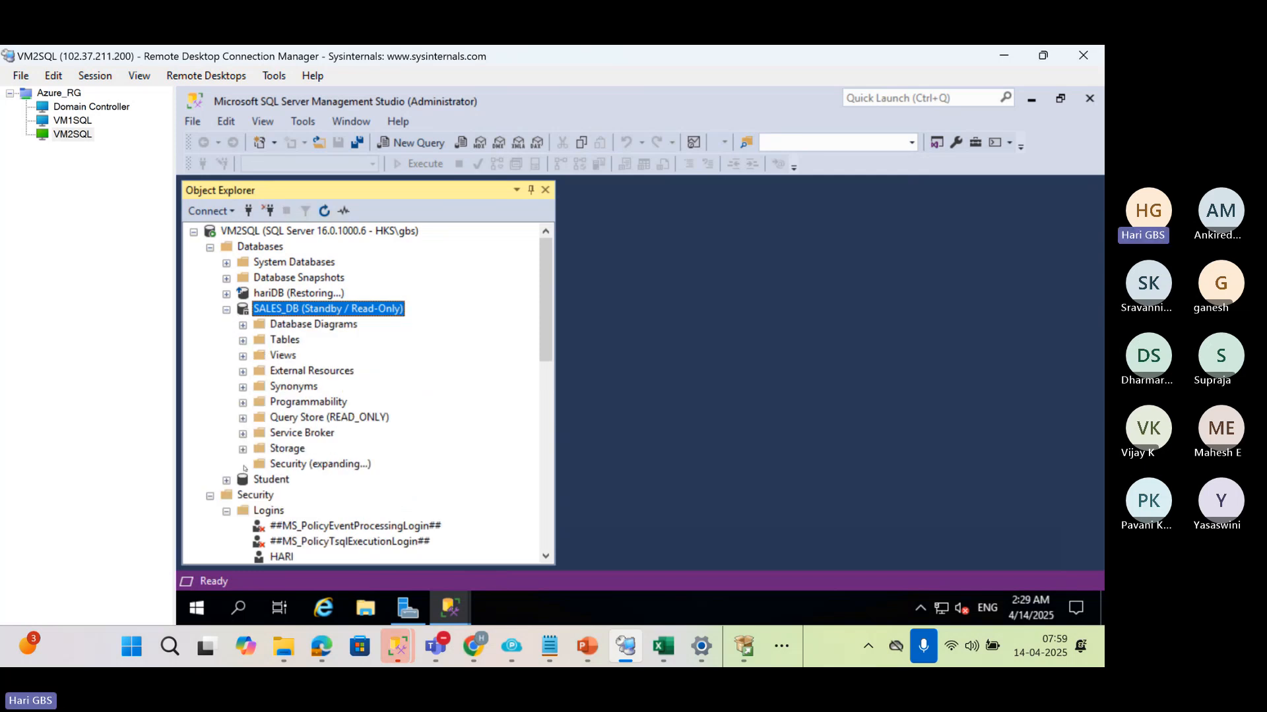
{"action": "left_click", "coordinate": [258, 419]}
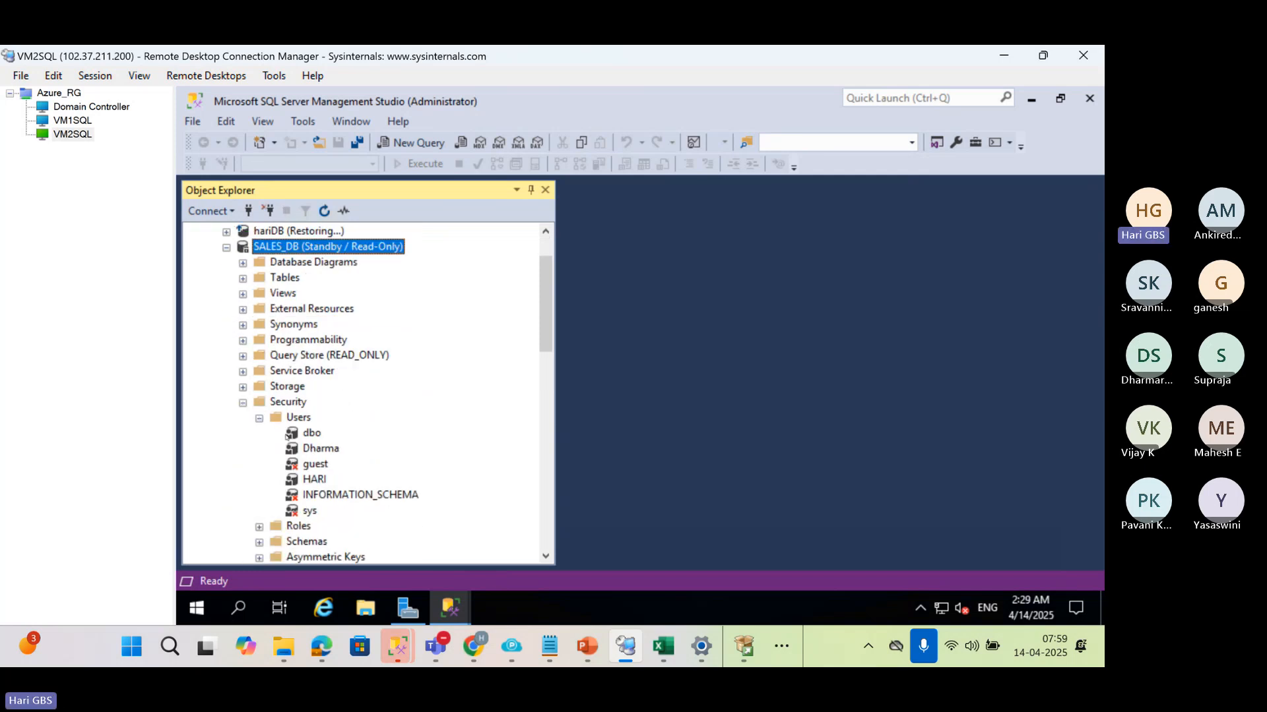
{"action": "left_click", "coordinate": [318, 447]}
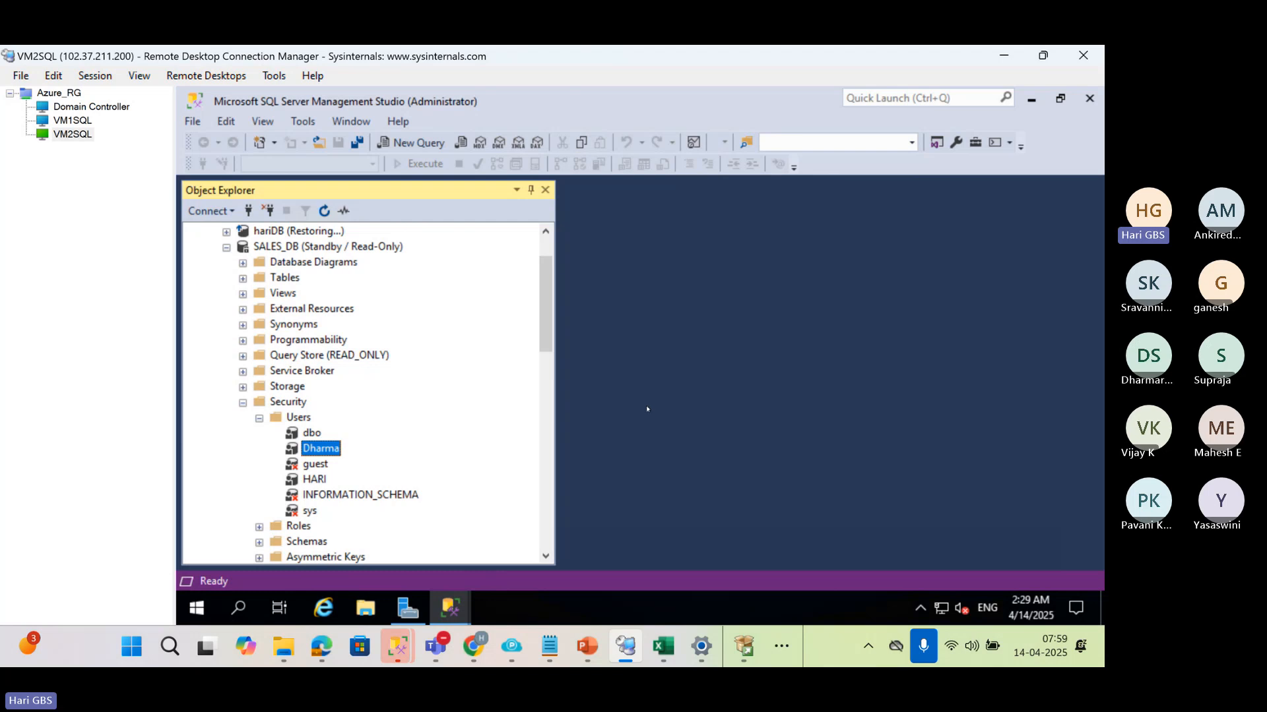
Collapse SALES_DB on VM2SQL and check the server-level Logins list for the matching login
{"action": "left_click", "coordinate": [227, 247]}
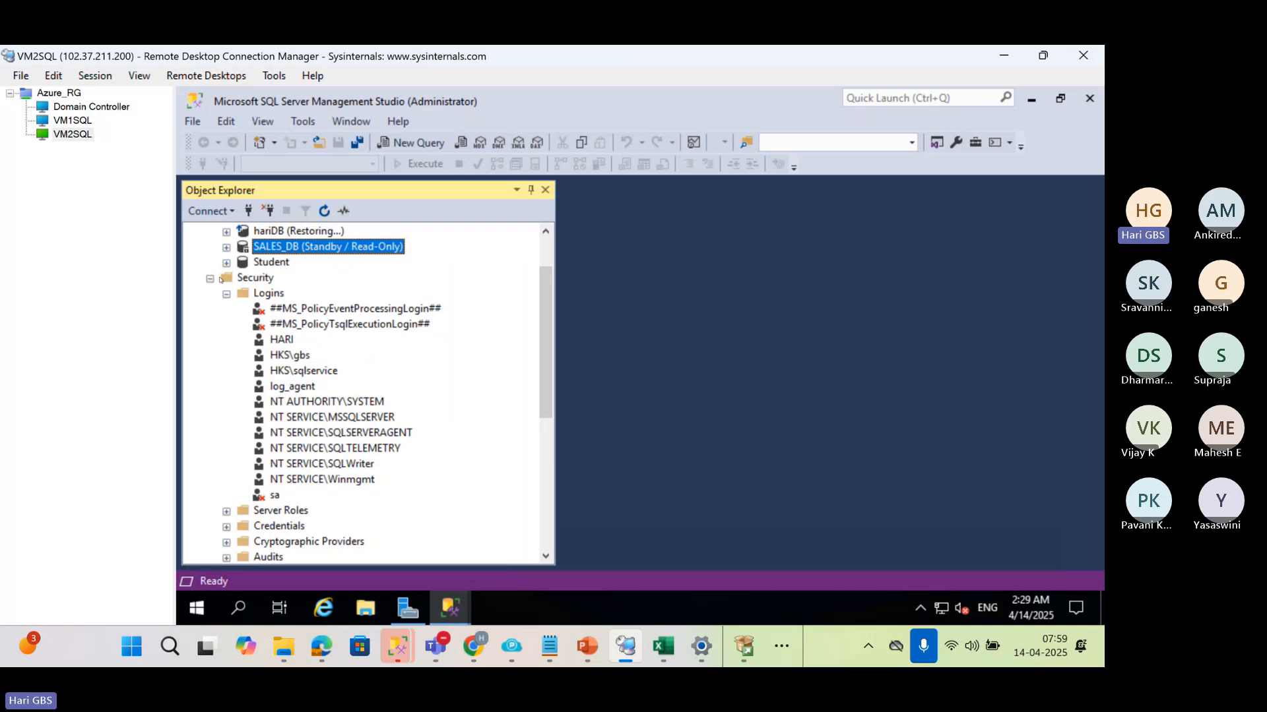
{"action": "left_click", "coordinate": [259, 295]}
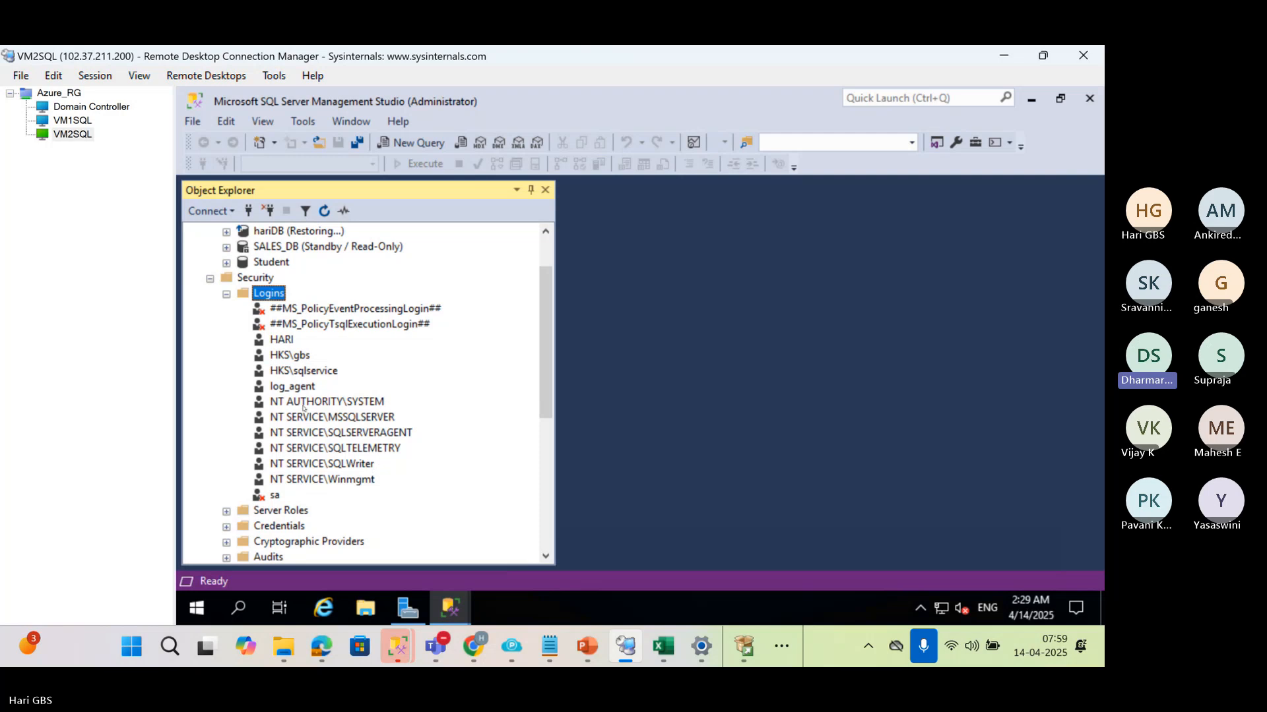
{"action": "scroll", "coordinate": [303, 407], "scroll_direction": "up", "scroll_amount": 2}
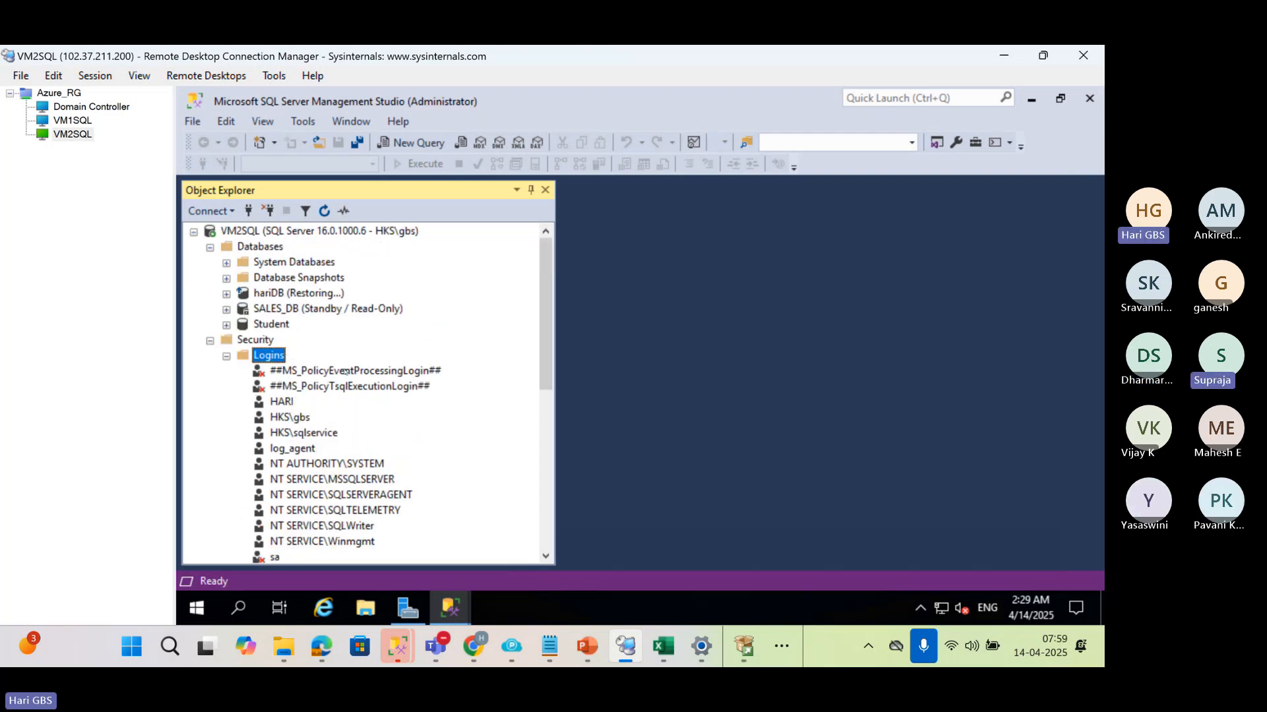
Try to connect to VM2SQL using SQL Server Authentication with the new user's login name and password, trusting the server certificate, and close the connection dialog
{"action": "left_click", "coordinate": [248, 210]}
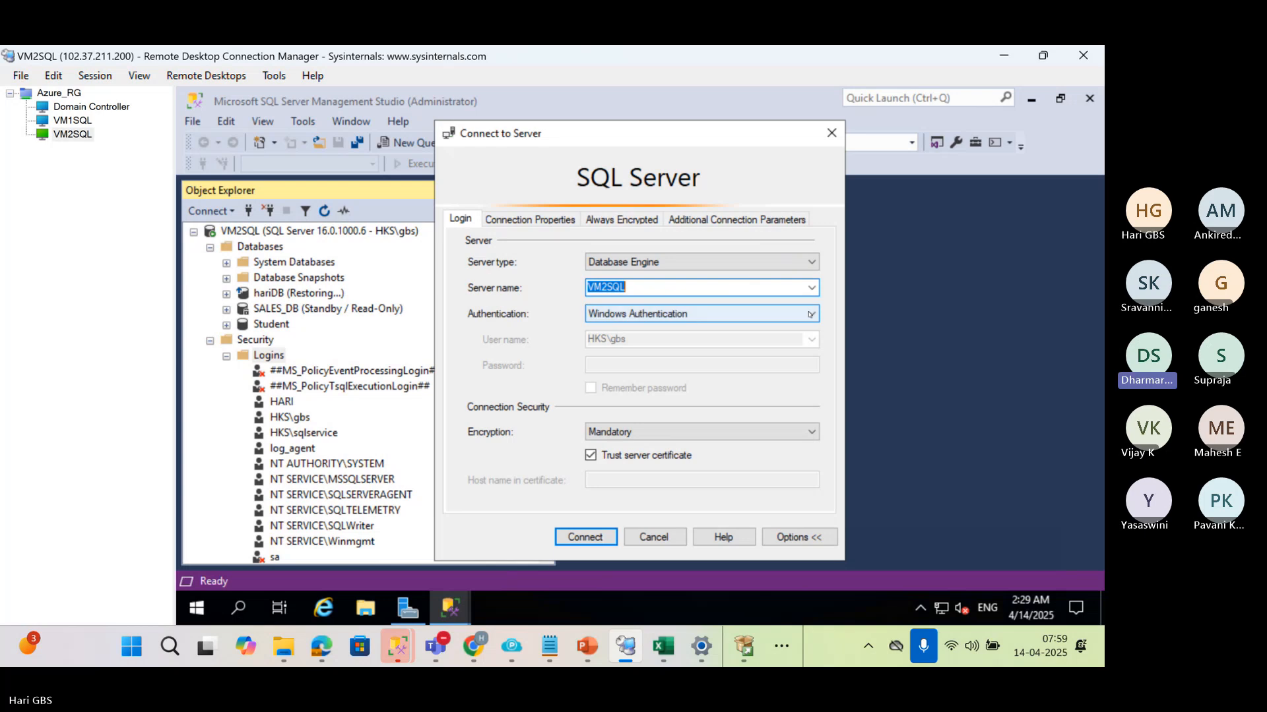
{"action": "left_click", "coordinate": [810, 313]}
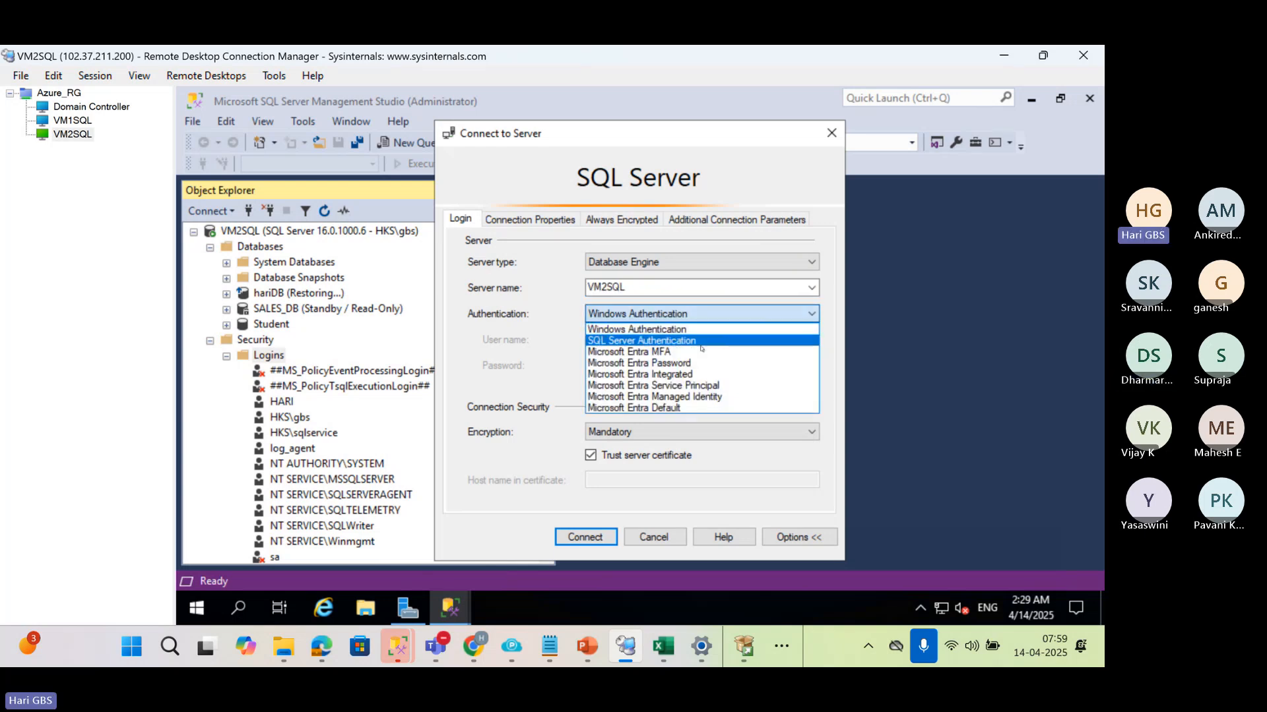
{"action": "left_click", "coordinate": [679, 339]}
{"action": "type", "text": "dharma"}
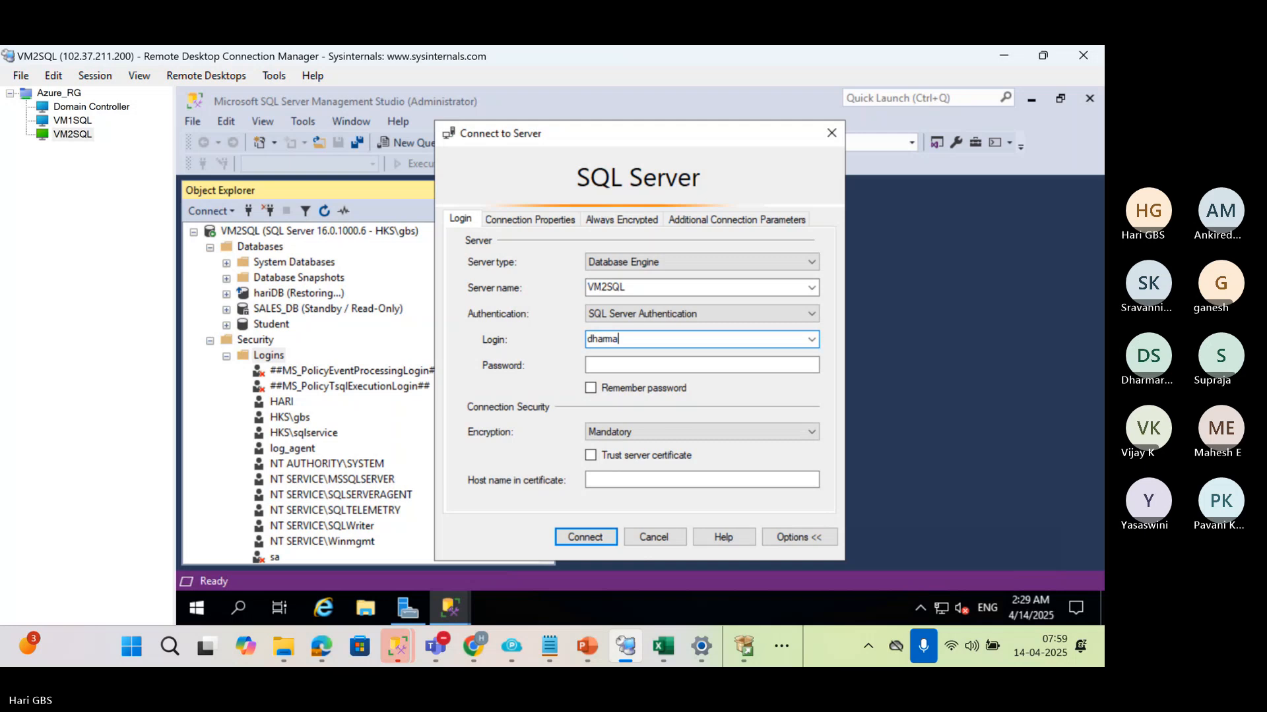
{"action": "key", "text": "Tab"}
{"action": "type", "text": "***********"}
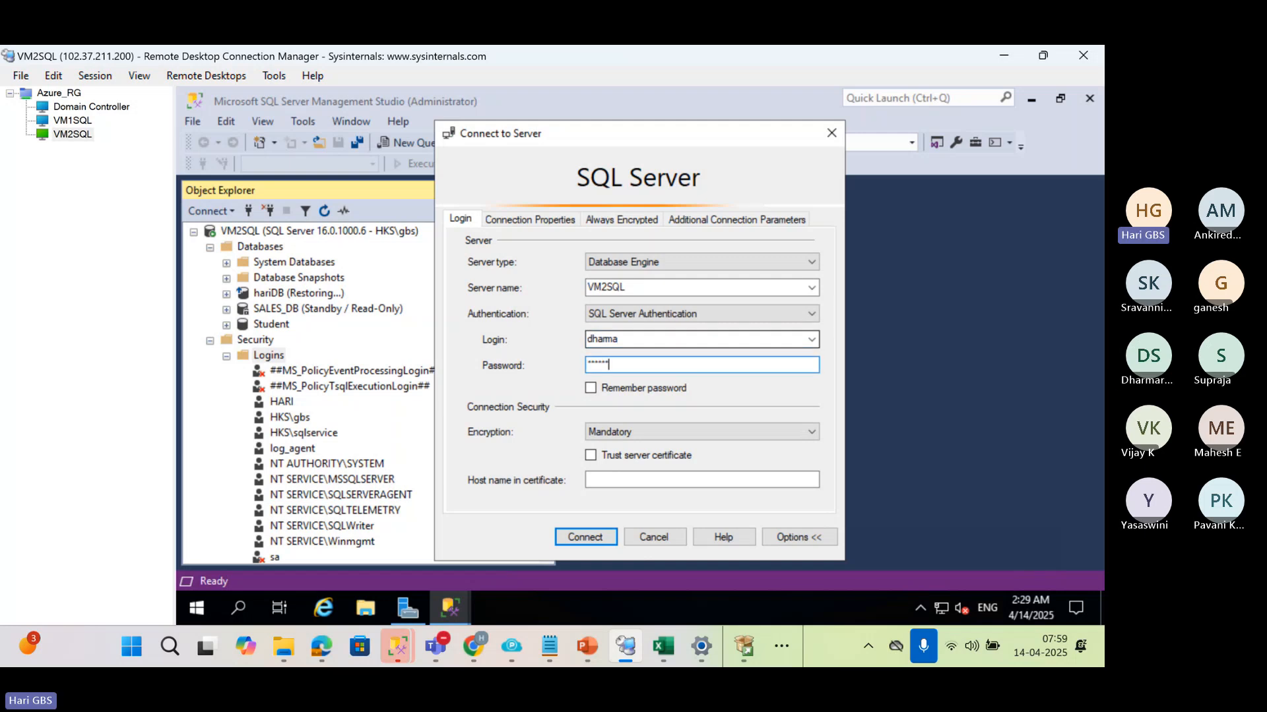
{"action": "type", "text": "*"}
{"action": "left_click", "coordinate": [597, 456]}
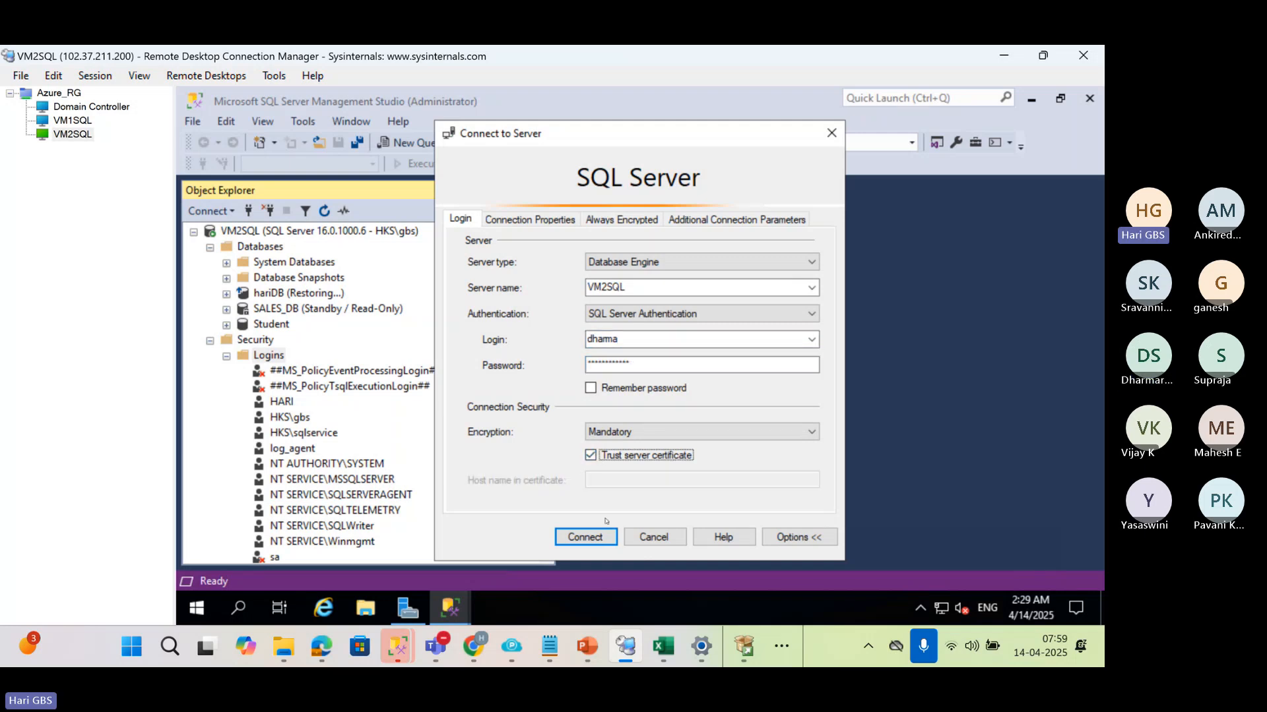
{"action": "key", "text": "Return"}
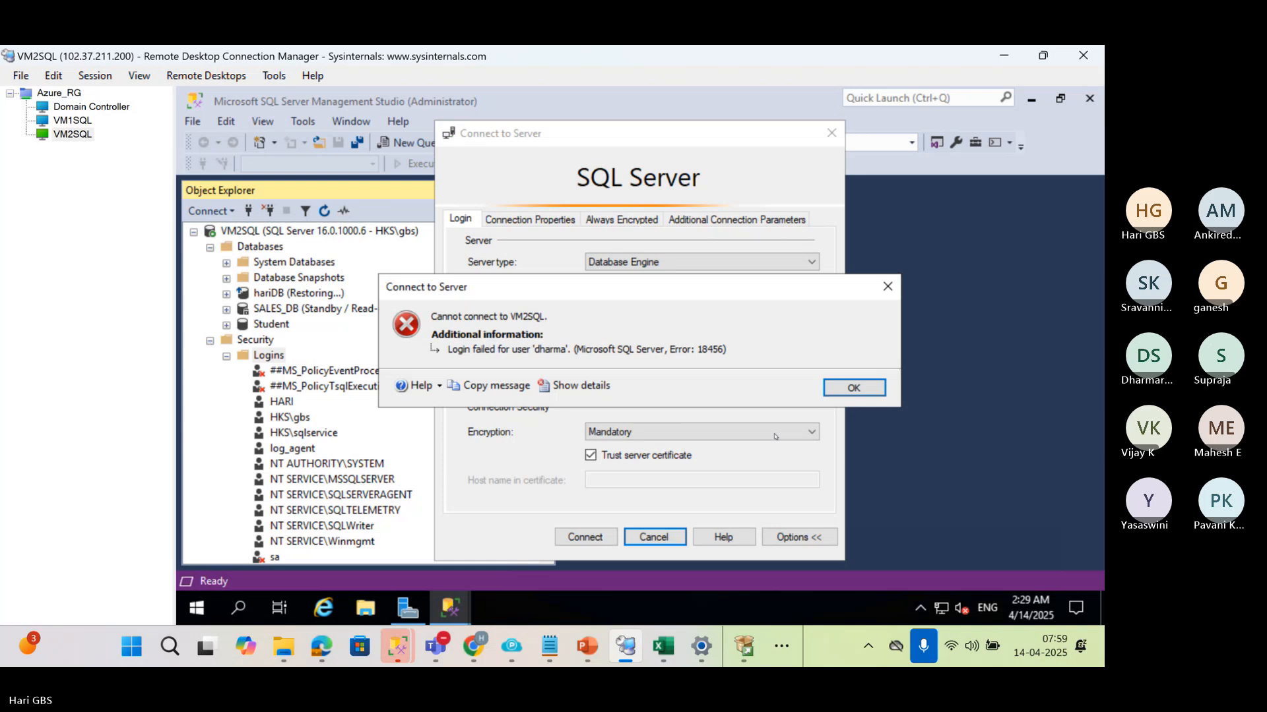
{"action": "left_click", "coordinate": [854, 387]}
{"action": "left_click", "coordinate": [830, 134]}
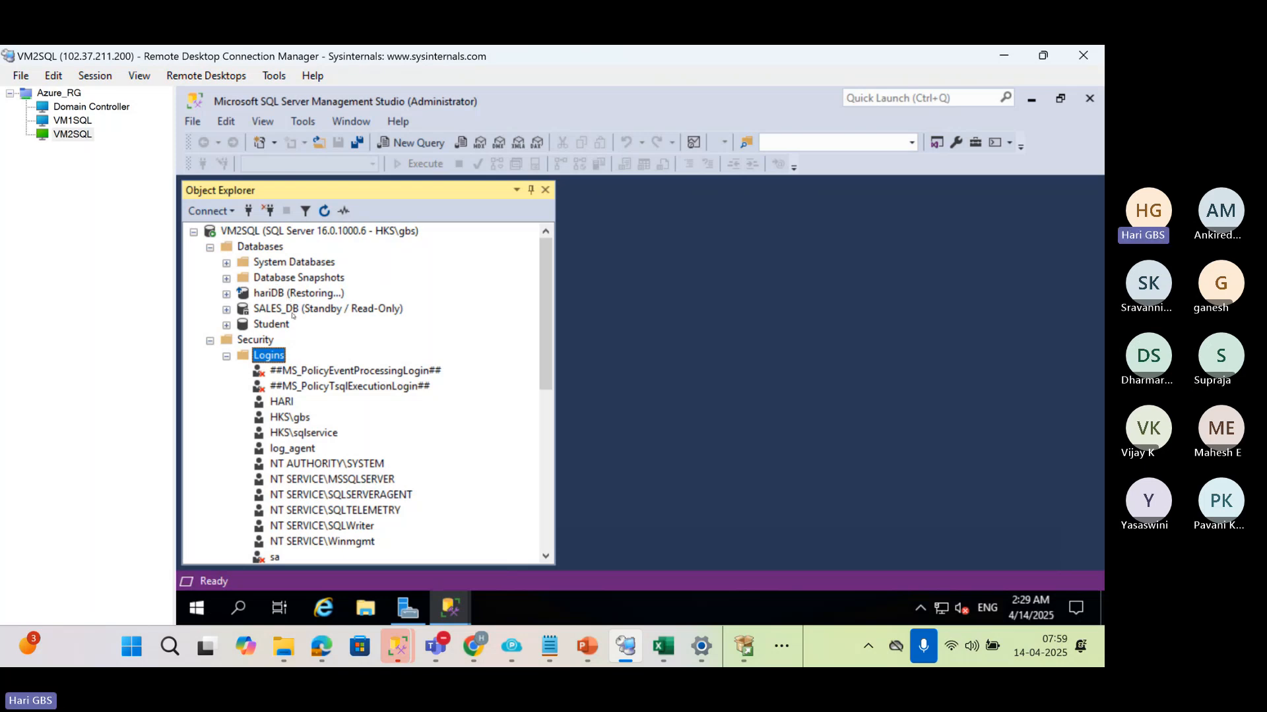
Collapse the Logins and Security folders on VM2SQL, and dismiss the finished Start Jobs dialog on VM1SQL
{"action": "left_click", "coordinate": [226, 358]}
{"action": "left_click", "coordinate": [209, 340]}
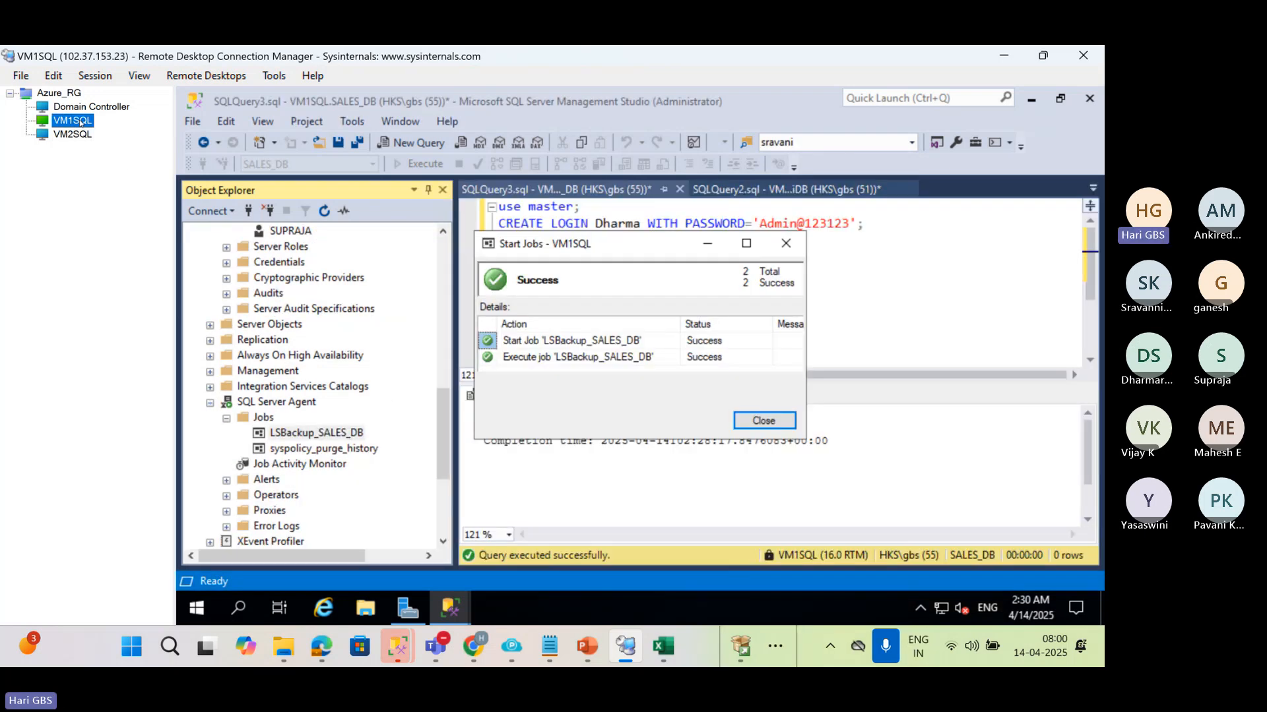
{"action": "left_click", "coordinate": [72, 120]}
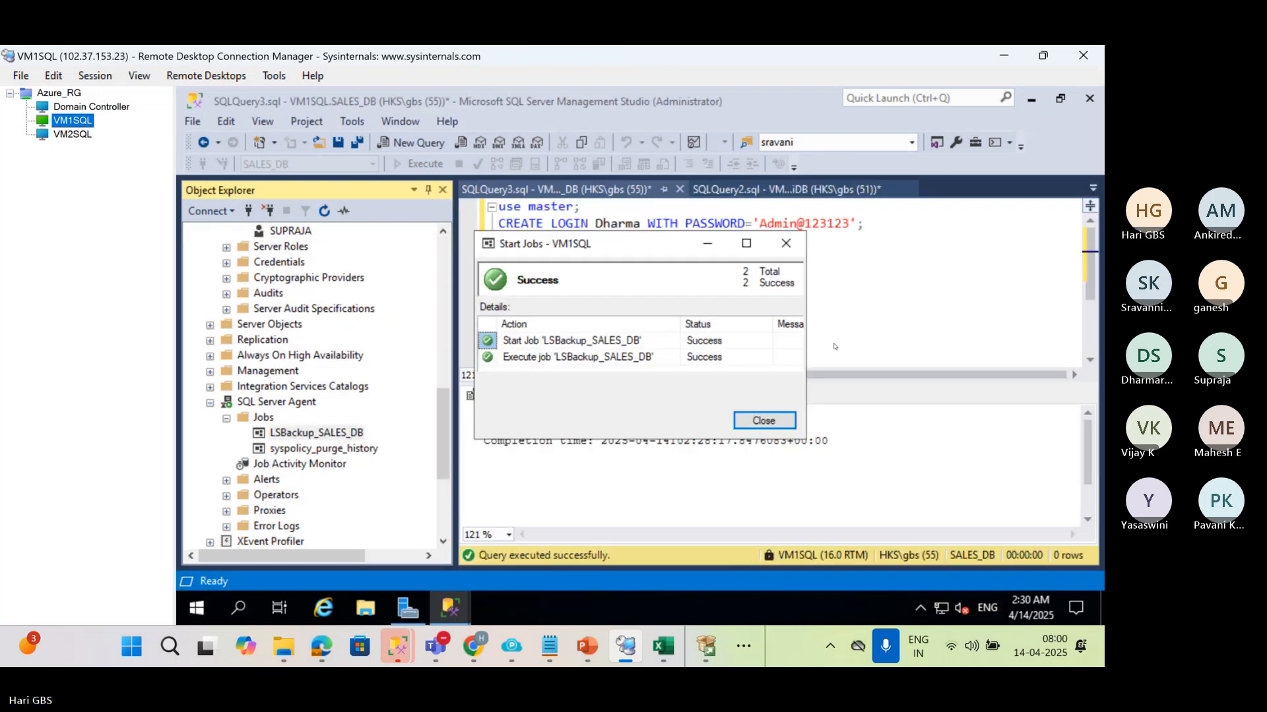
{"action": "left_click", "coordinate": [760, 418]}
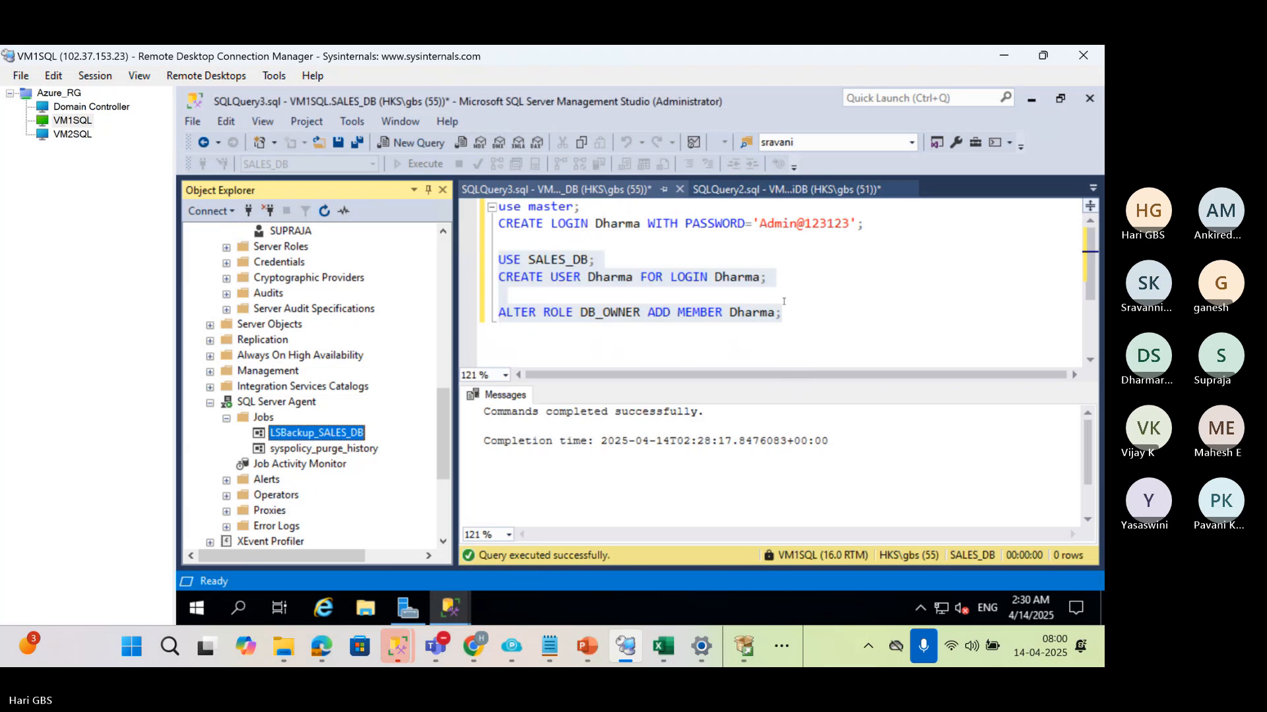
Replace the whole query text on VM1SQL with SP_HELP_REVLOGIN and select it
{"action": "left_click", "coordinate": [784, 302]}
{"action": "key", "text": "ctrl+a"}
{"action": "type", "text": "SP"}
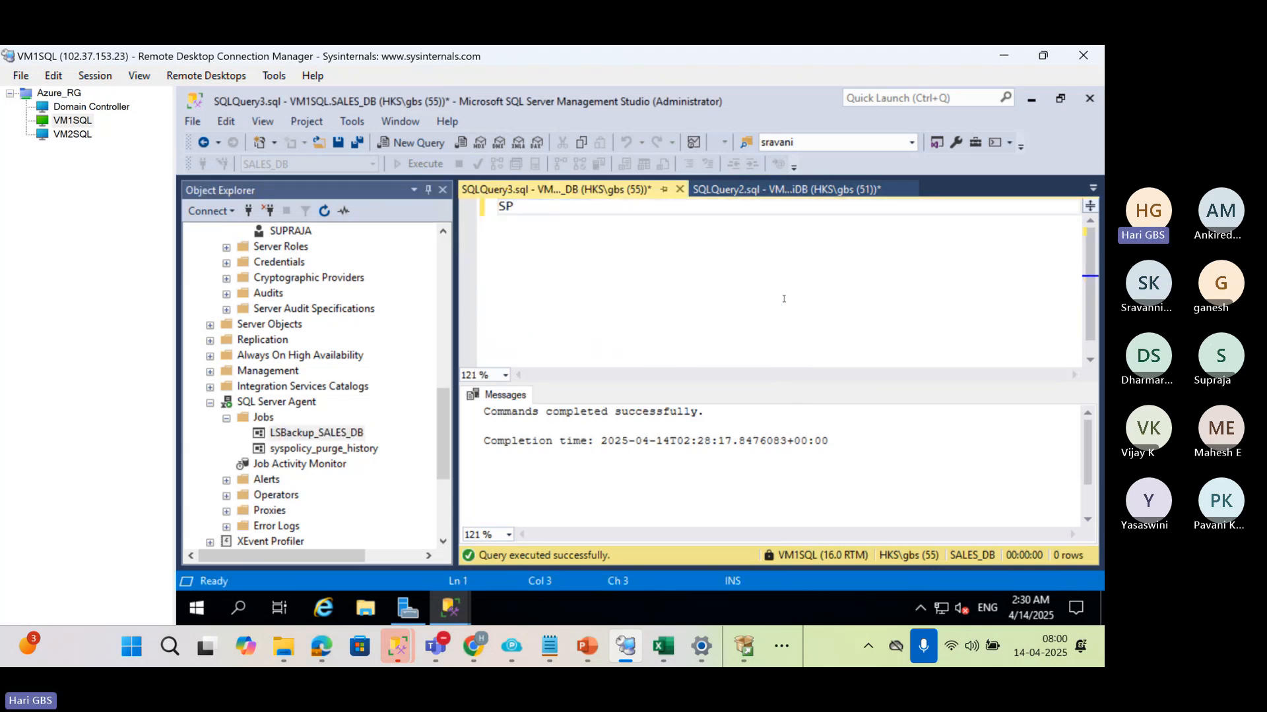
{"action": "type", "text": "_HELP"}
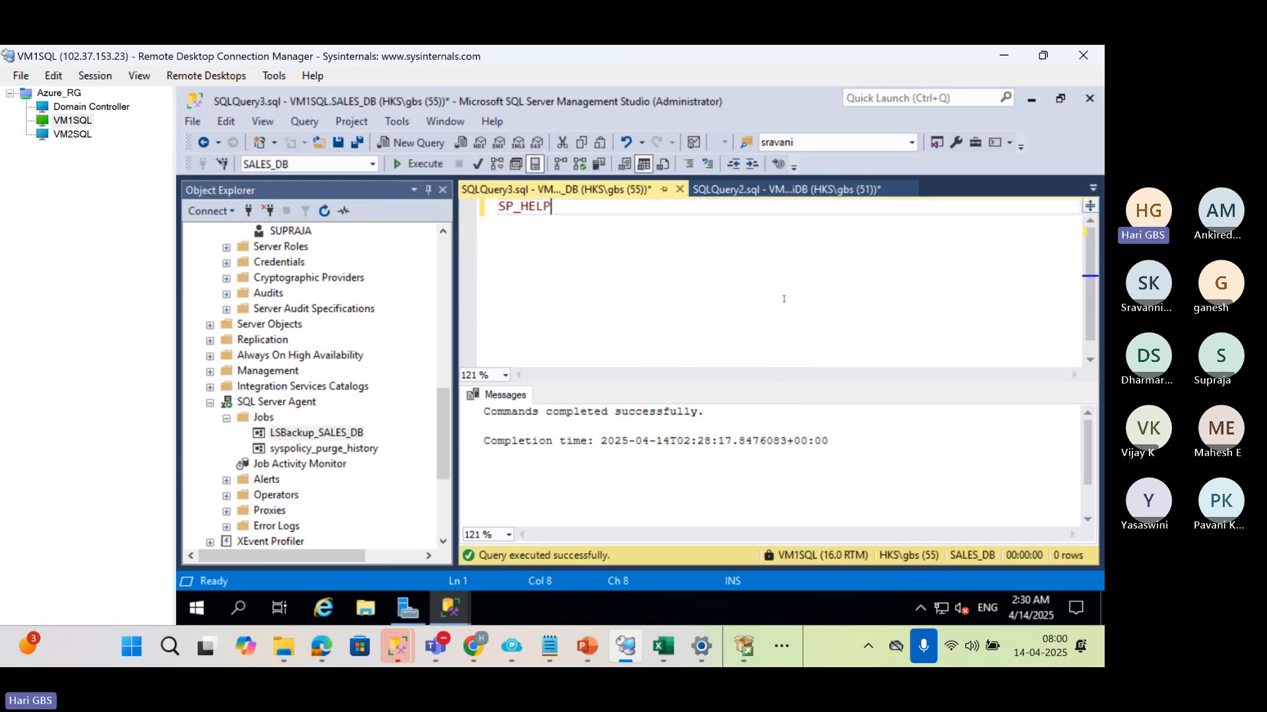
{"action": "type", "text": "_"}
{"action": "type", "text": "REVL"}
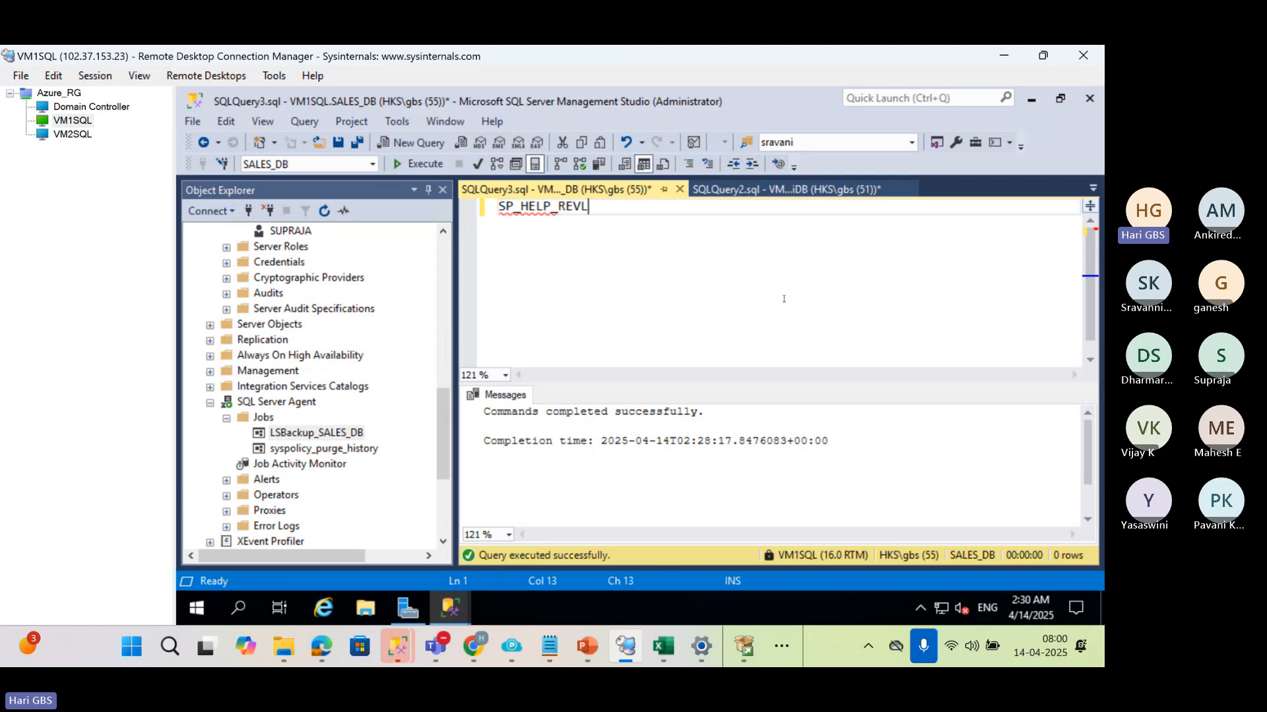
{"action": "type", "text": "OGIN"}
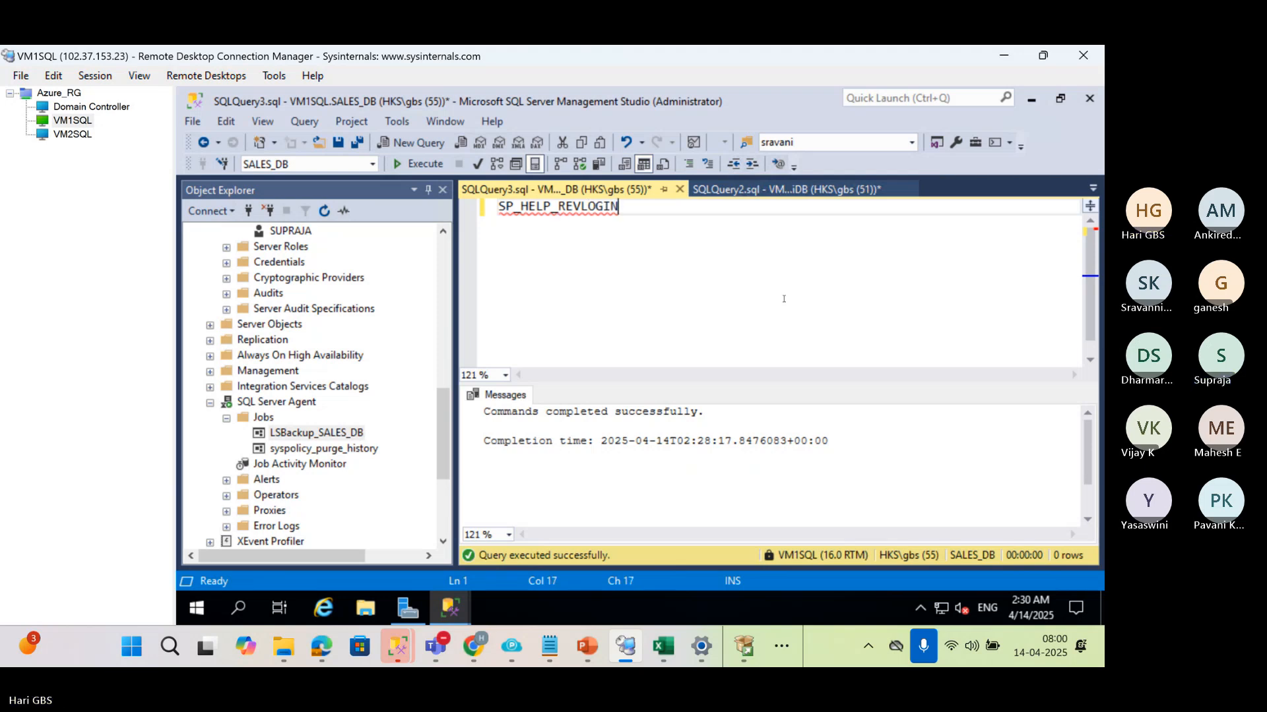
{"action": "left_click_drag", "start_coordinate": [619, 207], "coordinate": [496, 207]}
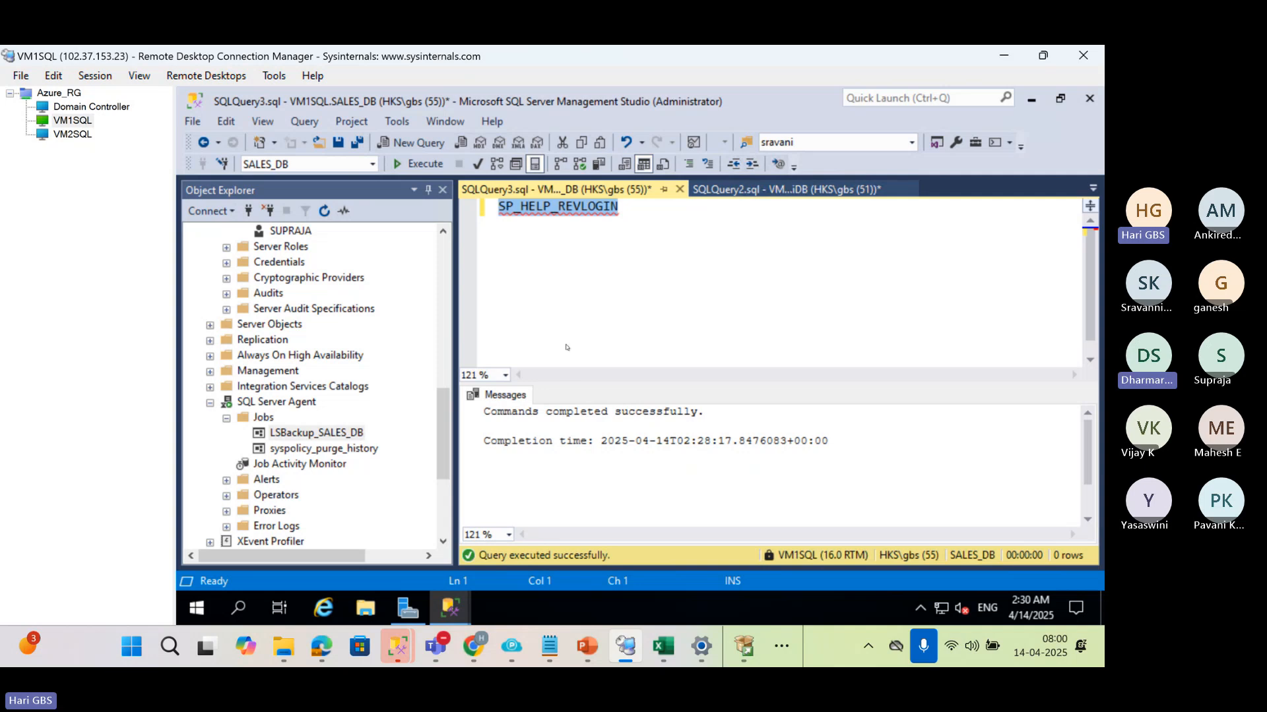
Switch to Chrome, search Google for sp_help_revlogin and open Microsoft Learn's "Transfer logins and passwords between instances" article
{"action": "left_click", "coordinate": [475, 648]}
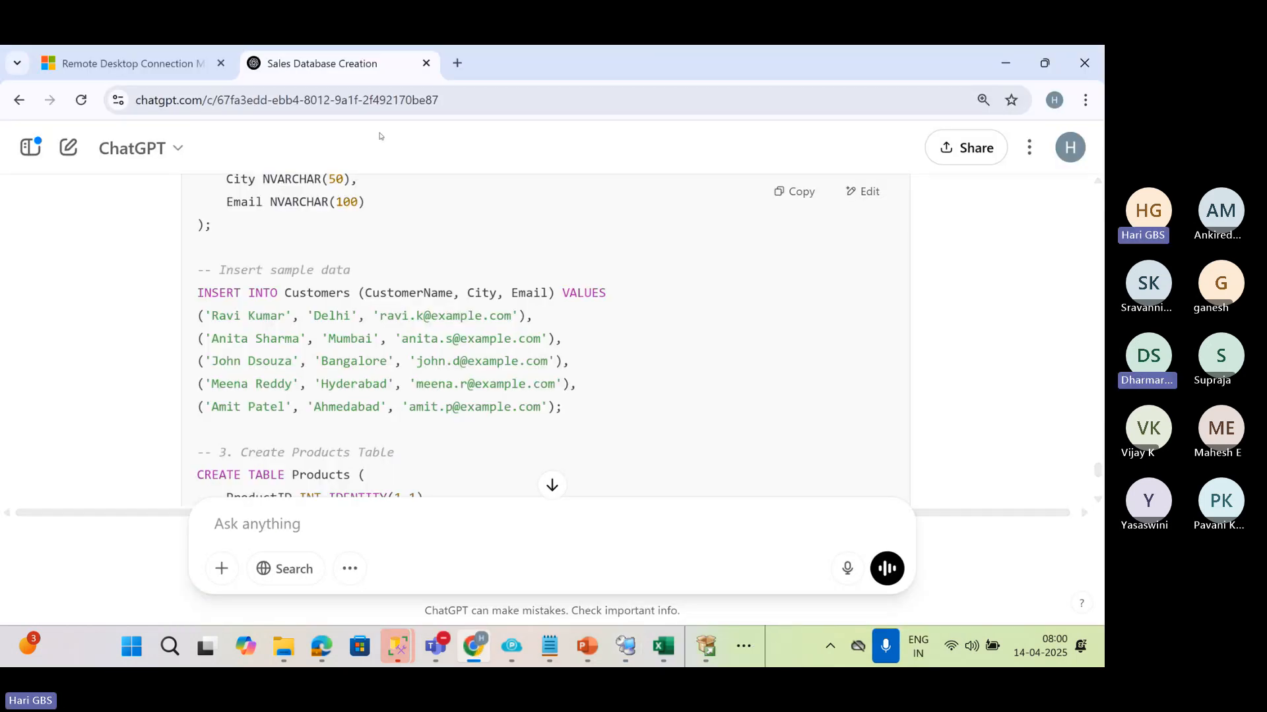
{"action": "left_click", "coordinate": [456, 66]}
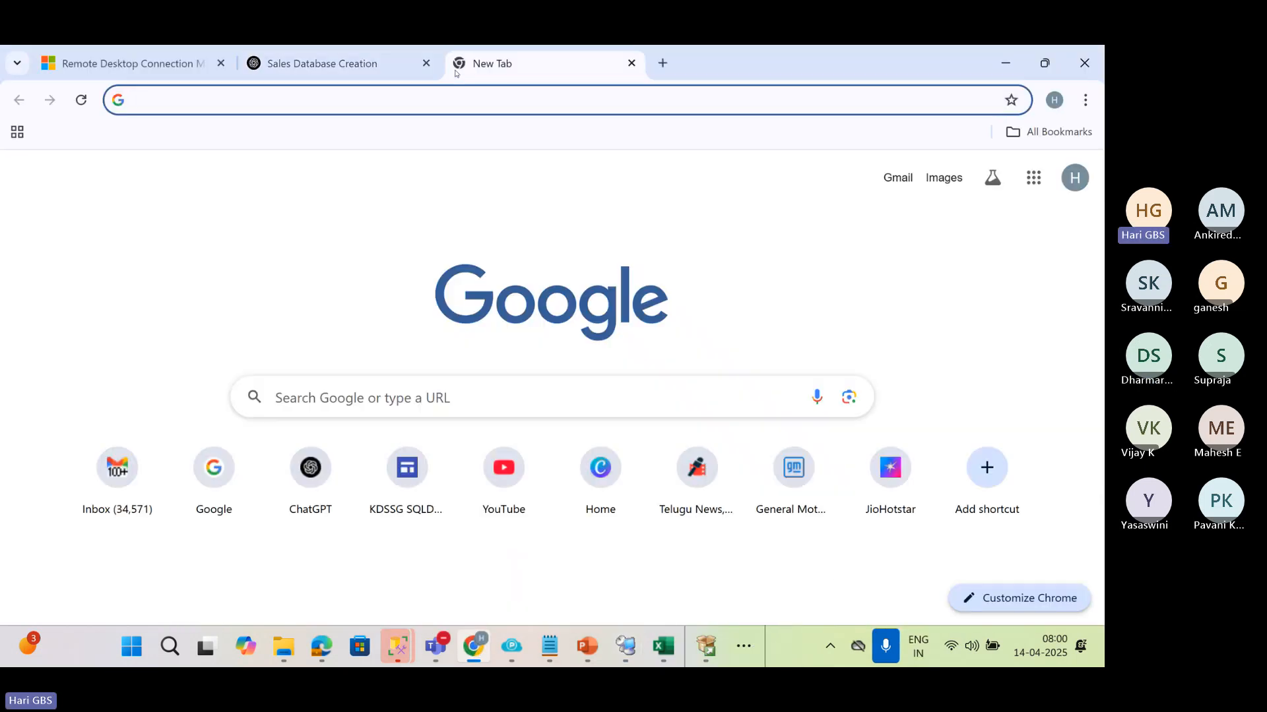
{"action": "type", "text": "SP_help_revlogin"}
{"action": "key", "text": "Return"}
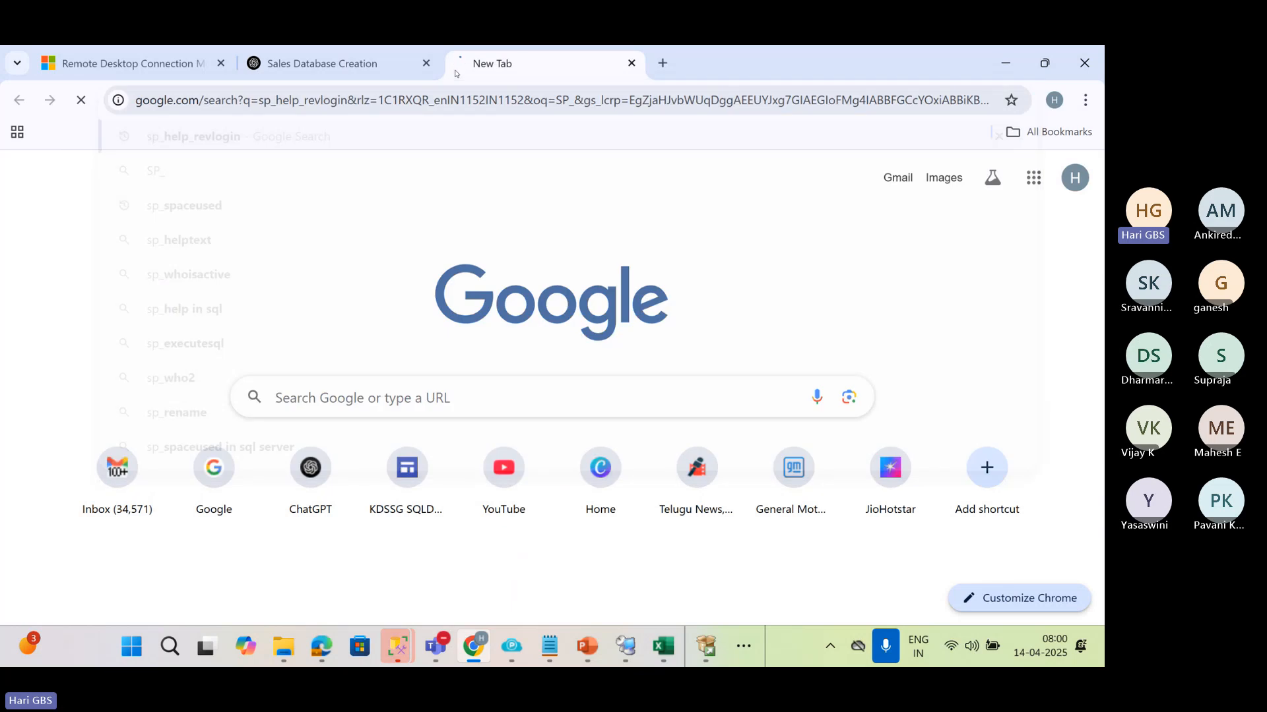
{"action": "left_click", "coordinate": [302, 318]}
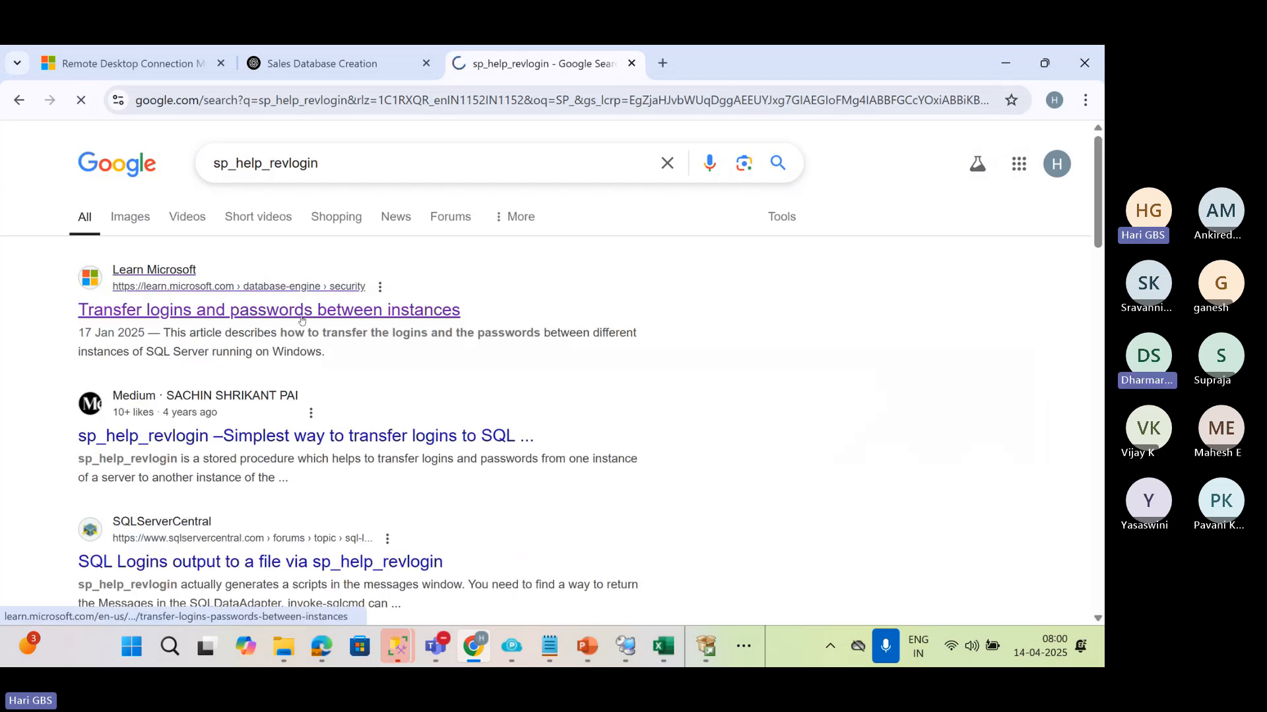
Copy the article's SQL script that creates the sp_hexadecimal and sp_help_revlogin procedures
{"action": "scroll", "coordinate": [446, 373], "scroll_direction": "down", "scroll_amount": 5}
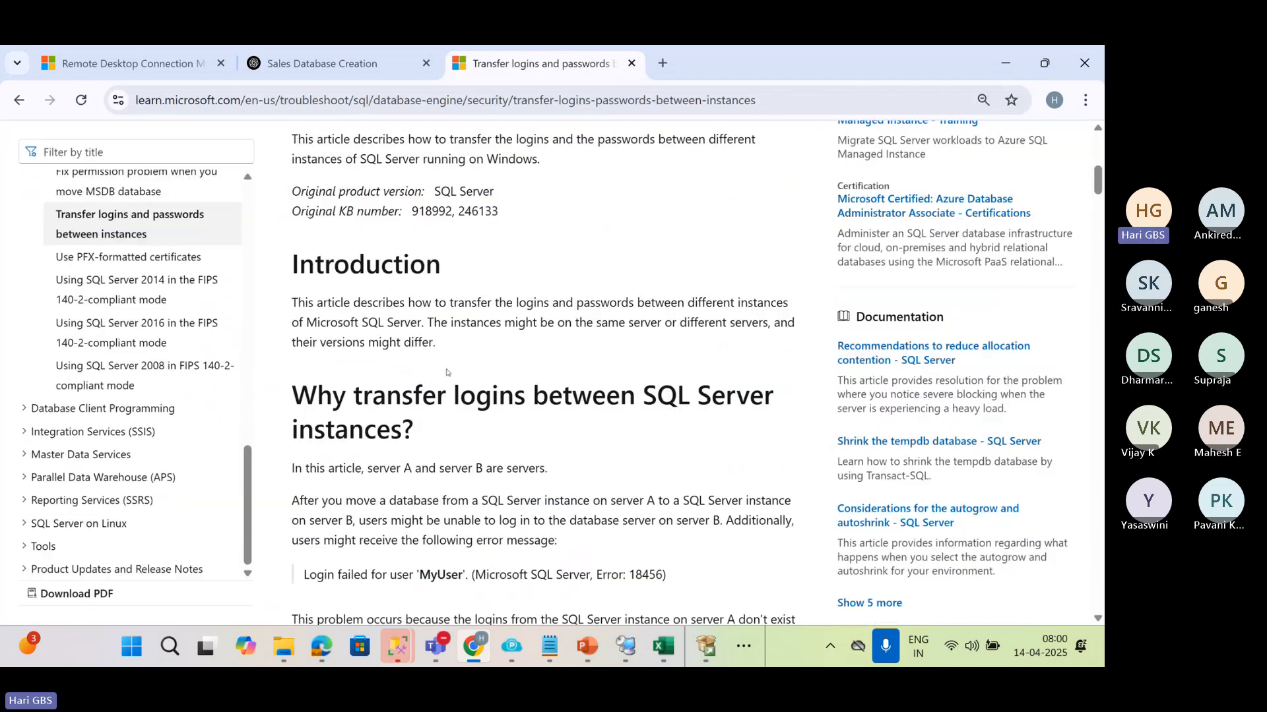
{"action": "scroll", "coordinate": [447, 373], "scroll_direction": "down", "scroll_amount": 20}
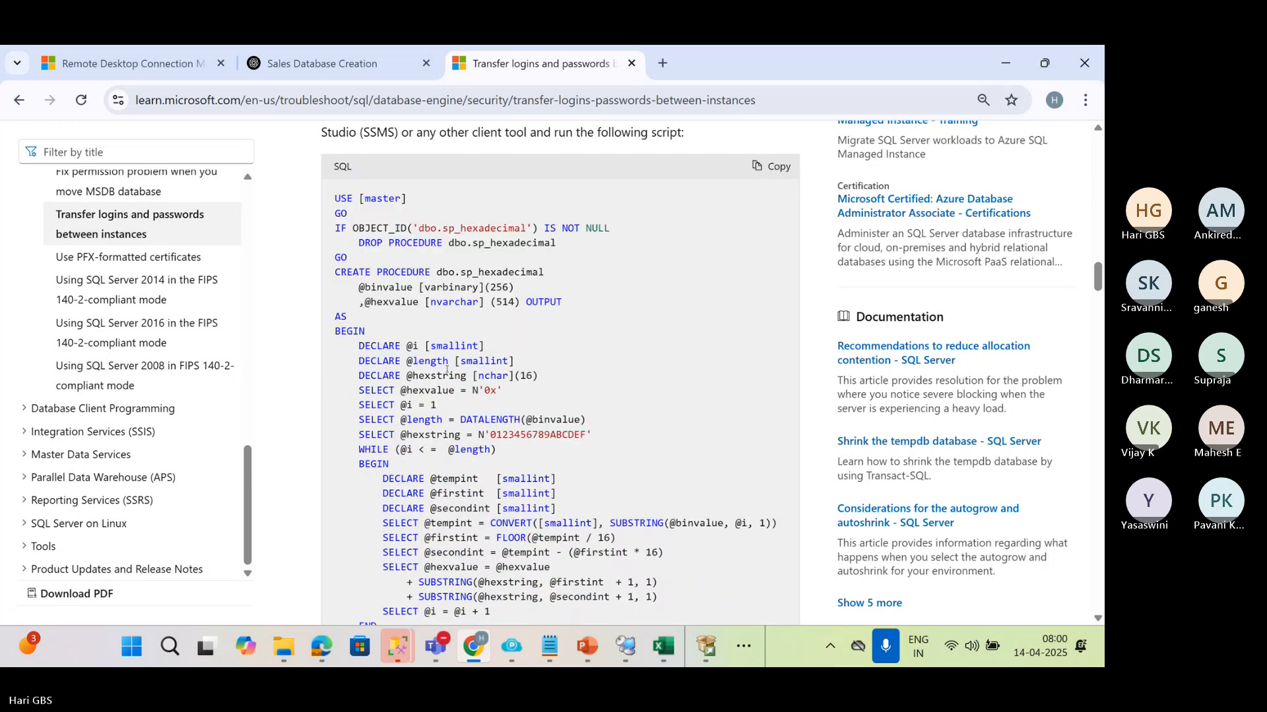
{"action": "key", "text": "ctrl+minus"}
{"action": "key", "text": "ctrl+minus"}
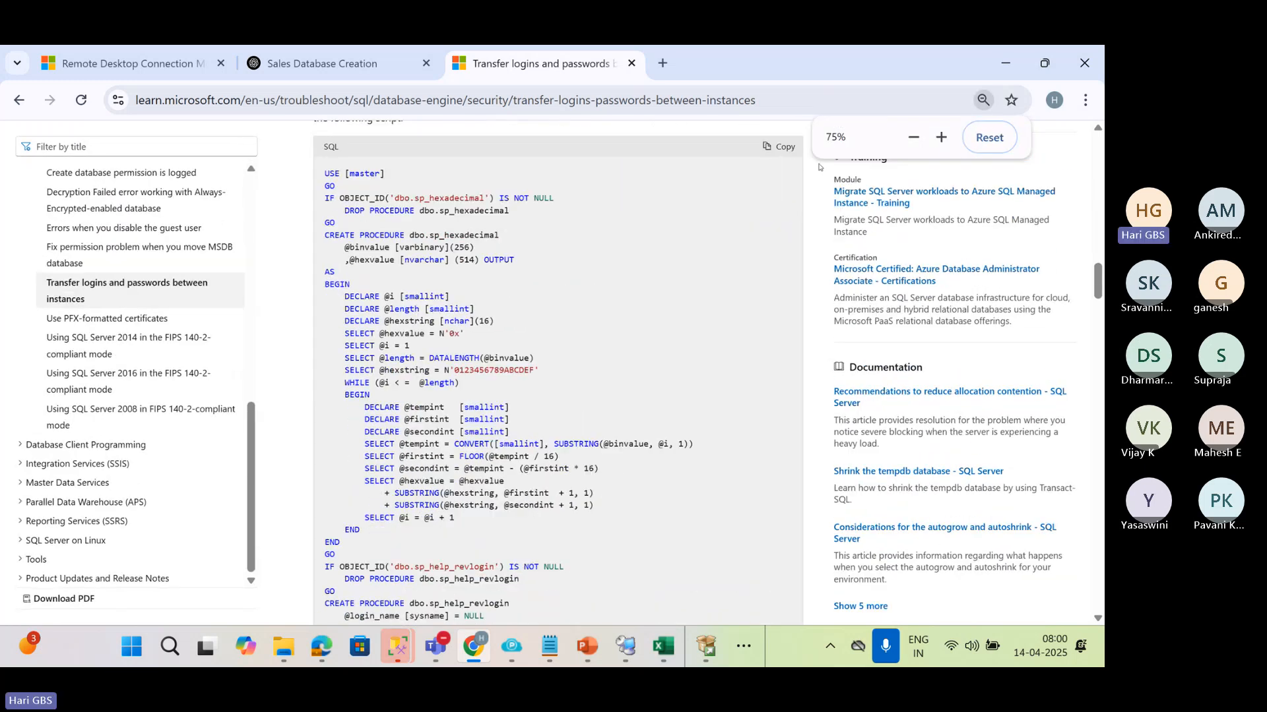
{"action": "left_click", "coordinate": [789, 151]}
Return to VM1SQL in Remote Desktop Connection Manager, replace the query text with the copied script and execute it
{"action": "key", "text": "alt+Tab"}
{"action": "left_click", "coordinate": [606, 256]}
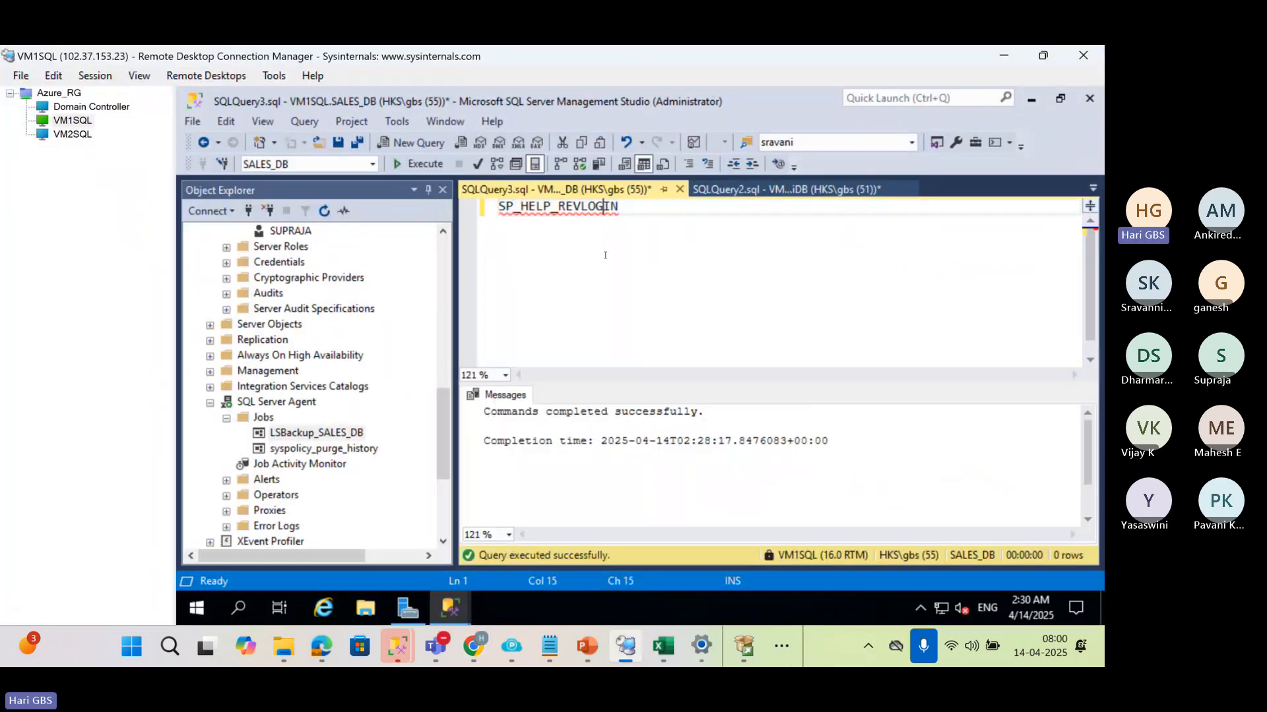
{"action": "key", "text": "ctrl+a"}
{"action": "key", "text": "ctrl+v"}
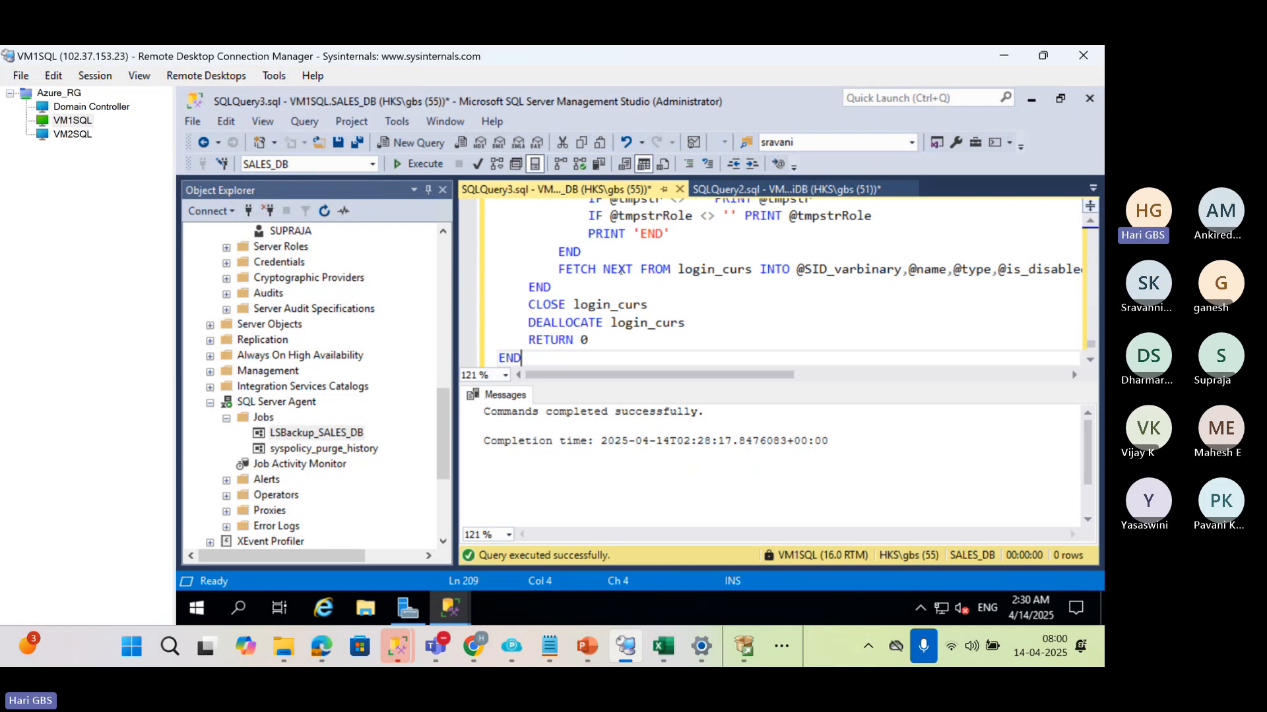
{"action": "scroll", "coordinate": [623, 273], "scroll_direction": "up", "scroll_amount": 8}
{"action": "scroll", "coordinate": [624, 273], "scroll_direction": "up", "scroll_amount": 5}
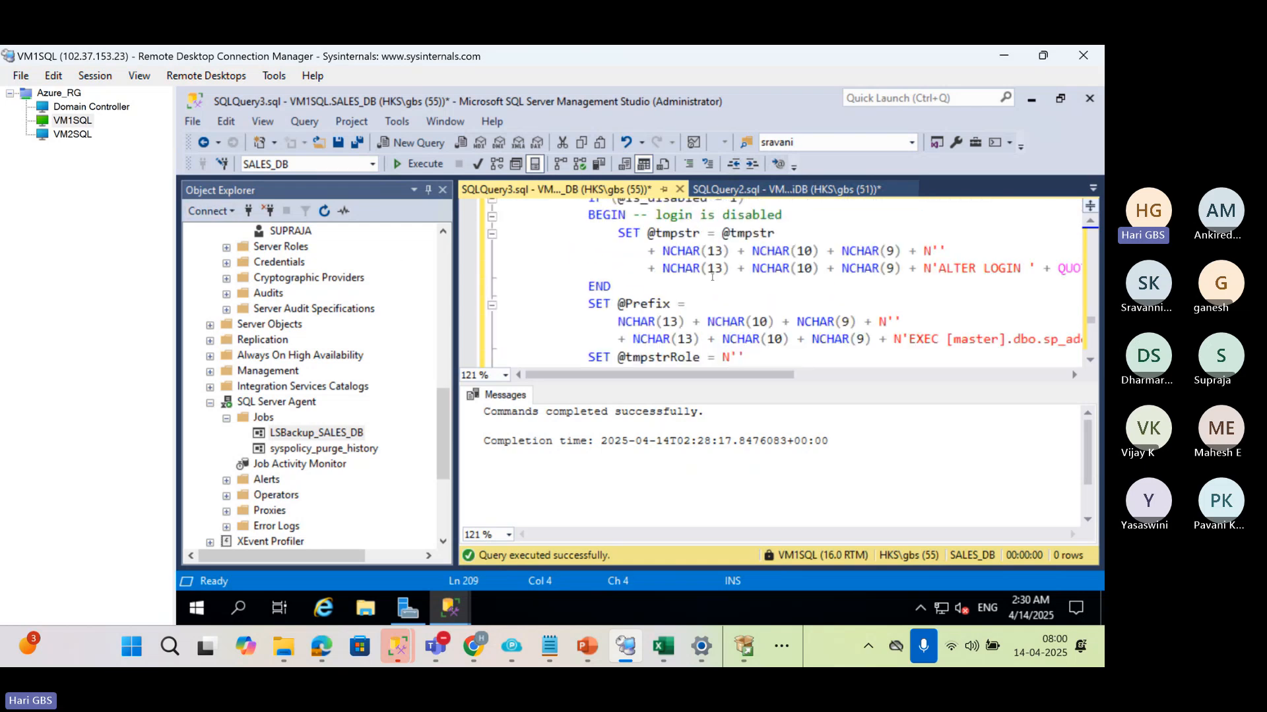
{"action": "scroll", "coordinate": [714, 282], "scroll_direction": "up", "scroll_amount": 3}
{"action": "scroll", "coordinate": [714, 282], "scroll_direction": "up", "scroll_amount": 10}
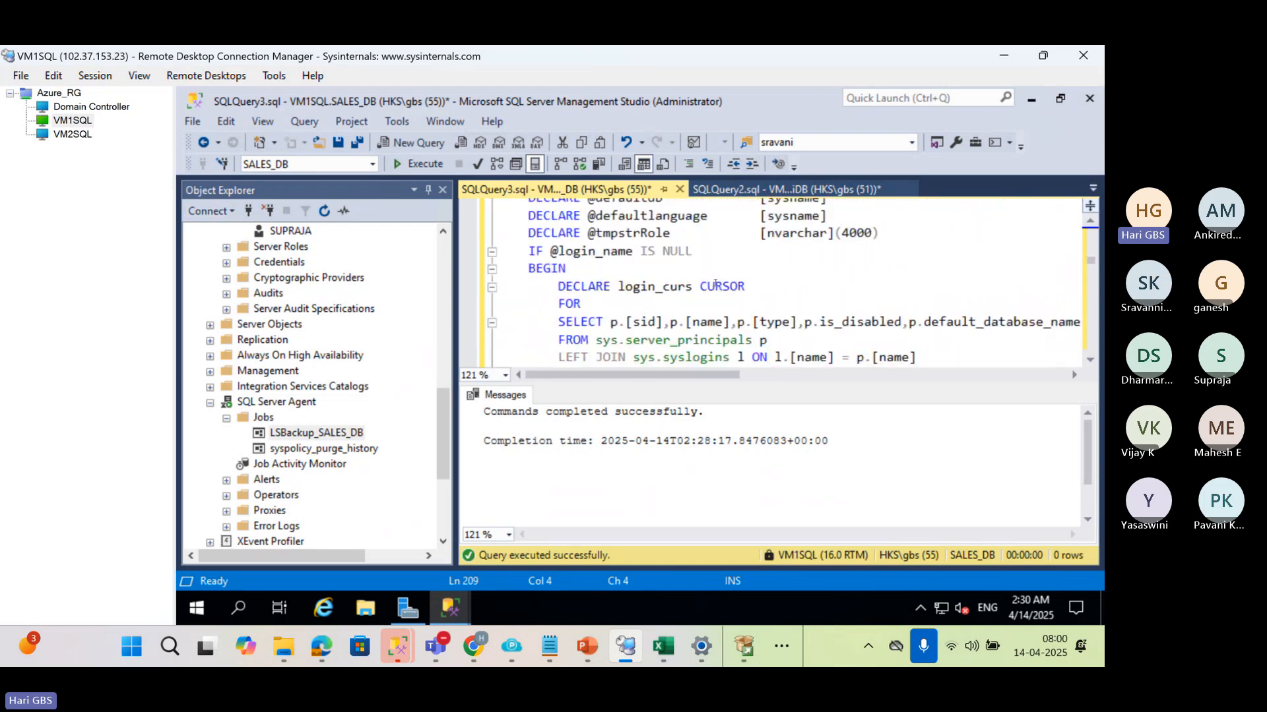
{"action": "scroll", "coordinate": [716, 282], "scroll_direction": "up", "scroll_amount": 10}
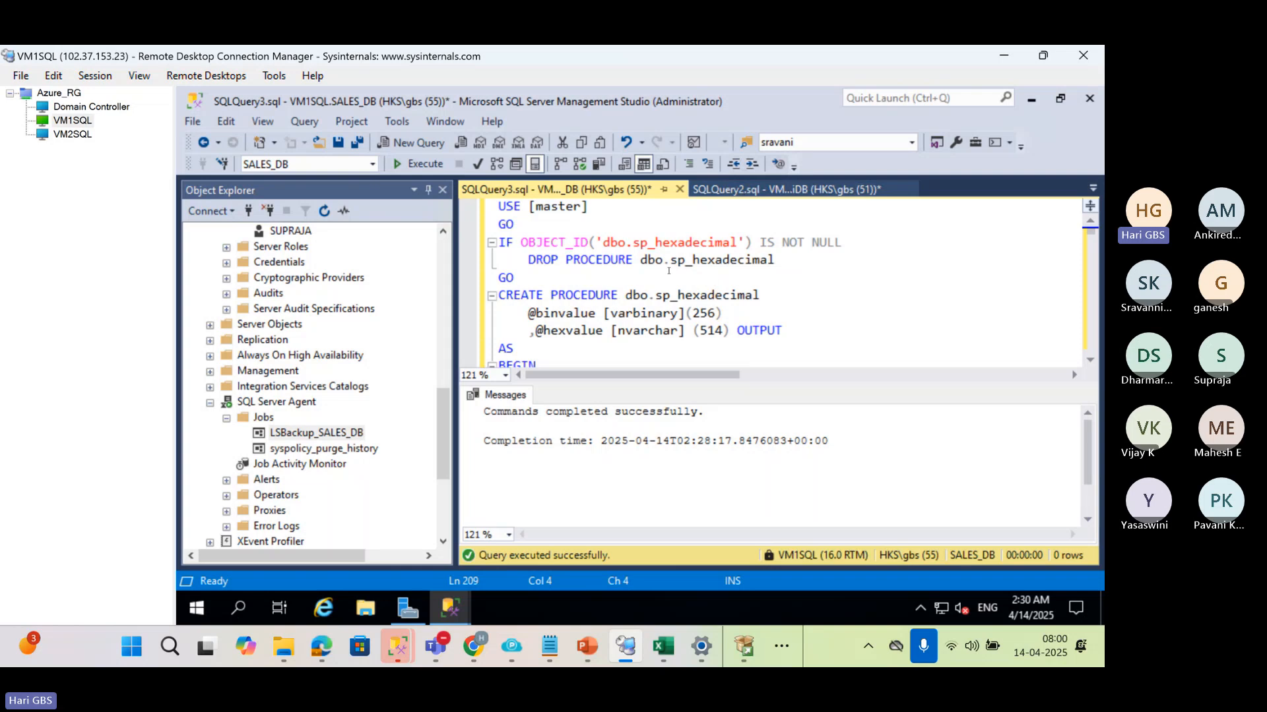
{"action": "key", "text": "F5"}
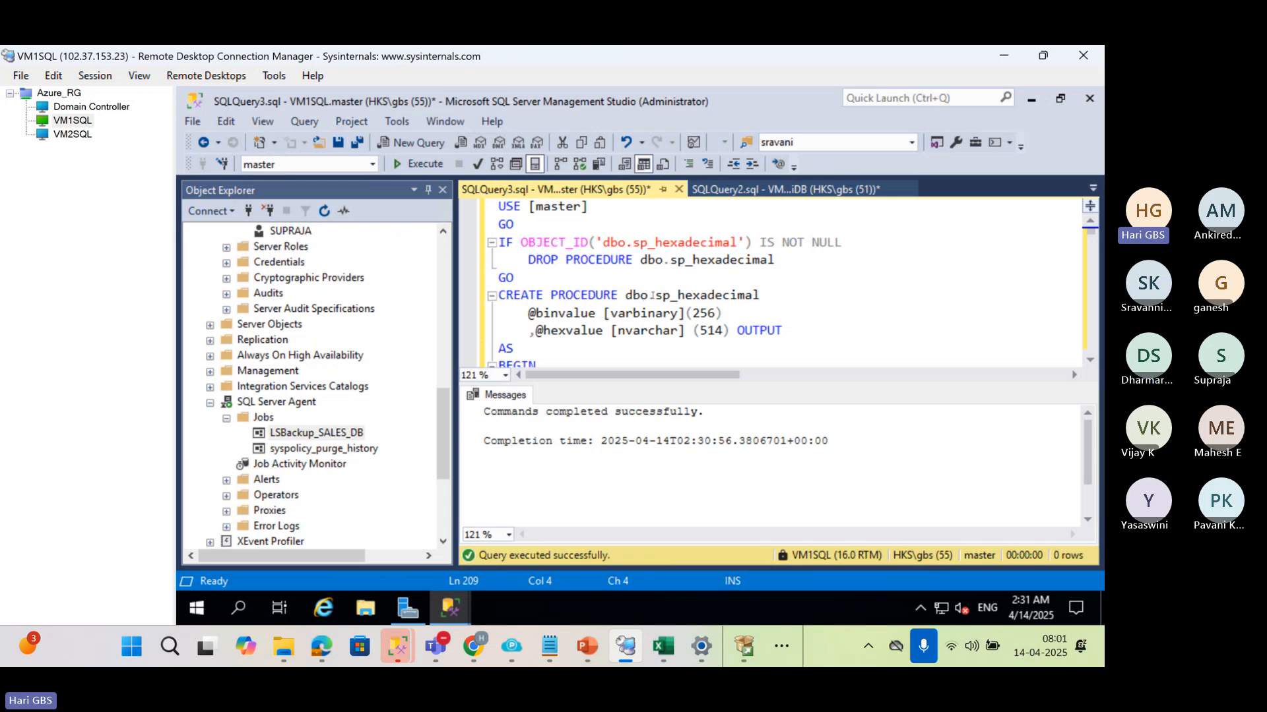
Replace the whole query text on VM1SQL with EXEC sp_hexadecimal and execute it
{"action": "left_click_drag", "start_coordinate": [653, 295], "coordinate": [760, 297]}
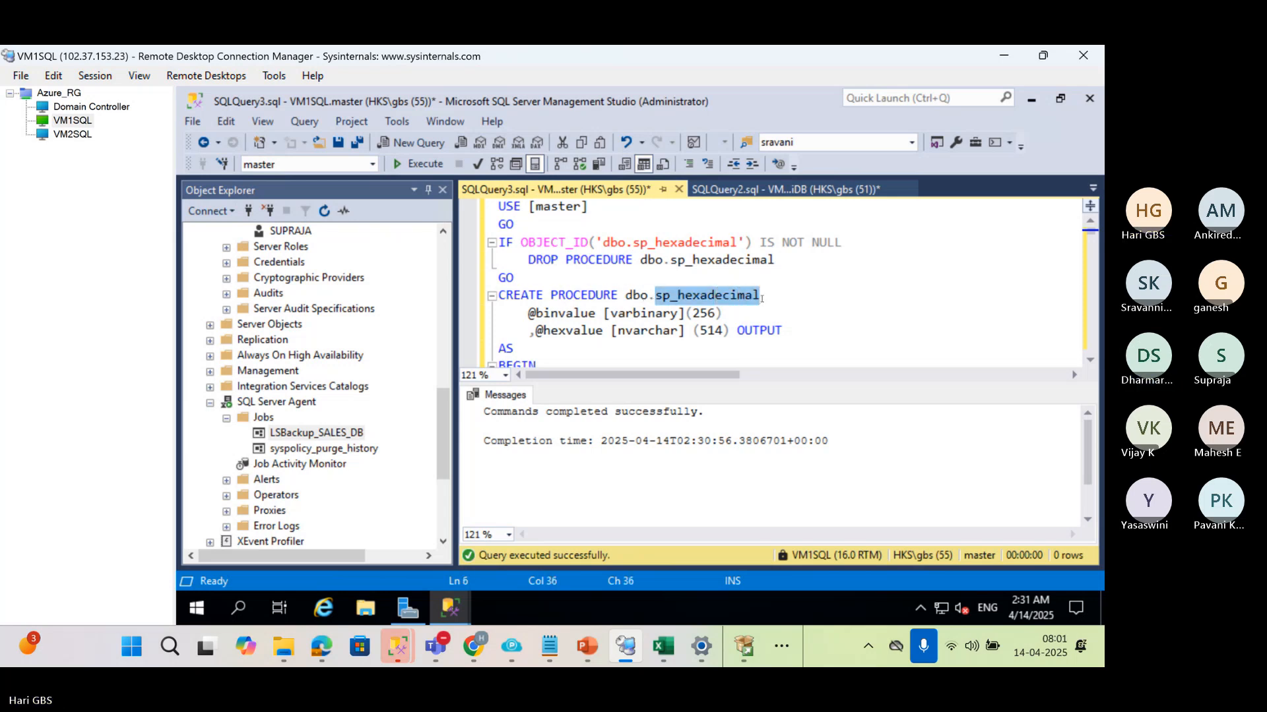
{"action": "key", "text": "BackSpace"}
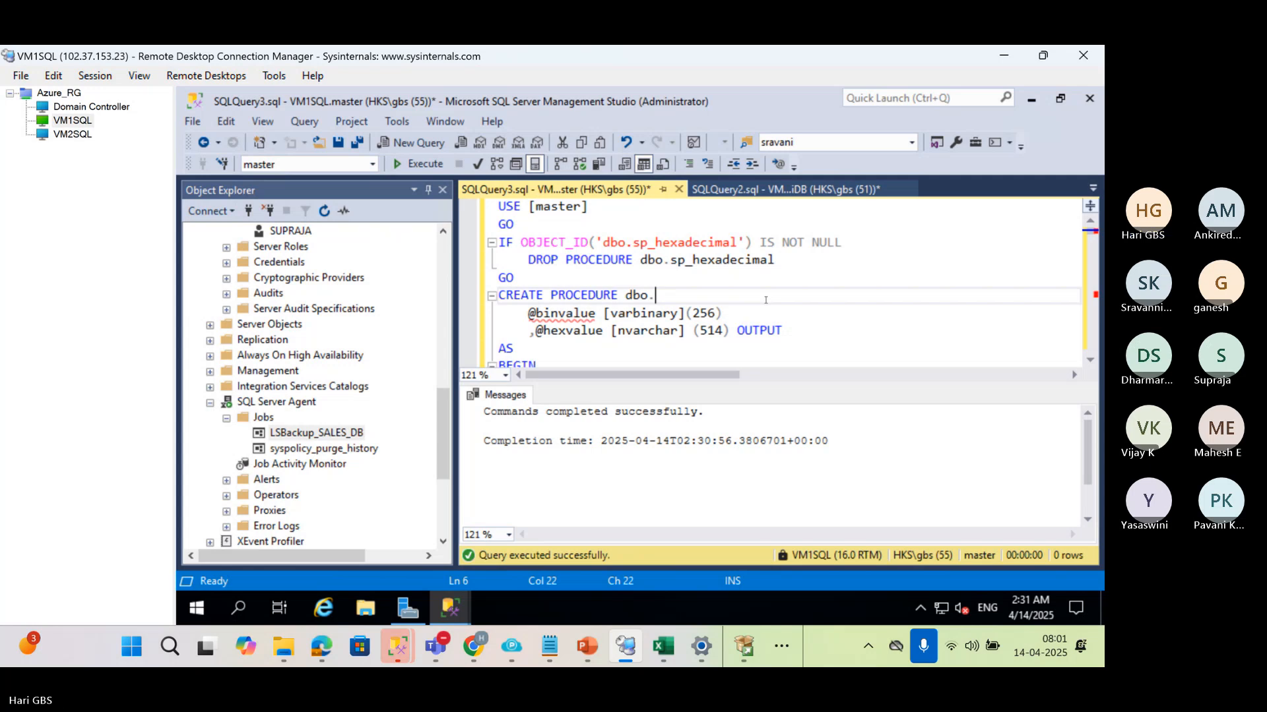
{"action": "key", "text": "ctrl+a"}
{"action": "key", "text": "BackSpace"}
{"action": "type", "text": "eXEC"}
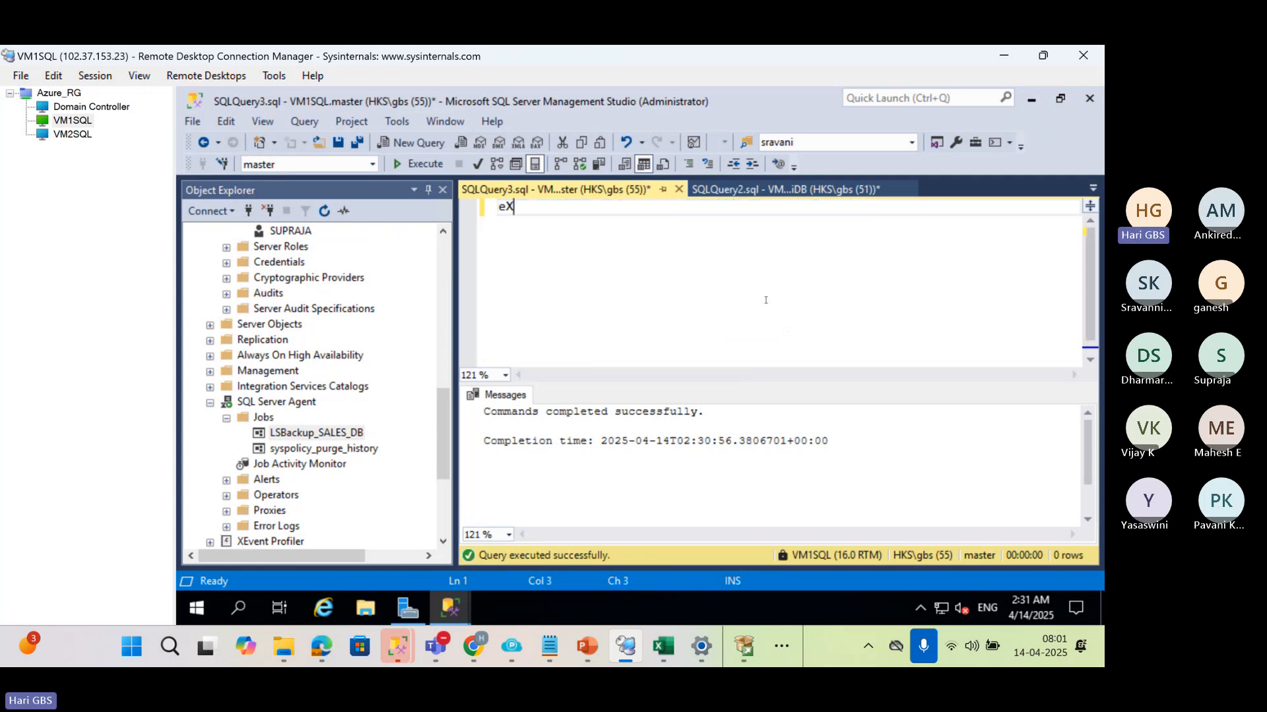
{"action": "key", "text": "BackSpace"}
{"action": "key", "text": "BackSpace"}
{"action": "key", "text": "BackSpace"}
{"action": "key", "text": "BackSpace"}
{"action": "type", "text": "EXEC sp_hexadecimal"}
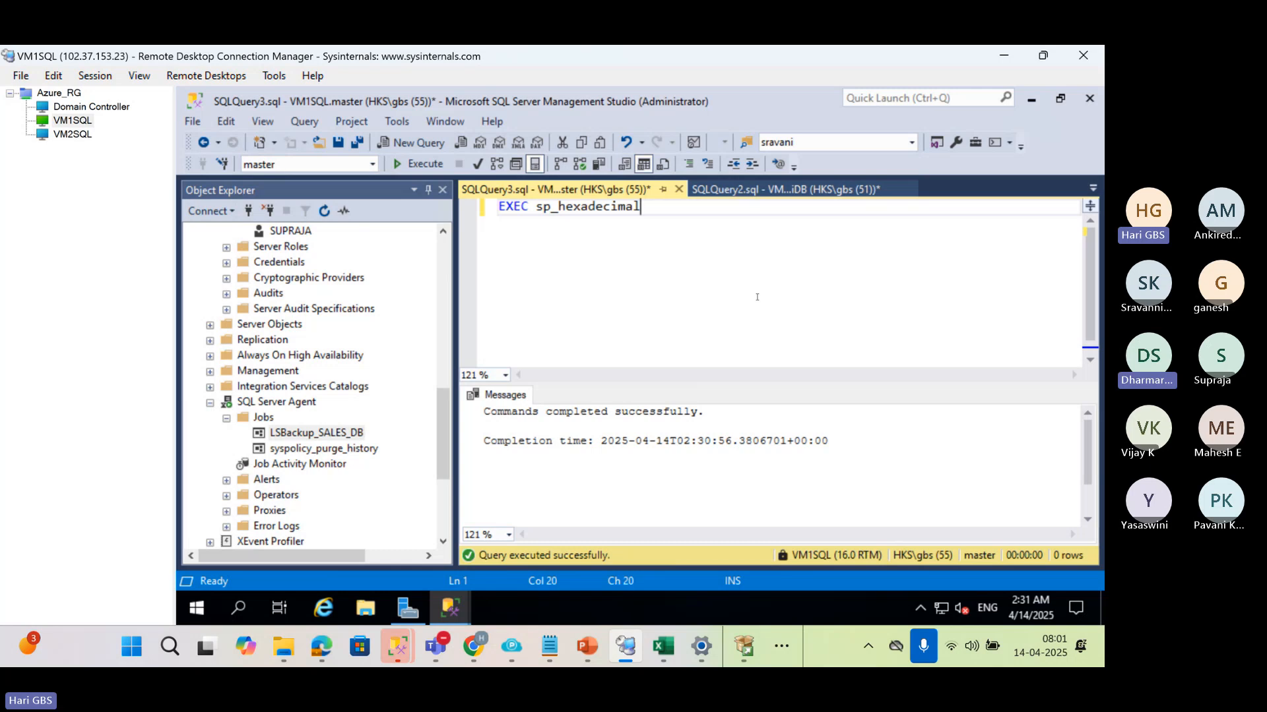
{"action": "left_click", "coordinate": [418, 163]}
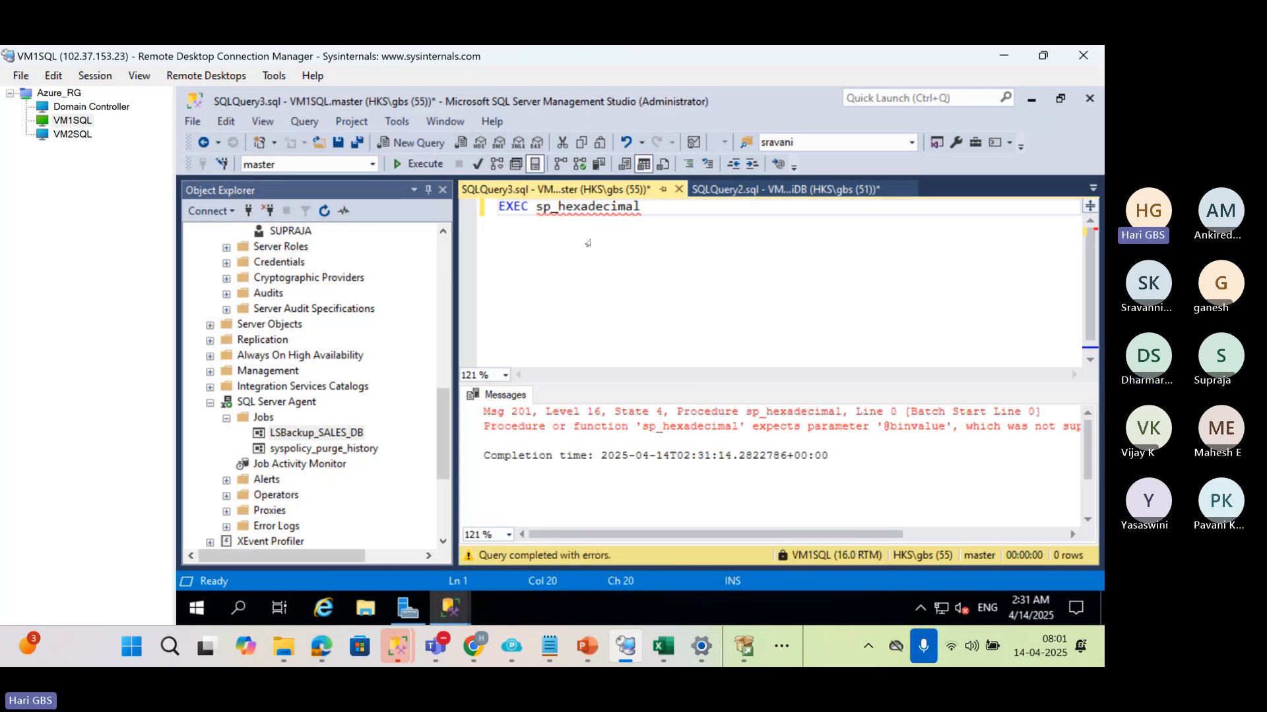
Switch to Chrome and copy the EXEC sp_help_revlogin statement from the Microsoft Learn article
{"action": "key", "text": "alt+Tab"}
{"action": "scroll", "coordinate": [560, 338], "scroll_direction": "down", "scroll_amount": 15}
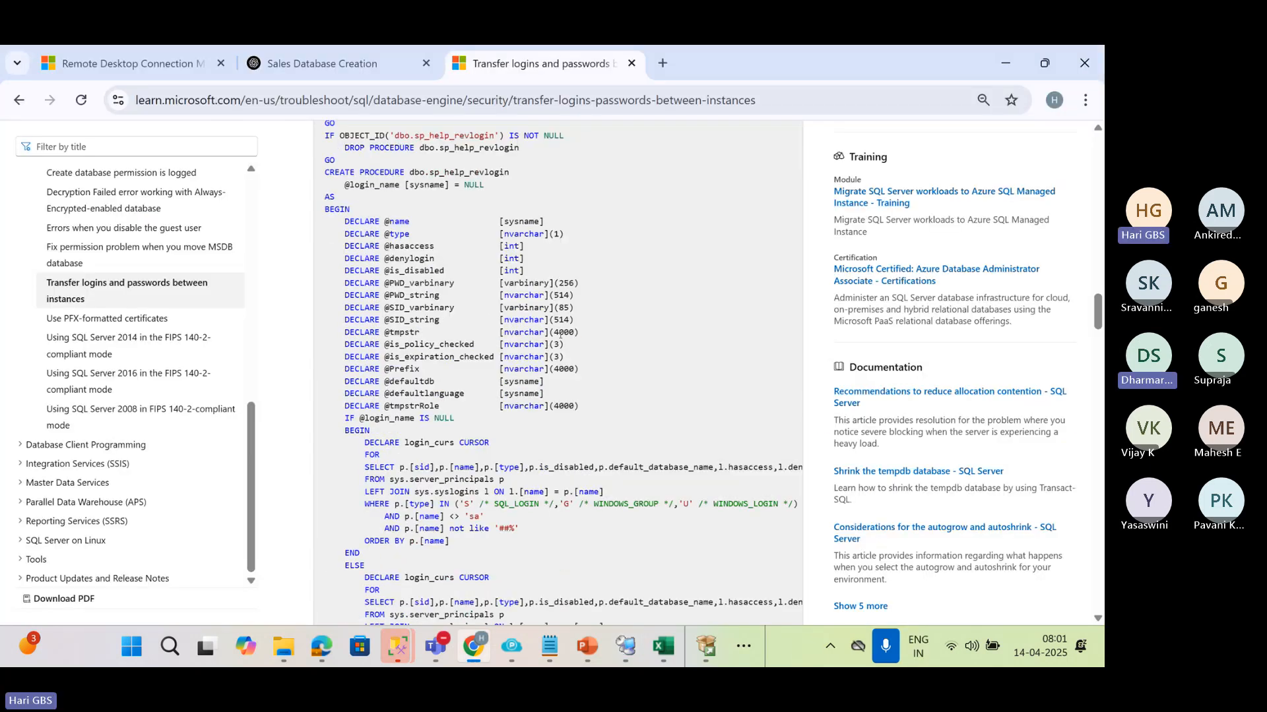
{"action": "scroll", "coordinate": [561, 335], "scroll_direction": "down", "scroll_amount": 10}
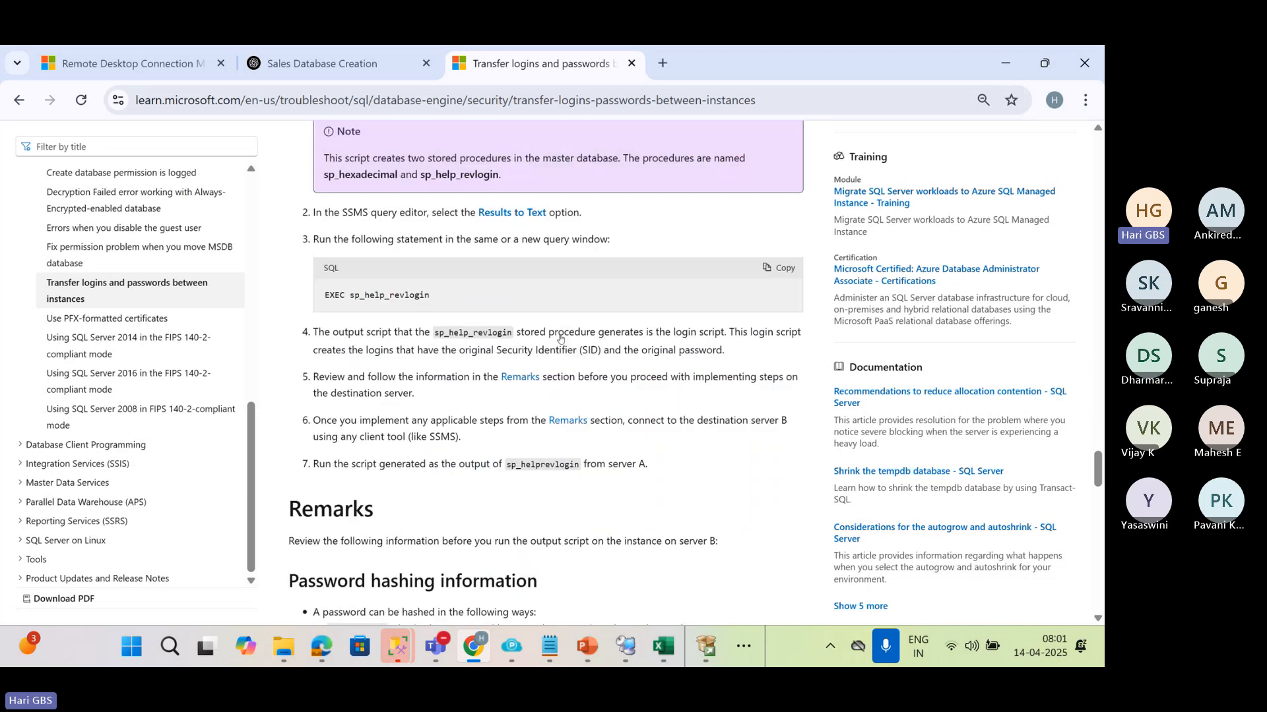
{"action": "left_click", "coordinate": [783, 164]}
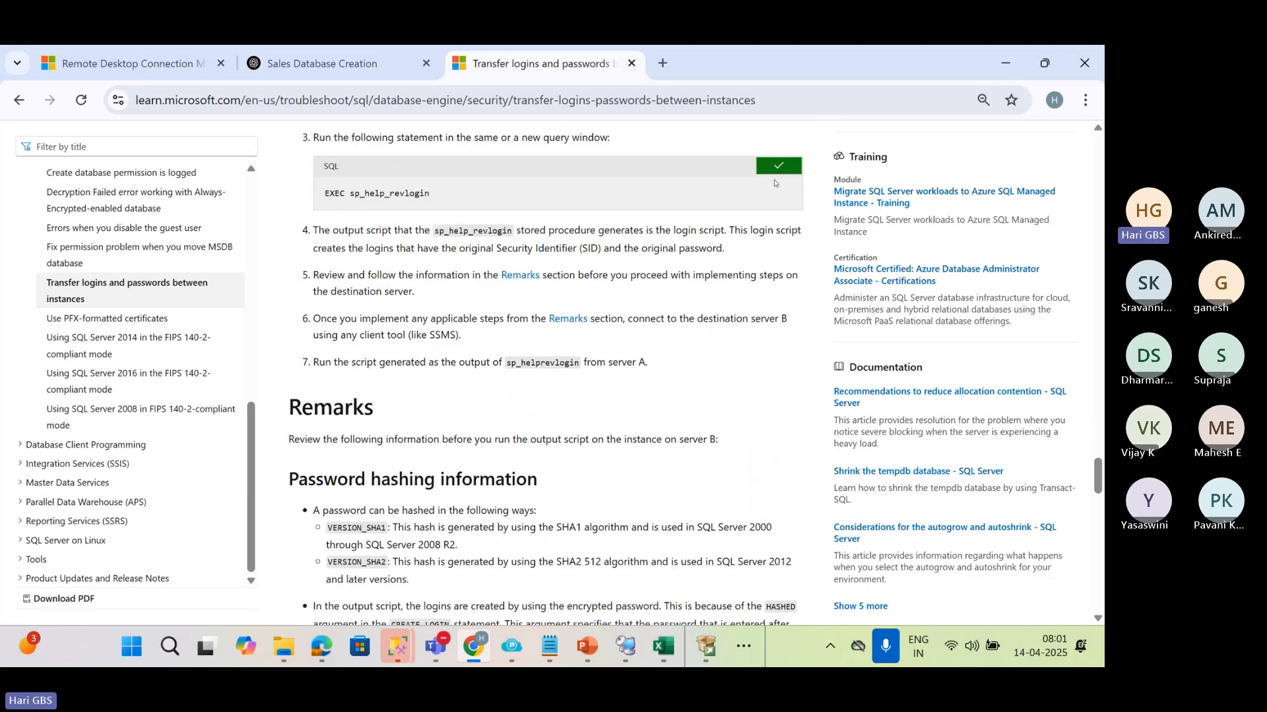
Return to VM1SQL in Remote Desktop Connection Manager, replace the query text with the copied EXEC sp_help_revlogin statement and execute it
{"action": "key", "text": "alt+Tab"}
{"action": "key", "text": "ctrl+v"}
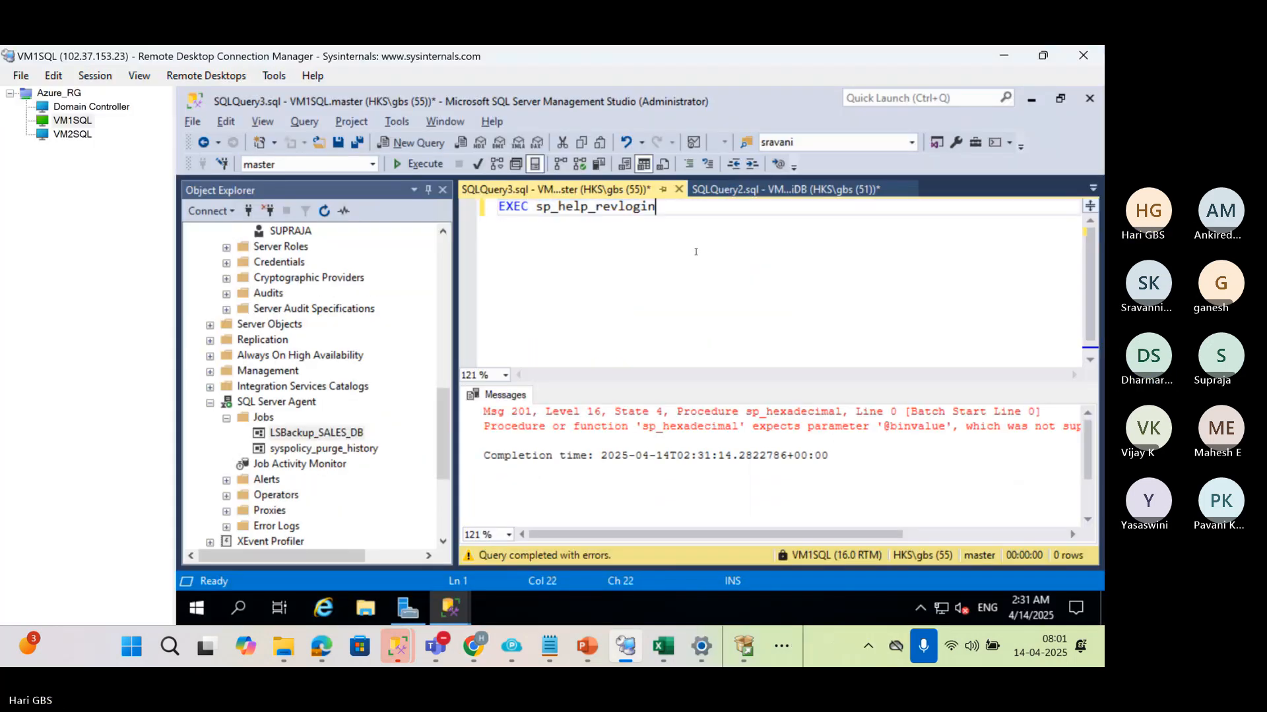
{"action": "left_click", "coordinate": [432, 164]}
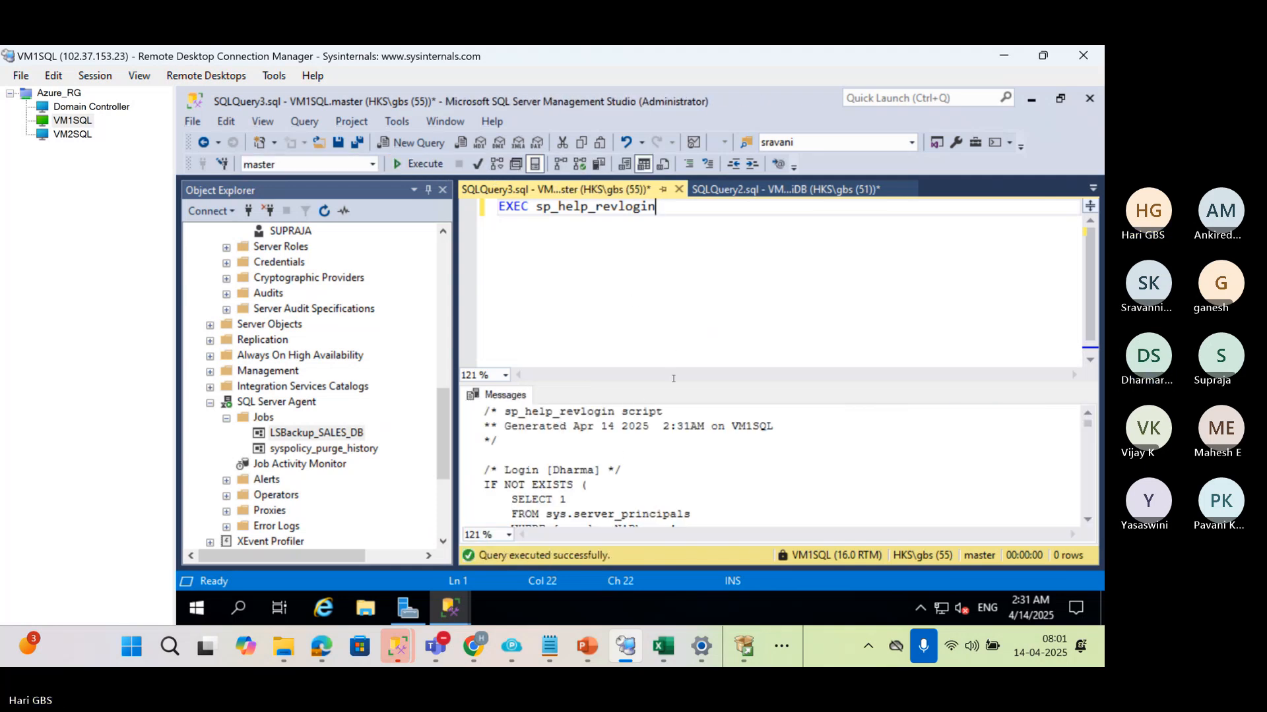
Enlarge the results pane on VM1SQL and copy the complete login script generated by sp_help_revlogin
{"action": "left_click_drag", "start_coordinate": [675, 383], "coordinate": [653, 227]}
{"action": "scroll", "coordinate": [281, 293], "scroll_direction": "up", "scroll_amount": 10}
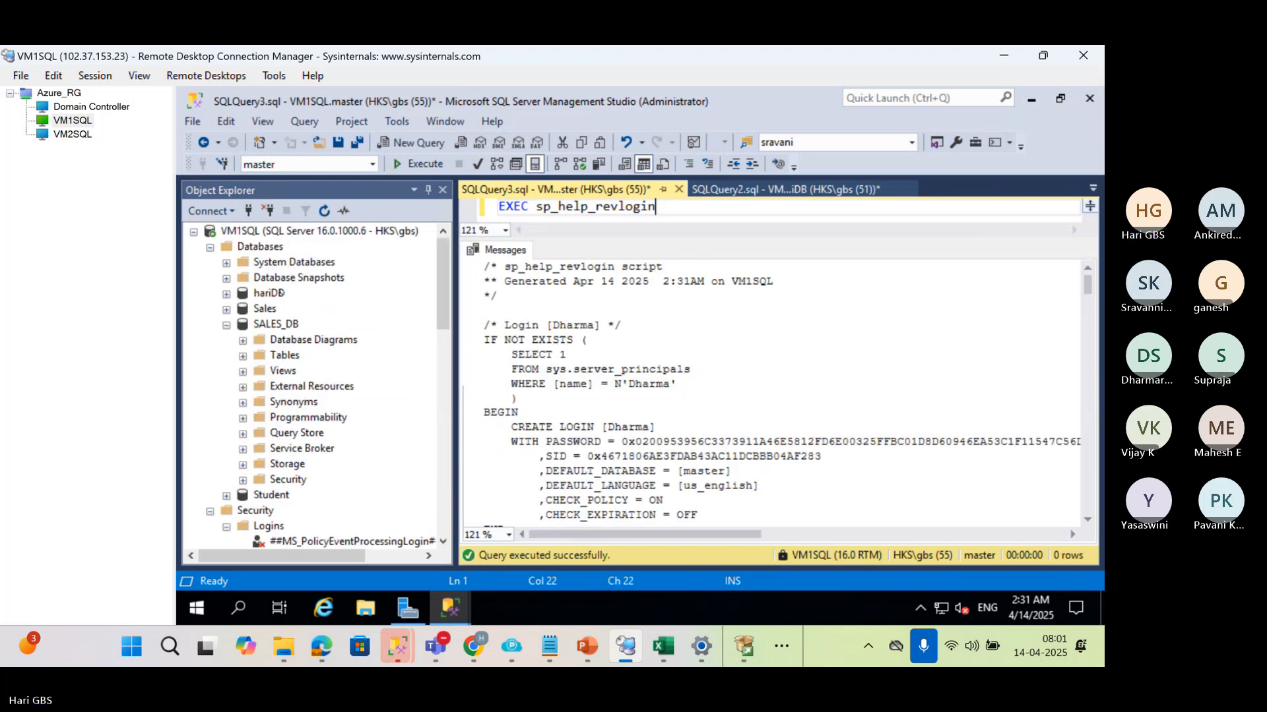
{"action": "left_click", "coordinate": [273, 232]}
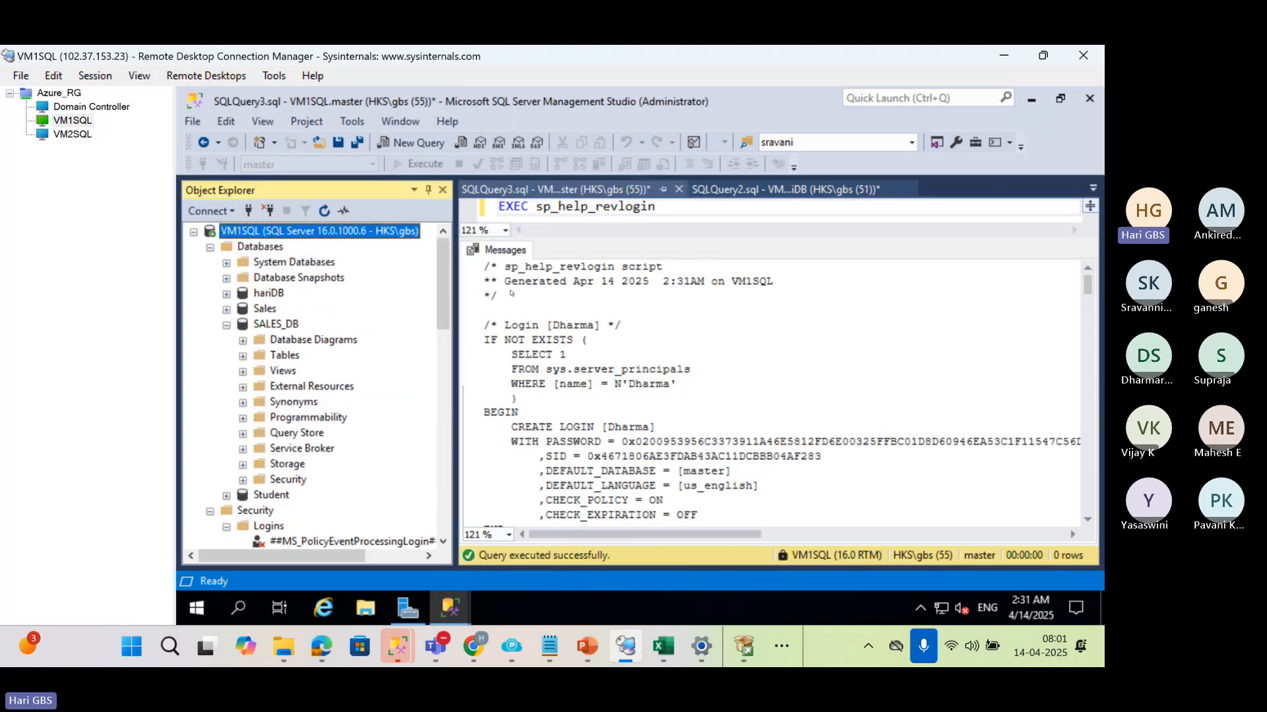
{"action": "left_click_drag", "start_coordinate": [486, 265], "coordinate": [950, 590]}
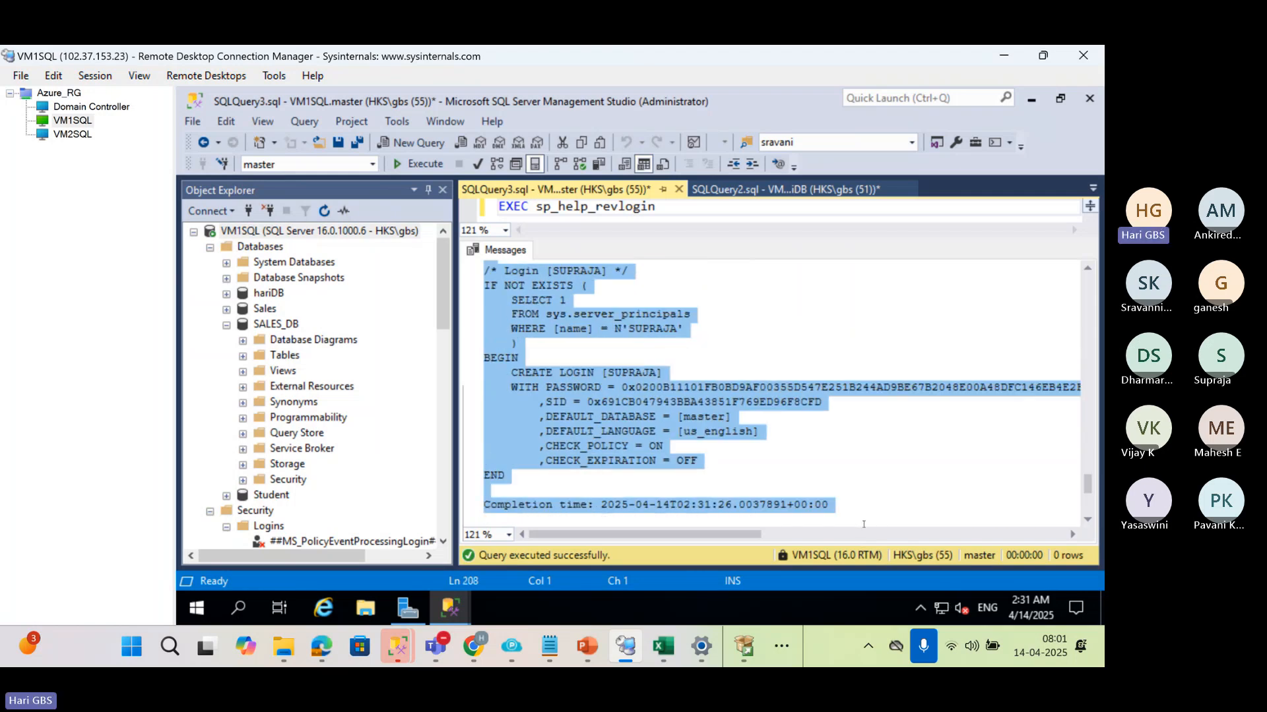
Switch to VM2SQL, open a new query on its SQL Server instance and paste the generated login script
{"action": "left_click", "coordinate": [72, 134]}
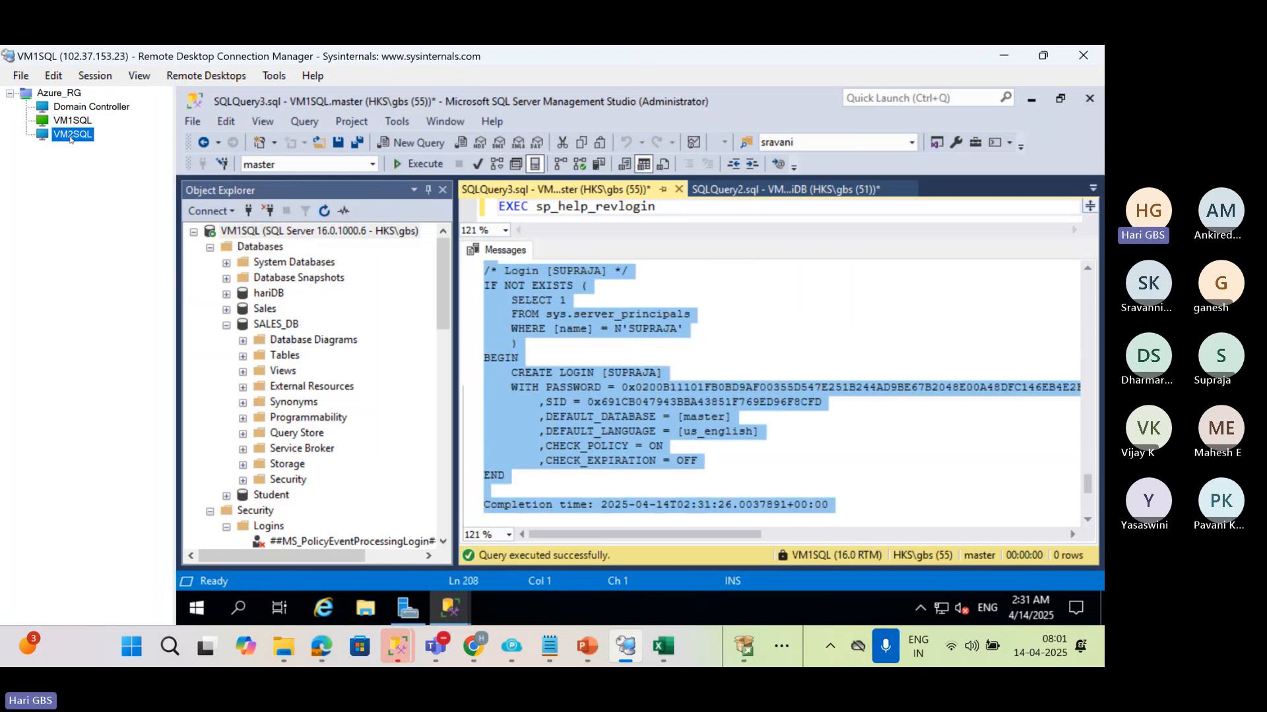
{"action": "left_click", "coordinate": [264, 232]}
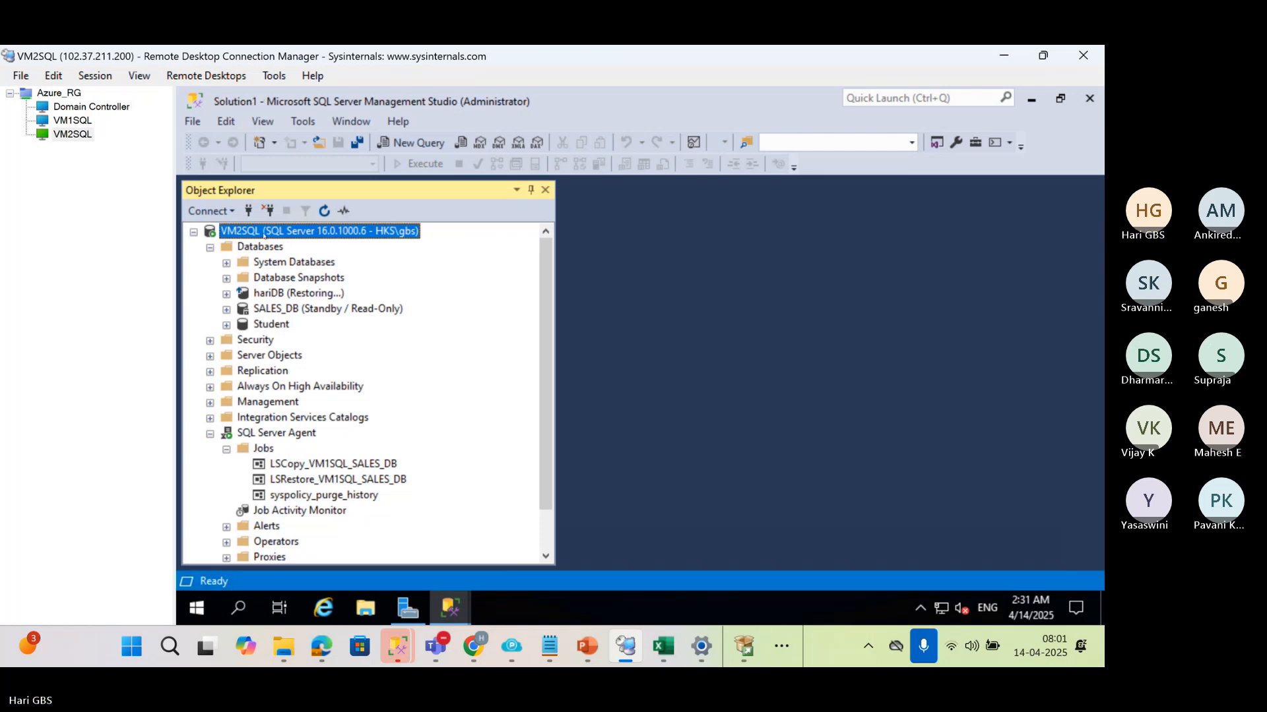
{"action": "key", "text": "ctrl+n"}
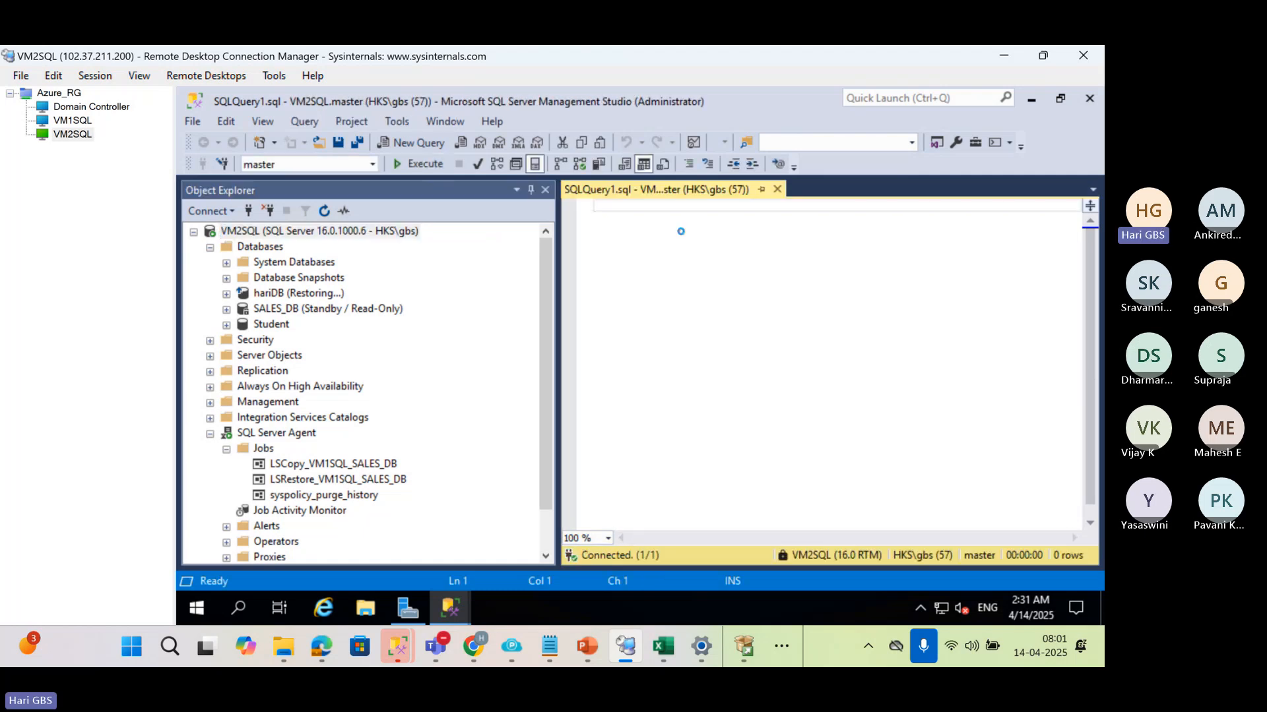
{"action": "key", "text": "ctrl+v"}
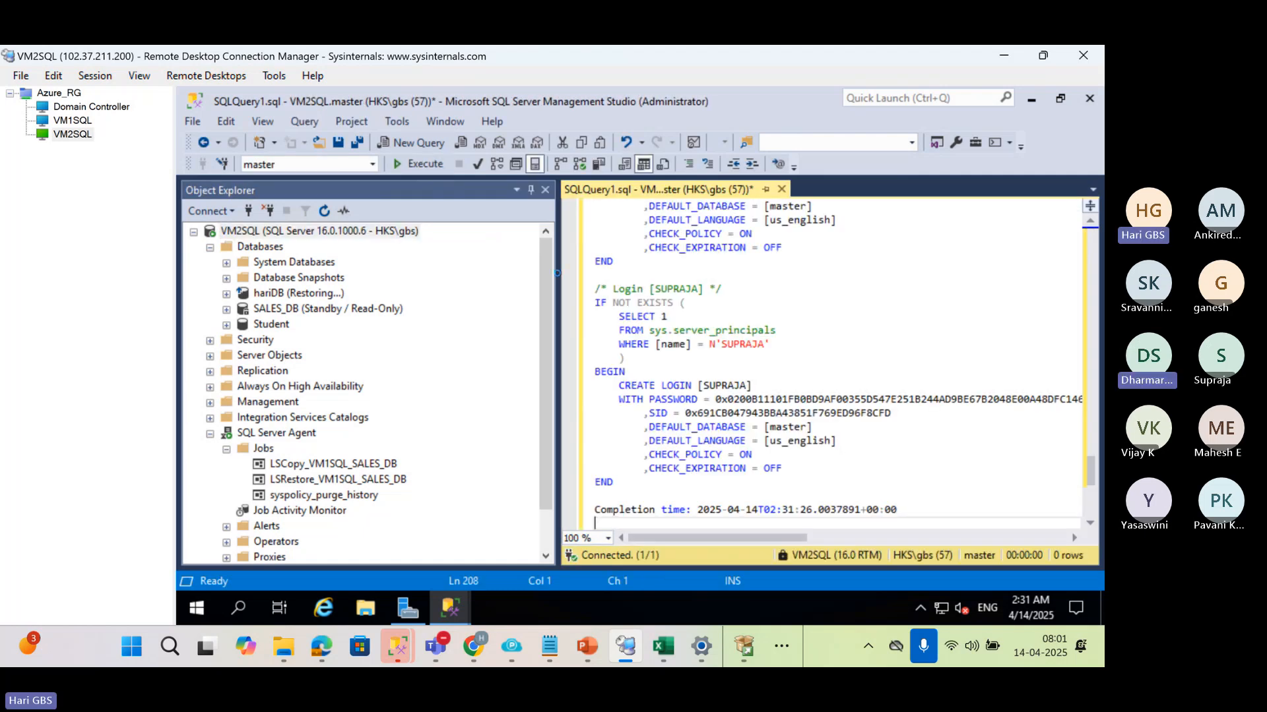
Widen the query editor on VM2SQL and highlight the login name in the script's first CREATE LOGIN statement
{"action": "left_click_drag", "start_coordinate": [557, 272], "coordinate": [416, 280]}
{"action": "left_click", "coordinate": [724, 322]}
{"action": "key", "text": "ctrl+Home"}
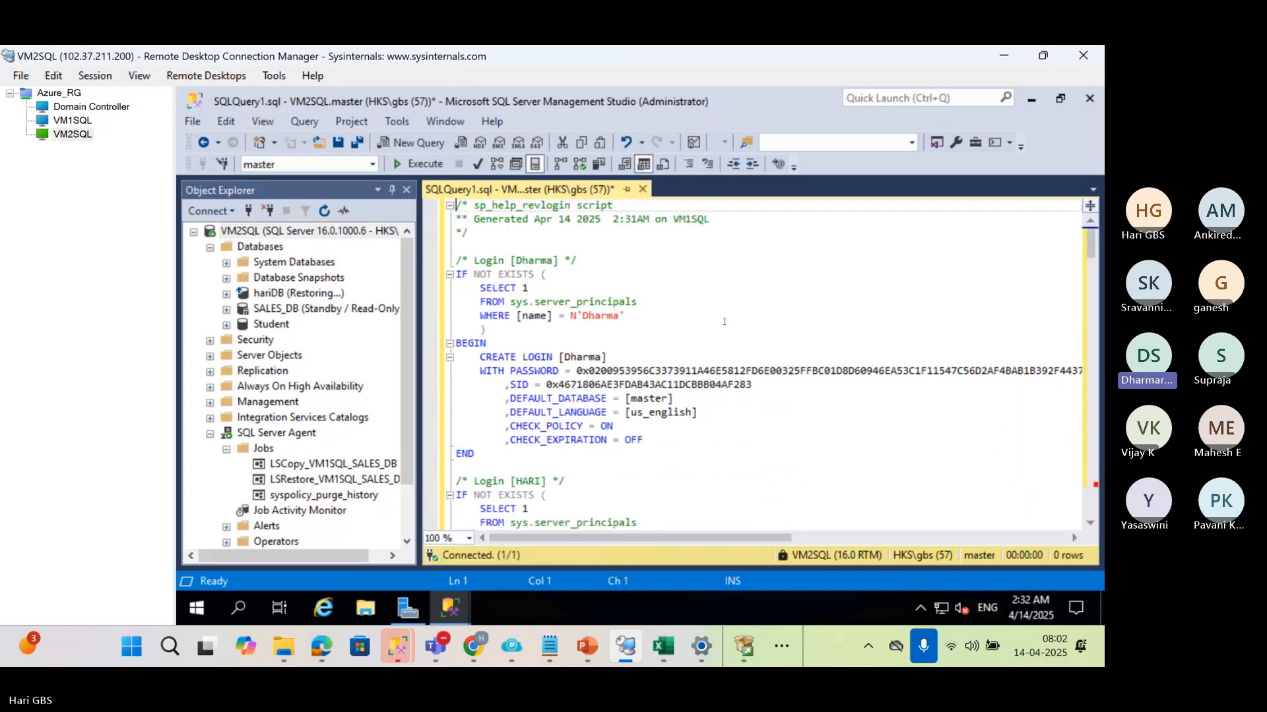
{"action": "double_click", "coordinate": [565, 356]}
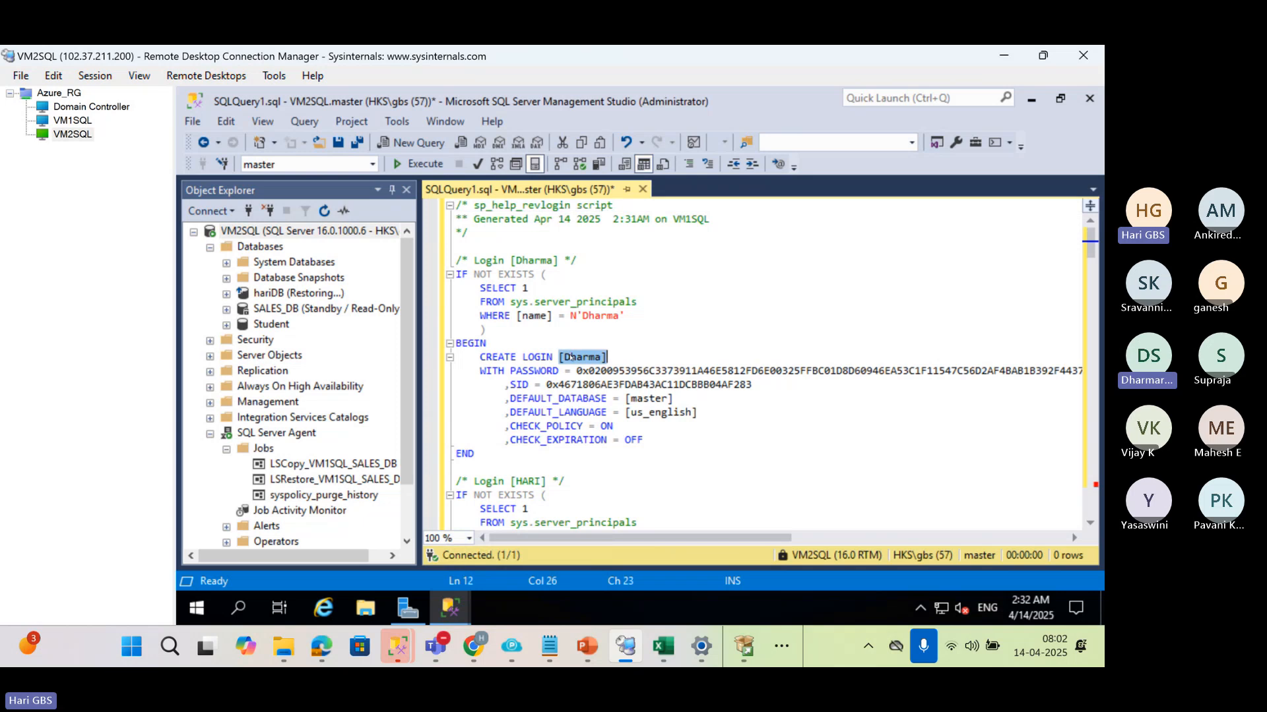
Switch to the Microsoft Teams meeting, mute all other participants and minimize the meeting window
{"action": "mouse_move", "coordinate": [435, 645]}
{"action": "left_click", "coordinate": [389, 554]}
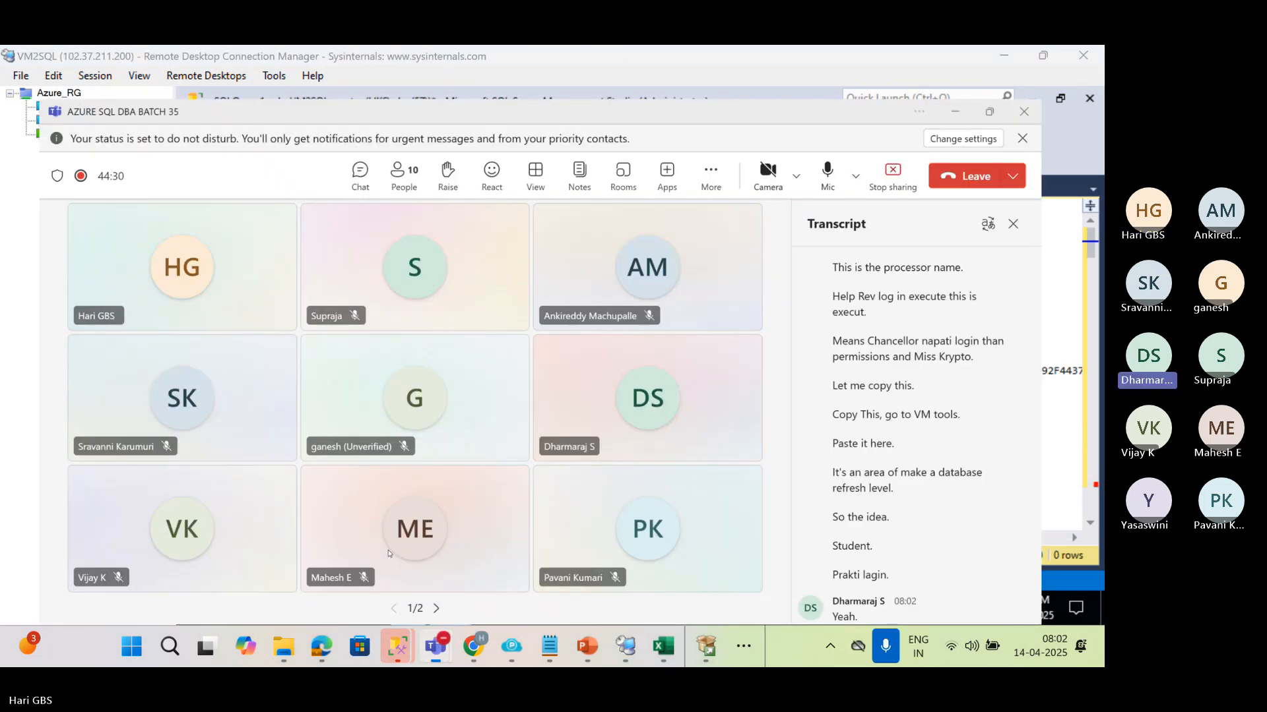
{"action": "left_click", "coordinate": [400, 144]}
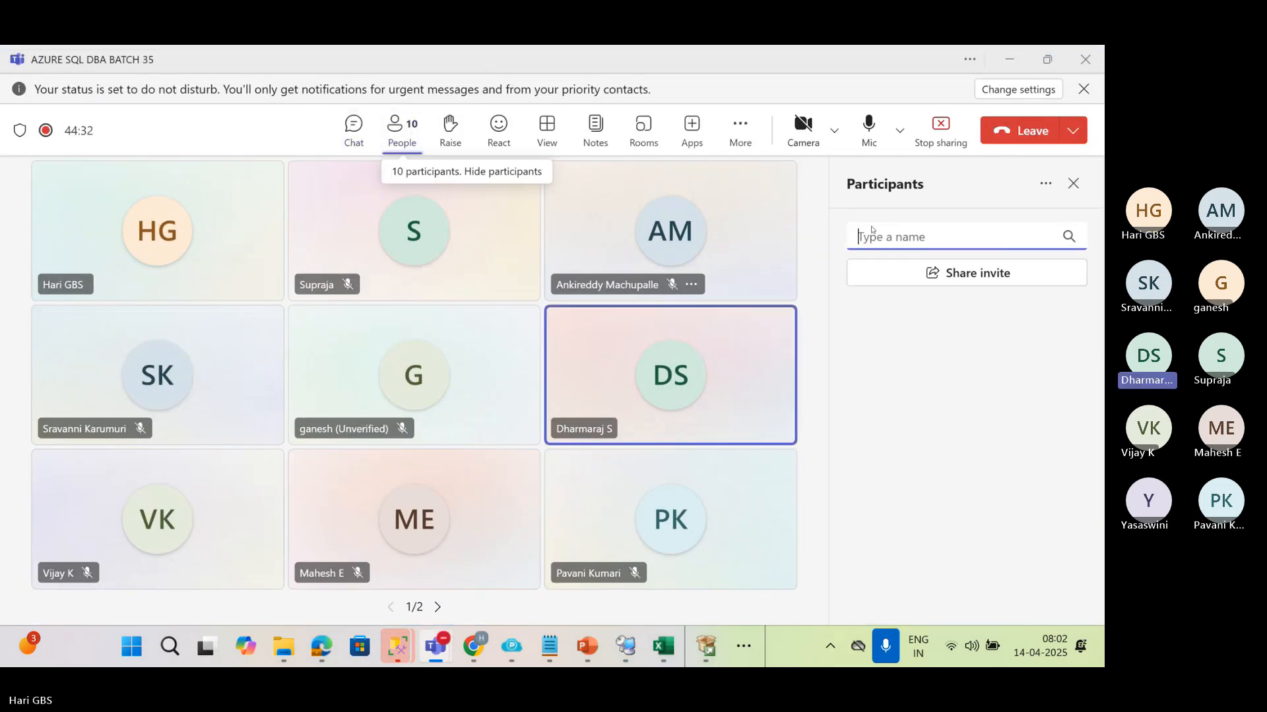
{"action": "left_click", "coordinate": [1043, 308]}
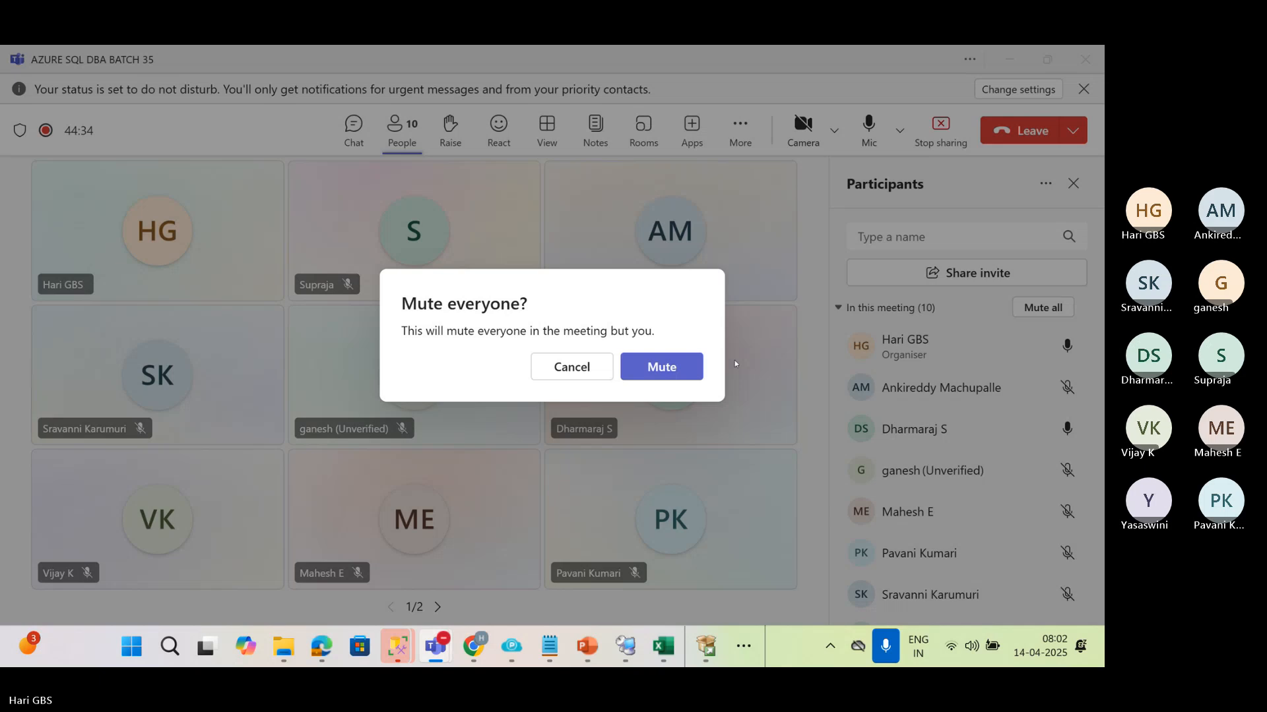
{"action": "left_click", "coordinate": [682, 367]}
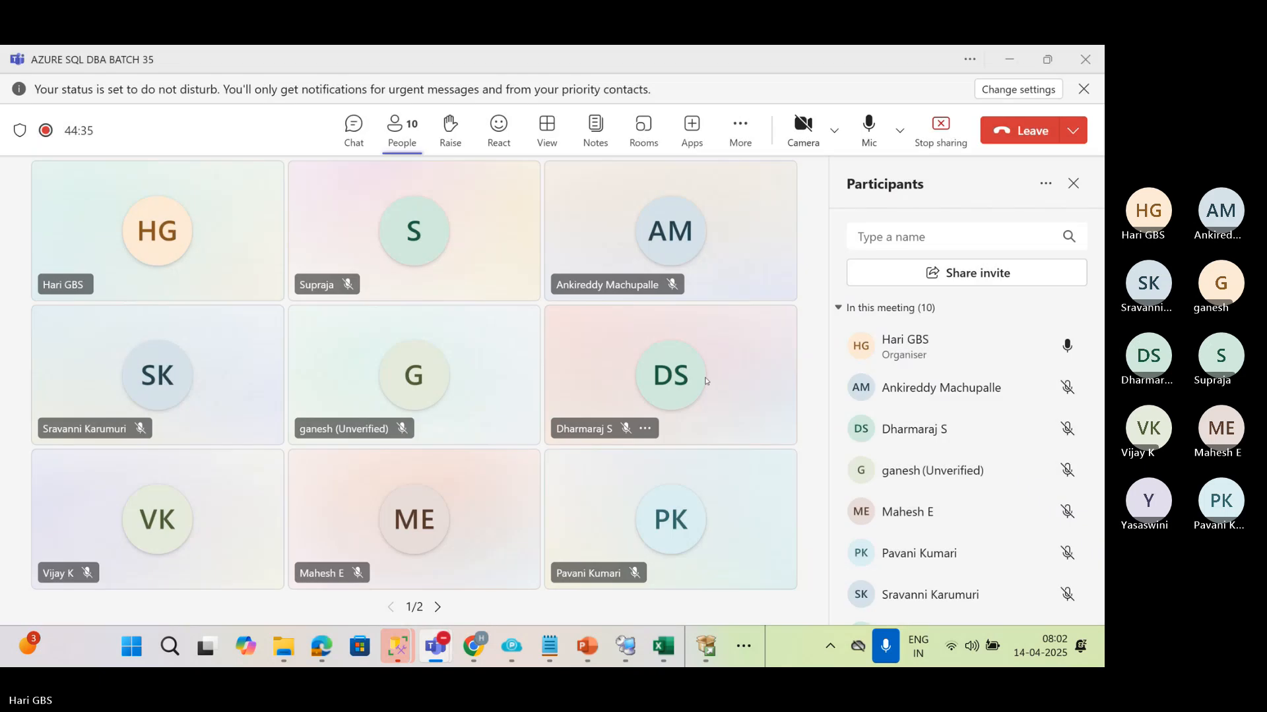
{"action": "left_click", "coordinate": [1020, 60]}
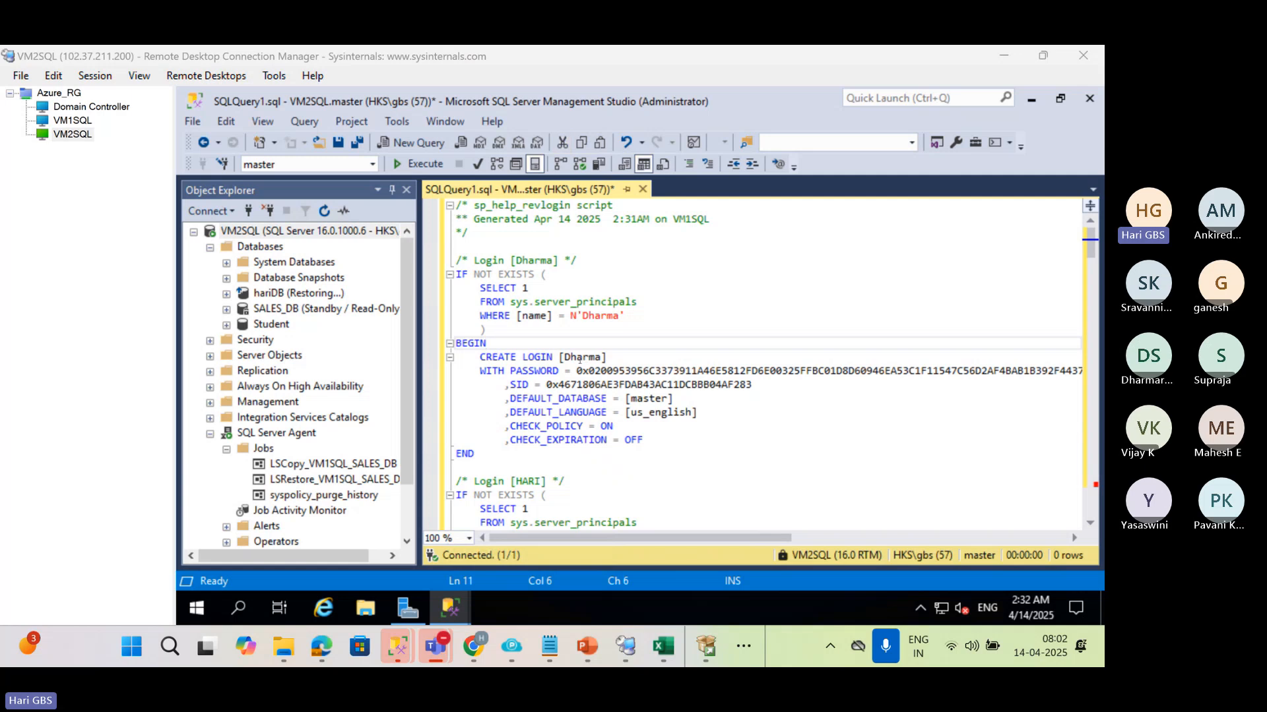
Highlight the SID assignment in the first CREATE LOGIN statement on VM2SQL
{"action": "left_click", "coordinate": [509, 385]}
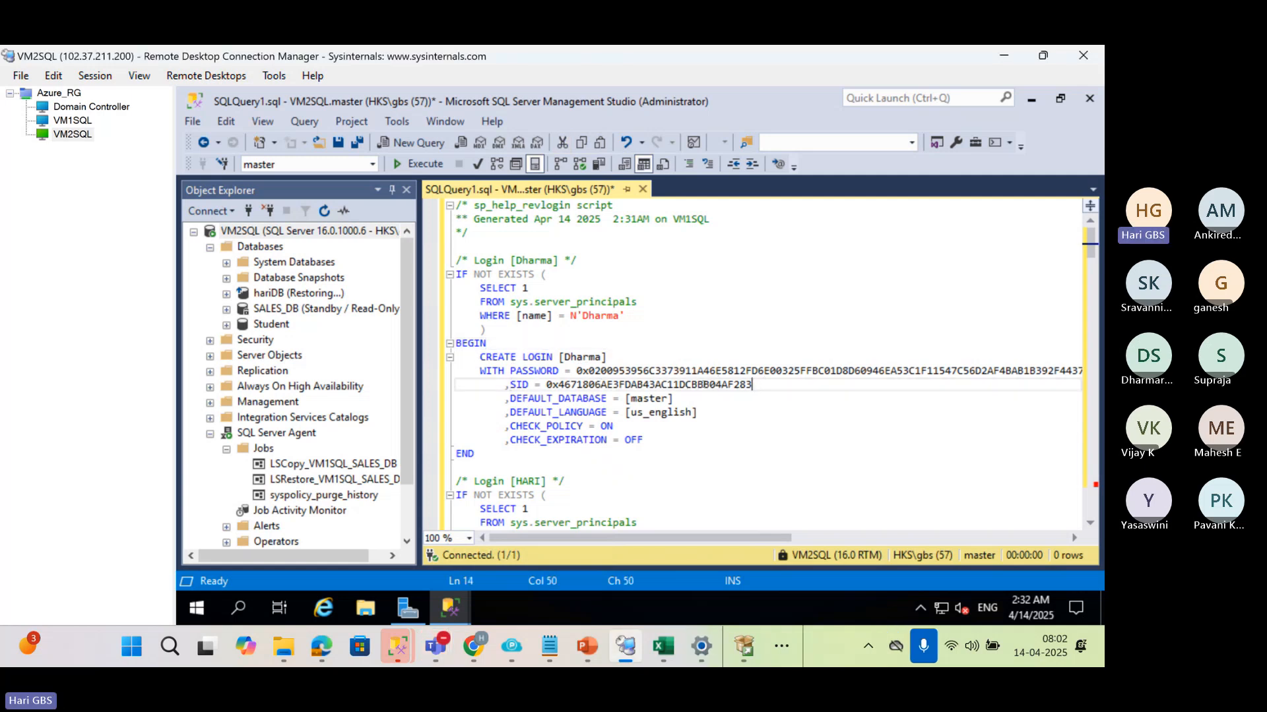
{"action": "left_click_drag", "start_coordinate": [752, 385], "coordinate": [510, 385]}
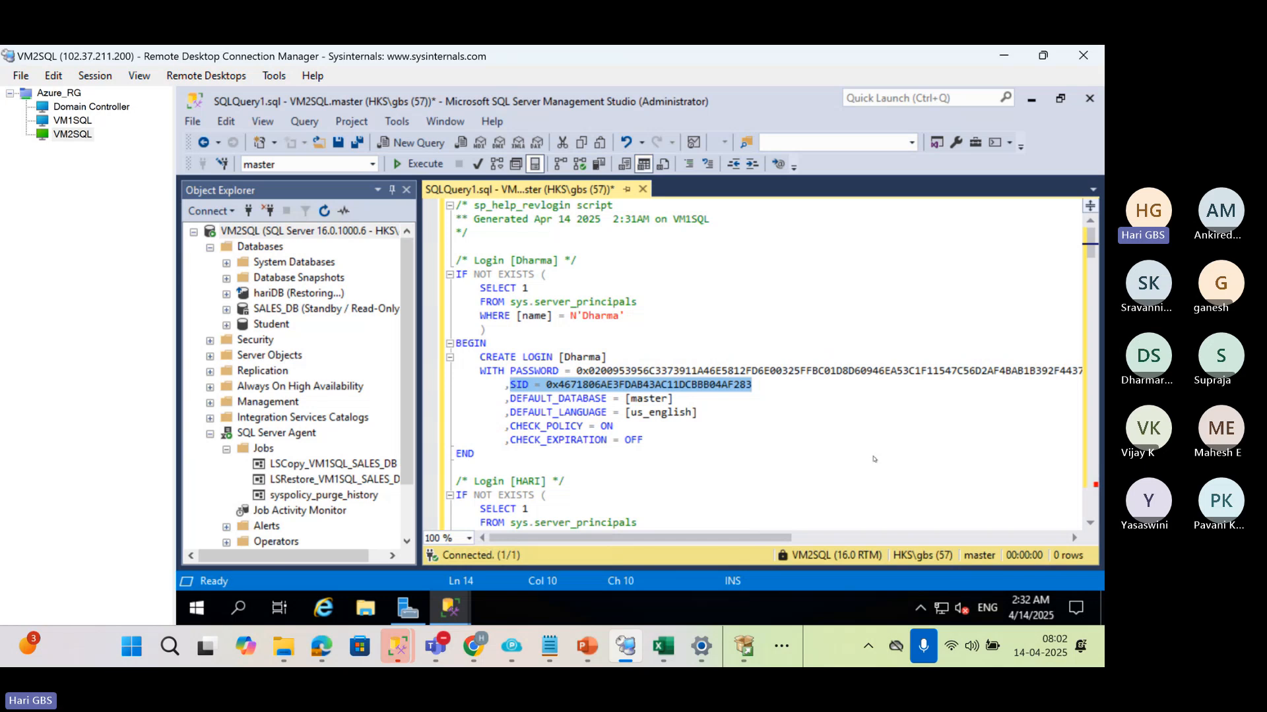
Switch to VM1SQL, collapse the SALES_DB database and refresh the server's Logins folder
{"action": "left_click", "coordinate": [64, 123]}
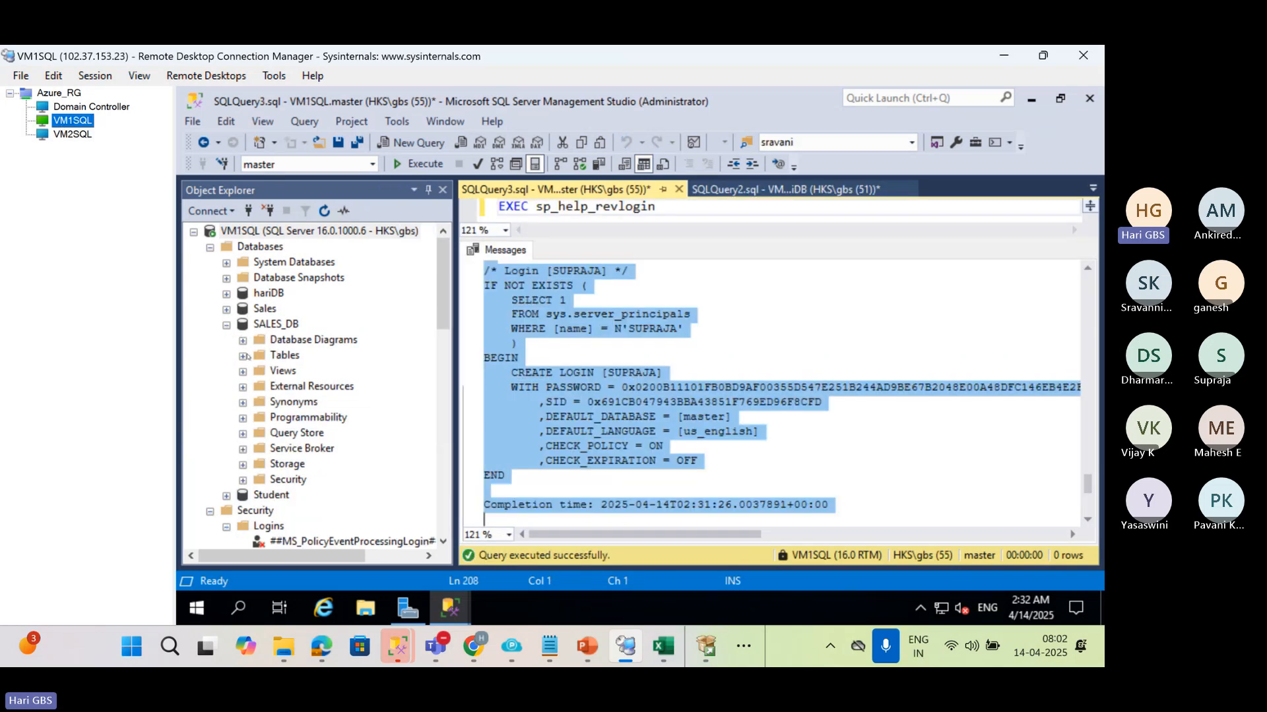
{"action": "left_click", "coordinate": [226, 325]}
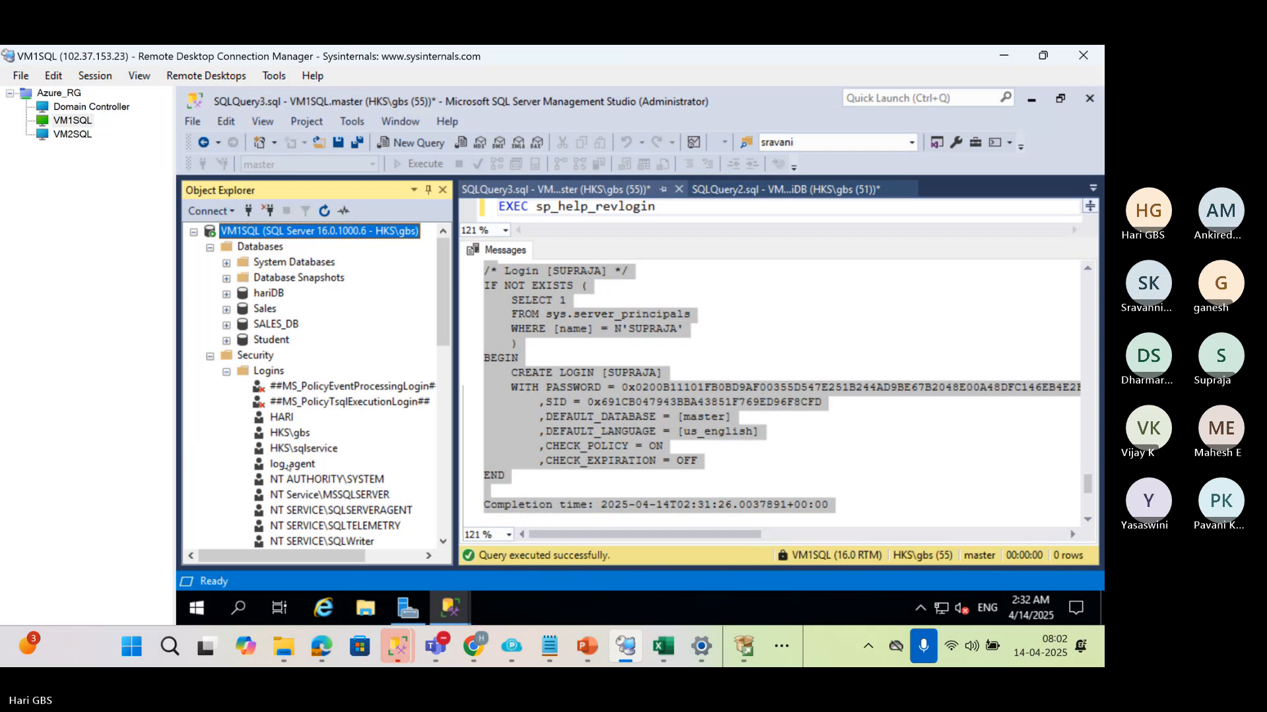
{"action": "scroll", "coordinate": [288, 467], "scroll_direction": "down", "scroll_amount": 2}
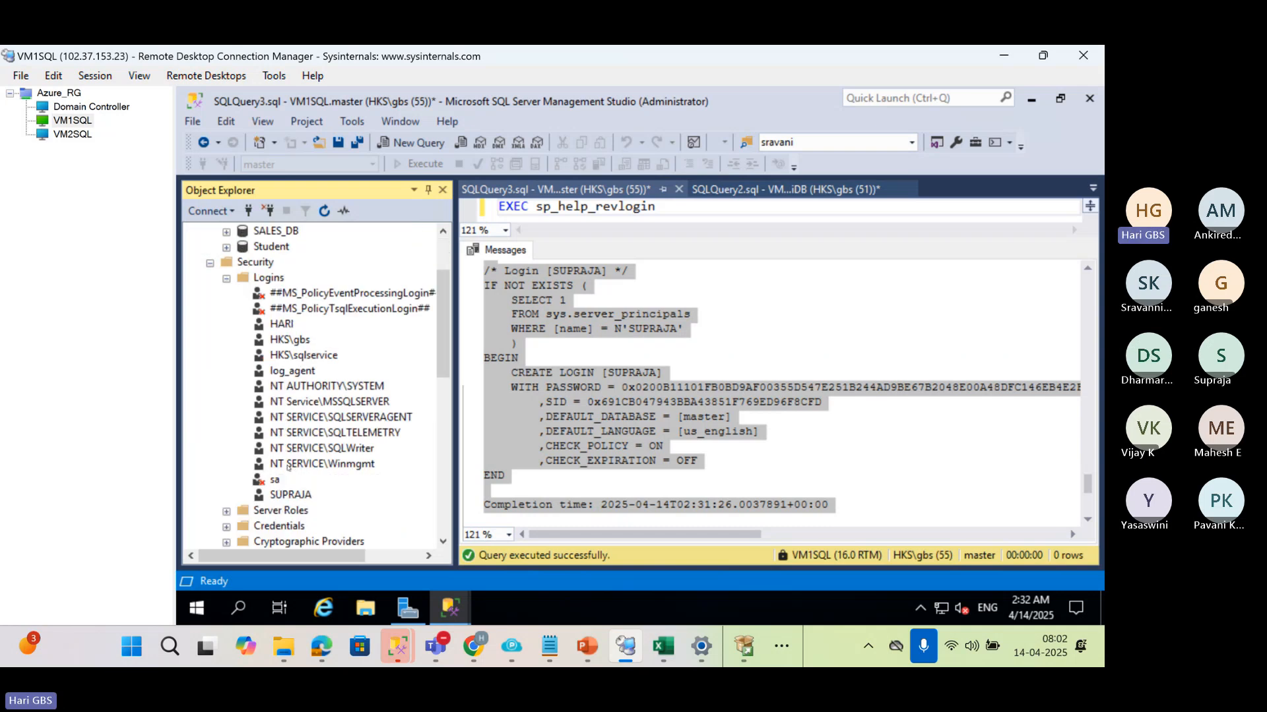
{"action": "left_click", "coordinate": [265, 277]}
{"action": "left_click", "coordinate": [324, 211]}
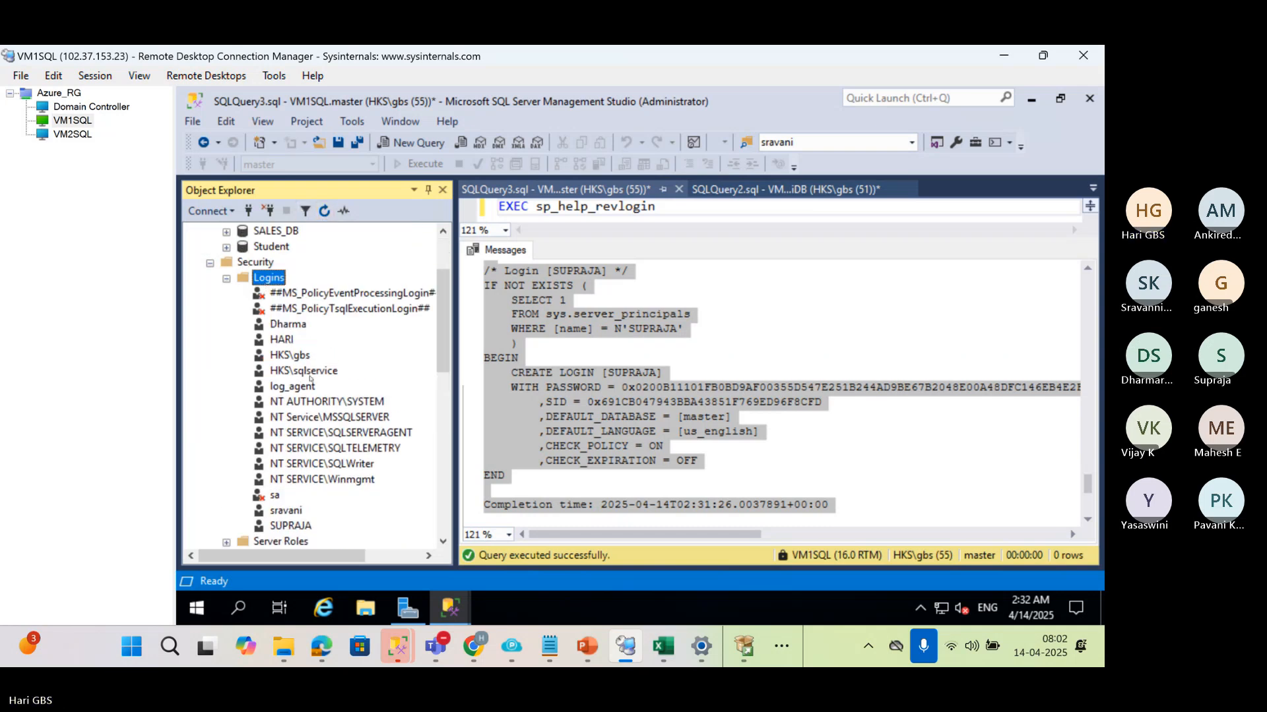
Script the first SQL login below the two policy logins as CREATE to a new query editor window and view its password clause
{"action": "right_click", "coordinate": [276, 323]}
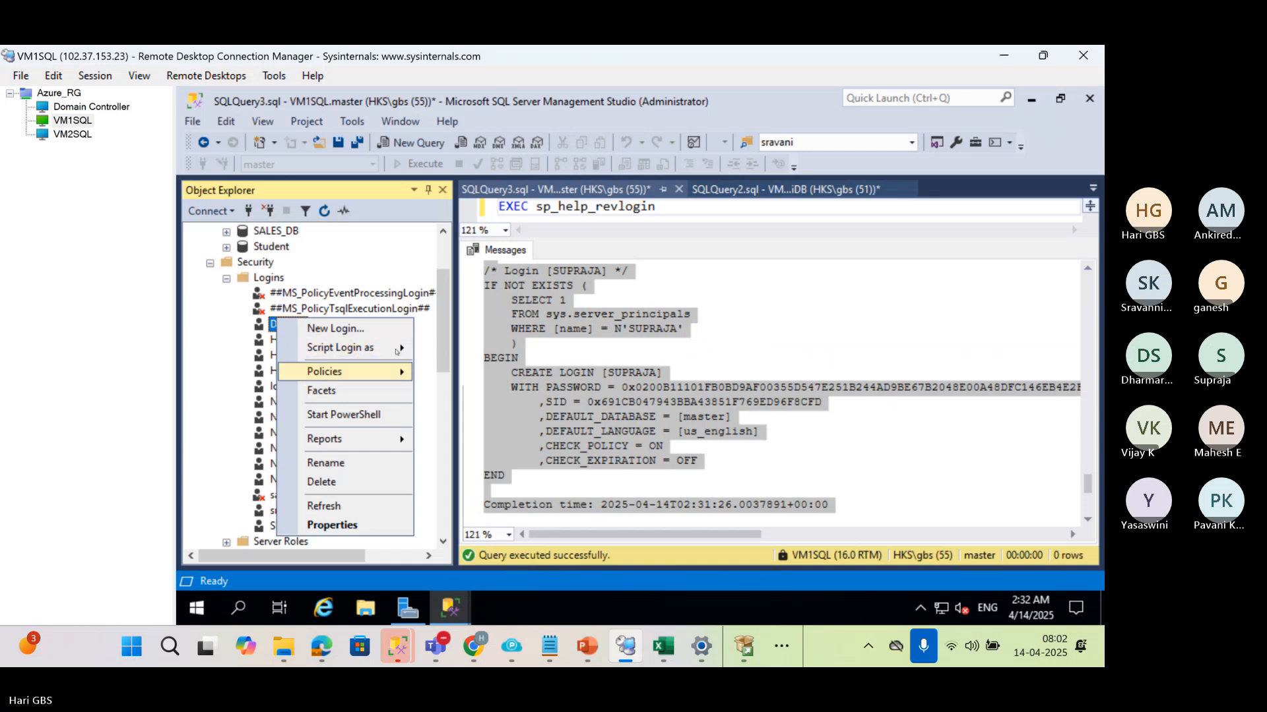
{"action": "mouse_move", "coordinate": [396, 348]}
{"action": "mouse_move", "coordinate": [515, 349]}
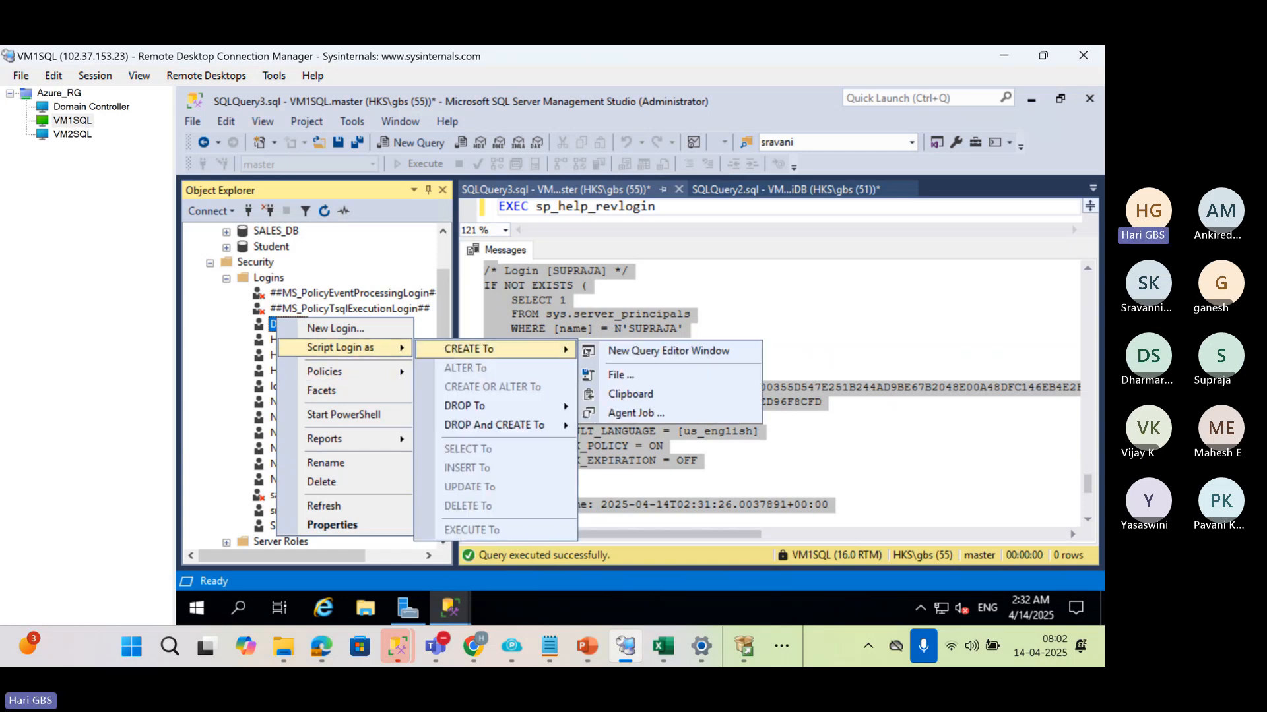
{"action": "left_click", "coordinate": [619, 351]}
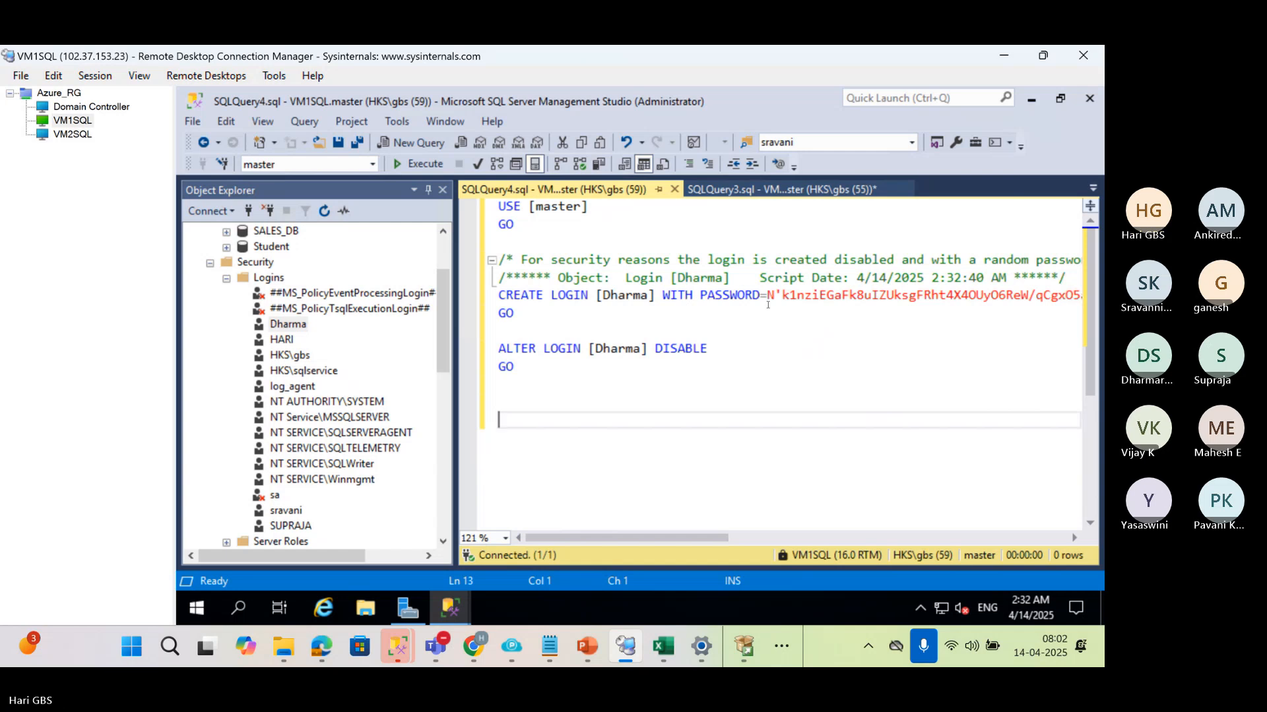
{"action": "left_click_drag", "start_coordinate": [726, 538], "coordinate": [486, 513]}
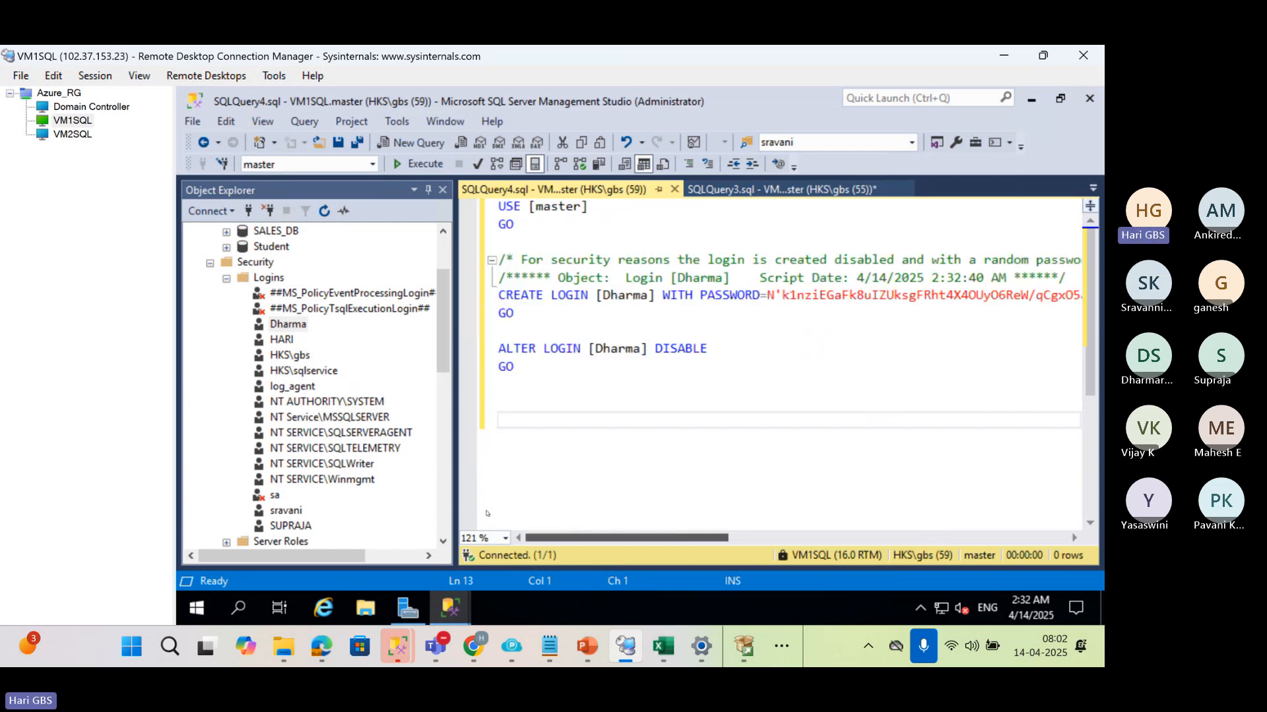
Highlight the last login's SID assignment in the sp_help_revlogin output and close the query window holding the scripted login
{"action": "left_click", "coordinate": [756, 192]}
{"action": "left_click", "coordinate": [705, 329]}
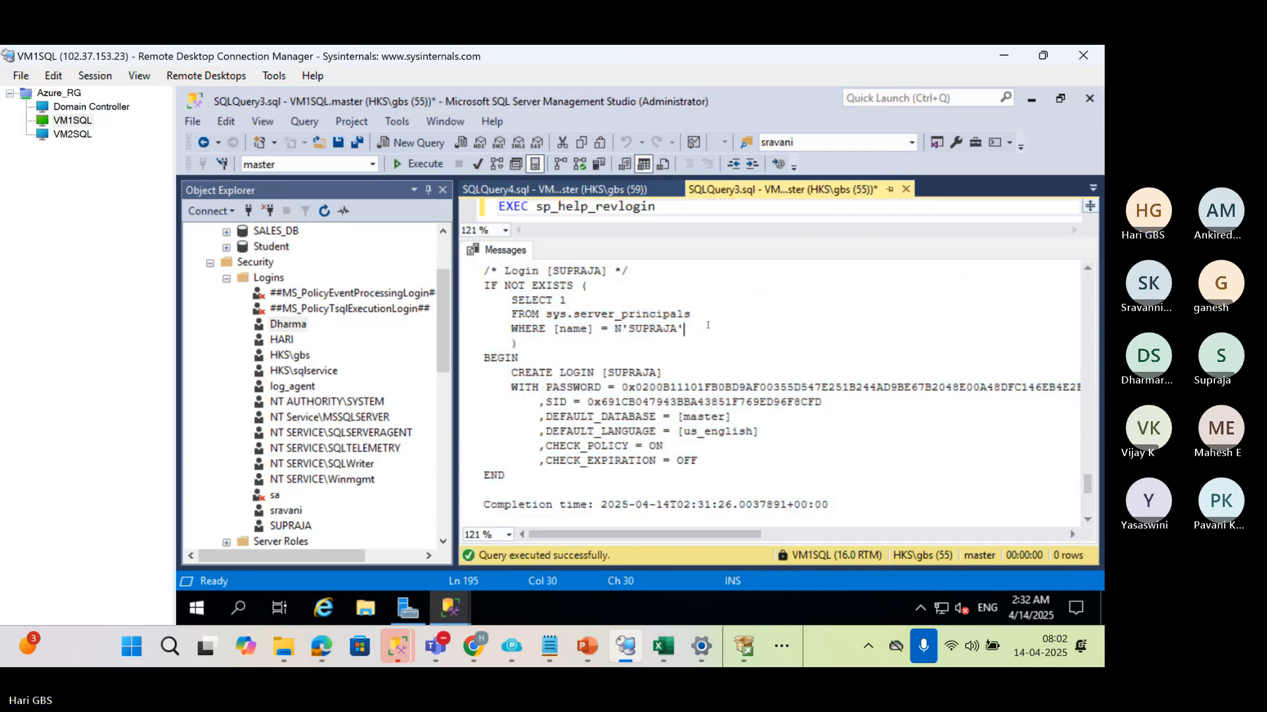
{"action": "double_click", "coordinate": [642, 373]}
{"action": "left_click_drag", "start_coordinate": [539, 401], "coordinate": [822, 402]}
{"action": "key", "text": "ctrl+Tab"}
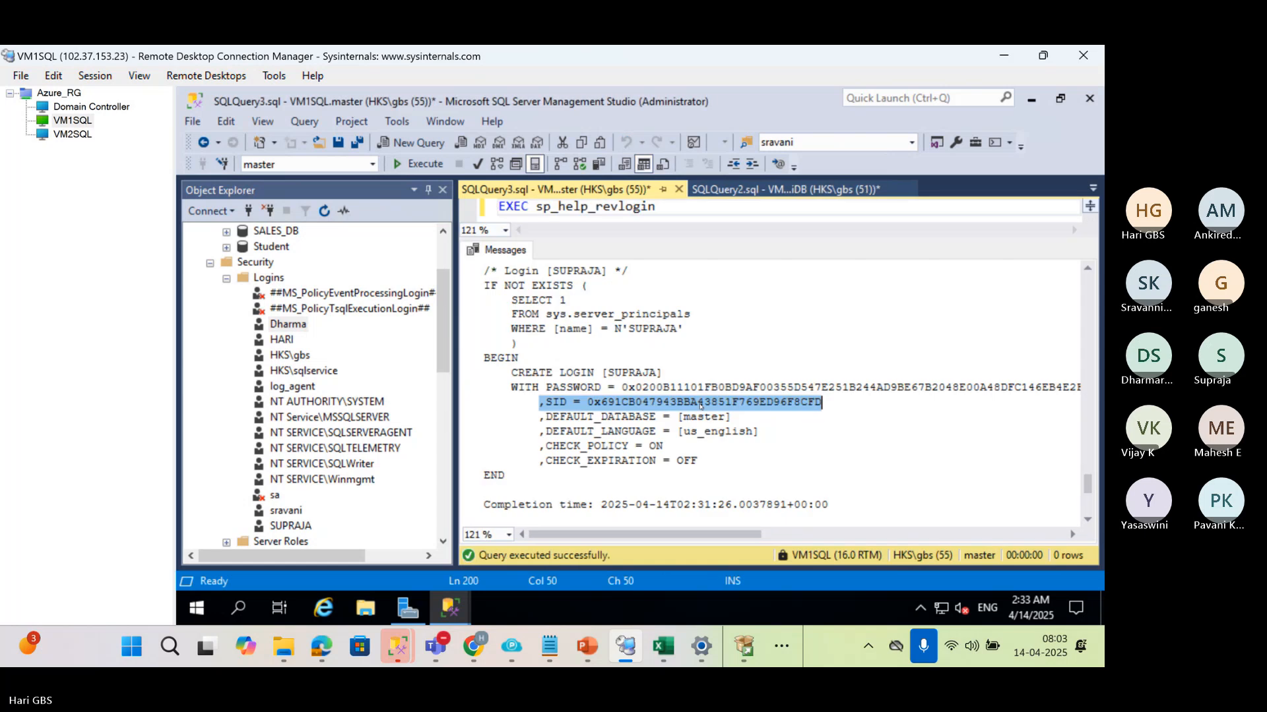
Hide the results panes of SQLQuery2.sql and the sp_help_revlogin query, and start closing SQLQuery2.sql
{"action": "left_click", "coordinate": [756, 190]}
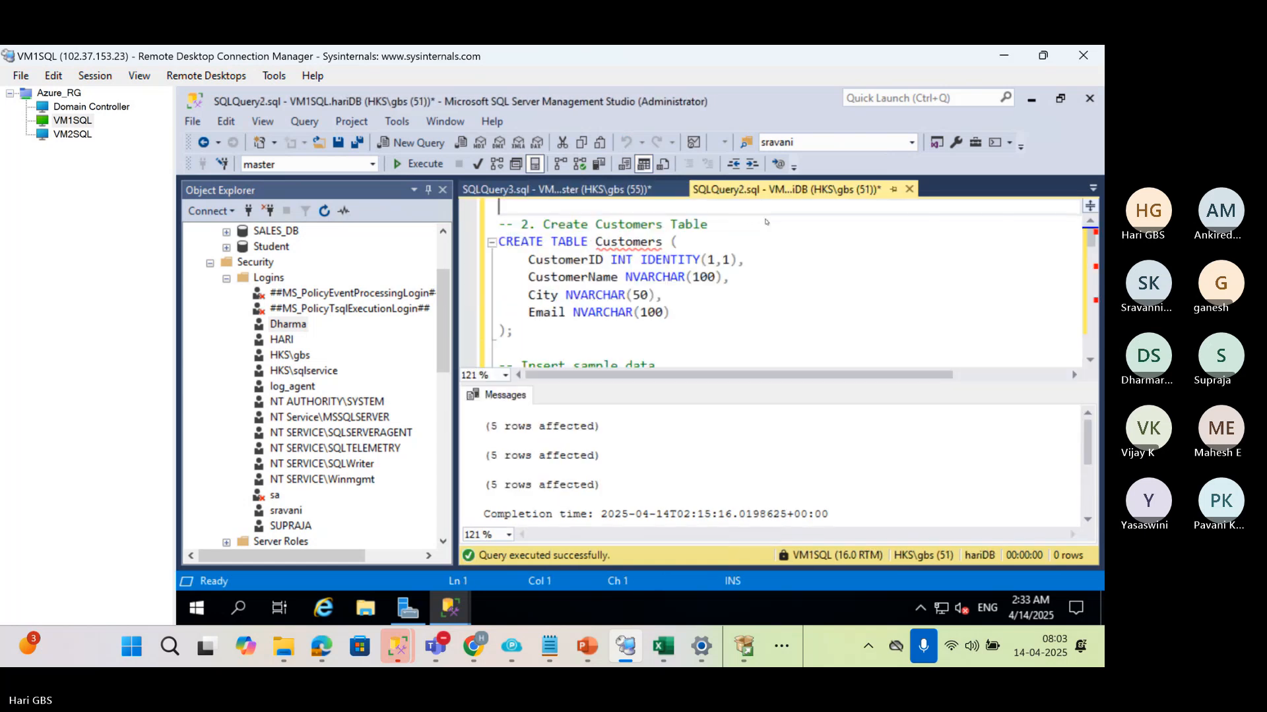
{"action": "left_click", "coordinate": [730, 314]}
{"action": "key", "text": "ctrl+r"}
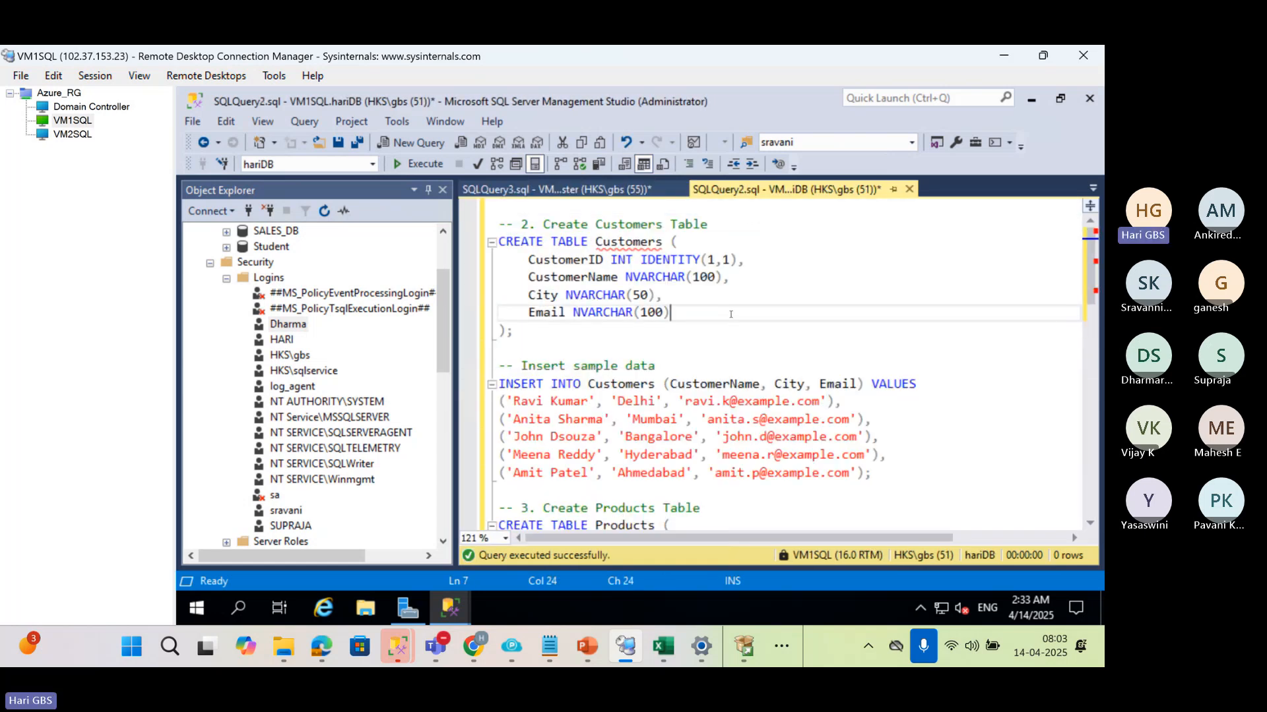
{"action": "left_click", "coordinate": [588, 190]}
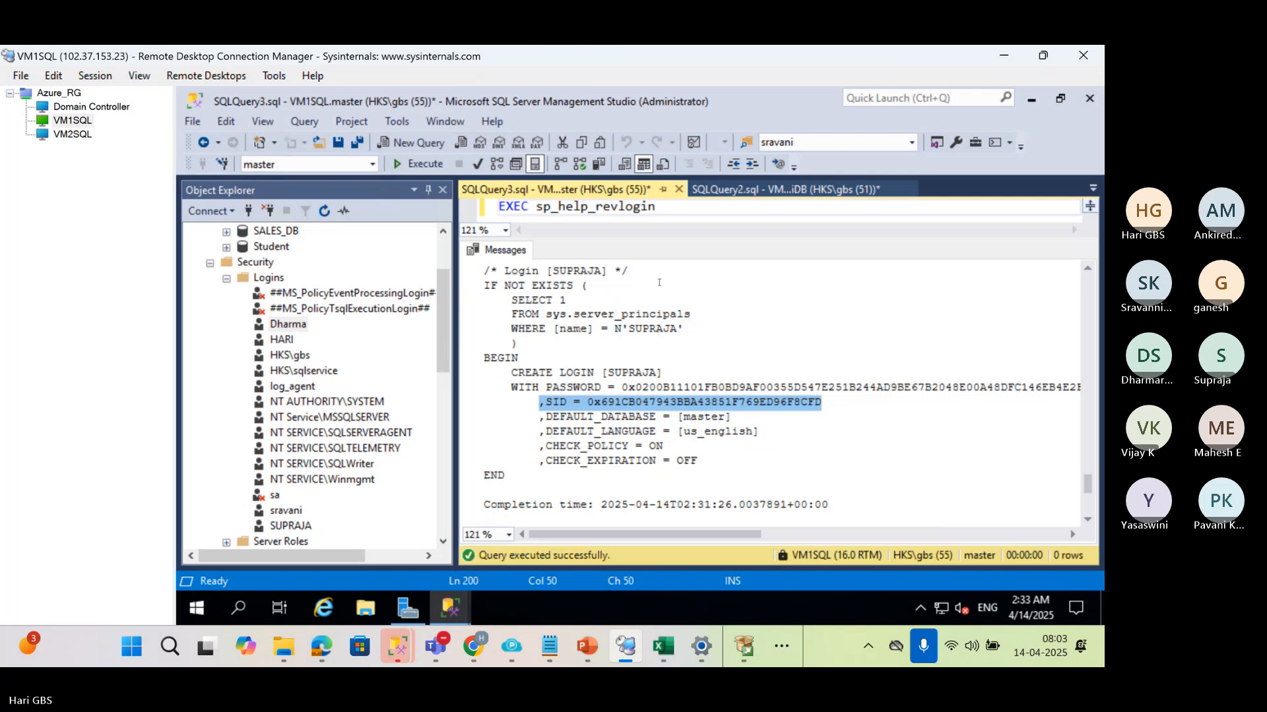
{"action": "key", "text": "ctrl+r"}
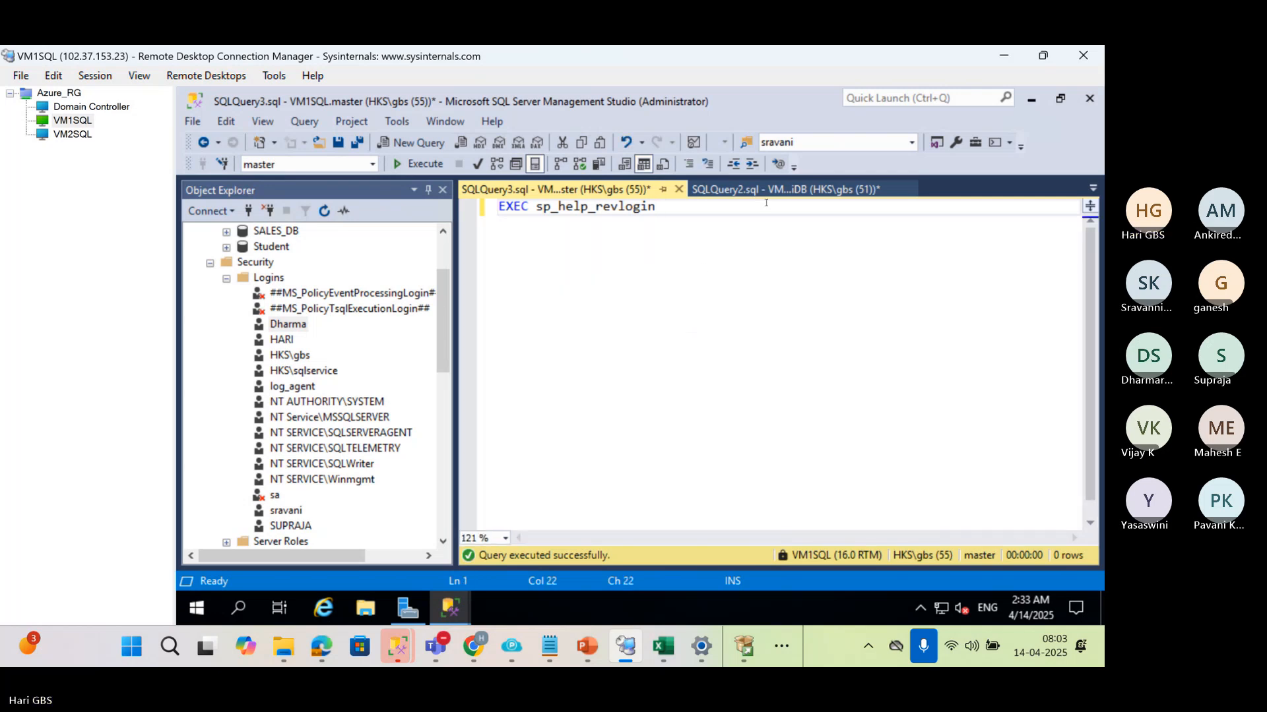
{"action": "key", "text": "ctrl+Tab"}
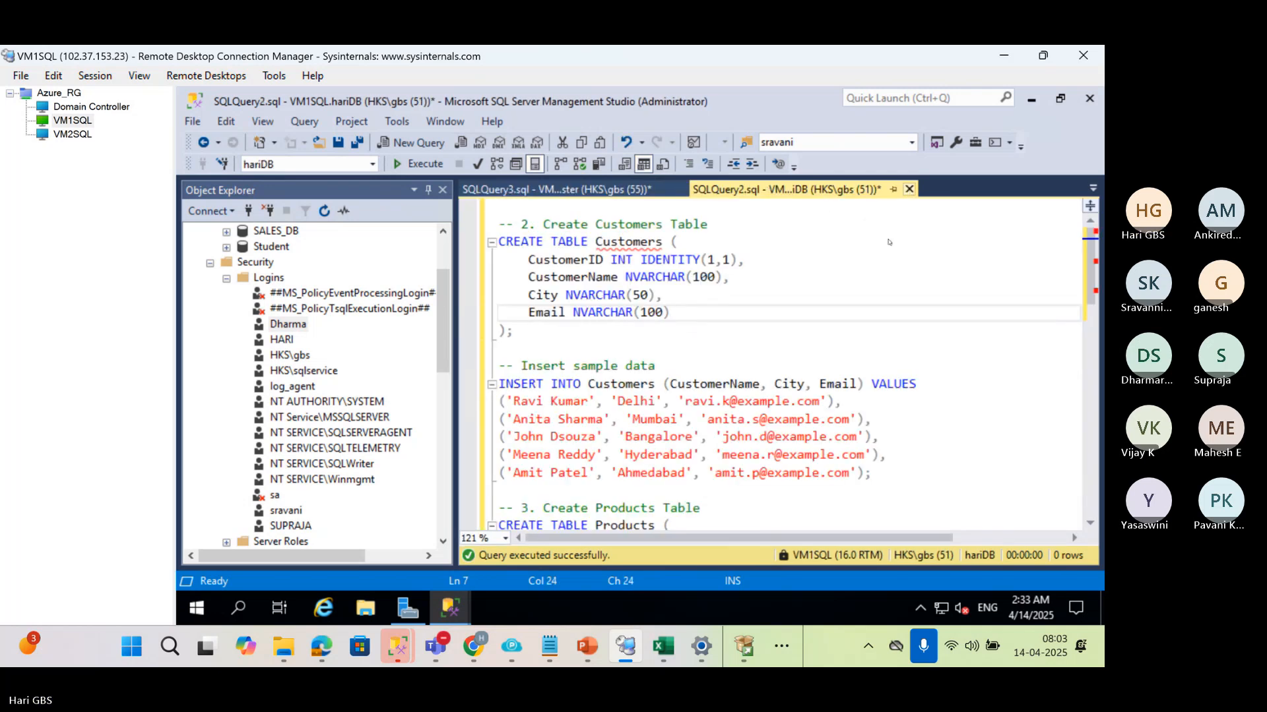
{"action": "left_click", "coordinate": [909, 190]}
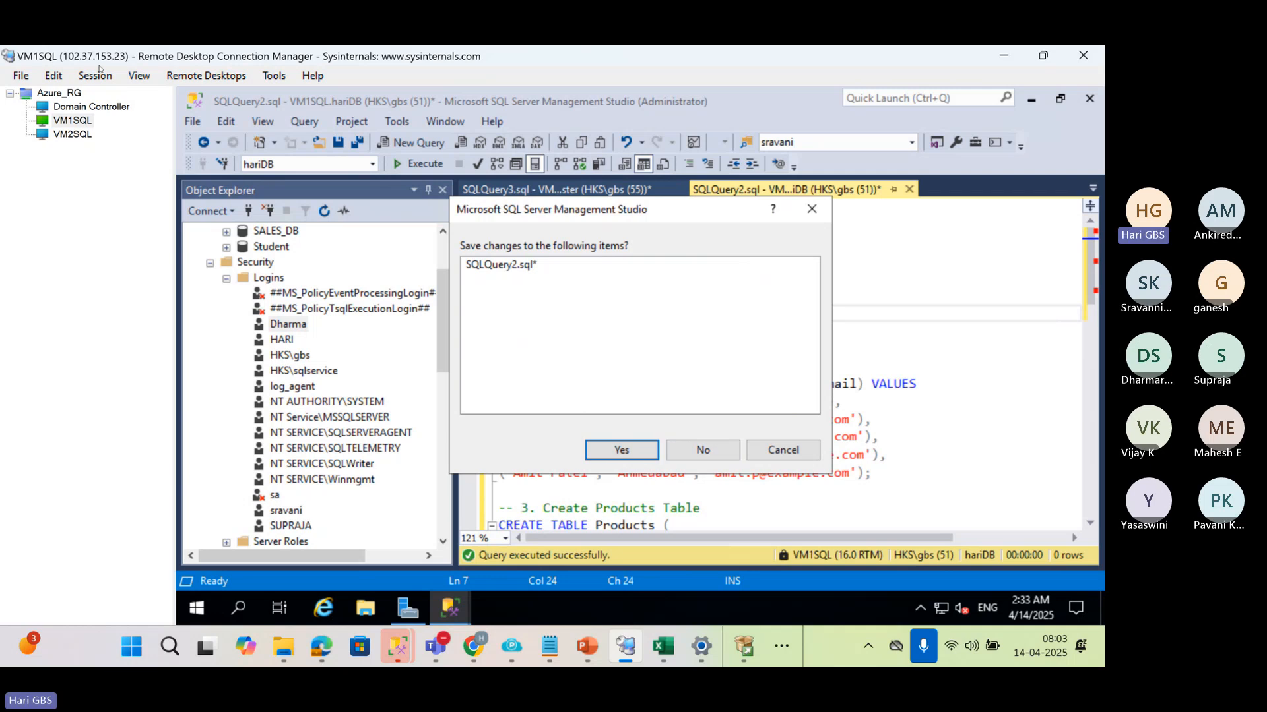
Switch to VM2SQL, execute only the first CREATE LOGIN statement with its password, SID and options, and hide the results pane
{"action": "left_click", "coordinate": [72, 134]}
{"action": "left_click", "coordinate": [628, 316]}
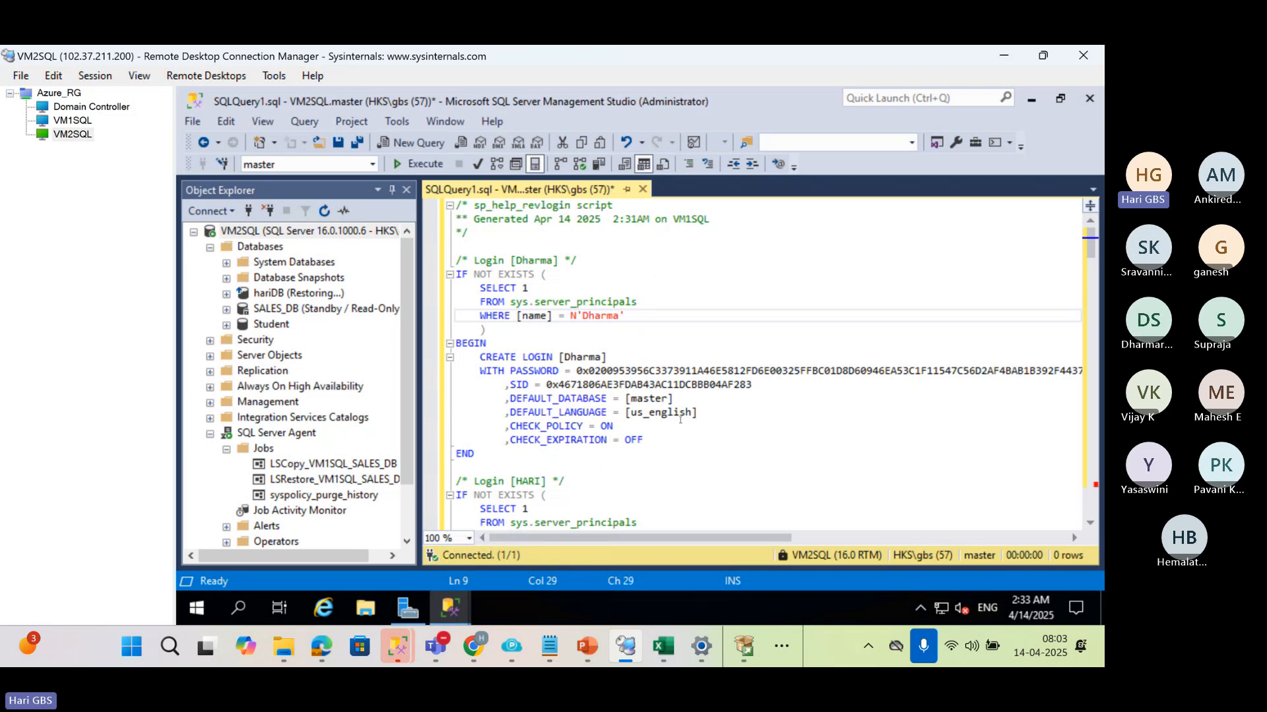
{"action": "left_click_drag", "start_coordinate": [658, 444], "coordinate": [480, 357]}
{"action": "left_click", "coordinate": [417, 164]}
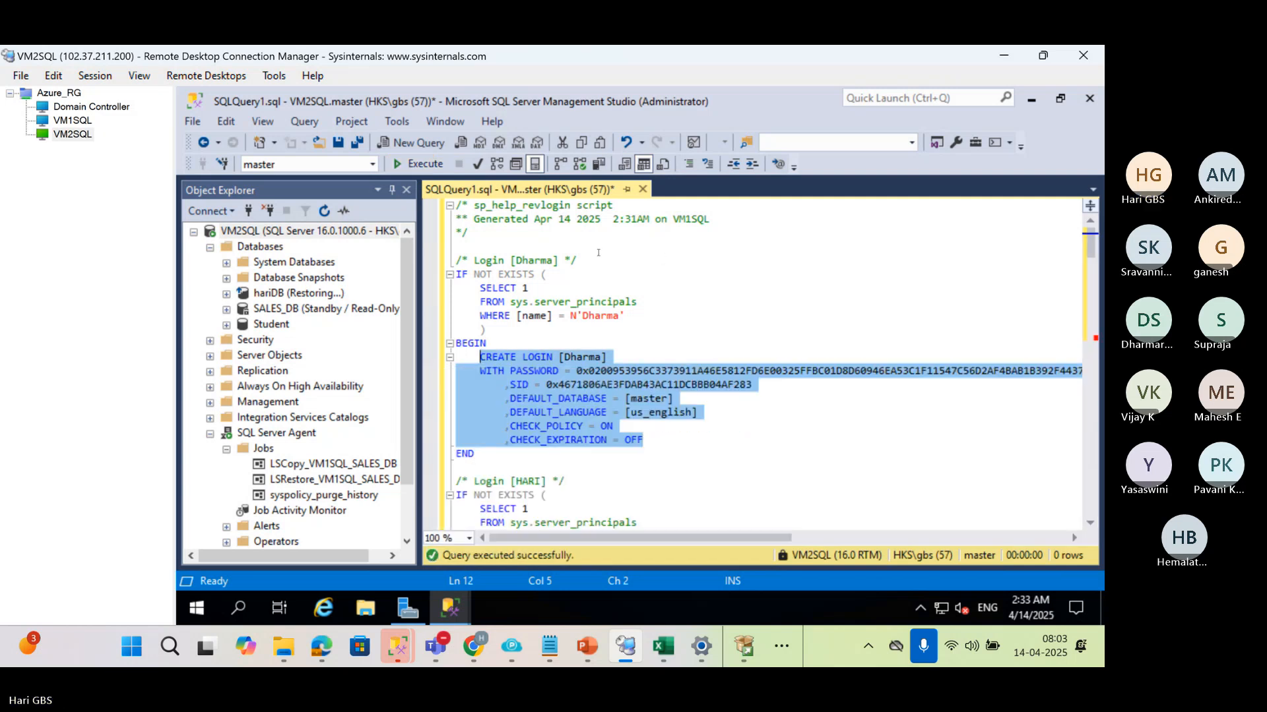
{"action": "key", "text": "ctrl+r"}
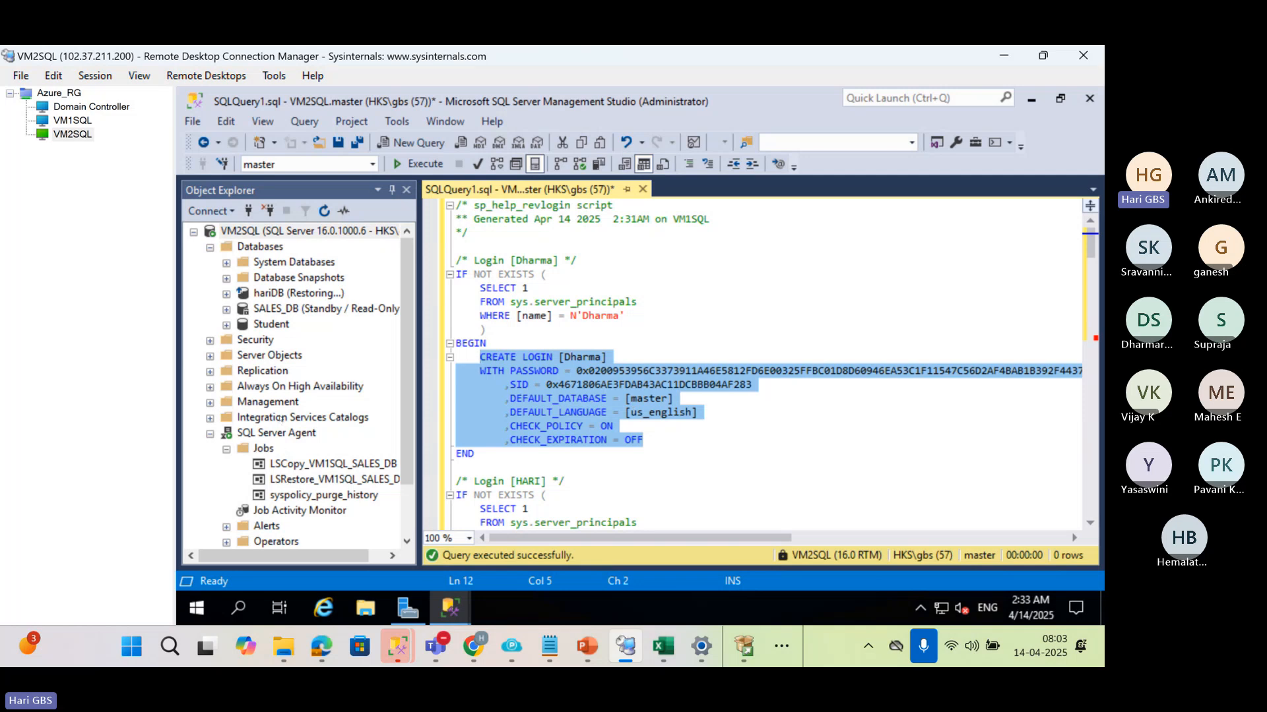
Expand the Logins folder under Security on VM2SQL, refresh it and select the newly created login
{"action": "scroll", "coordinate": [282, 418], "scroll_direction": "down", "scroll_amount": 1}
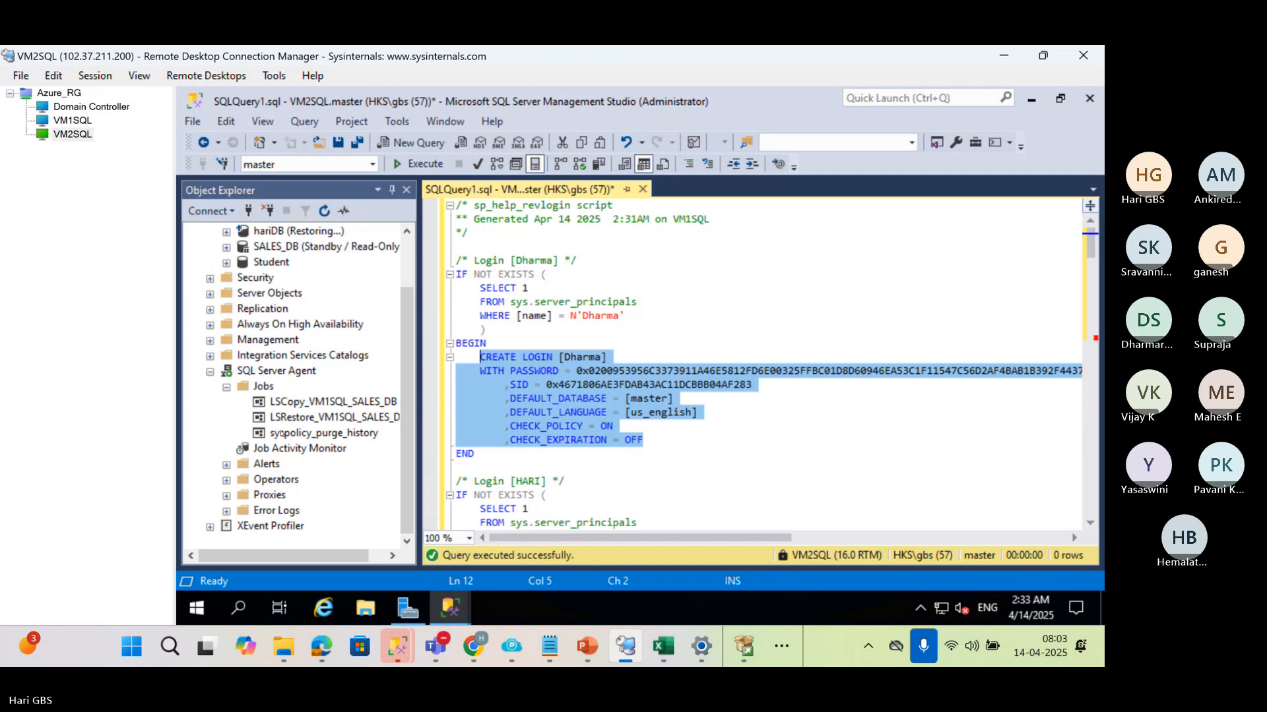
{"action": "scroll", "coordinate": [271, 386], "scroll_direction": "up", "scroll_amount": 1}
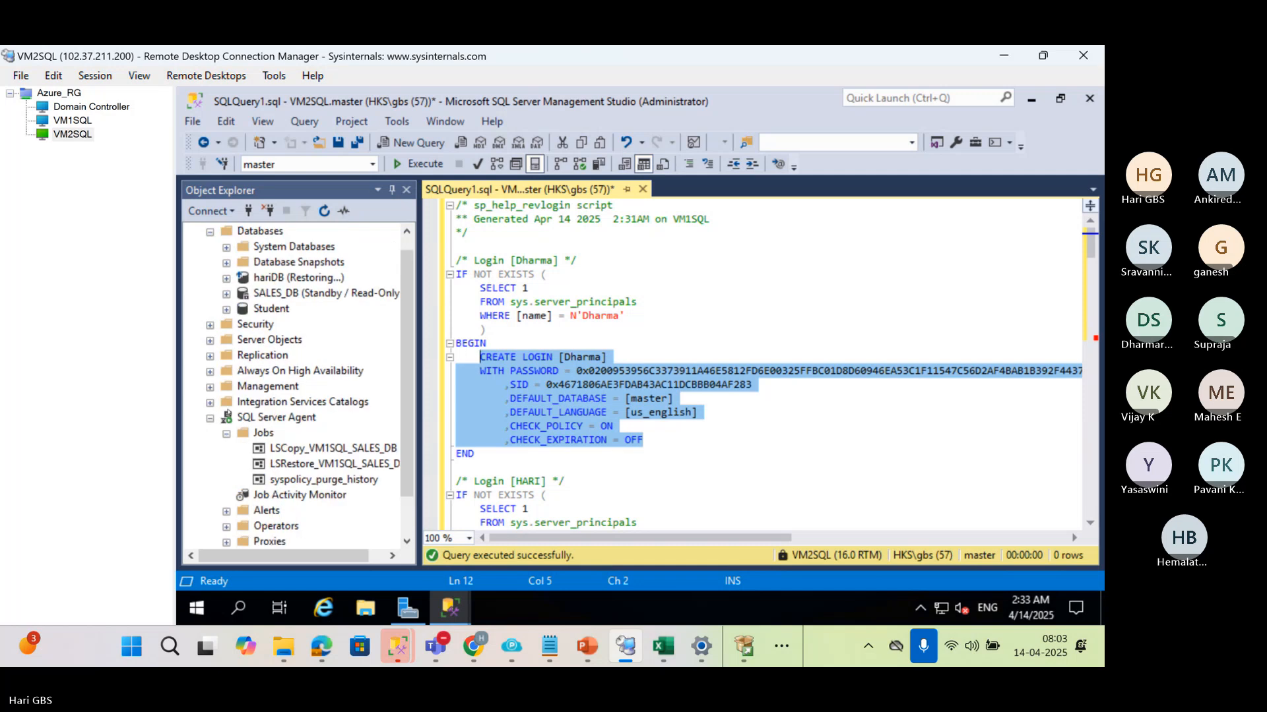
{"action": "left_click", "coordinate": [209, 325]}
{"action": "double_click", "coordinate": [270, 340]}
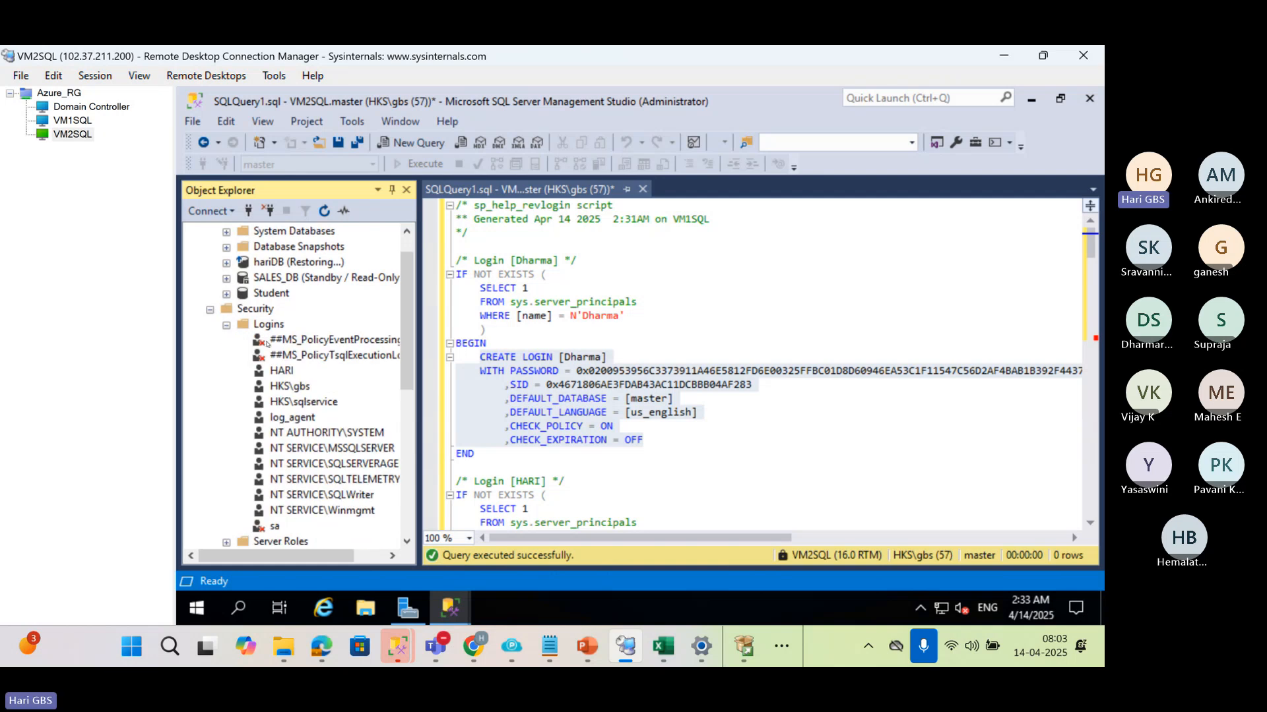
{"action": "left_click", "coordinate": [270, 324]}
{"action": "key", "text": "F5"}
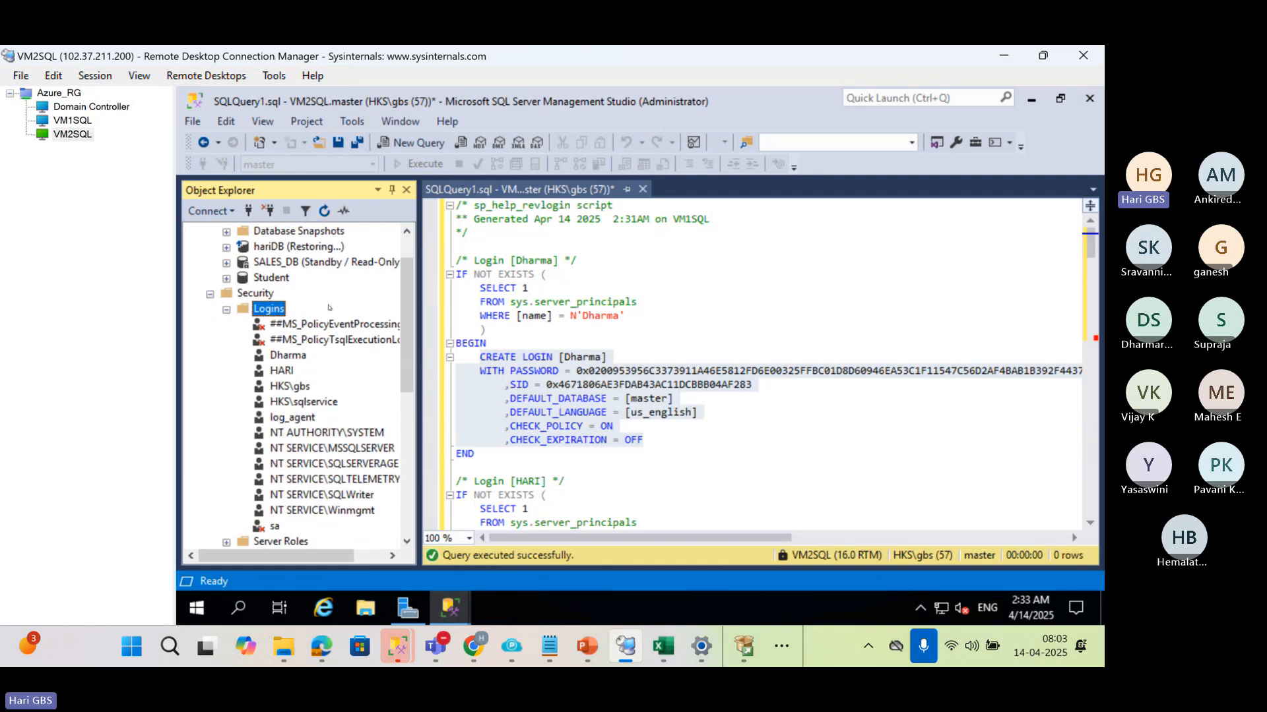
{"action": "left_click", "coordinate": [298, 358]}
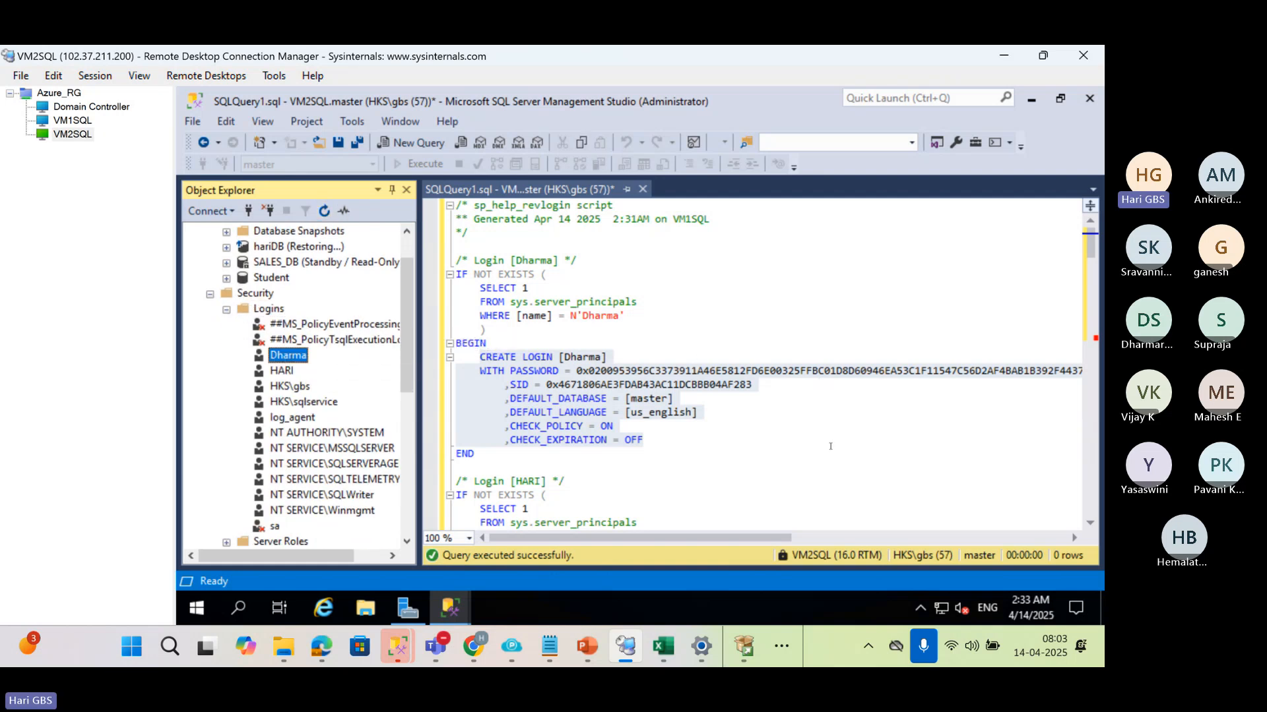
Clear the whole login script from the VM2SQL query editor and enter the heading "To Transfer Logins"
{"action": "left_click", "coordinate": [816, 404]}
{"action": "key", "text": "ctrl+a"}
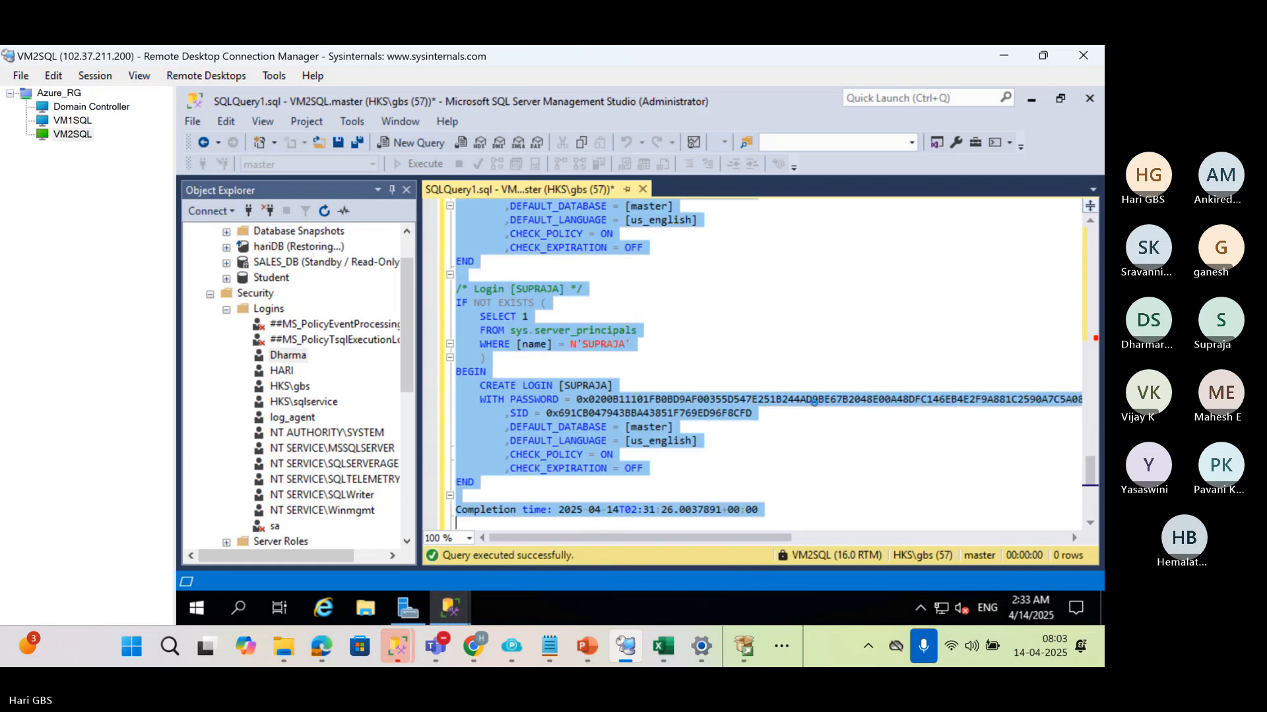
{"action": "key", "text": "ctrl+s"}
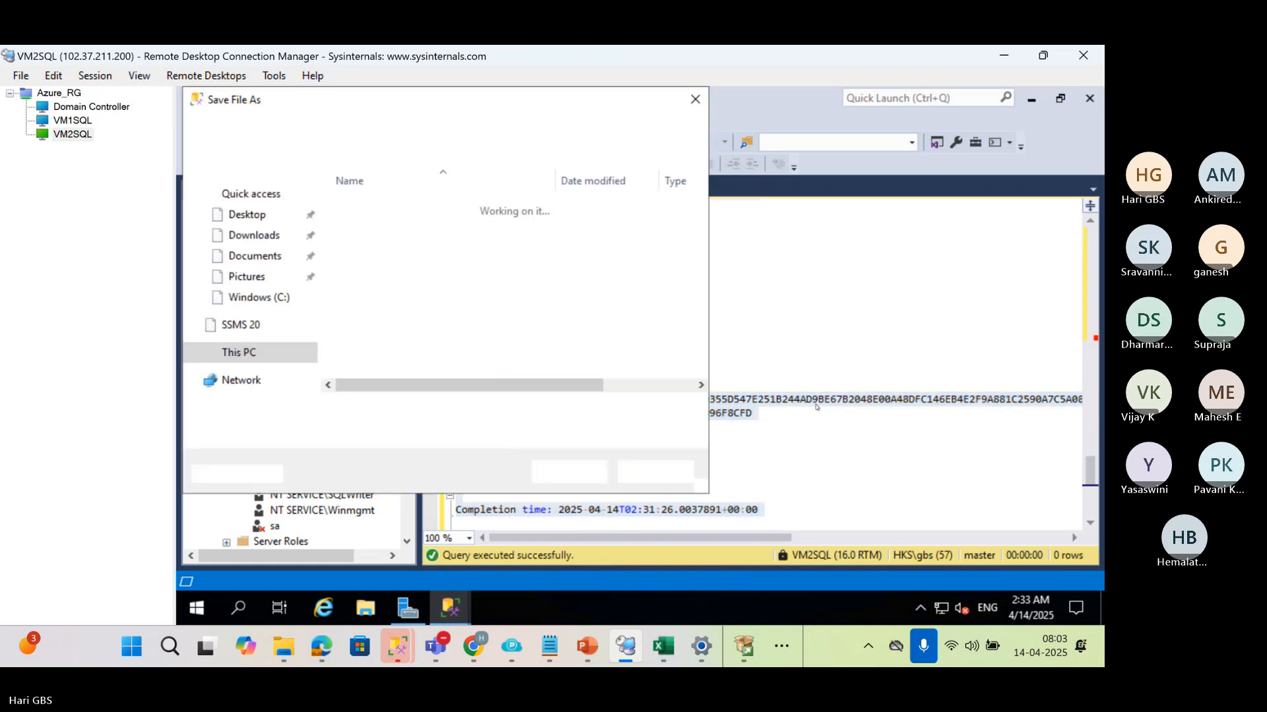
{"action": "key", "text": "Escape"}
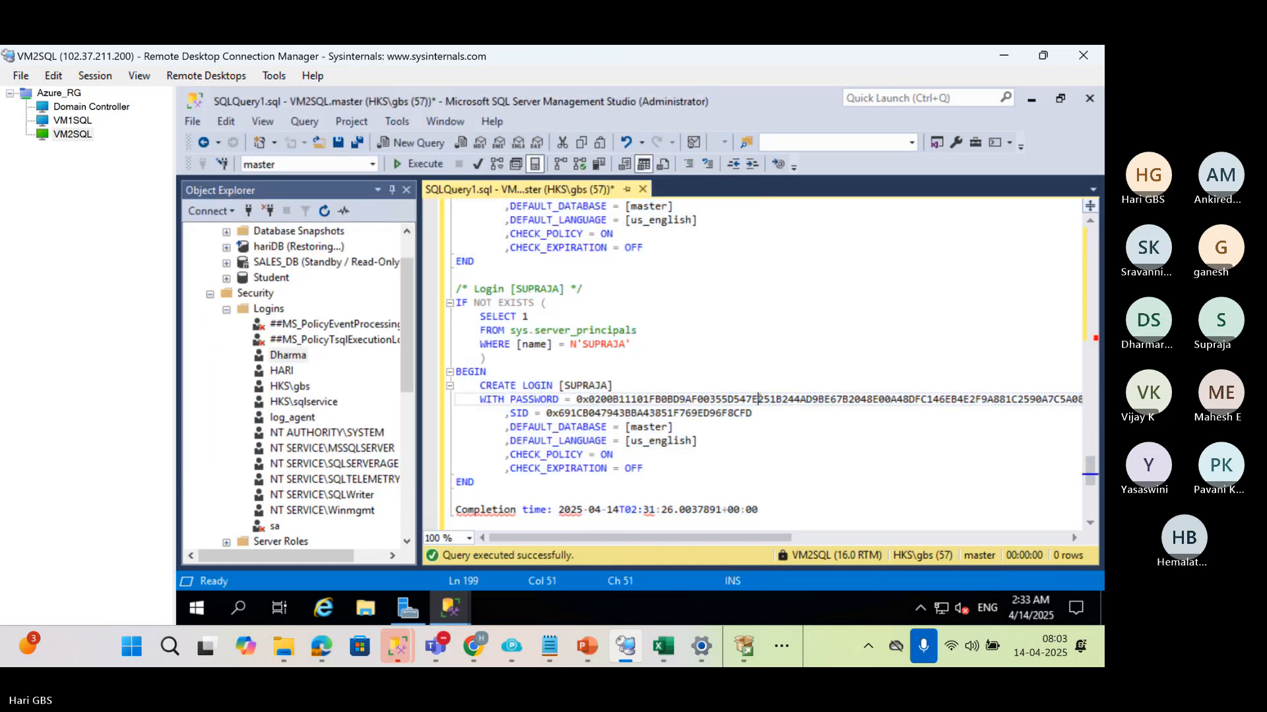
{"action": "key", "text": "Delete"}
{"action": "type", "text": "T"}
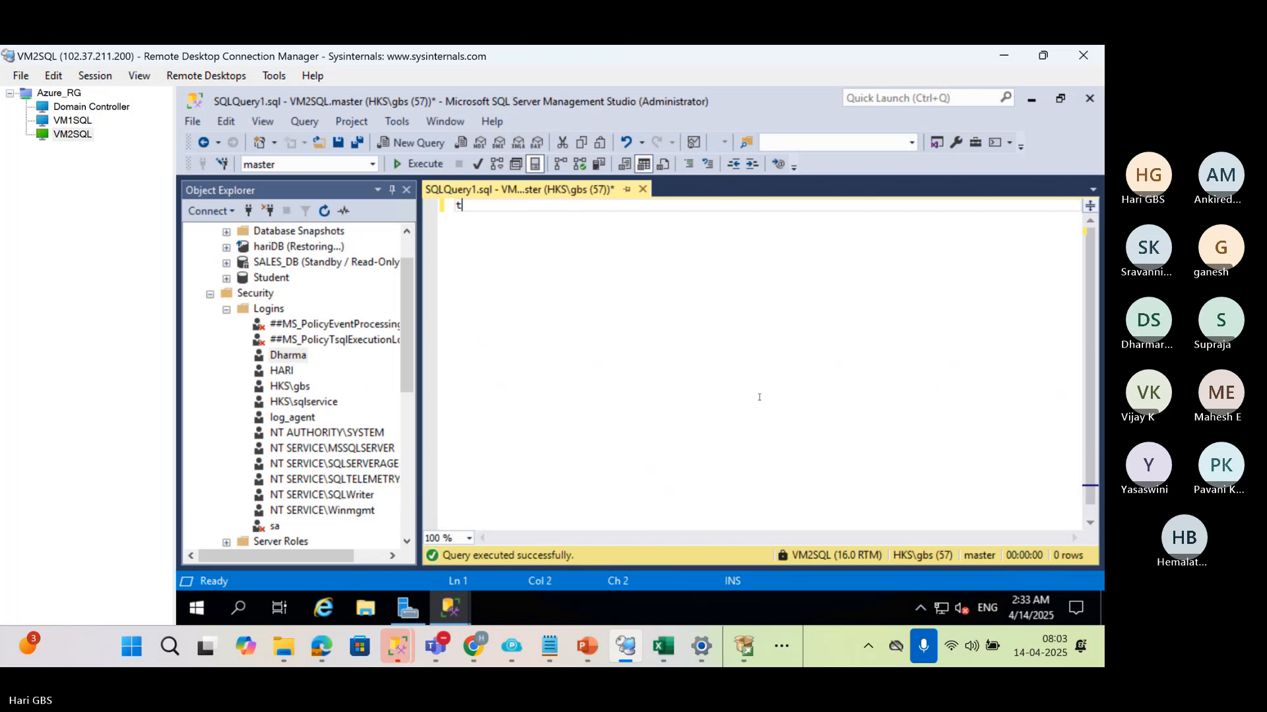
{"action": "type", "text": "o Transfer Logins"}
{"action": "key", "text": "Return"}
{"action": "key", "text": "Return"}
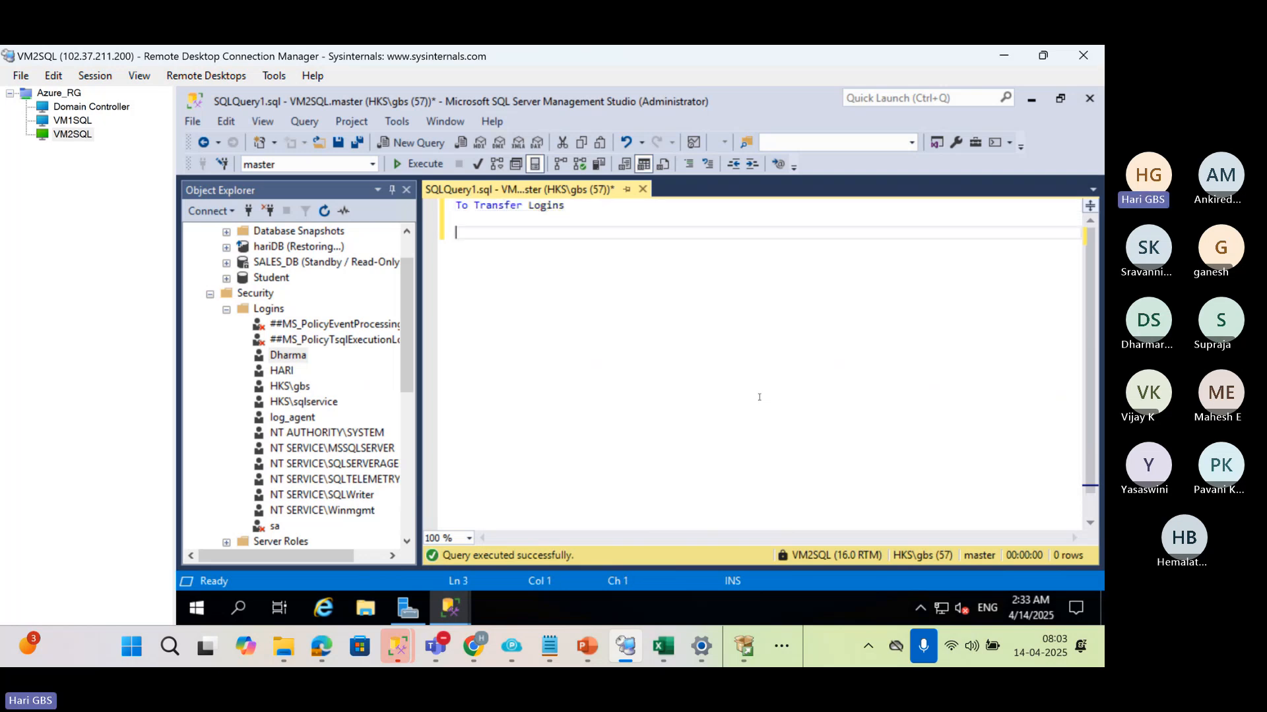
Add the lines "best practice is" and "SP_HELP_REVLOGIN" below the heading and highlight the procedure name
{"action": "type", "text": "best practice is"}
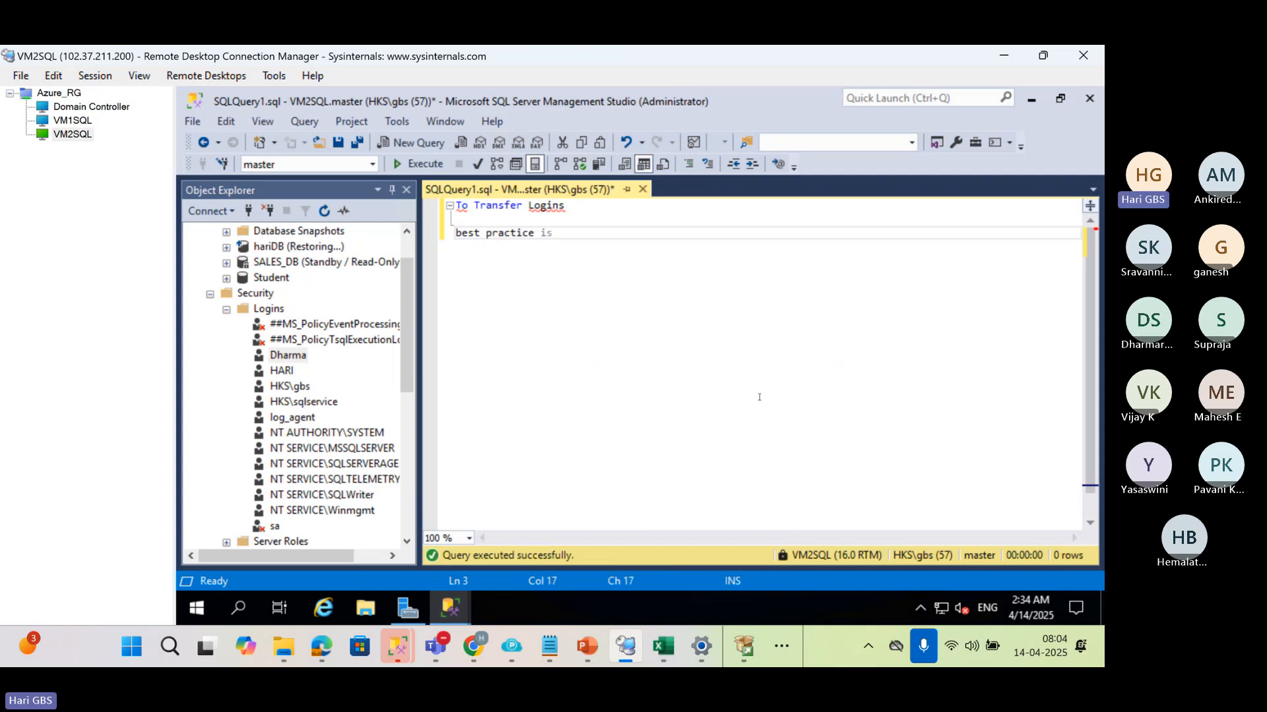
{"action": "key", "text": "Return"}
{"action": "key", "text": "Return"}
{"action": "type", "text": "SP_H"}
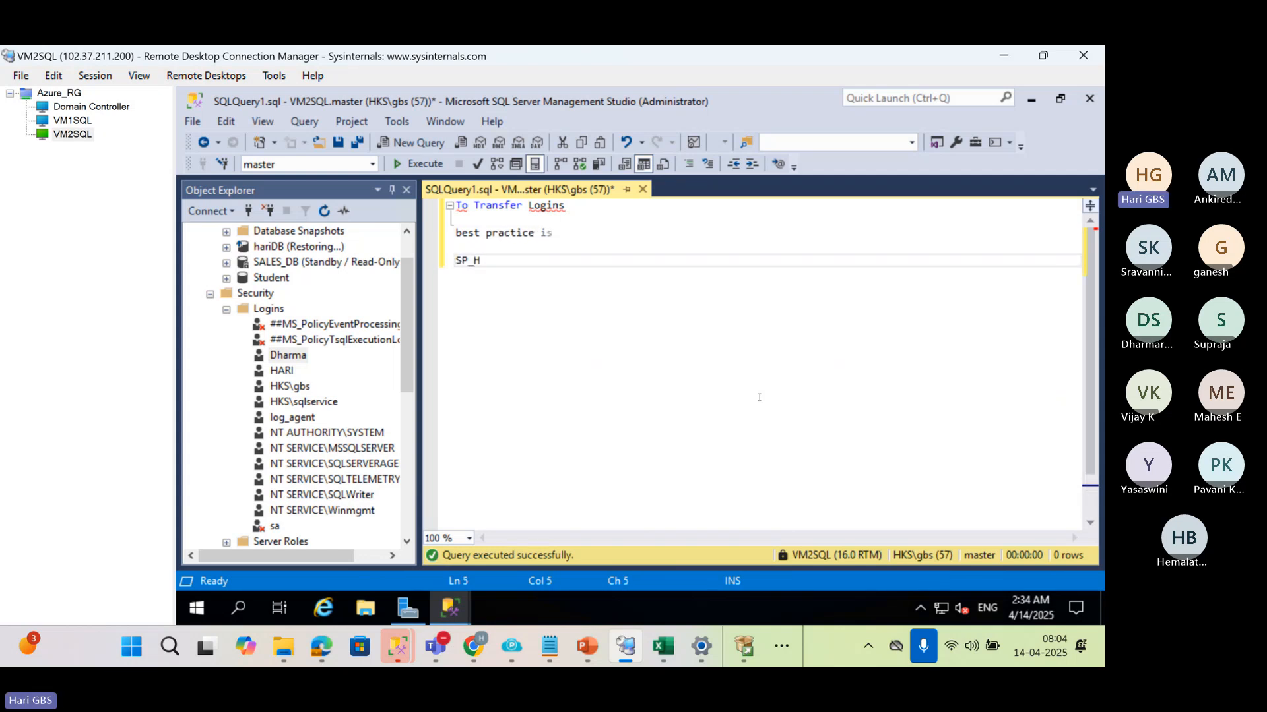
{"action": "type", "text": "ELP_REVLOGIN"}
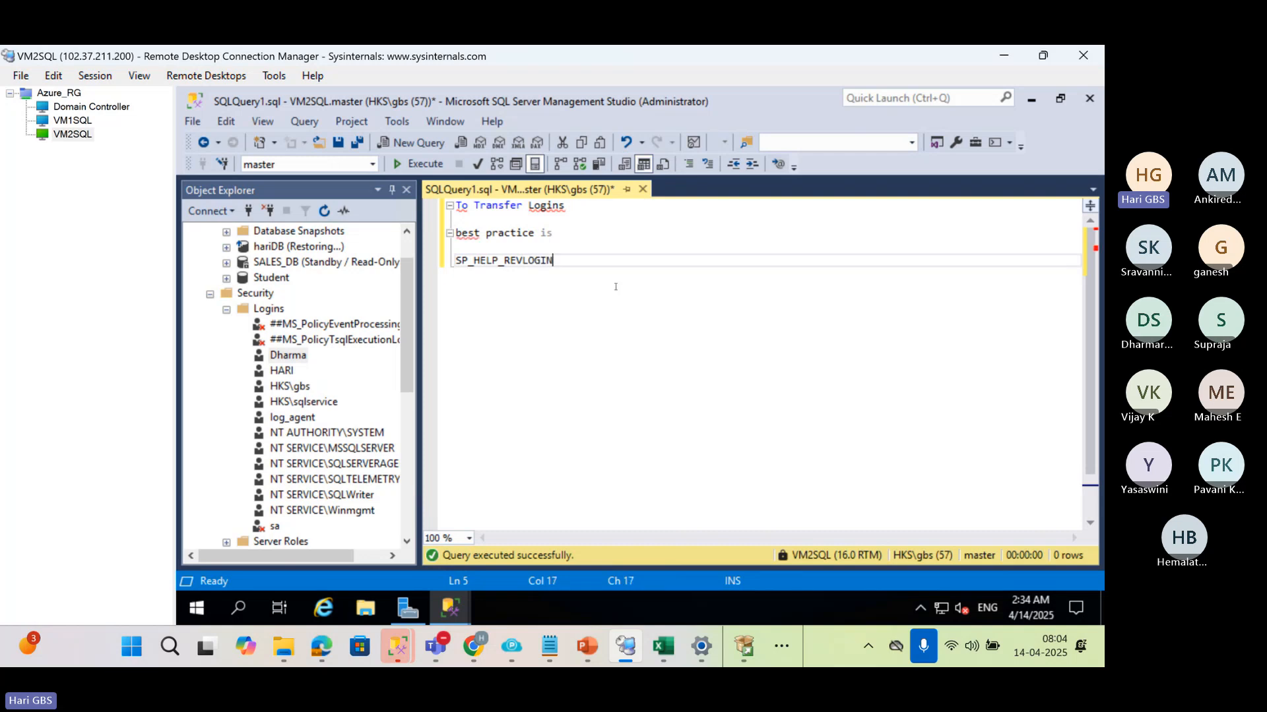
{"action": "key", "text": "shift+Left"}
{"action": "key", "text": "shift+Left"}
{"action": "key", "text": "shift+Left"}
{"action": "key", "text": "shift+Left"}
{"action": "key", "text": "shift+Left"}
{"action": "key", "text": "shift+Left"}
{"action": "key", "text": "shift+Left"}
{"action": "key", "text": "shift+Left"}
{"action": "key", "text": "shift+Left"}
{"action": "key", "text": "shift+Left"}
{"action": "key", "text": "shift+Left"}
{"action": "key", "text": "shift+Left"}
{"action": "key", "text": "shift+Left"}
{"action": "key", "text": "shift+Left"}
{"action": "key", "text": "shift+Left"}
{"action": "key", "text": "shift+Left"}
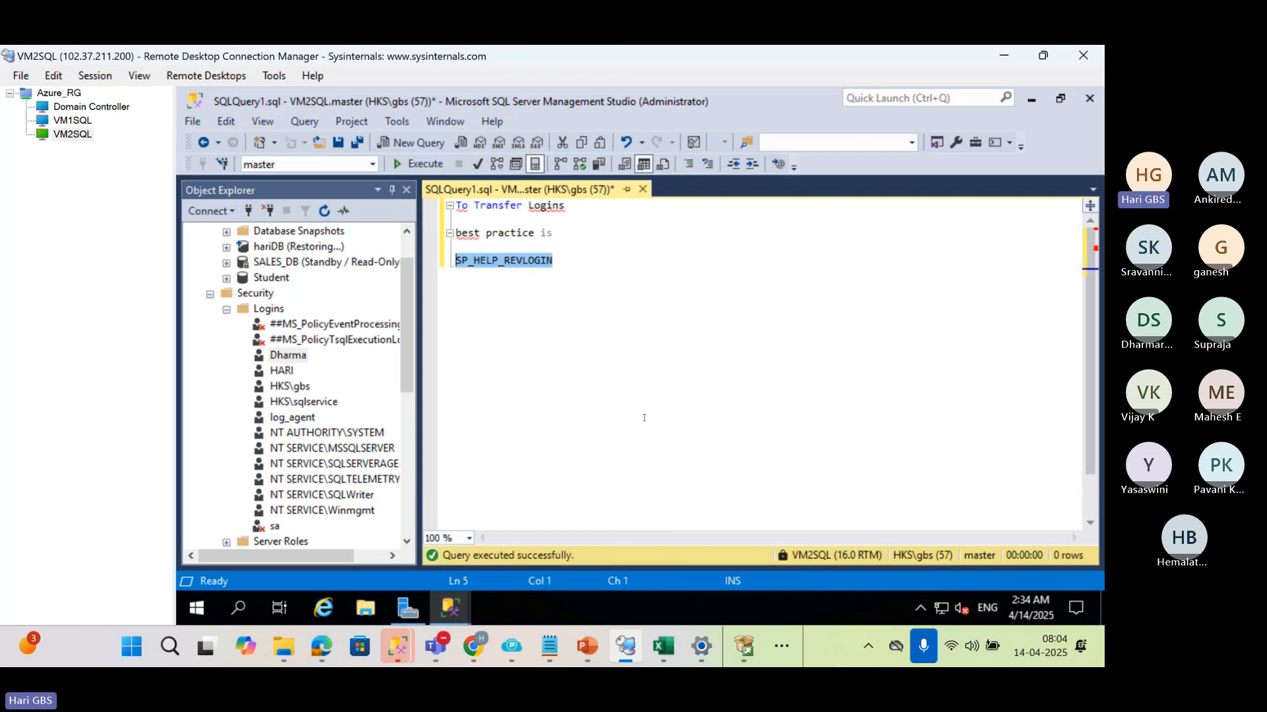
Close the notes query on VM2SQL without saving, and switch to VM1SQL to close SQLQuery2.sql without saving
{"action": "scroll", "coordinate": [302, 411], "scroll_direction": "up", "scroll_amount": 1}
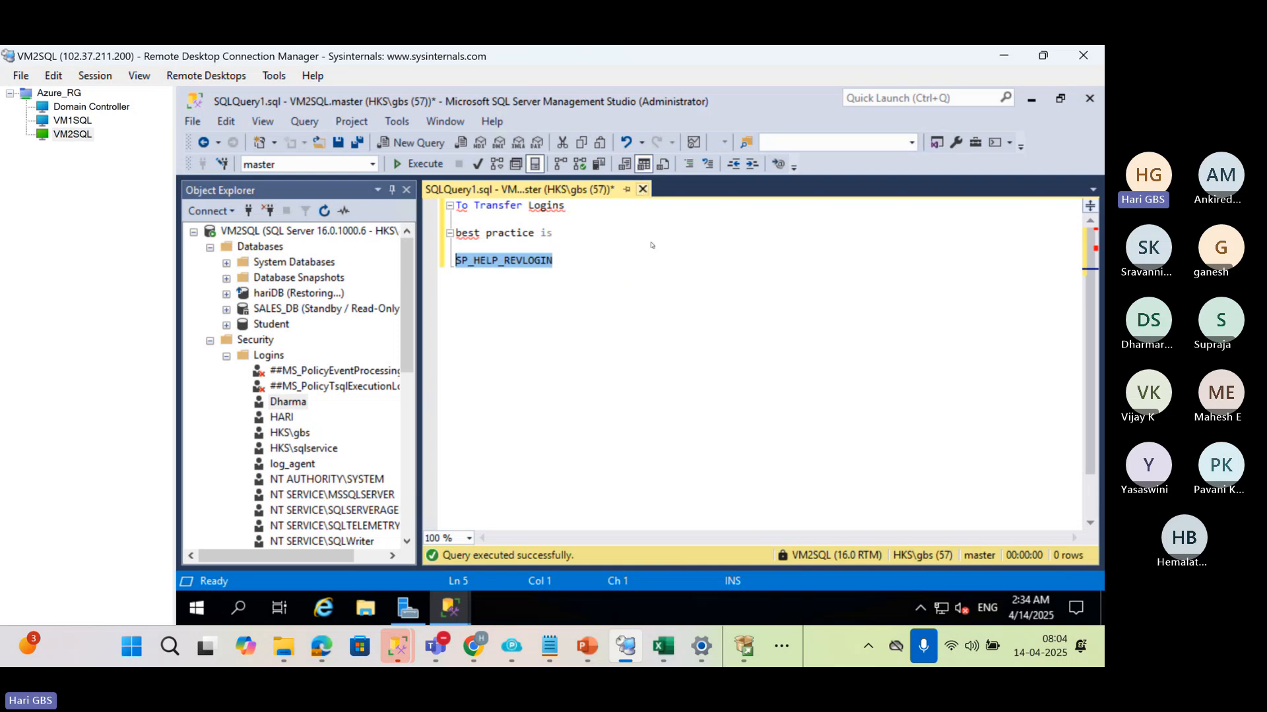
{"action": "left_click", "coordinate": [642, 189]}
{"action": "left_click", "coordinate": [733, 458]}
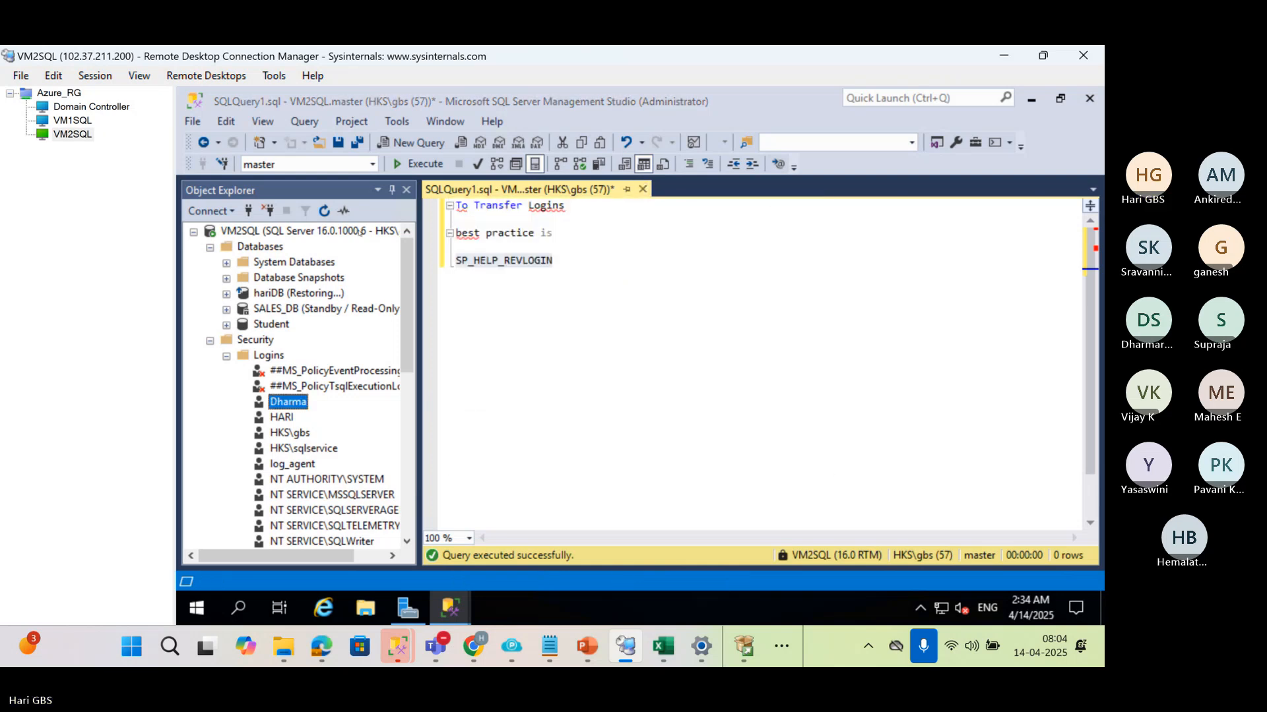
{"action": "left_click", "coordinate": [86, 121]}
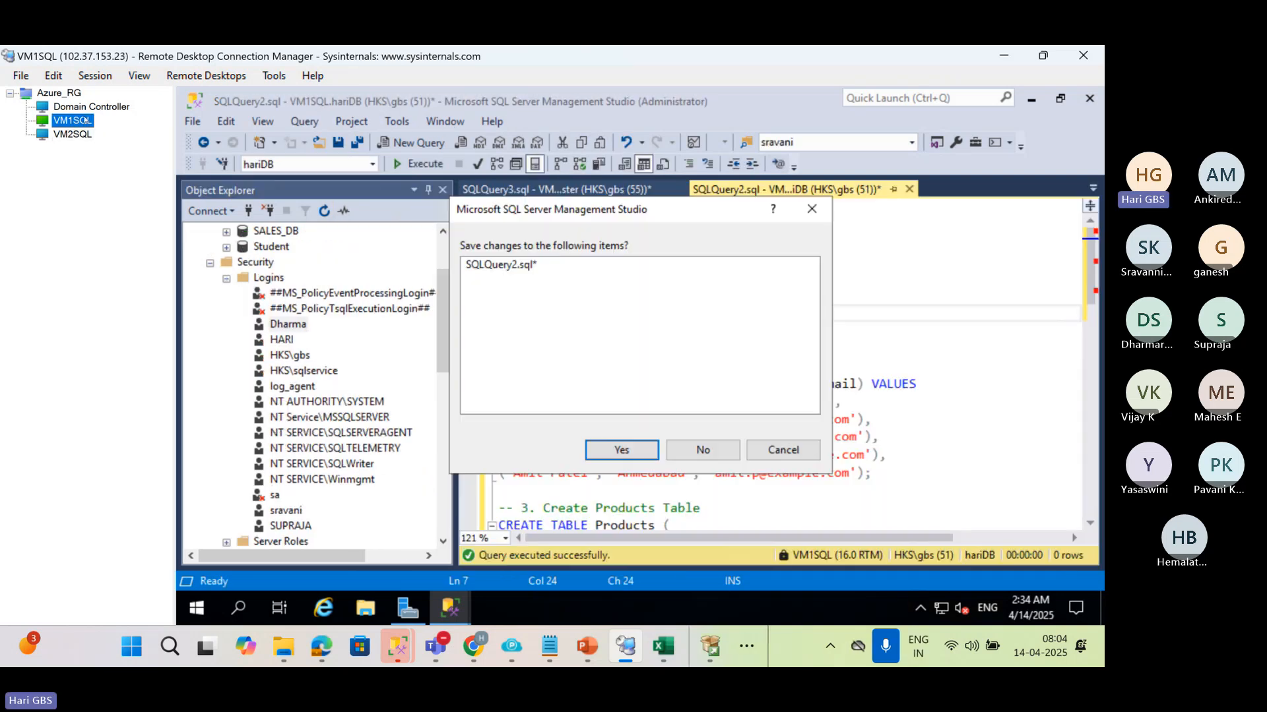
{"action": "left_click", "coordinate": [703, 450]}
{"action": "mouse_move", "coordinate": [599, 659]}
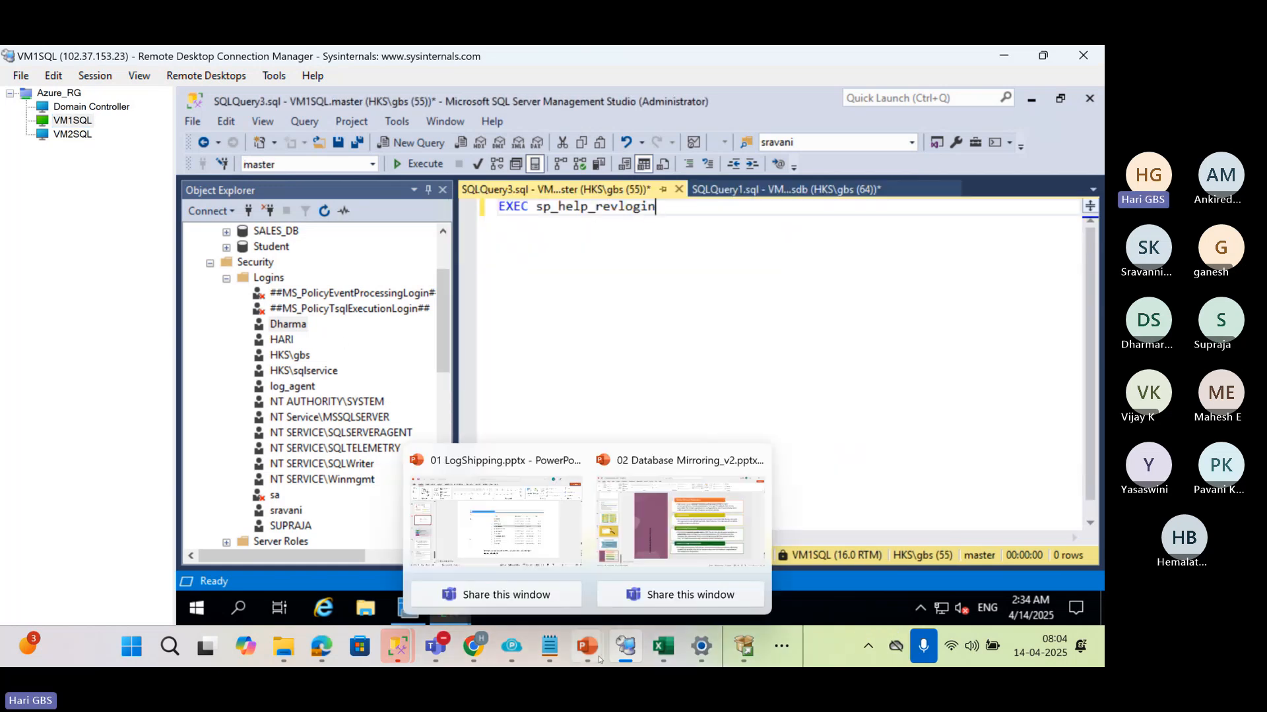
Collapse the Security folder and the main VM1SQL server node, and disconnect the VM1SQL connection made with a SQL login
{"action": "left_click", "coordinate": [211, 339]}
{"action": "scroll", "coordinate": [219, 323], "scroll_direction": "up", "scroll_amount": 2}
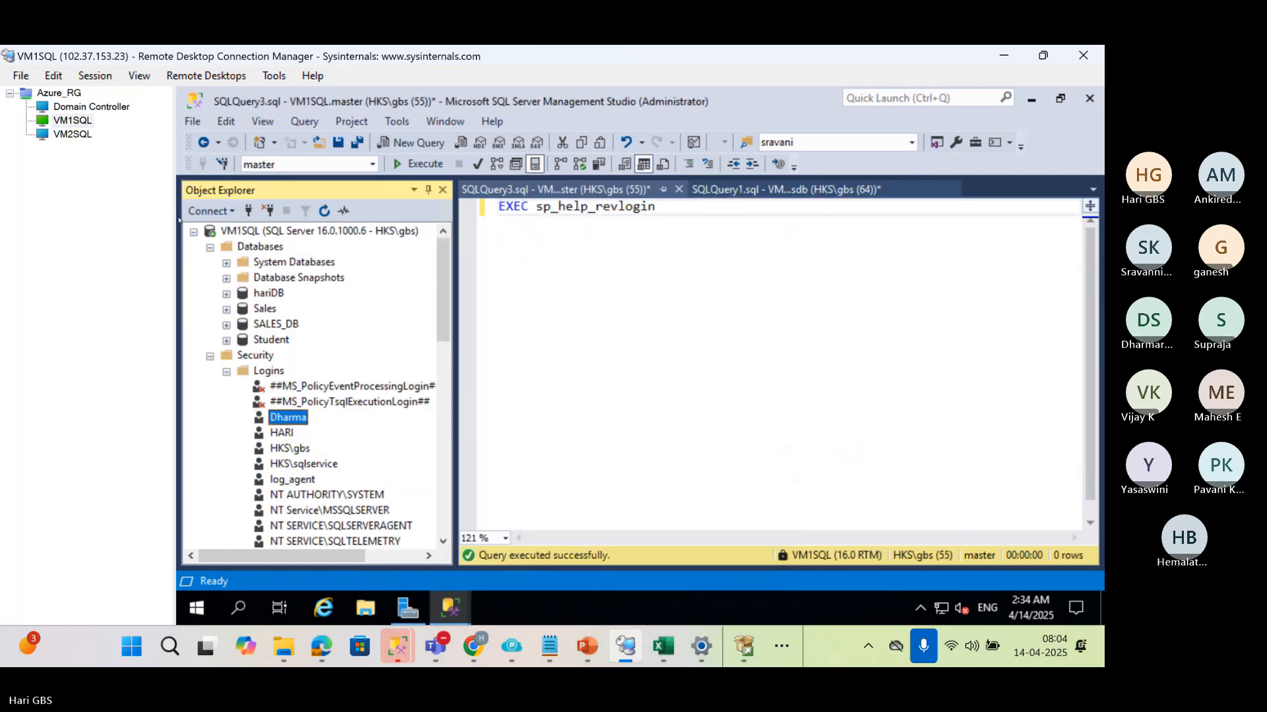
{"action": "left_click", "coordinate": [210, 356]}
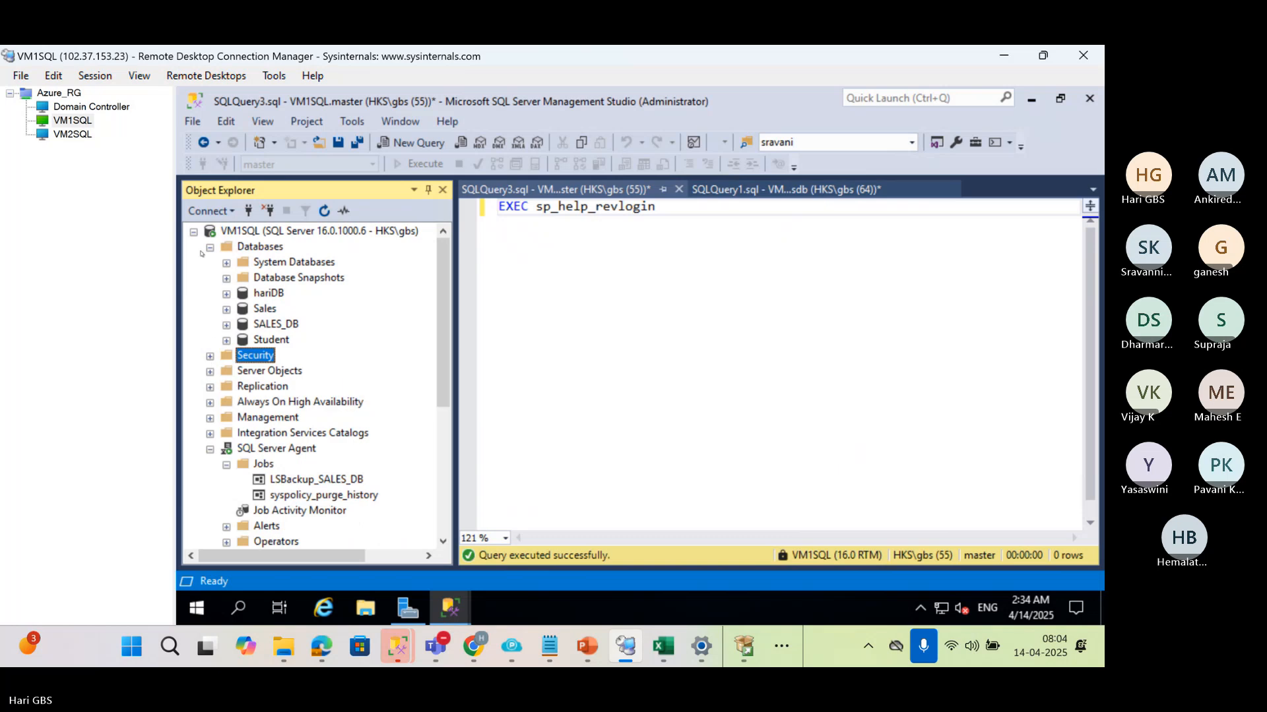
{"action": "left_click", "coordinate": [193, 231]}
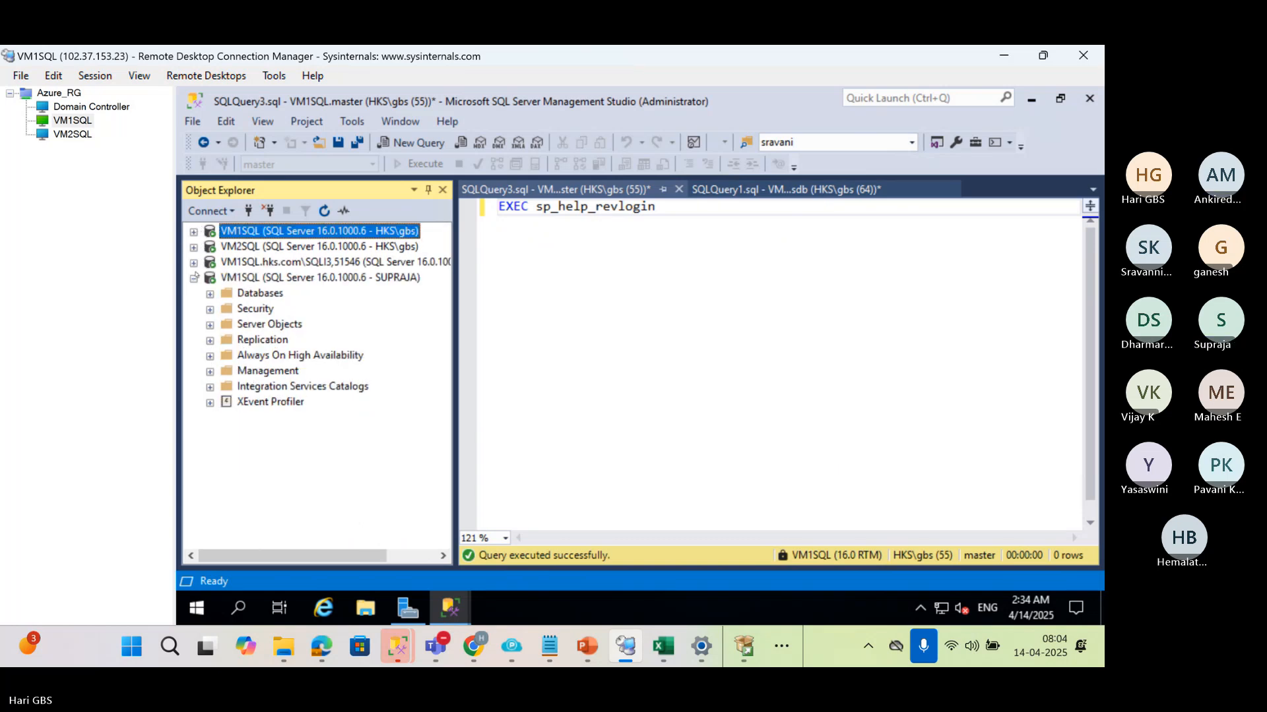
{"action": "left_click", "coordinate": [228, 278]}
{"action": "left_click", "coordinate": [267, 210]}
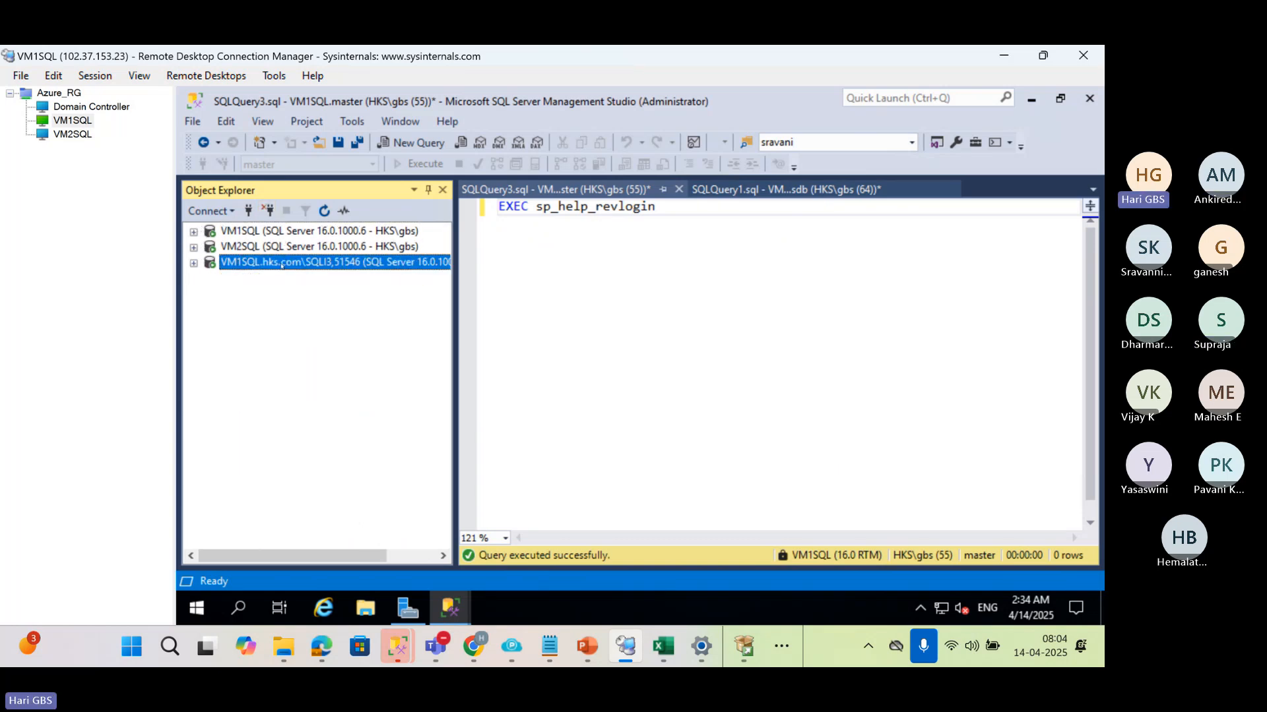
Expand the VM1SQL server connected as HKS\gbs and select the hariDB database
{"action": "left_click", "coordinate": [253, 247]}
{"action": "left_click", "coordinate": [193, 232]}
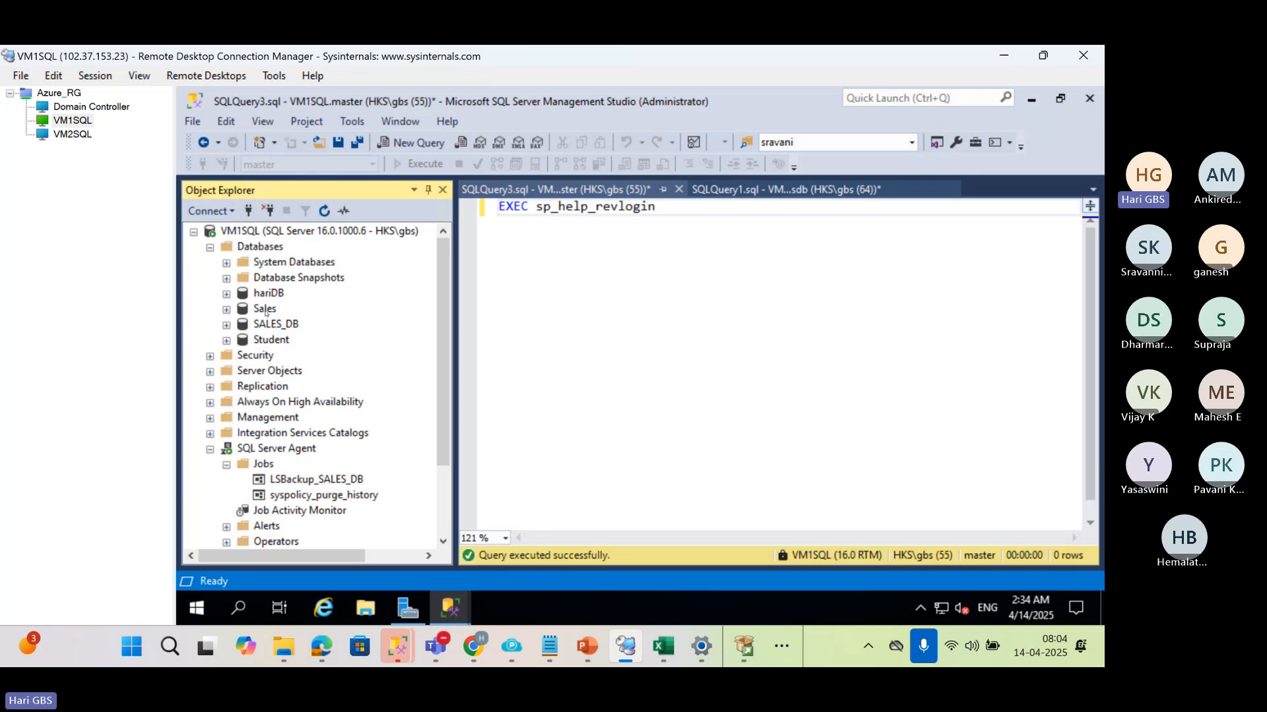
{"action": "left_click", "coordinate": [265, 310]}
{"action": "left_click", "coordinate": [266, 295]}
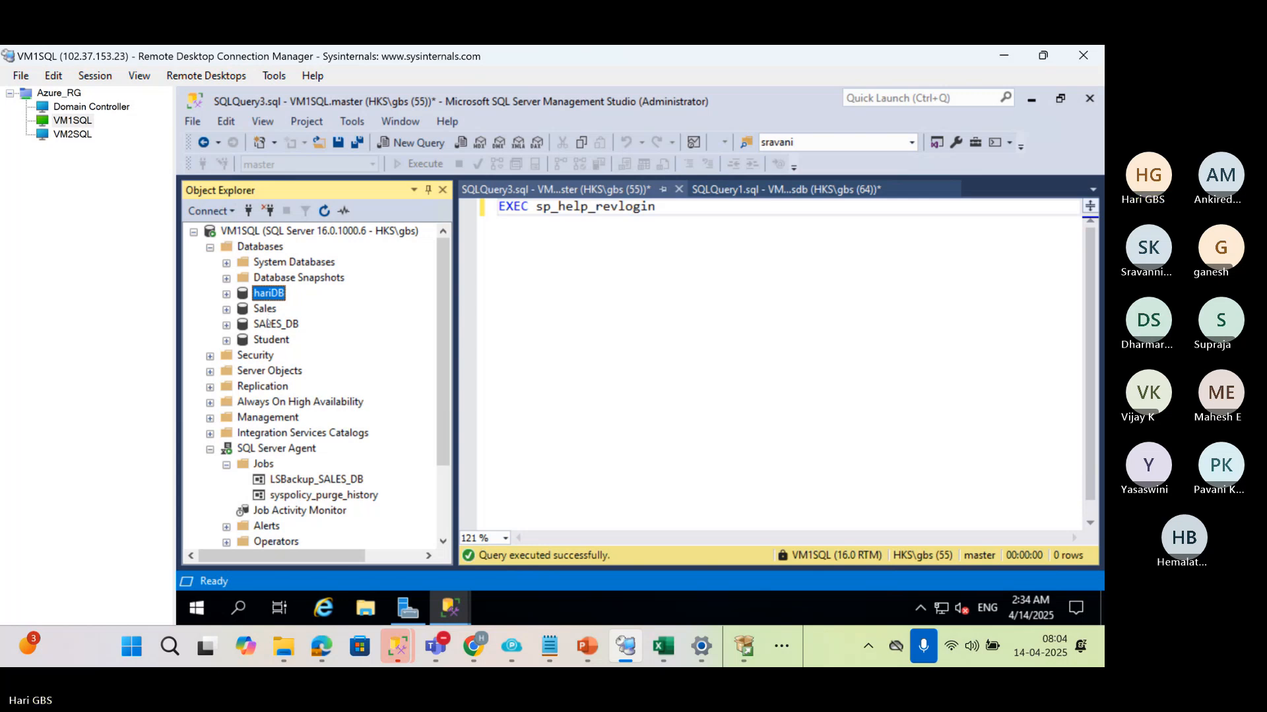
Collapse SQL Server Agent under VM1SQL and expand the VM2SQL server in a widened Object Explorer
{"action": "left_click", "coordinate": [210, 450]}
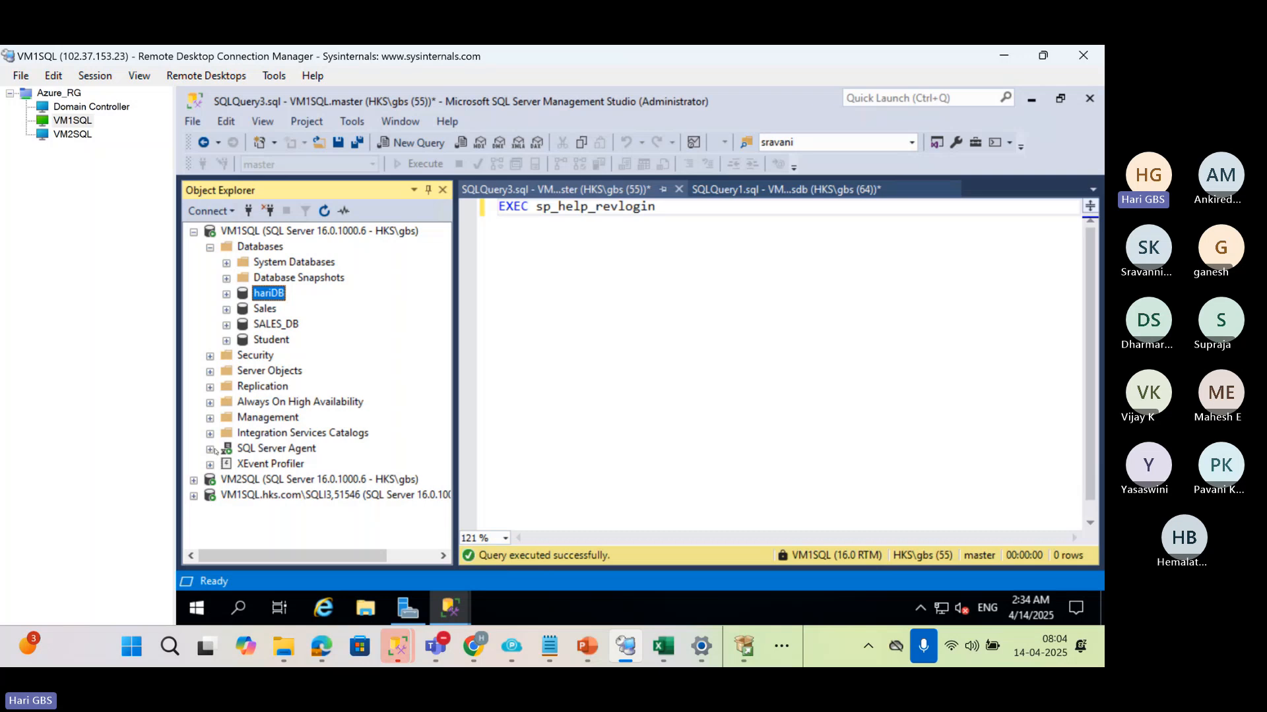
{"action": "left_click_drag", "start_coordinate": [455, 365], "coordinate": [504, 366]}
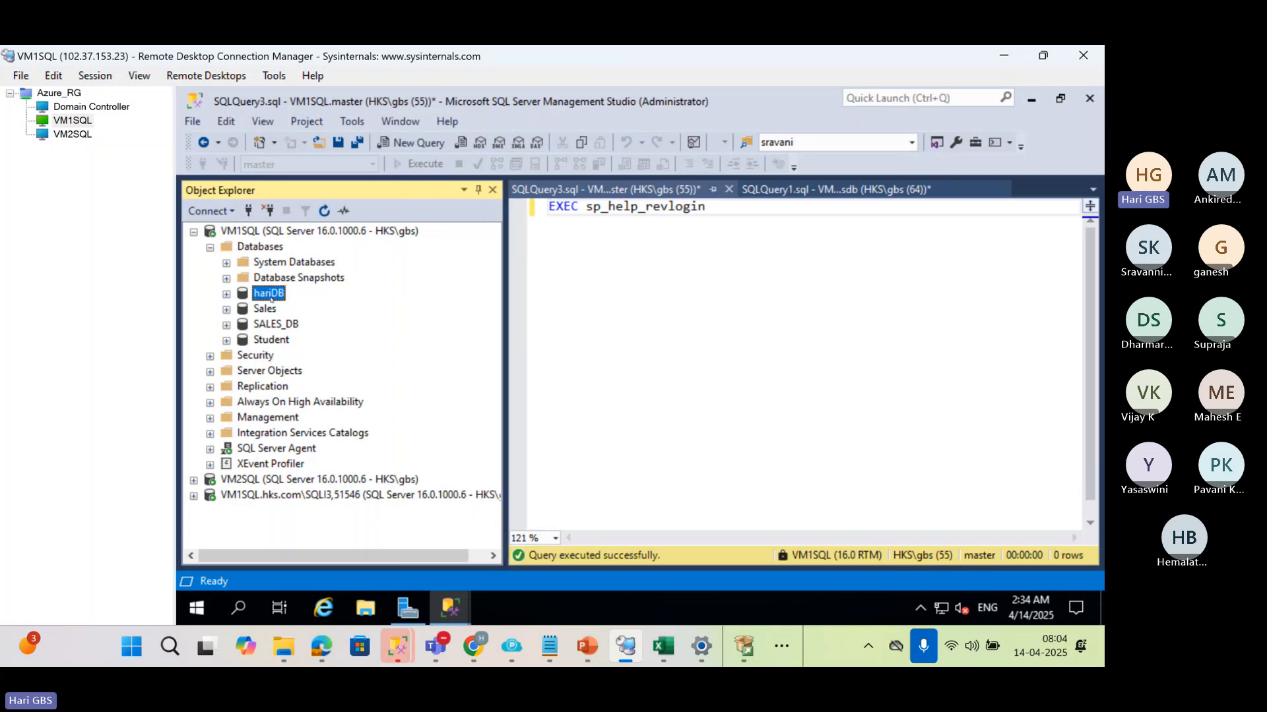
{"action": "left_click", "coordinate": [195, 482]}
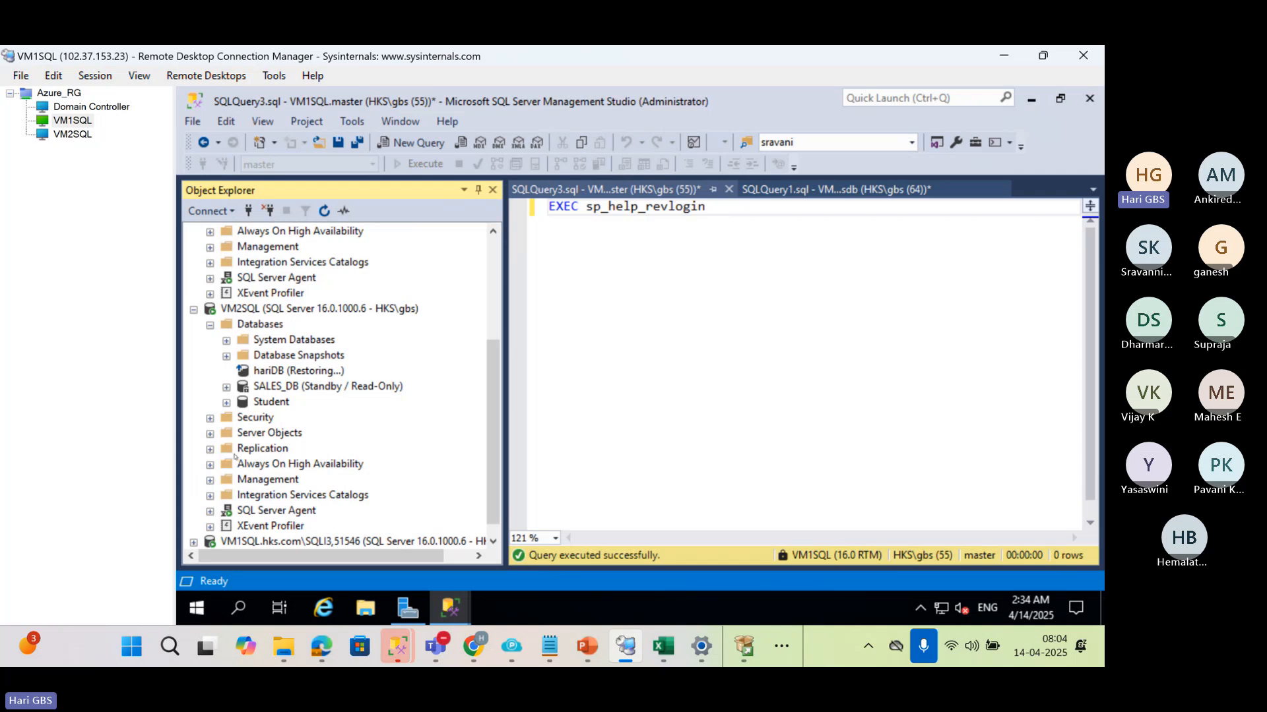
Compare the hariDB database on VM2SQL with its counterpart on VM1SQL
{"action": "left_click", "coordinate": [264, 370]}
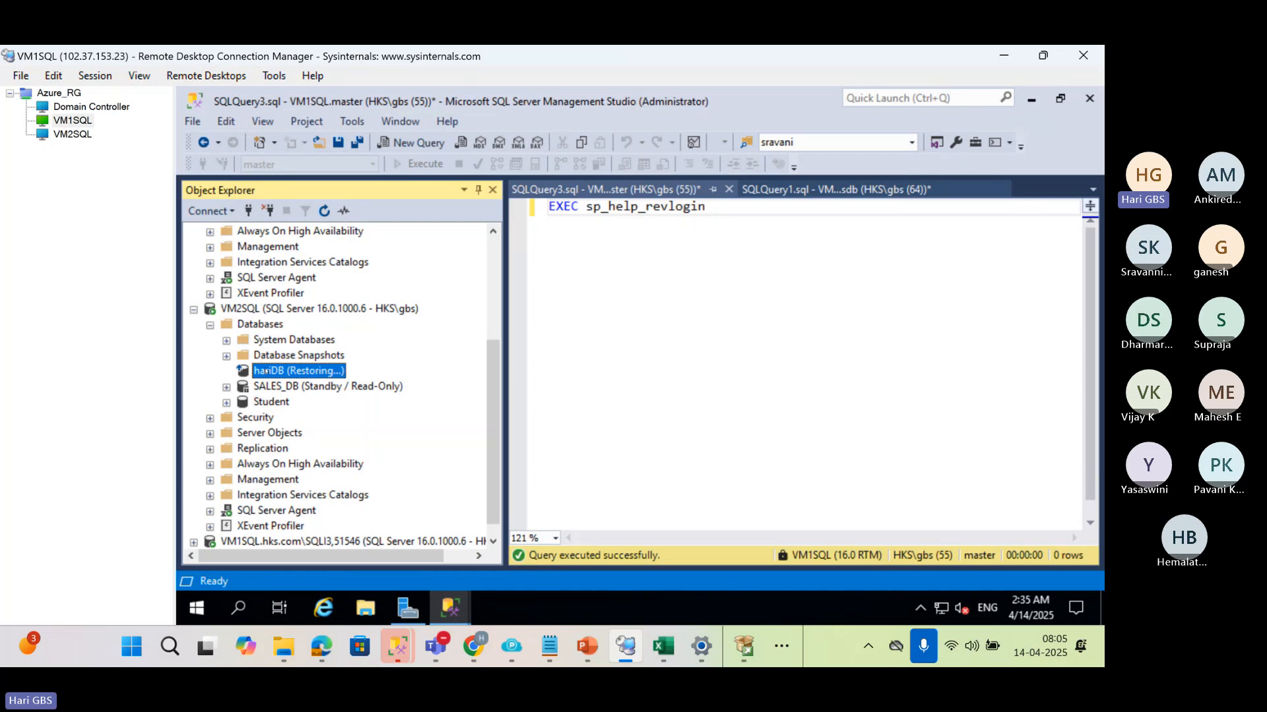
{"action": "scroll", "coordinate": [297, 376], "scroll_direction": "up", "scroll_amount": 4}
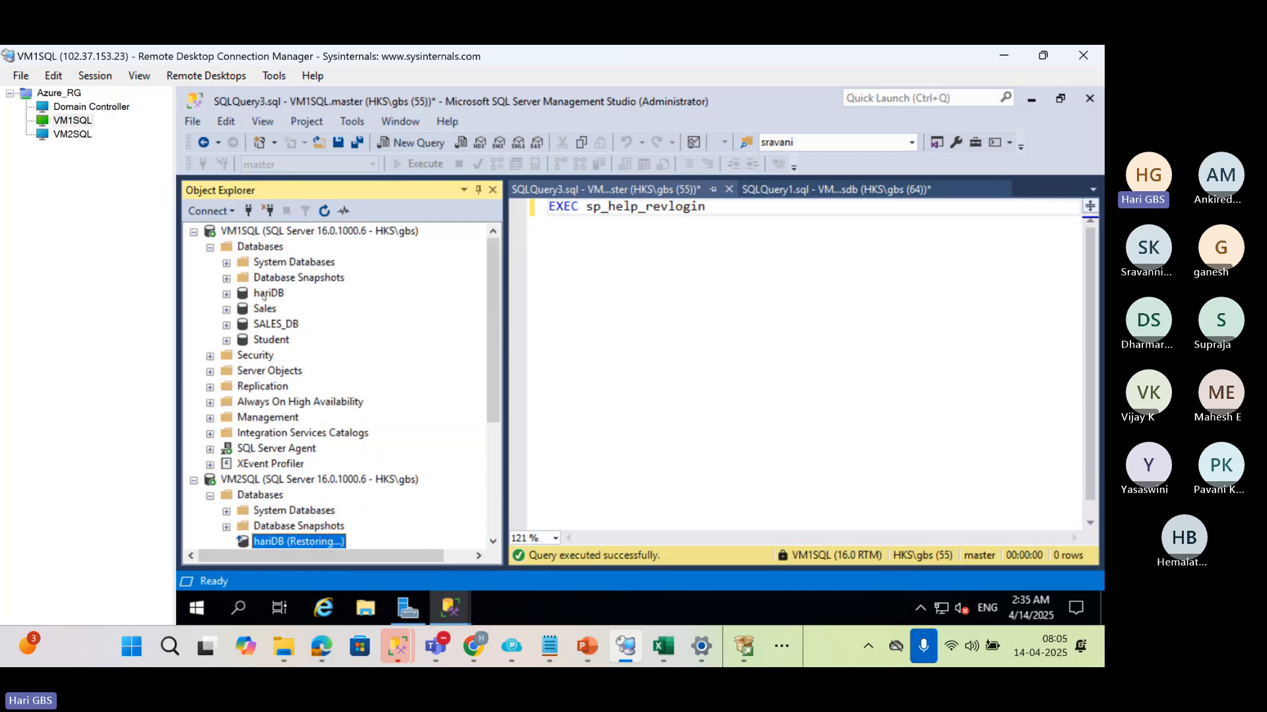
{"action": "left_click", "coordinate": [268, 293]}
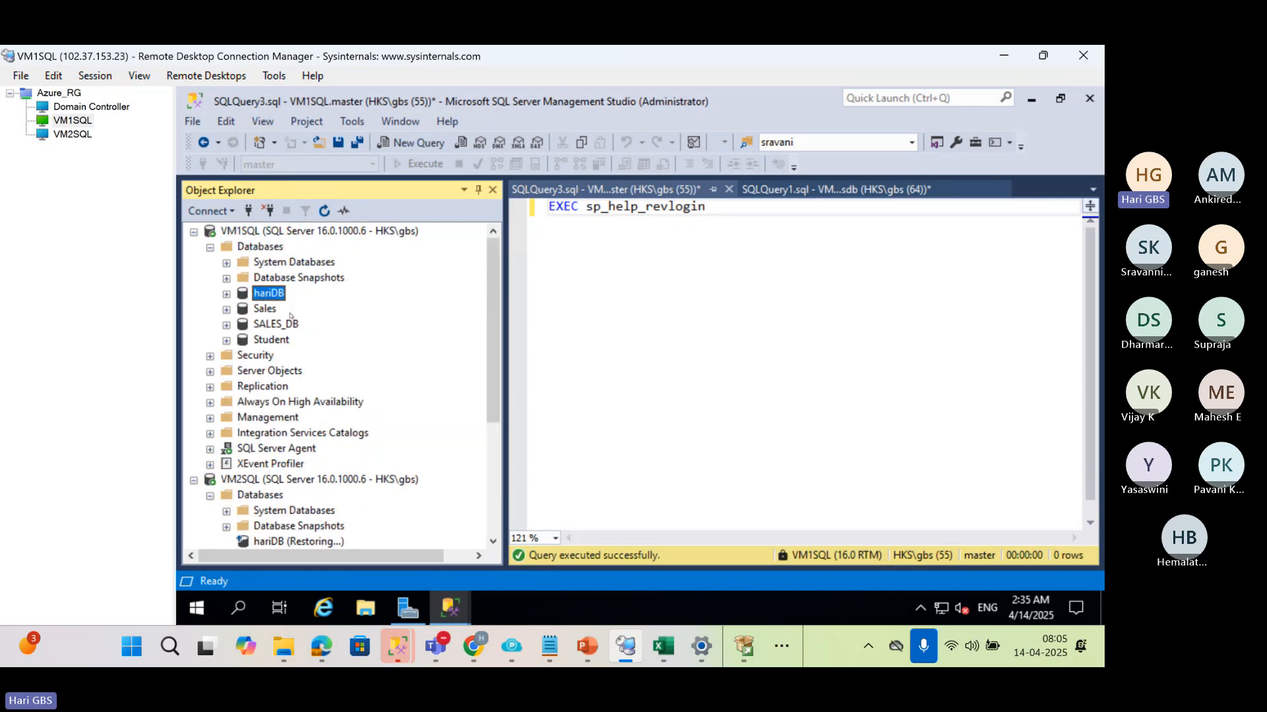
{"action": "left_click", "coordinate": [283, 542]}
Clear the EXEC sp_help_revlogin statement from SQLQuery3.sql
{"action": "left_click", "coordinate": [880, 296]}
{"action": "key", "text": "ctrl+a"}
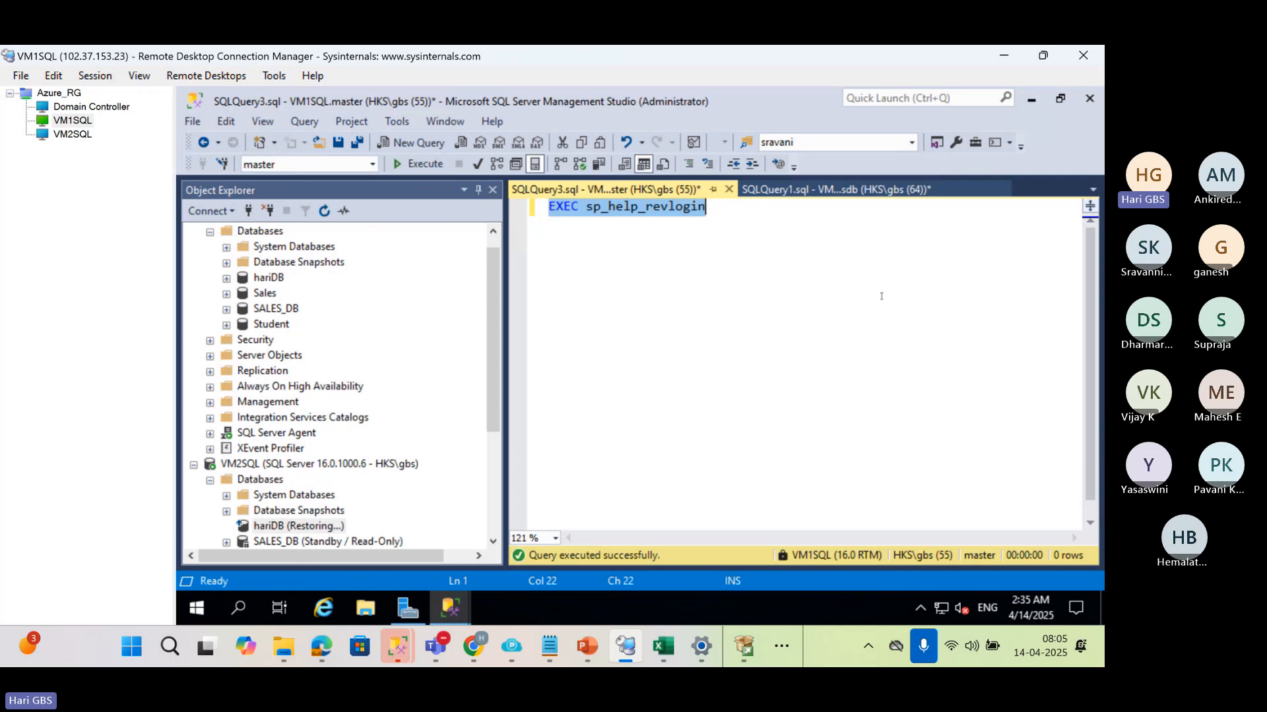
{"action": "type", "text": "dr"}
{"action": "key", "text": "BackSpace"}
{"action": "key", "text": "BackSpace"}
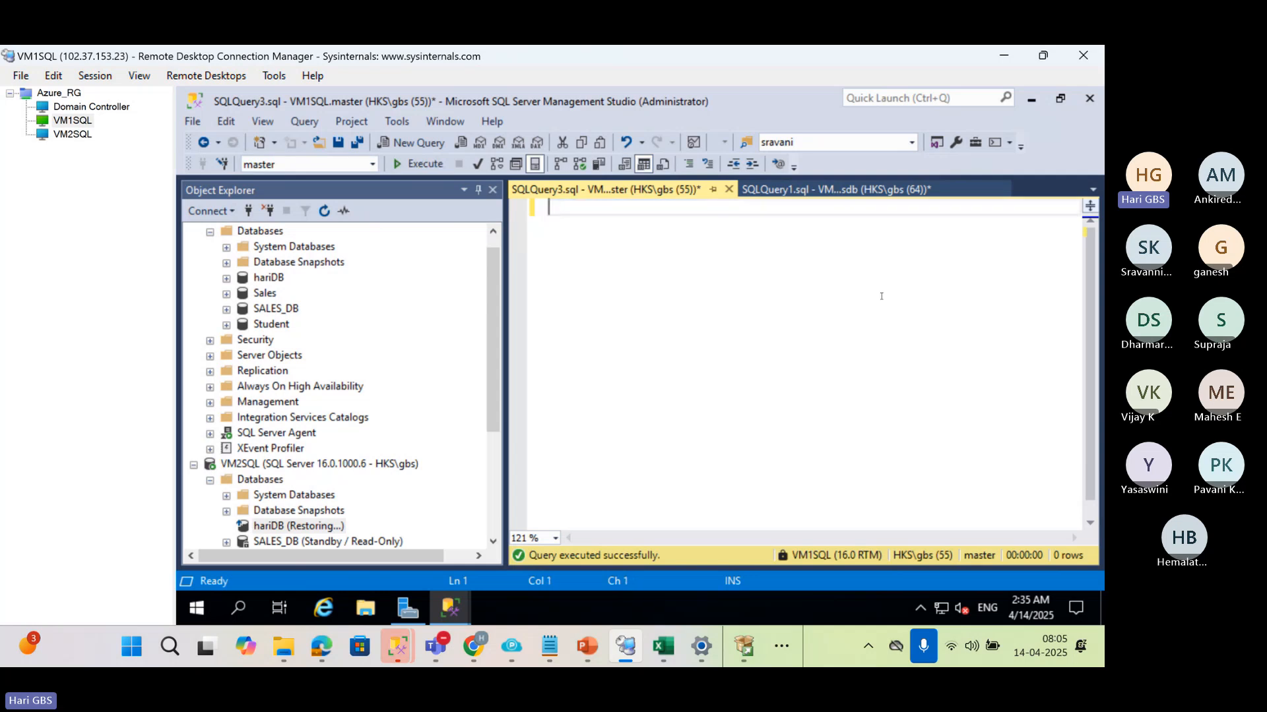
{"action": "type", "text": "DR-"}
{"action": "type", "text": "ill"}
{"action": "key", "text": "ctrl+a"}
{"action": "key", "text": "Delete"}
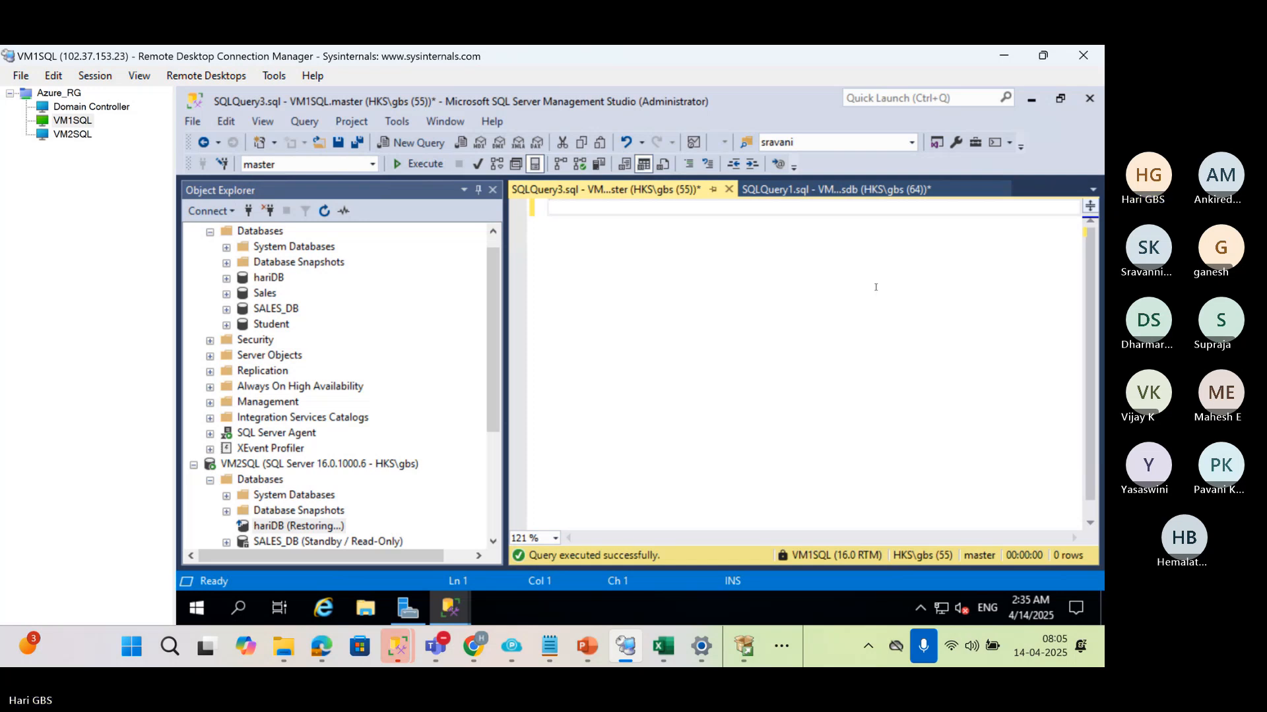
Point out hariDB on VM1SQL as the primary and the restoring hariDB on VM2SQL as the standby
{"action": "scroll", "coordinate": [334, 318], "scroll_direction": "up", "scroll_amount": 1}
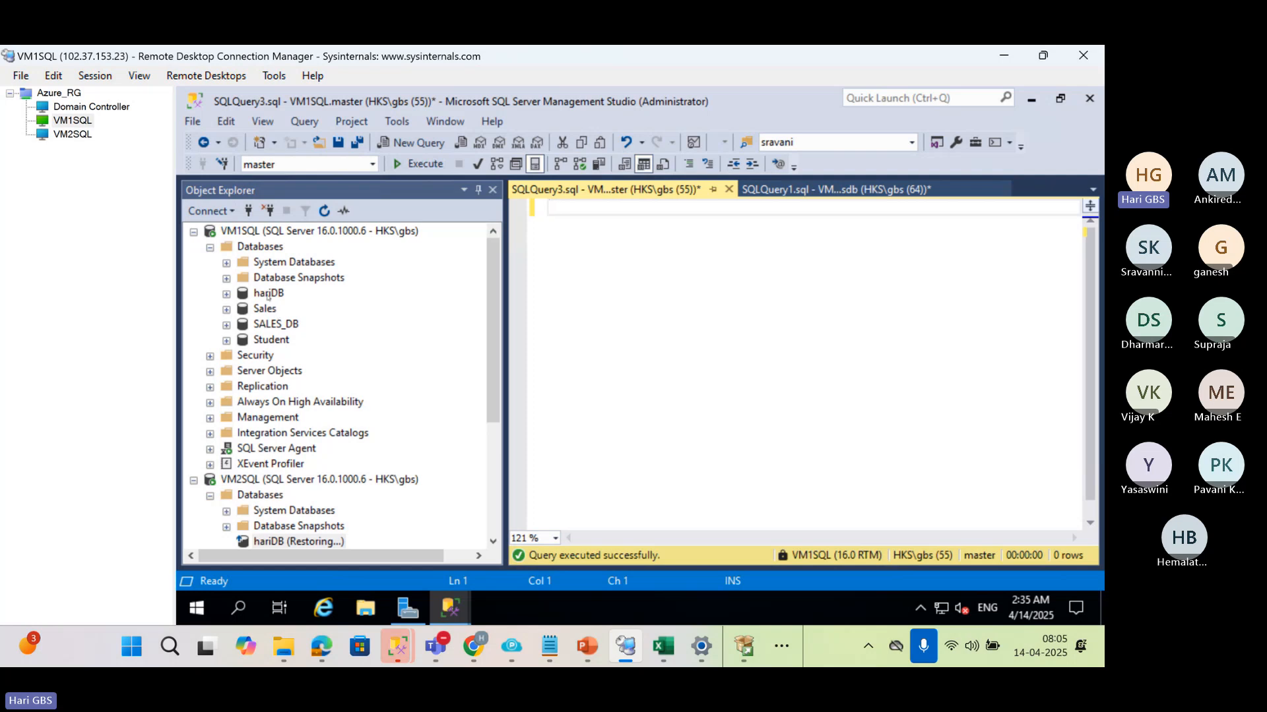
{"action": "left_click", "coordinate": [268, 295]}
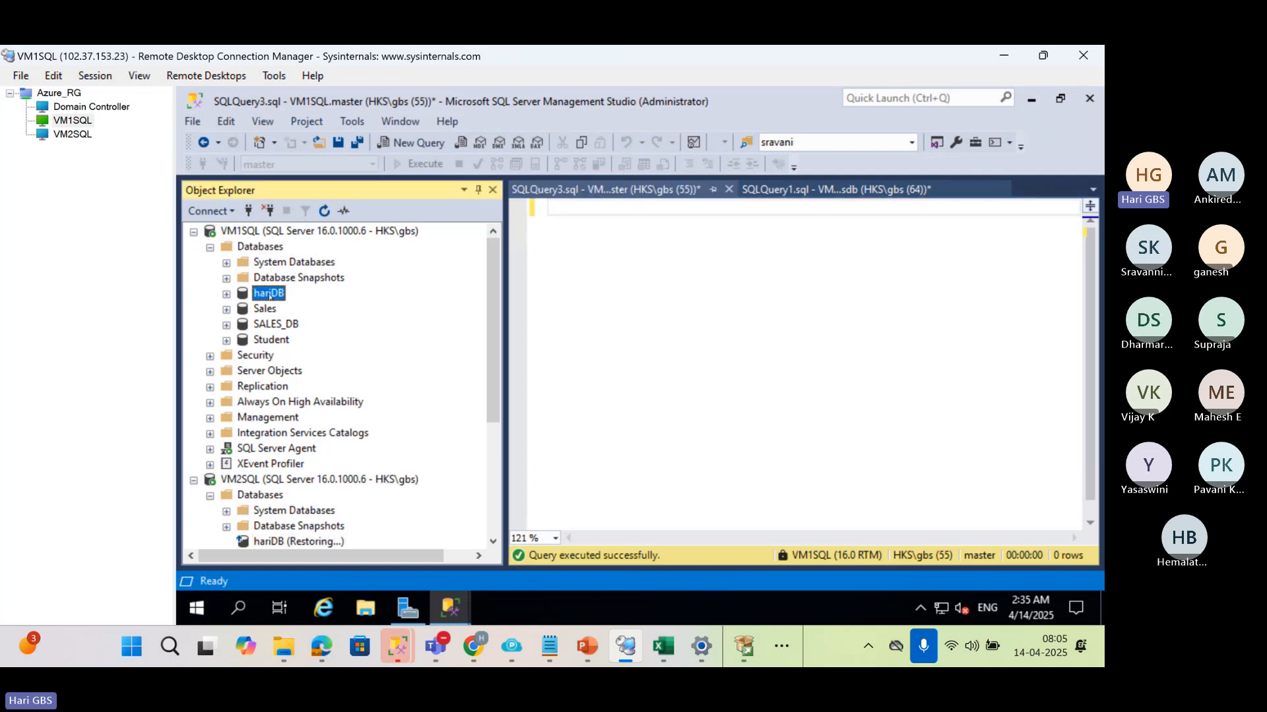
{"action": "scroll", "coordinate": [289, 388], "scroll_direction": "down", "scroll_amount": 2}
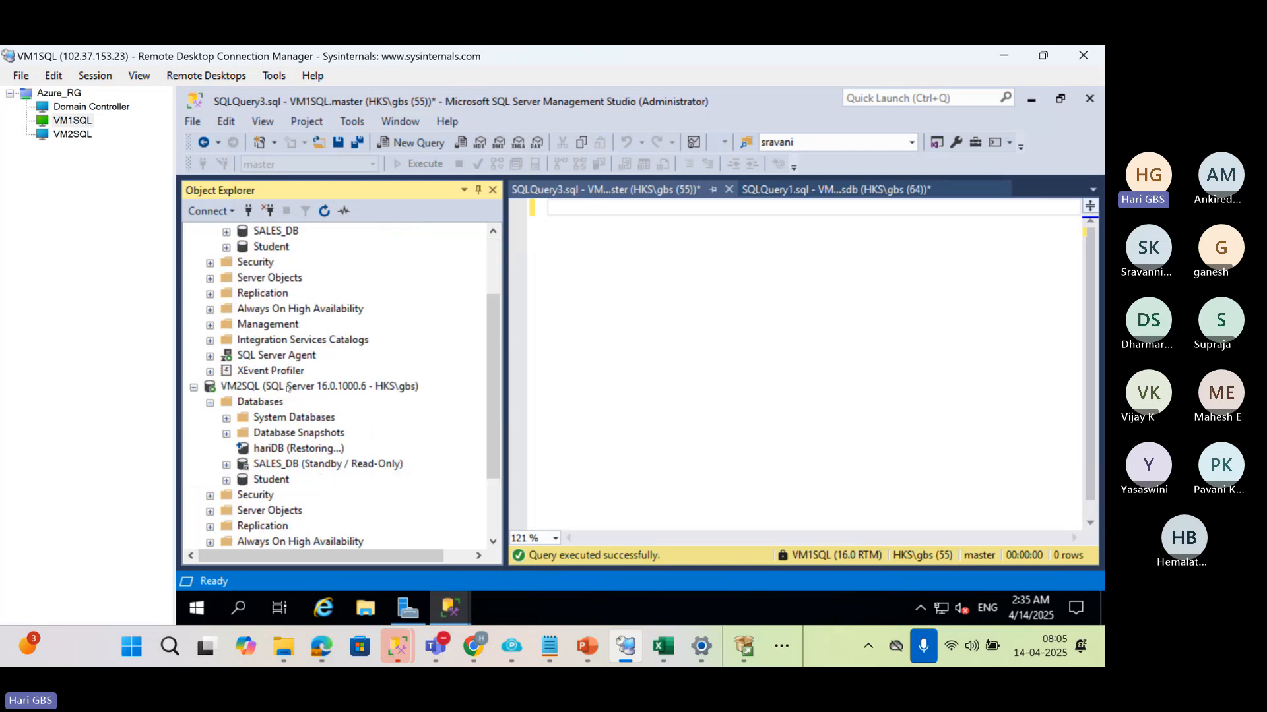
{"action": "left_click", "coordinate": [276, 453]}
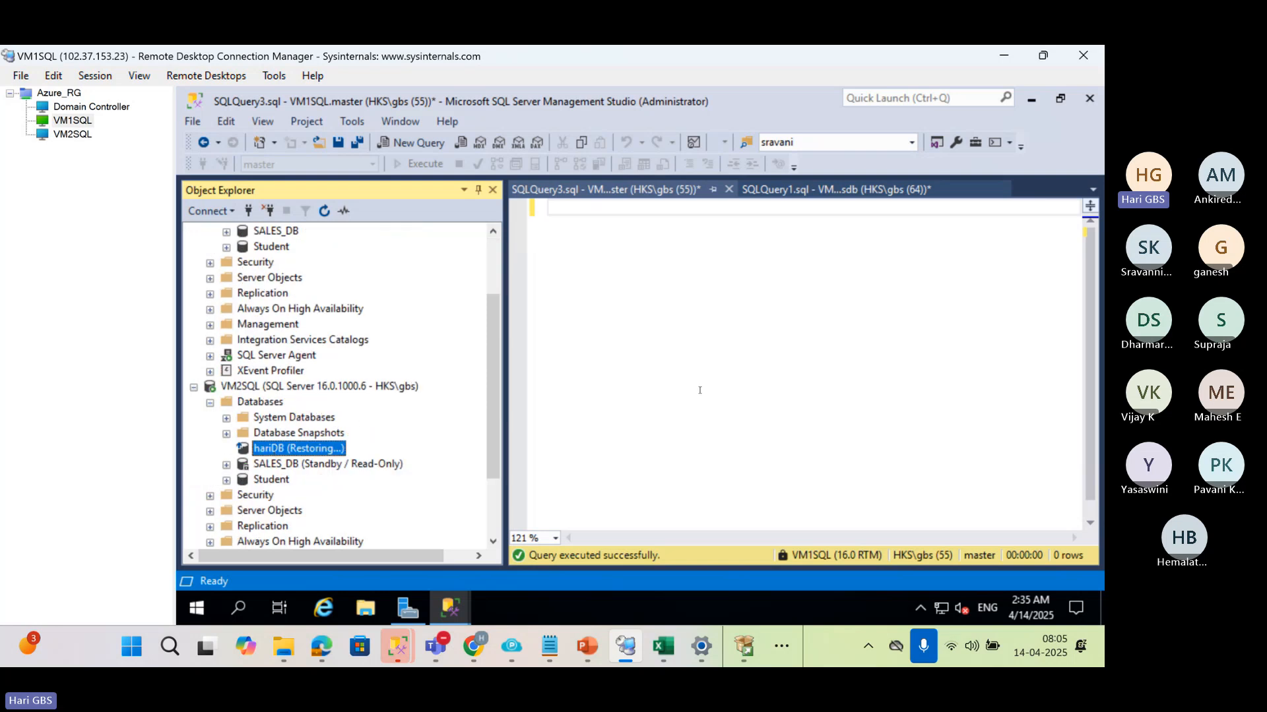
Write the heading "Switch Over" on line 3 of SQLQuery3.sql and highlight hariDB on VM1SQL and on VM2SQL
{"action": "left_click", "coordinate": [625, 372]}
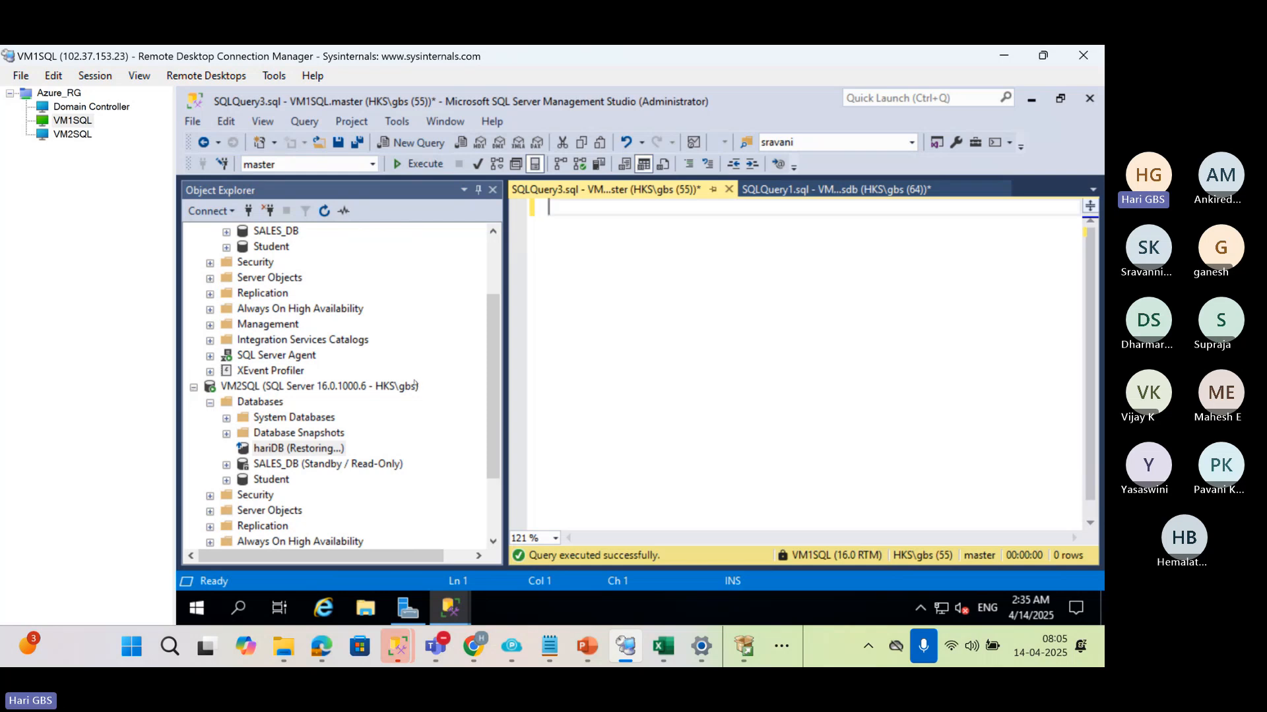
{"action": "scroll", "coordinate": [416, 386], "scroll_direction": "up", "scroll_amount": 2}
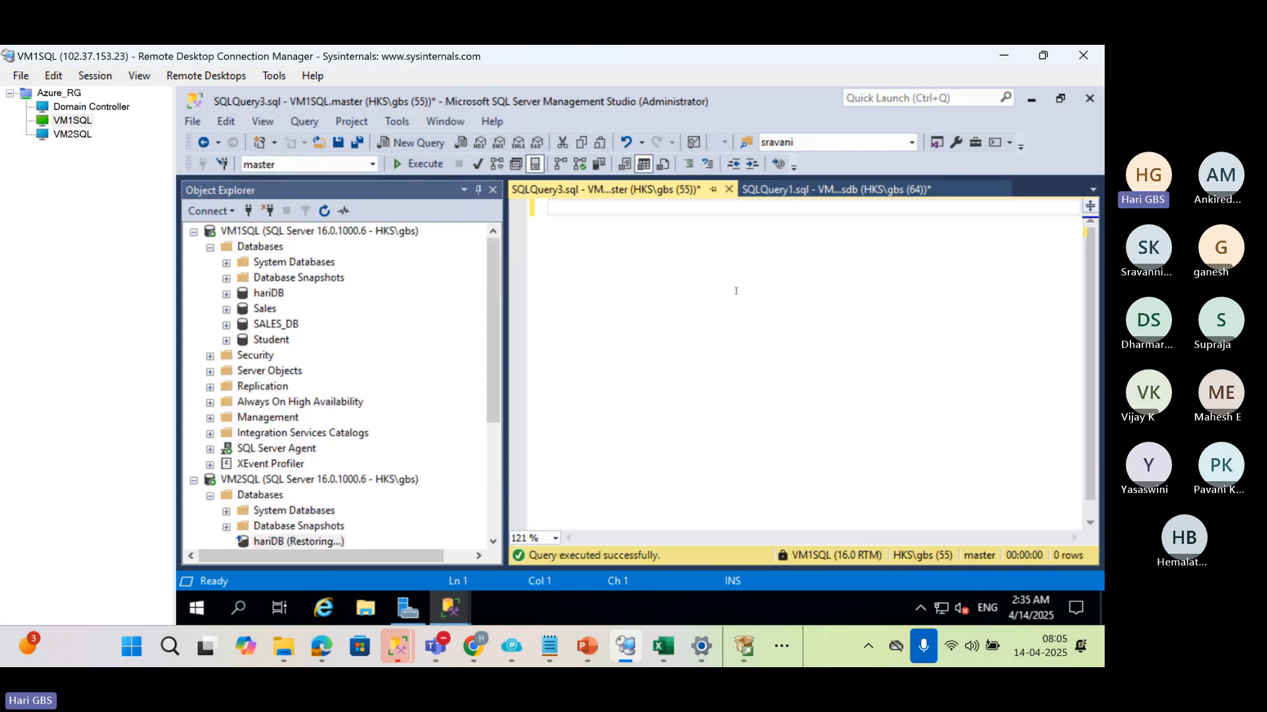
{"action": "key", "text": "Return"}
{"action": "key", "text": "Return"}
{"action": "type", "text": "Sw"}
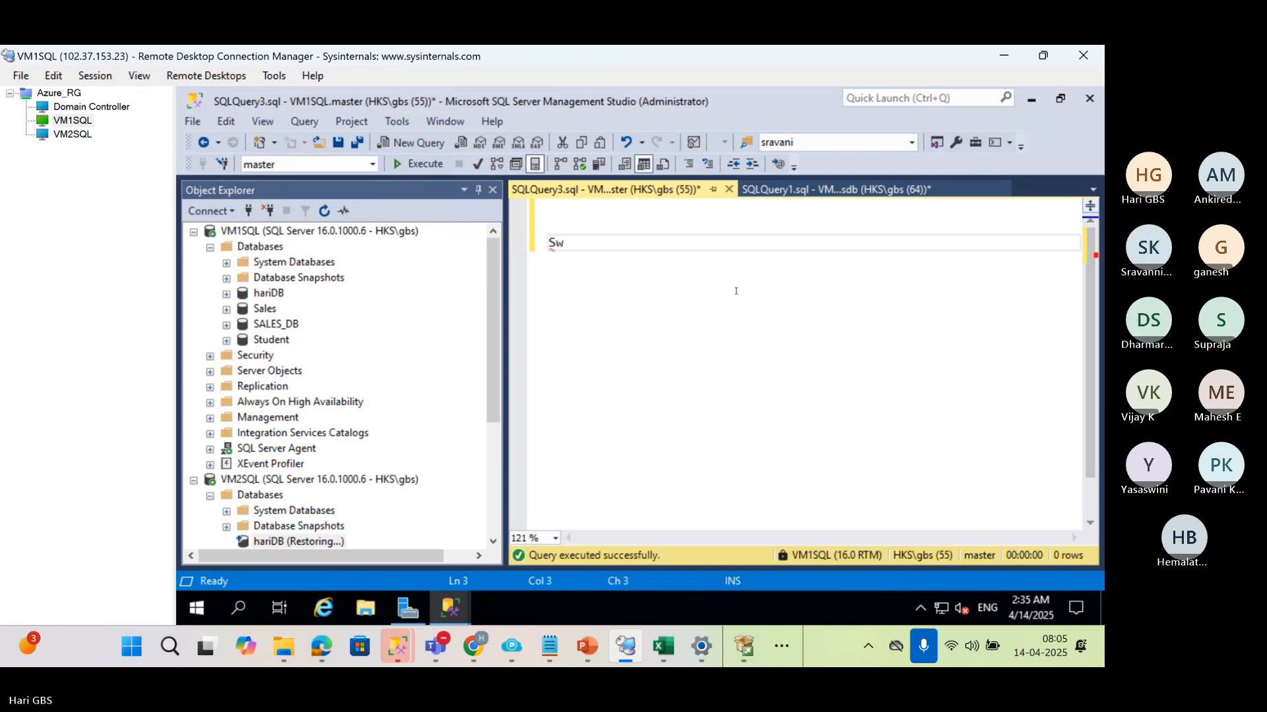
{"action": "type", "text": "itch Over"}
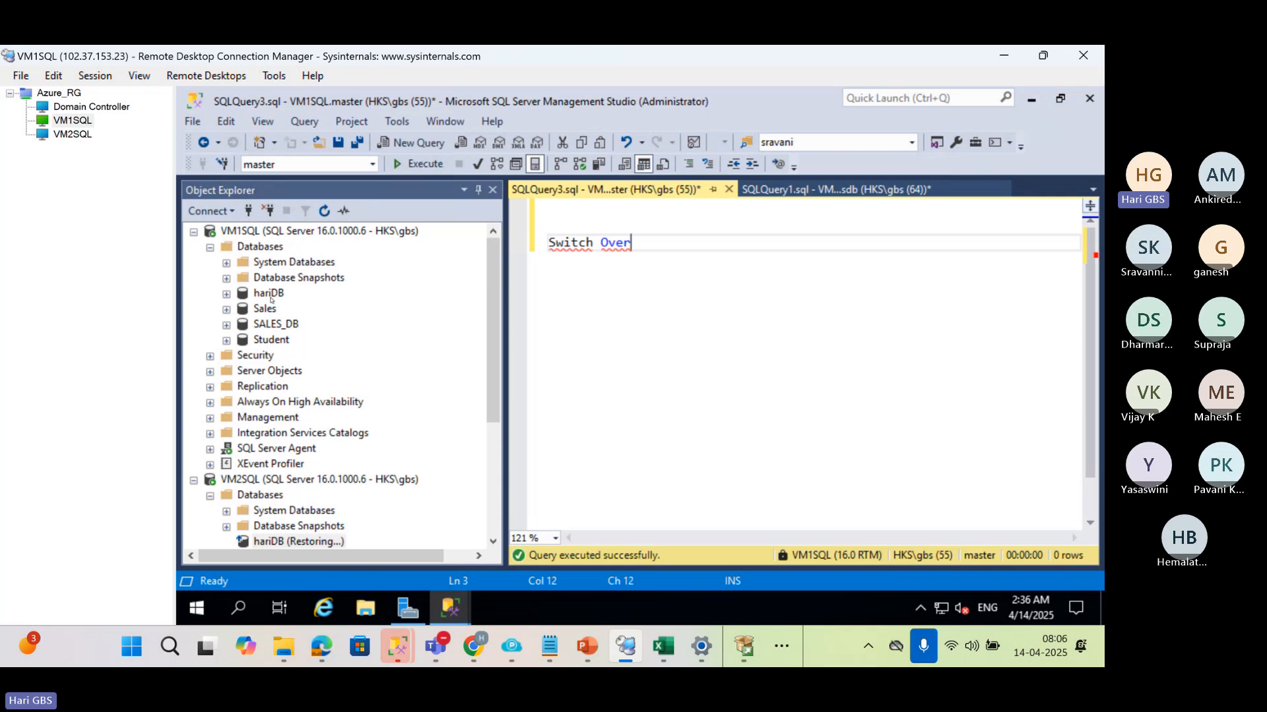
{"action": "left_click", "coordinate": [271, 299]}
{"action": "left_click", "coordinate": [279, 541]}
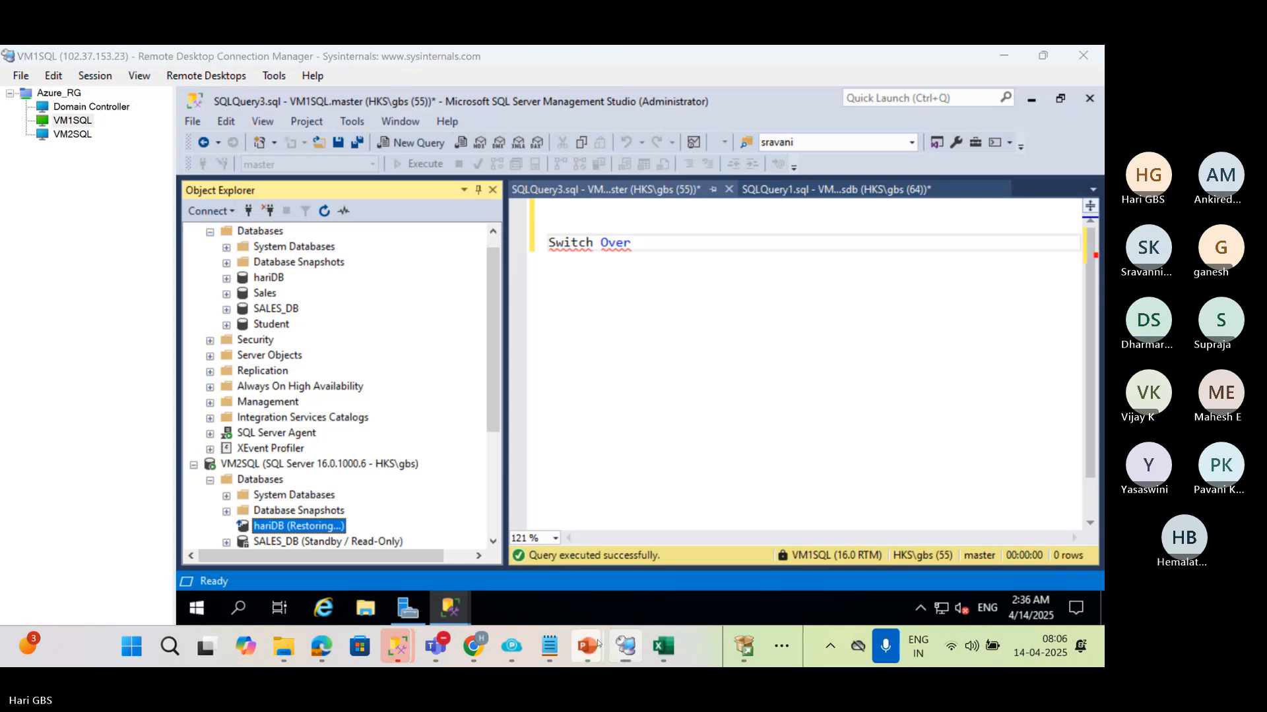
Switch to the 01 LogShipping.pptx presentation in PowerPoint and examine the Backup Log stage on the Switch Over slide
{"action": "mouse_move", "coordinate": [597, 644]}
{"action": "left_click", "coordinate": [680, 521]}
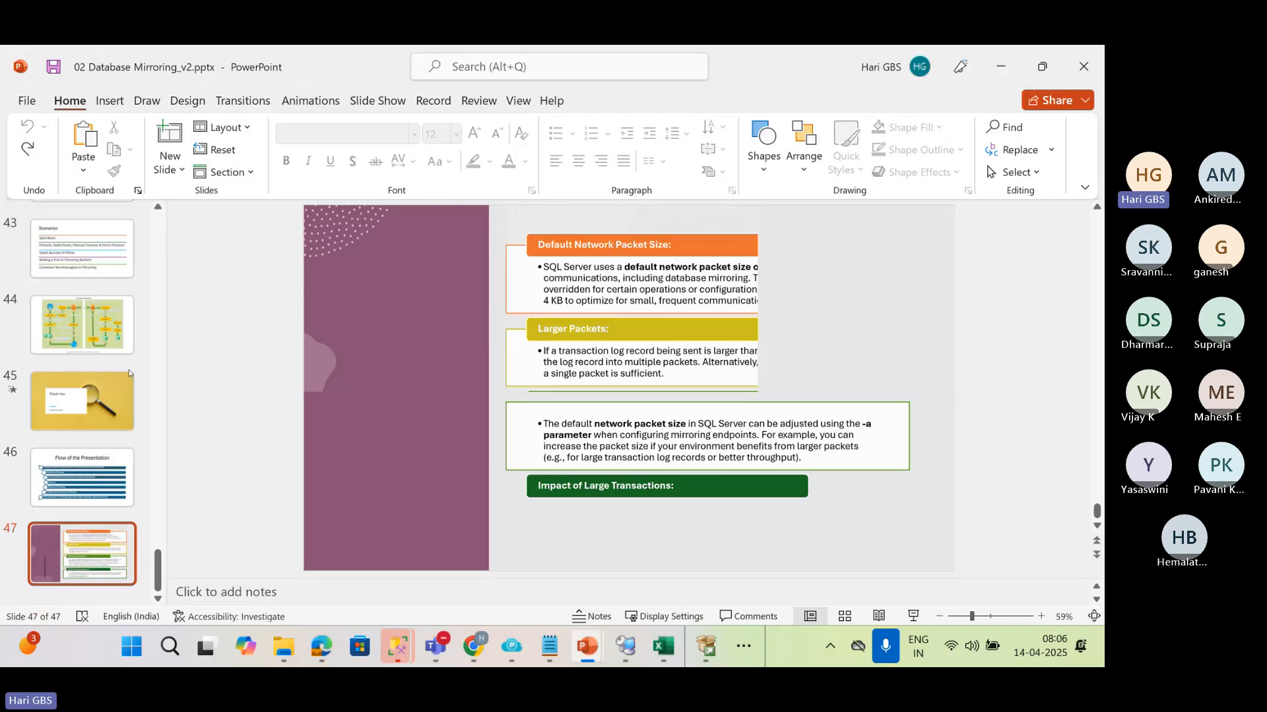
{"action": "scroll", "coordinate": [103, 418], "scroll_direction": "up", "scroll_amount": 3}
{"action": "left_click", "coordinate": [81, 394]}
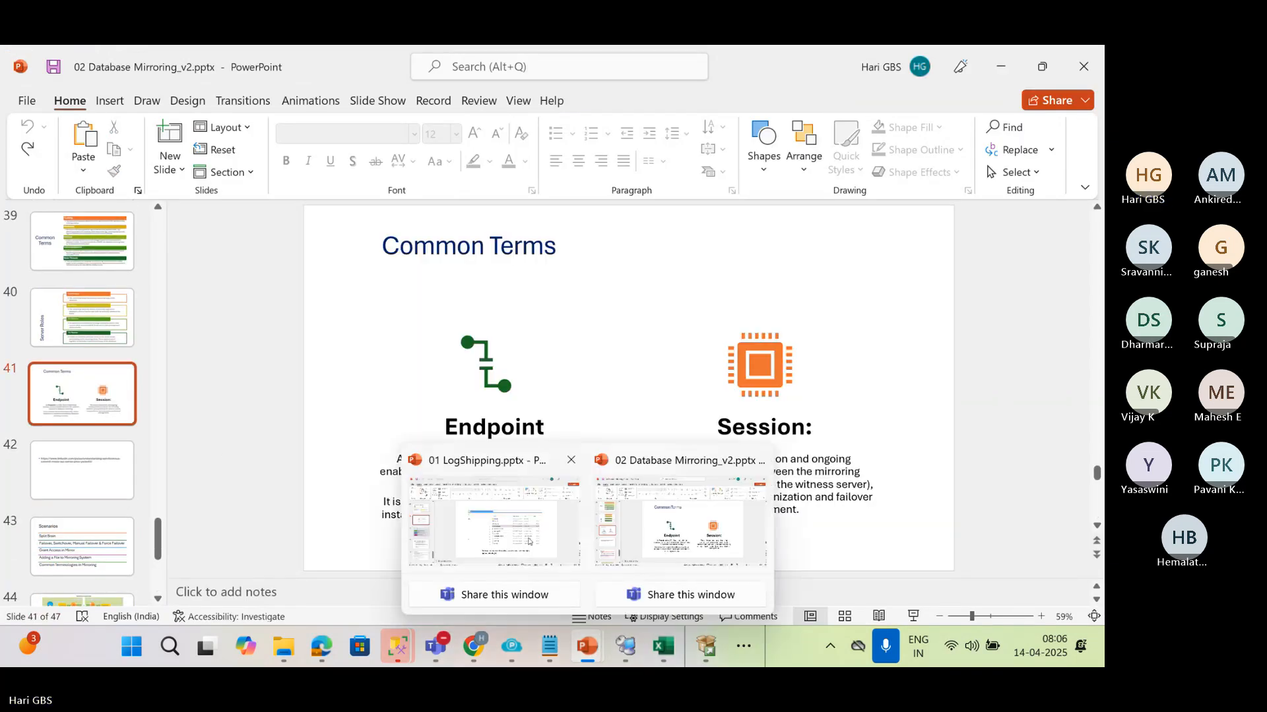
{"action": "left_click", "coordinate": [535, 558]}
{"action": "scroll", "coordinate": [52, 416], "scroll_direction": "up", "scroll_amount": 8}
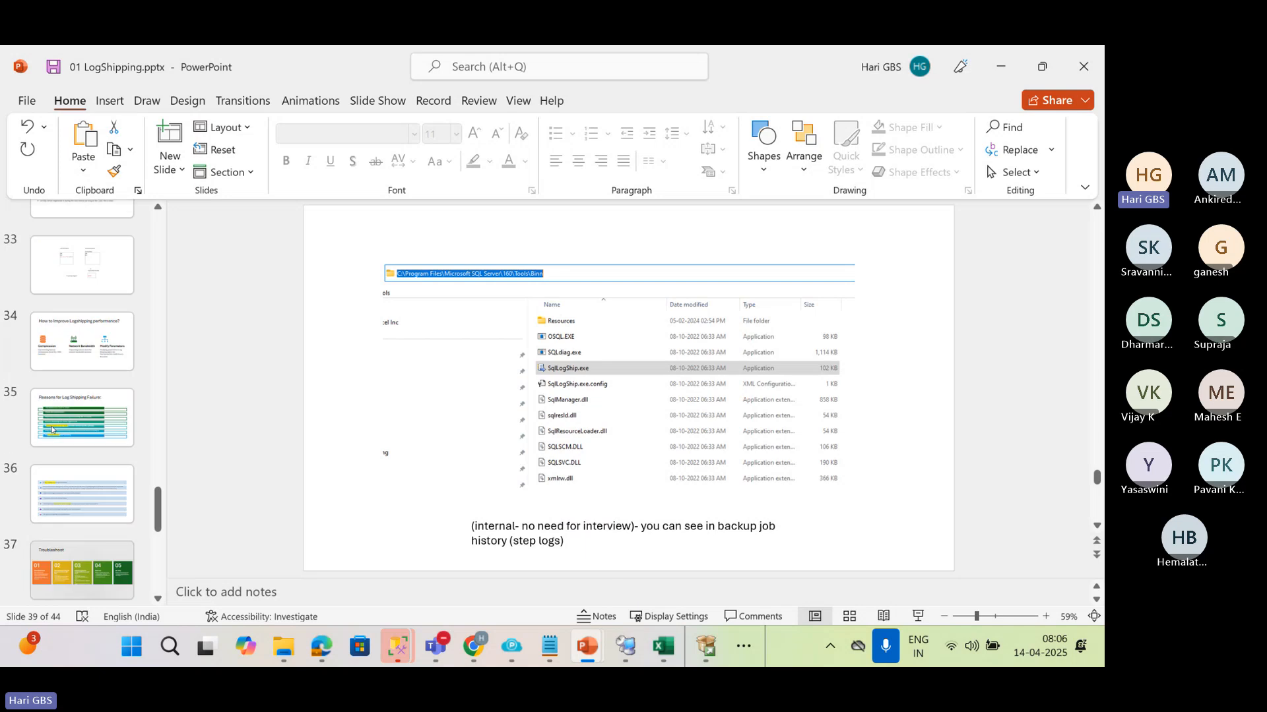
{"action": "scroll", "coordinate": [53, 431], "scroll_direction": "up", "scroll_amount": 6}
{"action": "left_click", "coordinate": [82, 447]}
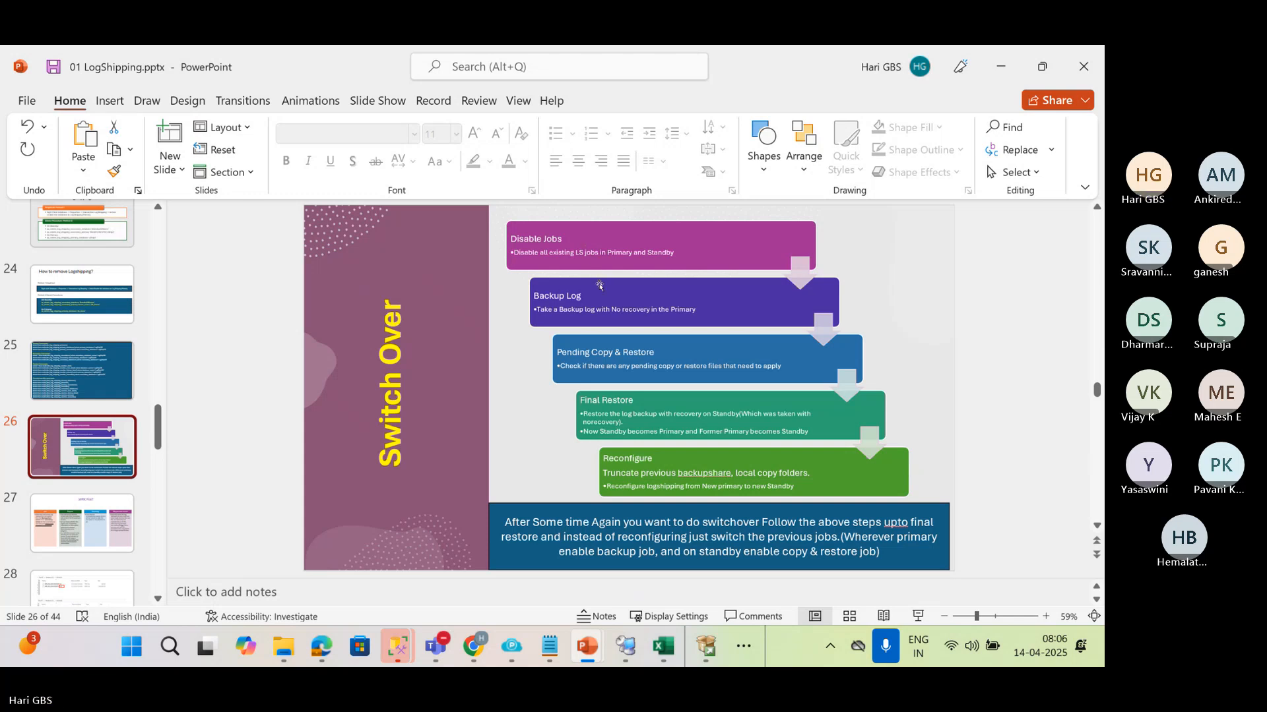
{"action": "key", "text": "alt"}
{"action": "left_click_drag", "start_coordinate": [581, 297], "coordinate": [533, 297]}
{"action": "left_click", "coordinate": [544, 455]}
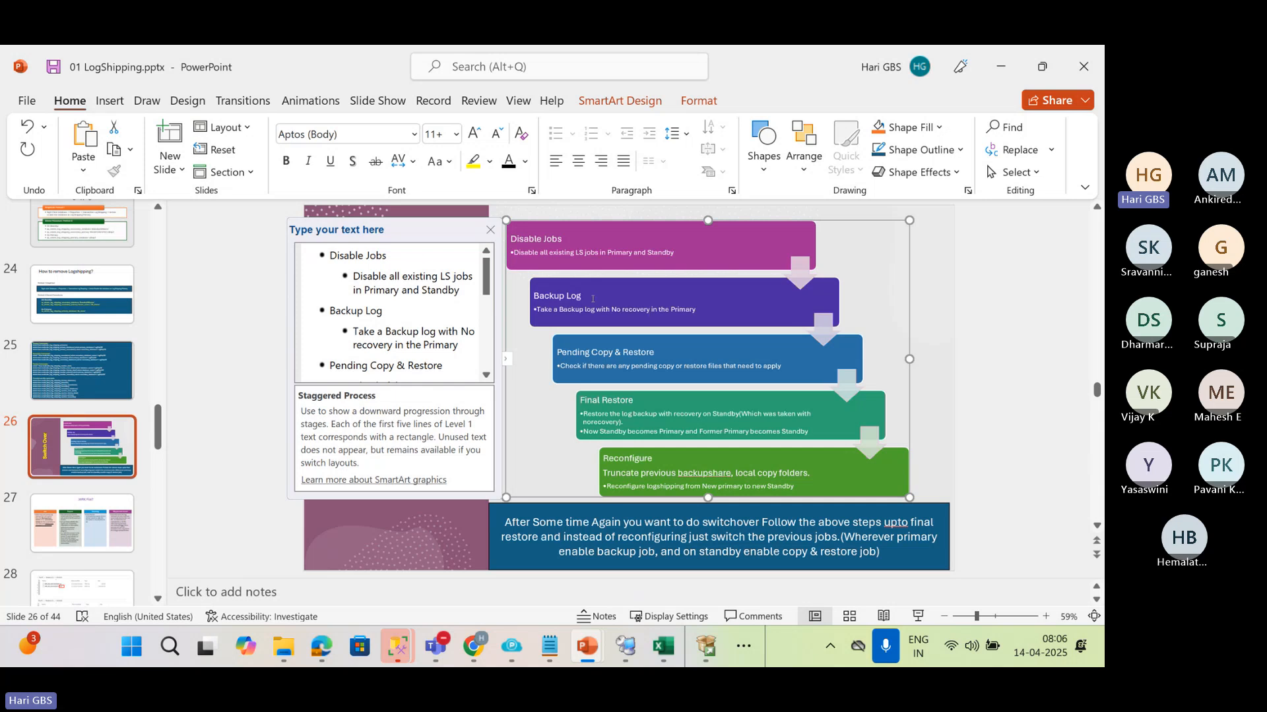
Switch to the Book1 workbook in Excel and find an empty area on Sheet1 below the existing diagrams
{"action": "key", "text": "alt+Tab"}
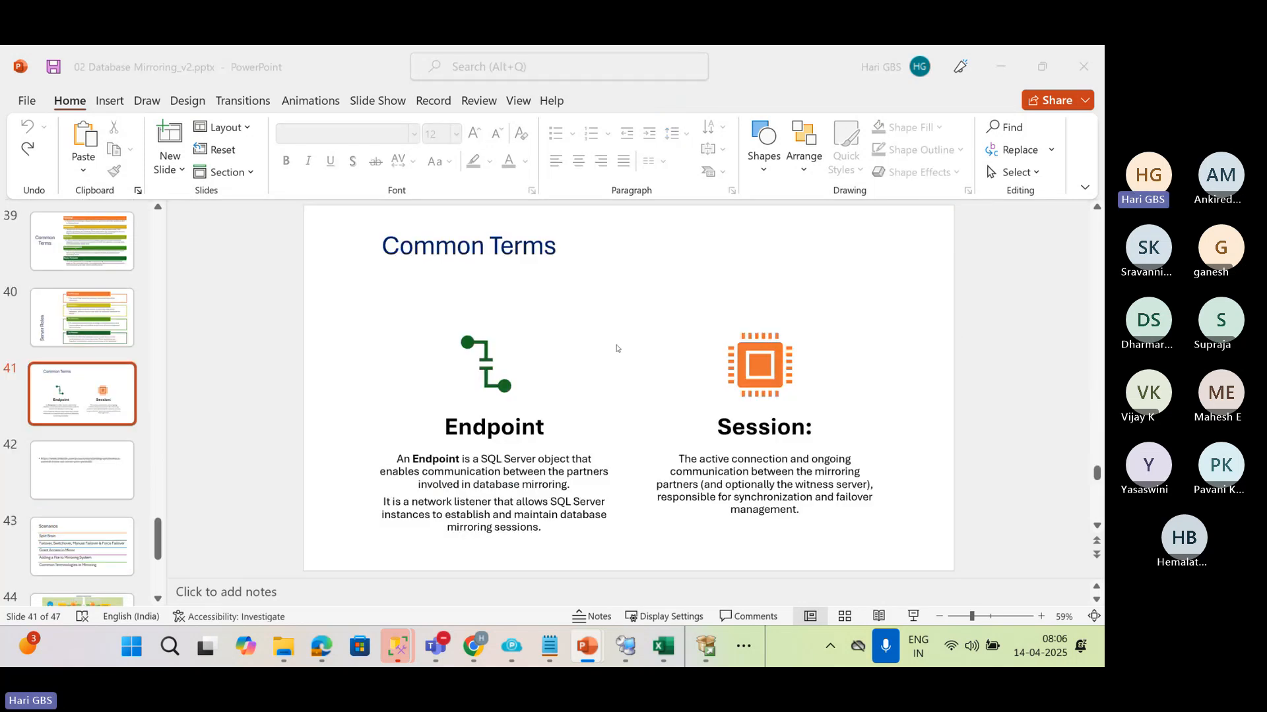
{"action": "left_click", "coordinate": [657, 643]}
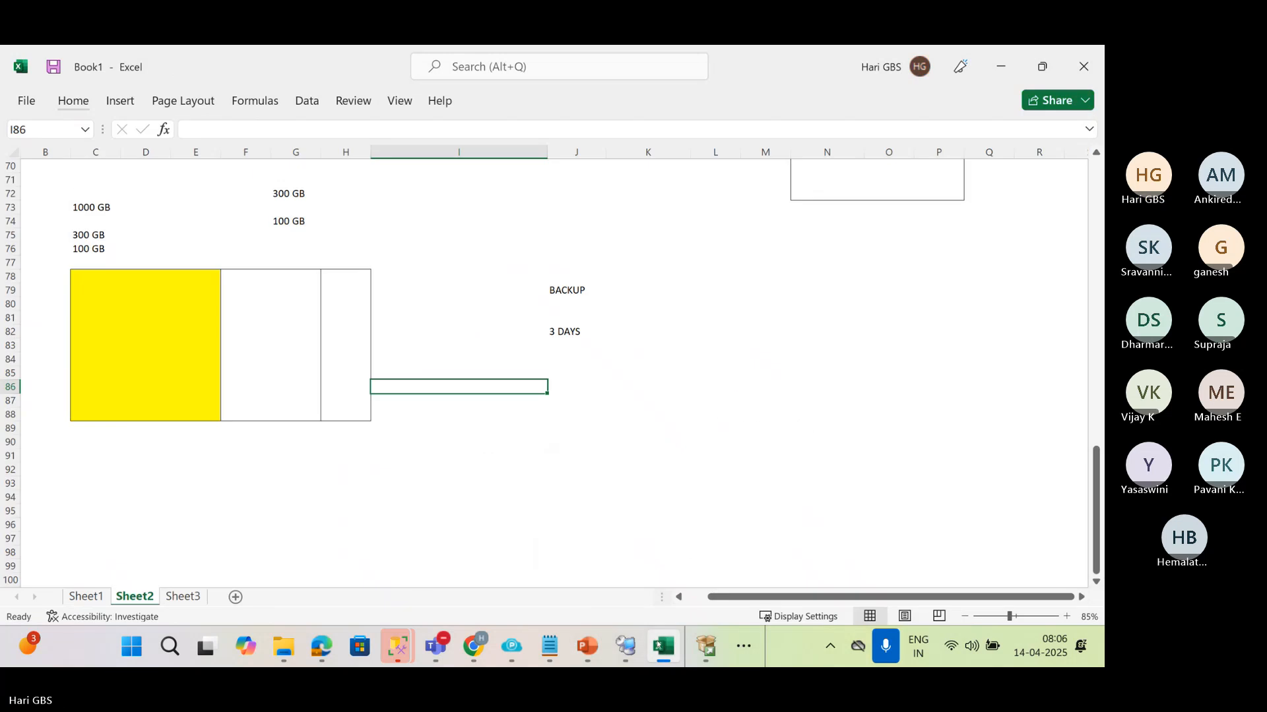
{"action": "left_click", "coordinate": [86, 597]}
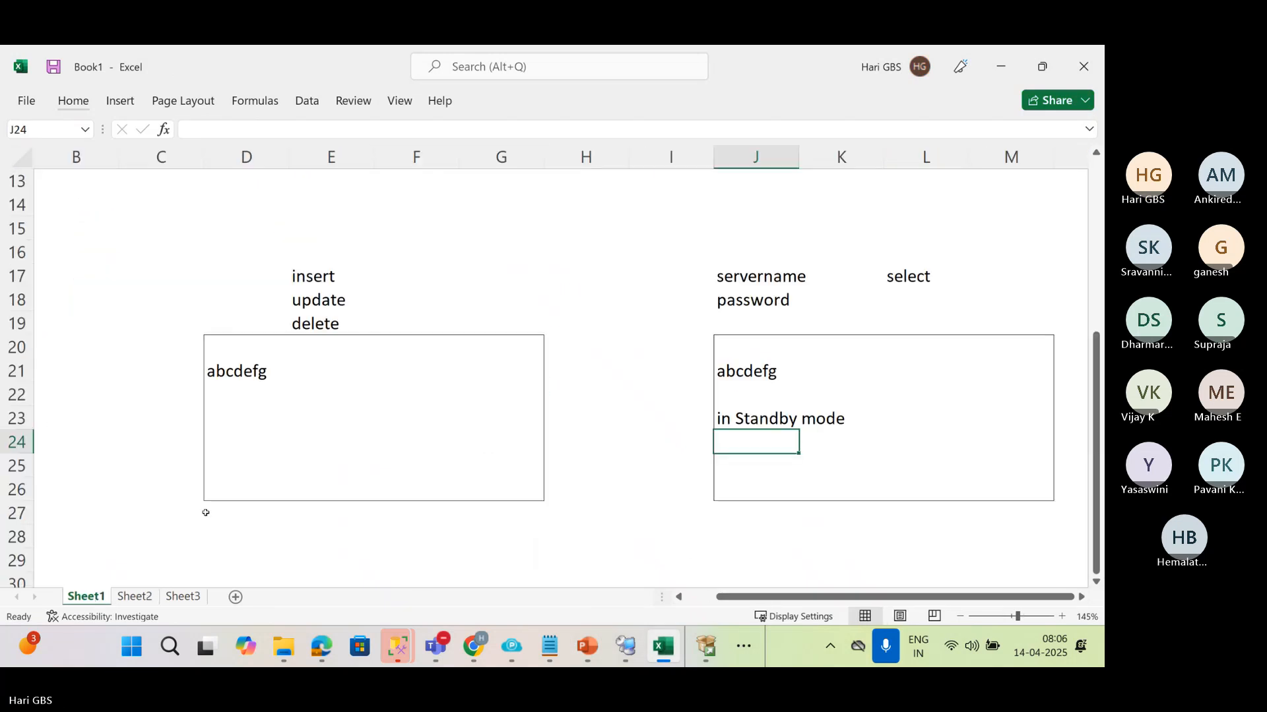
{"action": "scroll", "coordinate": [209, 502], "scroll_direction": "down", "scroll_amount": 4, "text": "ctrl"}
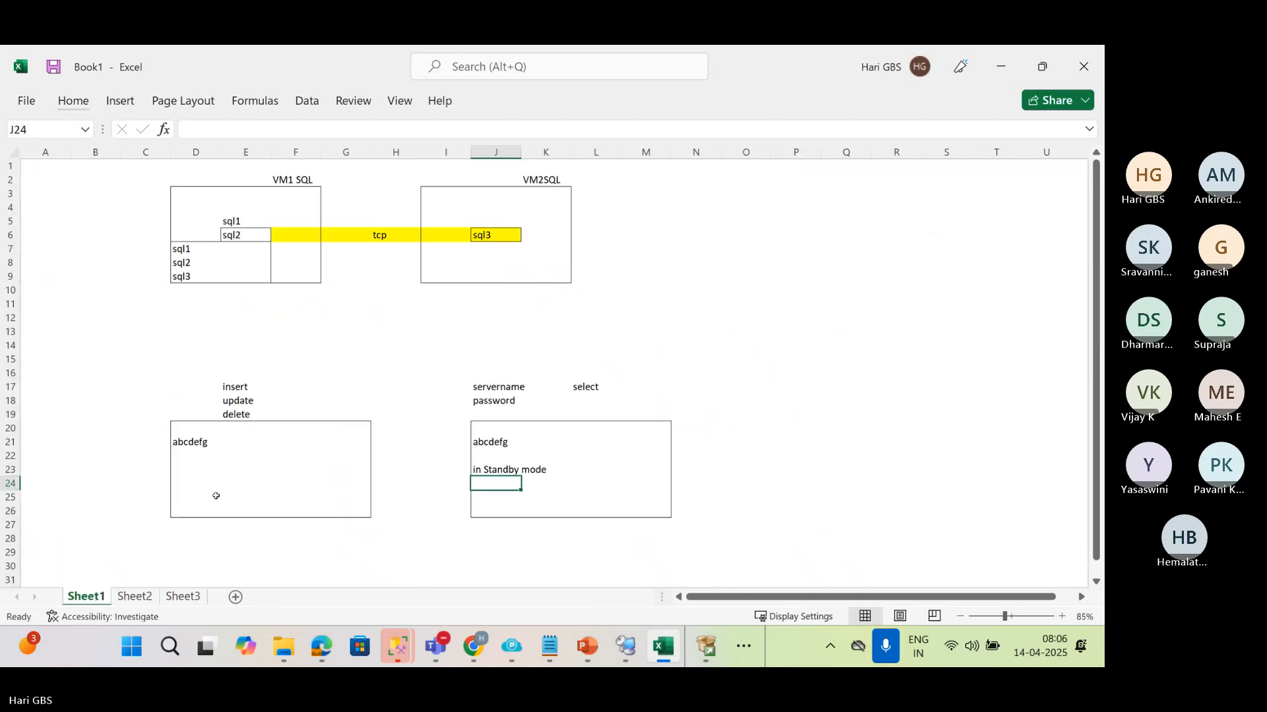
{"action": "left_click", "coordinate": [135, 597]}
{"action": "left_click", "coordinate": [183, 597]}
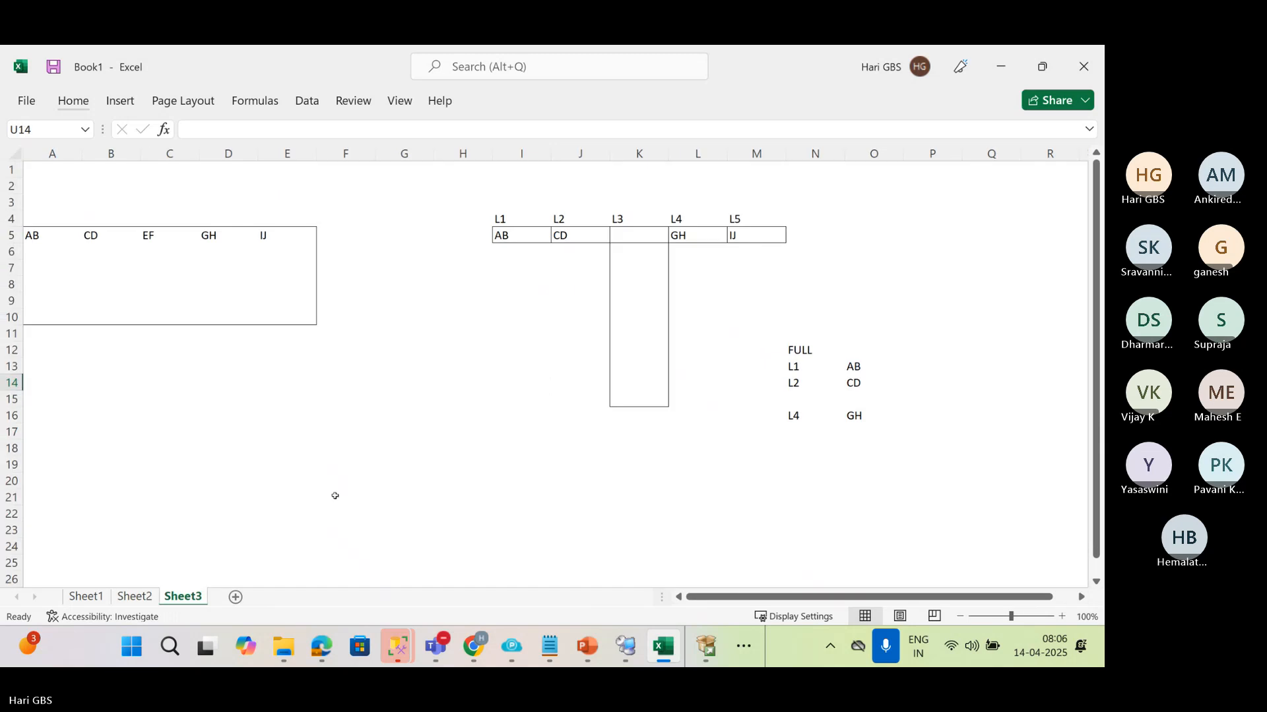
{"action": "scroll", "coordinate": [339, 495], "scroll_direction": "down", "scroll_amount": 2}
{"action": "scroll", "coordinate": [339, 495], "scroll_direction": "up", "scroll_amount": 2}
{"action": "left_click", "coordinate": [119, 595]}
{"action": "left_click", "coordinate": [86, 596]}
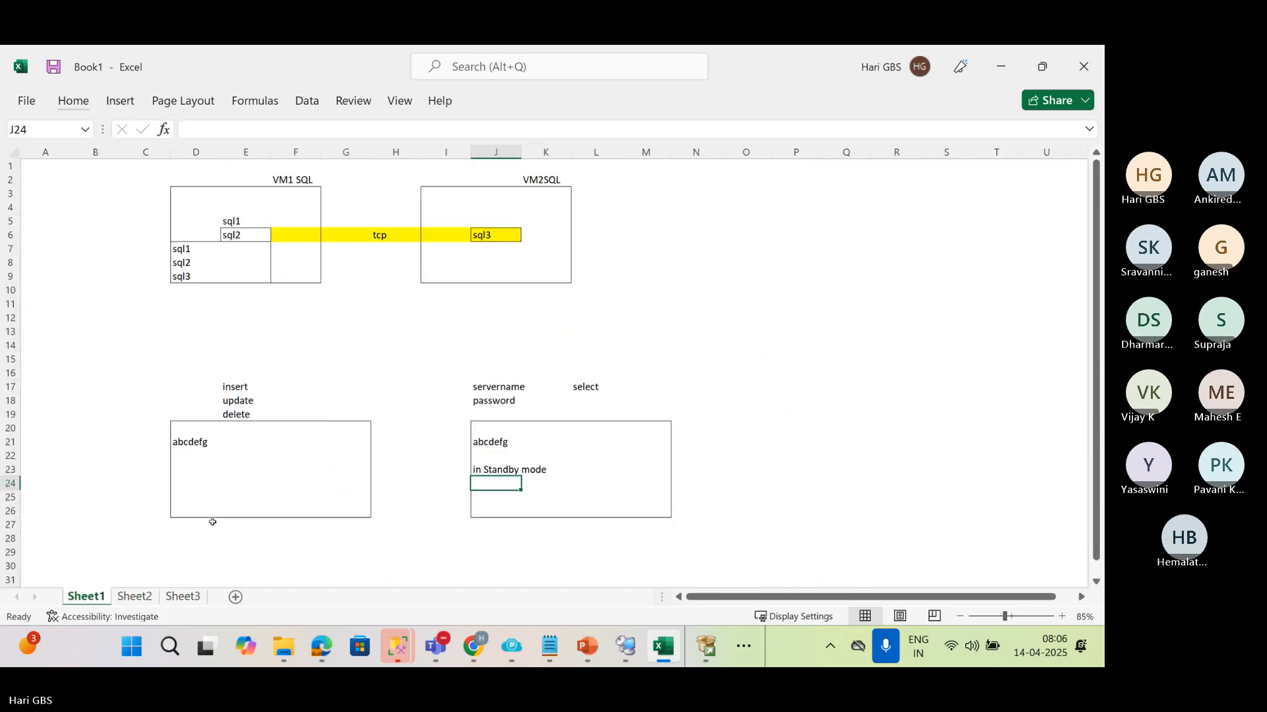
{"action": "scroll", "coordinate": [212, 522], "scroll_direction": "down", "scroll_amount": 3}
{"action": "scroll", "coordinate": [213, 522], "scroll_direction": "up", "scroll_amount": 3}
{"action": "scroll", "coordinate": [530, 399], "scroll_direction": "down", "scroll_amount": 5}
{"action": "scroll", "coordinate": [530, 398], "scroll_direction": "down", "scroll_amount": 7}
Outline the range C49:G62 with a border and paste a copy of the box starting at Q48
{"action": "left_click_drag", "start_coordinate": [130, 331], "coordinate": [348, 511]}
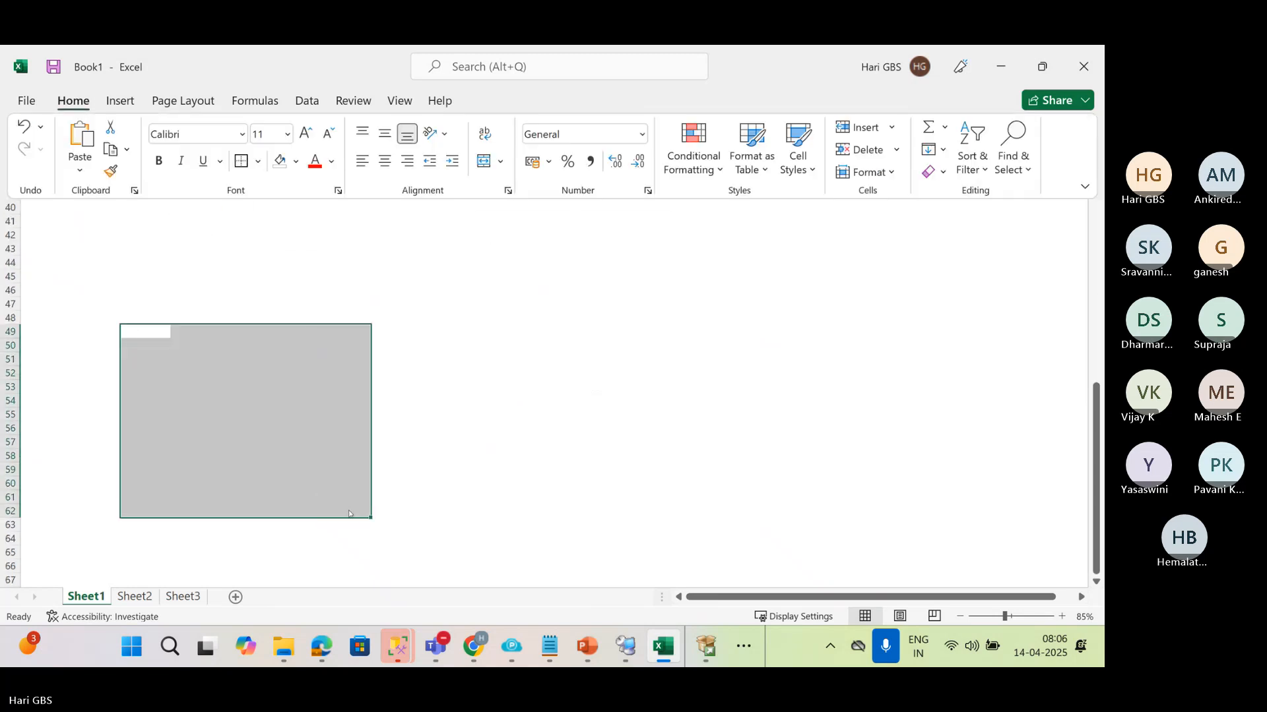
{"action": "key", "text": "ctrl+c"}
{"action": "left_click", "coordinate": [832, 318]}
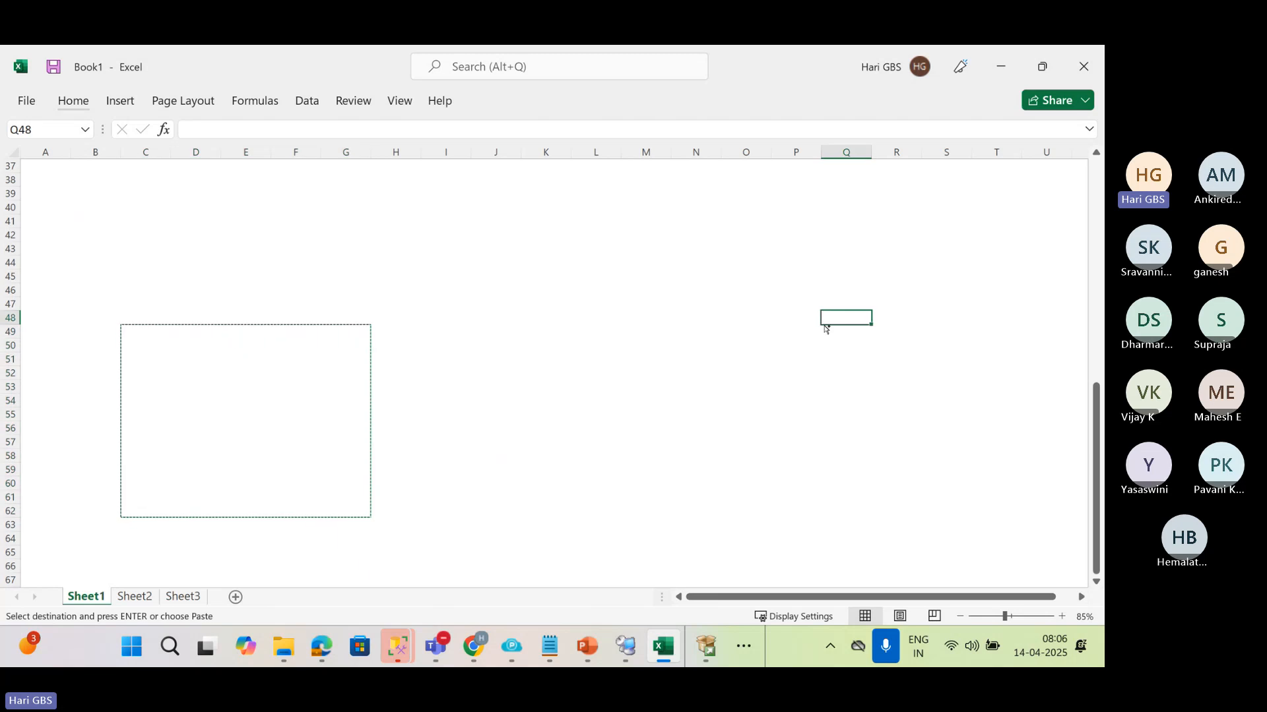
{"action": "key", "text": "ctrl+v"}
Draw an outside border around J38:L42 to form a smaller box between the two large boxes
{"action": "left_click", "coordinate": [524, 168]}
{"action": "left_click_drag", "start_coordinate": [502, 177], "coordinate": [620, 242]}
{"action": "key", "text": "alt+h"}
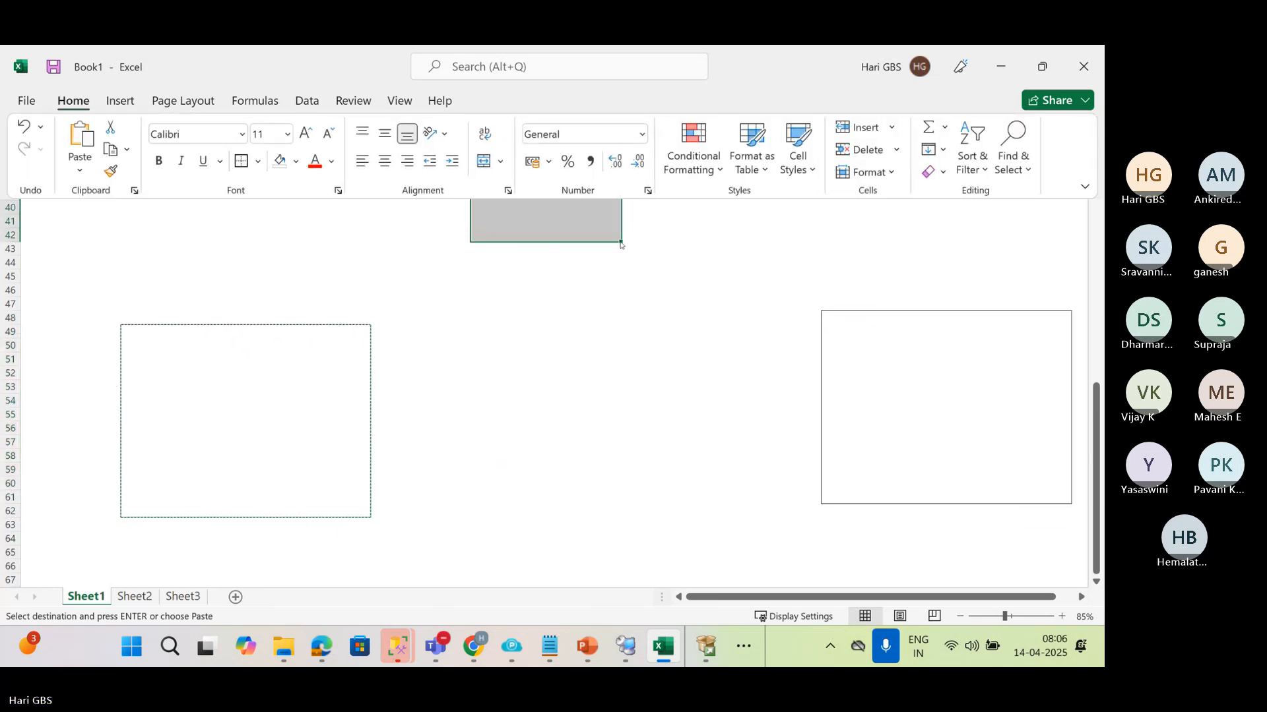
{"action": "key", "text": "b"}
{"action": "key", "text": "s"}
{"action": "left_click", "coordinate": [567, 278]}
Enter 8.1 in cell C49 of the first large box
{"action": "left_click", "coordinate": [149, 332]}
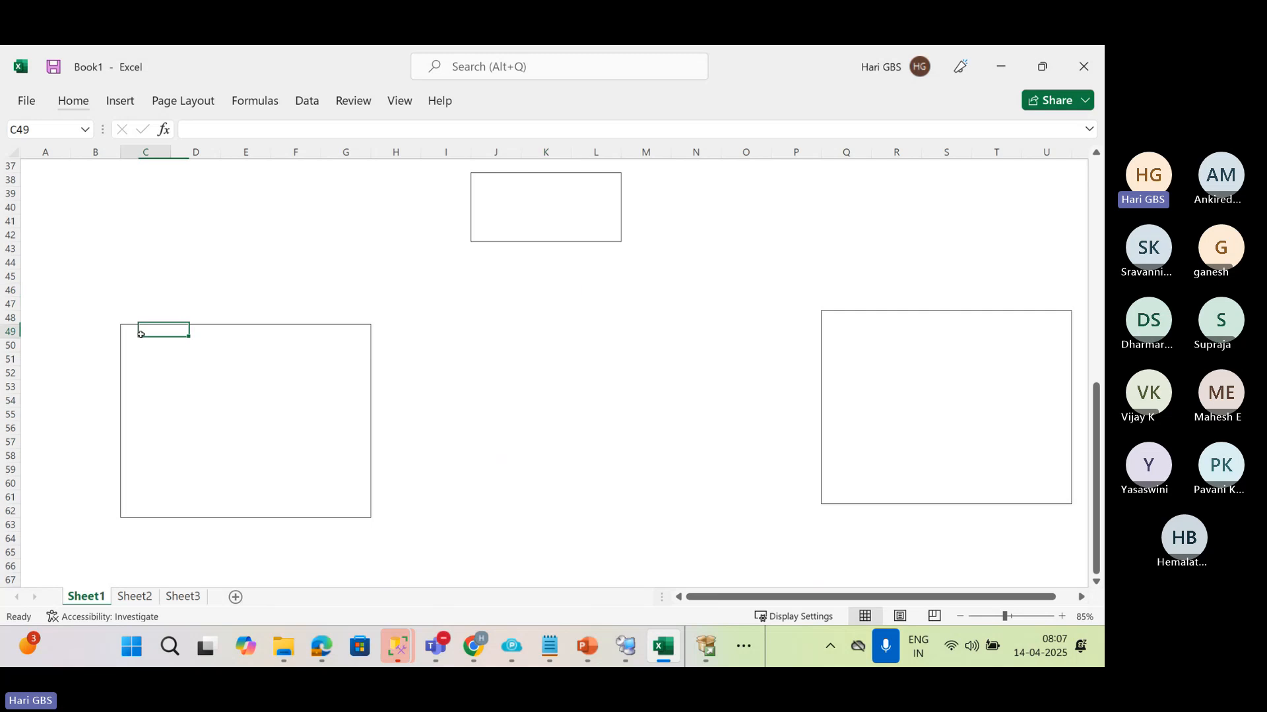
{"action": "type", "text": "8.1"}
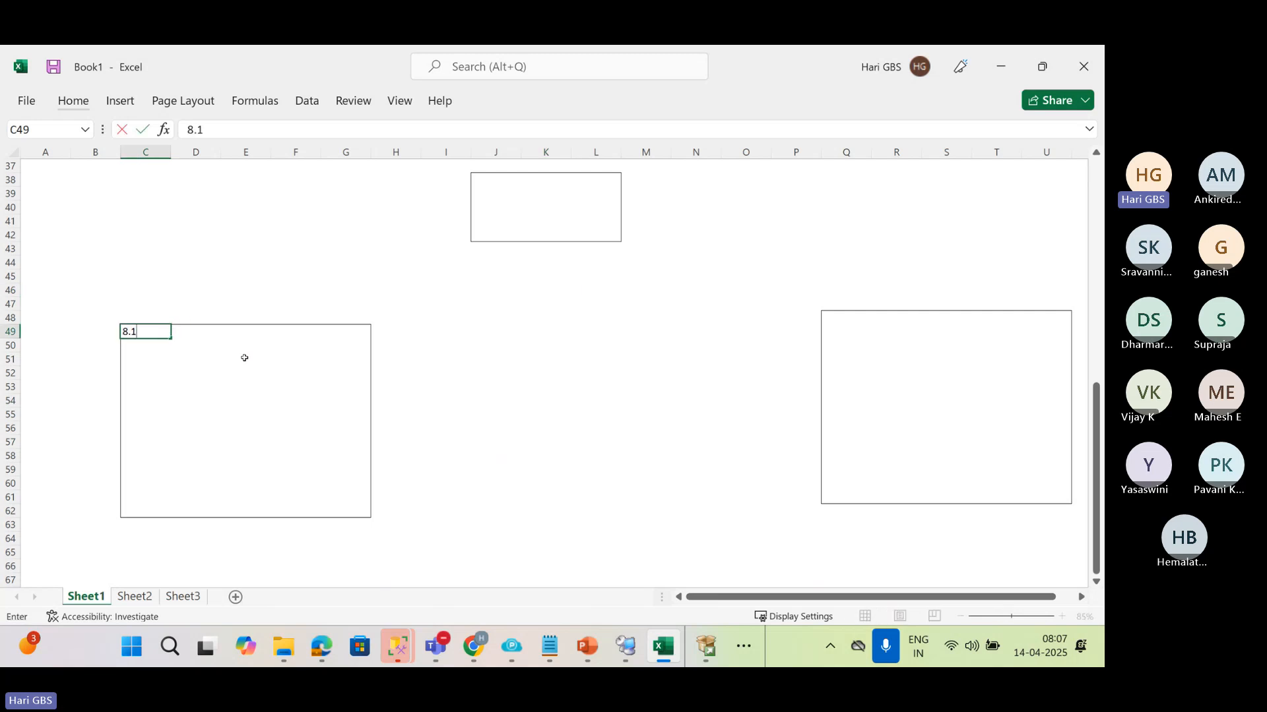
{"action": "key", "text": "Return"}
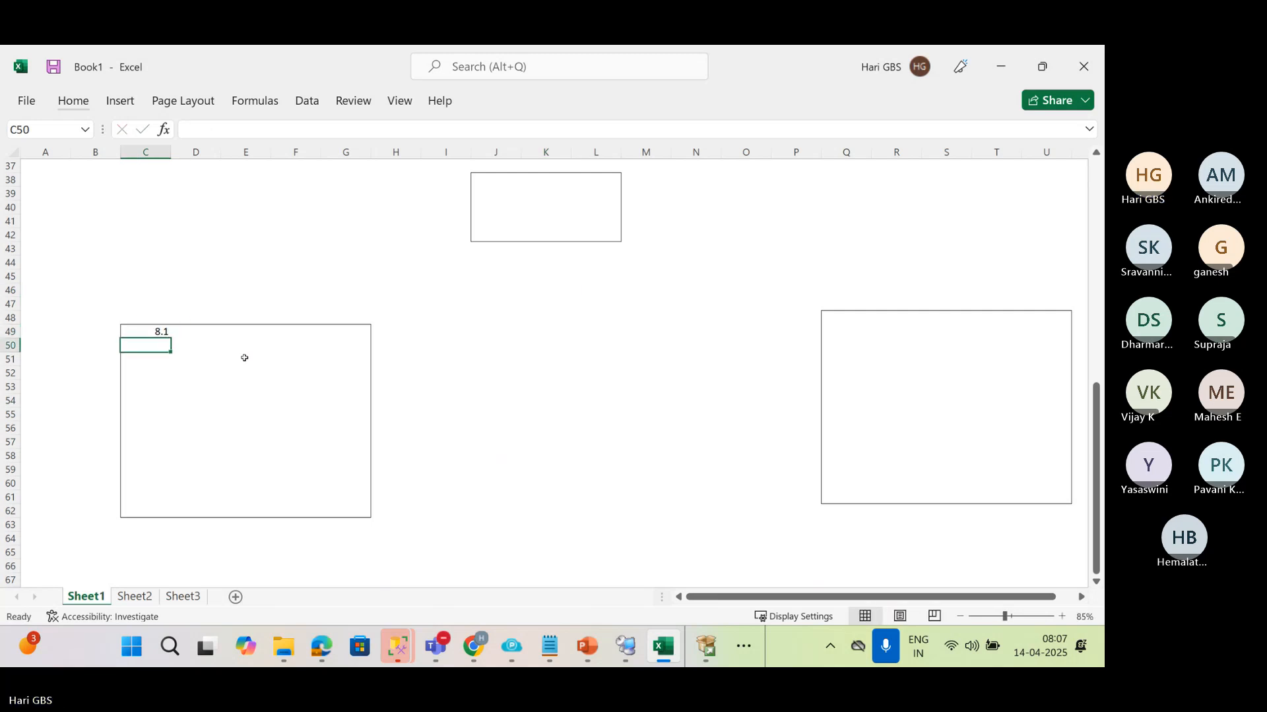
Format C49:C56 in the first large box to display two decimal places
{"action": "key", "text": "Up"}
{"action": "key", "text": "shift+Down"}
{"action": "key", "text": "shift+Down"}
{"action": "key", "text": "shift+Down"}
{"action": "key", "text": "shift+Down"}
{"action": "key", "text": "shift+Down"}
{"action": "key", "text": "shift+Down"}
{"action": "key", "text": "shift+Down"}
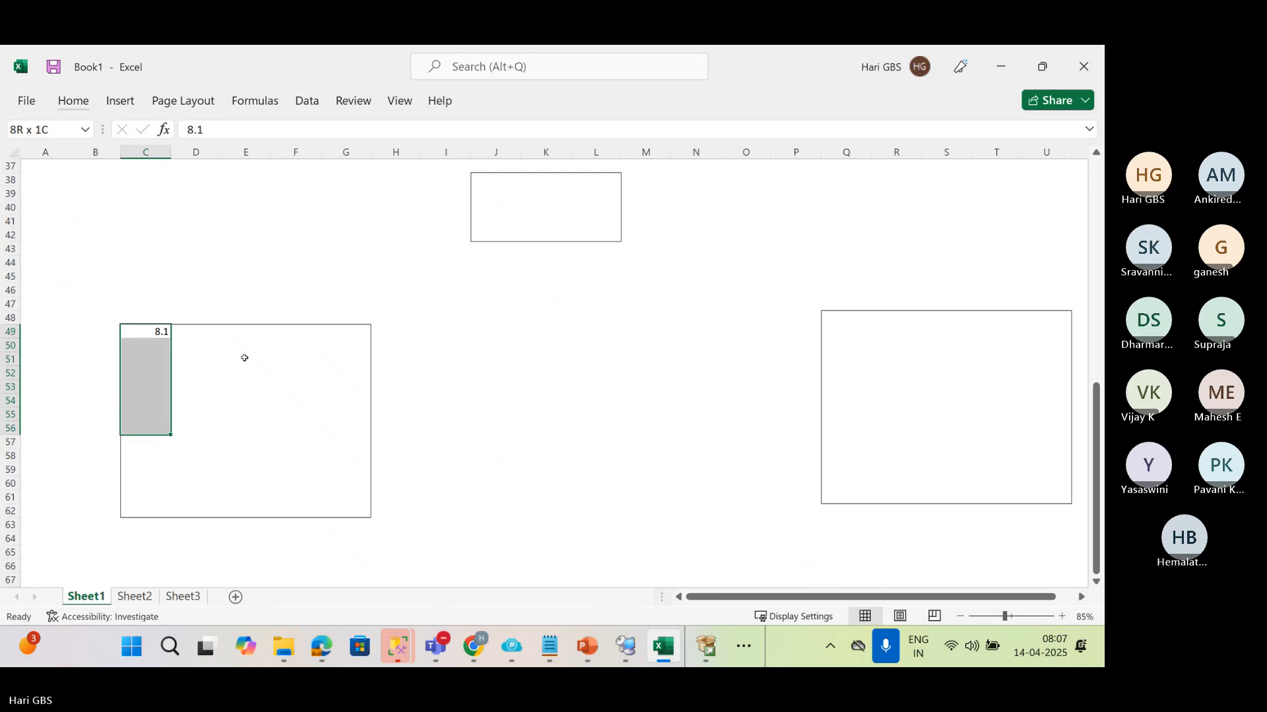
{"action": "left_click", "coordinate": [73, 101]}
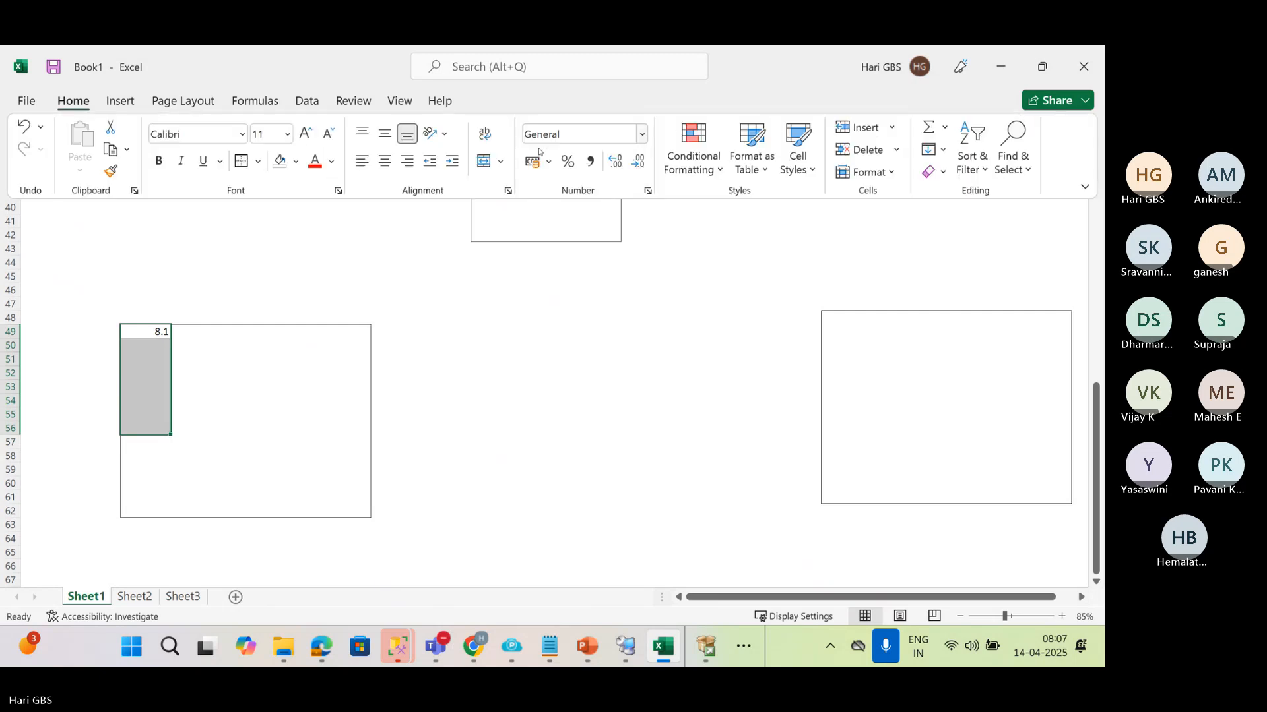
{"action": "left_click", "coordinate": [613, 162]}
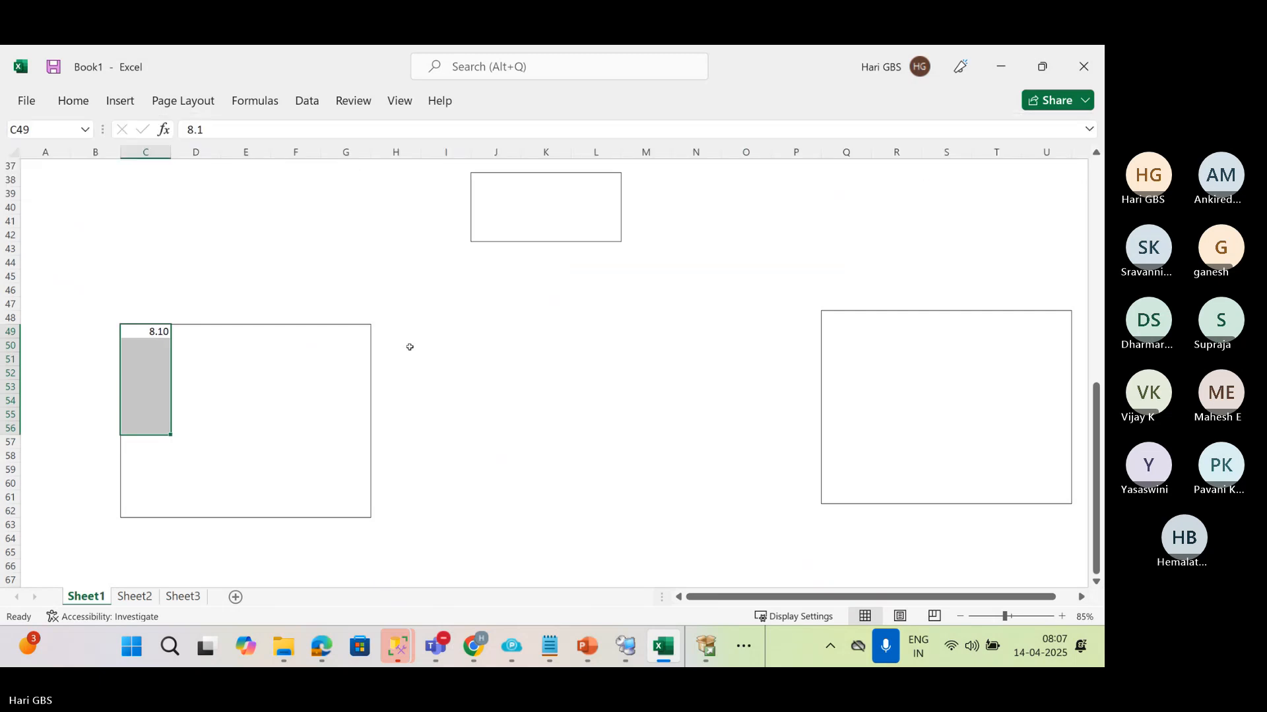
Copy C49:C56 to the second large box starting at Q48 and to the small box starting at J38
{"action": "key", "text": "ctrl+c"}
{"action": "left_click", "coordinate": [830, 323]}
{"action": "key", "text": "ctrl+v"}
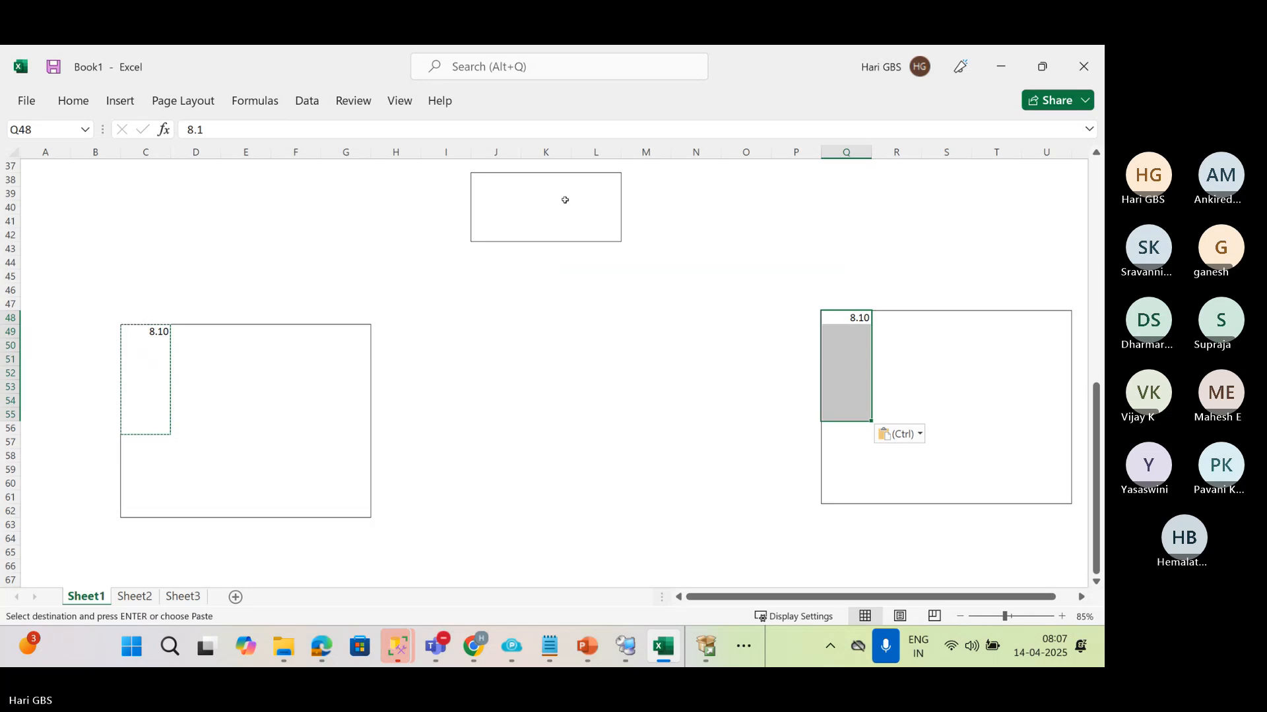
{"action": "left_click", "coordinate": [481, 176]}
{"action": "key", "text": "ctrl+v"}
{"action": "left_click", "coordinate": [568, 297]}
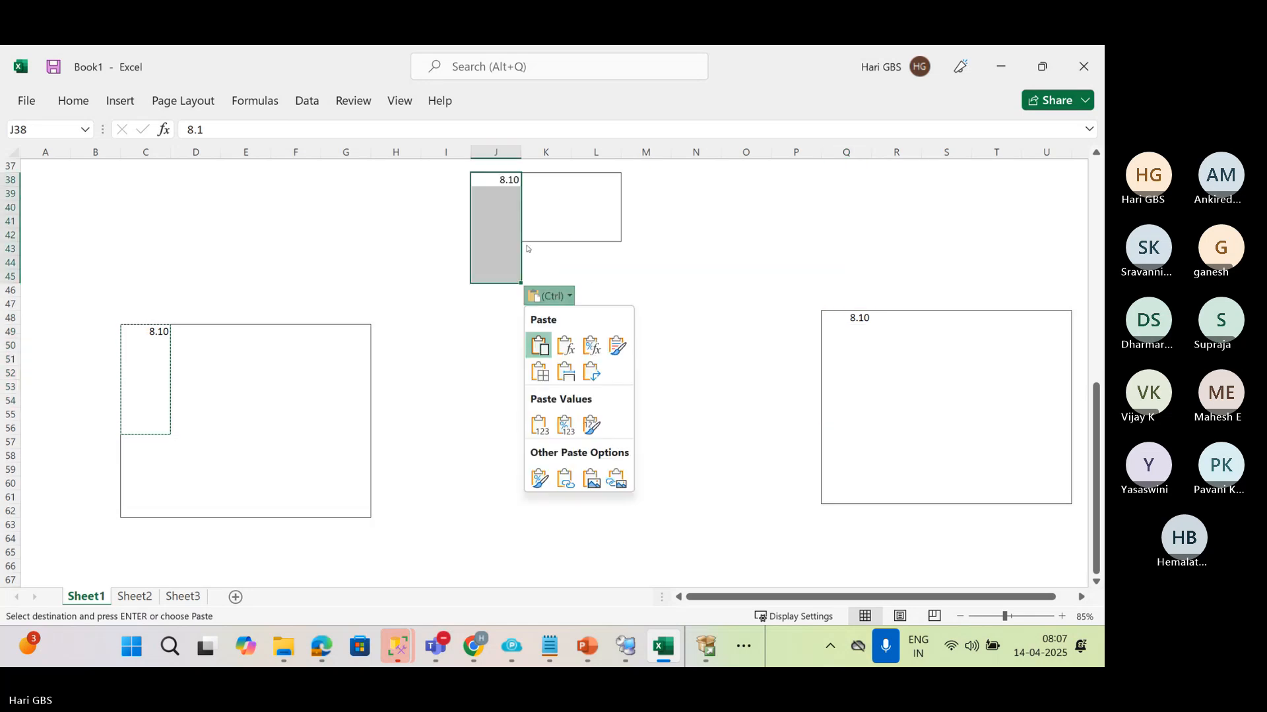
Redraw the outside border around J38:L42 to close the small box again
{"action": "left_click", "coordinate": [542, 245]}
{"action": "left_click", "coordinate": [546, 246]}
{"action": "left_click_drag", "start_coordinate": [485, 231], "coordinate": [591, 180]}
{"action": "left_click", "coordinate": [489, 189]}
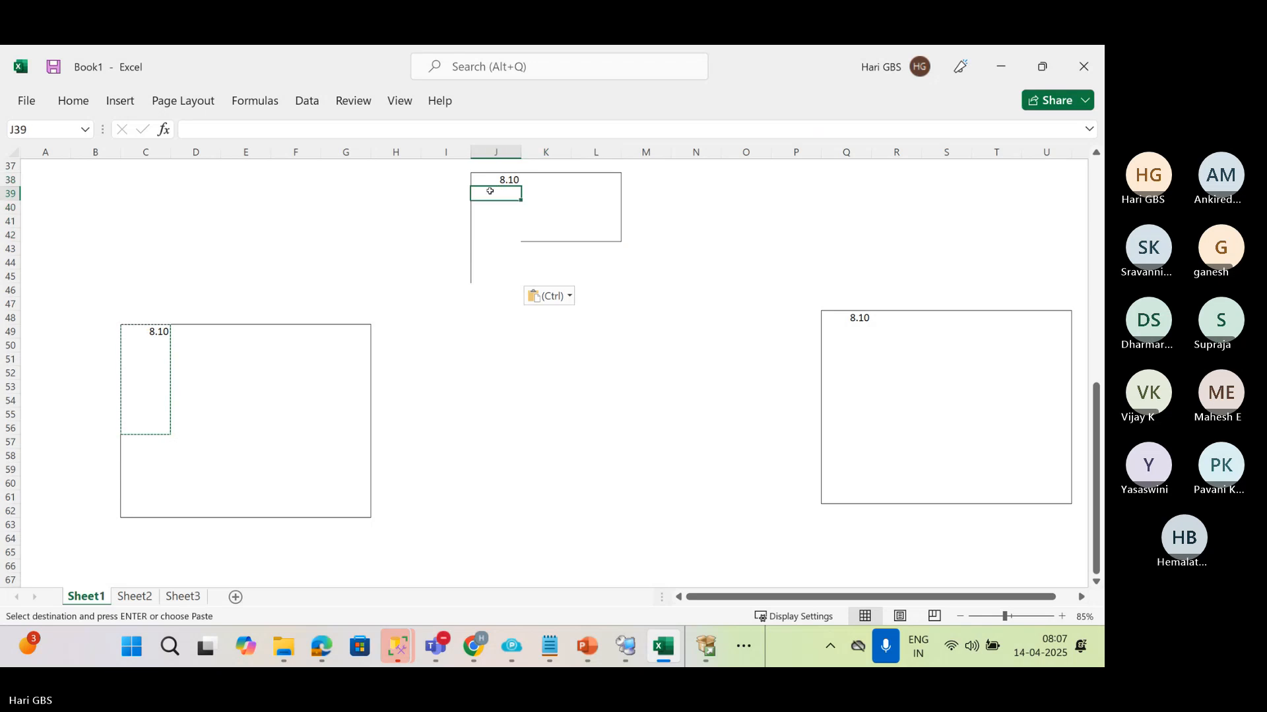
{"action": "left_click_drag", "start_coordinate": [481, 178], "coordinate": [599, 233]}
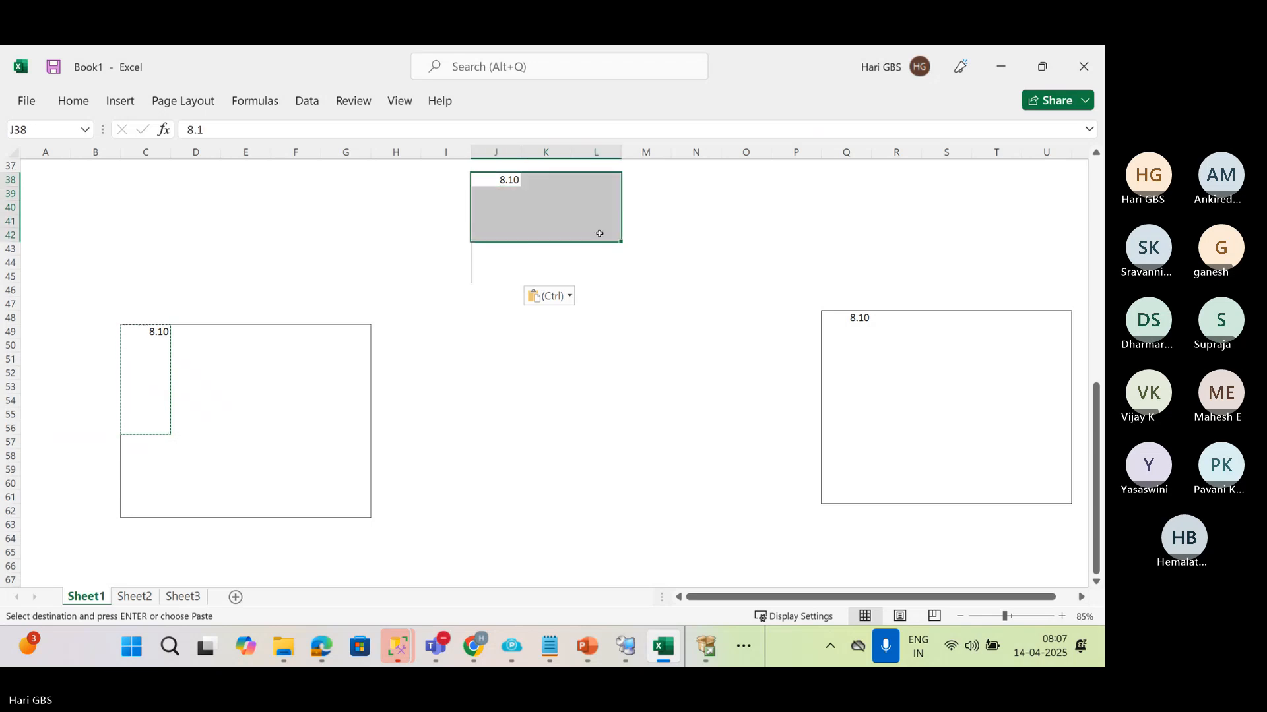
{"action": "key", "text": "alt+h"}
{"action": "key", "text": "b"}
{"action": "key", "text": "s"}
{"action": "left_click", "coordinate": [399, 444]}
Enter AB in D49 and B1 in E49 beside the first time entry
{"action": "left_click", "coordinate": [210, 333]}
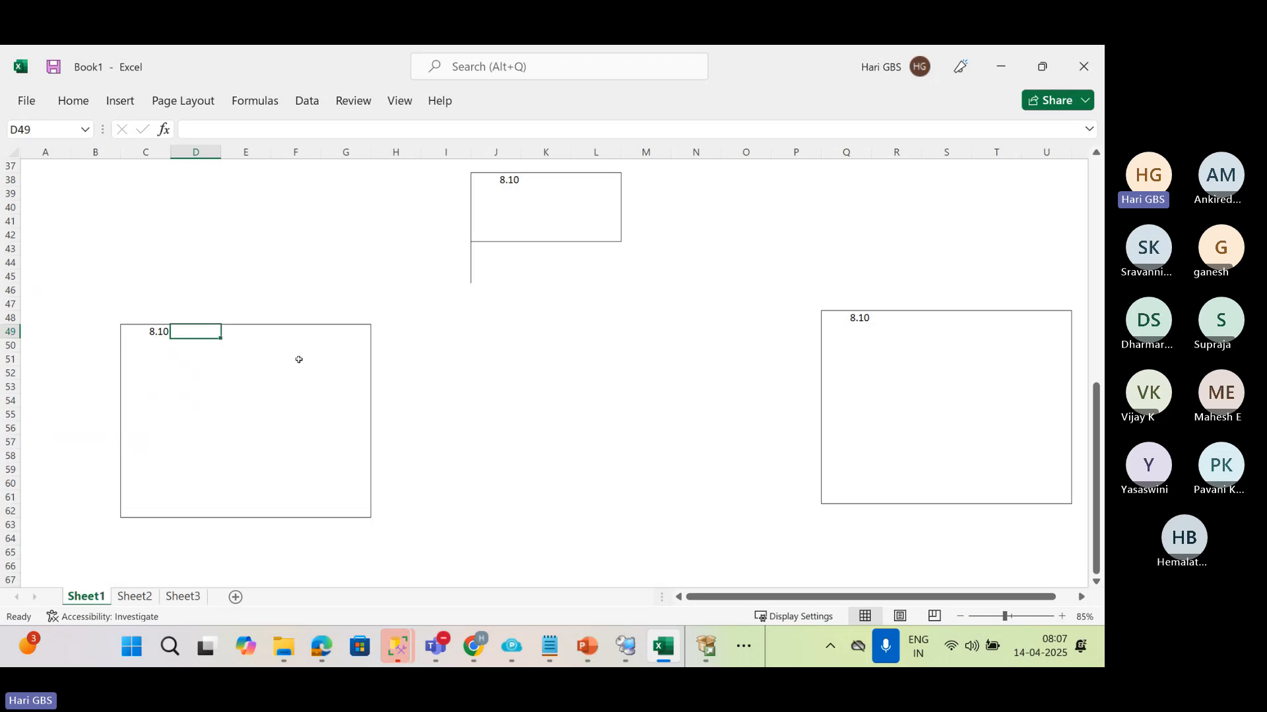
{"action": "type", "text": "AB"}
{"action": "key", "text": "Tab"}
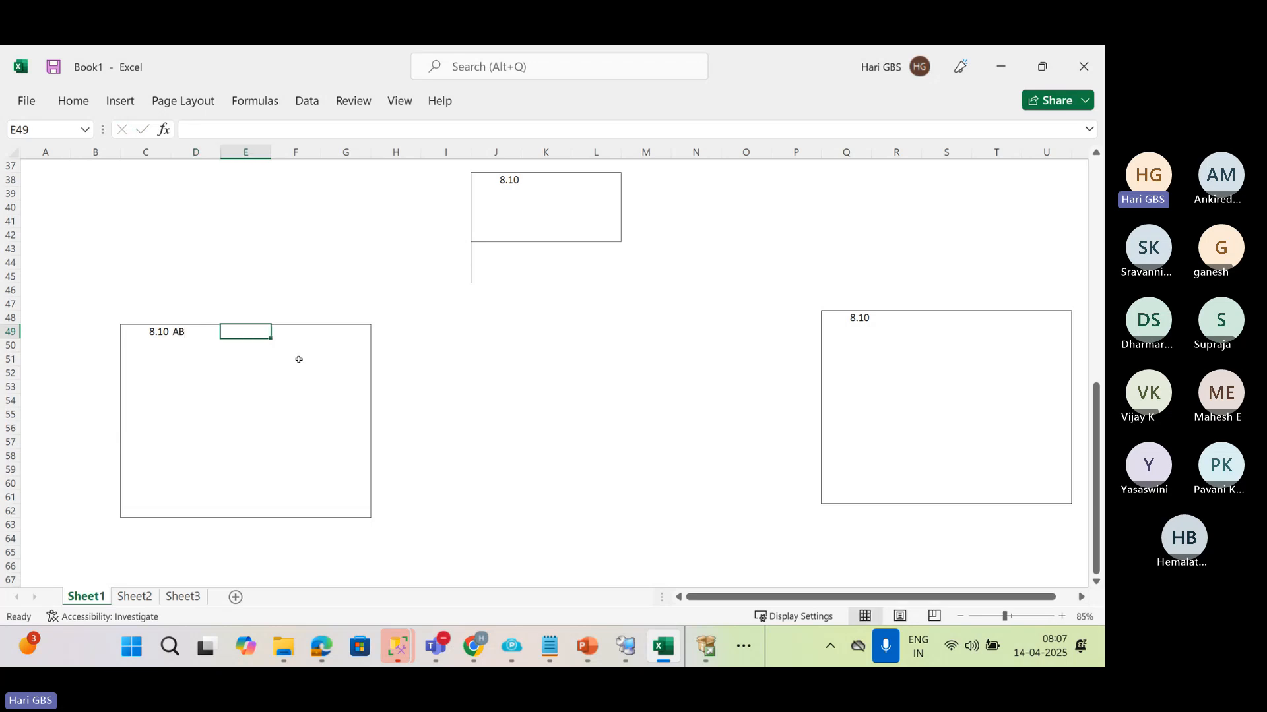
{"action": "type", "text": "B1"}
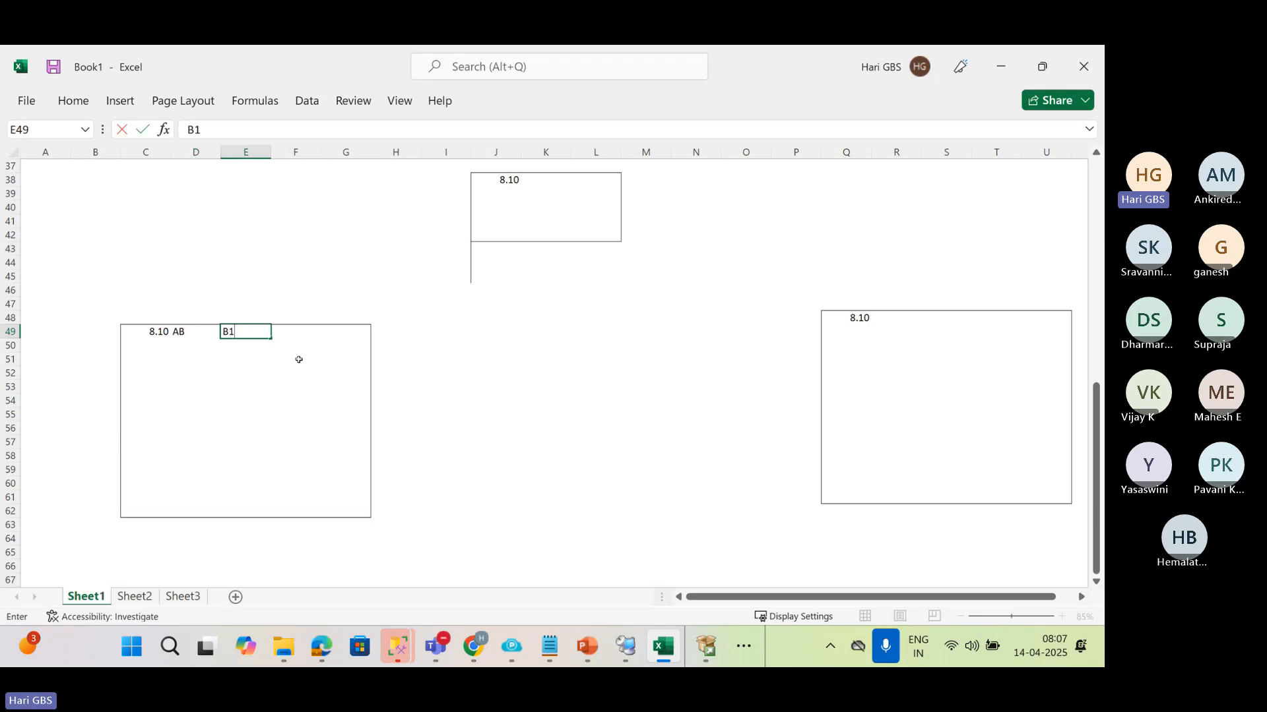
{"action": "key", "text": "Tab"}
{"action": "key", "text": "Tab"}
{"action": "key", "text": "Tab"}
{"action": "key", "text": "Right"}
{"action": "key", "text": "Right"}
{"action": "key", "text": "Right"}
{"action": "key", "text": "Right"}
{"action": "key", "text": "Left"}
{"action": "key", "text": "Left"}
{"action": "key", "text": "Left"}
{"action": "key", "text": "Left"}
{"action": "key", "text": "Left"}
{"action": "key", "text": "Left"}
{"action": "key", "text": "Left"}
{"action": "key", "text": "Left"}
{"action": "key", "text": "Left"}
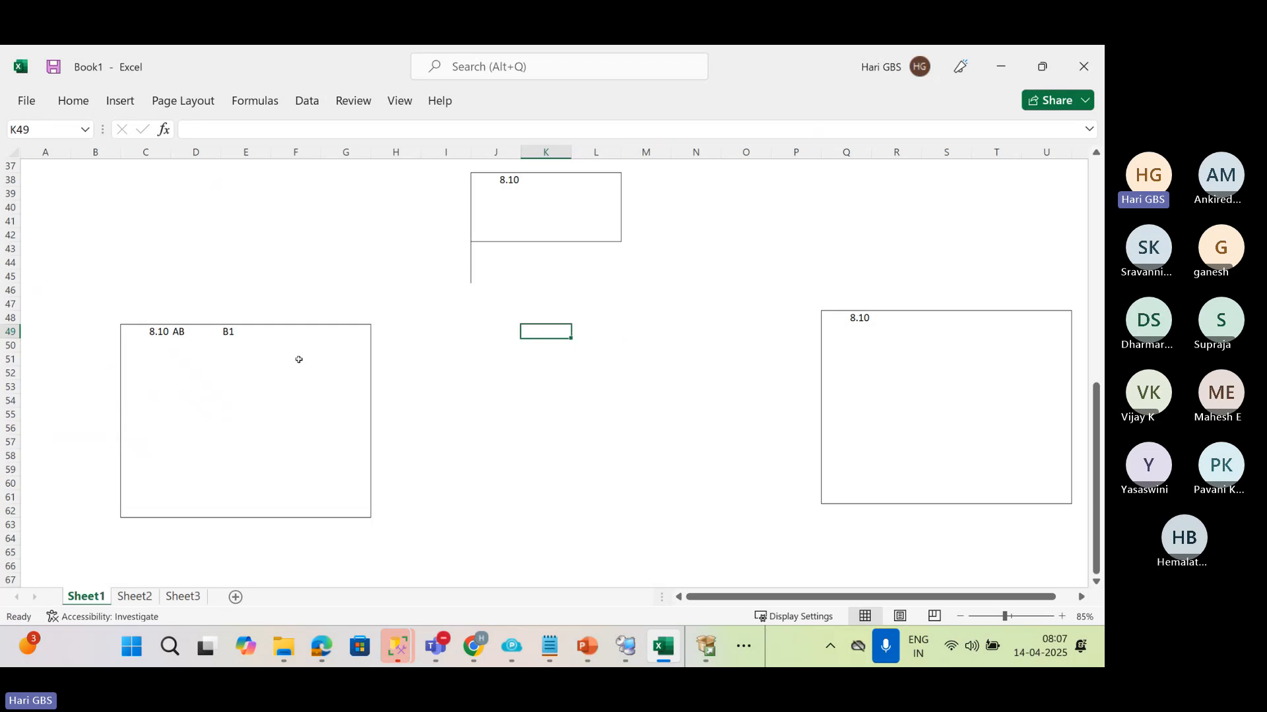
{"action": "key", "text": "shift+Right"}
{"action": "key", "text": "shift+Right"}
{"action": "key", "text": "ctrl+c"}
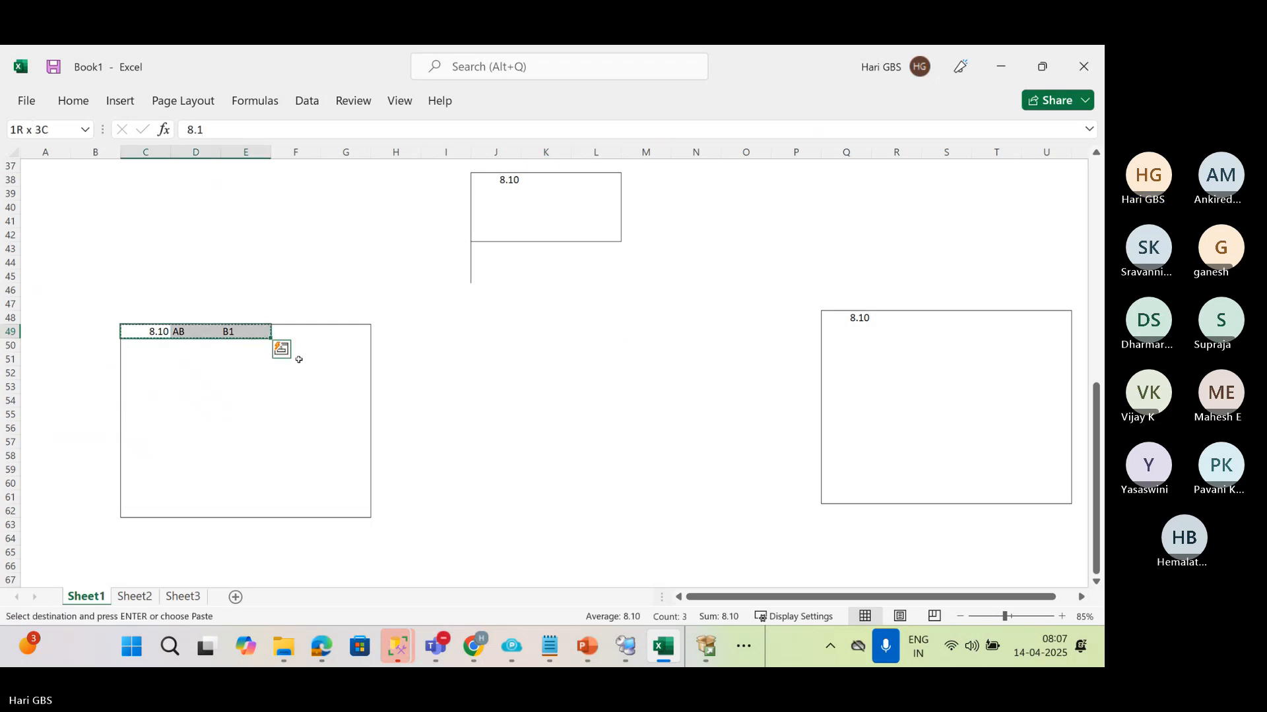
Change J38 in the small box to 8.15, and enter AB in K38 and B1 in L38
{"action": "left_click", "coordinate": [517, 181]}
{"action": "double_click", "coordinate": [517, 180]}
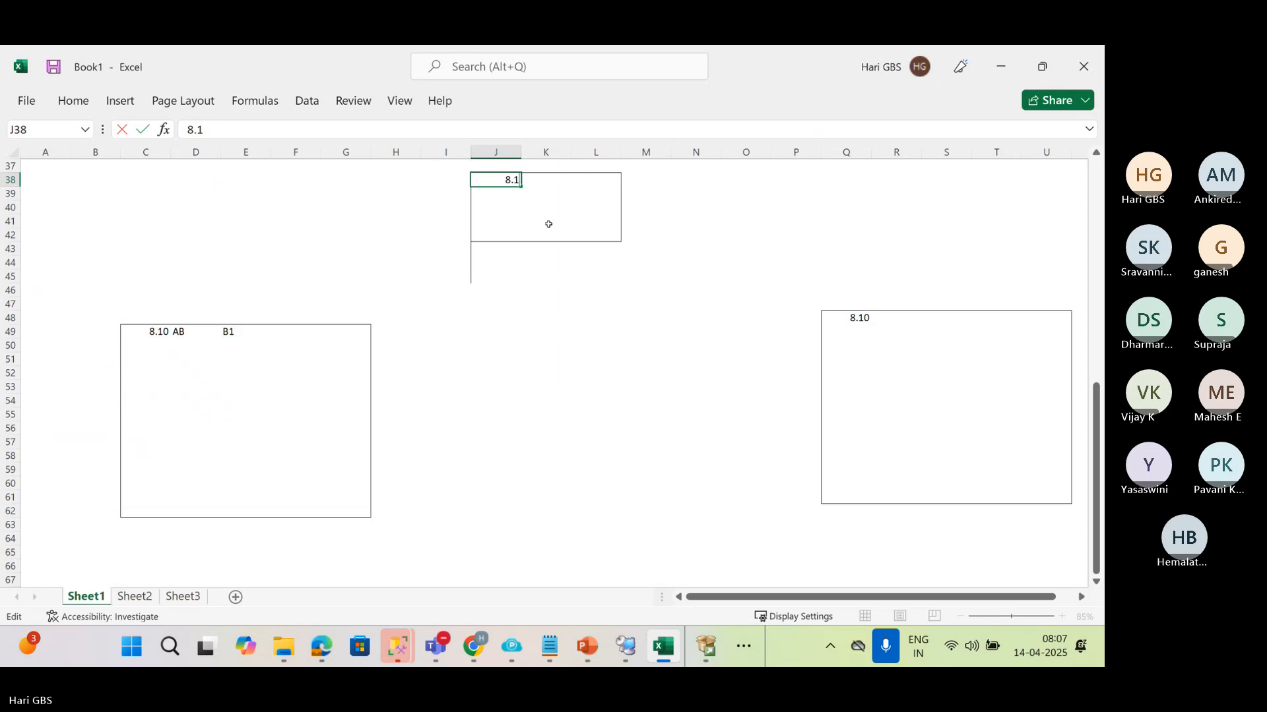
{"action": "type", "text": "5"}
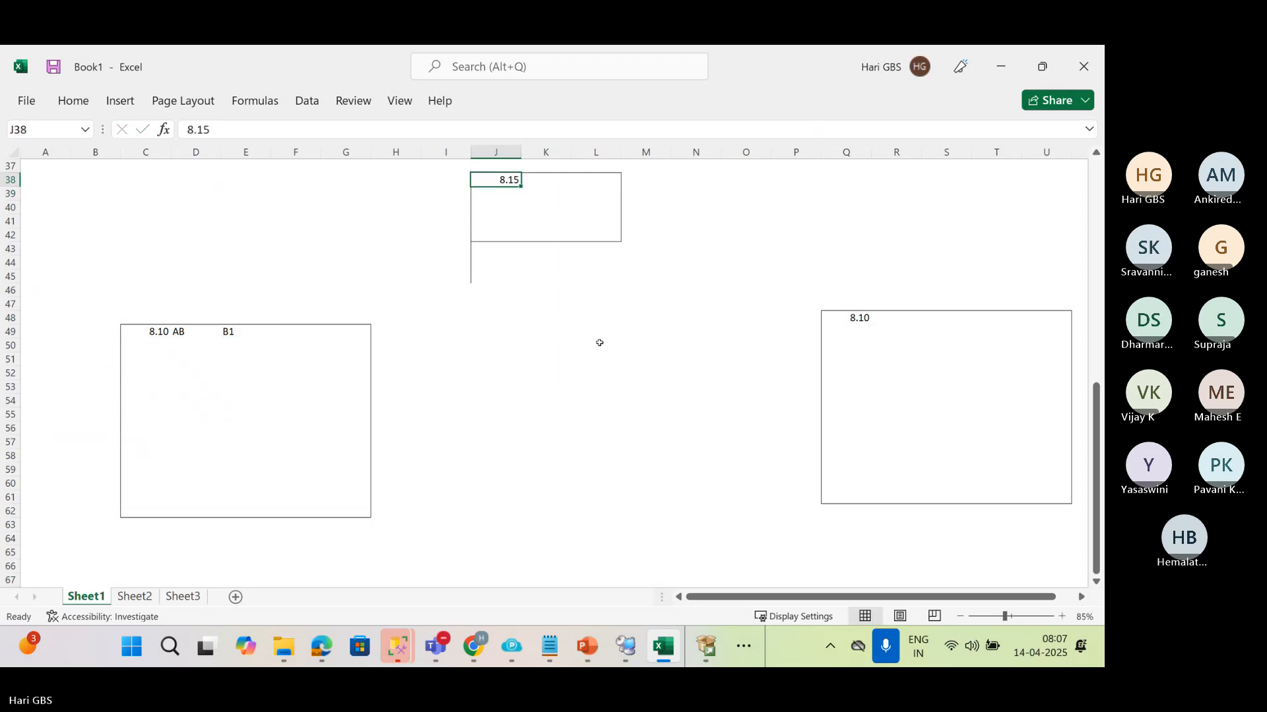
{"action": "key", "text": "Tab"}
{"action": "type", "text": "AB"}
{"action": "key", "text": "Tab"}
{"action": "type", "text": "B1"}
{"action": "key", "text": "Tab"}
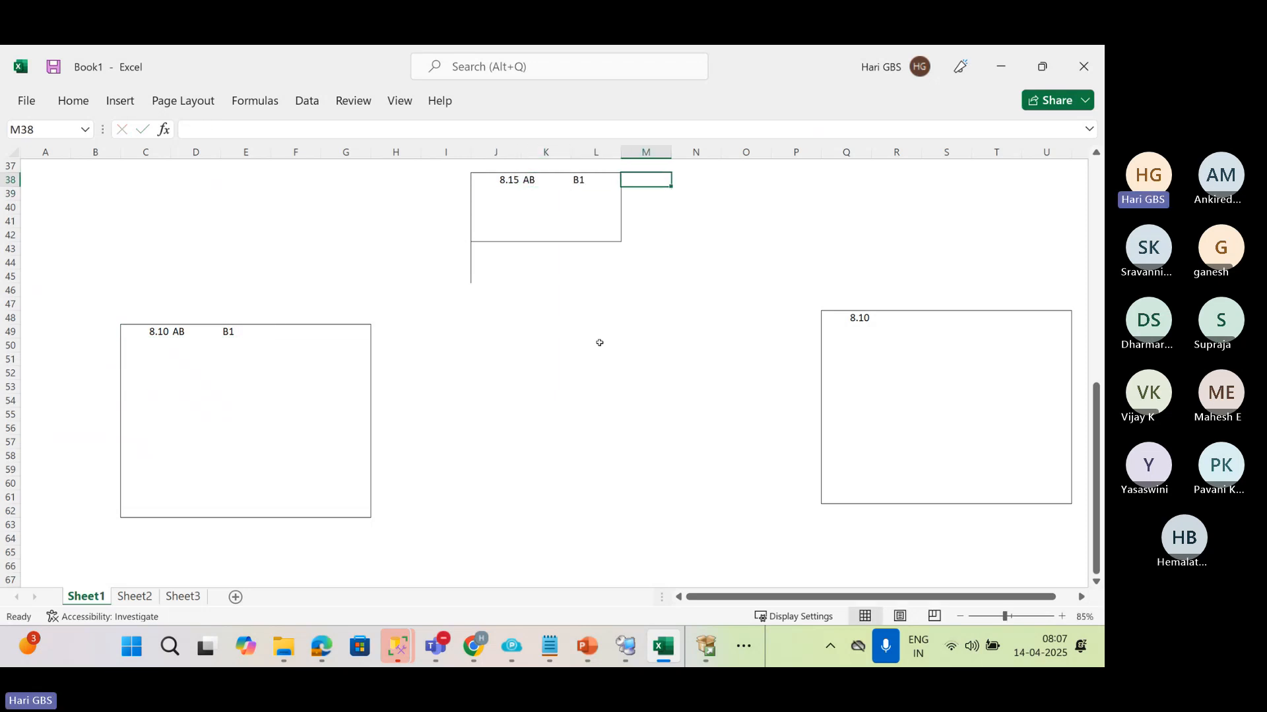
Set Q48 in the second large box to 8.20, and enter AB in R48 and B1 in S48
{"action": "double_click", "coordinate": [859, 320]}
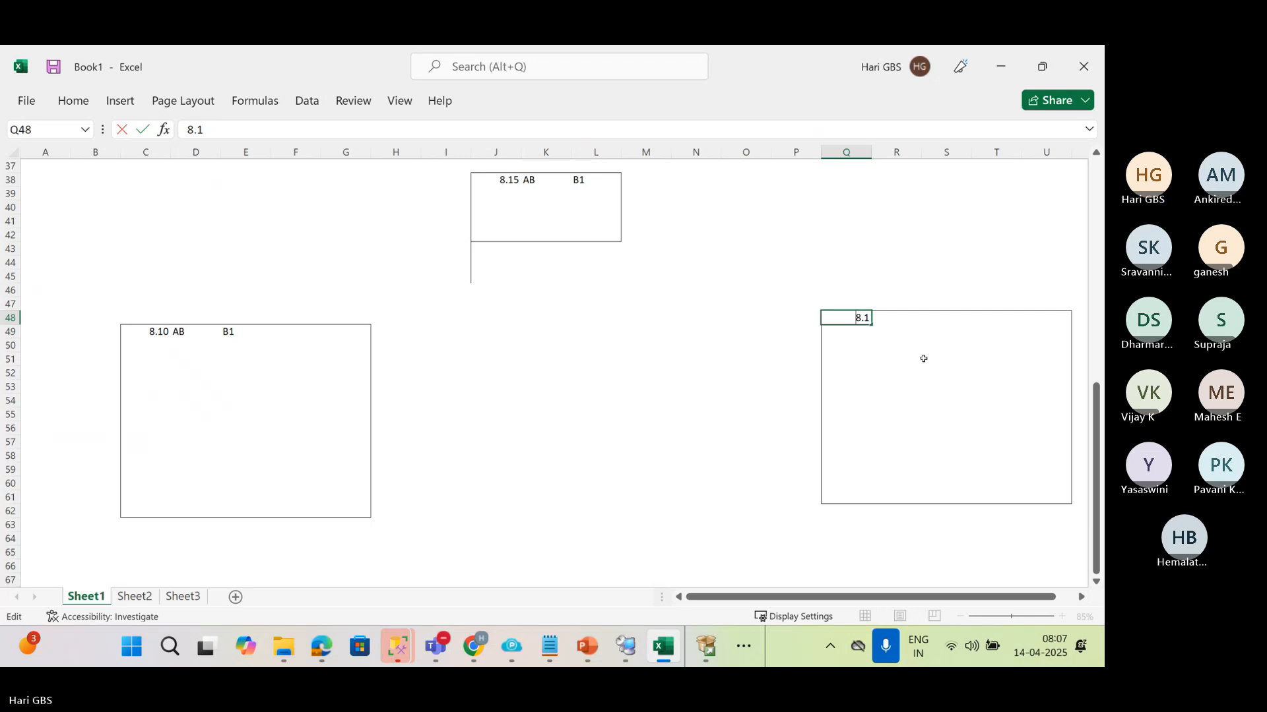
{"action": "key", "text": "BackSpace"}
{"action": "type", "text": "20"}
{"action": "key", "text": "Tab"}
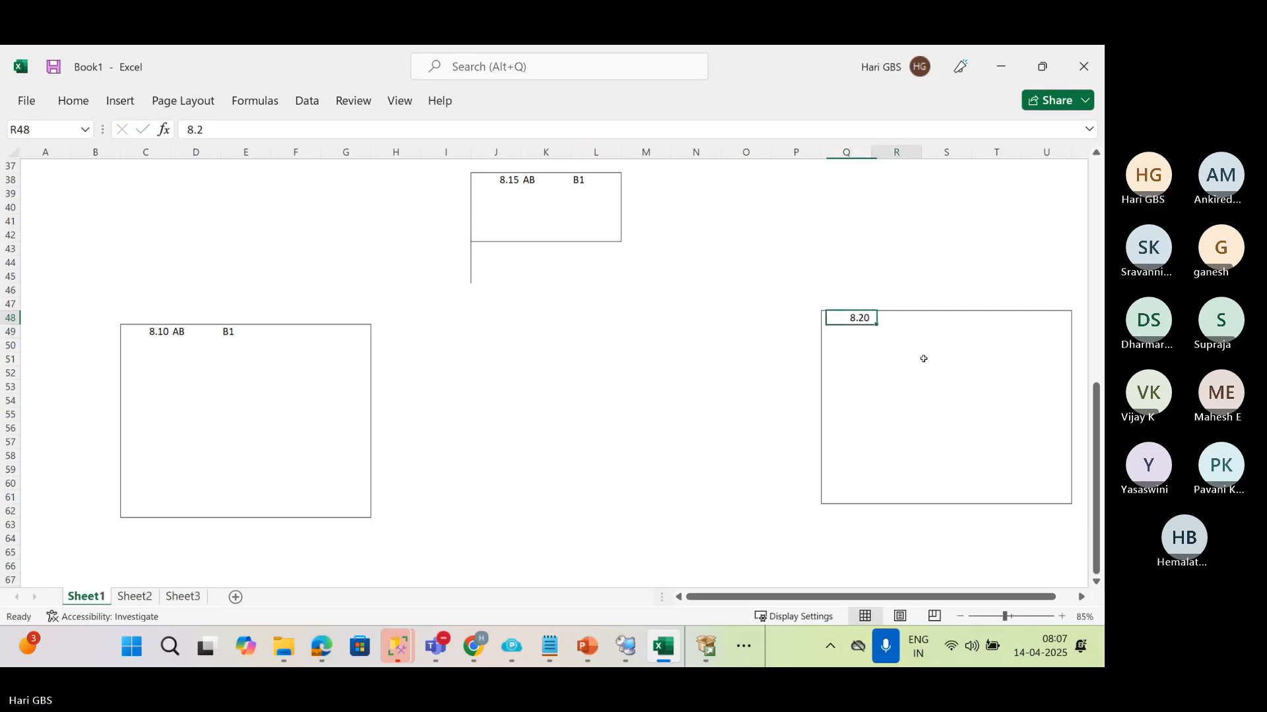
{"action": "type", "text": "AB"}
{"action": "key", "text": "Tab"}
{"action": "type", "text": "B1"}
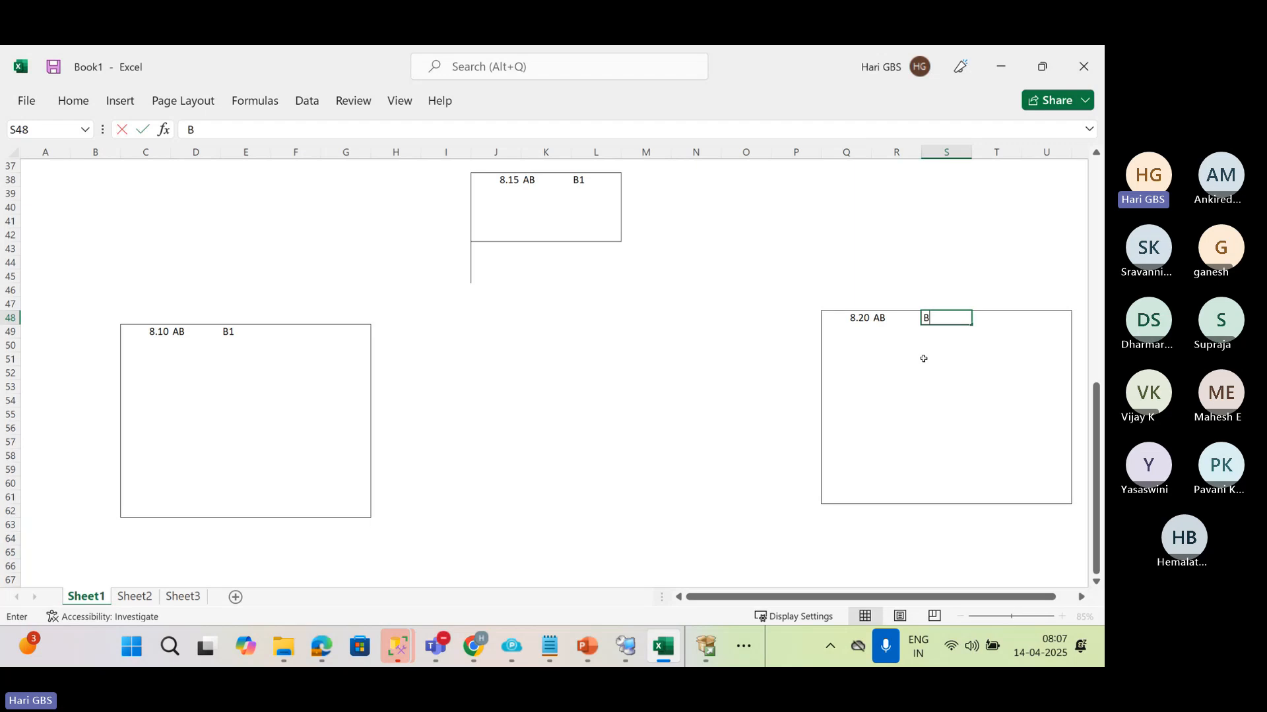
{"action": "key", "text": "Return"}
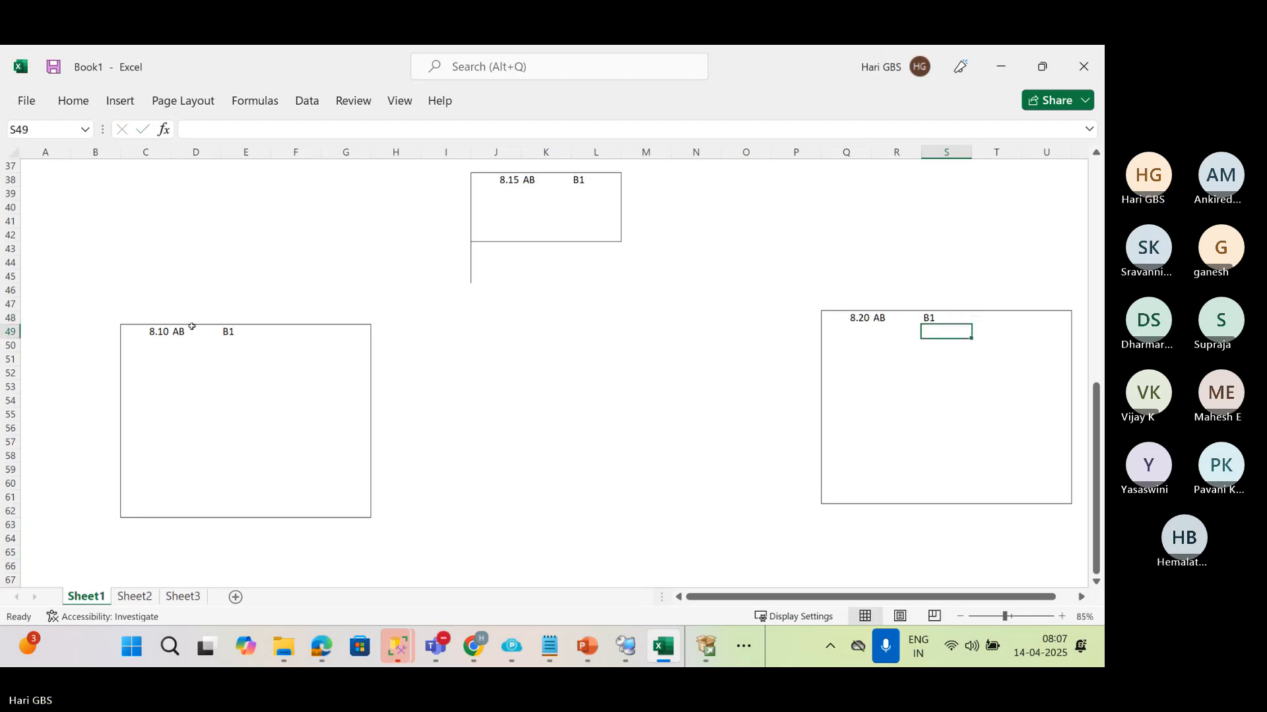
Enter the times 8.15, 8.20 and 8.25 in C50:C52 of the first large box
{"action": "left_click", "coordinate": [159, 345]}
{"action": "type", "text": "8.1"}
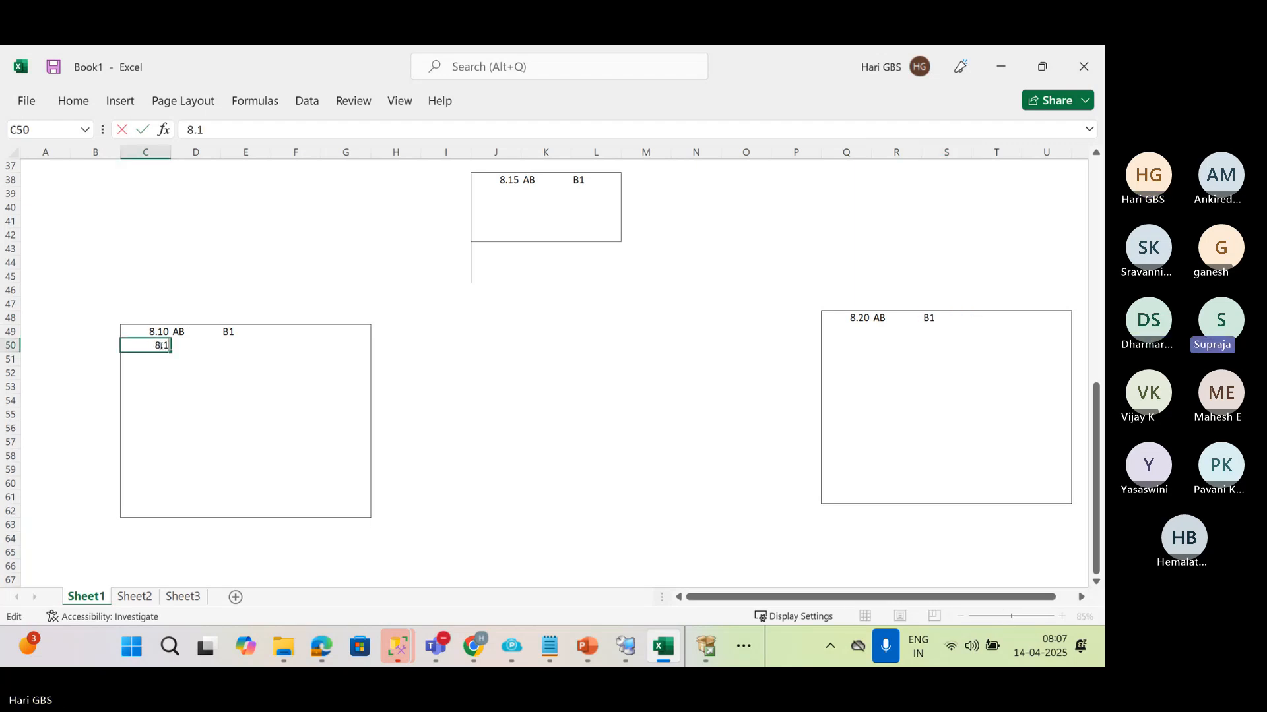
{"action": "type", "text": "5"}
{"action": "key", "text": "Return"}
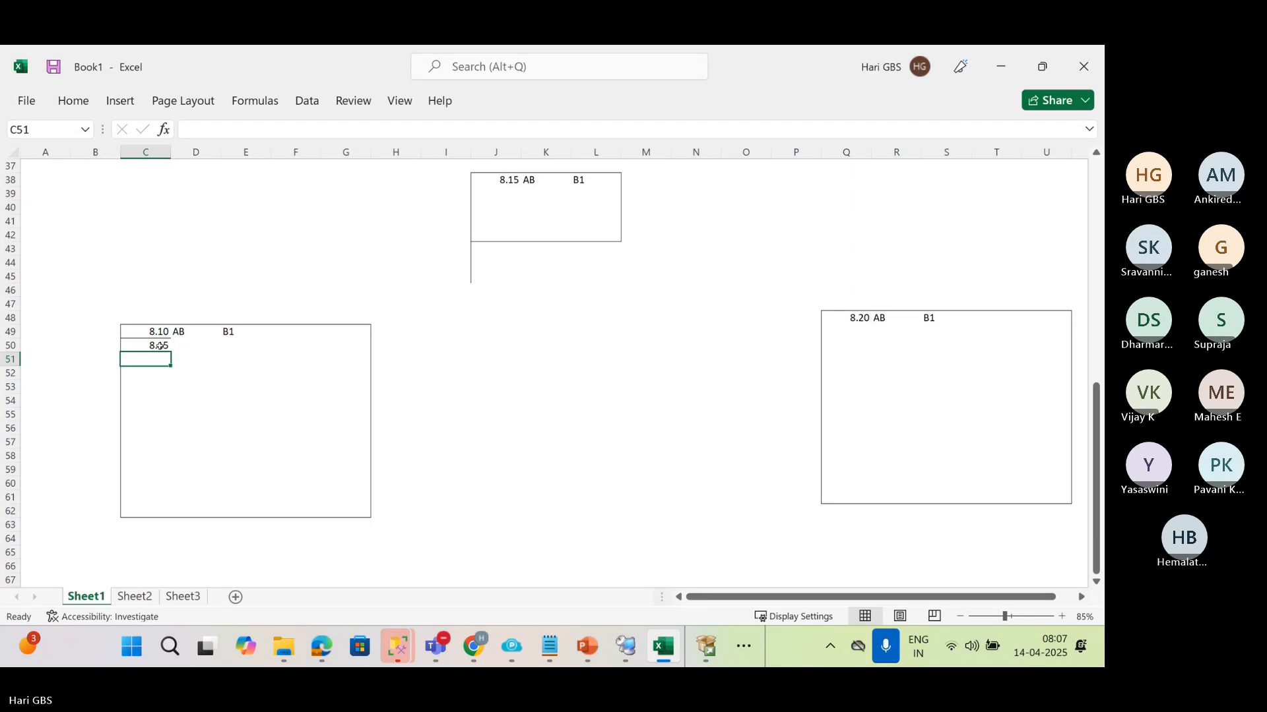
{"action": "type", "text": "8.15"}
{"action": "key", "text": "BackSpace"}
{"action": "key", "text": "BackSpace"}
{"action": "key", "text": "BackSpace"}
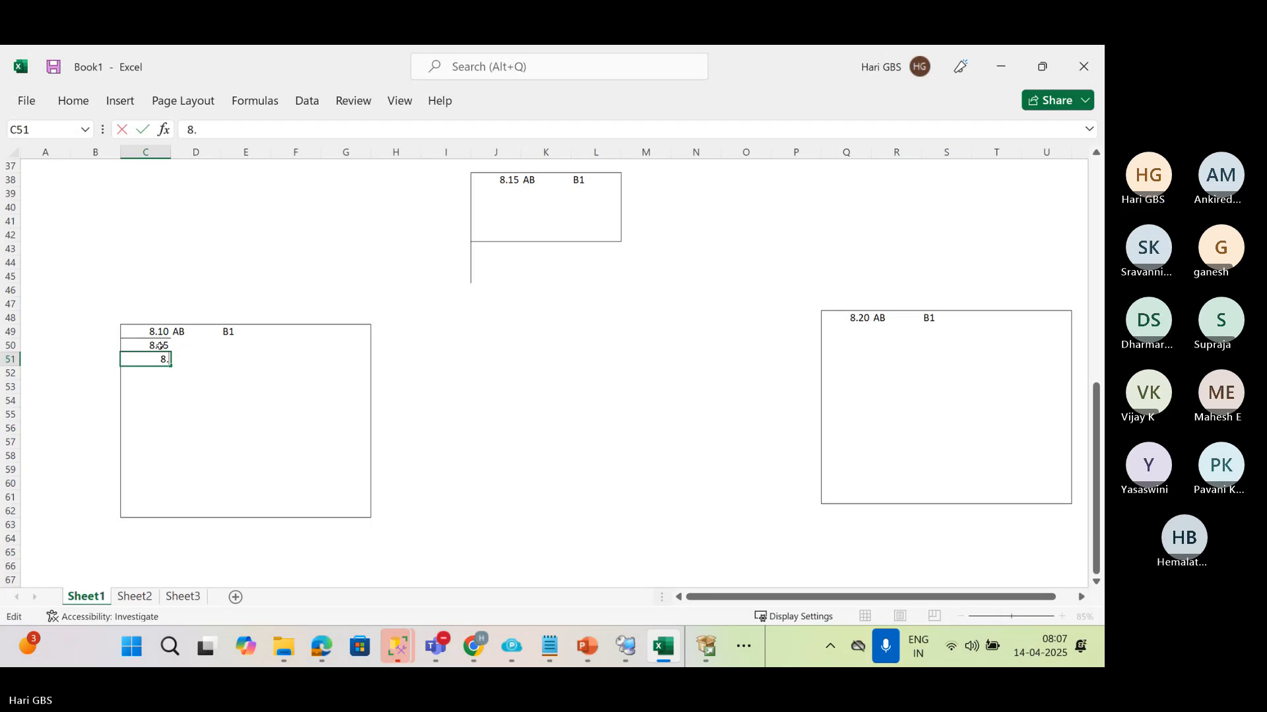
{"action": "type", "text": ".20"}
{"action": "key", "text": "Return"}
{"action": "type", "text": "8.2"}
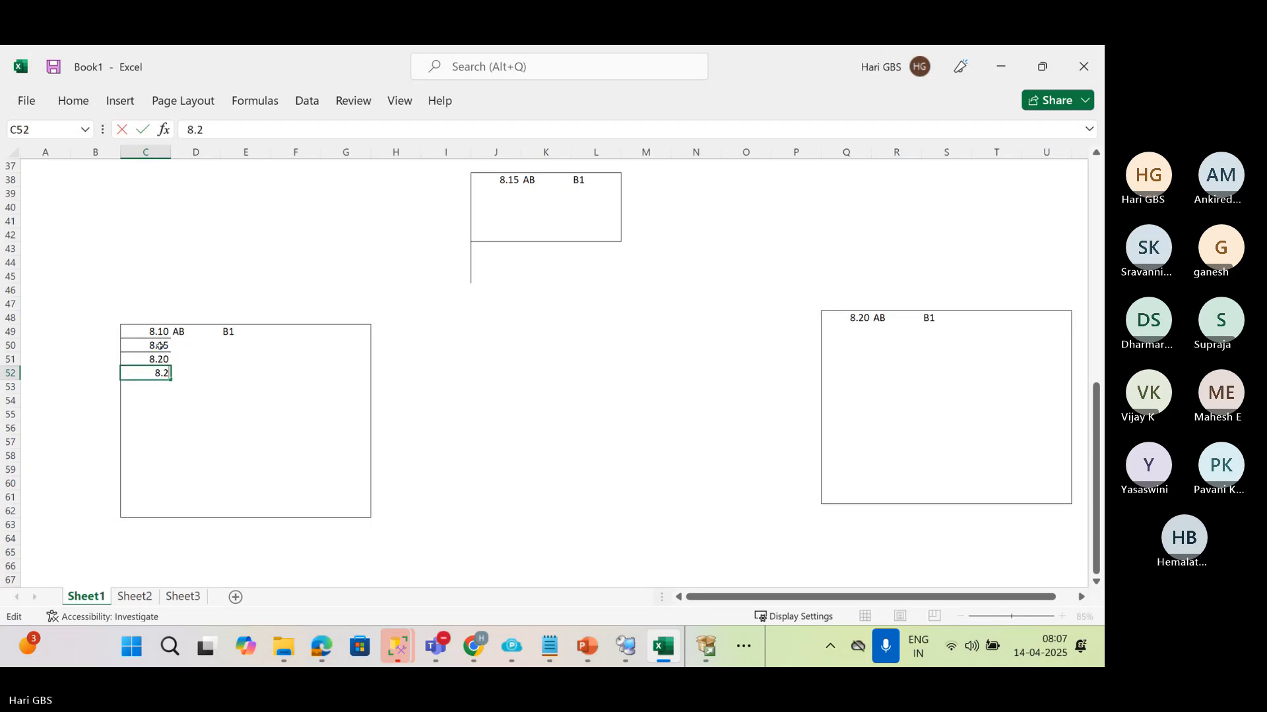
{"action": "type", "text": "5"}
{"action": "key", "text": "Return"}
{"action": "type", "text": "\\"}
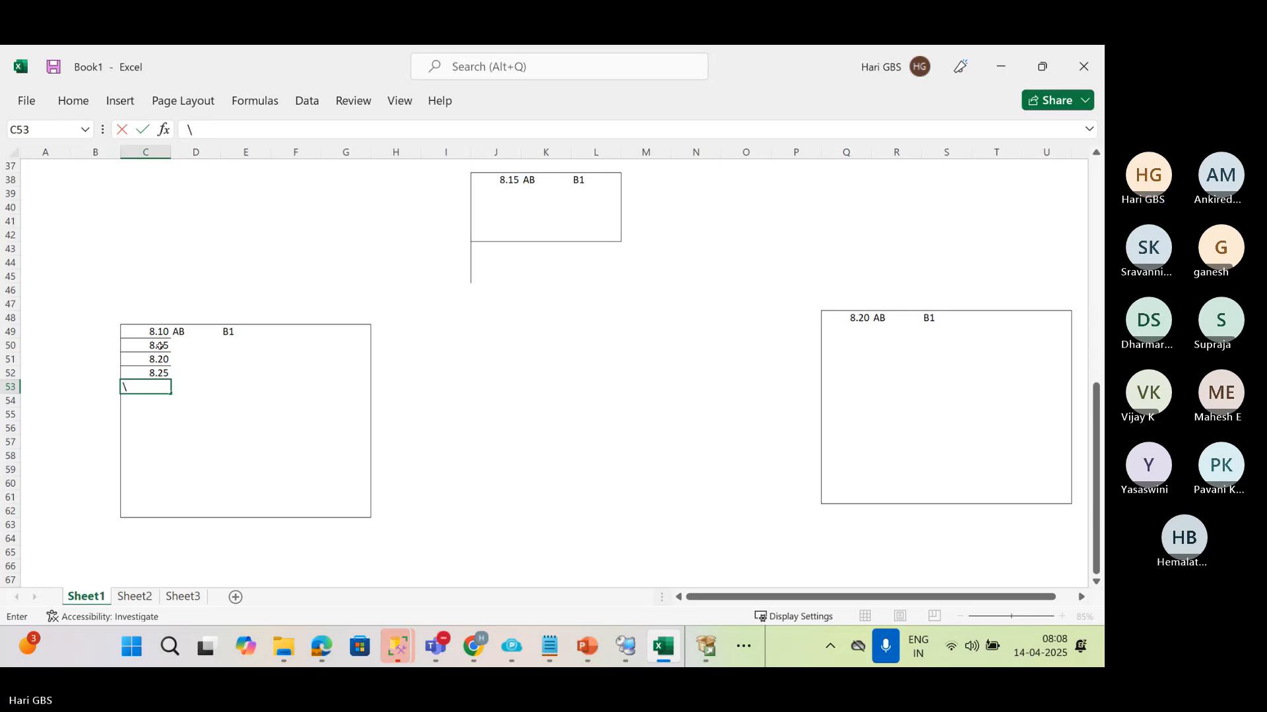
{"action": "key", "text": "Return"}
{"action": "key", "text": "Up"}
{"action": "key", "text": "Up"}
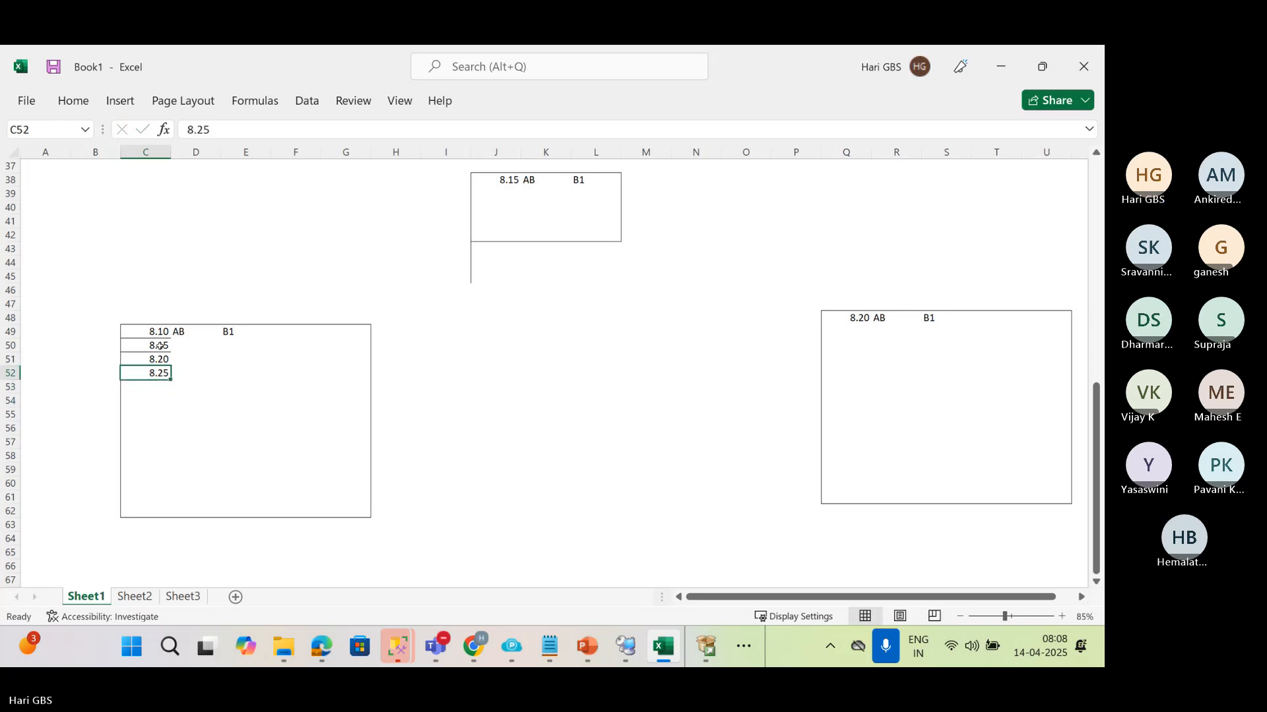
Enter CD, EF and GH in D50:D52 beside the new times
{"action": "key", "text": "Up"}
{"action": "key", "text": "Up"}
{"action": "key", "text": "Right"}
{"action": "type", "text": "CD"}
{"action": "key", "text": "Return"}
{"action": "type", "text": "EF"}
{"action": "key", "text": "Return"}
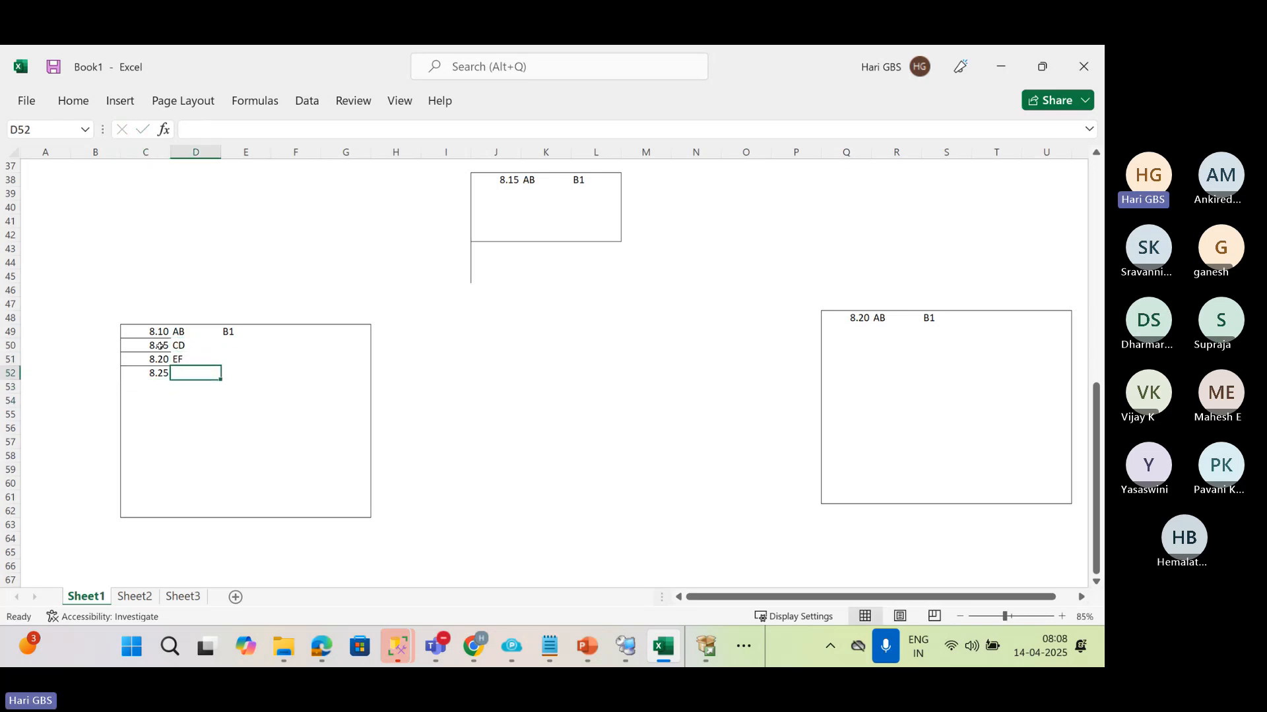
{"action": "type", "text": "GH"}
{"action": "key", "text": "Tab"}
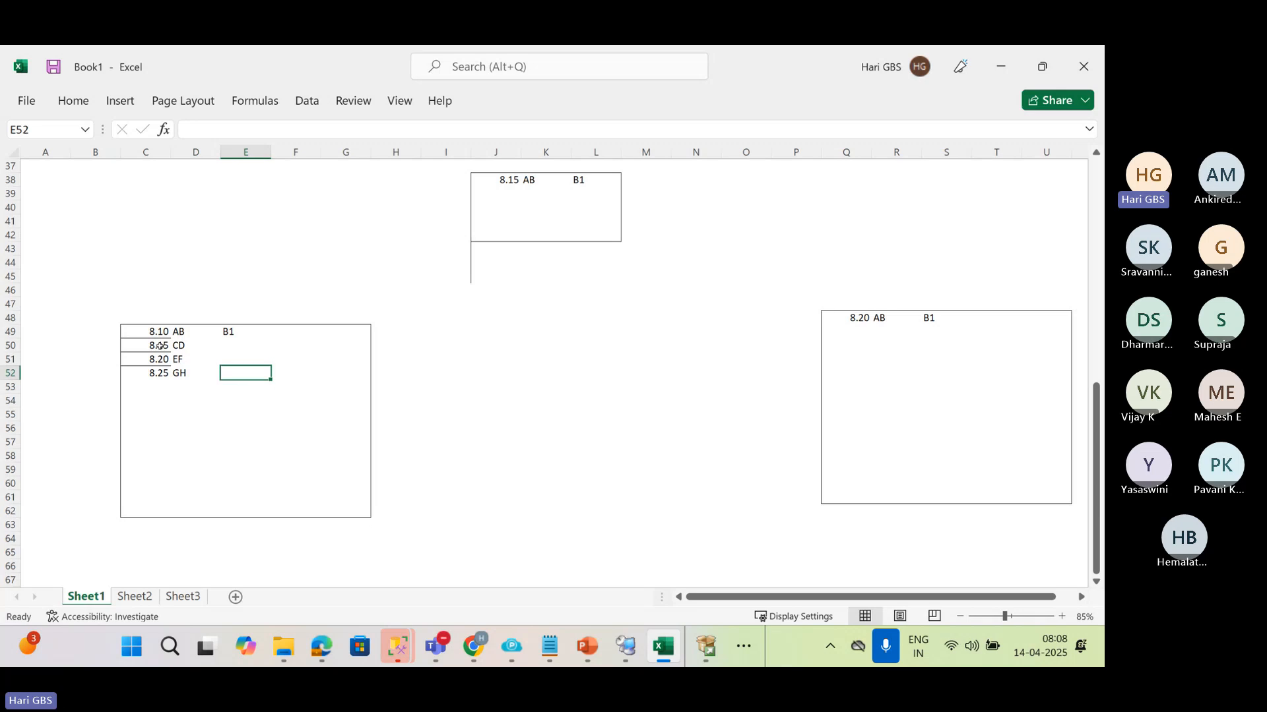
Enter B2, B3 and B4 in E50:E52 as the entries following B1
{"action": "key", "text": "Up"}
{"action": "key", "text": "Up"}
{"action": "type", "text": "B2"}
{"action": "key", "text": "Return"}
{"action": "type", "text": "B3"}
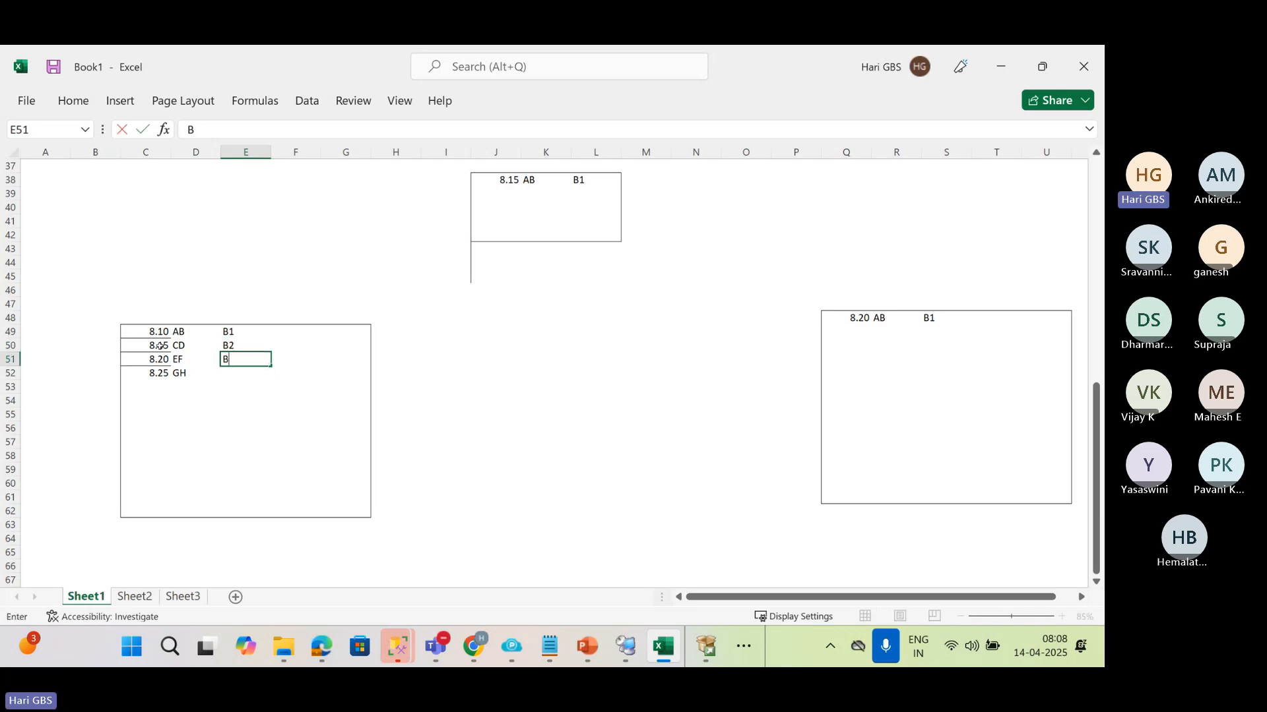
{"action": "key", "text": "Return"}
{"action": "type", "text": "B4"}
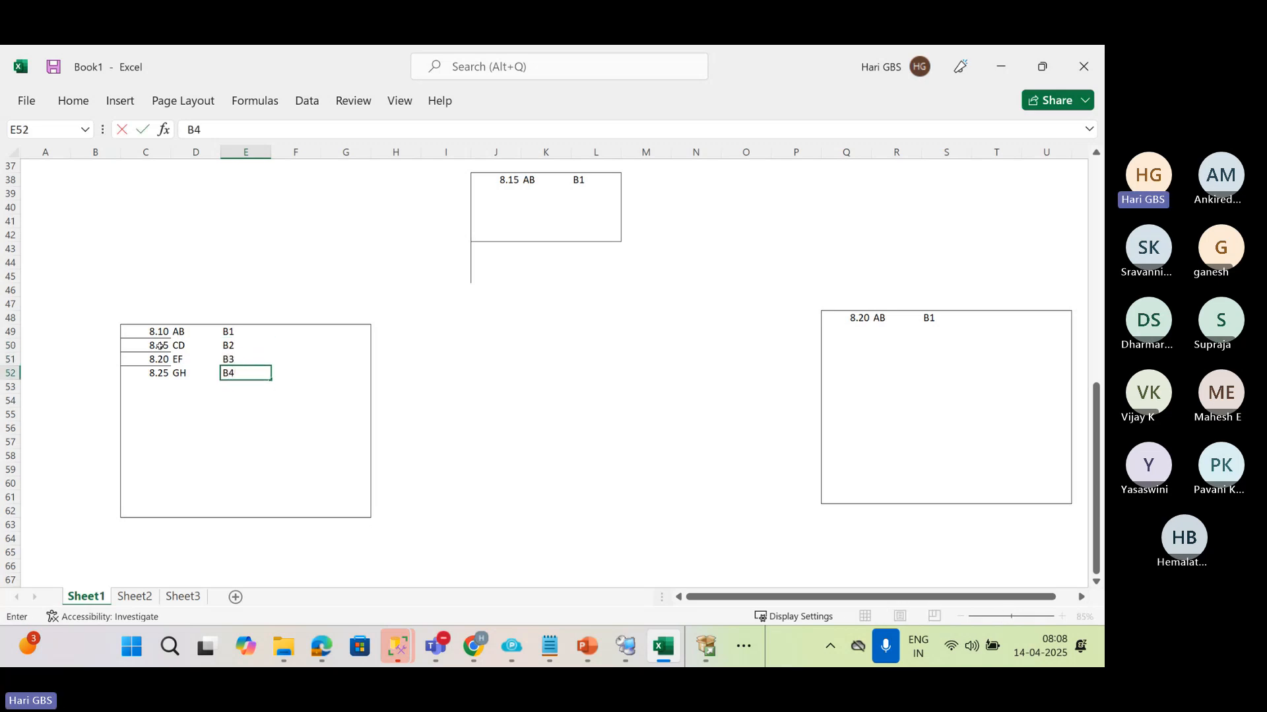
{"action": "left_click", "coordinate": [381, 396]}
Clear the B4 entry from E52 in the first large box
{"action": "left_click", "coordinate": [509, 199]}
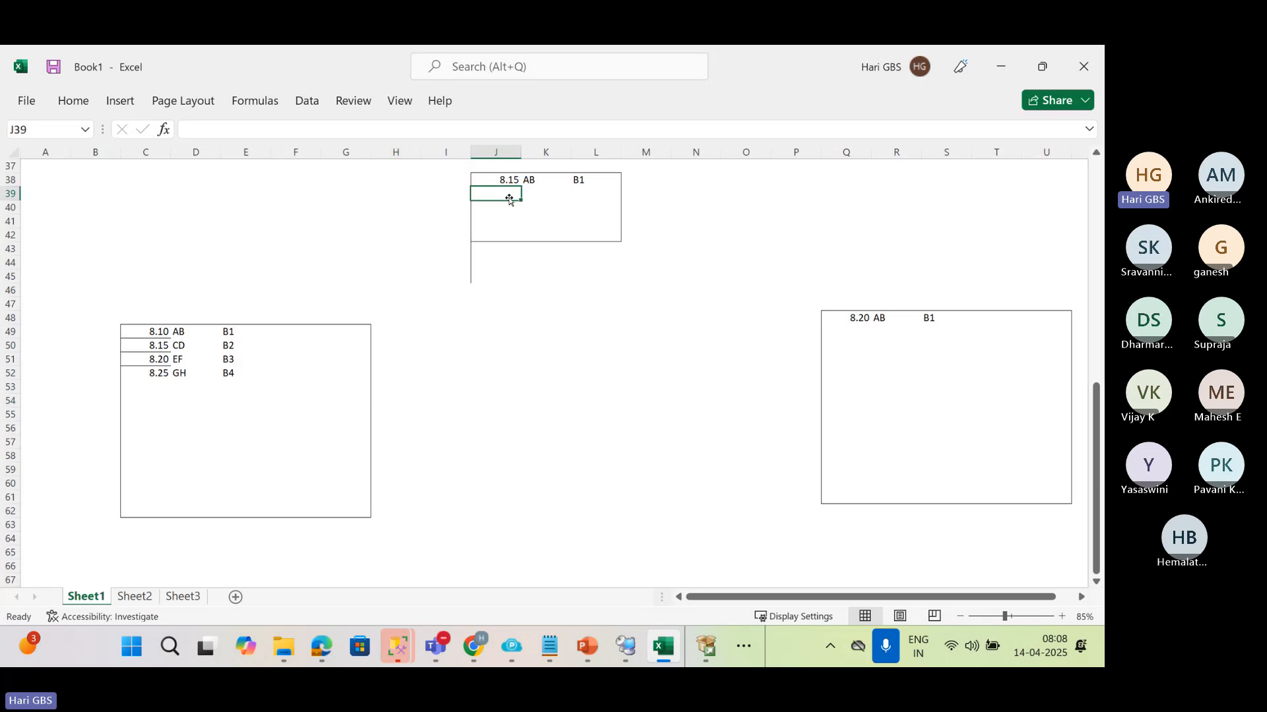
{"action": "left_click", "coordinate": [234, 371]}
{"action": "key", "text": "Delete"}
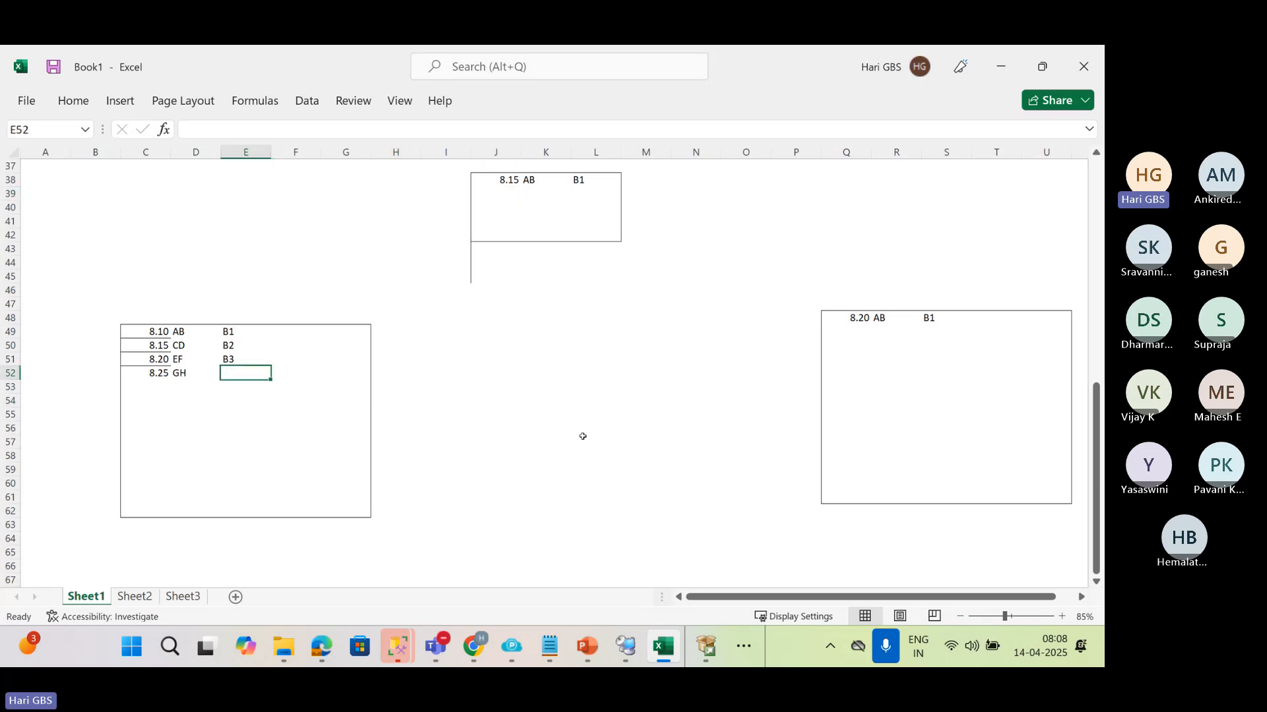
{"action": "left_click", "coordinate": [514, 192]}
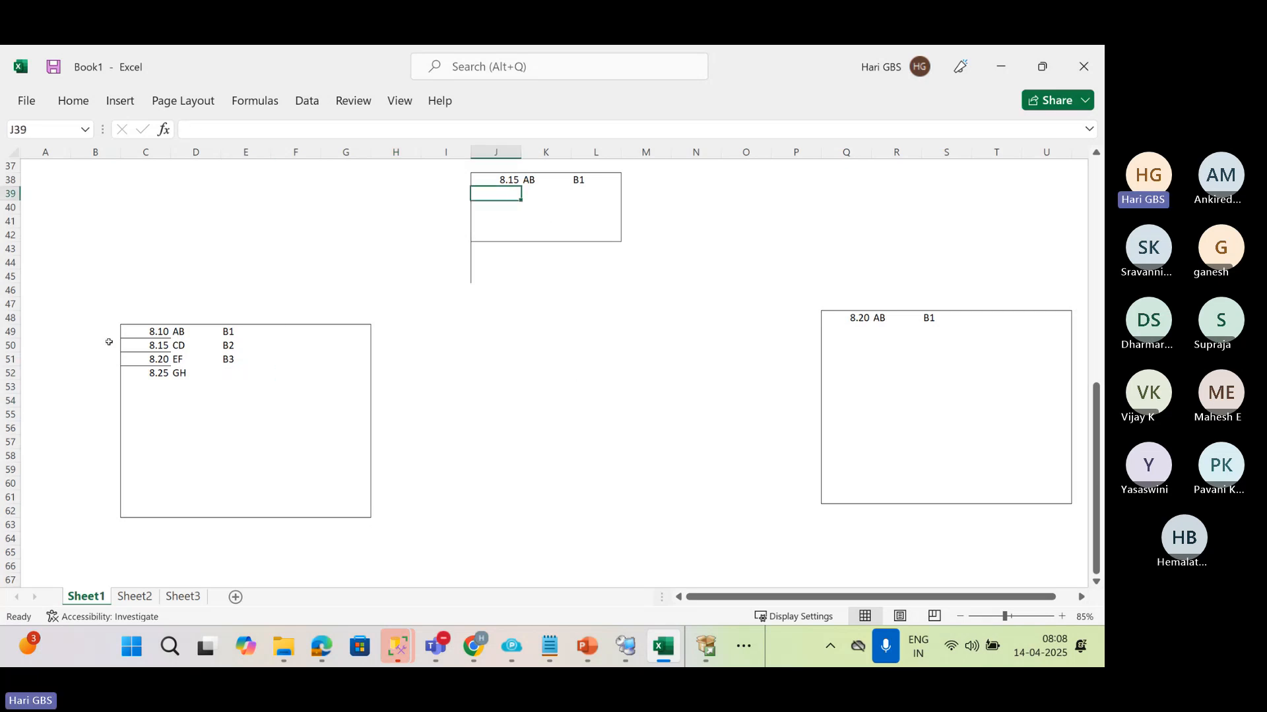
Copy the times in C51:C52 to J39:J40 in the small box
{"action": "left_click", "coordinate": [138, 361]}
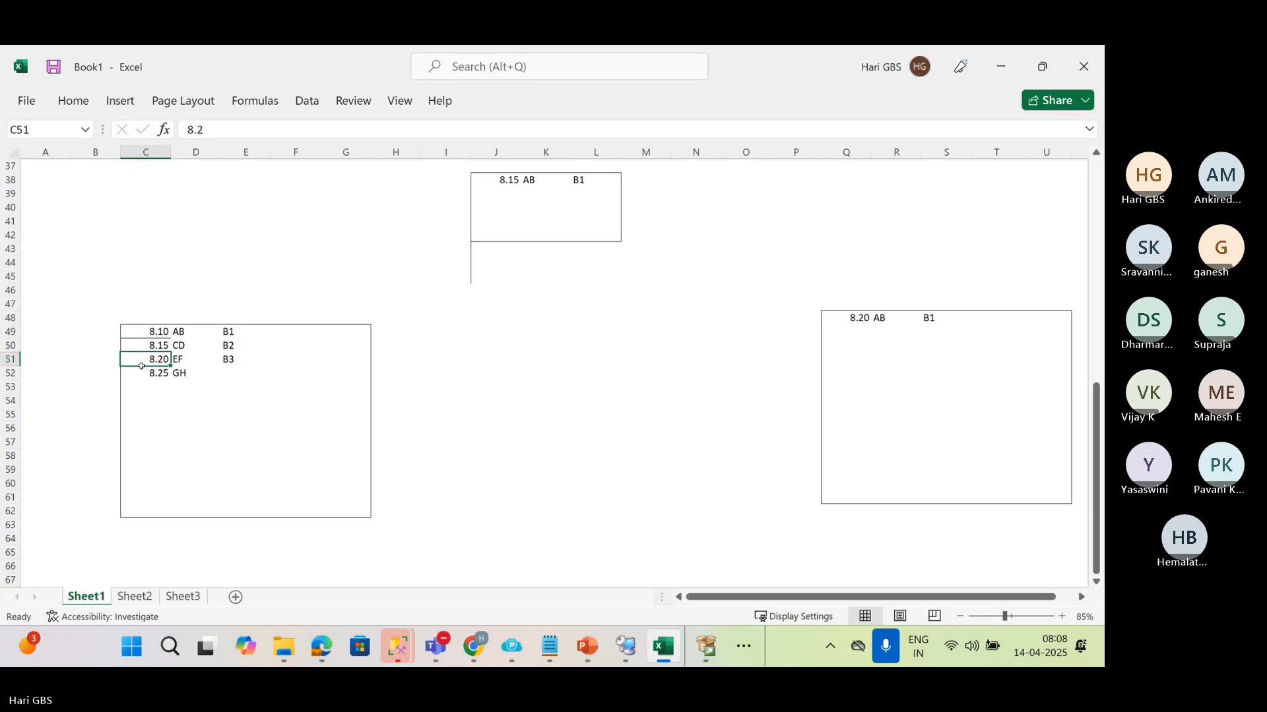
{"action": "left_click_drag", "start_coordinate": [141, 366], "coordinate": [143, 374]}
{"action": "key", "text": "ctrl+c"}
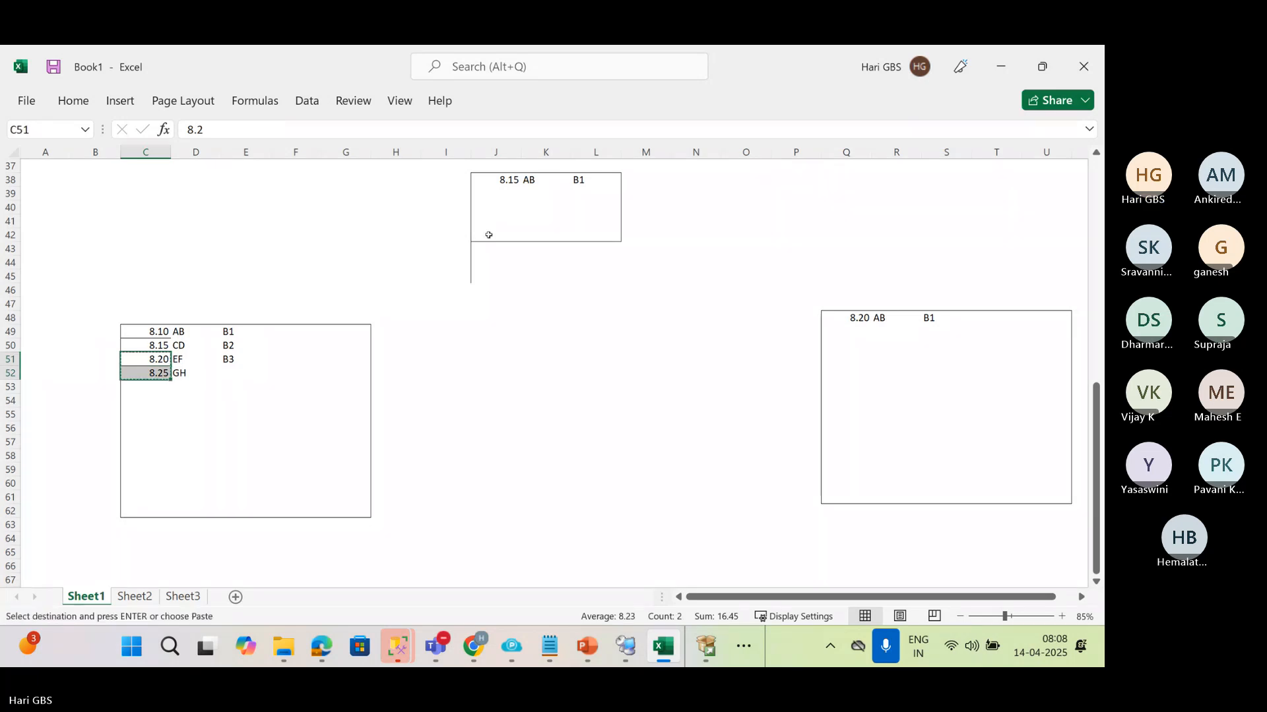
{"action": "left_click", "coordinate": [516, 194]}
{"action": "key", "text": "Return"}
{"action": "left_click", "coordinate": [535, 193]}
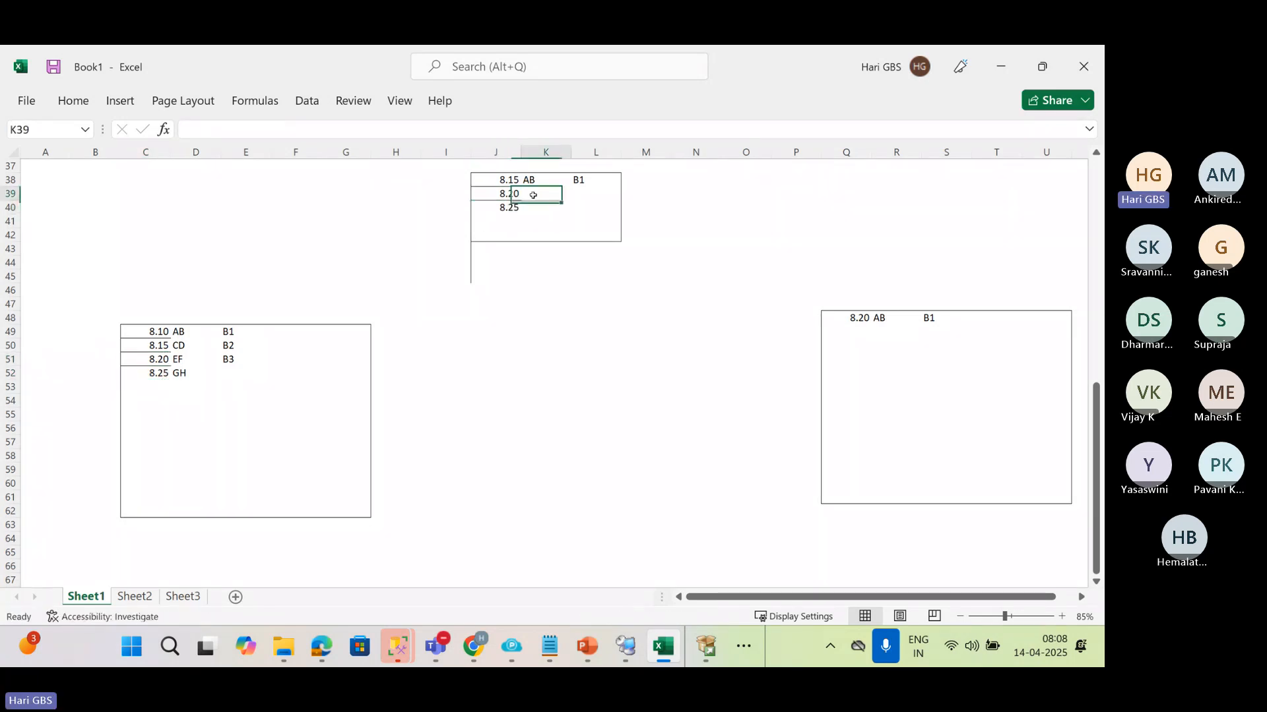
Enter CD and B2 in K39:L39, and EF and B3 in K40:L40, completing the small box's rows
{"action": "type", "text": "CD"}
{"action": "key", "text": "Tab"}
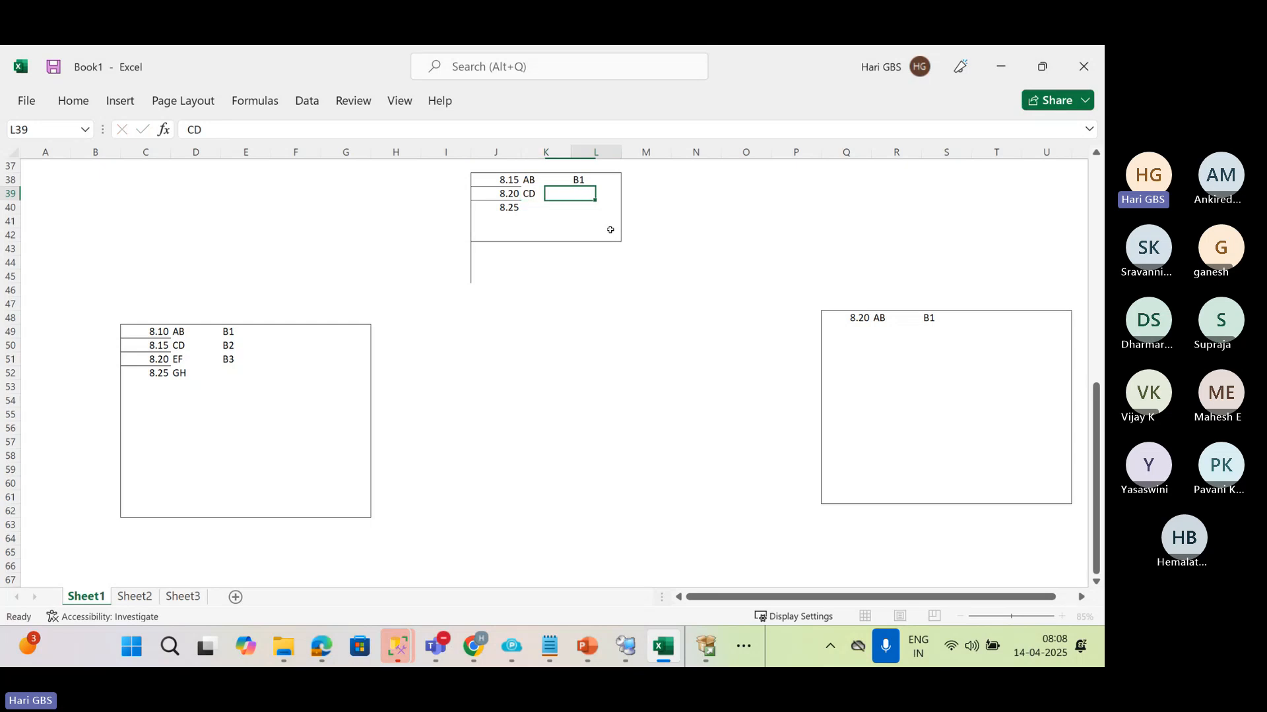
{"action": "type", "text": "B2"}
{"action": "key", "text": "Return"}
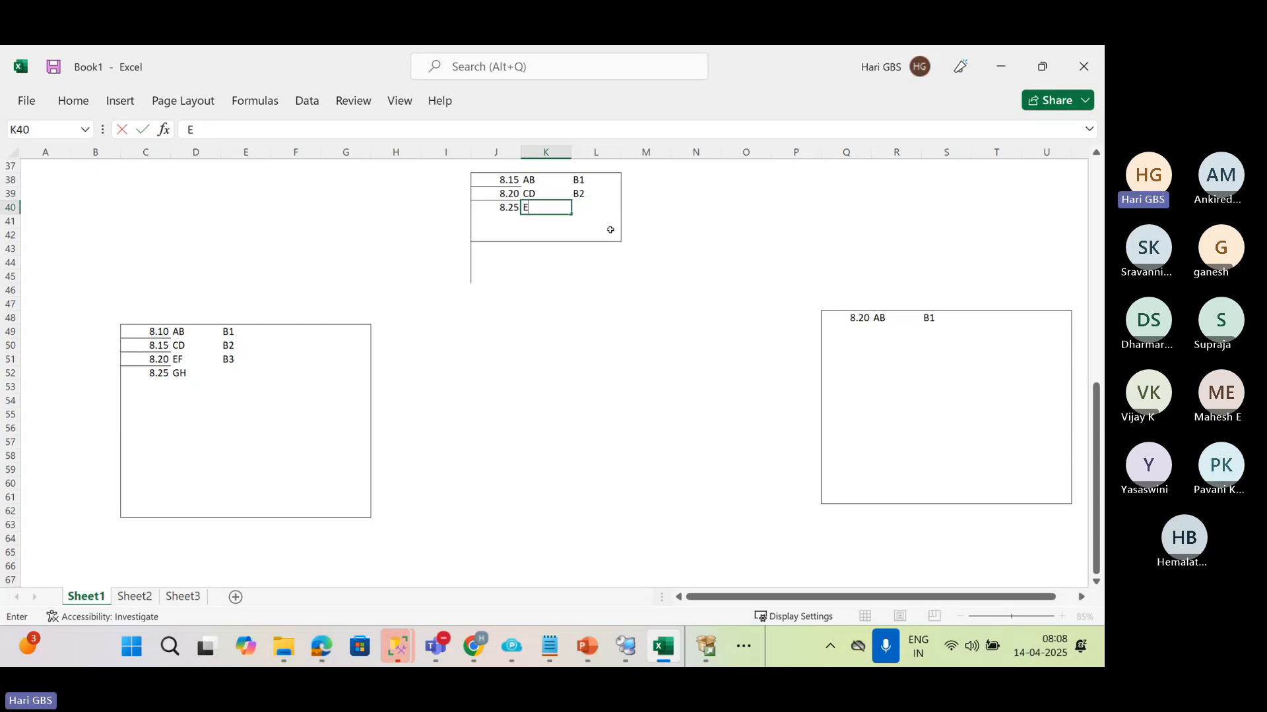
{"action": "type", "text": "EF"}
{"action": "key", "text": "Tab"}
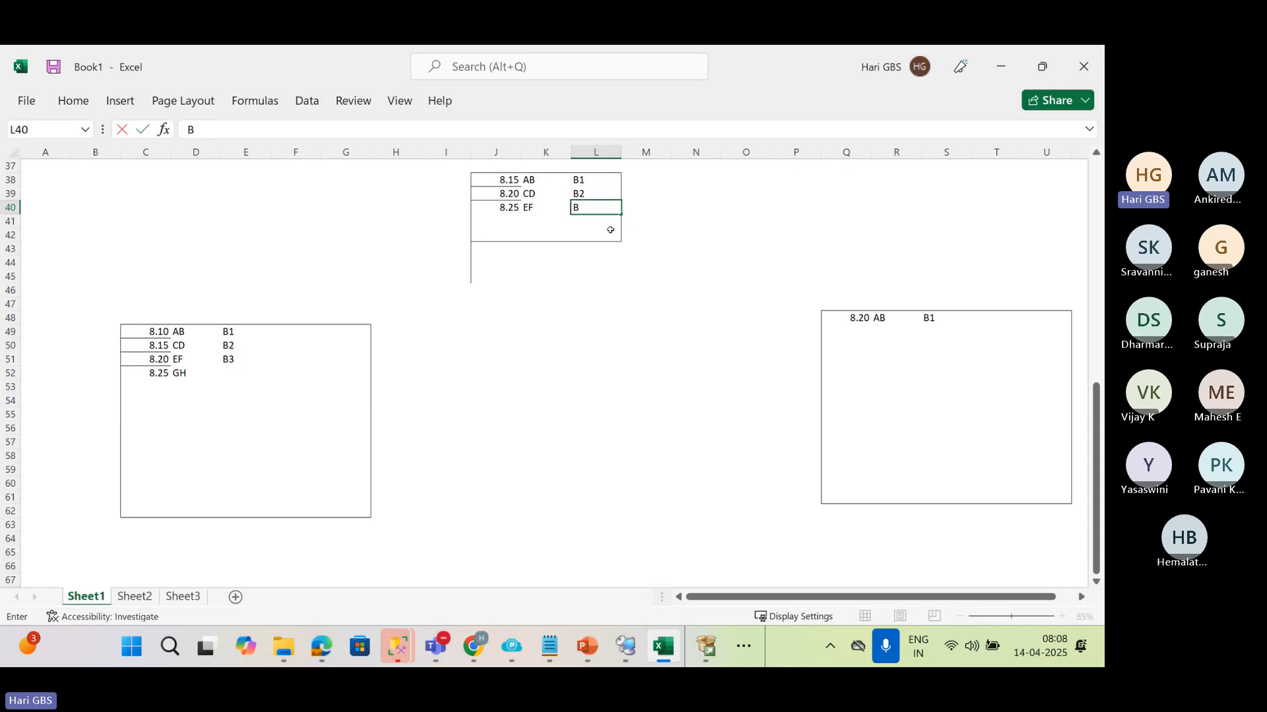
{"action": "type", "text": "3"}
{"action": "key", "text": "Tab"}
Enter 8.25, CD and B2 in Q49:S49 as the second row of the second large box
{"action": "left_click", "coordinate": [854, 331]}
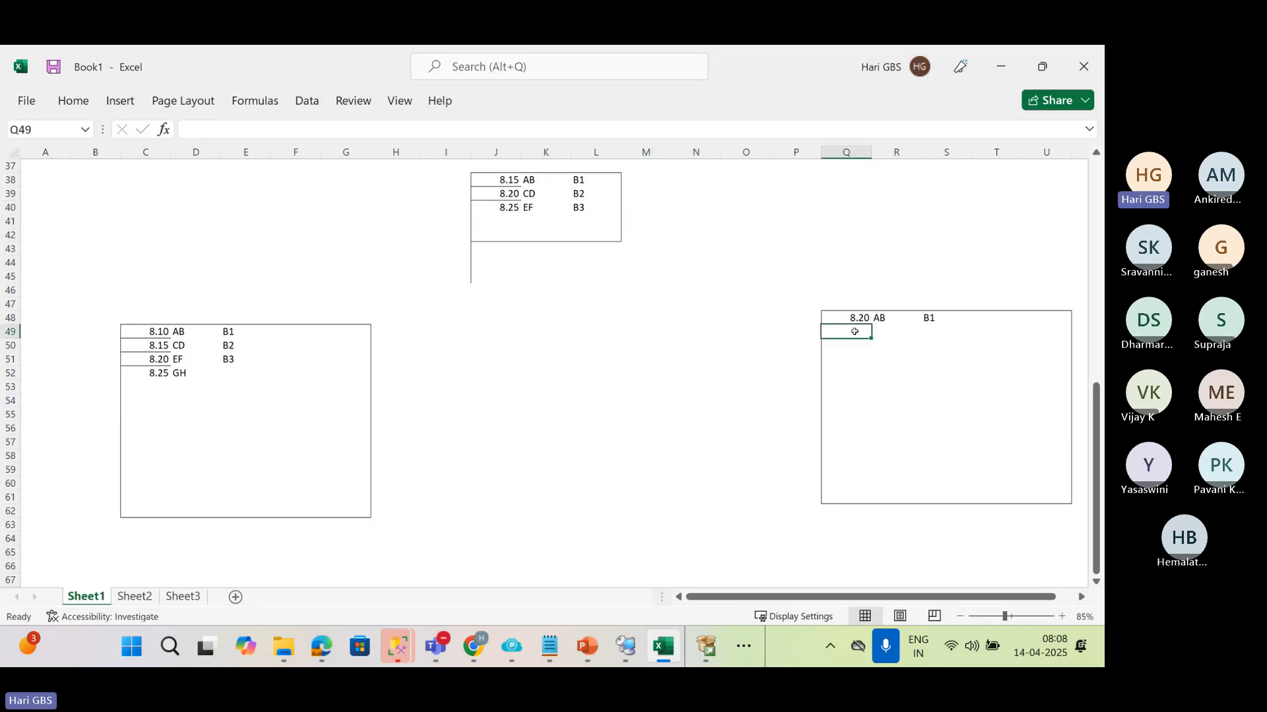
{"action": "type", "text": "8.25"}
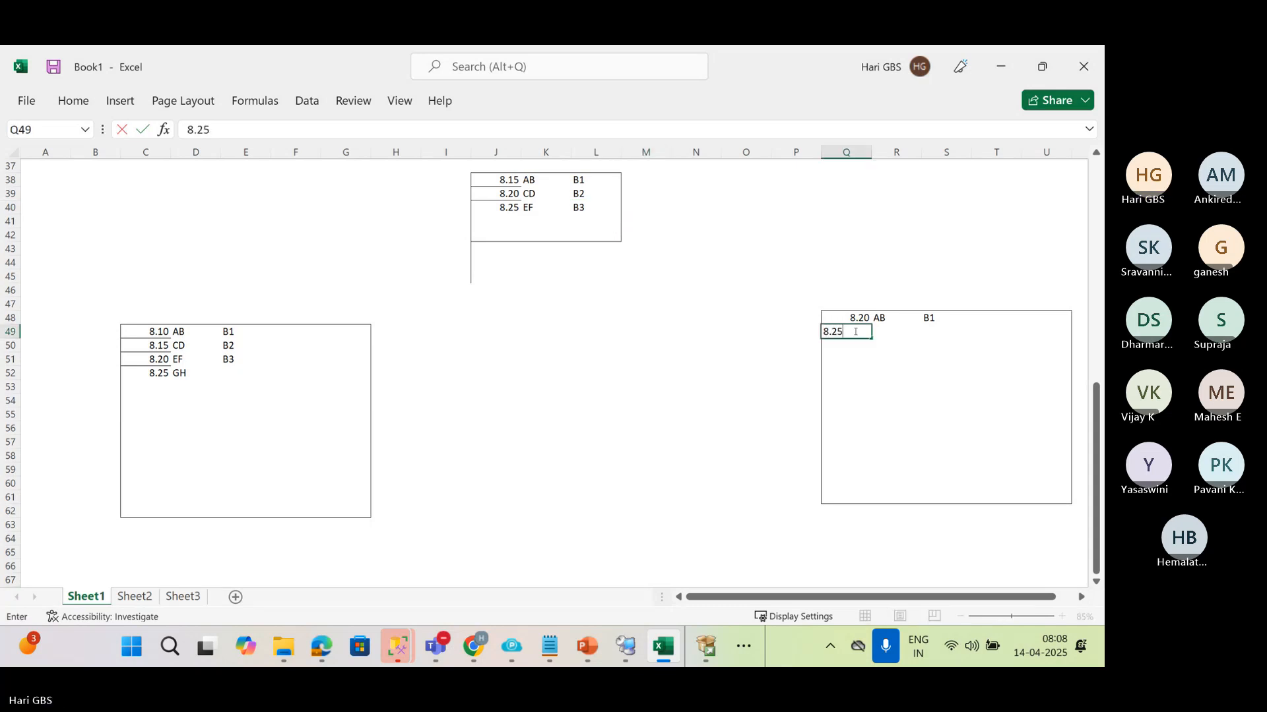
{"action": "key", "text": "Tab"}
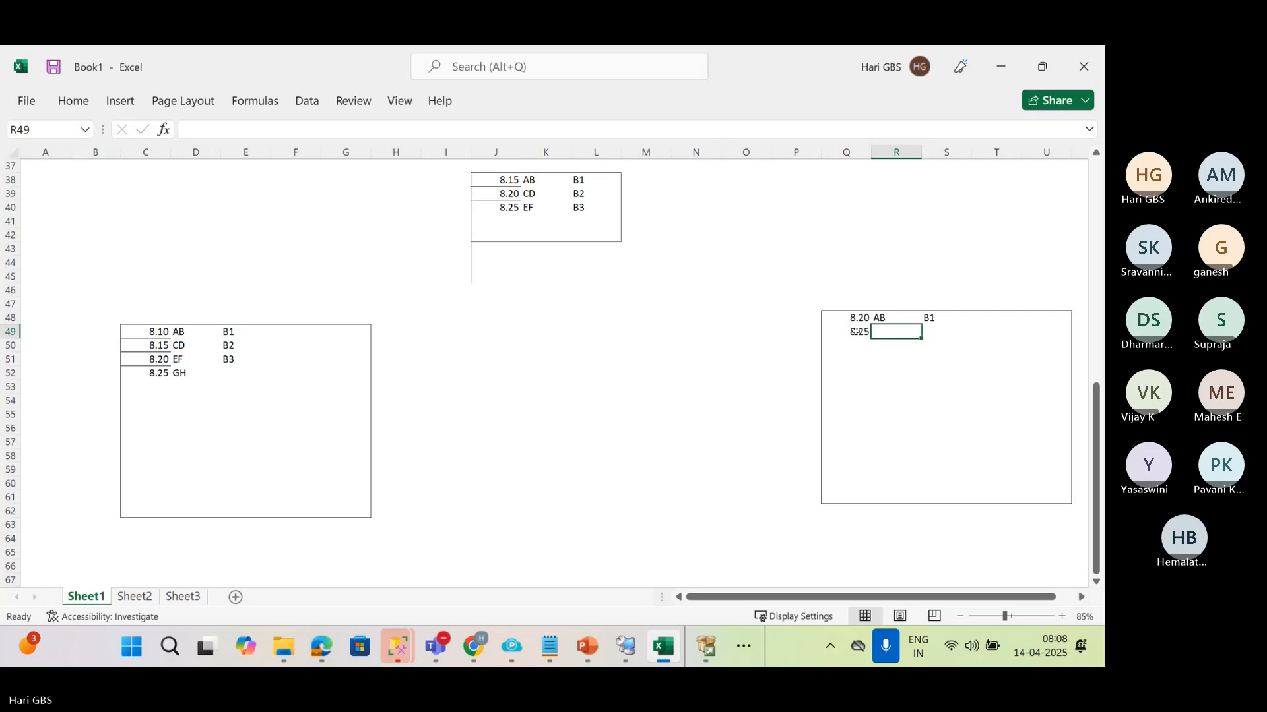
{"action": "type", "text": "CD"}
{"action": "key", "text": "Tab"}
{"action": "type", "text": "B"}
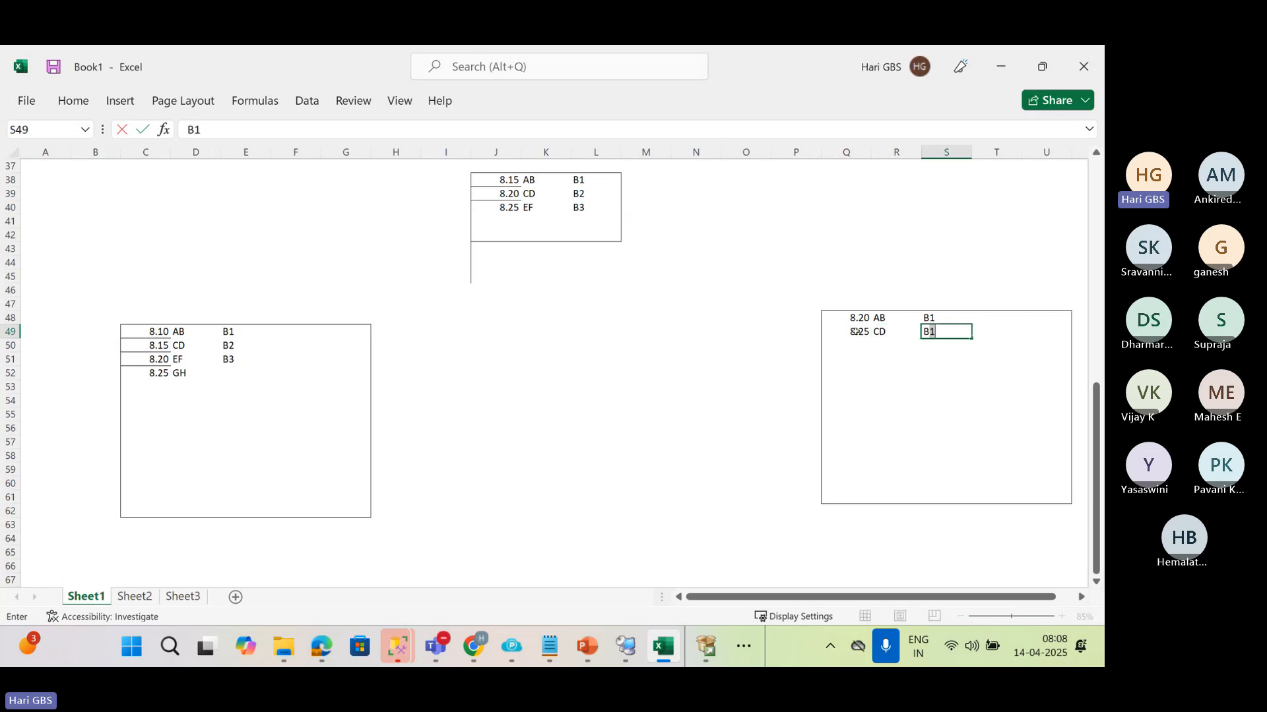
{"action": "type", "text": "2"}
{"action": "key", "text": "Return"}
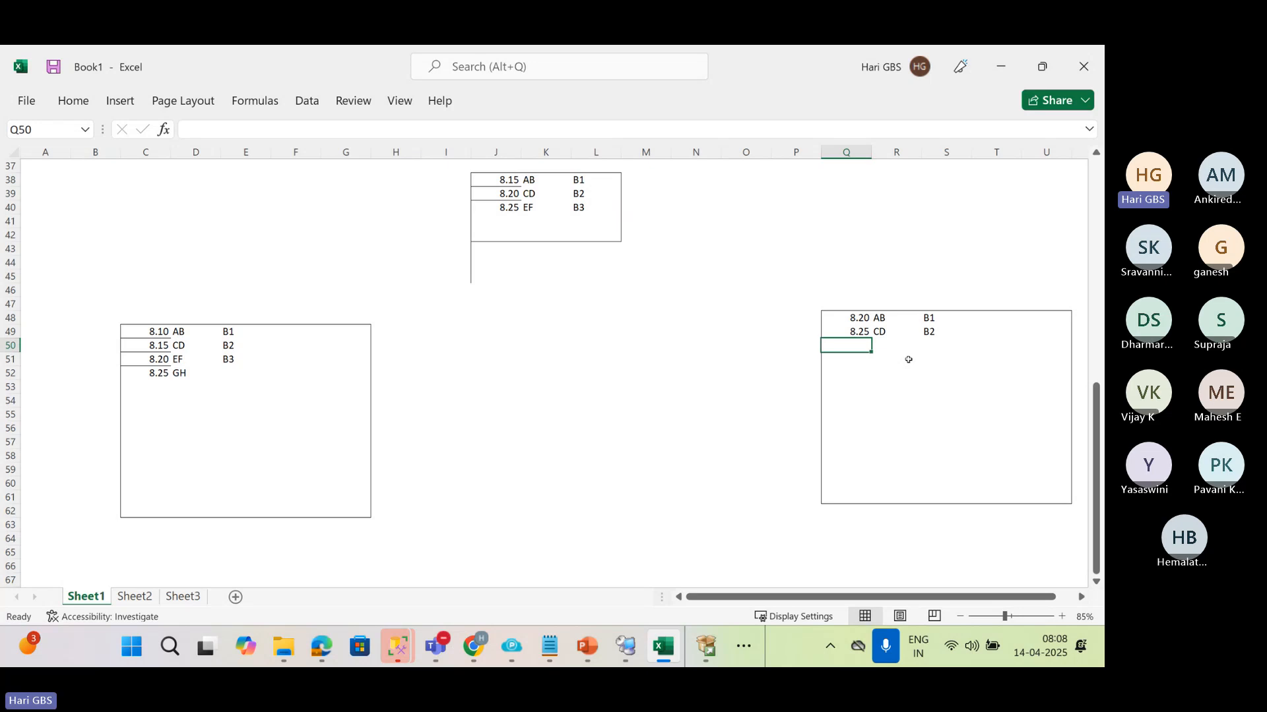
{"action": "left_click", "coordinate": [846, 333]}
{"action": "mouse_move", "coordinate": [868, 332]}
{"action": "left_mouse_down"}
{"action": "mouse_move", "coordinate": [932, 321]}
{"action": "mouse_move", "coordinate": [932, 333]}
{"action": "left_mouse_up"}
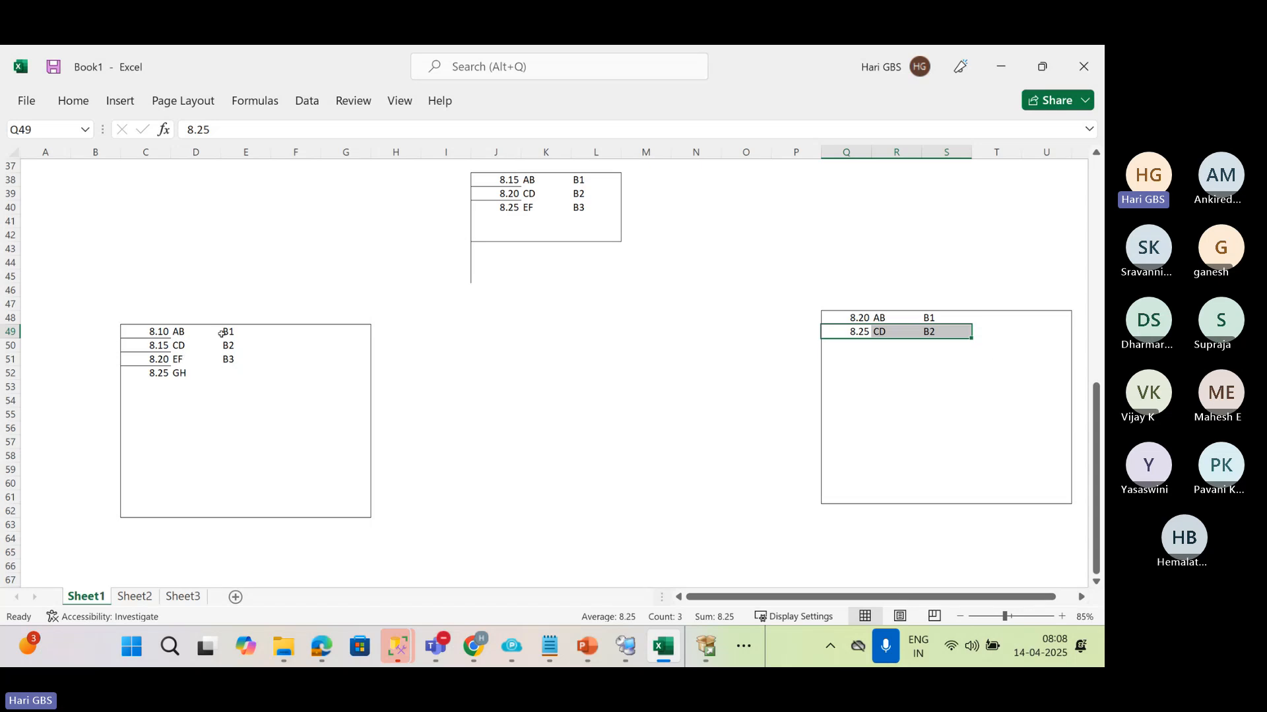
Enter the note "Disable BackupJOb" in F56 inside the first large box
{"action": "left_click", "coordinate": [288, 431]}
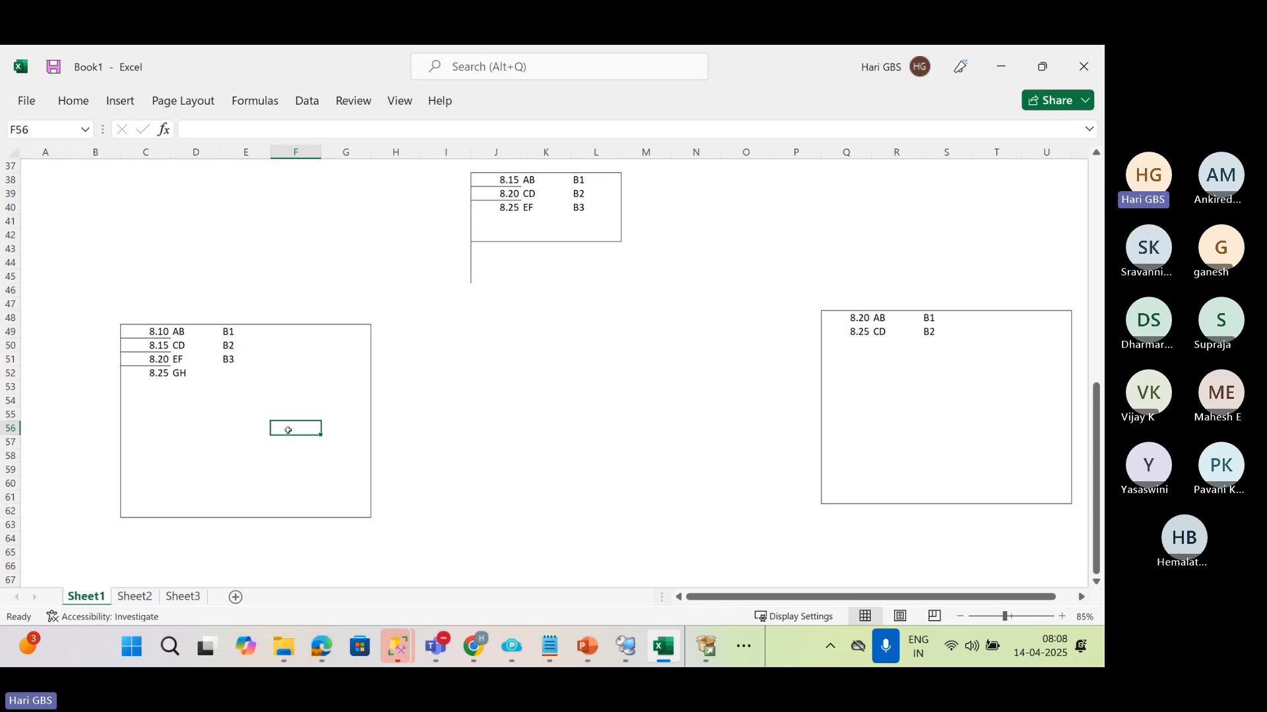
{"action": "type", "text": "Disa"}
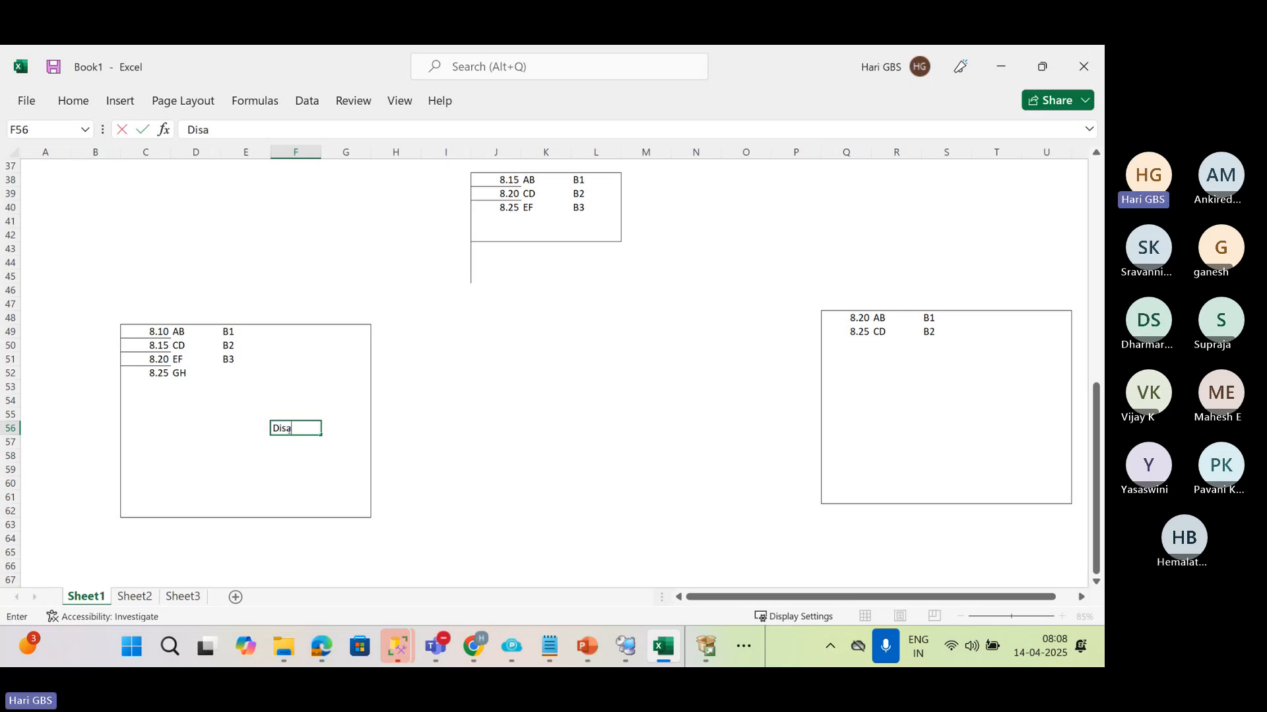
{"action": "type", "text": "ble BackupJOb"}
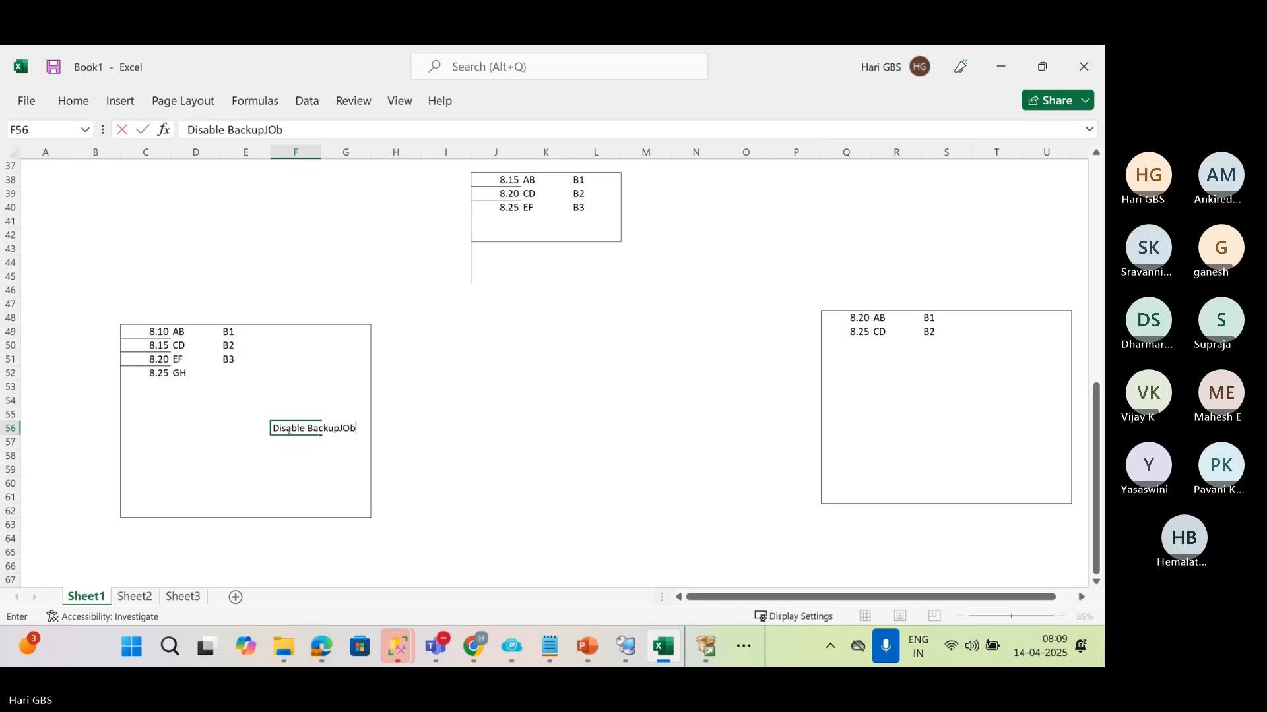
{"action": "key", "text": "Return"}
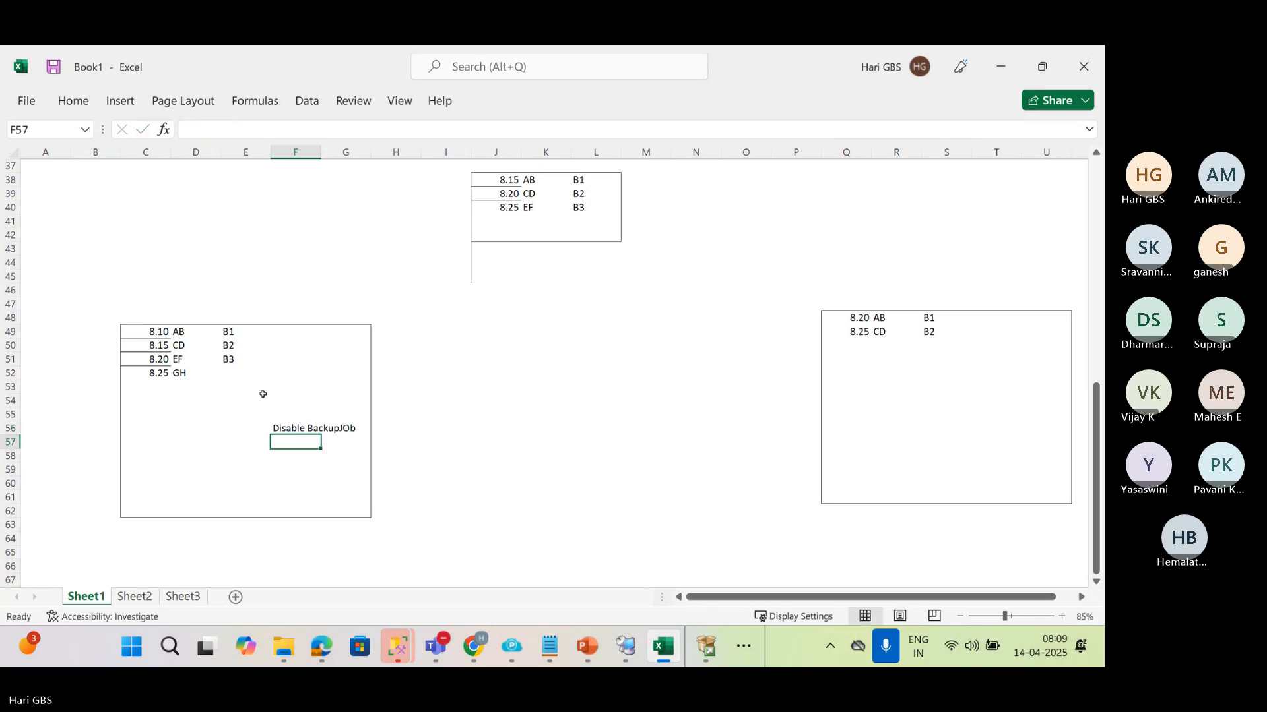
{"action": "left_click", "coordinate": [229, 376]}
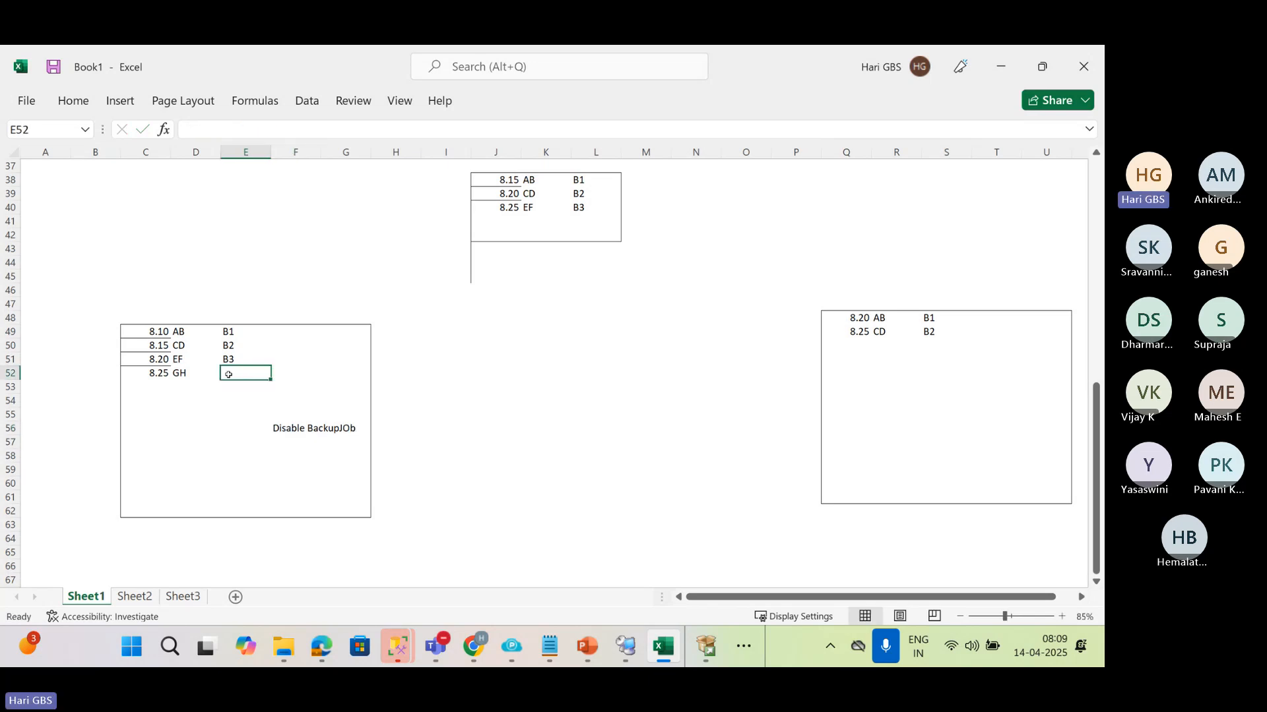
{"action": "left_click", "coordinate": [140, 374]}
{"action": "left_click_drag", "start_coordinate": [171, 376], "coordinate": [208, 375]}
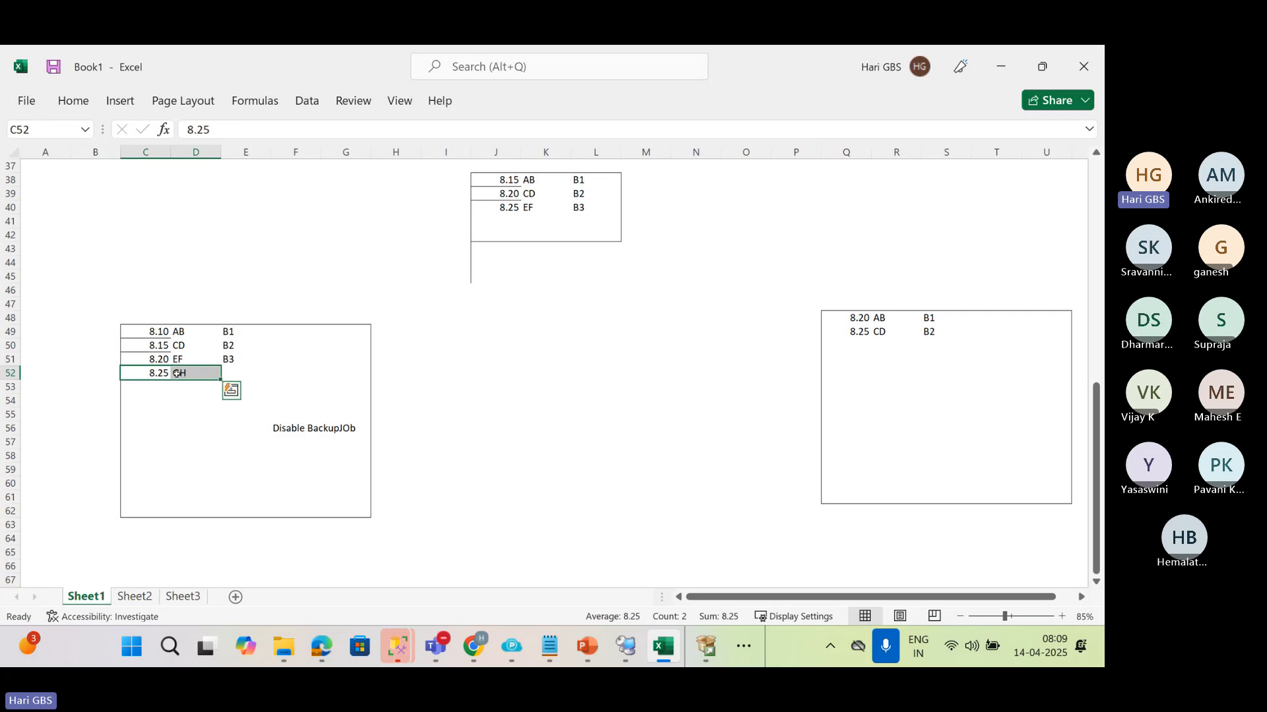
{"action": "left_click", "coordinate": [177, 374]}
{"action": "left_click", "coordinate": [235, 373]}
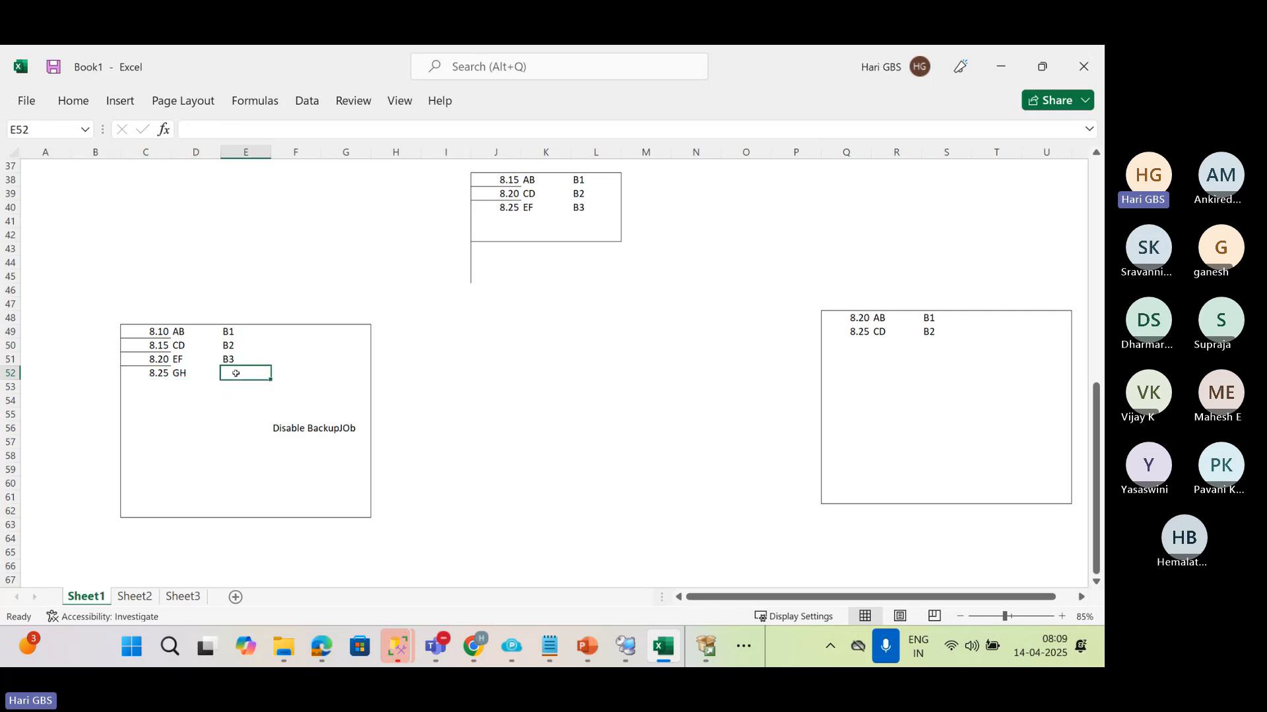
{"action": "left_click", "coordinate": [500, 222]}
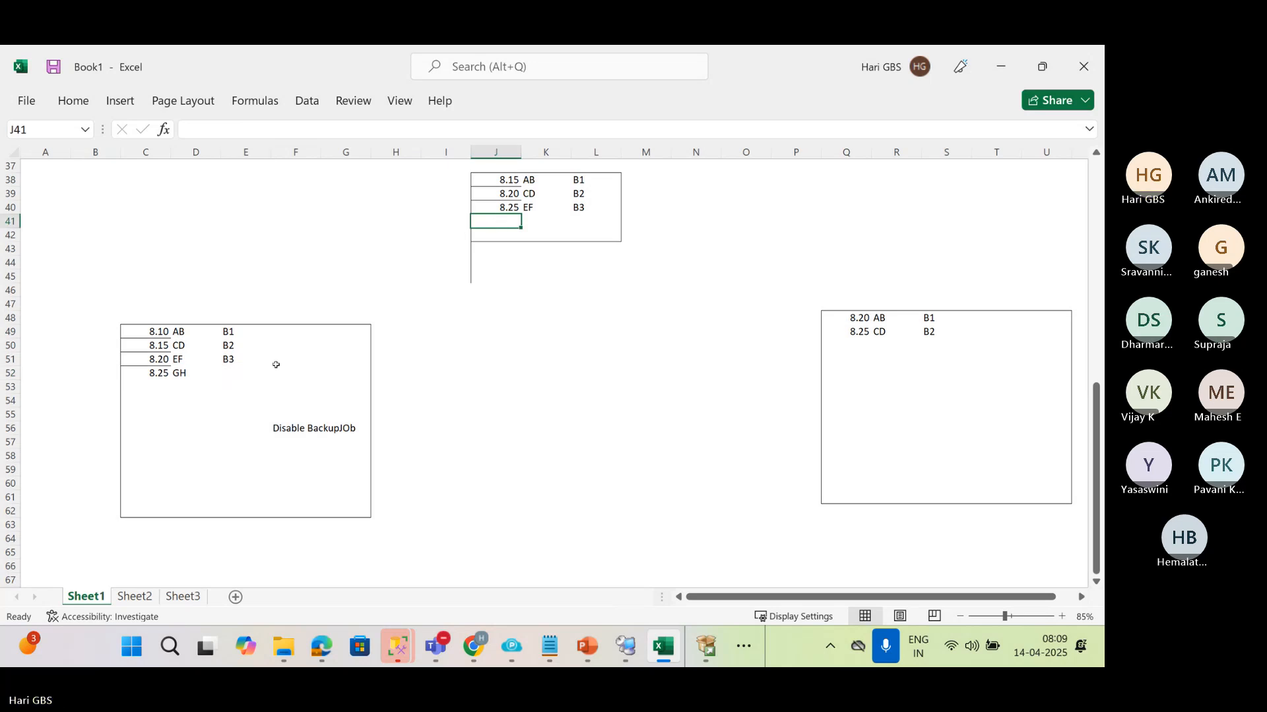
{"action": "left_click", "coordinate": [191, 373]}
Replace the note in F56 of the first large box with "Disable"
{"action": "left_click", "coordinate": [281, 428]}
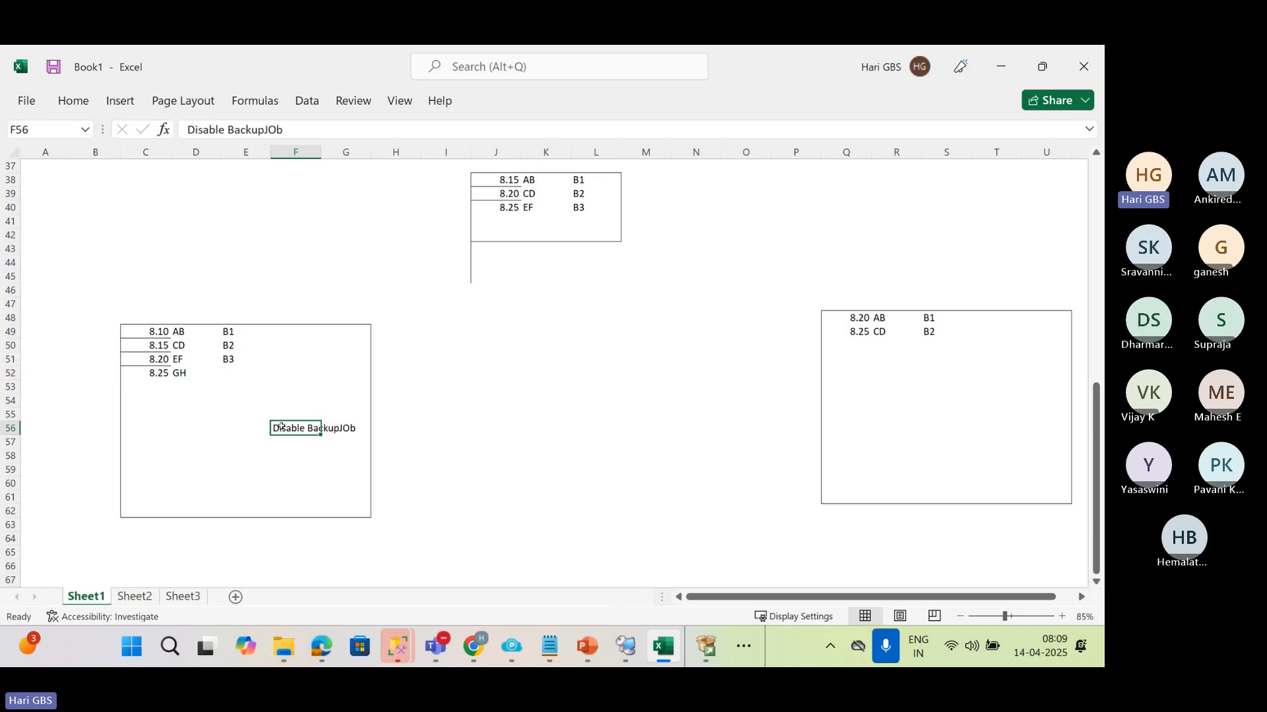
{"action": "key", "text": "Delete"}
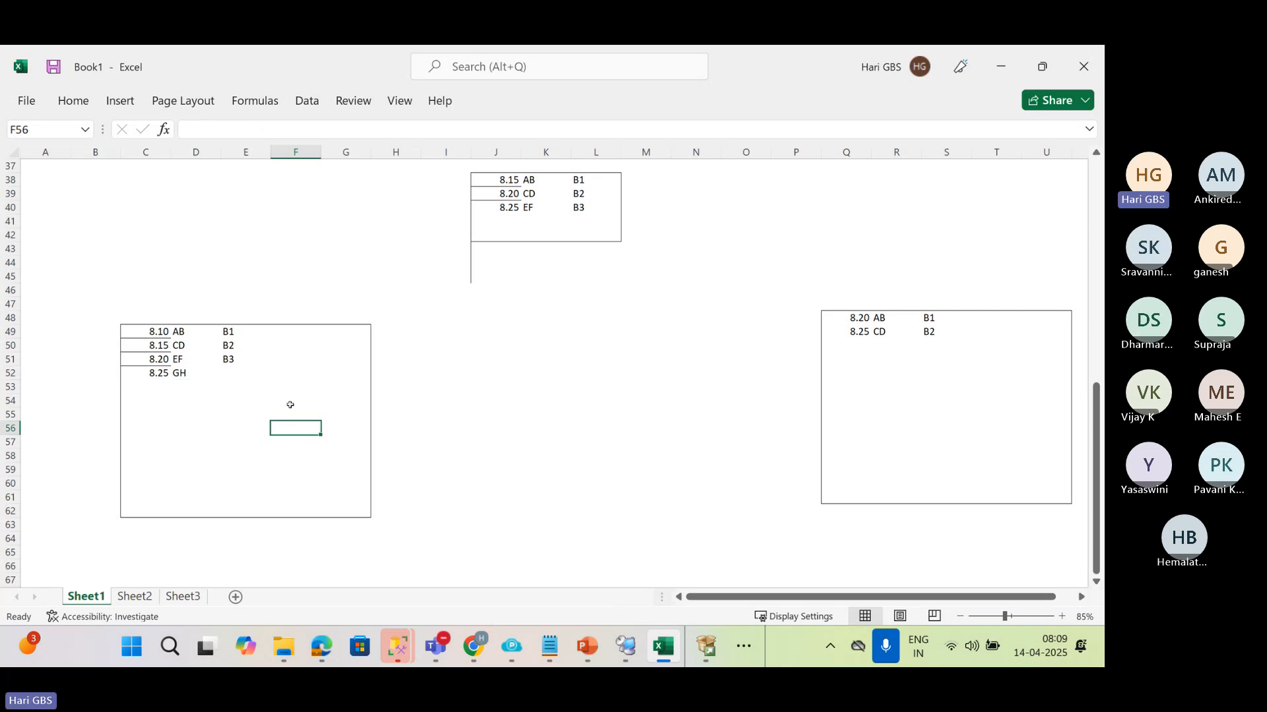
{"action": "type", "text": "D"}
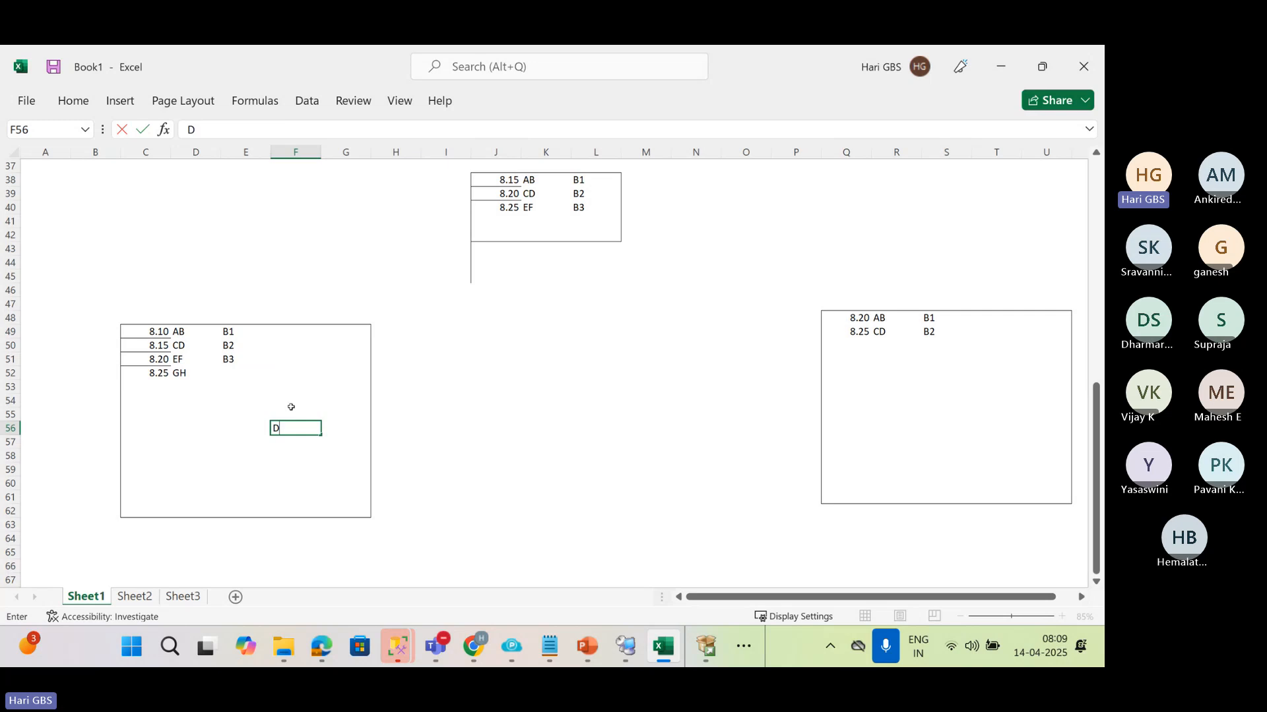
{"action": "type", "text": "isable"}
{"action": "key", "text": "Return"}
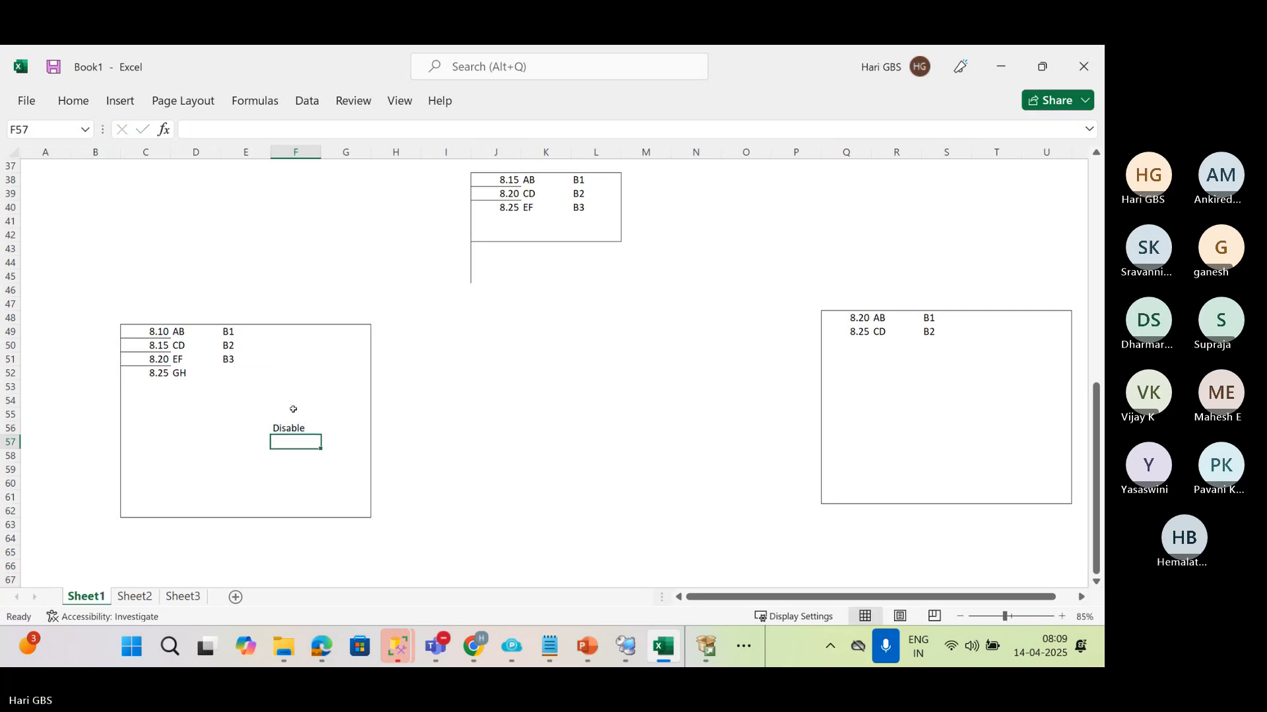
Enter the note "disable copy & Restore" in Q54 inside the second large box
{"action": "left_click", "coordinate": [859, 404]}
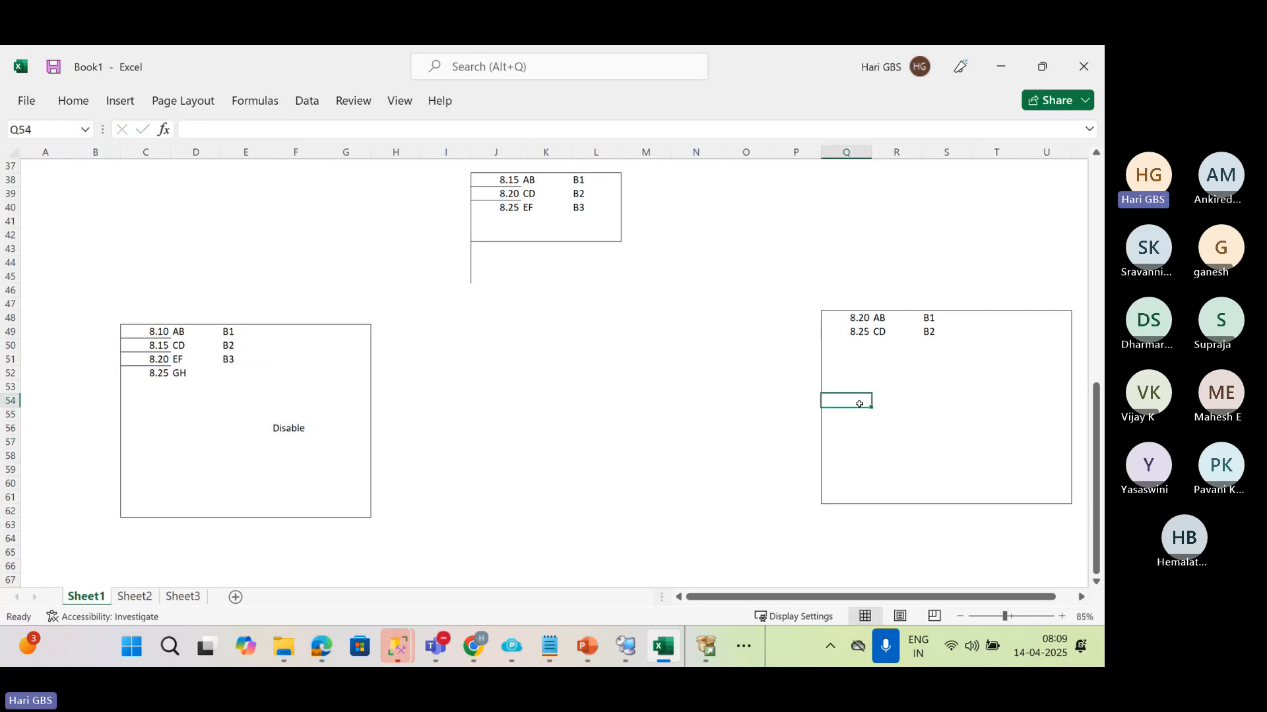
{"action": "type", "text": "disable cop"}
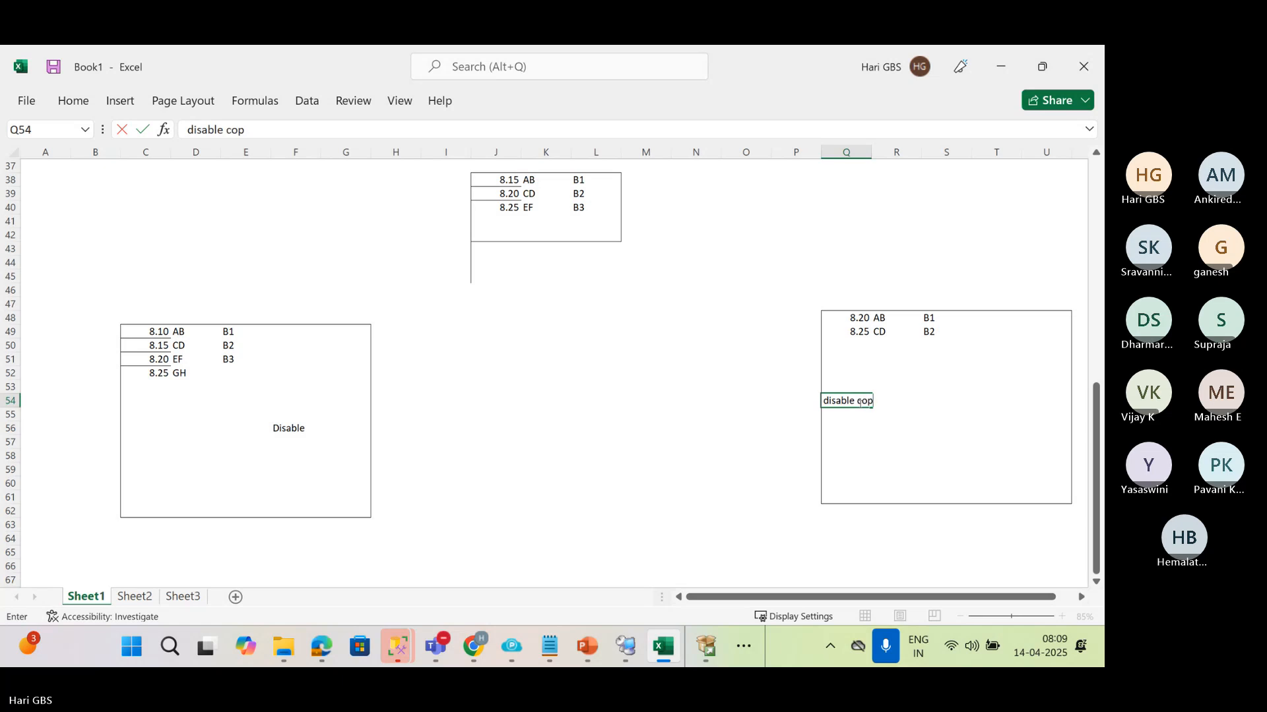
{"action": "type", "text": "y & Restore"}
{"action": "key", "text": "Return"}
Enter "Backup" in F57, directly below the Disable note in the first large box
{"action": "key", "text": "Left"}
{"action": "key", "text": "Left"}
{"action": "key", "text": "Left"}
{"action": "key", "text": "Left"}
{"action": "key", "text": "Left"}
{"action": "key", "text": "Left"}
{"action": "key", "text": "Left"}
{"action": "key", "text": "Left"}
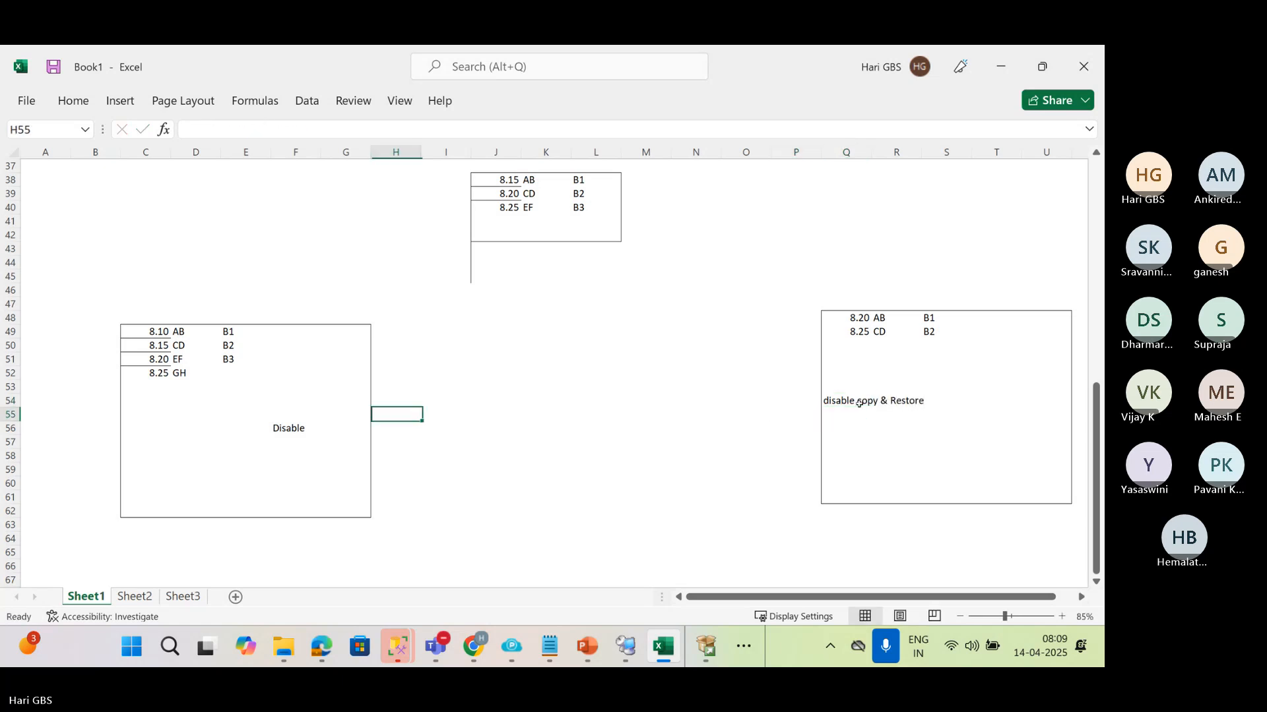
{"action": "key", "text": "Down"}
{"action": "key", "text": "Left"}
{"action": "key", "text": "Down"}
{"action": "key", "text": "Left"}
{"action": "type", "text": "Bacup"}
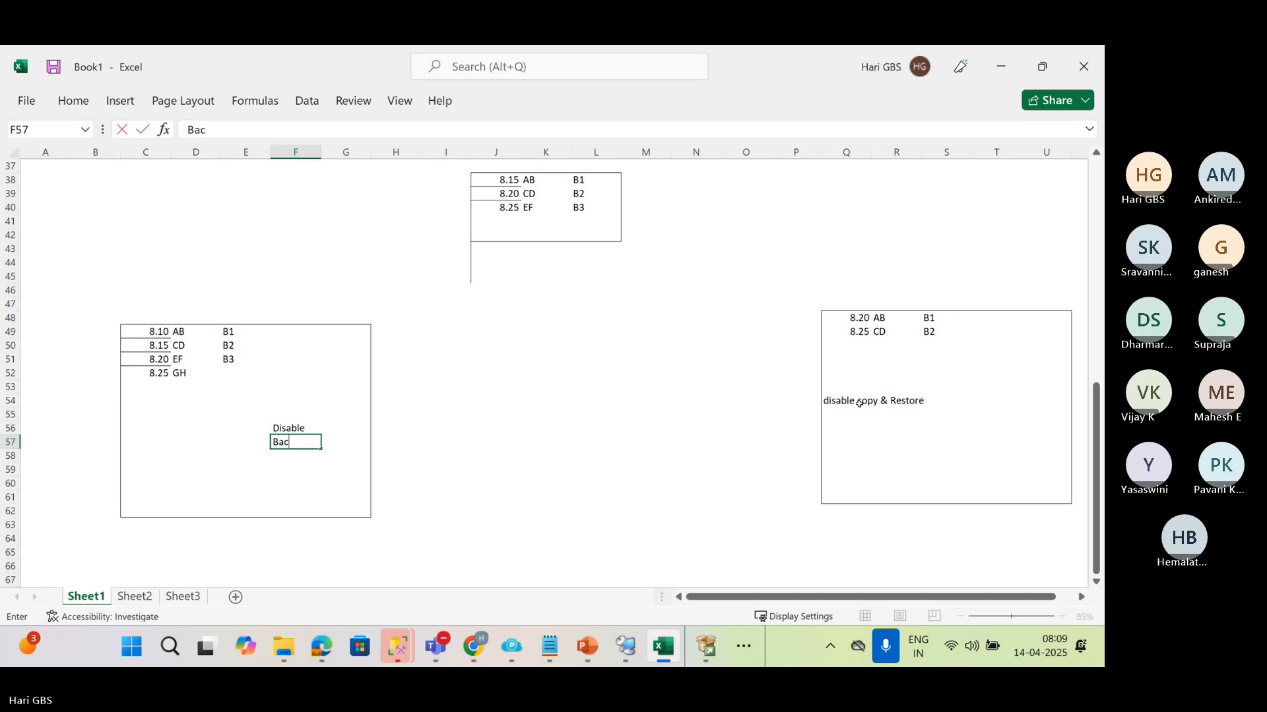
{"action": "key", "text": "BackSpace"}
{"action": "key", "text": "BackSpace"}
{"action": "type", "text": "ckup"}
{"action": "key", "text": "Return"}
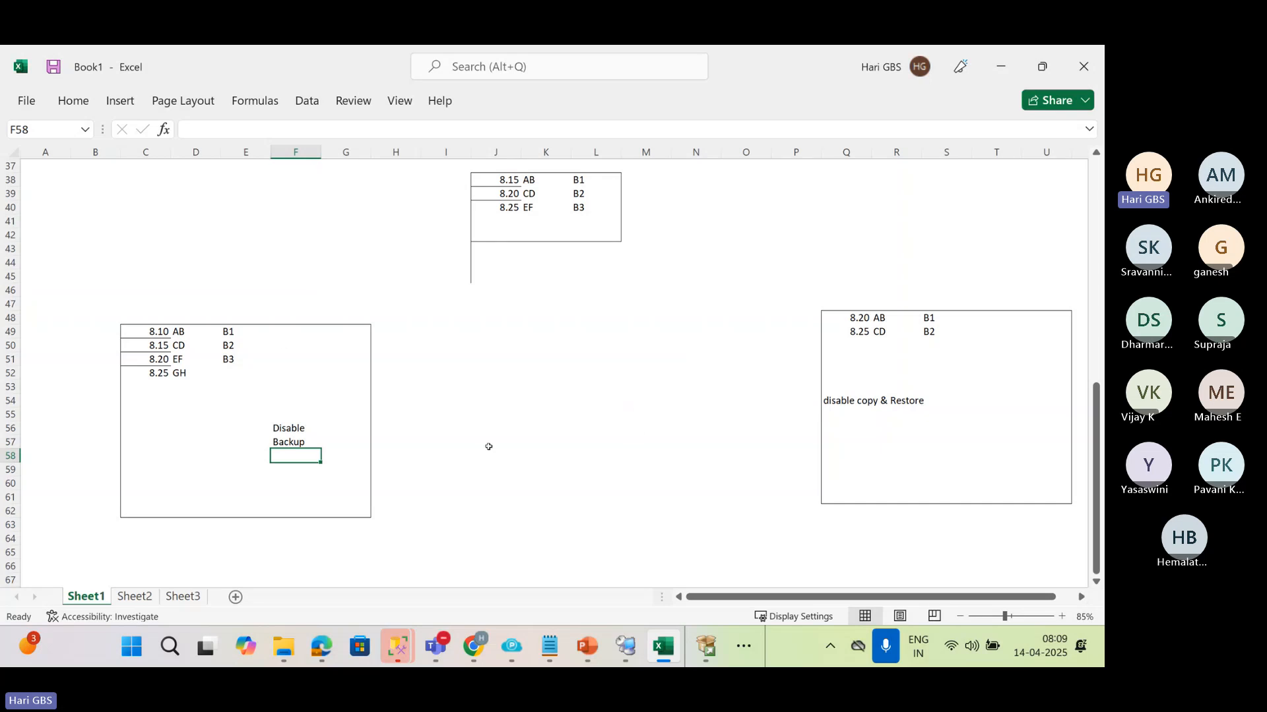
Enter the label "No recoveery" in T43 above the second large box
{"action": "left_click", "coordinate": [983, 244]}
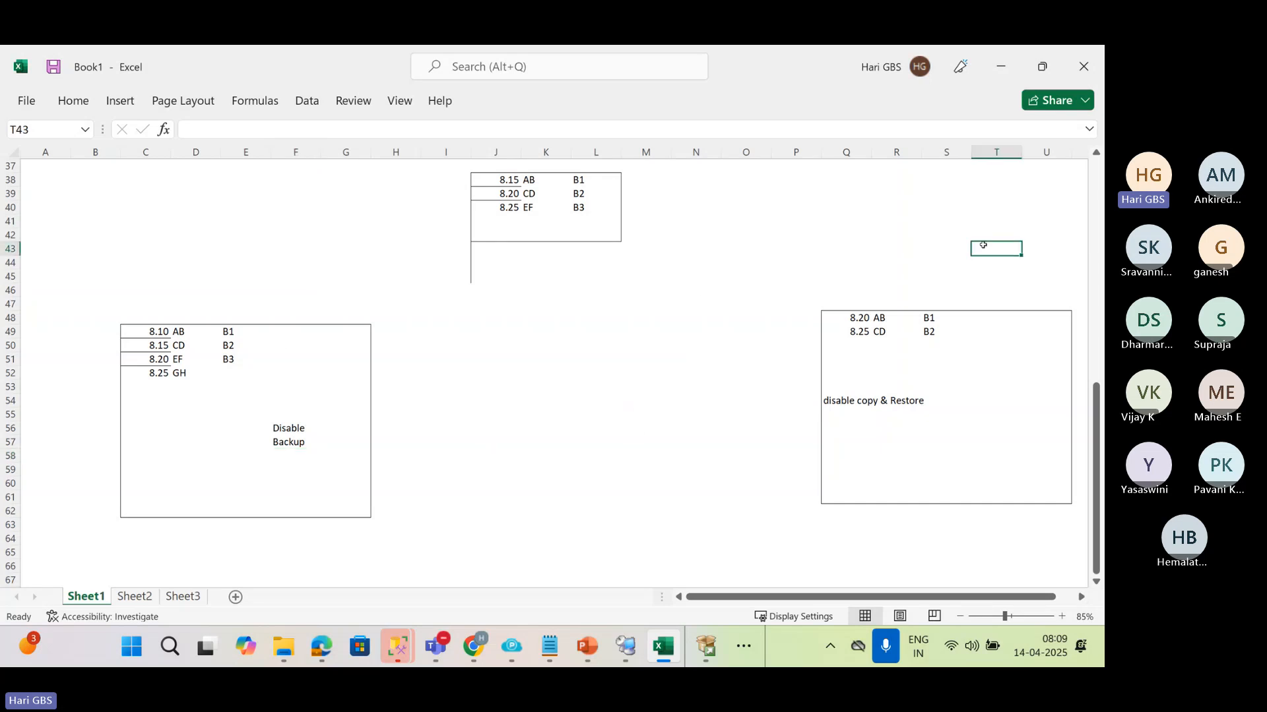
{"action": "type", "text": "No |Re"}
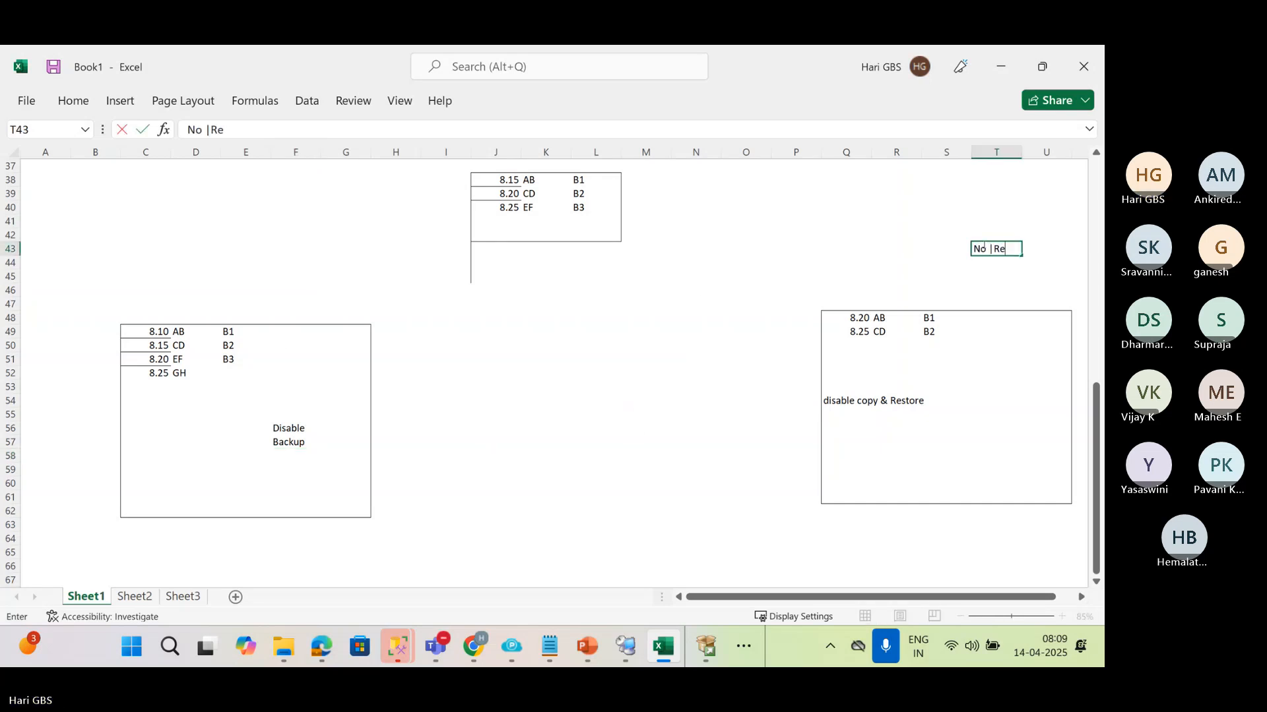
{"action": "key", "text": "BackSpace"}
{"action": "key", "text": "BackSpace"}
{"action": "key", "text": "BackSpace"}
{"action": "type", "text": "recove"}
{"action": "type", "text": "yr"}
{"action": "key", "text": "BackSpace"}
{"action": "type", "text": "ery"}
Enter the label "Online" in D43 above the first large box
{"action": "key", "text": "Left"}
{"action": "key", "text": "Left"}
{"action": "key", "text": "Left"}
{"action": "key", "text": "Left"}
{"action": "key", "text": "Left"}
{"action": "key", "text": "Left"}
{"action": "key", "text": "Left"}
{"action": "key", "text": "Left"}
{"action": "key", "text": "Left"}
{"action": "key", "text": "Left"}
{"action": "key", "text": "Left"}
{"action": "key", "text": "Left"}
{"action": "key", "text": "Left"}
{"action": "key", "text": "Left"}
{"action": "key", "text": "Left"}
{"action": "key", "text": "Left"}
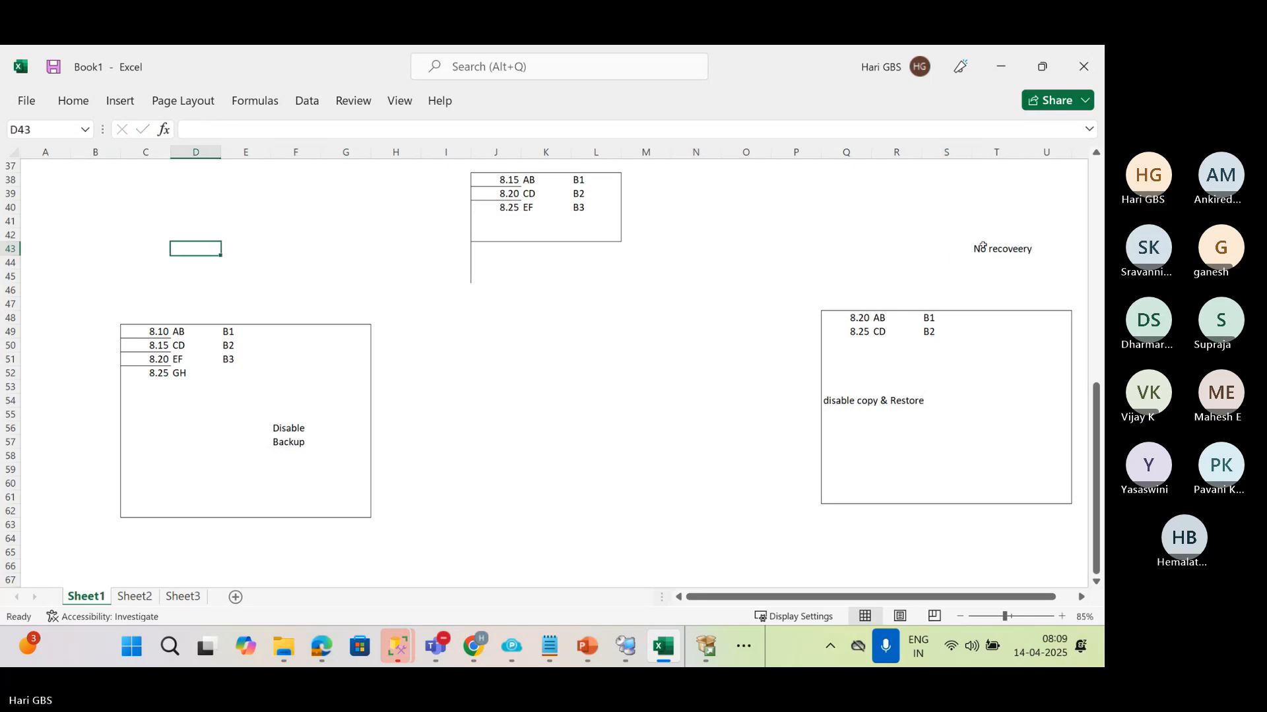
{"action": "type", "text": "Online"}
{"action": "key", "text": "Return"}
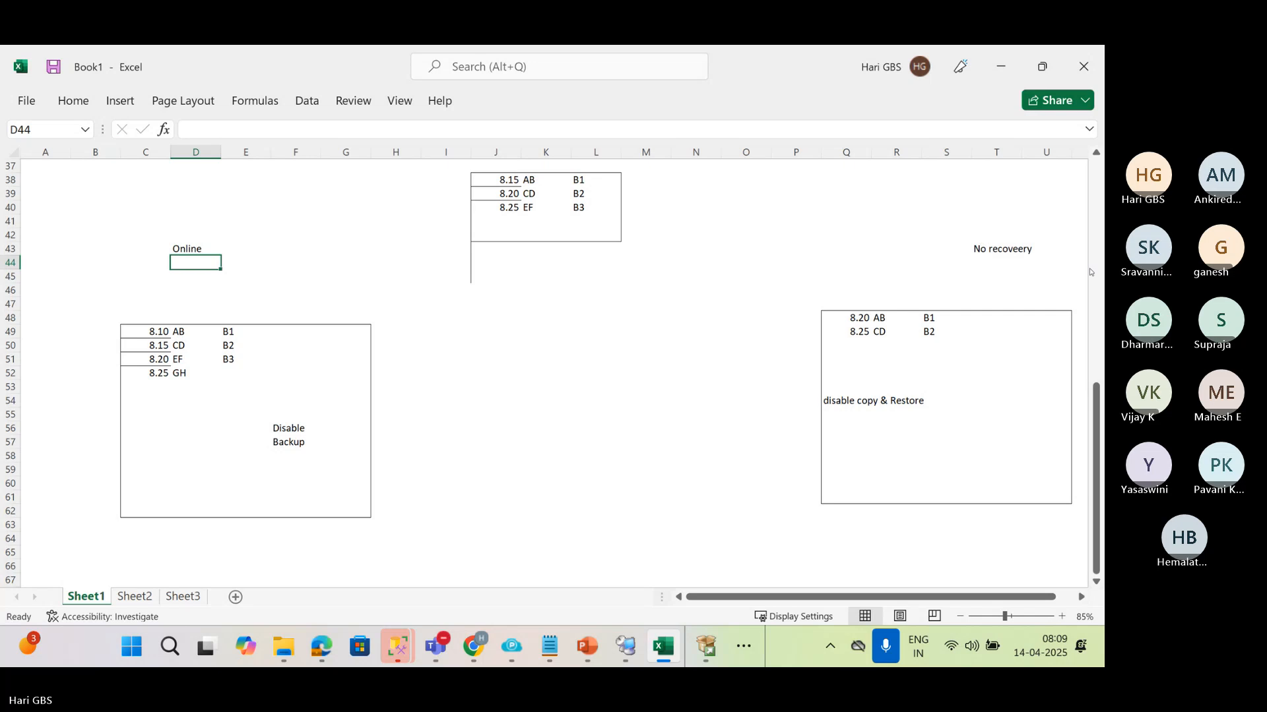
Replace the misspelled label in T43 above the second large box with "NO Recovery"
{"action": "left_click", "coordinate": [999, 256]}
{"action": "type", "text": "NO"}
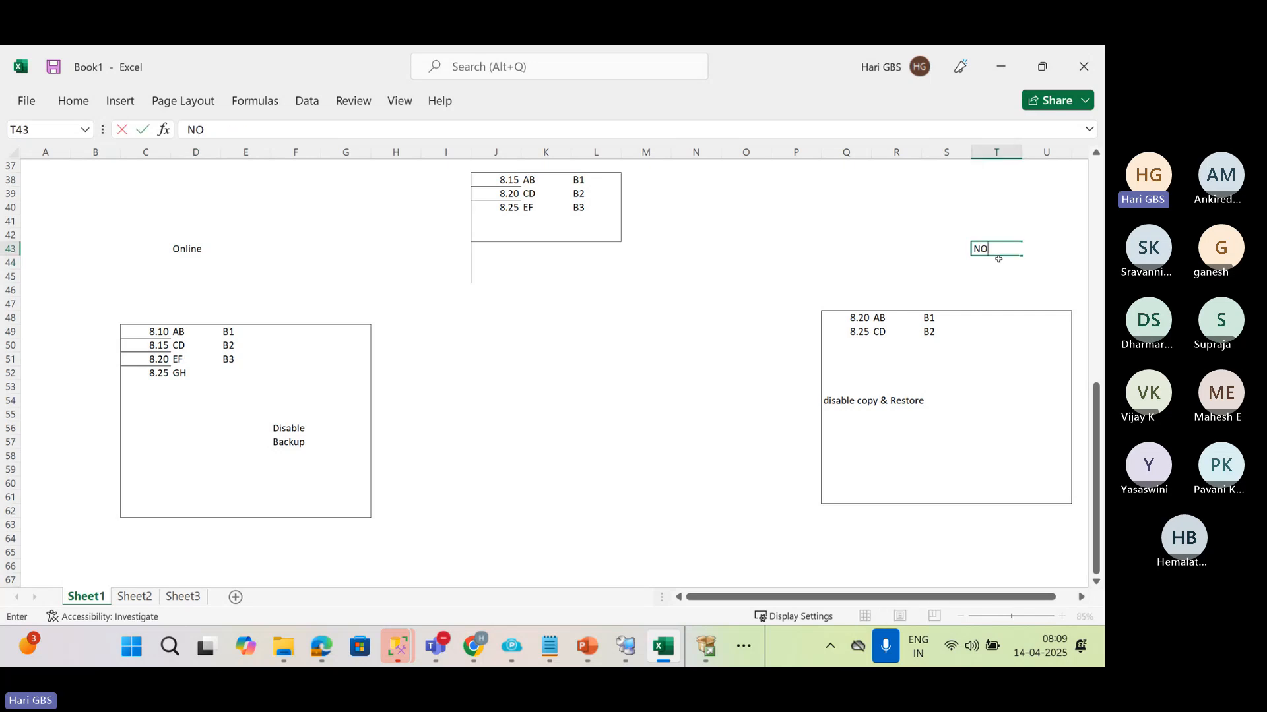
{"action": "type", "text": " Recovery"}
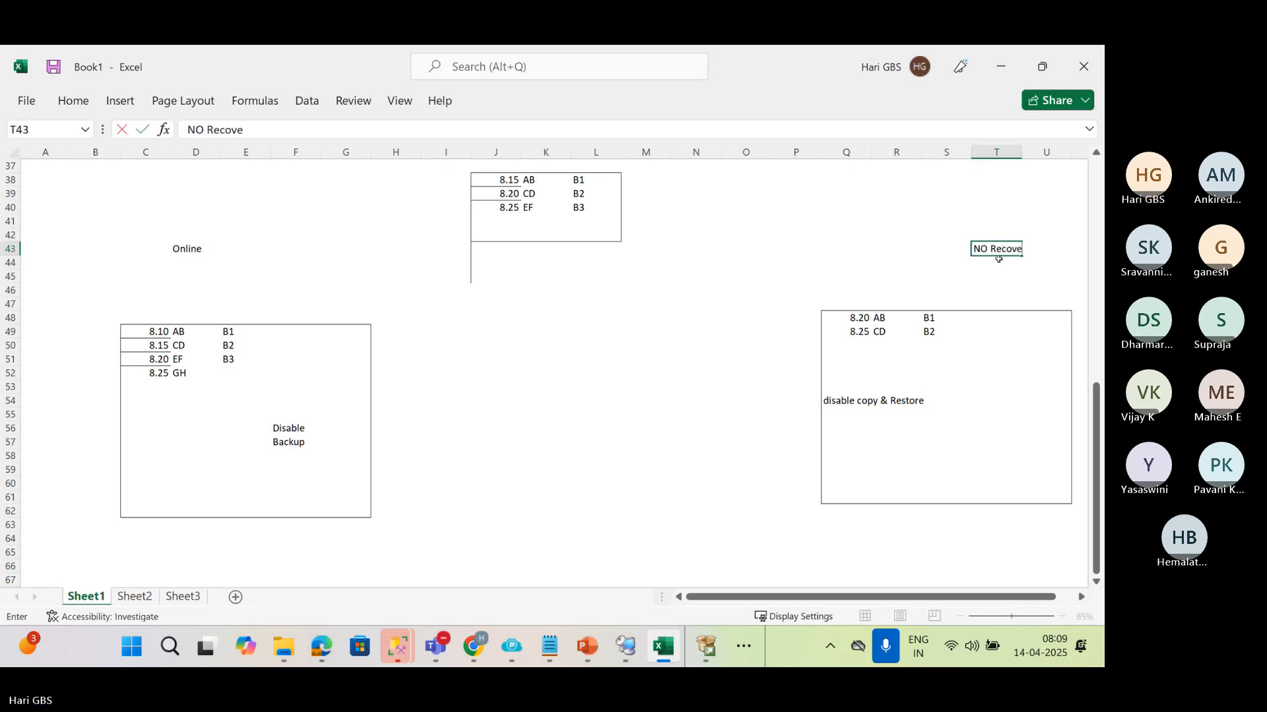
{"action": "key", "text": "Return"}
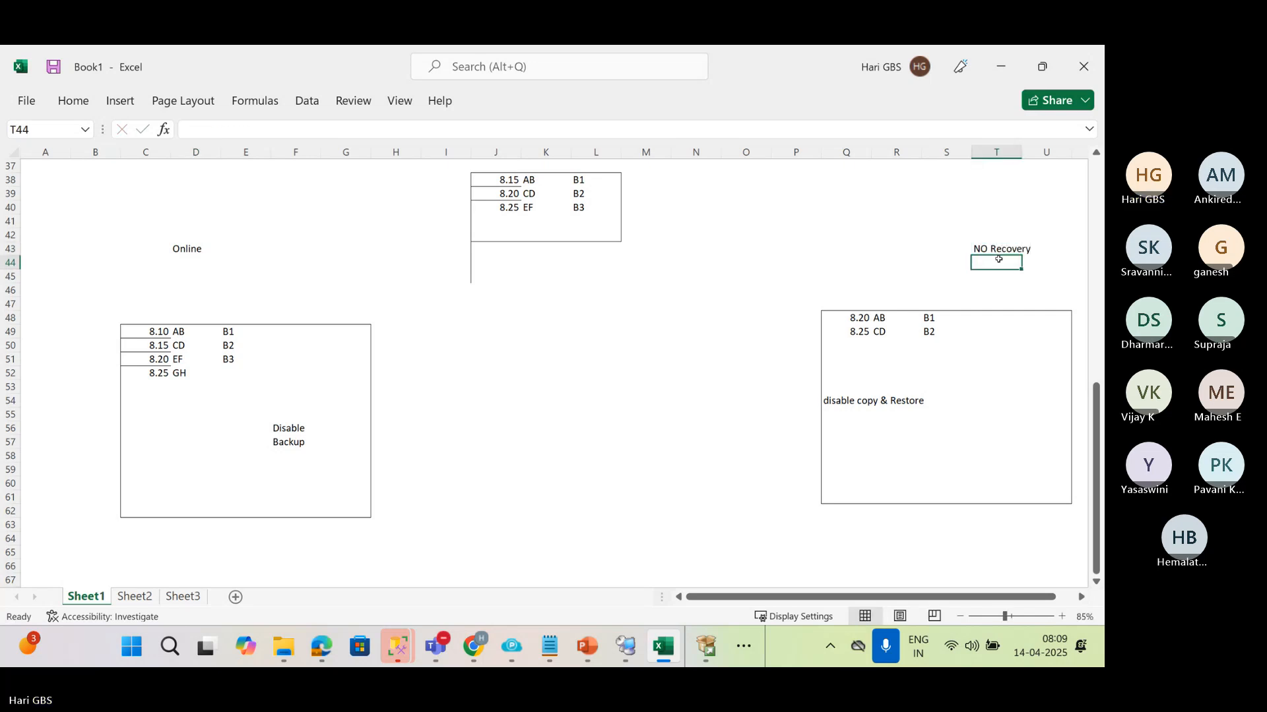
{"action": "left_click", "coordinate": [173, 250]}
{"action": "left_click", "coordinate": [1006, 252]}
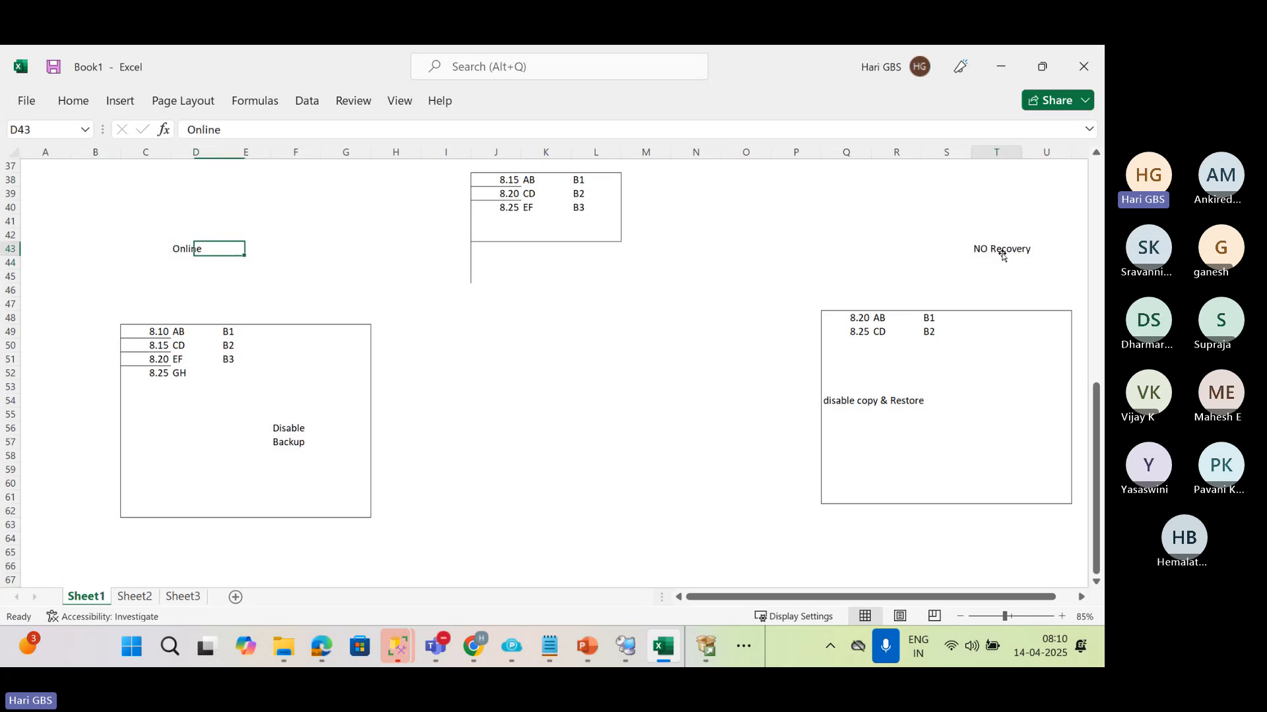
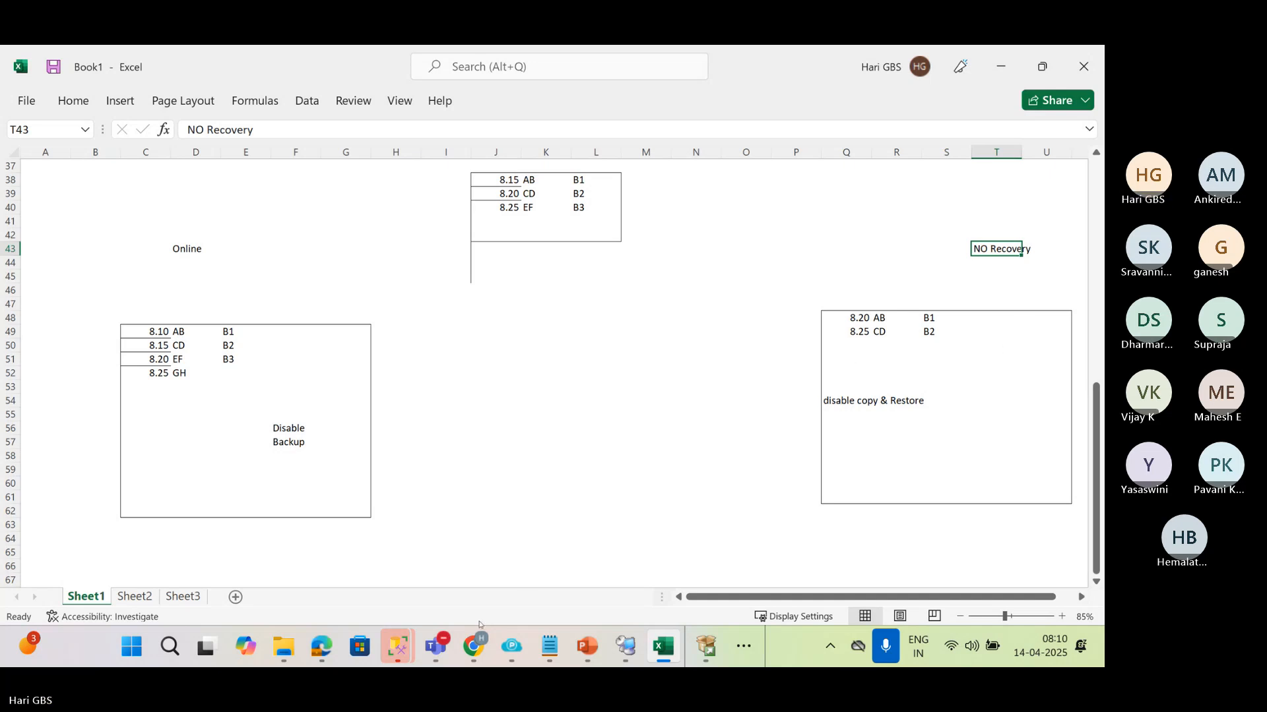
Switch to the Teams meeting window to check the participants, and return to the workbook
{"action": "mouse_move", "coordinate": [452, 638]}
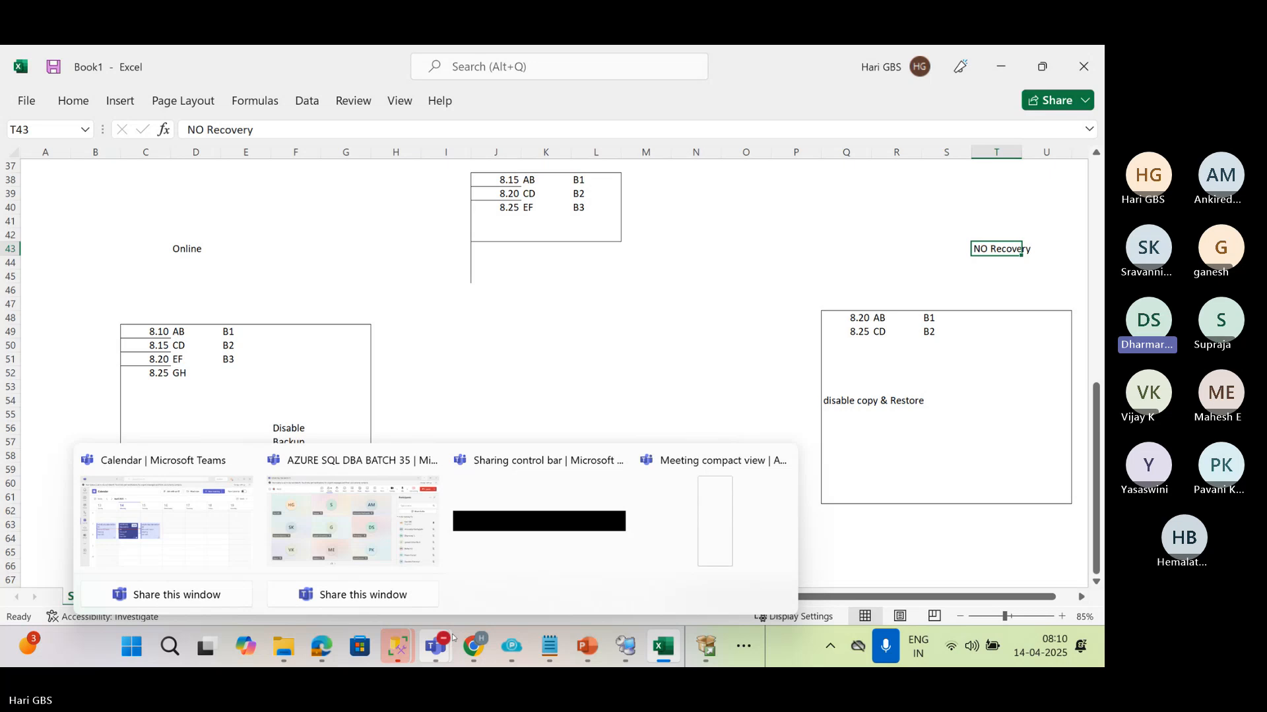
{"action": "left_click", "coordinate": [393, 552]}
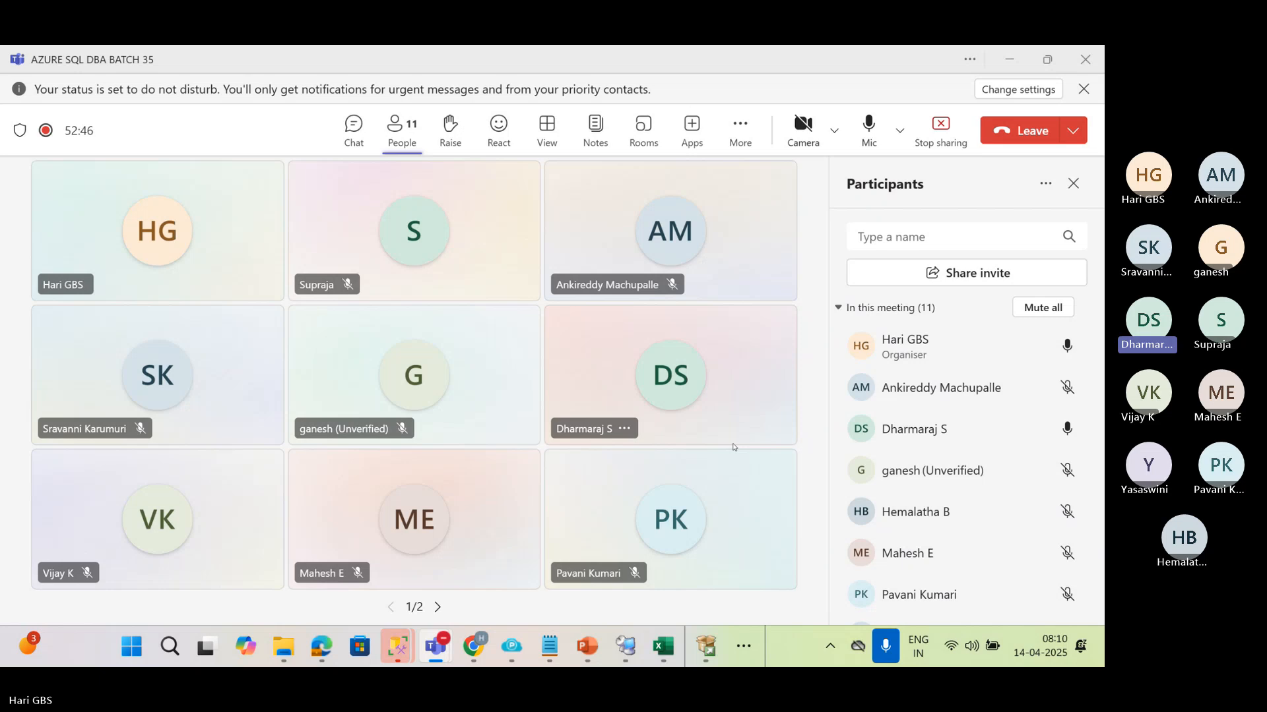
{"action": "left_click", "coordinate": [1009, 60]}
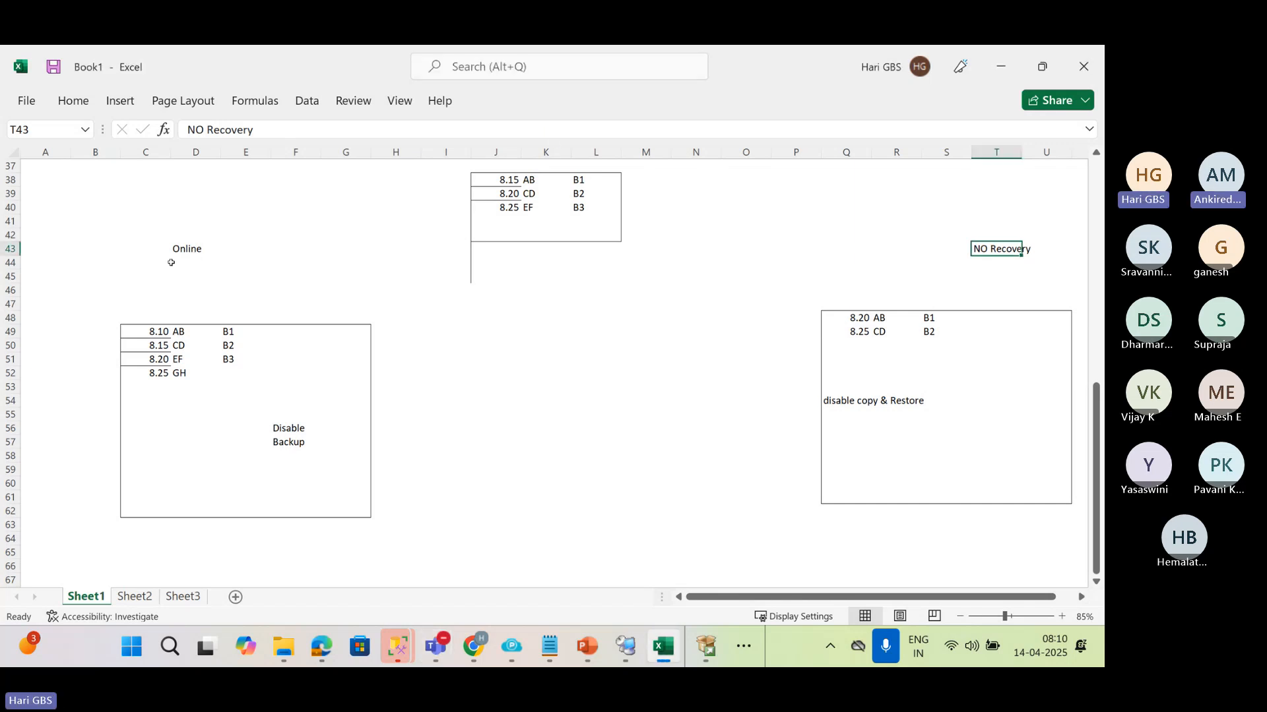
Enter the server labels "VM1 SQL" in G47 above the first large box and "VM2 SQL" in T47 above the second
{"action": "left_click", "coordinate": [356, 305]}
{"action": "type", "text": "V"}
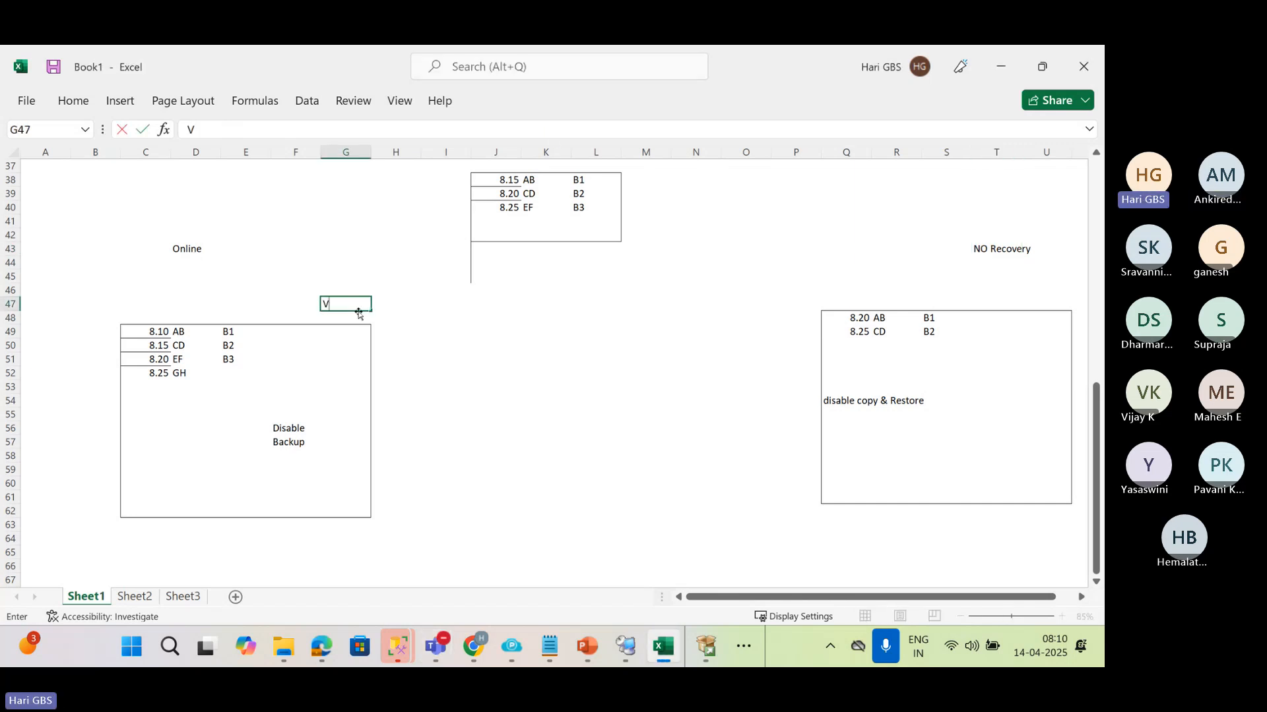
{"action": "type", "text": "M1 SQL"}
{"action": "key", "text": "Return"}
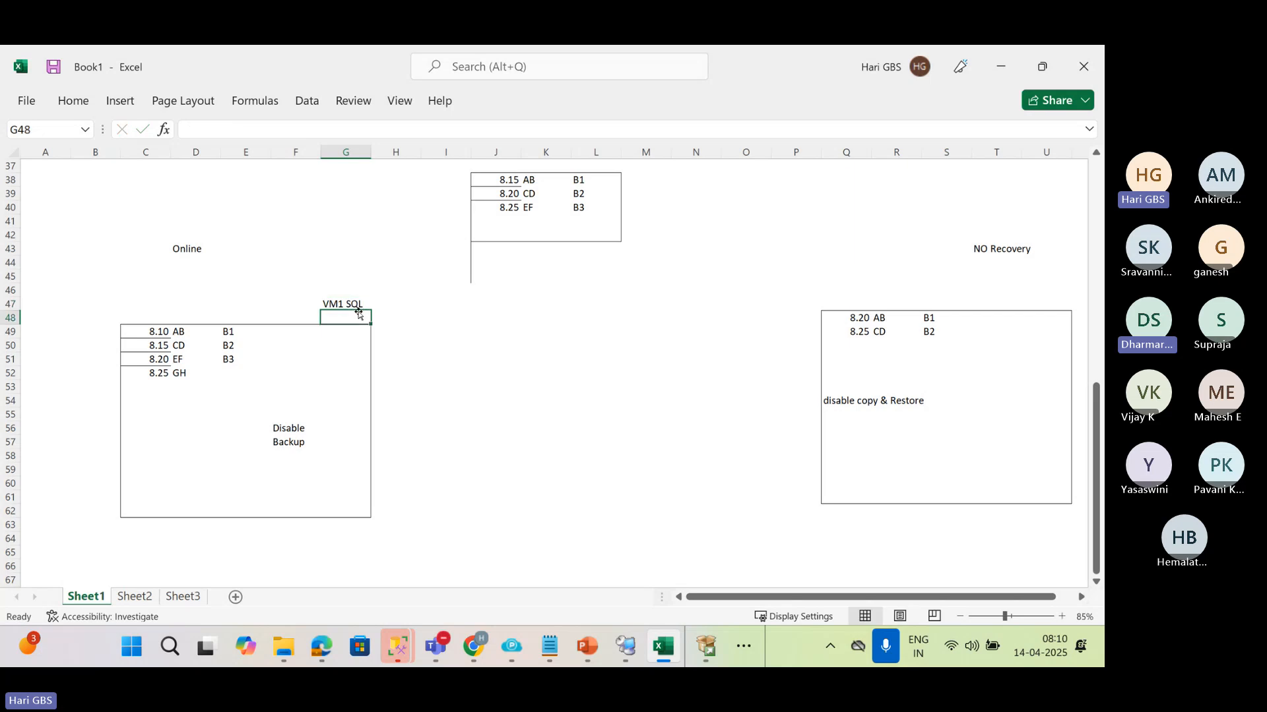
{"action": "left_click", "coordinate": [1007, 301]}
{"action": "type", "text": "VM"}
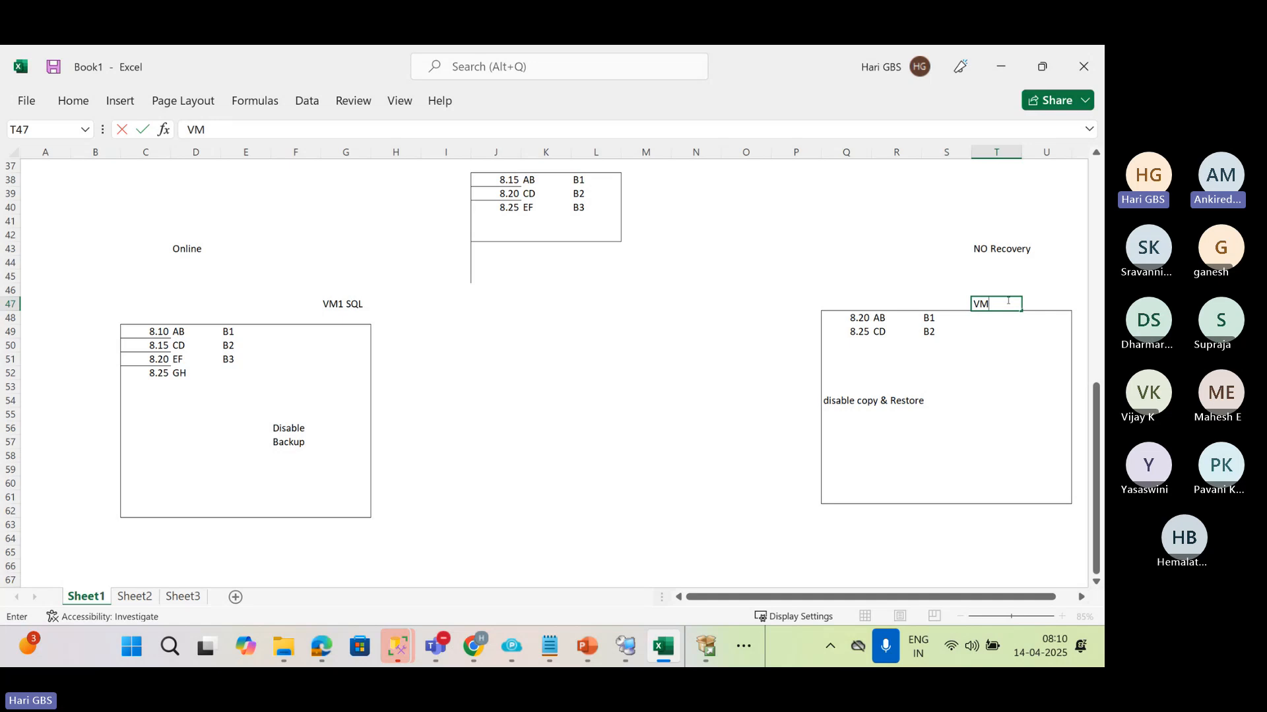
{"action": "type", "text": "2 SQL"}
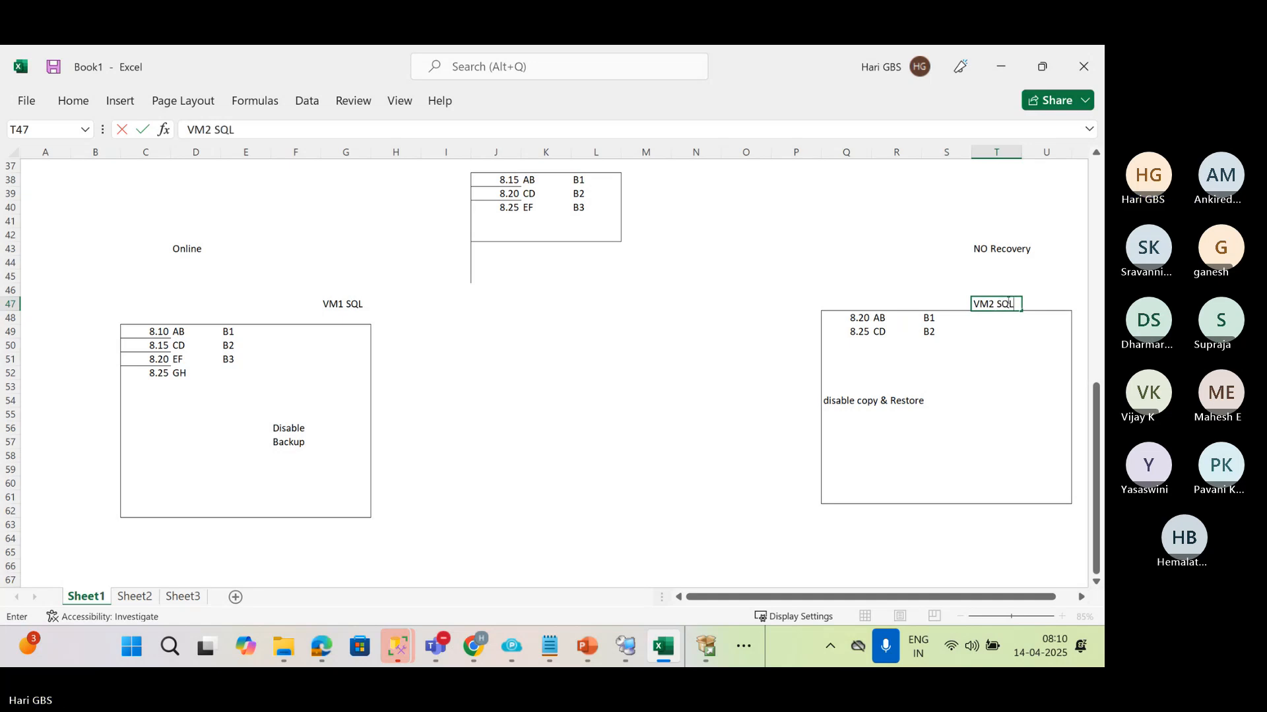
{"action": "key", "text": "Return"}
Replace the database state in T43 above the VM2 SQL box with "RESTORING"
{"action": "left_click", "coordinate": [1007, 301]}
{"action": "key", "text": "Up"}
{"action": "key", "text": "Up"}
{"action": "key", "text": "Up"}
{"action": "key", "text": "Up"}
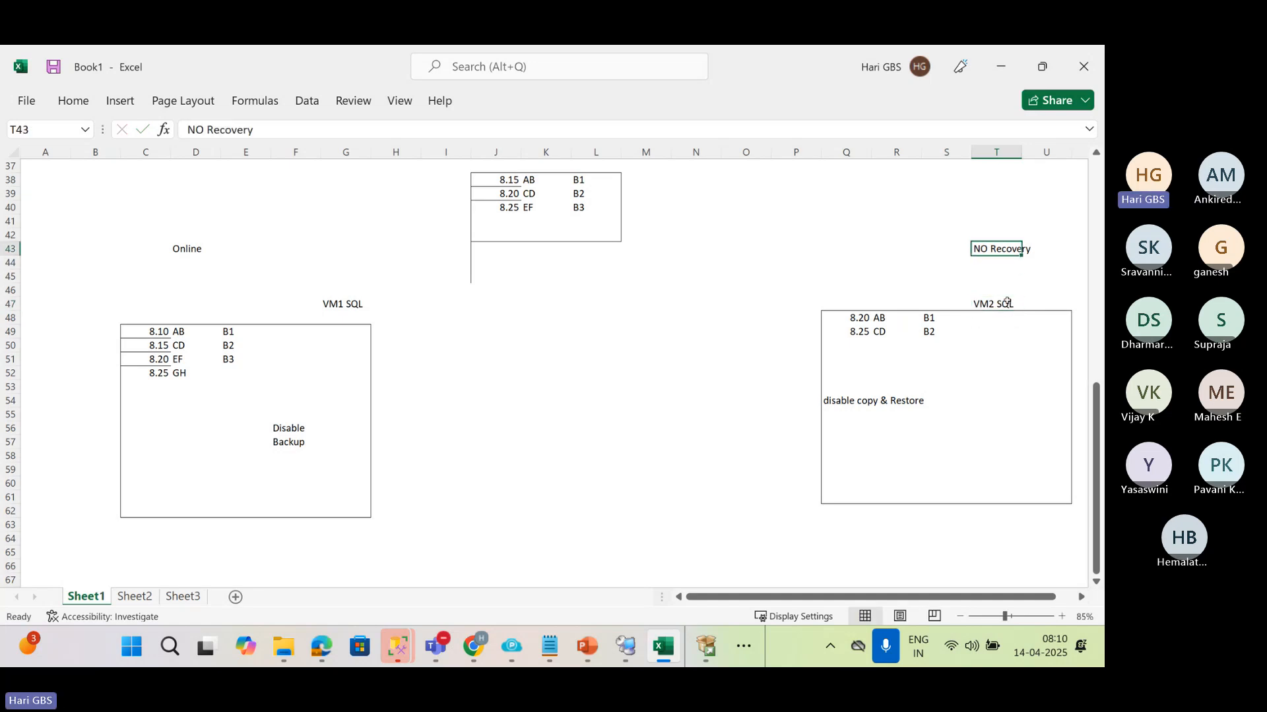
{"action": "type", "text": "RESTORING"}
{"action": "key", "text": "Return"}
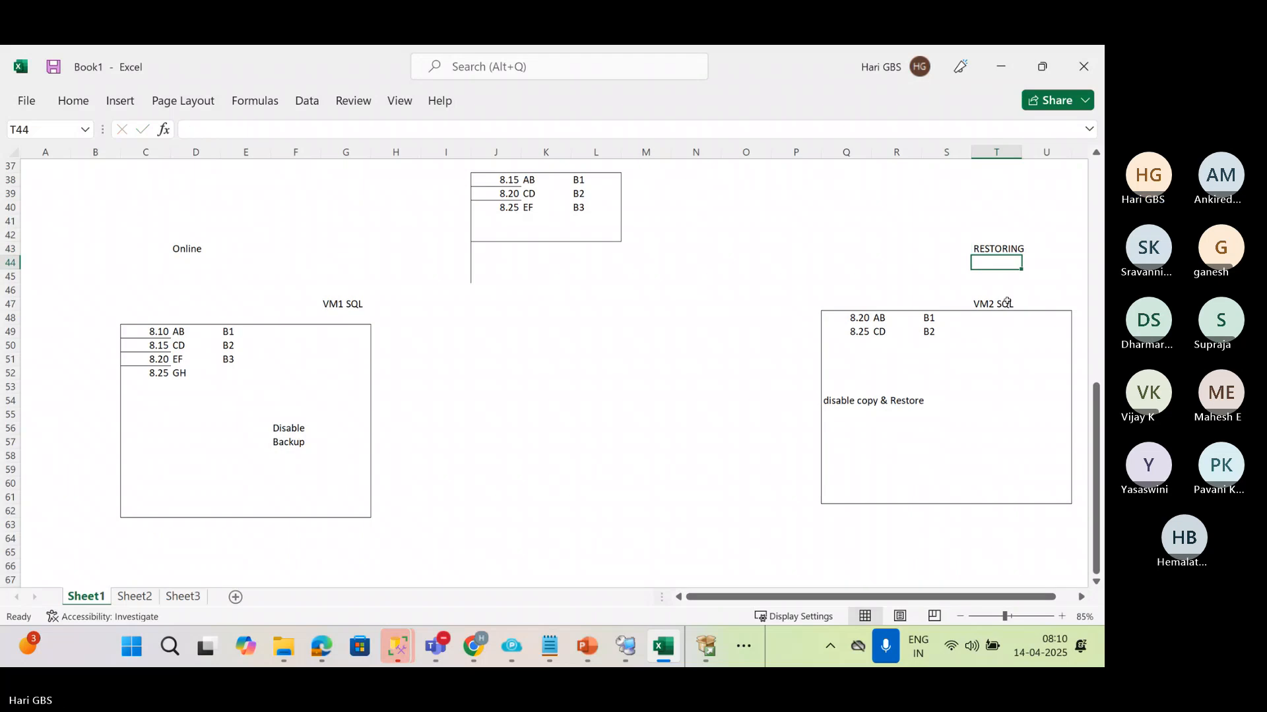
{"action": "left_click", "coordinate": [189, 247]}
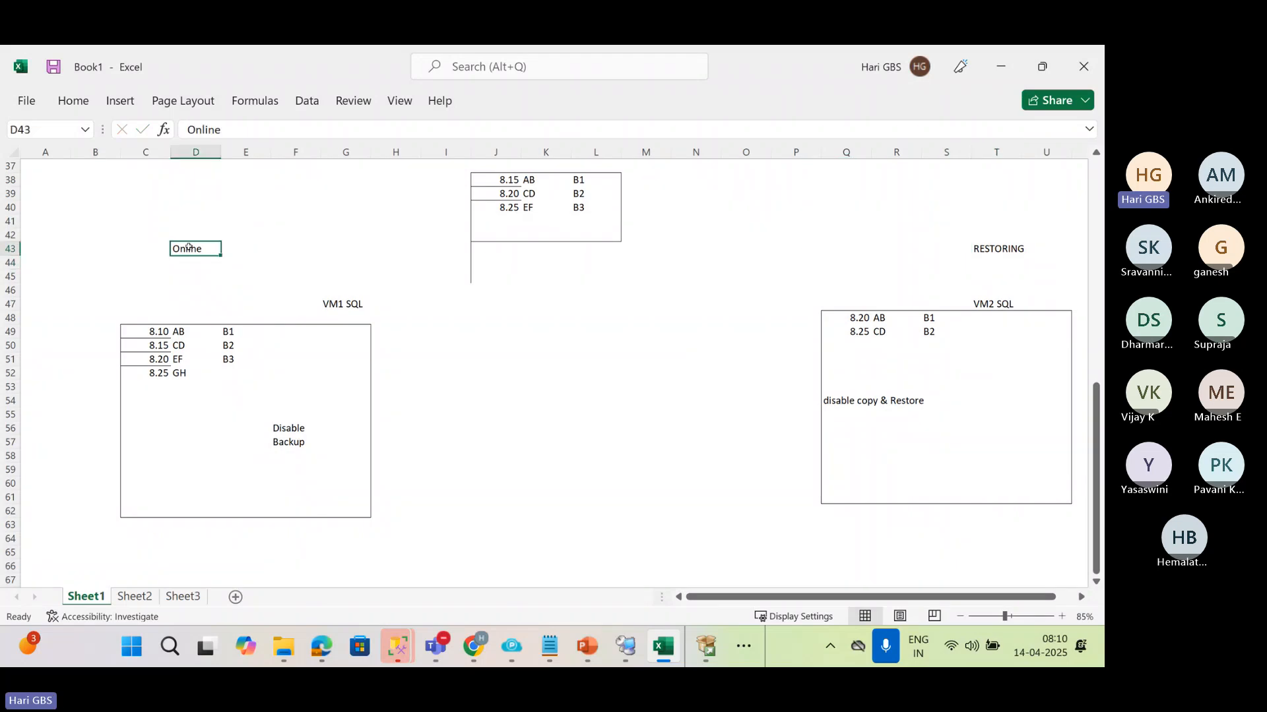
{"action": "left_click", "coordinate": [1006, 250]}
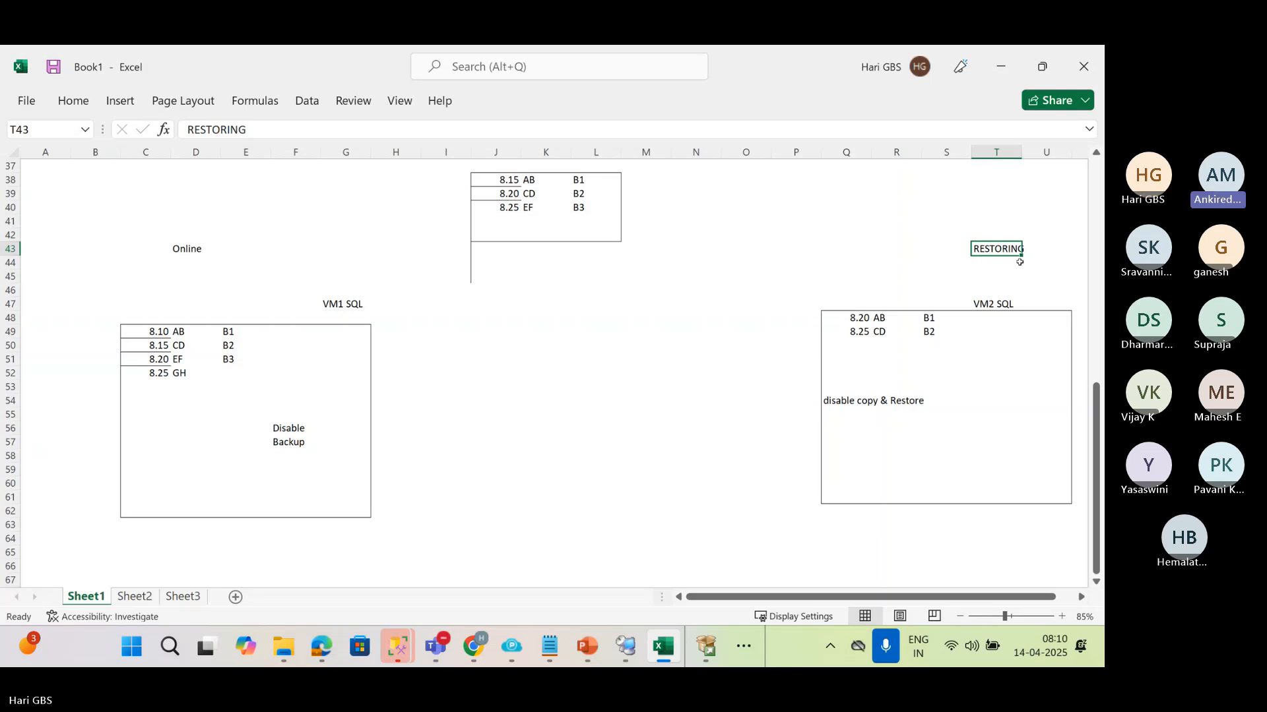
{"action": "left_click", "coordinate": [189, 258]}
Enter the tail-log command "BACKUP LOG HARIDB TO DISK='HARIDB.TRN' WITH NORECOVERY" in I54 between the two large boxes
{"action": "left_click", "coordinate": [432, 409]}
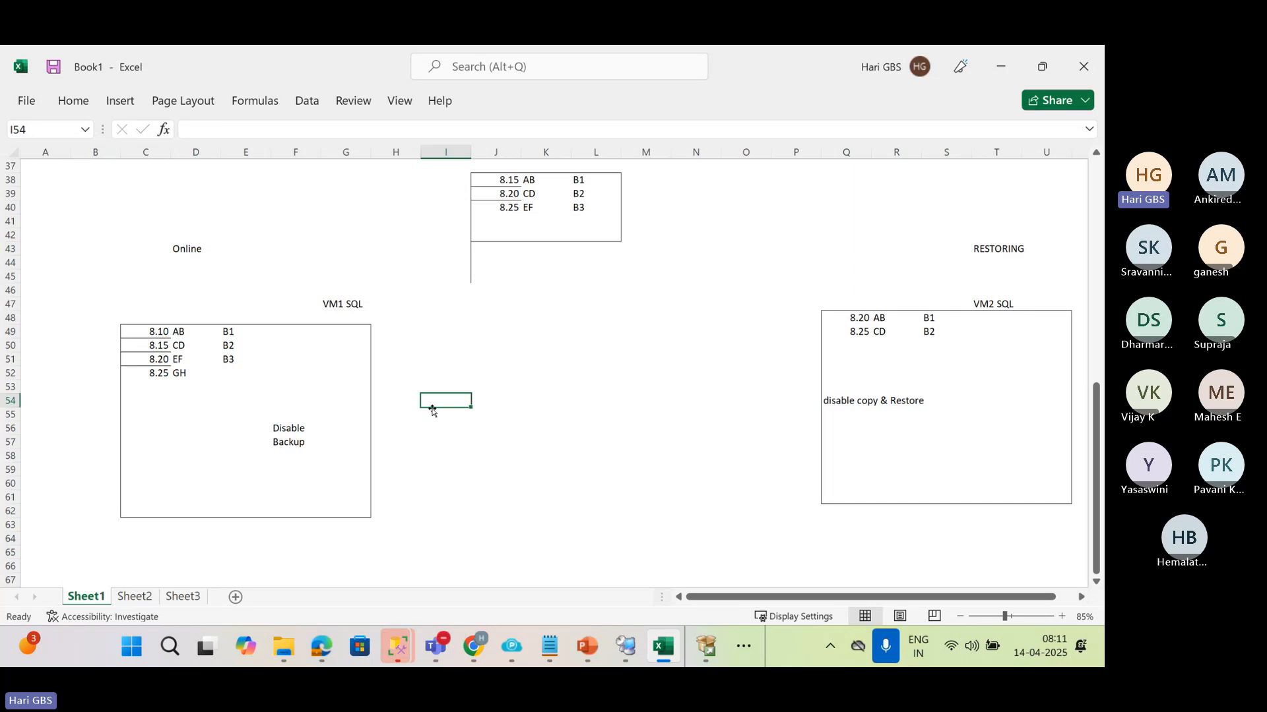
{"action": "type", "text": "BACKUP LOG"}
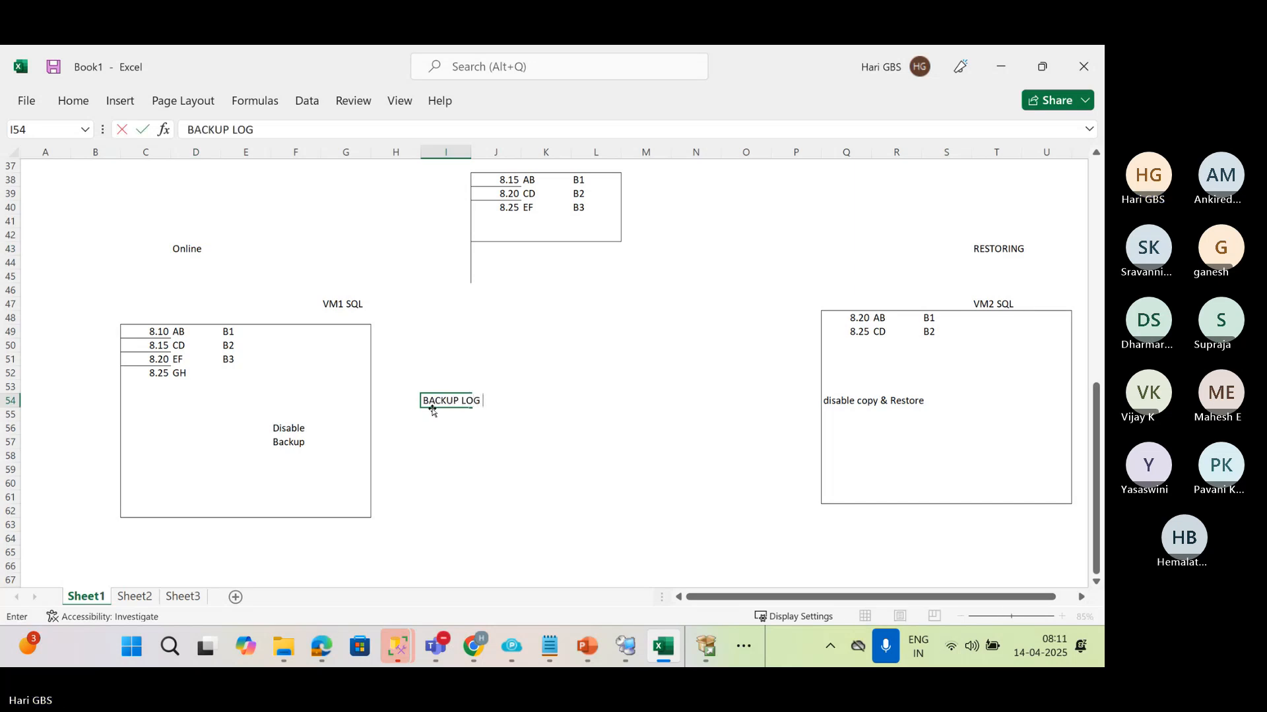
{"action": "type", "text": " S"}
{"action": "key", "text": "BackSpace"}
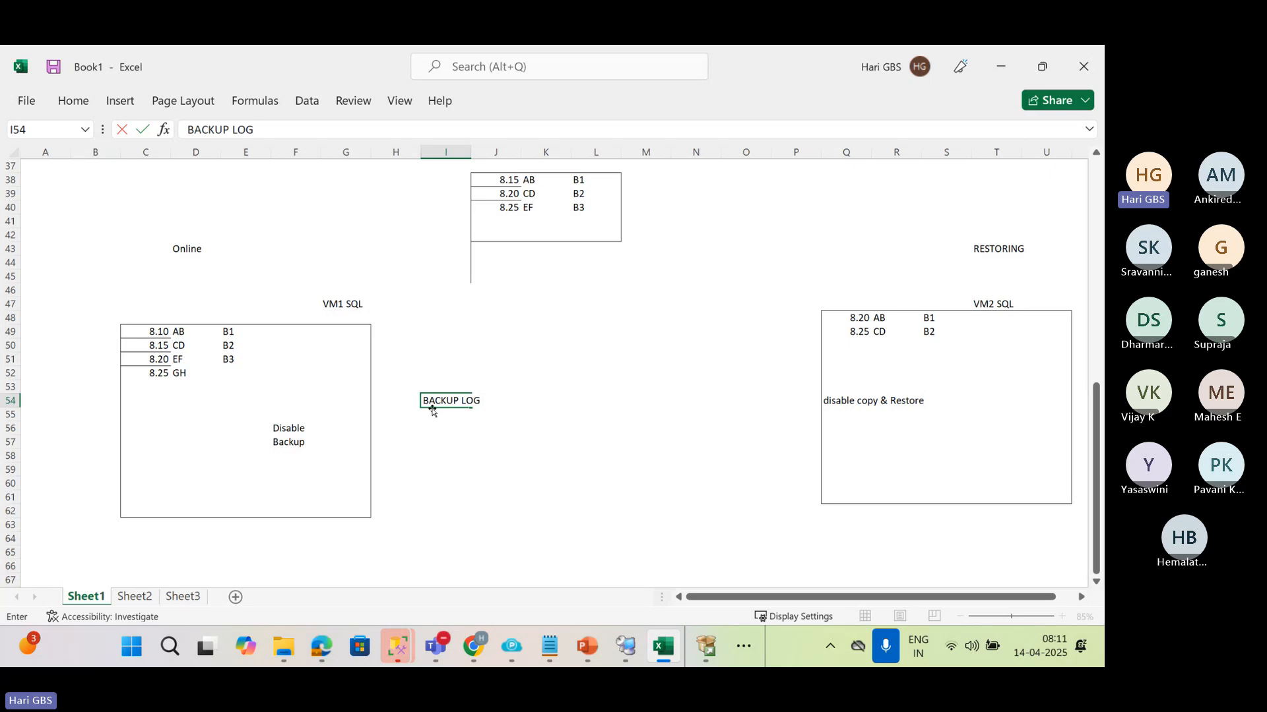
{"action": "type", "text": "HARIDB"}
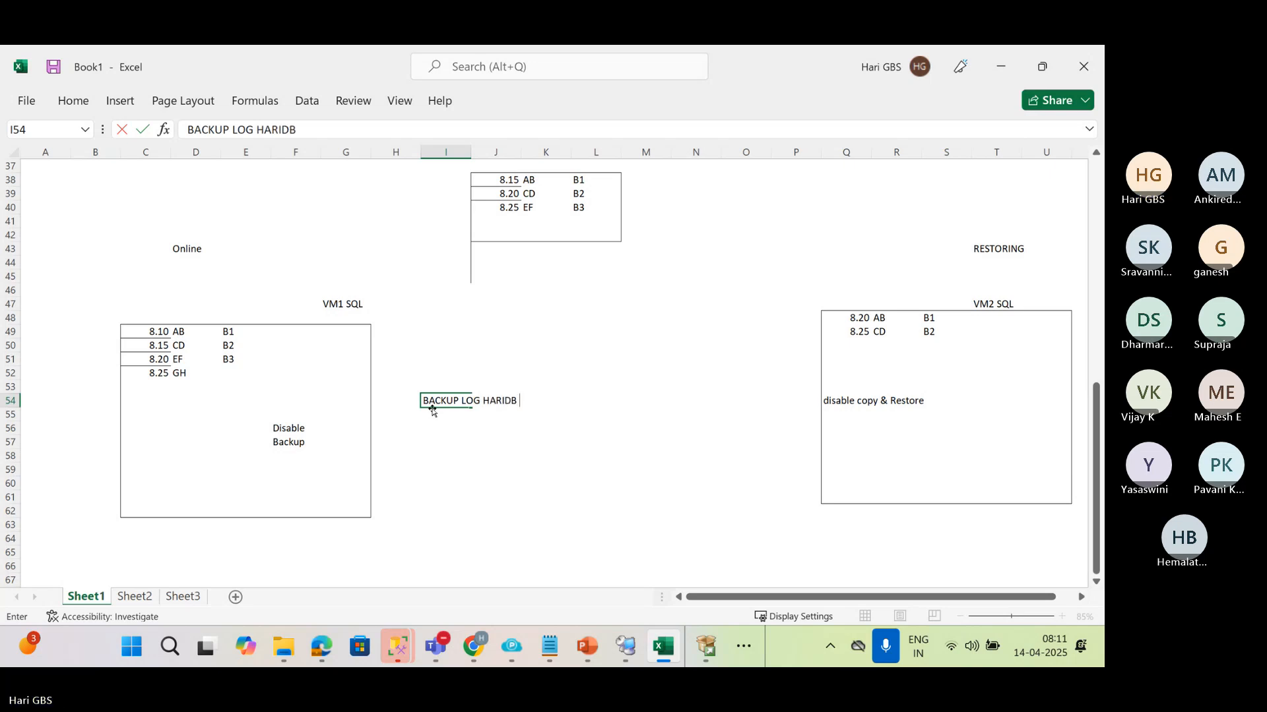
{"action": "type", "text": " TO DISK"}
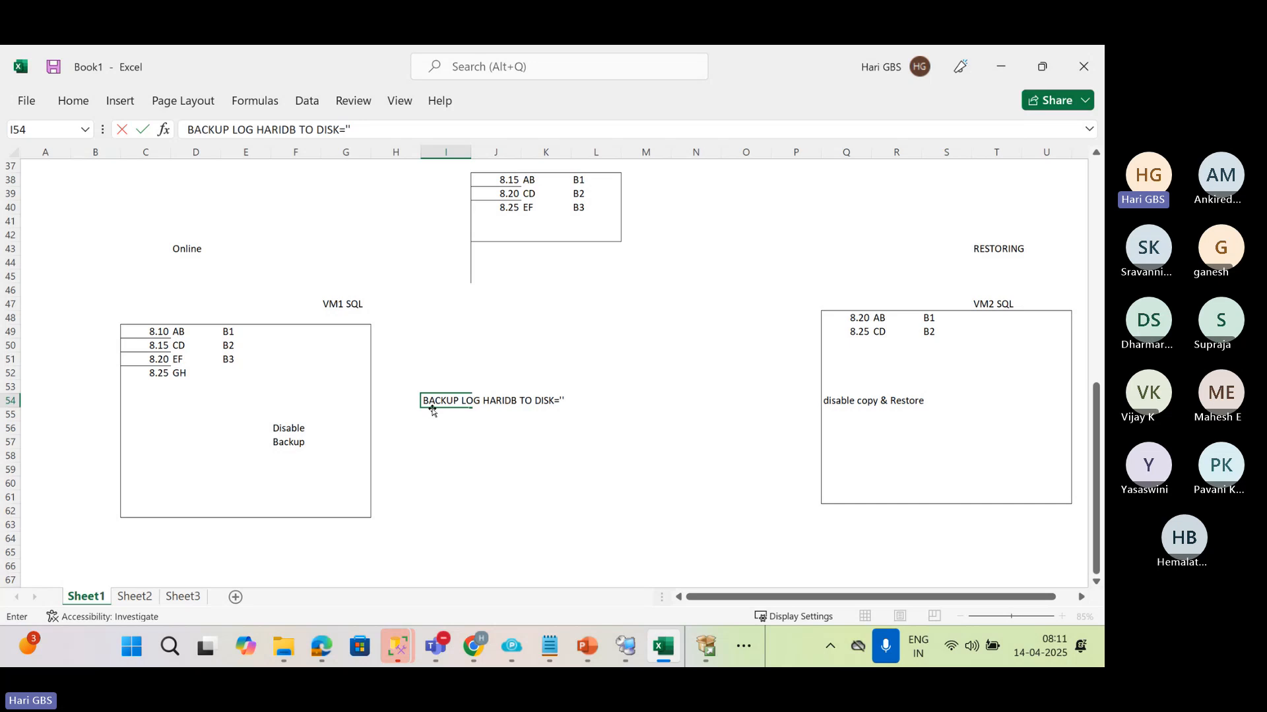
{"action": "type", "text": "=''"}
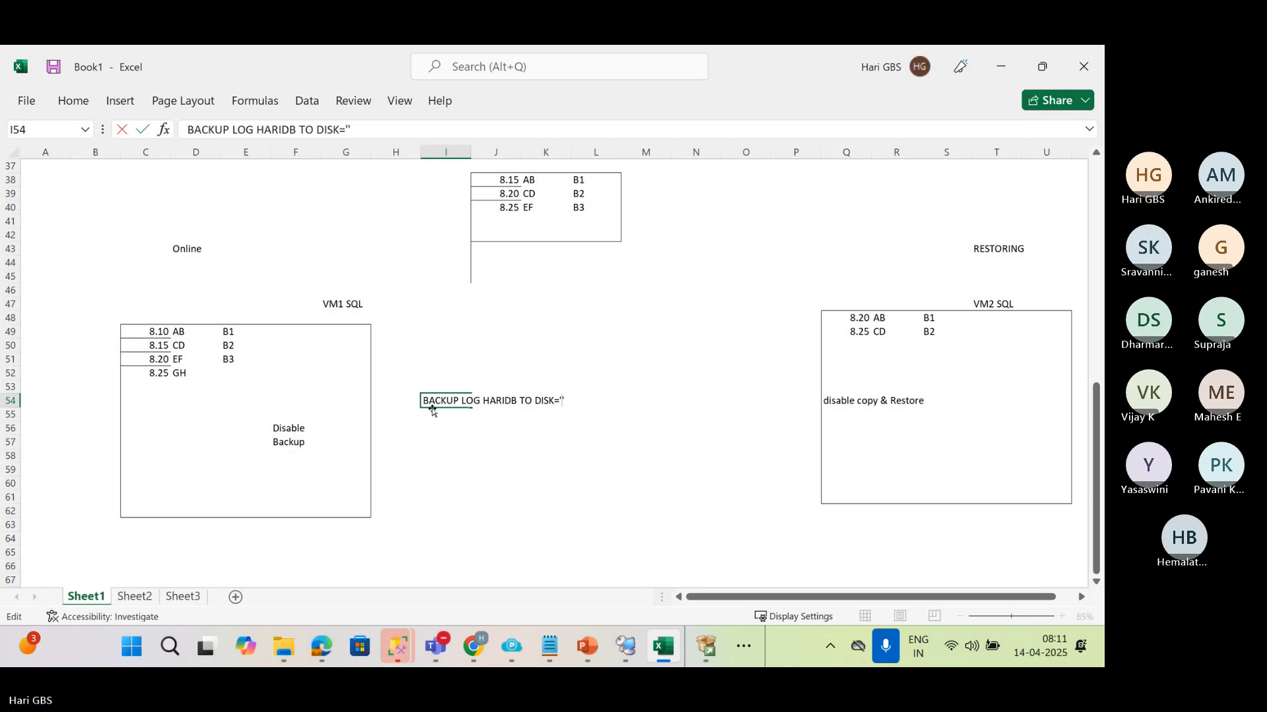
{"action": "type", "text": "HARIDB."}
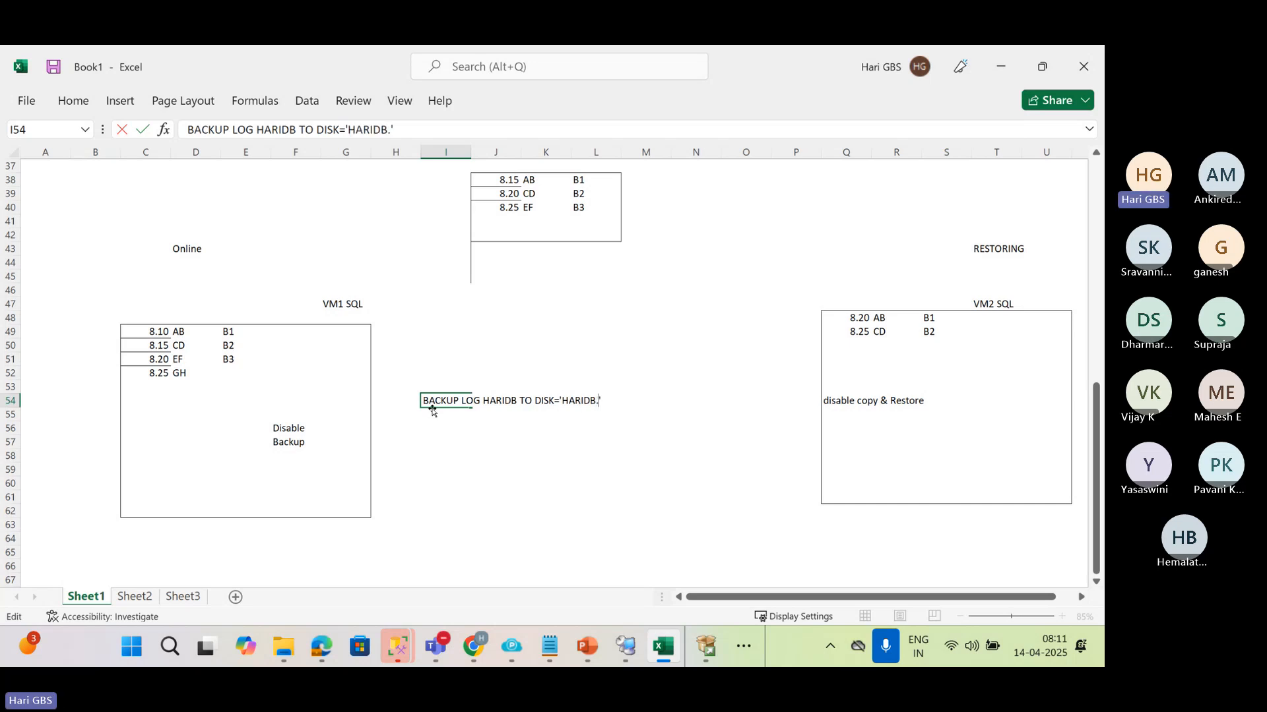
{"action": "type", "text": "TRN"}
{"action": "key", "text": "Right"}
{"action": "type", "text": "WITH NORECOVERY"}
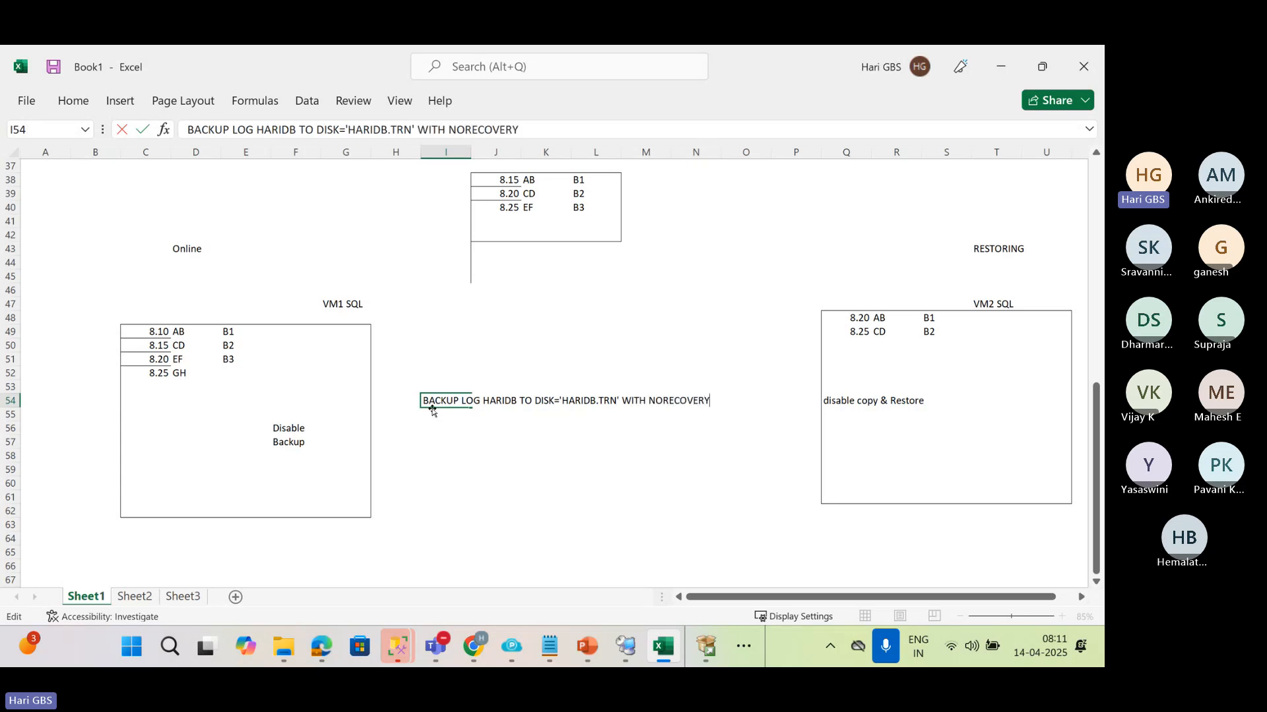
{"action": "key", "text": "Return"}
{"action": "left_click", "coordinate": [436, 403]}
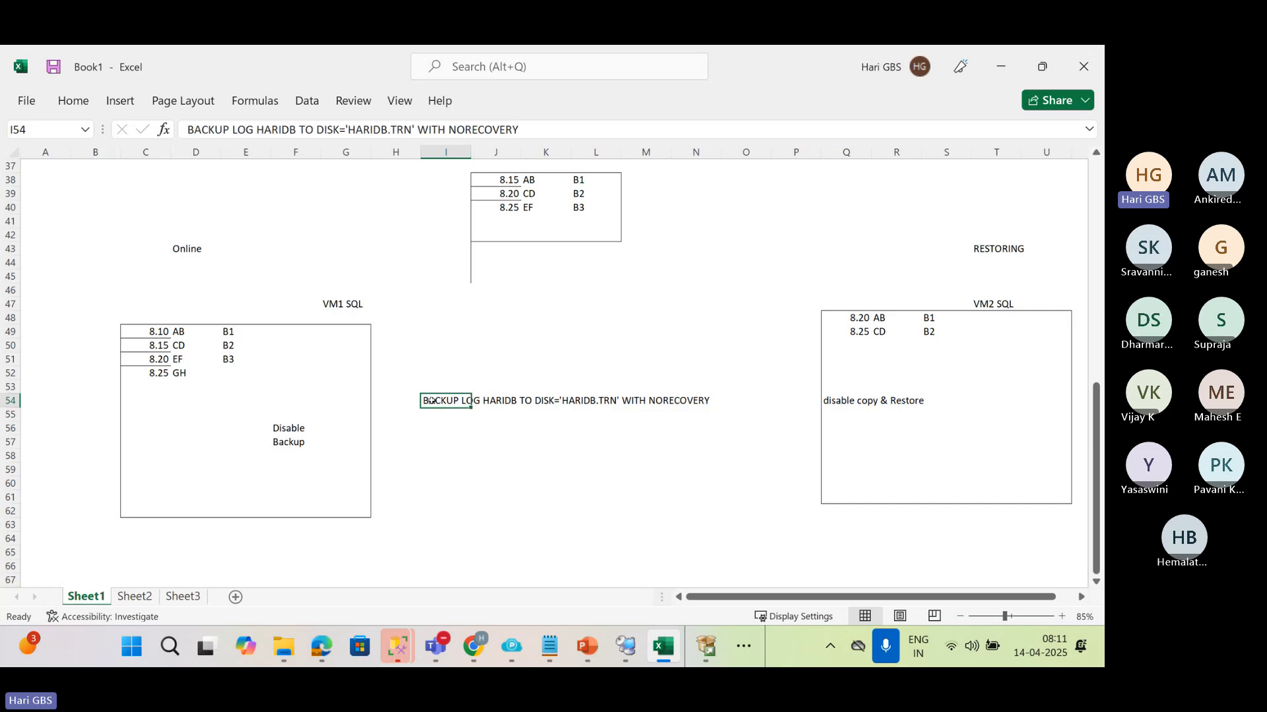
Add a row to the small upper box in J41:L41 with 8.27, "GH" and "TAIL LOG"
{"action": "left_click", "coordinate": [180, 376]}
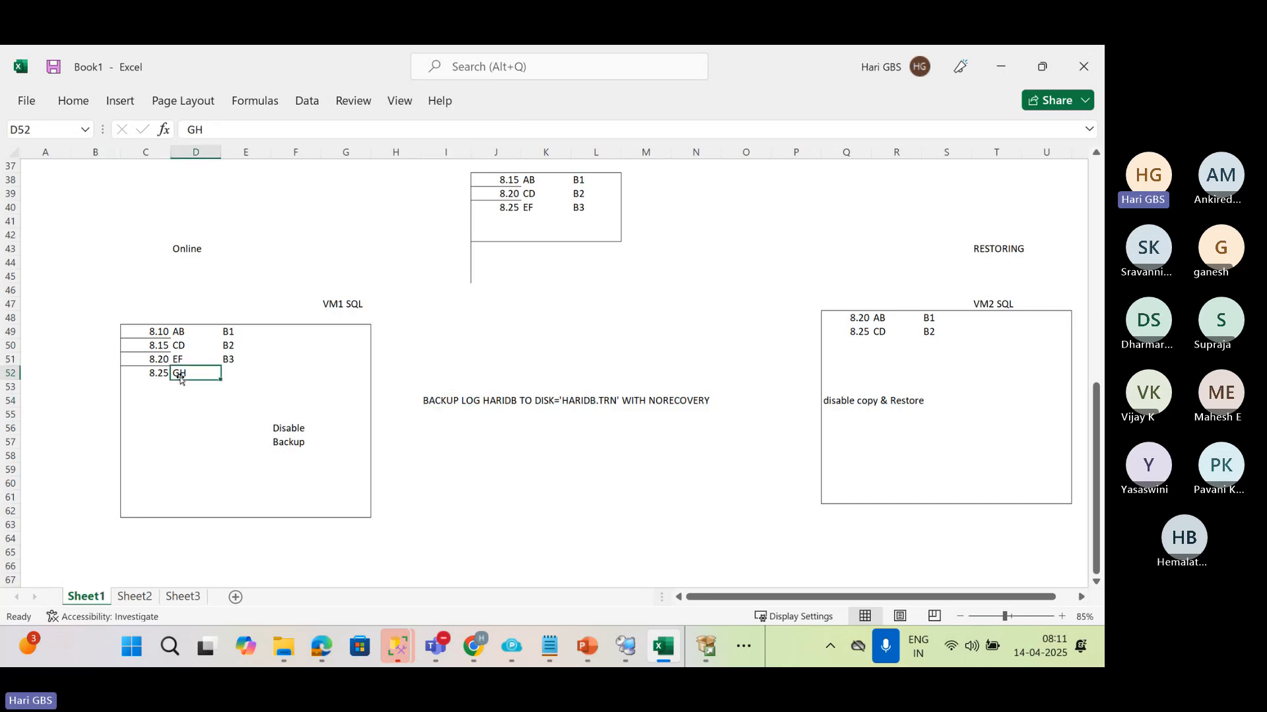
{"action": "left_click", "coordinate": [506, 219]}
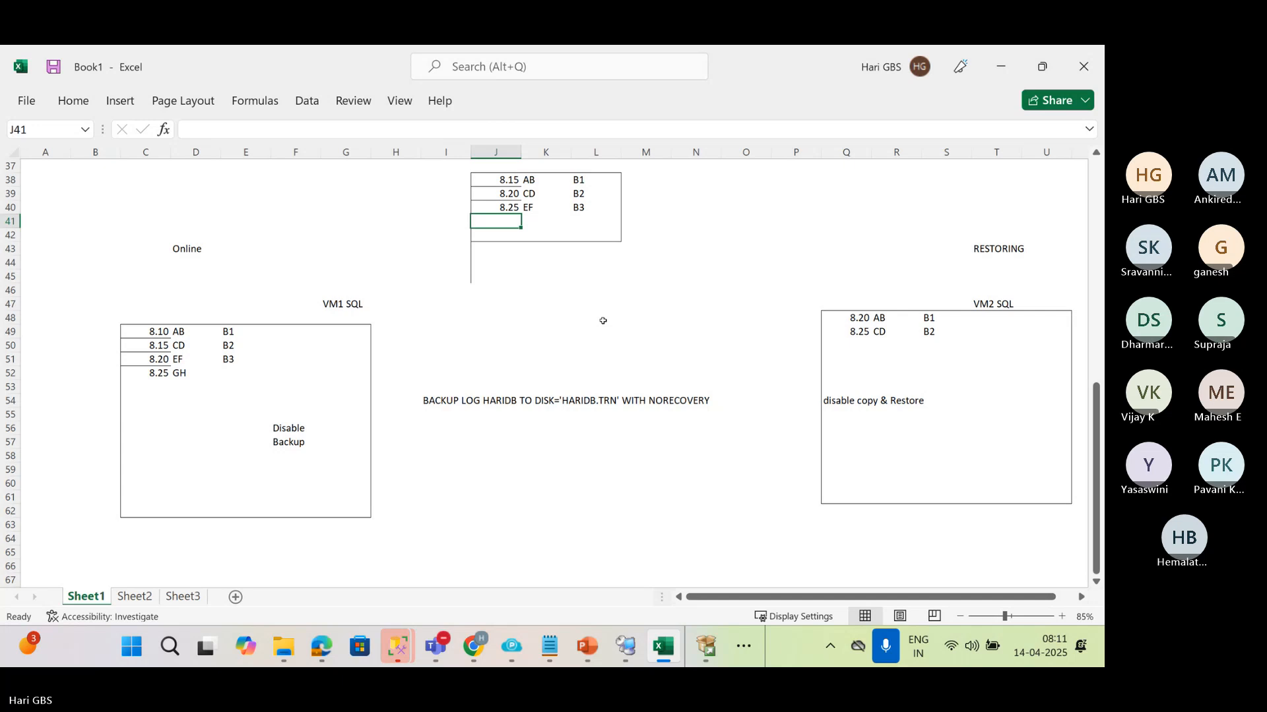
{"action": "type", "text": "8."}
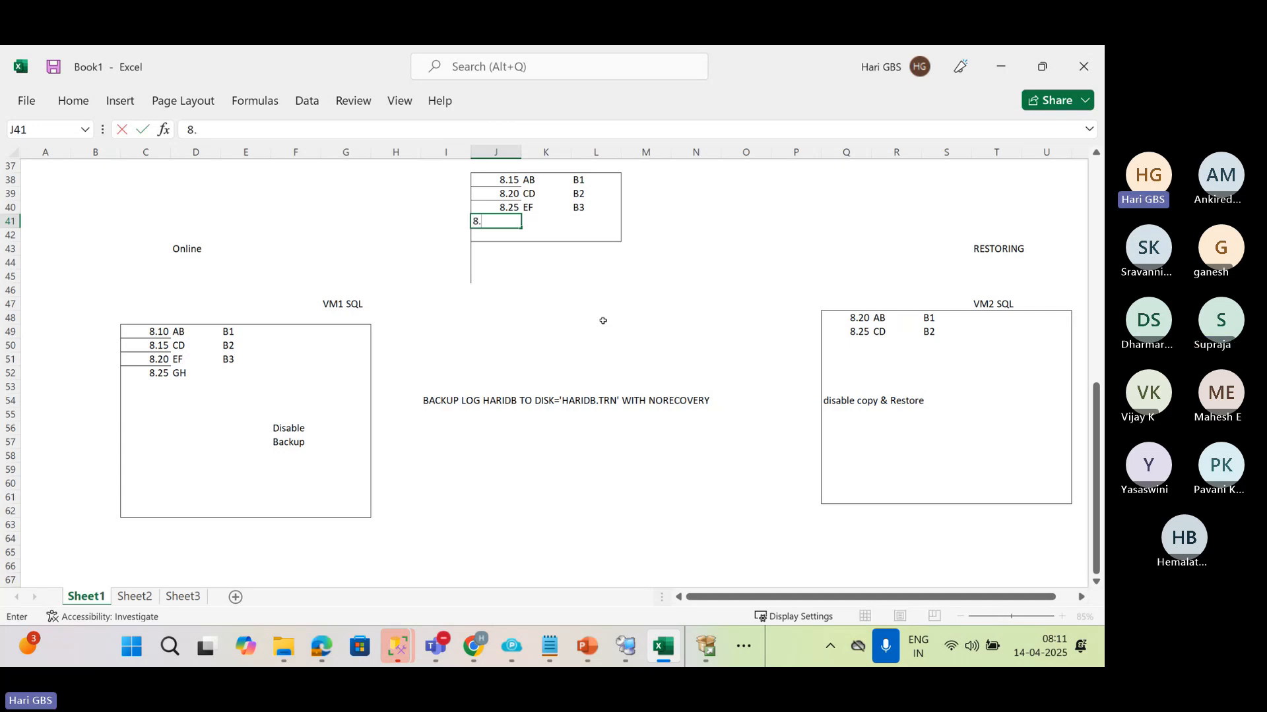
{"action": "type", "text": "27"}
{"action": "key", "text": "Tab"}
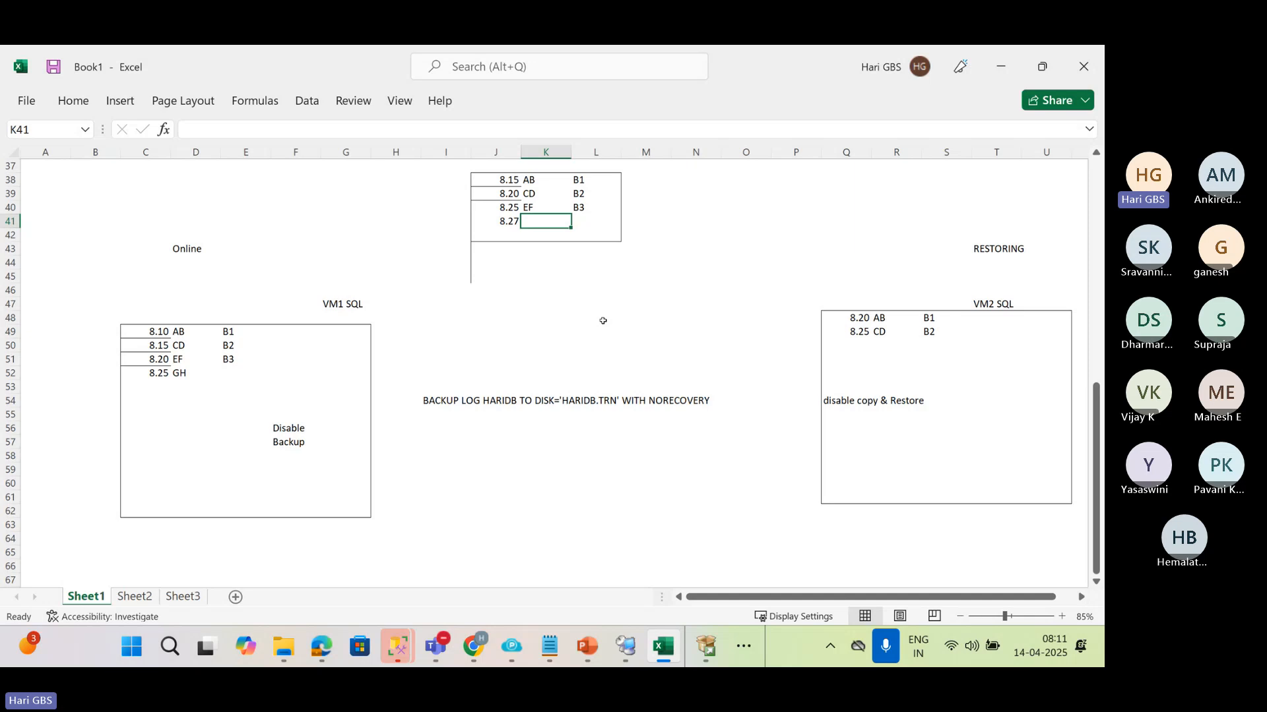
{"action": "type", "text": "GH"}
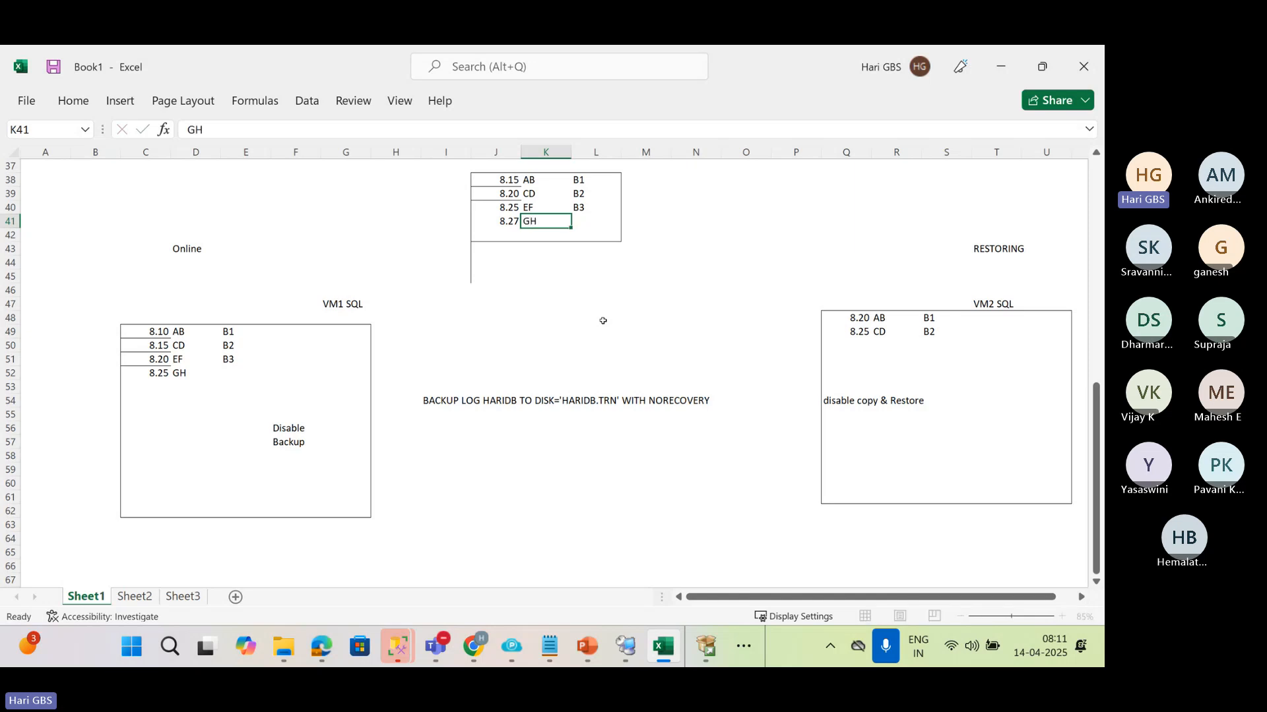
{"action": "key", "text": "Tab"}
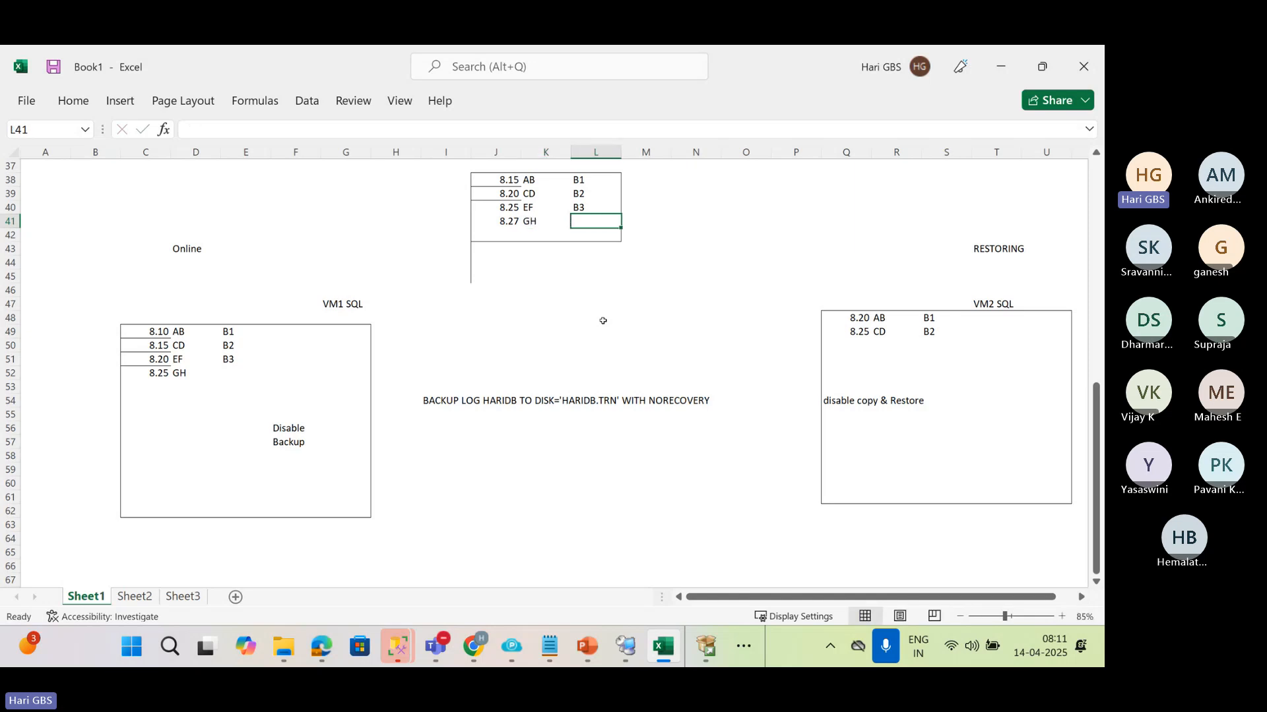
{"action": "type", "text": "TAIL LOG"}
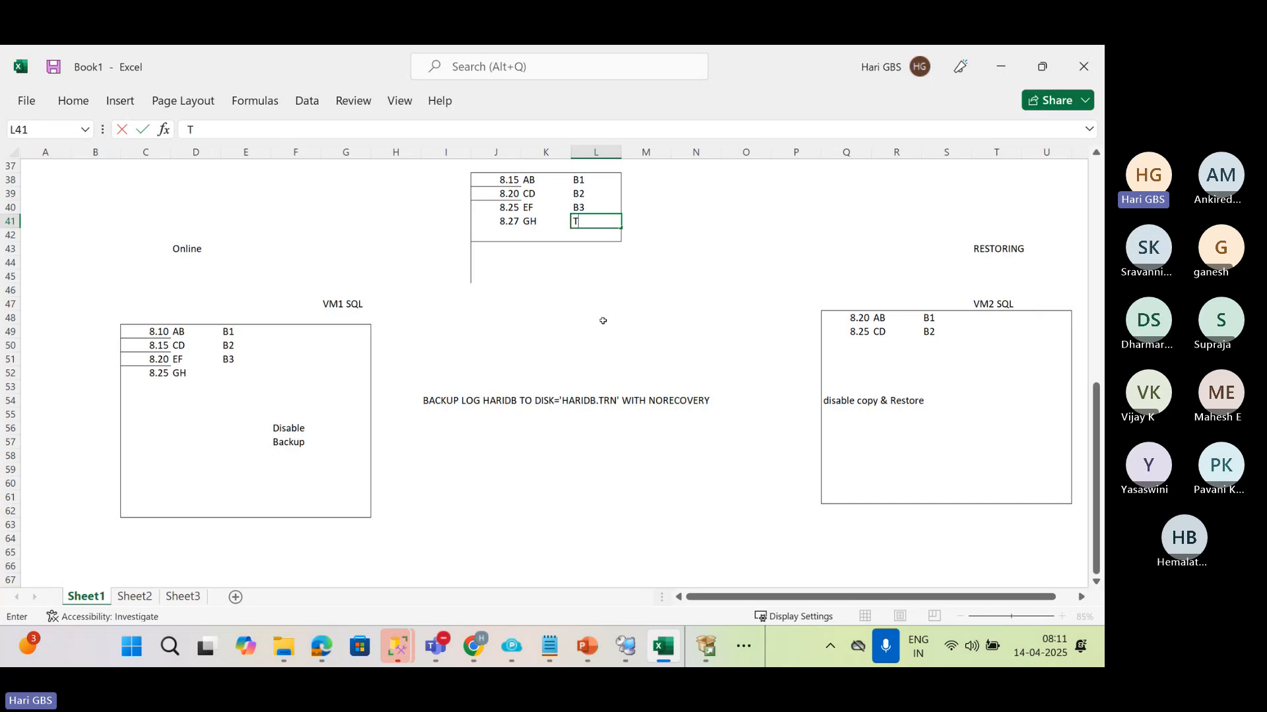
{"action": "key", "text": "Return"}
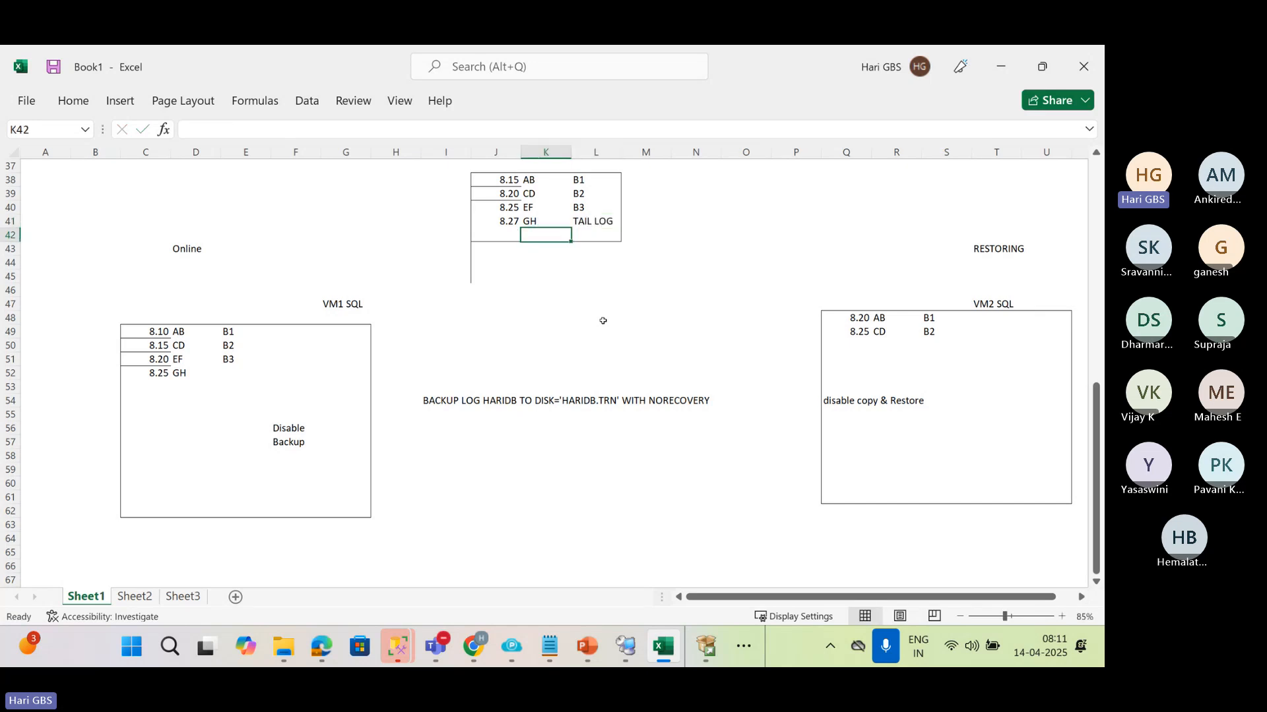
{"action": "left_click", "coordinate": [657, 400]}
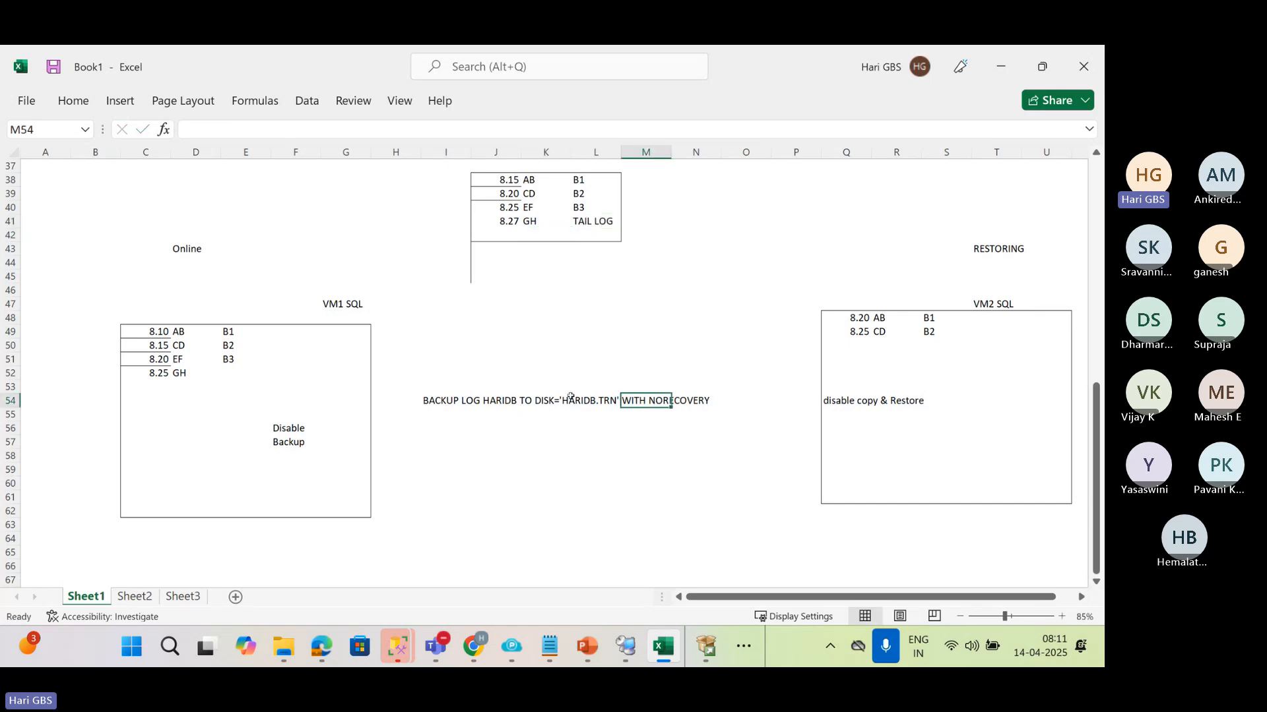
{"action": "left_click", "coordinate": [431, 401]}
{"action": "left_click_drag", "start_coordinate": [491, 400], "coordinate": [706, 401]}
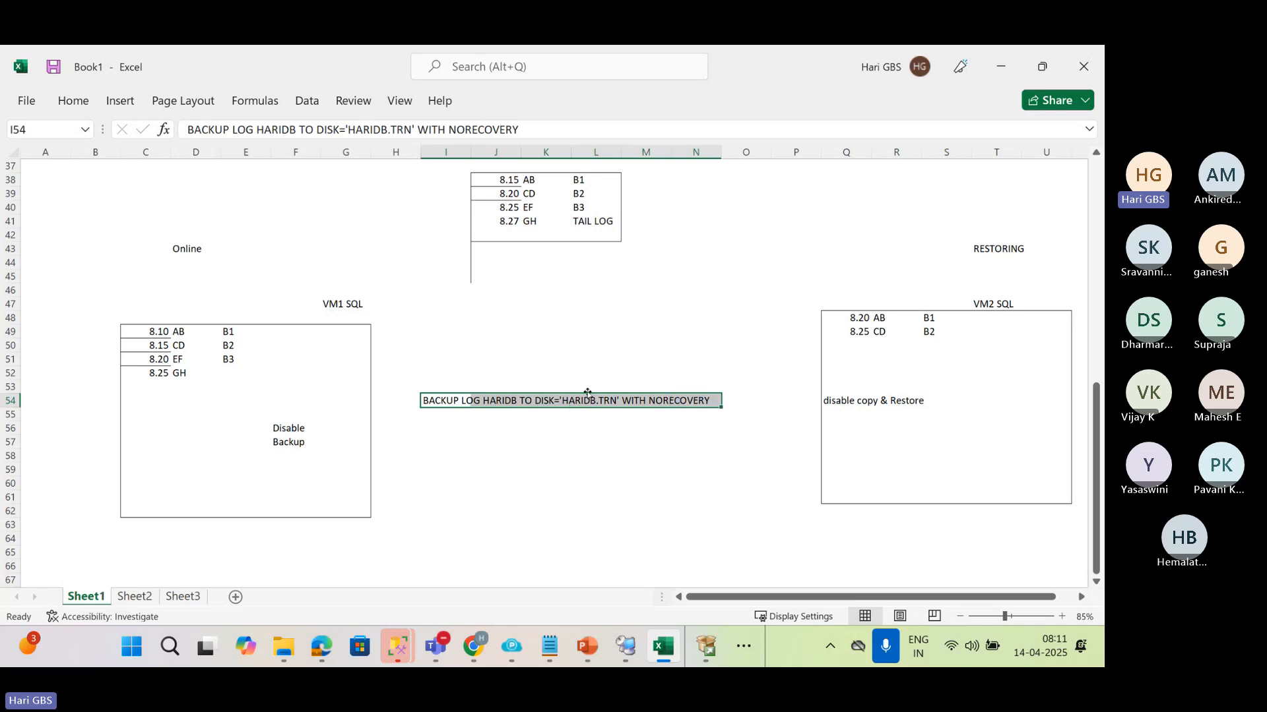
Replace the database state in D43 above the VM1 SQL box with "RESTORING"
{"action": "left_click", "coordinate": [186, 249]}
{"action": "type", "text": "RESTO"}
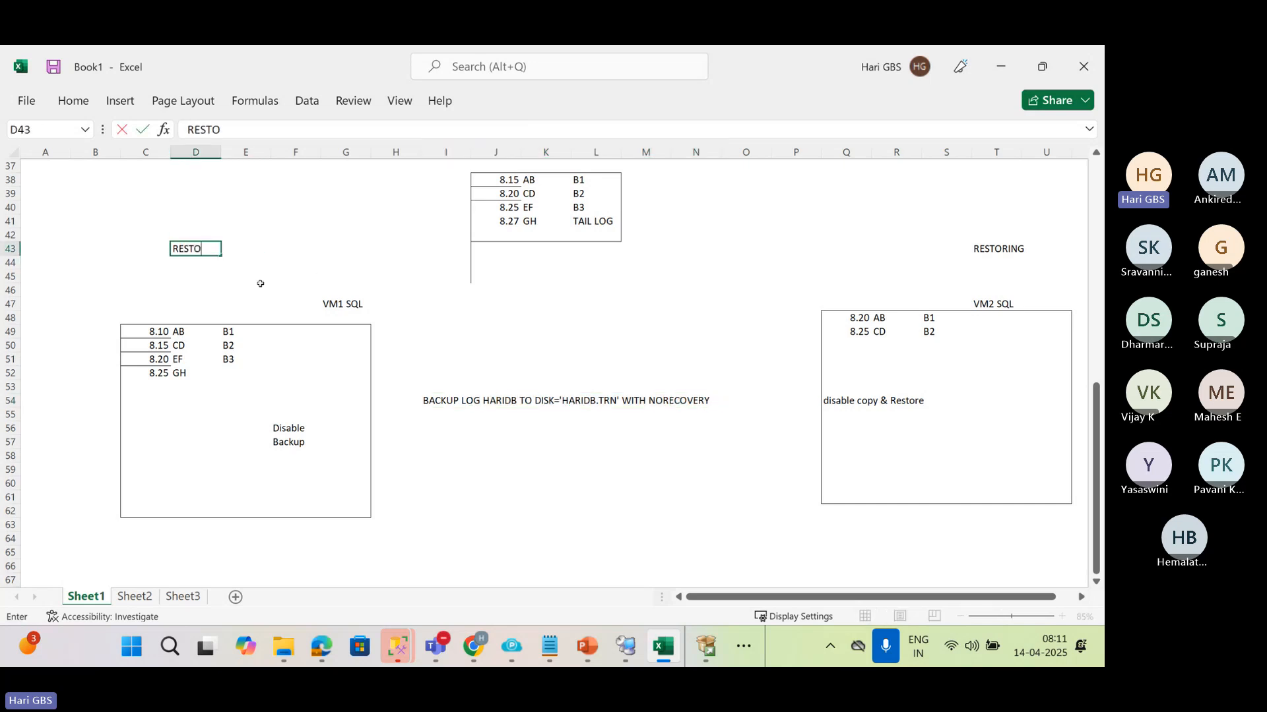
{"action": "type", "text": "RING"}
{"action": "key", "text": "Return"}
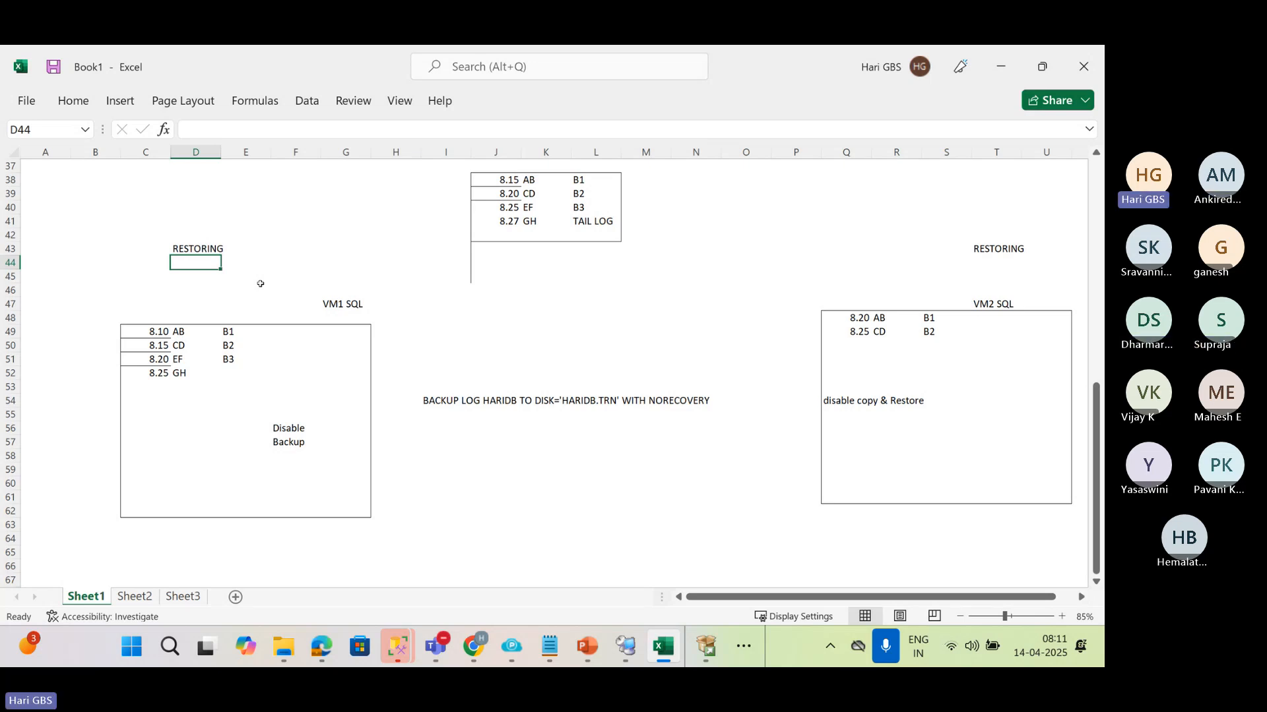
{"action": "left_click_drag", "start_coordinate": [141, 235], "coordinate": [378, 496]}
{"action": "left_click", "coordinate": [343, 516]}
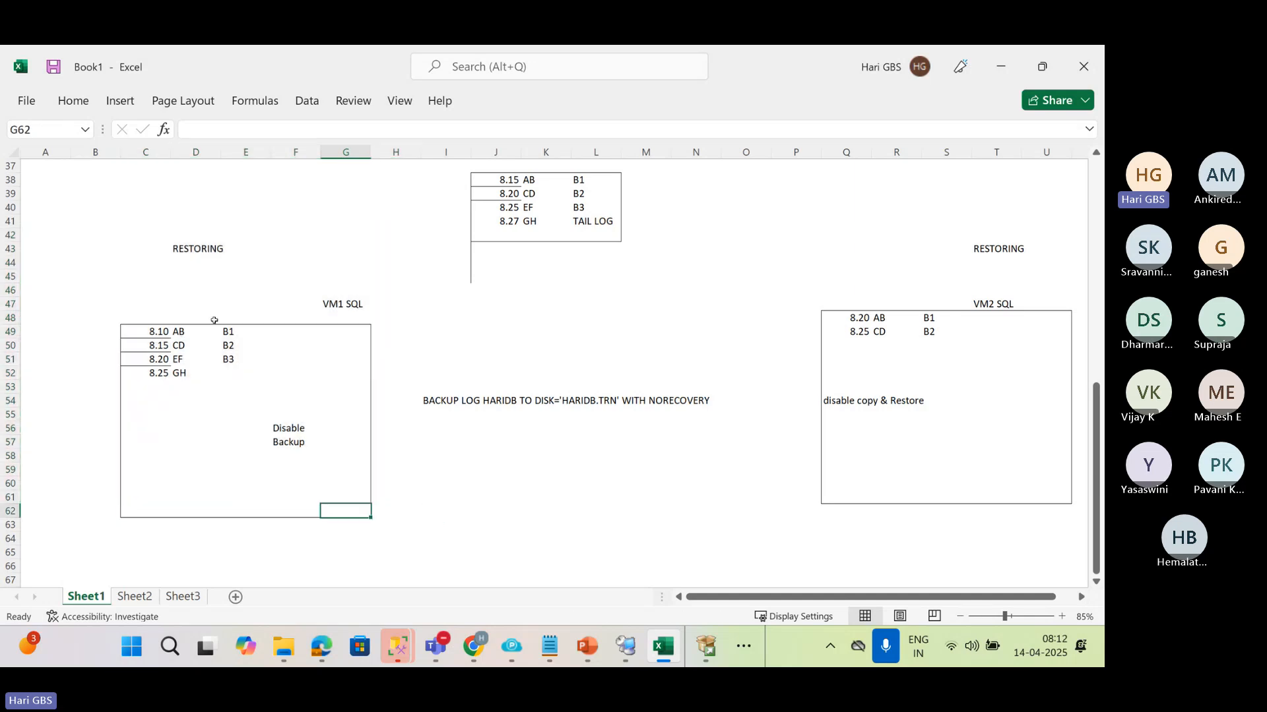
{"action": "left_click", "coordinate": [119, 224]}
{"action": "left_click_drag", "start_coordinate": [119, 224], "coordinate": [370, 516]}
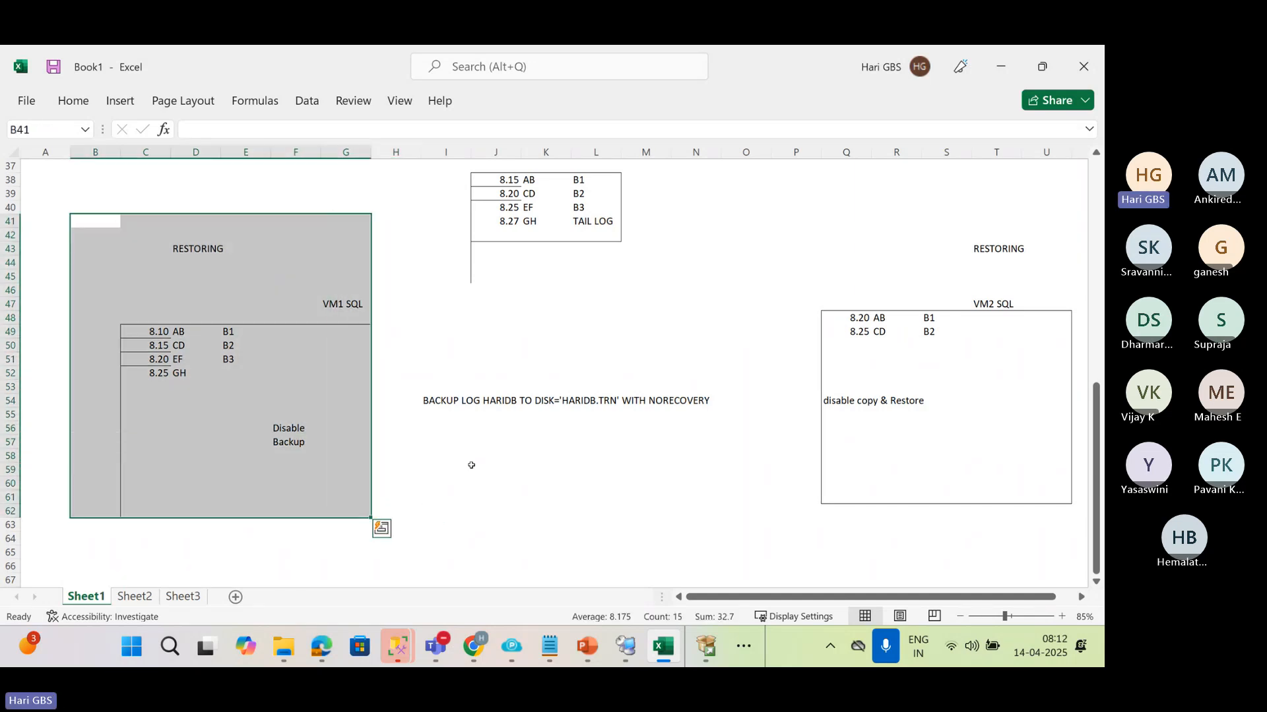
{"action": "left_click", "coordinate": [1008, 248]}
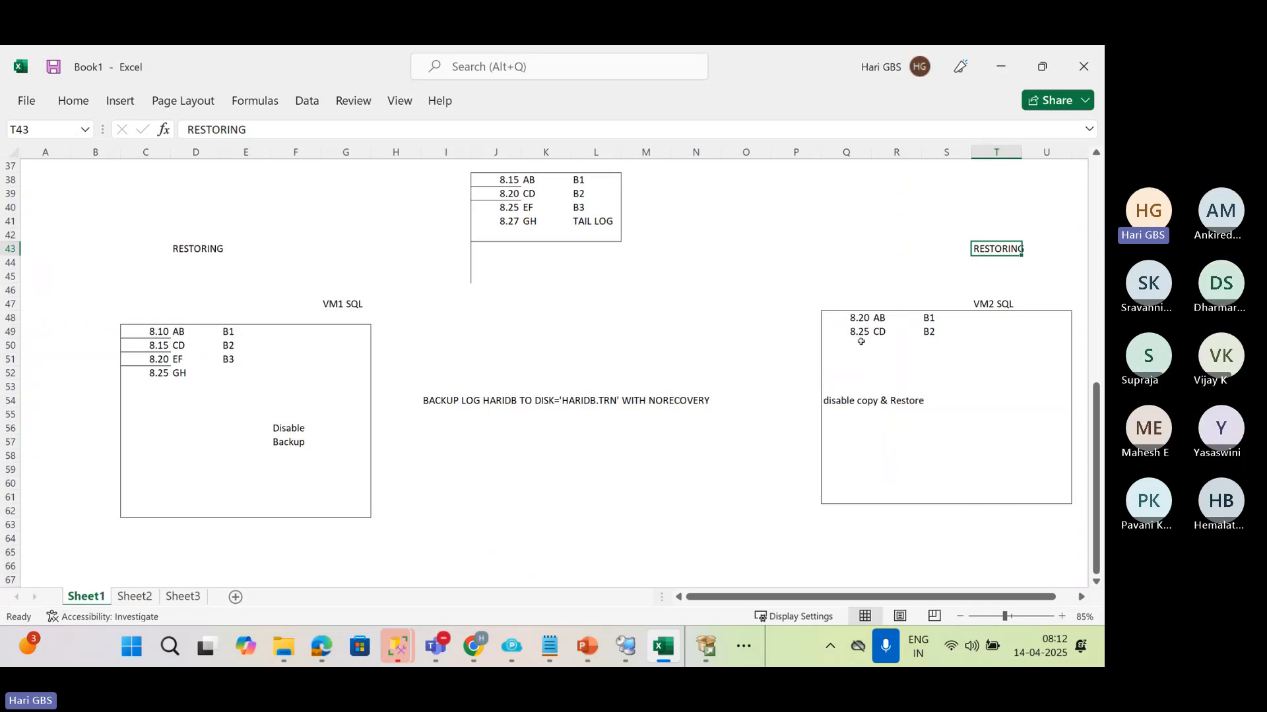
{"action": "left_click_drag", "start_coordinate": [882, 322], "coordinate": [886, 359]}
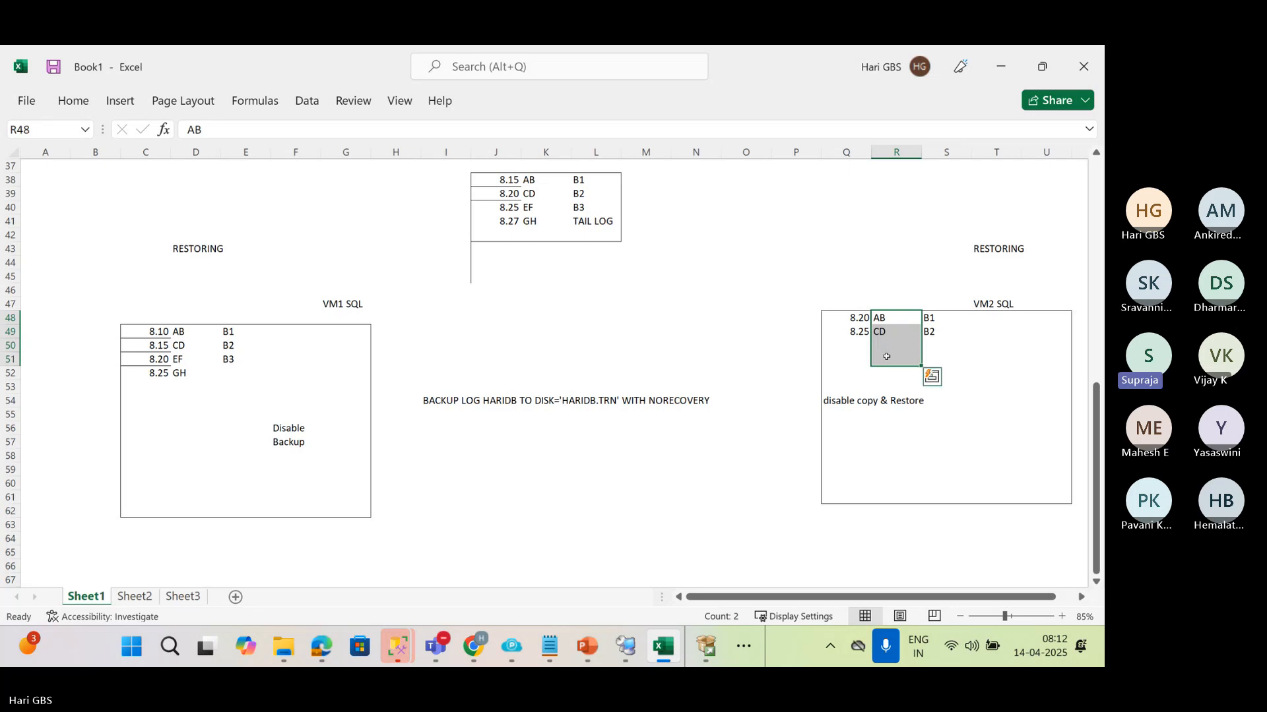
{"action": "left_click", "coordinate": [969, 364]}
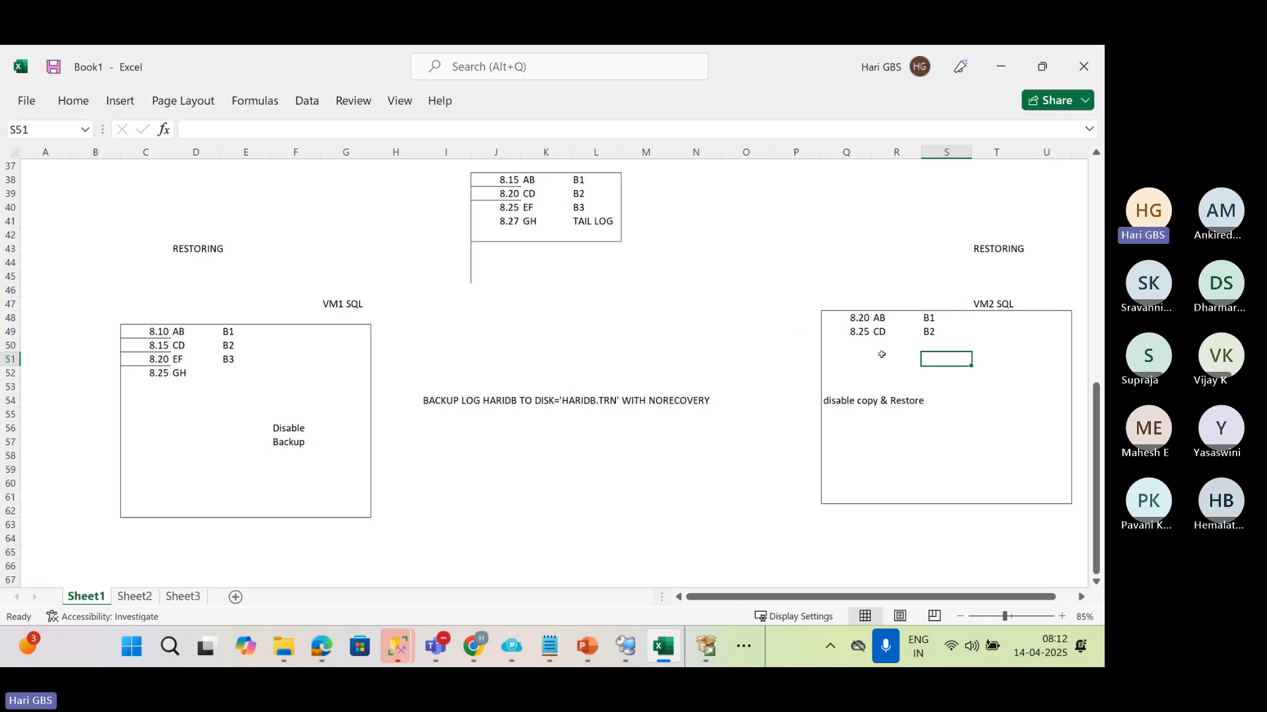
{"action": "left_click", "coordinate": [585, 206]}
{"action": "left_click", "coordinate": [596, 222]}
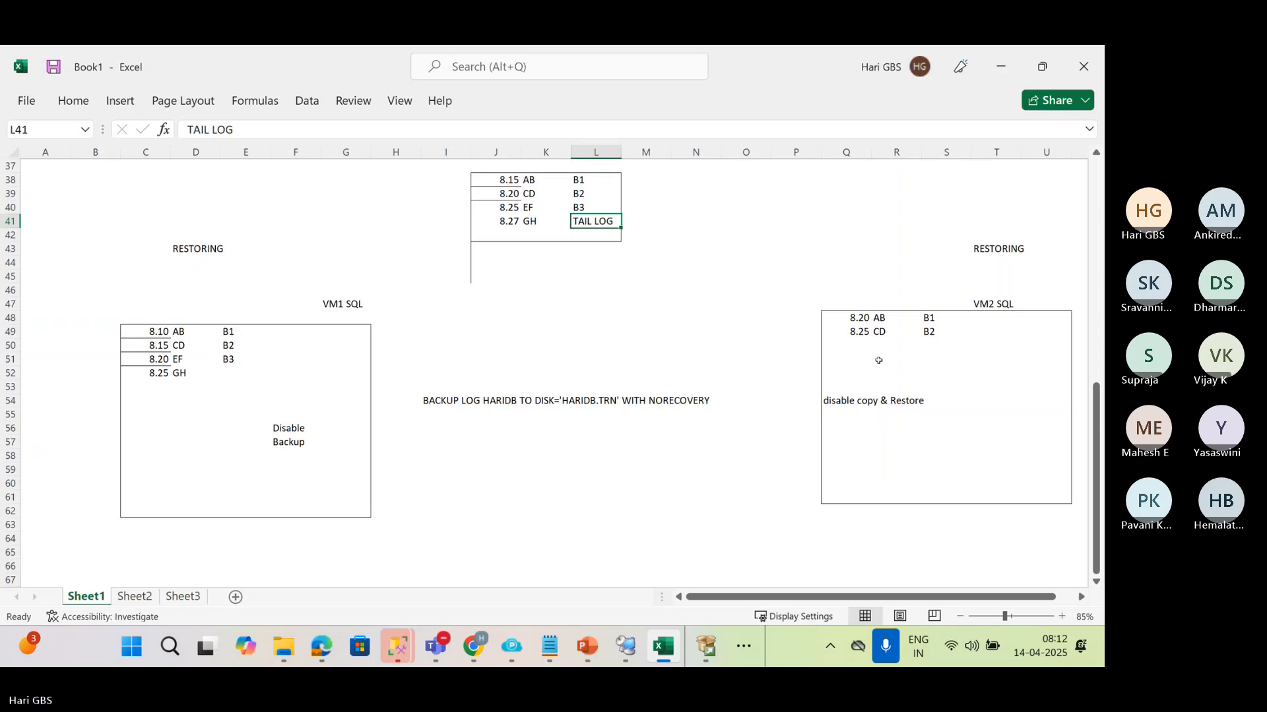
{"action": "left_click_drag", "start_coordinate": [645, 235], "coordinate": [796, 304]}
{"action": "left_click", "coordinate": [596, 290]}
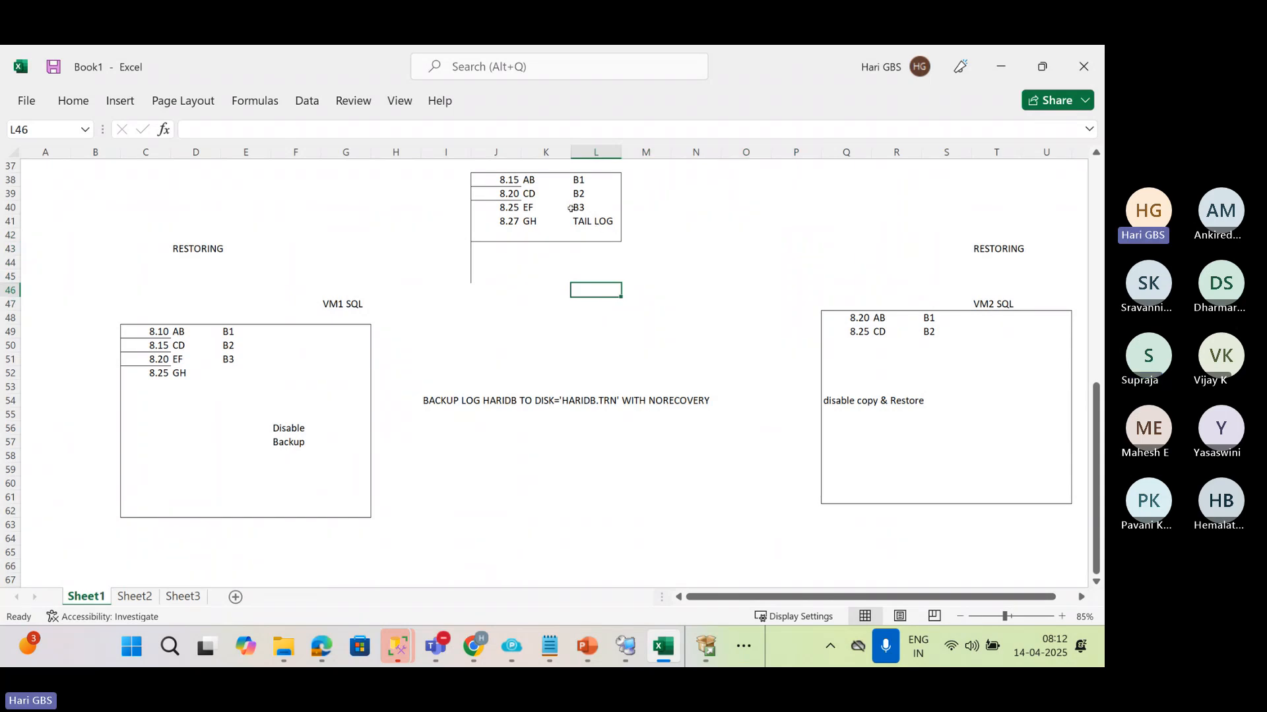
Label the small upper box by entering "BACKUP SHARE" in L37
{"action": "left_click", "coordinate": [590, 165]}
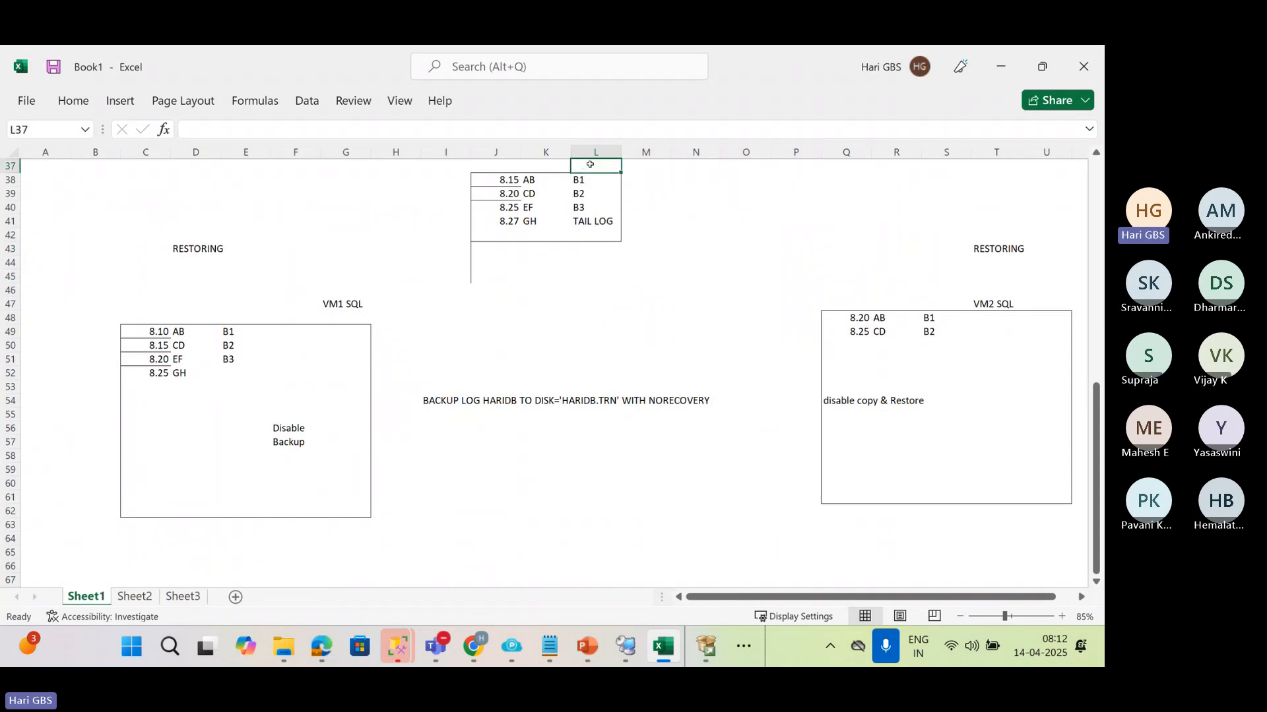
{"action": "type", "text": "BACKUP SHARE"}
{"action": "key", "text": "Return"}
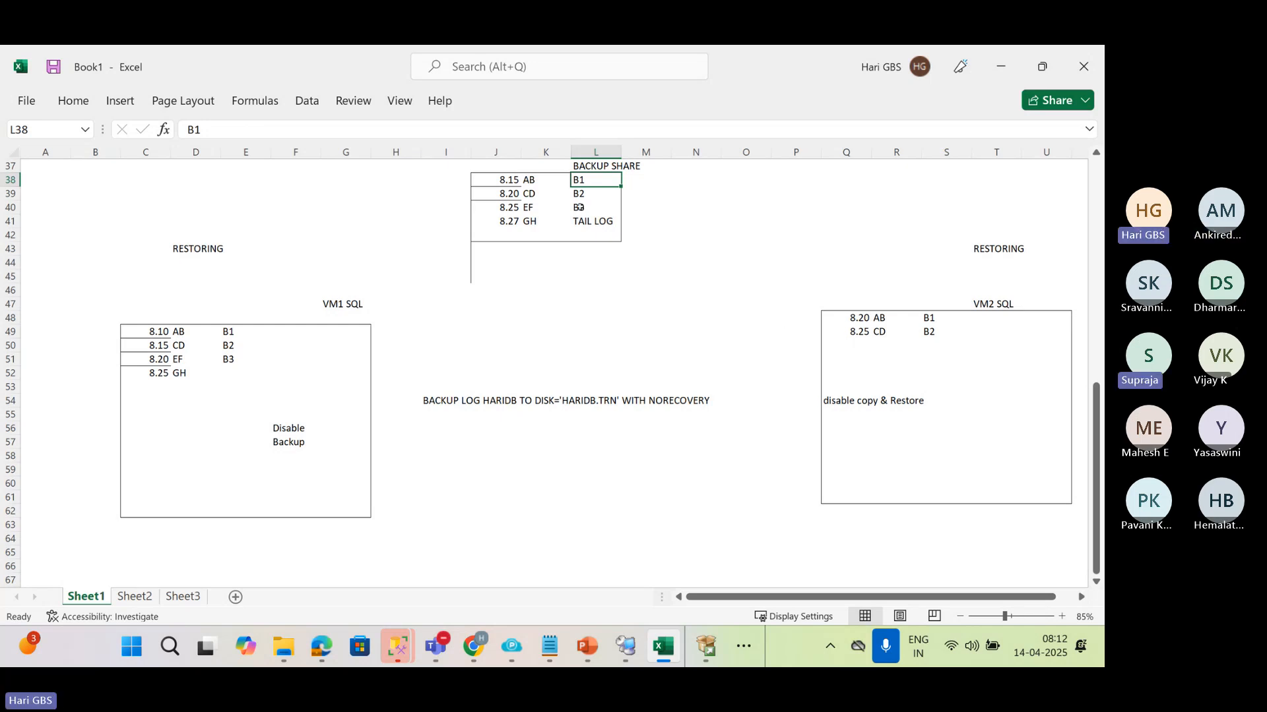
{"action": "left_click_drag", "start_coordinate": [578, 207], "coordinate": [594, 222]}
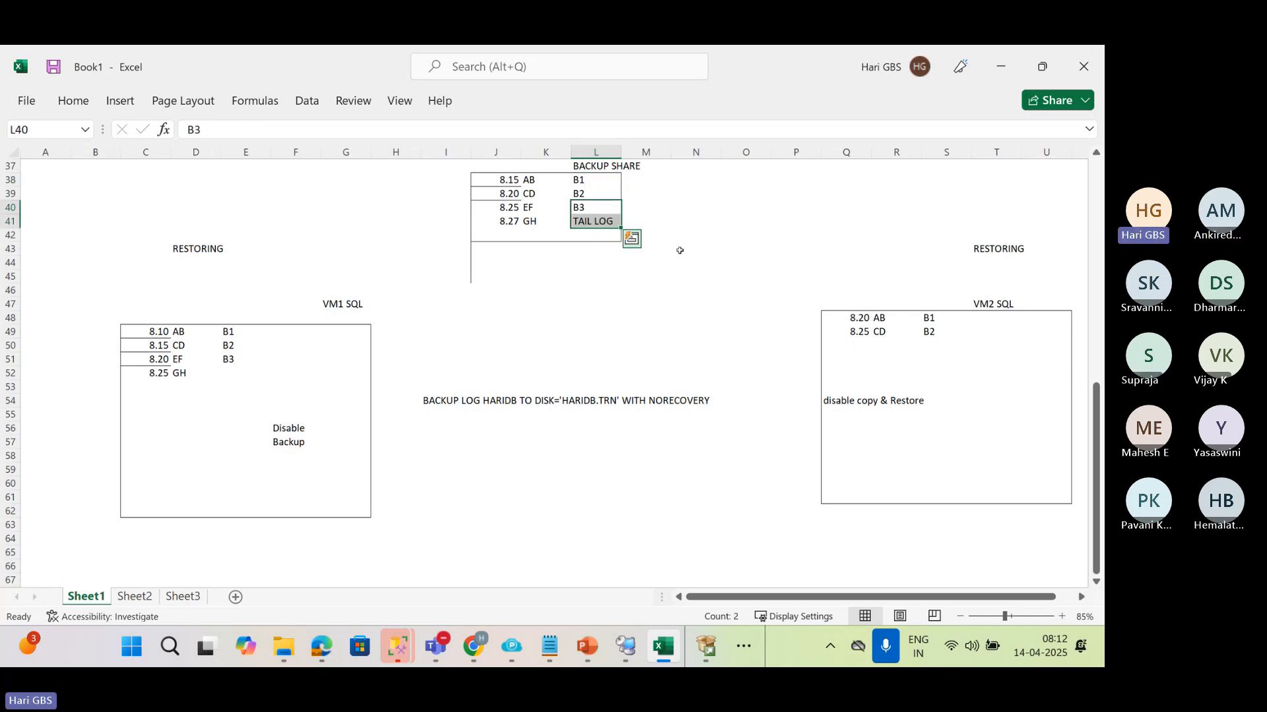
{"action": "left_click", "coordinate": [864, 356]}
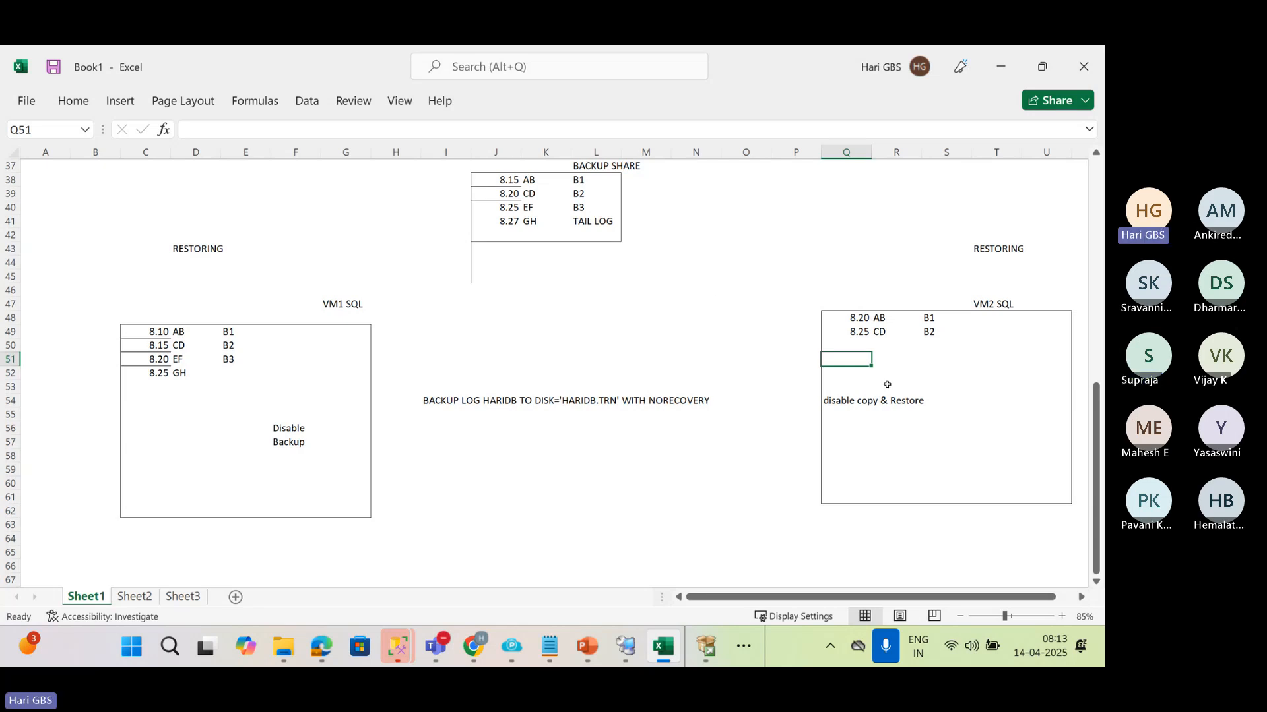
{"action": "left_click", "coordinate": [590, 208]}
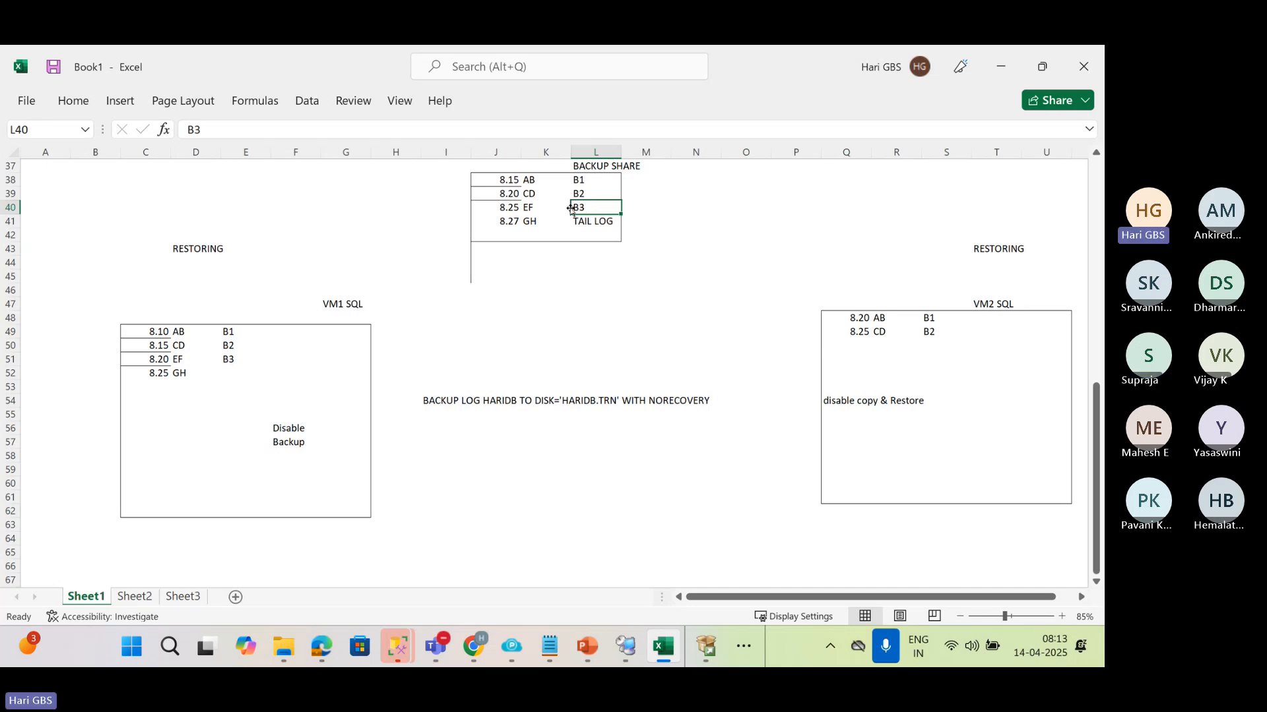
{"action": "key", "text": "Down"}
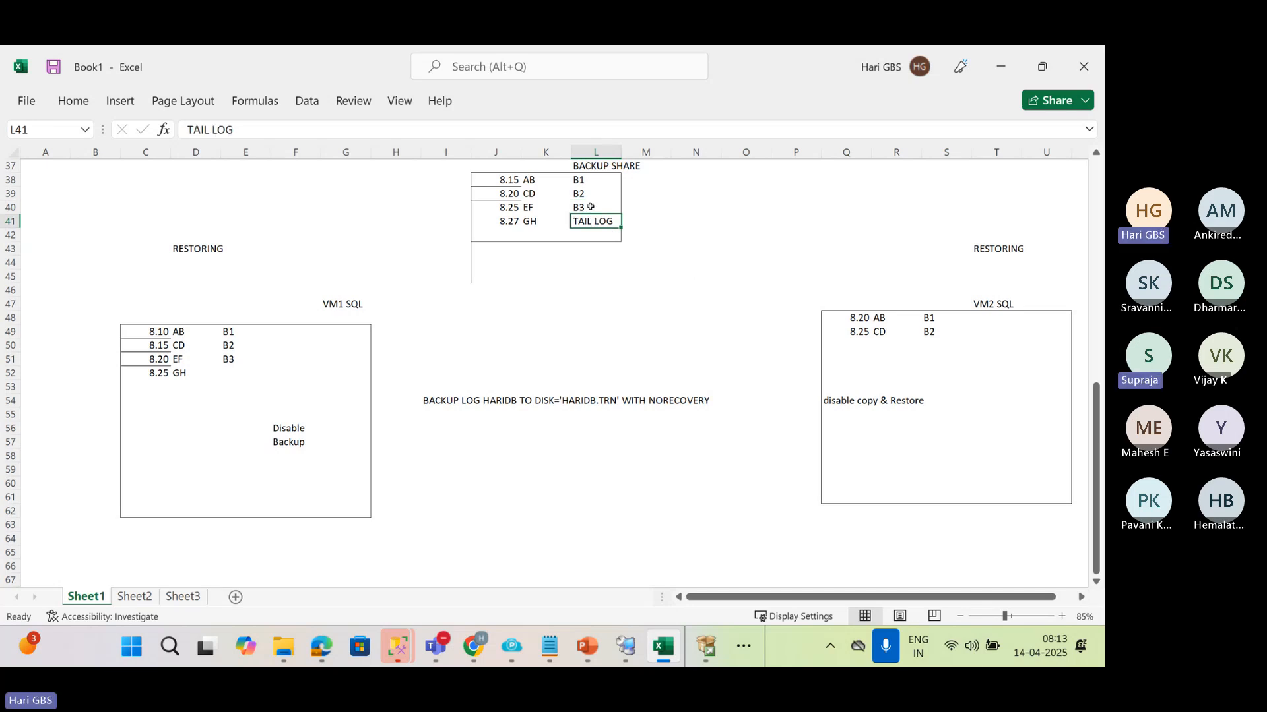
{"action": "left_click", "coordinate": [851, 469]}
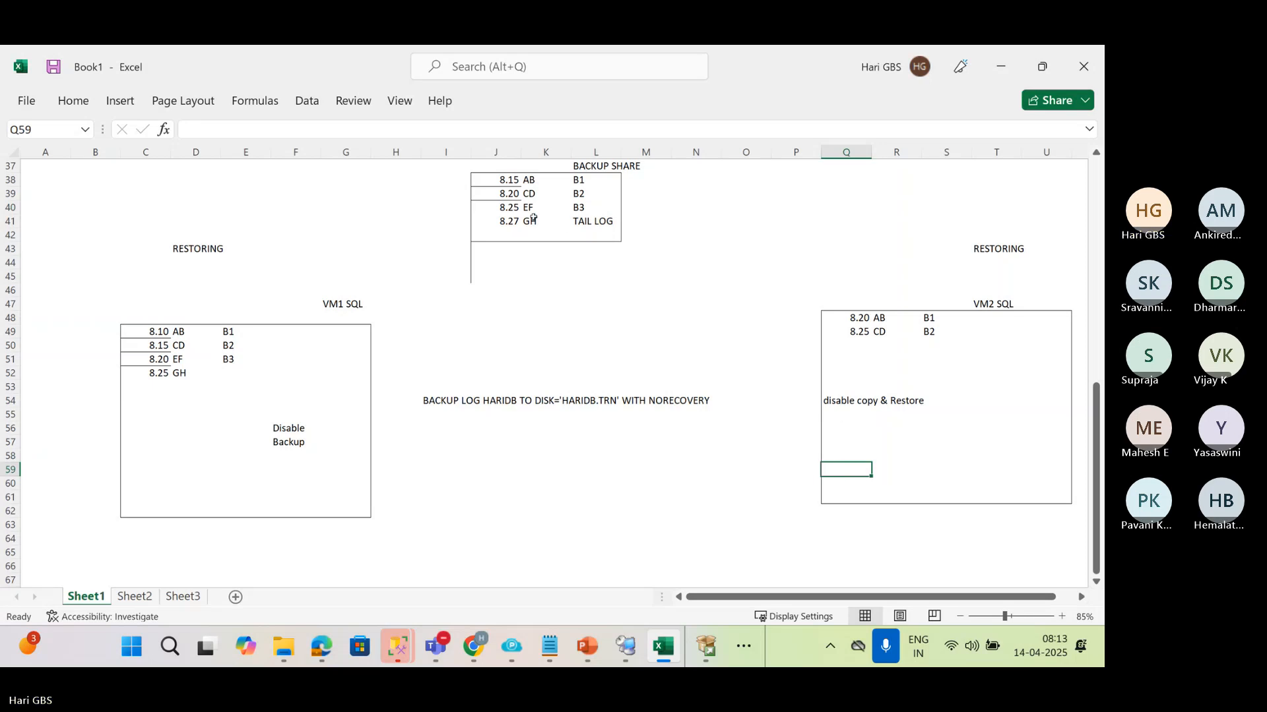
Copy the B3 and TAIL LOG rows J40:L41 from the backup share box into the VM2 SQL box at Q50
{"action": "left_click_drag", "start_coordinate": [506, 208], "coordinate": [610, 223]}
{"action": "key", "text": "ctrl+c"}
{"action": "left_click", "coordinate": [857, 345]}
{"action": "key", "text": "ctrl+v"}
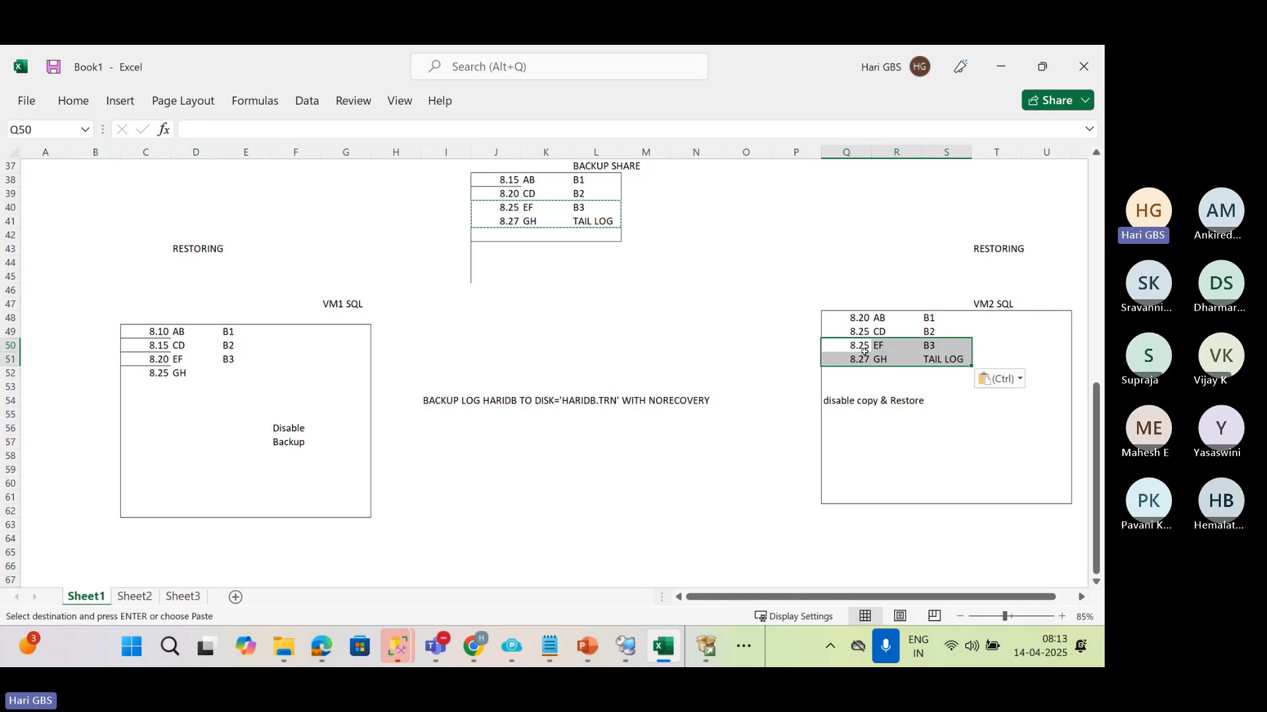
{"action": "left_click", "coordinate": [745, 387]}
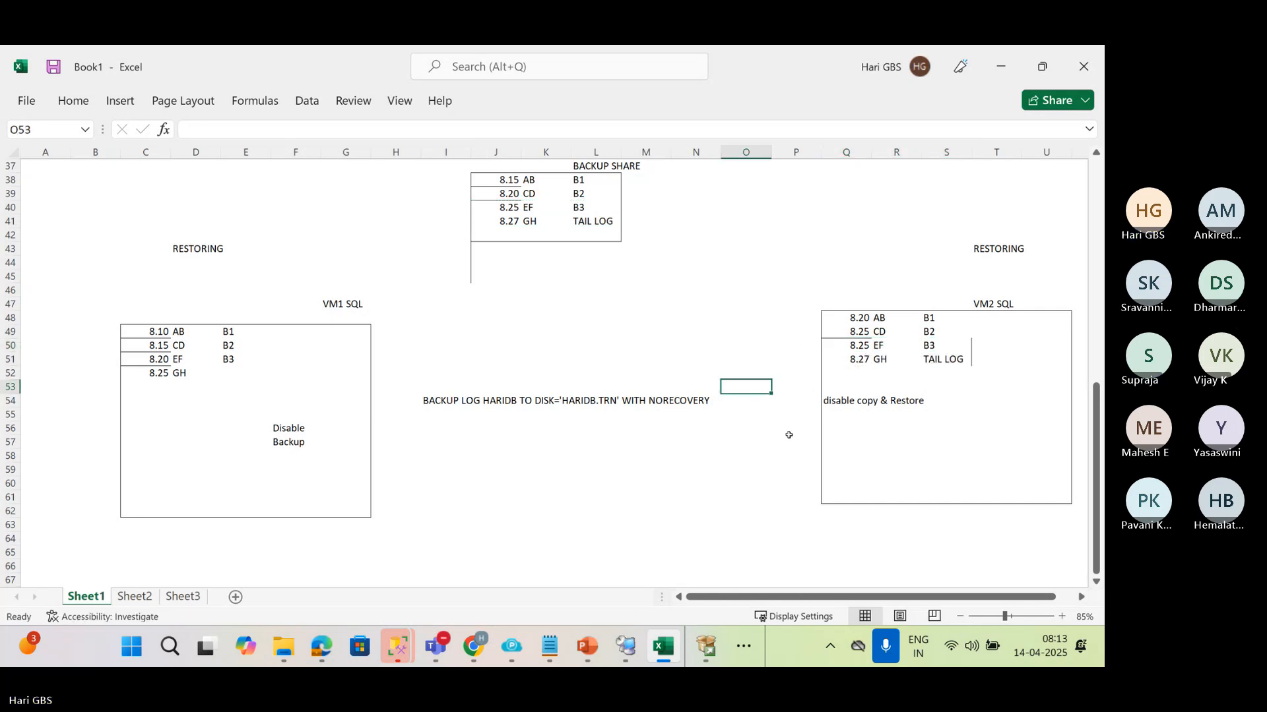
Copy the B3 and TAIL LOG rows Q50:S51 to Q58 in the VM2 SQL box and clear the contents of Q50:S51
{"action": "left_click_drag", "start_coordinate": [856, 344], "coordinate": [932, 362]}
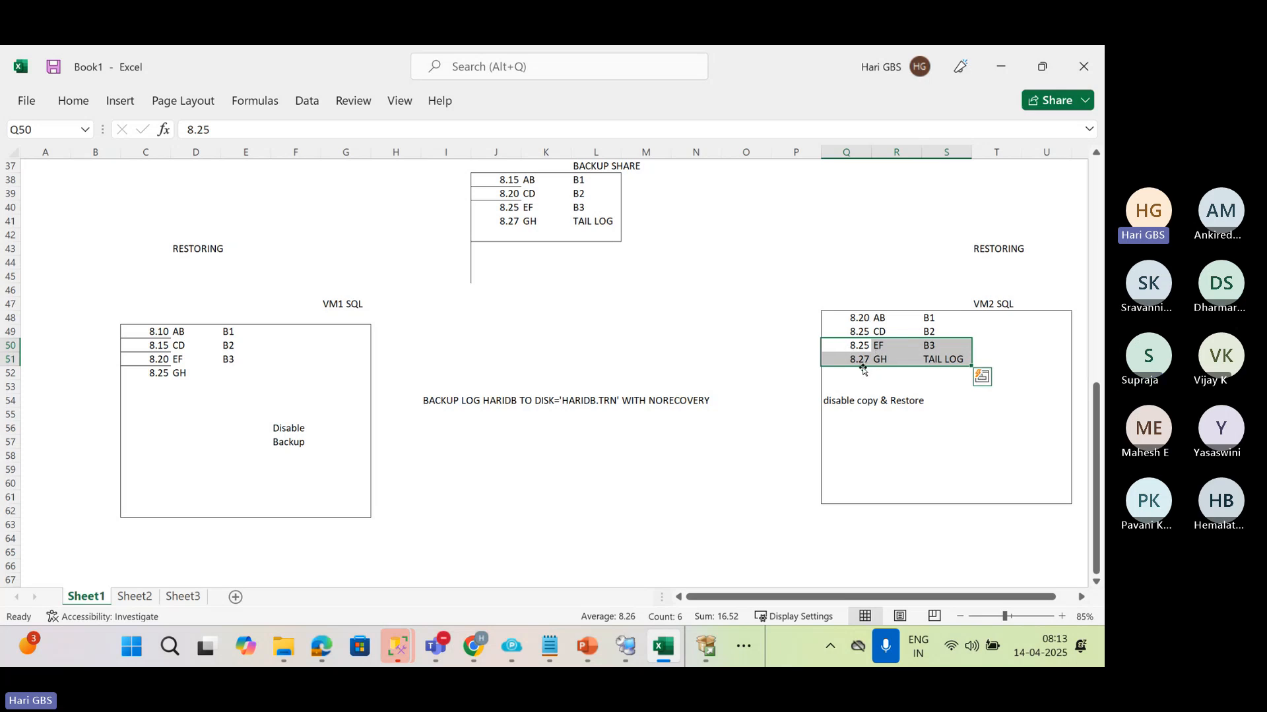
{"action": "key", "text": "ctrl+c"}
{"action": "left_click", "coordinate": [836, 452]}
{"action": "key", "text": "ctrl+v"}
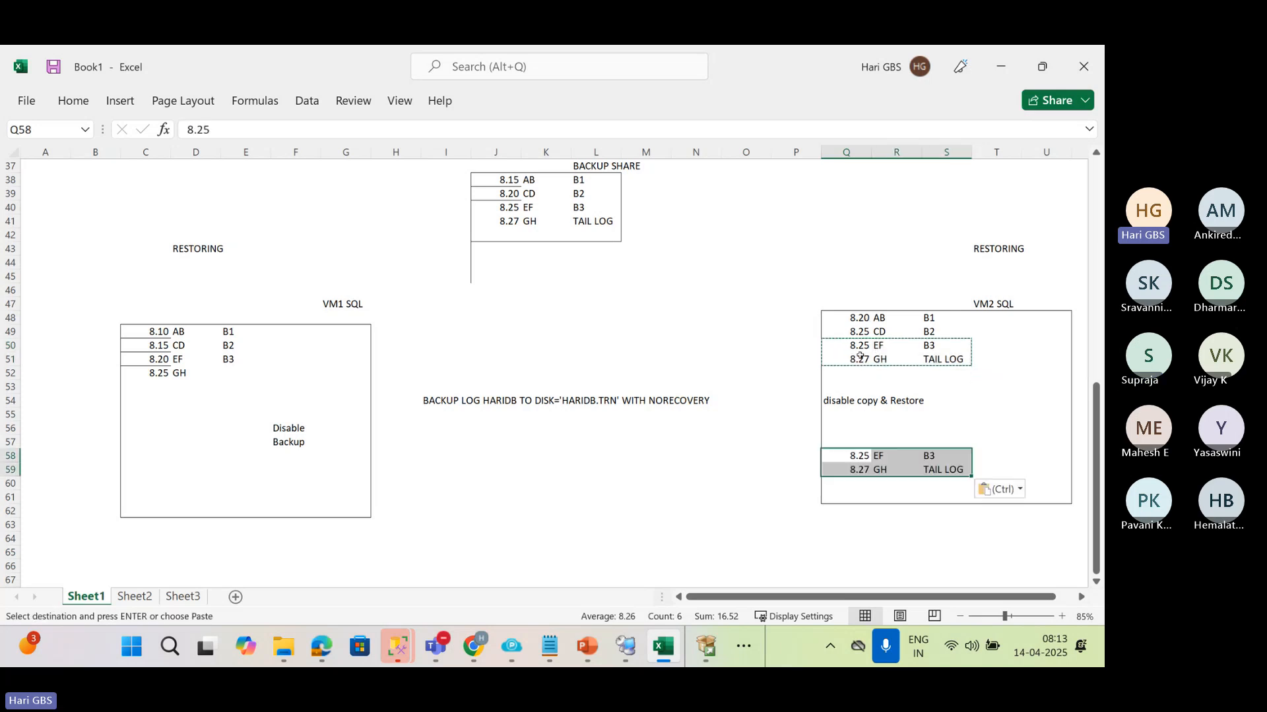
{"action": "left_click_drag", "start_coordinate": [857, 344], "coordinate": [969, 361]}
{"action": "key", "text": "Delete"}
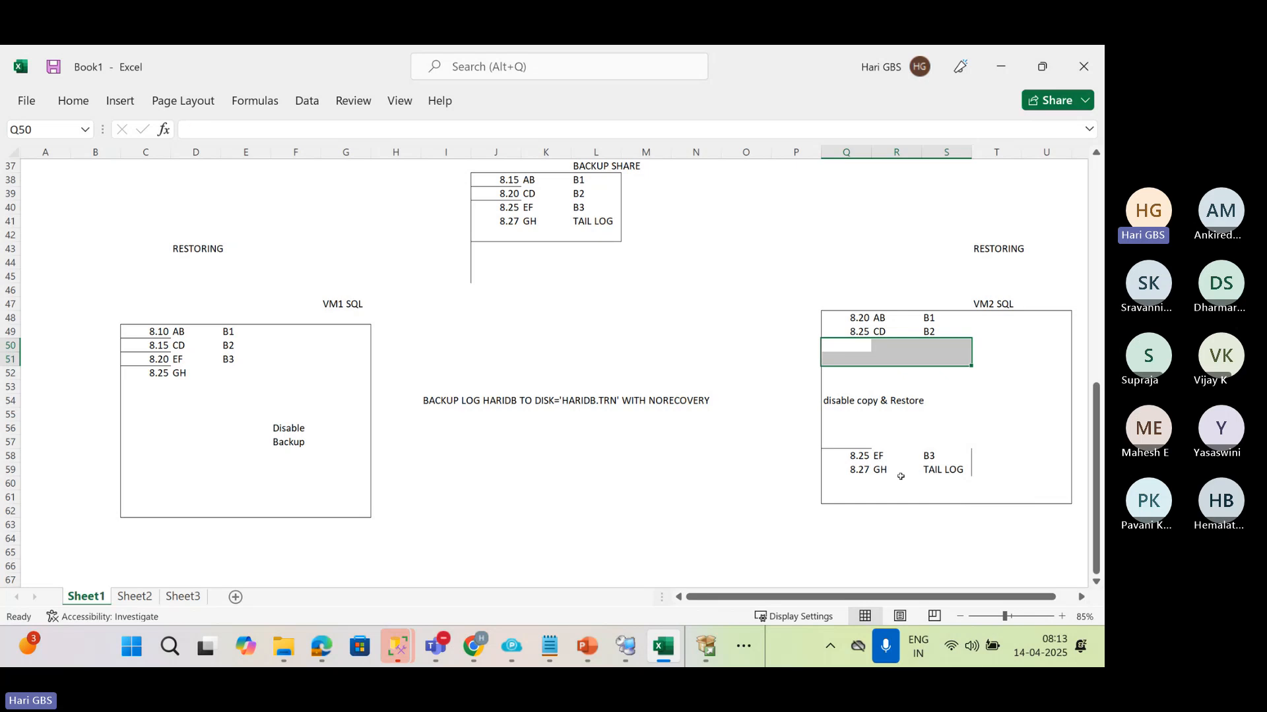
{"action": "left_click", "coordinate": [899, 469]}
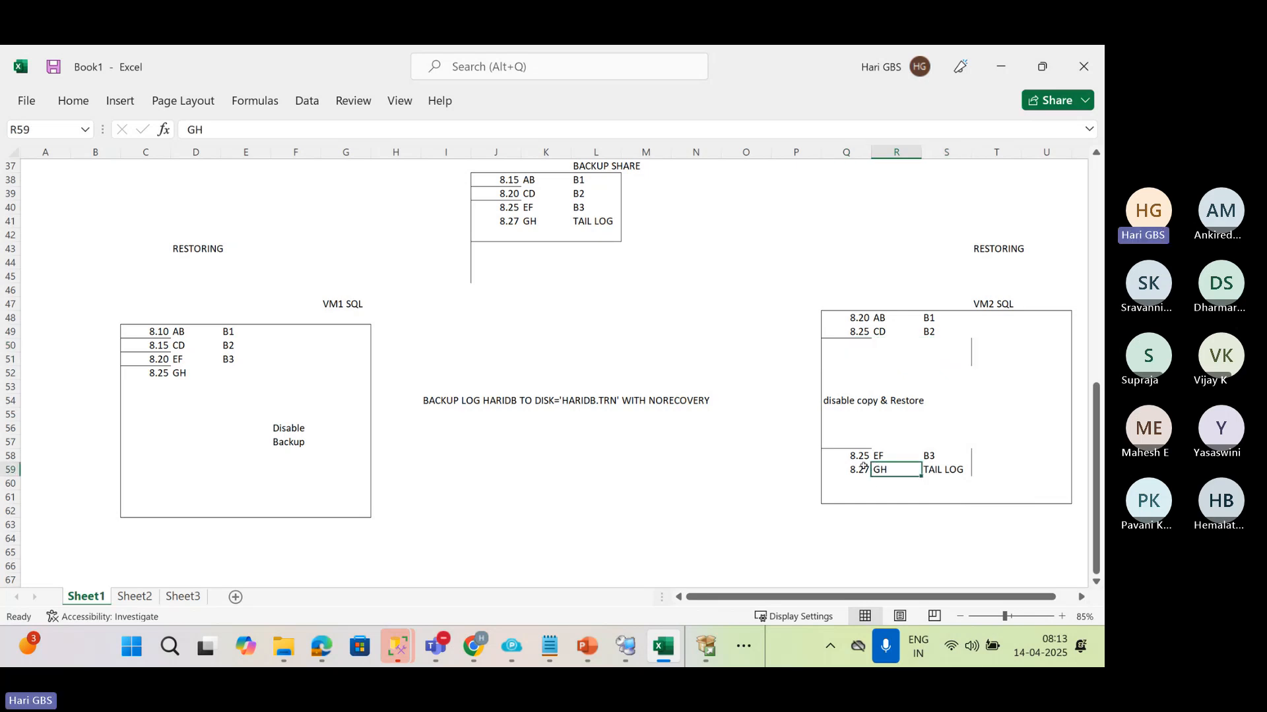
{"action": "left_click", "coordinate": [909, 399]}
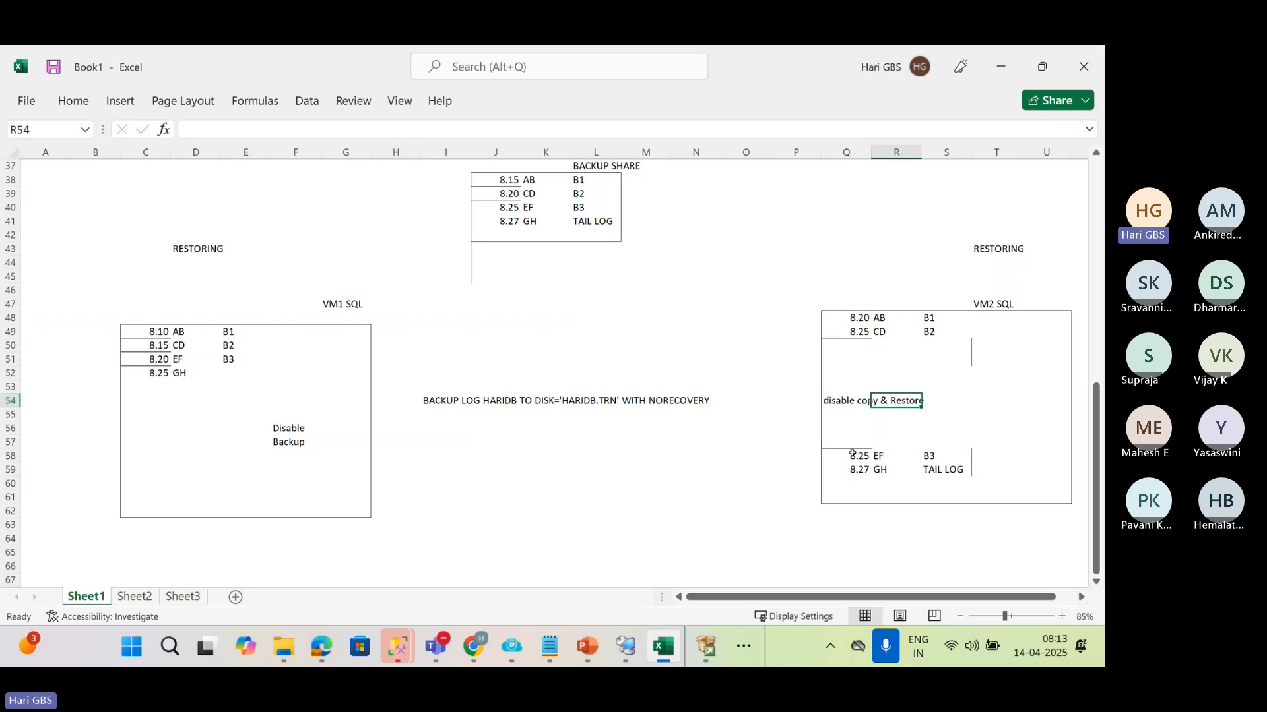
{"action": "left_click", "coordinate": [975, 249]}
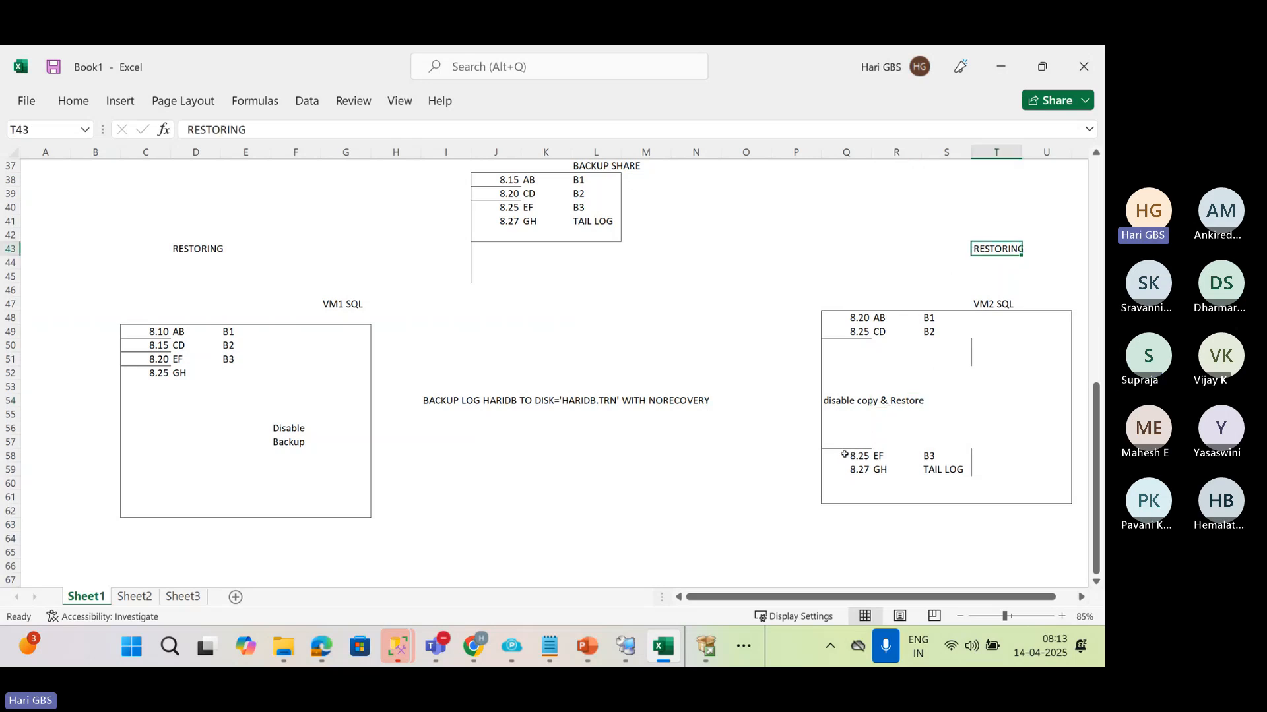
Copy Q58:S59 to Q50 beneath the B1 and B2 rows in the VM2 SQL box
{"action": "left_click_drag", "start_coordinate": [848, 456], "coordinate": [963, 469]}
{"action": "key", "text": "ctrl+c"}
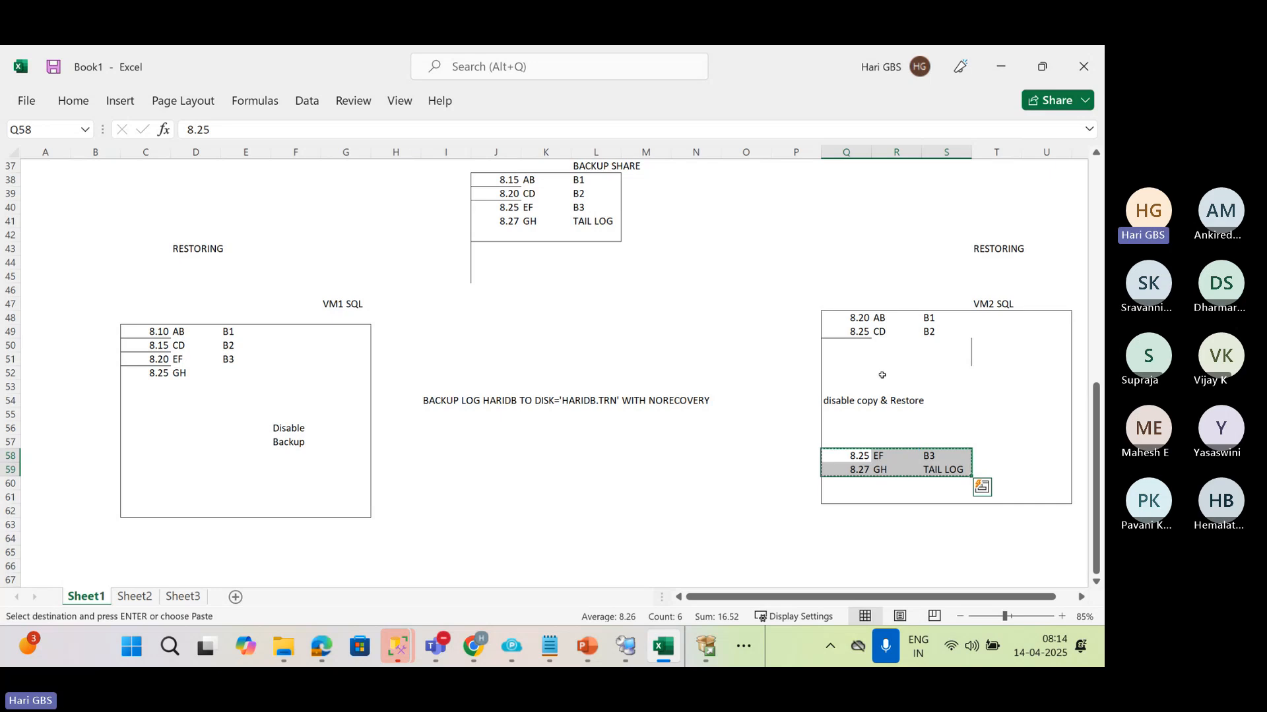
{"action": "left_click", "coordinate": [857, 344]}
{"action": "key", "text": "ctrl+v"}
{"action": "key", "text": "Escape"}
{"action": "left_click", "coordinate": [537, 209]}
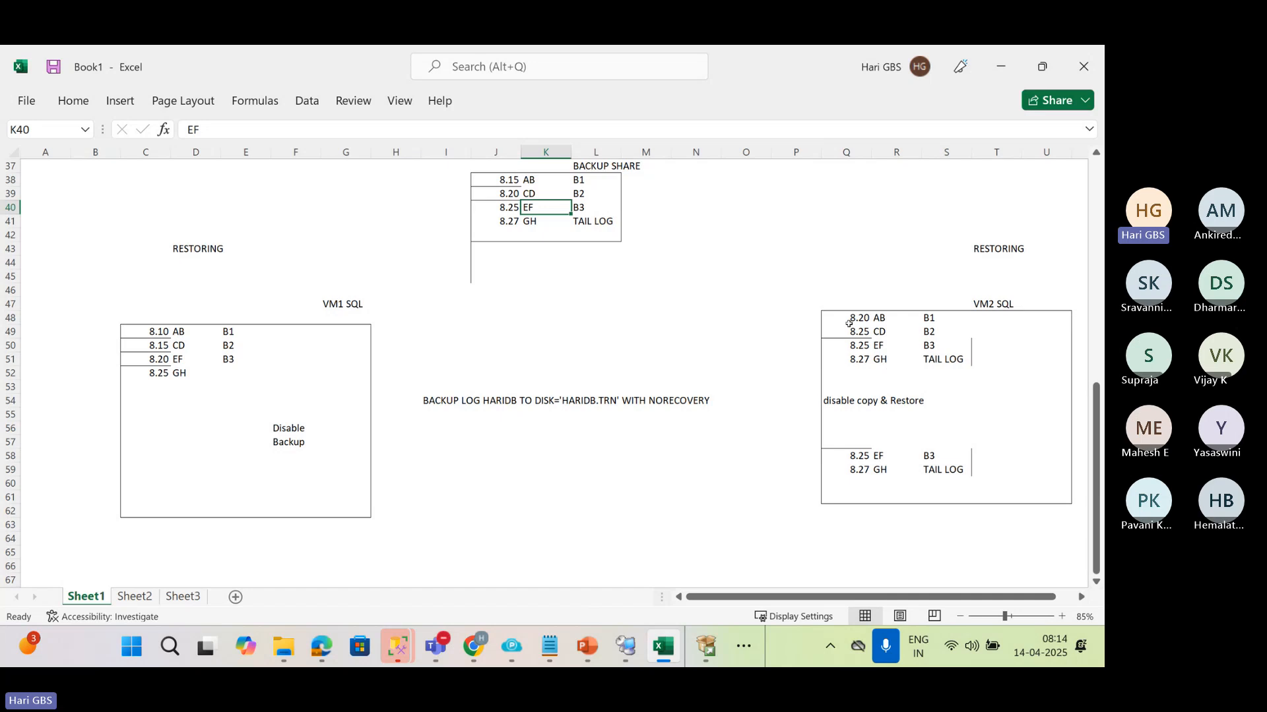
{"action": "left_click_drag", "start_coordinate": [845, 315], "coordinate": [953, 357]}
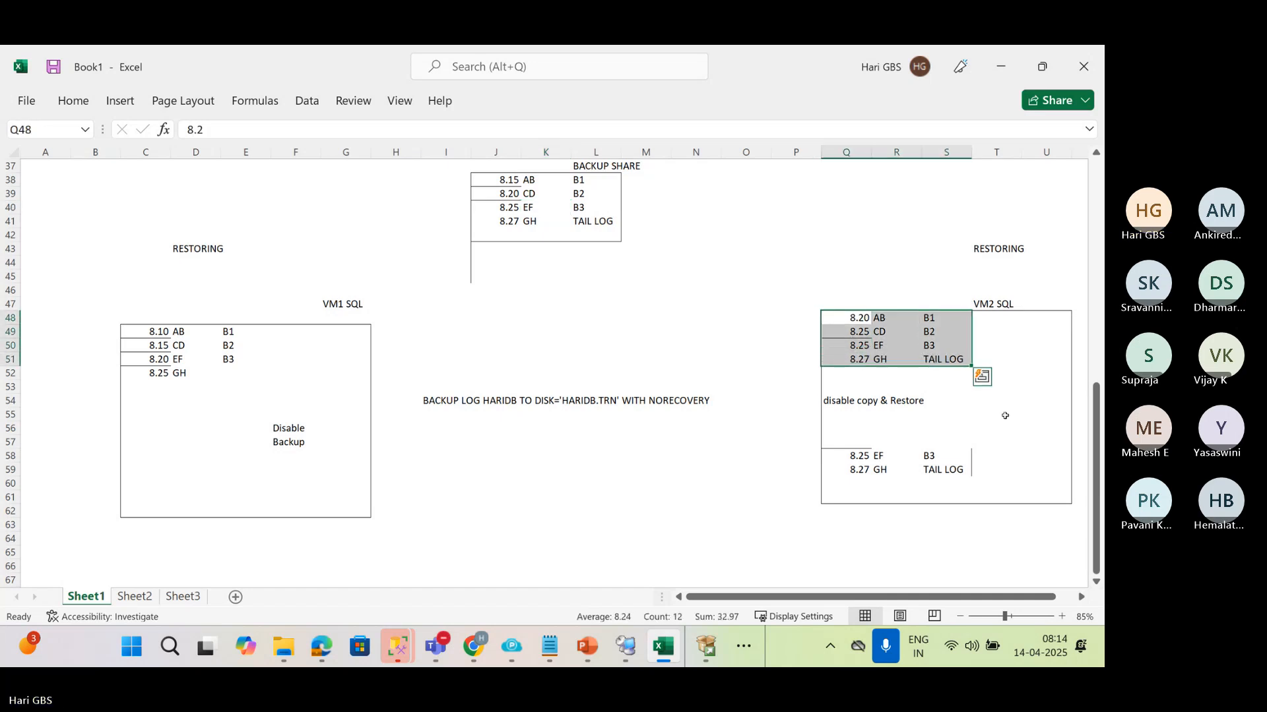
{"action": "left_click", "coordinate": [946, 357]}
Enter the recovery command above the VM2 SQL box in Q40:Q42 as "RESTORE DATABASE", "HARIDB" and "WITH RECOVERY"
{"action": "left_click", "coordinate": [831, 215]}
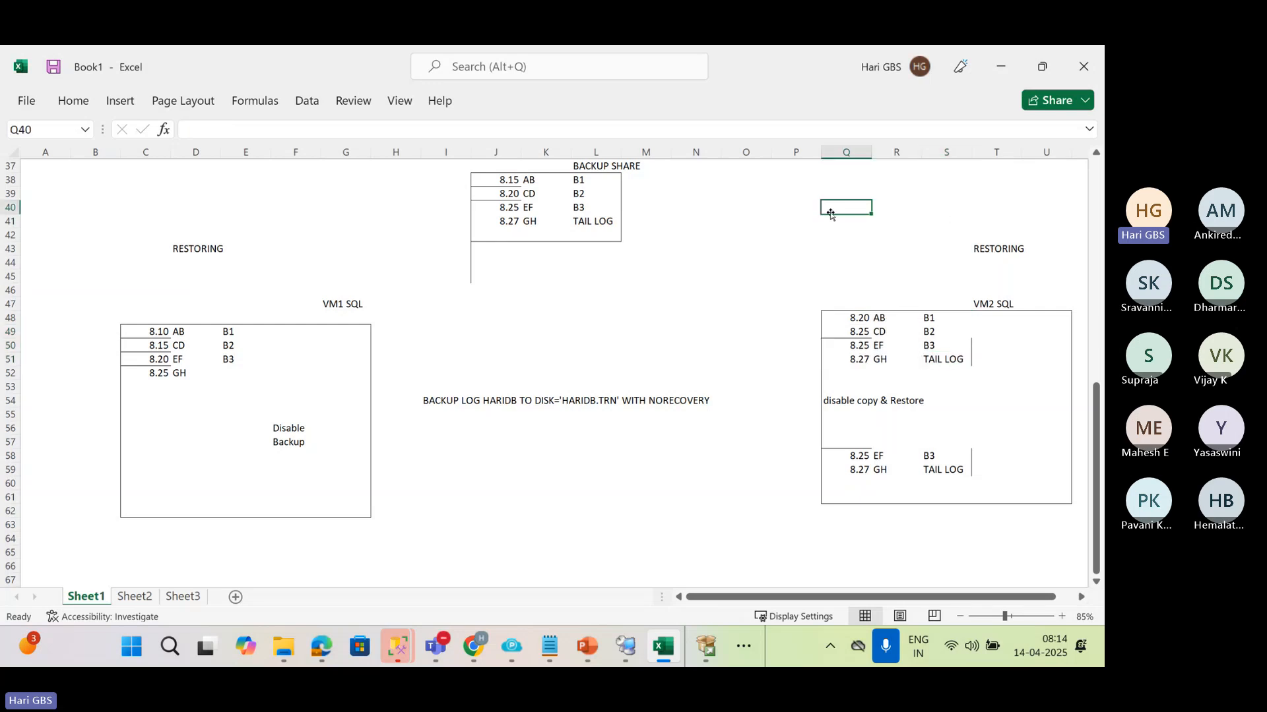
{"action": "type", "text": "RESTORE DATABASE"}
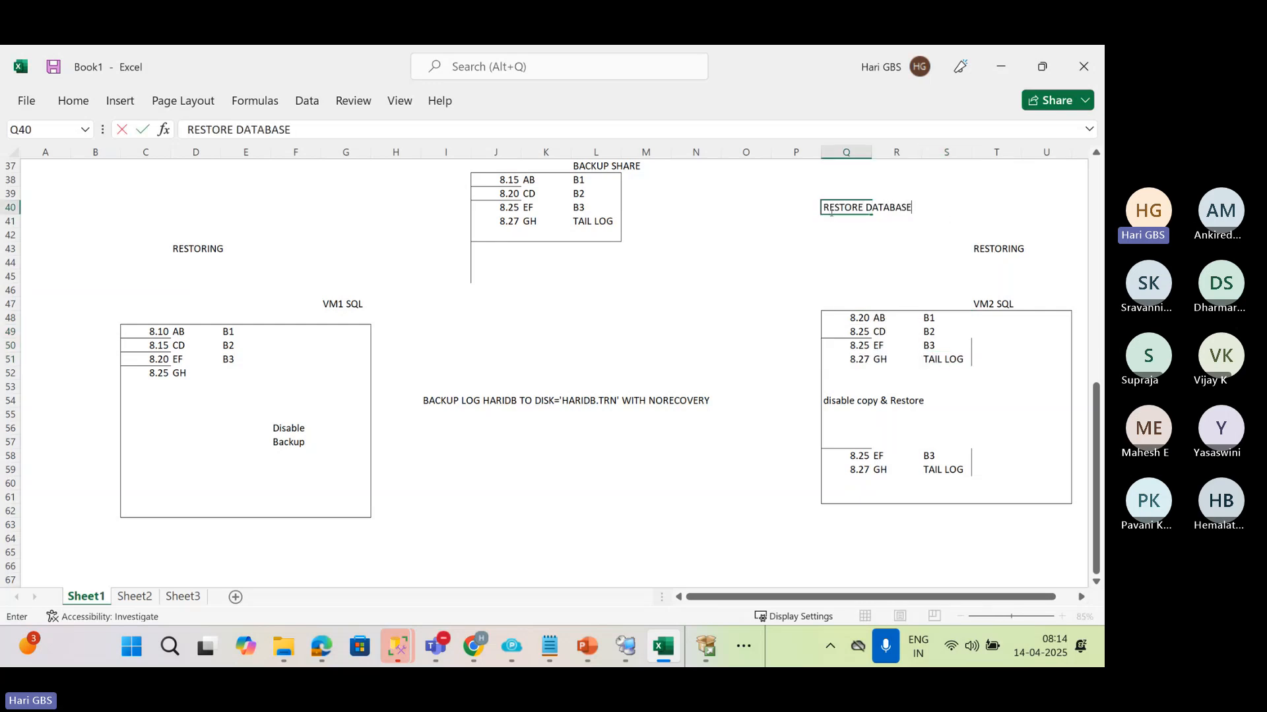
{"action": "key", "text": "Return"}
{"action": "type", "text": "HAR"}
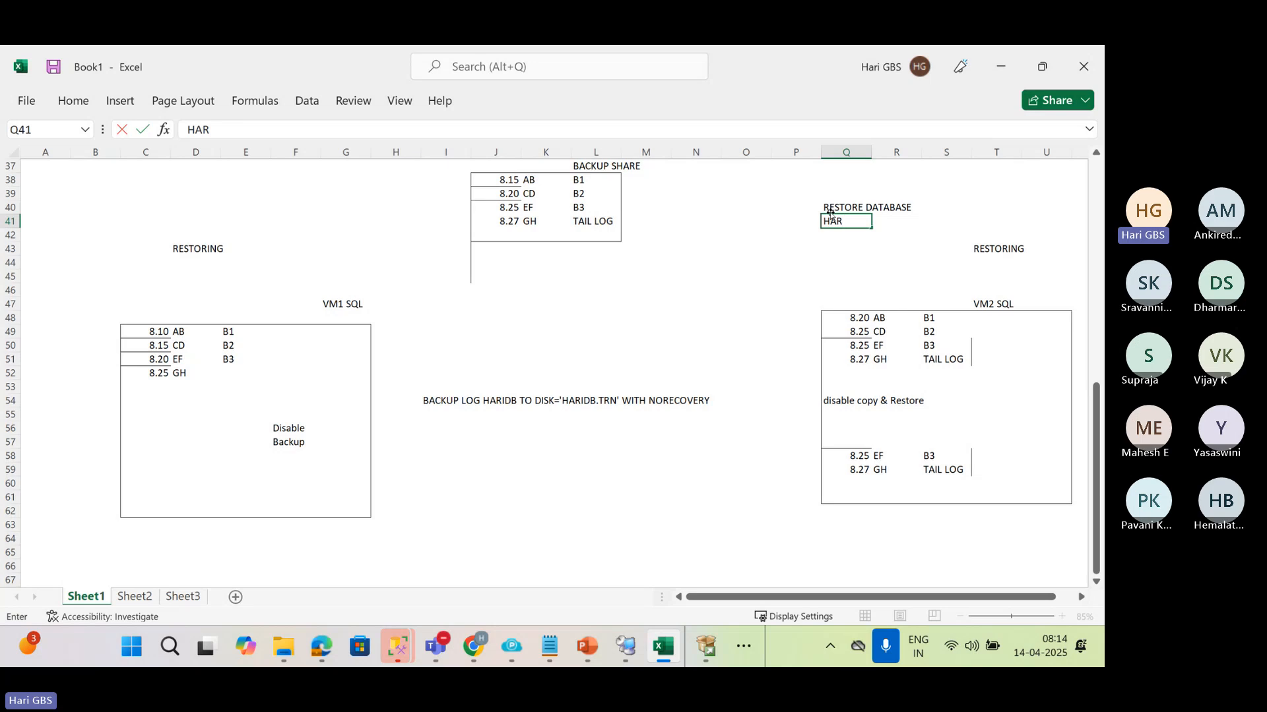
{"action": "type", "text": "IDB"}
{"action": "key", "text": "Return"}
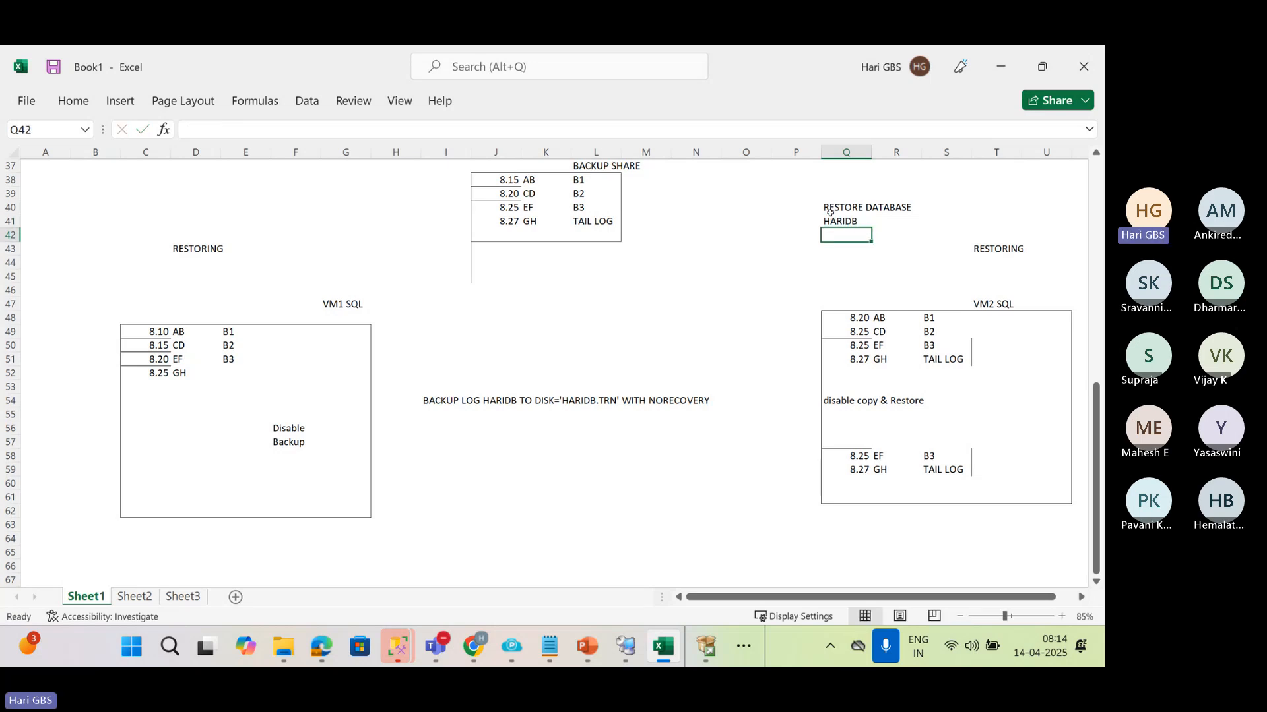
{"action": "type", "text": "WITH RECOVERY"}
{"action": "key", "text": "Return"}
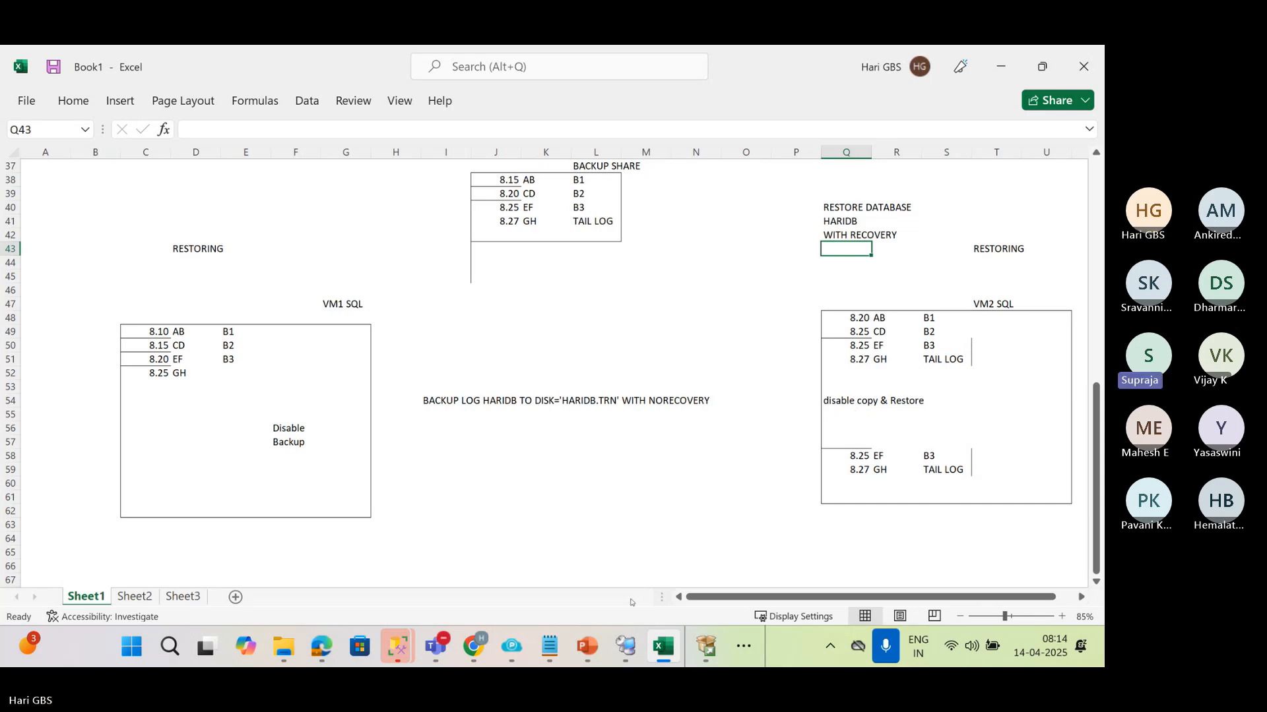
Switch to the 01 LogShipping.pptx presentation in PowerPoint and review the procedure on the Switch Over slide
{"action": "left_click", "coordinate": [587, 646]}
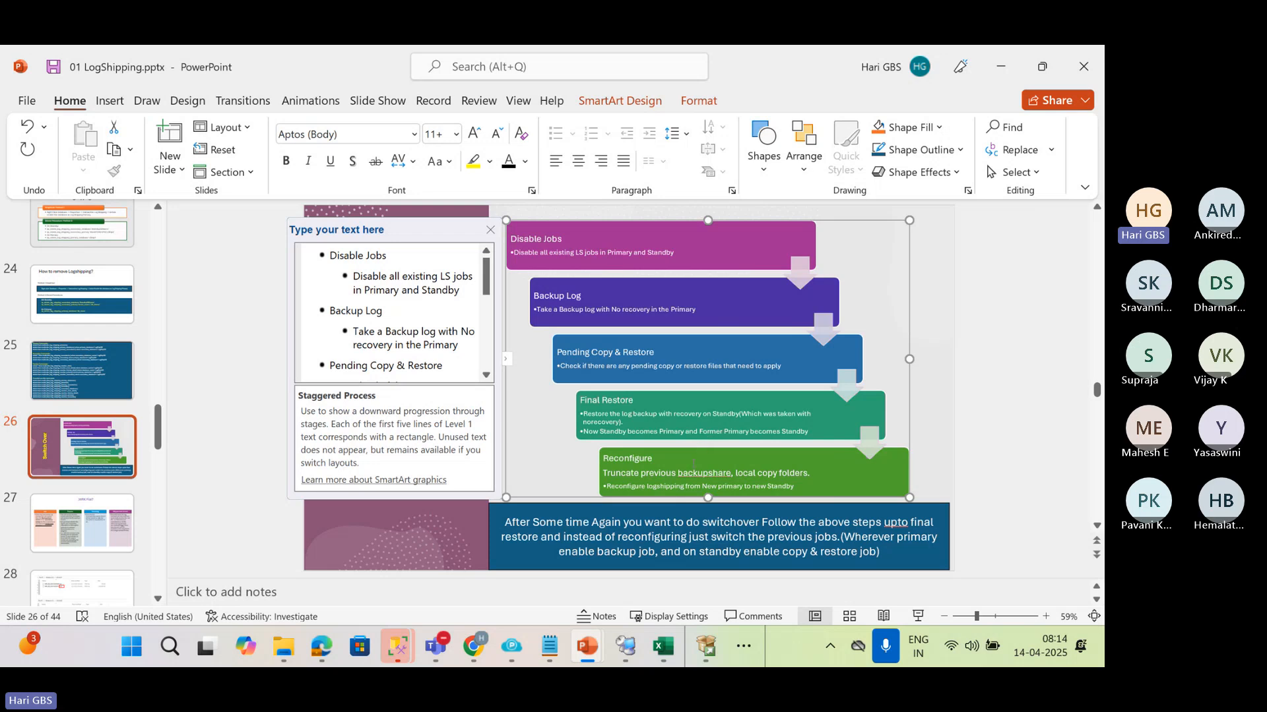
{"action": "left_click", "coordinate": [1000, 522]}
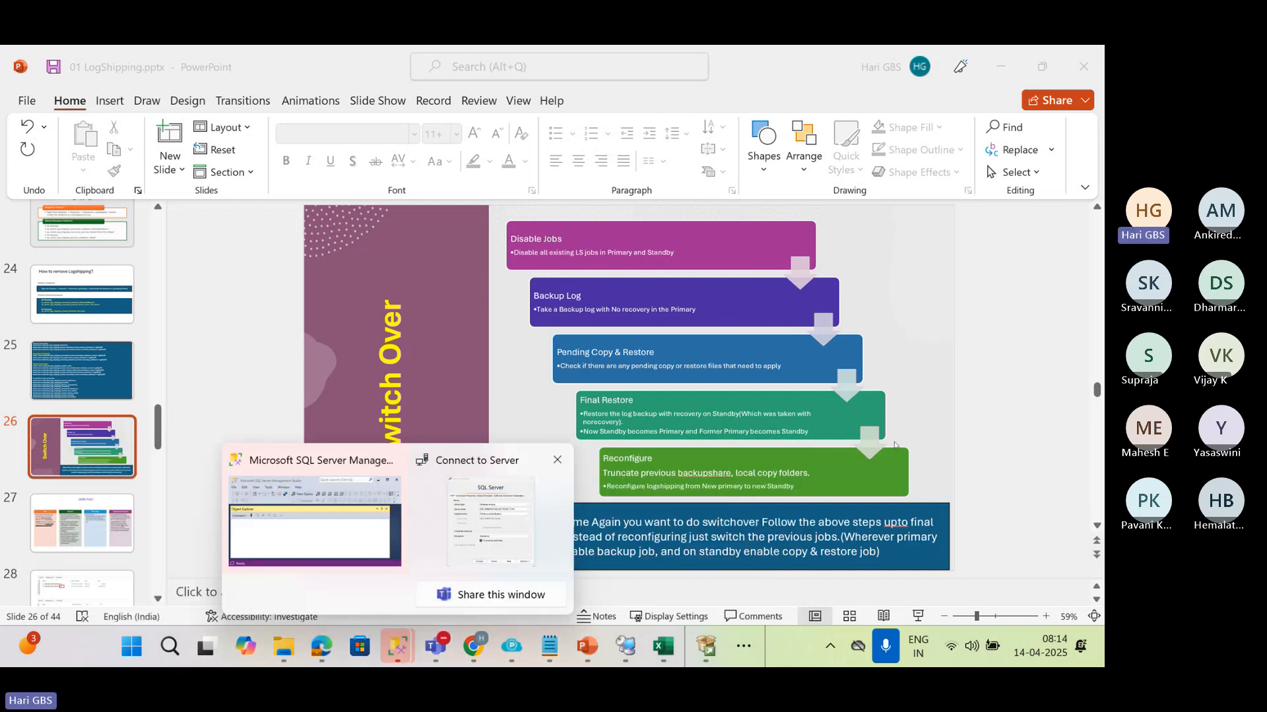
{"action": "left_click", "coordinate": [994, 435]}
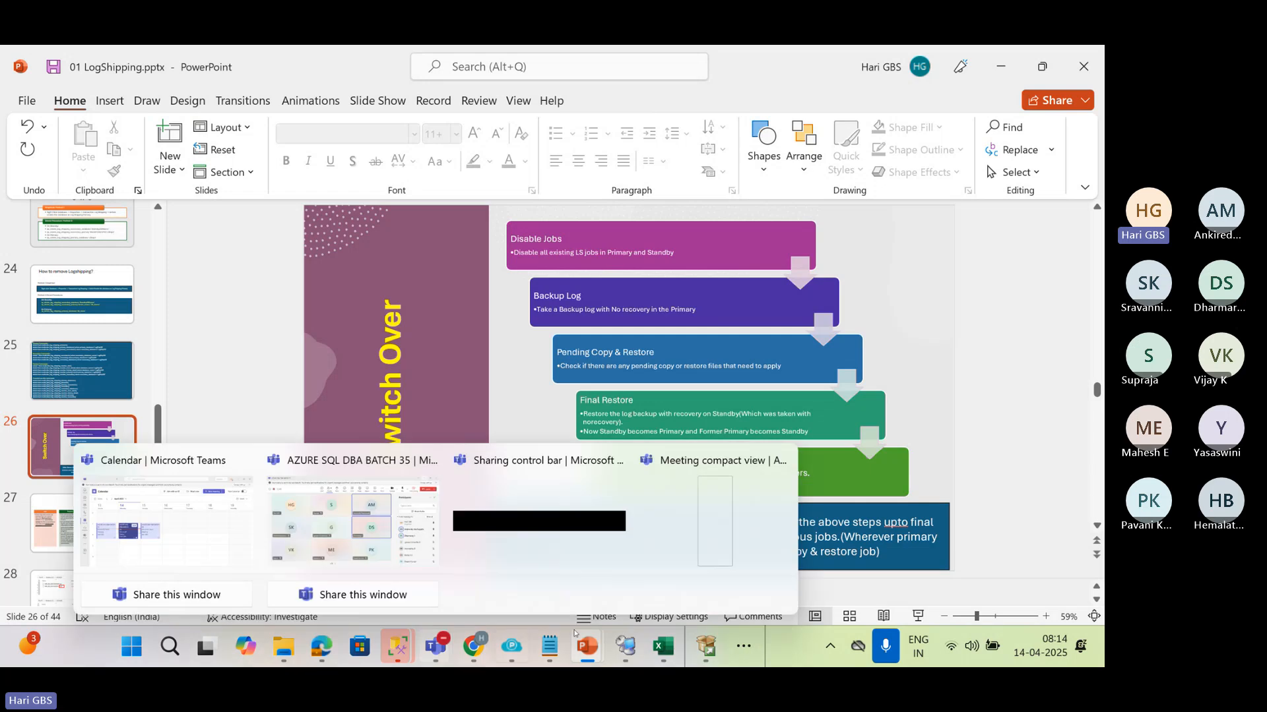
Switch to the VM1SQL remote session and display the refreshed list of SQL Server Agent jobs on the VM1SQL server
{"action": "left_click", "coordinate": [626, 646]}
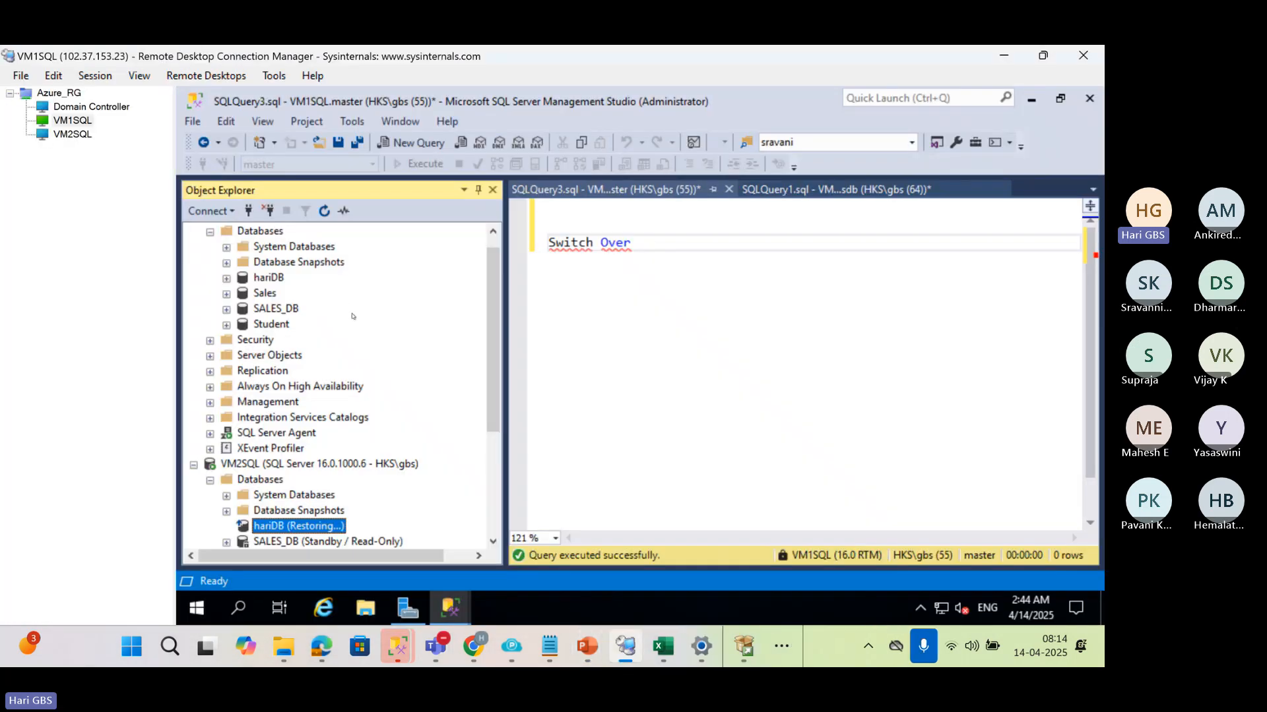
{"action": "scroll", "coordinate": [353, 317], "scroll_direction": "up", "scroll_amount": 1}
{"action": "left_click", "coordinate": [193, 231]}
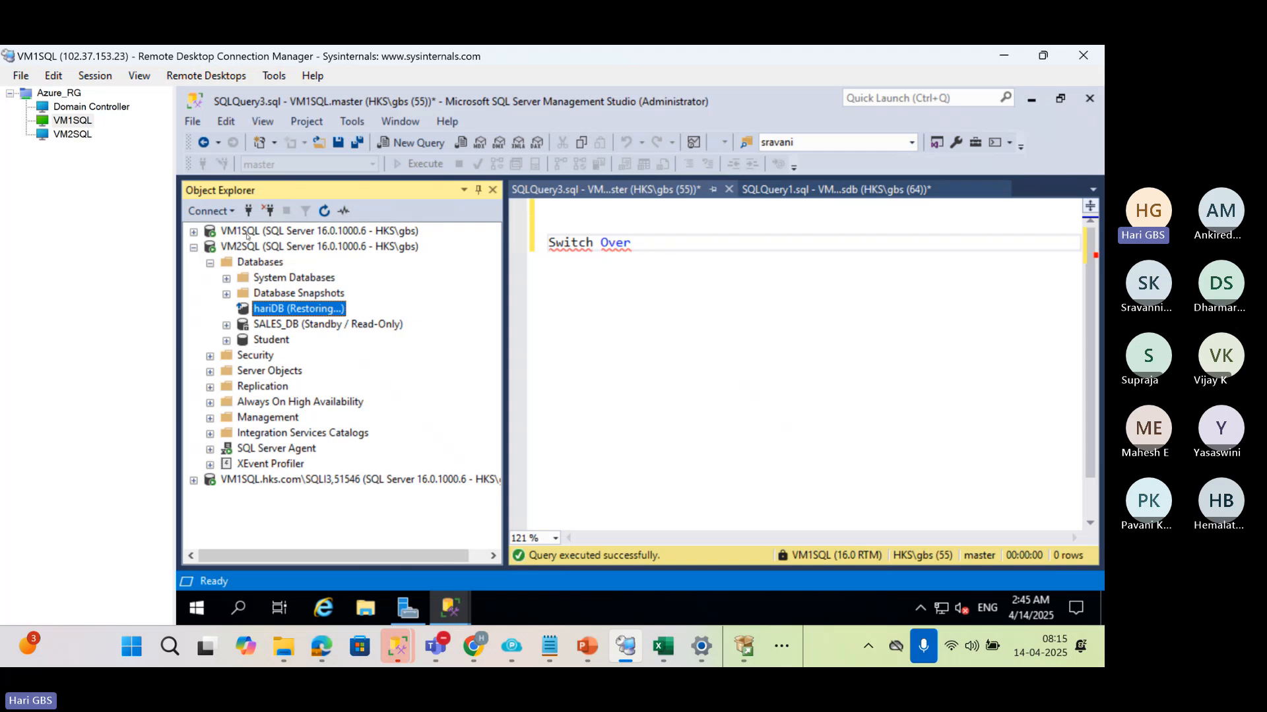
{"action": "left_click", "coordinate": [210, 230]}
{"action": "left_click", "coordinate": [194, 232]}
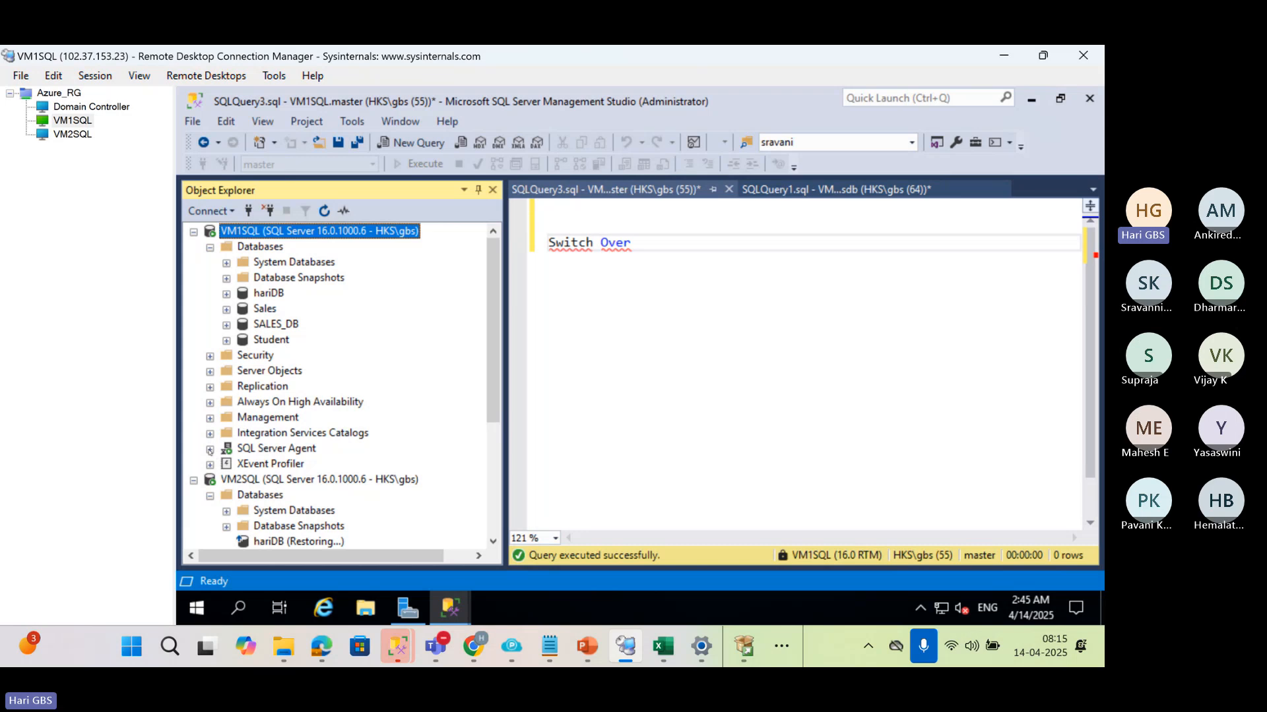
{"action": "left_click", "coordinate": [210, 450]}
{"action": "left_click", "coordinate": [283, 436]}
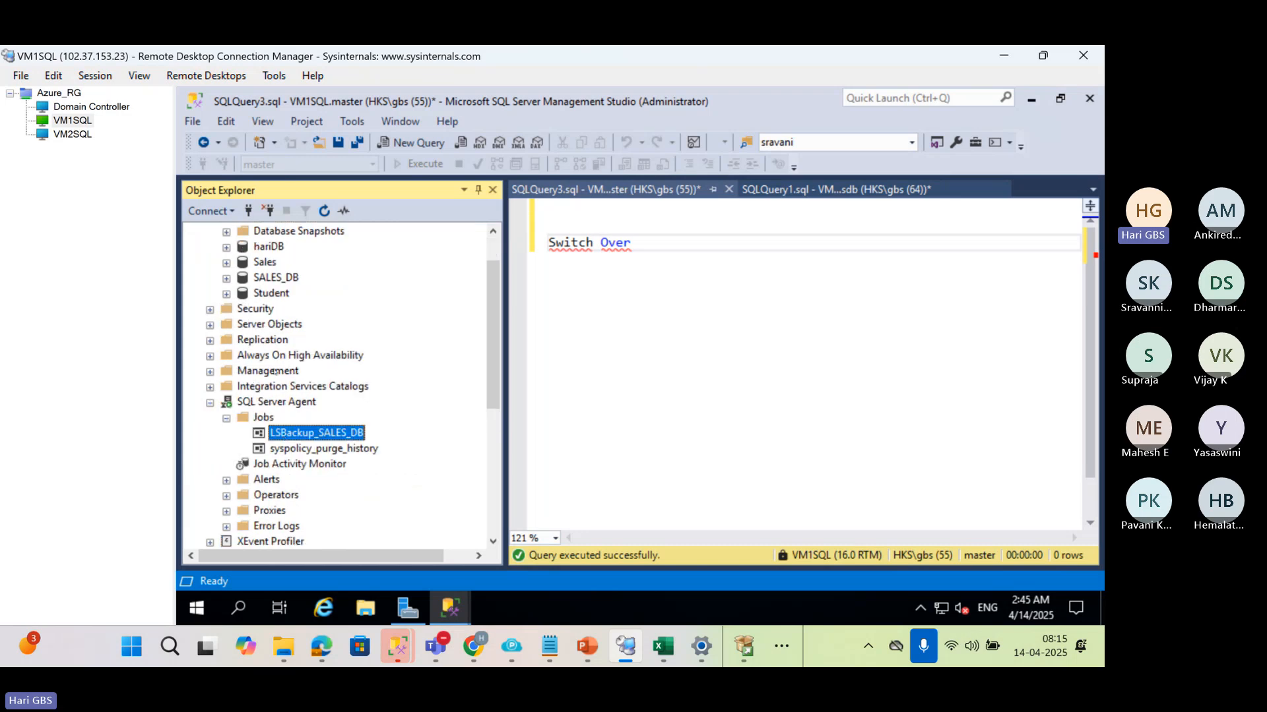
{"action": "left_click", "coordinate": [258, 403]}
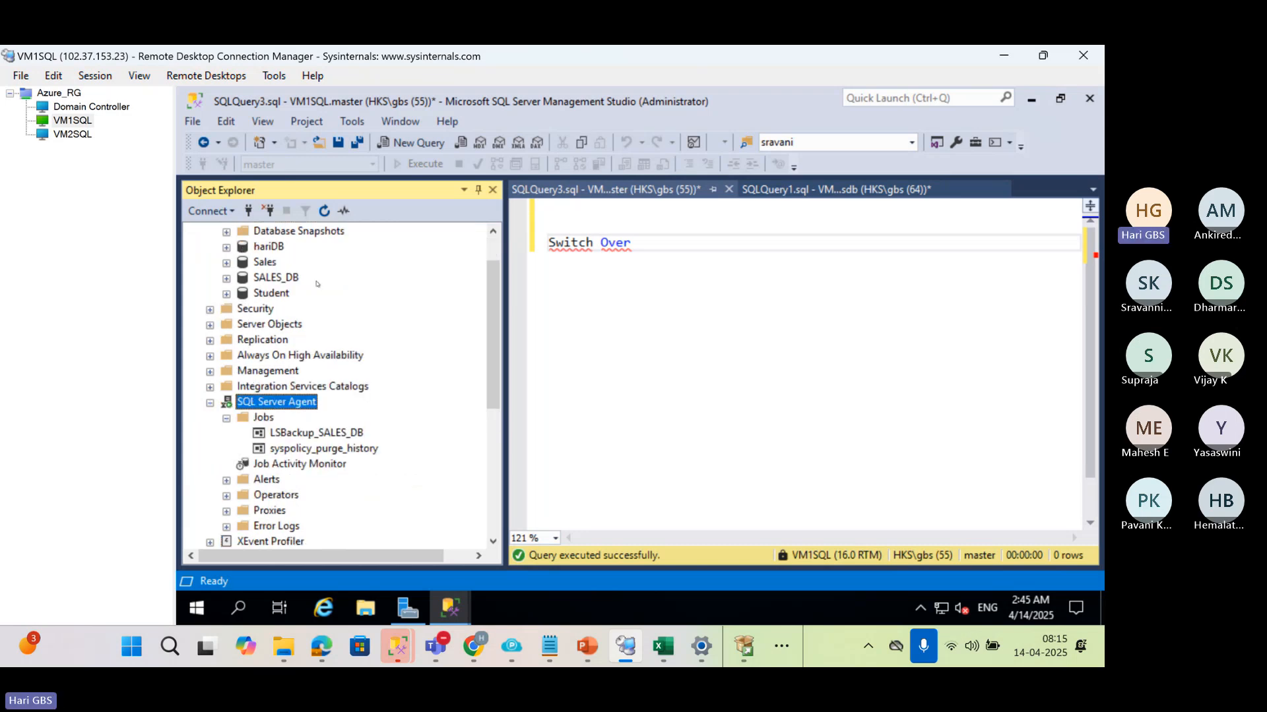
{"action": "left_click", "coordinate": [323, 212]}
{"action": "left_click", "coordinate": [226, 418]}
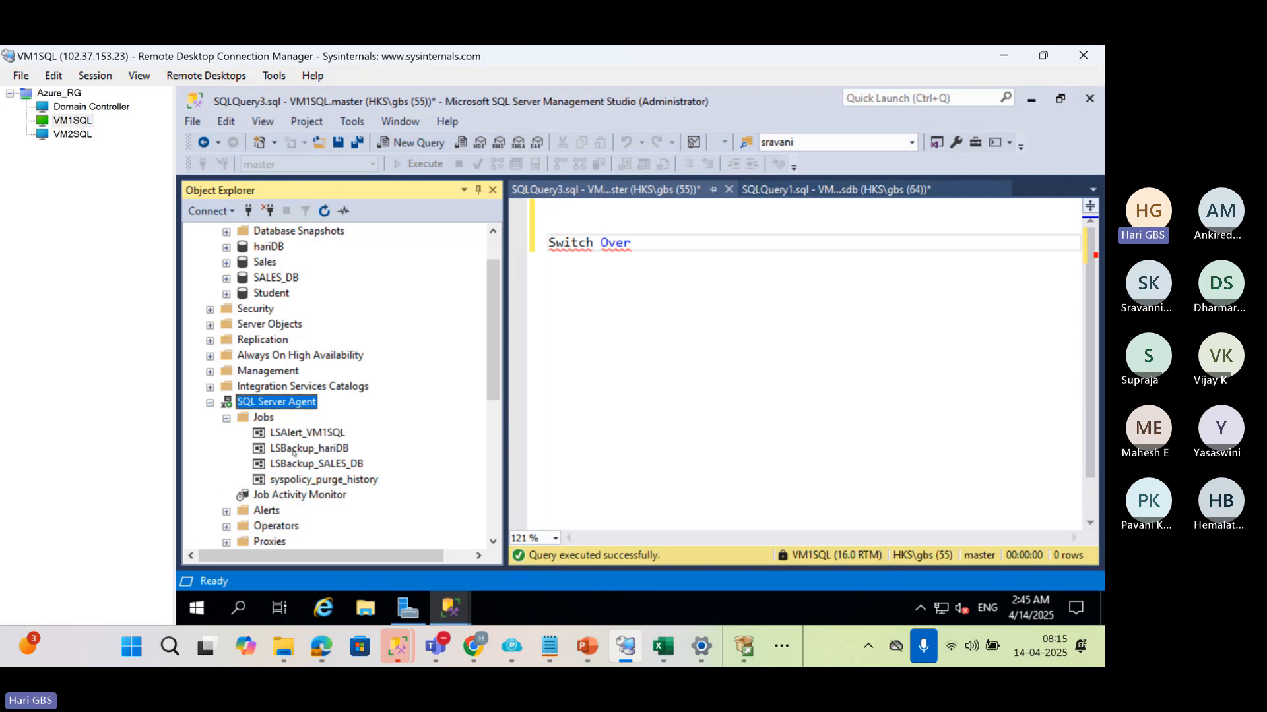
Disable the LSBackup_hariDB job on VM1SQL
{"action": "right_click", "coordinate": [296, 450]}
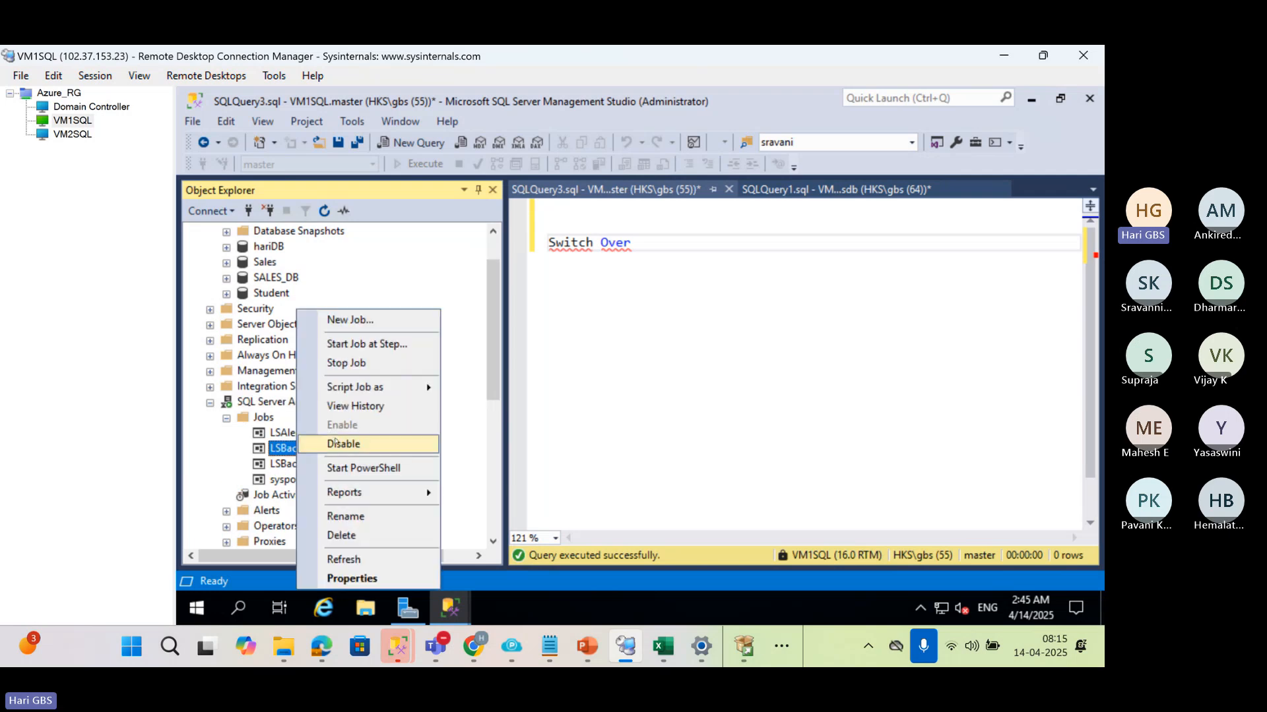
{"action": "left_click", "coordinate": [422, 440]}
{"action": "left_click", "coordinate": [762, 420]}
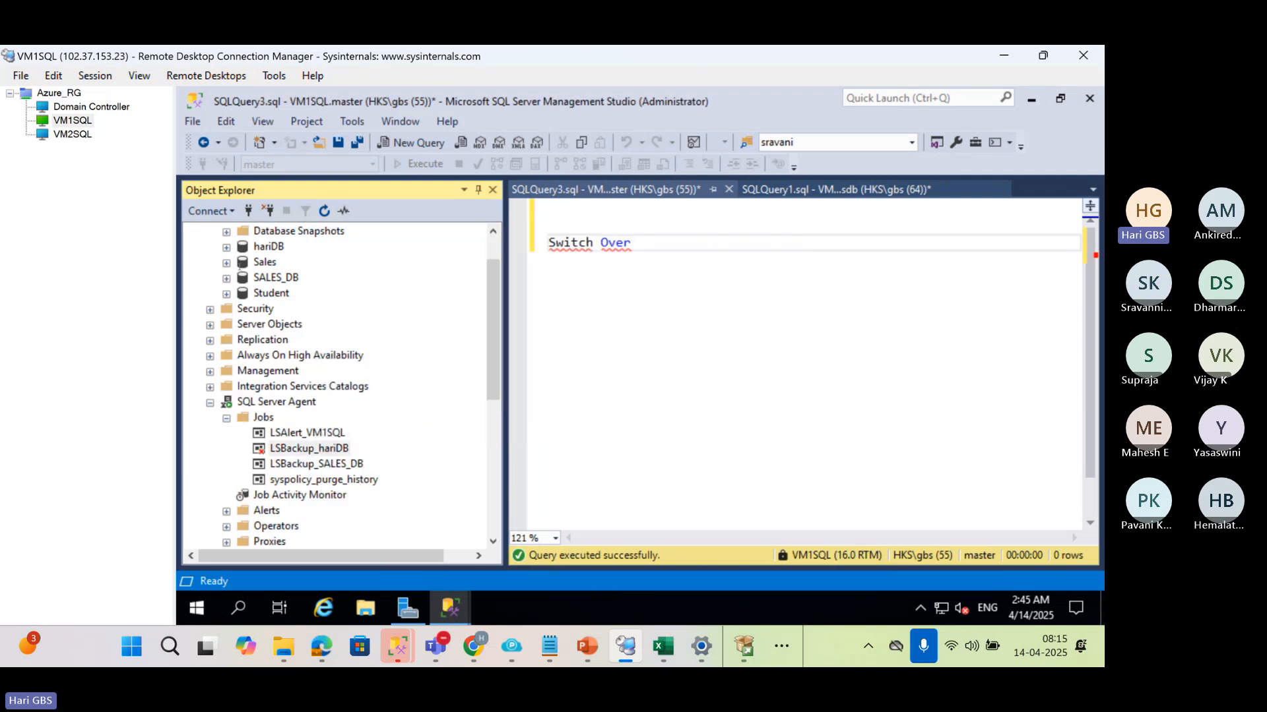
Refresh the SQL Server Agent jobs on VM2SQL and disable the LSCopy_VM1SQL_hariDB job
{"action": "left_click", "coordinate": [193, 233]}
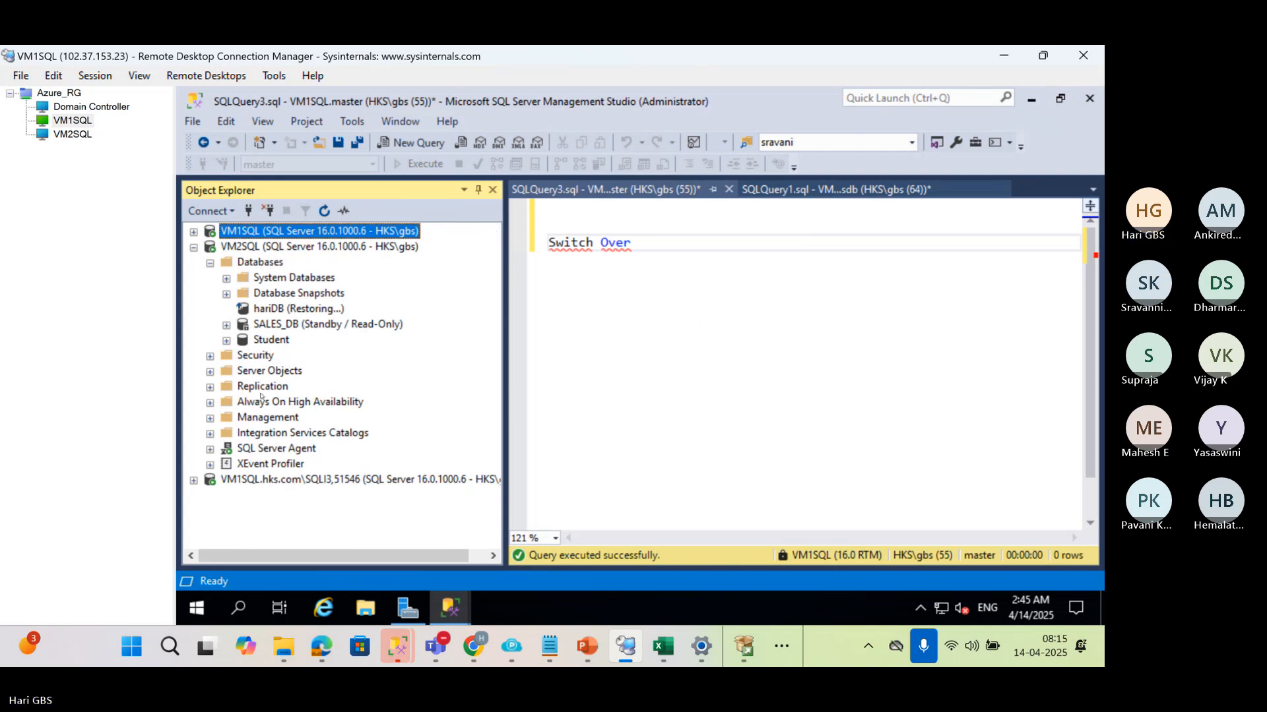
{"action": "left_click", "coordinate": [267, 447]}
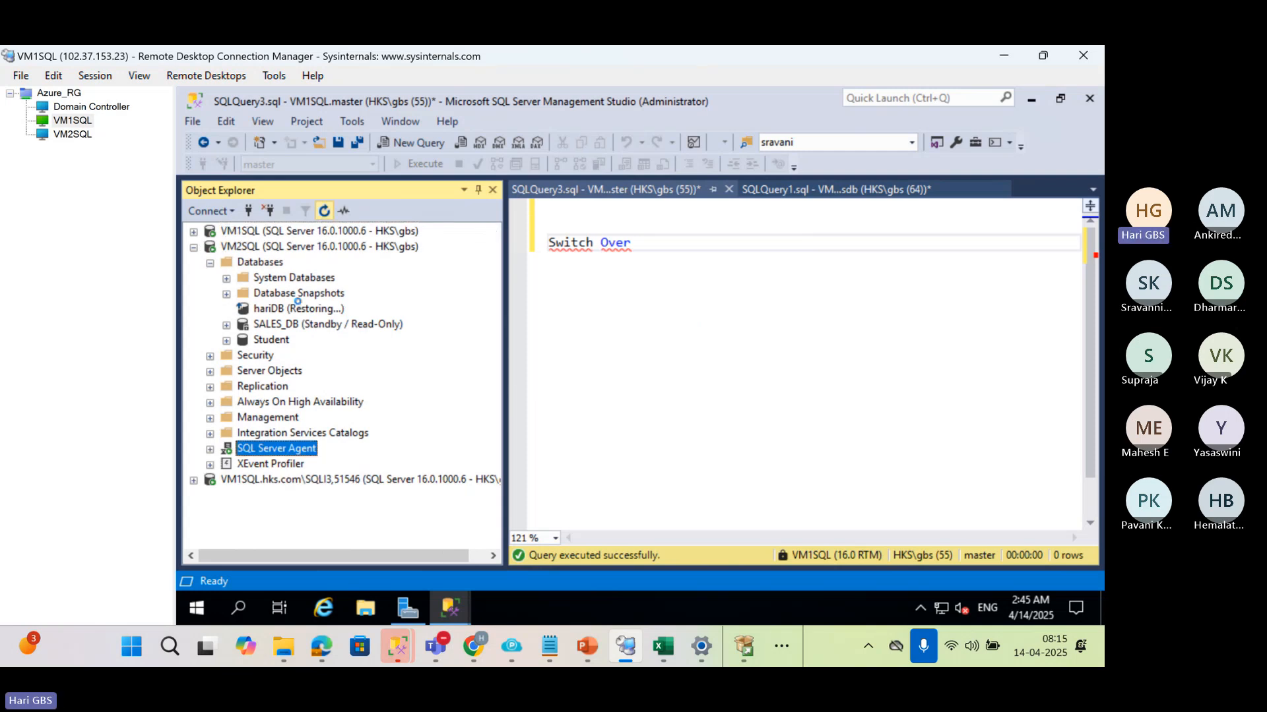
{"action": "left_click", "coordinate": [209, 449]}
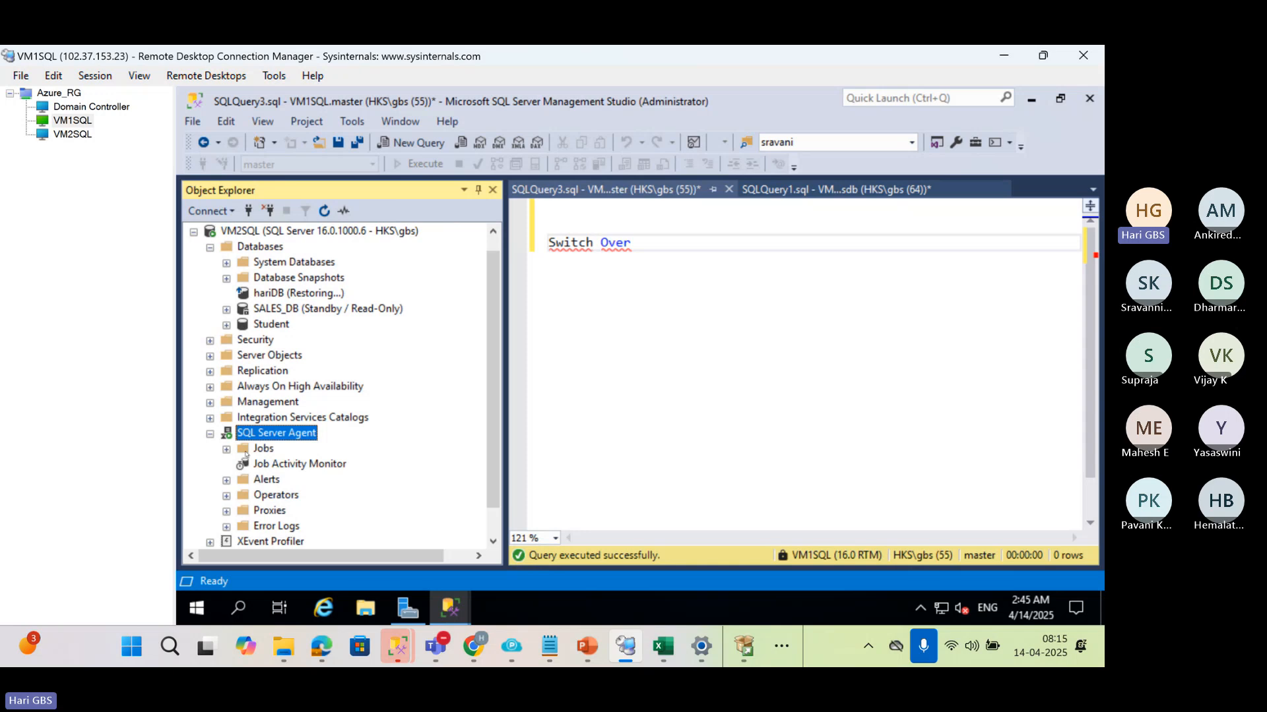
{"action": "left_click", "coordinate": [226, 448]}
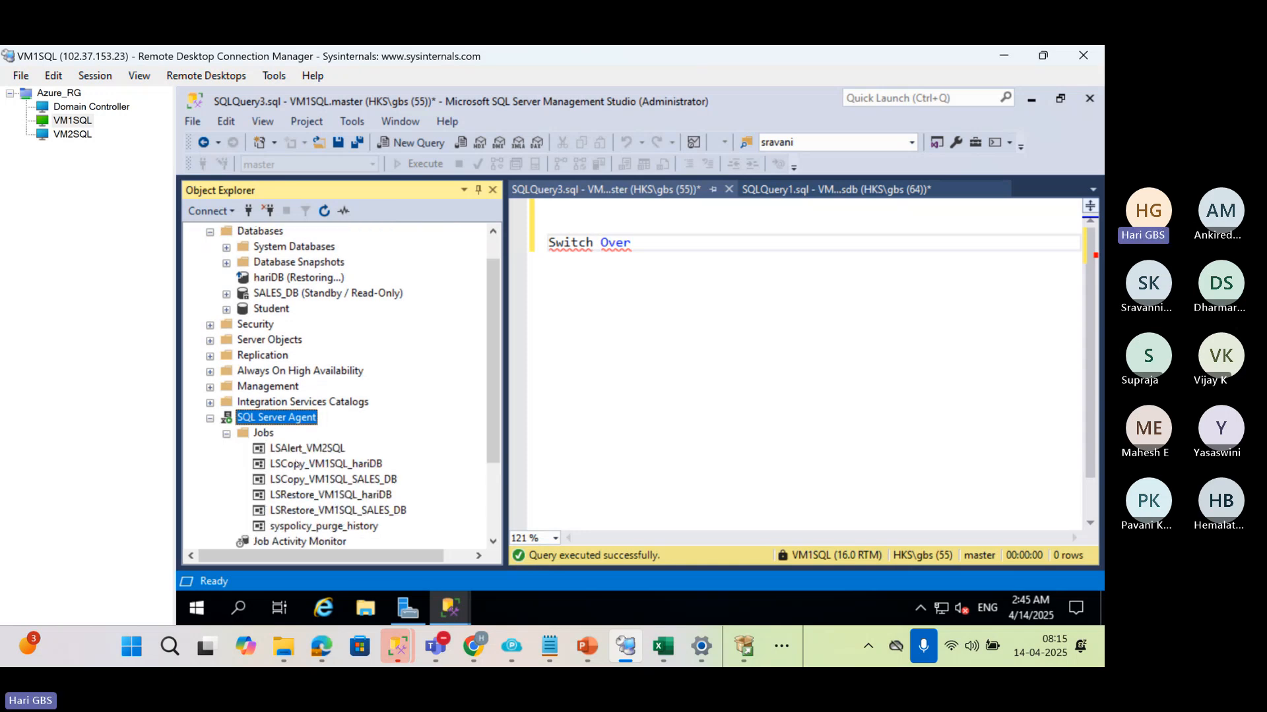
{"action": "right_click", "coordinate": [295, 463]}
{"action": "left_click", "coordinate": [364, 443]}
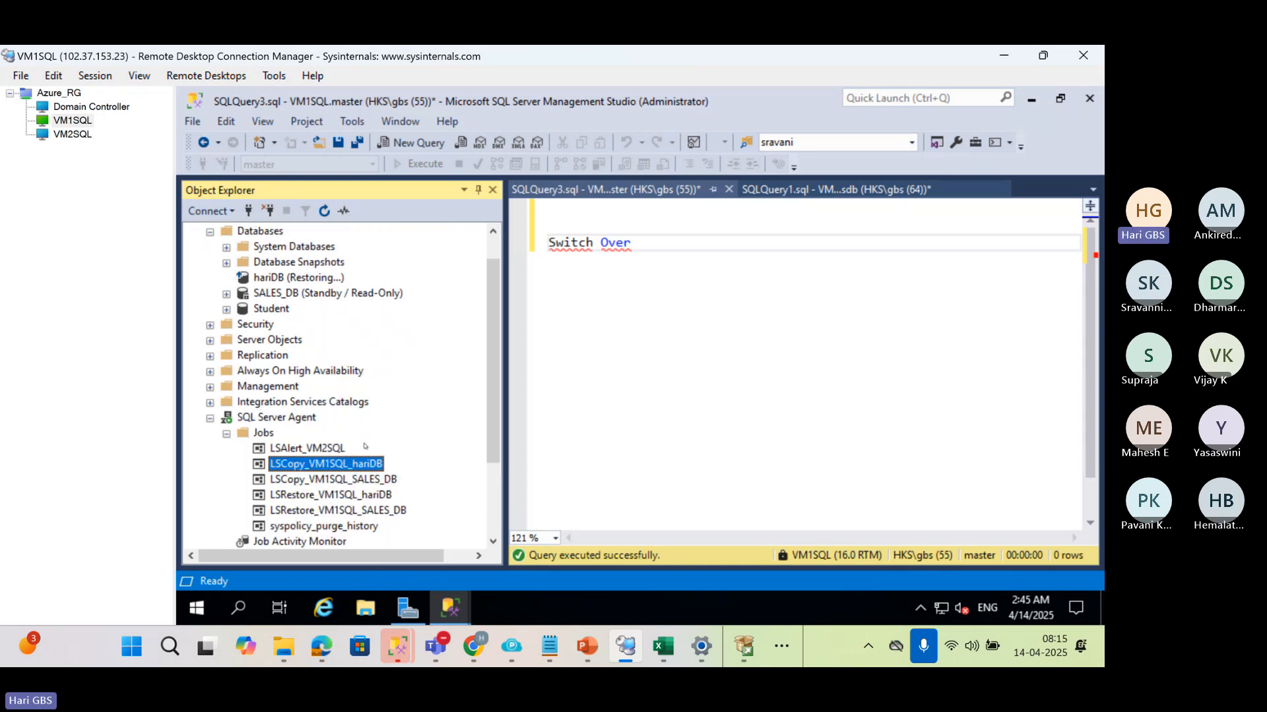
{"action": "left_click", "coordinate": [764, 420]}
Disable the LSRestore_VM1SQL_hariDB job on VM2SQL
{"action": "right_click", "coordinate": [323, 497]}
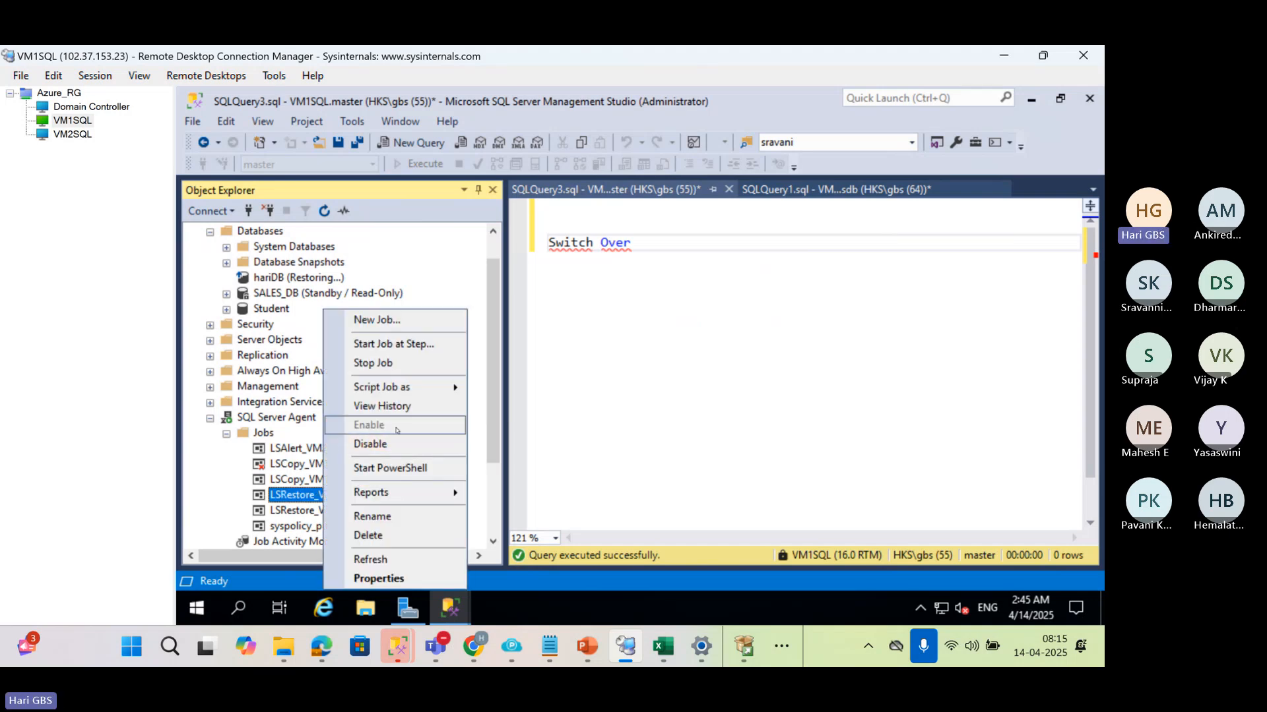
{"action": "left_click", "coordinate": [394, 443]}
{"action": "left_click", "coordinate": [765, 420]}
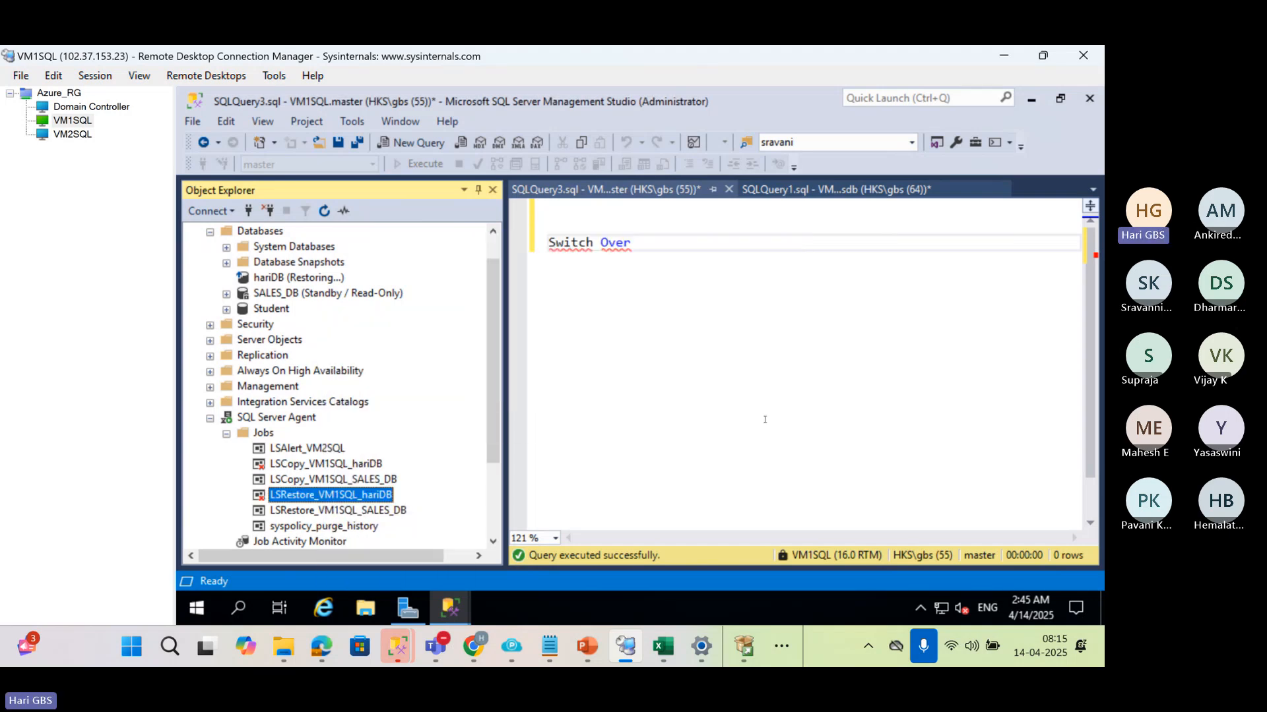
Delete the "Switch Over" text from the SQLQuery3.sql query
{"action": "scroll", "coordinate": [336, 436], "scroll_direction": "up", "scroll_amount": 1}
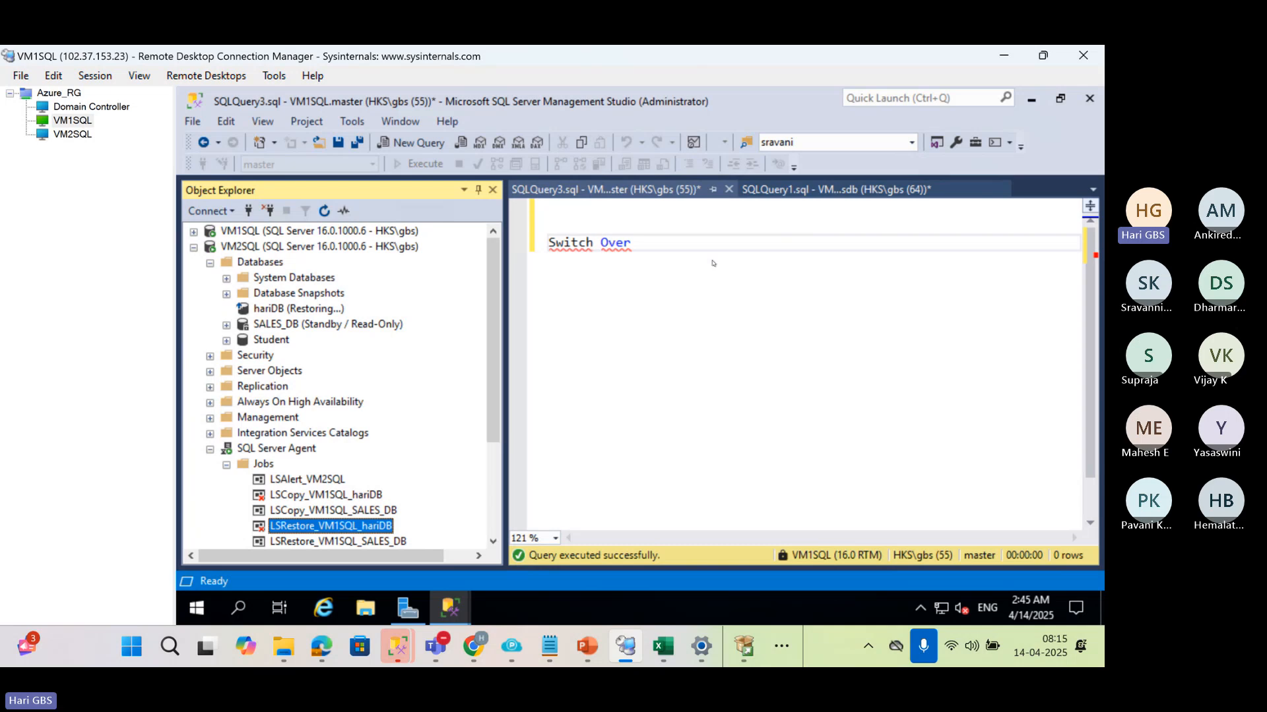
{"action": "left_click_drag", "start_coordinate": [712, 263], "coordinate": [493, 199]}
{"action": "key", "text": "Delete"}
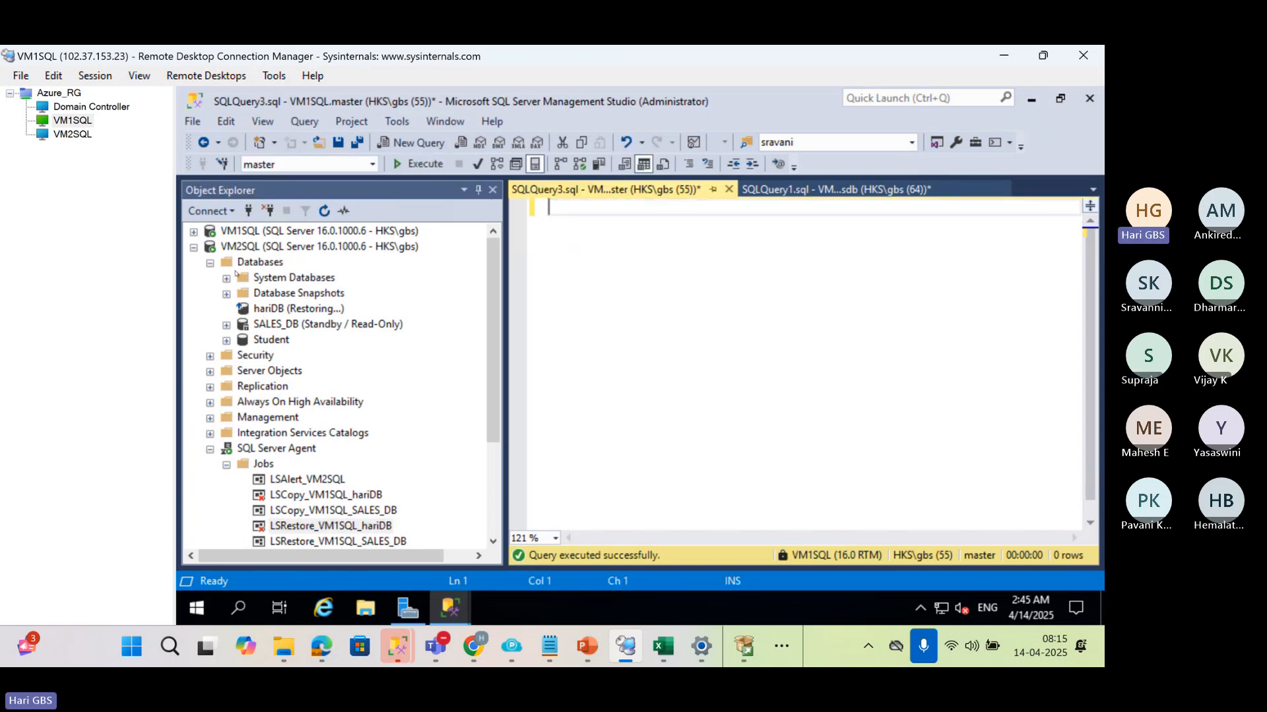
Locate hariDB under VM1SQL and begin the backup statement in SQLQuery3.sql with "BACKUP DATABASE hariDB"
{"action": "left_click", "coordinate": [194, 232]}
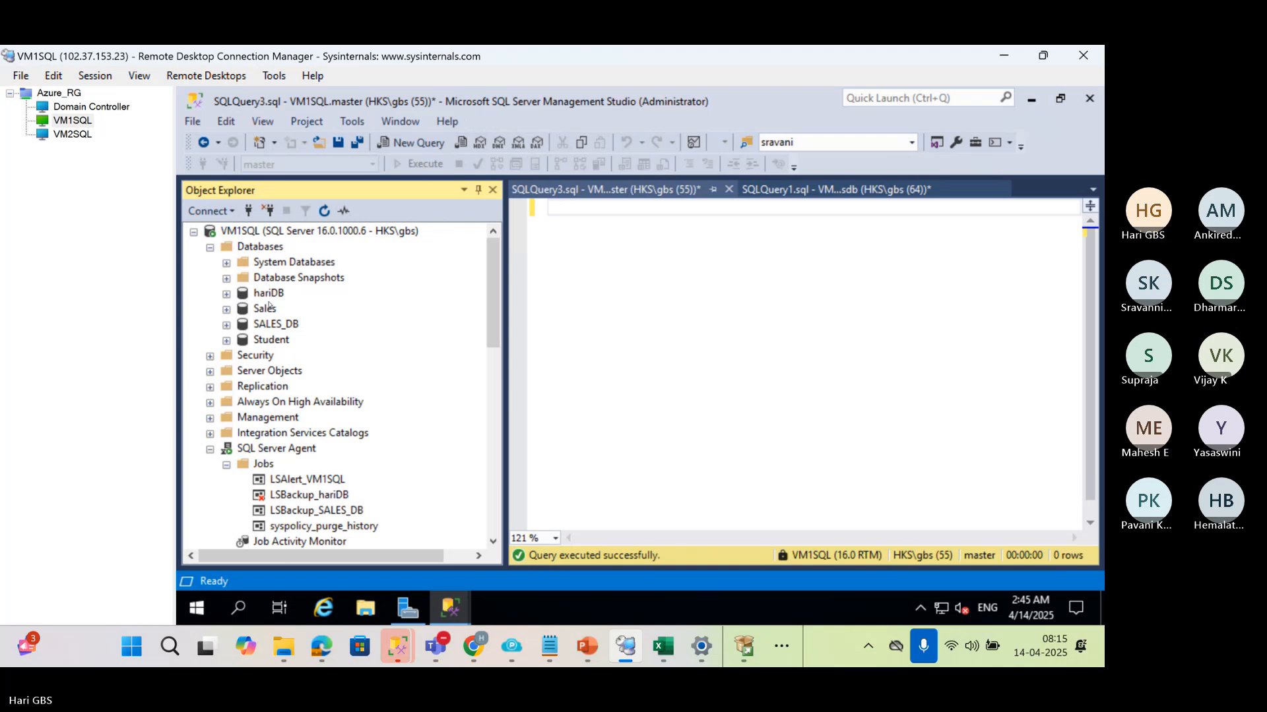
{"action": "left_click", "coordinate": [266, 297]}
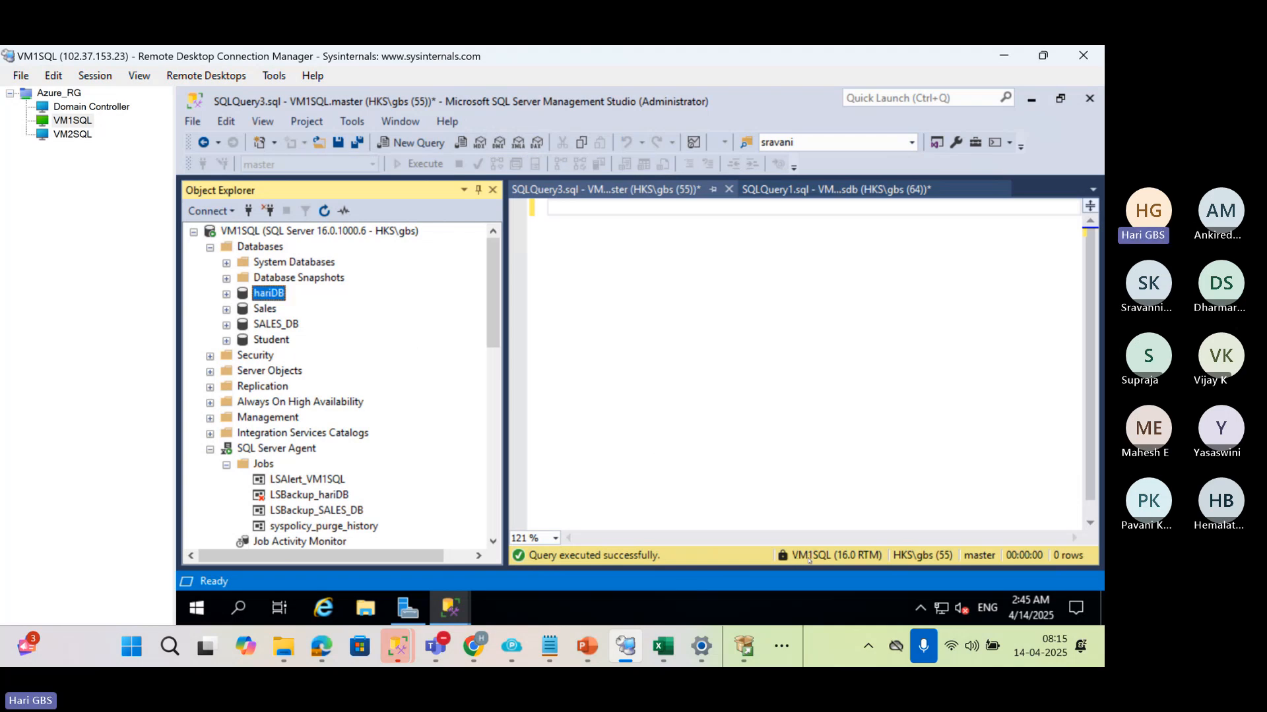
{"action": "left_click", "coordinate": [714, 270]}
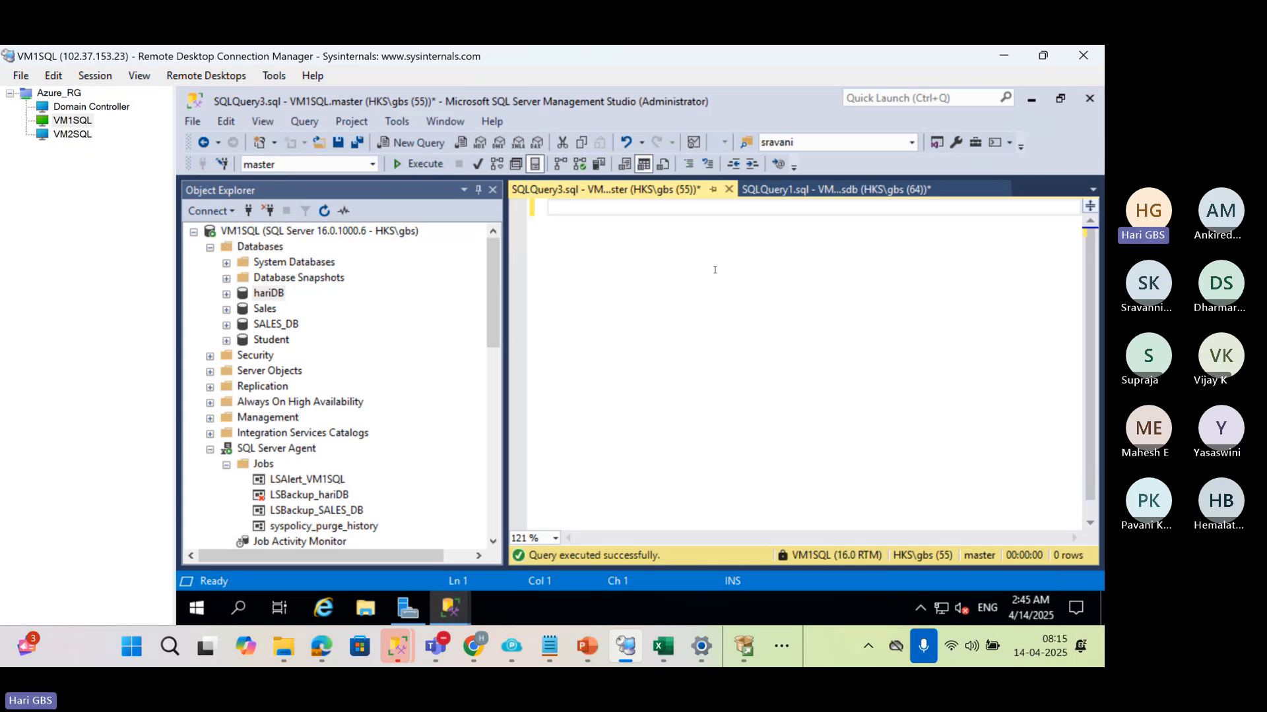
{"action": "key", "text": "Return"}
{"action": "type", "text": "BACKUP"}
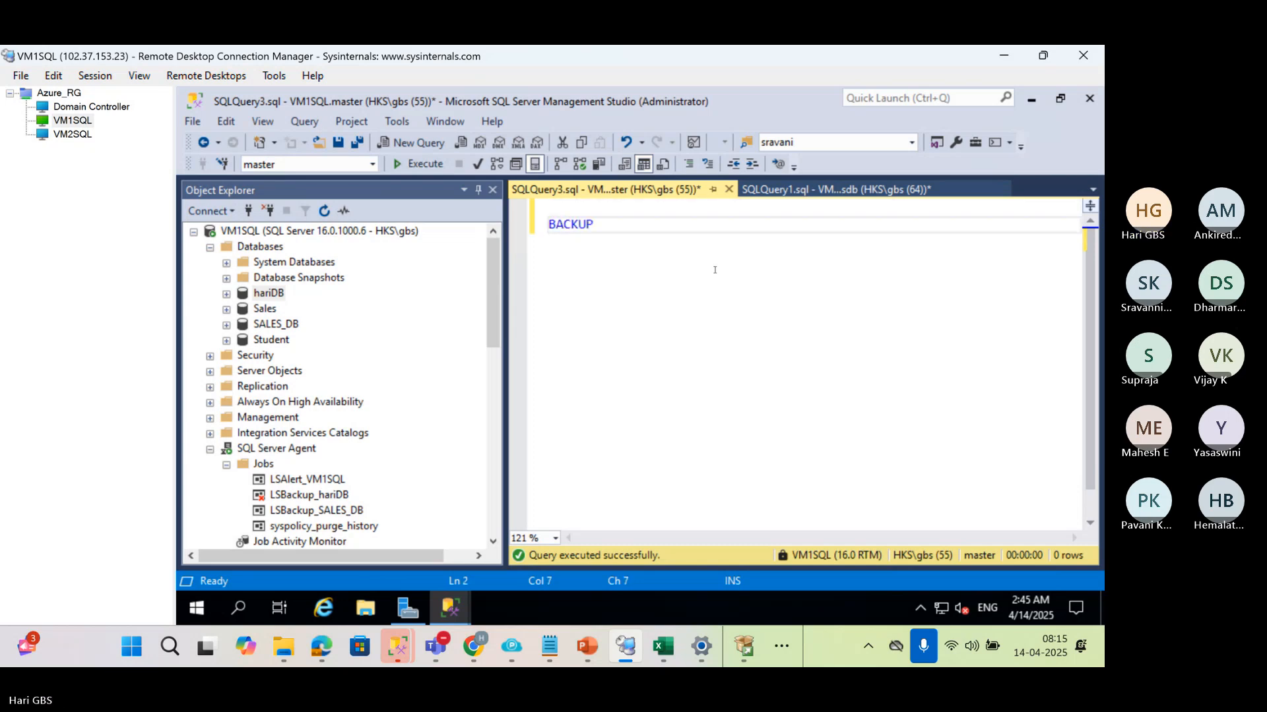
{"action": "type", "text": " hariDB"}
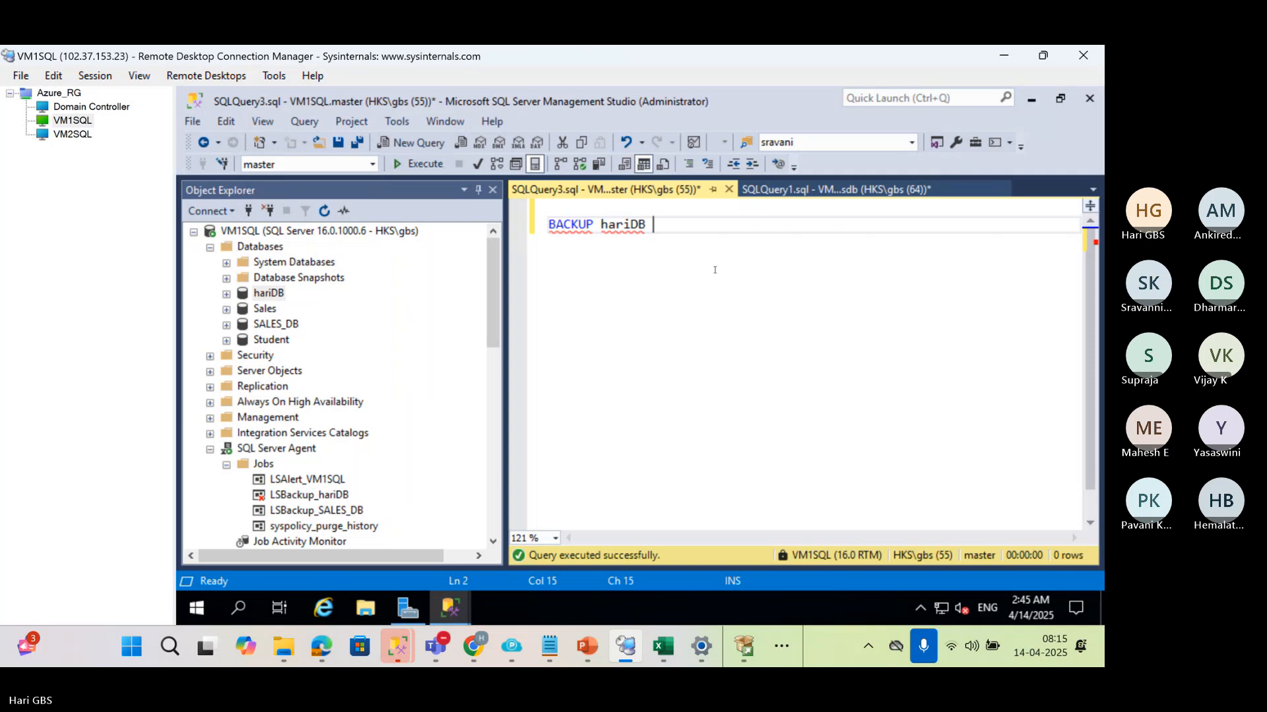
{"action": "key", "text": "Left"}
{"action": "key", "text": "Left"}
{"action": "key", "text": "Left"}
{"action": "key", "text": "Left"}
{"action": "key", "text": "Left"}
{"action": "key", "text": "Left"}
{"action": "key", "text": "Left"}
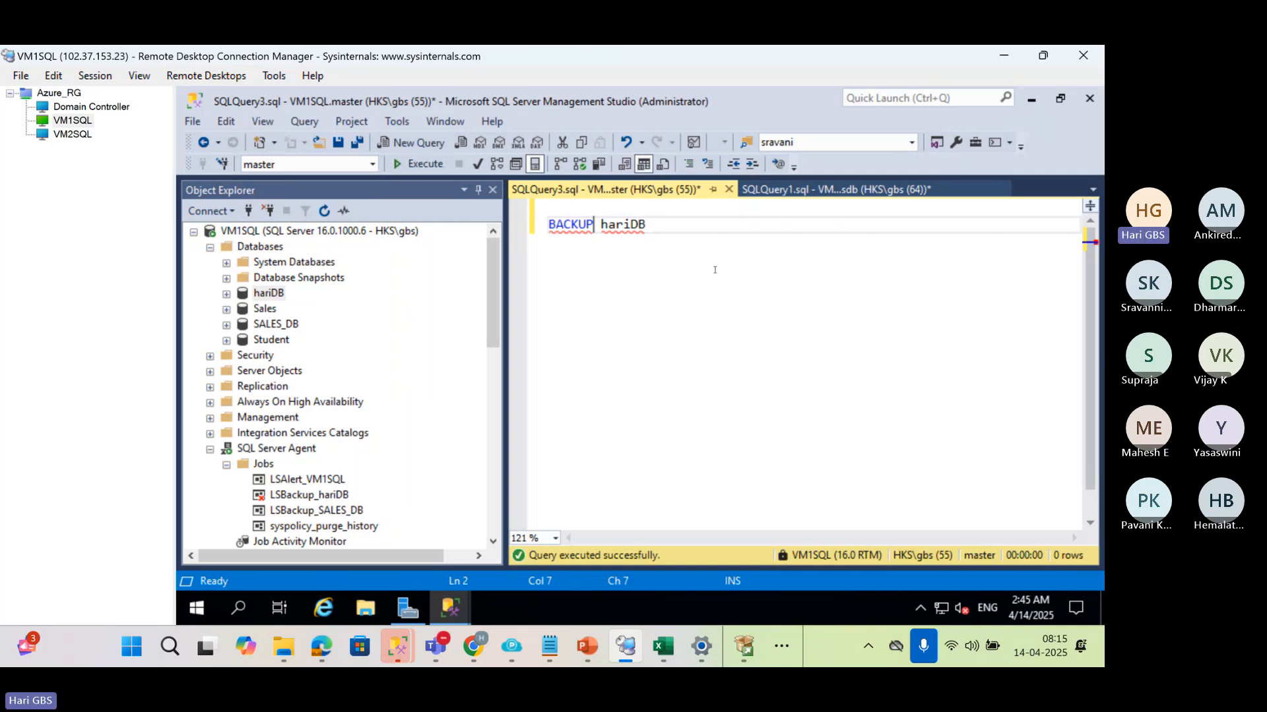
{"action": "type", "text": "DATABASE"}
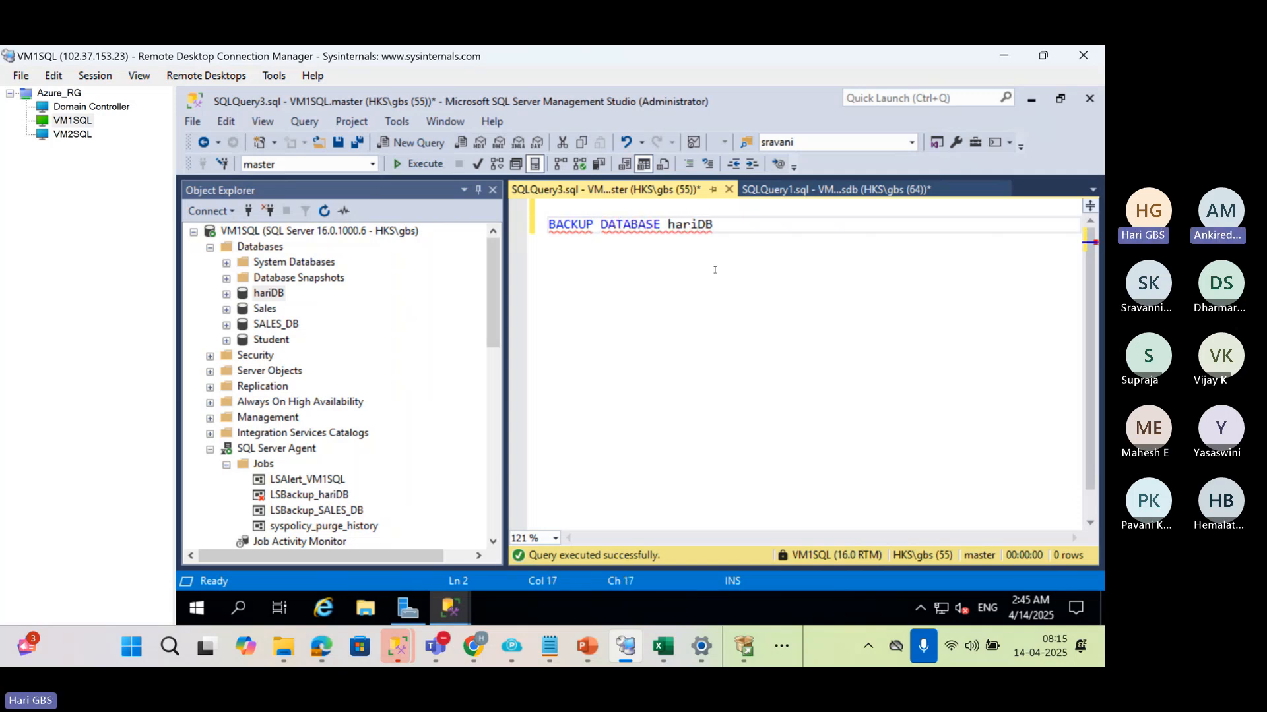
Extend the hariDB backup statement with the clause "TO DISK="
{"action": "key", "text": "End"}
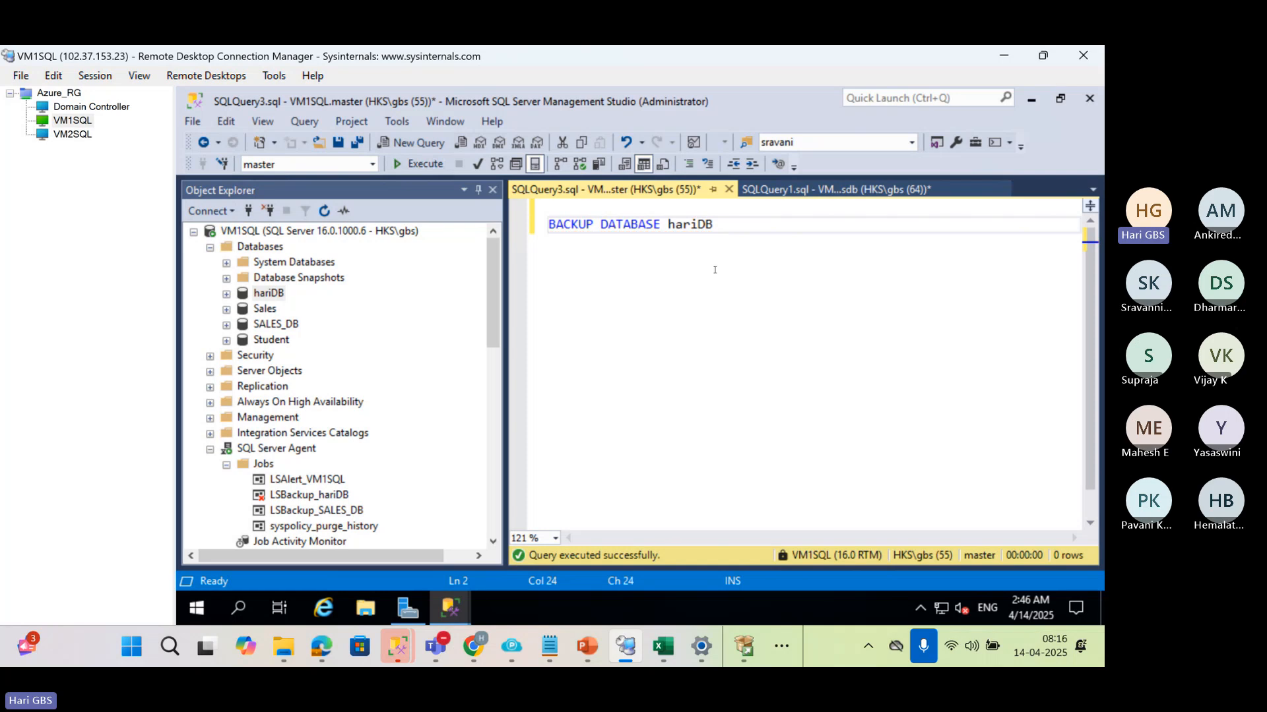
{"action": "type", "text": "TO DISK="}
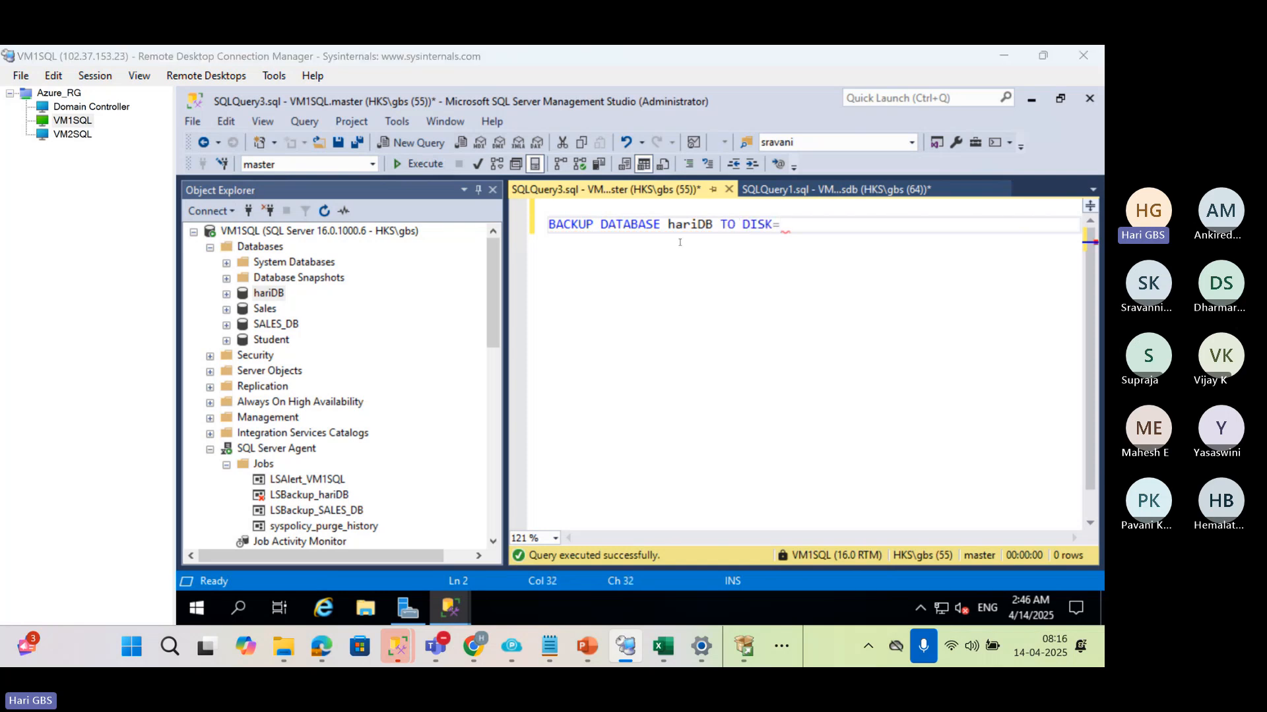
Look through the clipboard history for a backup path to use in the DISK clause
{"action": "key", "text": "super"}
{"action": "key", "text": "super"}
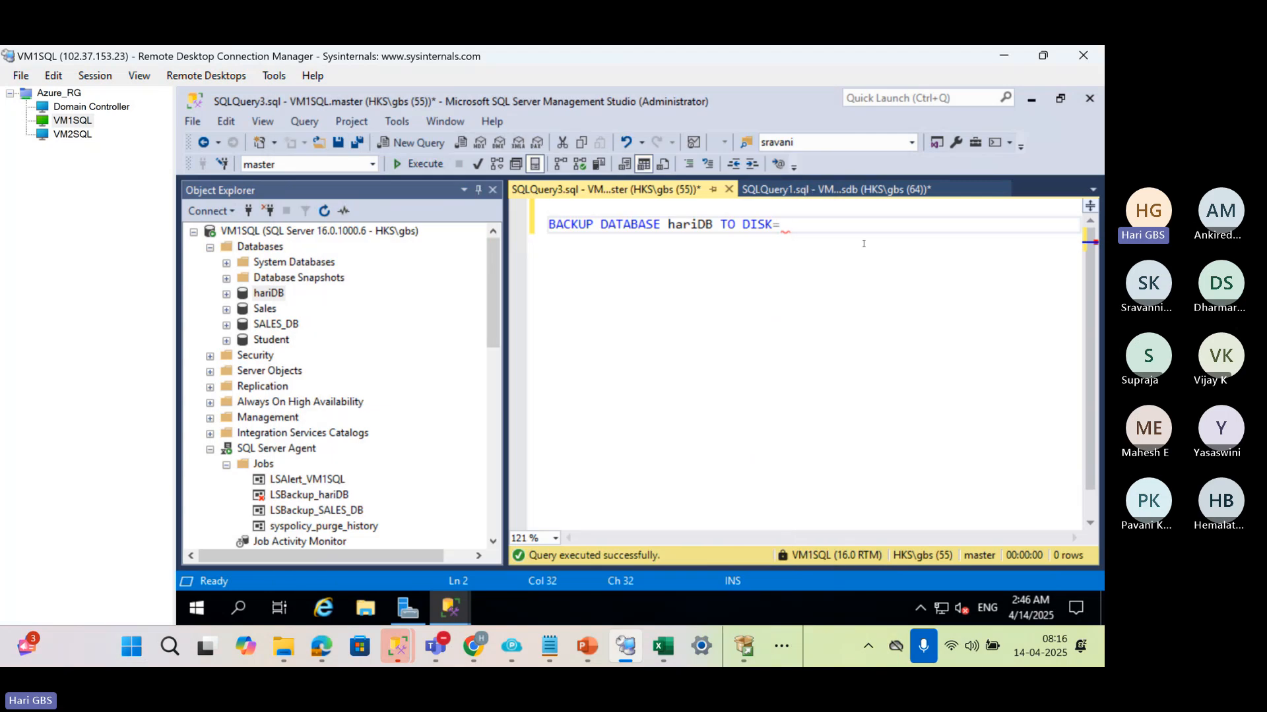
{"action": "key", "text": "super+v"}
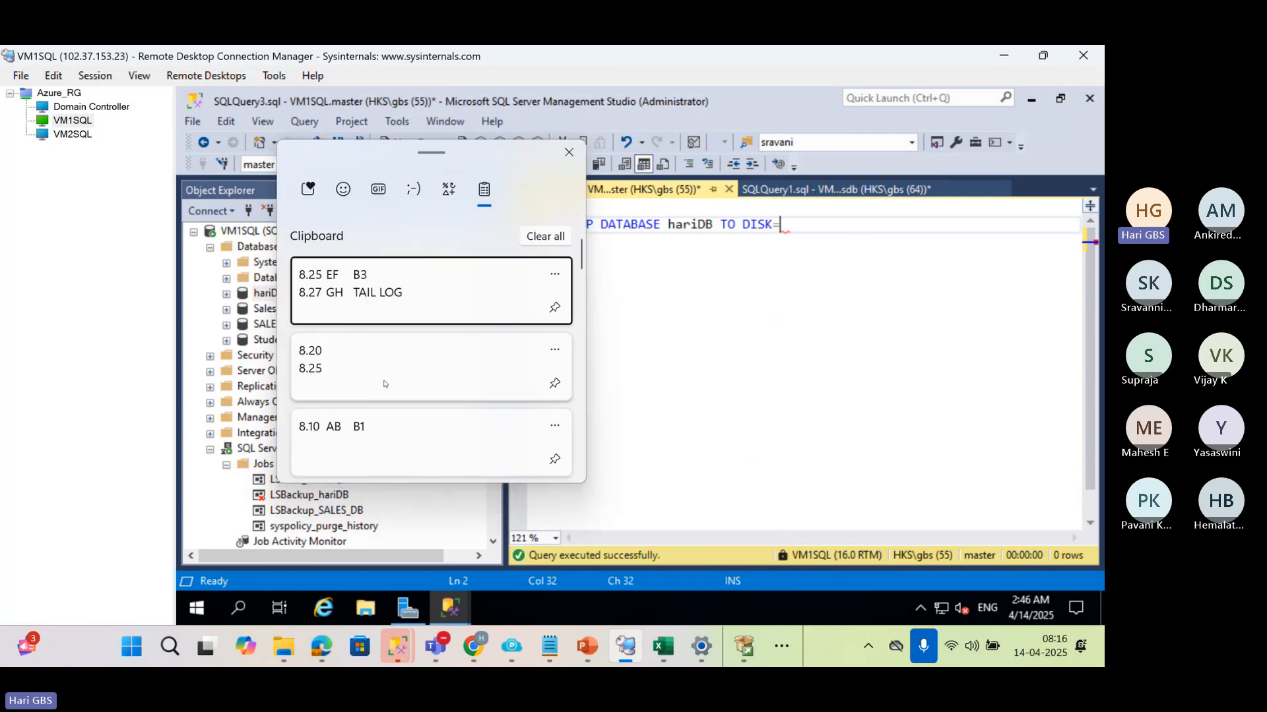
{"action": "scroll", "coordinate": [439, 268], "scroll_direction": "down", "scroll_amount": 10}
{"action": "scroll", "coordinate": [384, 384], "scroll_direction": "down", "scroll_amount": 10}
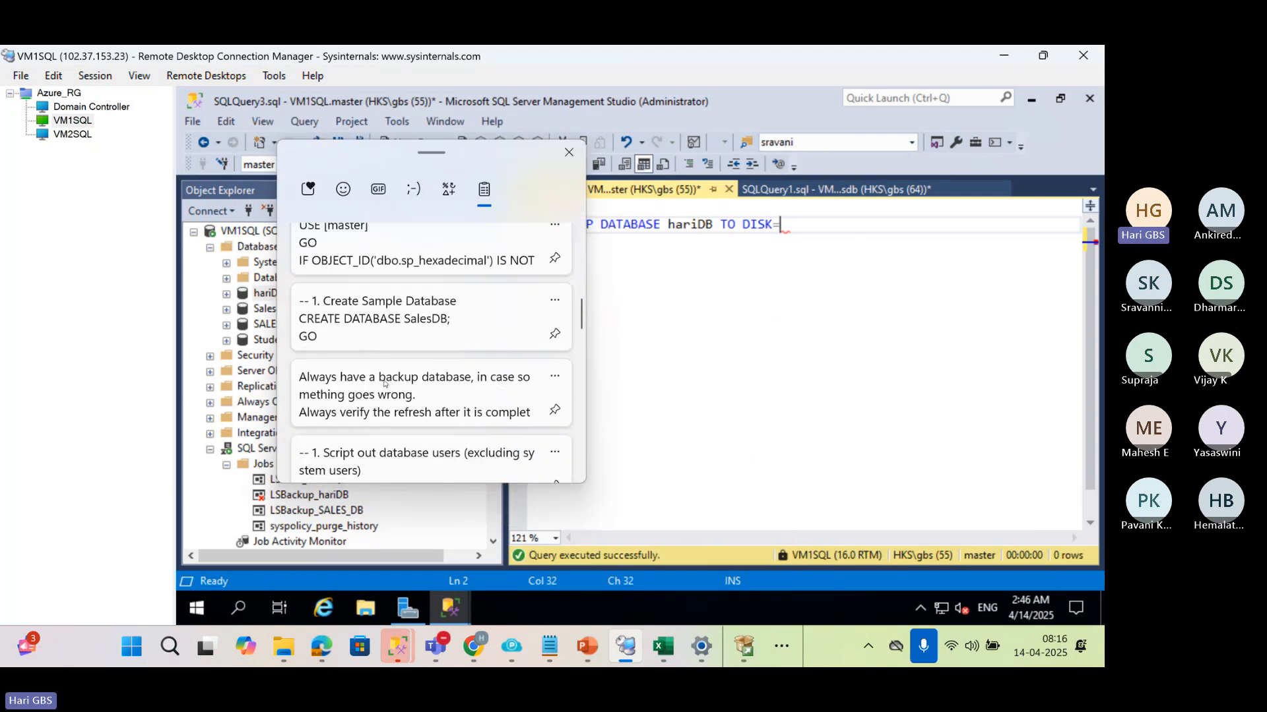
{"action": "scroll", "coordinate": [385, 383], "scroll_direction": "down", "scroll_amount": 10}
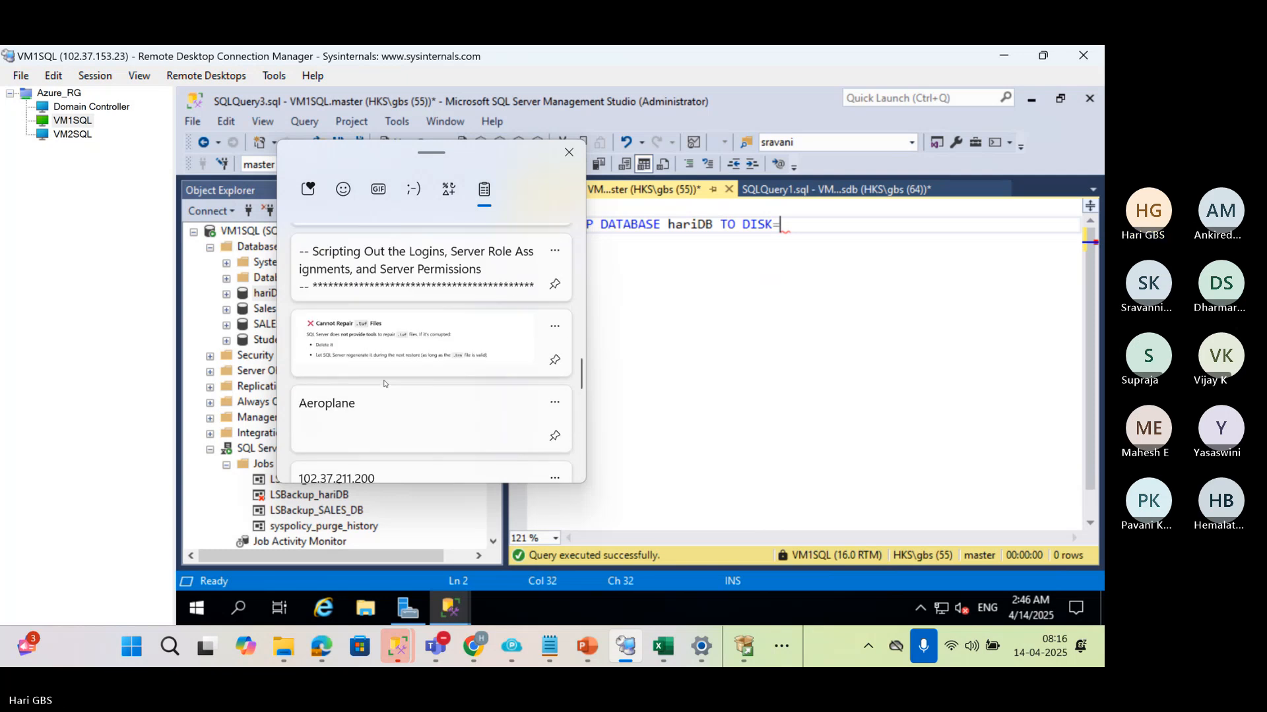
{"action": "scroll", "coordinate": [374, 374], "scroll_direction": "down", "scroll_amount": 5}
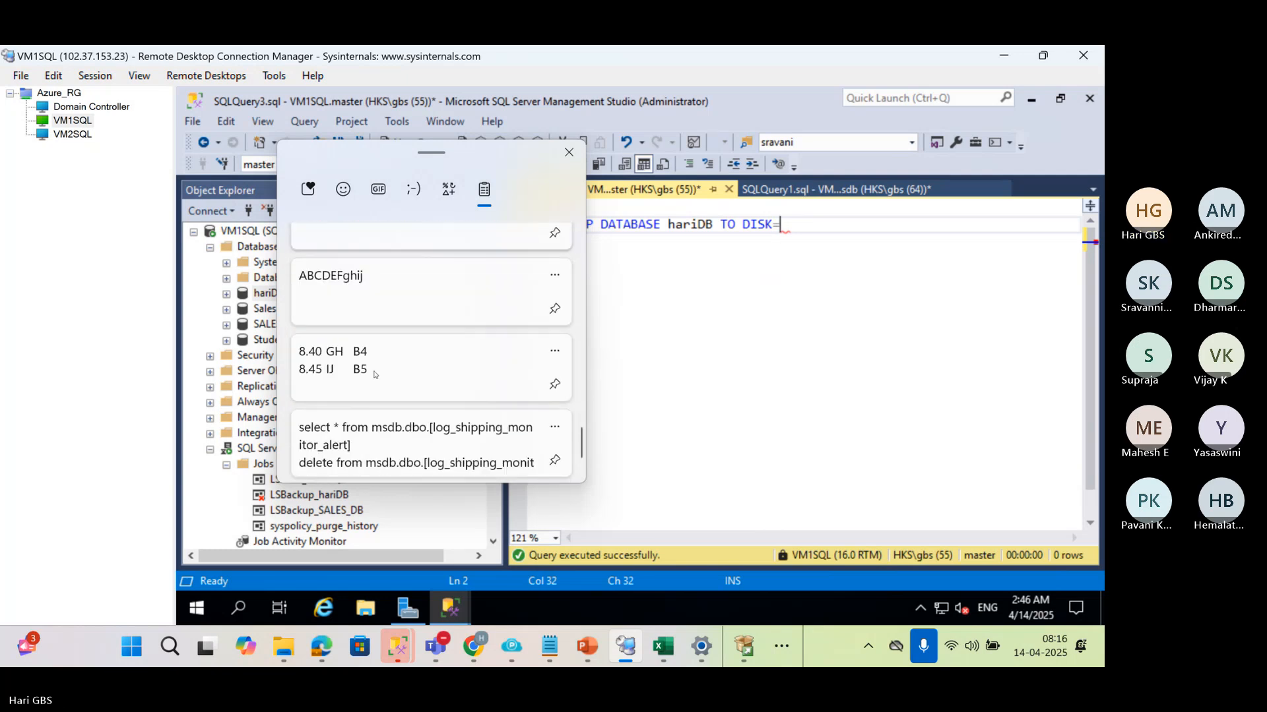
{"action": "left_click", "coordinate": [95, 105]}
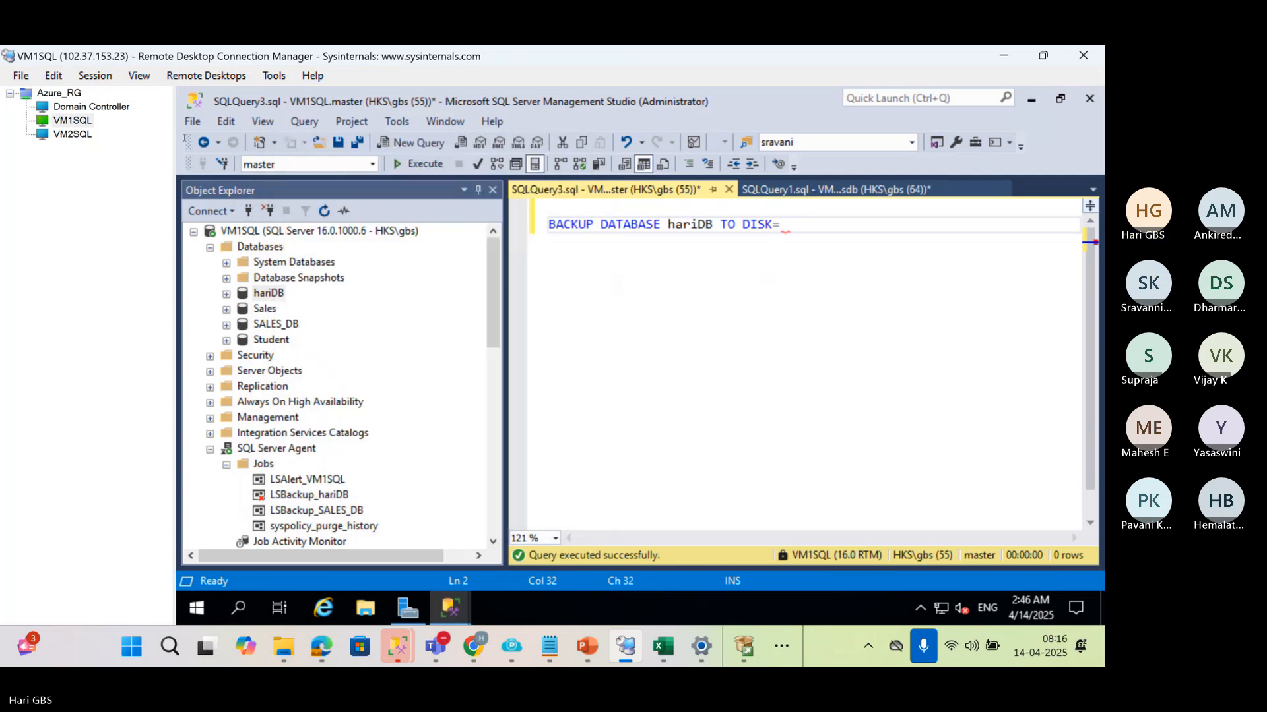
Switch to the Domain Controller session and copy the network path of the shared BS4 folder from its sharing properties
{"action": "left_click", "coordinate": [106, 113]}
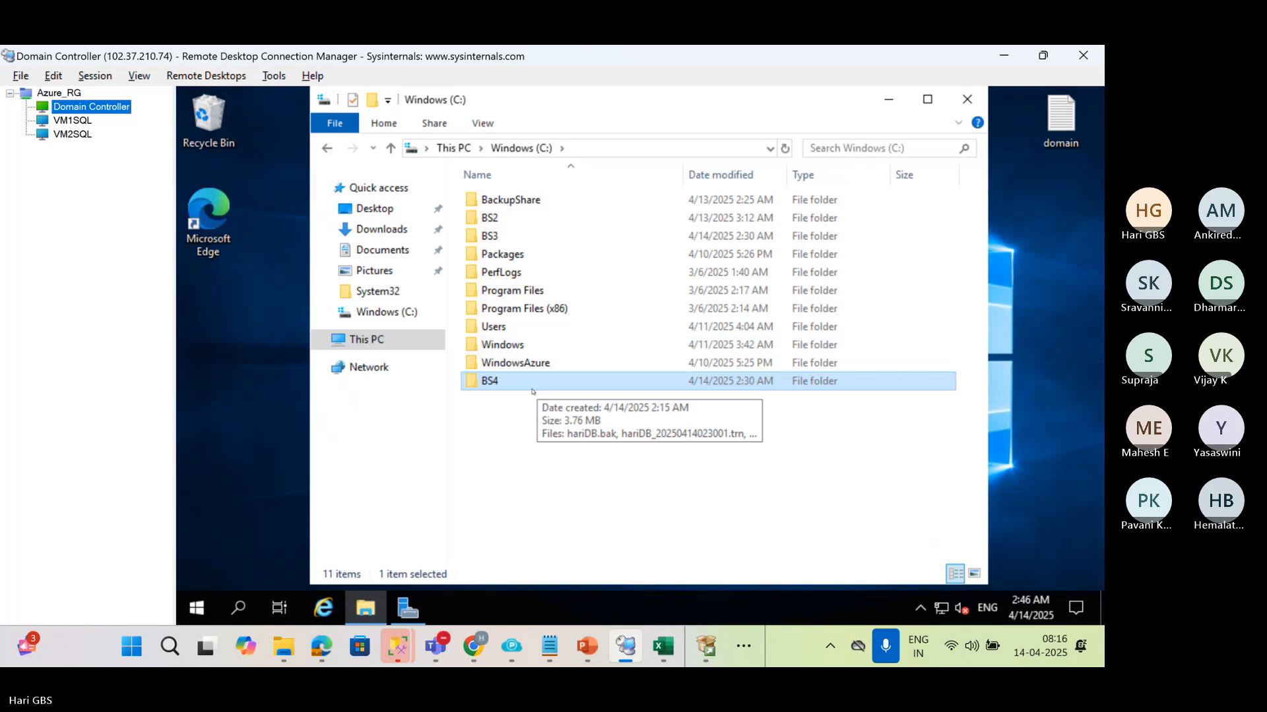
{"action": "key", "text": "alt+Return"}
{"action": "key", "text": "Escape"}
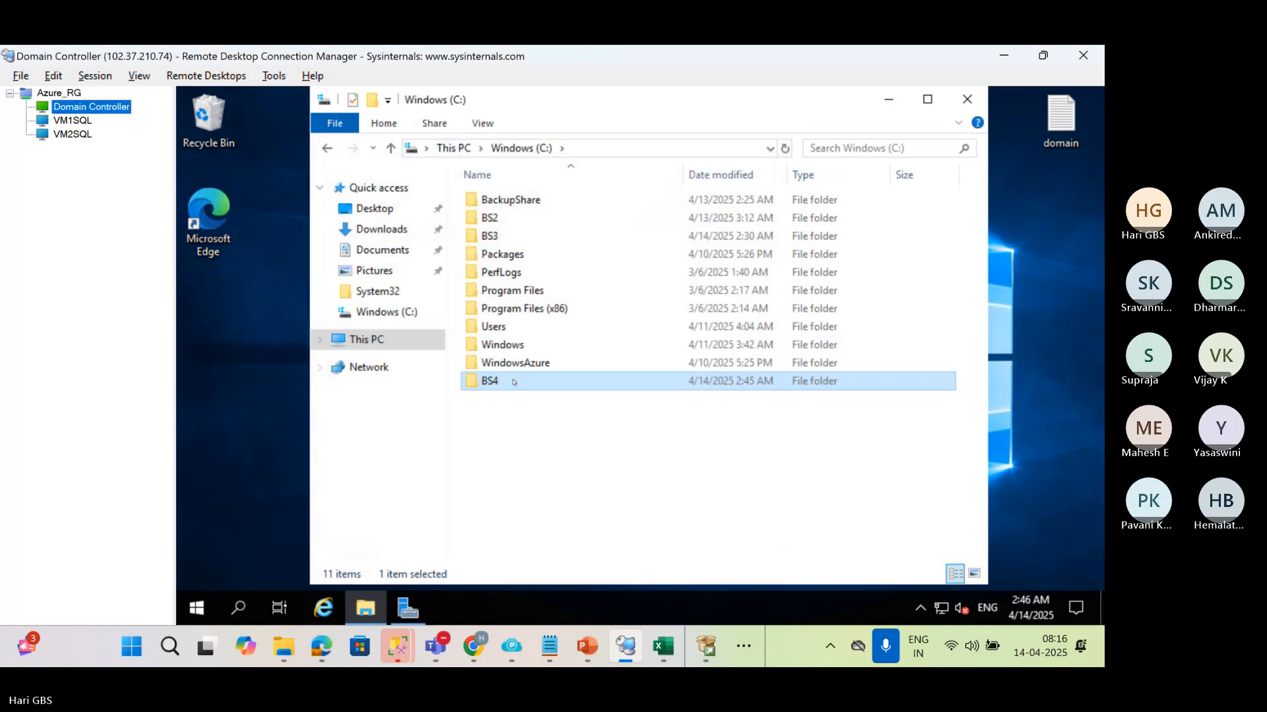
{"action": "key", "text": "F2"}
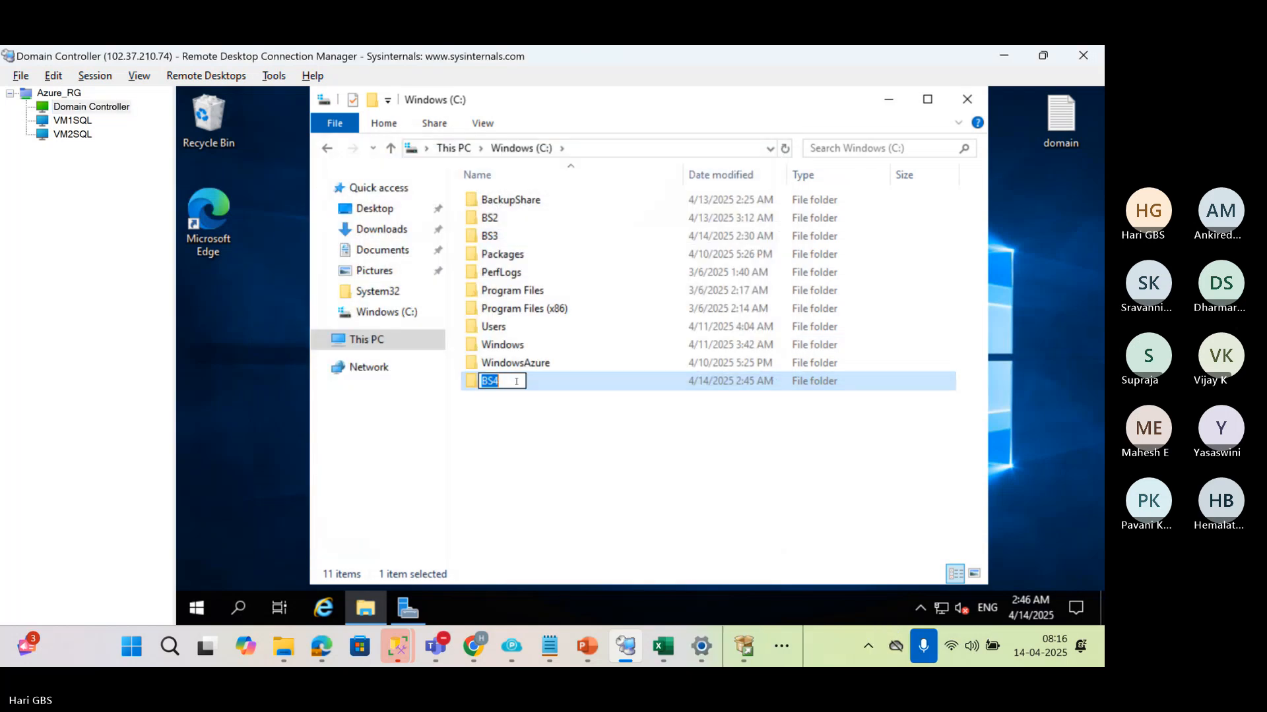
{"action": "left_click", "coordinate": [559, 385]}
{"action": "key", "text": "alt+Return"}
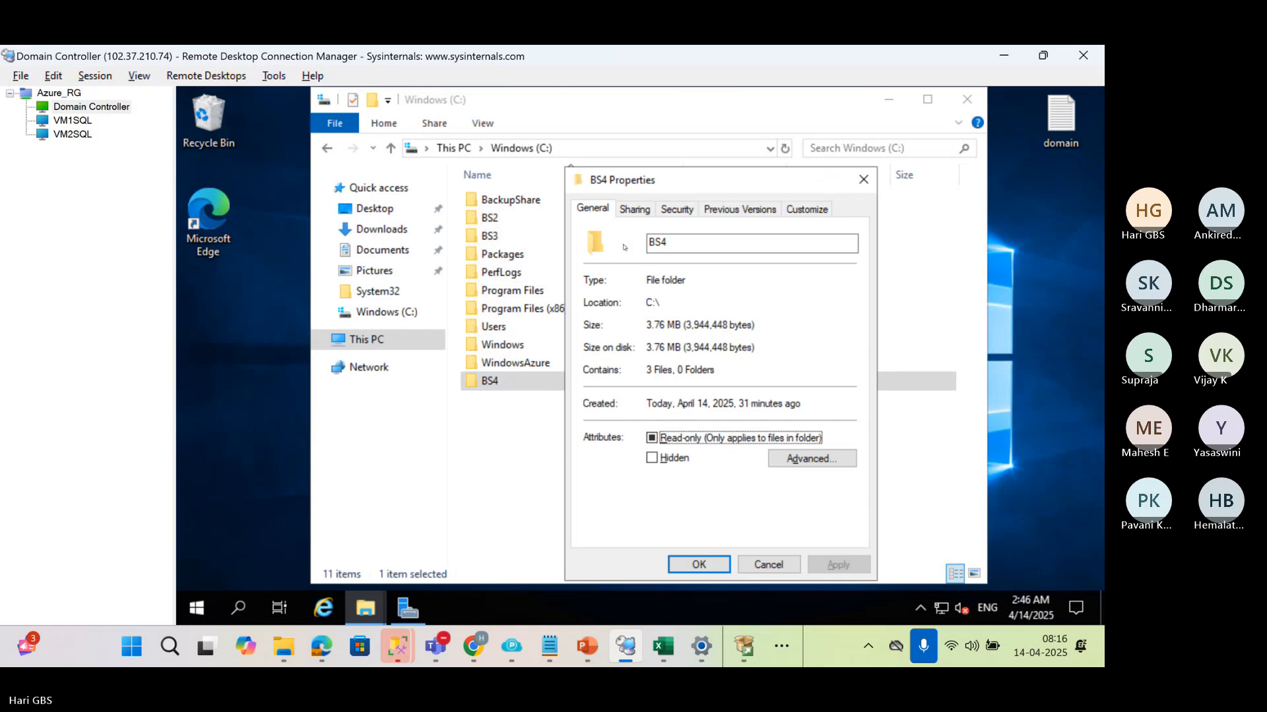
{"action": "left_click", "coordinate": [632, 210]}
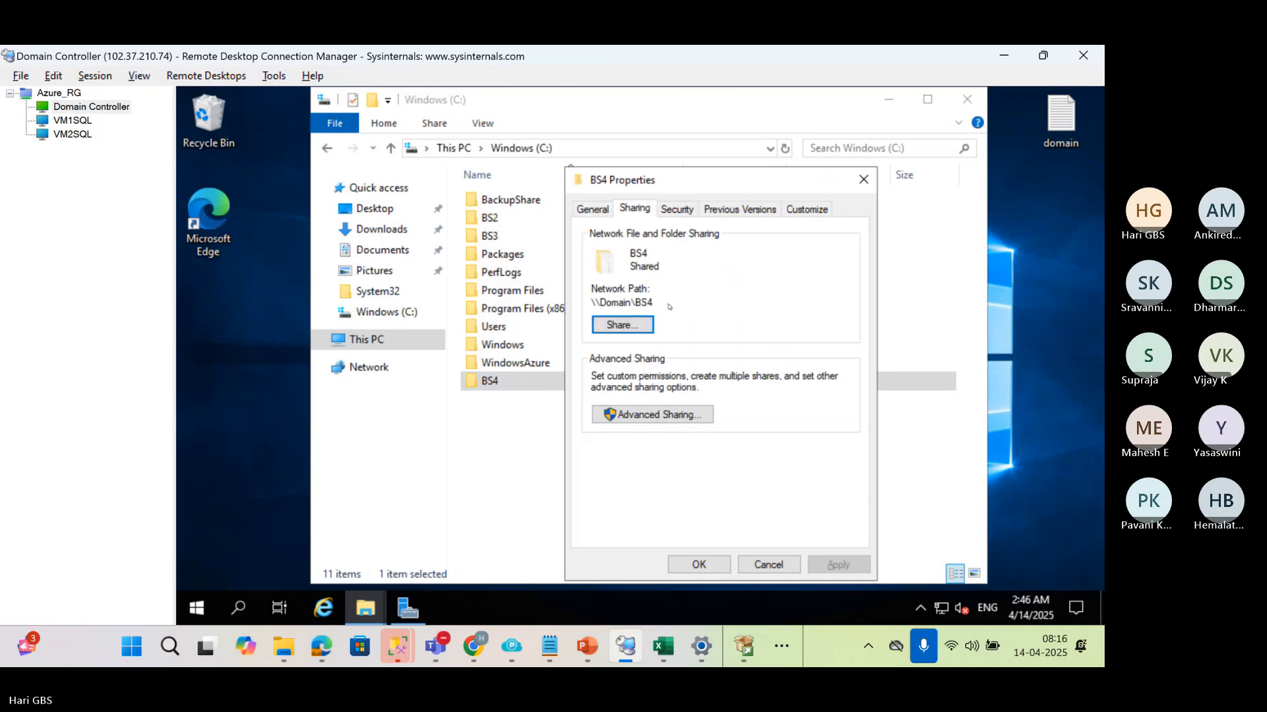
{"action": "double_click", "coordinate": [615, 301]}
{"action": "key", "text": "ctrl+c"}
{"action": "left_click", "coordinate": [709, 566]}
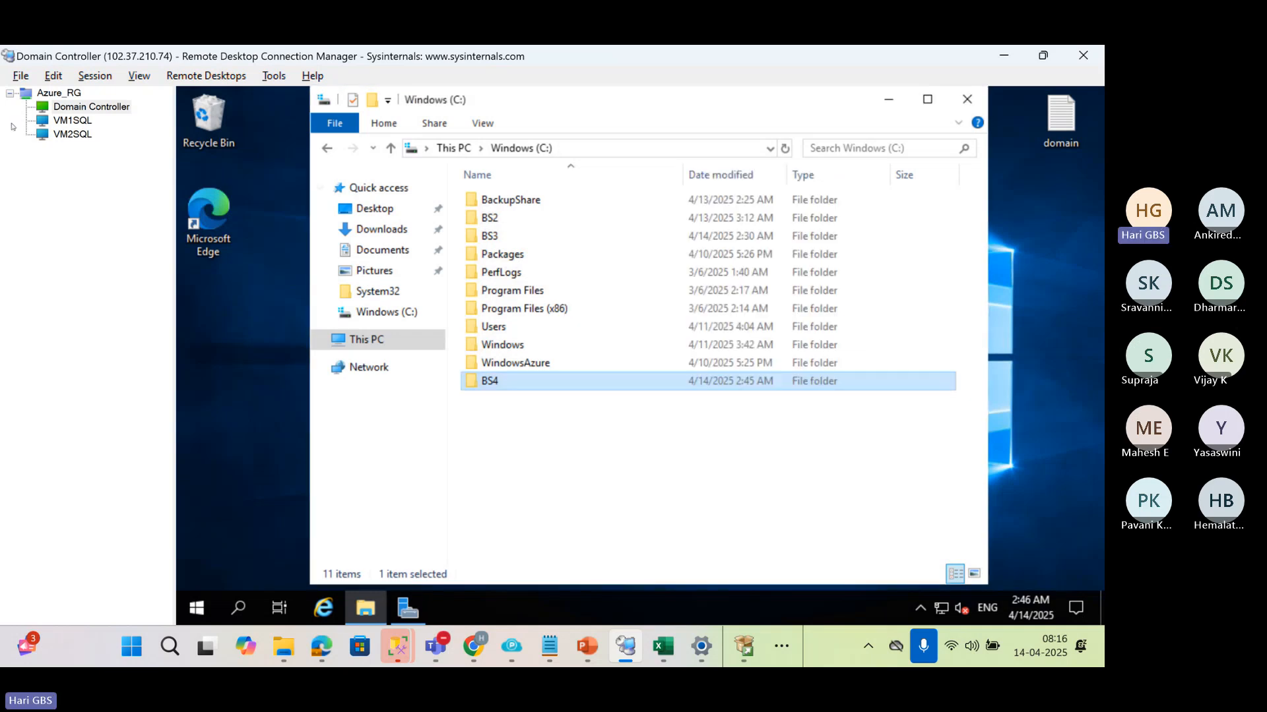
Return to the VM1SQL session and complete the DISK clause with the quoted path '\\Domain\BS4\hariDB.trn'
{"action": "left_click", "coordinate": [73, 122]}
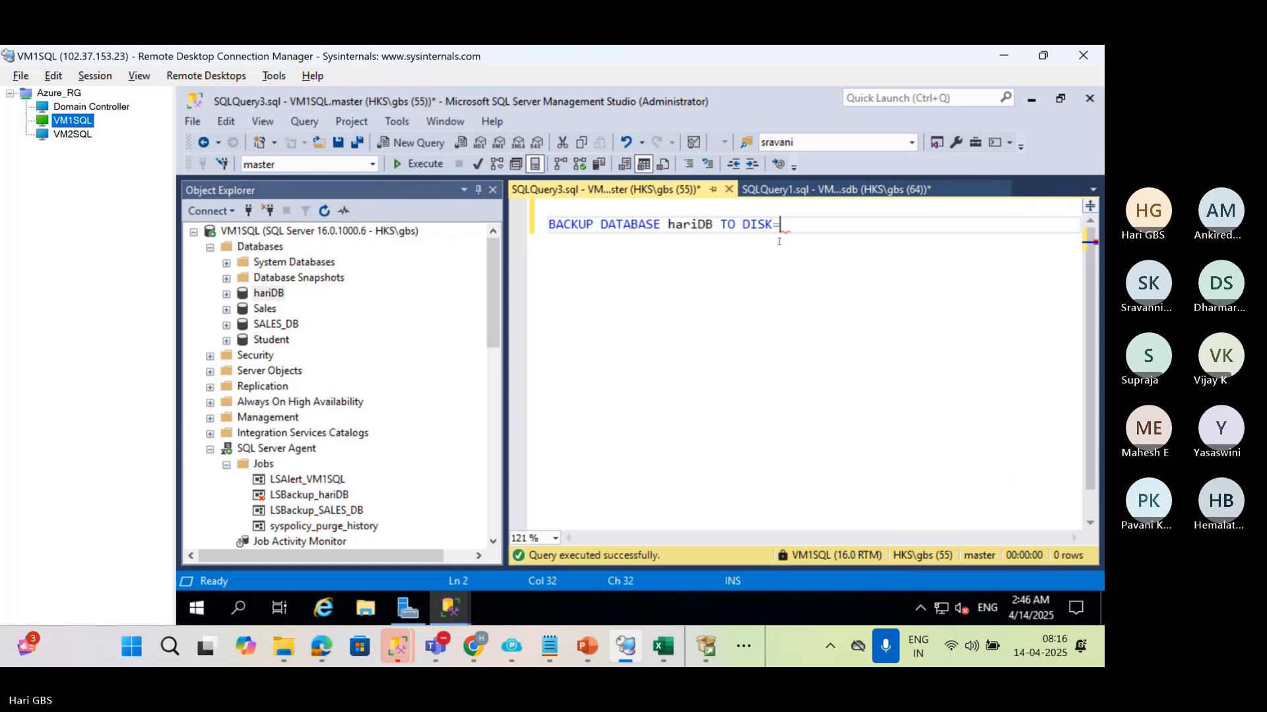
{"action": "type", "text": "''"}
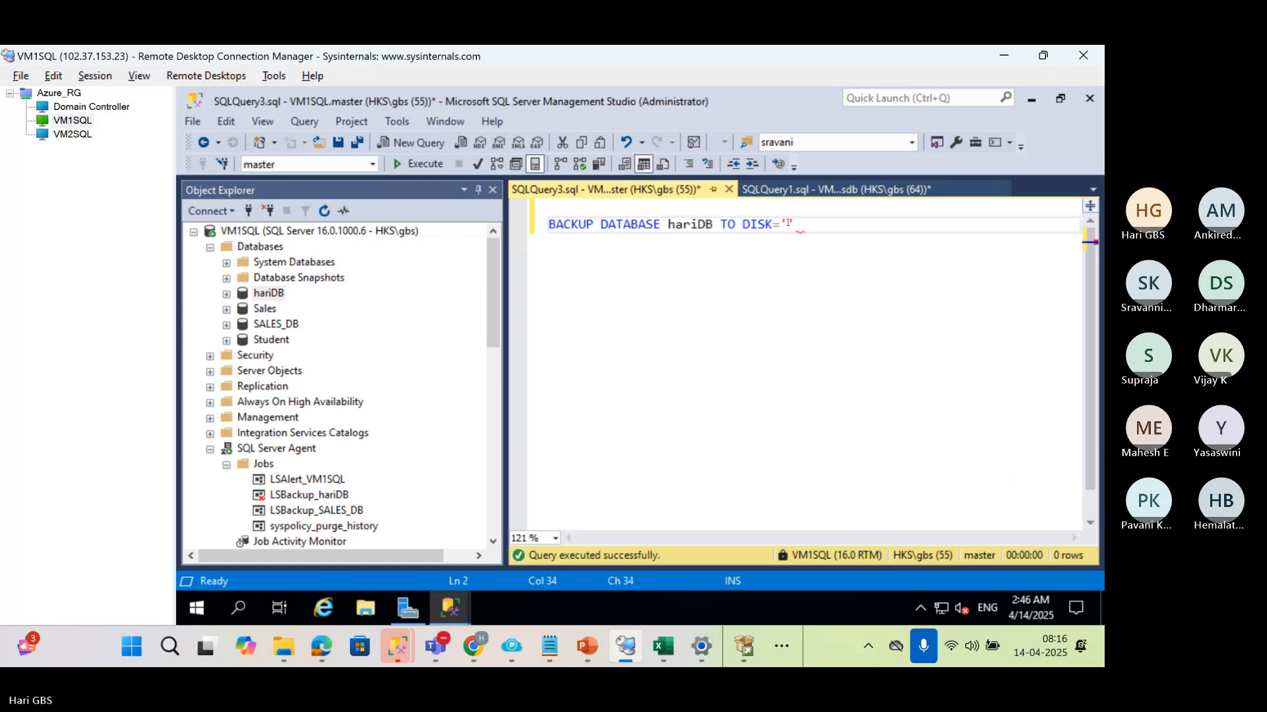
{"action": "key", "text": "ctrl+v"}
{"action": "type", "text": "\\"}
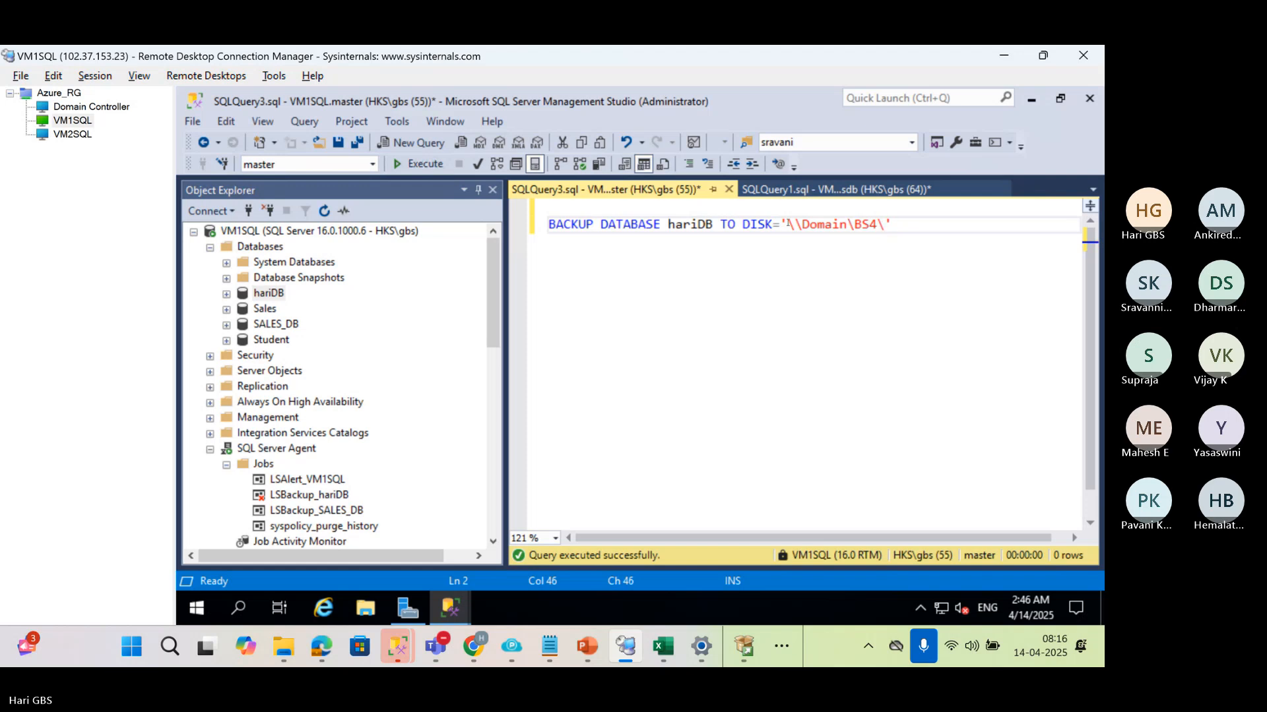
{"action": "type", "text": "hariDB."}
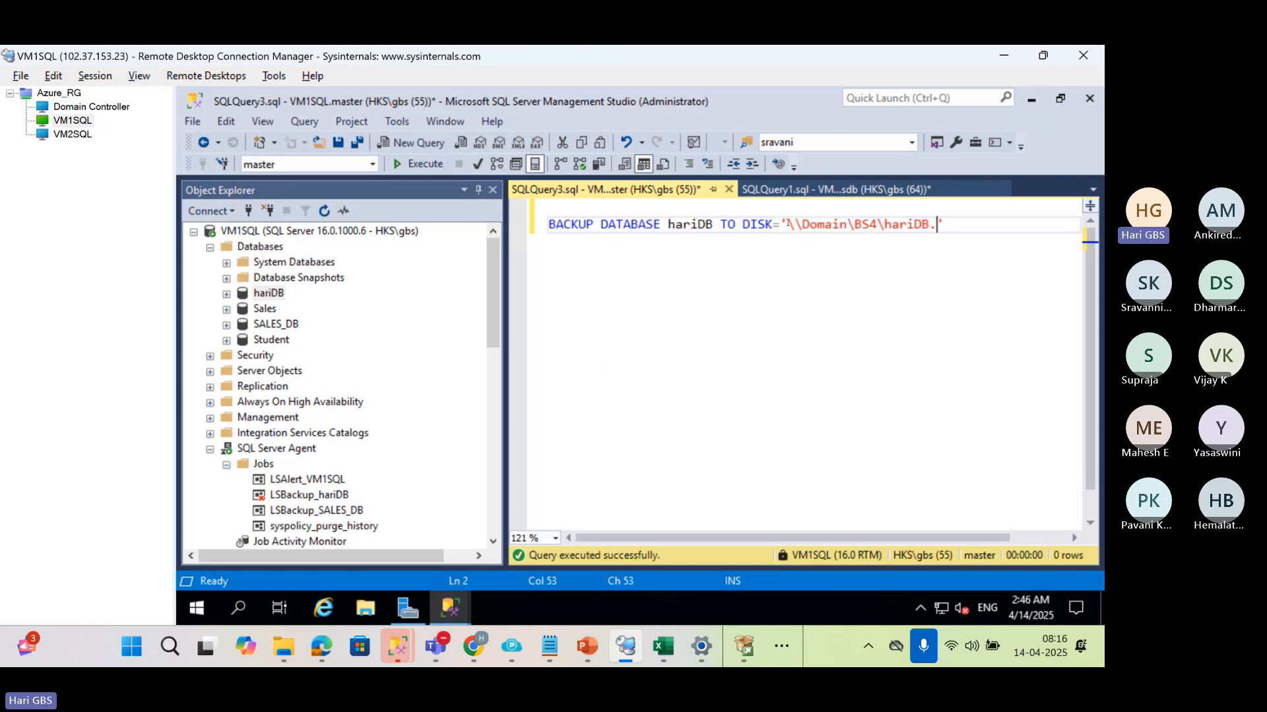
{"action": "type", "text": "trn"}
Change the backup file name in the DISK path to hariDB_Final.trn
{"action": "key", "text": "Left"}
{"action": "key", "text": "Left"}
{"action": "key", "text": "Left"}
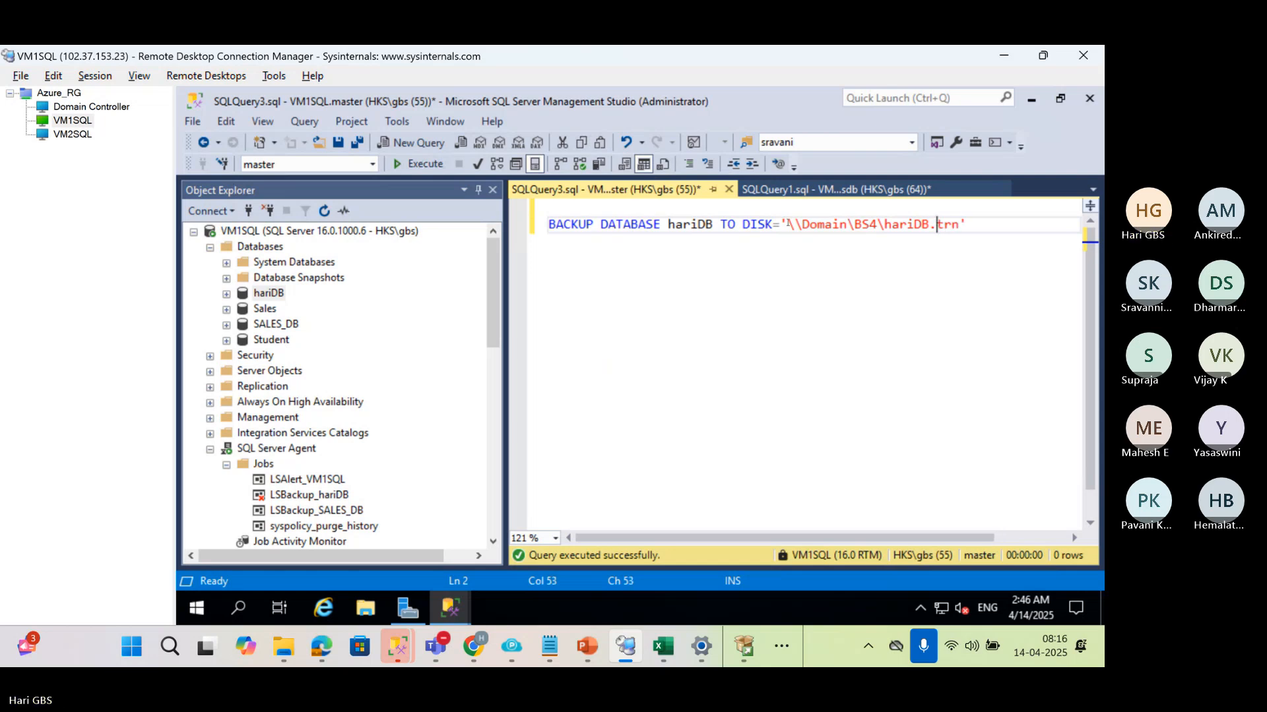
{"action": "key", "text": "Left"}
{"action": "type", "text": "_F"}
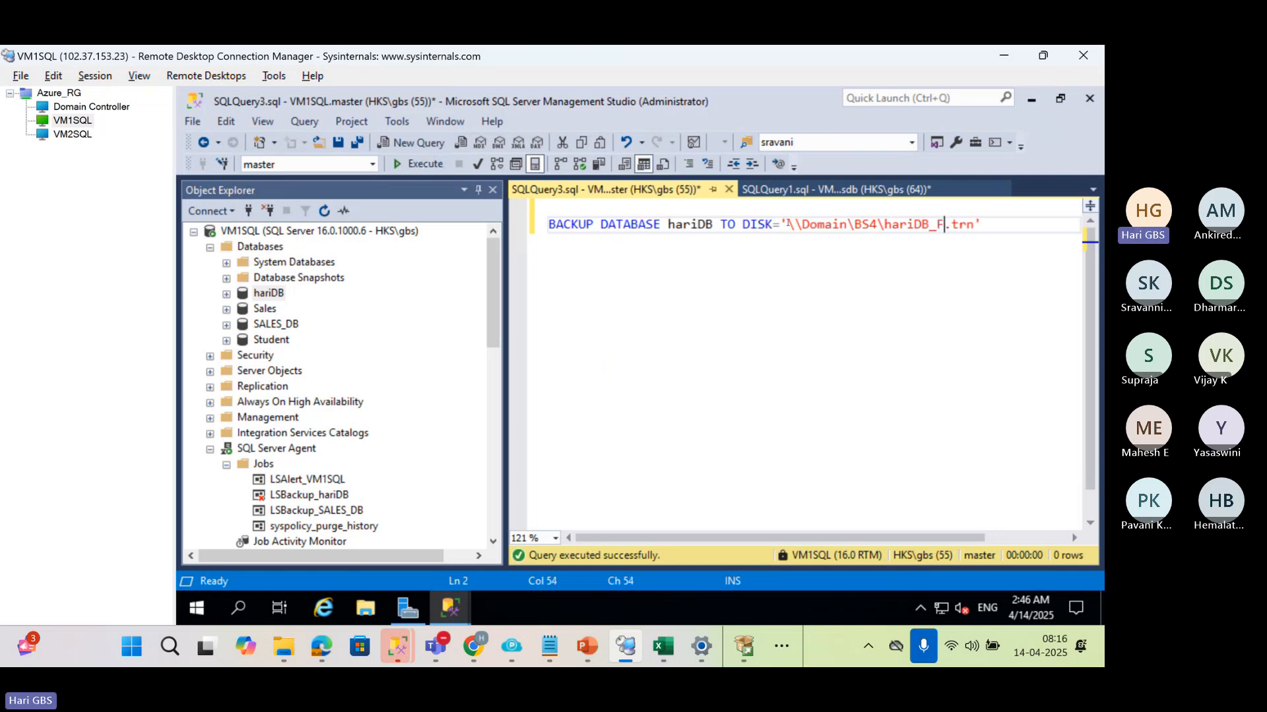
{"action": "type", "text": "inal"}
Add WITH NORECOVERY on a separate line below the backup statement and try to run the query
{"action": "key", "text": "End"}
{"action": "key", "text": "Return"}
{"action": "key", "text": "Return"}
{"action": "type", "text": "WITH NORECOVERY"}
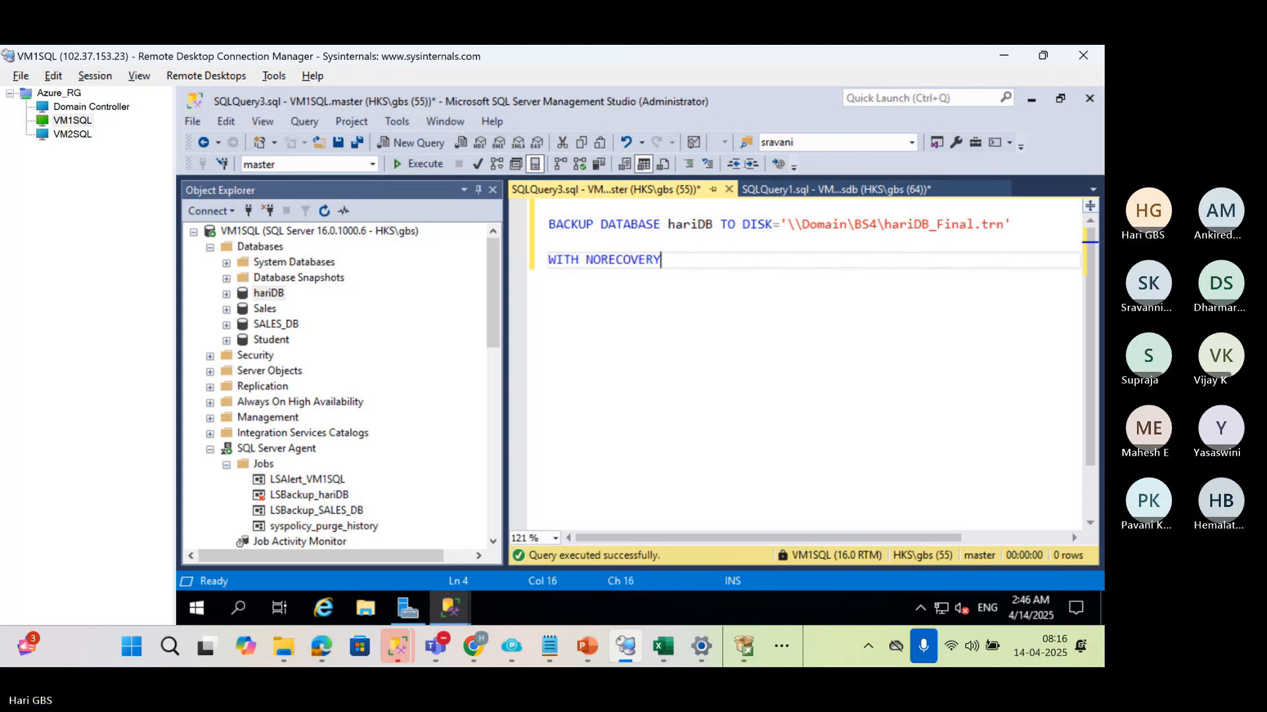
{"action": "left_click", "coordinate": [416, 167]}
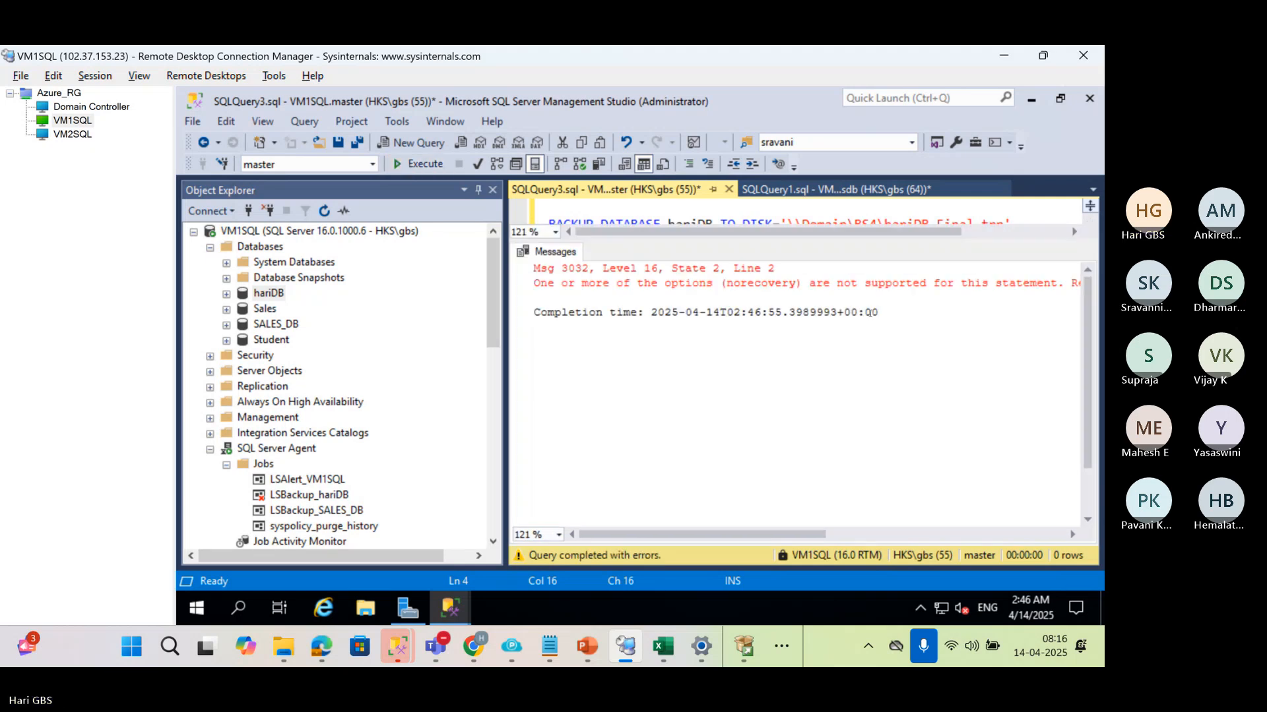
Replace DATABASE with LOG in the backup statement and run the hariDB log backup with NORECOVERY
{"action": "key", "text": "ctrl+r"}
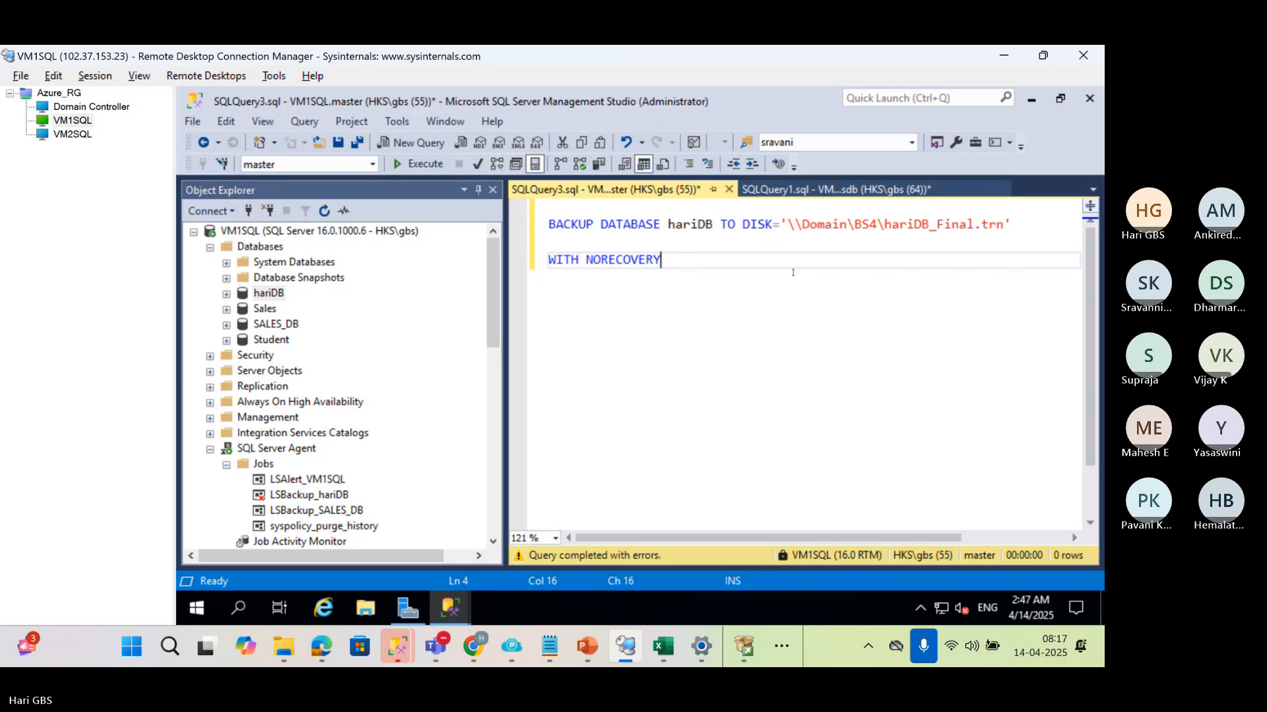
{"action": "double_click", "coordinate": [633, 225]}
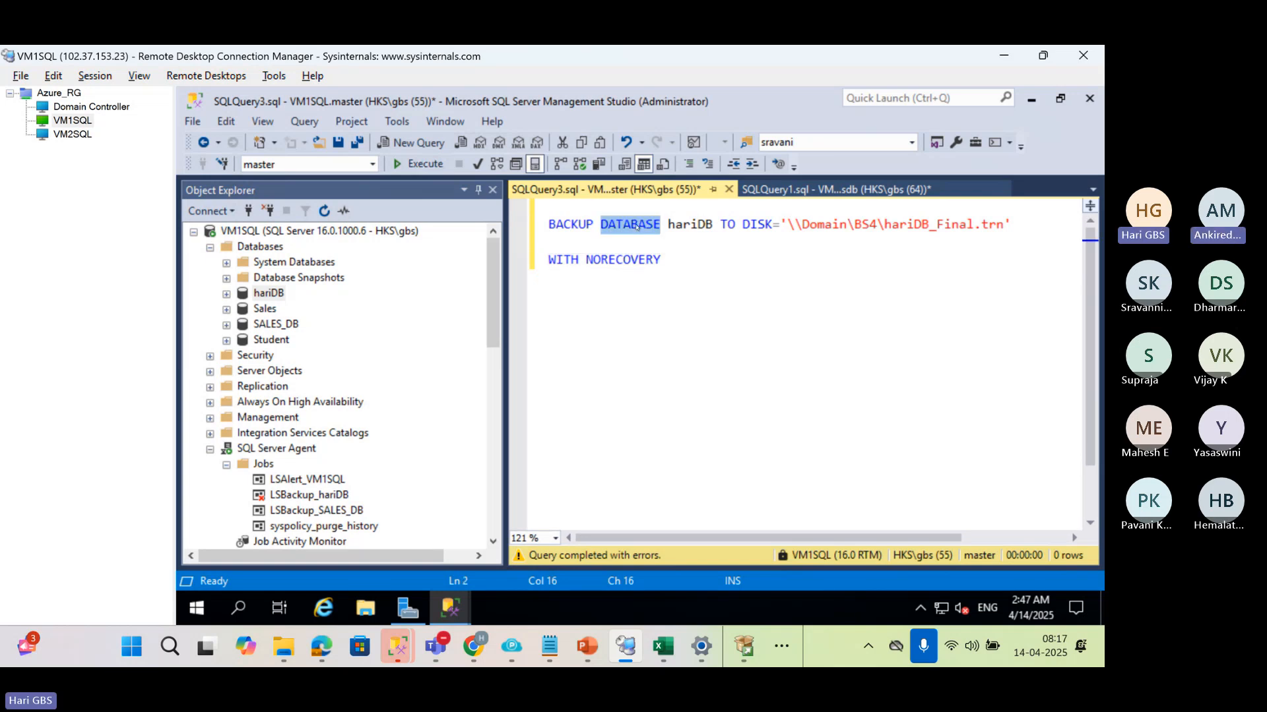
{"action": "type", "text": "LOG"}
{"action": "left_click", "coordinate": [663, 260]}
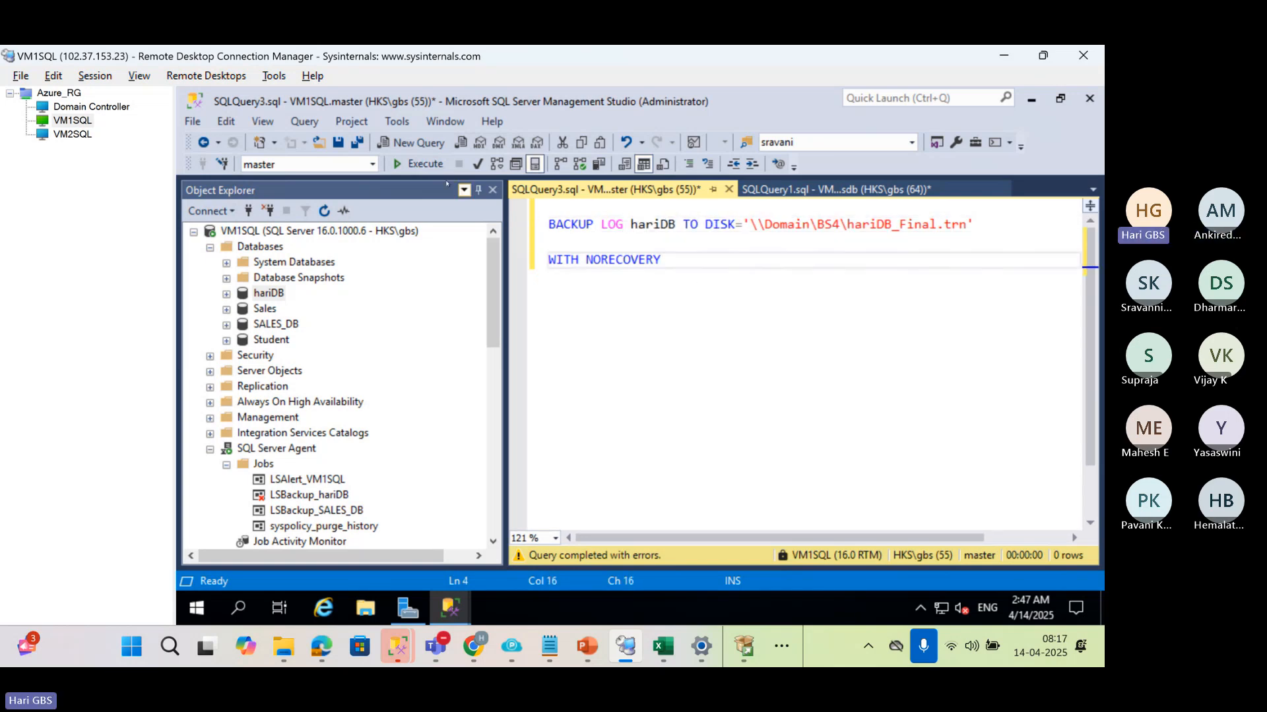
{"action": "left_click", "coordinate": [426, 164]}
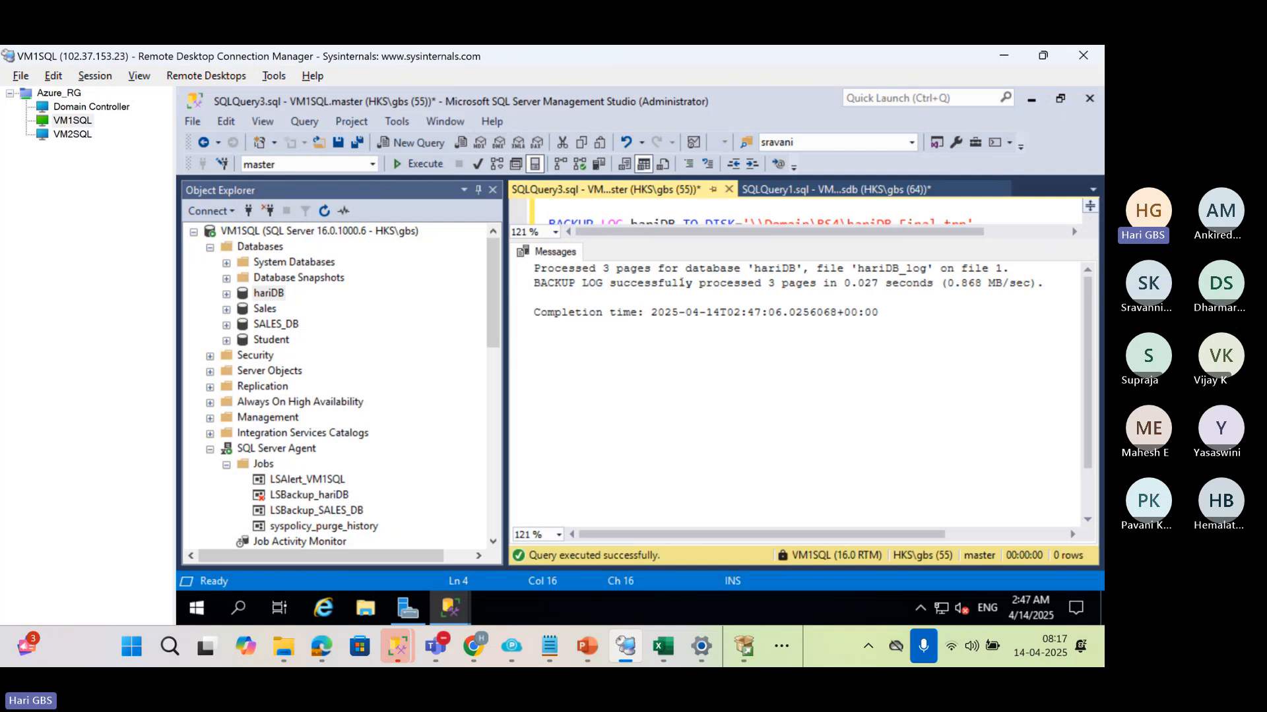
Refresh the Databases list under VM1SQL to check hariDB's state, and hide the query's message output
{"action": "left_click", "coordinate": [268, 248]}
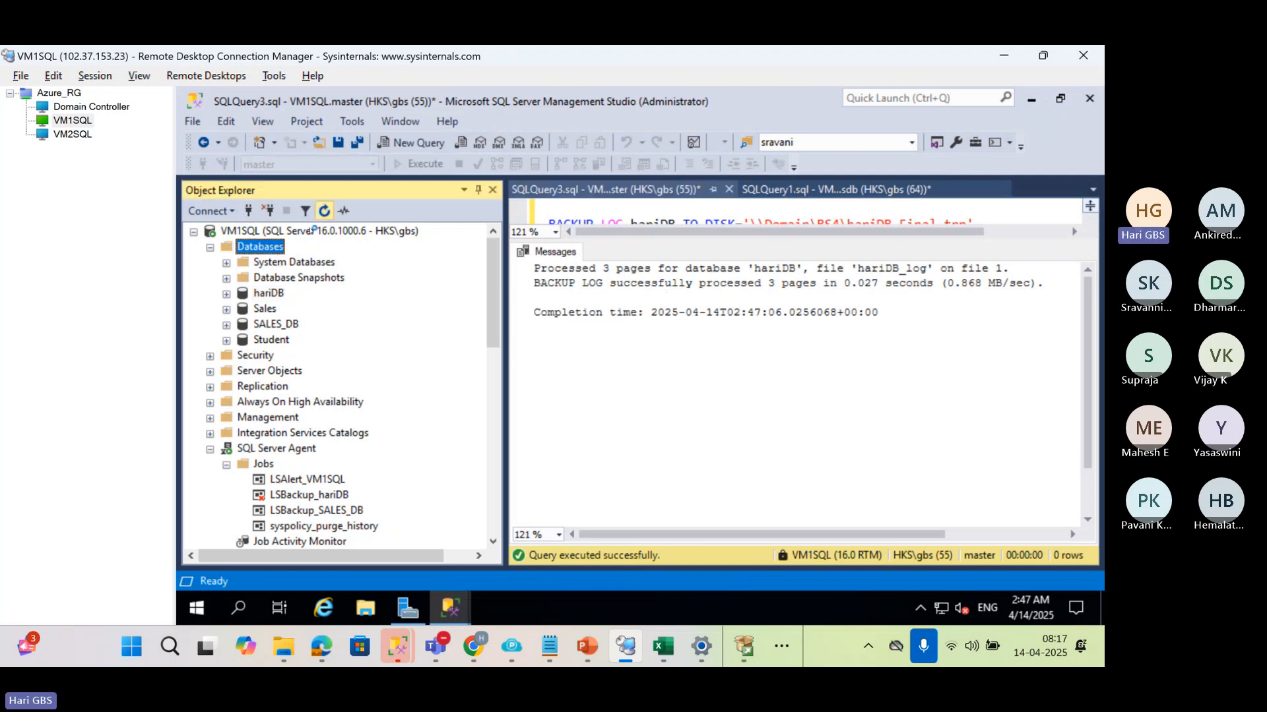
{"action": "left_click", "coordinate": [260, 296]}
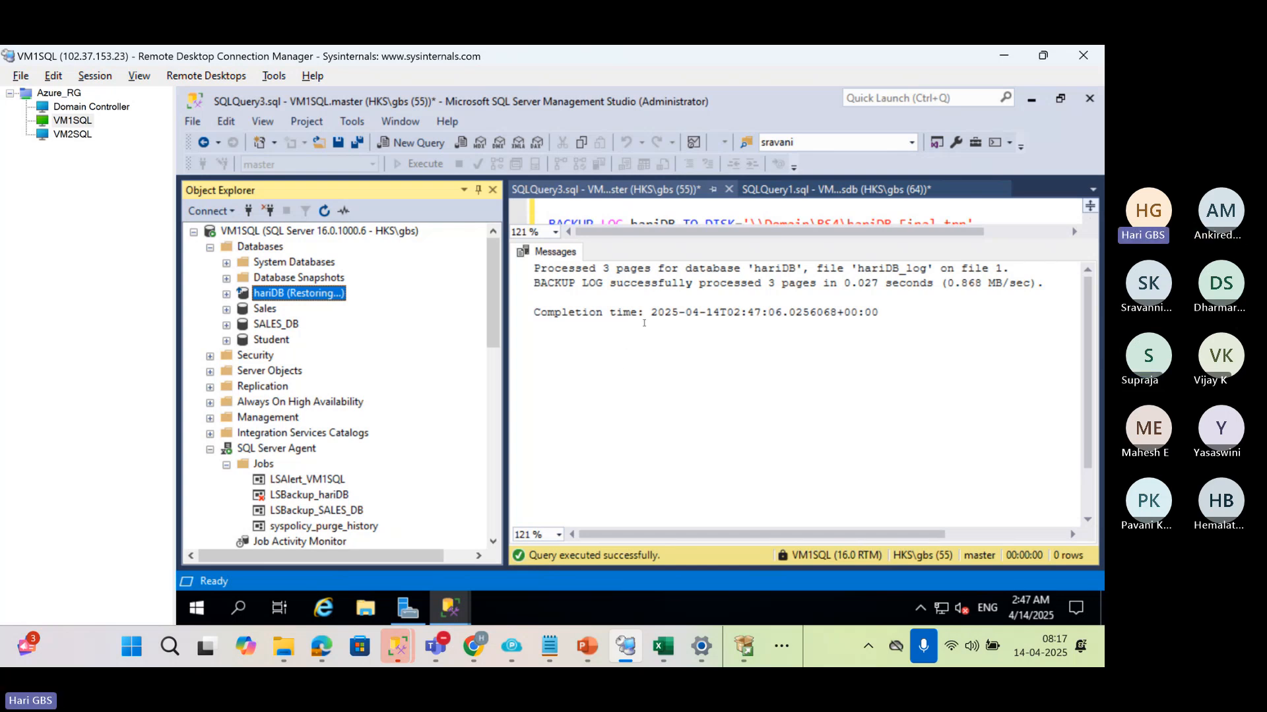
{"action": "left_click", "coordinate": [674, 210]}
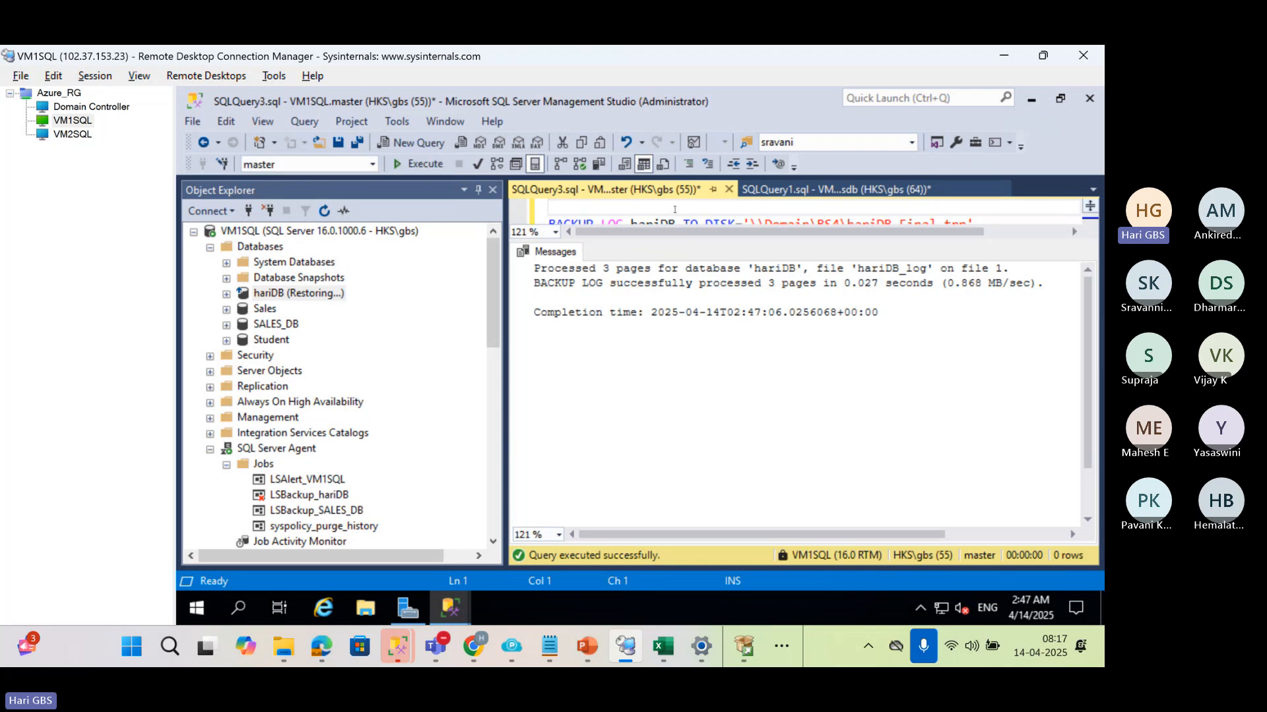
{"action": "key", "text": "ctrl+r"}
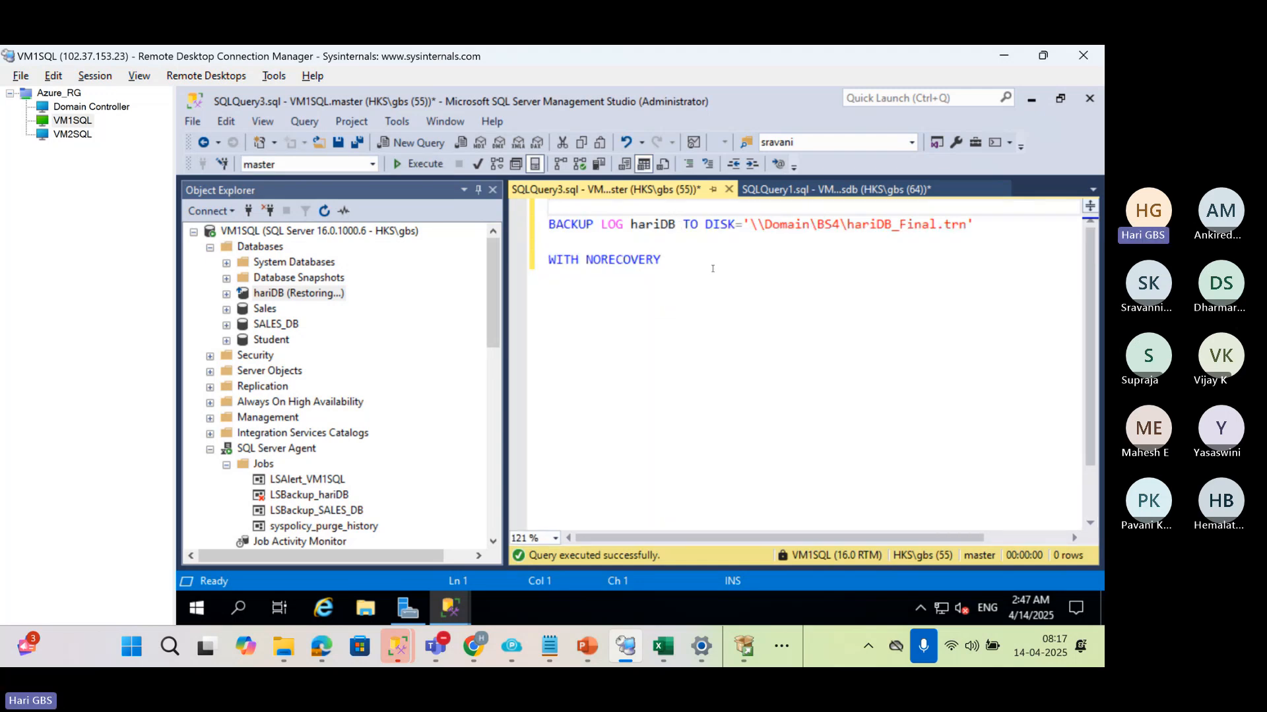
Find the SQL Server Agent jobs under VM2SQL and enable the LSCopy_VM1SQL_hariDB job
{"action": "left_click", "coordinate": [194, 232]}
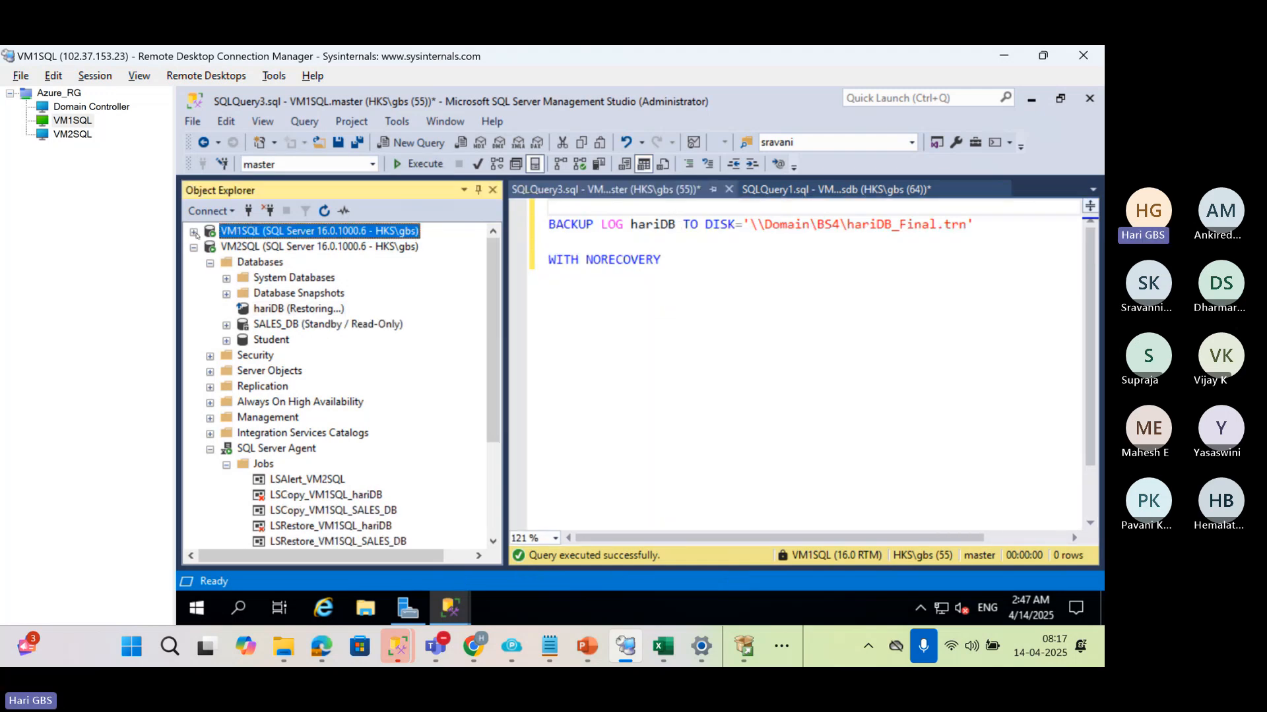
{"action": "left_click", "coordinate": [271, 449]}
{"action": "left_click", "coordinate": [226, 464]}
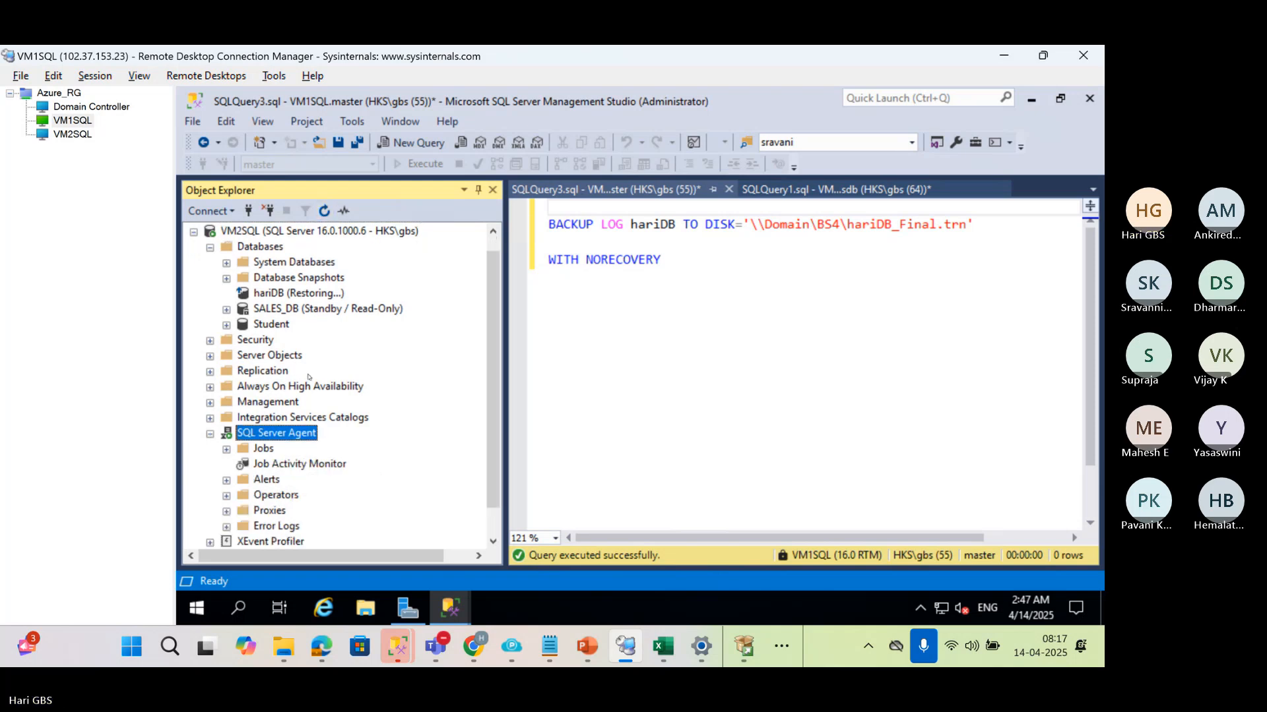
{"action": "scroll", "coordinate": [259, 441], "scroll_direction": "down", "scroll_amount": 1}
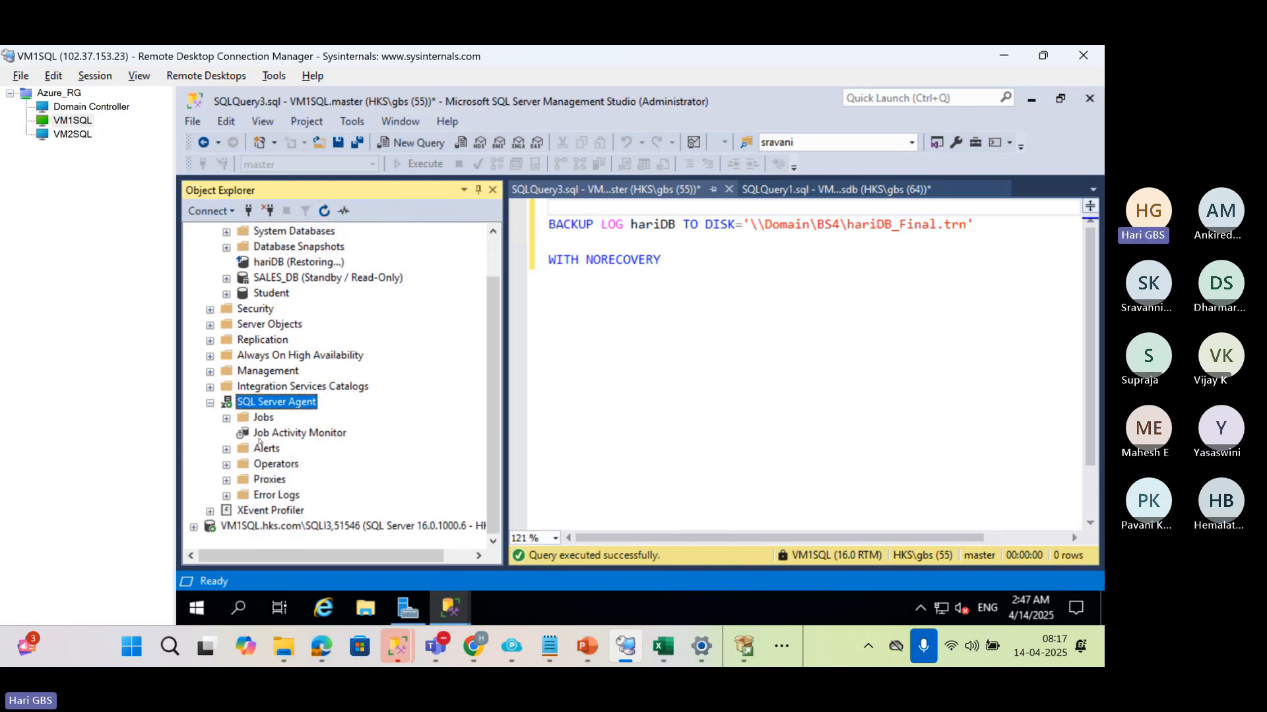
{"action": "left_click", "coordinate": [227, 419]}
{"action": "right_click", "coordinate": [286, 448]}
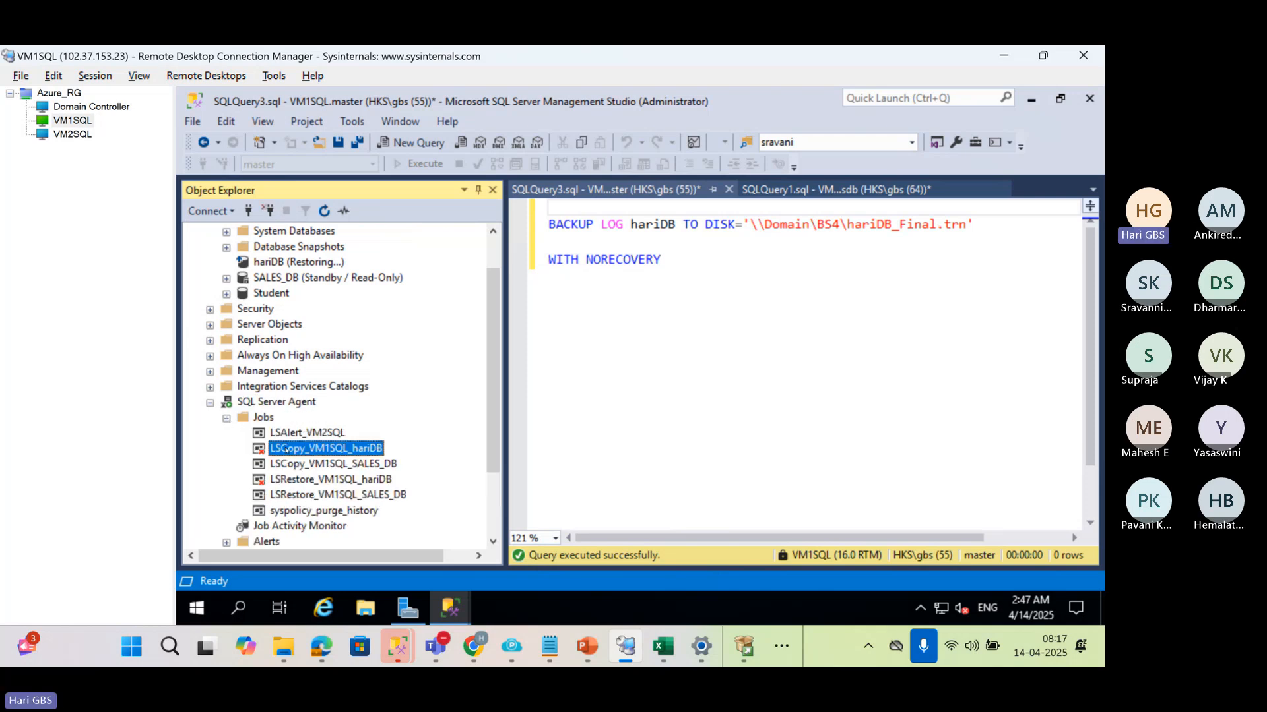
{"action": "left_click", "coordinate": [324, 425]}
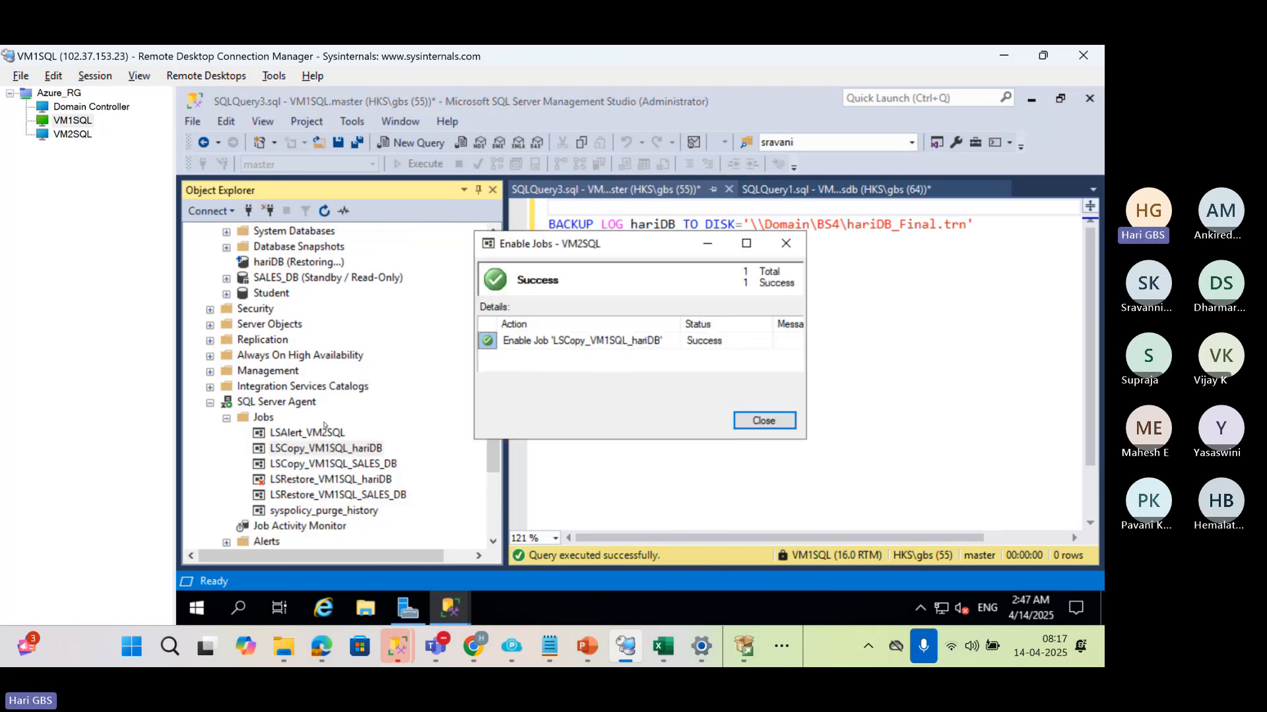
{"action": "left_click", "coordinate": [763, 420]}
Start the LSCopy_VM1SQL_hariDB job on VM2SQL and dismiss its progress window once it completes
{"action": "right_click", "coordinate": [298, 448]}
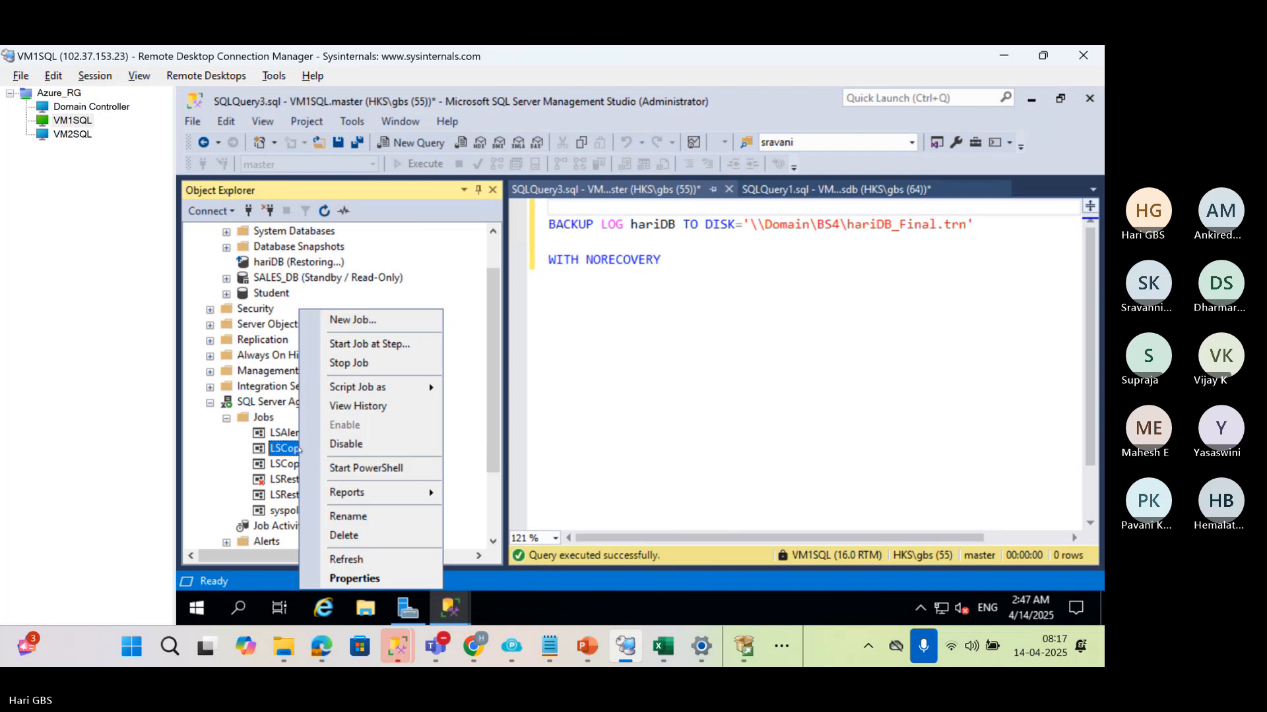
{"action": "left_click", "coordinate": [344, 345]}
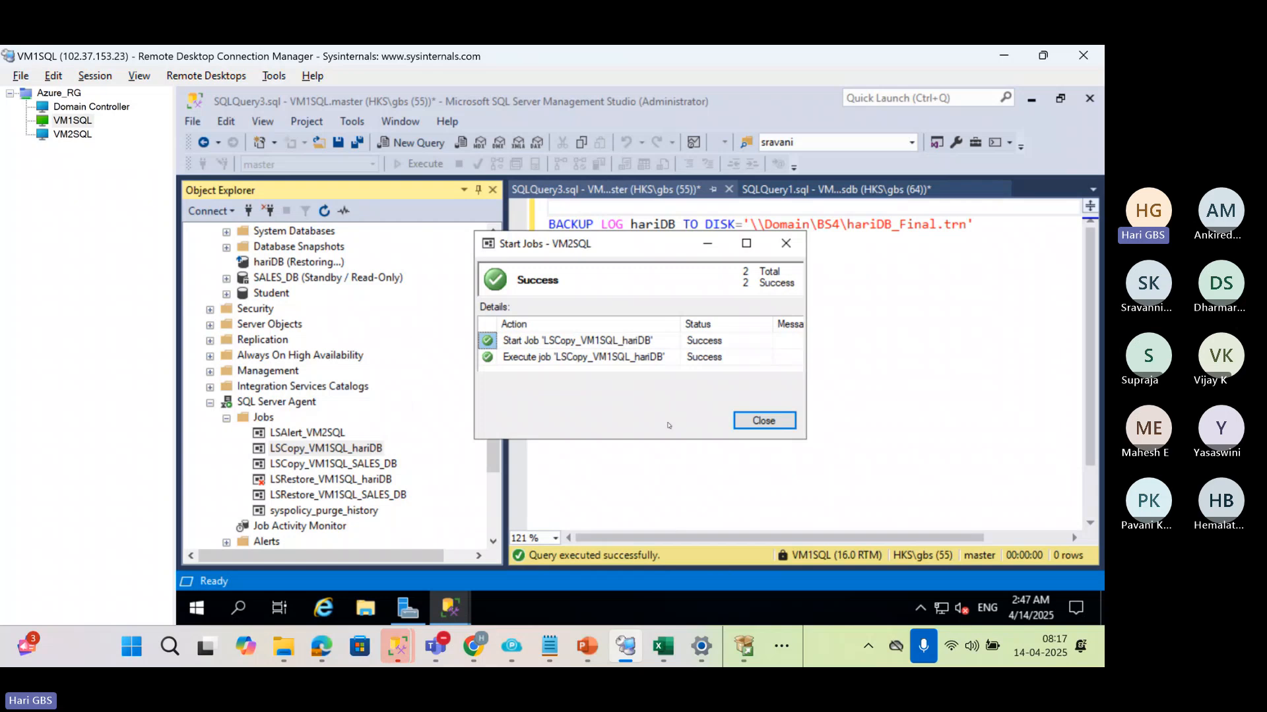
{"action": "left_click", "coordinate": [764, 421]}
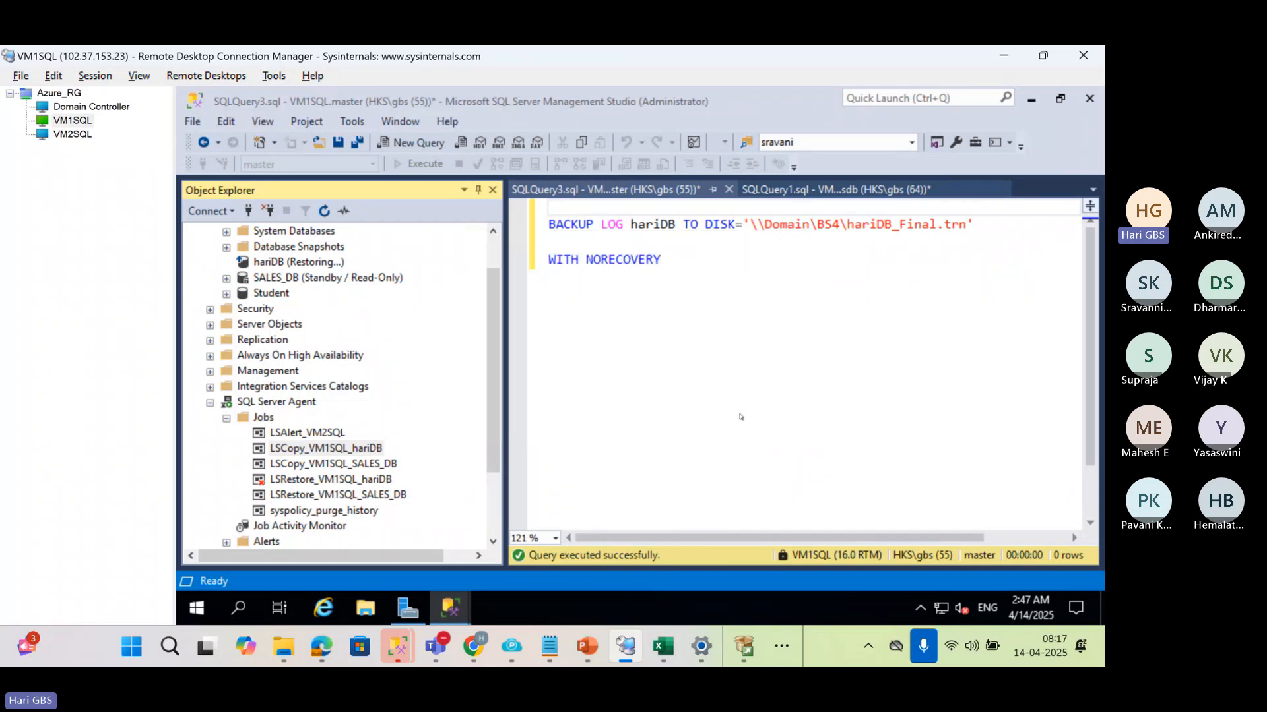
Disable the LSCopy_VM1SQL_hariDB job on VM2SQL
{"action": "right_click", "coordinate": [340, 455]}
{"action": "left_click", "coordinate": [372, 445]}
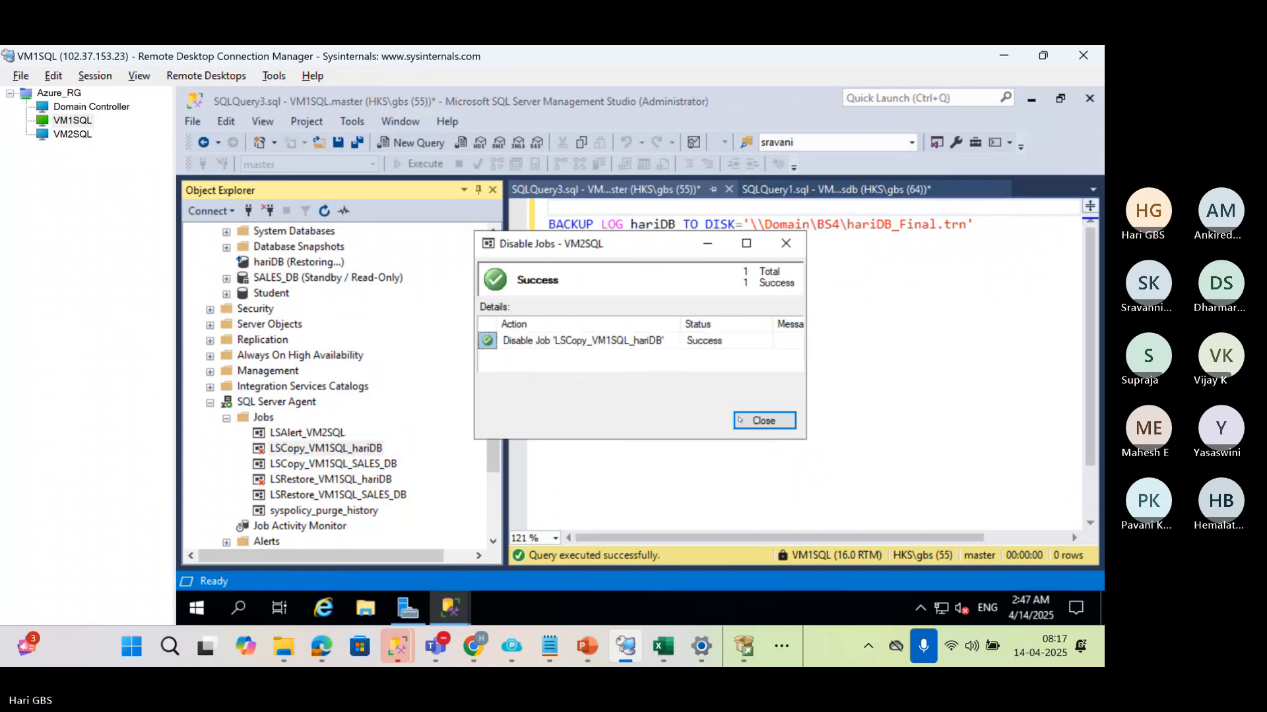
{"action": "left_click", "coordinate": [740, 420]}
Enable the LSRestore_VM1SQL_hariDB job on VM2SQL and start it
{"action": "right_click", "coordinate": [312, 480]}
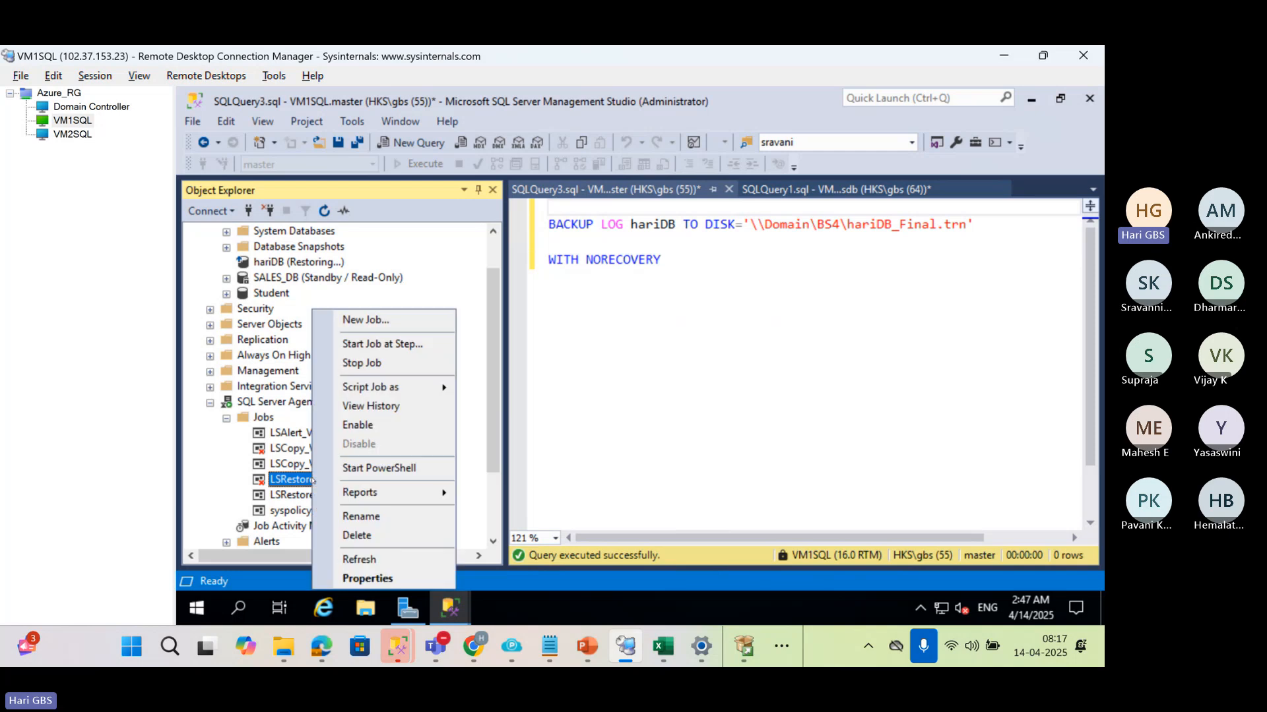
{"action": "left_click", "coordinate": [398, 425]}
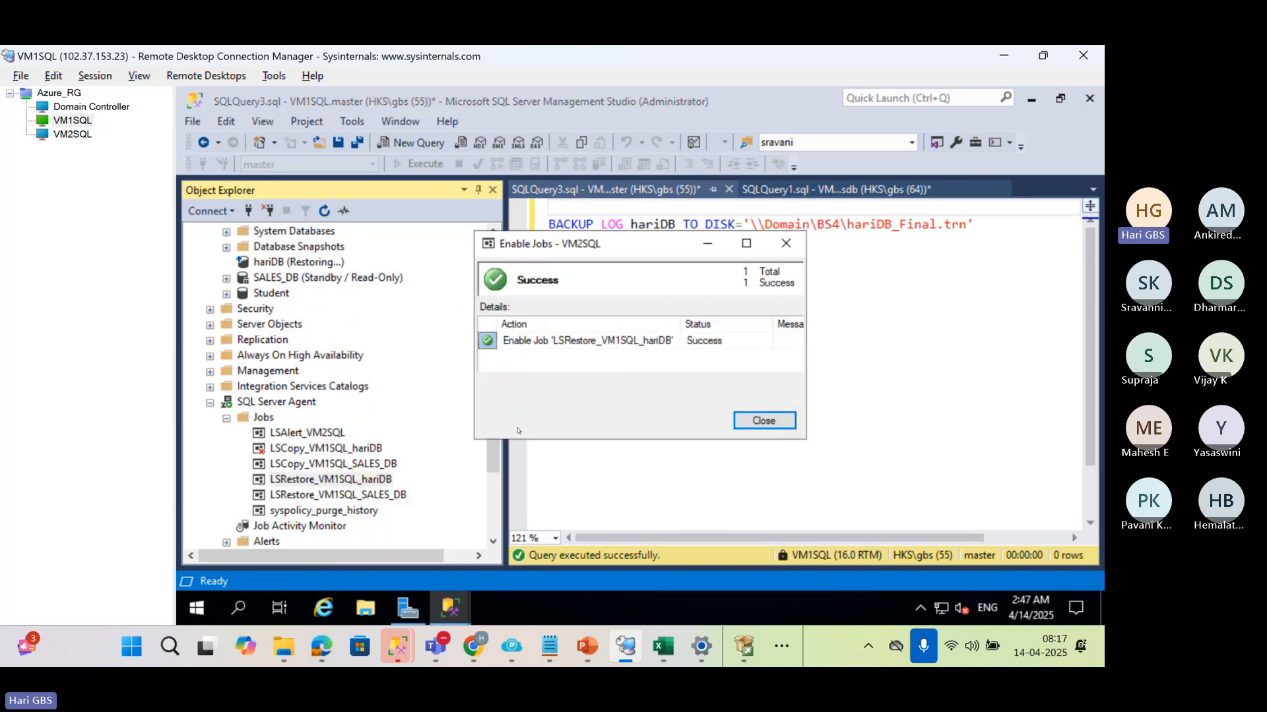
{"action": "left_click", "coordinate": [734, 417]}
{"action": "right_click", "coordinate": [312, 479]}
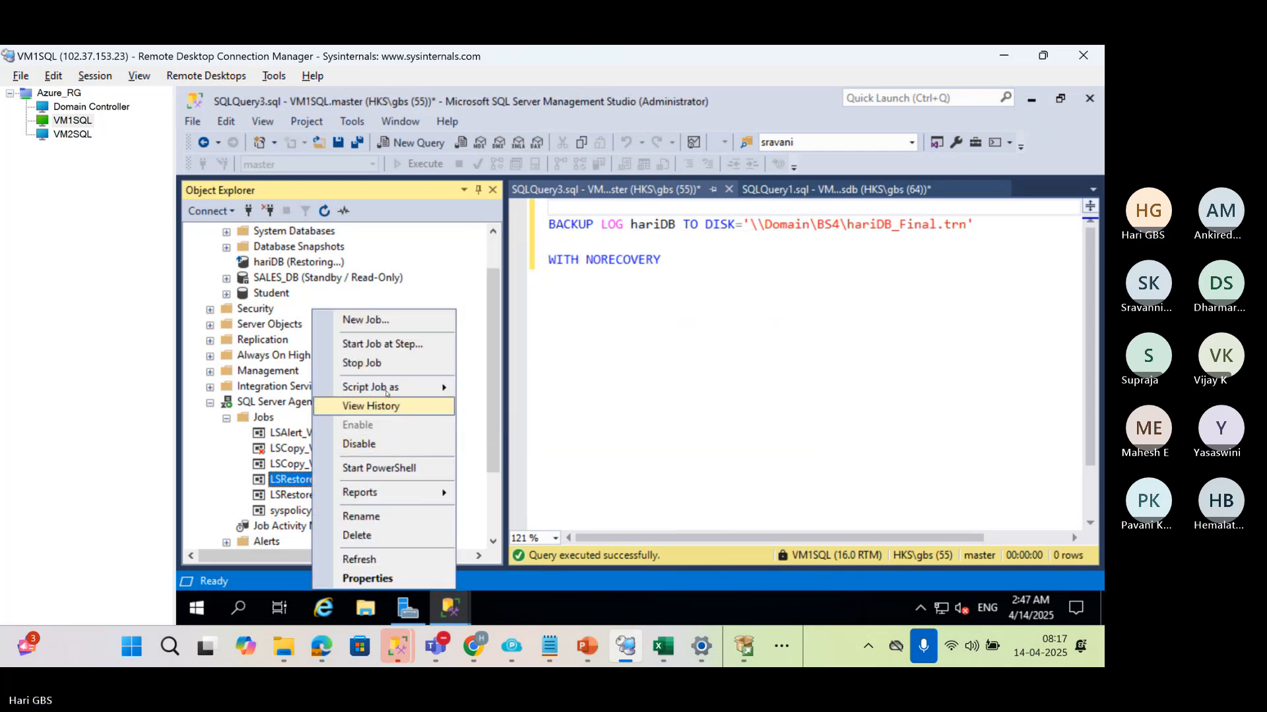
{"action": "left_click", "coordinate": [386, 344]}
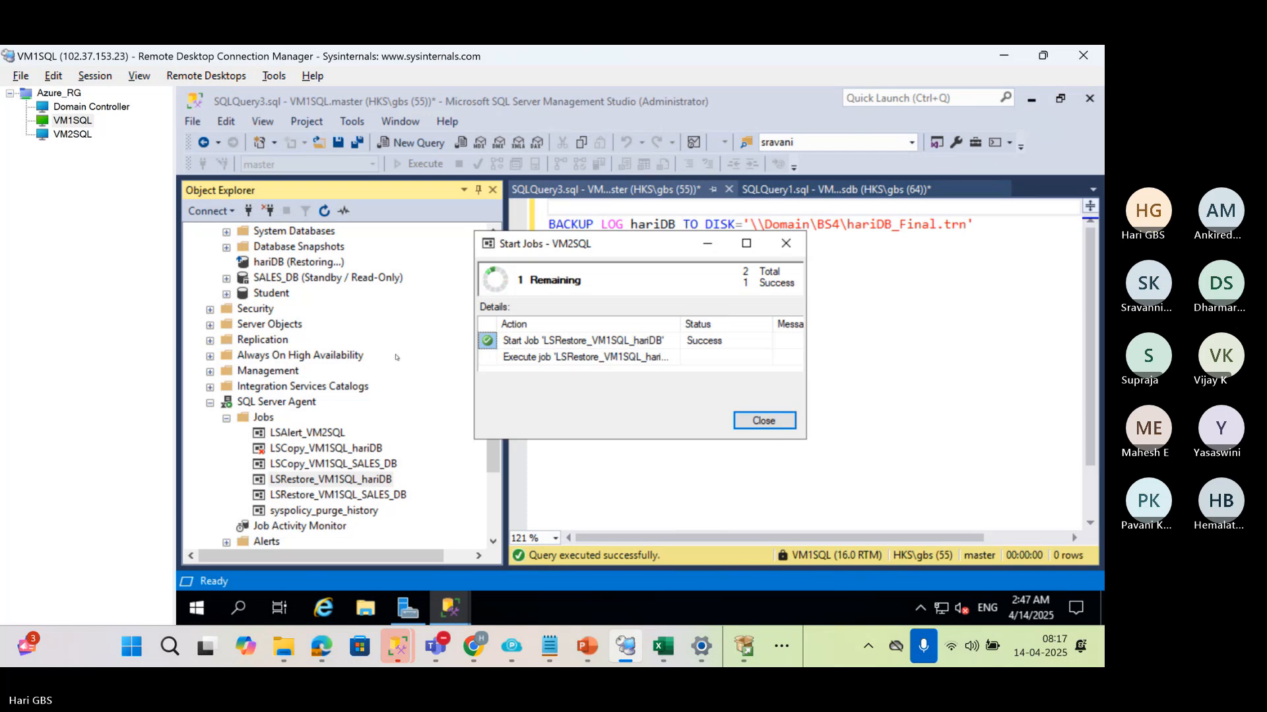
Dismiss the restore job's progress window and disable the LSRestore_VM1SQL_hariDB job on VM2SQL
{"action": "left_click", "coordinate": [764, 421]}
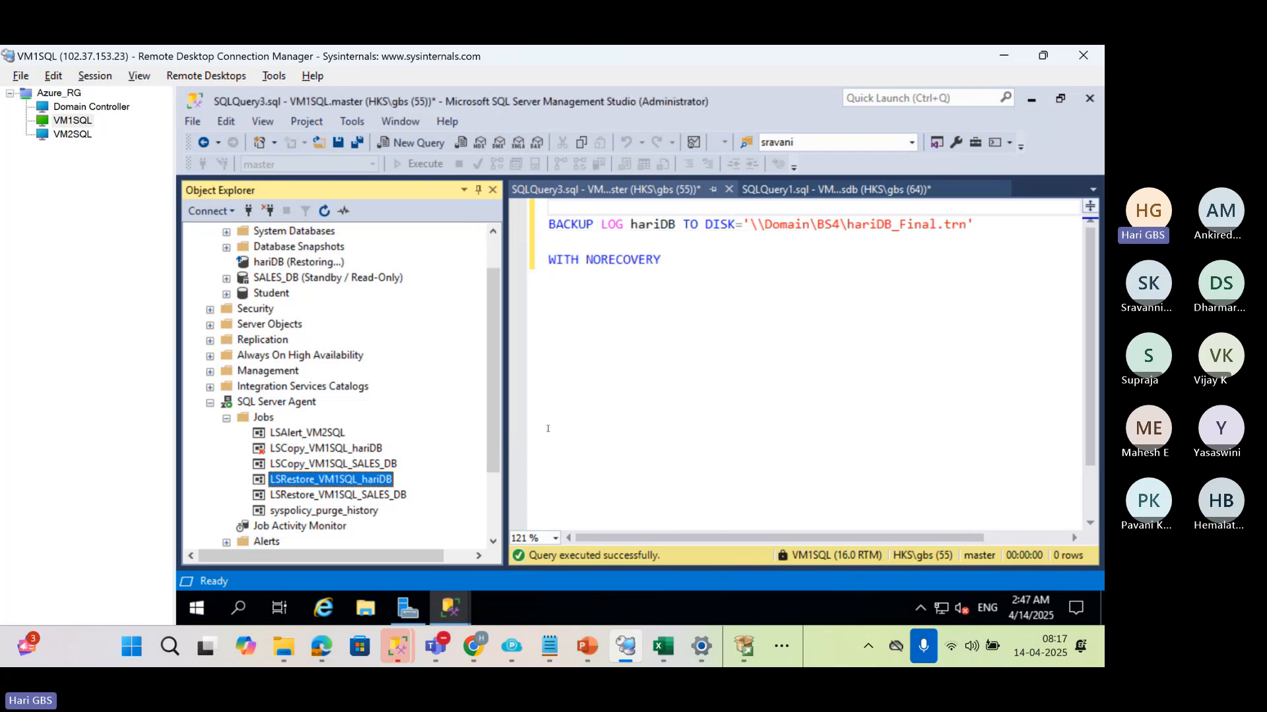
{"action": "right_click", "coordinate": [367, 481]}
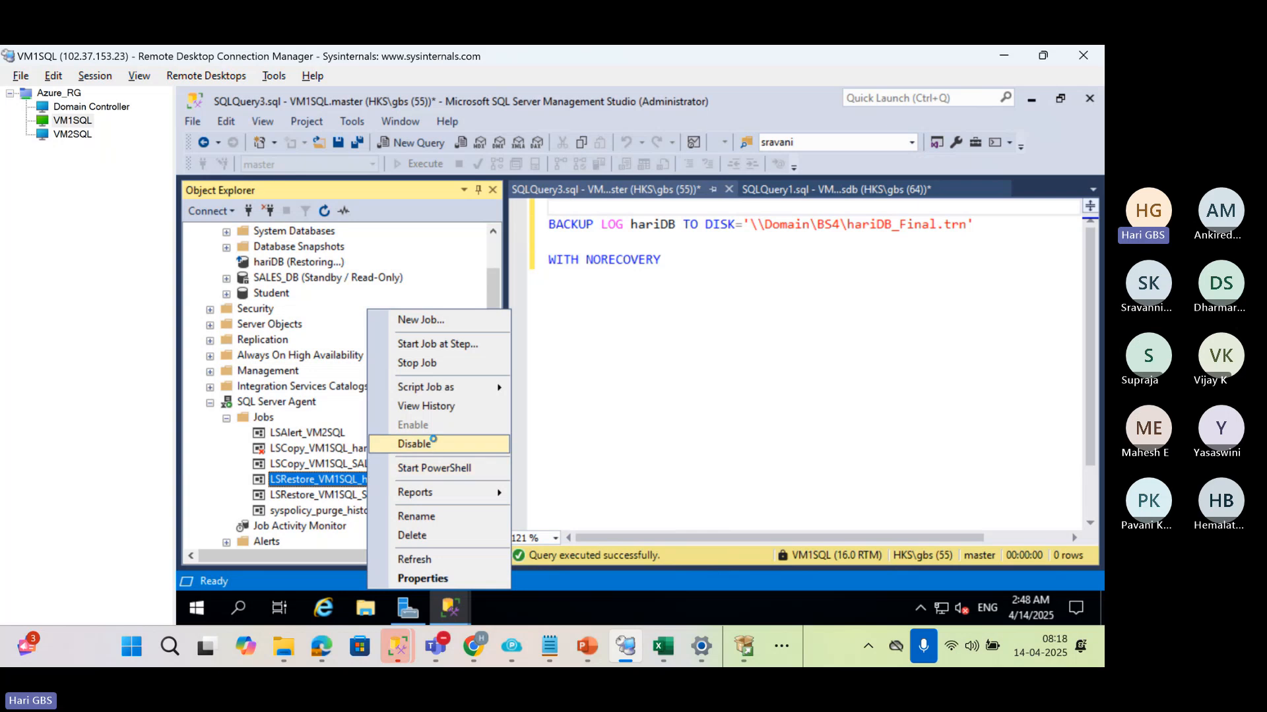
{"action": "left_click", "coordinate": [432, 444]}
{"action": "left_click", "coordinate": [747, 421]}
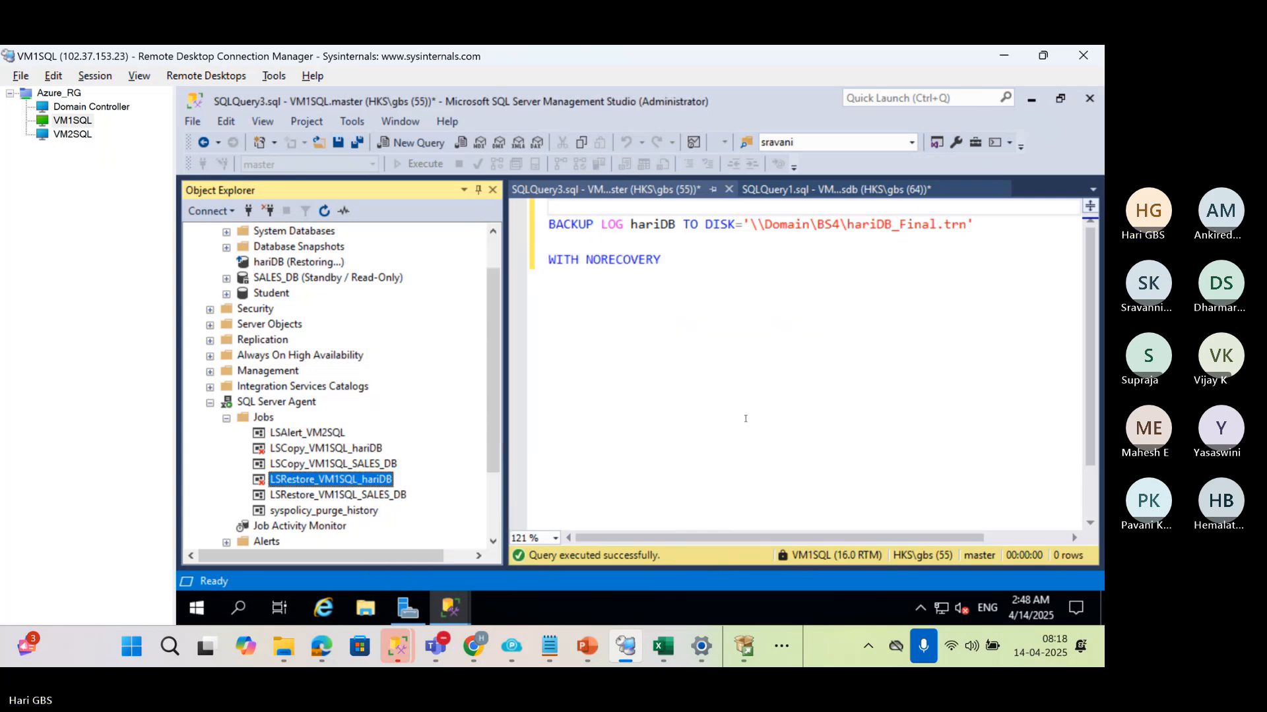
Open a new query window connected to the VM2SQL server
{"action": "scroll", "coordinate": [357, 449], "scroll_direction": "down", "scroll_amount": 1}
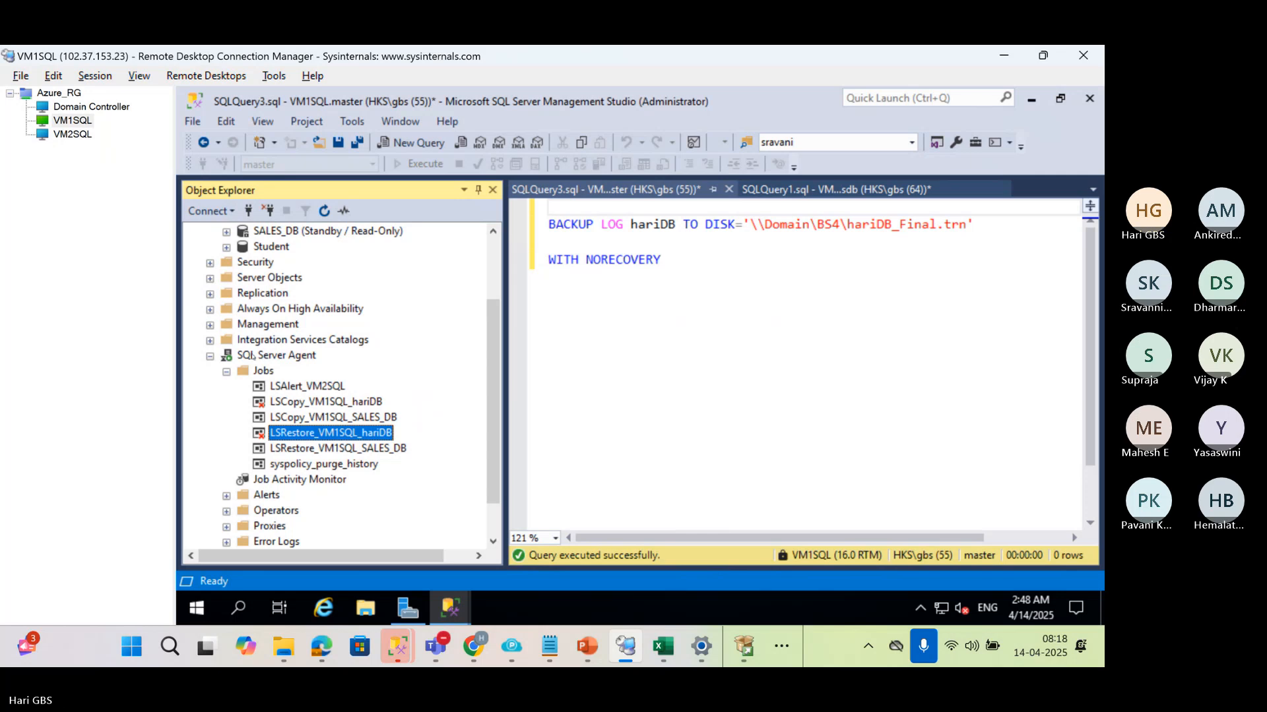
{"action": "scroll", "coordinate": [283, 395], "scroll_direction": "up", "scroll_amount": 2}
{"action": "left_click", "coordinate": [286, 327]}
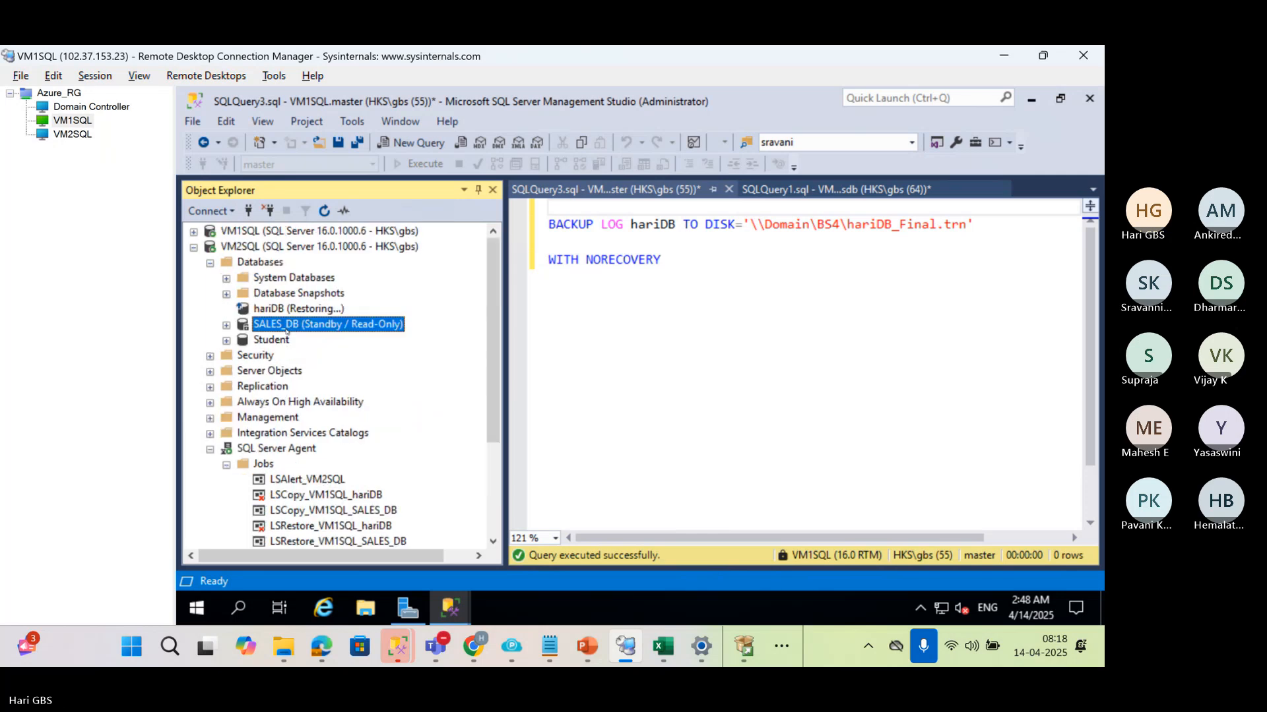
{"action": "left_click", "coordinate": [289, 308]}
{"action": "left_click", "coordinate": [248, 246]}
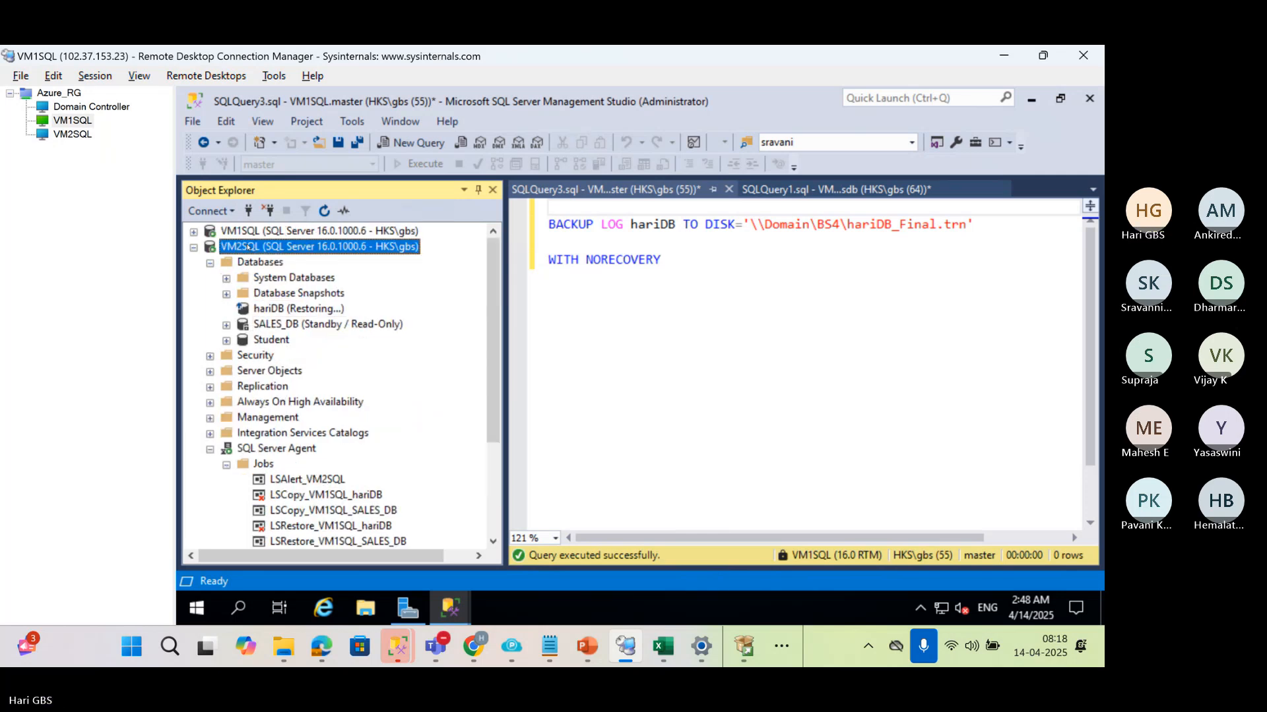
{"action": "key", "text": "ctrl+n"}
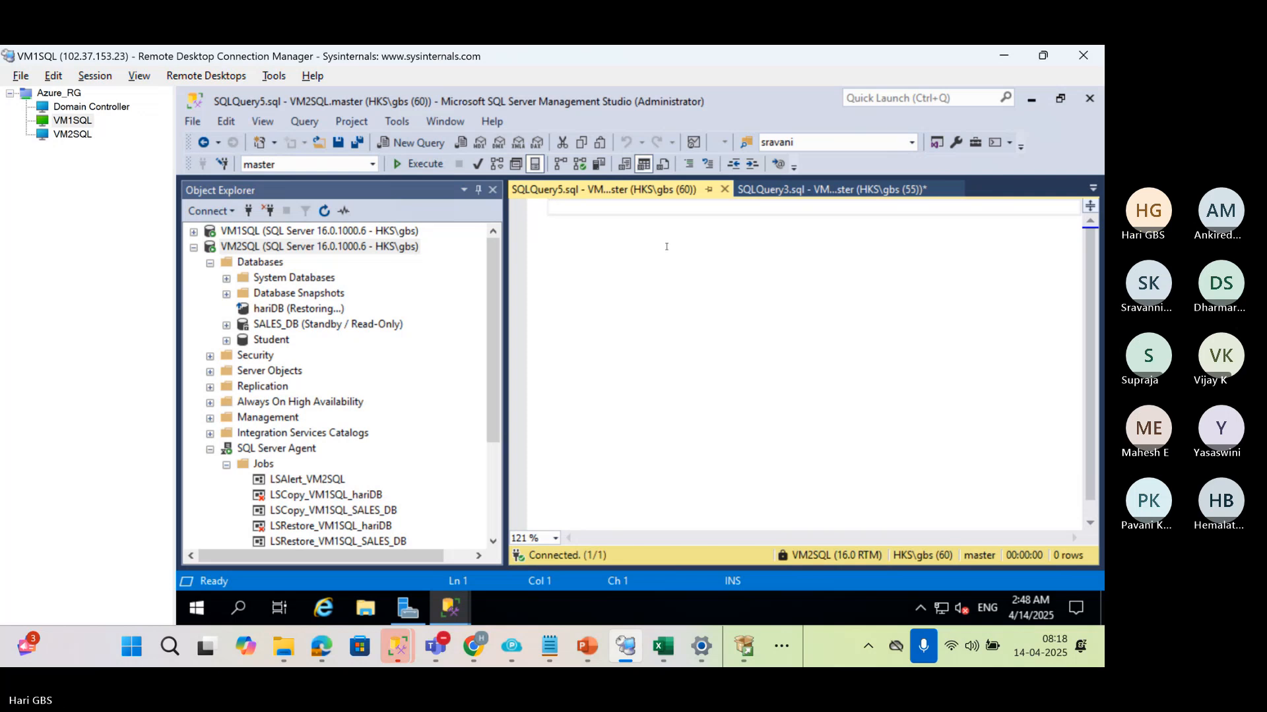
Write and execute the statement RESTORE DATABASE hariDB WITH RECOVERY on VM2SQL
{"action": "type", "text": "RESTORE DA"}
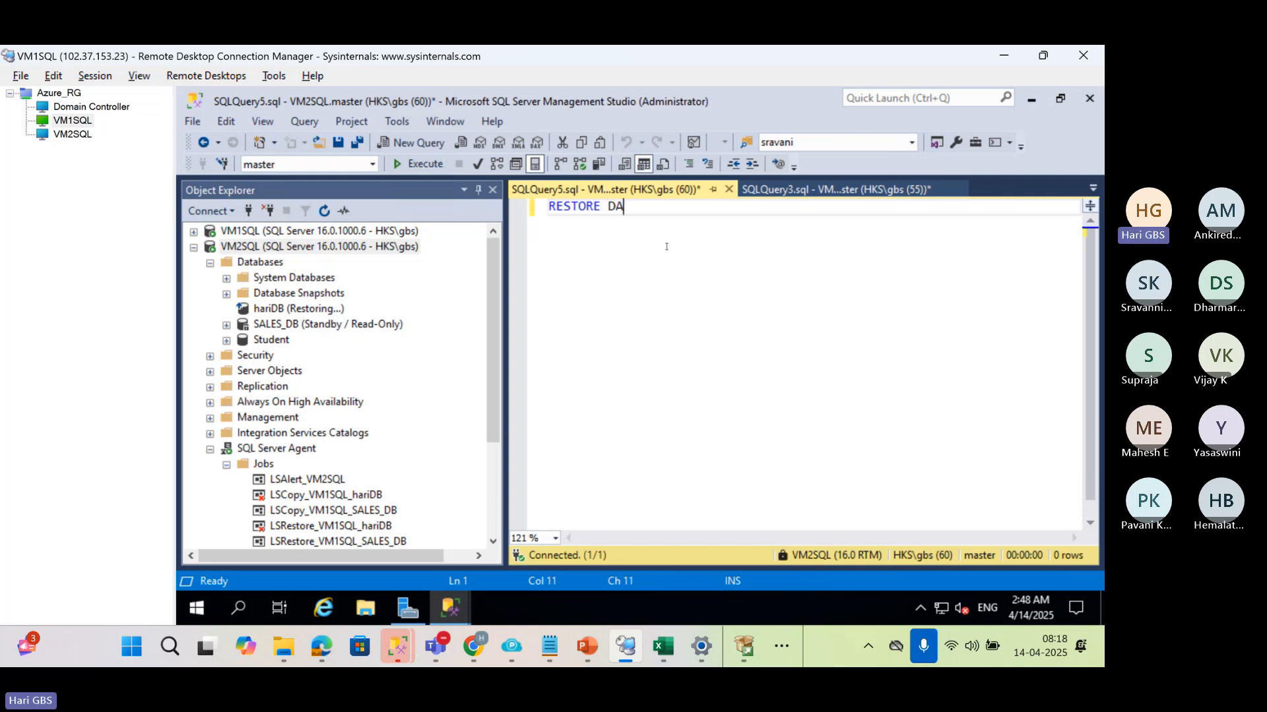
{"action": "type", "text": "TABA"}
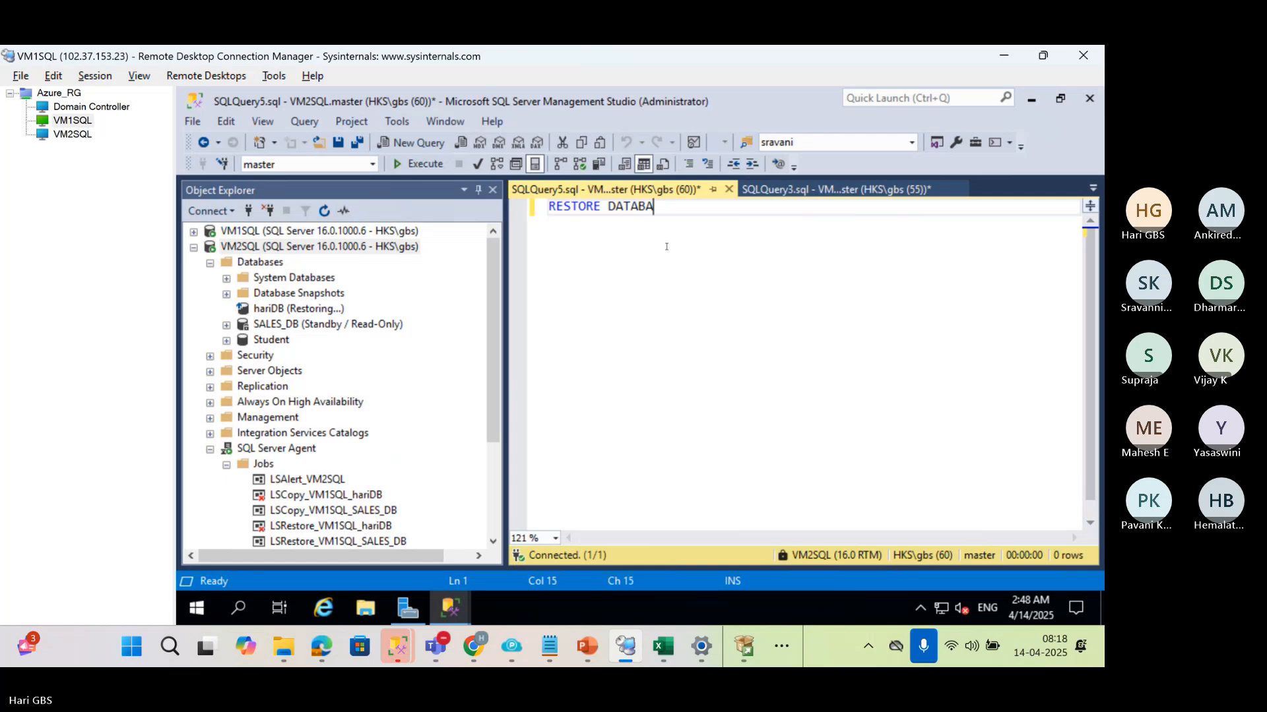
{"action": "type", "text": "SE hariDB"}
{"action": "key", "text": "Return"}
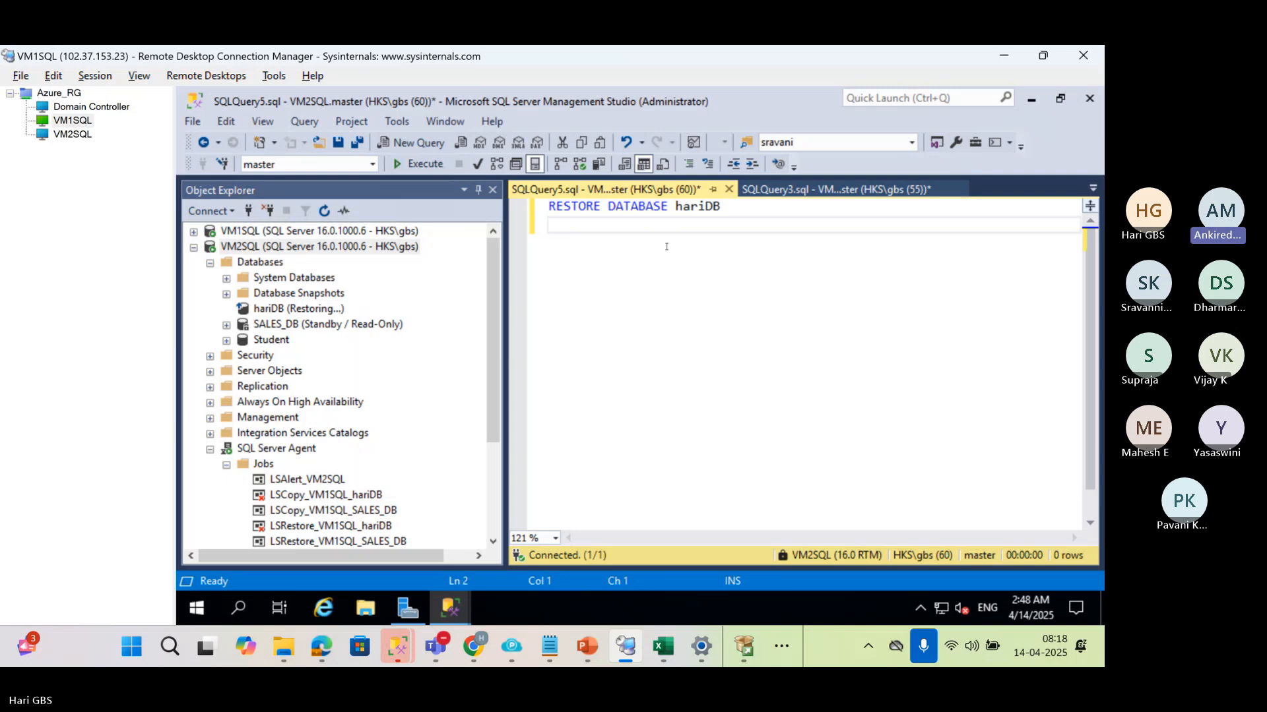
{"action": "type", "text": "wti"}
{"action": "key", "text": "BackSpace"}
{"action": "key", "text": "BackSpace"}
{"action": "key", "text": "BackSpace"}
{"action": "type", "text": "WITH "}
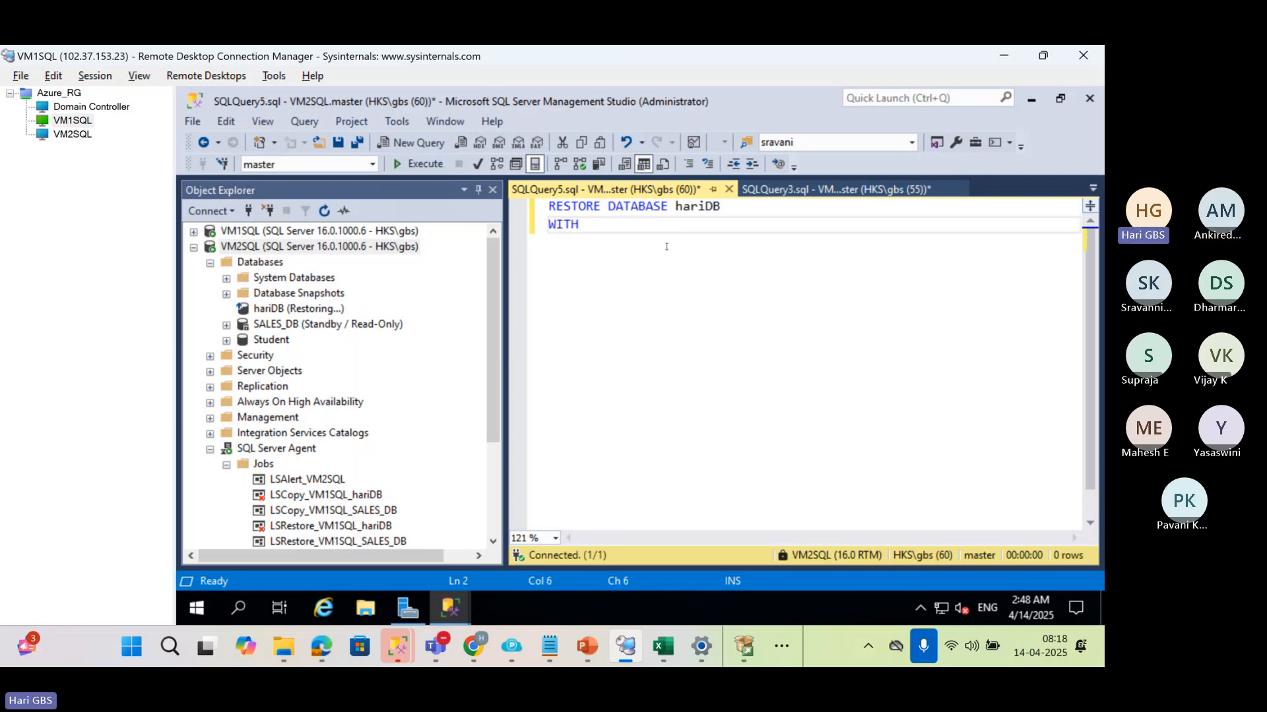
{"action": "type", "text": "RECOVERY"}
{"action": "key", "text": "F5"}
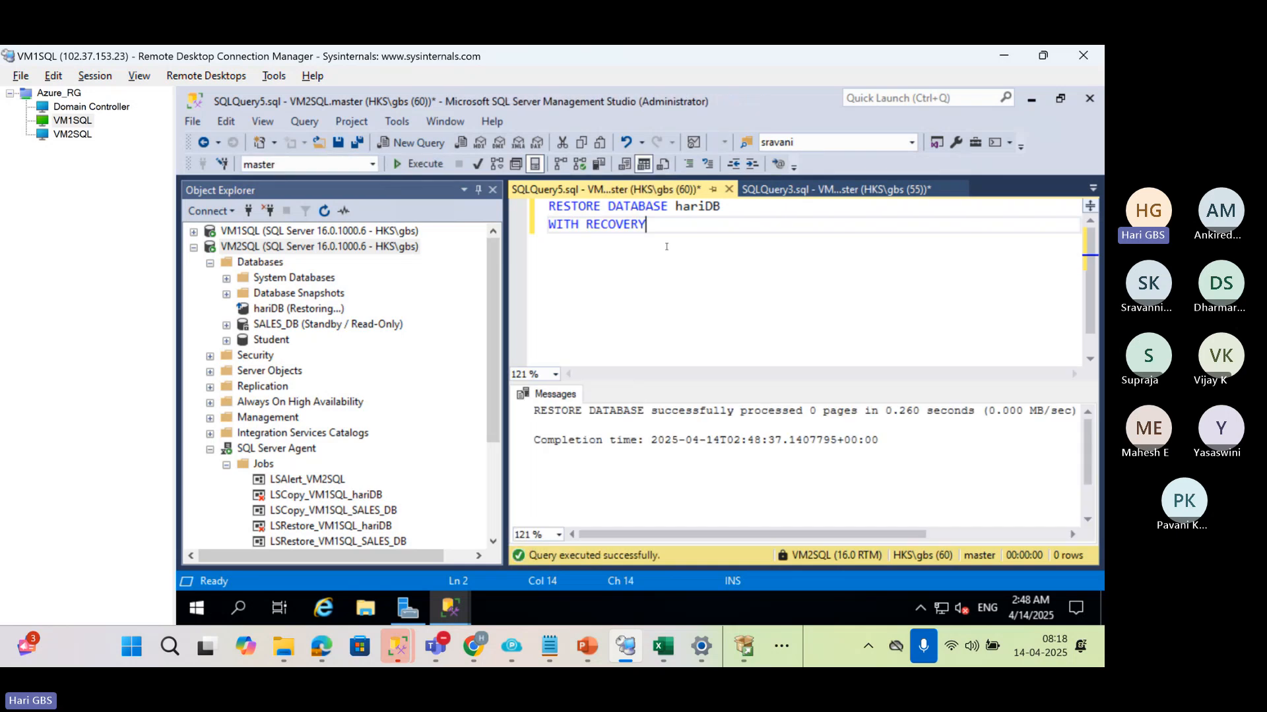
Refresh the VM2SQL server and check the state of hariDB among its databases
{"action": "left_click", "coordinate": [260, 248]}
{"action": "left_click", "coordinate": [324, 211]}
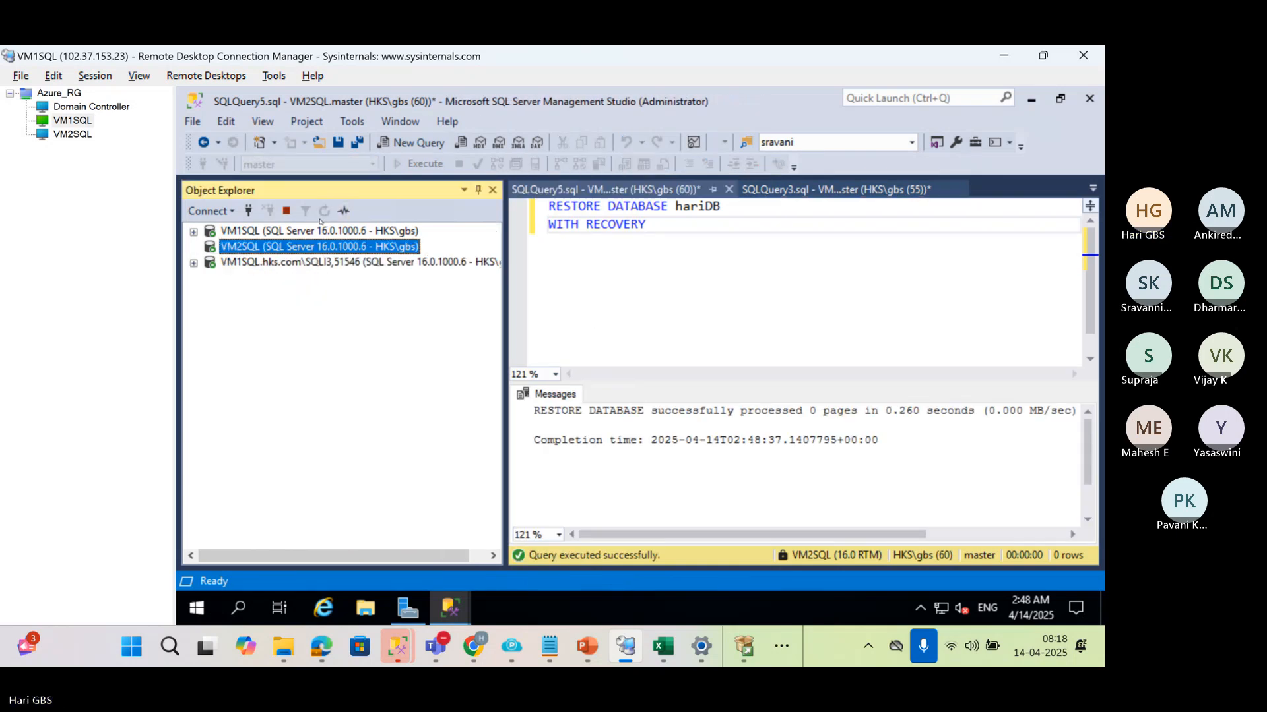
{"action": "left_click", "coordinate": [211, 263]}
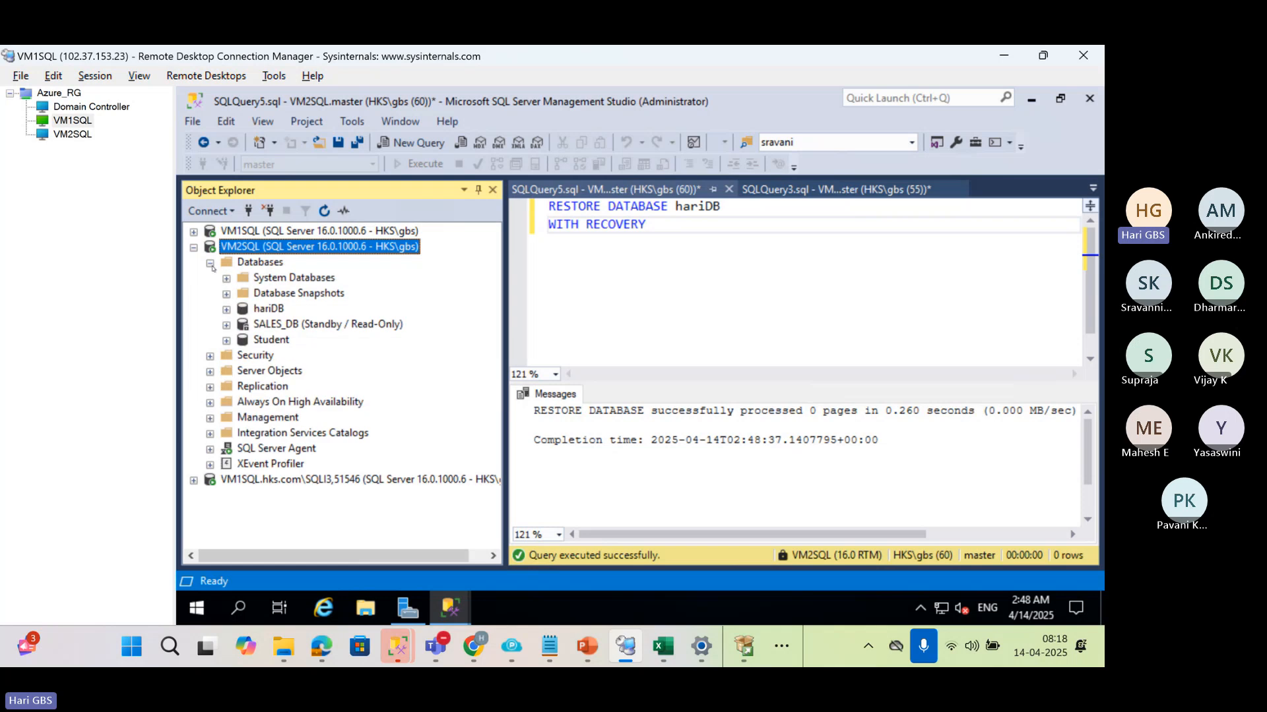
{"action": "left_click", "coordinate": [268, 309]}
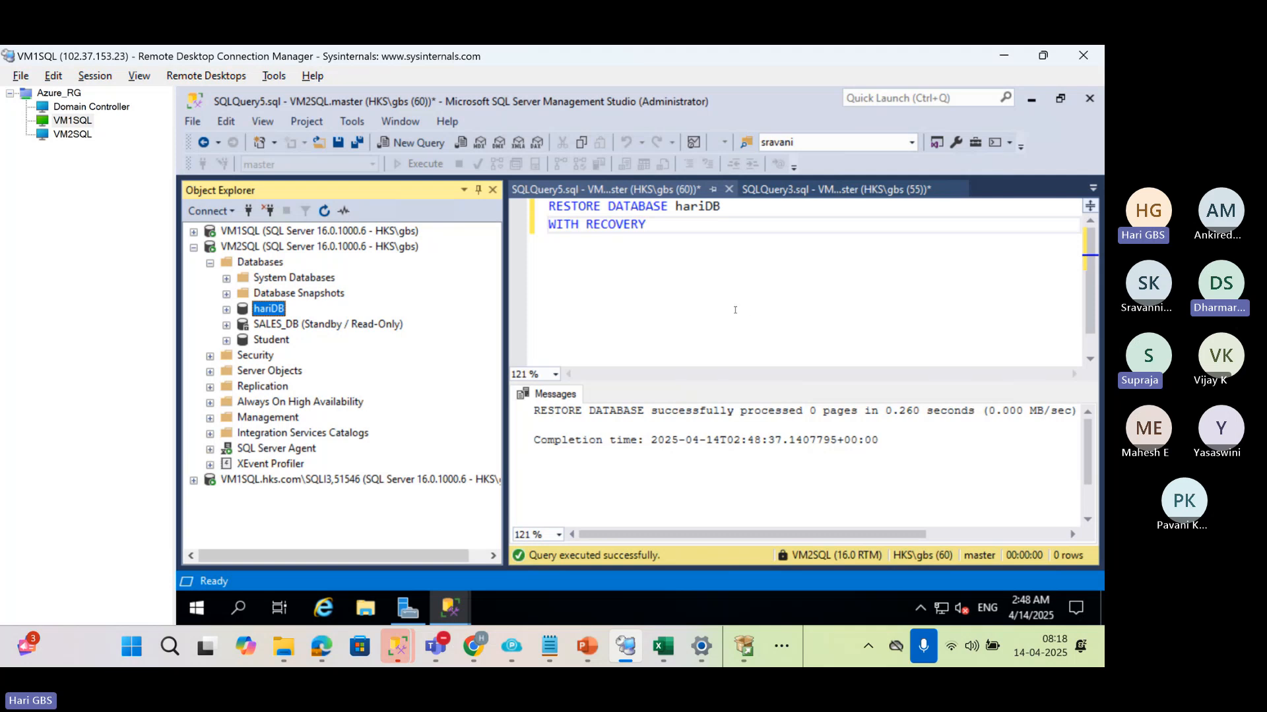
Switch to the Excel workbook and change the VM2 SQL status in cell T43 to ONLINE
{"action": "left_click", "coordinate": [663, 647]}
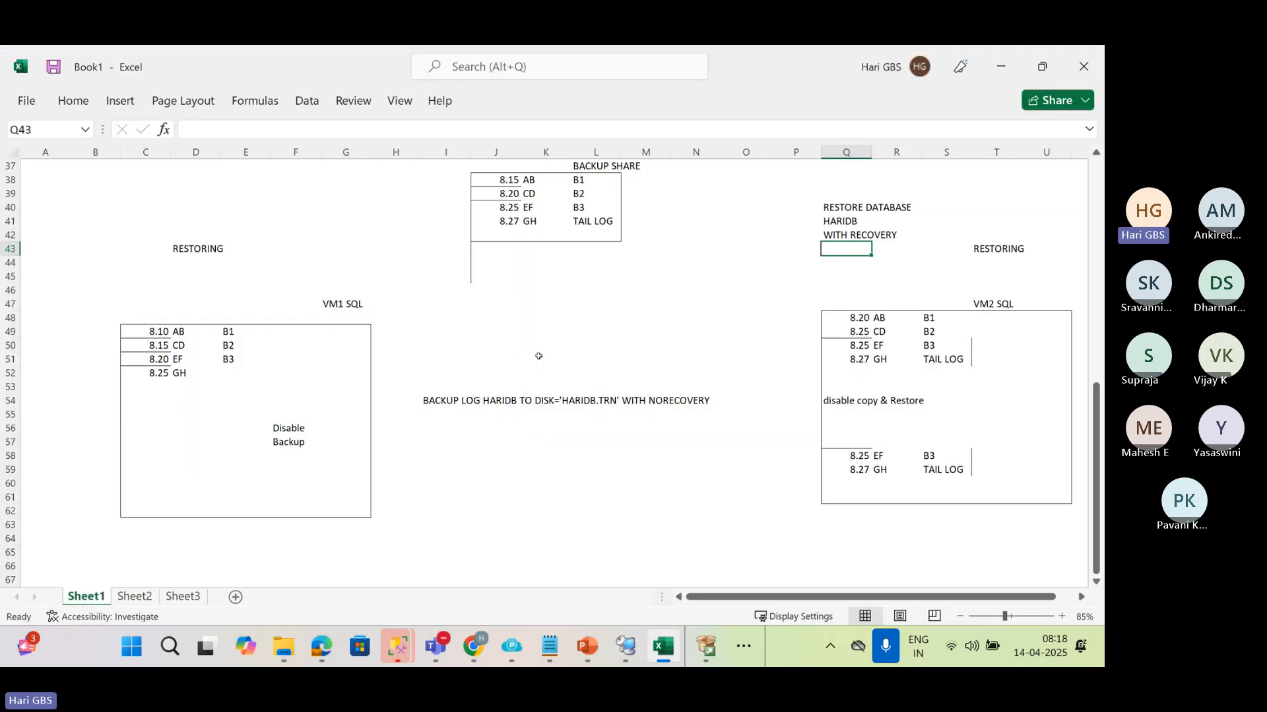
{"action": "left_click", "coordinate": [191, 249]}
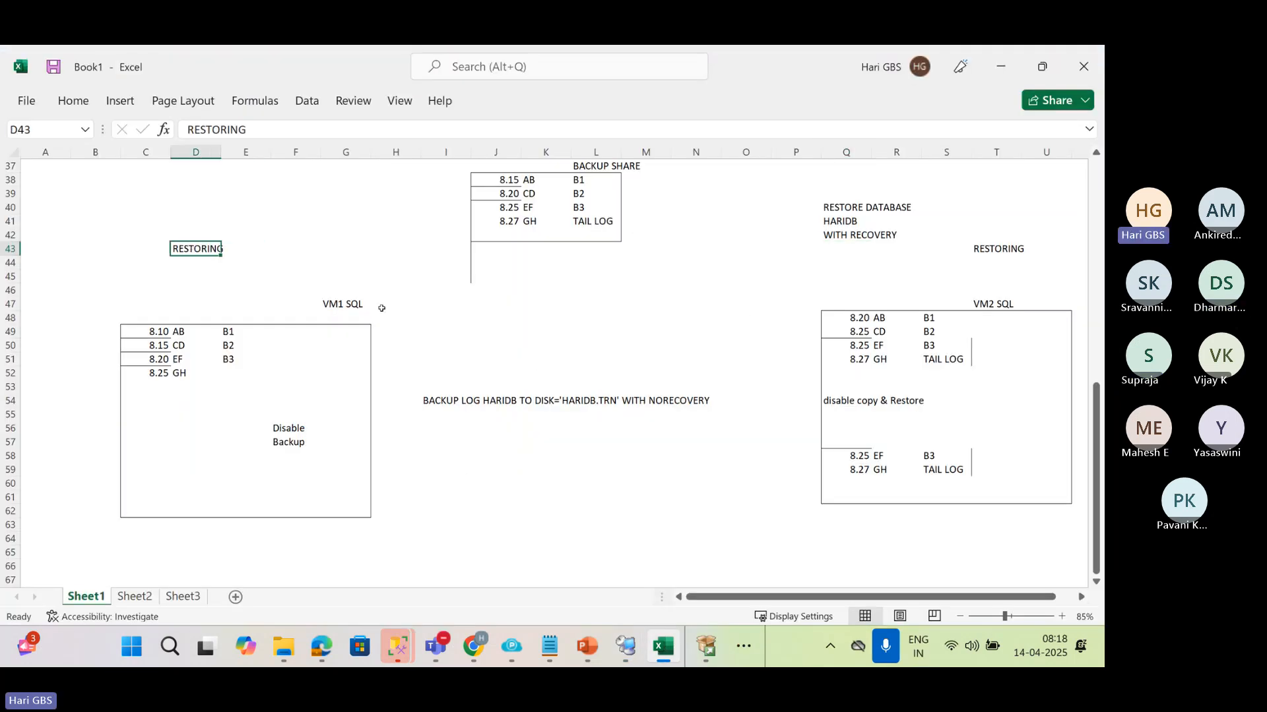
{"action": "left_click", "coordinate": [980, 249]}
{"action": "type", "text": "ONLINE"}
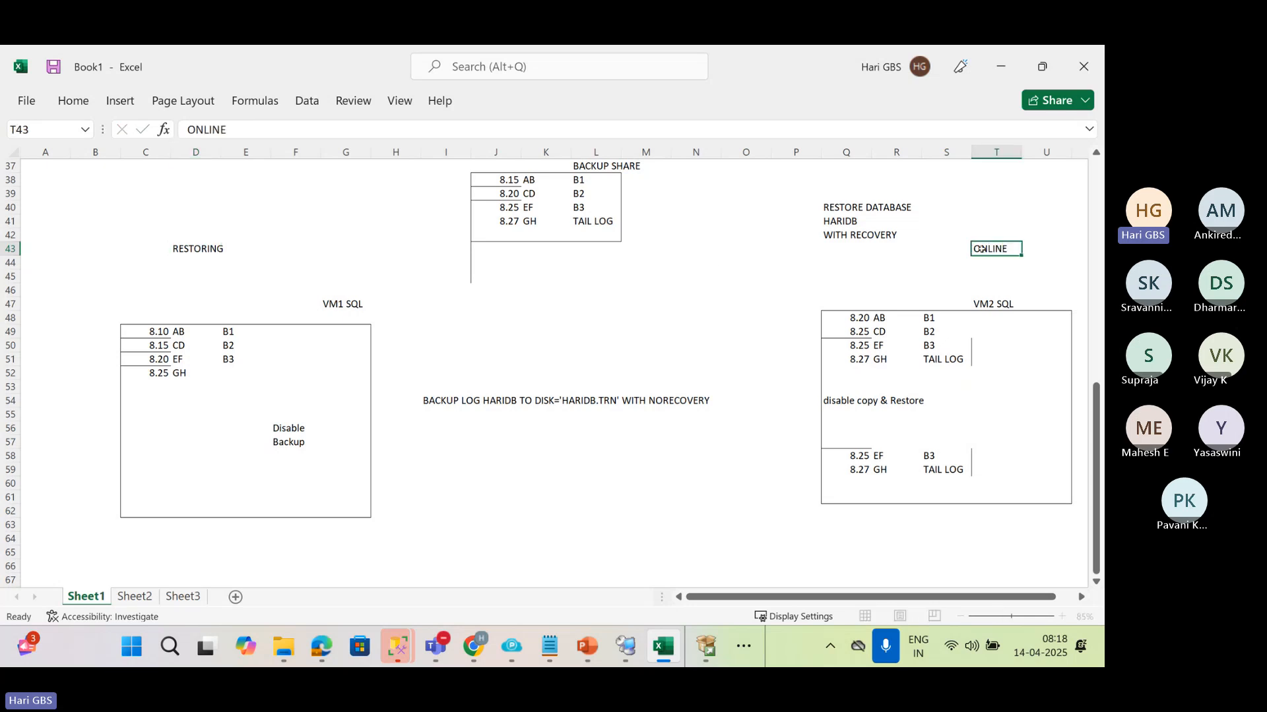
{"action": "key", "text": "Return"}
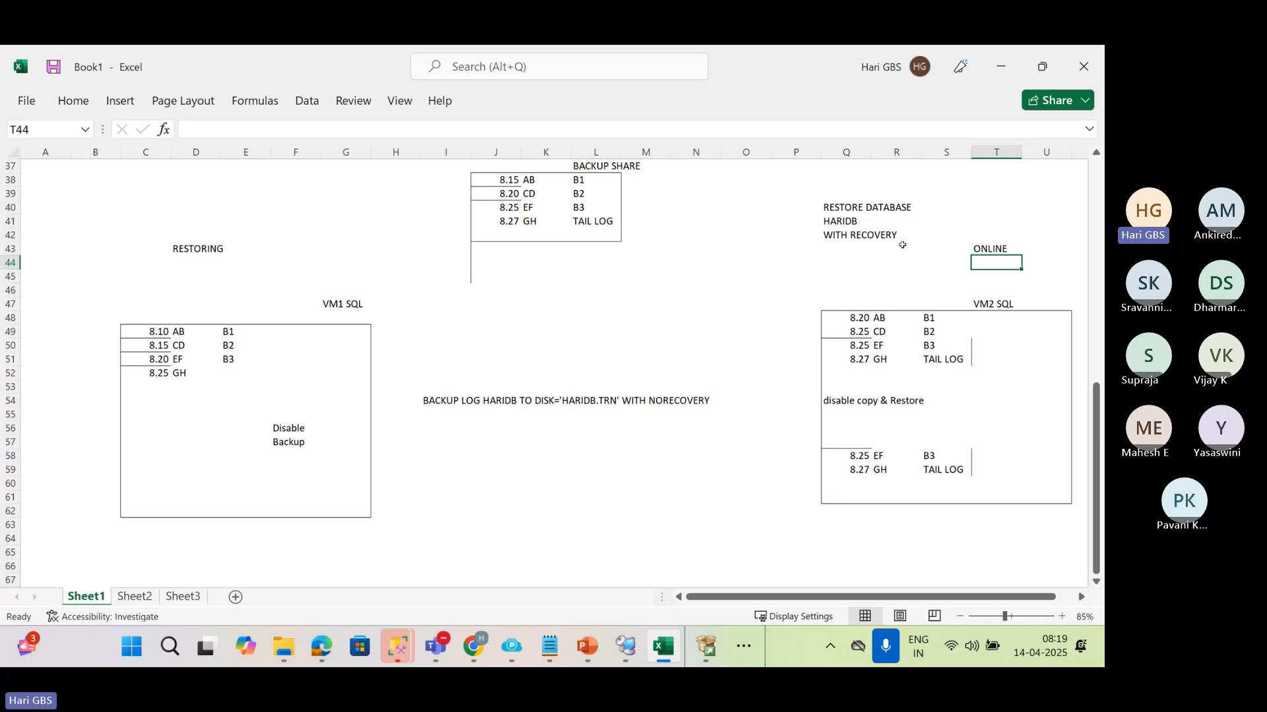
{"action": "left_click", "coordinate": [201, 245]}
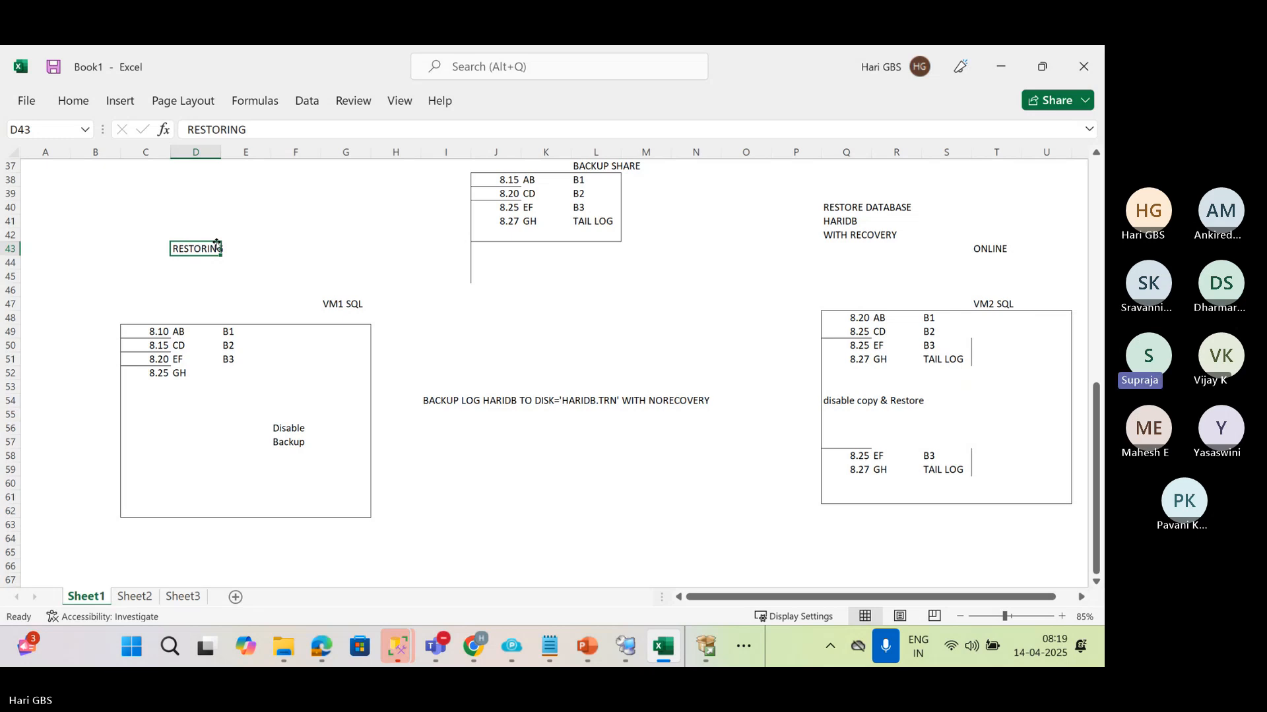
Back in Management Studio, enable hariDB on VM2SQL as a log shipping primary database and open its transaction log backup settings
{"action": "key", "text": "alt+Tab"}
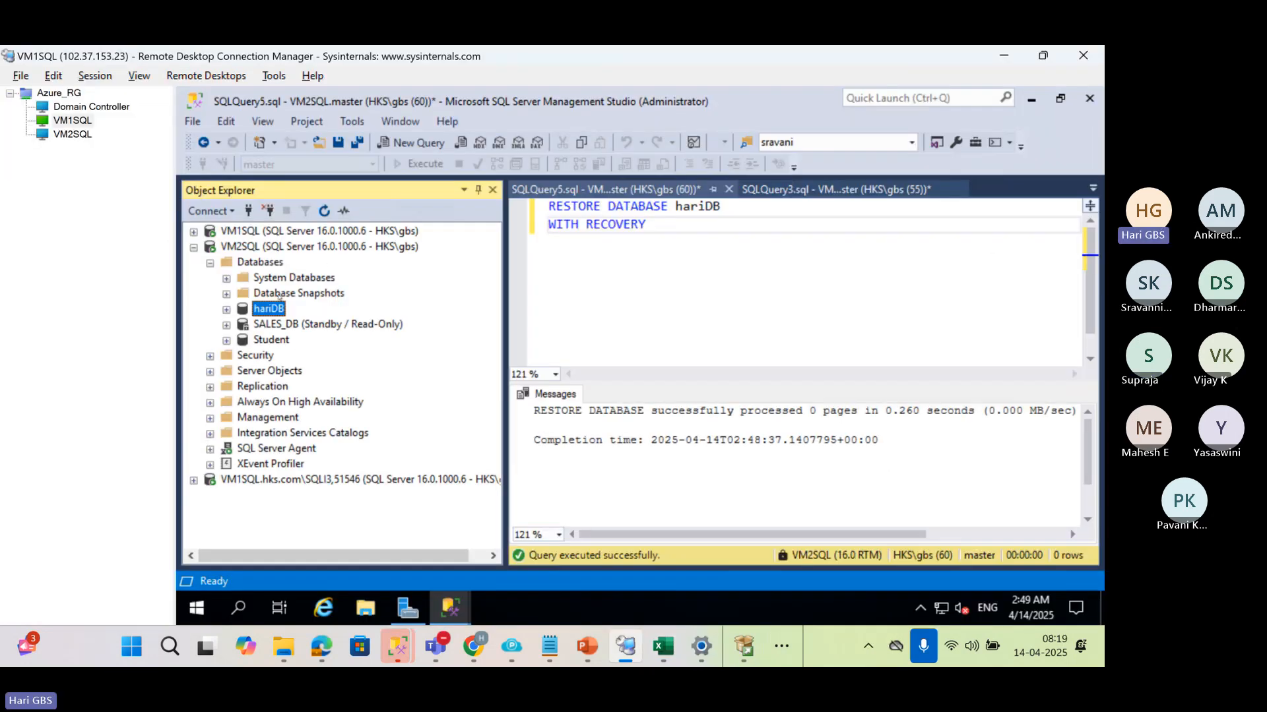
{"action": "right_click", "coordinate": [279, 308]}
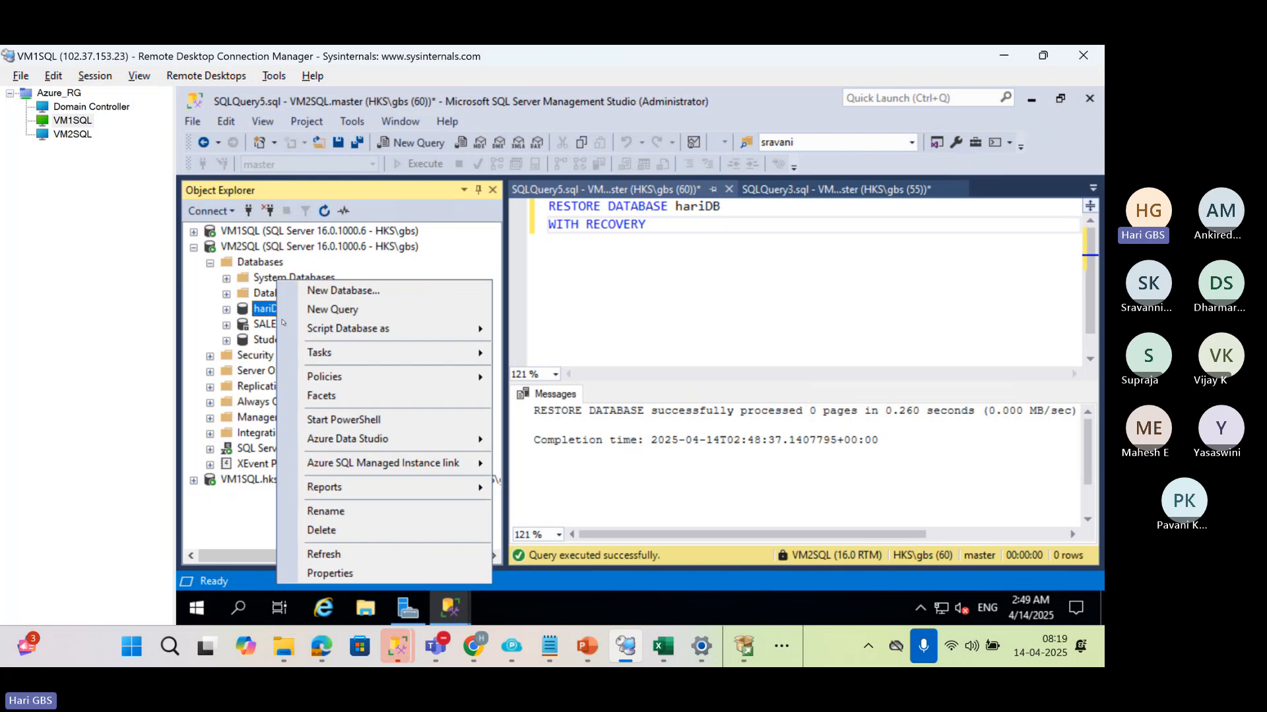
{"action": "left_click", "coordinate": [350, 575]}
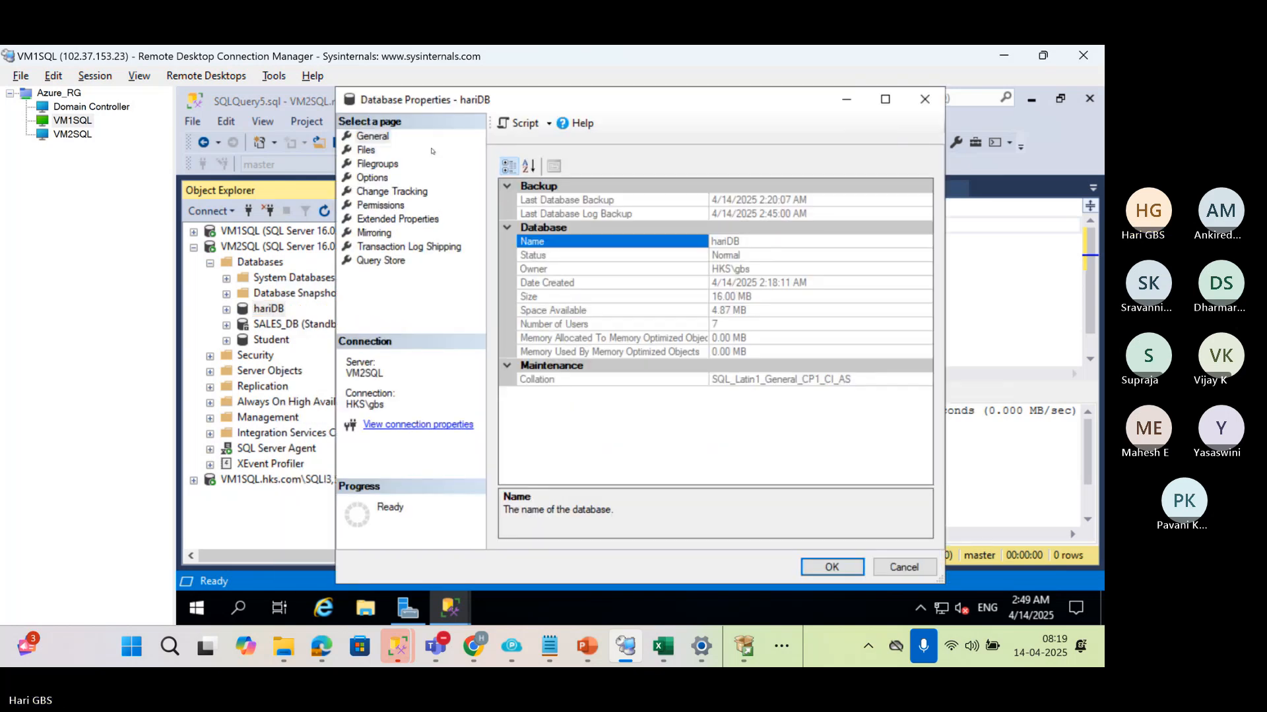
{"action": "left_click", "coordinate": [375, 247]}
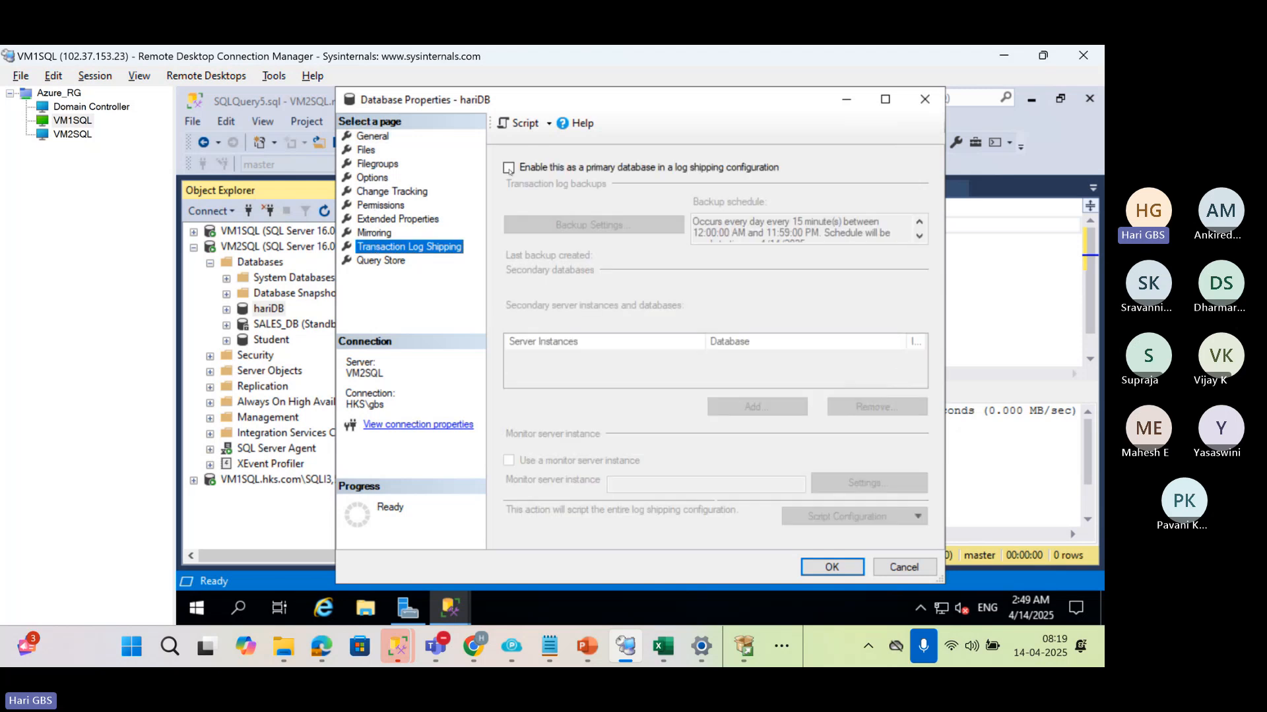
{"action": "left_click", "coordinate": [516, 169]}
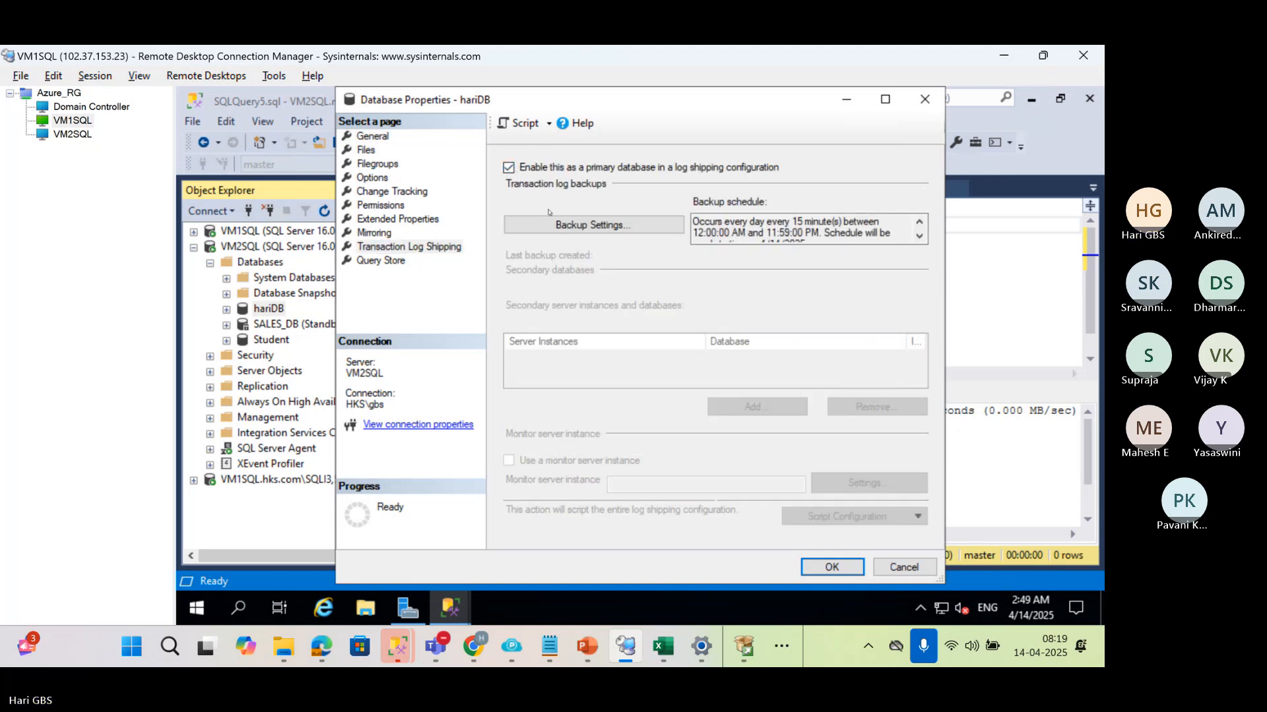
{"action": "left_click", "coordinate": [551, 225]}
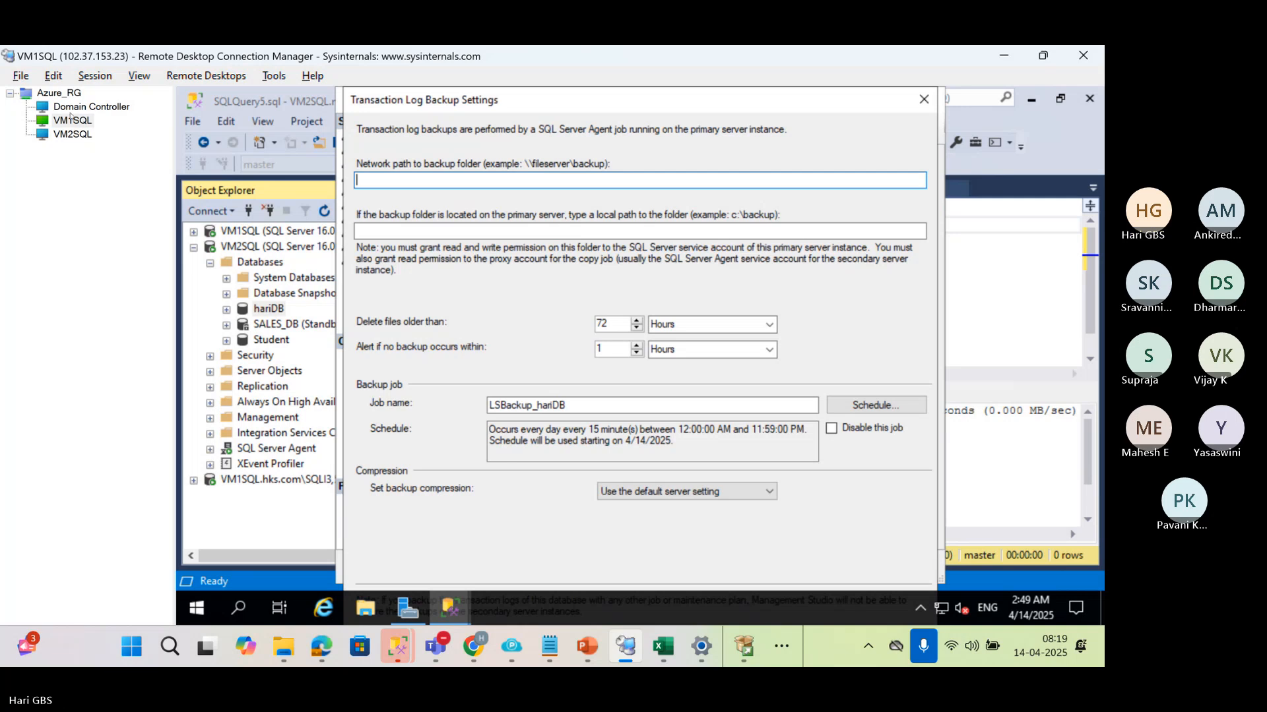
Switch to the Domain Controller session and create a folder named BS5 on the C: drive
{"action": "left_click", "coordinate": [56, 106]}
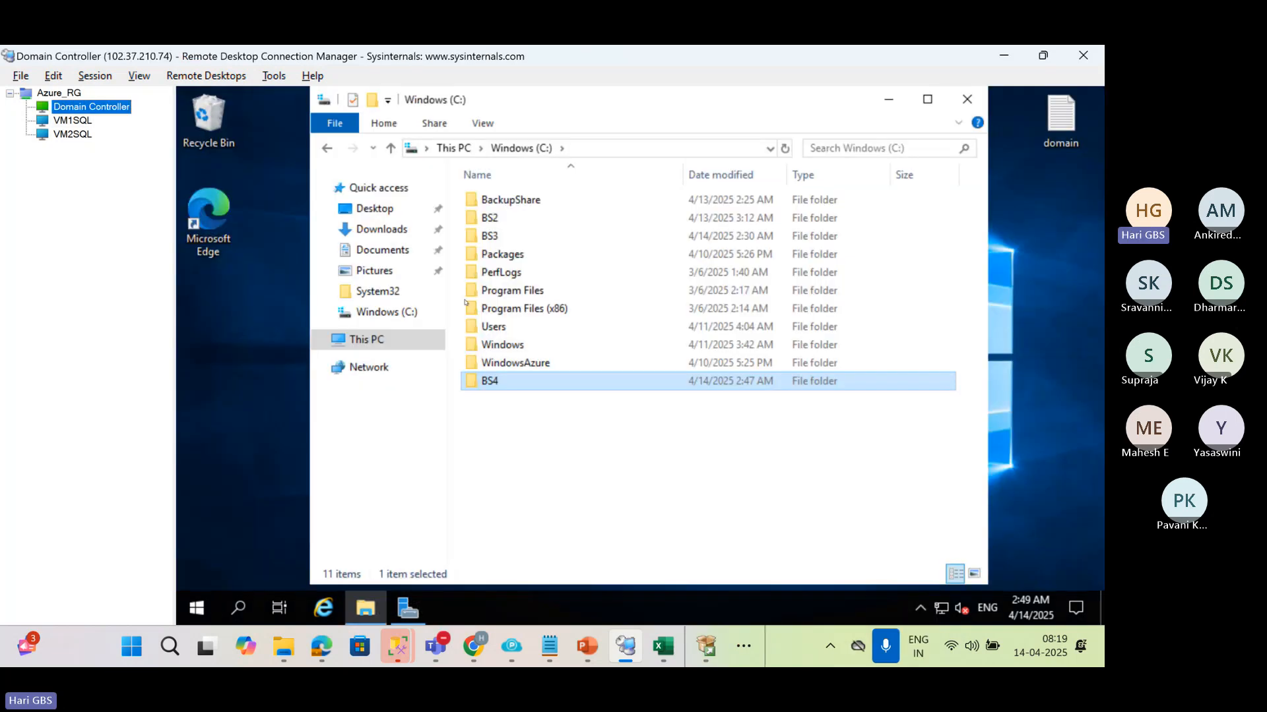
{"action": "right_click", "coordinate": [515, 432]}
{"action": "mouse_move", "coordinate": [555, 387]}
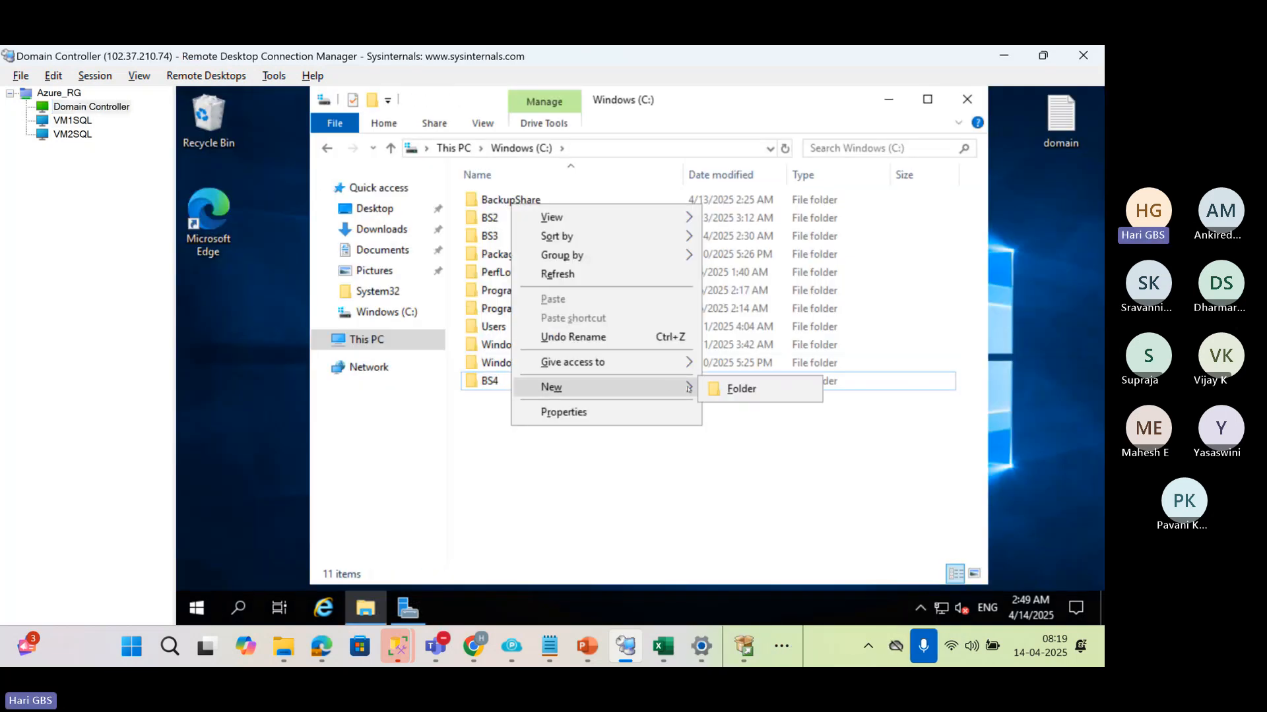
{"action": "left_click", "coordinate": [719, 391]}
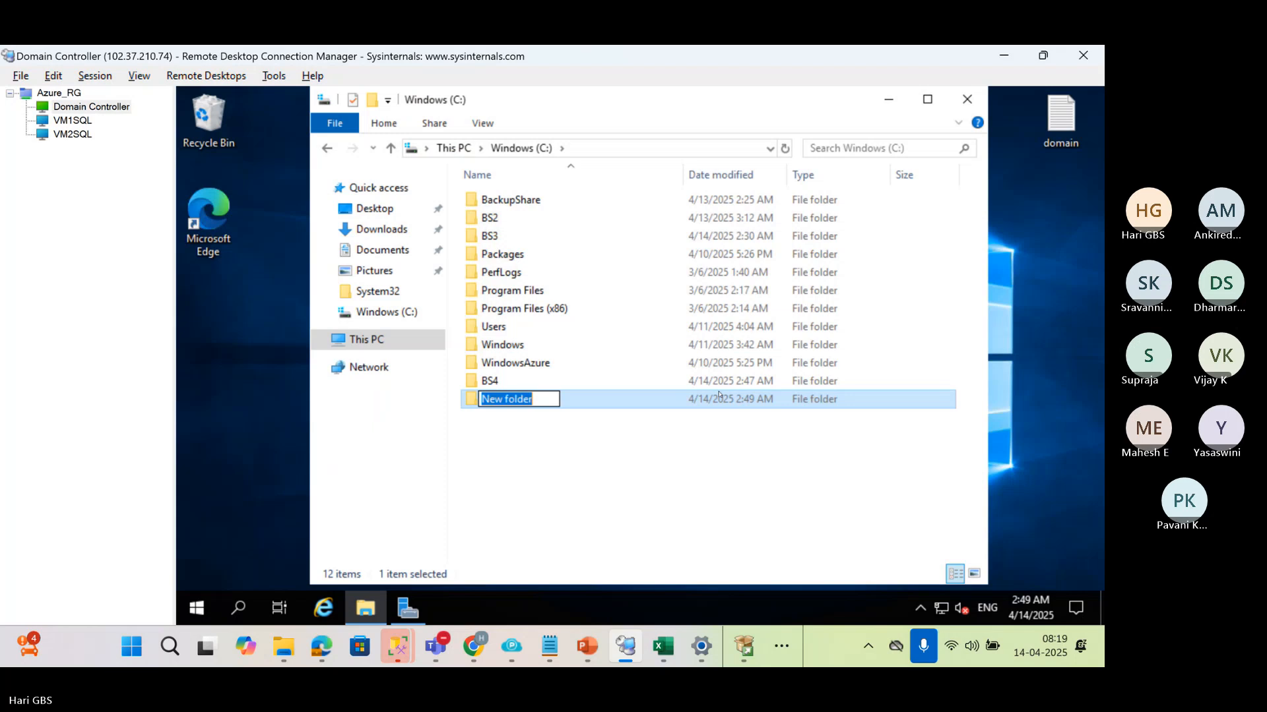
{"action": "type", "text": "BS"}
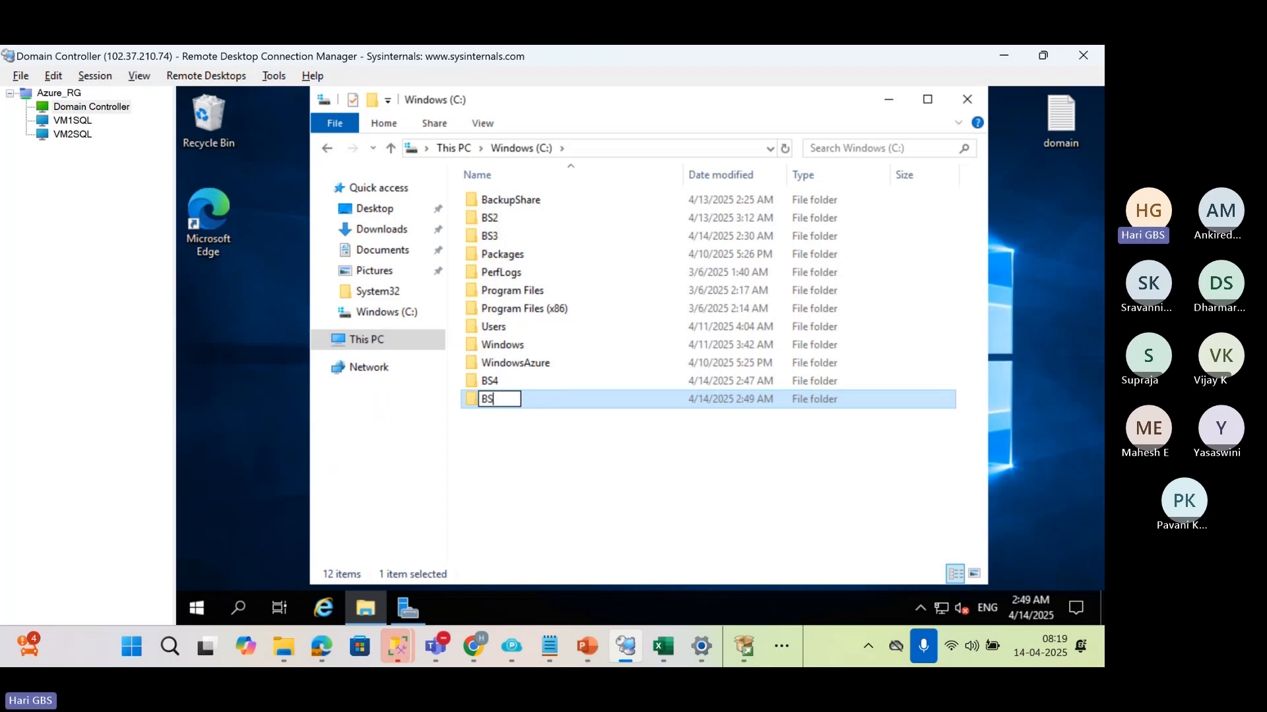
{"action": "type", "text": "5"}
{"action": "key", "text": "Return"}
Share the BS5 folder on the network with Everyone at the Read/Write permission level
{"action": "key", "text": "alt+Return"}
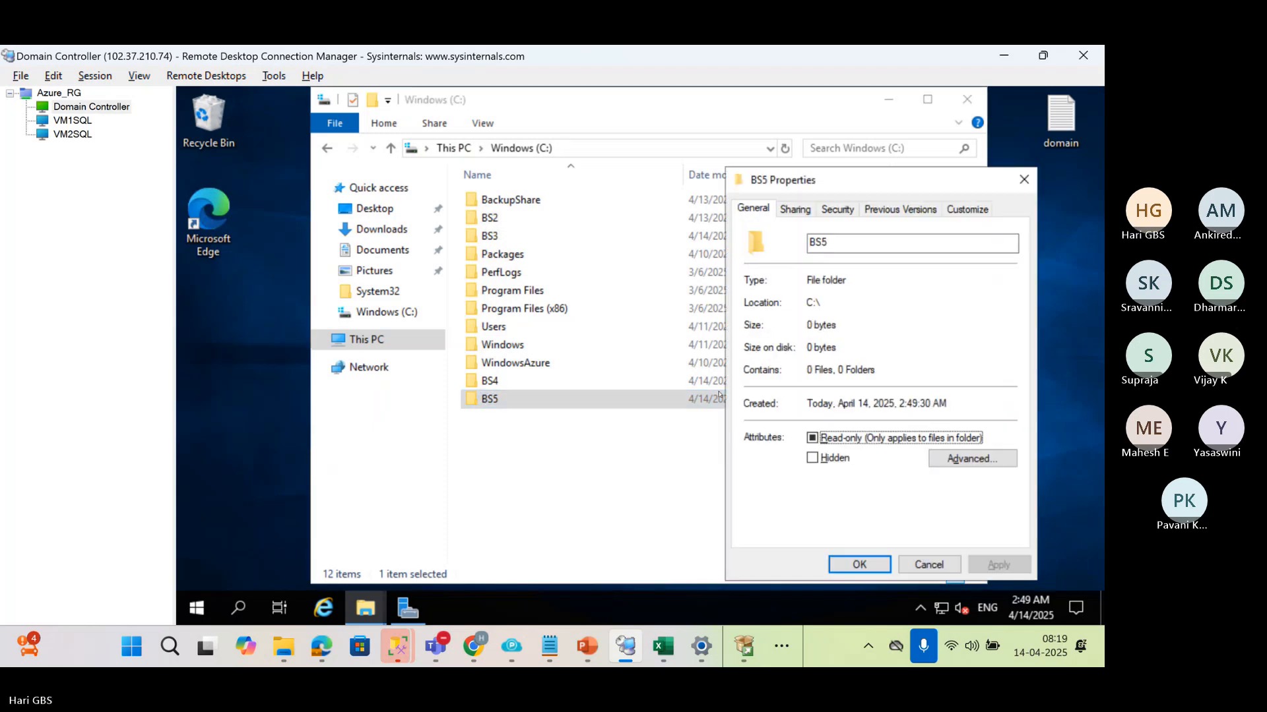
{"action": "left_click", "coordinate": [808, 208]}
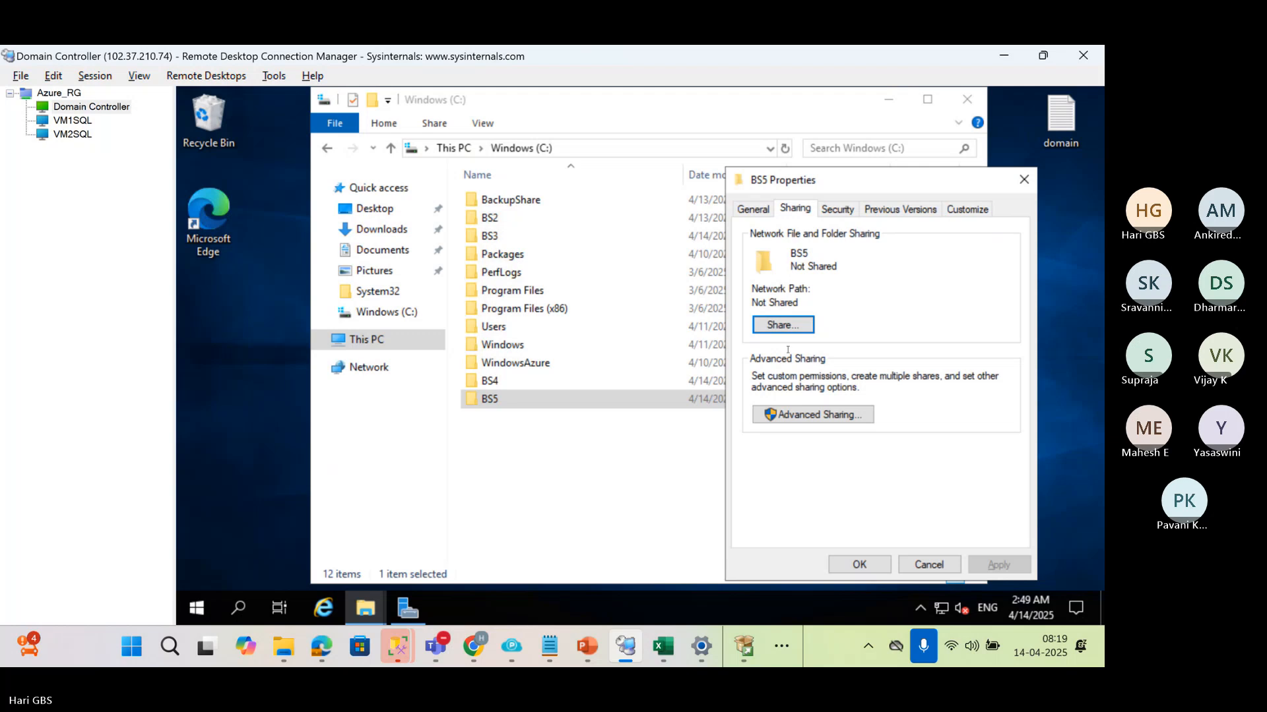
{"action": "left_click", "coordinate": [765, 327]}
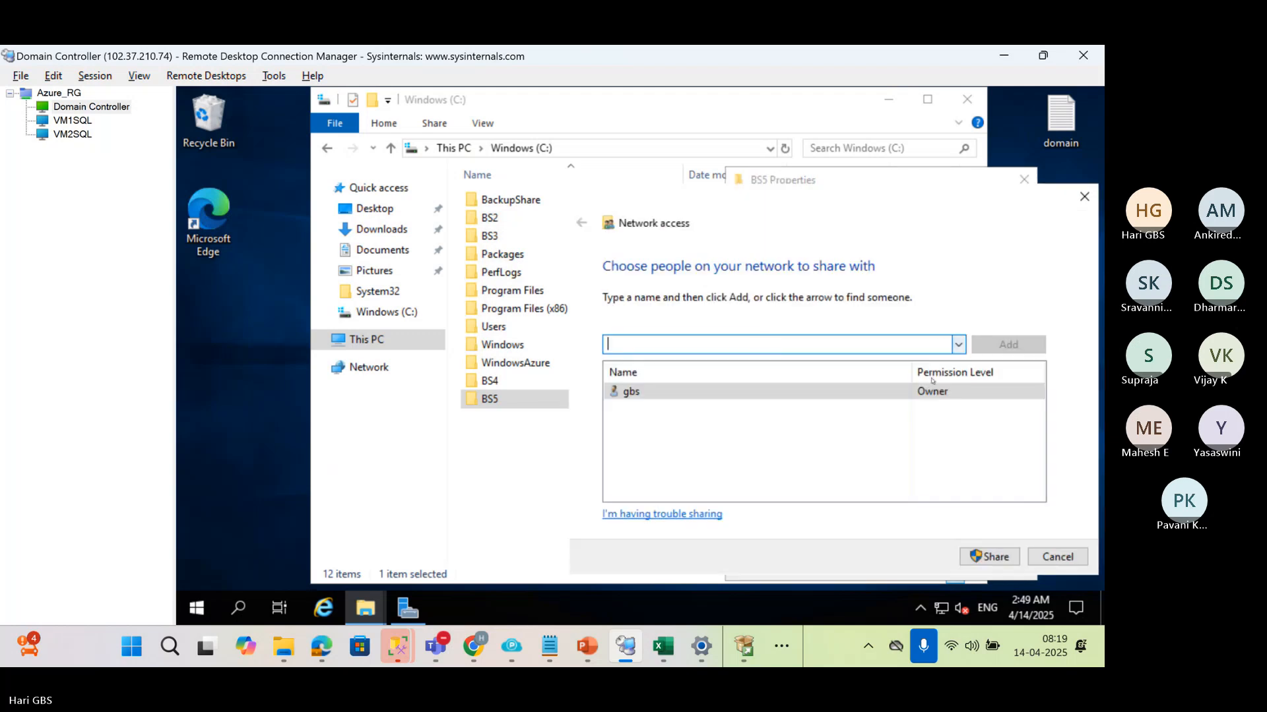
{"action": "type", "text": "EVERYONE"}
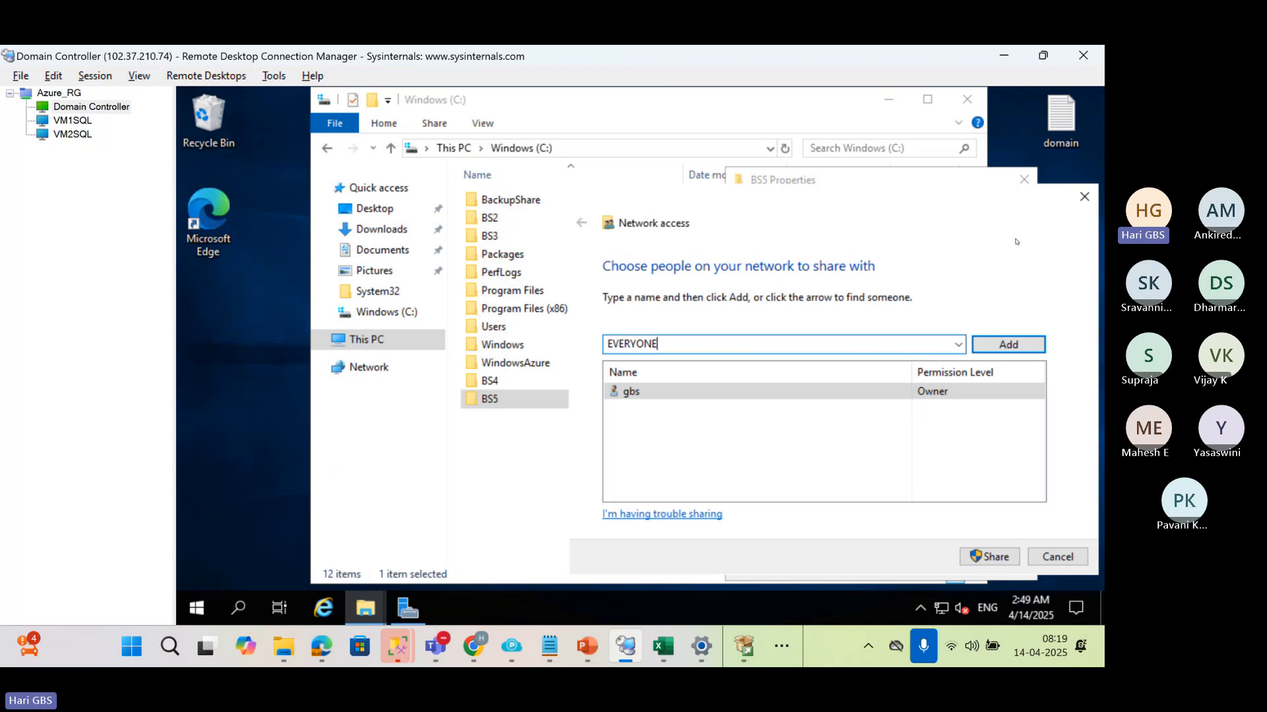
{"action": "left_click", "coordinate": [1001, 345]}
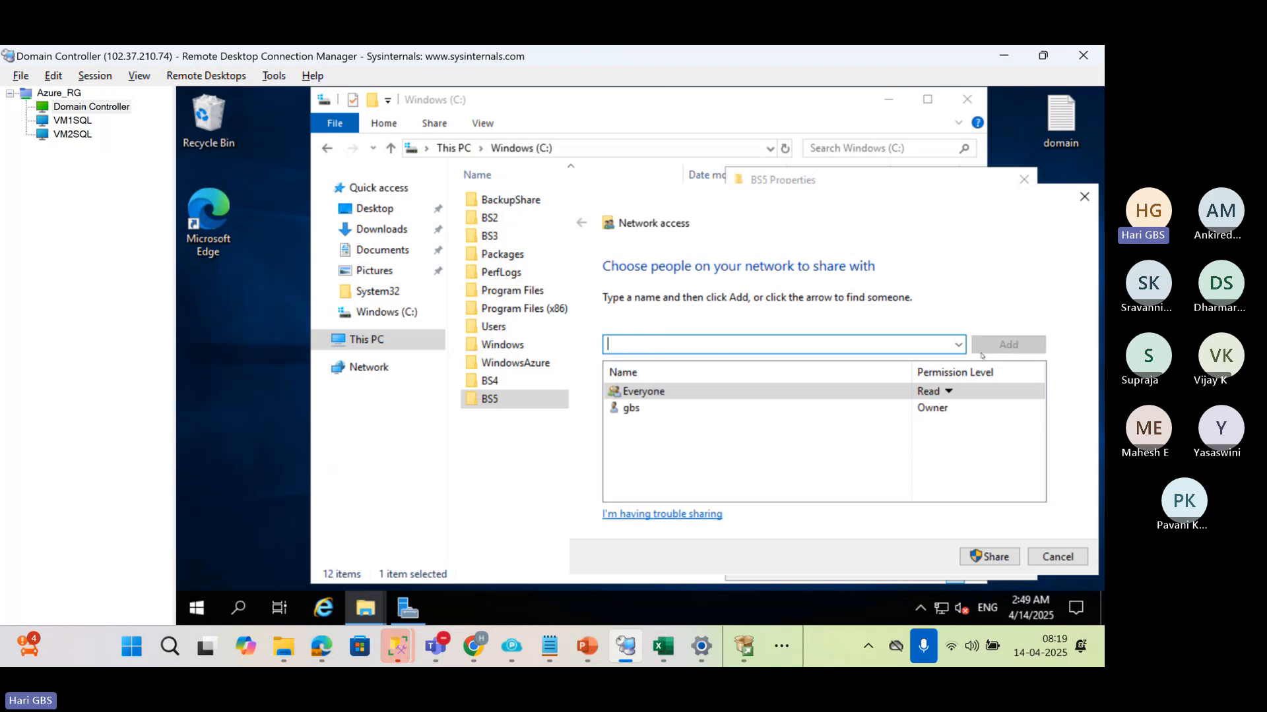
{"action": "left_click", "coordinate": [948, 392]}
{"action": "left_click", "coordinate": [1009, 413]}
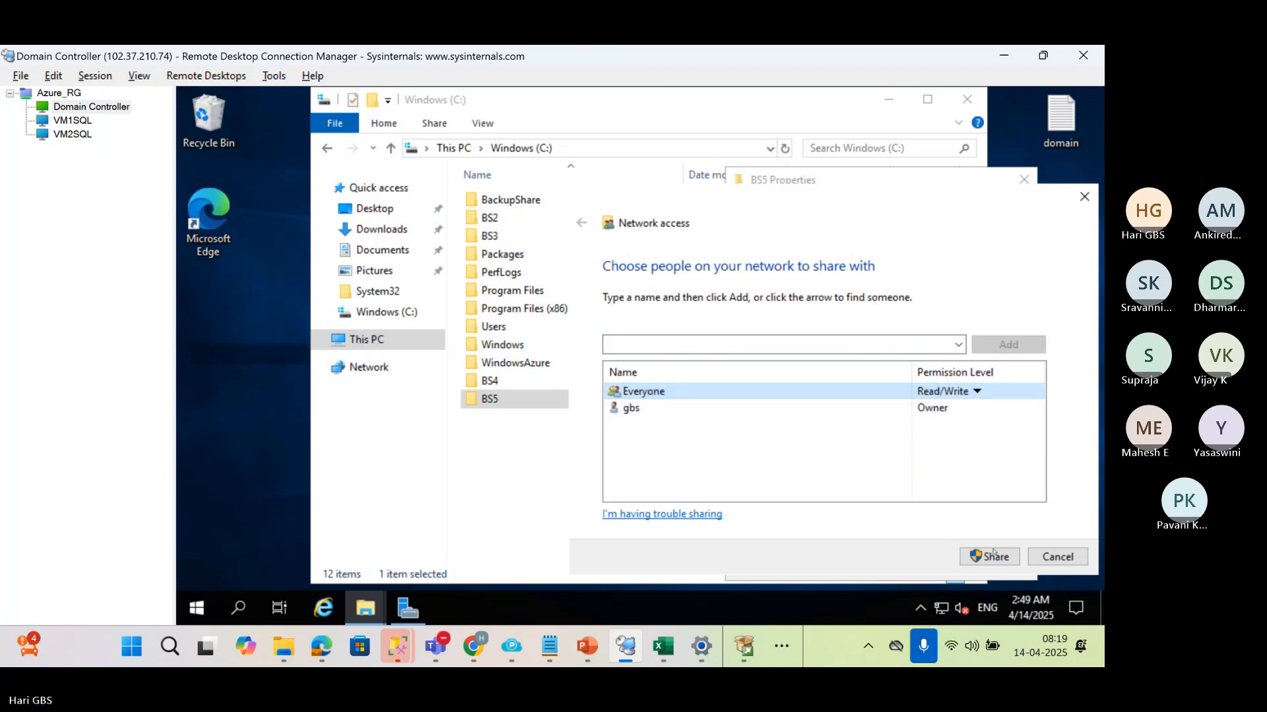
{"action": "left_click", "coordinate": [989, 557]}
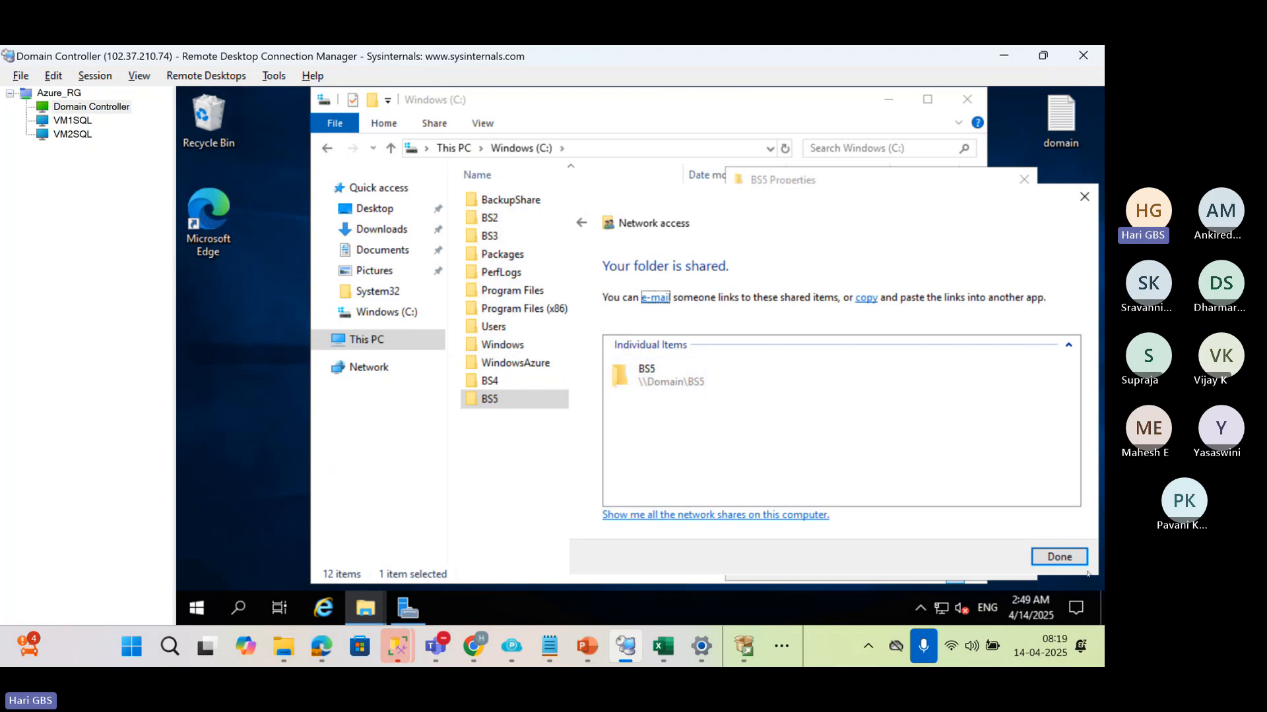
{"action": "left_click", "coordinate": [1059, 557]}
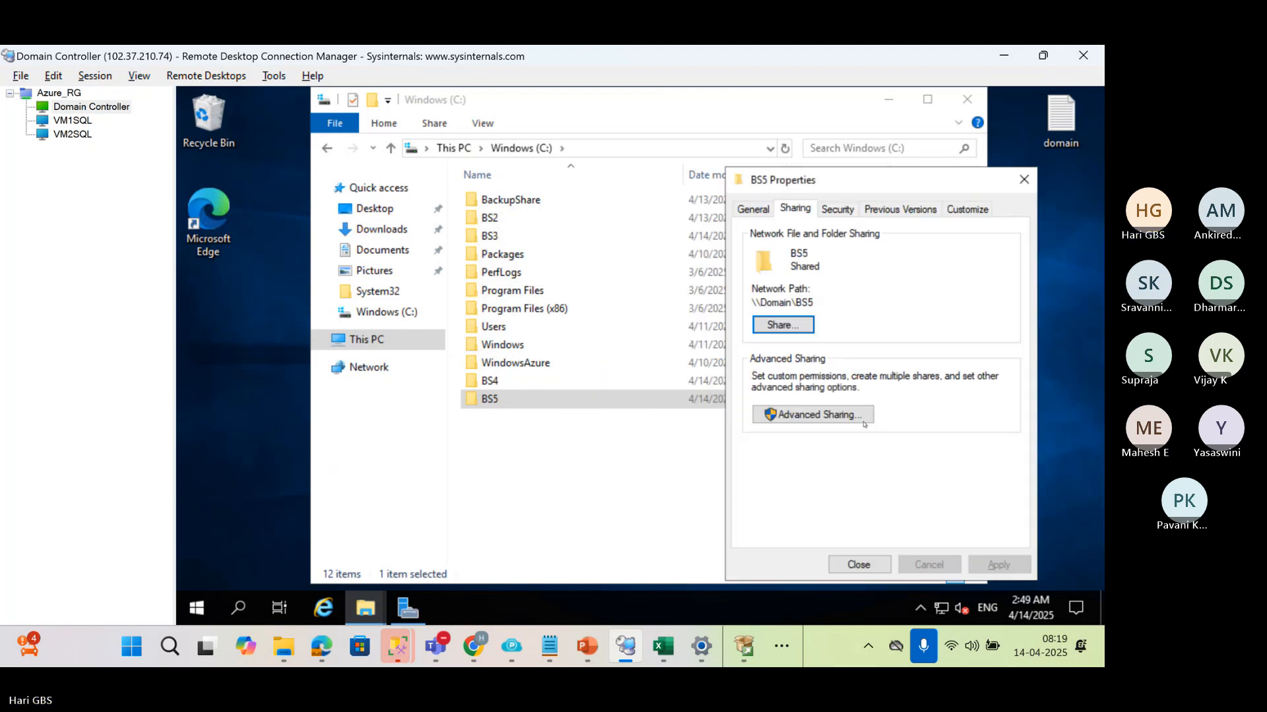
Add the hks domain's sqlservice account to the BS5 folder's security permissions and allow it full control
{"action": "left_click", "coordinate": [838, 210]}
{"action": "left_click", "coordinate": [979, 354]}
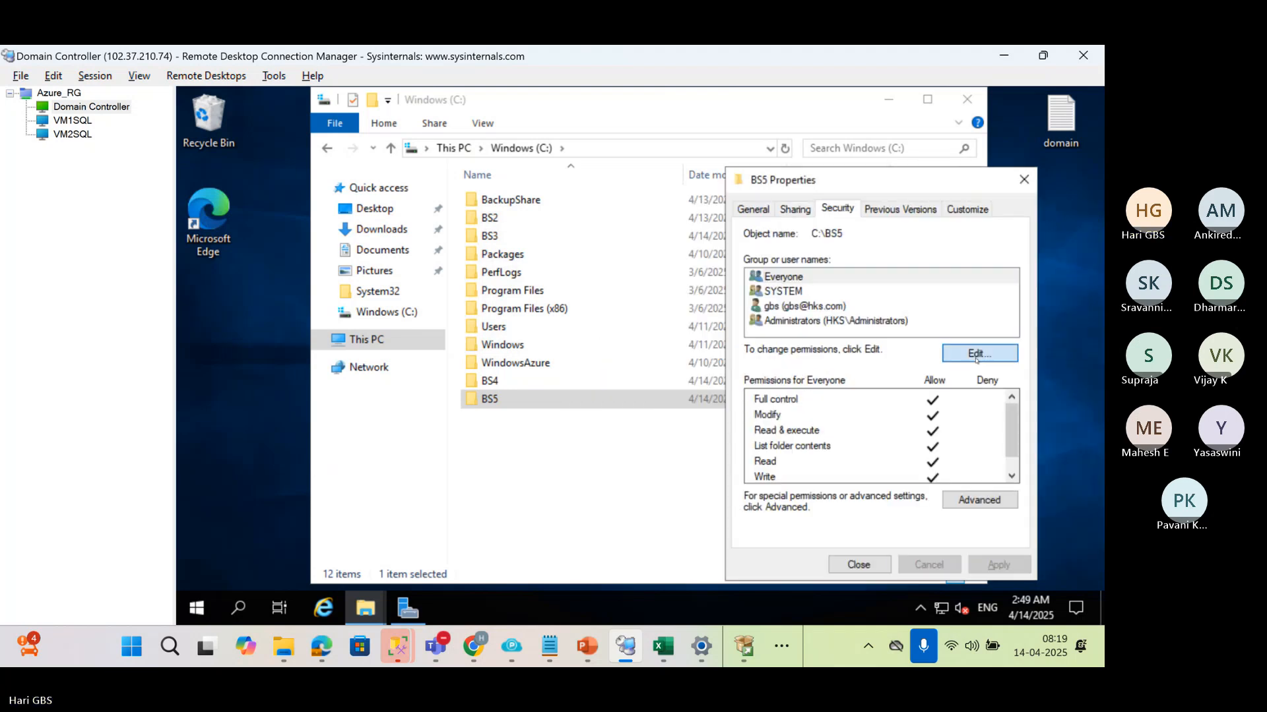
{"action": "left_click", "coordinate": [927, 403]}
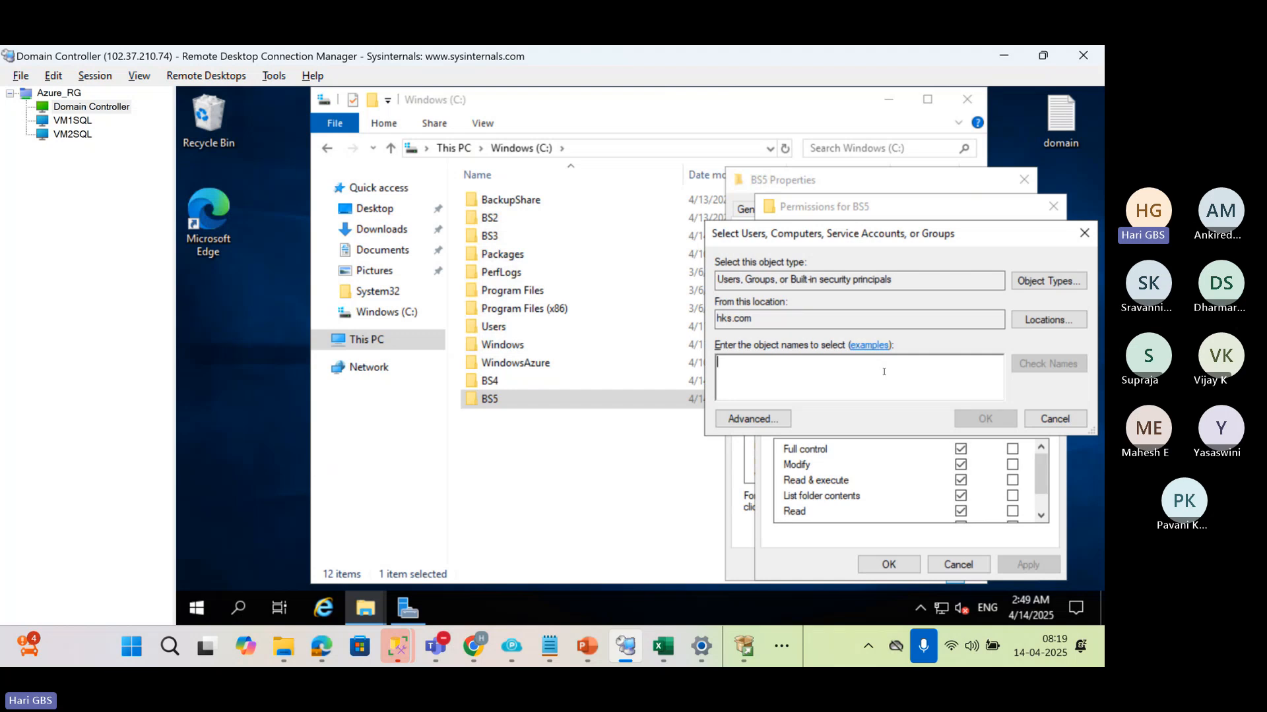
{"action": "type", "text": "hks\\sql"}
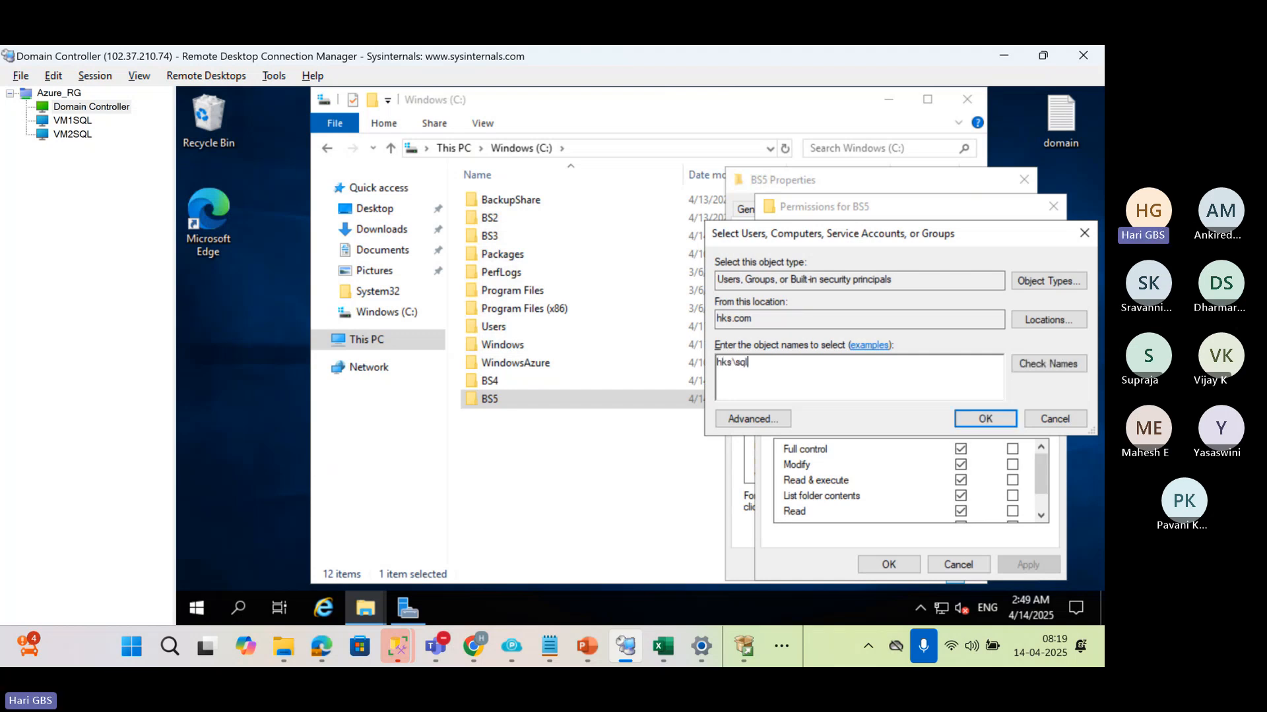
{"action": "type", "text": "ser"}
{"action": "left_click", "coordinate": [1047, 363]}
{"action": "left_click", "coordinate": [985, 419]}
{"action": "left_click", "coordinate": [960, 448]}
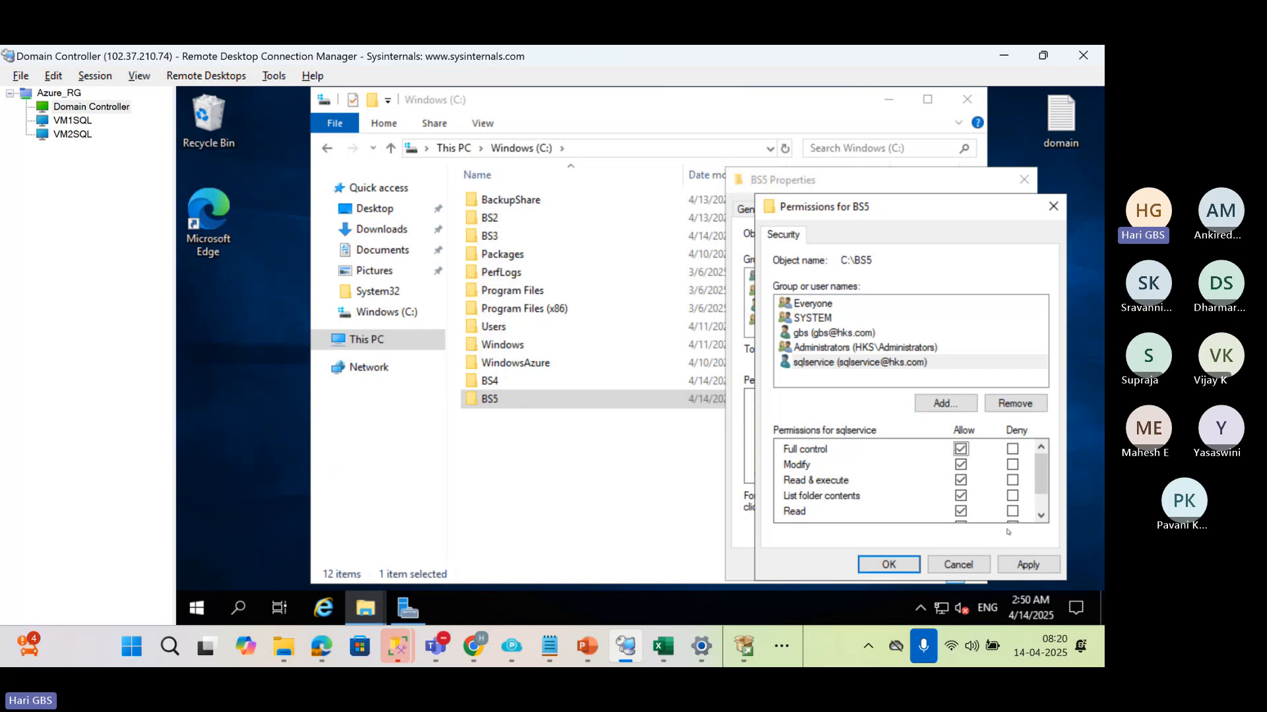
{"action": "left_click", "coordinate": [1005, 571]}
{"action": "left_click", "coordinate": [889, 565]}
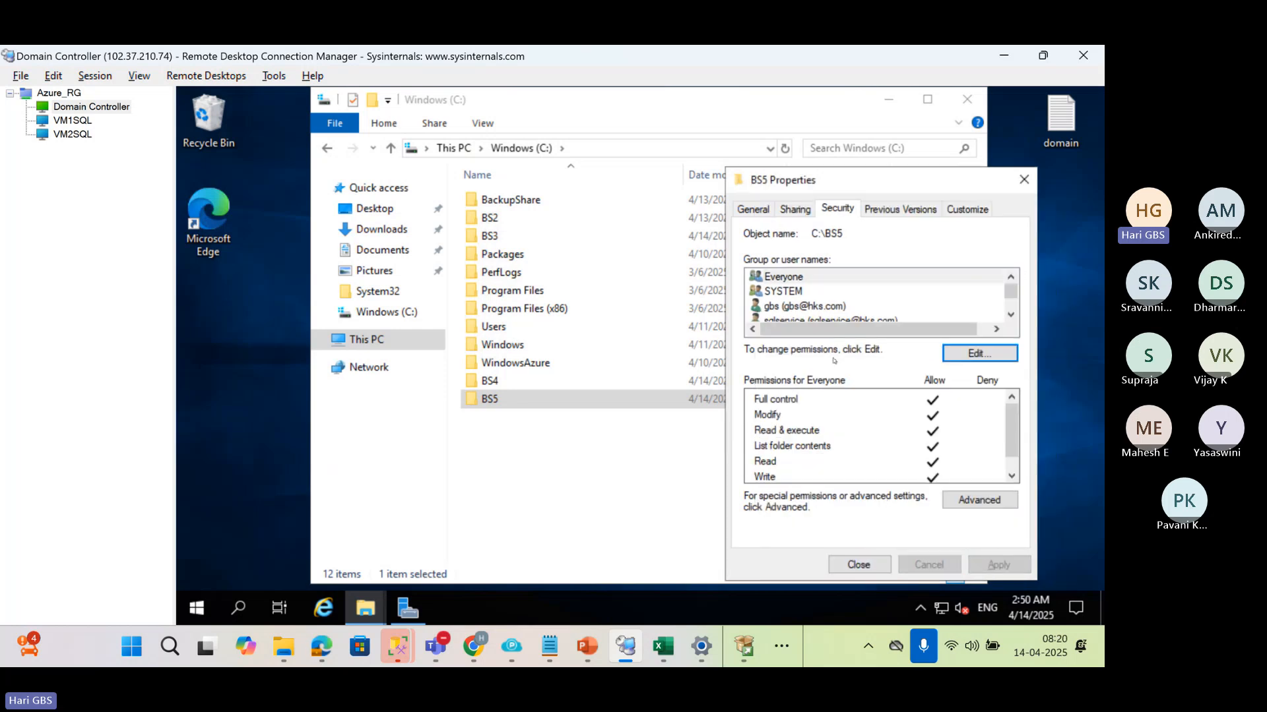
{"action": "left_click", "coordinate": [863, 564]}
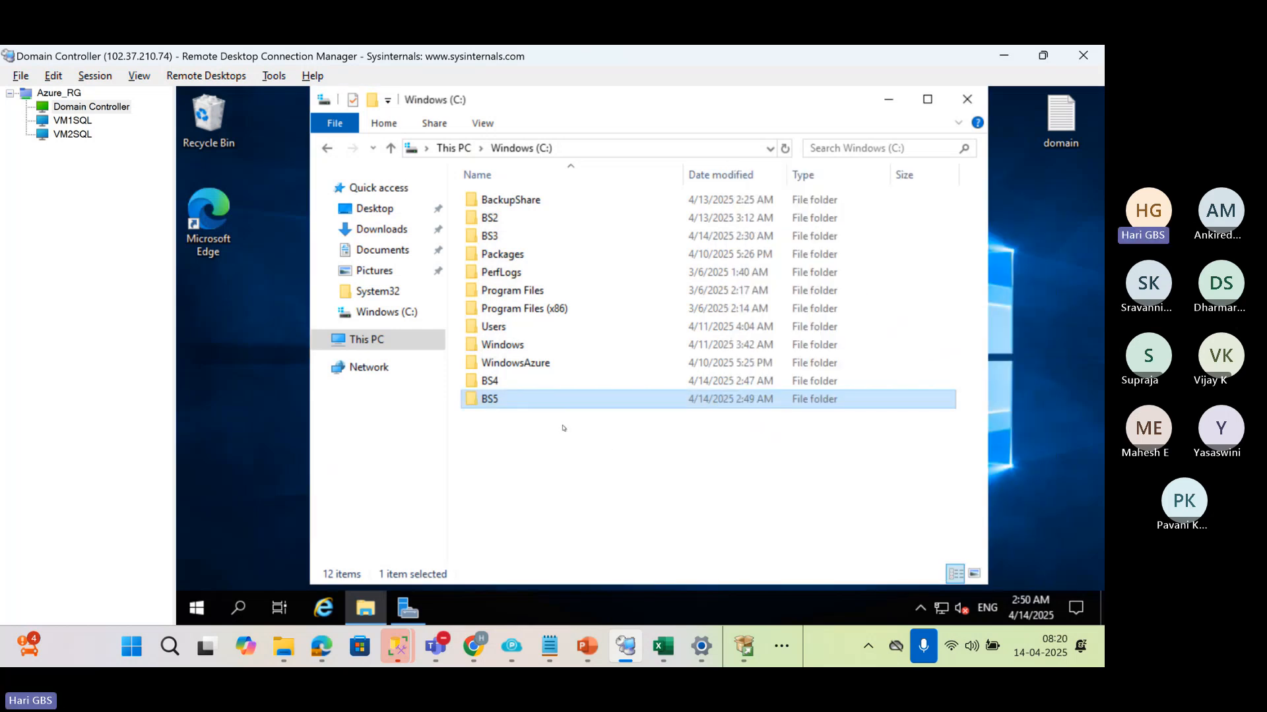
Copy the network path \\Domain\BS5 from the BS5 folder's sharing properties
{"action": "key", "text": "alt+Return"}
{"action": "left_click", "coordinate": [639, 209]}
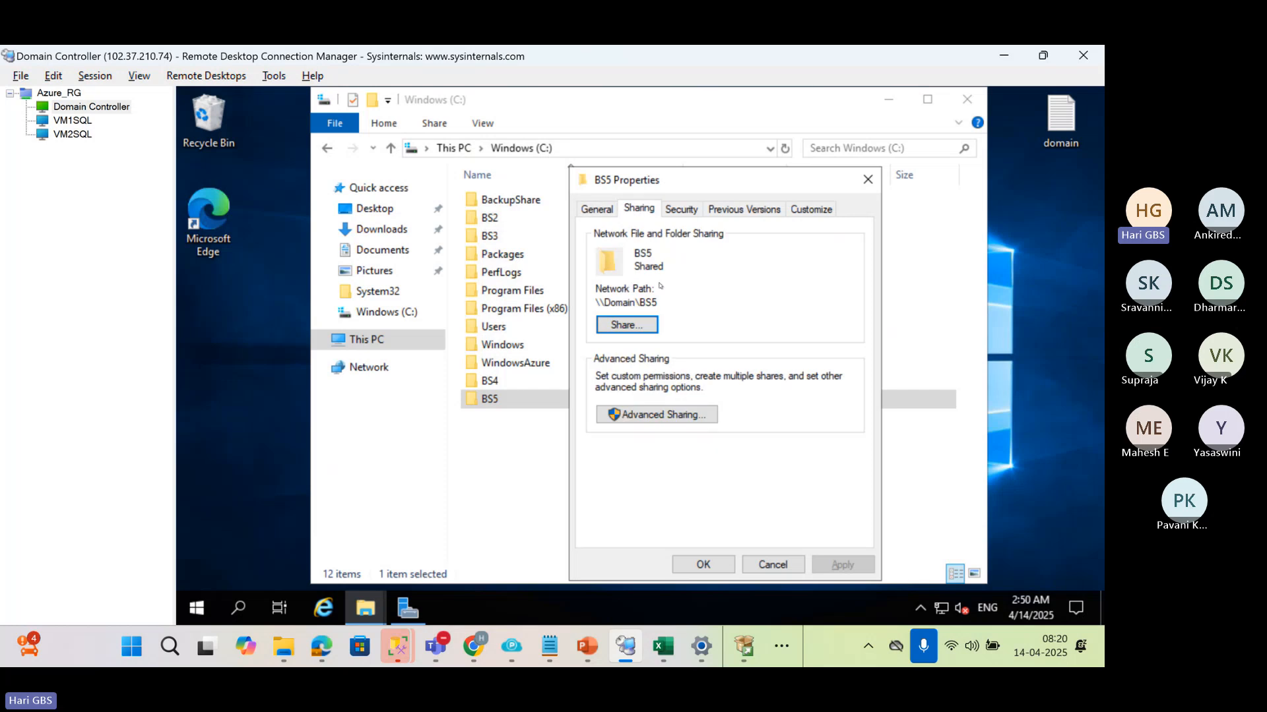
{"action": "left_click_drag", "start_coordinate": [659, 303], "coordinate": [594, 301]}
{"action": "left_click", "coordinate": [703, 564]}
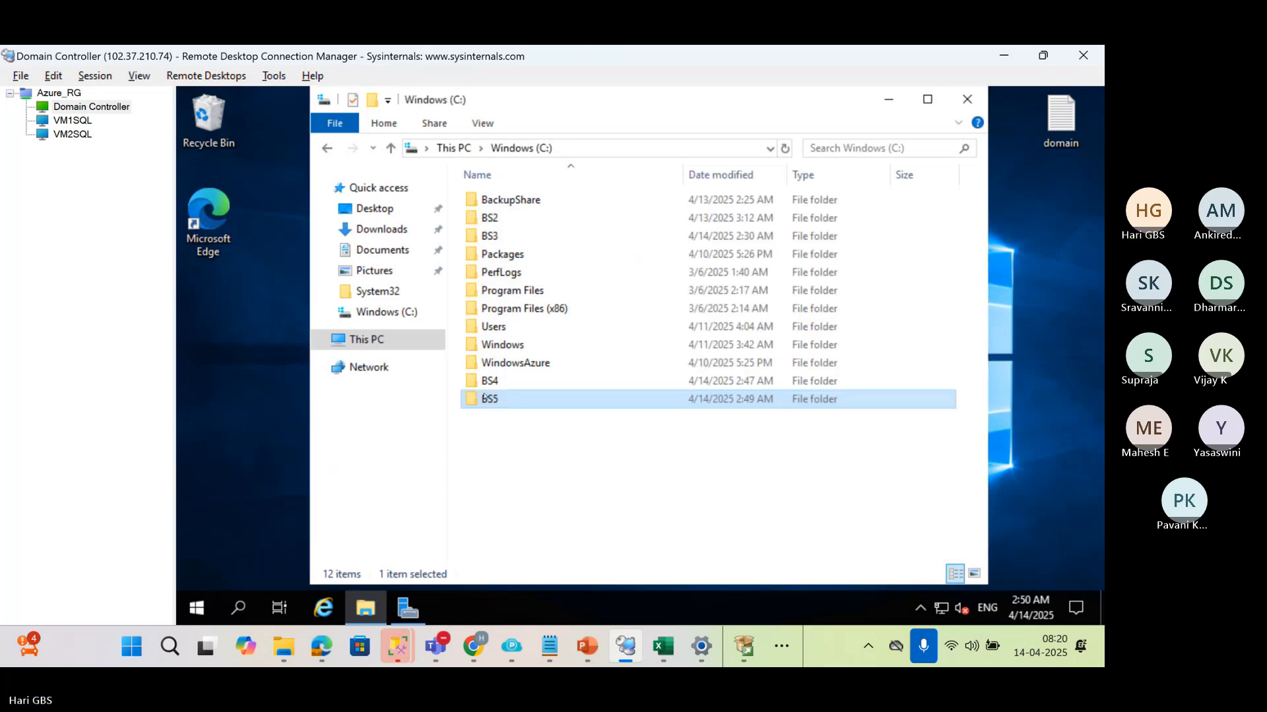
Switch to the VM1SQL session and create a folder named LC6 on its C: drive
{"action": "left_click", "coordinate": [72, 134]}
{"action": "left_click", "coordinate": [74, 120]}
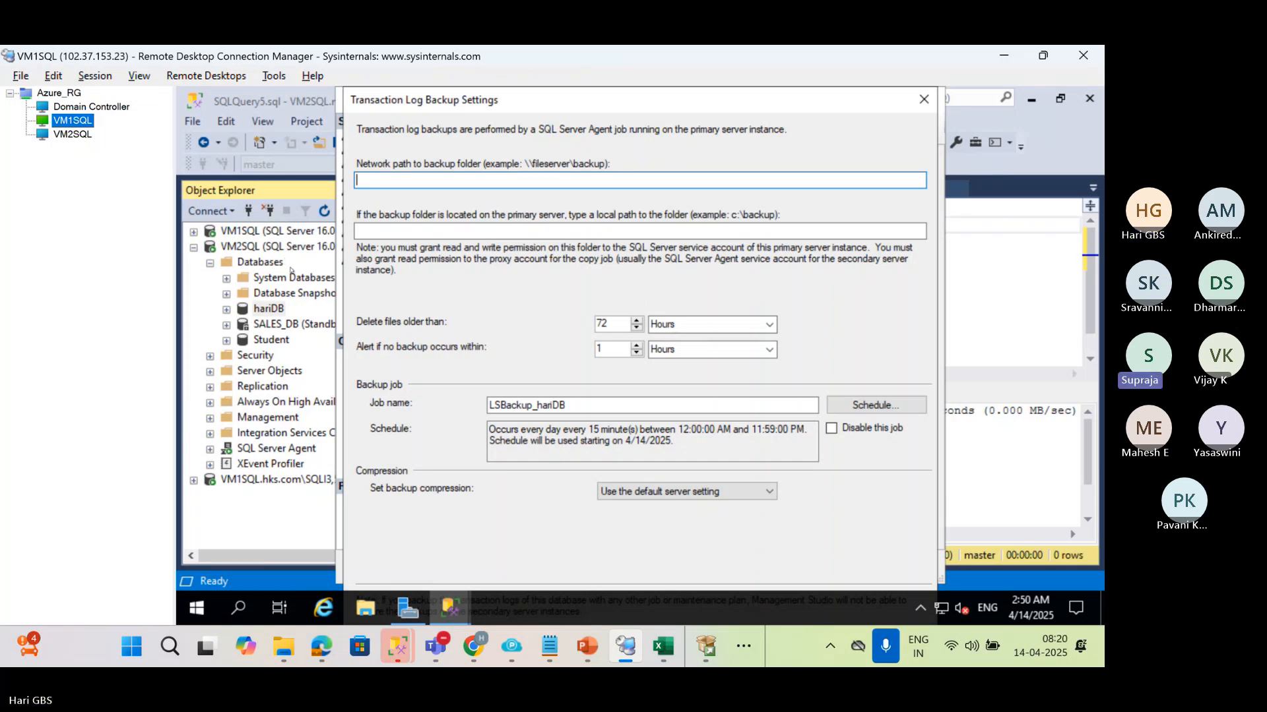
{"action": "left_click", "coordinate": [365, 604]}
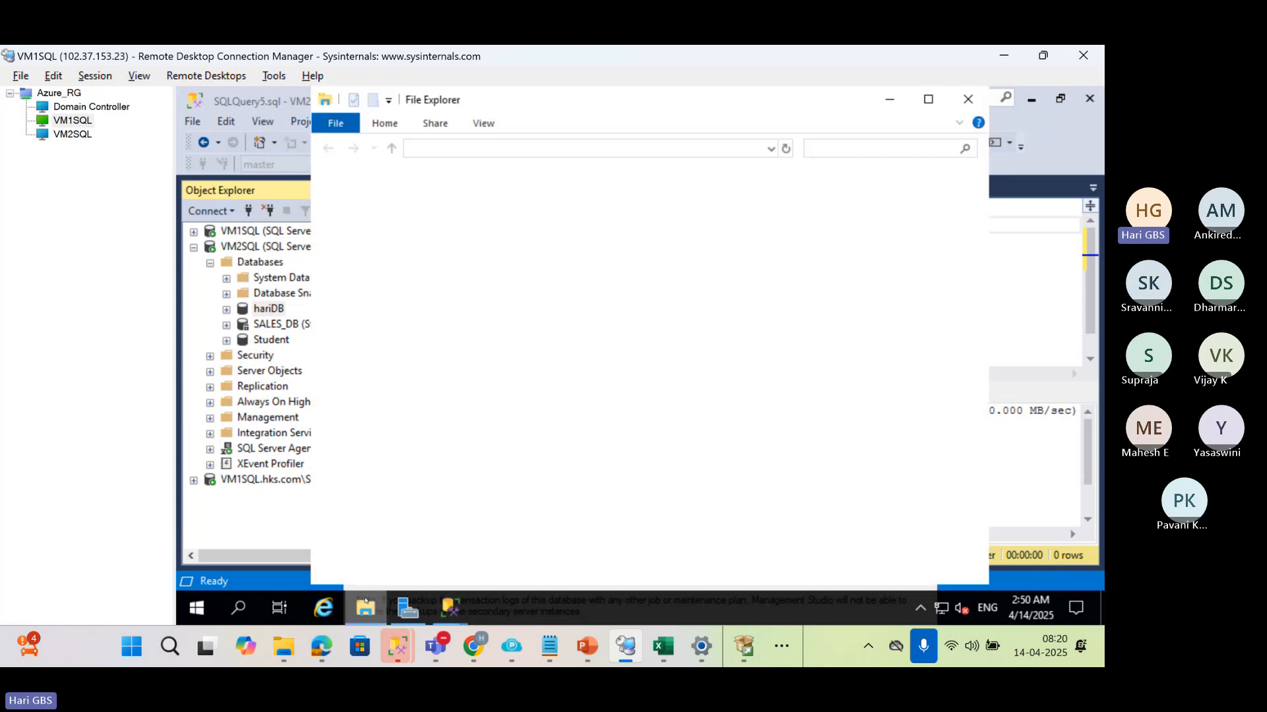
{"action": "left_click", "coordinate": [367, 319]}
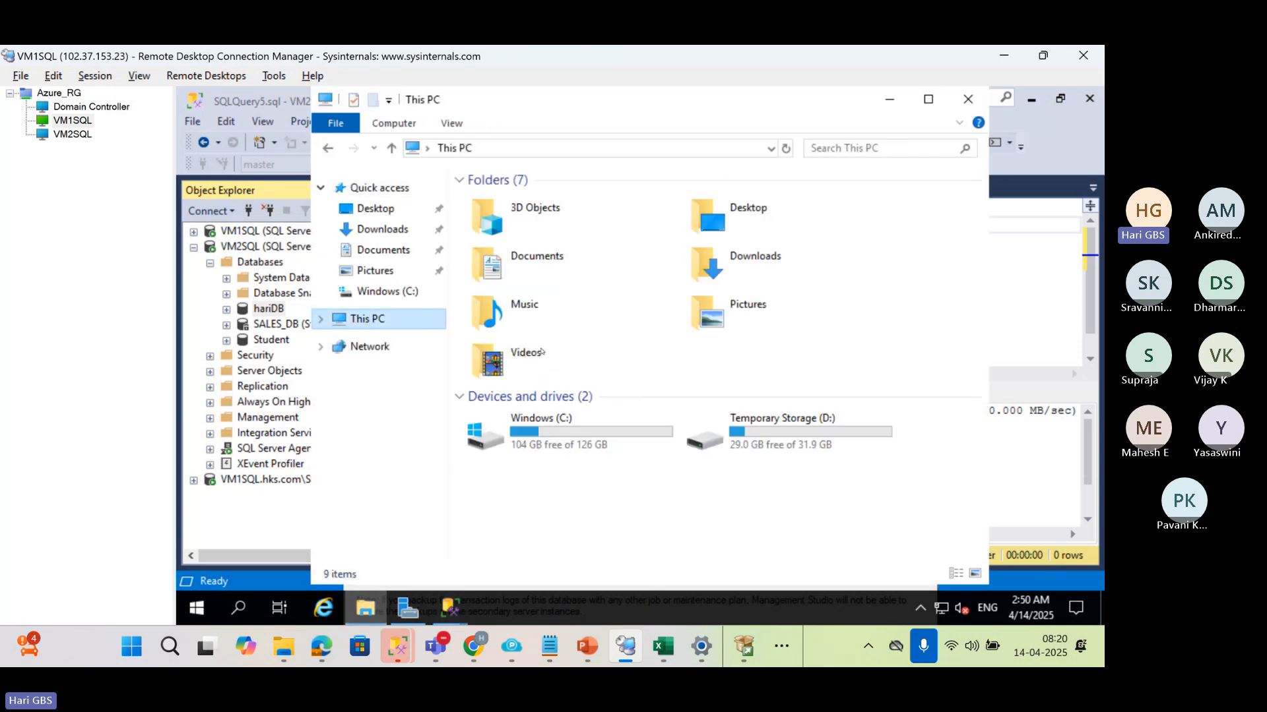
{"action": "double_click", "coordinate": [570, 434]}
{"action": "right_click", "coordinate": [546, 442]}
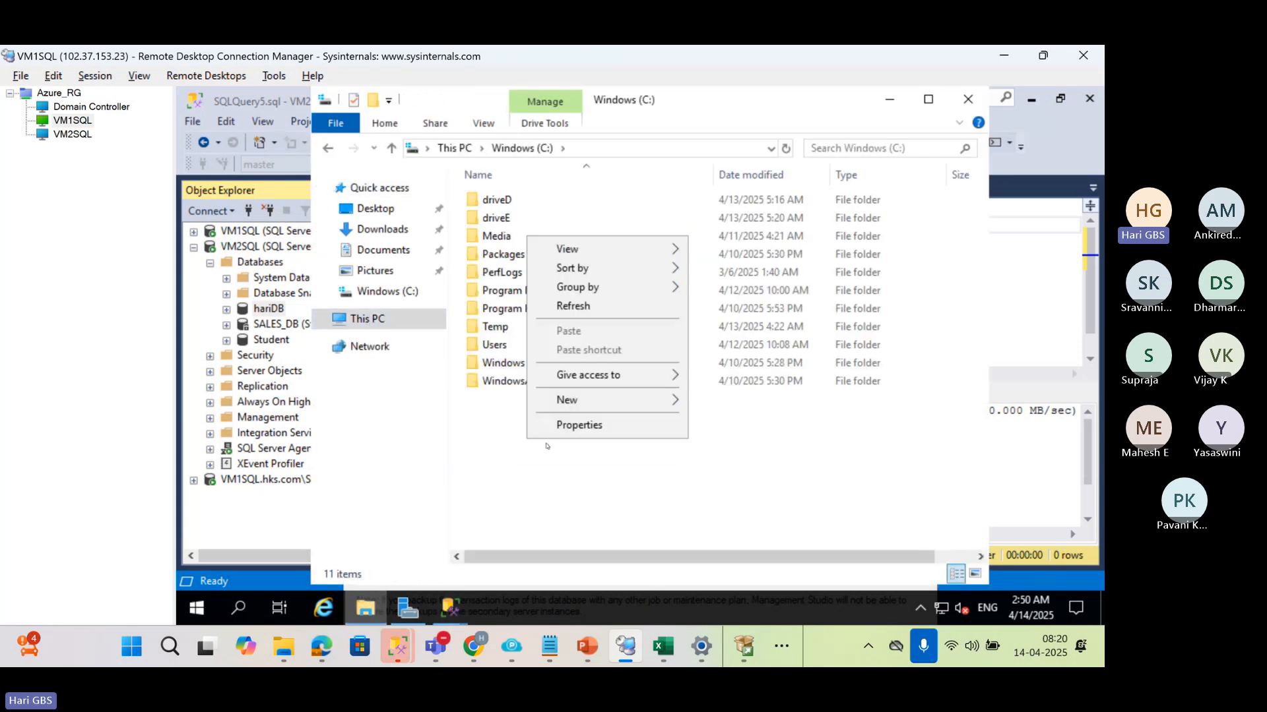
{"action": "mouse_move", "coordinate": [659, 400]}
{"action": "left_click", "coordinate": [723, 399]}
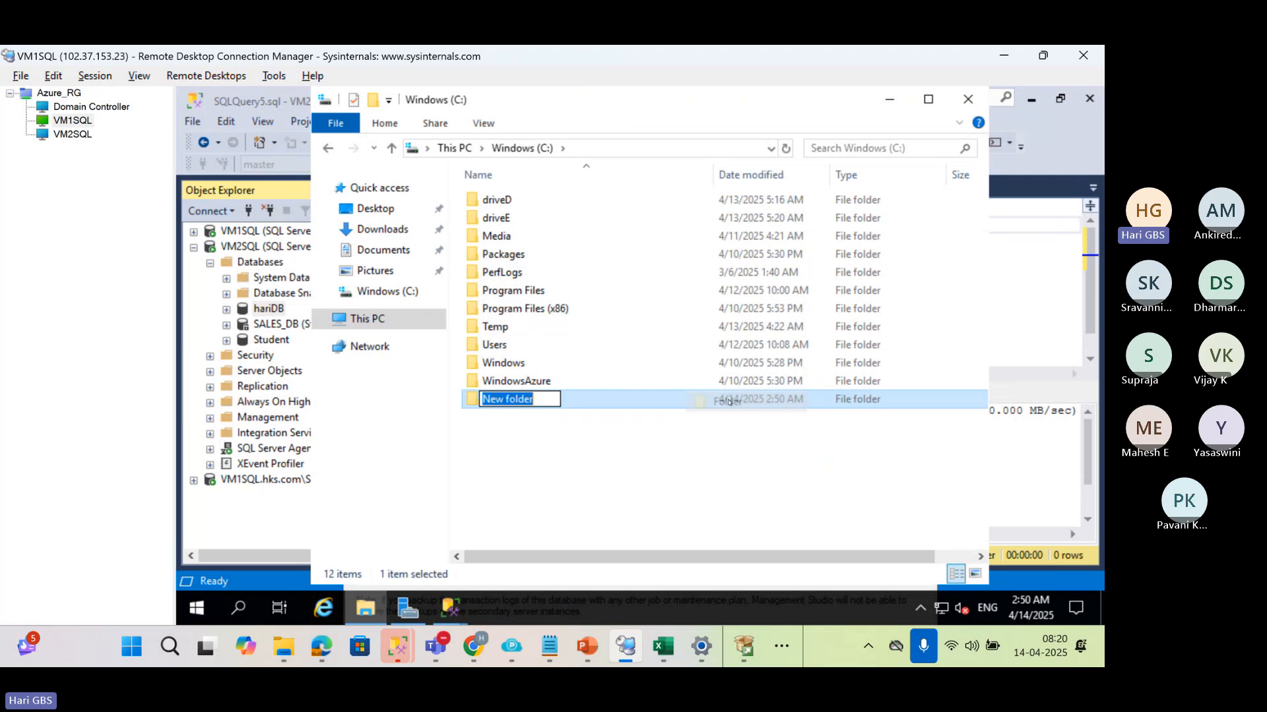
{"action": "type", "text": "LC"}
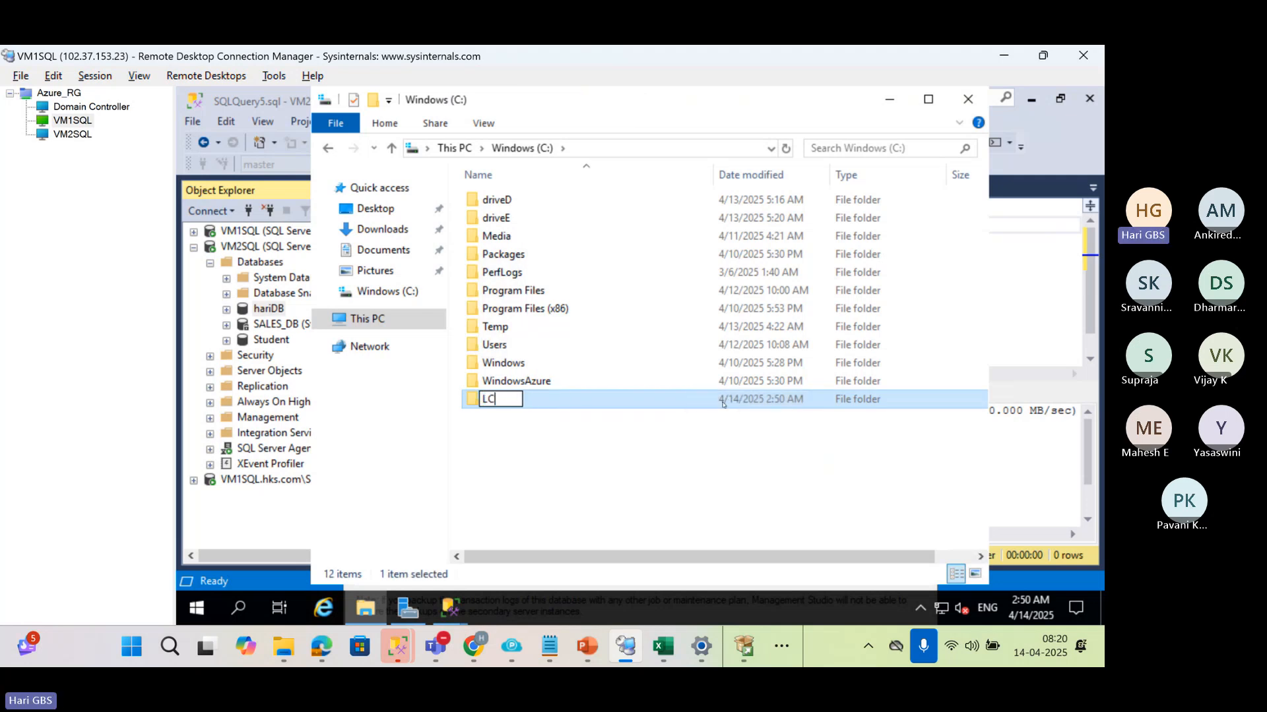
{"action": "type", "text": "6"}
{"action": "key", "text": "Return"}
Add the HKS domain's sqlservice account to the LC6 folder's security permissions and allow it full control
{"action": "key", "text": "alt+Return"}
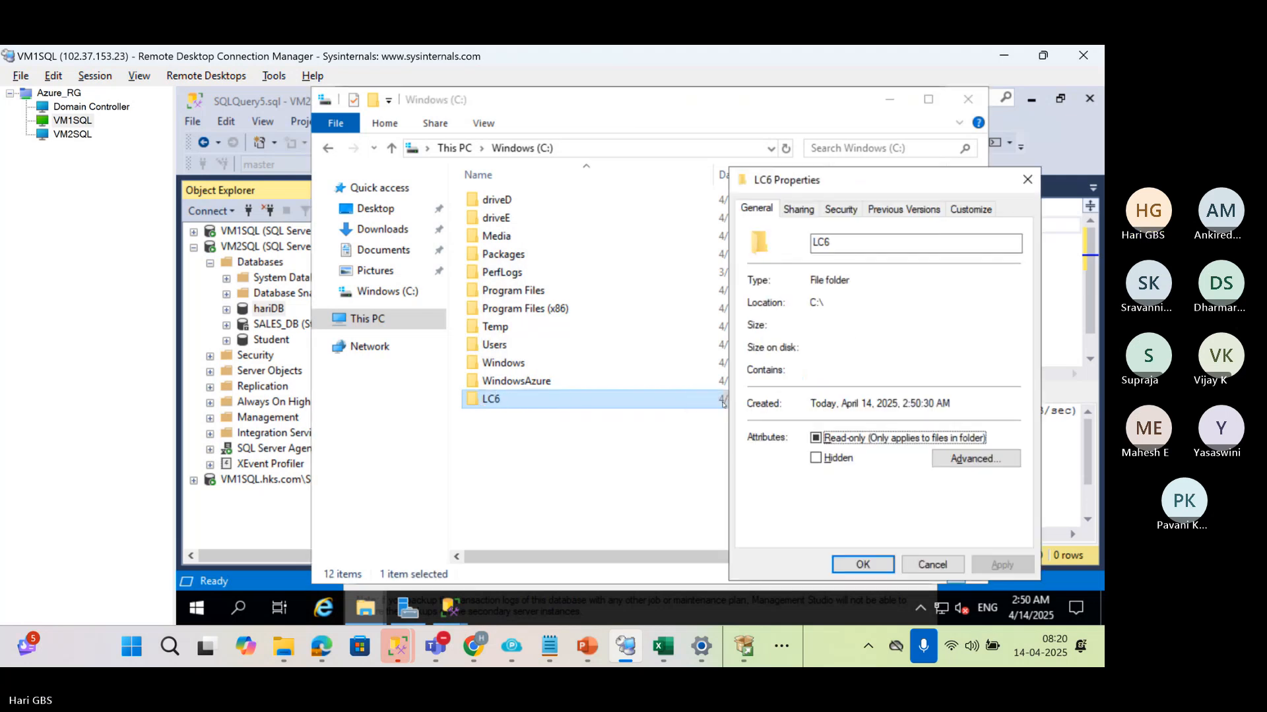
{"action": "left_click", "coordinate": [851, 210]}
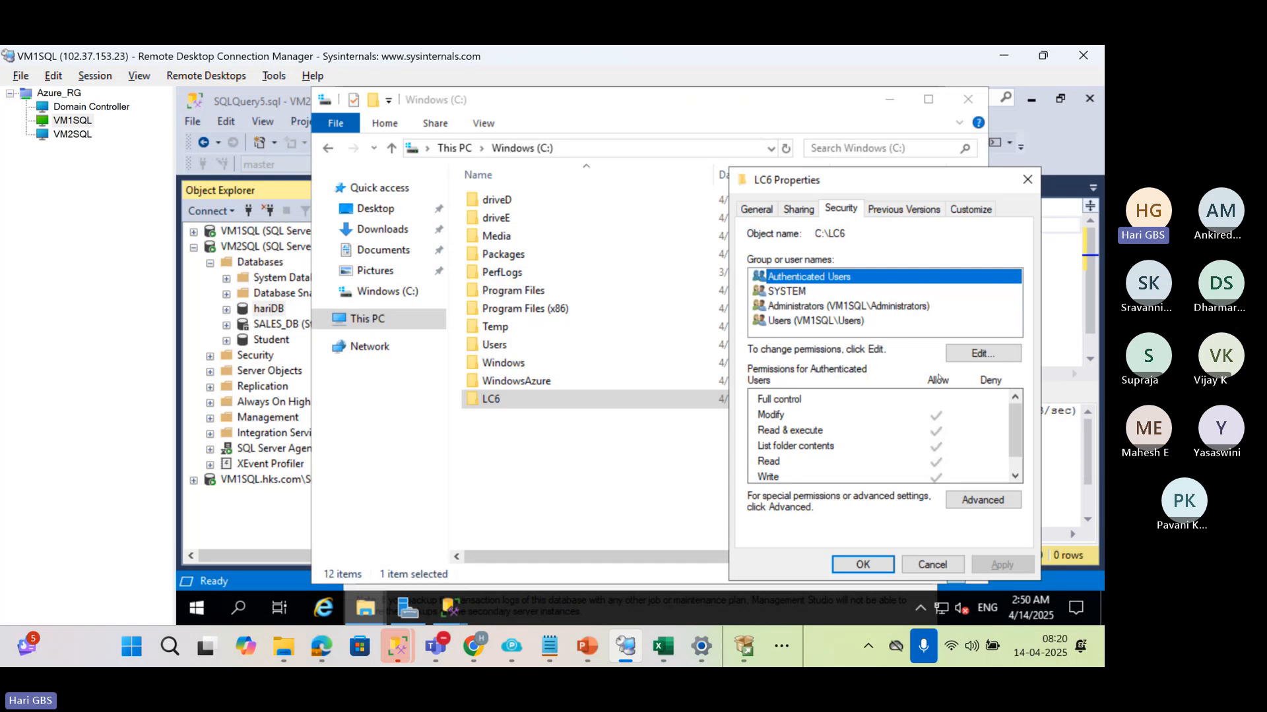
{"action": "left_click", "coordinate": [954, 354]}
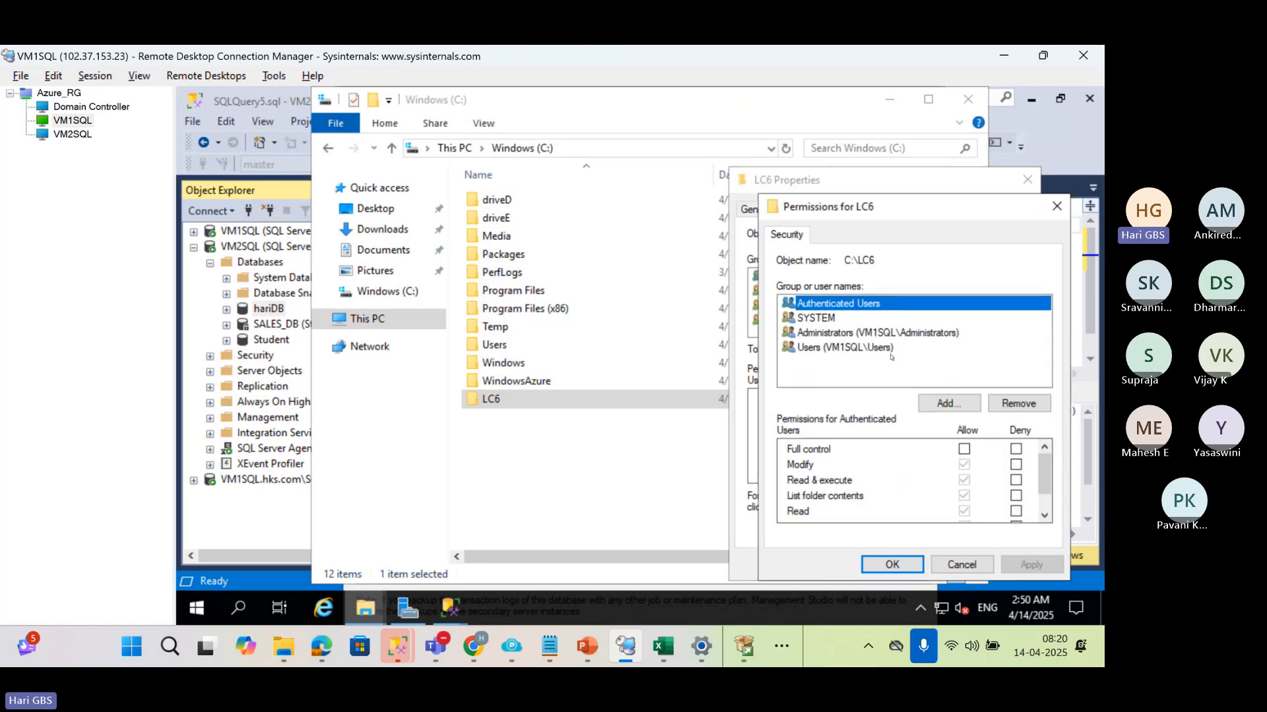
{"action": "left_click", "coordinate": [941, 397]}
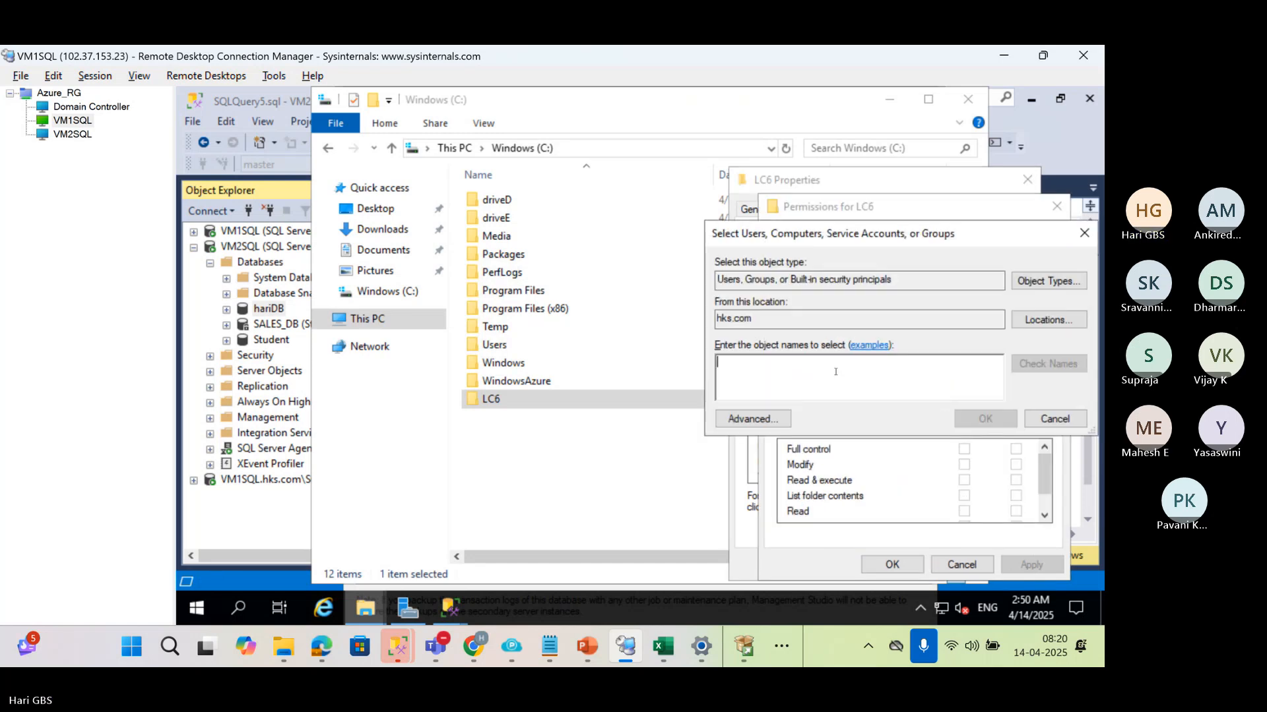
{"action": "type", "text": "HKS\\SQ"}
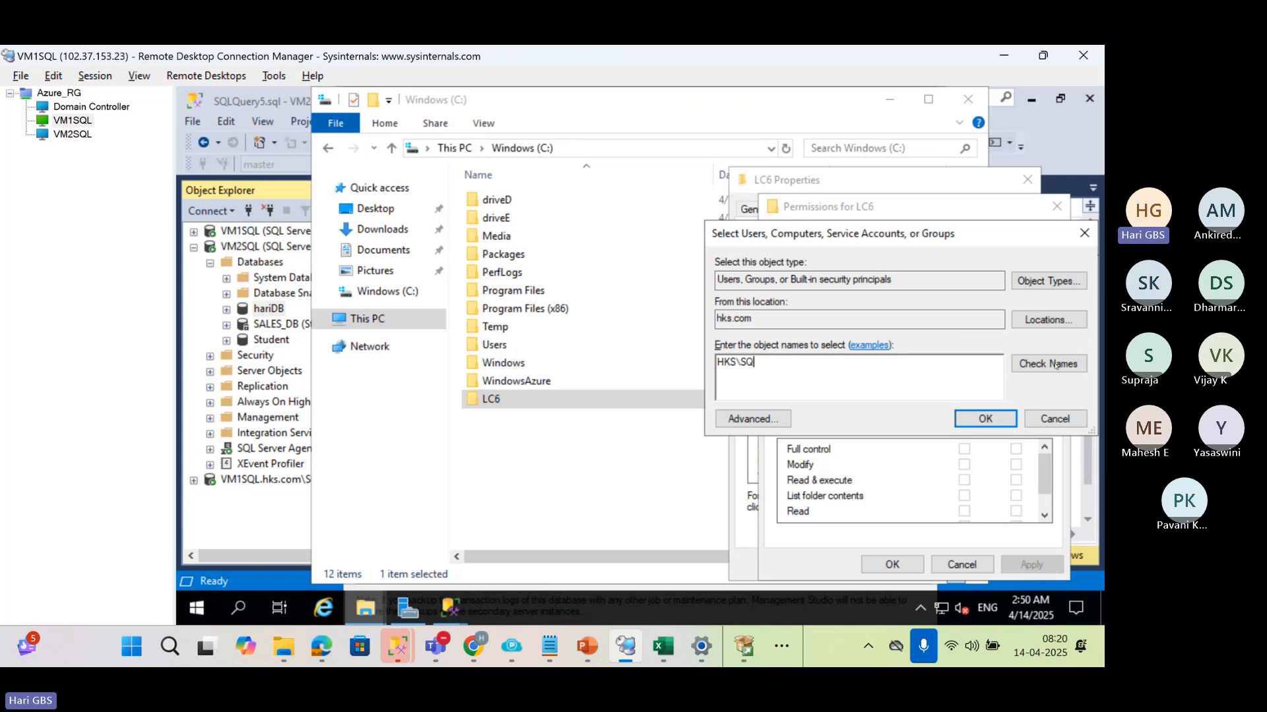
{"action": "left_click", "coordinate": [1049, 365]}
{"action": "left_click", "coordinate": [984, 419]}
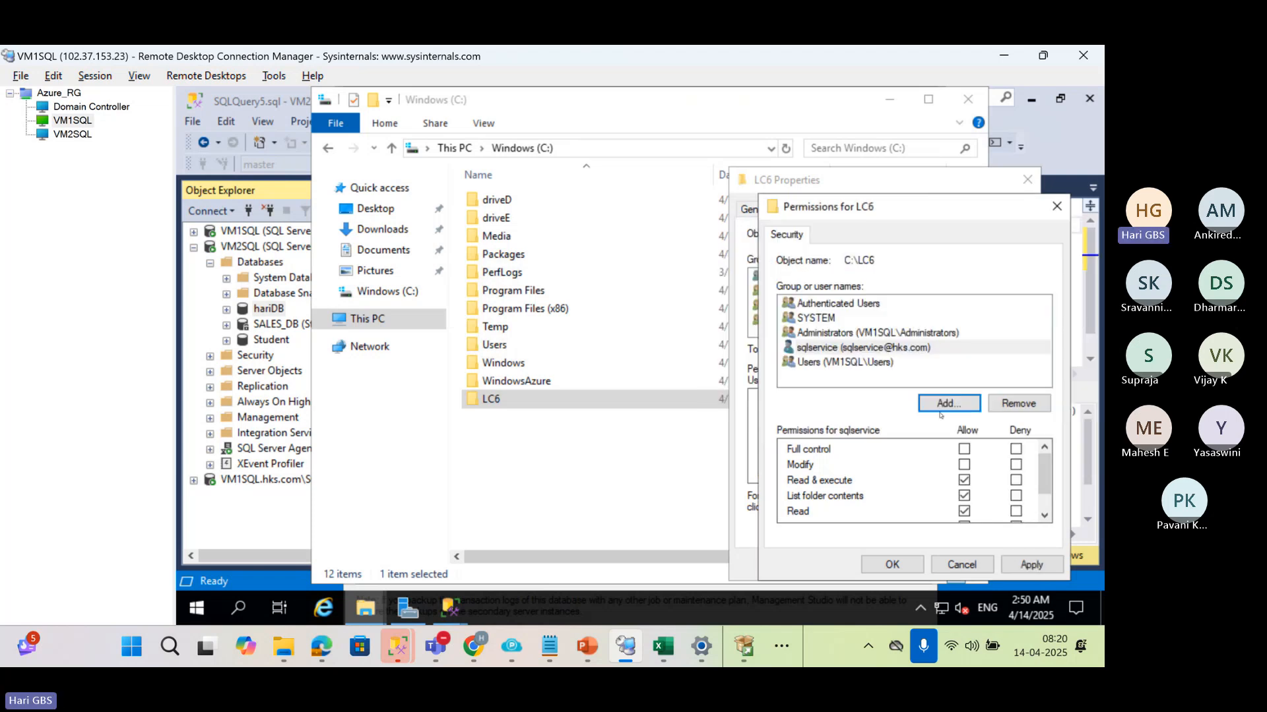
{"action": "left_click", "coordinate": [1031, 564]}
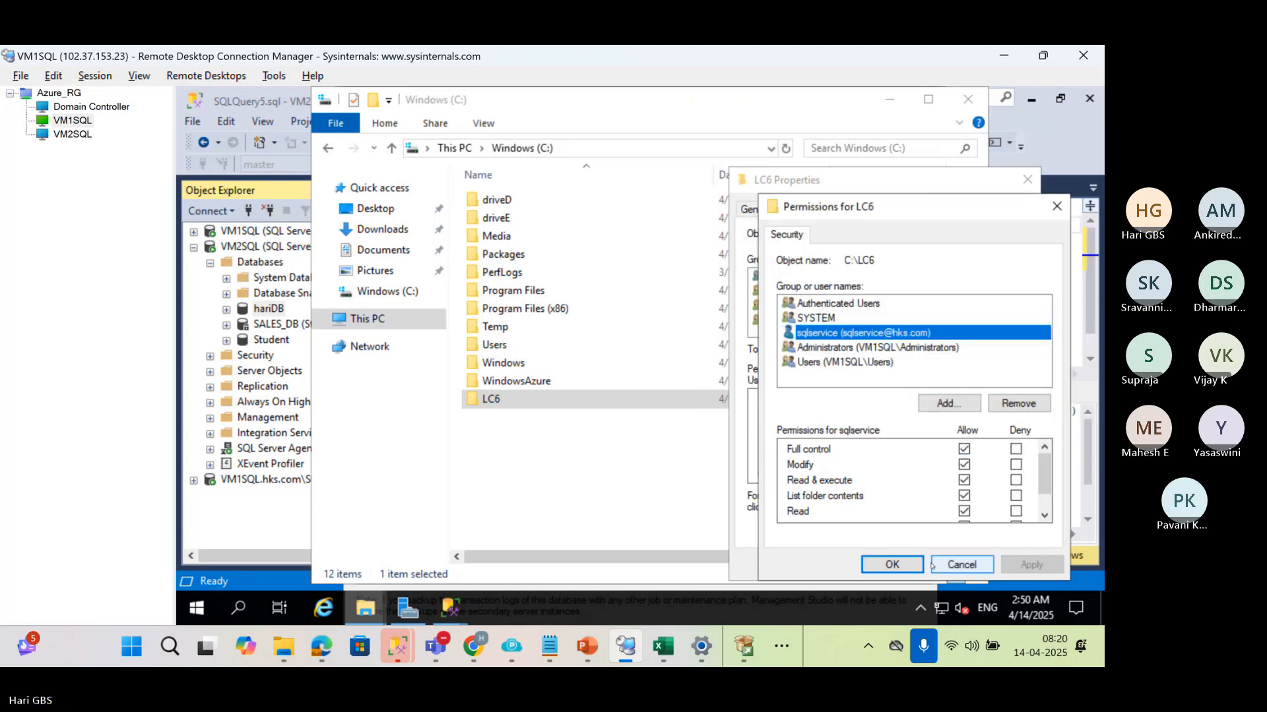
{"action": "left_click", "coordinate": [912, 563]}
{"action": "left_click", "coordinate": [862, 564]}
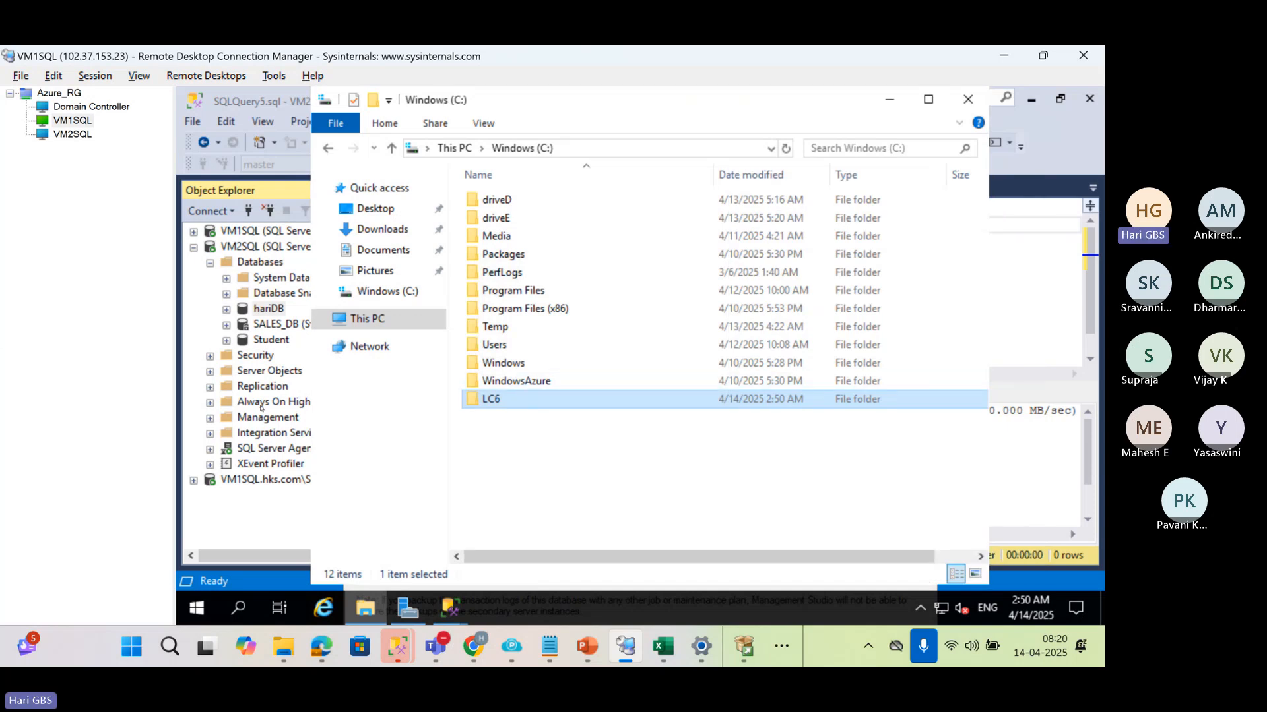
Return to hariDB's transaction log backup settings, set the backup folder's network path to \\Domain\BS5 and confirm the settings
{"action": "mouse_move", "coordinate": [451, 608]}
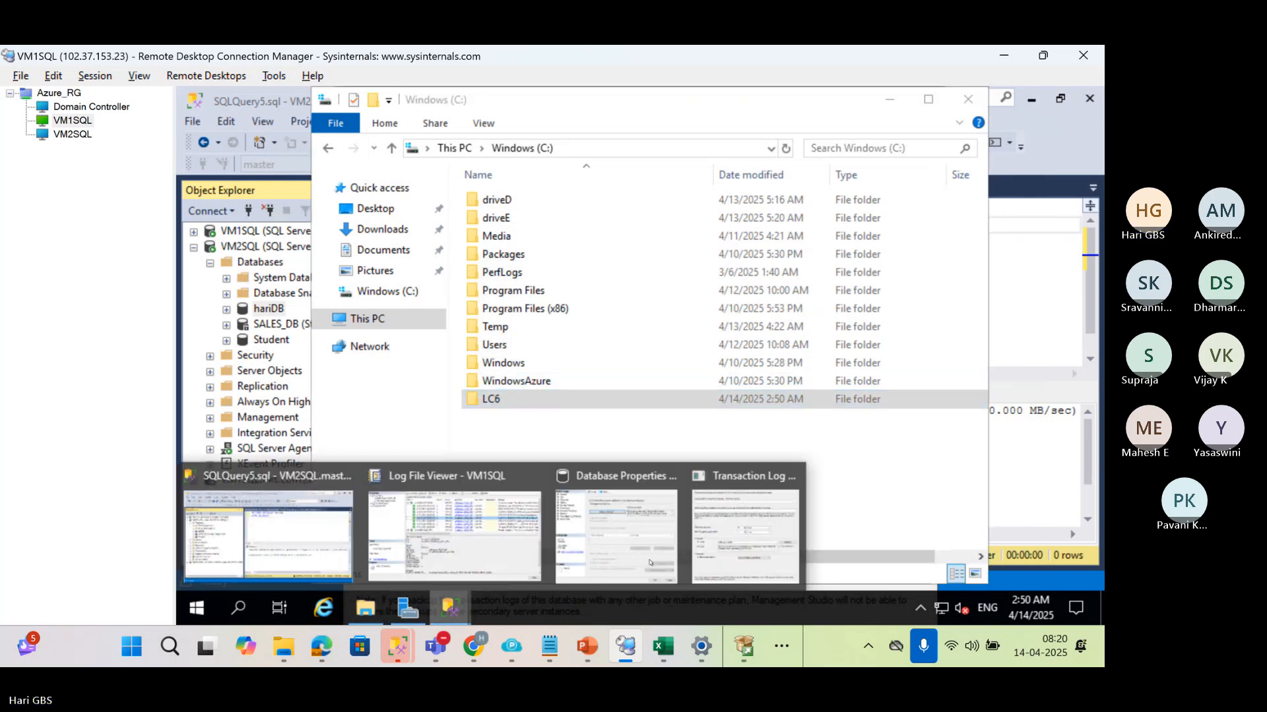
{"action": "left_click", "coordinate": [731, 561]}
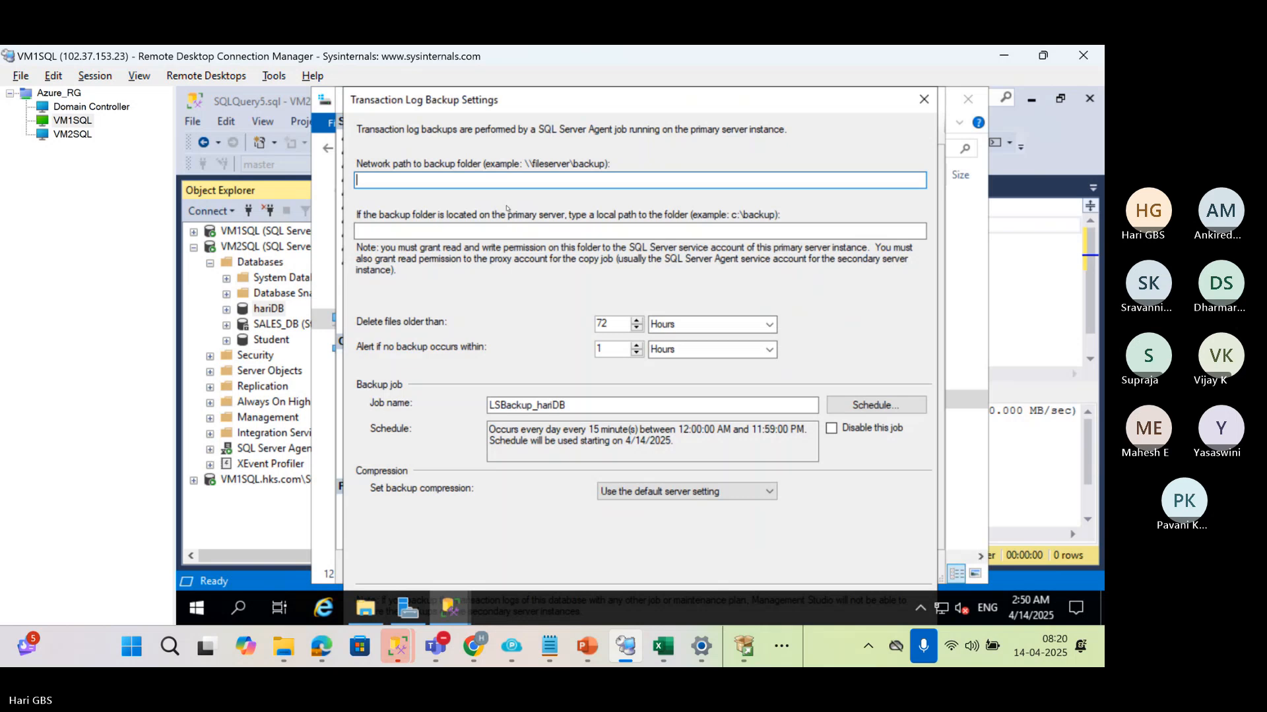
{"action": "type", "text": "\\\\Domain\\BS5"}
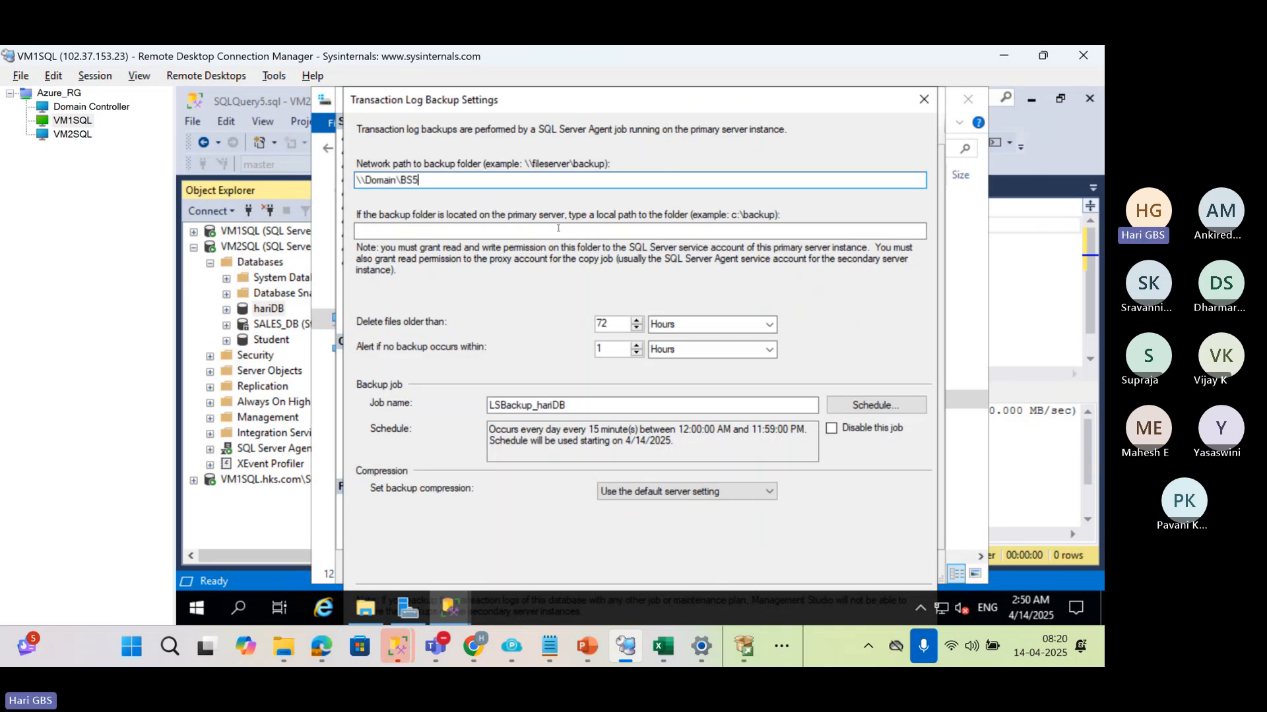
{"action": "left_click", "coordinate": [667, 231]}
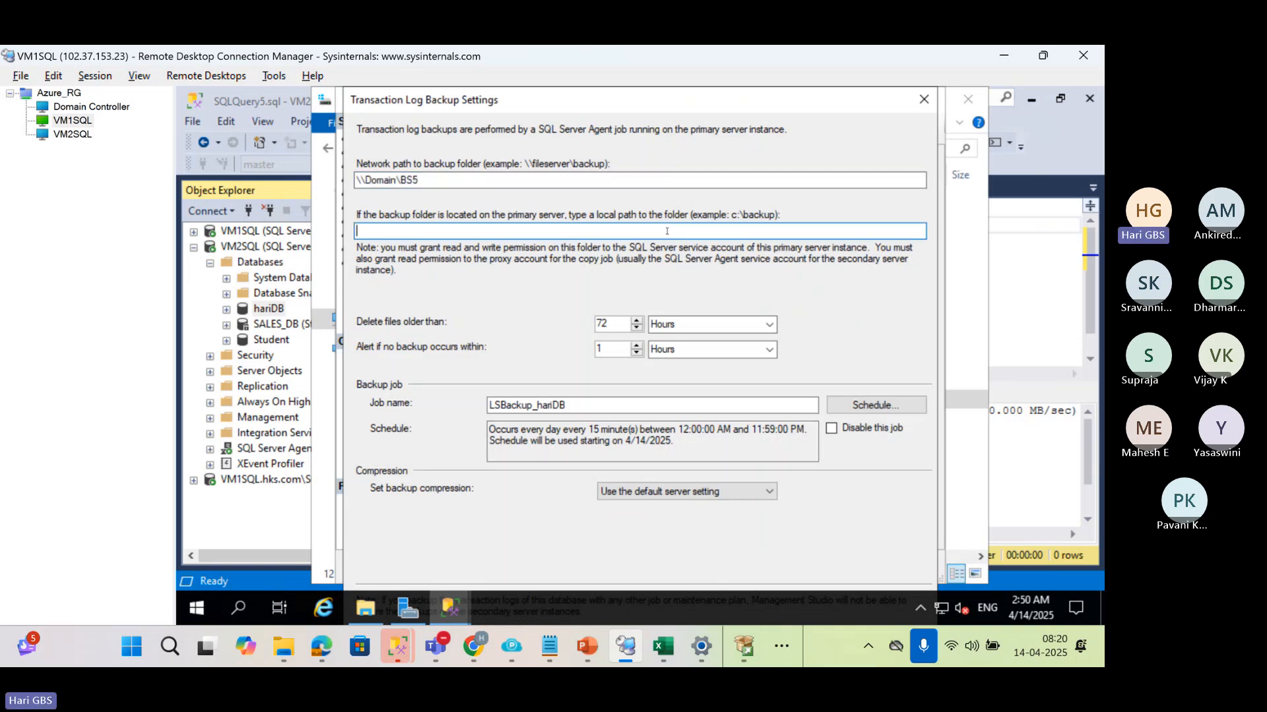
{"action": "key", "text": "Return"}
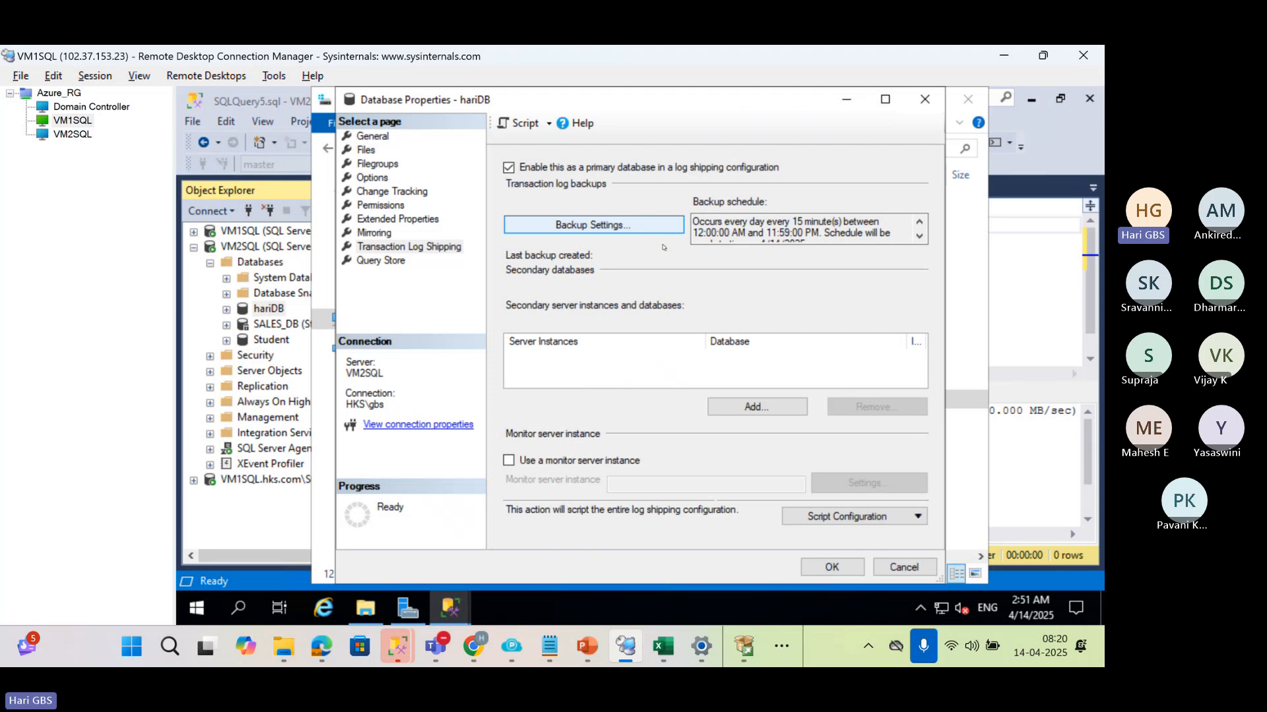
Add a secondary database to hariDB's log shipping configuration and connect to VM1SQL as its server instance with Windows Authentication
{"action": "left_click", "coordinate": [756, 406]}
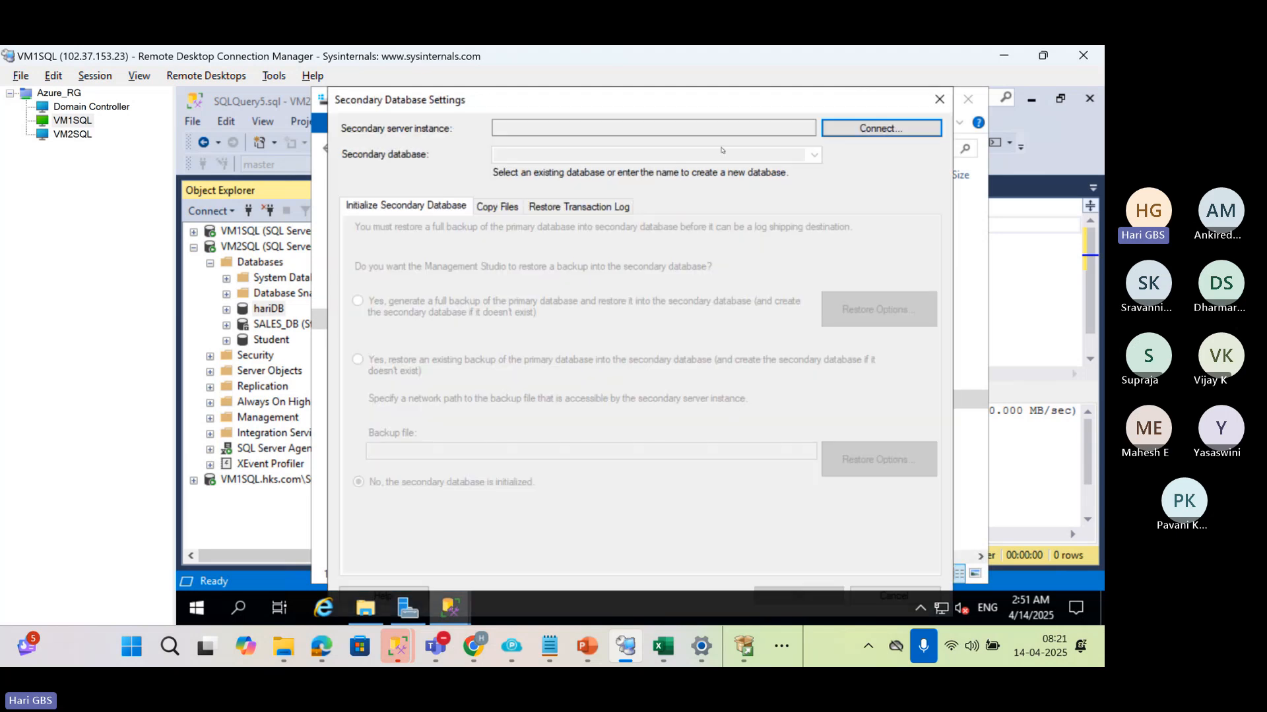
{"action": "left_click", "coordinate": [882, 128]}
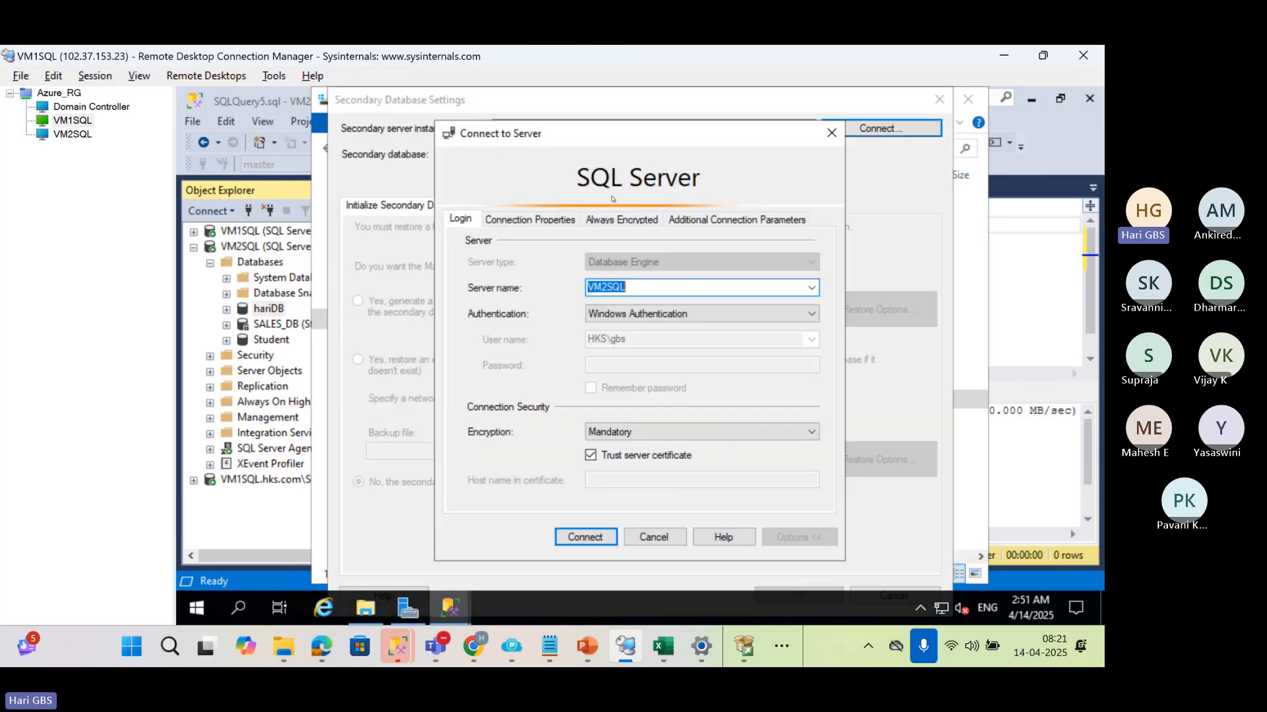
{"action": "left_click", "coordinate": [812, 288]}
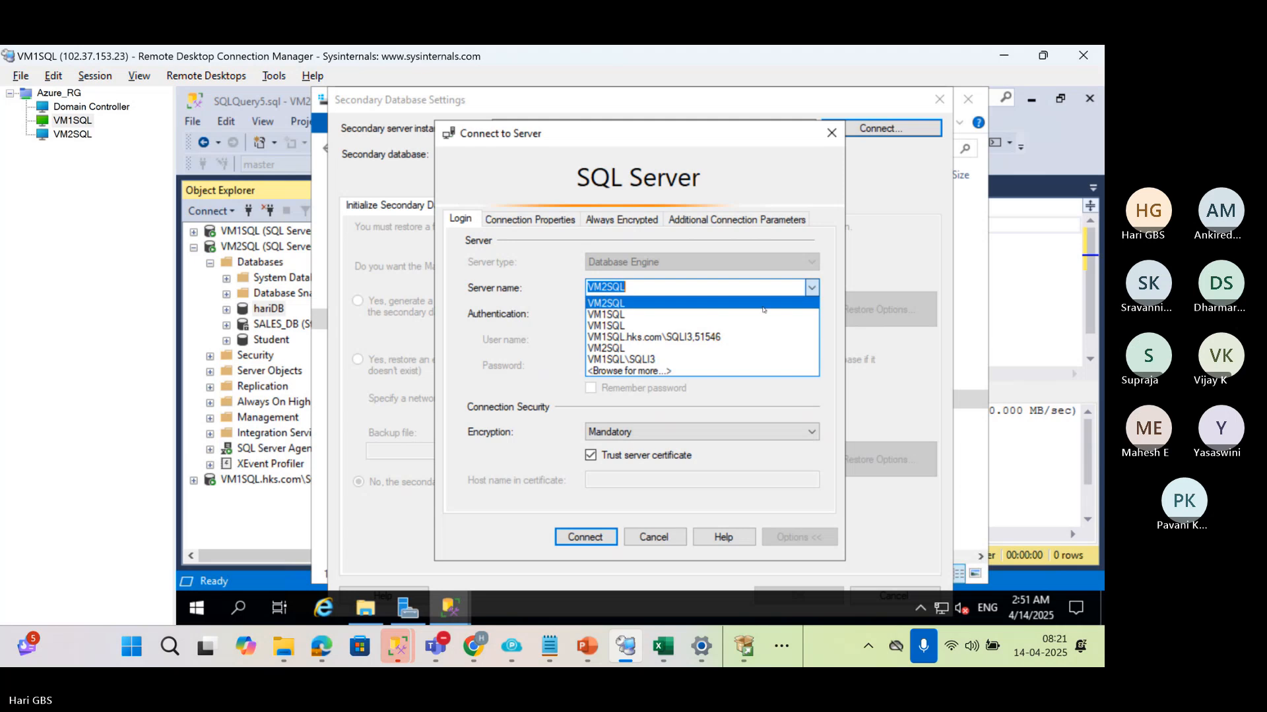
{"action": "left_click", "coordinate": [741, 317]}
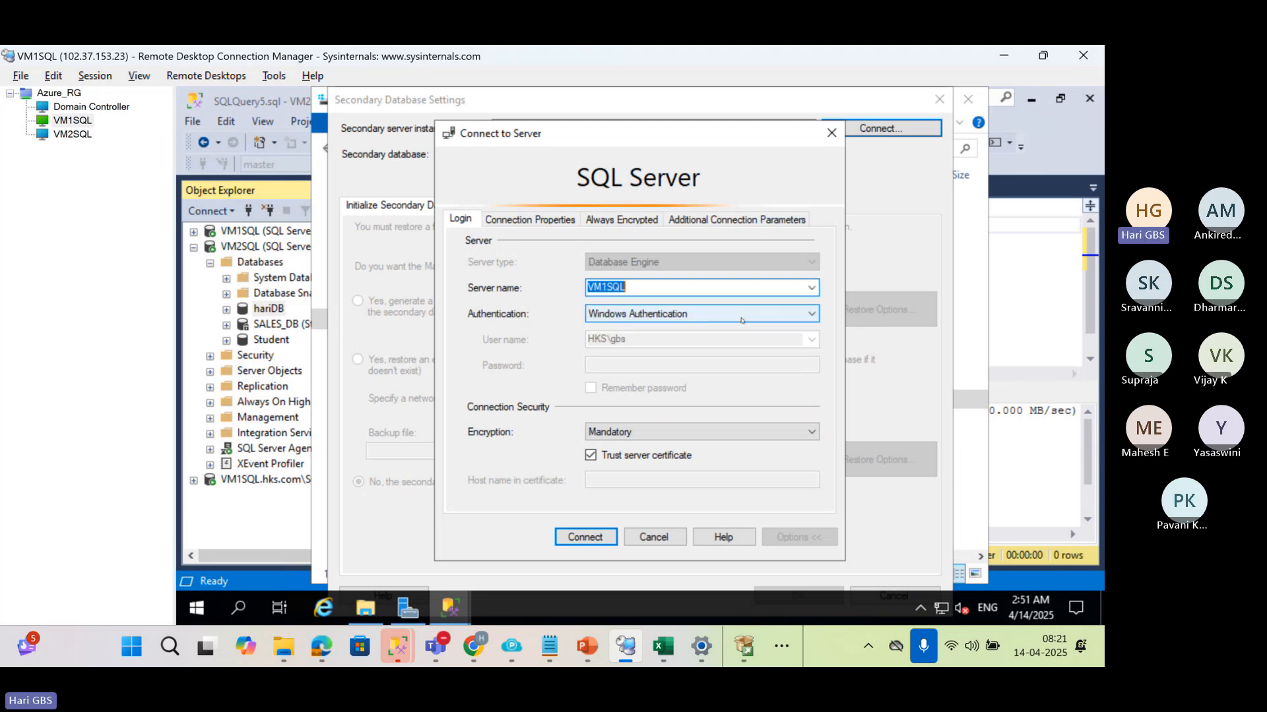
{"action": "left_click", "coordinate": [585, 537]}
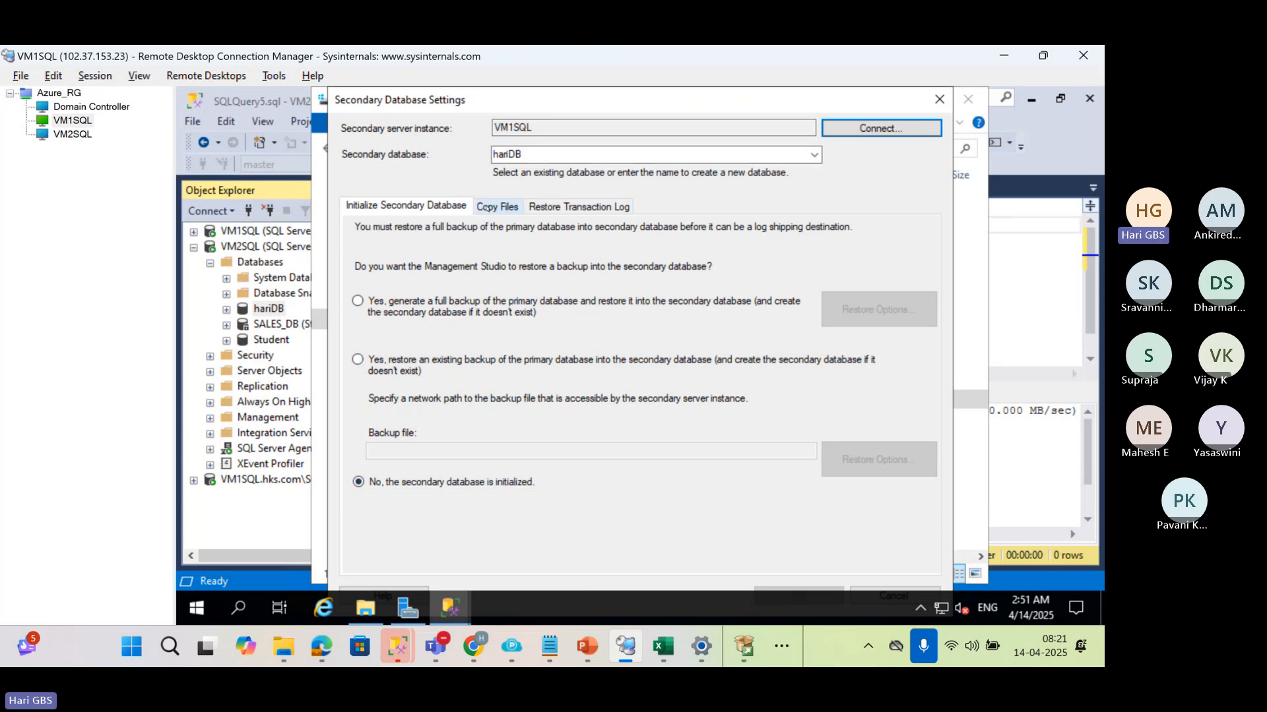
Set the destination folder for copied files to C:\LC6, check the restore options and confirm the secondary database settings for hariDB
{"action": "left_click", "coordinate": [496, 207]}
{"action": "left_click", "coordinate": [507, 299]}
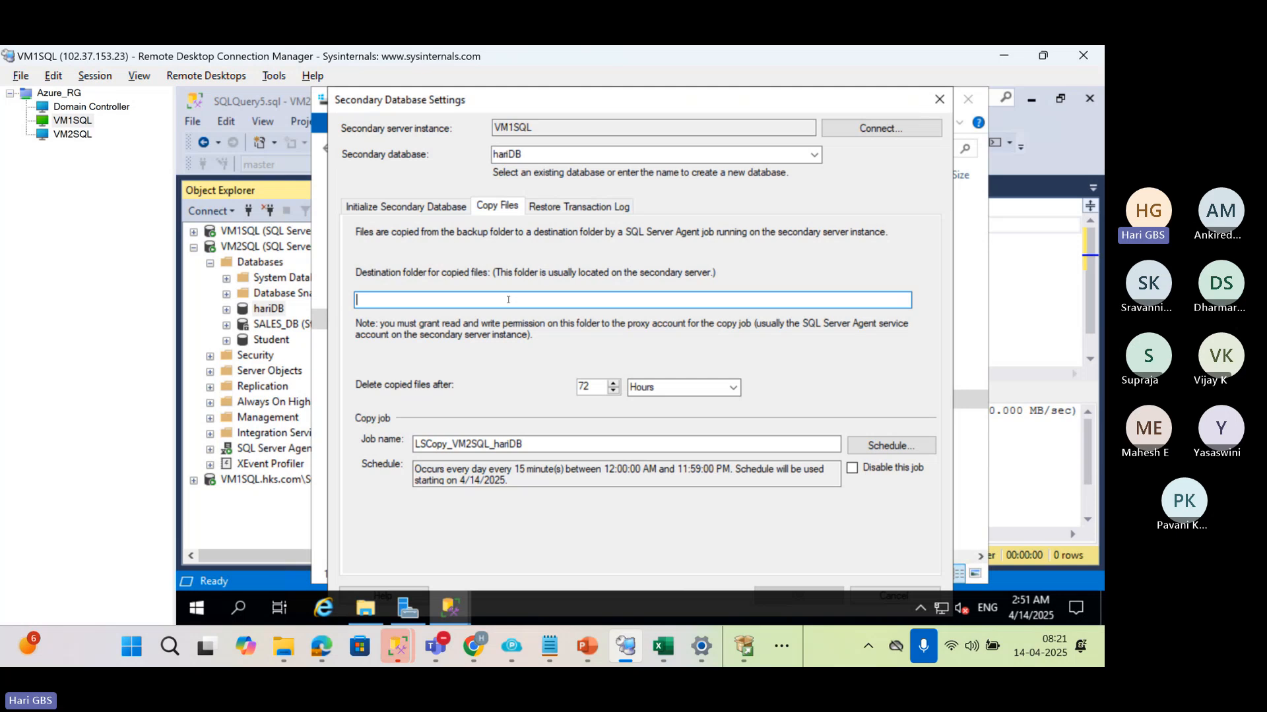
{"action": "type", "text": "C:\\LC6"}
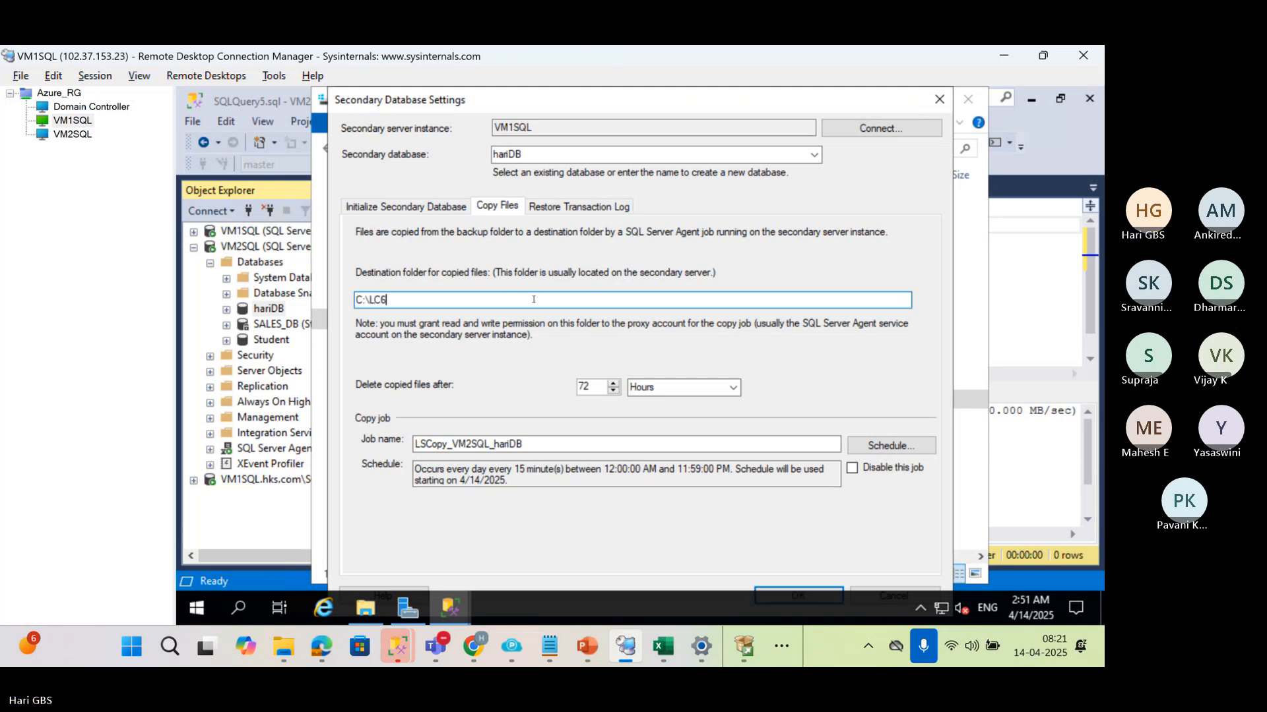
{"action": "left_click", "coordinate": [584, 208]}
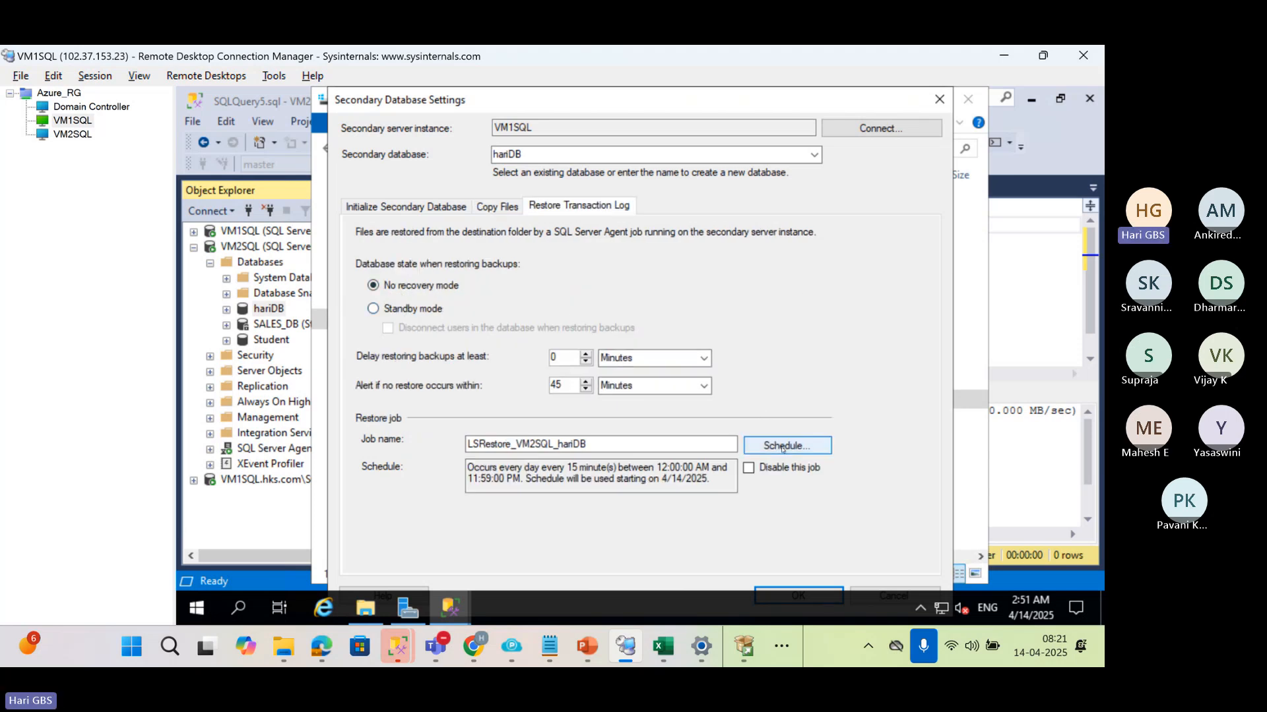
{"action": "left_click", "coordinate": [648, 156]}
{"action": "left_click", "coordinate": [648, 155]}
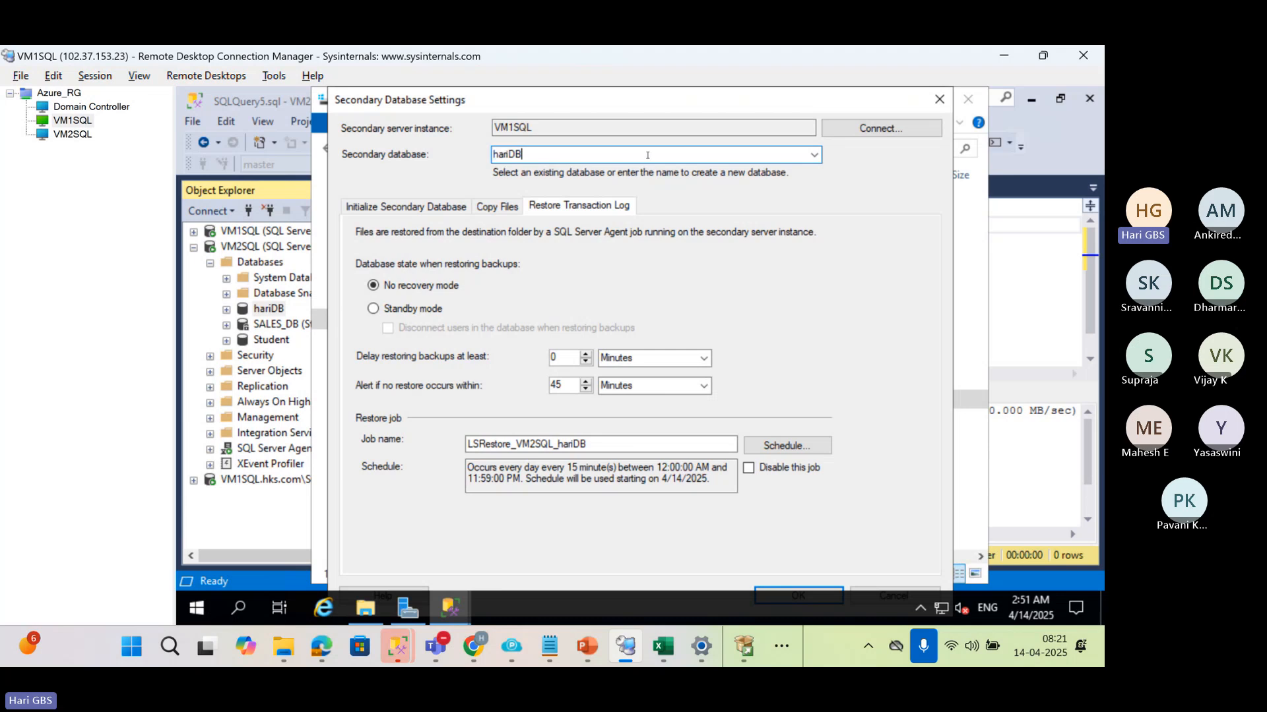
{"action": "key", "text": "Return"}
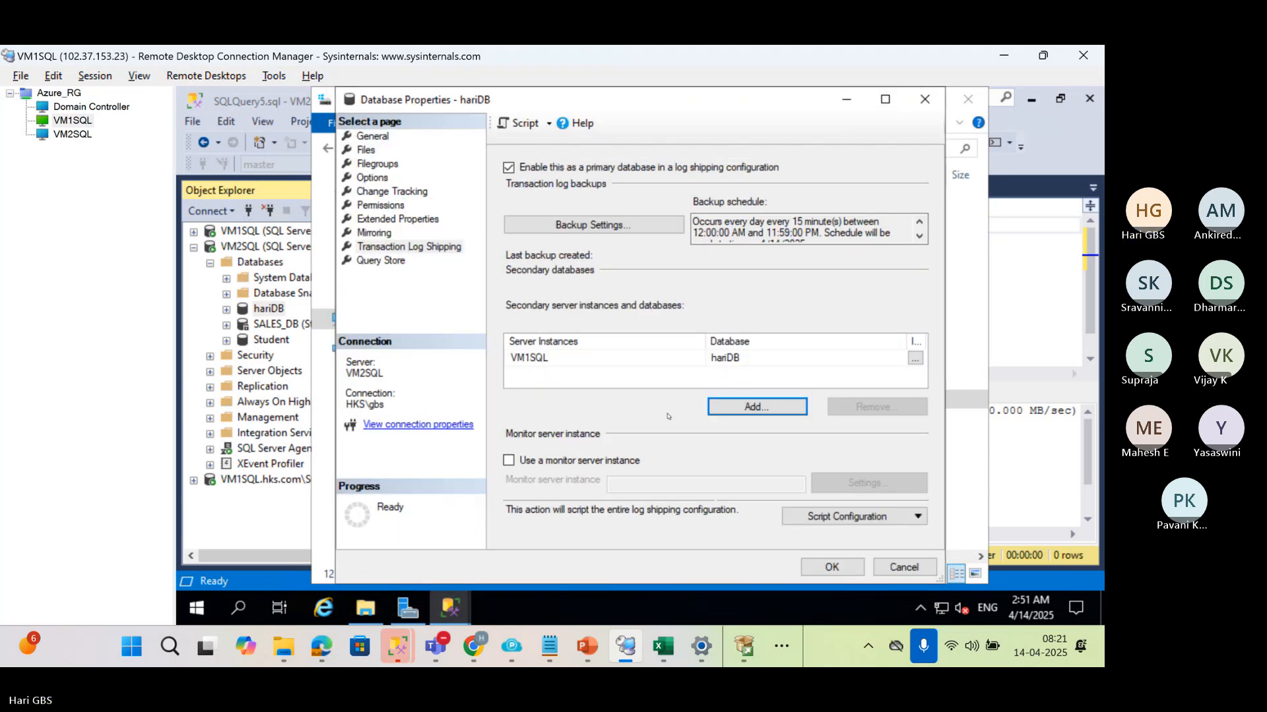
Save hariDB's log shipping configuration, close the progress dialog and minimize the File Explorer window
{"action": "left_click", "coordinate": [833, 568]}
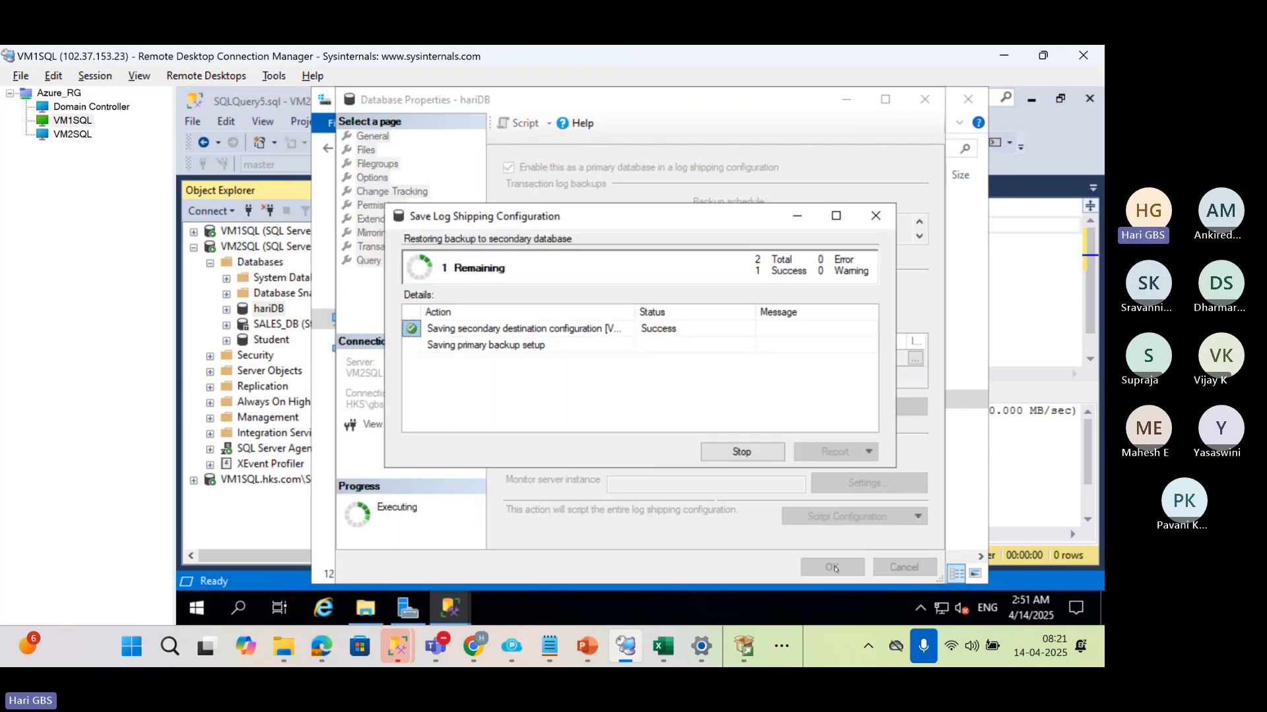
{"action": "left_click", "coordinate": [740, 455]}
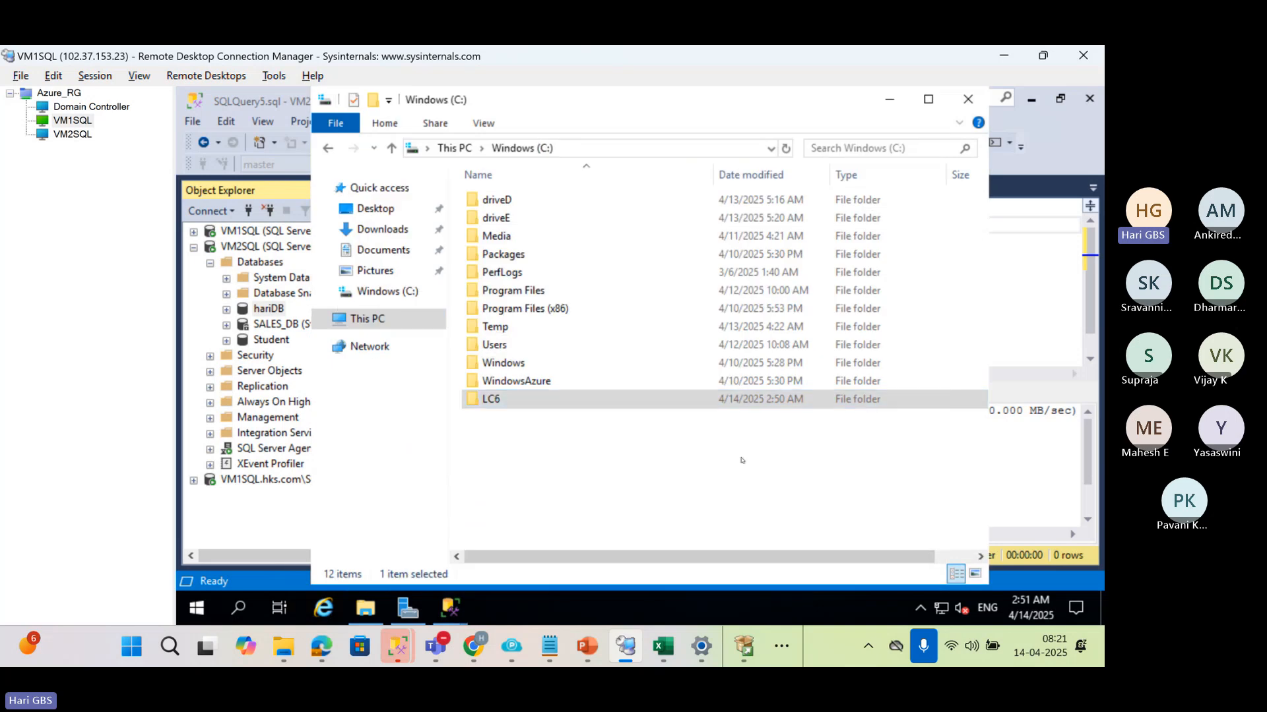
{"action": "left_click", "coordinate": [890, 101]}
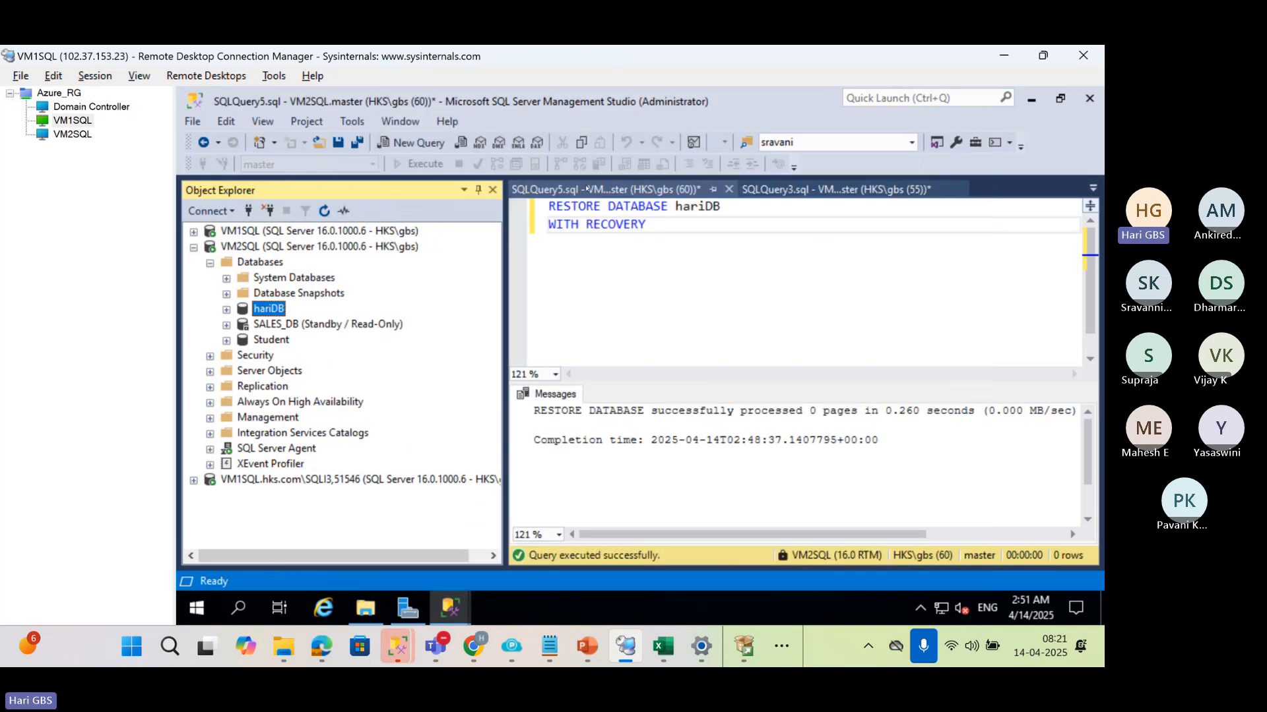
Refresh the VM2SQL server, check hariDB's state under VM1SQL and refresh VM1SQL's SQL Server Agent jobs
{"action": "left_click", "coordinate": [263, 244]}
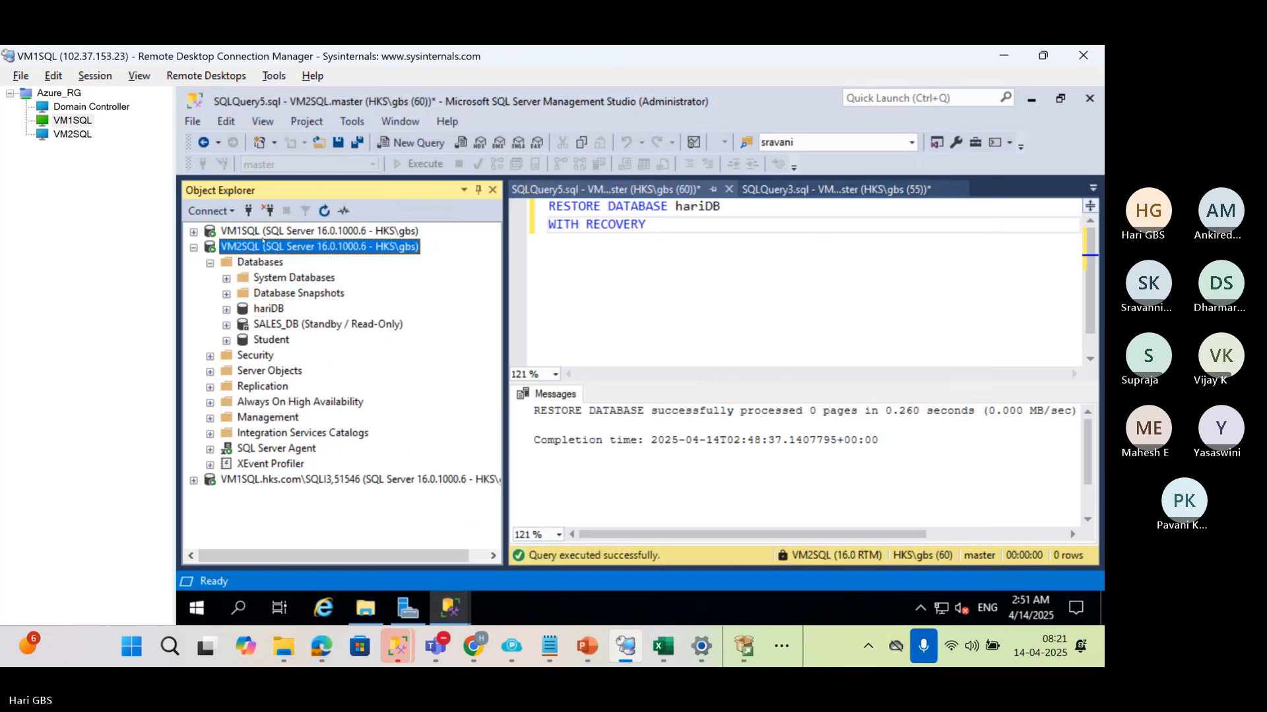
{"action": "left_click", "coordinate": [323, 211]}
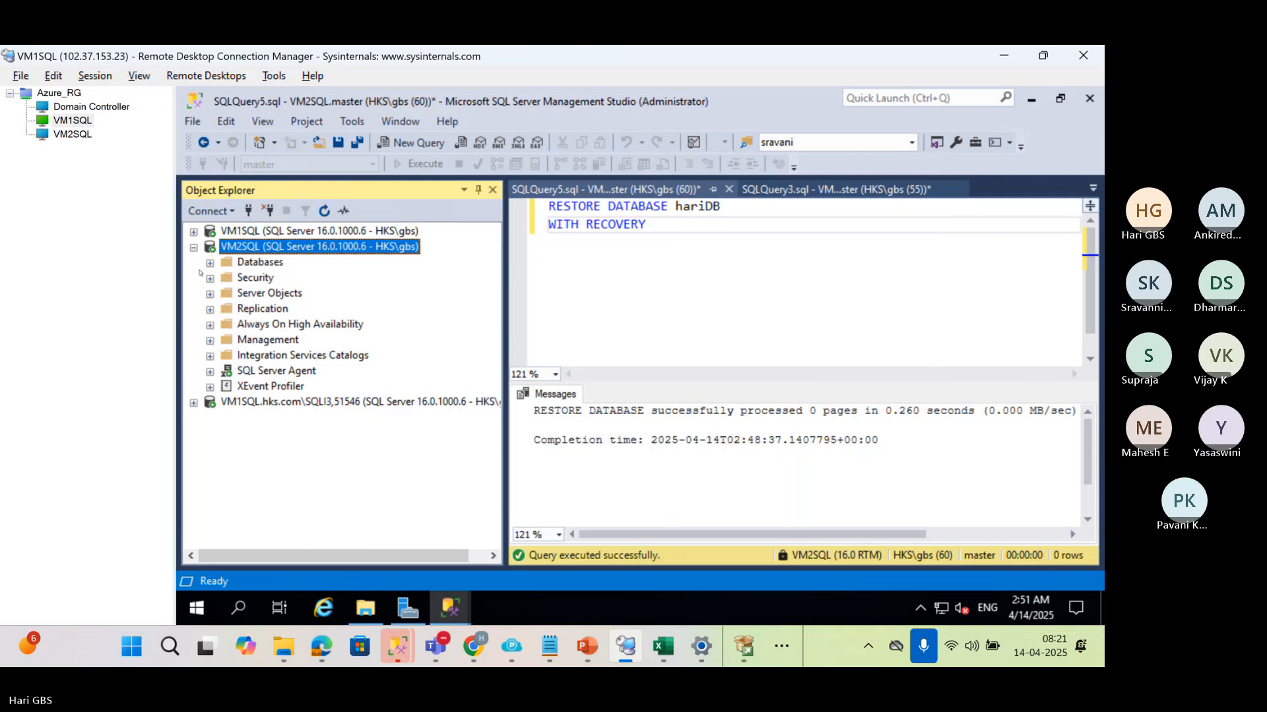
{"action": "left_click", "coordinate": [193, 233]}
{"action": "left_click", "coordinate": [281, 295]}
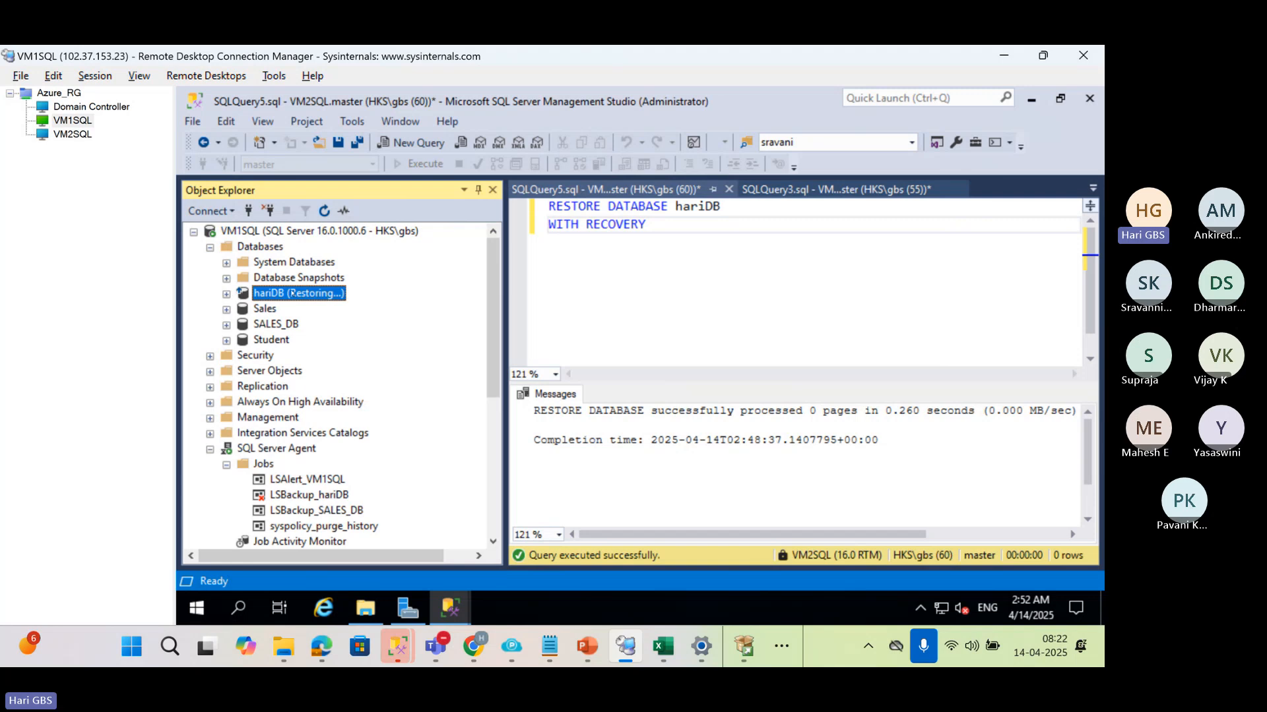
{"action": "left_click", "coordinate": [264, 466]}
{"action": "left_click", "coordinate": [324, 211]}
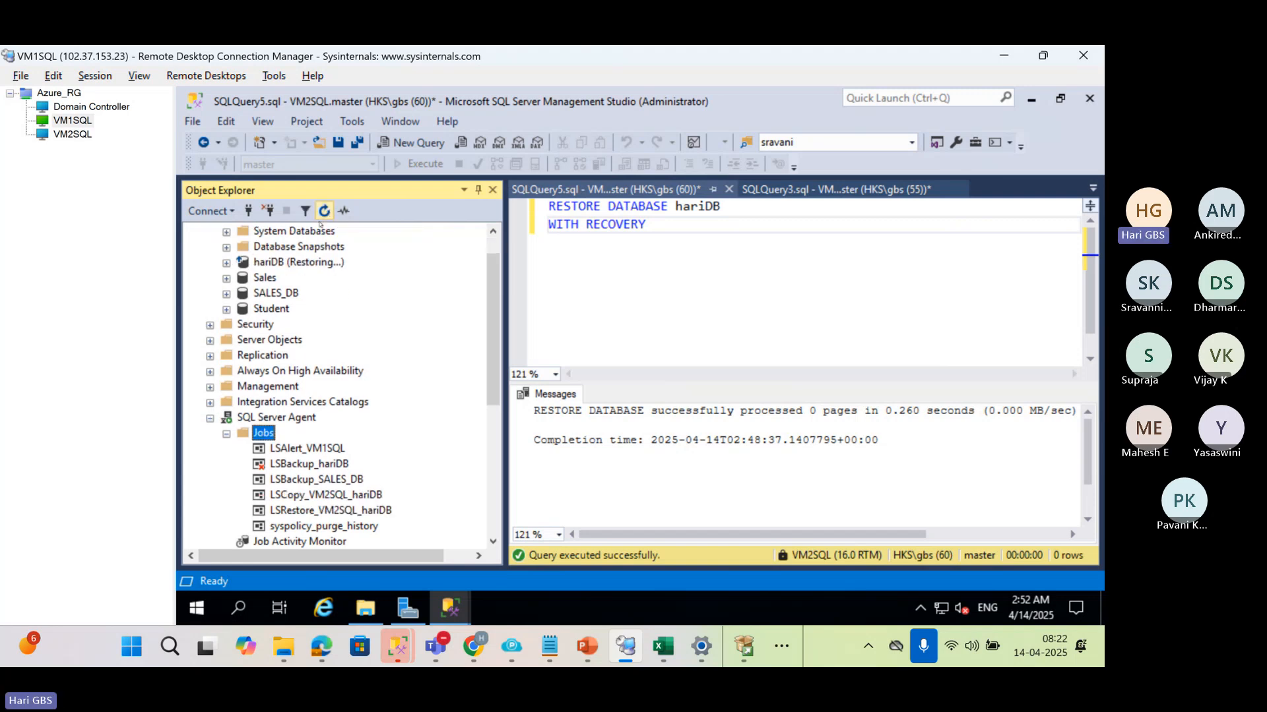
Examine the log shipping backup, copy and restore jobs for hariDB under VM1SQL's SQL Server Agent
{"action": "left_click", "coordinate": [310, 480]}
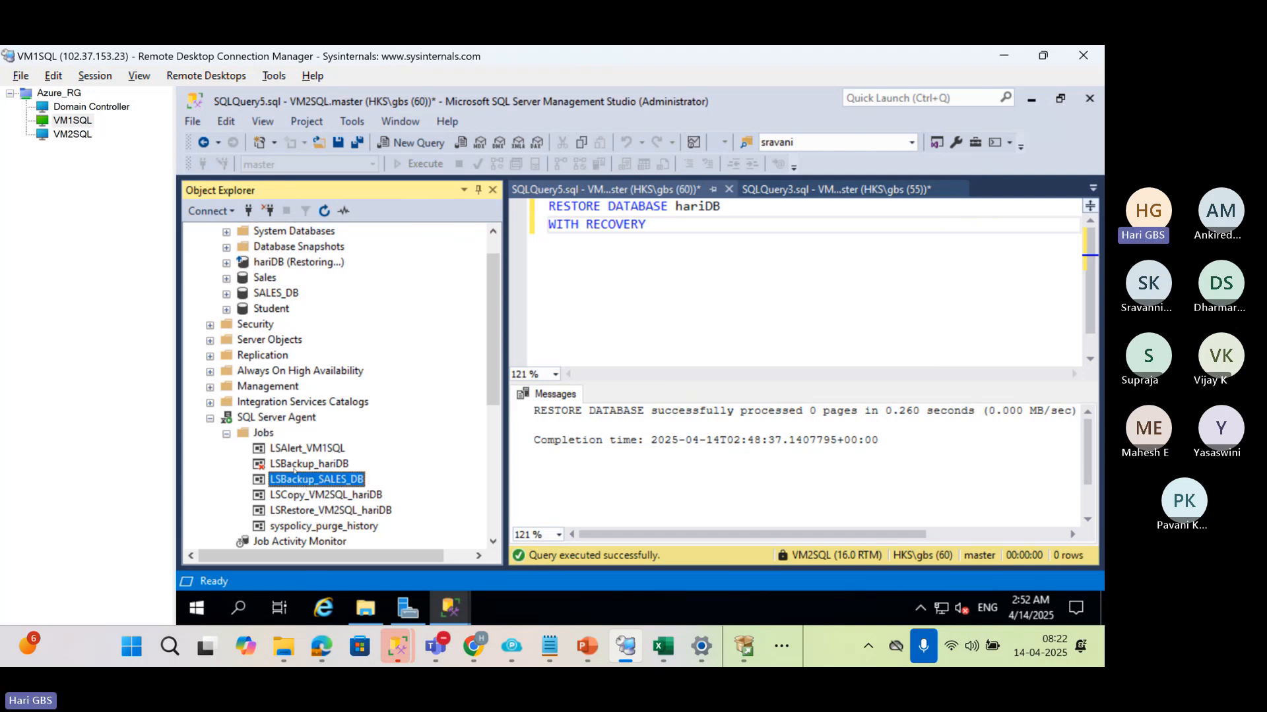
{"action": "left_click", "coordinate": [265, 434]}
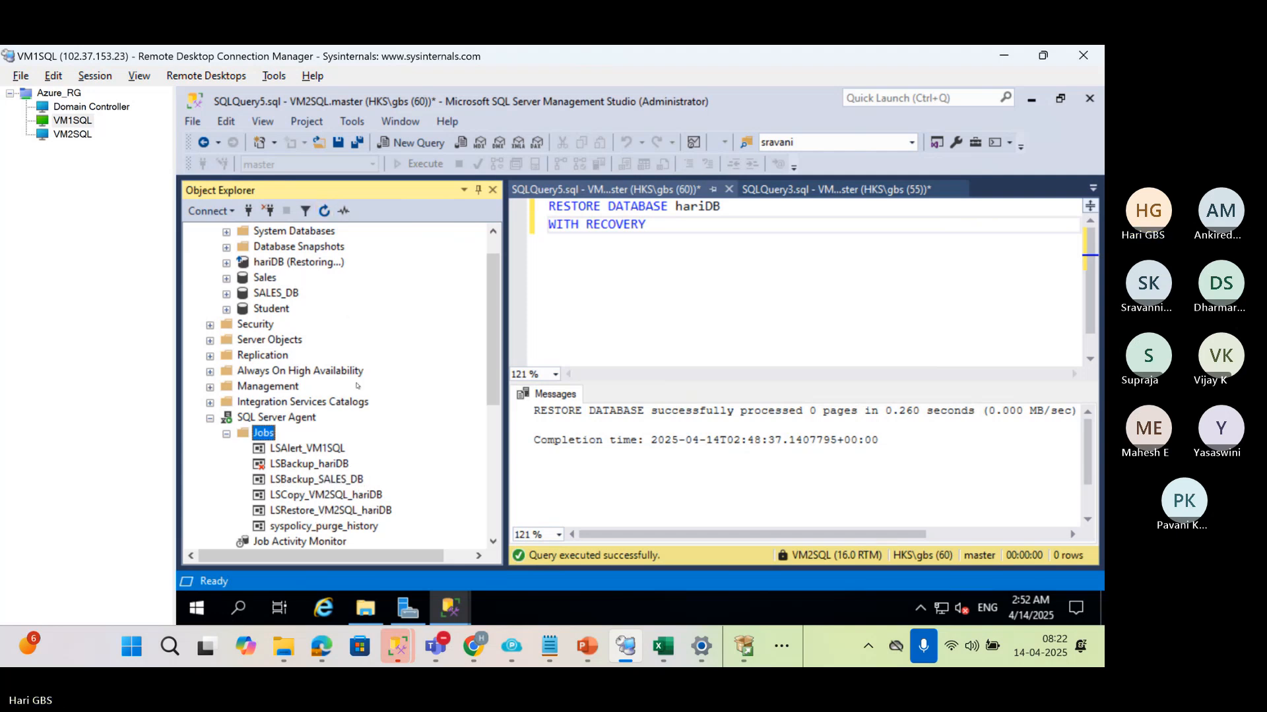
{"action": "left_click", "coordinate": [300, 465]}
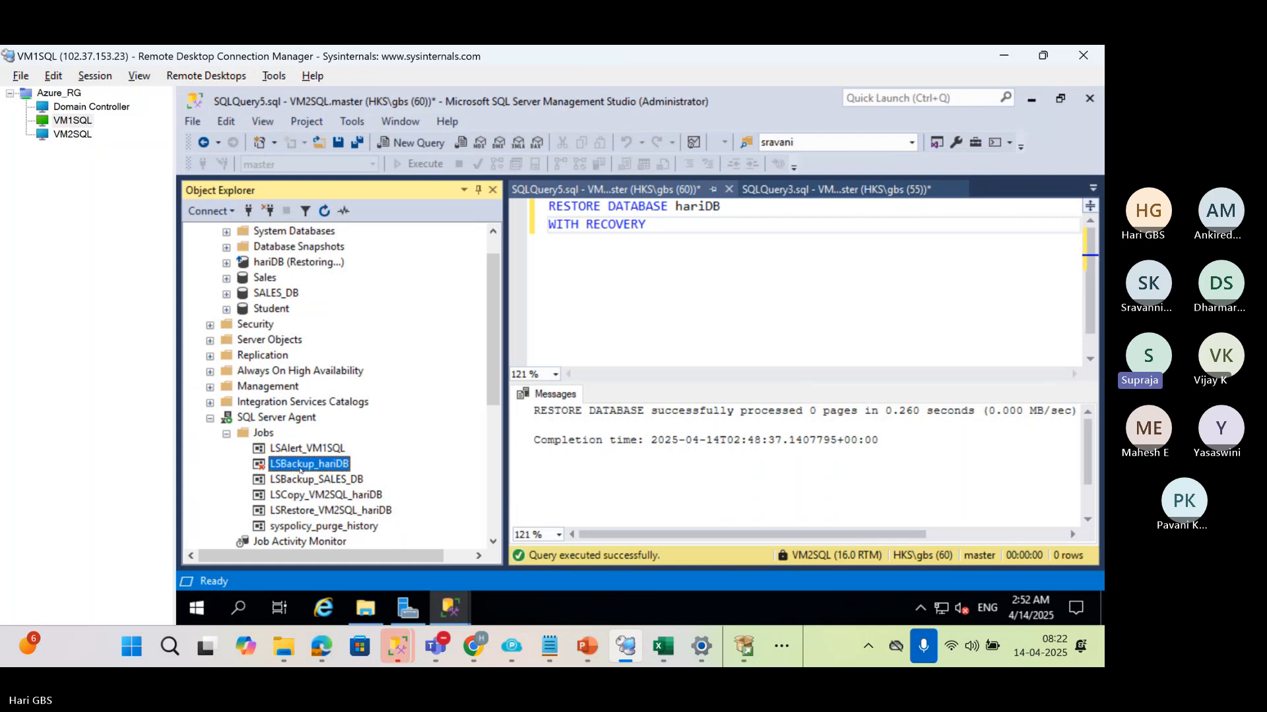
{"action": "left_click", "coordinate": [306, 496]}
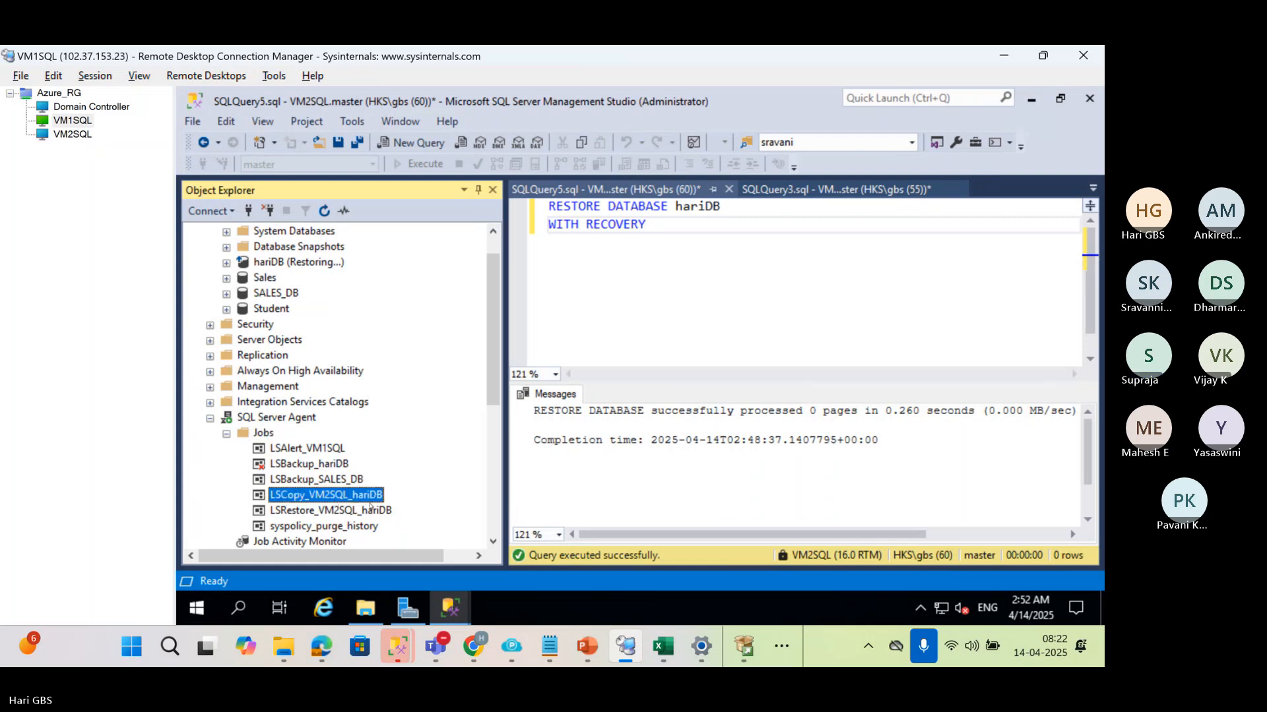
{"action": "scroll", "coordinate": [289, 399], "scroll_direction": "down", "scroll_amount": 2}
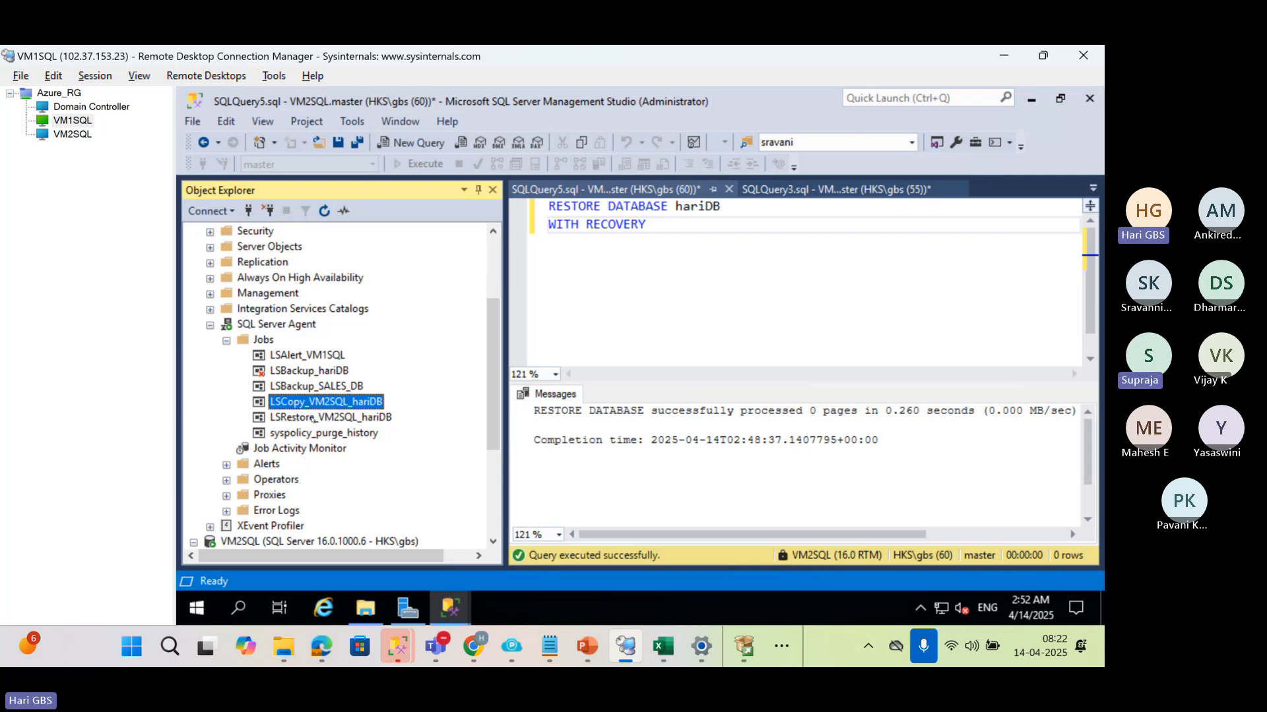
{"action": "left_click", "coordinate": [352, 420]}
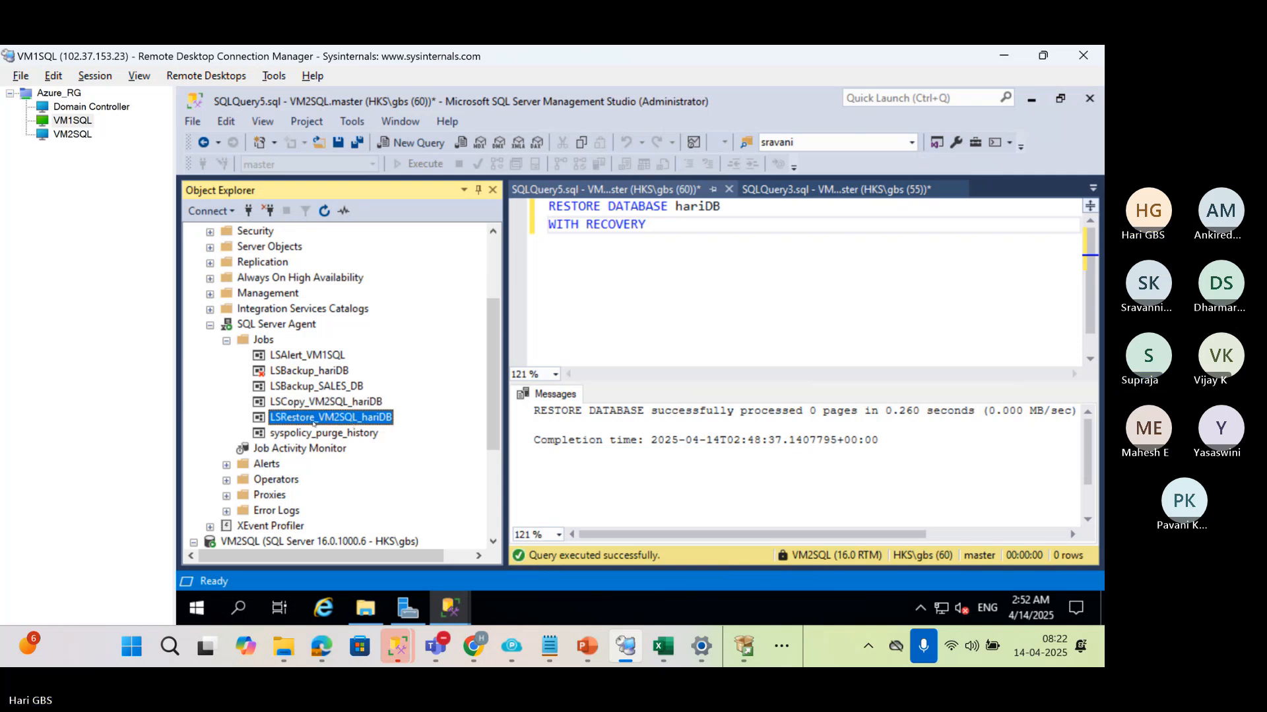
{"action": "scroll", "coordinate": [313, 422], "scroll_direction": "up", "scroll_amount": 3}
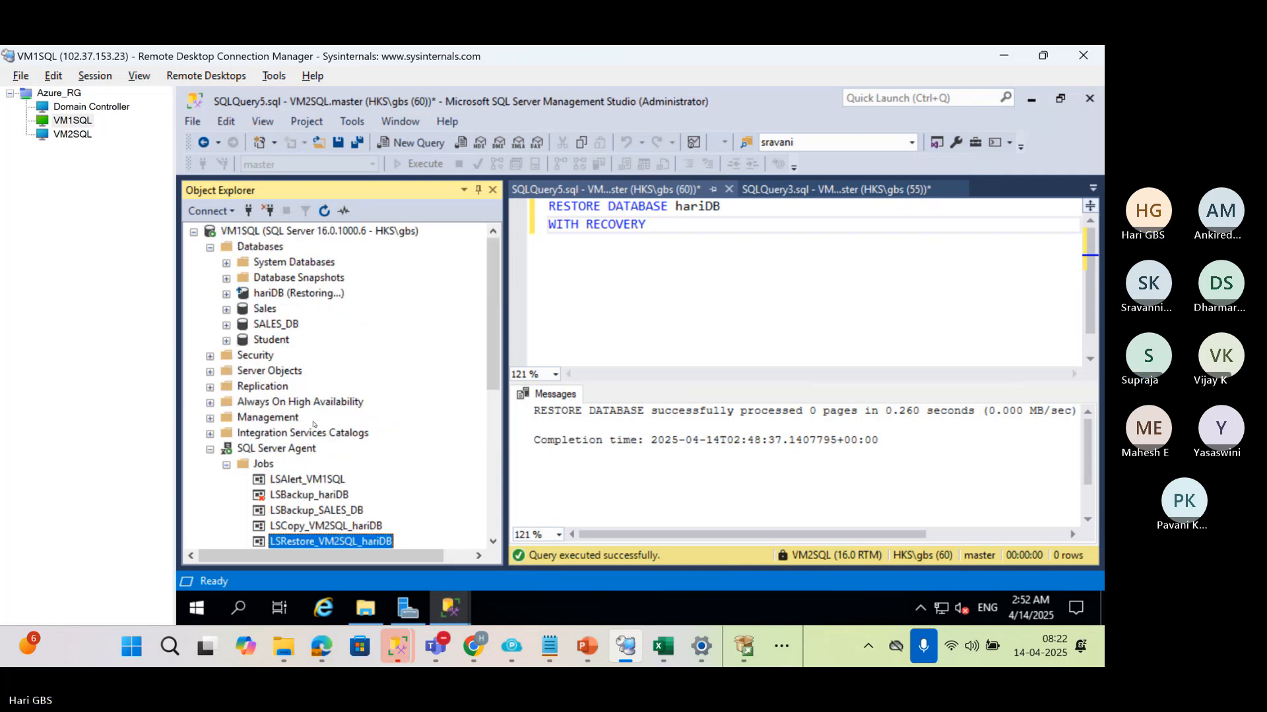
Collapse VM1SQL, refresh VM2SQL and find the hariDB backup job among its SQL Server Agent jobs
{"action": "left_click", "coordinate": [193, 231]}
{"action": "left_click", "coordinate": [310, 247]}
{"action": "left_click", "coordinate": [324, 211]}
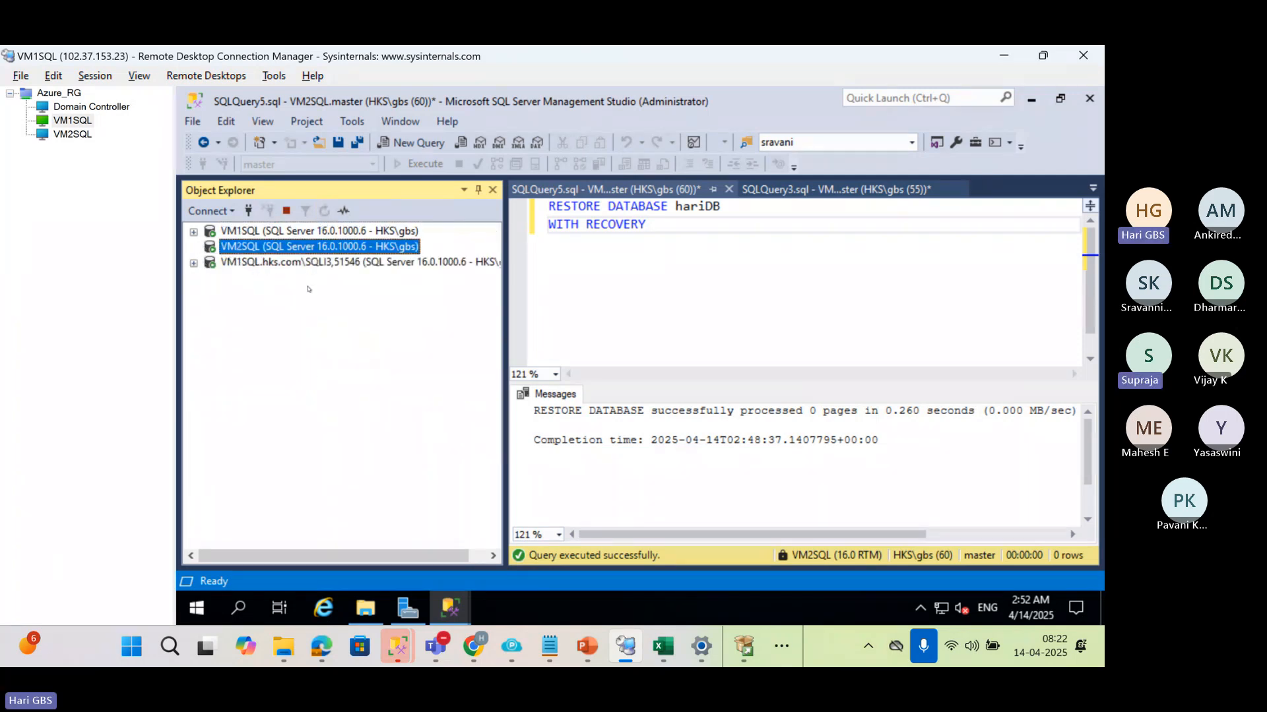
{"action": "left_click", "coordinate": [209, 371]}
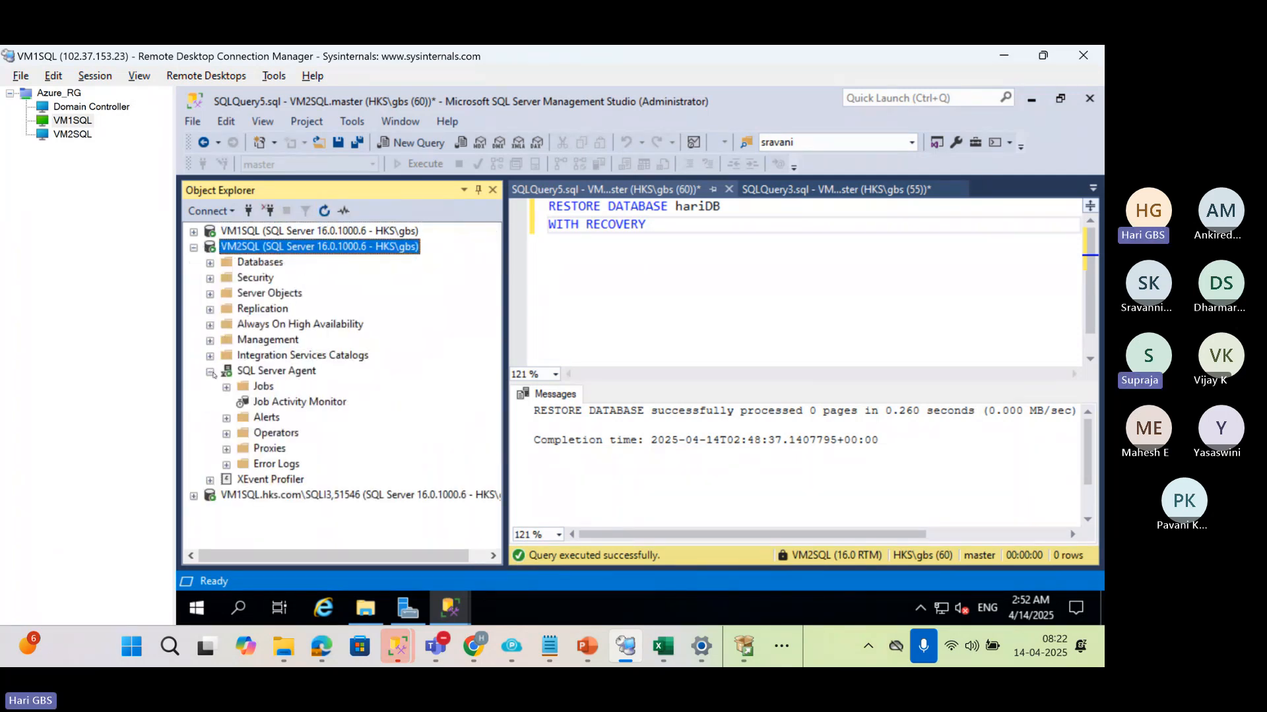
{"action": "left_click", "coordinate": [226, 387]}
{"action": "left_click", "coordinate": [298, 419]}
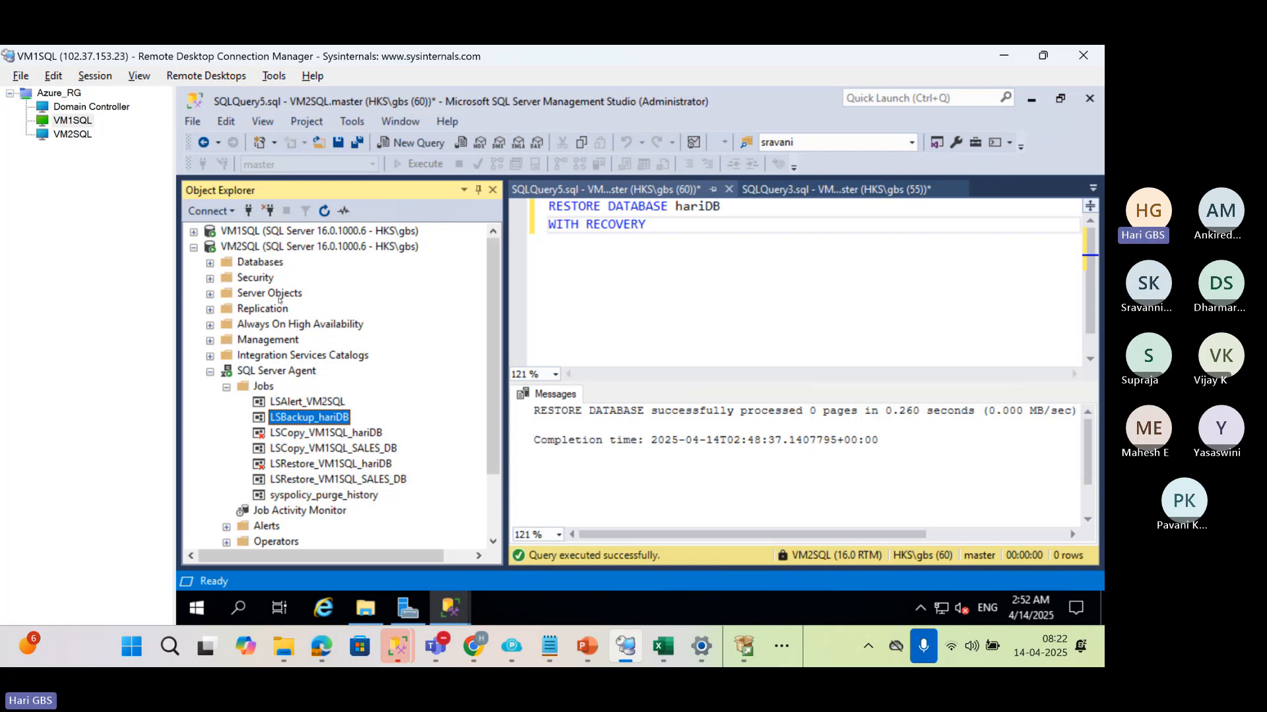
Switch to the Excel failover diagram and review the RESTORING and ONLINE state labels for VM1 SQL and VM2 SQL
{"action": "left_click", "coordinate": [194, 252]}
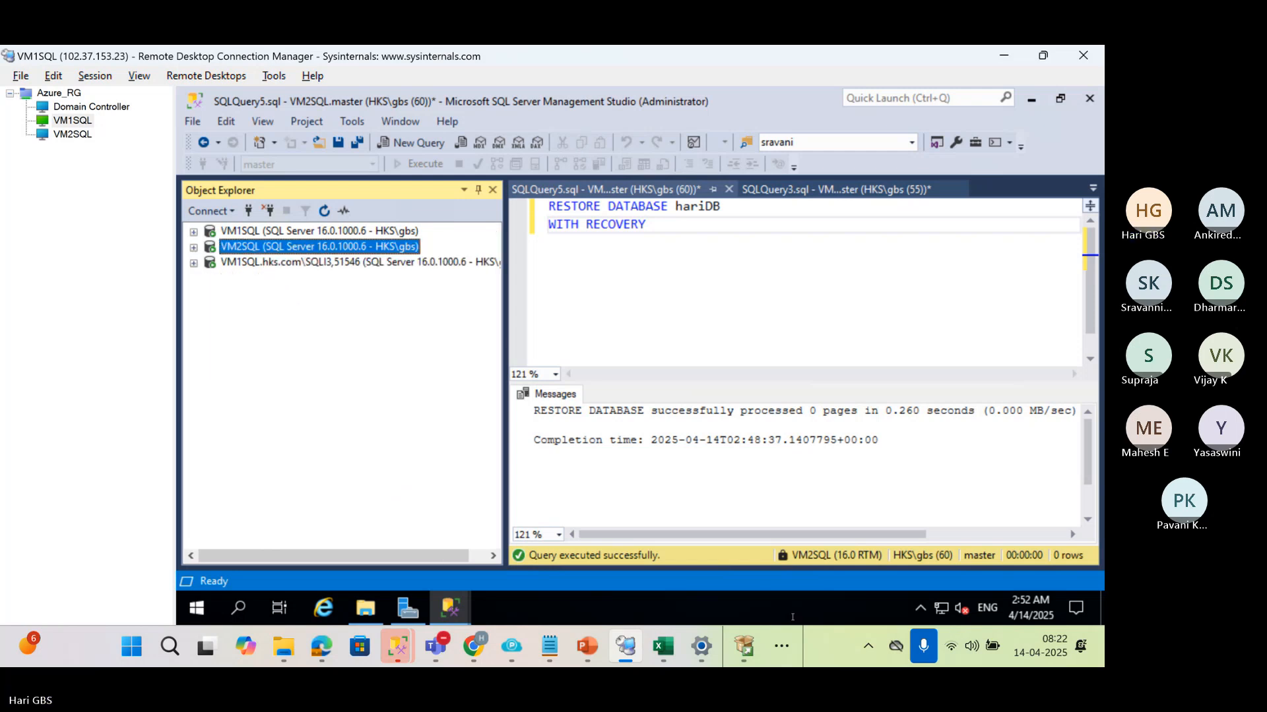
{"action": "left_click", "coordinate": [663, 647]}
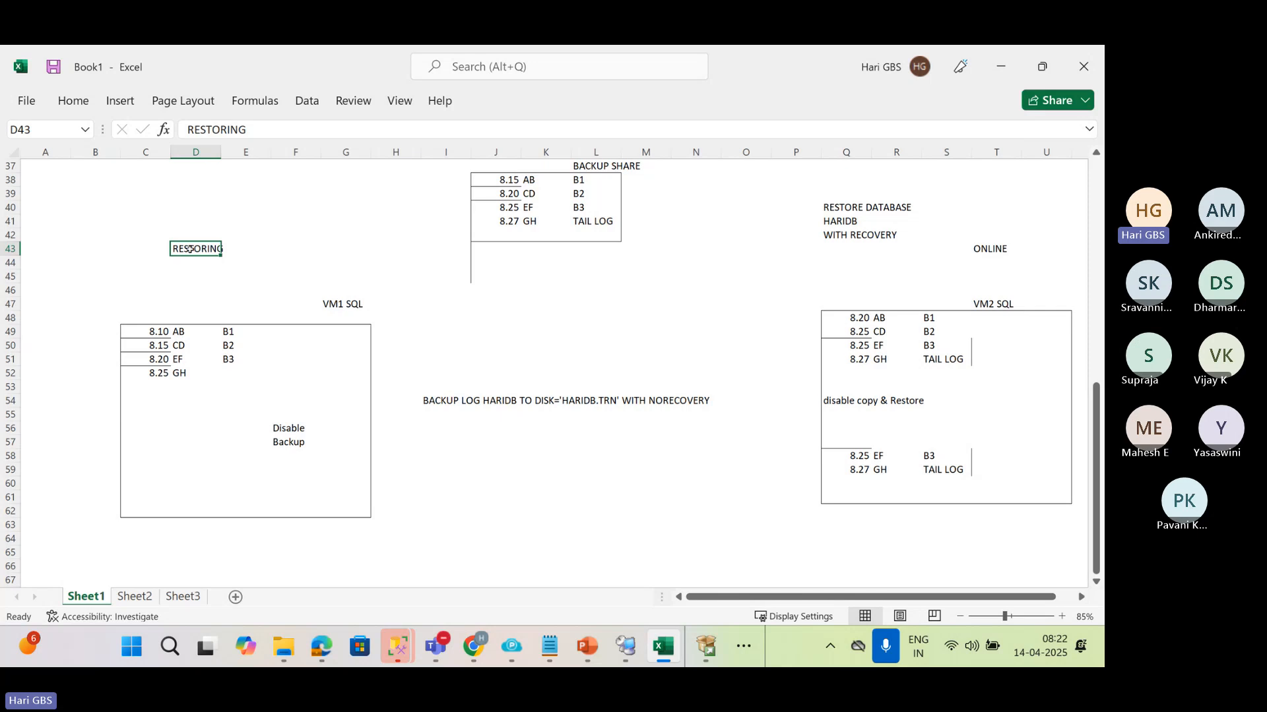
{"action": "left_click", "coordinate": [1003, 249]}
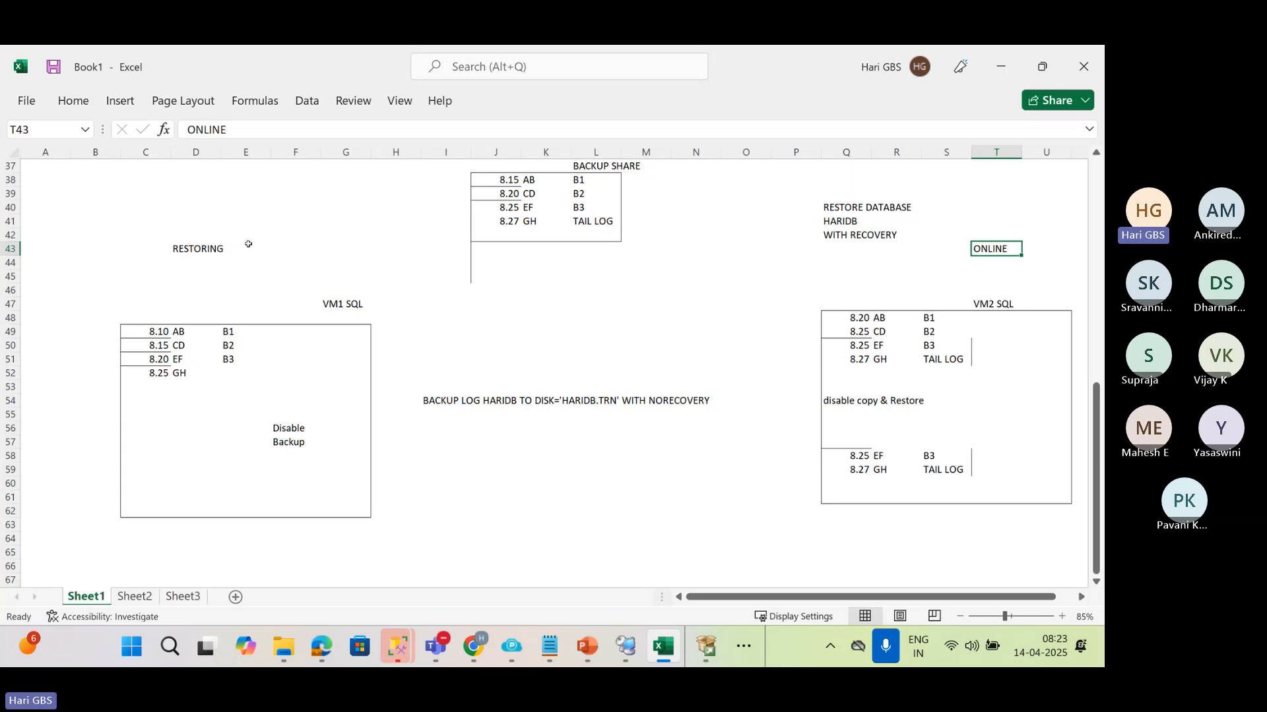
{"action": "key", "text": "alt+Tab"}
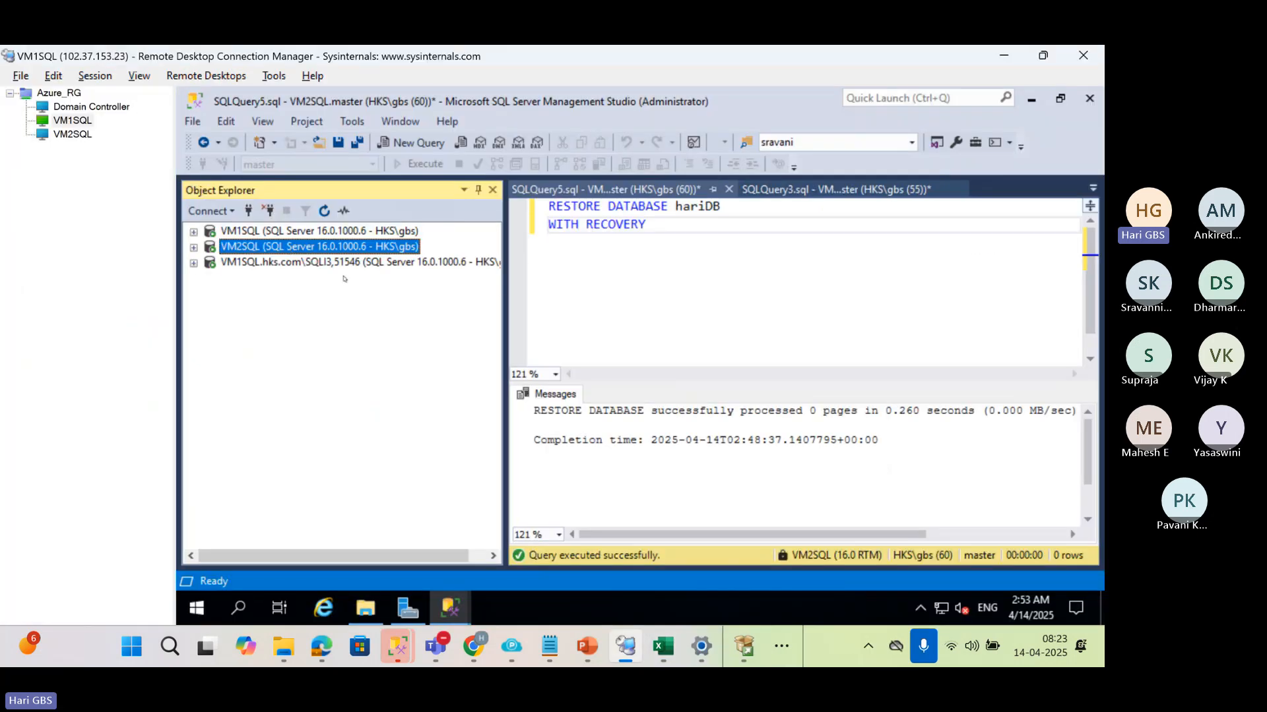
In SQL Server Management Studio, check hariDB among the databases on VM1SQL and collapse the server
{"action": "left_click", "coordinate": [193, 232]}
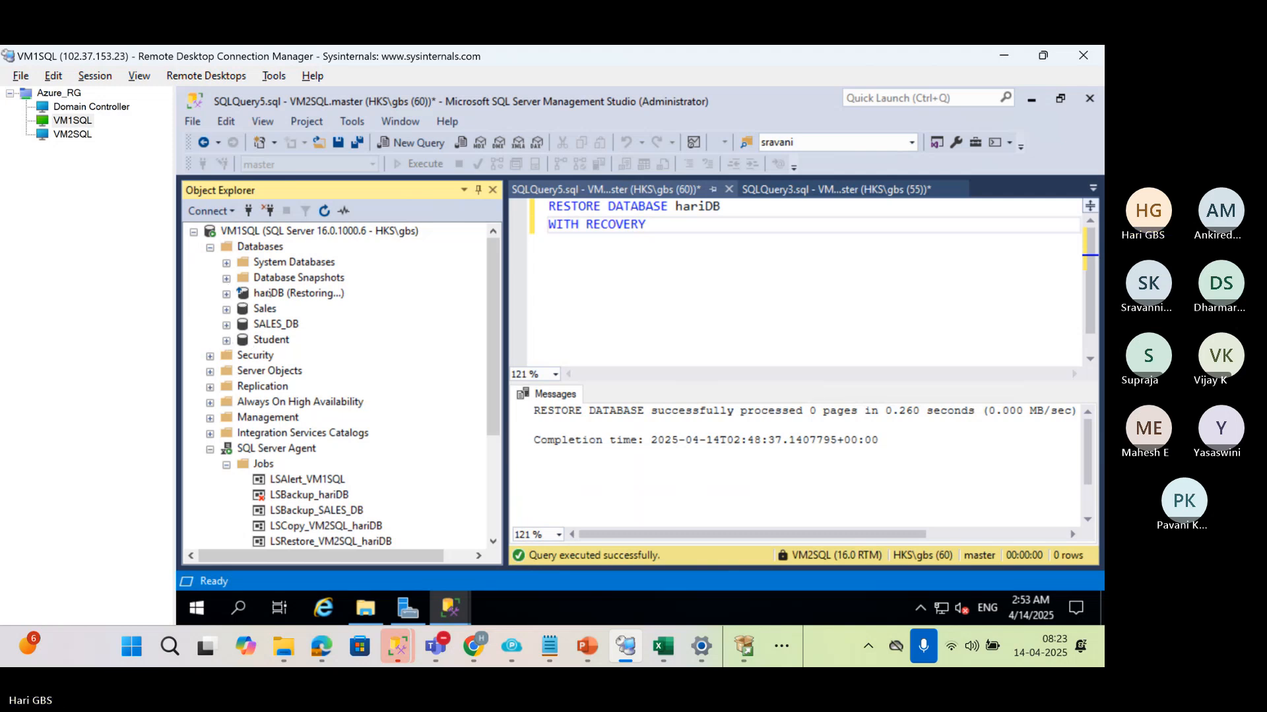
{"action": "left_click", "coordinate": [293, 293]}
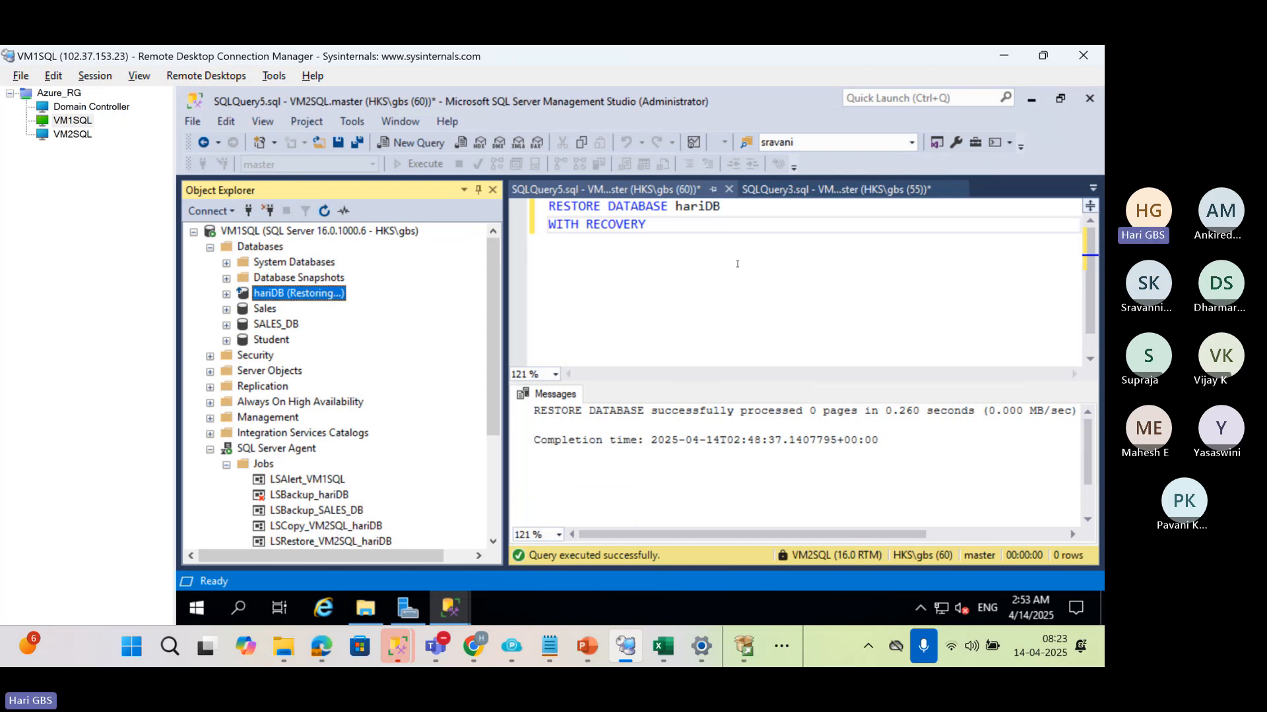
{"action": "left_click", "coordinate": [534, 194]}
{"action": "key", "text": "ctrl+a"}
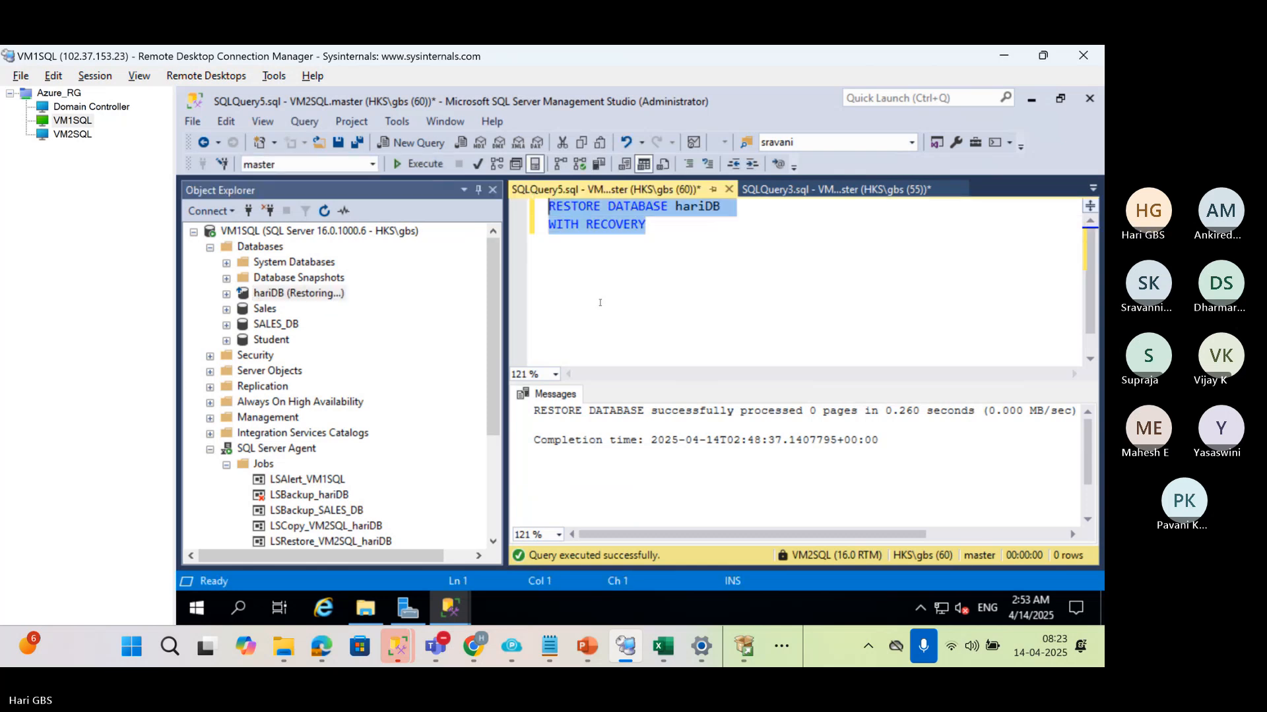
{"action": "left_click", "coordinate": [193, 232]}
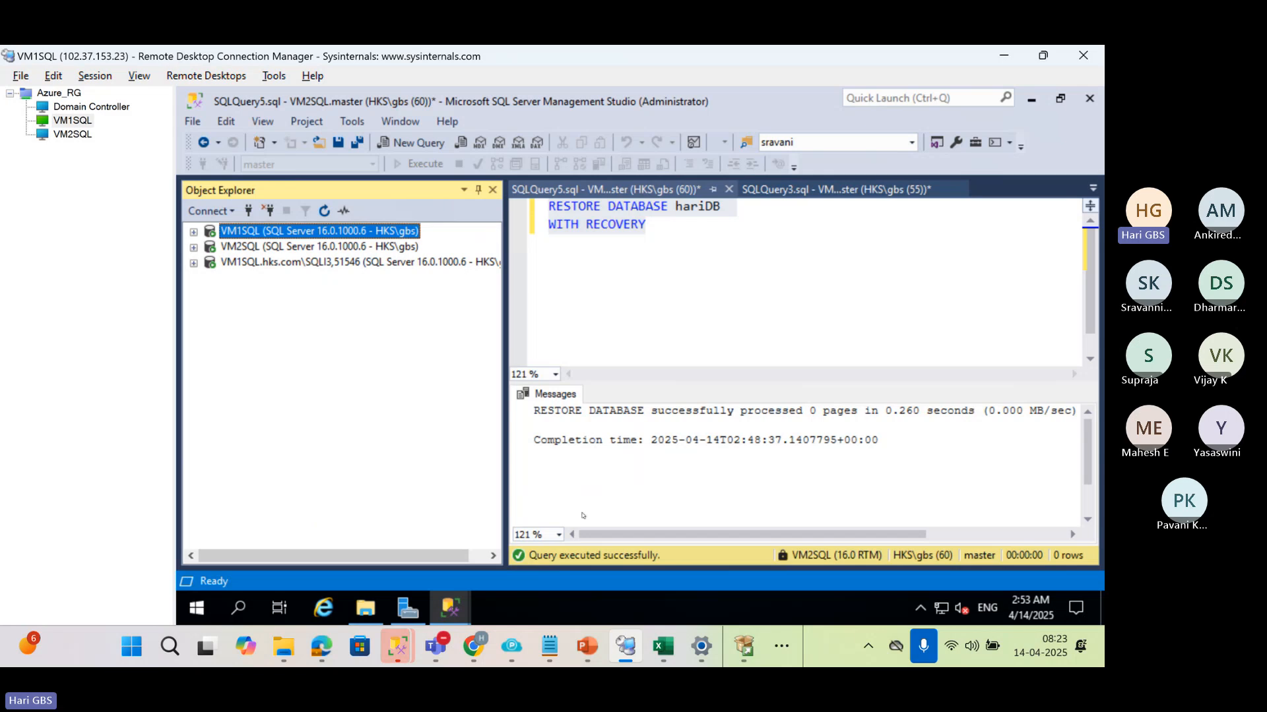
Clear the RESTORE DATABASE hariDB WITH RECOVERY statement from the query editor
{"action": "left_click", "coordinate": [663, 225]}
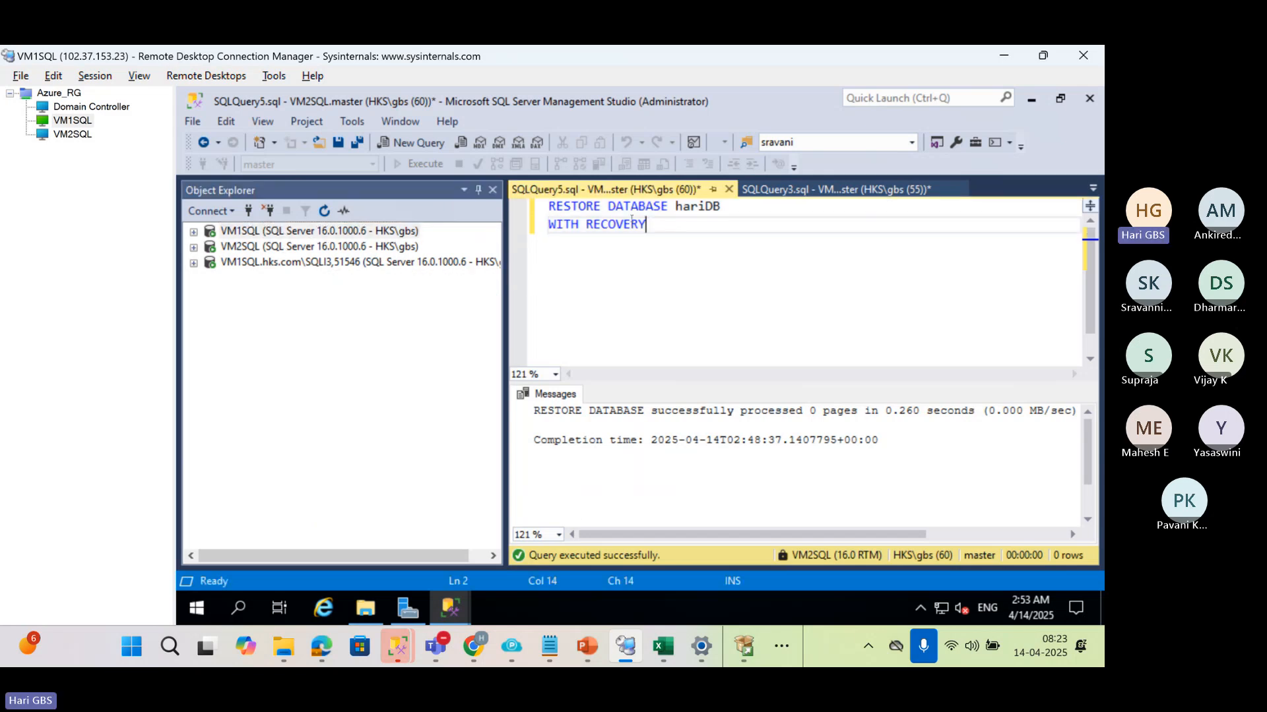
{"action": "key", "text": "ctrl+a"}
{"action": "key", "text": "Delete"}
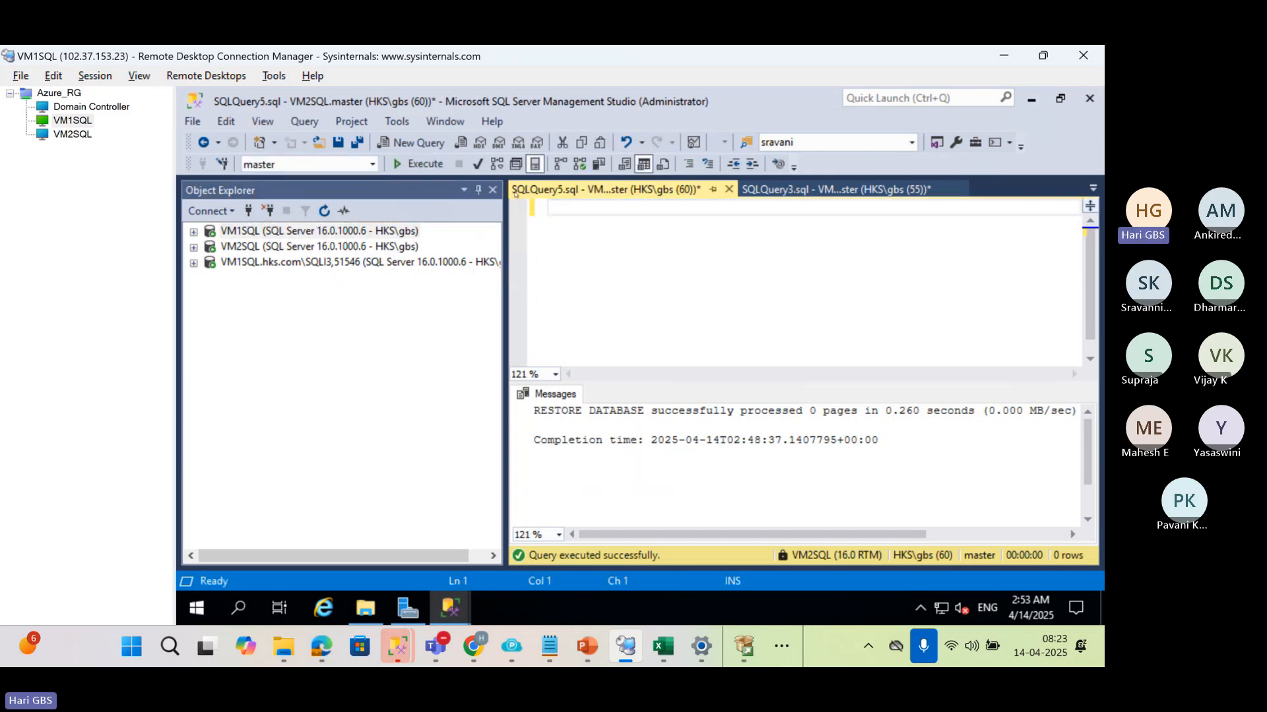
Open a new query connected to the VM2SQL server within the VM1SQL remote session
{"action": "left_click", "coordinate": [193, 247]}
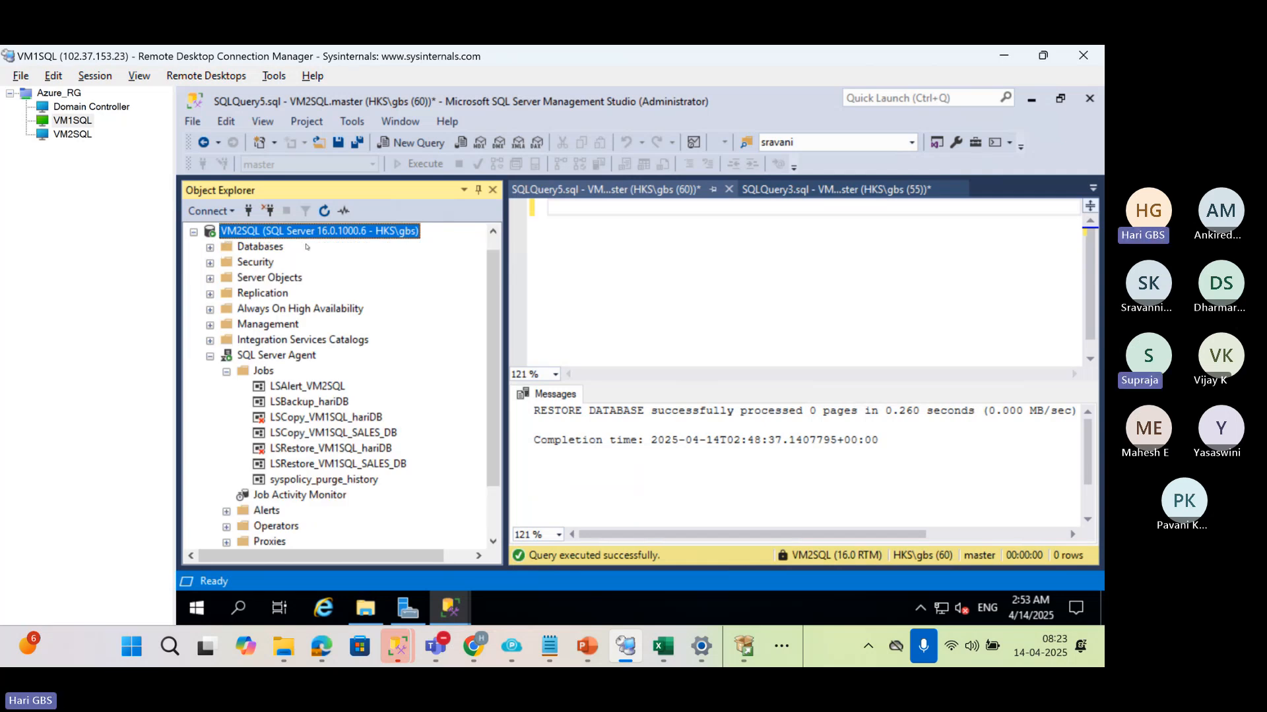
{"action": "left_click", "coordinate": [69, 136]}
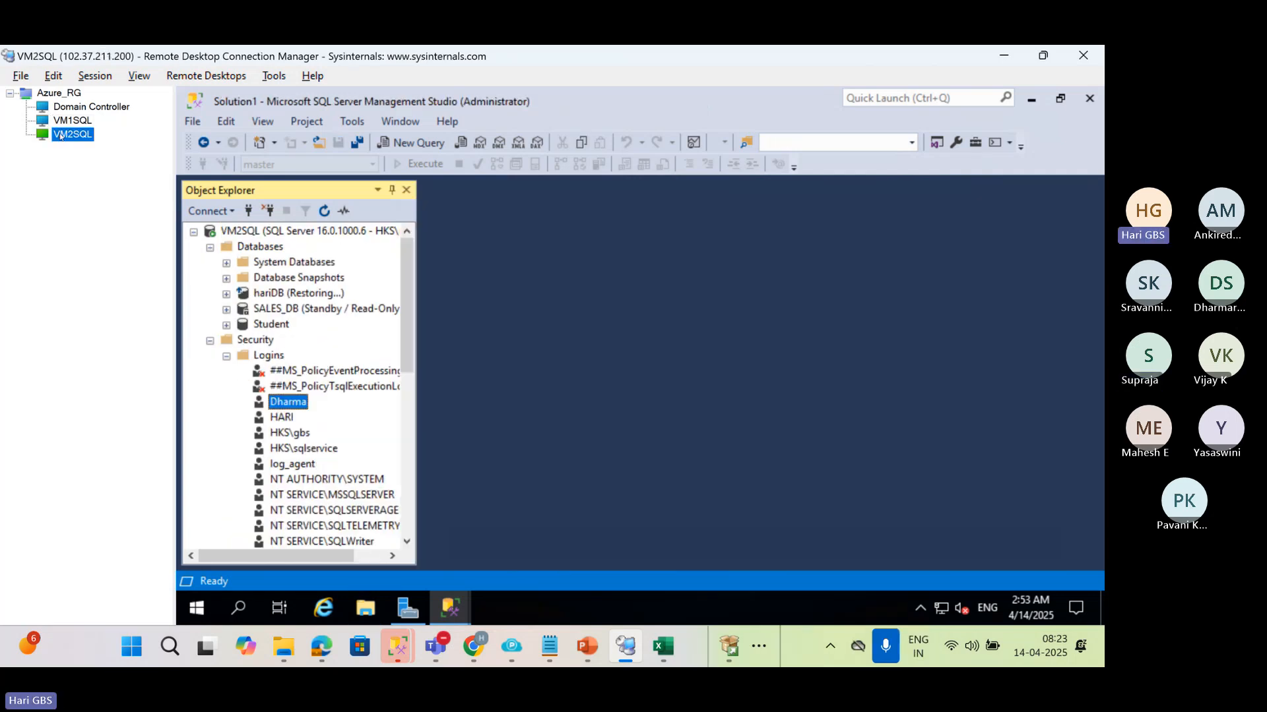
{"action": "left_click", "coordinate": [71, 121]}
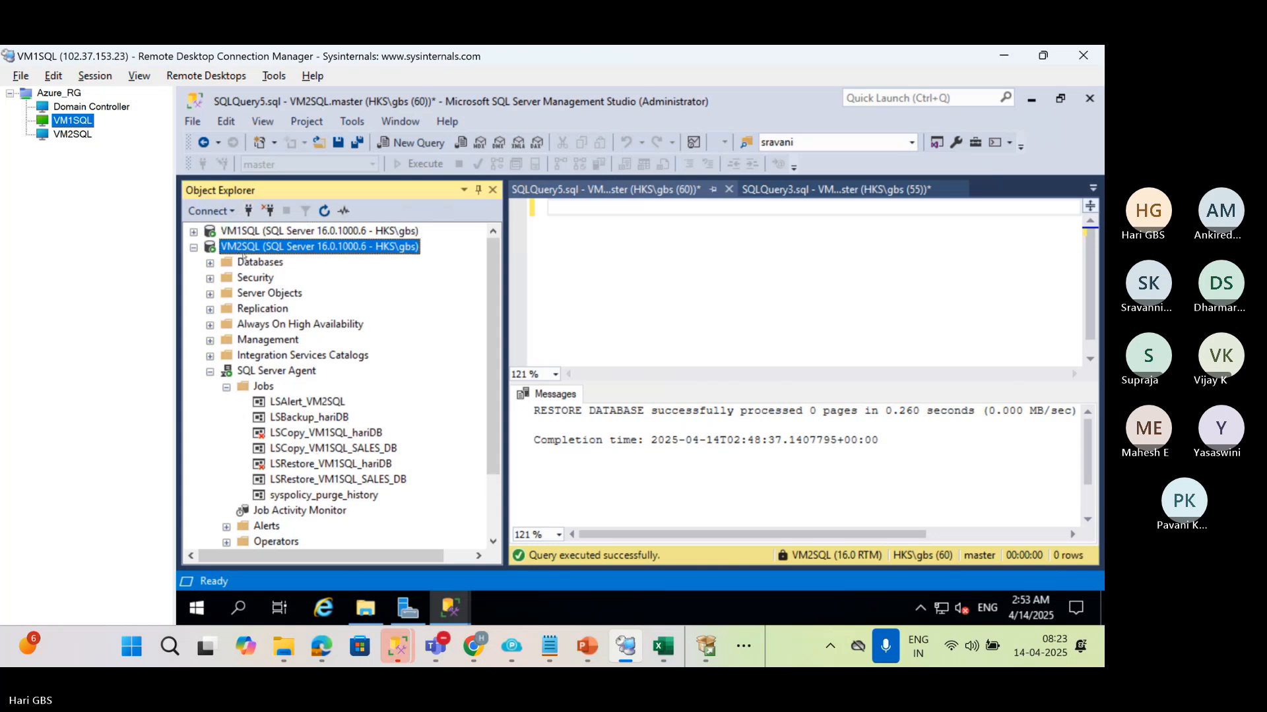
{"action": "key", "text": "ctrl+n"}
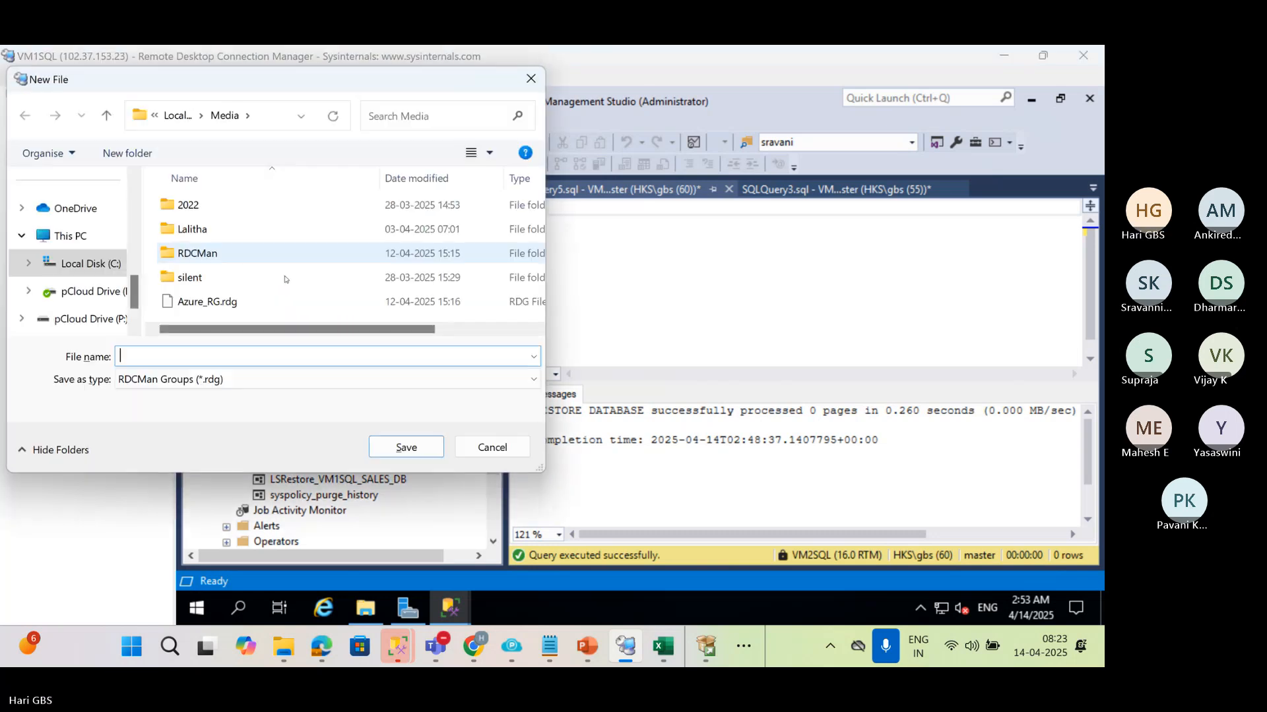
{"action": "key", "text": "Escape"}
{"action": "left_click", "coordinate": [320, 251]}
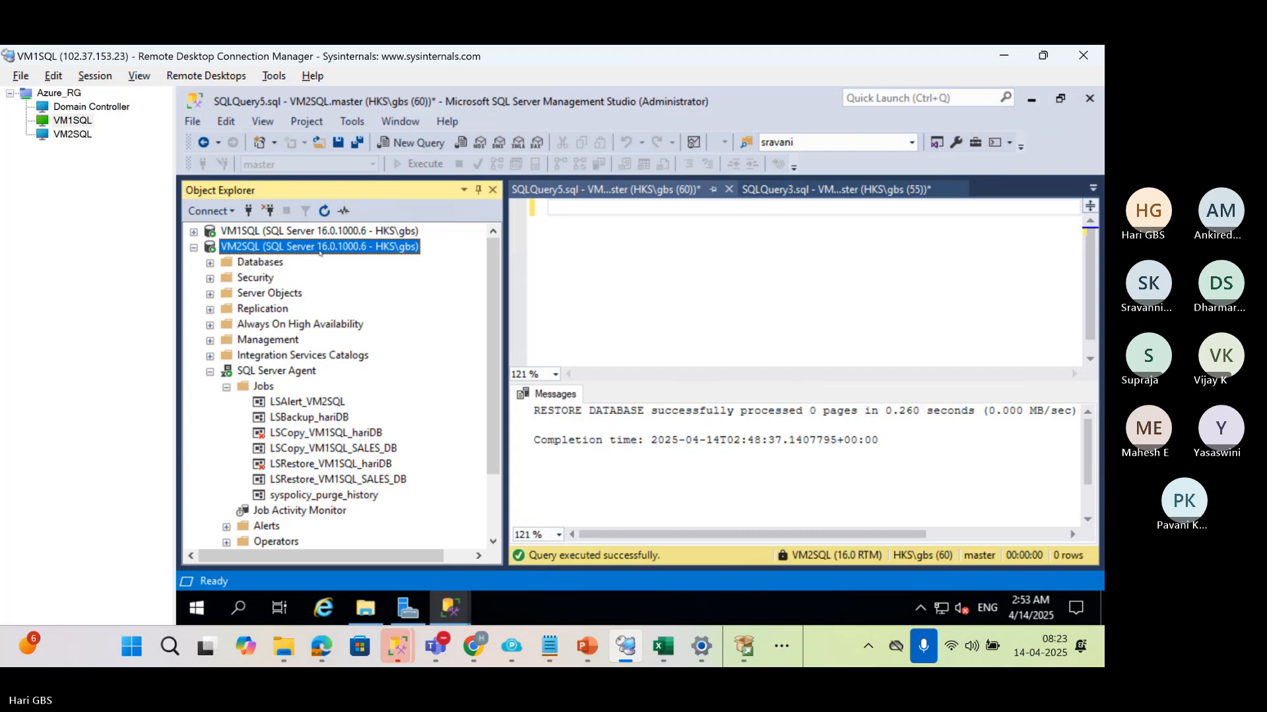
{"action": "key", "text": "ctrl+n"}
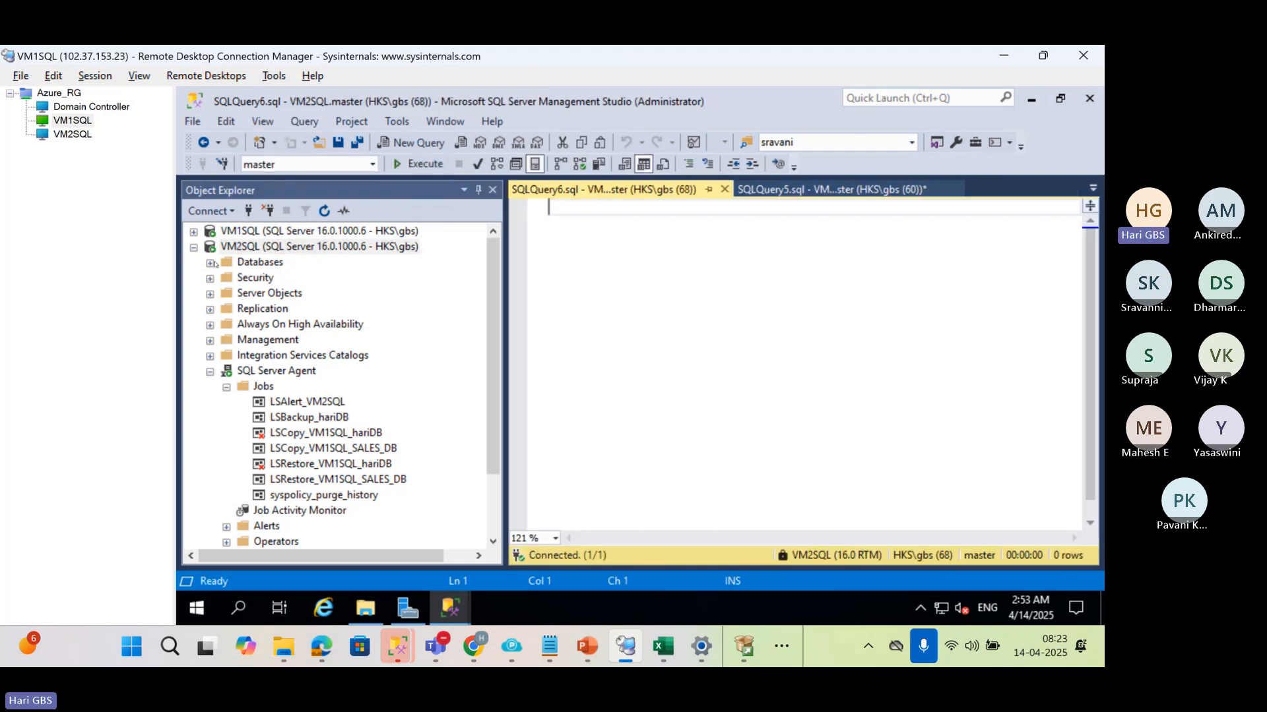
Expand the databases on VM2SQL to locate hariDB, and insert two blank lines in the new query
{"action": "left_click", "coordinate": [209, 263]}
{"action": "left_click", "coordinate": [256, 308]}
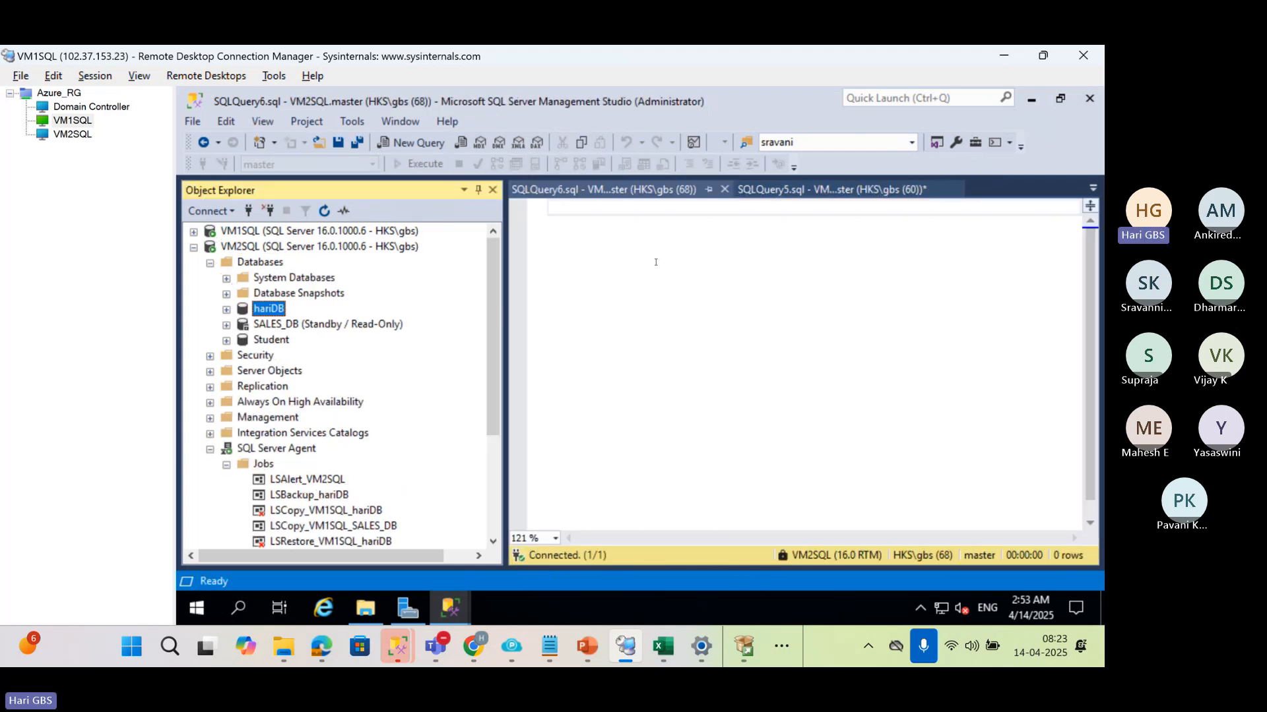
{"action": "left_click", "coordinate": [660, 261]}
{"action": "key", "text": "Return"}
{"action": "key", "text": "Return"}
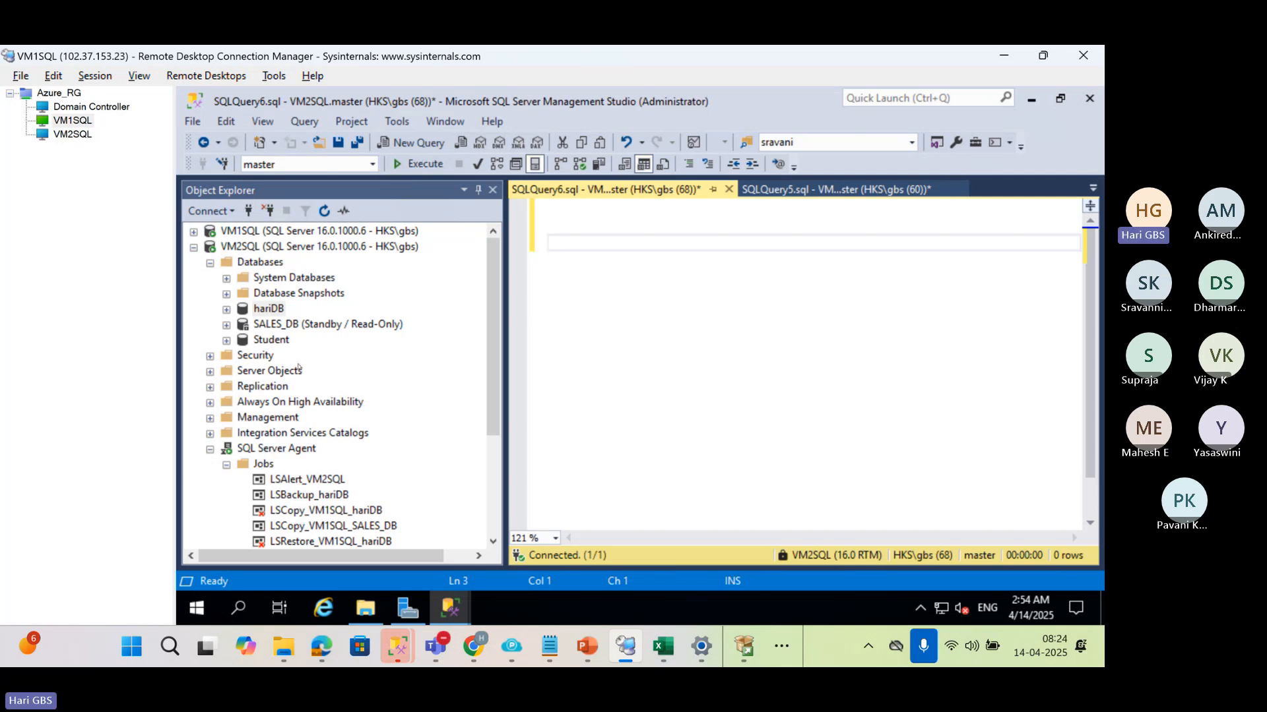
Try to stop the LSBackup_hariDB job under SQL Server Agent on VM2SQL
{"action": "right_click", "coordinate": [288, 494]}
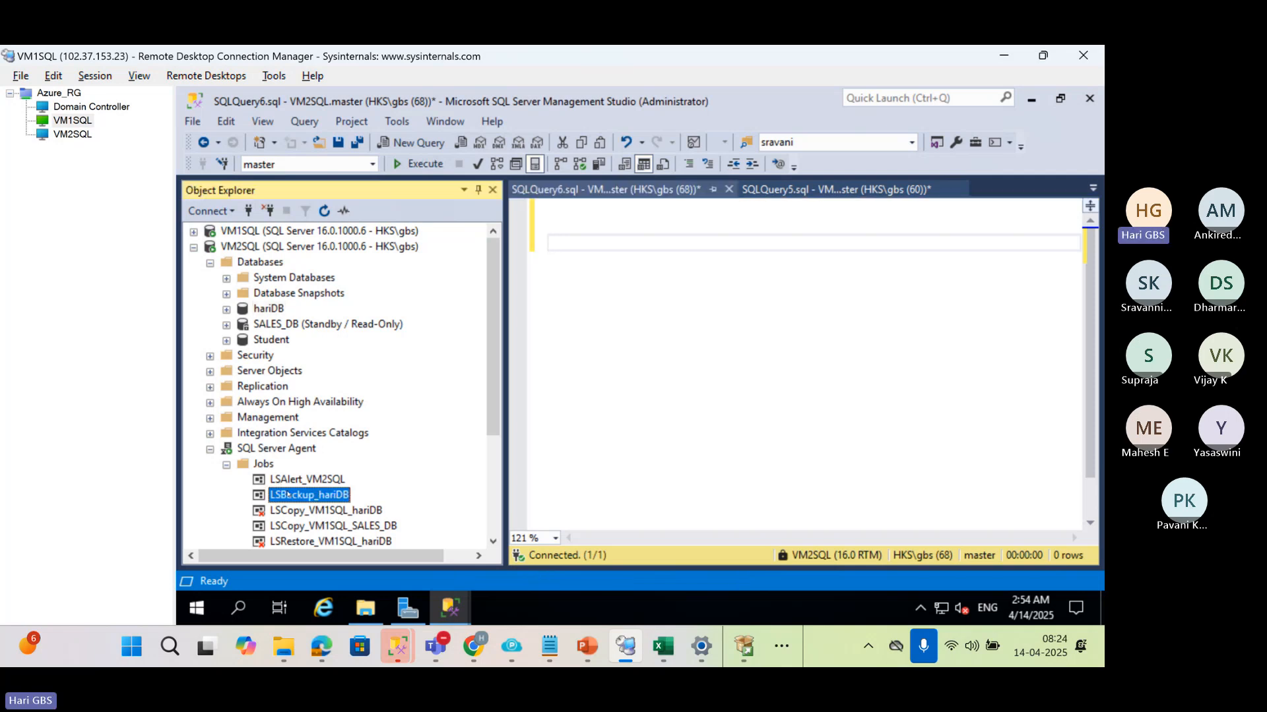
{"action": "left_click", "coordinate": [217, 499]}
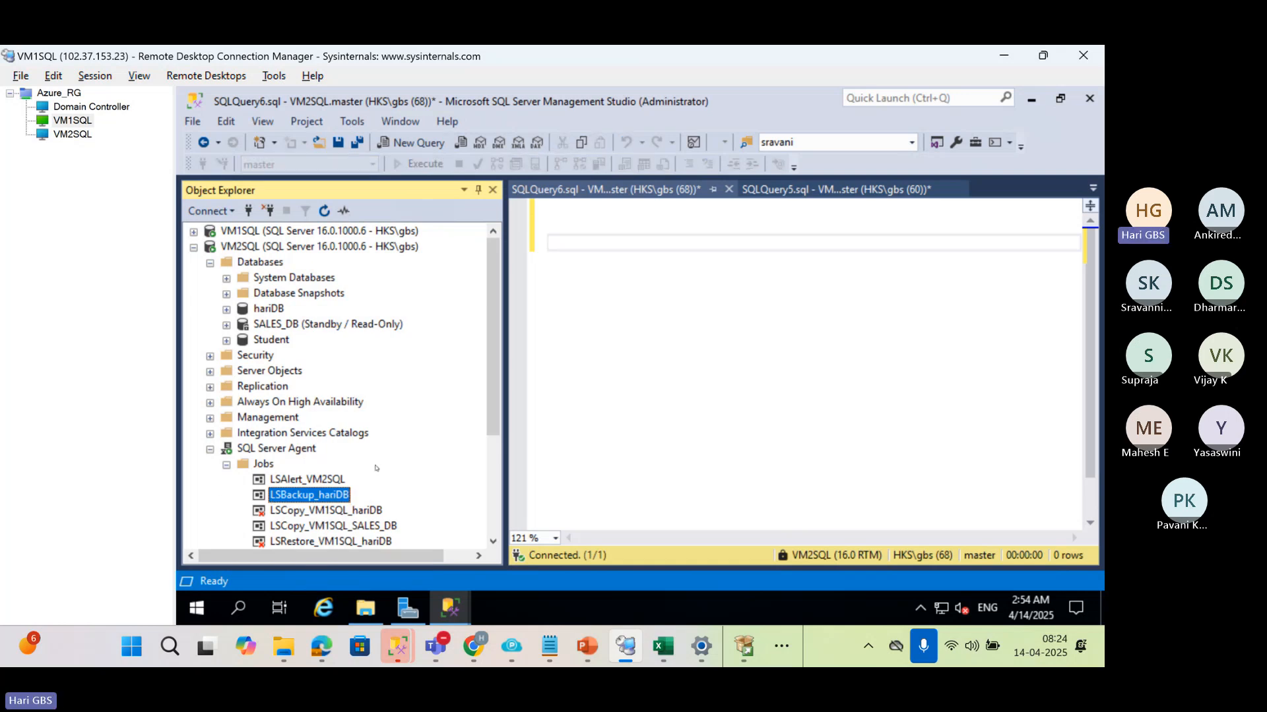
{"action": "scroll", "coordinate": [364, 487], "scroll_direction": "down", "scroll_amount": 2}
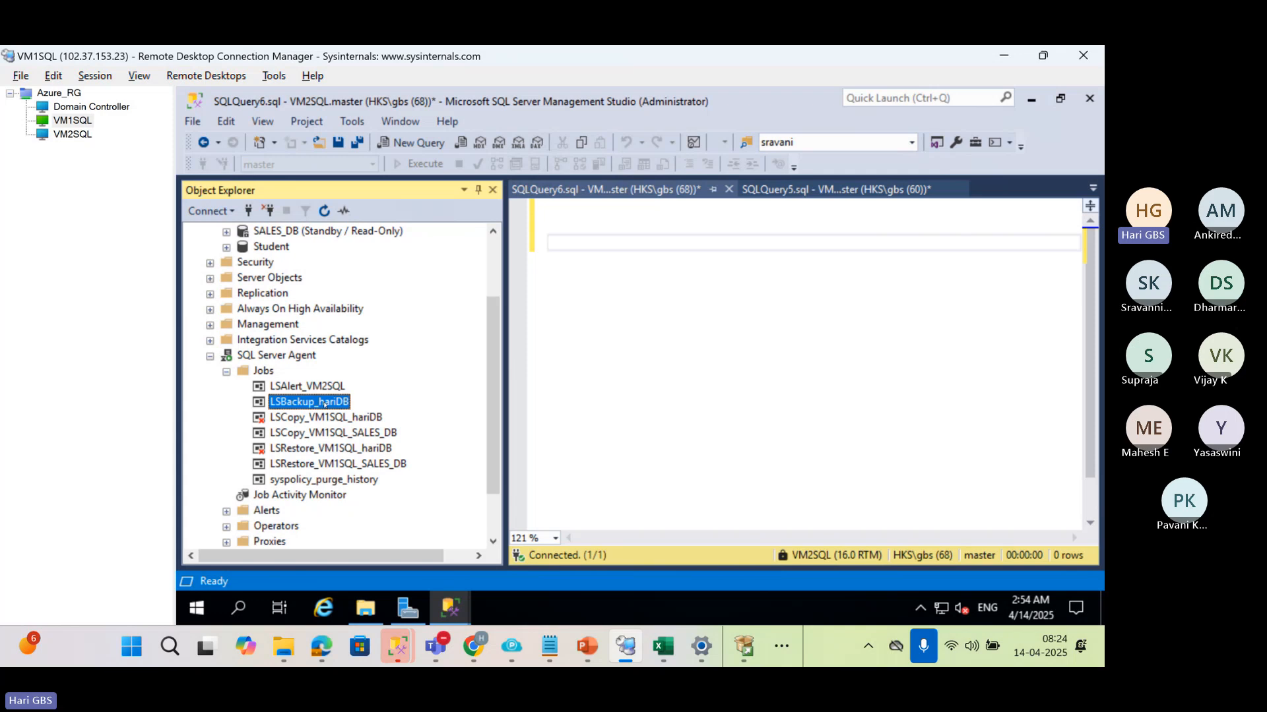
{"action": "right_click", "coordinate": [324, 404]}
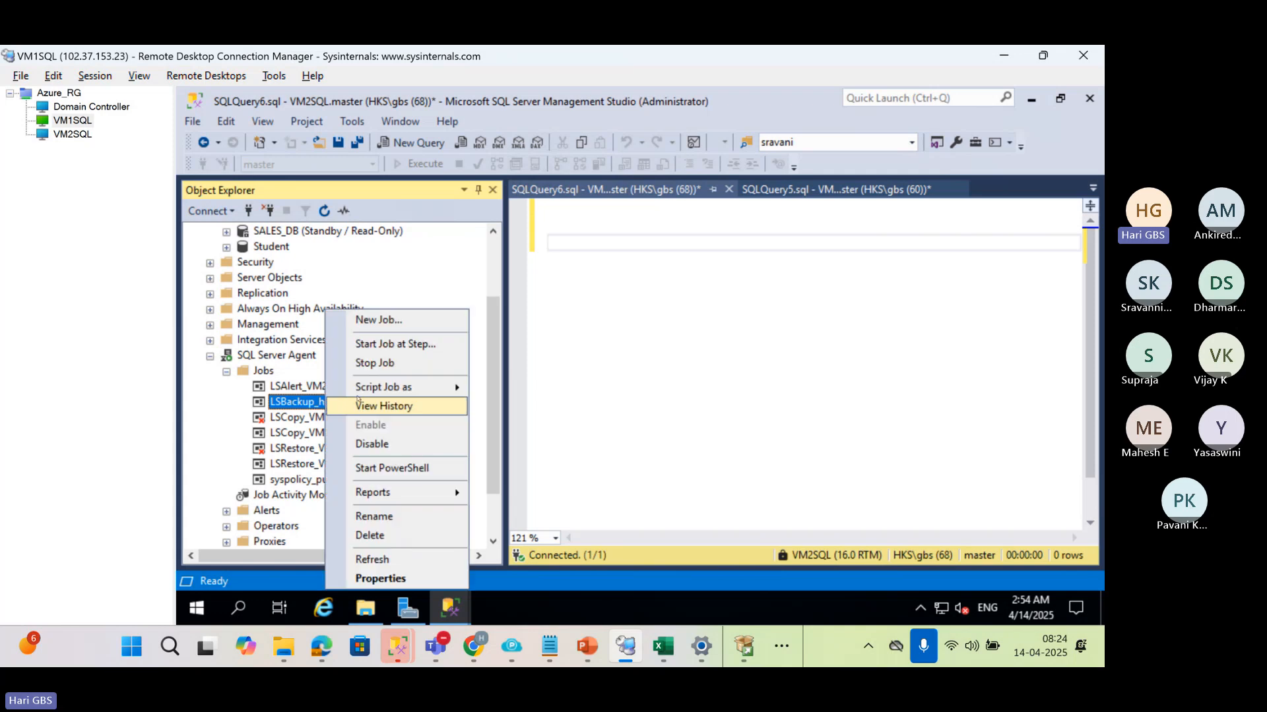
{"action": "left_click", "coordinate": [386, 363]}
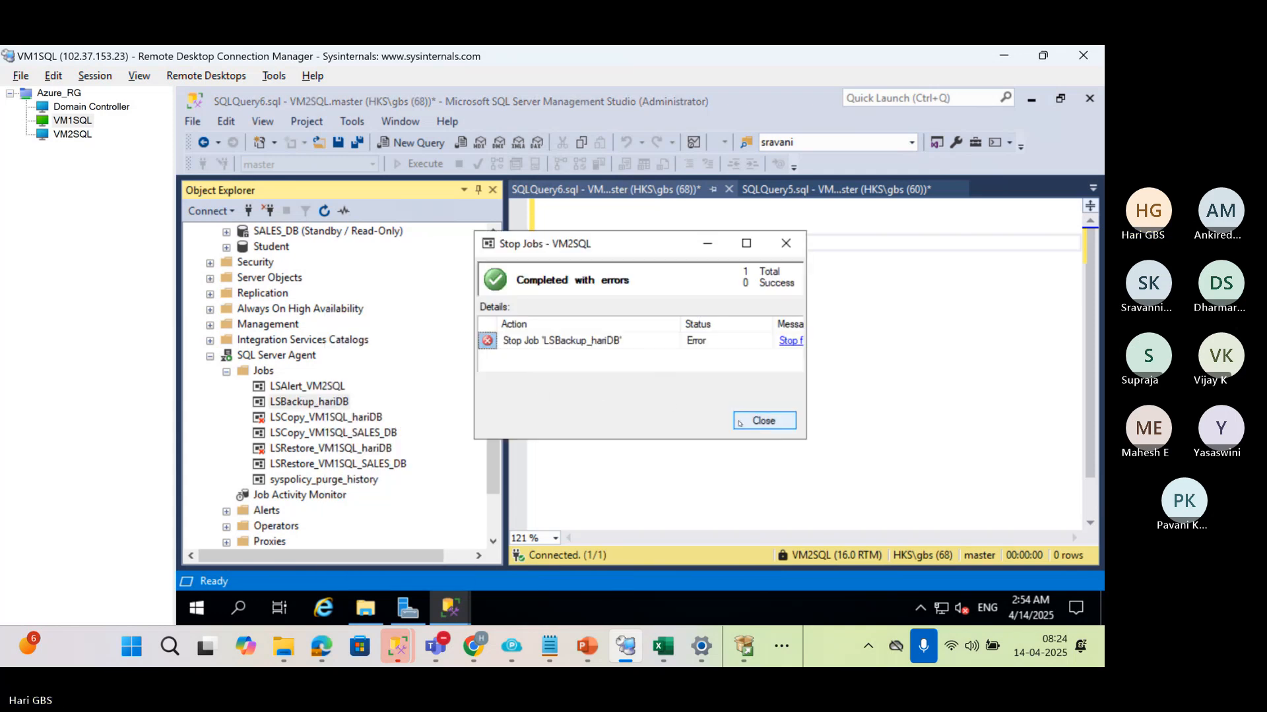
{"action": "left_click", "coordinate": [763, 421]}
Disable the LSBackup_hariDB job on VM2SQL
{"action": "right_click", "coordinate": [280, 403]}
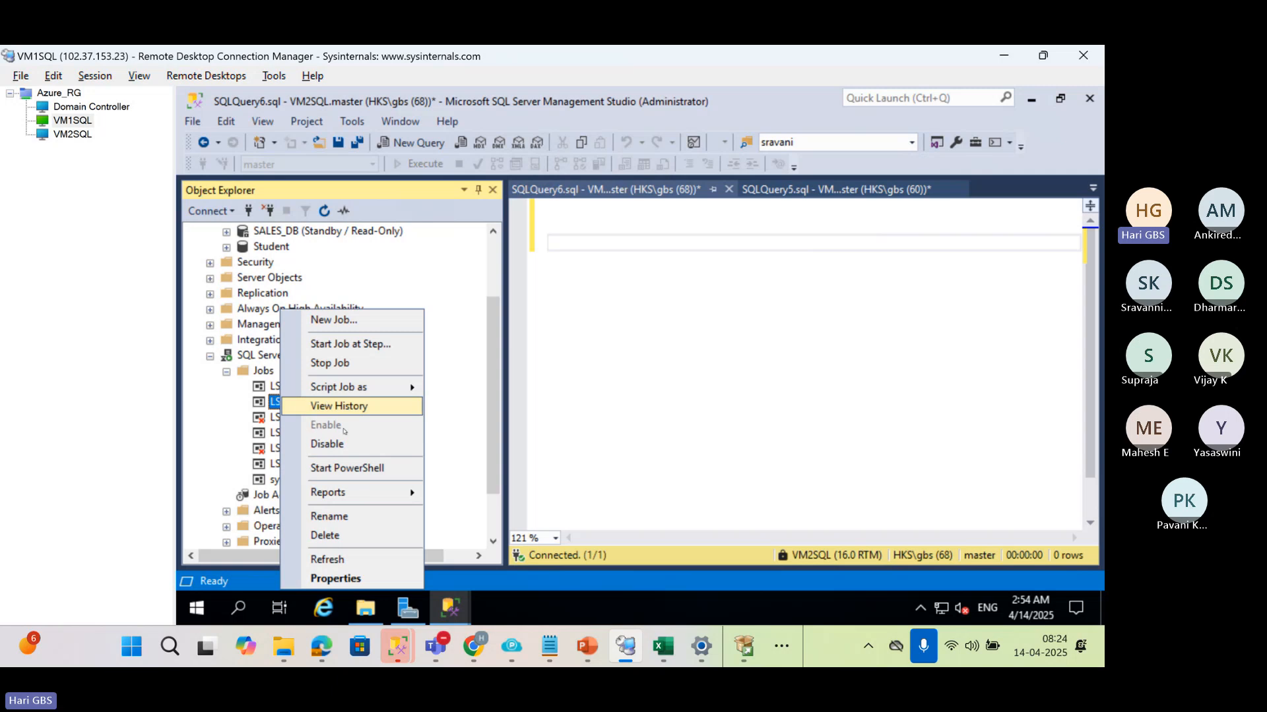
{"action": "left_click", "coordinate": [411, 440]}
{"action": "left_click", "coordinate": [761, 417]}
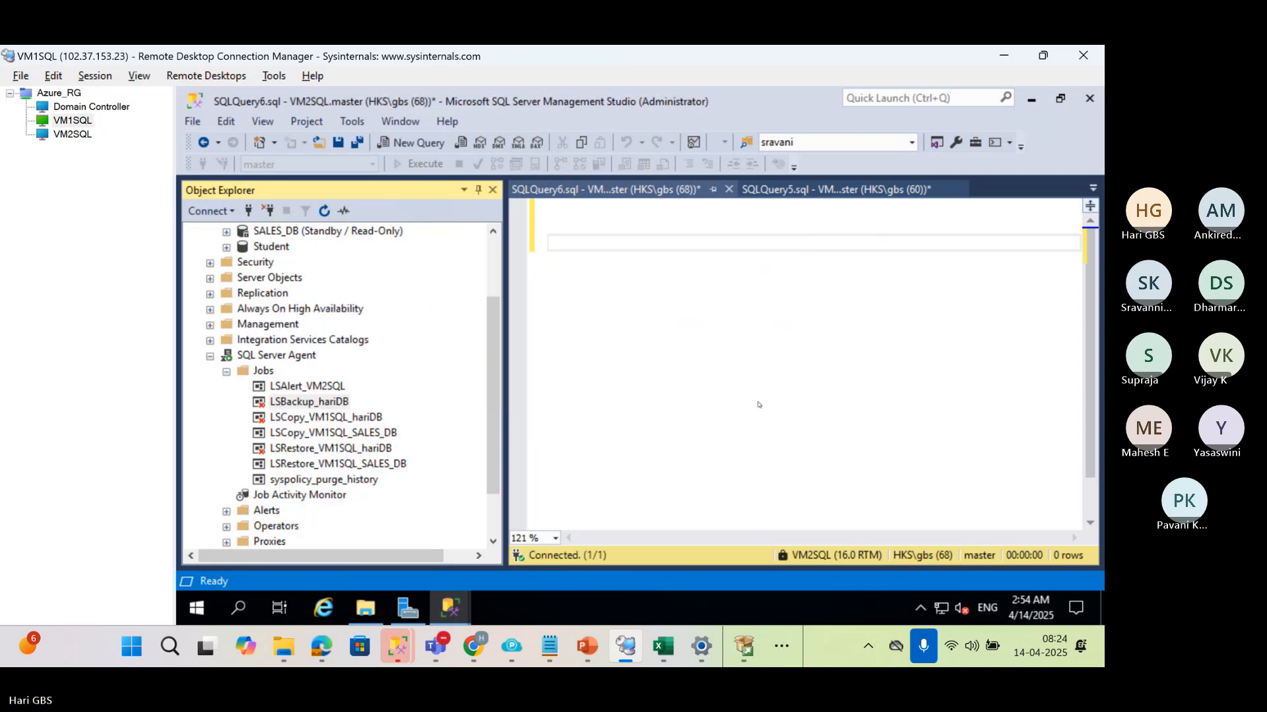
Start the statement BACKUP LOG hariDB to disk in the VM2SQL query
{"action": "scroll", "coordinate": [294, 293], "scroll_direction": "up", "scroll_amount": 1}
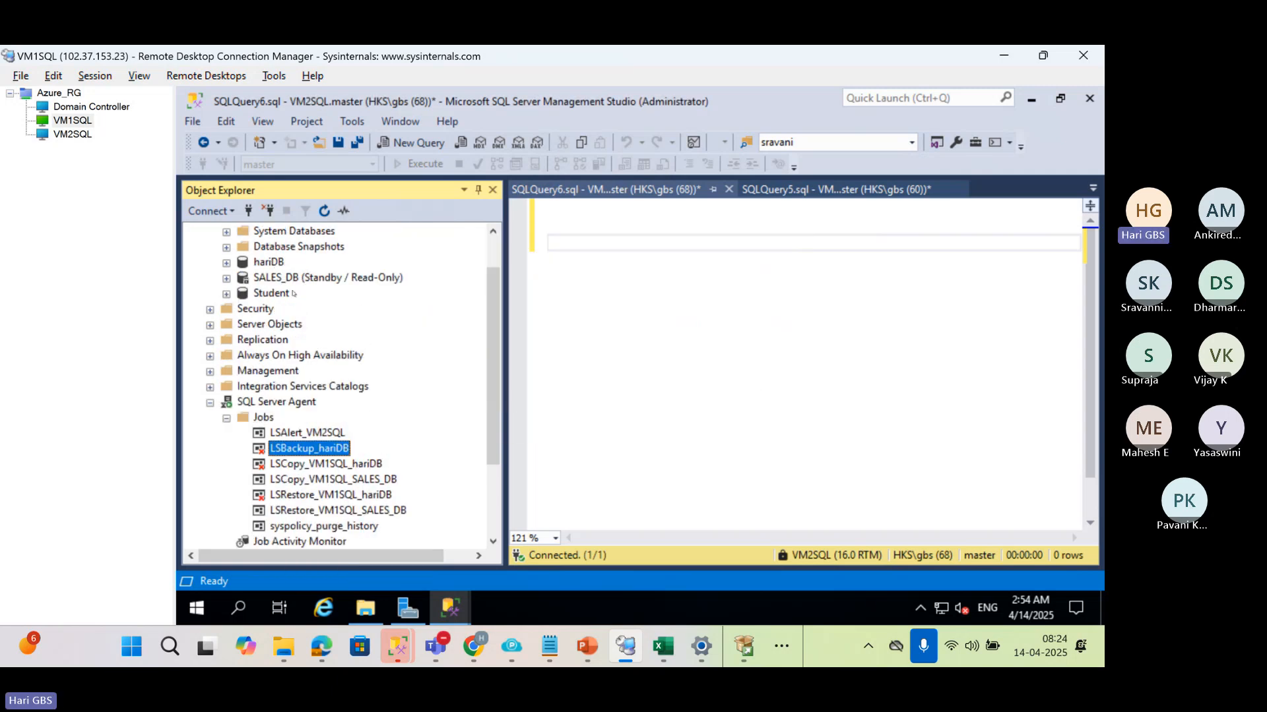
{"action": "left_click", "coordinate": [274, 262]}
{"action": "left_click", "coordinate": [603, 276]}
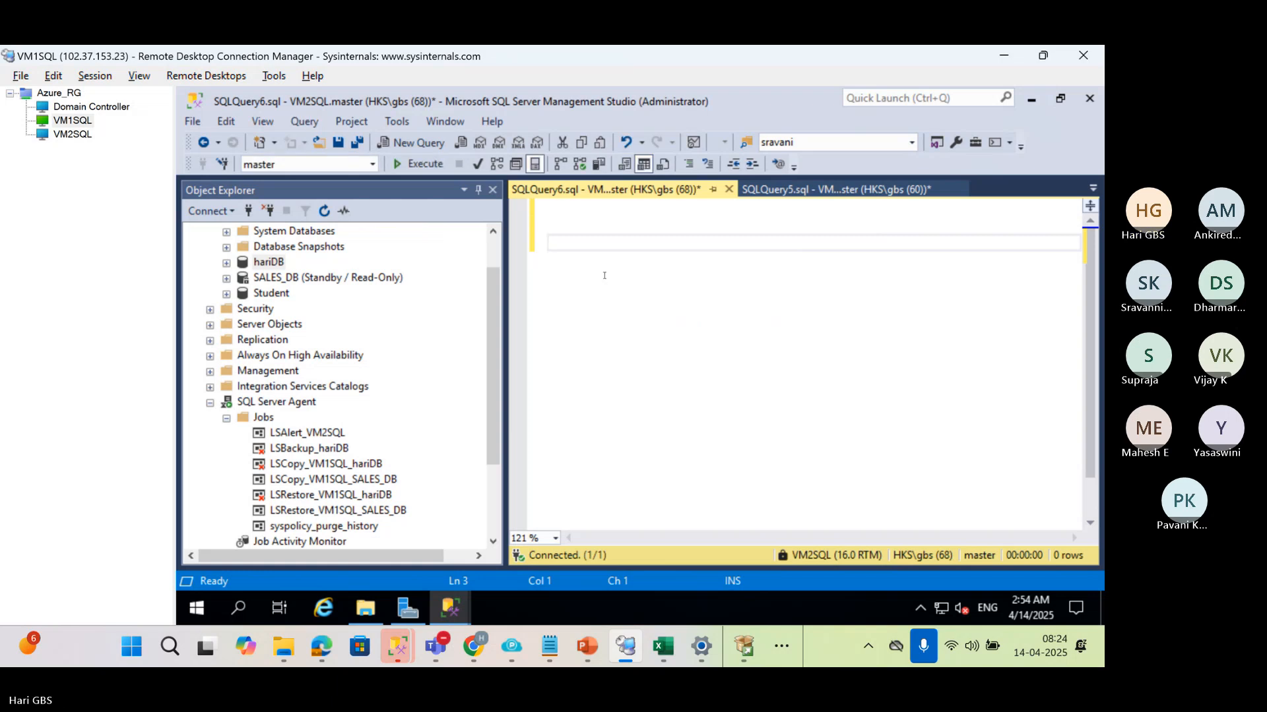
{"action": "type", "text": "BACKUP LOG hariXDC"}
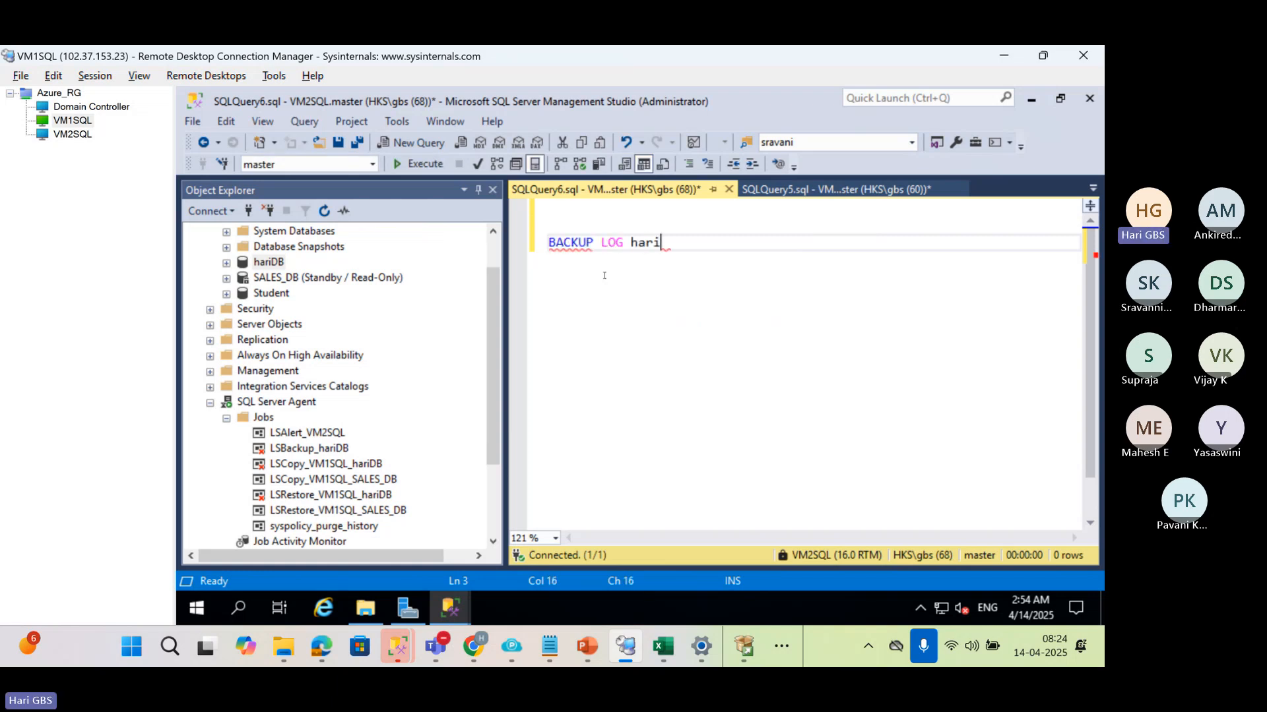
{"action": "key", "text": "BackSpace"}
{"action": "key", "text": "BackSpace"}
{"action": "key", "text": "BackSpace"}
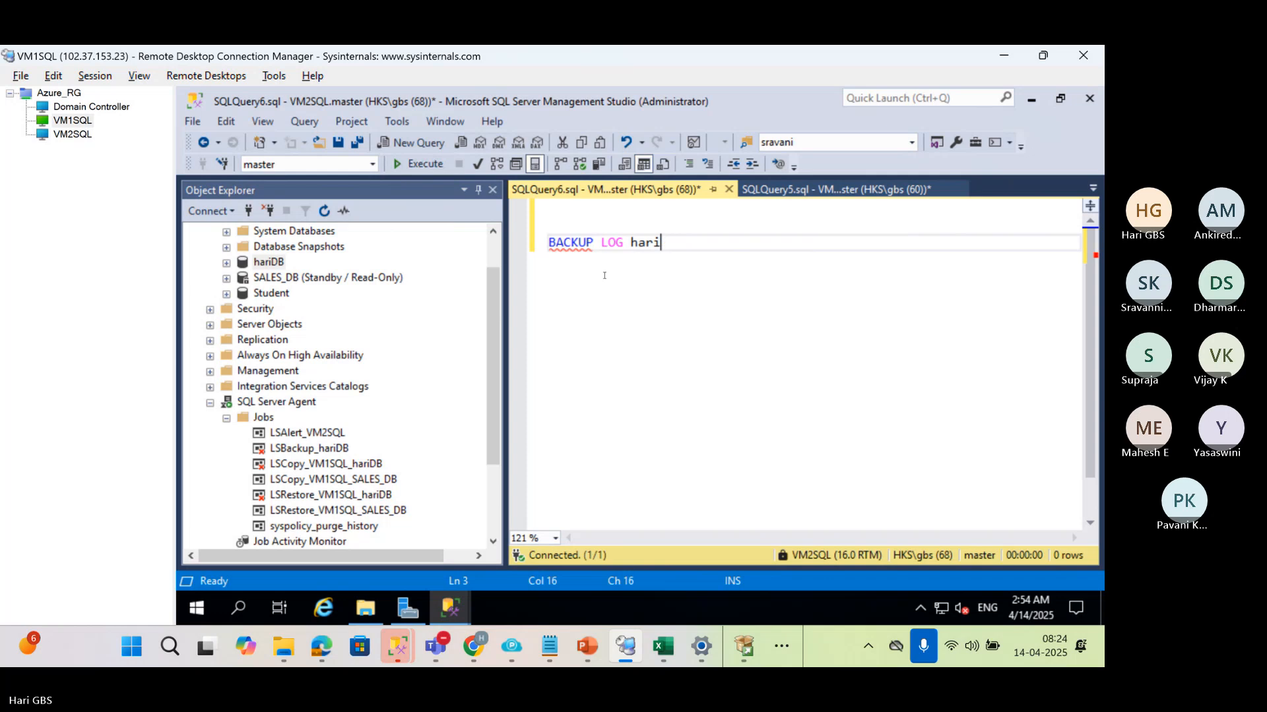
{"action": "type", "text": "DB to di"}
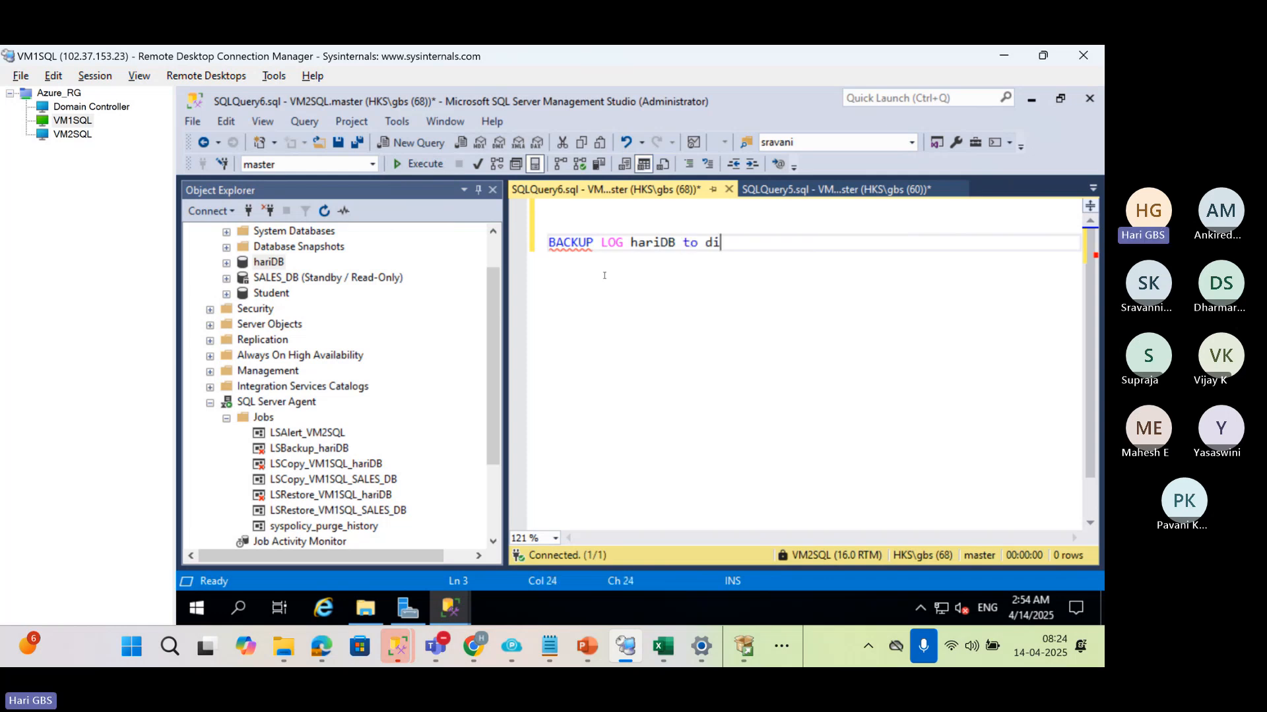
{"action": "type", "text": "sk=''"}
Set the disk target of the hariDB log backup to the share '\\Domain\BS5'
{"action": "key", "text": "Left"}
{"action": "key", "text": "super"}
{"action": "left_click", "coordinate": [769, 245]}
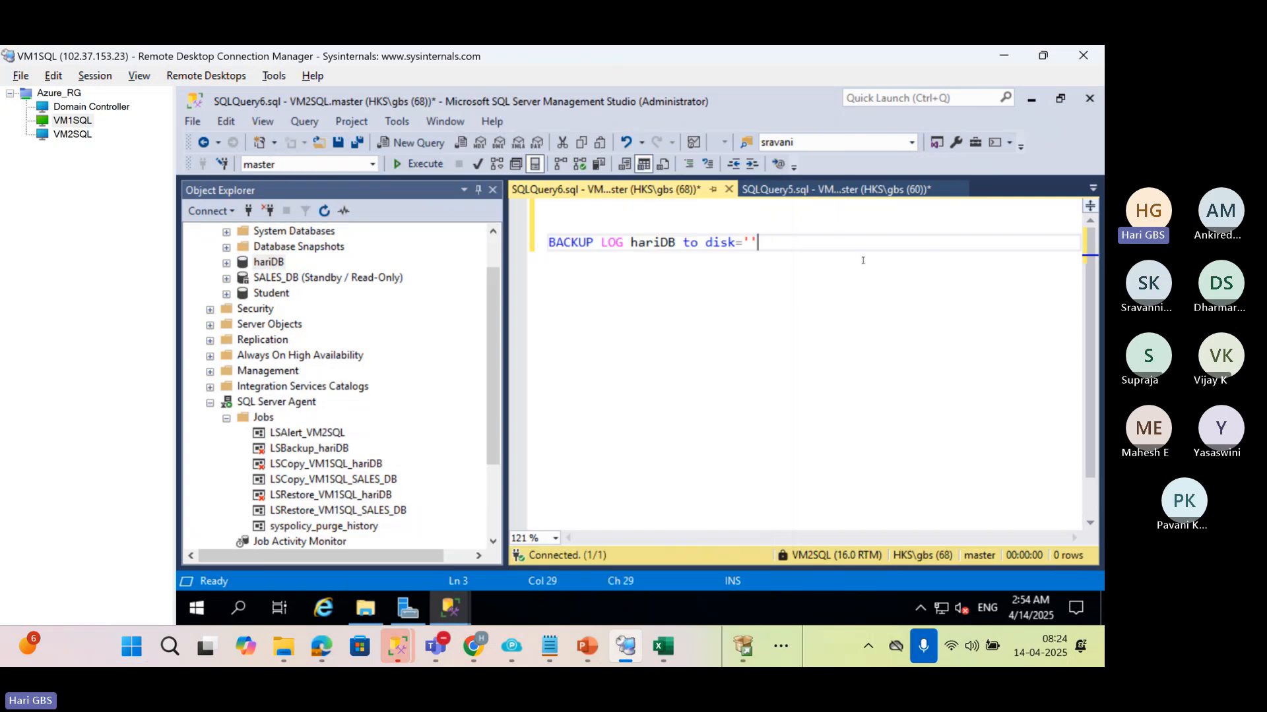
{"action": "key", "text": "Left"}
{"action": "type", "text": "\\\\Domain\\BS5"}
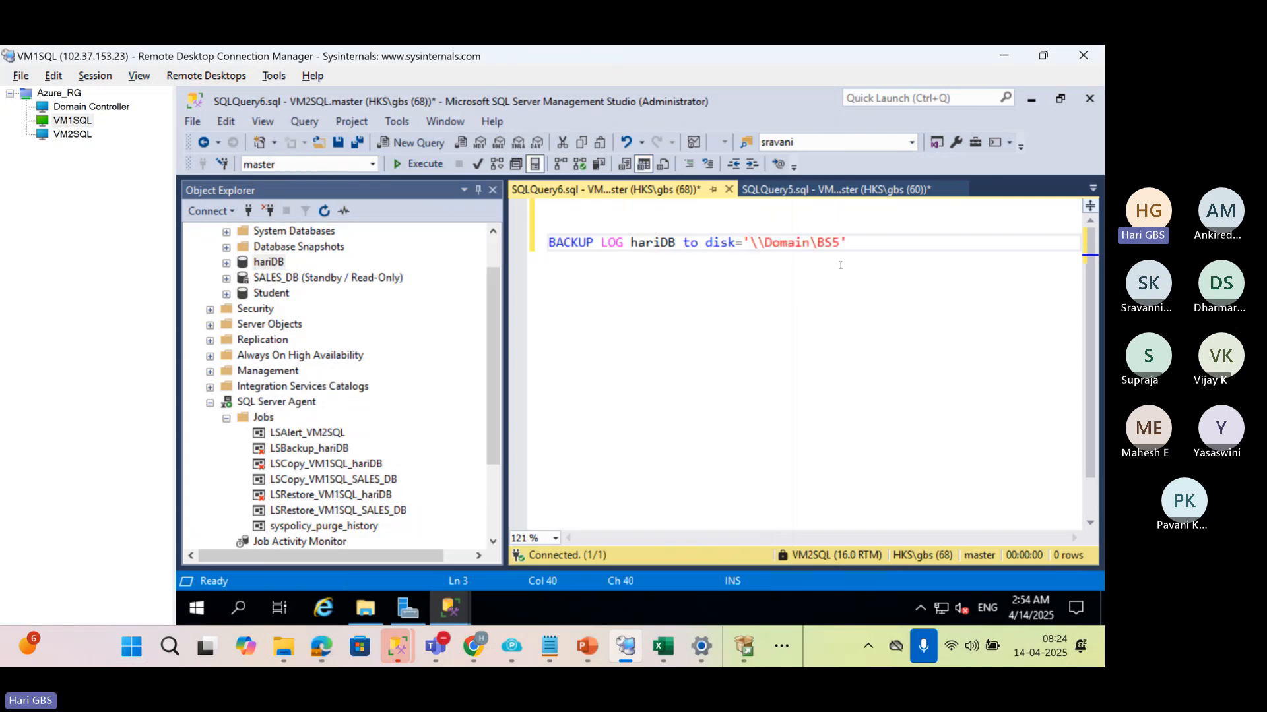
Append the backup file name HARIDB_FINAl2.trn to the share path, and leave a blank line after the statement
{"action": "type", "text": "\\"}
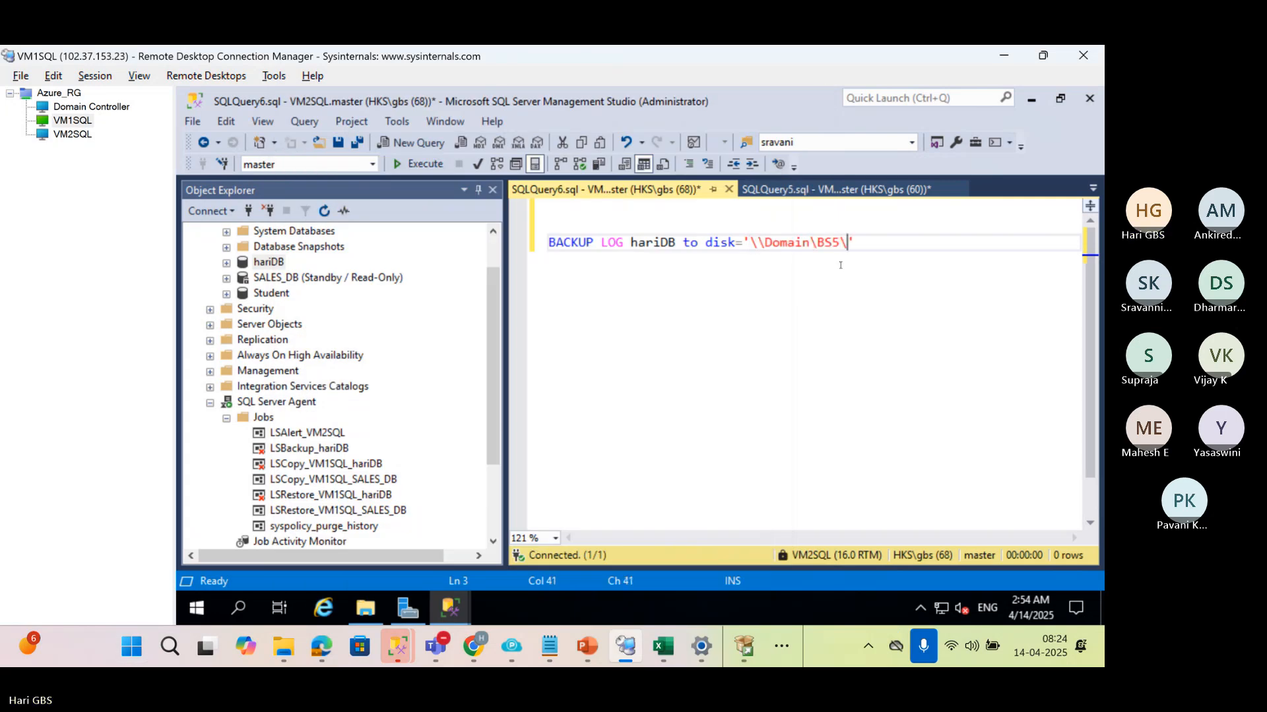
{"action": "type", "text": "HARIDB_F"}
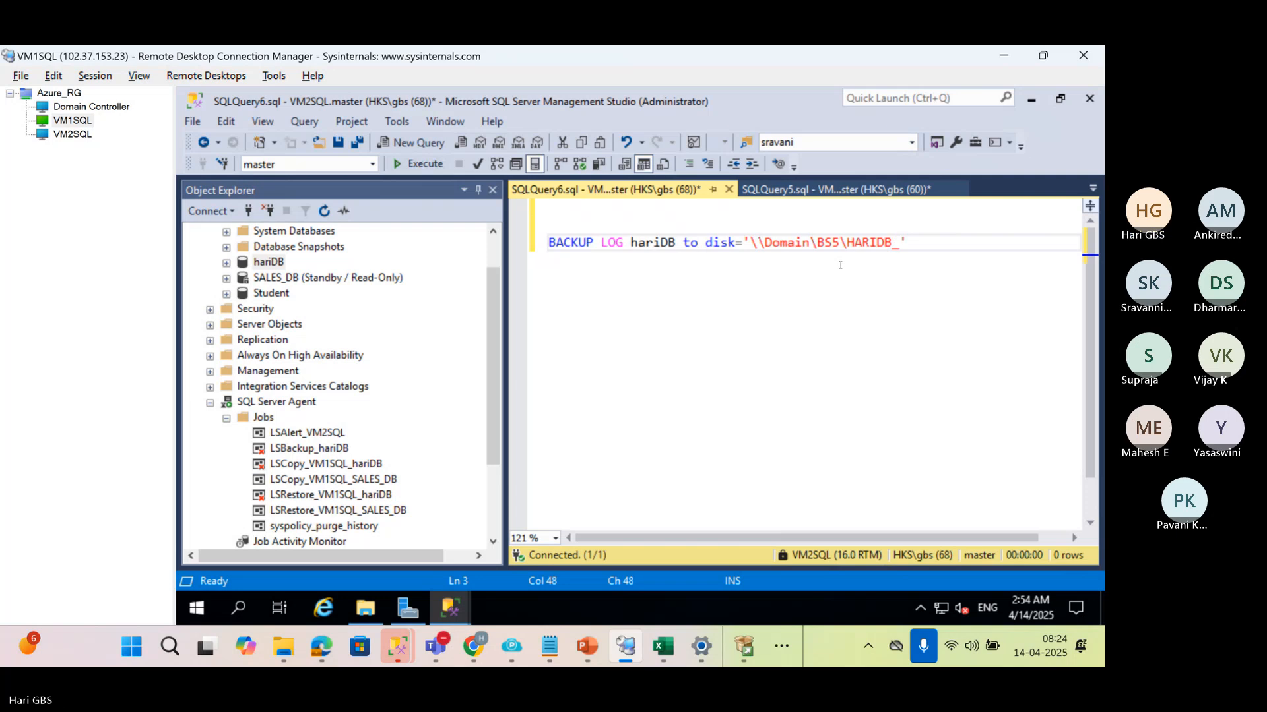
{"action": "type", "text": "INA2."}
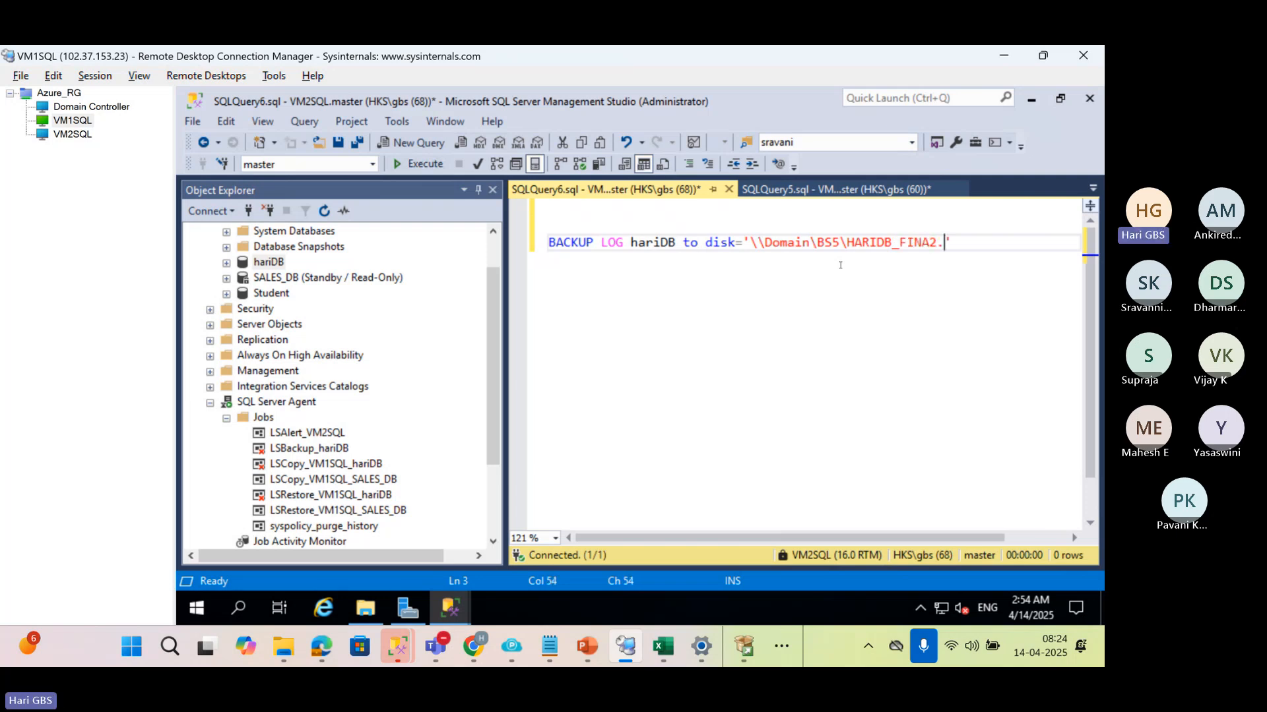
{"action": "type", "text": "BAK"}
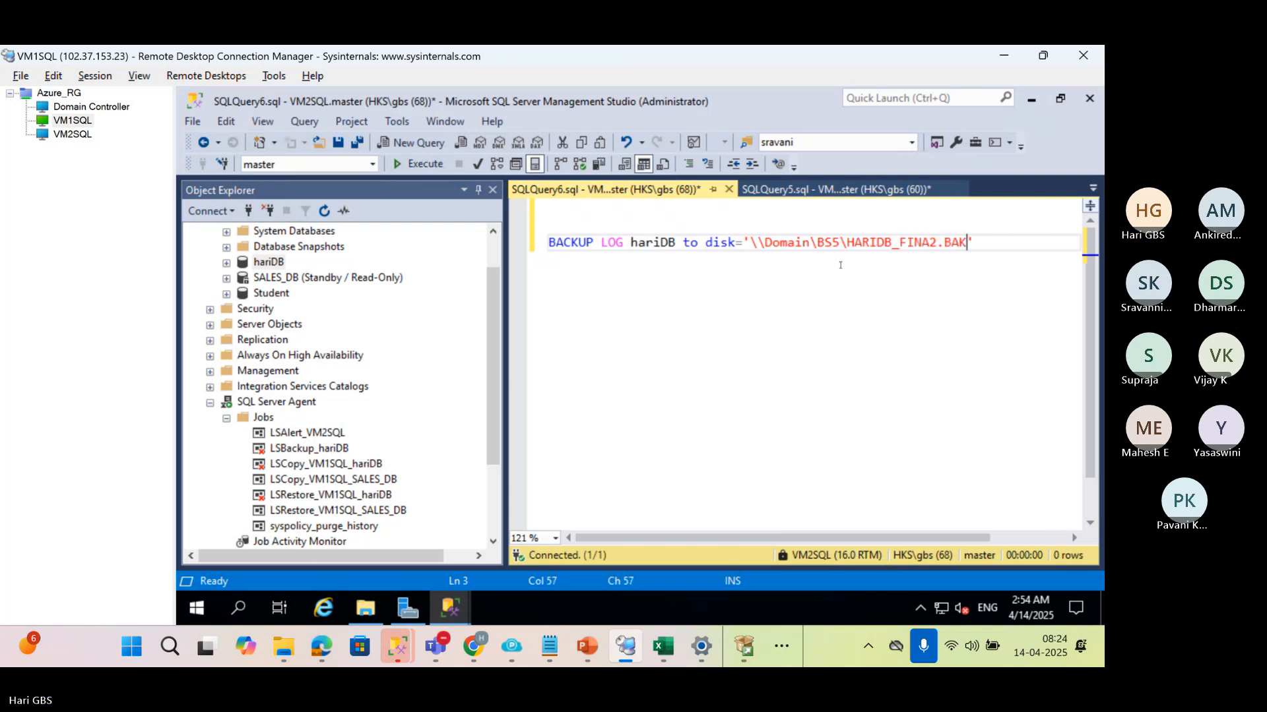
{"action": "key", "text": "BackSpace"}
{"action": "key", "text": "BackSpace"}
{"action": "key", "text": "BackSpace"}
{"action": "type", "text": "trnl"}
{"action": "key", "text": "End"}
{"action": "key", "text": "Return"}
{"action": "key", "text": "Return"}
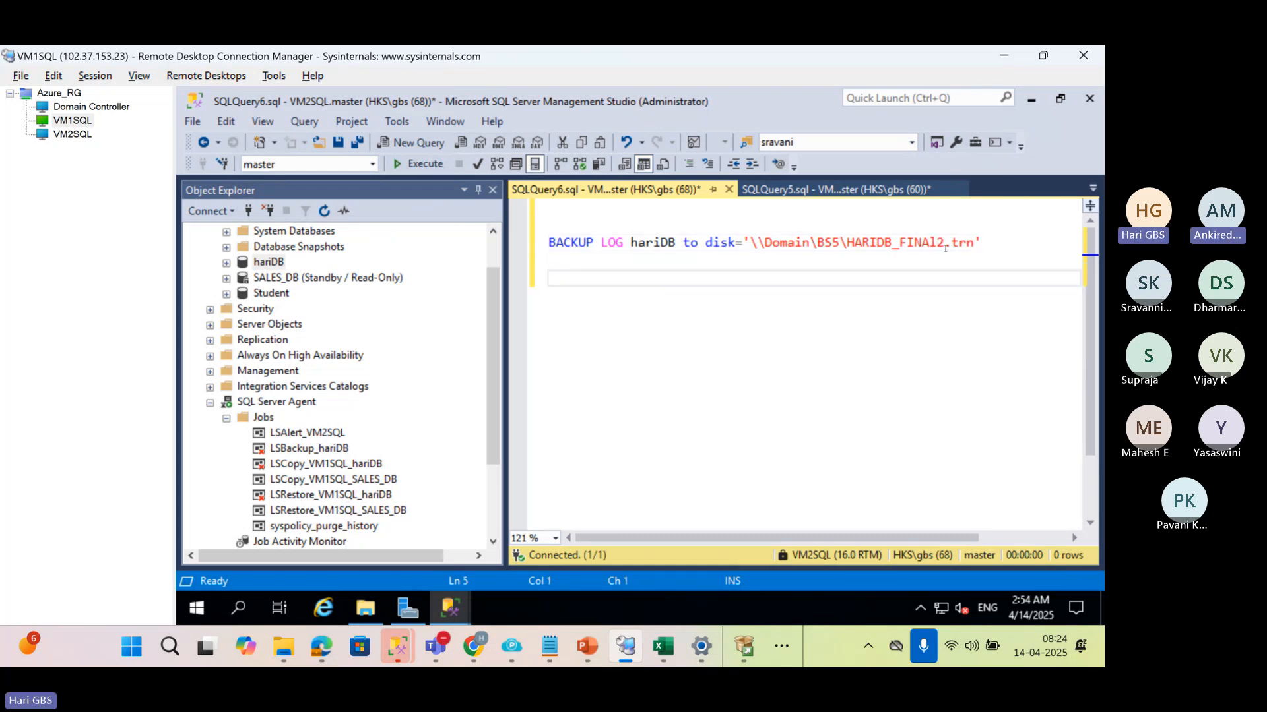
Add WITH Norecovery to the hariDB log backup statement and execute the whole statement on VM2SQL
{"action": "type", "text": "wtih"}
{"action": "key", "text": "BackSpace"}
{"action": "key", "text": "BackSpace"}
{"action": "key", "text": "BackSpace"}
{"action": "key", "text": "BackSpace"}
{"action": "type", "text": "WI"}
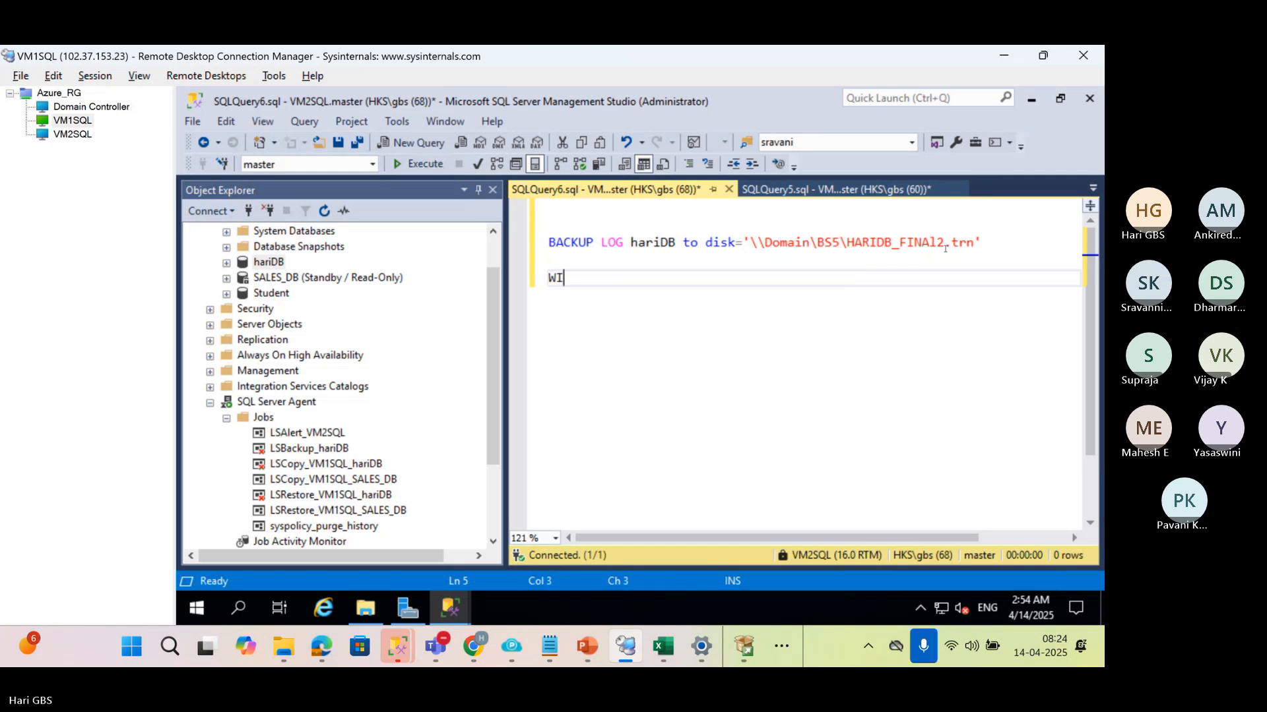
{"action": "type", "text": "TH Norecovery"}
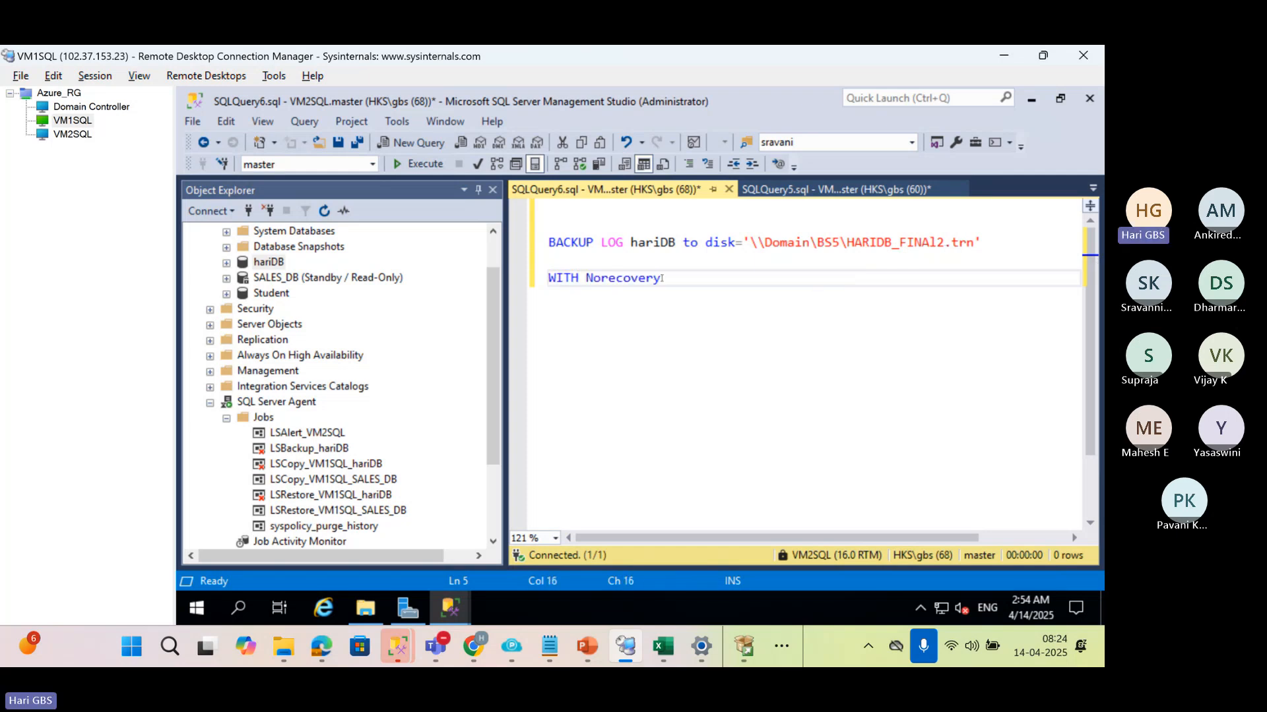
{"action": "left_click_drag", "start_coordinate": [673, 277], "coordinate": [548, 242]}
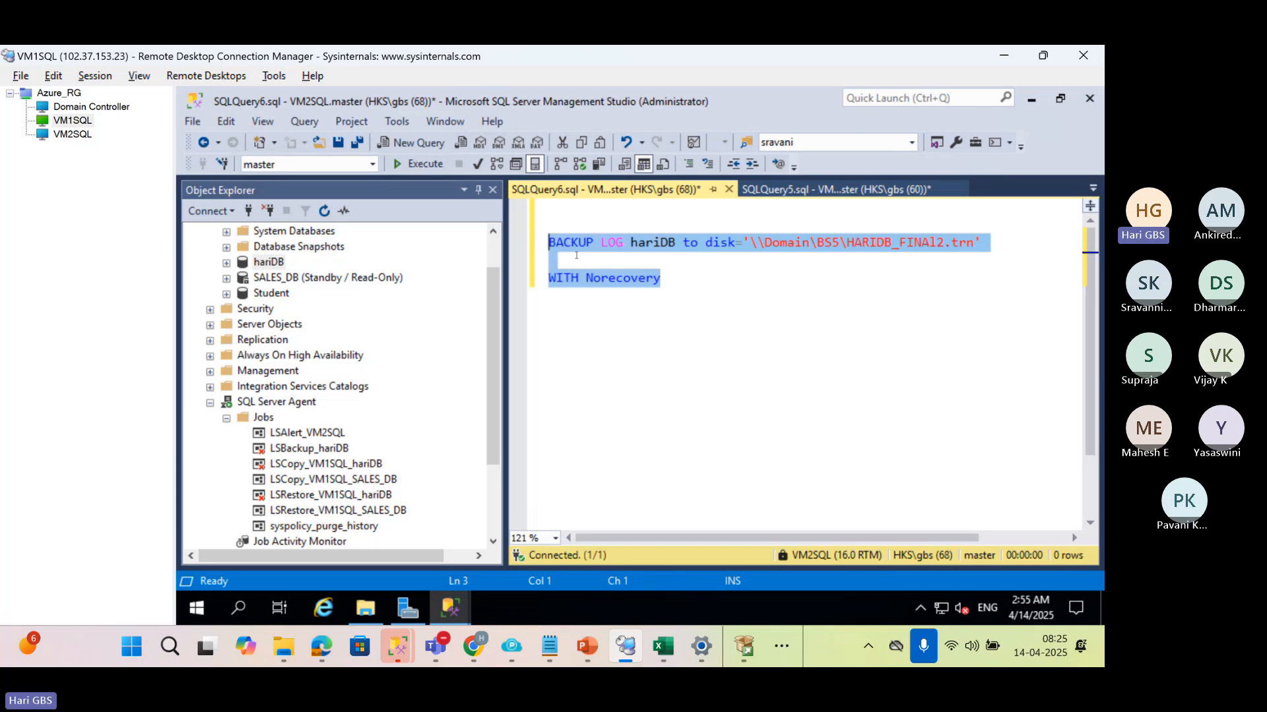
{"action": "key", "text": "F5"}
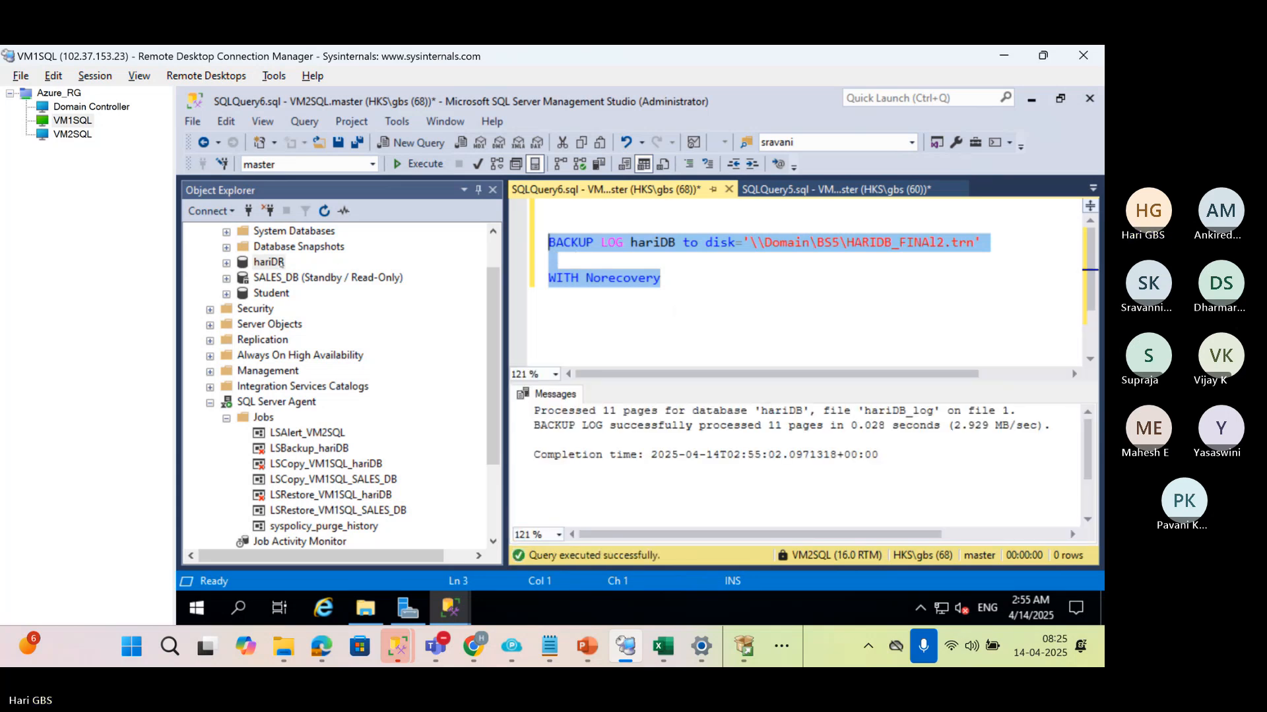
Refresh the databases on VM2SQL and check the state of hariDB
{"action": "scroll", "coordinate": [272, 253], "scroll_direction": "up", "scroll_amount": 1}
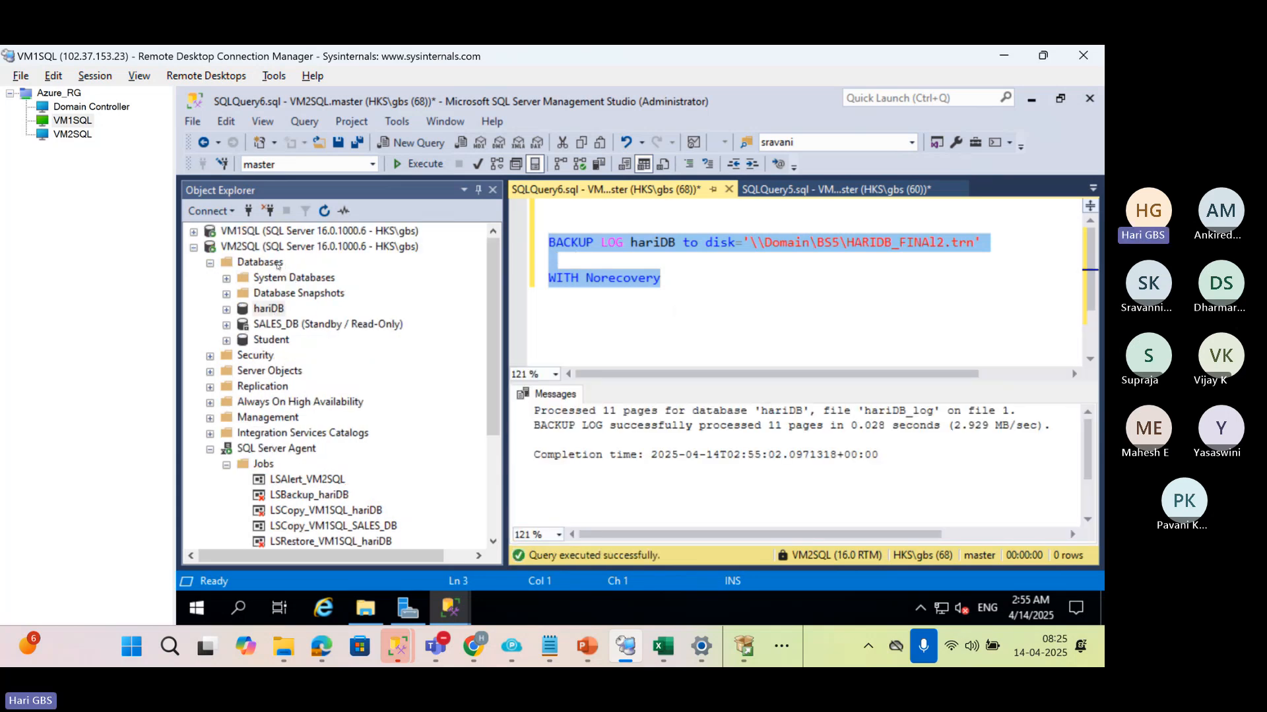
{"action": "left_click", "coordinate": [278, 263]}
{"action": "left_click", "coordinate": [324, 211]}
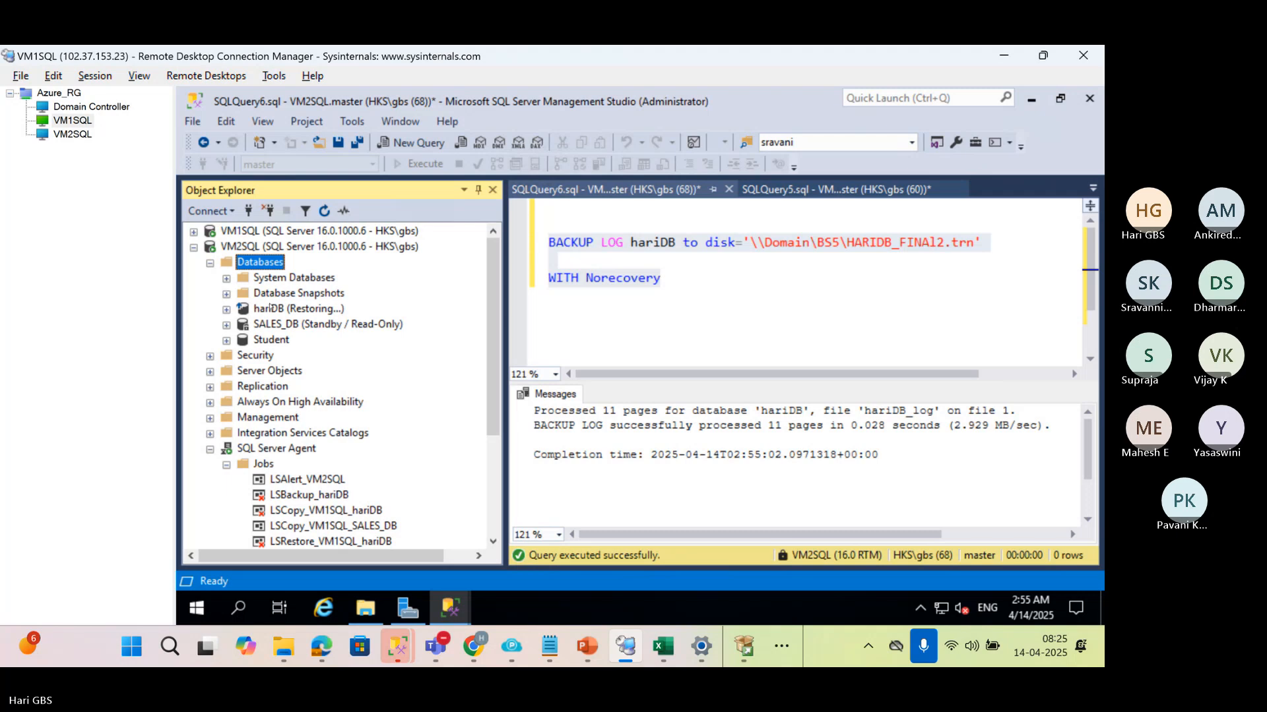
{"action": "left_click", "coordinate": [270, 308]}
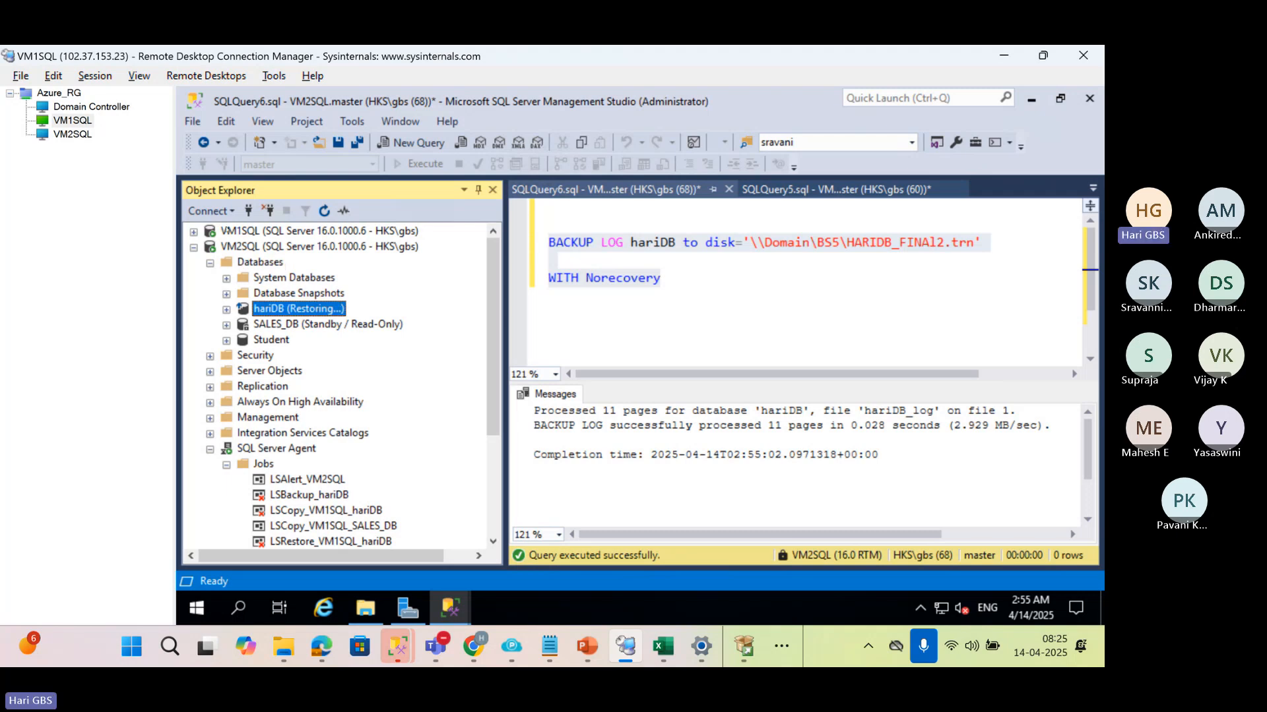
Expand the VM1SQL server and locate the hariDB log shipping jobs under its SQL Server Agent
{"action": "left_click", "coordinate": [226, 231]}
{"action": "left_click", "coordinate": [194, 233]}
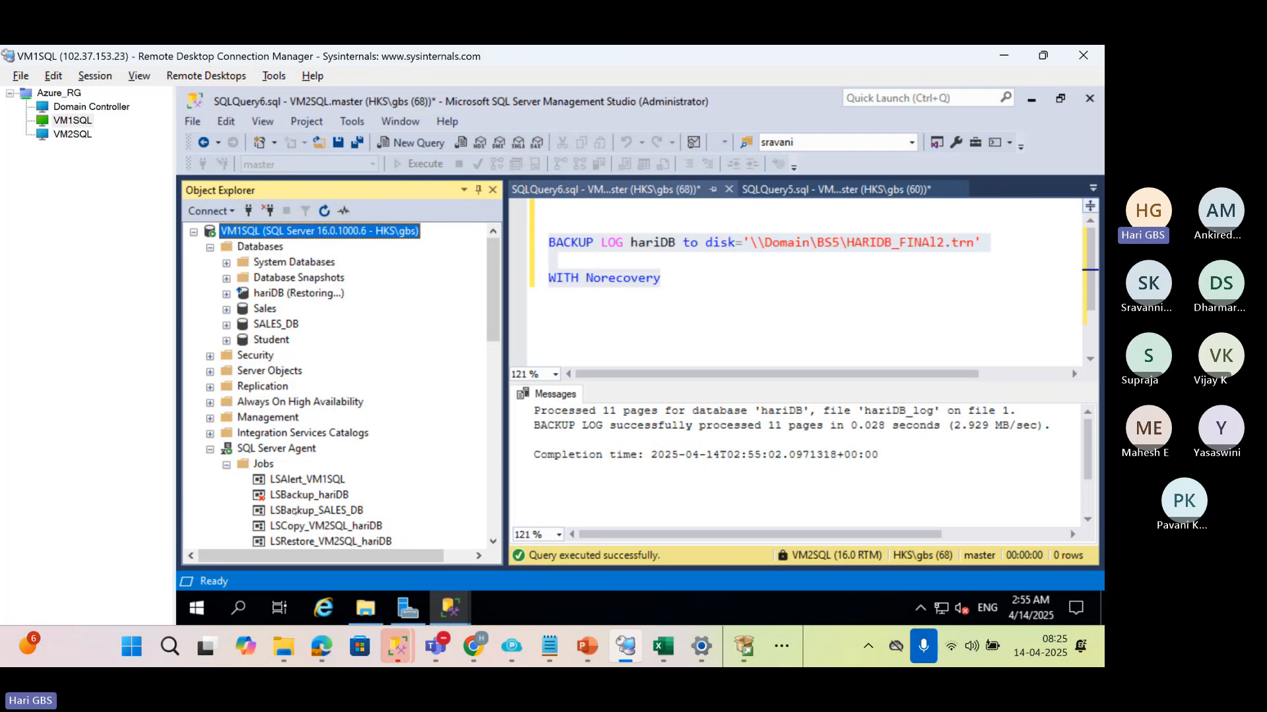
{"action": "left_click", "coordinate": [294, 512]}
{"action": "scroll", "coordinate": [309, 495], "scroll_direction": "down", "scroll_amount": 1}
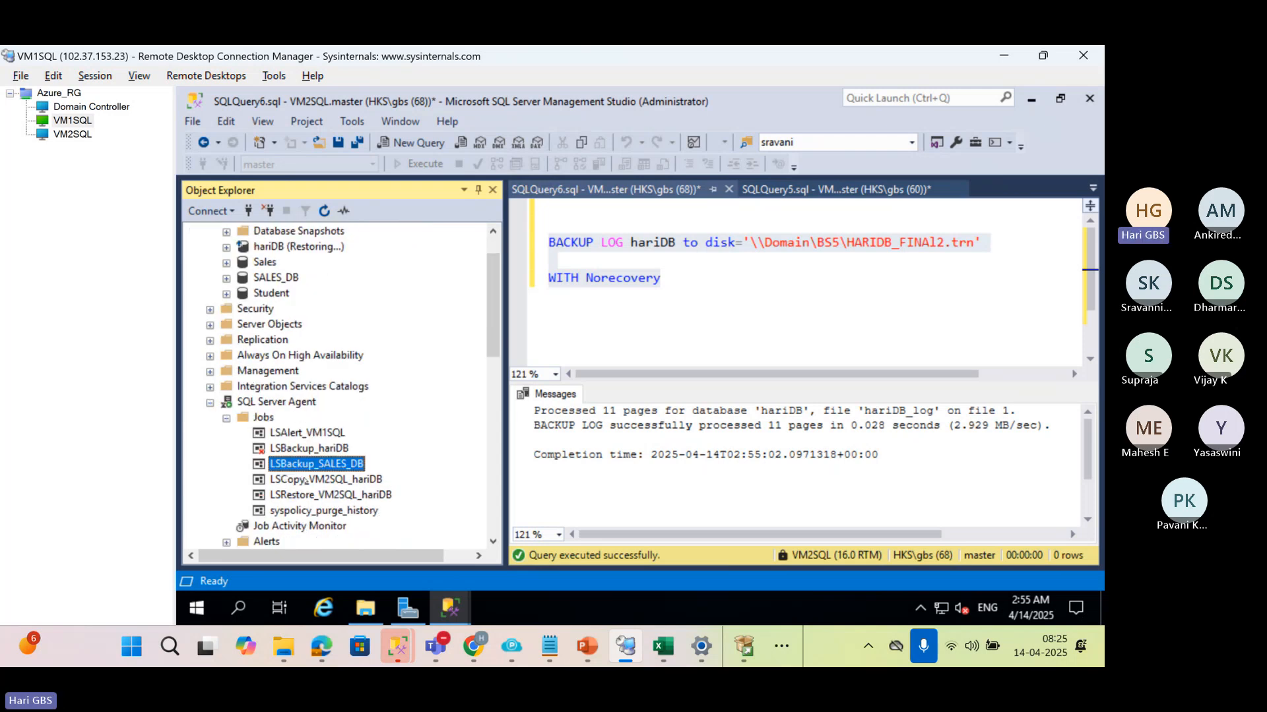
Disable the LSCopy_VM2SQL_hariDB job on VM1SQL and enable it again
{"action": "right_click", "coordinate": [304, 480]}
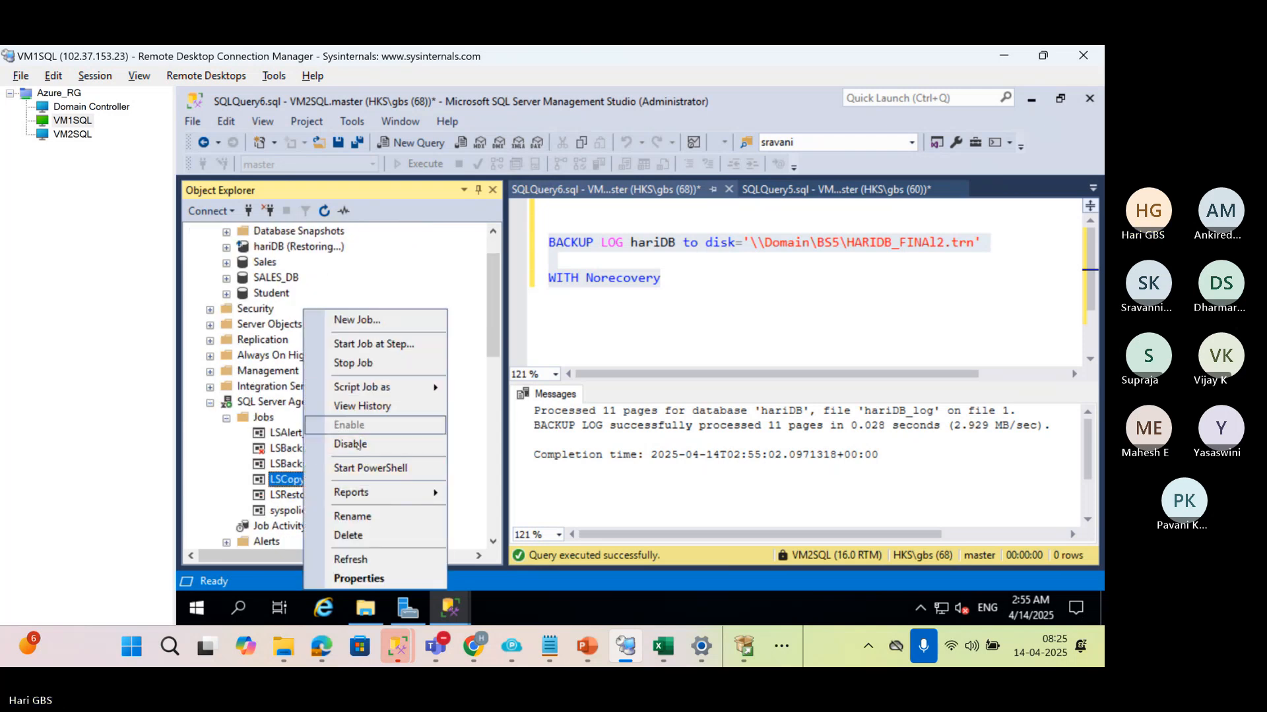
{"action": "left_click", "coordinate": [356, 445]}
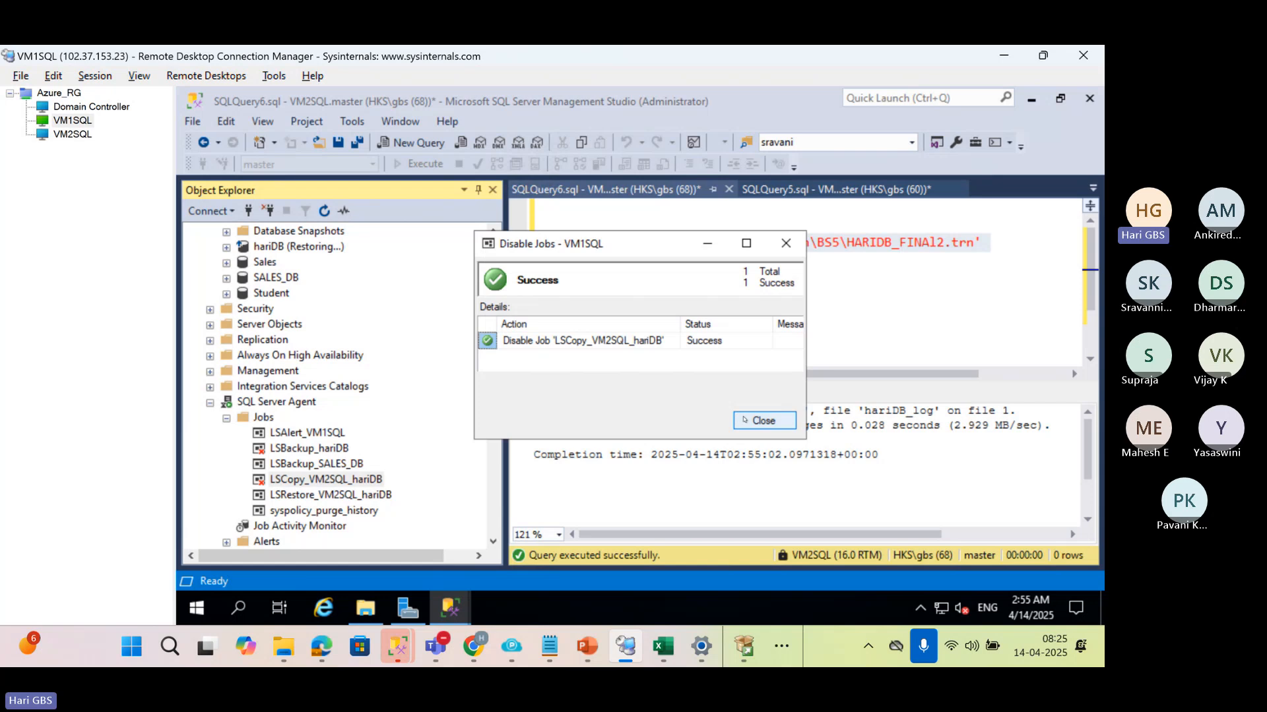
{"action": "left_click", "coordinate": [746, 420]}
{"action": "right_click", "coordinate": [324, 487]}
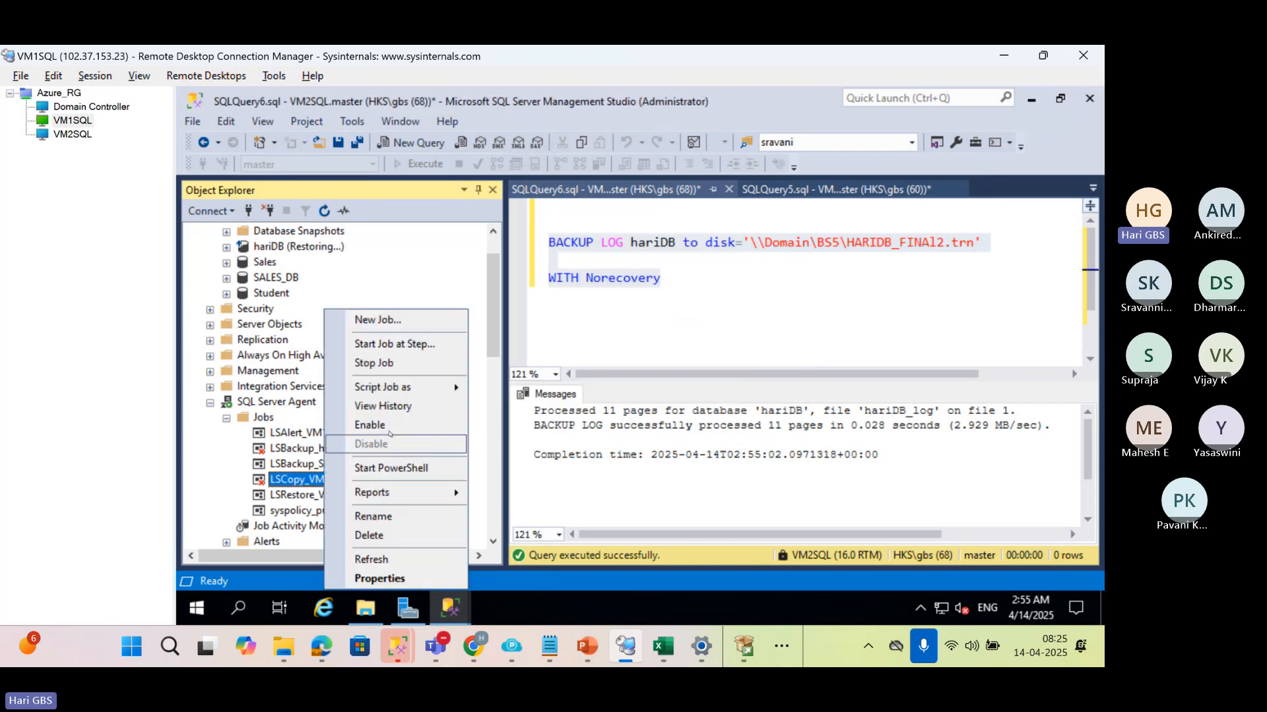
{"action": "left_click", "coordinate": [356, 429]}
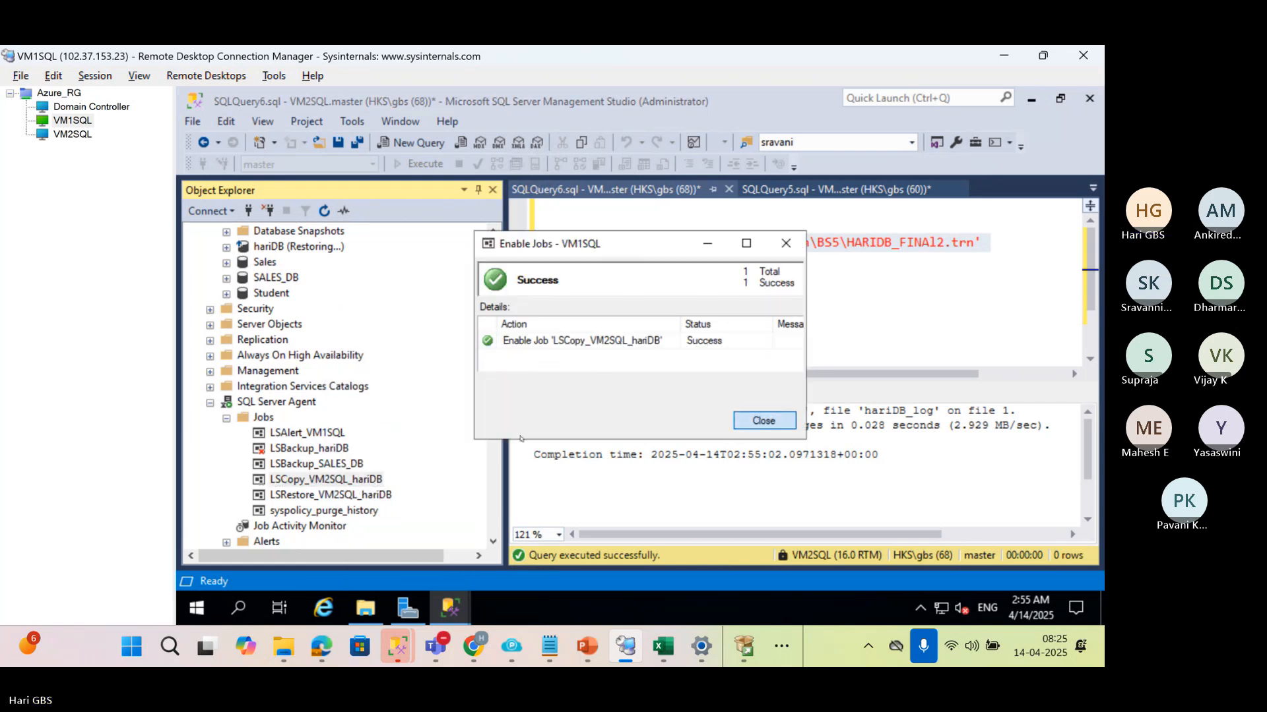
{"action": "left_click", "coordinate": [763, 421]}
Run the LSCopy_VM2SQL_hariDB job followed by the LSRestore_VM2SQL_hariDB job on VM1SQL
{"action": "right_click", "coordinate": [291, 480]}
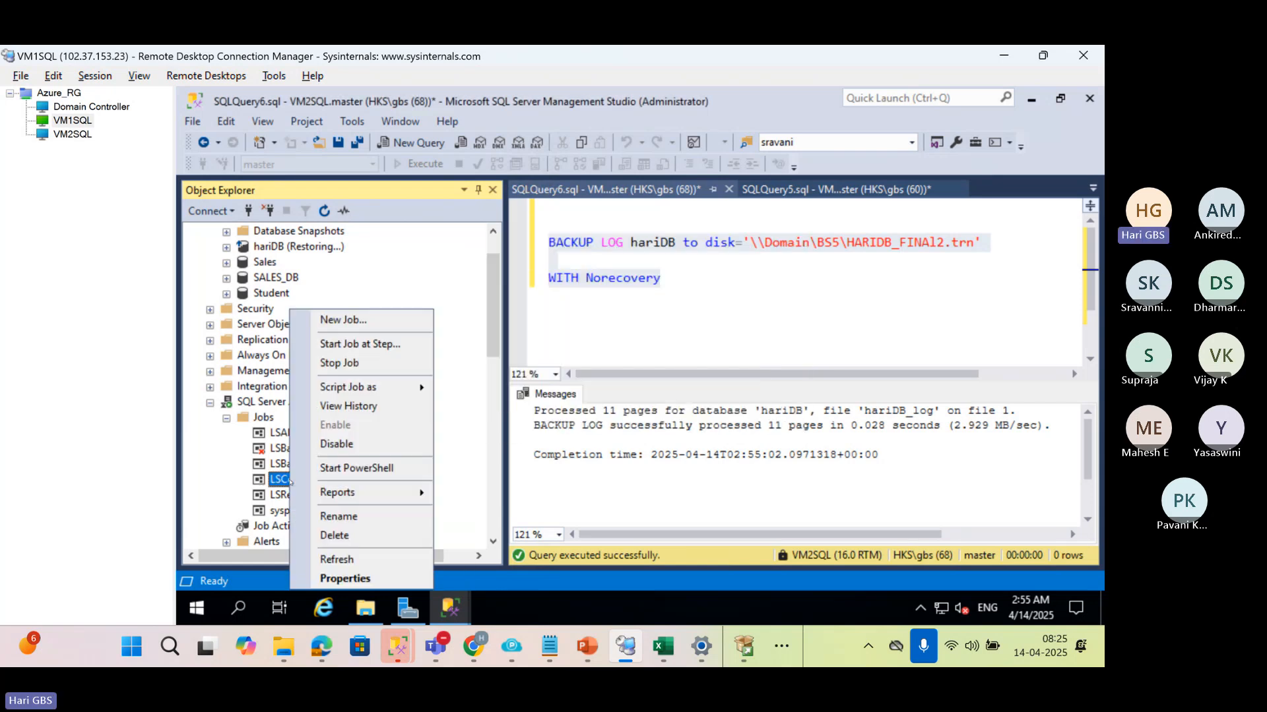
{"action": "left_click", "coordinate": [358, 343]}
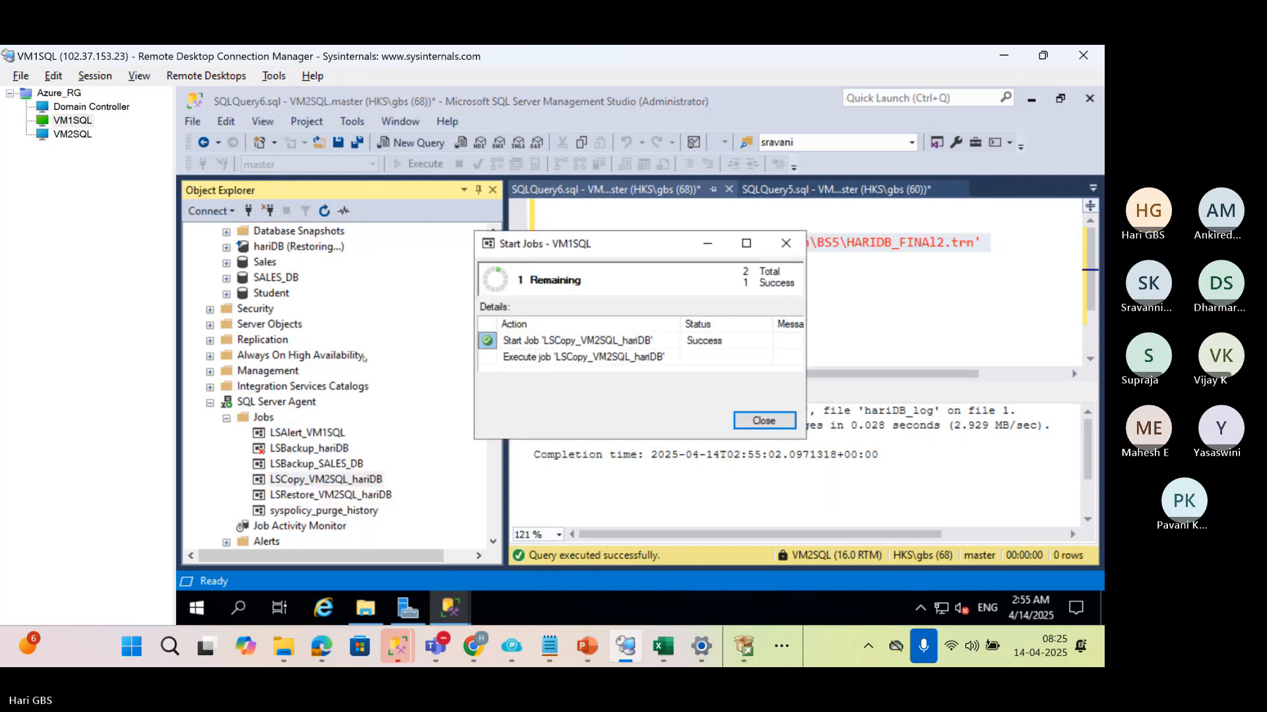
{"action": "left_click", "coordinate": [763, 423]}
{"action": "left_click", "coordinate": [283, 495]}
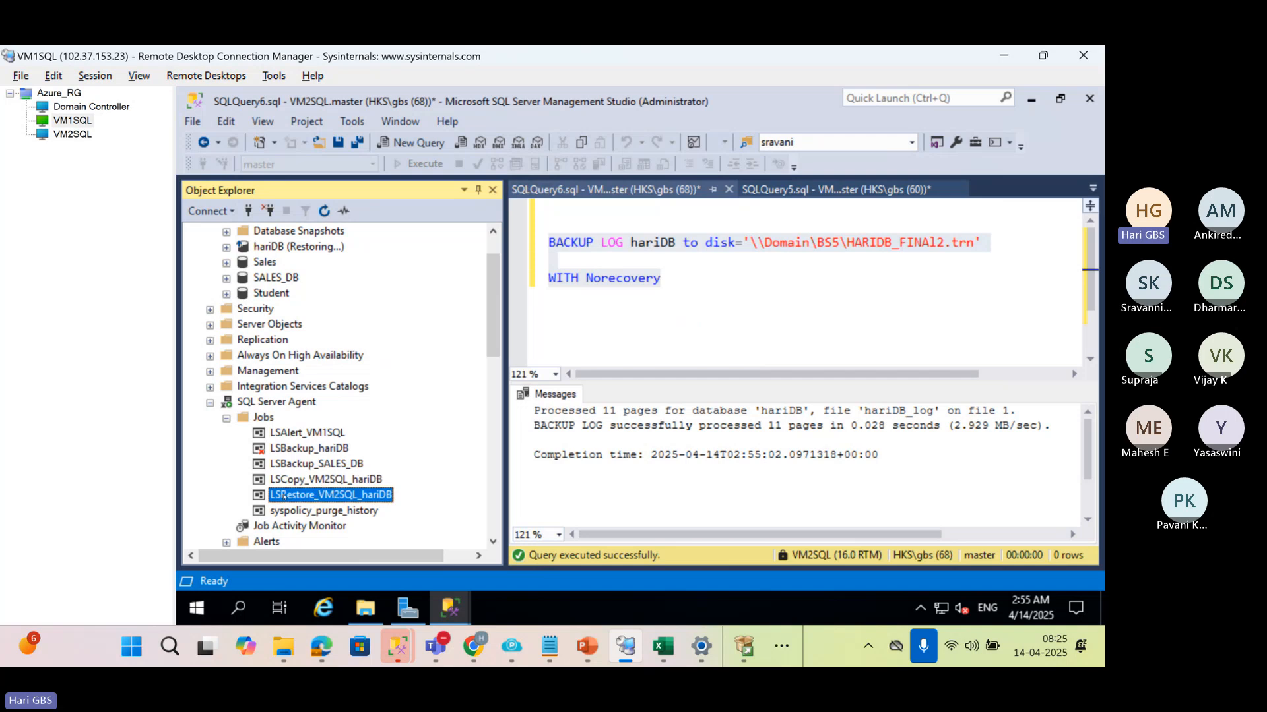
{"action": "right_click", "coordinate": [283, 495]}
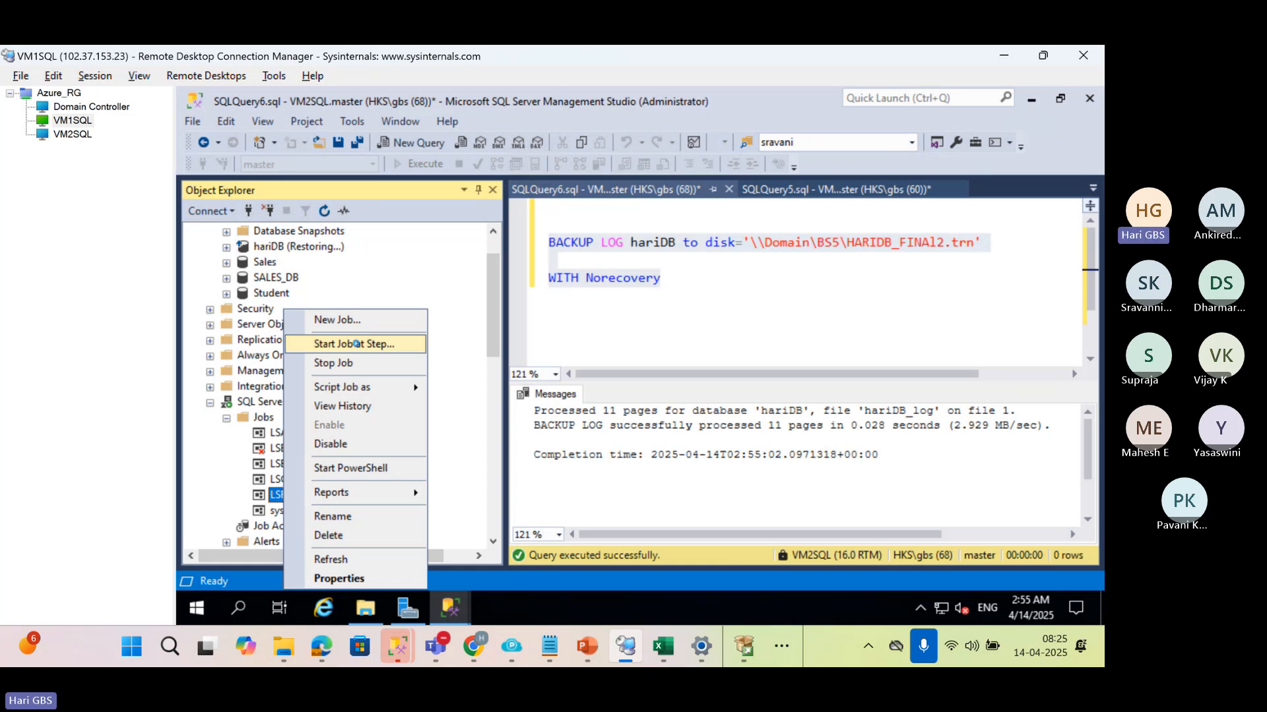
{"action": "left_click", "coordinate": [358, 344]}
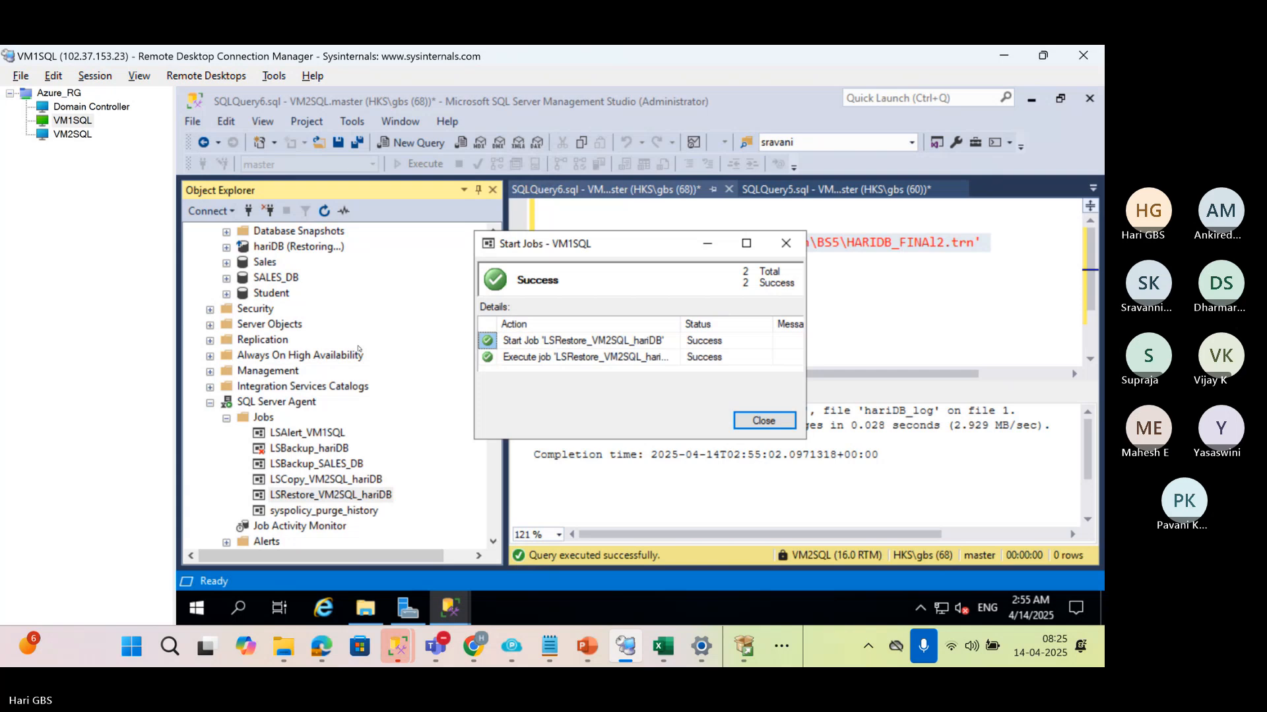
{"action": "key", "text": "Return"}
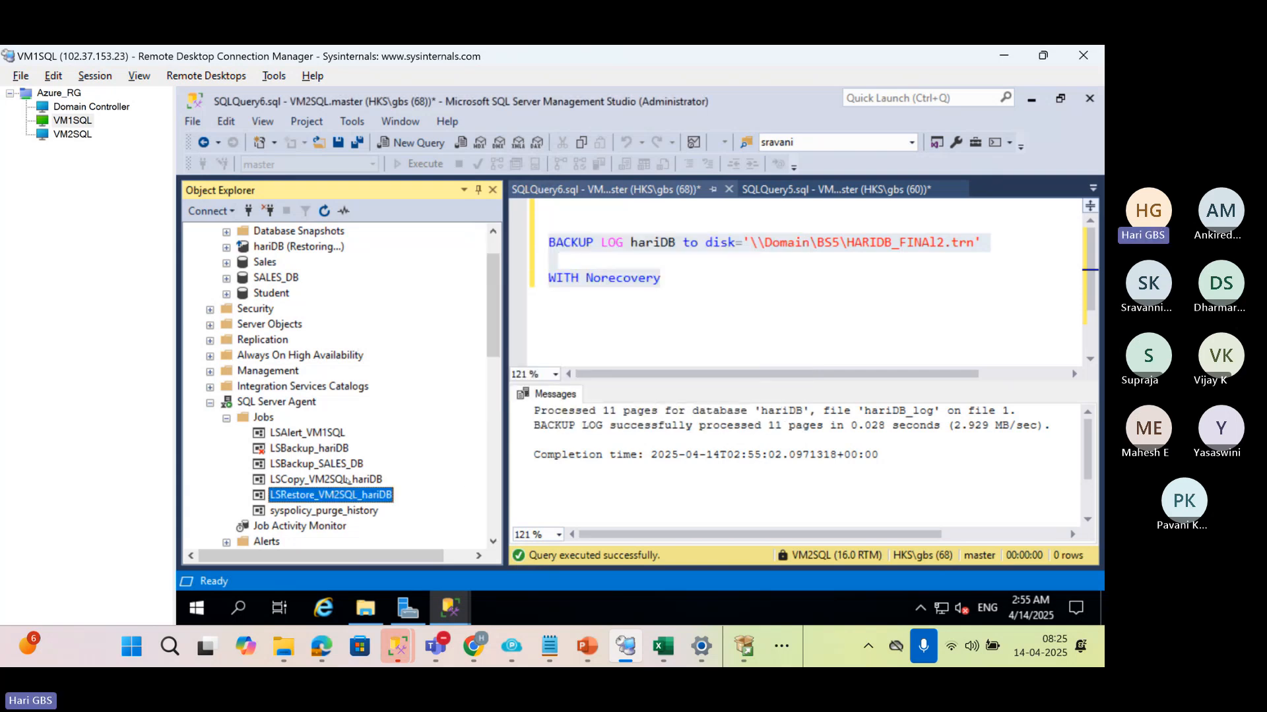
Disable the LSCopy_VM2SQL_hariDB and LSRestore_VM2SQL_hariDB jobs on VM1SQL
{"action": "right_click", "coordinate": [348, 481]}
{"action": "left_click", "coordinate": [390, 440]}
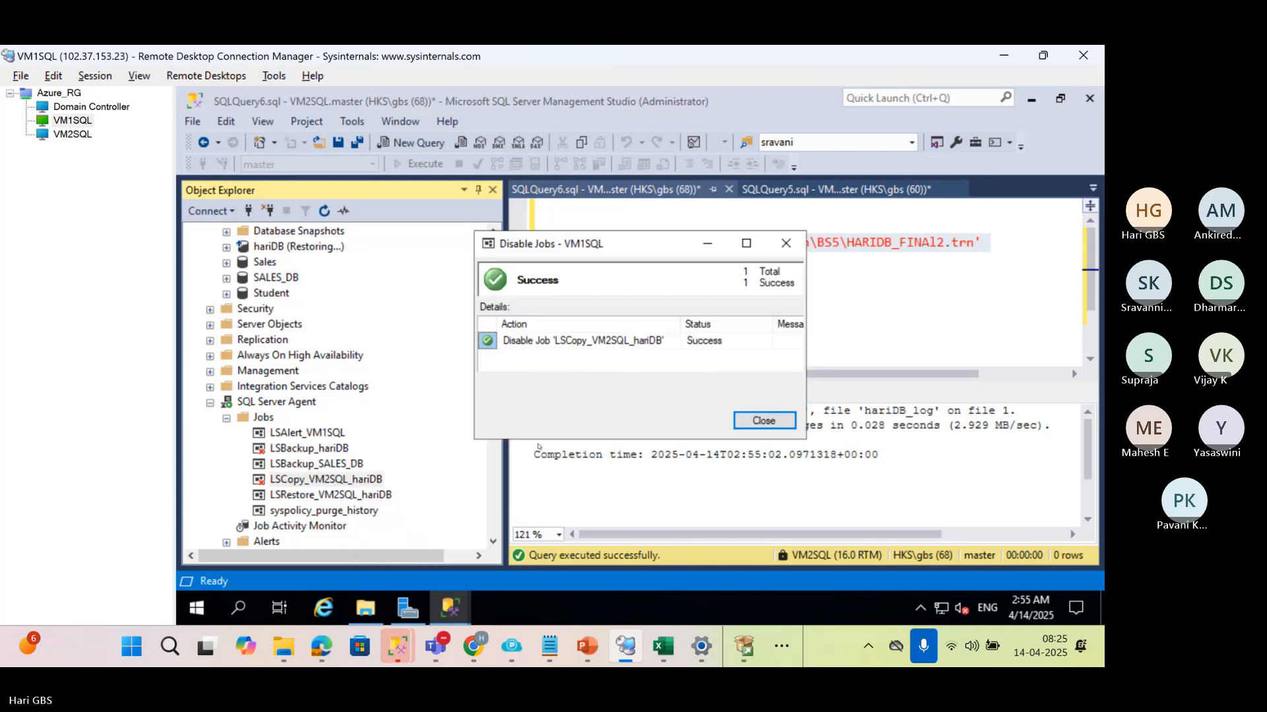
{"action": "left_click", "coordinate": [762, 422]}
{"action": "right_click", "coordinate": [289, 496]}
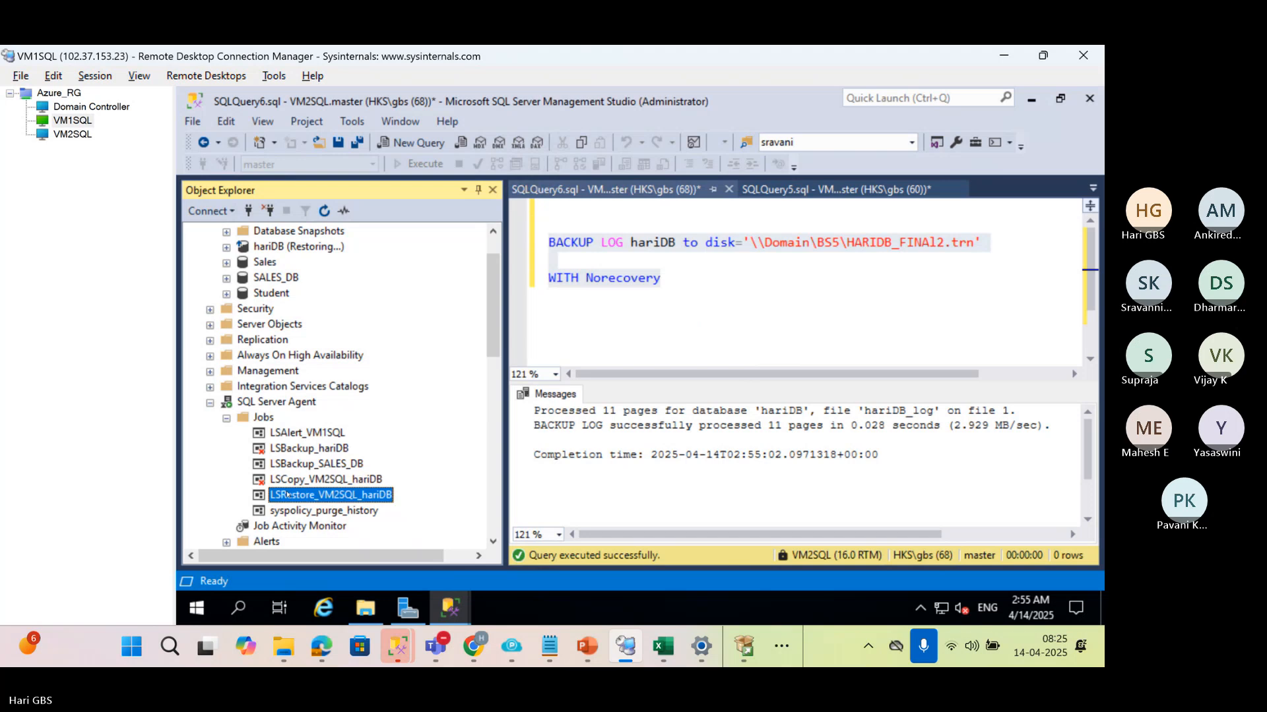
{"action": "left_click", "coordinate": [350, 447]}
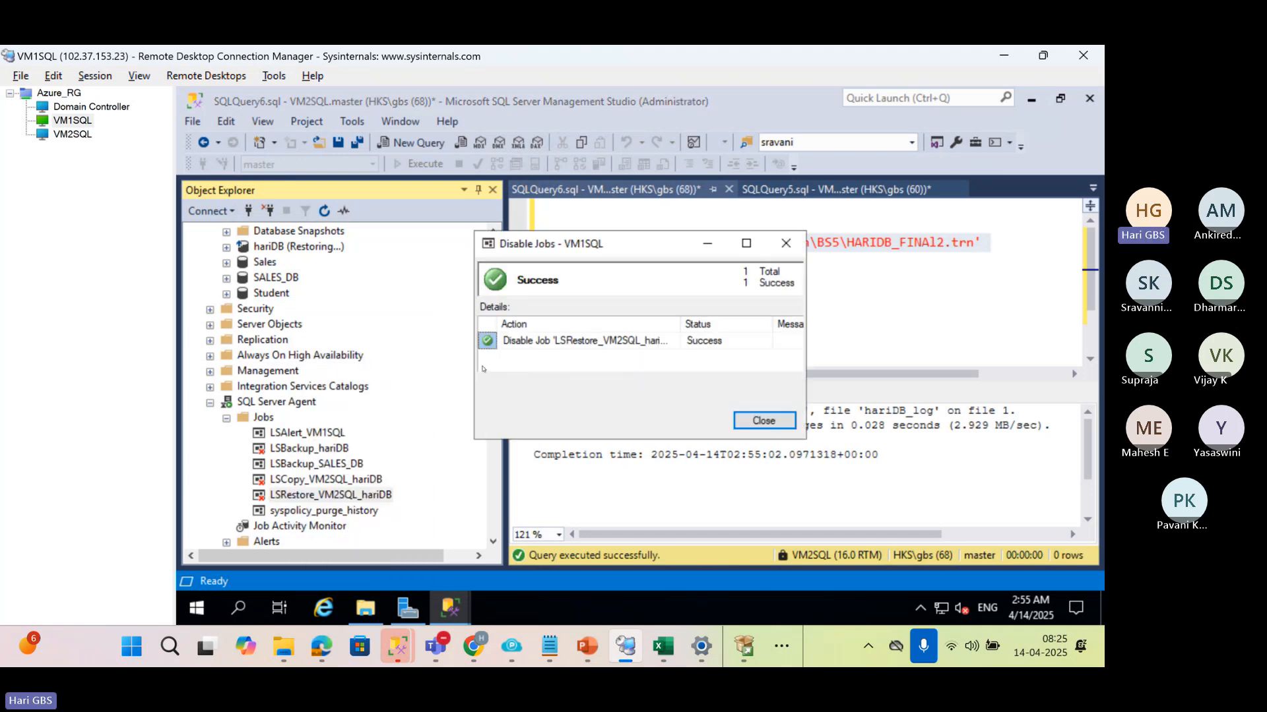
{"action": "left_click", "coordinate": [760, 421]}
Open a new query against the VM1SQL server and write the line RESTORE DATABASE hariDB
{"action": "scroll", "coordinate": [251, 306], "scroll_direction": "up", "scroll_amount": 1}
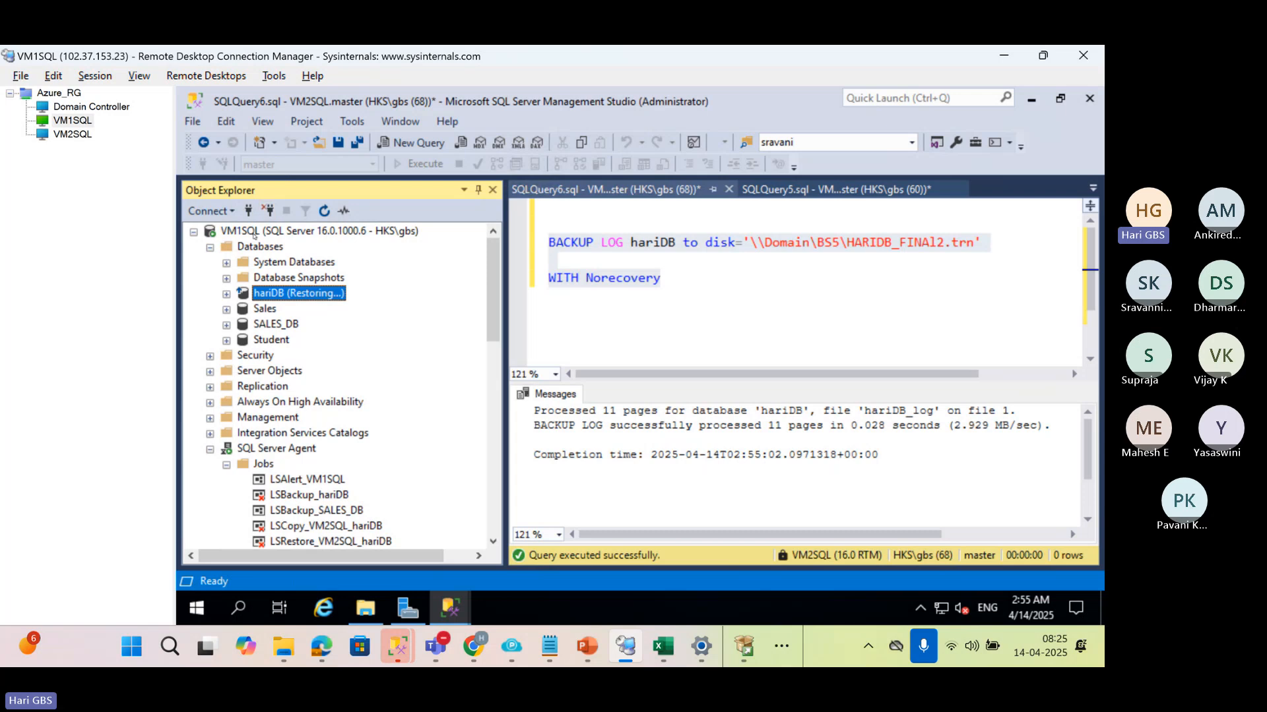
{"action": "left_click", "coordinate": [254, 232]}
{"action": "key", "text": "ctrl+n"}
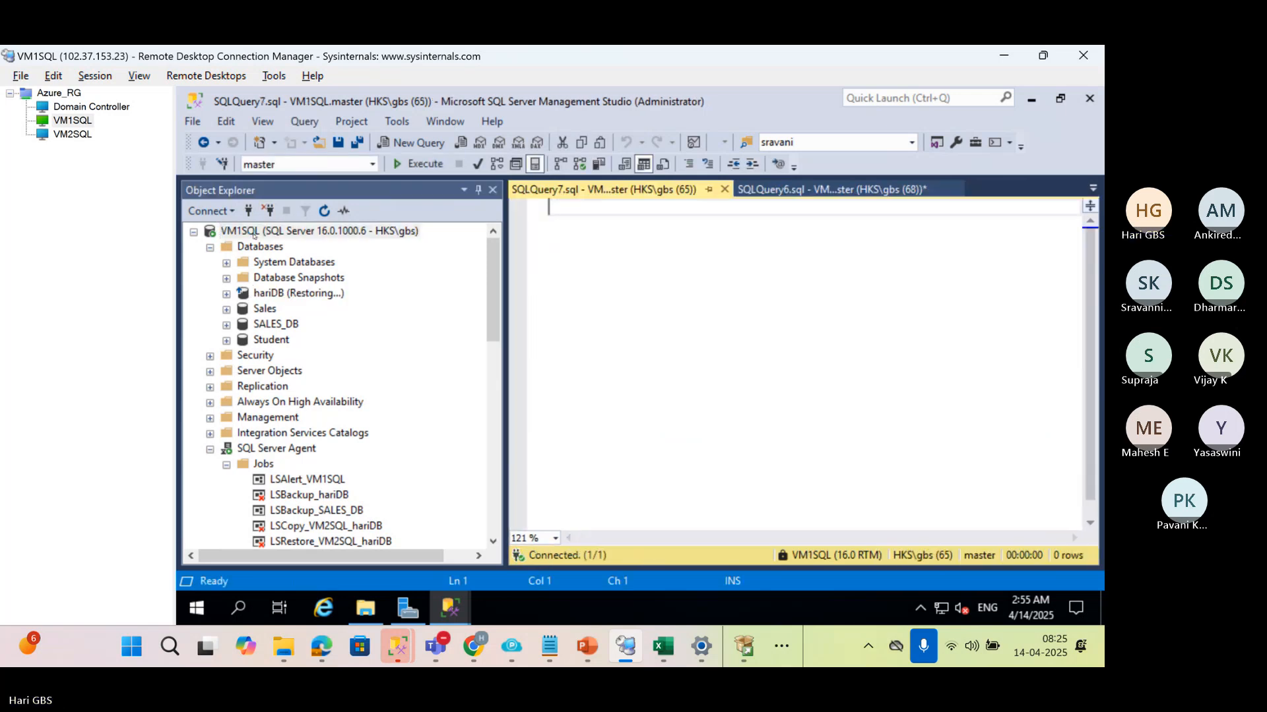
{"action": "type", "text": "RST"}
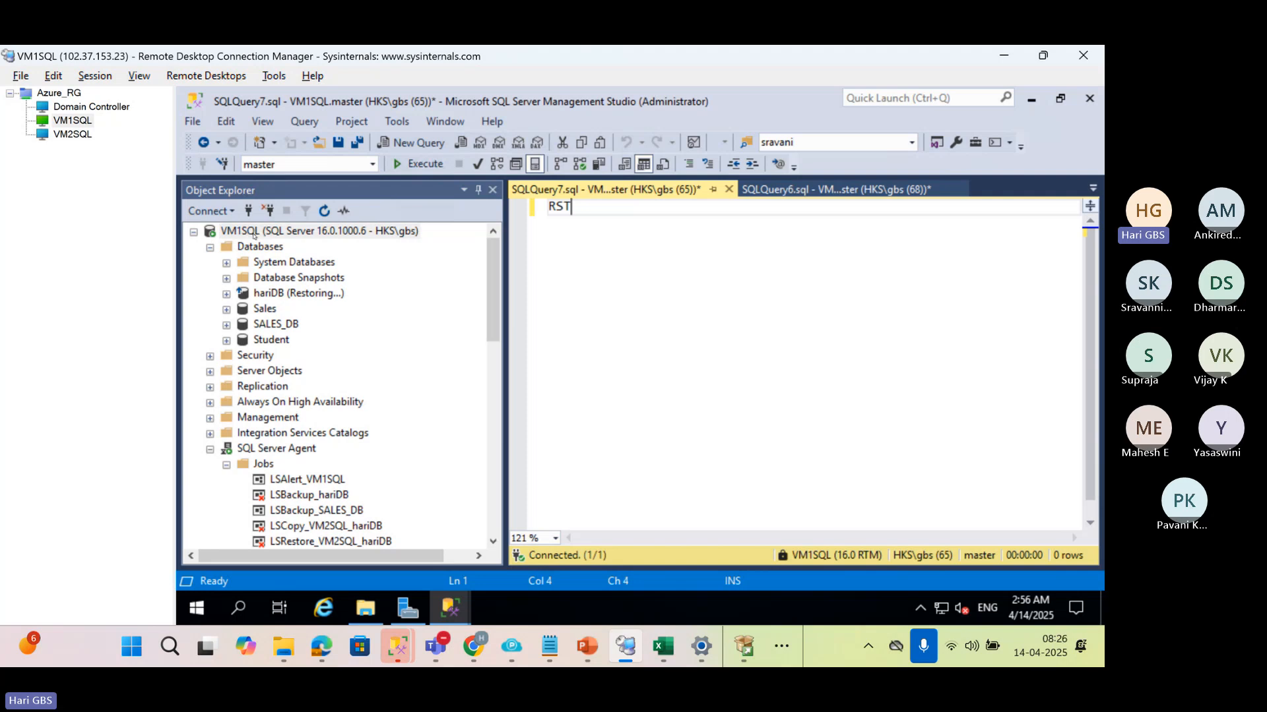
{"action": "key", "text": "BackSpace"}
{"action": "key", "text": "BackSpace"}
{"action": "type", "text": "ESTORE "}
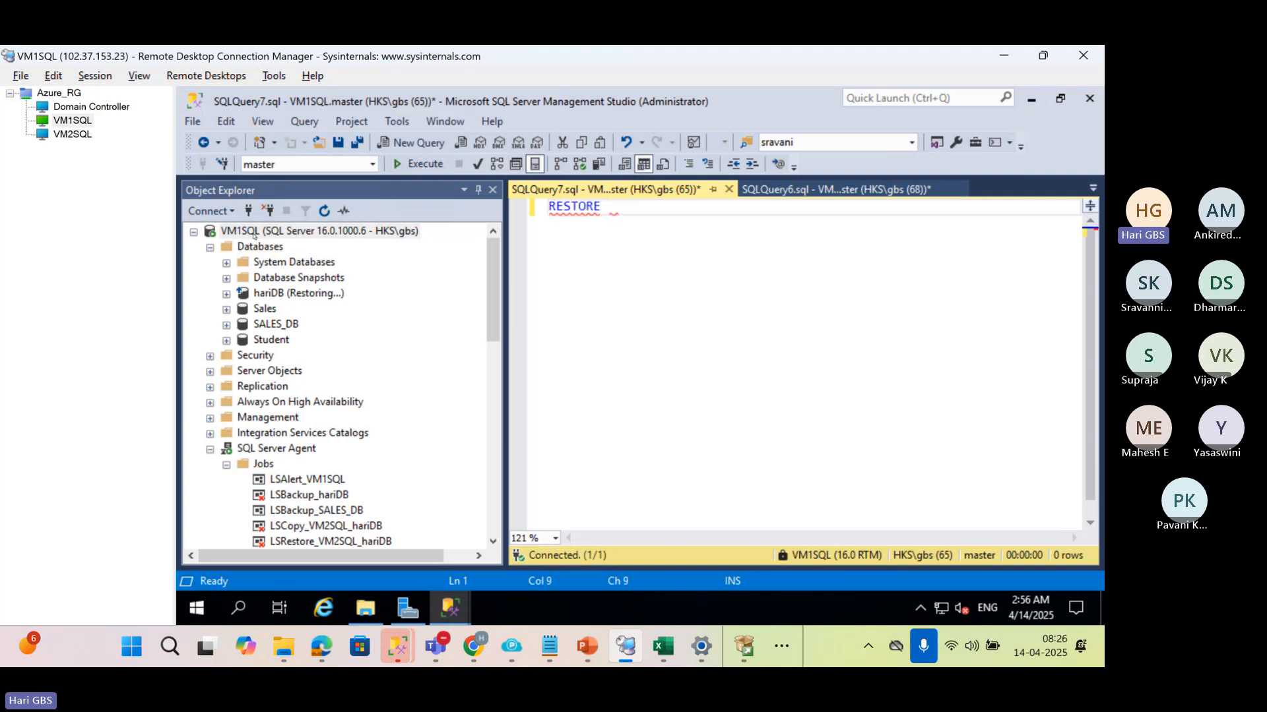
{"action": "type", "text": "DATABA"}
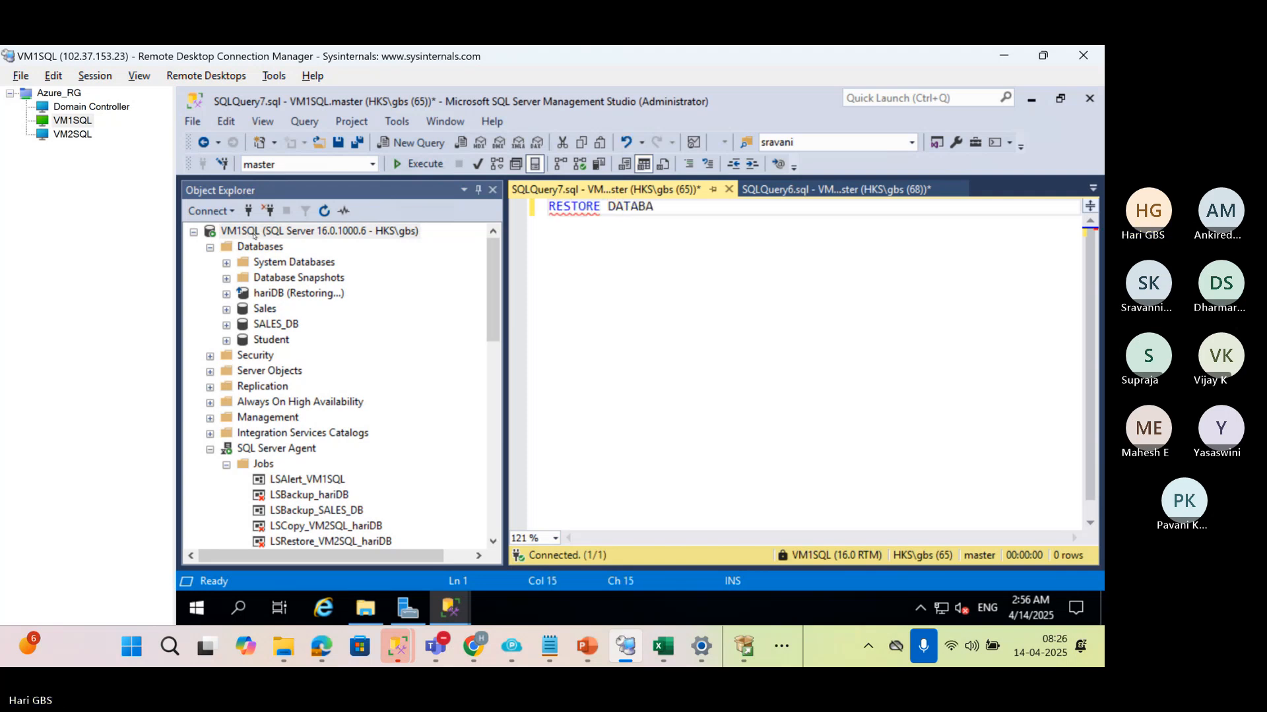
{"action": "type", "text": "SE hariDB"}
{"action": "key", "text": "Return"}
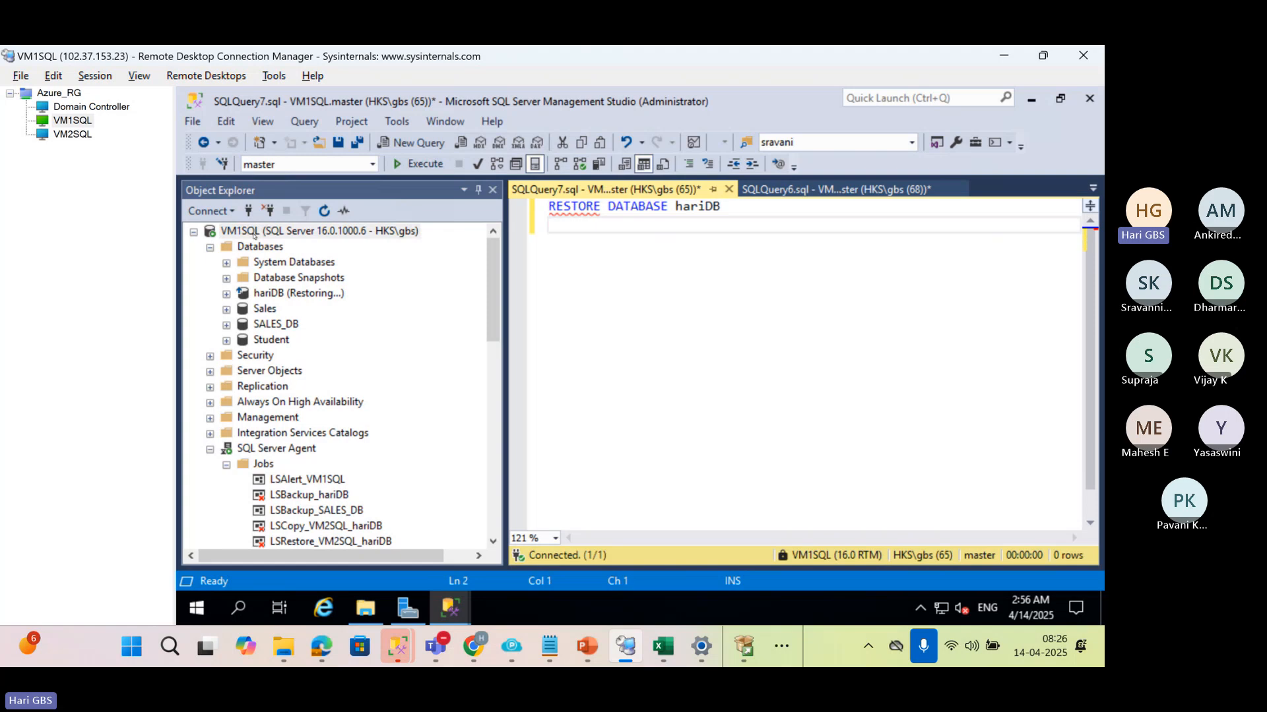
Complete the restore statement with WITH RECOVERY, execute it on VM1SQL and select the hariDB database
{"action": "key", "text": "Return"}
{"action": "type", "text": "WITH"}
{"action": "key", "text": "BackSpace"}
{"action": "key", "text": "BackSpace"}
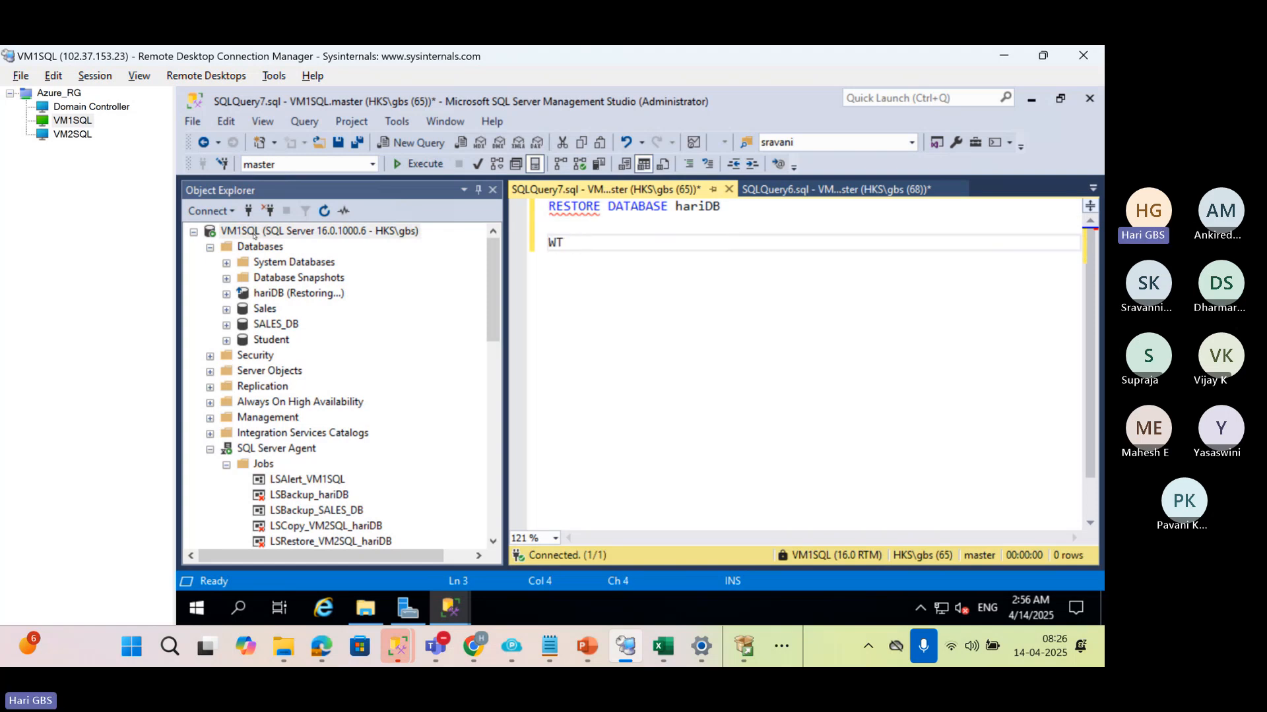
{"action": "key", "text": "BackSpace"}
{"action": "type", "text": "ITH RECO"}
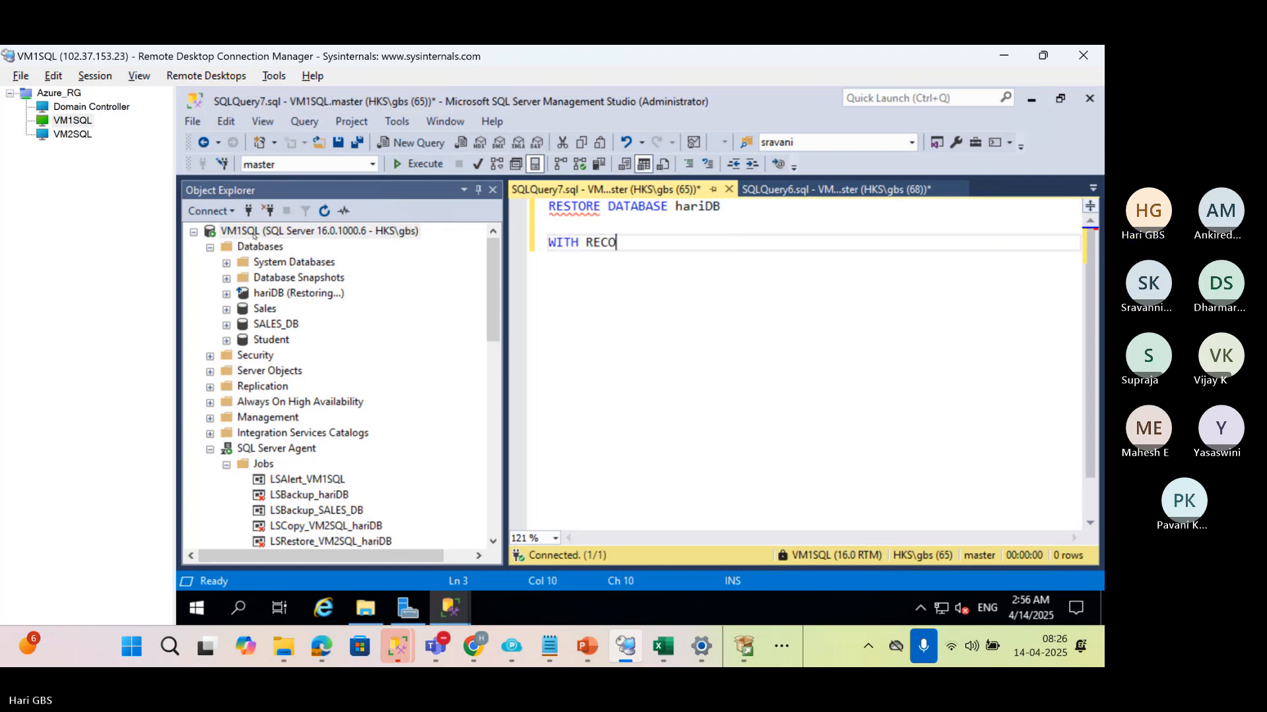
{"action": "type", "text": "VERY"}
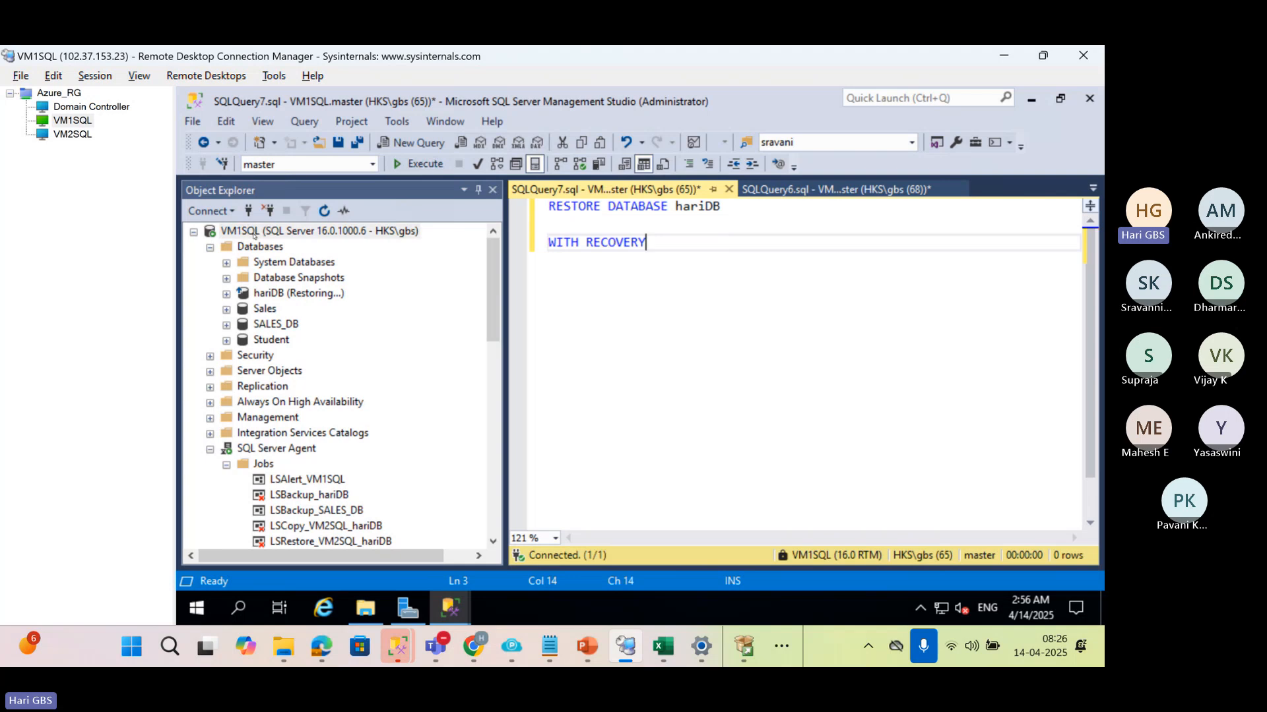
{"action": "key", "text": "F5"}
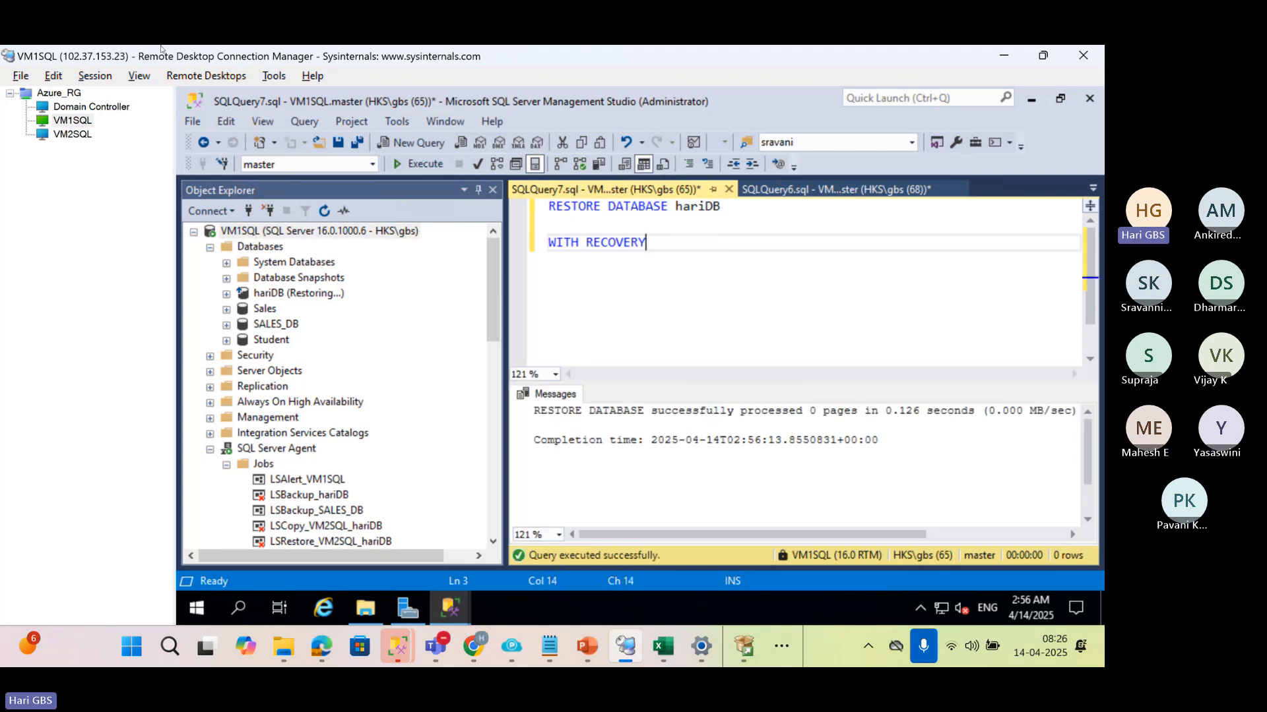
{"action": "left_click", "coordinate": [268, 293]}
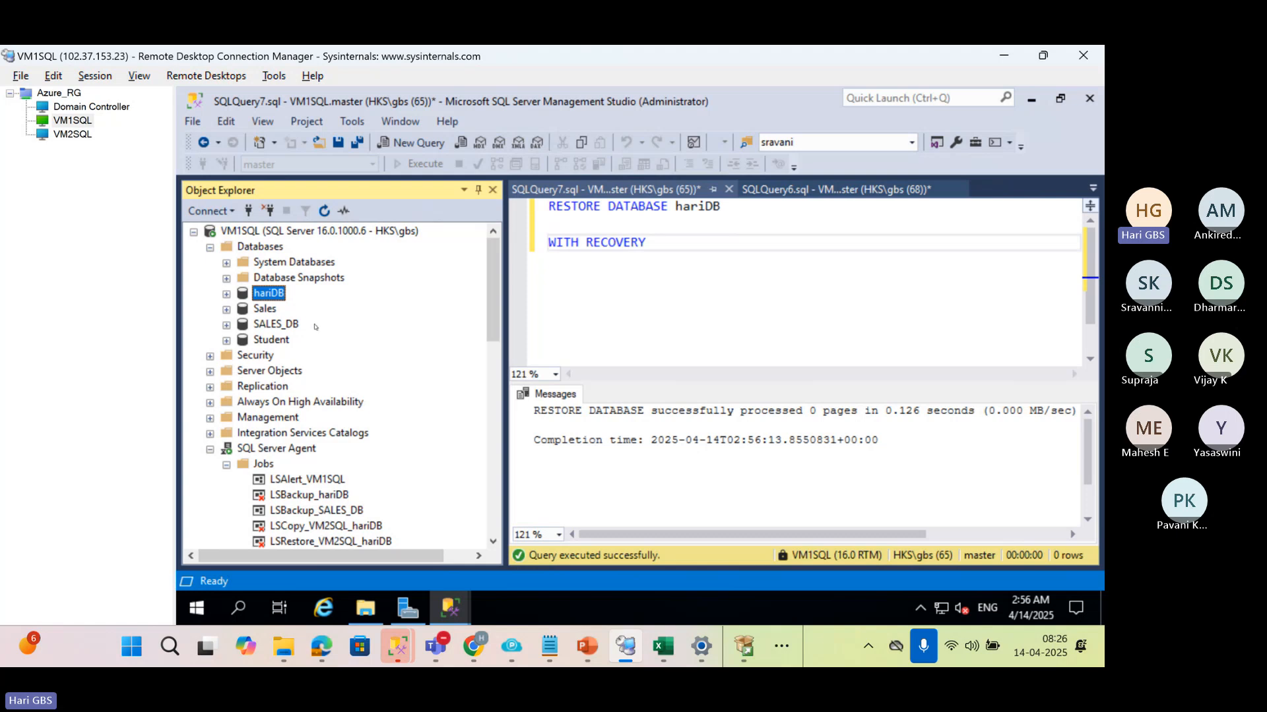
Run the LSBackup_hariDB job on VM1SQL
{"action": "left_click", "coordinate": [281, 233]}
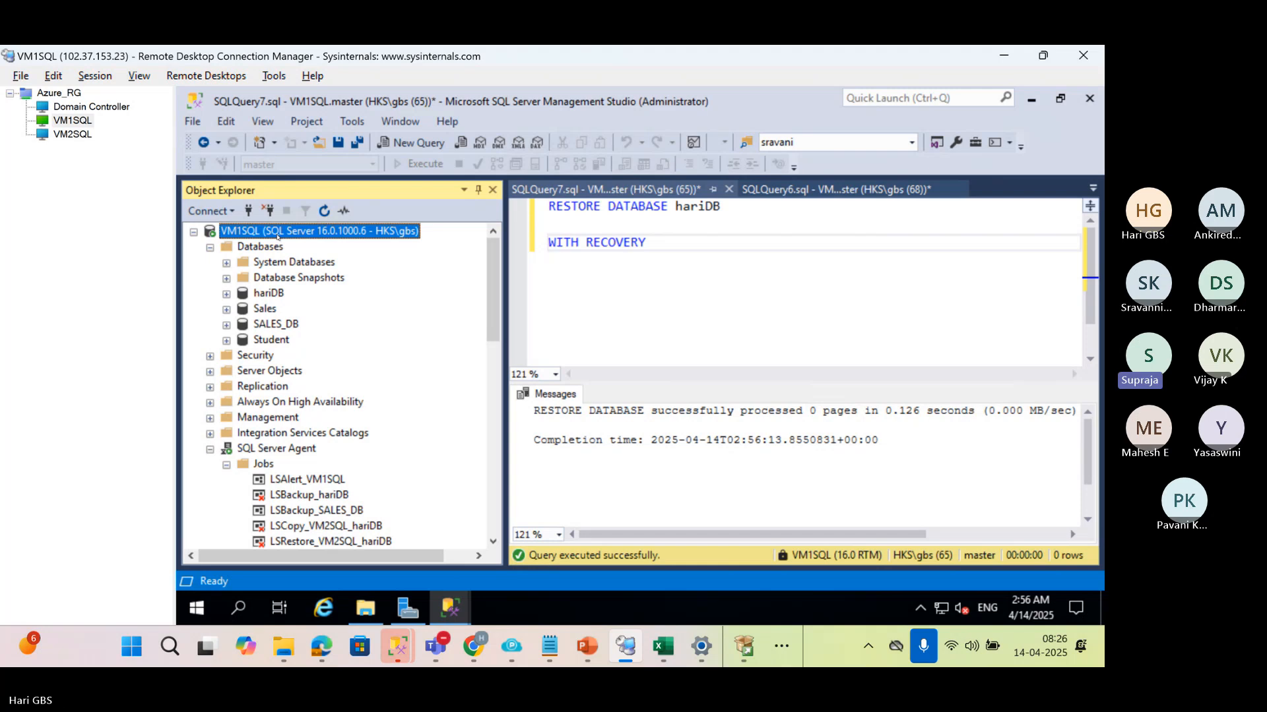
{"action": "left_click", "coordinate": [309, 495]}
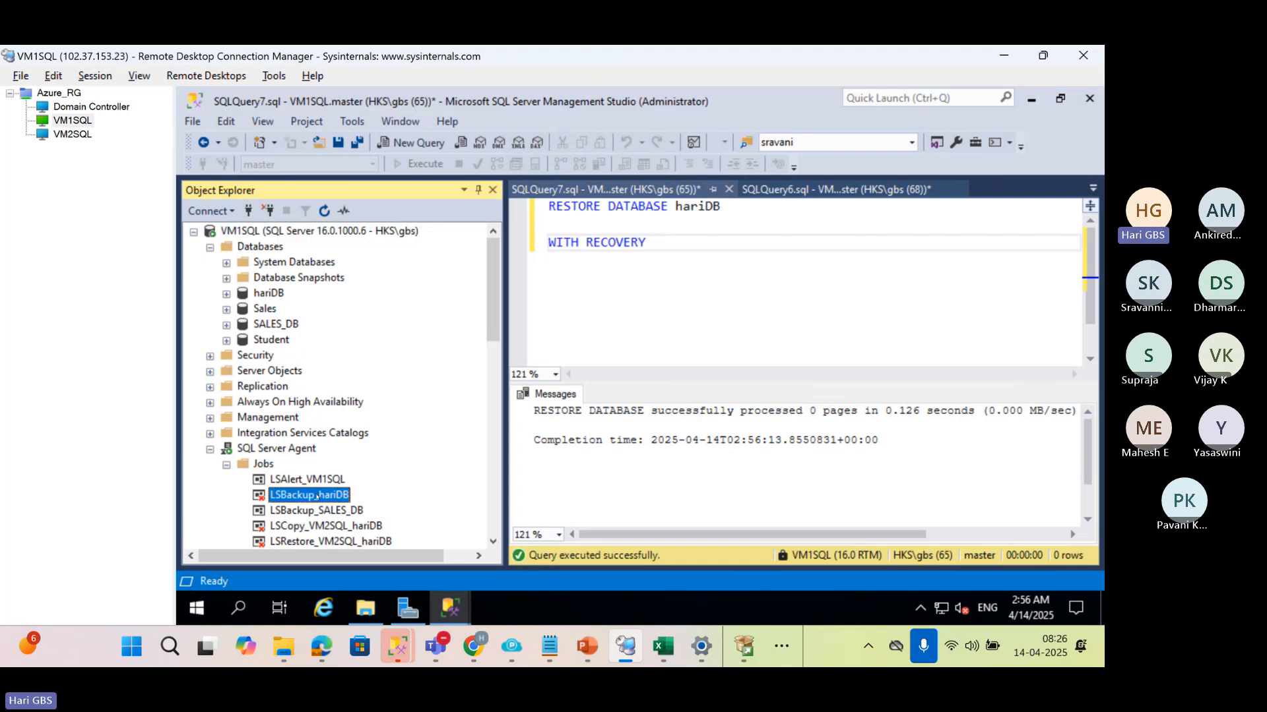
{"action": "scroll", "coordinate": [326, 474], "scroll_direction": "down", "scroll_amount": 2}
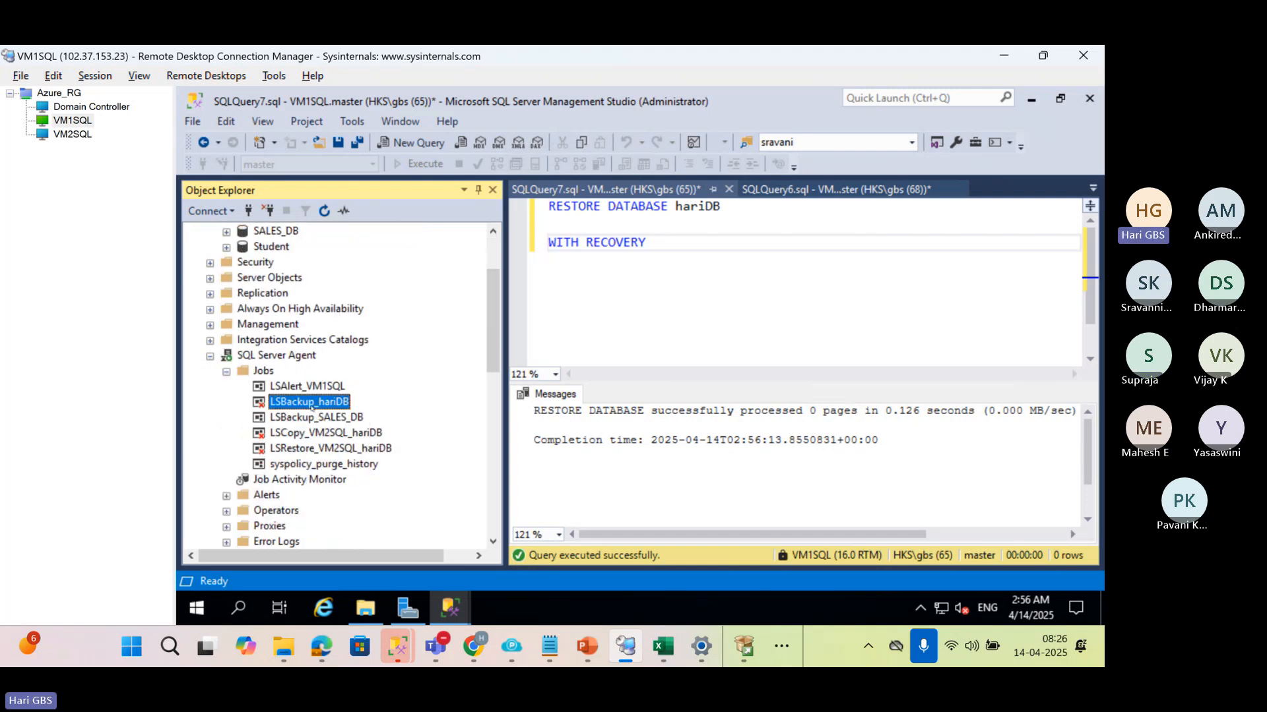
{"action": "right_click", "coordinate": [312, 407]}
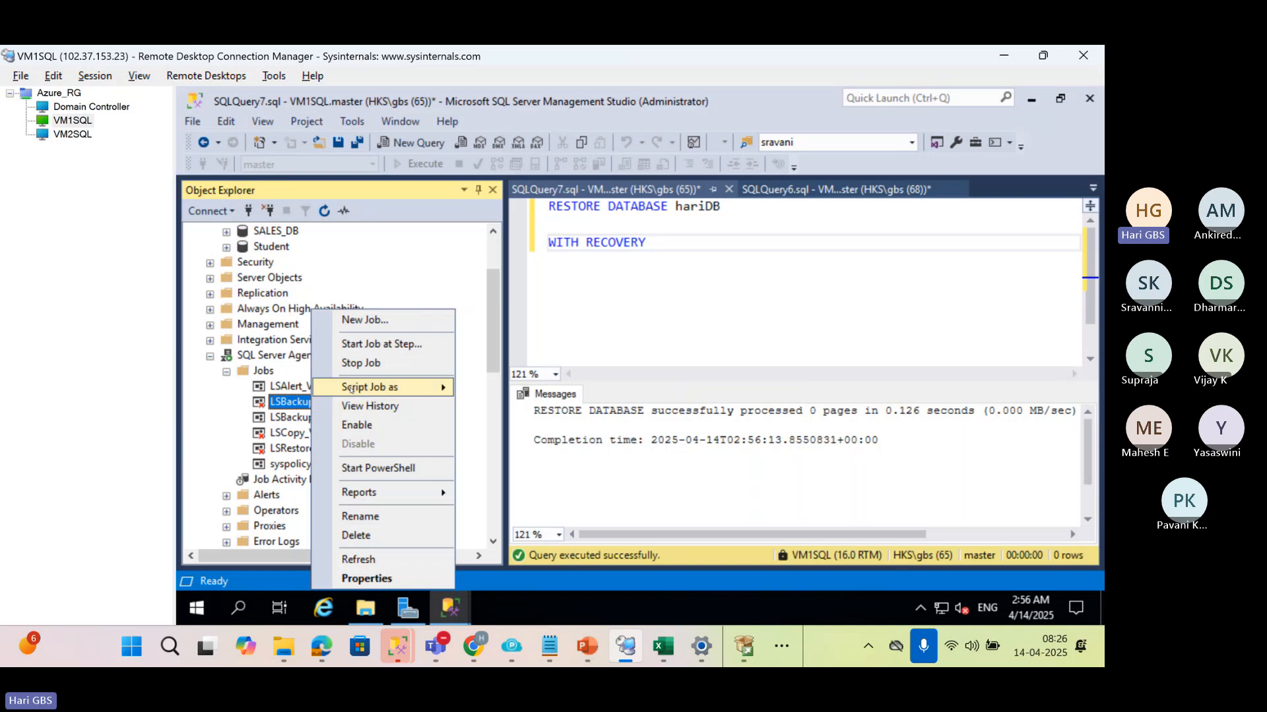
{"action": "left_click", "coordinate": [428, 348]}
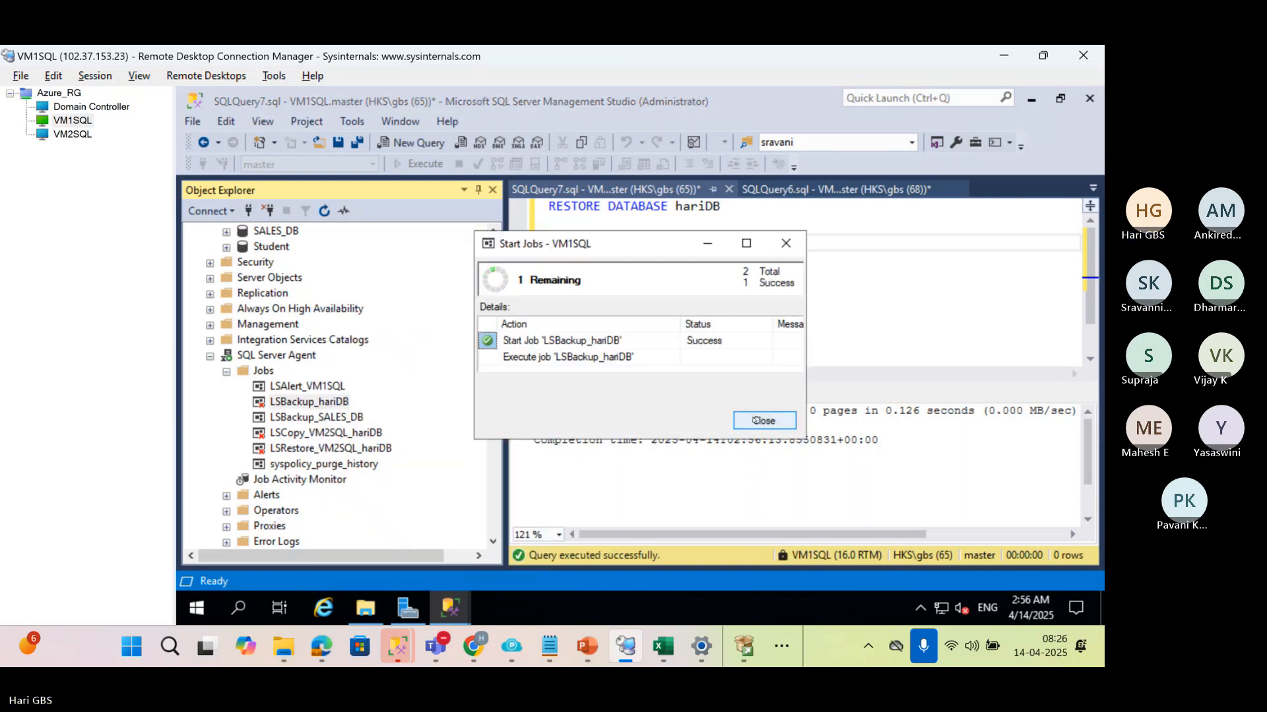
{"action": "left_click", "coordinate": [755, 420]}
{"action": "scroll", "coordinate": [231, 304], "scroll_direction": "up", "scroll_amount": 2}
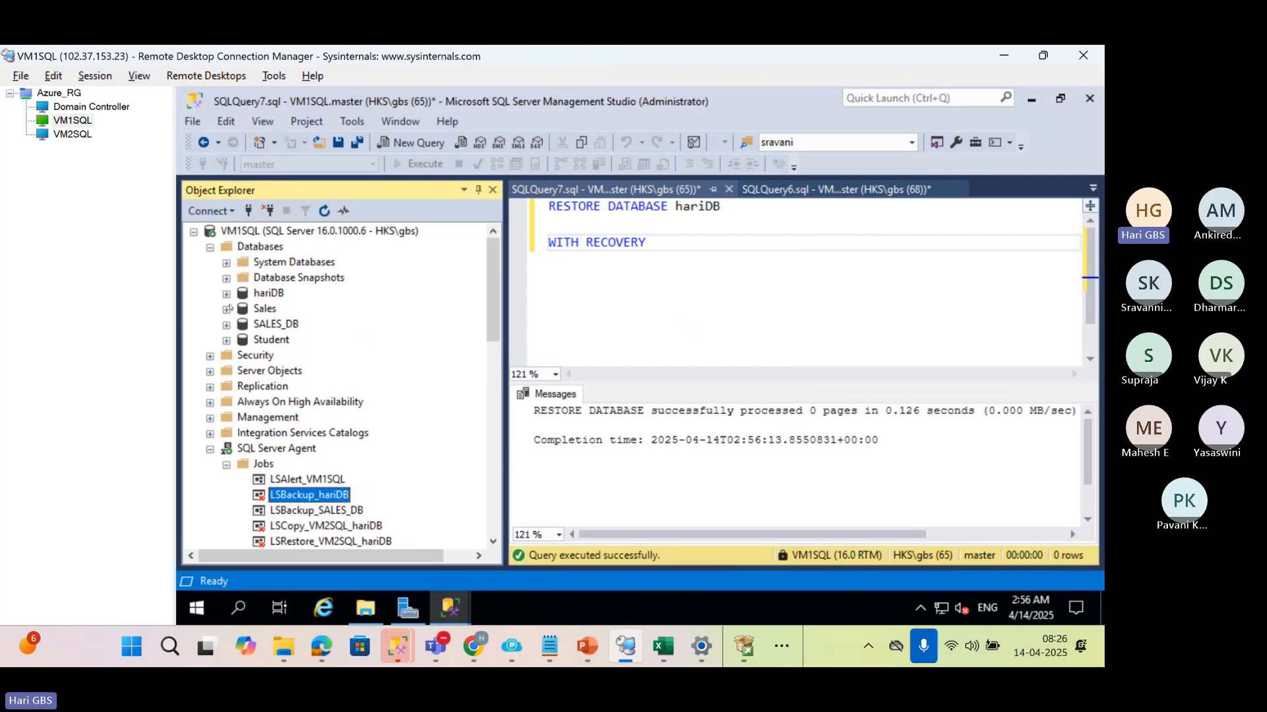
Enable the LSCopy_VM1SQL_hariDB and LSRestore_VM1SQL_hariDB jobs on VM2SQL
{"action": "left_click", "coordinate": [194, 231]}
{"action": "left_click", "coordinate": [311, 246]}
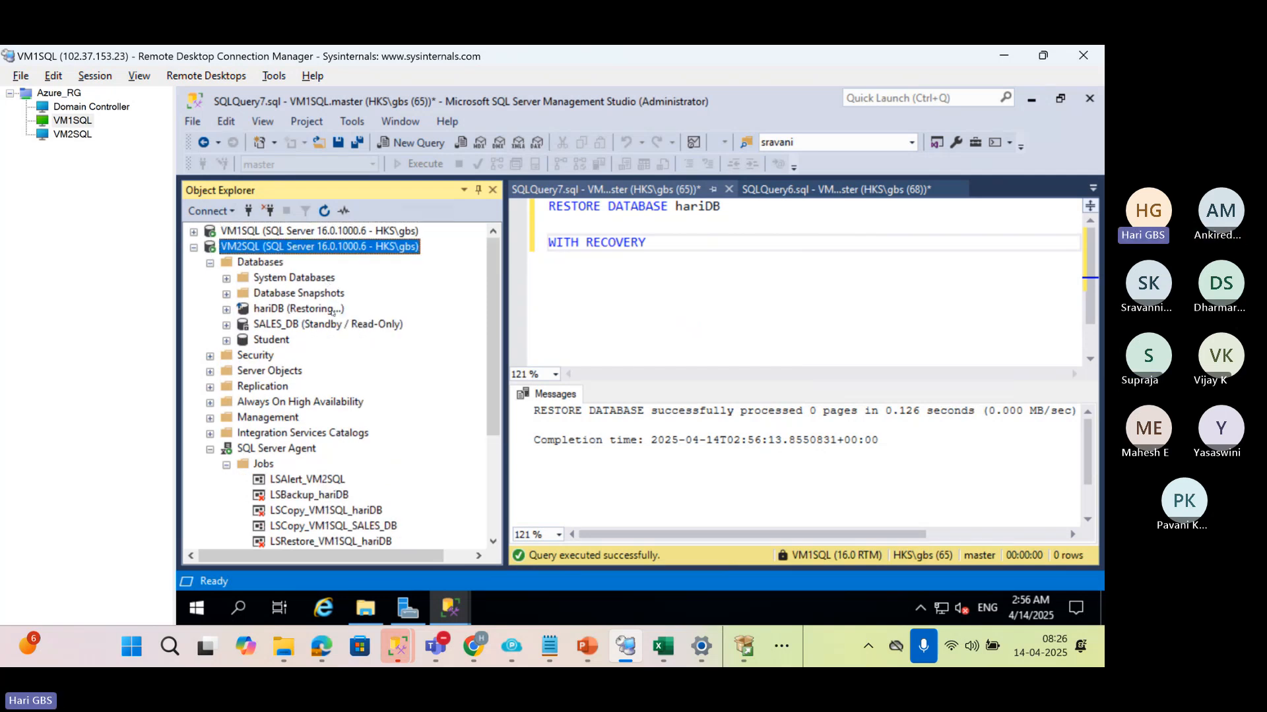
{"action": "scroll", "coordinate": [339, 393], "scroll_direction": "down", "scroll_amount": 1}
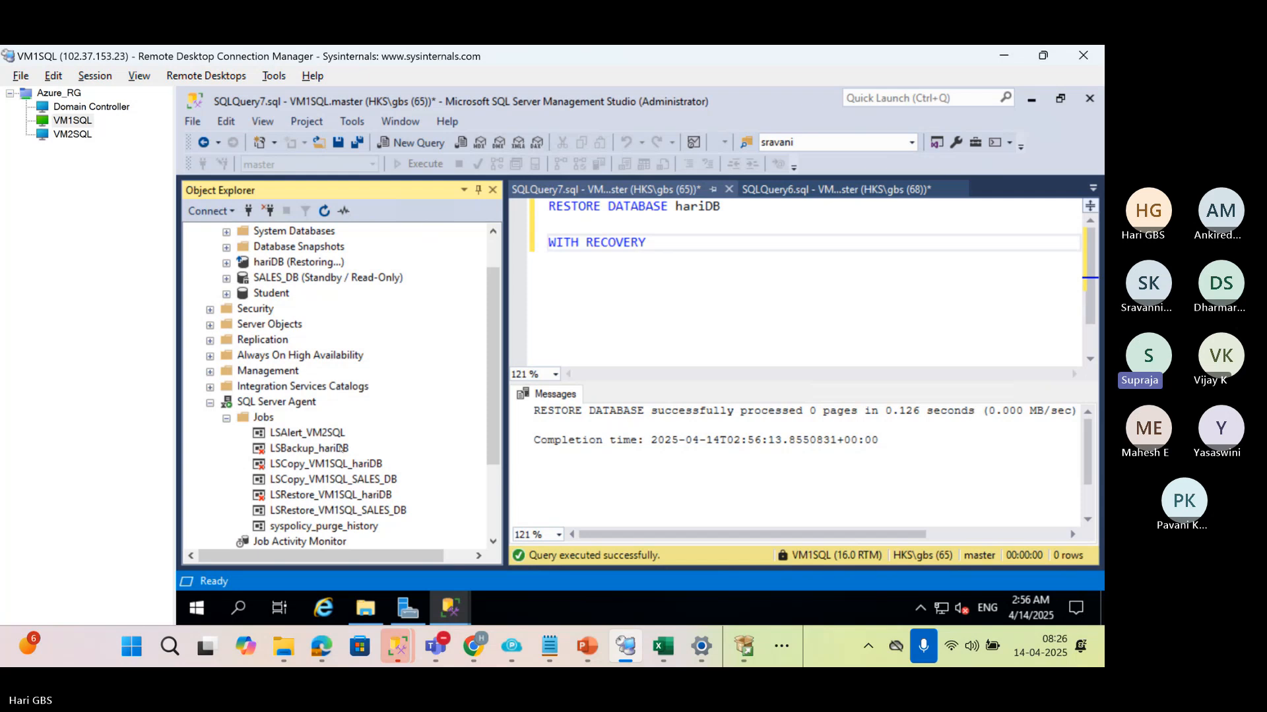
{"action": "left_click", "coordinate": [318, 464]}
{"action": "right_click", "coordinate": [318, 464]}
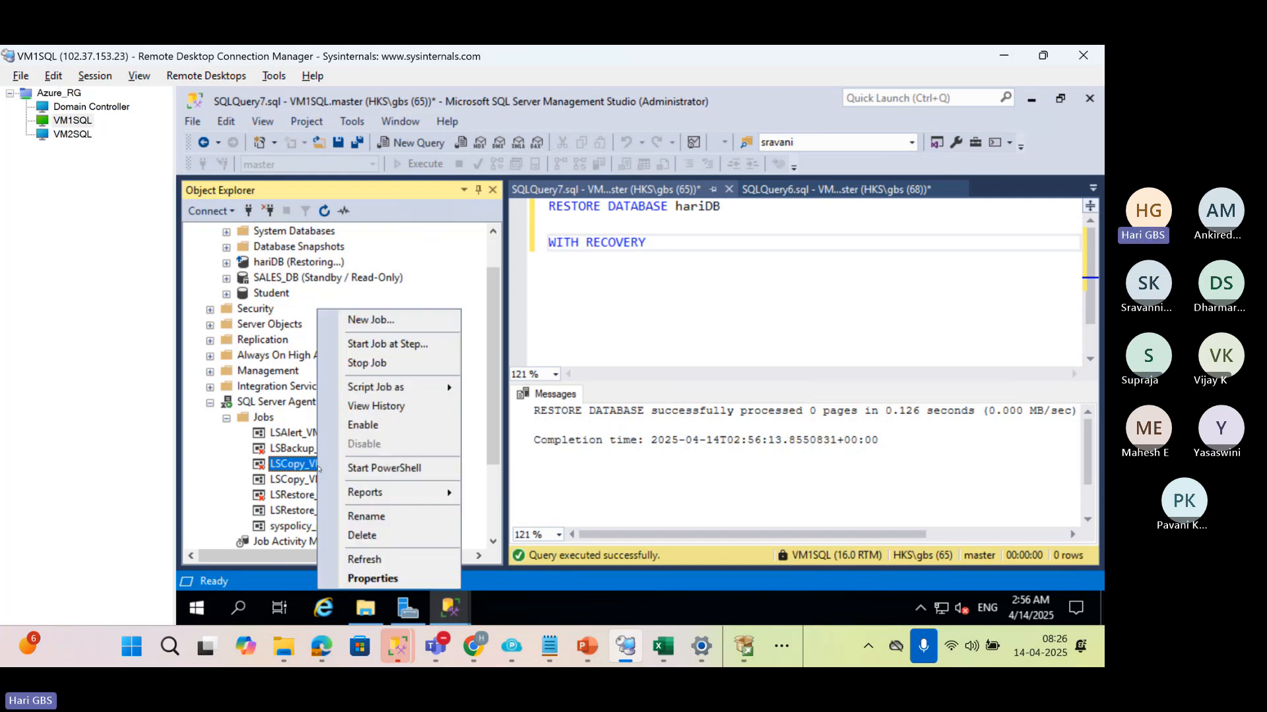
{"action": "left_click", "coordinate": [377, 425]}
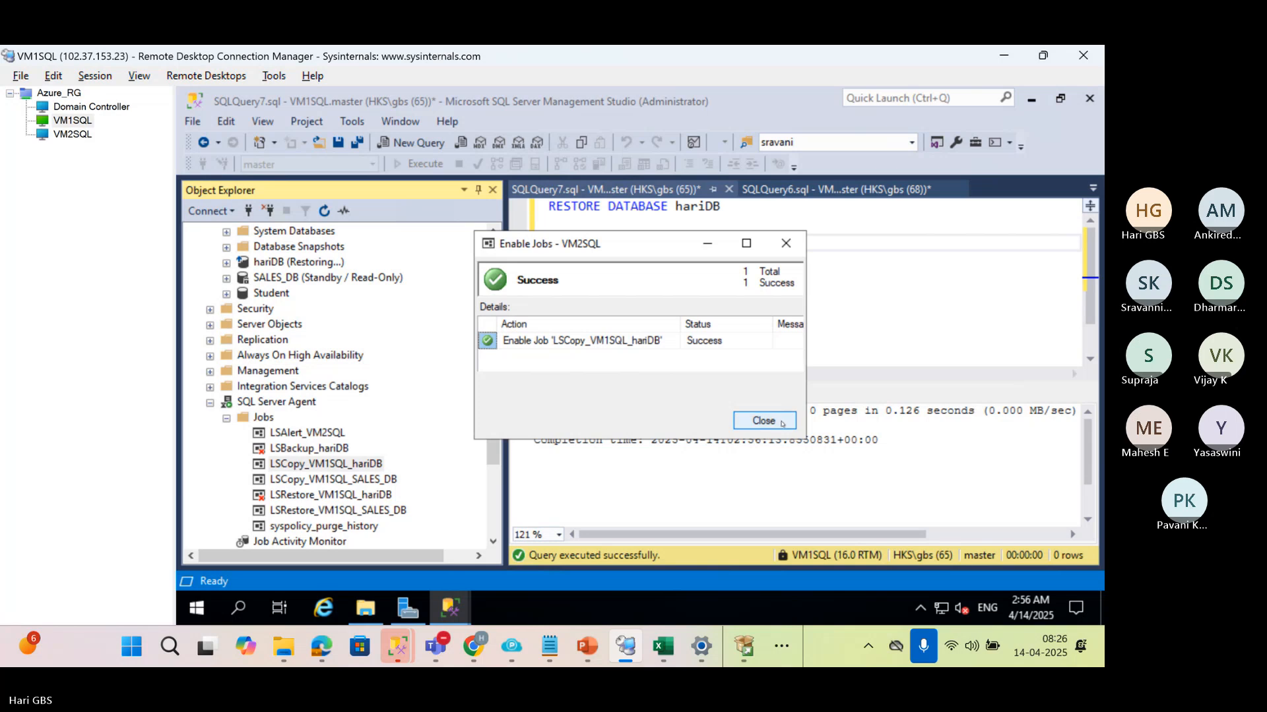
{"action": "left_click", "coordinate": [760, 420]}
{"action": "left_click", "coordinate": [313, 496]}
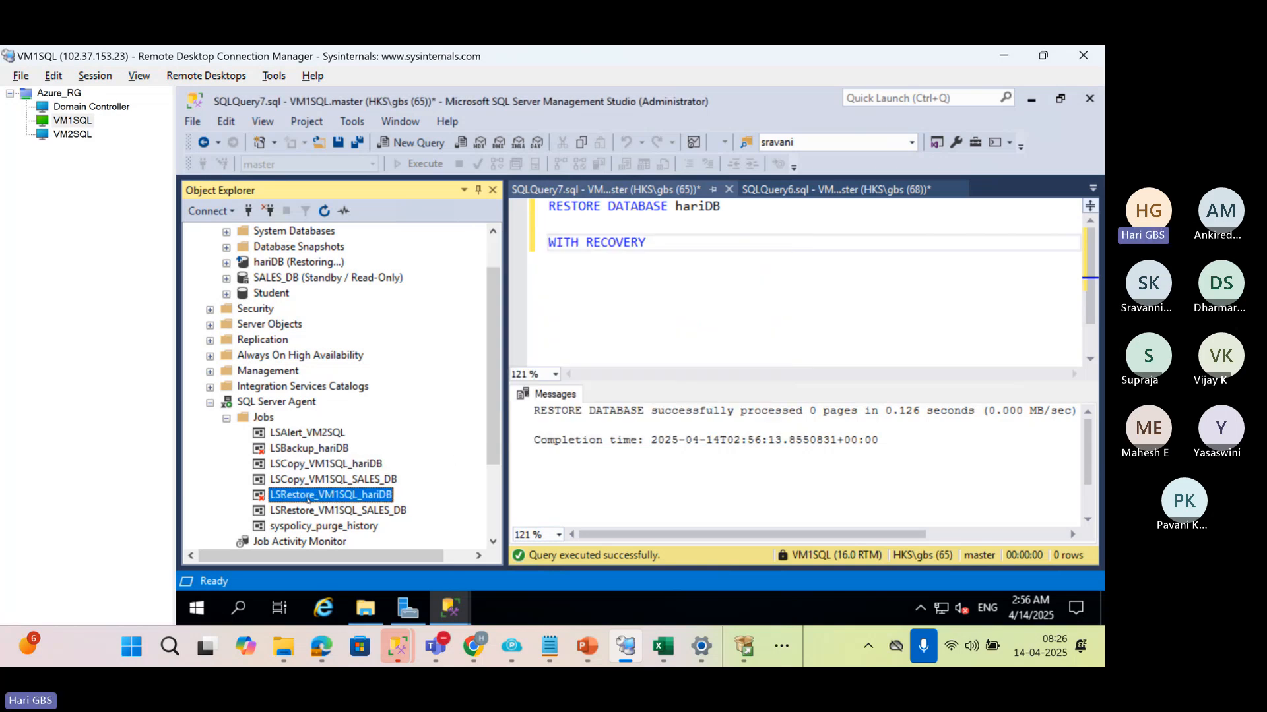
{"action": "right_click", "coordinate": [313, 496]}
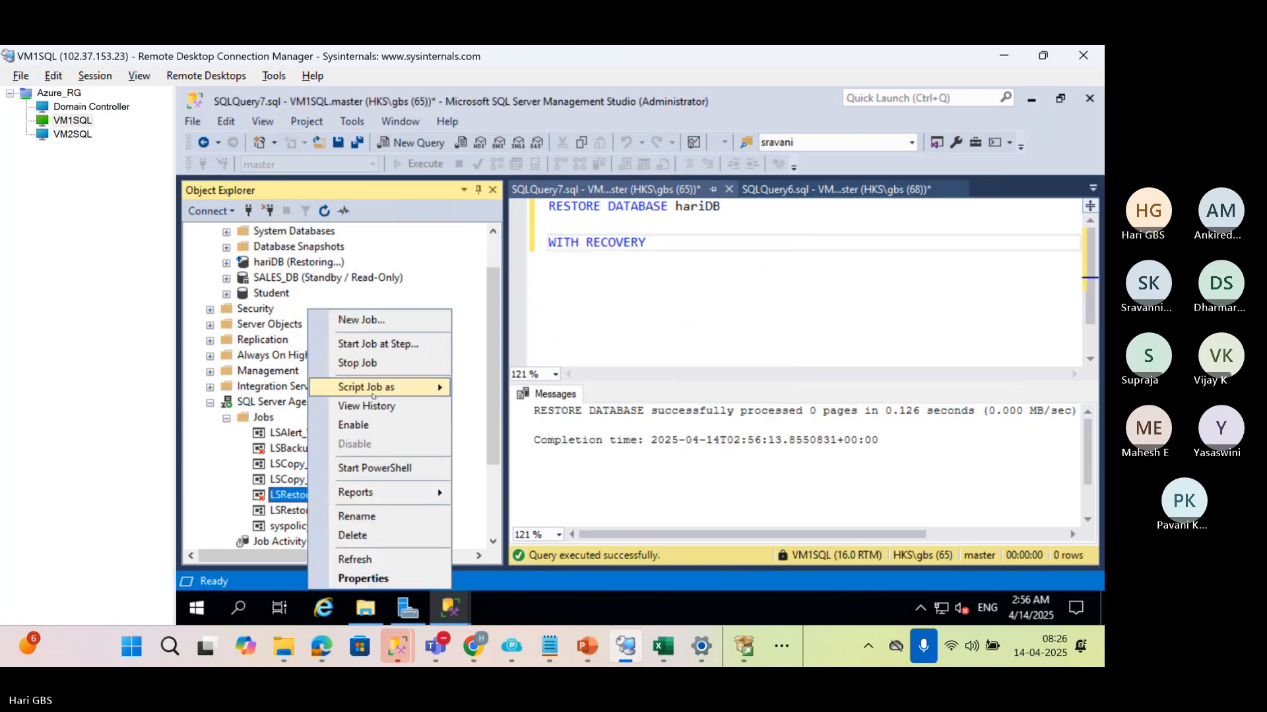
{"action": "left_click", "coordinate": [424, 422]}
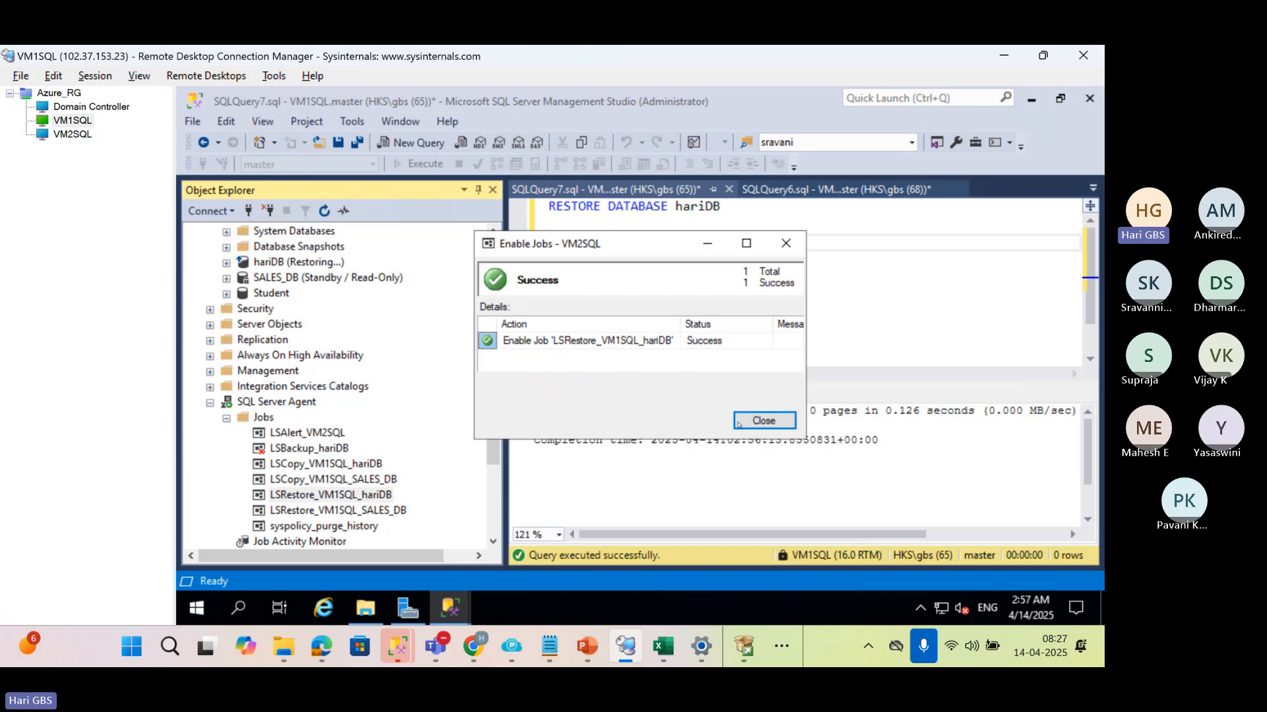
{"action": "left_click", "coordinate": [738, 422]}
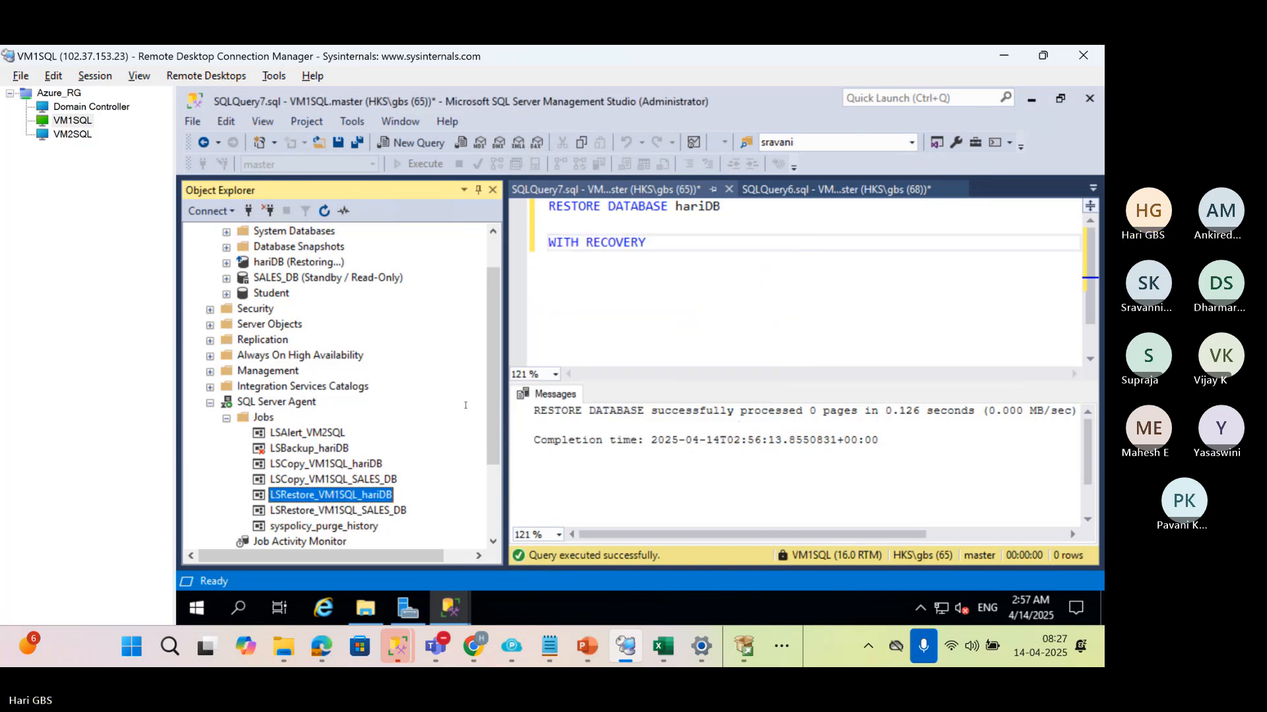
Enable the LSBackup_hariDB job under the VM1SQL server's SQL Server Agent
{"action": "scroll", "coordinate": [376, 414], "scroll_direction": "up", "scroll_amount": 1}
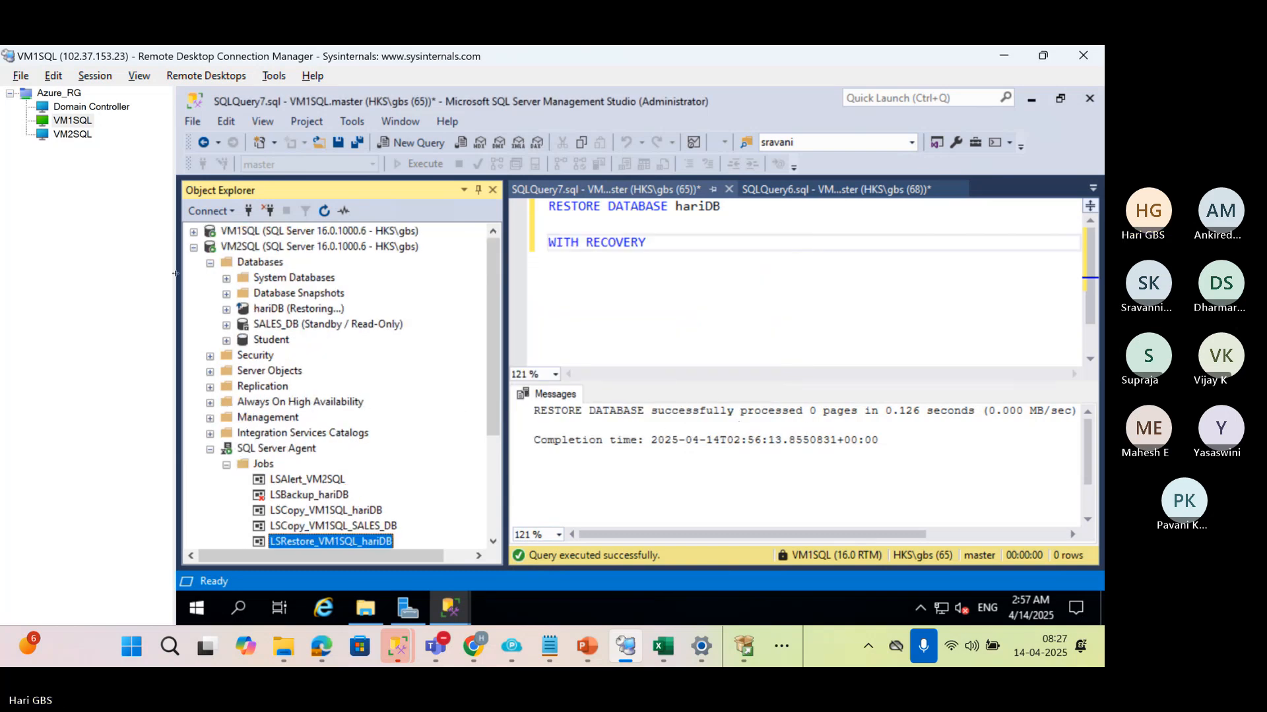
{"action": "left_click", "coordinate": [194, 231]}
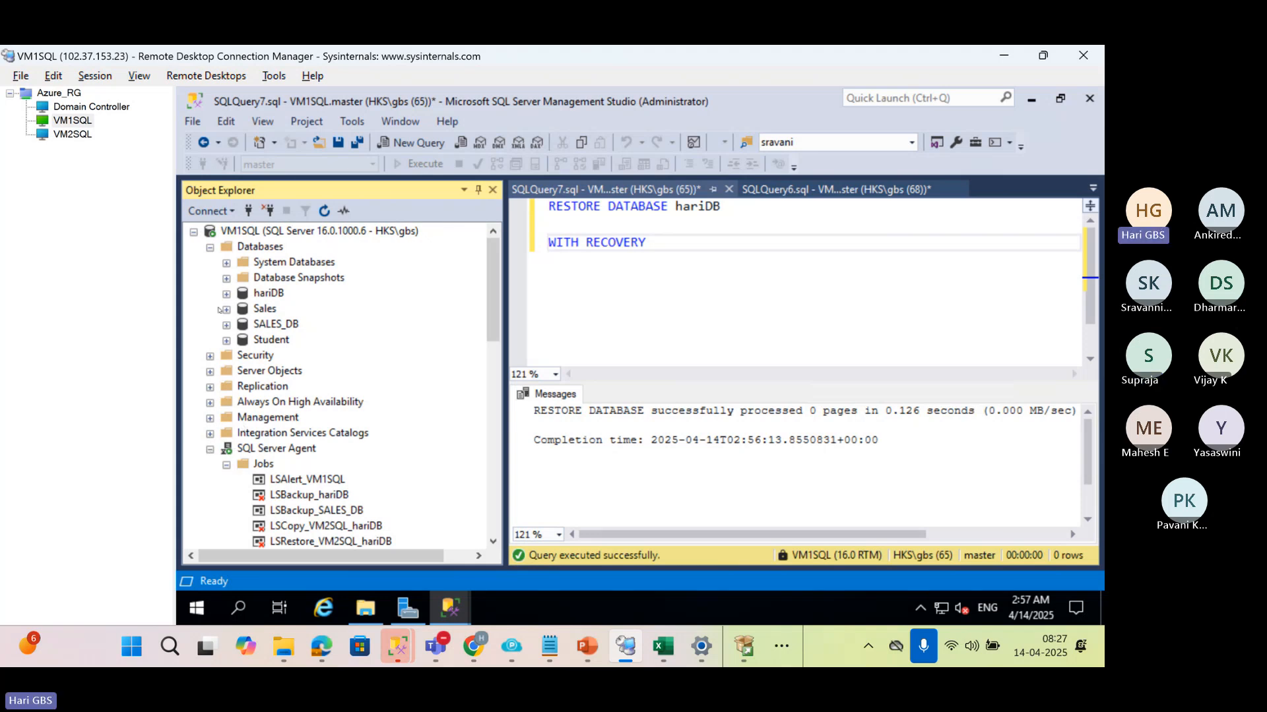
{"action": "scroll", "coordinate": [283, 433], "scroll_direction": "down", "scroll_amount": 3}
{"action": "left_click", "coordinate": [292, 356]}
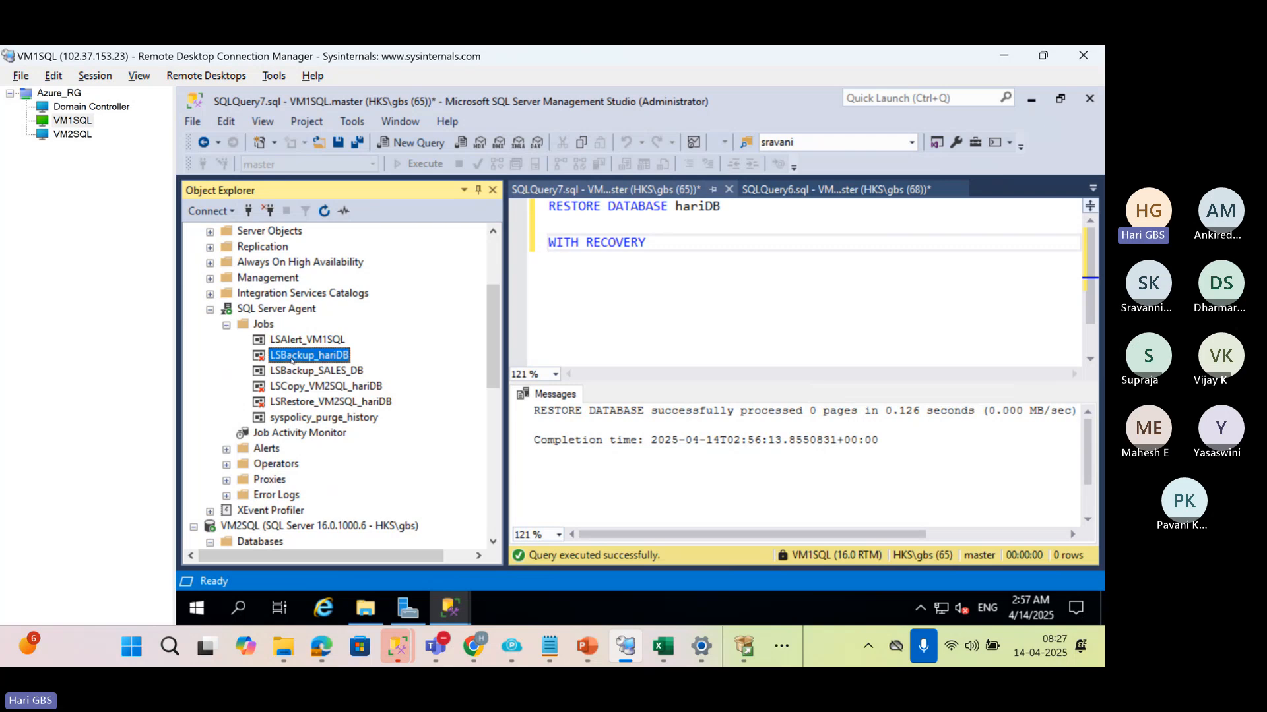
{"action": "right_click", "coordinate": [292, 357]}
{"action": "left_click", "coordinate": [332, 426]}
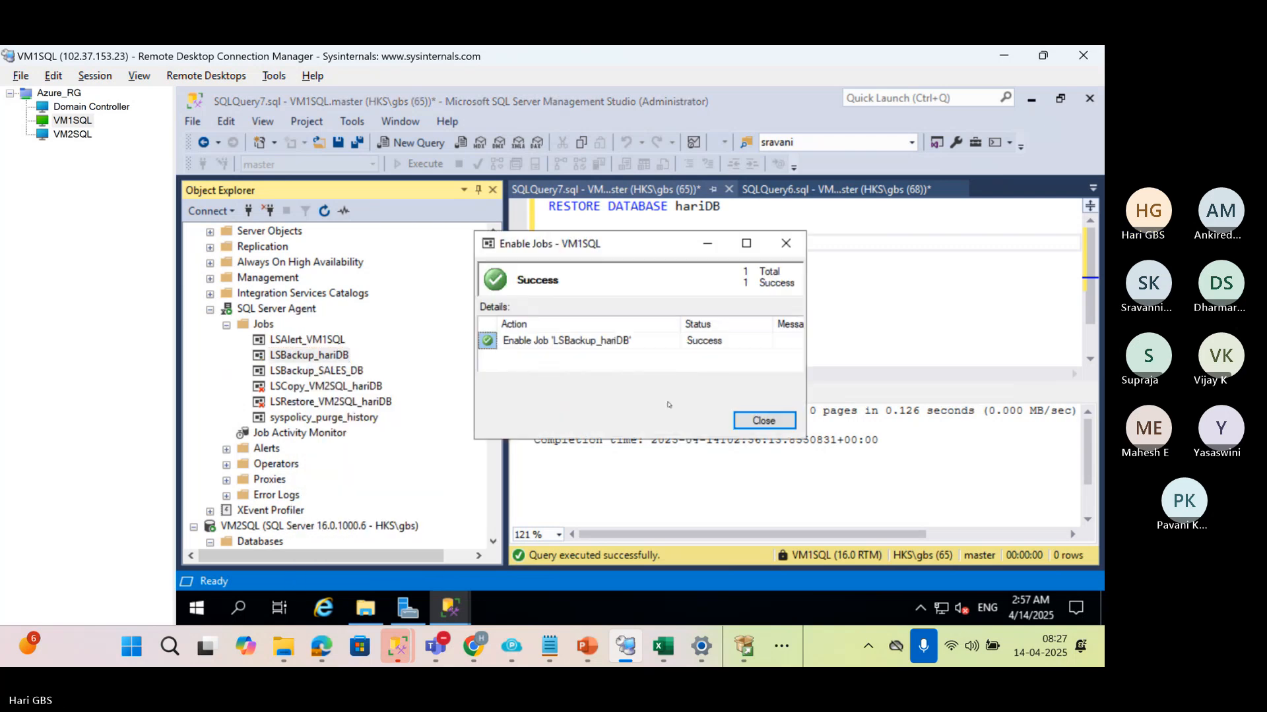
{"action": "left_click", "coordinate": [752, 420]}
{"action": "scroll", "coordinate": [337, 391], "scroll_direction": "up", "scroll_amount": 3}
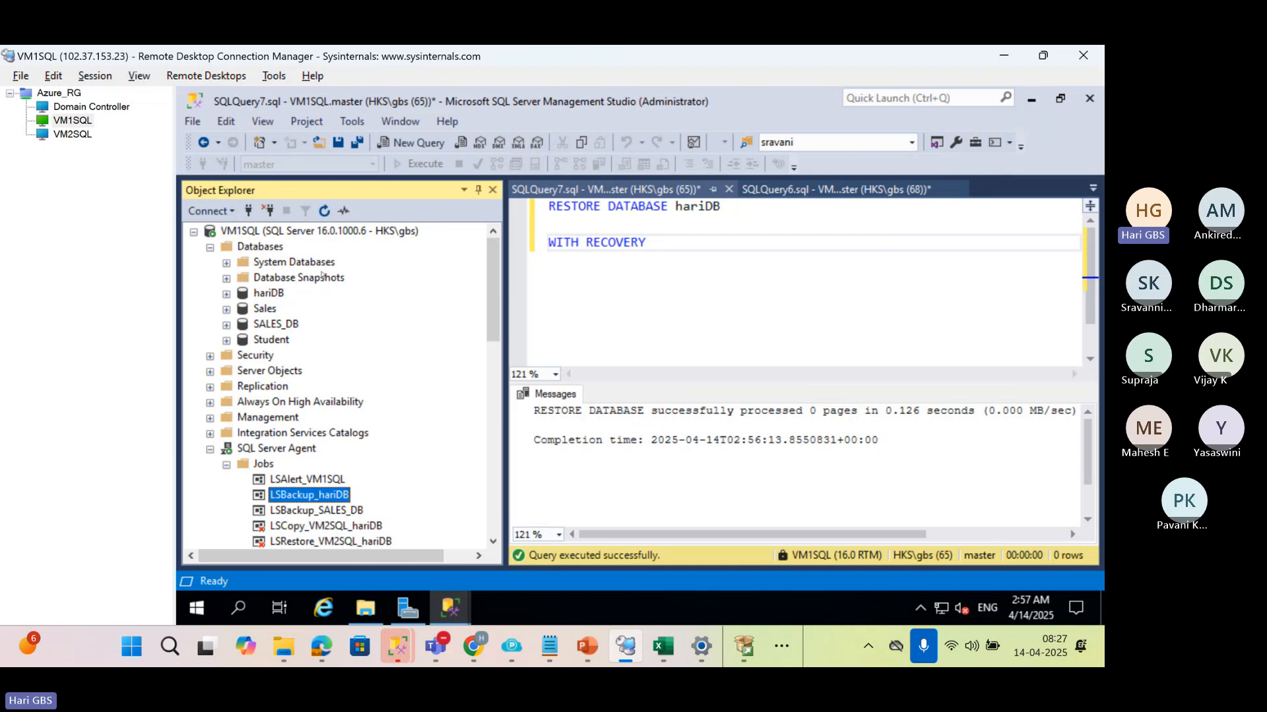
Switch to the Book1 workbook in Excel and set the VM1 SQL status in D43 to ONLINE and the VM2 SQL status in T43 to RESOTRING
{"action": "left_click", "coordinate": [663, 650]}
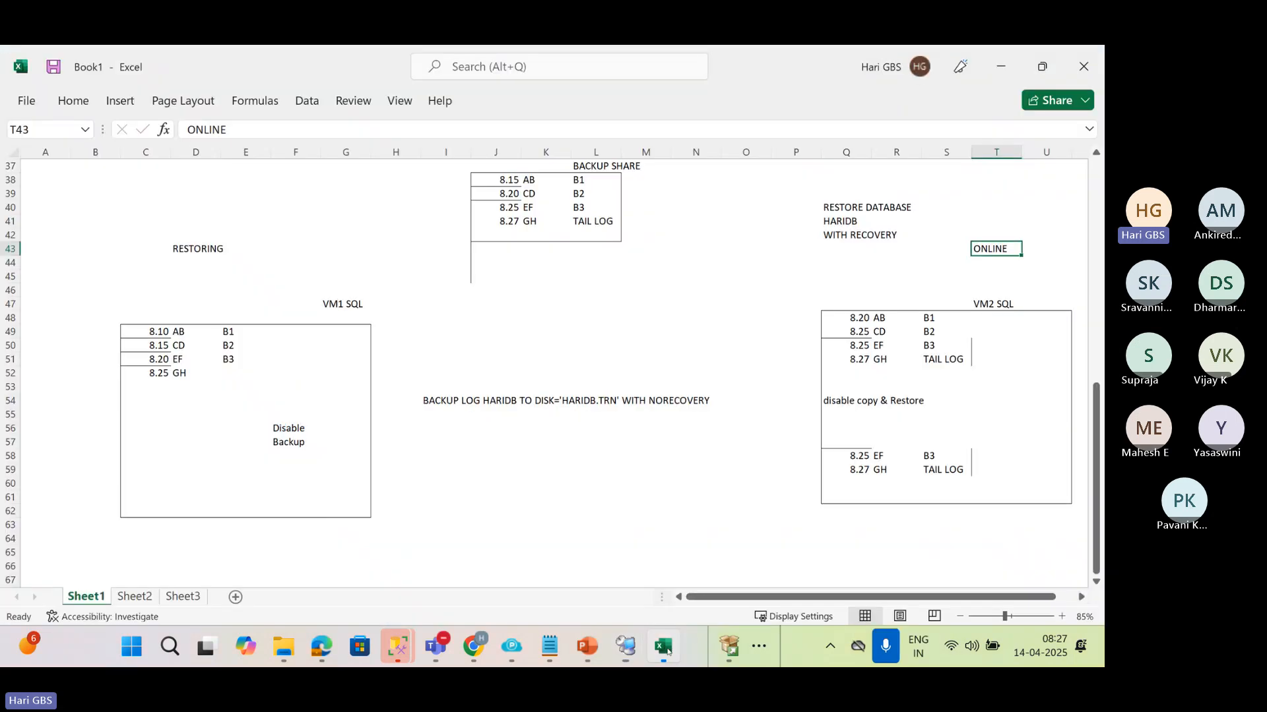
{"action": "left_click", "coordinate": [243, 294]}
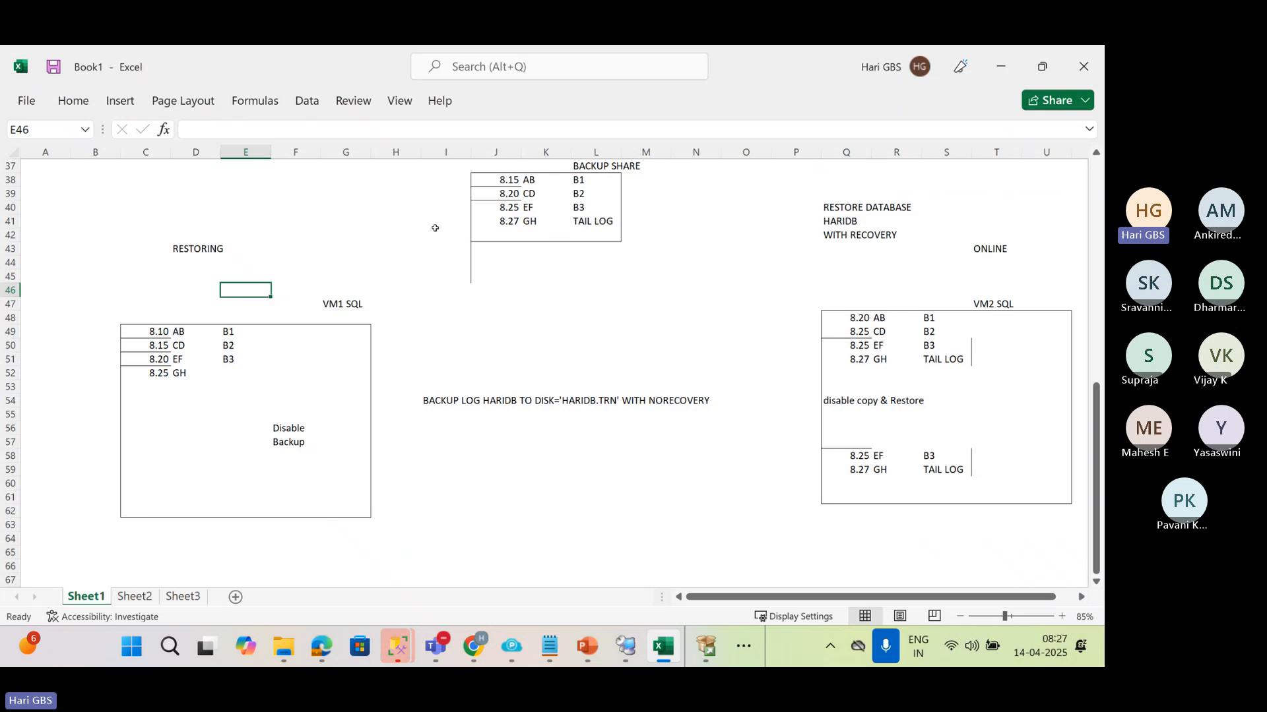
{"action": "left_click", "coordinate": [210, 246]}
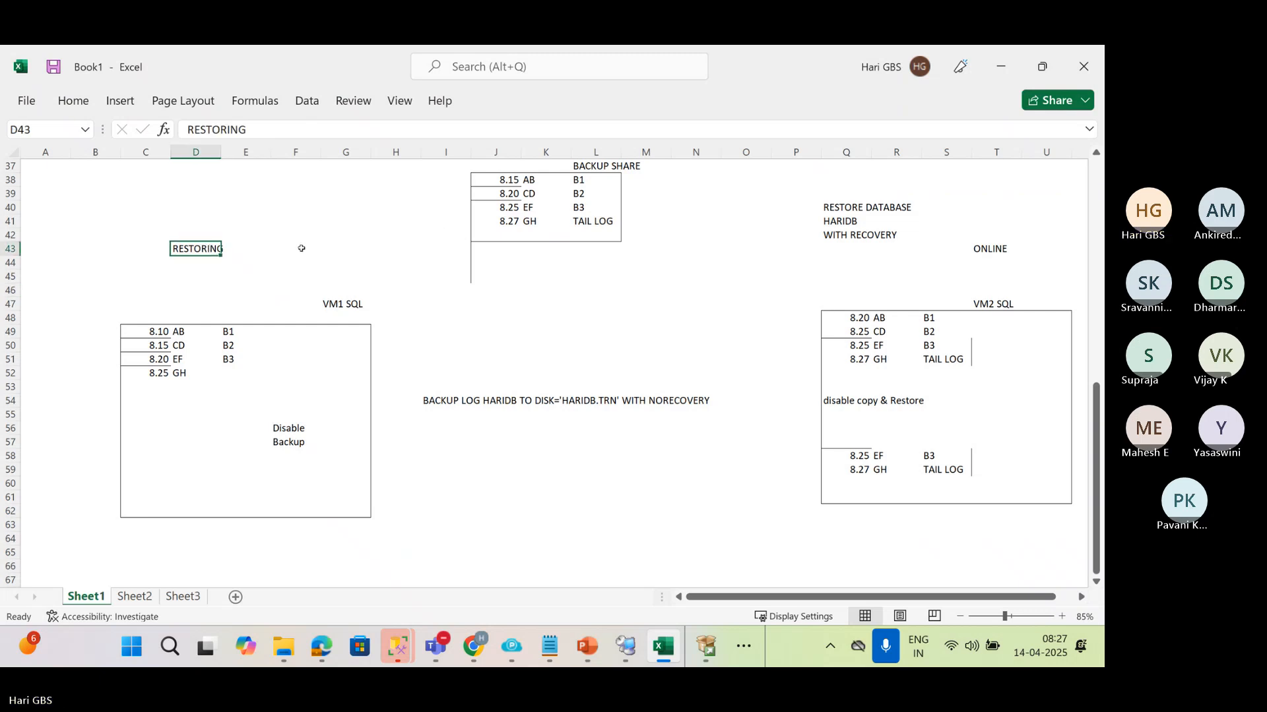
{"action": "type", "text": "ONLINE"}
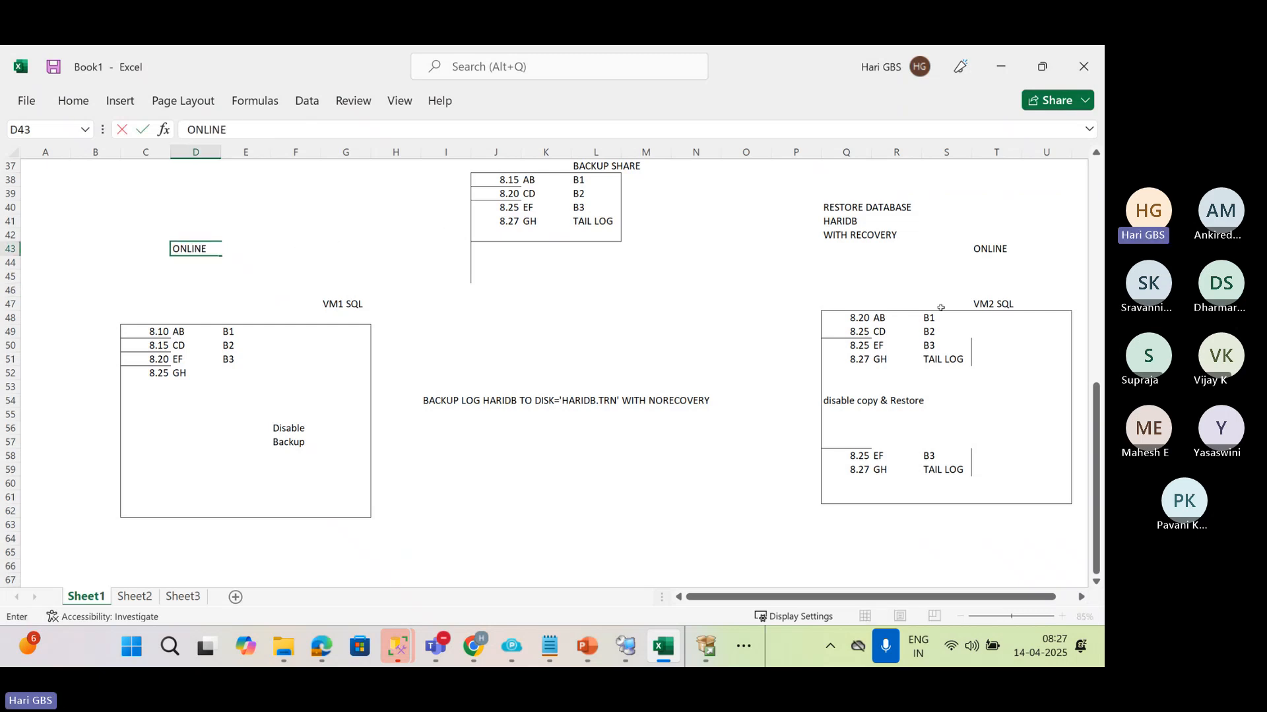
{"action": "left_click", "coordinate": [980, 248]}
{"action": "type", "text": "RESOTRING"}
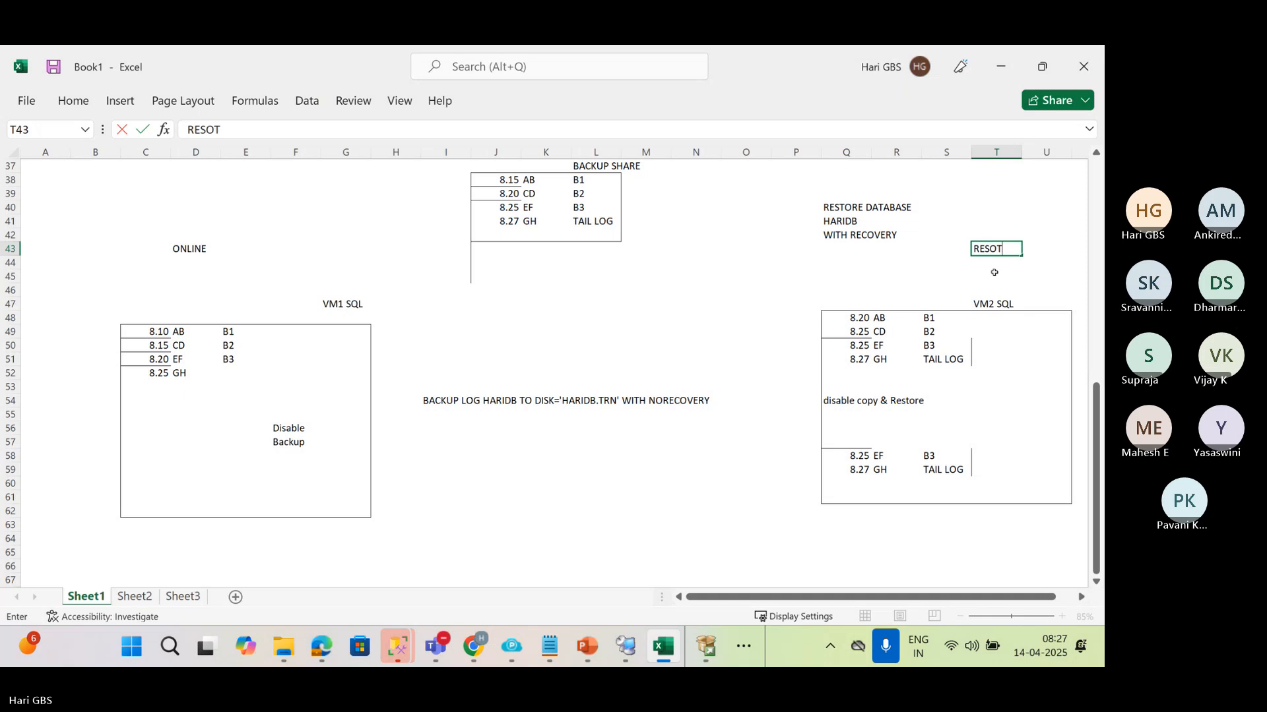
{"action": "left_click", "coordinate": [749, 255]}
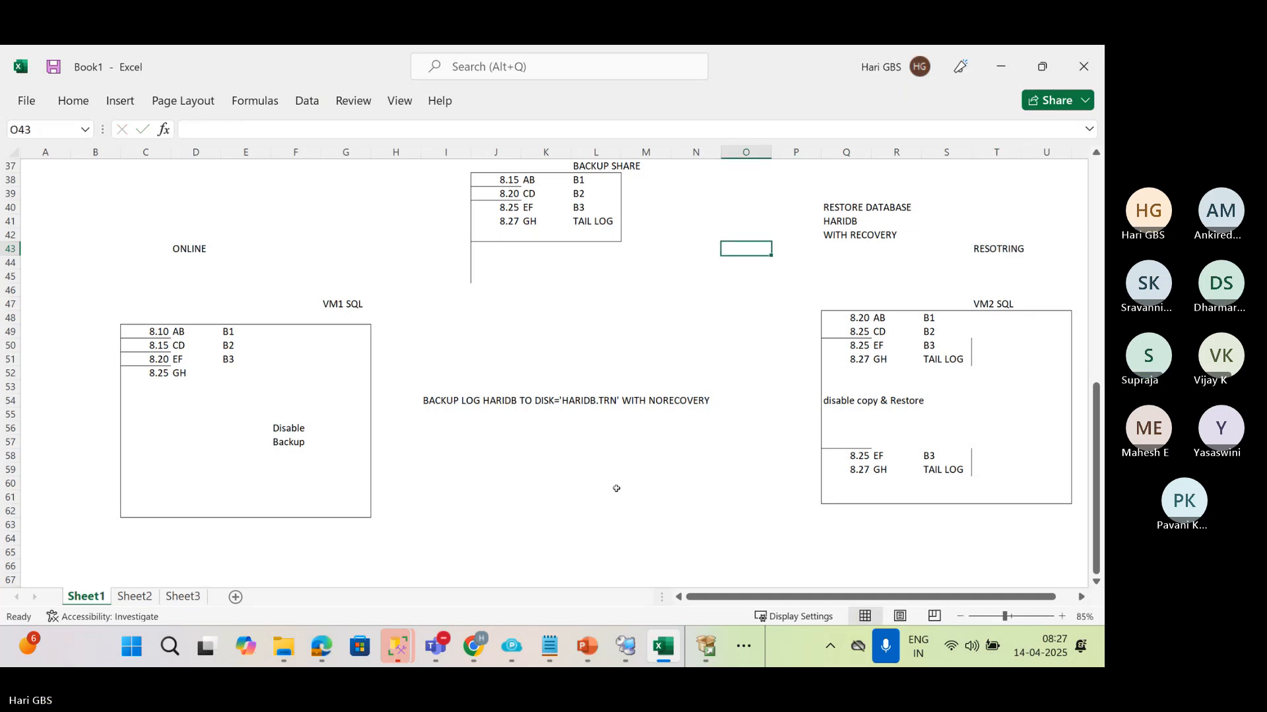
Switch to the AZURE SQL DBA BATCH 35 meeting in Microsoft Teams and open its additional meeting options
{"action": "left_click", "coordinate": [440, 647]}
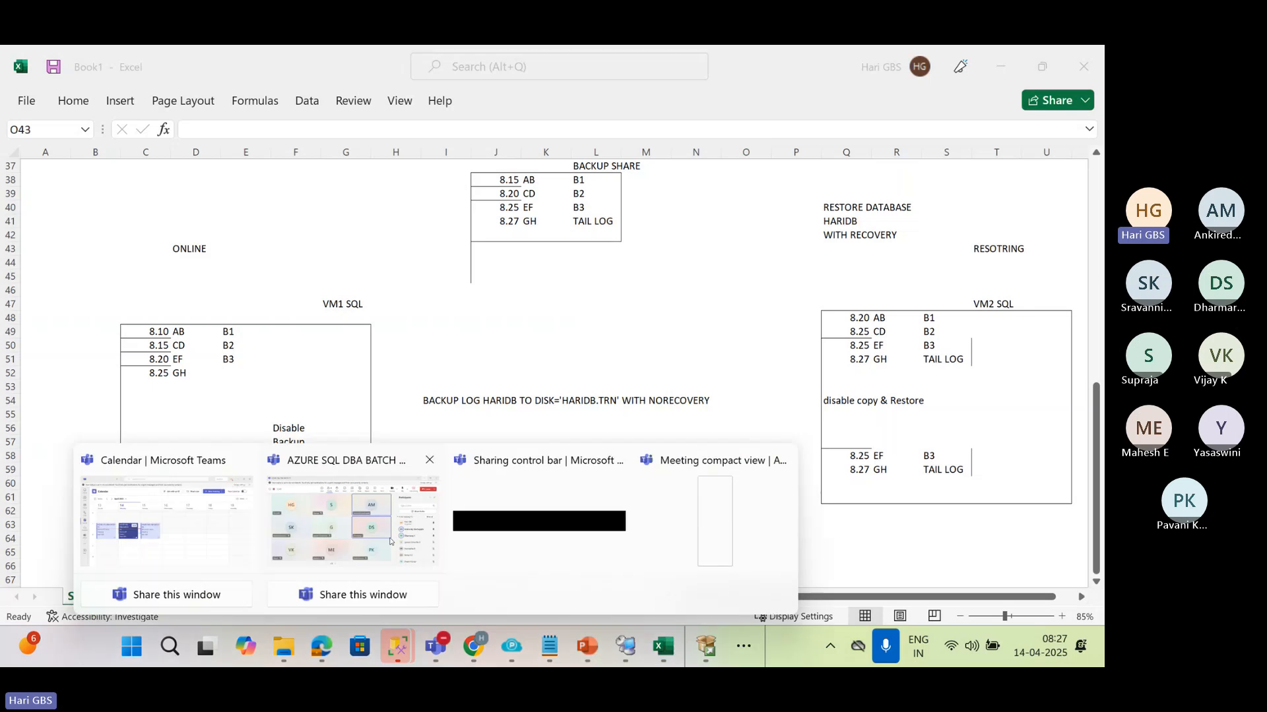
{"action": "left_click", "coordinate": [349, 521]}
{"action": "left_click", "coordinate": [740, 129]}
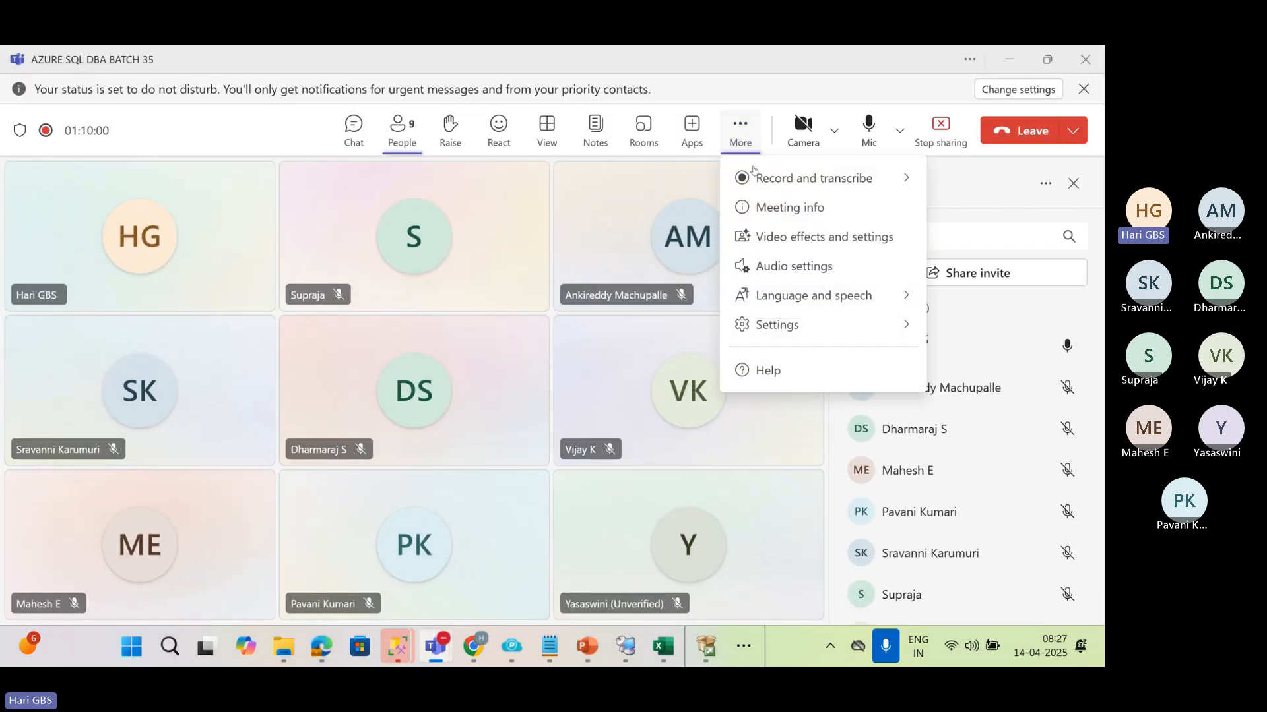